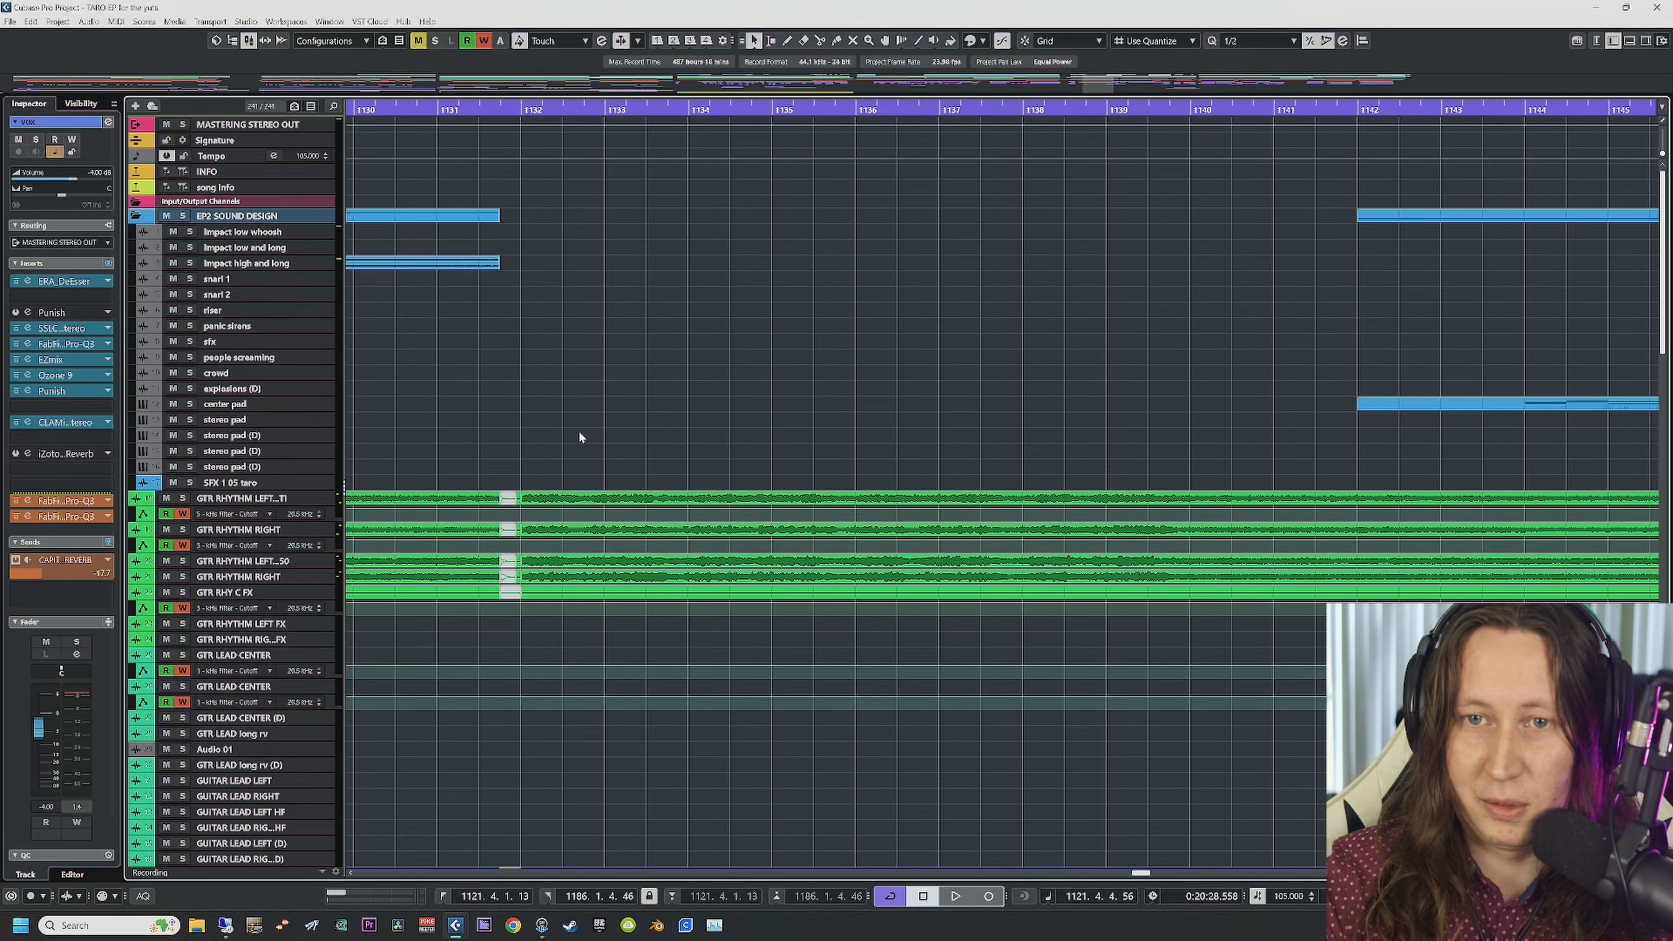
Step: Zoom out with G and marquee-select the rhythm guitar events up to bar 1152
scroll(579, 437, "left", 5)
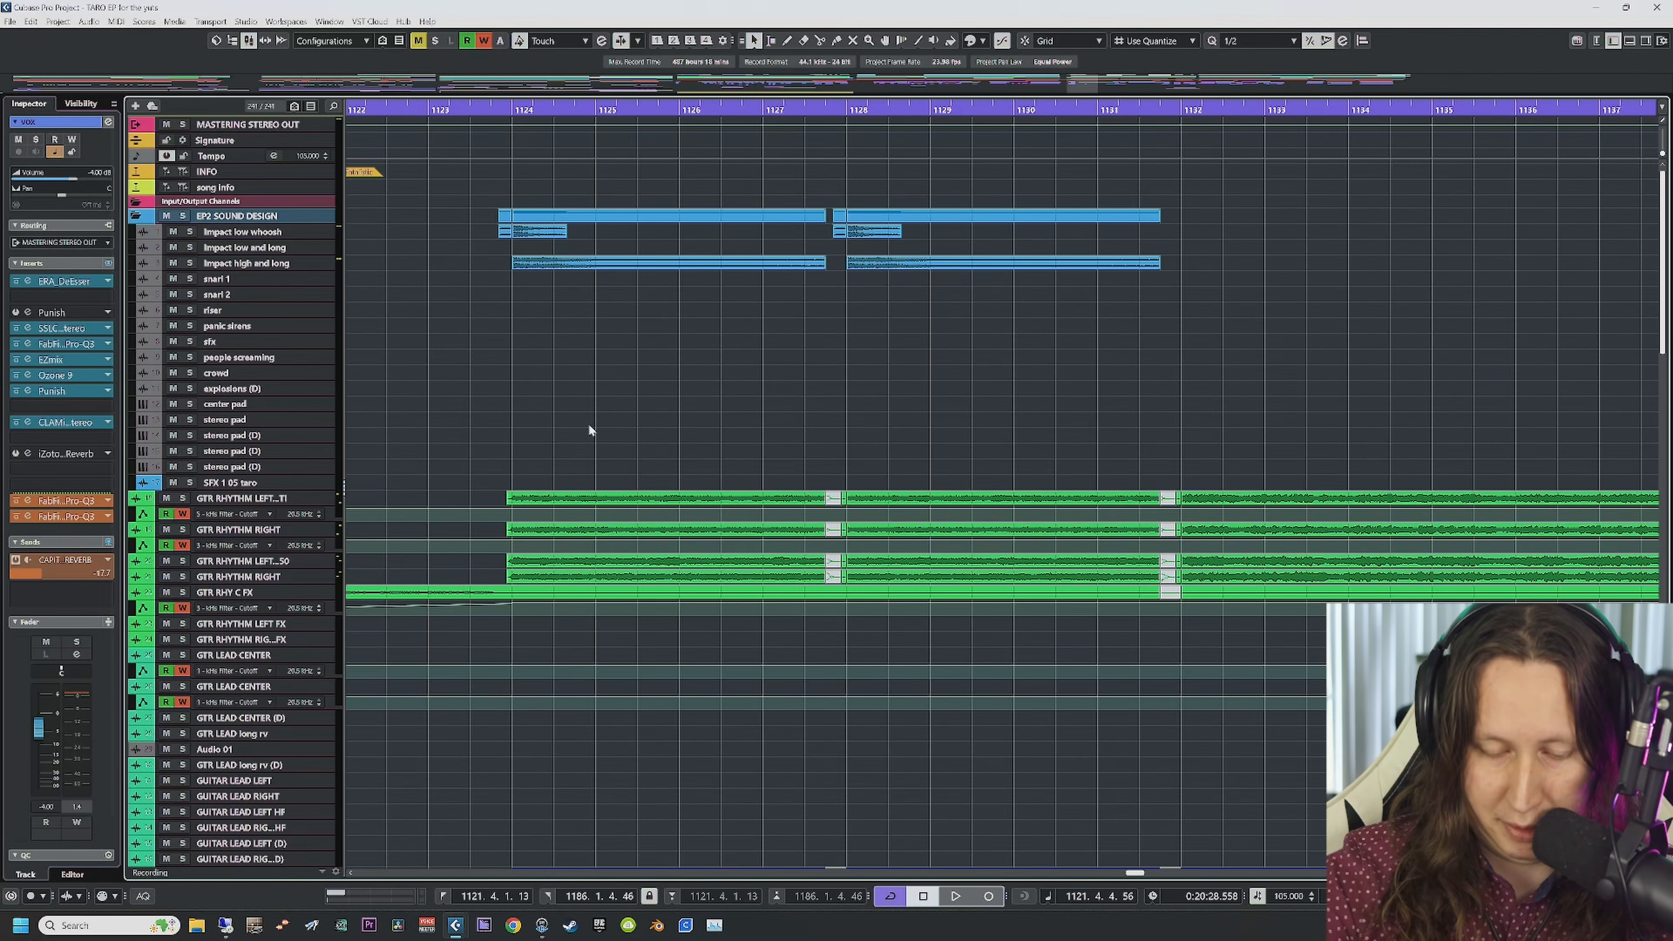
key("g")
key("g")
key("g")
key("g")
key("g")
key("g")
key("g")
scroll(823, 470, "right", 4)
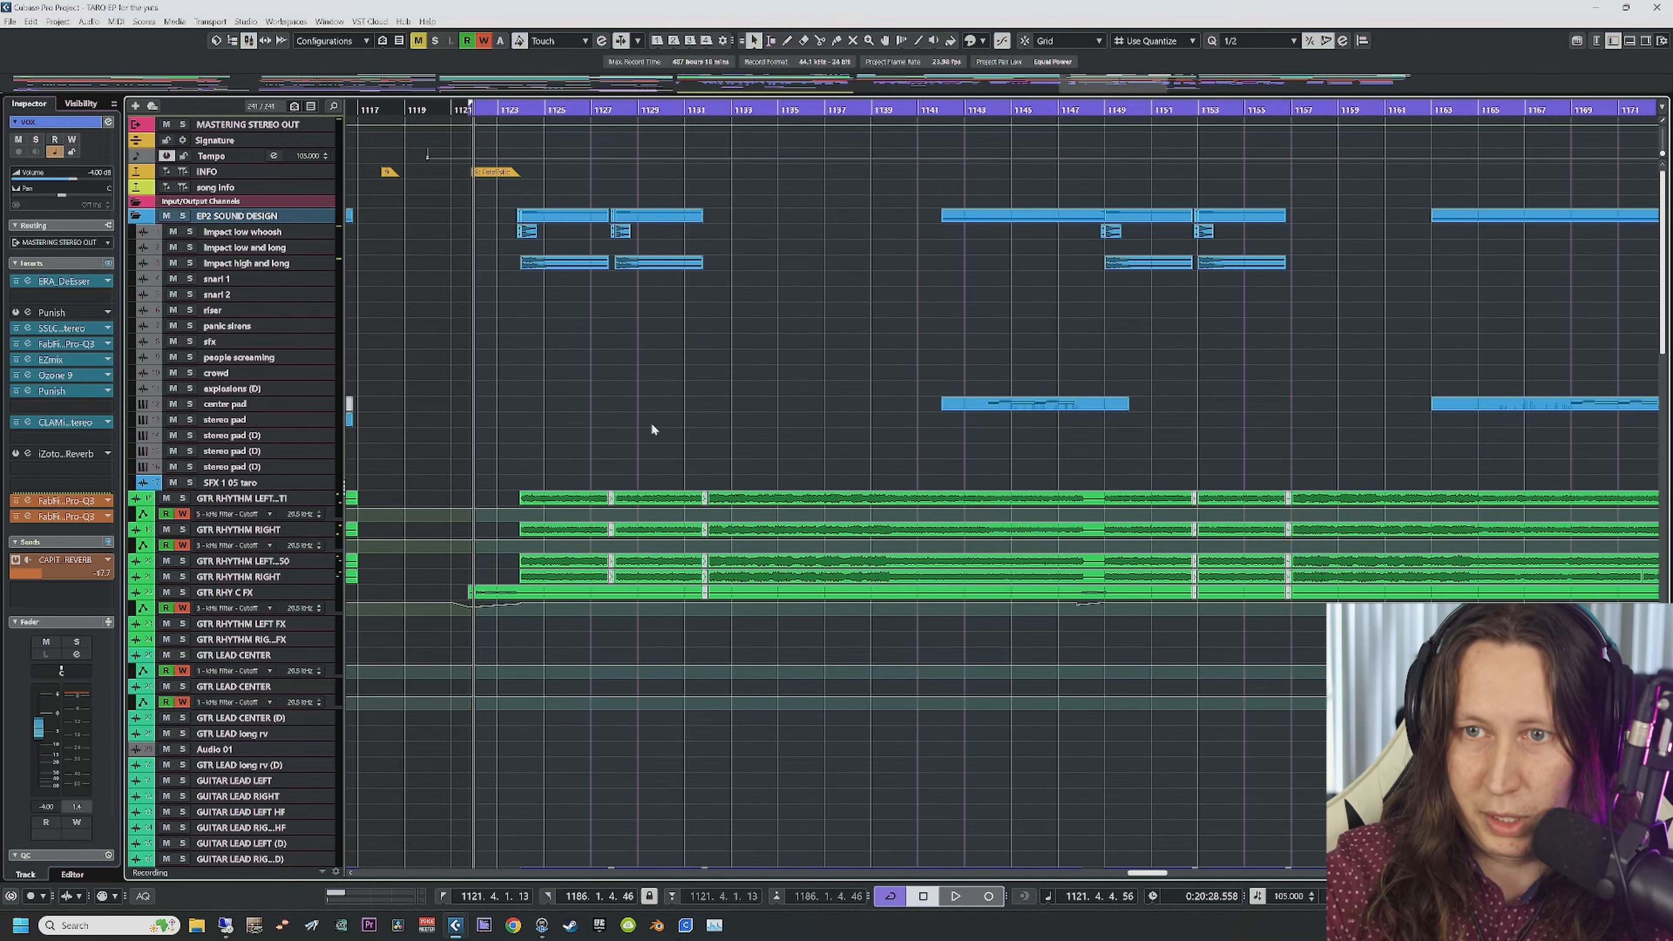
left_click_drag(482, 441, 695, 616)
left_click_drag(478, 441, 1146, 608)
Step: Deselect the guitar events and inspect the first and other left rhythm guitar tracks' settings
left_click(258, 499)
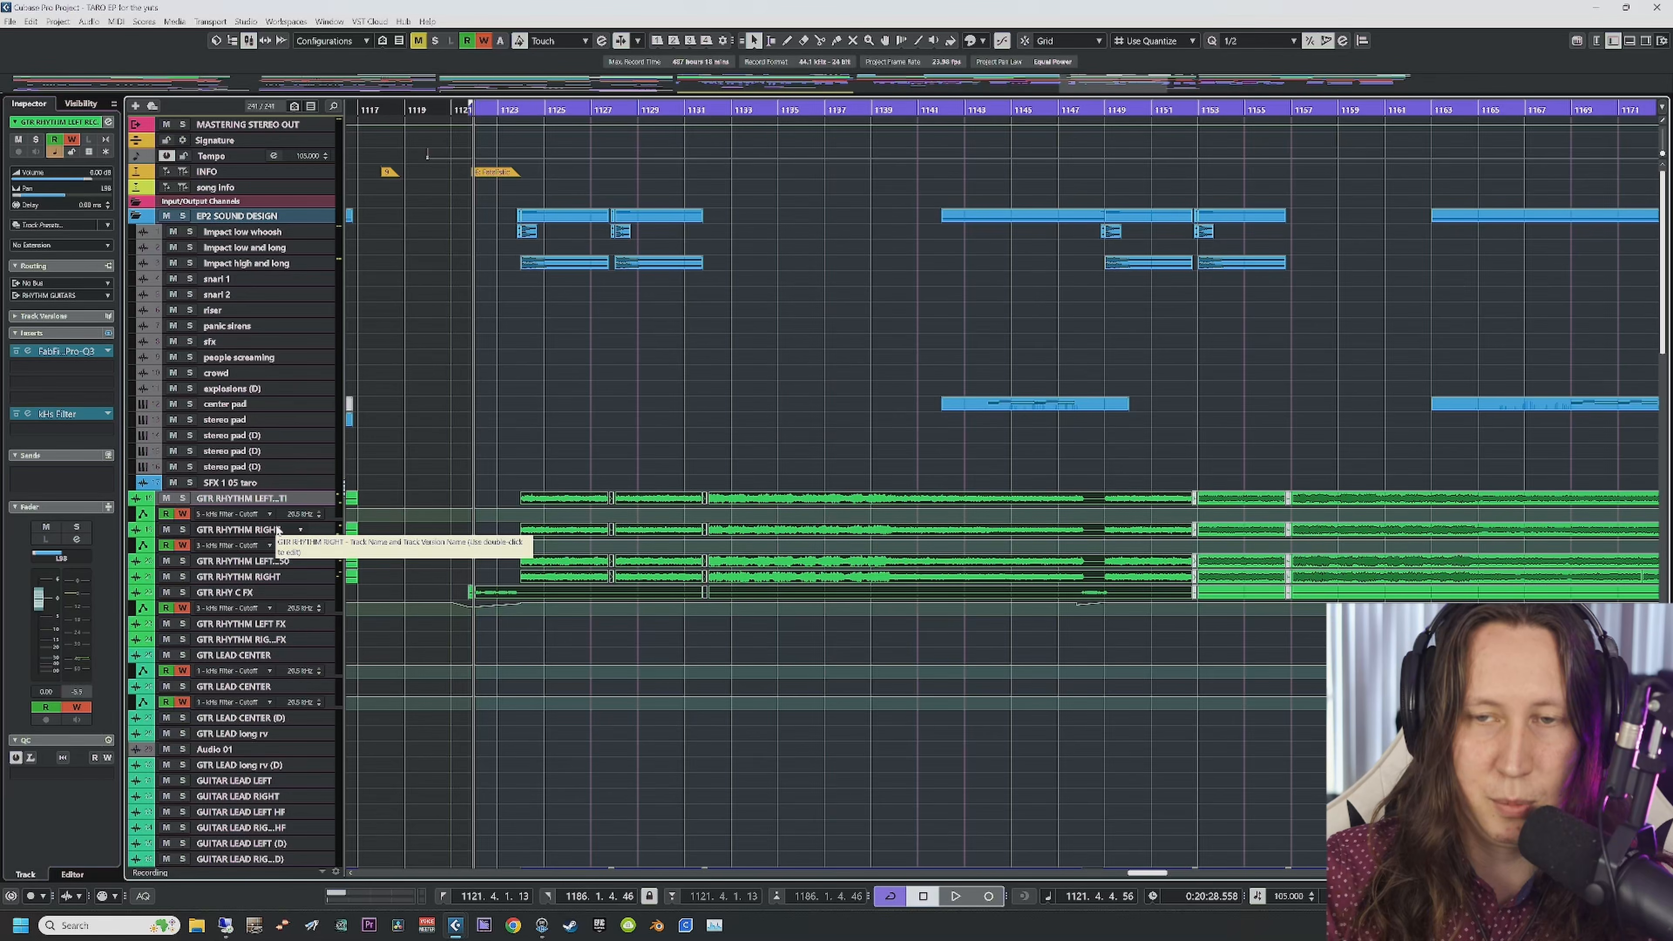
left_click(519, 441)
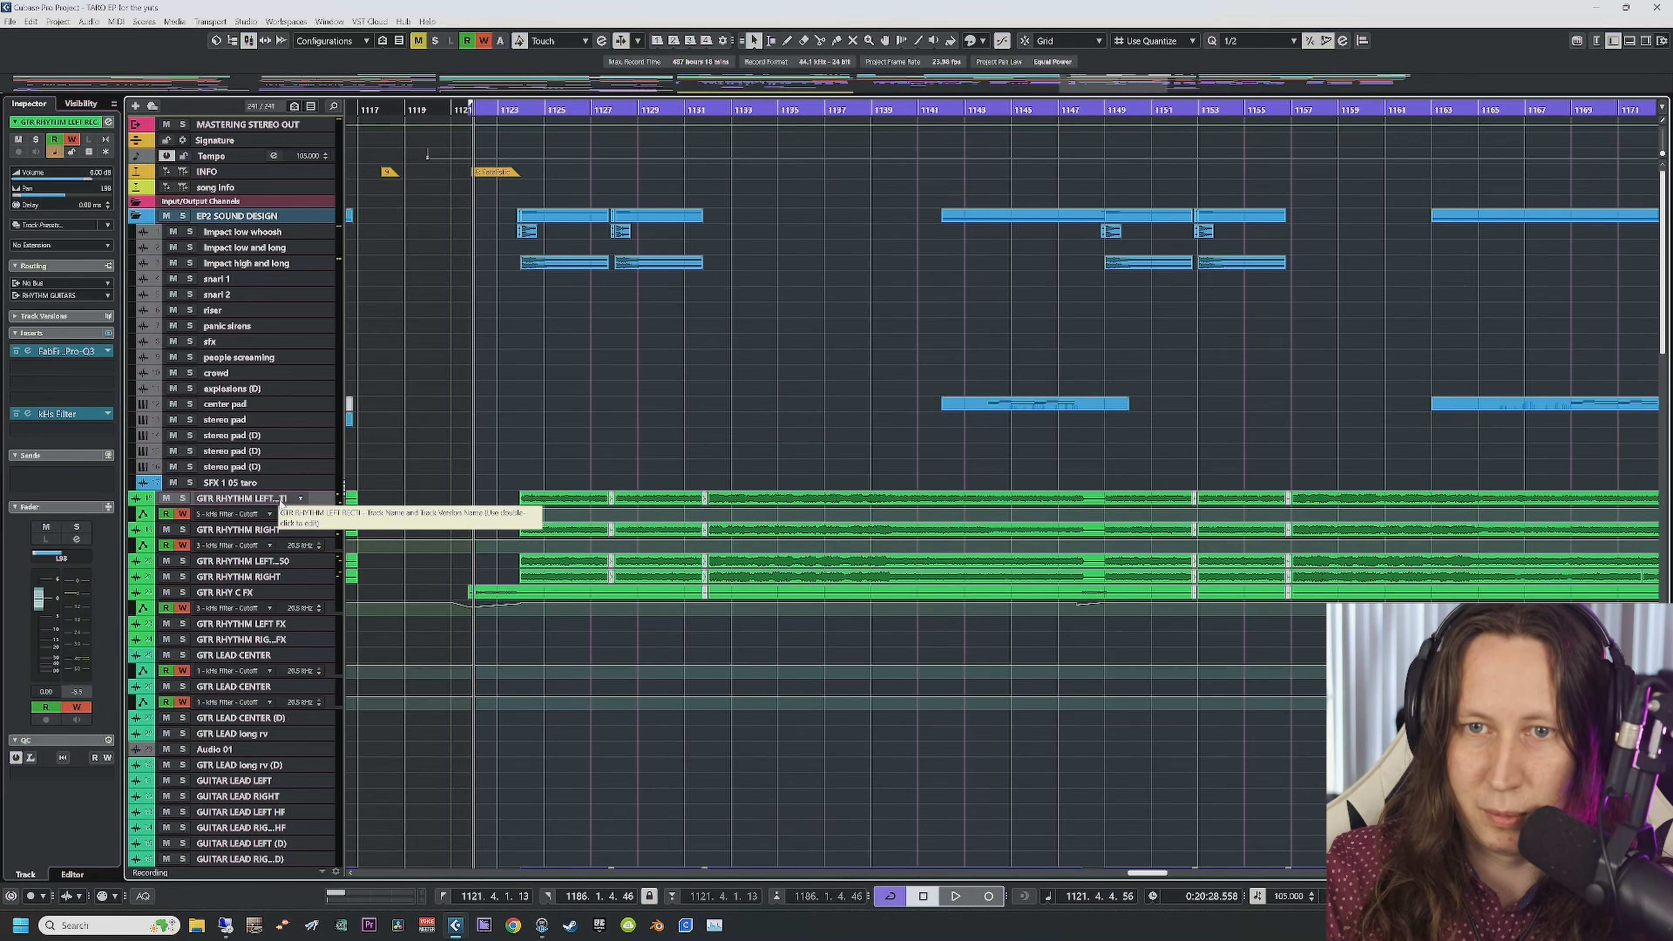
left_click(284, 565)
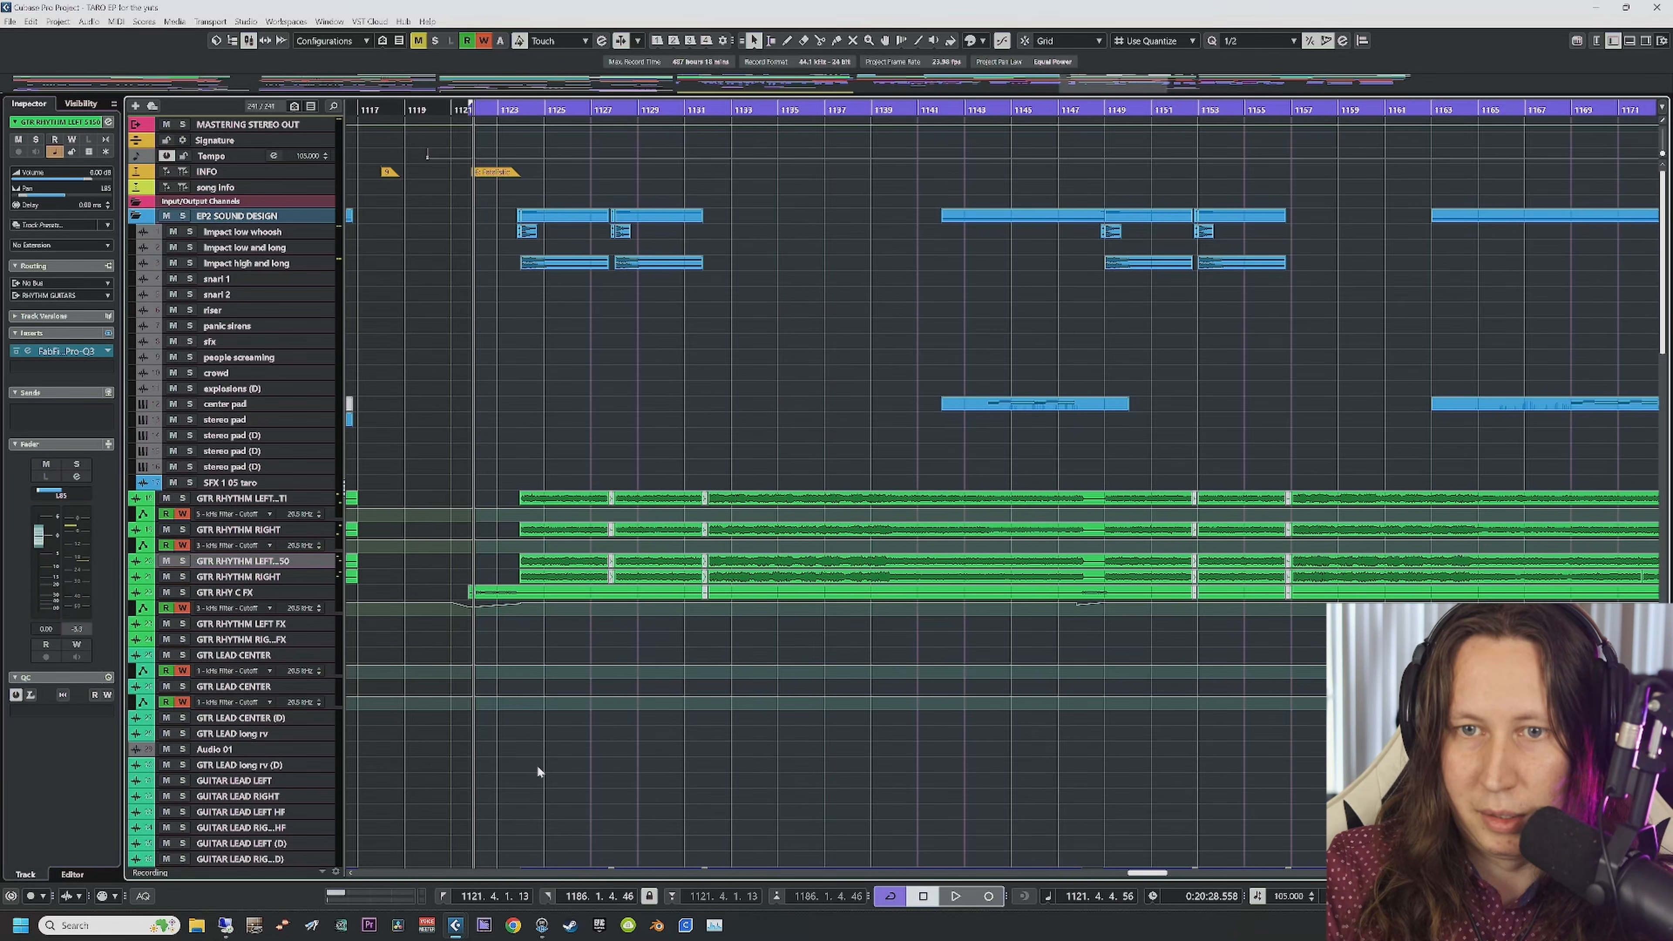
Step: Select the bass events on the four bass tracks
scroll(538, 765, "down", 5)
left_click_drag(478, 376, 810, 487)
scroll(477, 486, "right", 3)
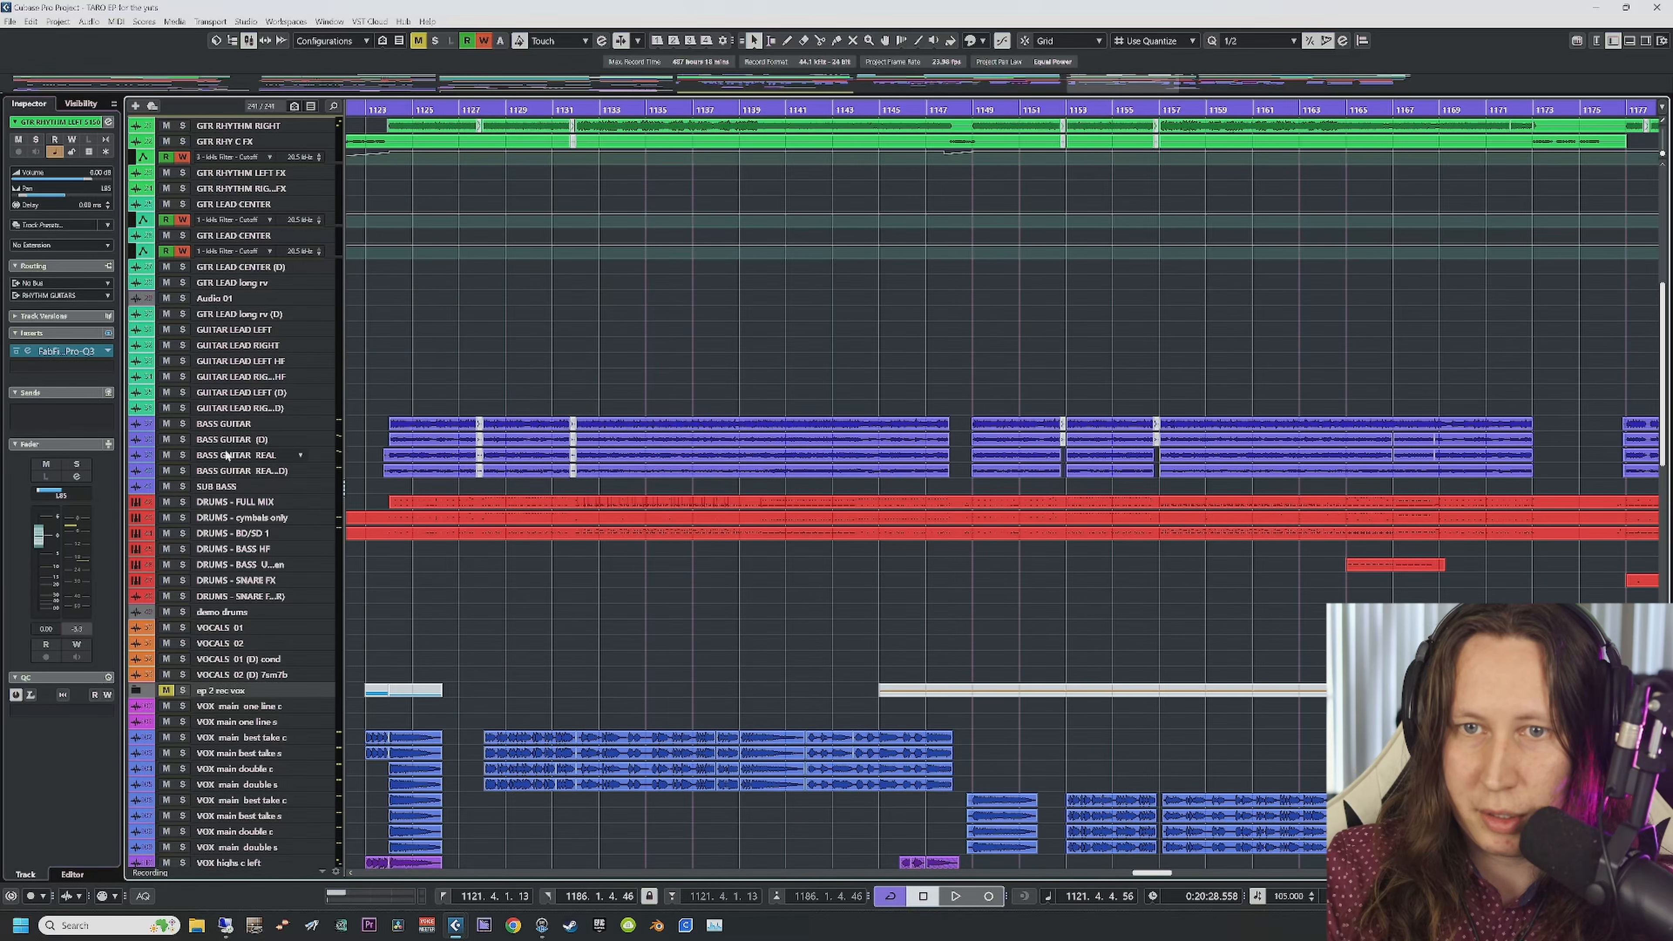
left_click(231, 425)
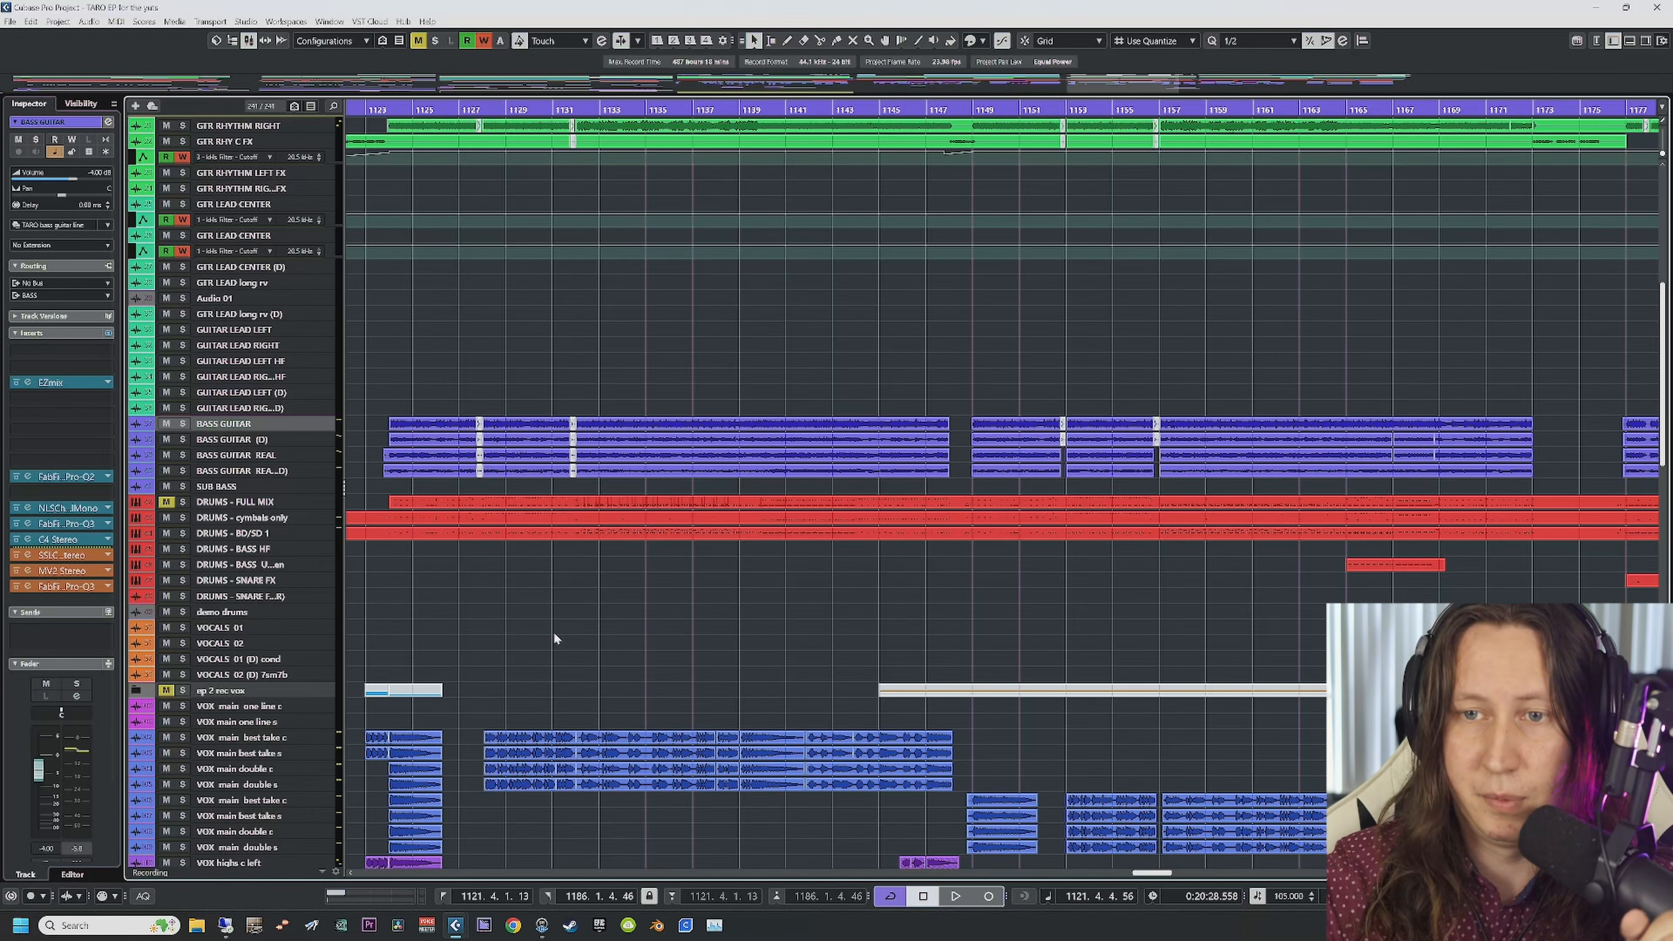
left_click_drag(366, 502, 462, 570)
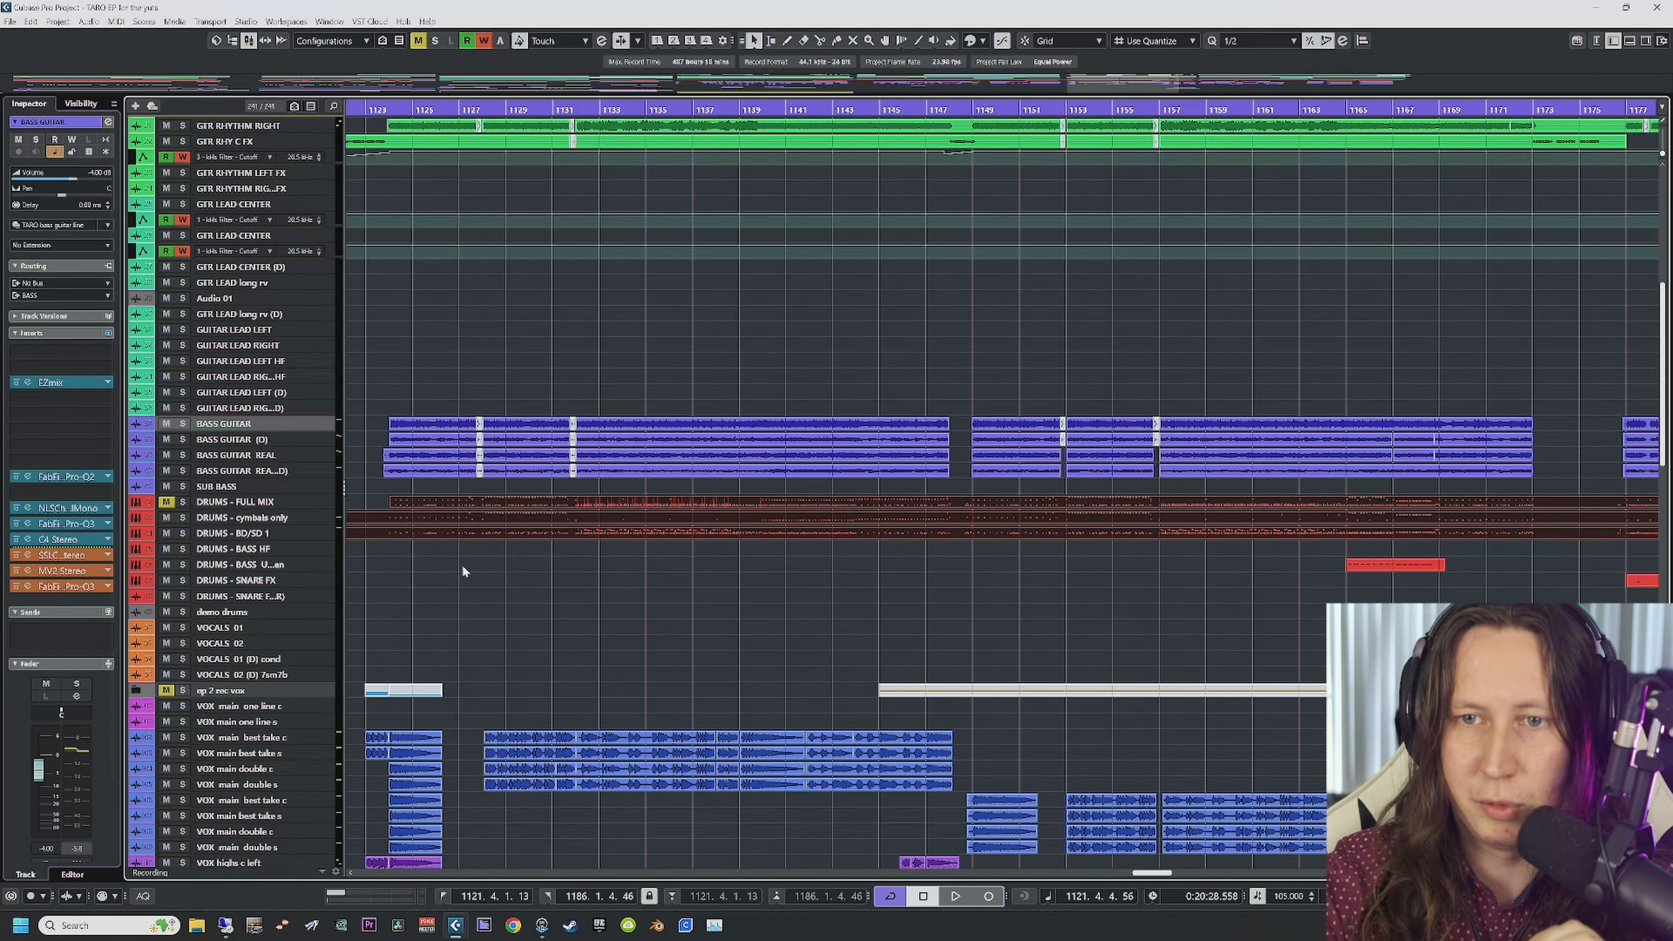
double_click(500, 538)
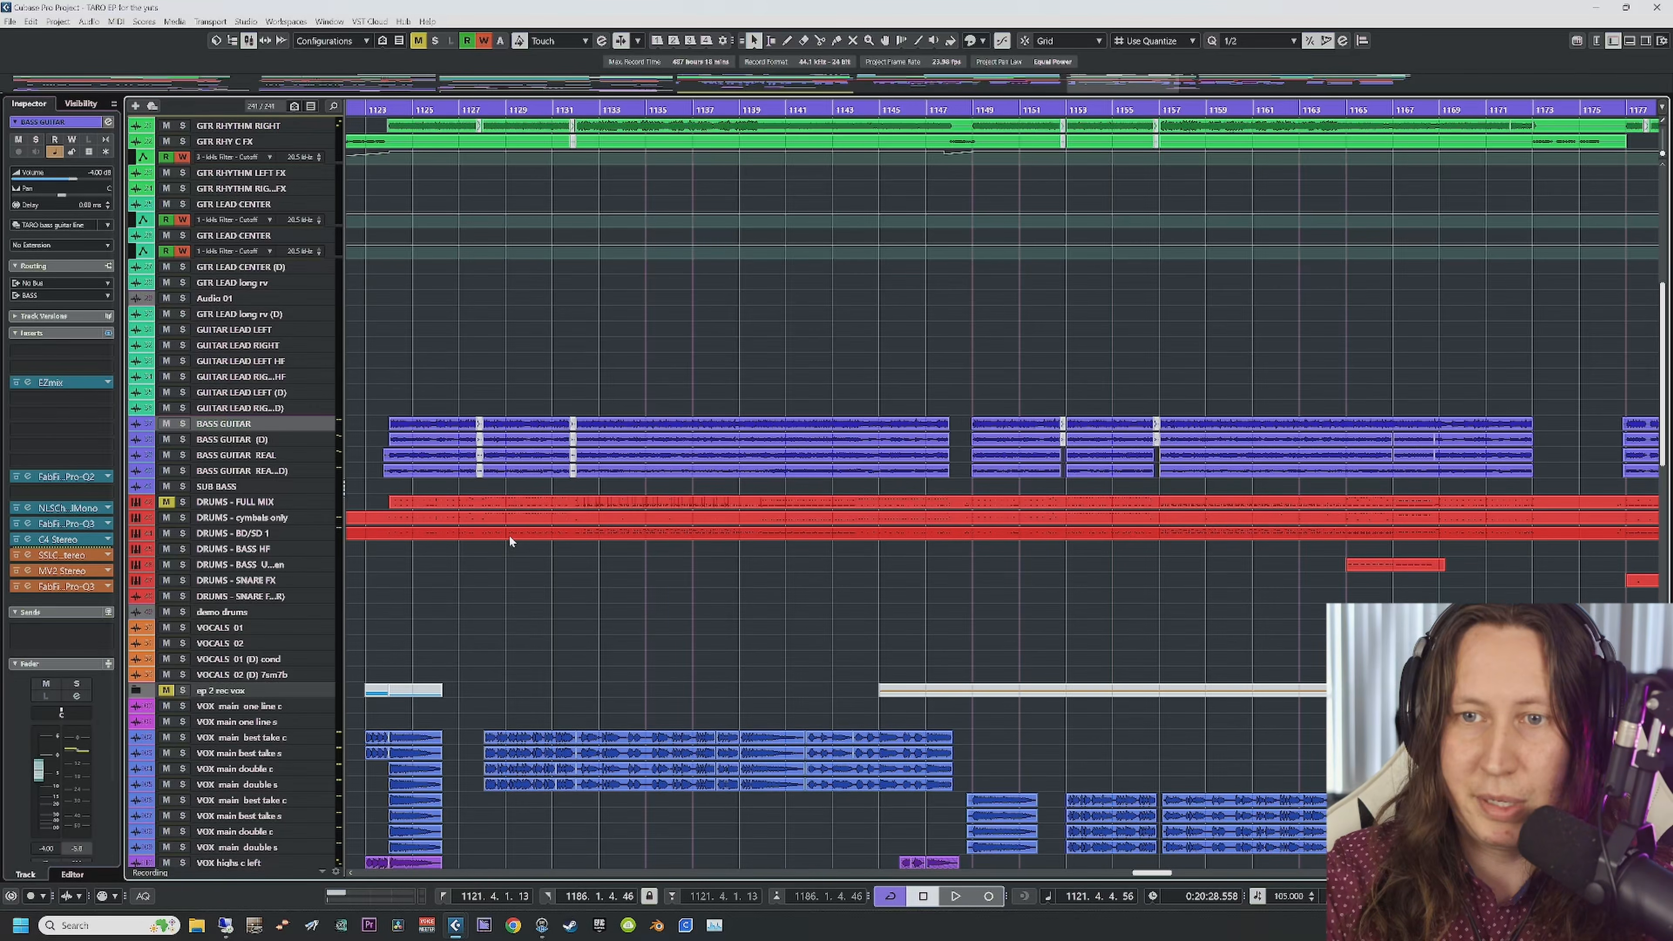
scroll(782, 585, "right", 6)
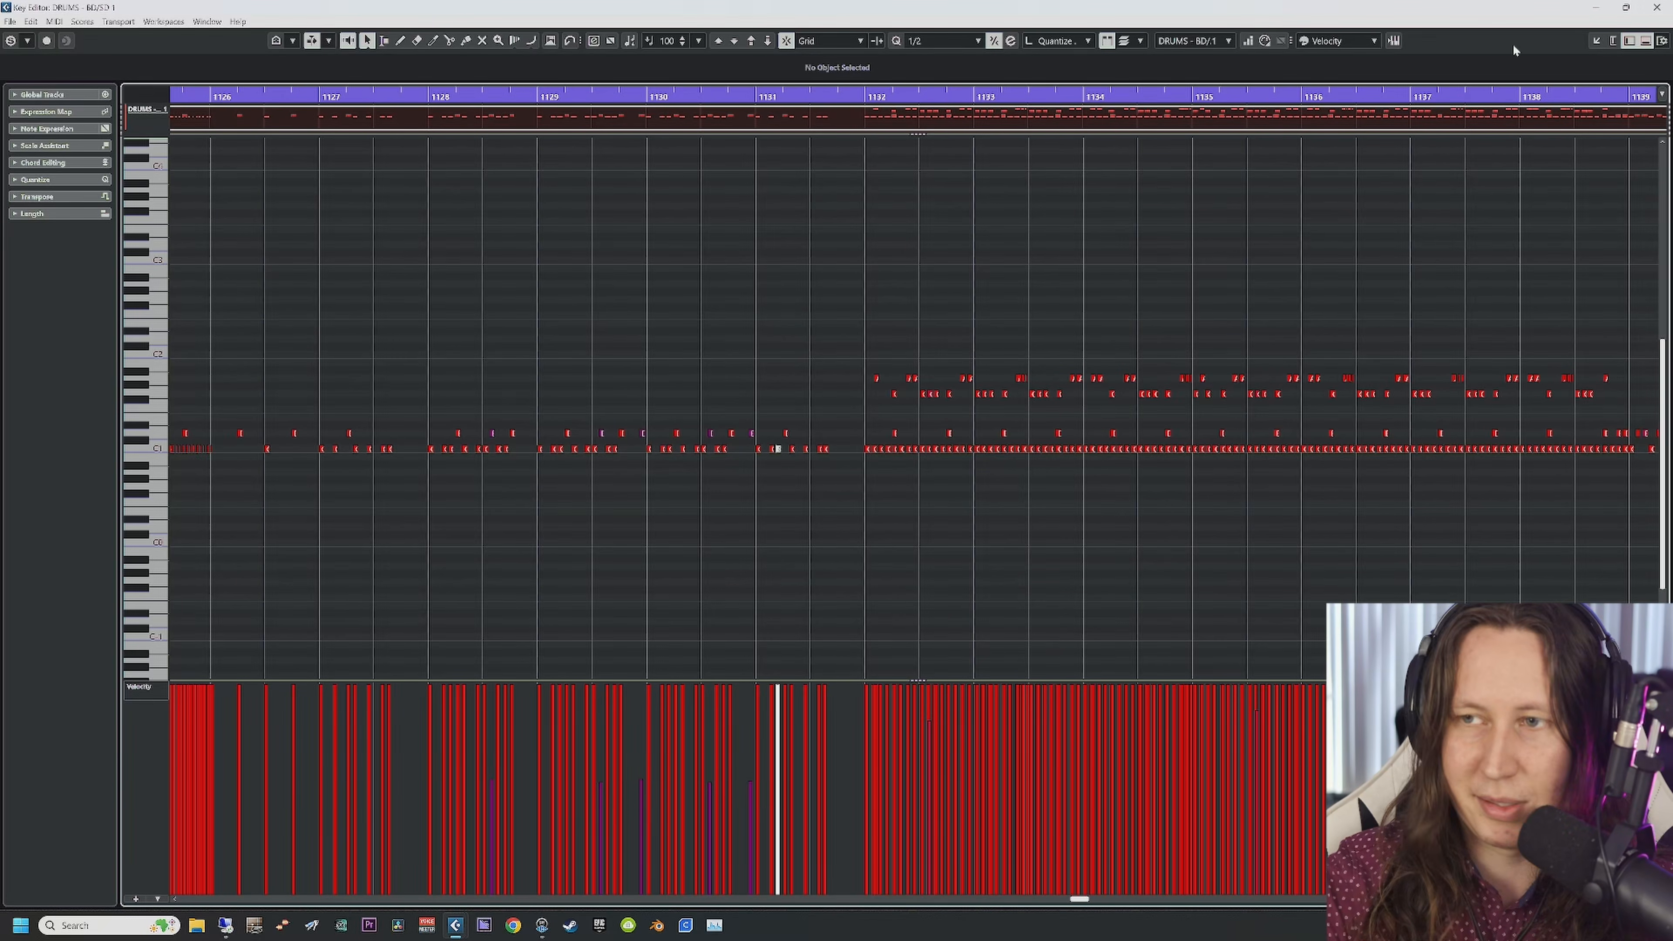
left_click(1657, 8)
Step: Inspect the RHYTHM GUITARS, LEAD GUITARS, BASS, DRUMS and VOX group tracks' inserts in turn
scroll(580, 526, "down", 4)
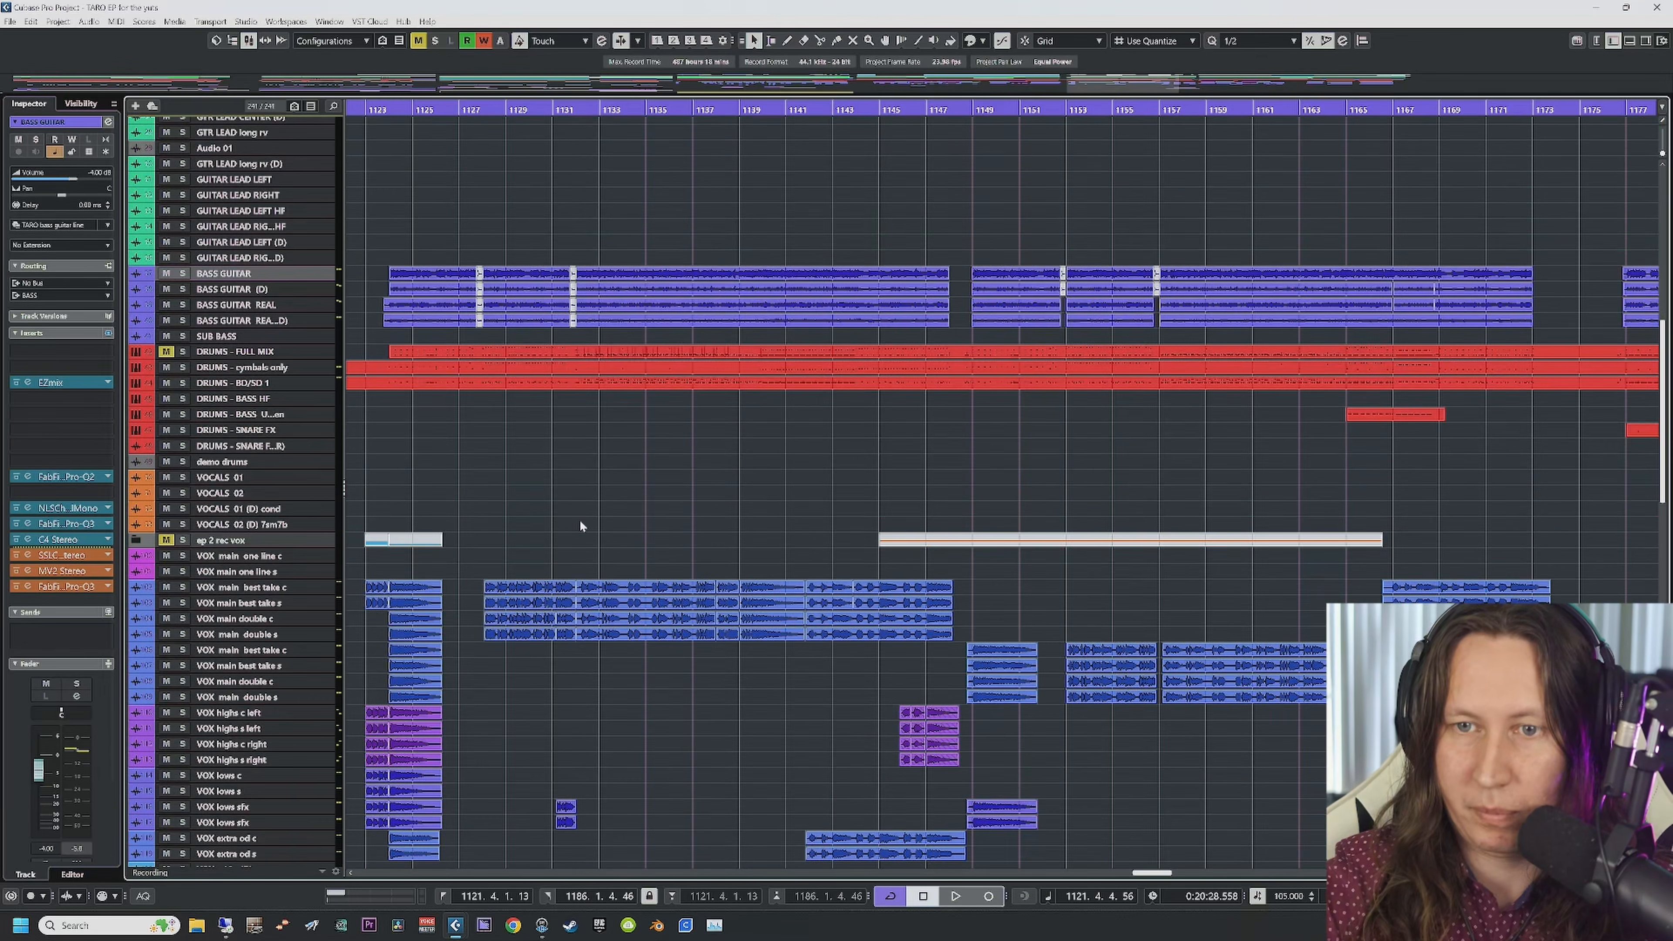
scroll(354, 574, "down", 8)
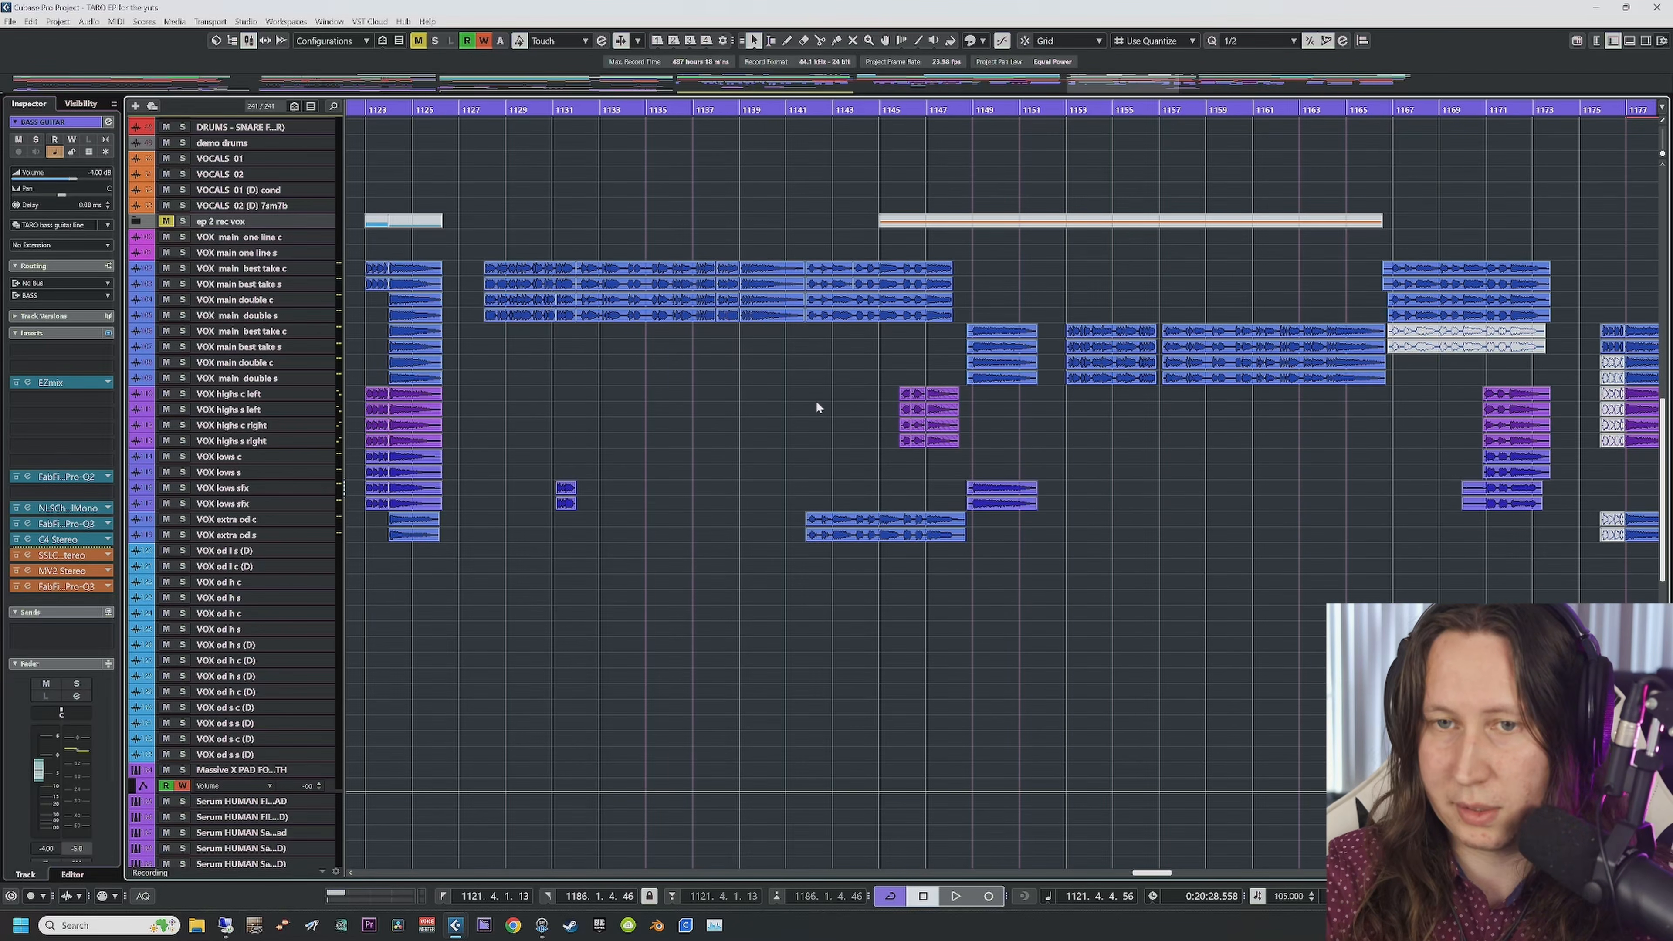
scroll(817, 403, "down", 15)
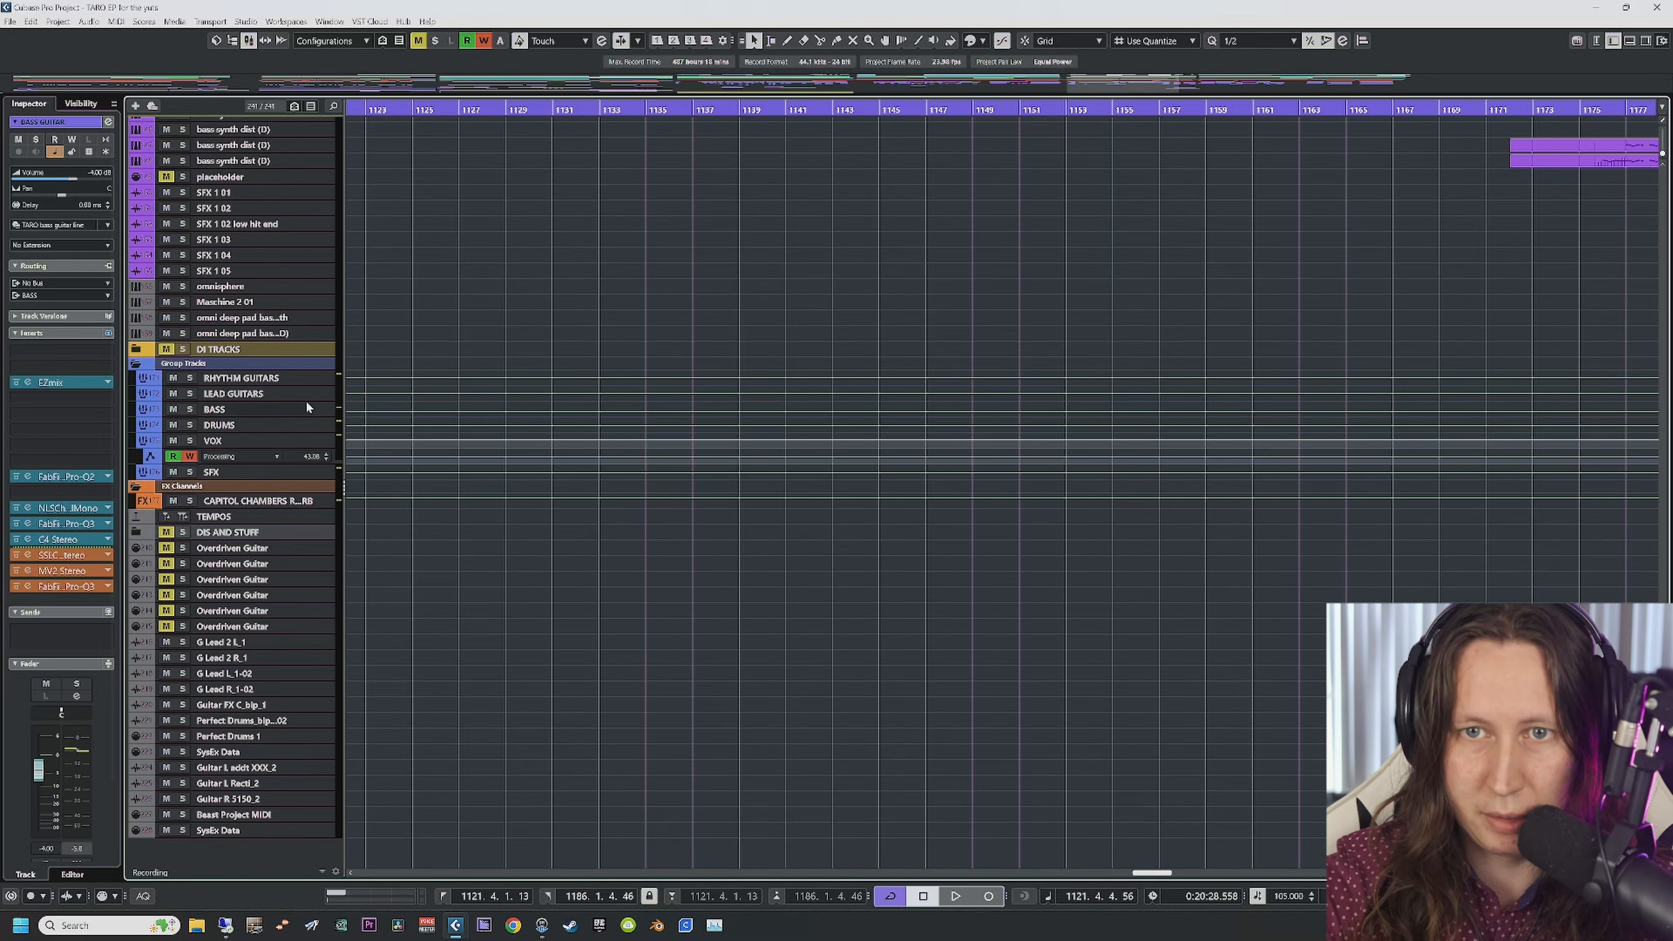
left_click(260, 379)
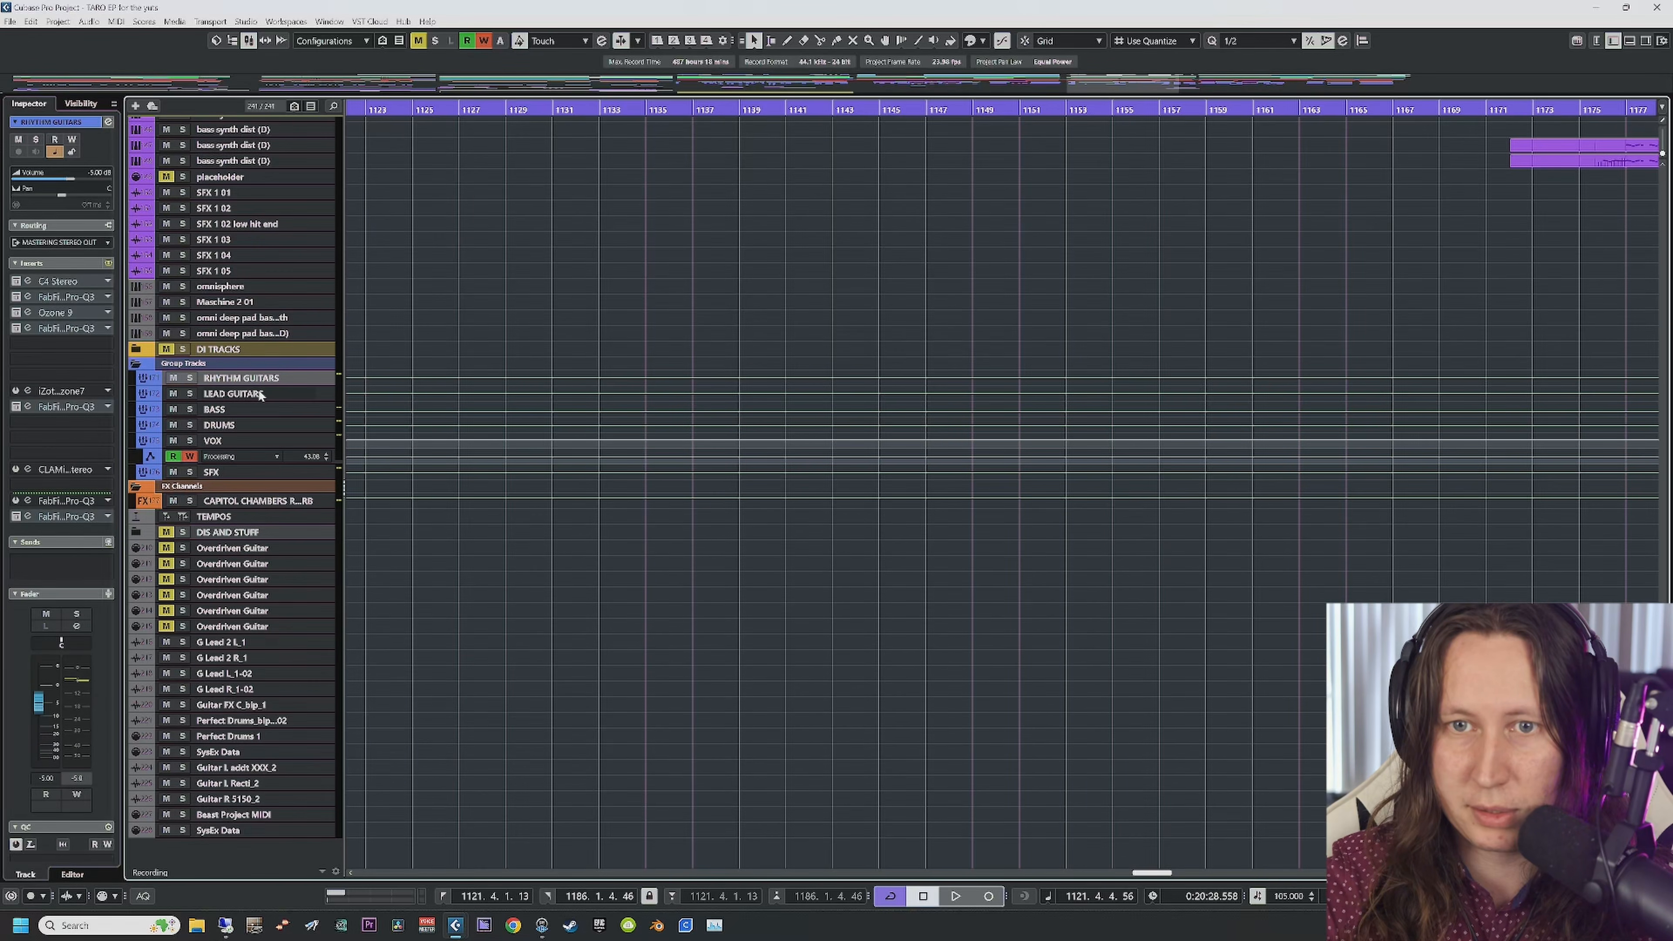
left_click(259, 394)
left_click(260, 409)
left_click(260, 425)
left_click(260, 440)
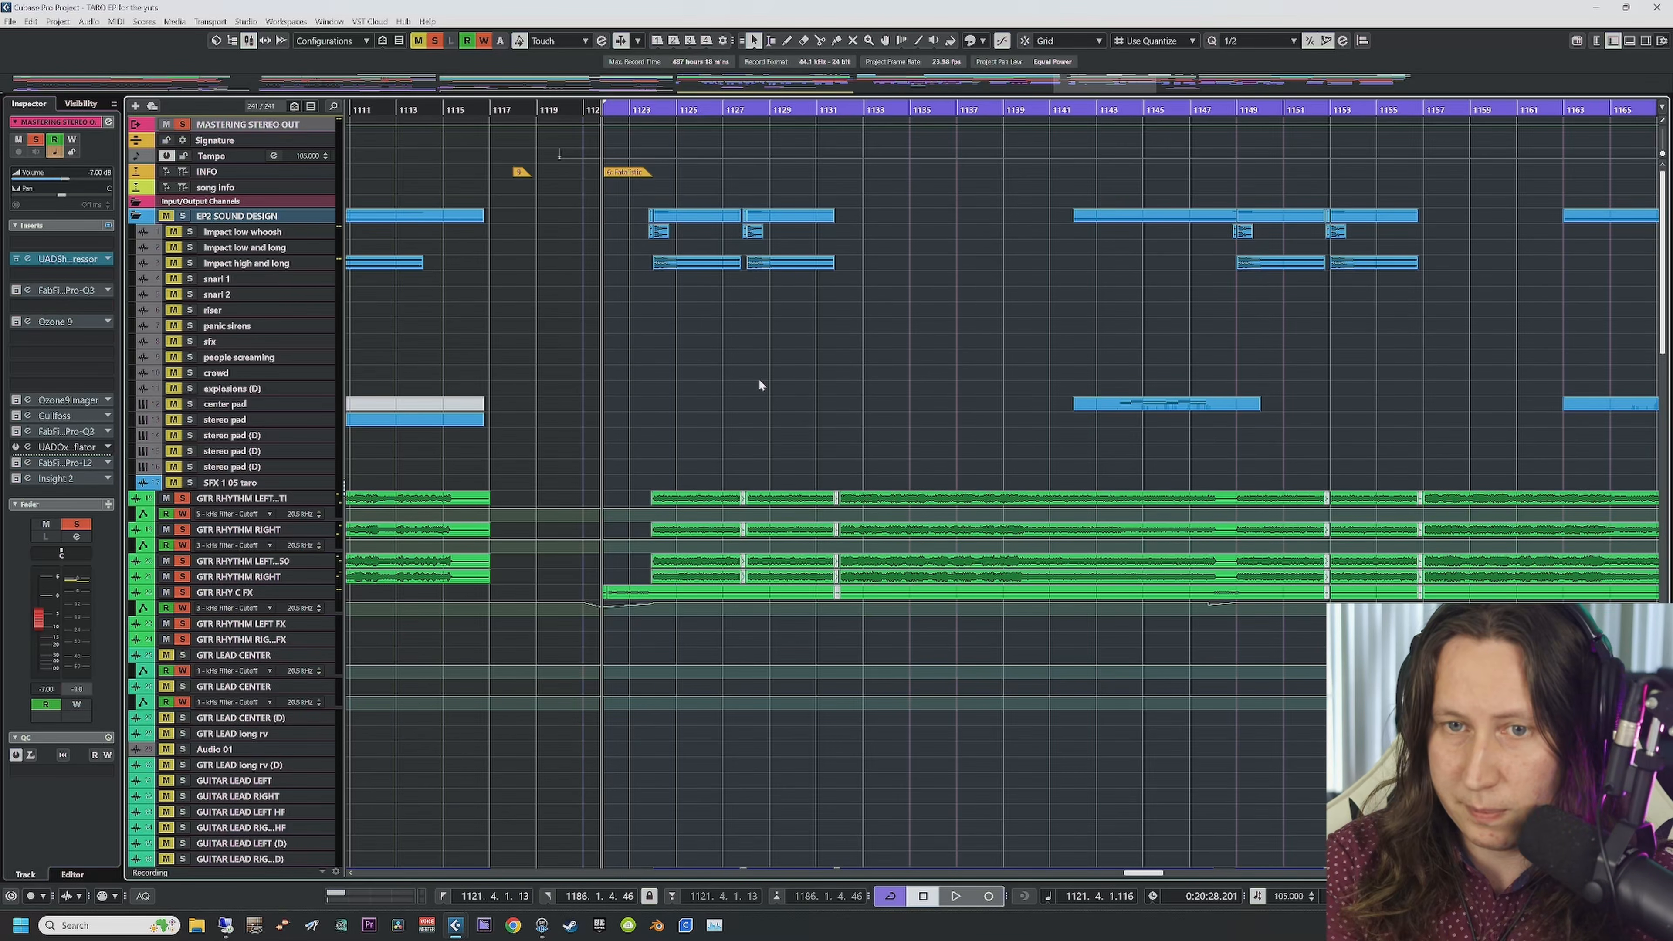
scroll(842, 540, "down", 5)
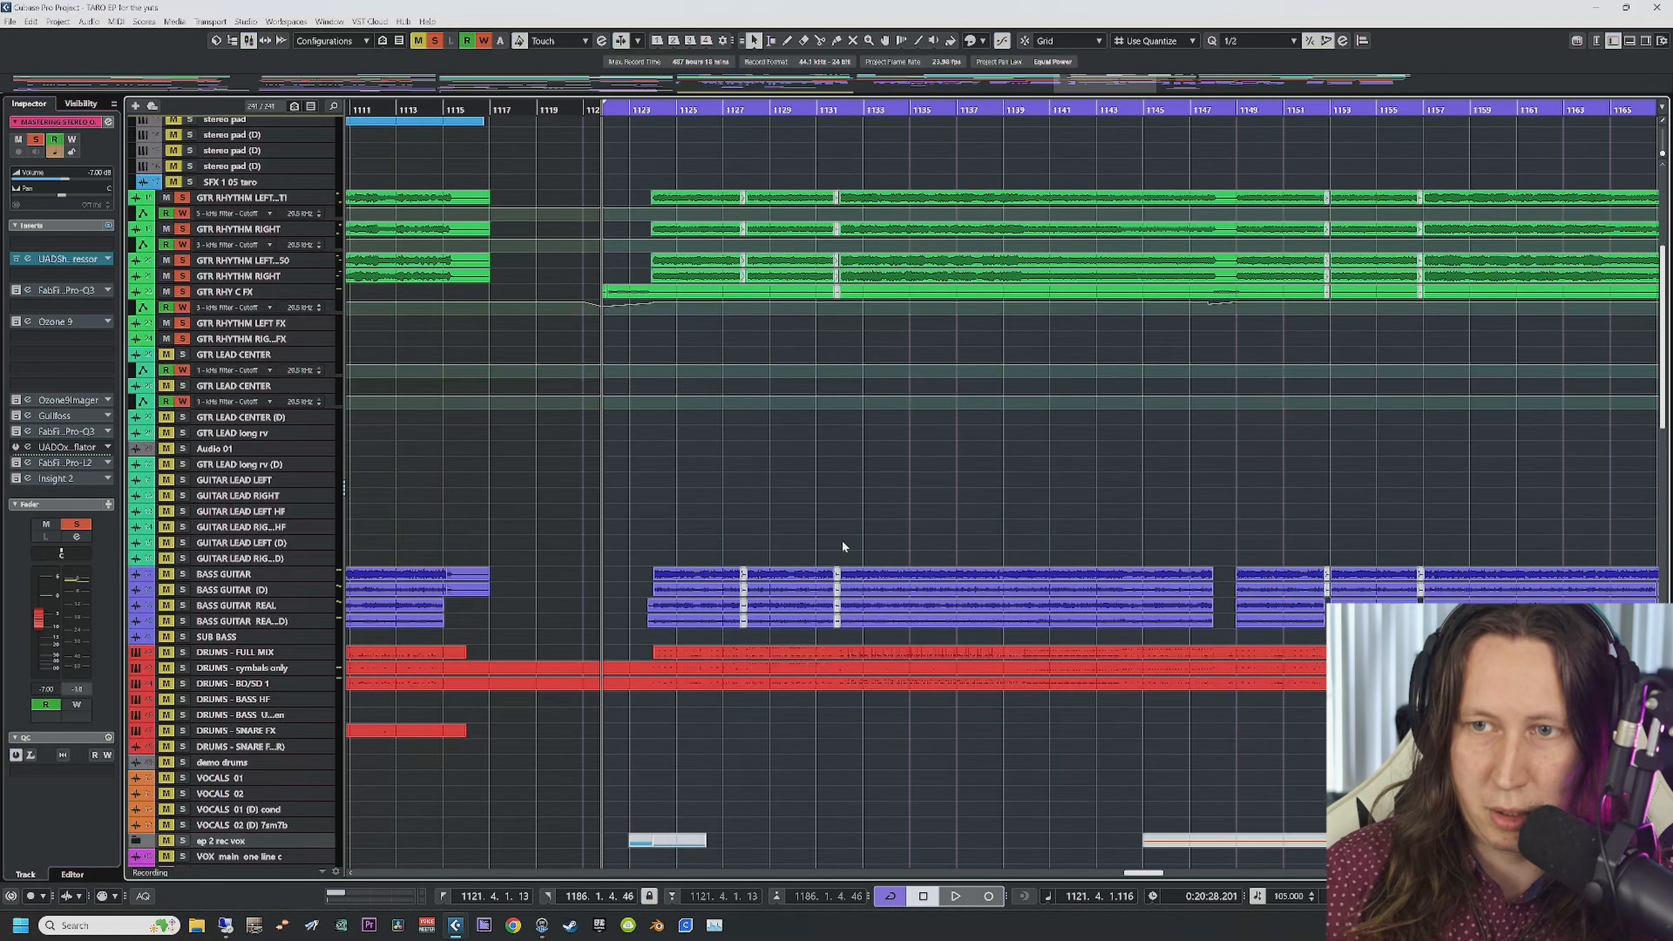
scroll(842, 540, "right", 3)
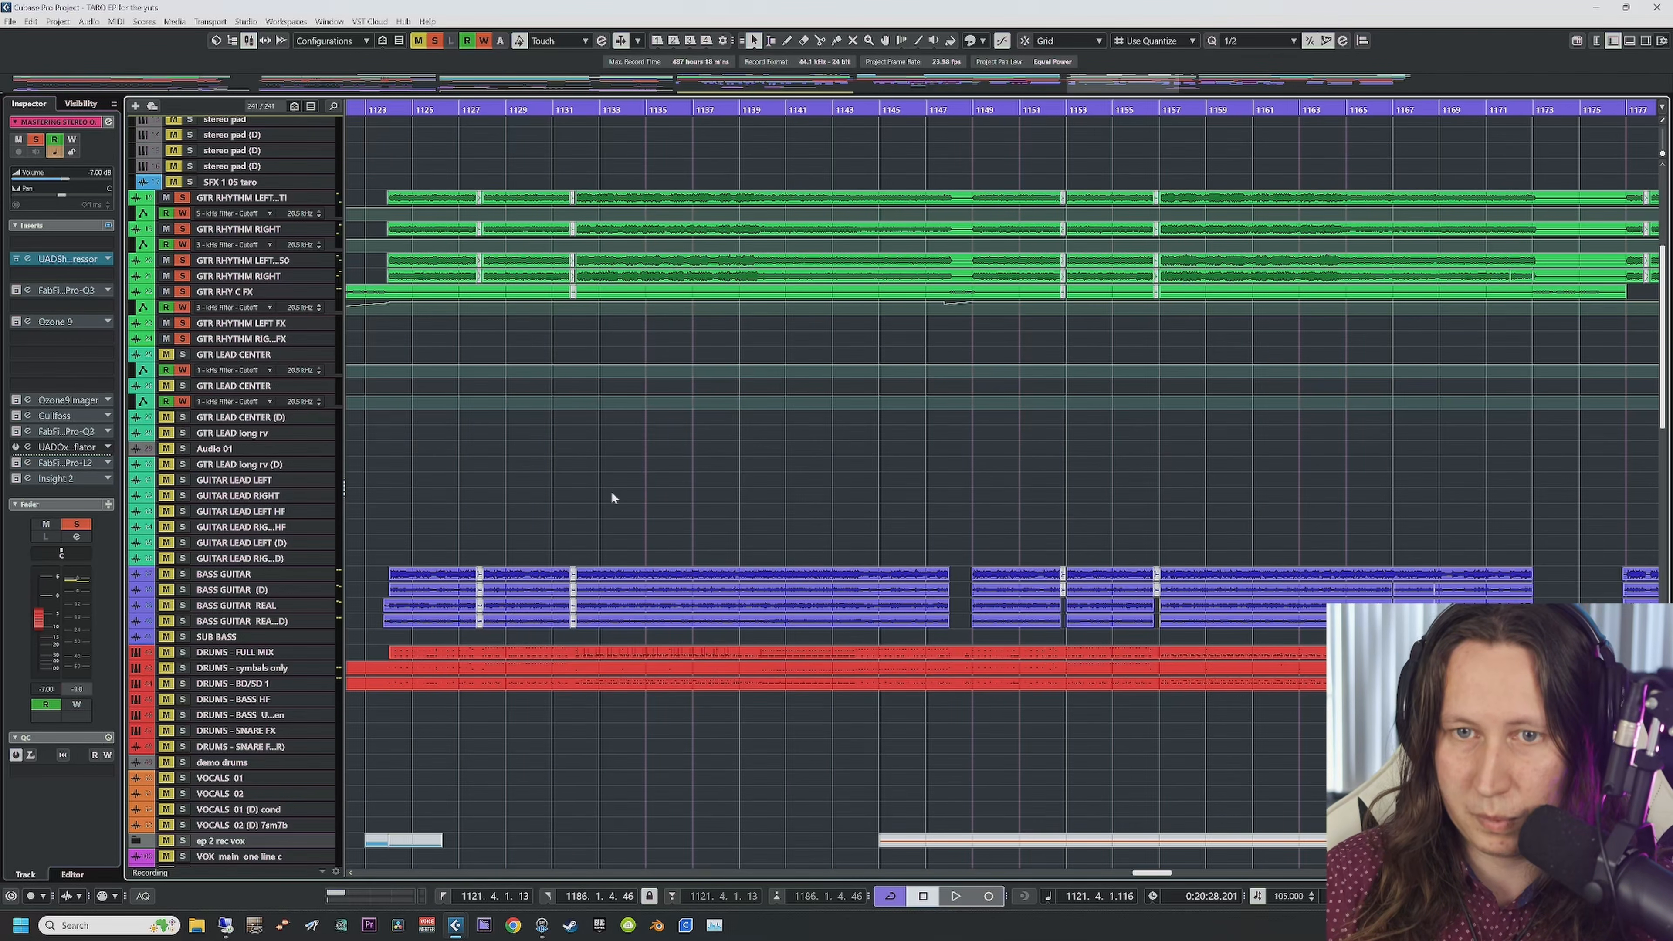
left_click(260, 198)
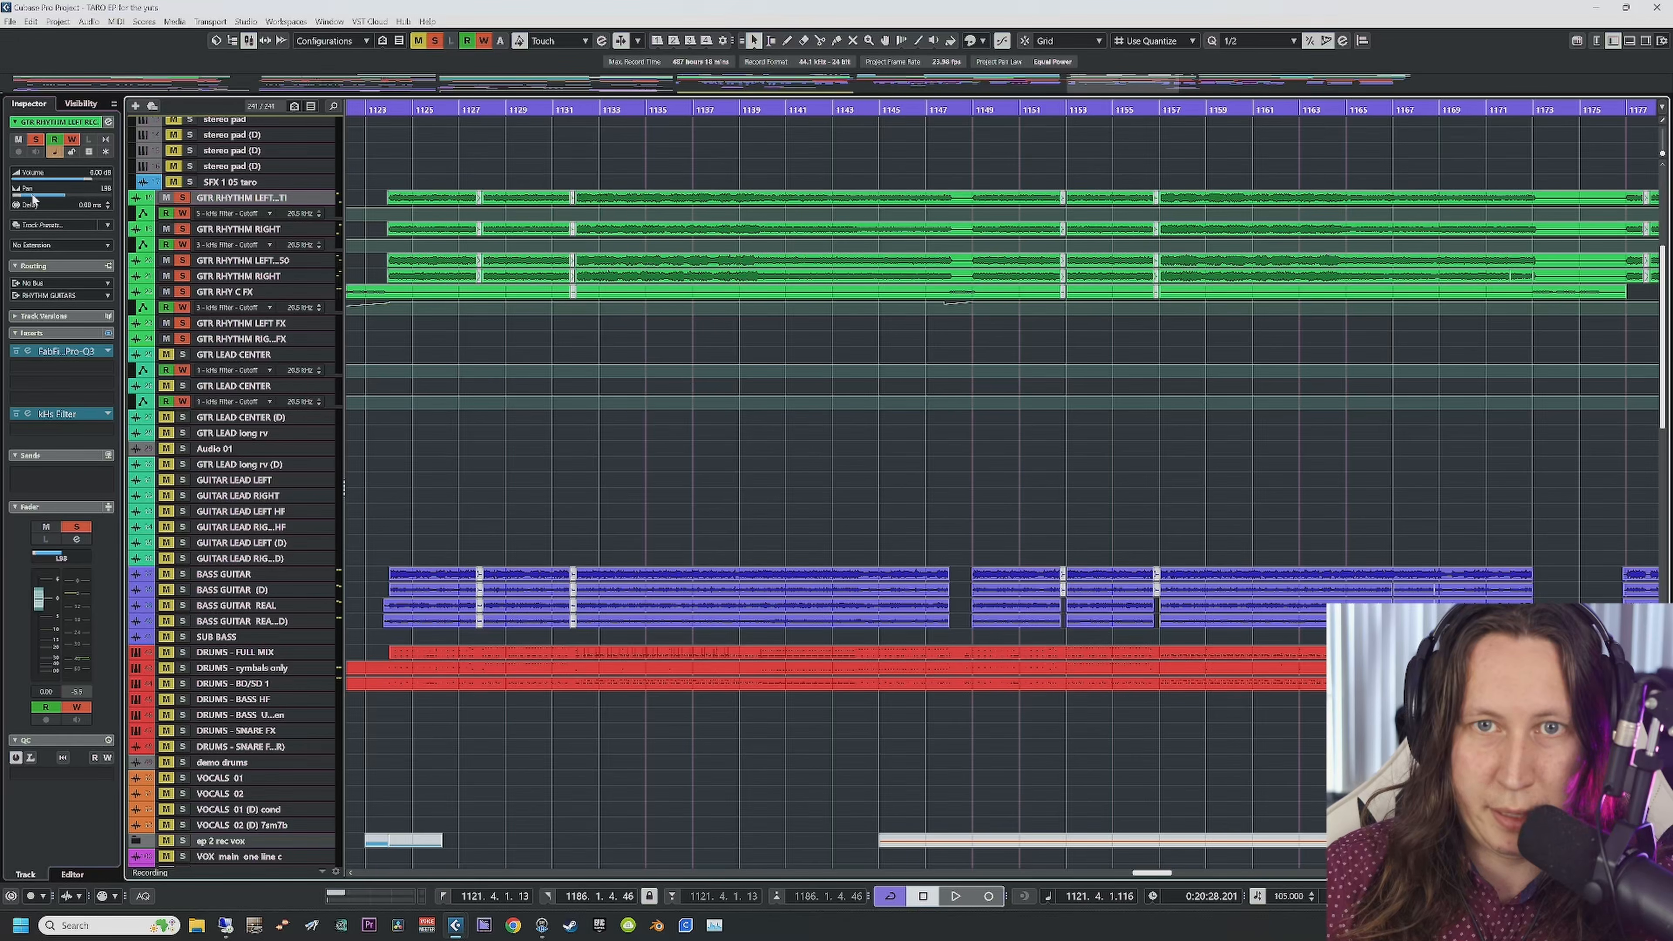
left_click(230, 229)
left_click(236, 262)
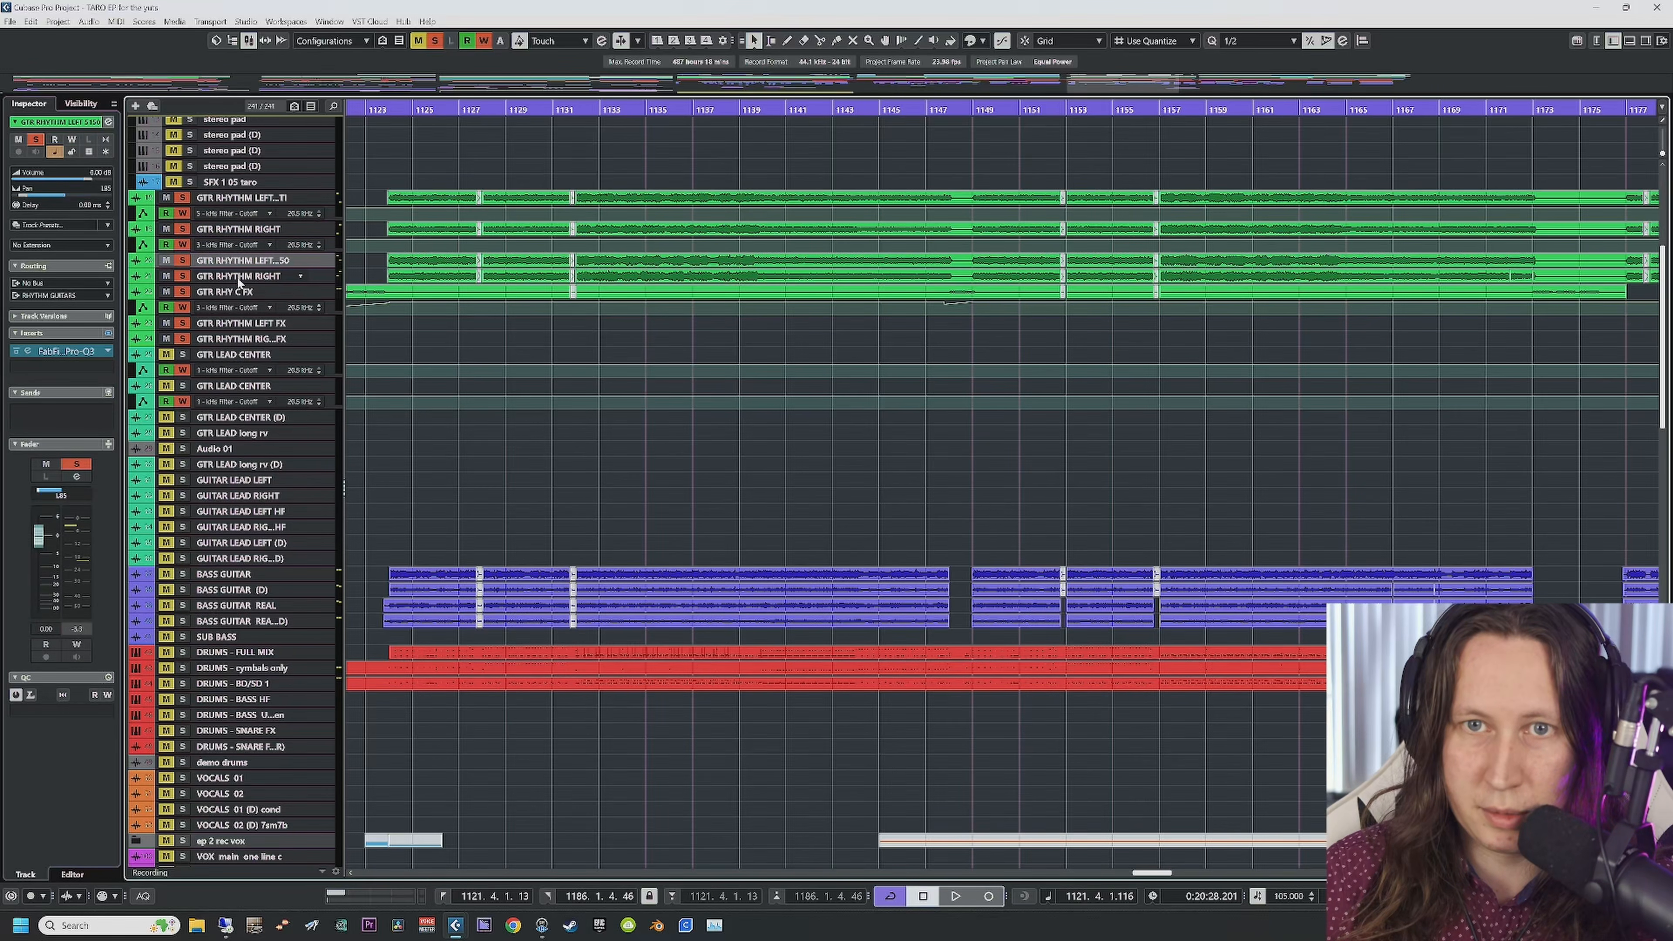
left_click(238, 277)
left_click(243, 262)
left_click(254, 231)
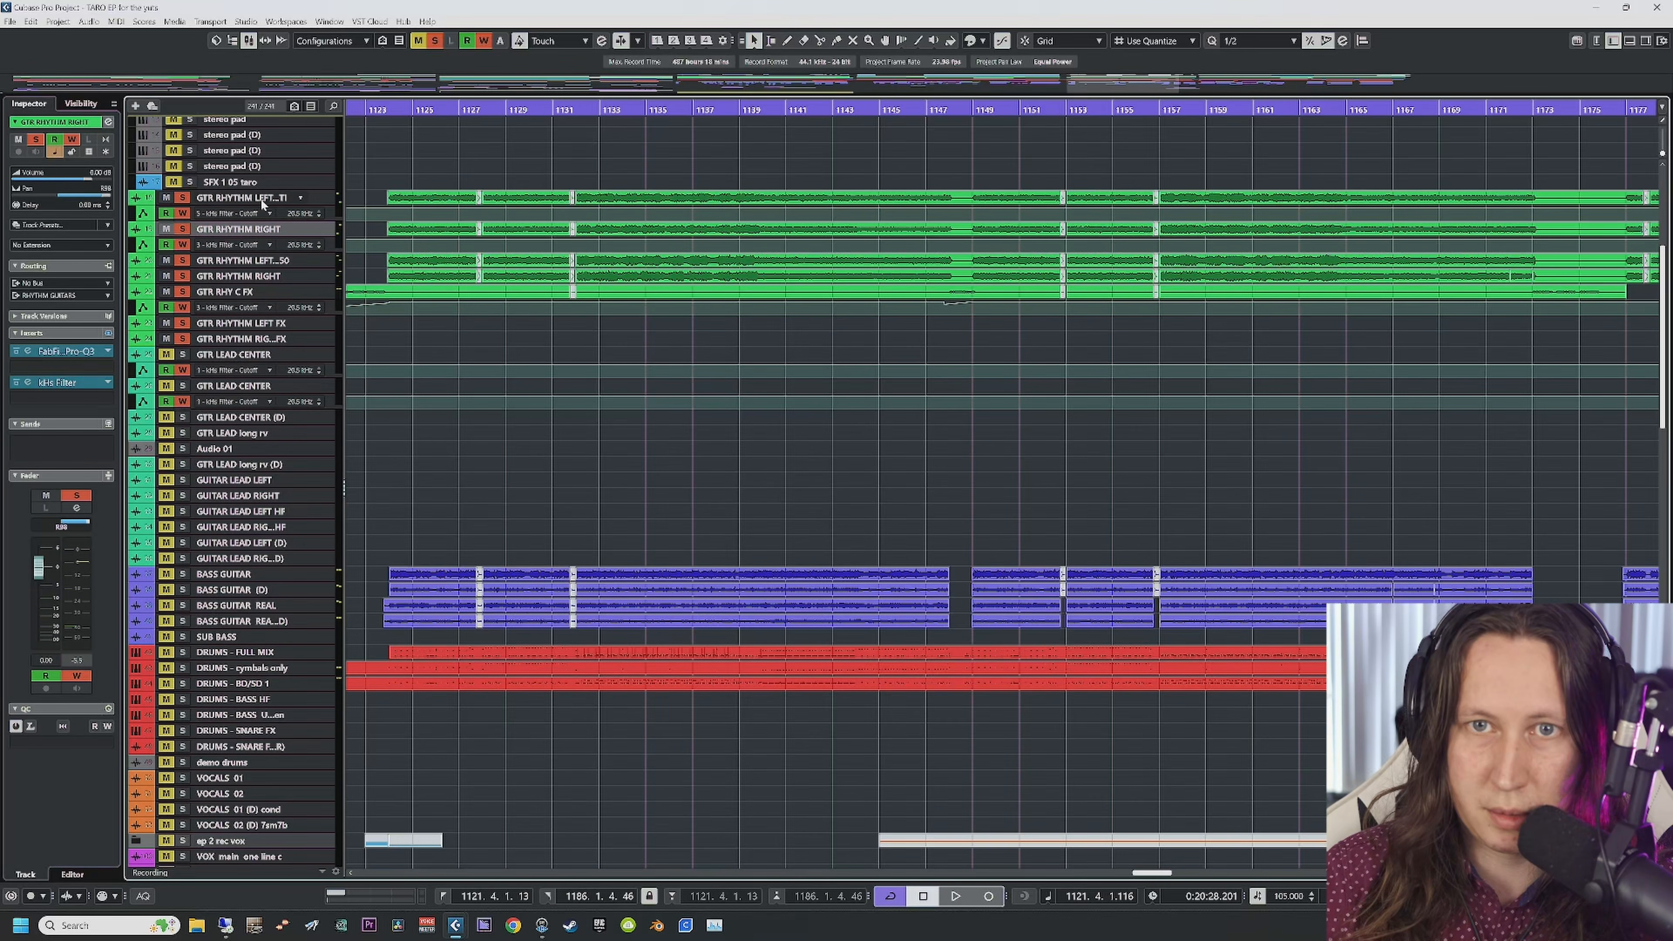
left_click(263, 277)
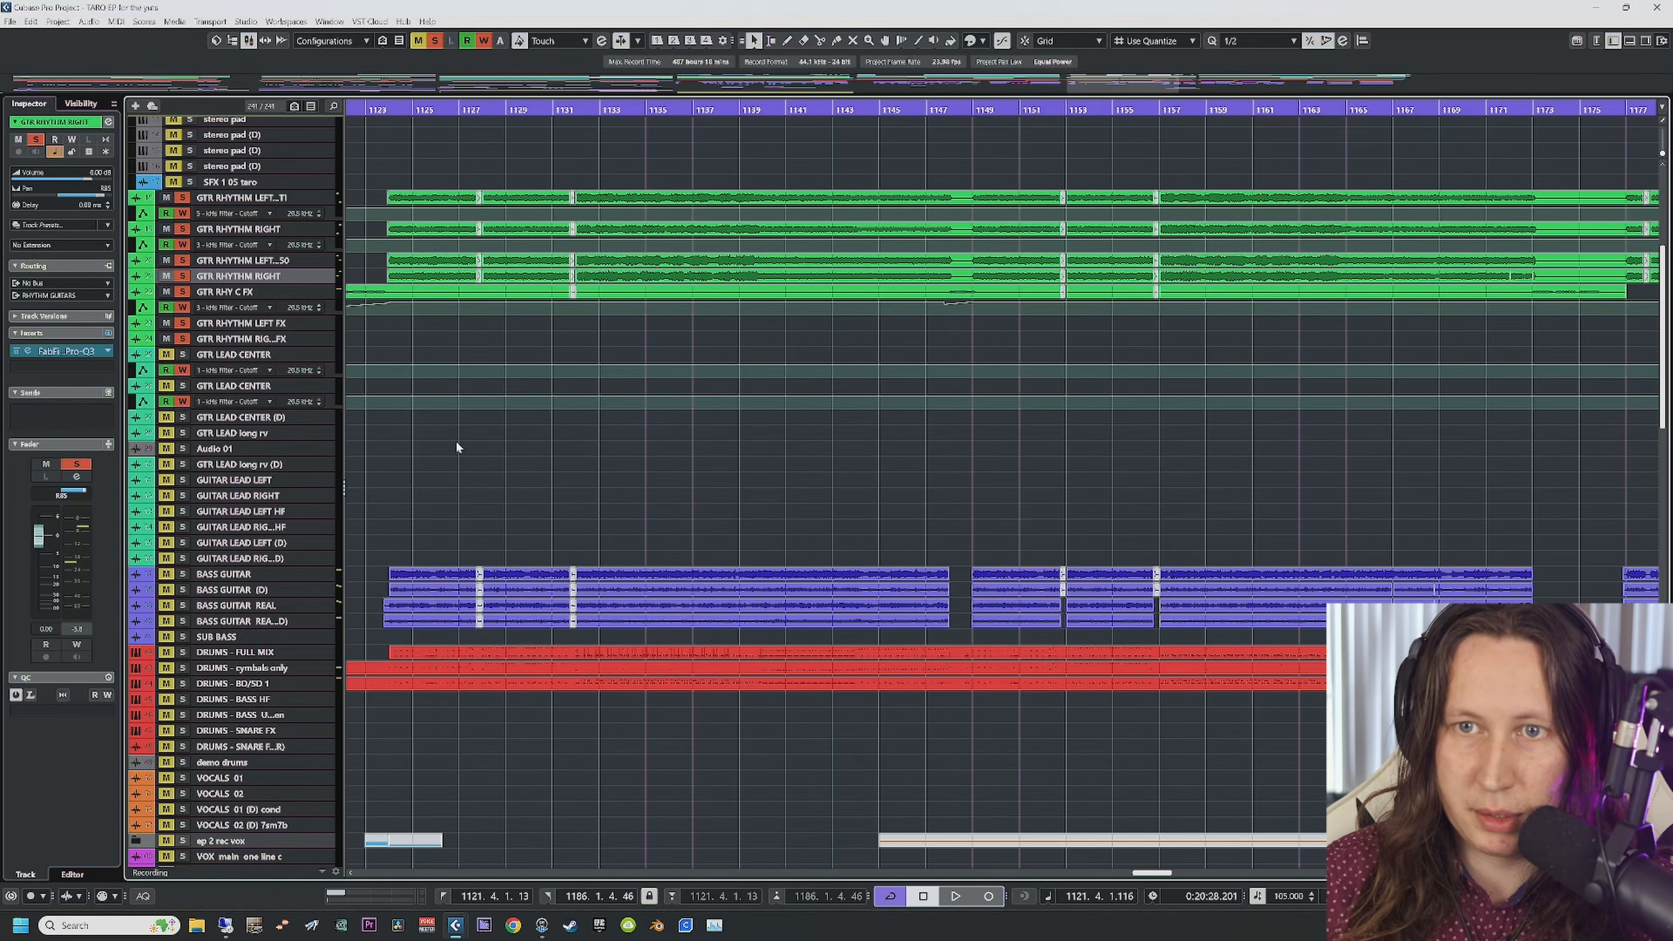
scroll(456, 442, "up", 5)
Step: Open the Shadow Hills compressor on MASTERING STEREO OUT and view its presets without changing them
left_click(250, 126)
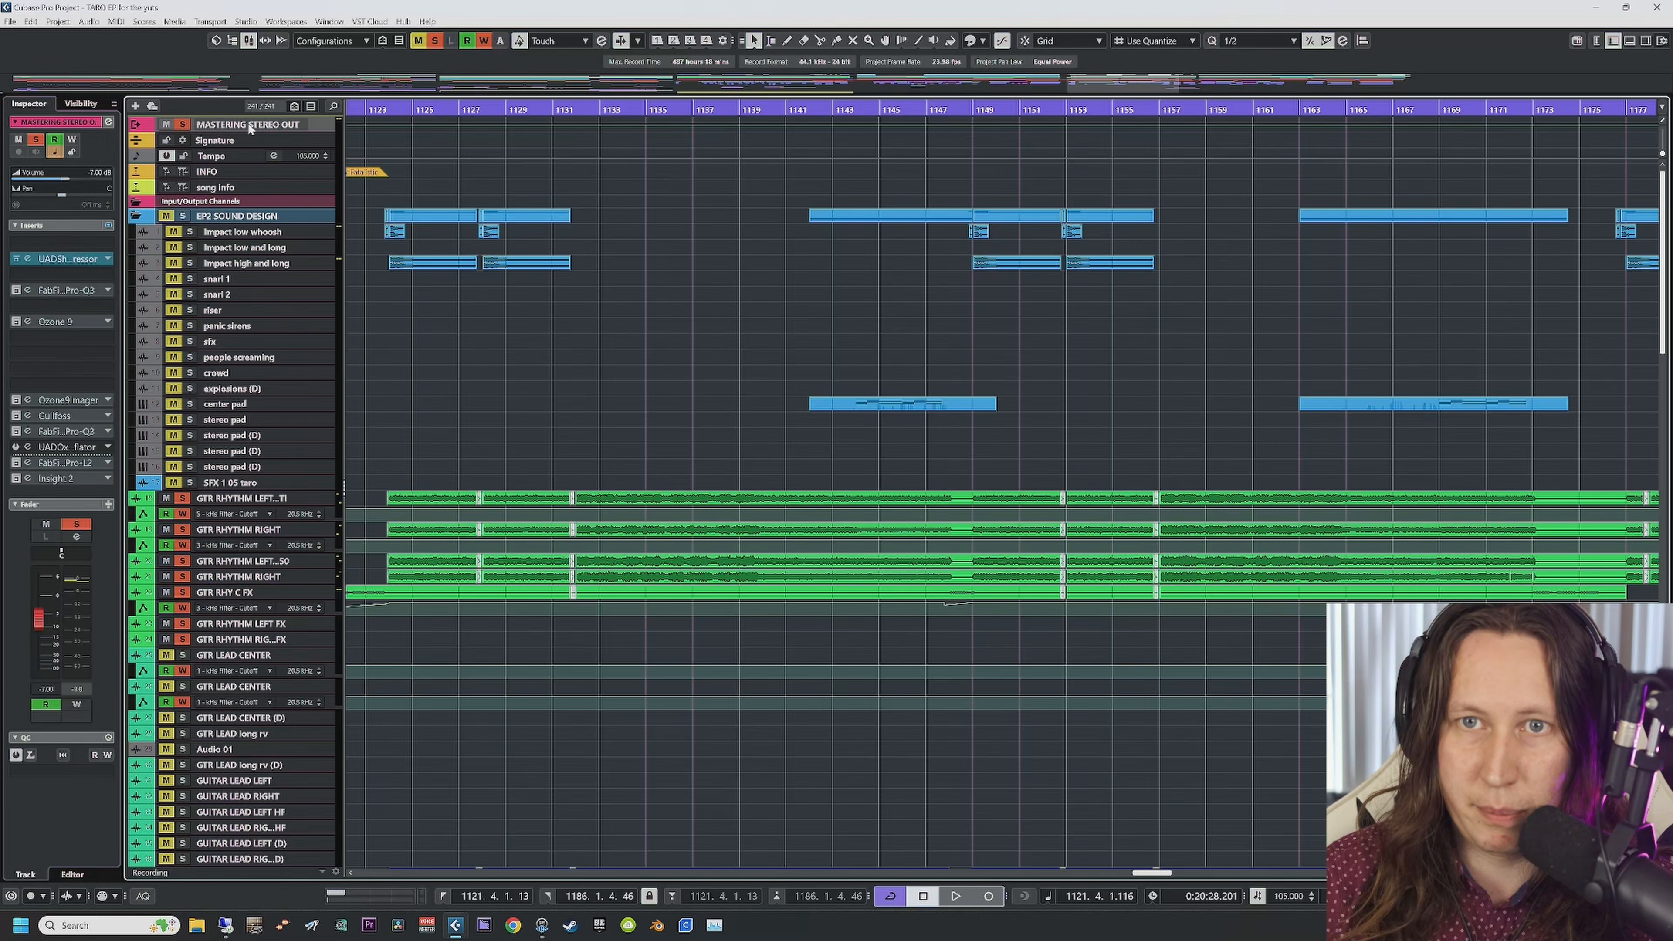
left_click(29, 259)
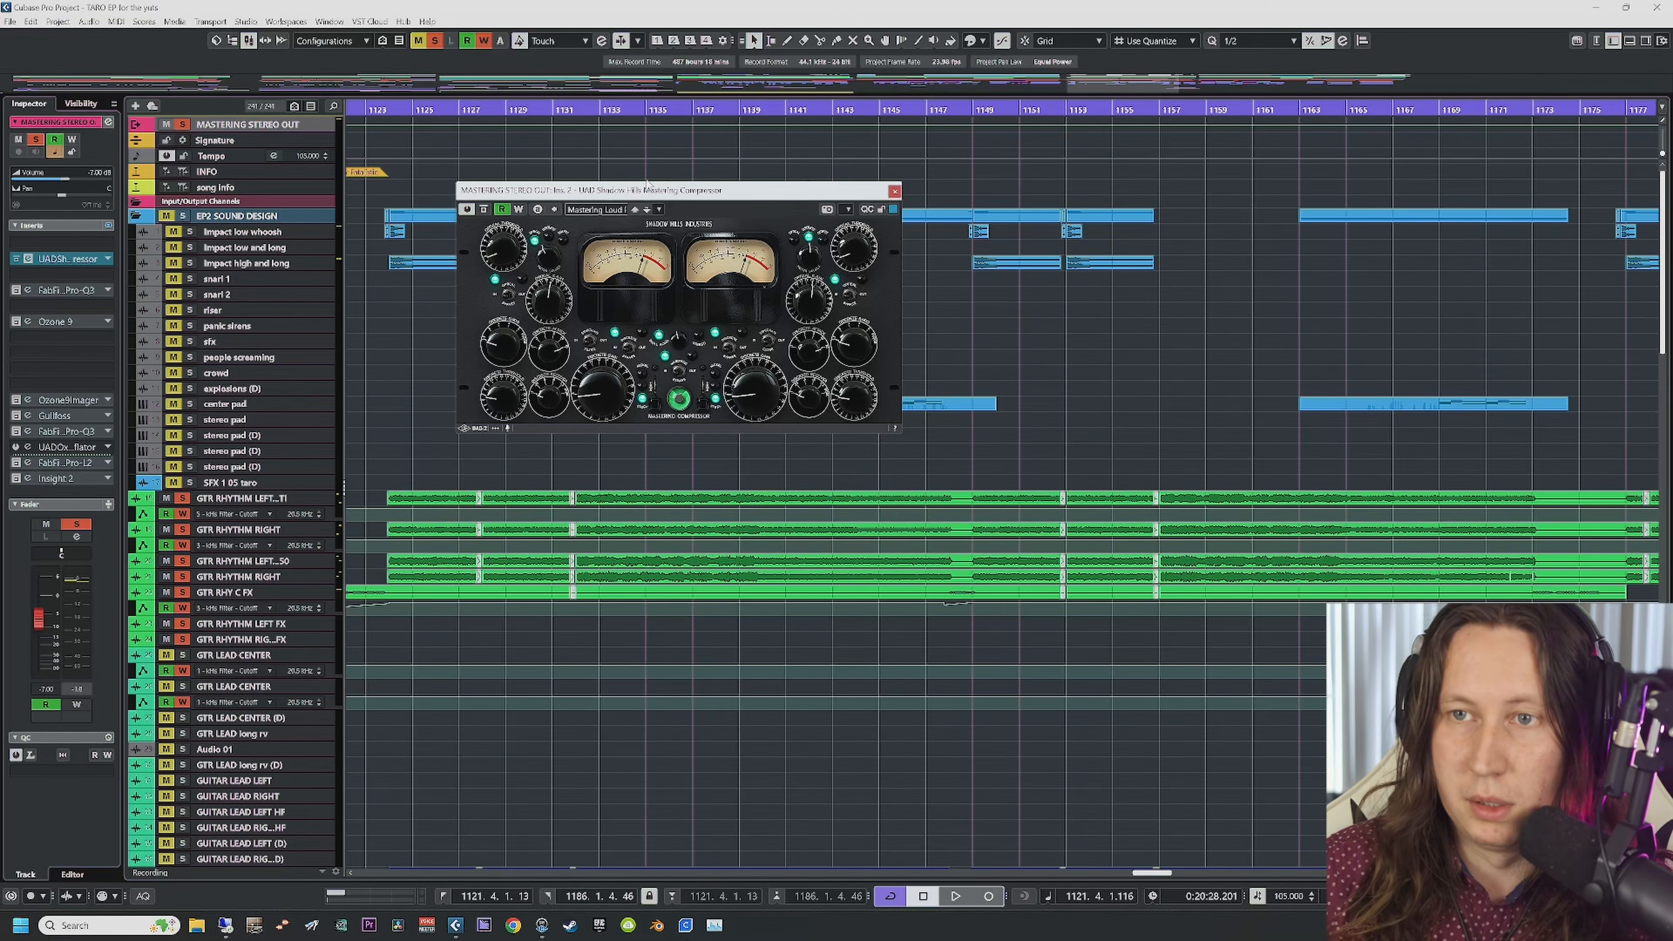
left_click_drag(658, 195, 577, 190)
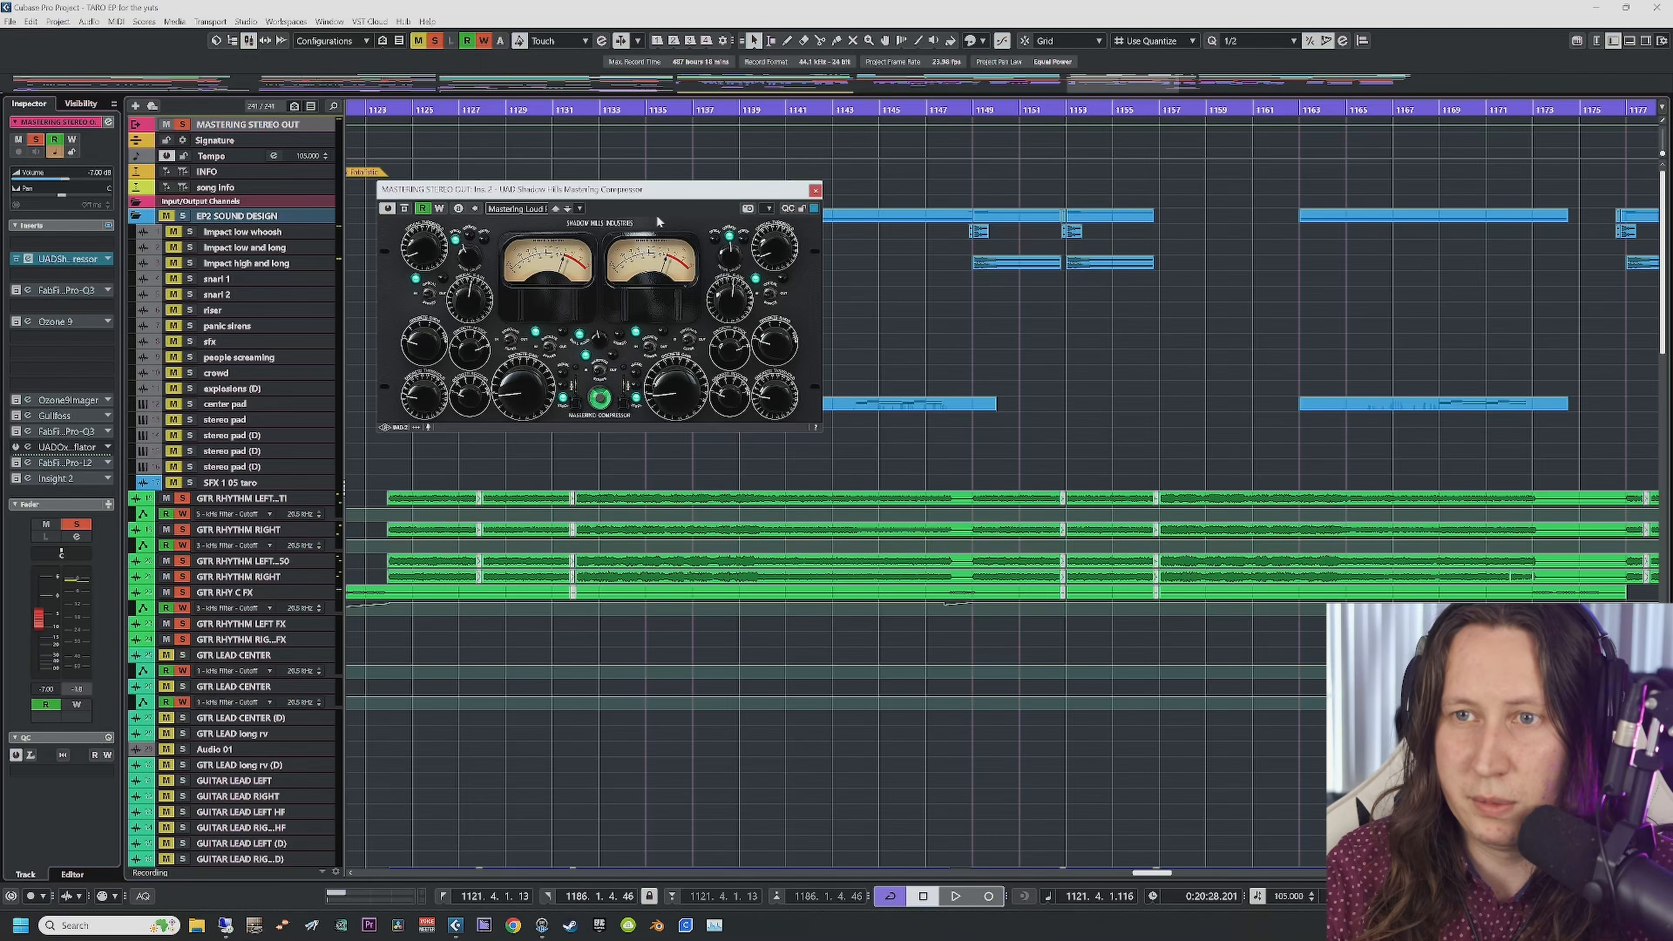
left_click(517, 209)
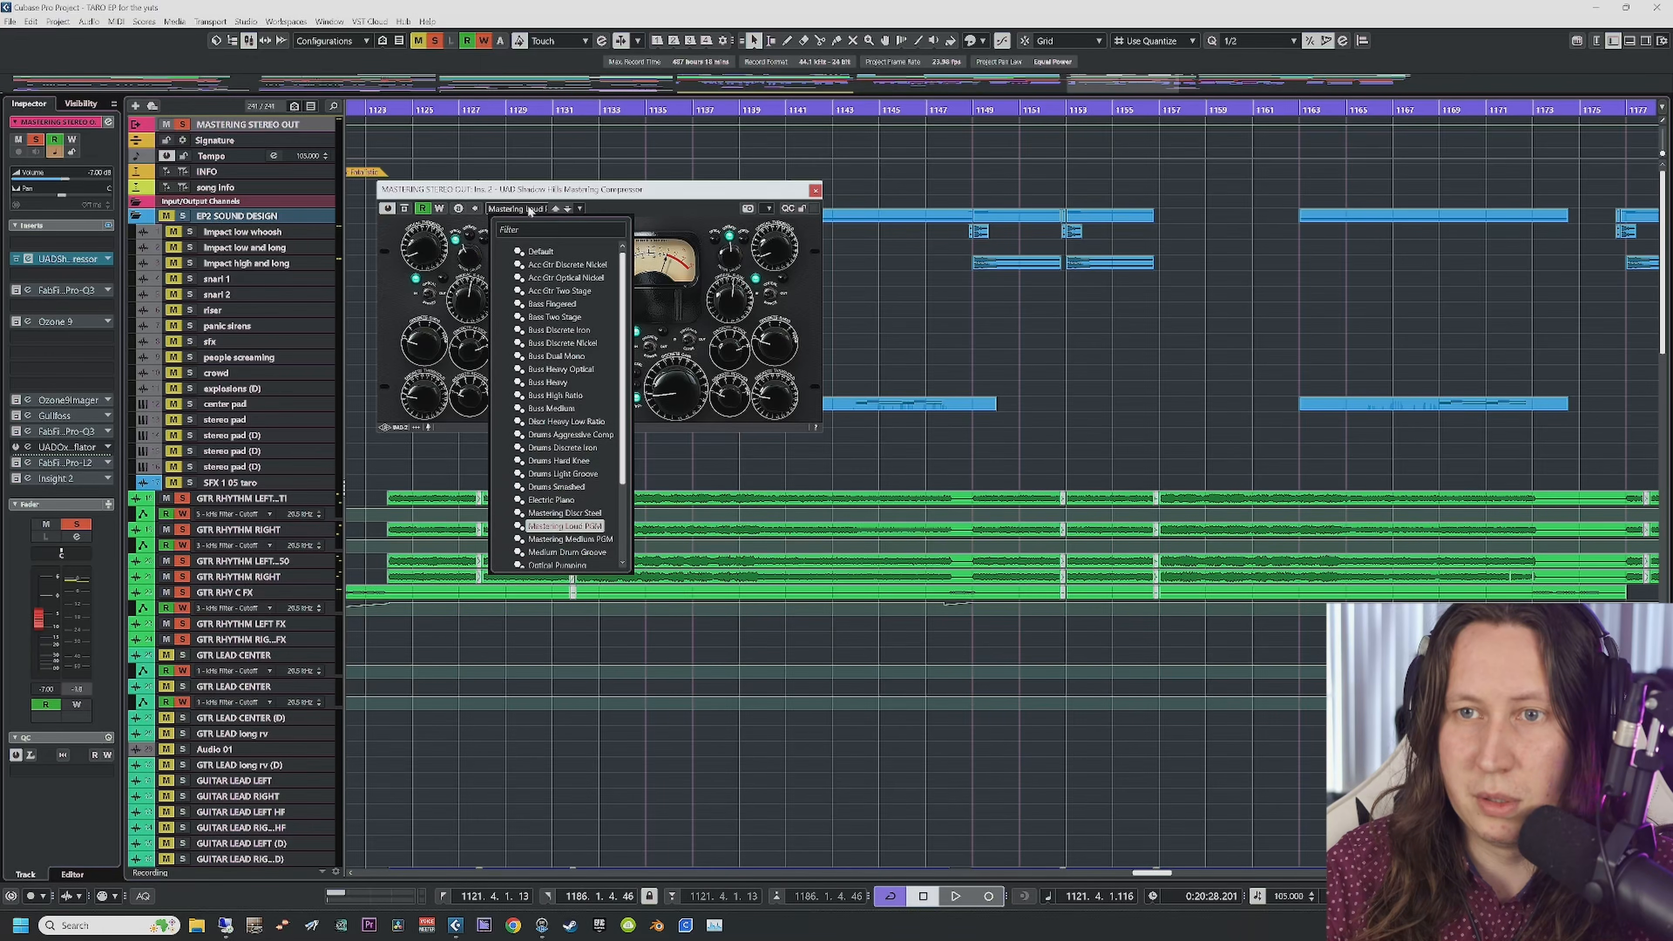
left_click(703, 196)
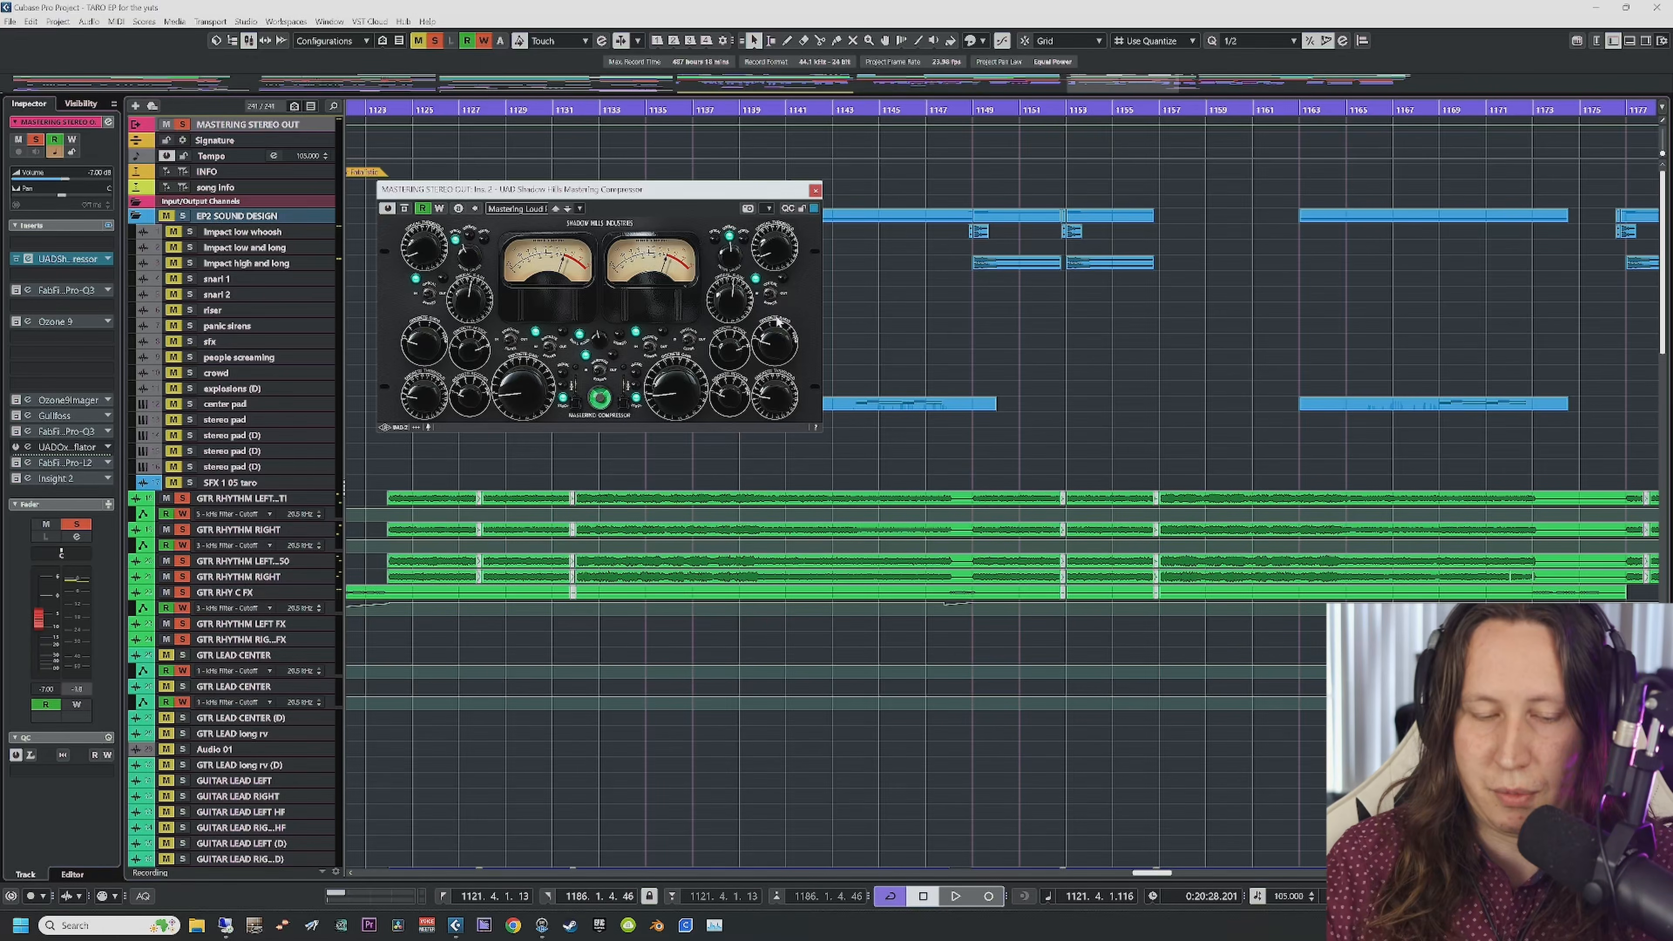
Step: Play from bar 1123 to audition the compressor, then close its window
left_click(371, 110)
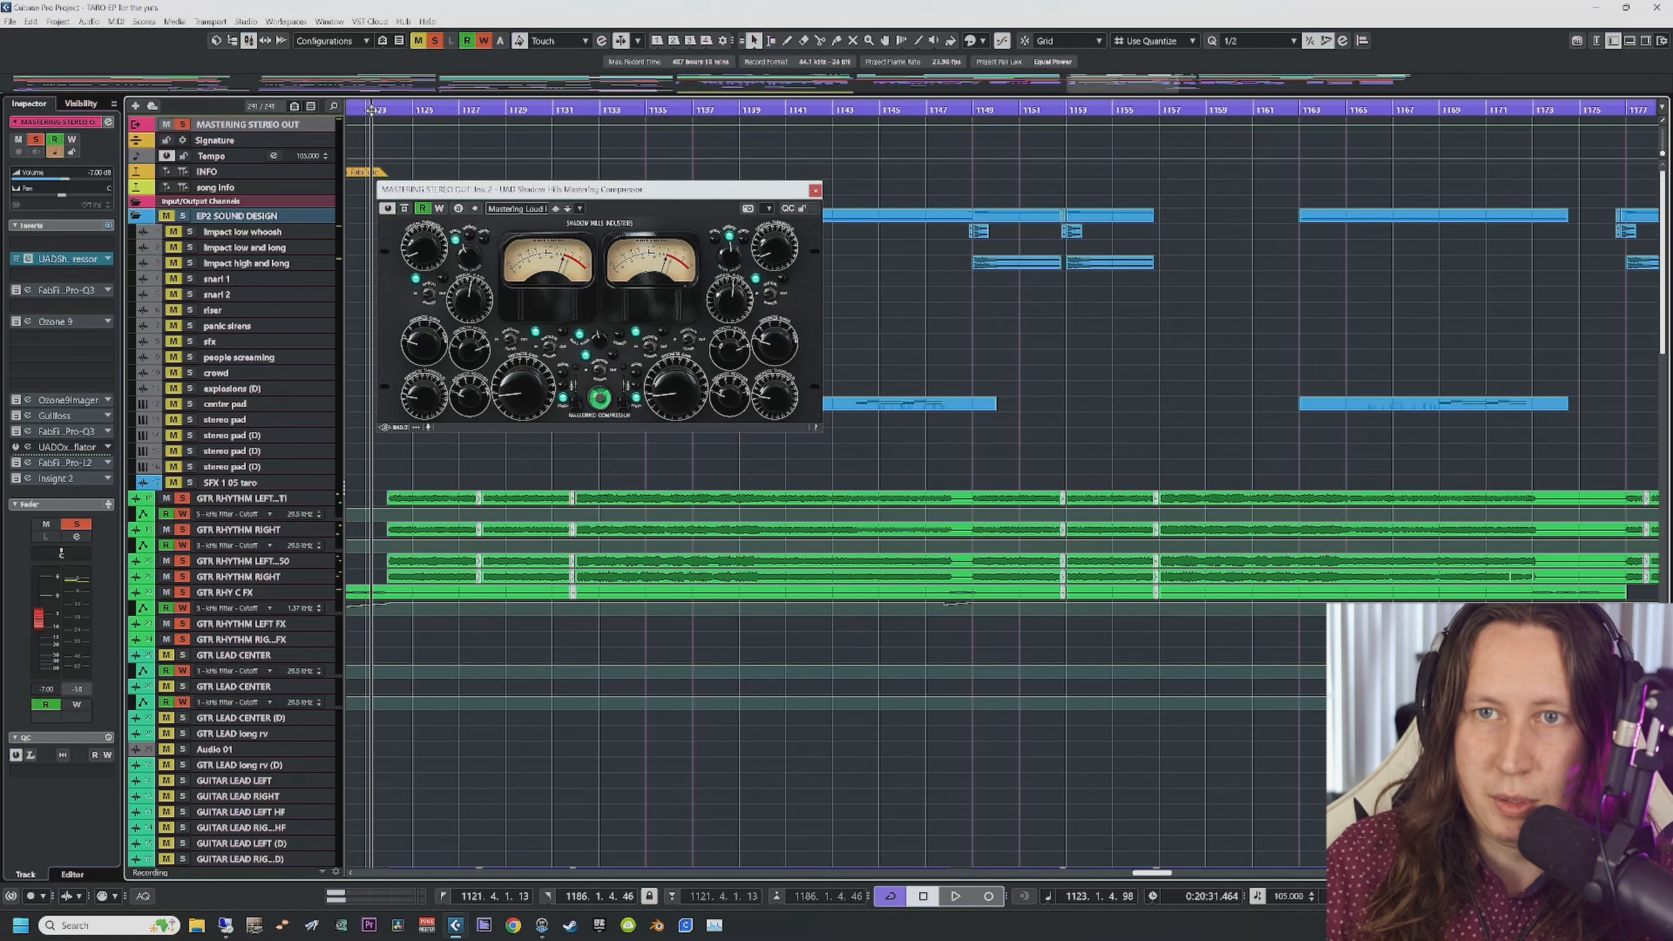
scroll(610, 494, "left", 3)
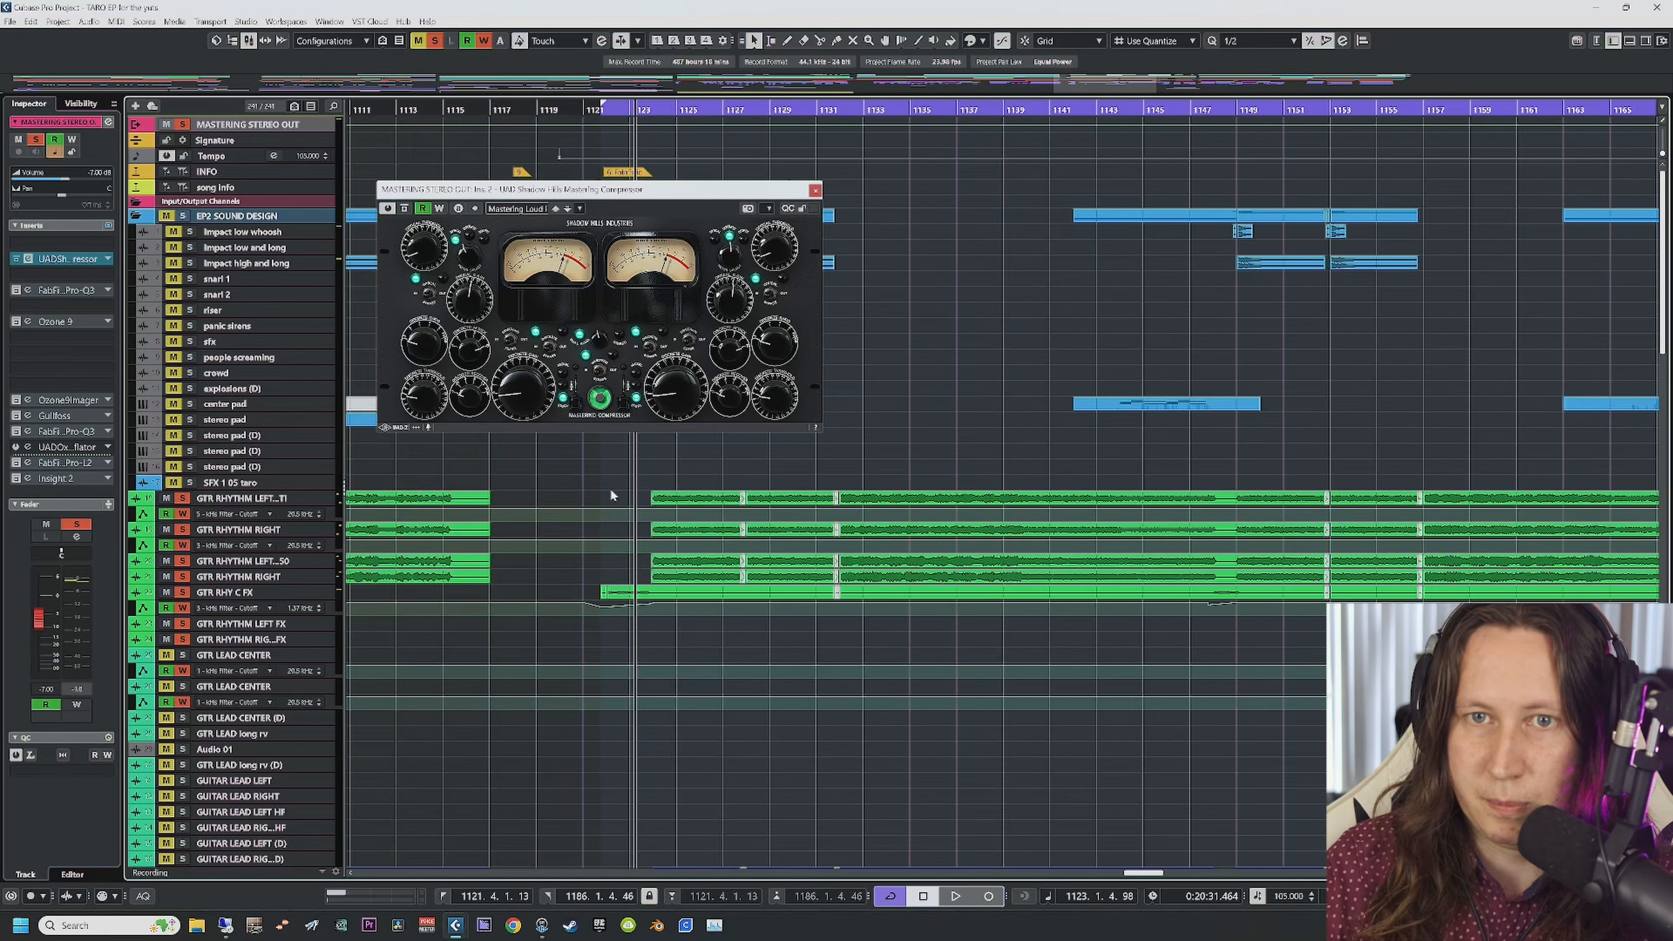
key("space")
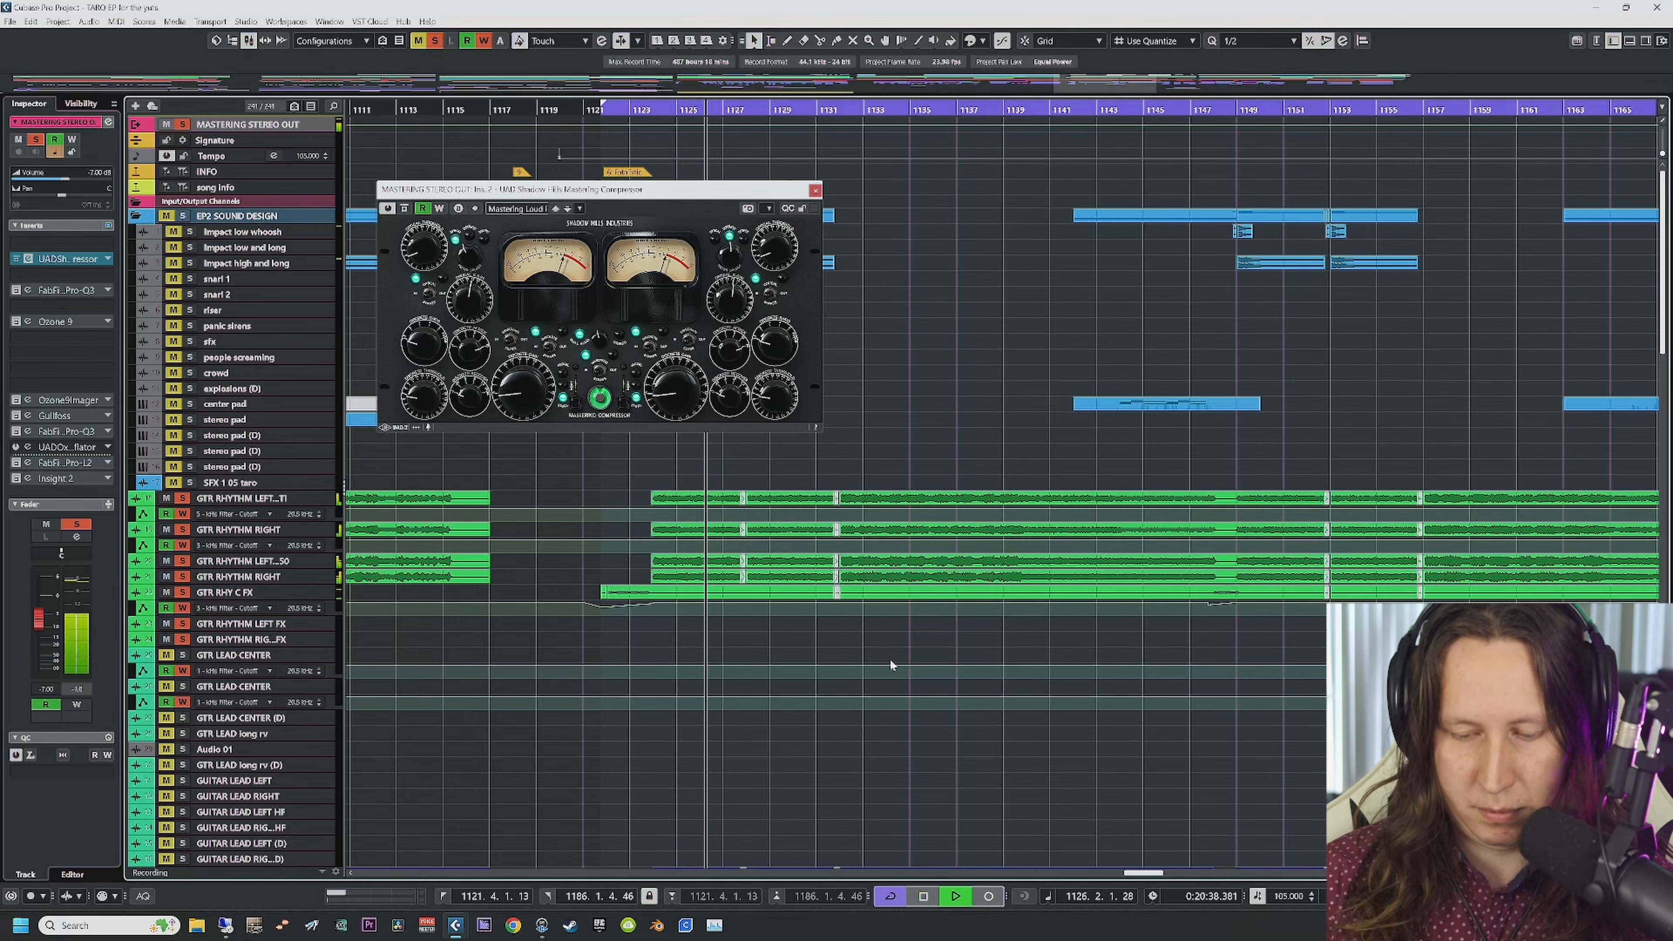
left_click(814, 192)
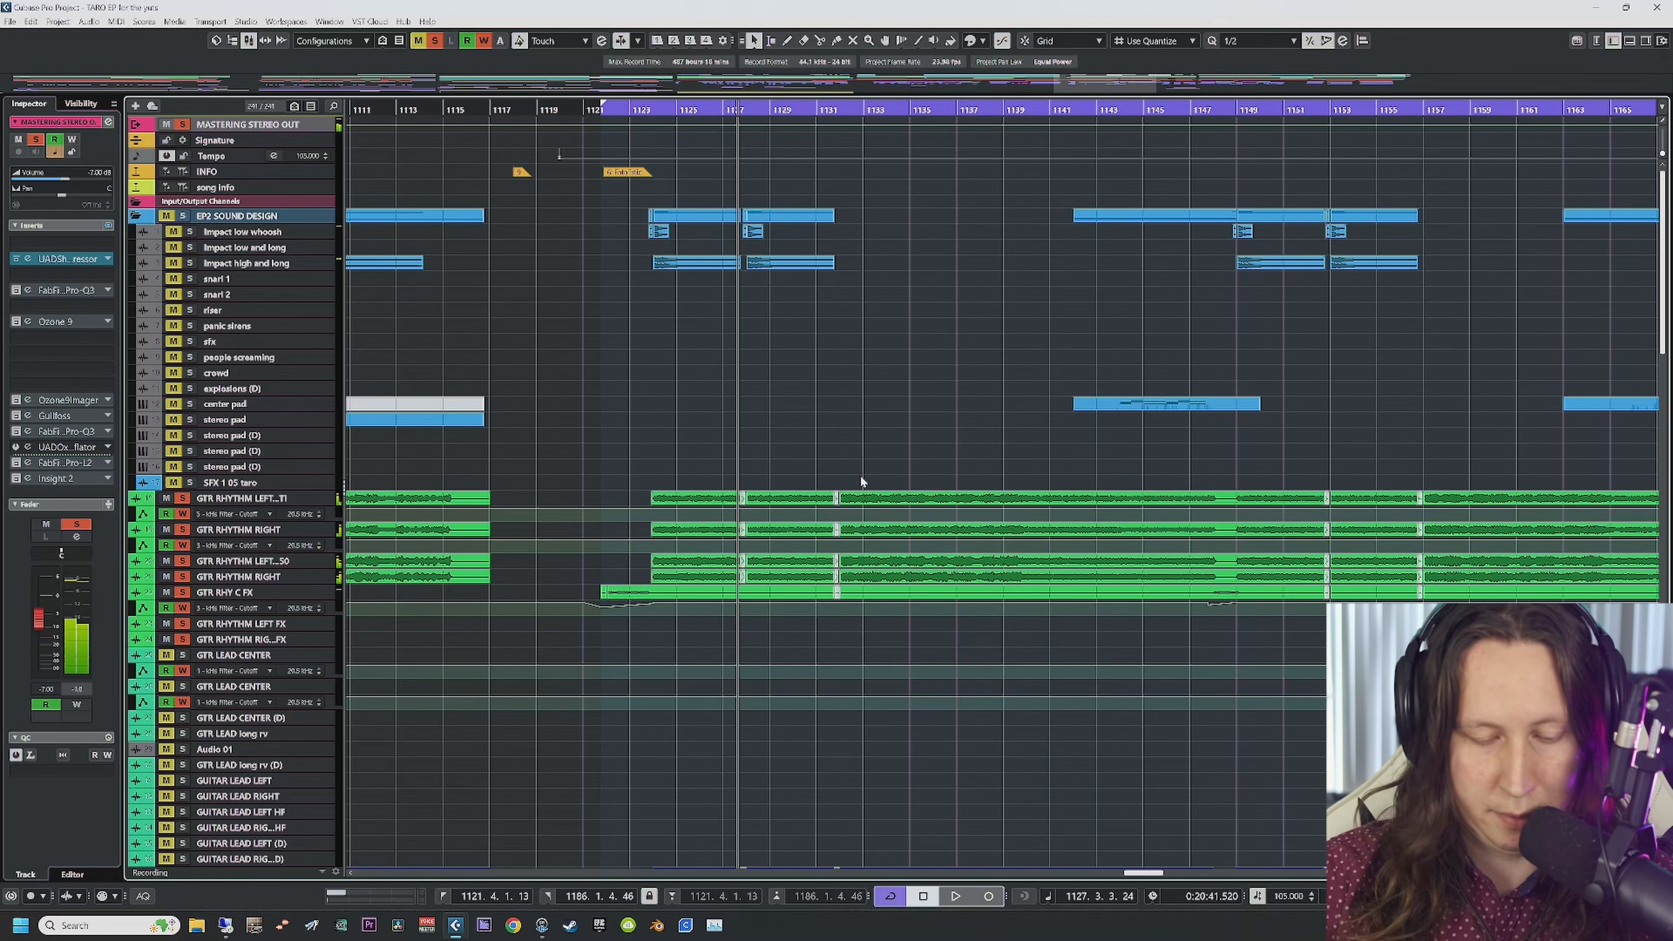
Step: Inspect the inserts on the first left rhythm guitar and GTR RHYTHM RIGHT tracks
scroll(787, 724, "down", 5)
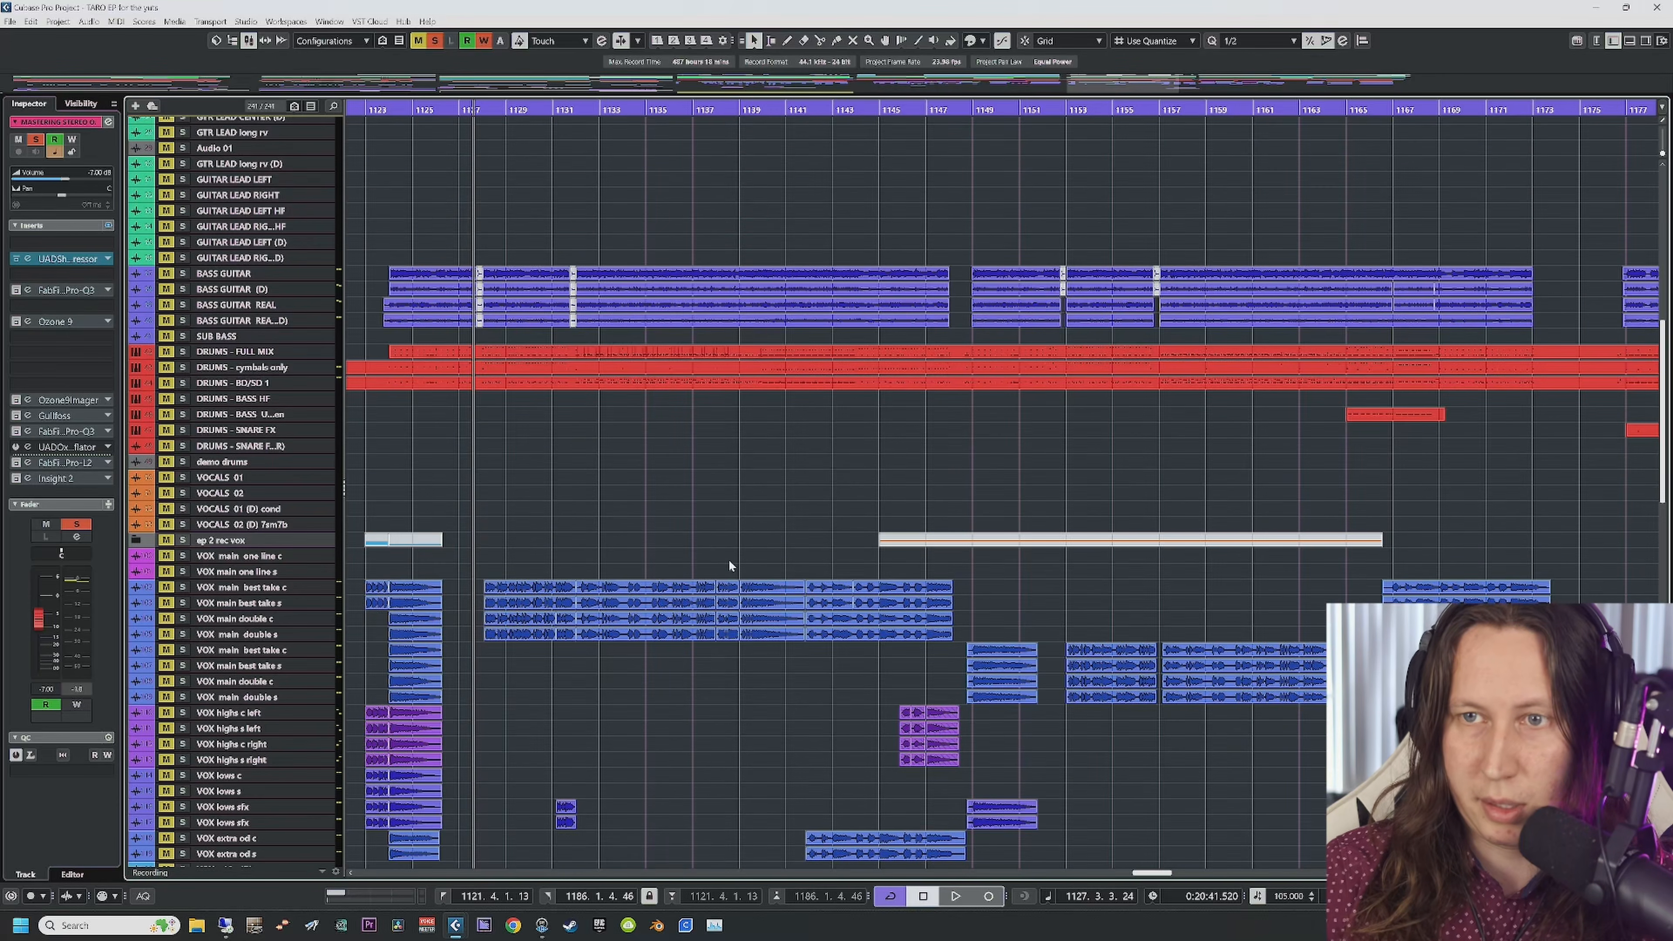
scroll(706, 561, "right", 3)
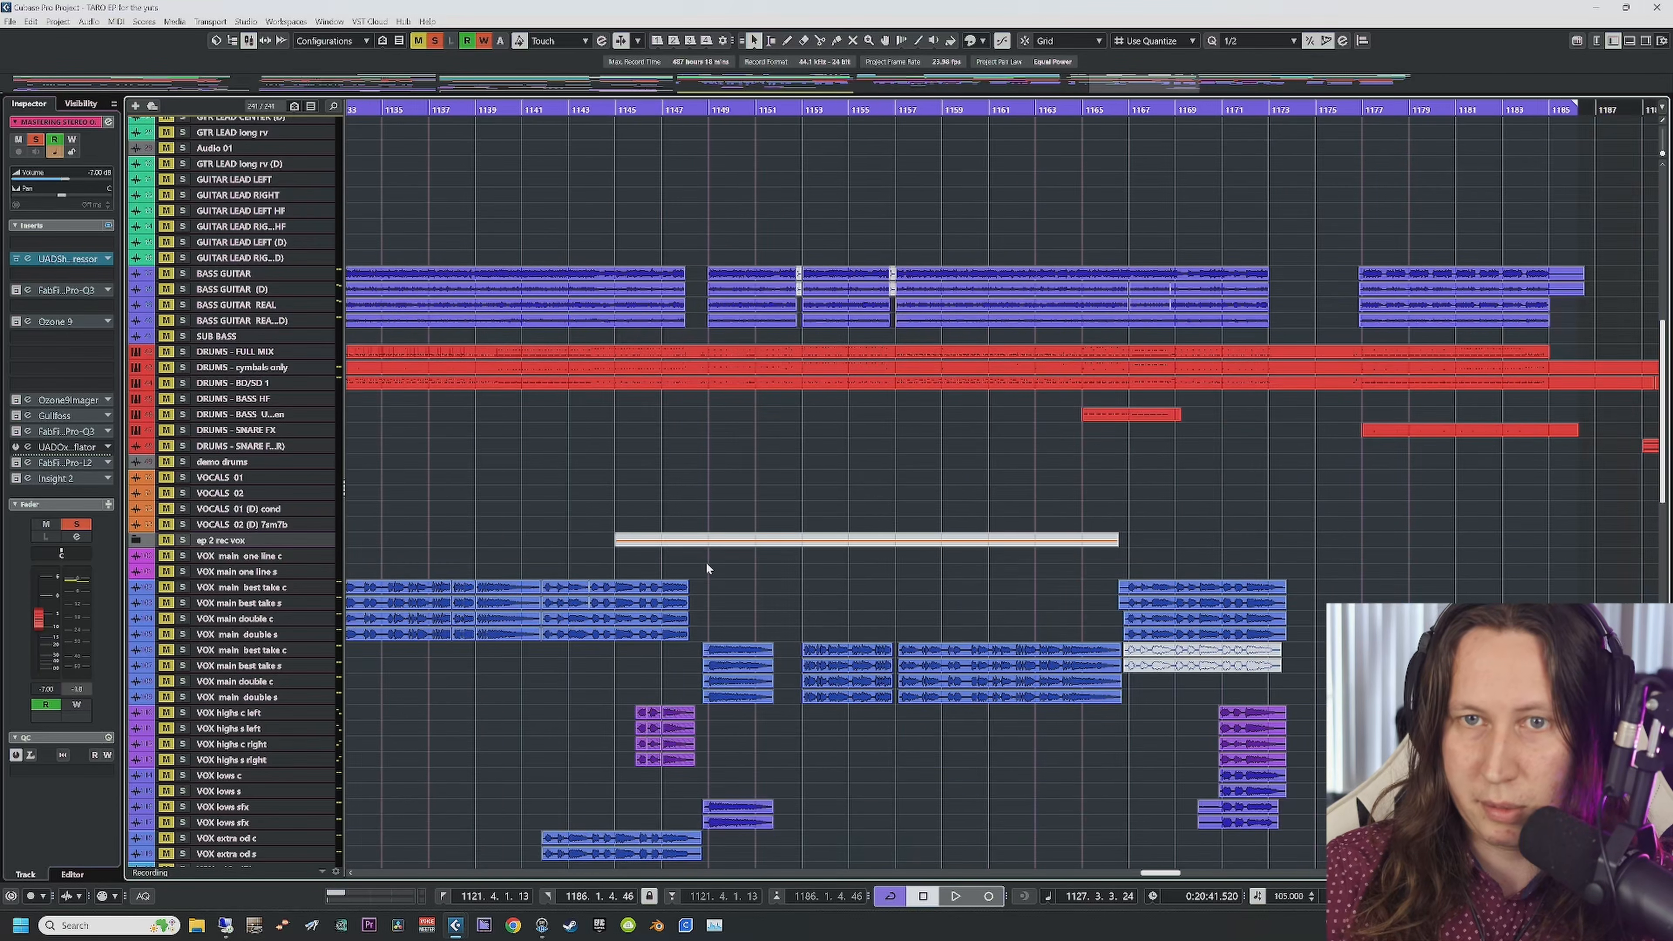
scroll(707, 560, "left", 6)
scroll(737, 512, "down", 7)
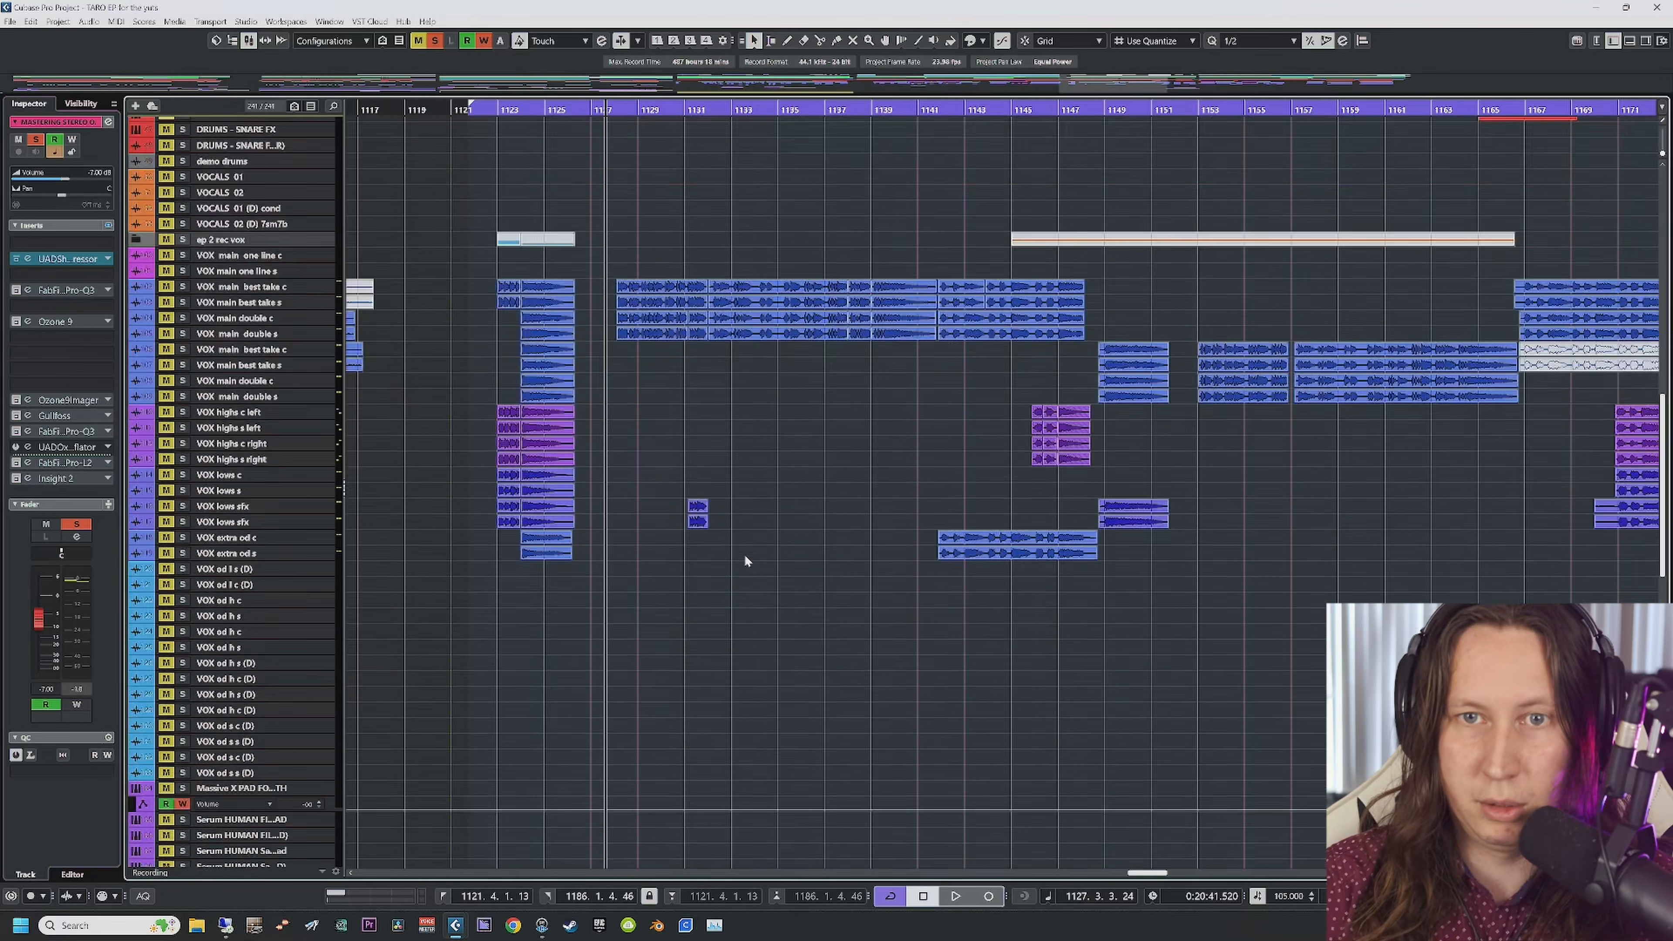
scroll(740, 571, "up", 7)
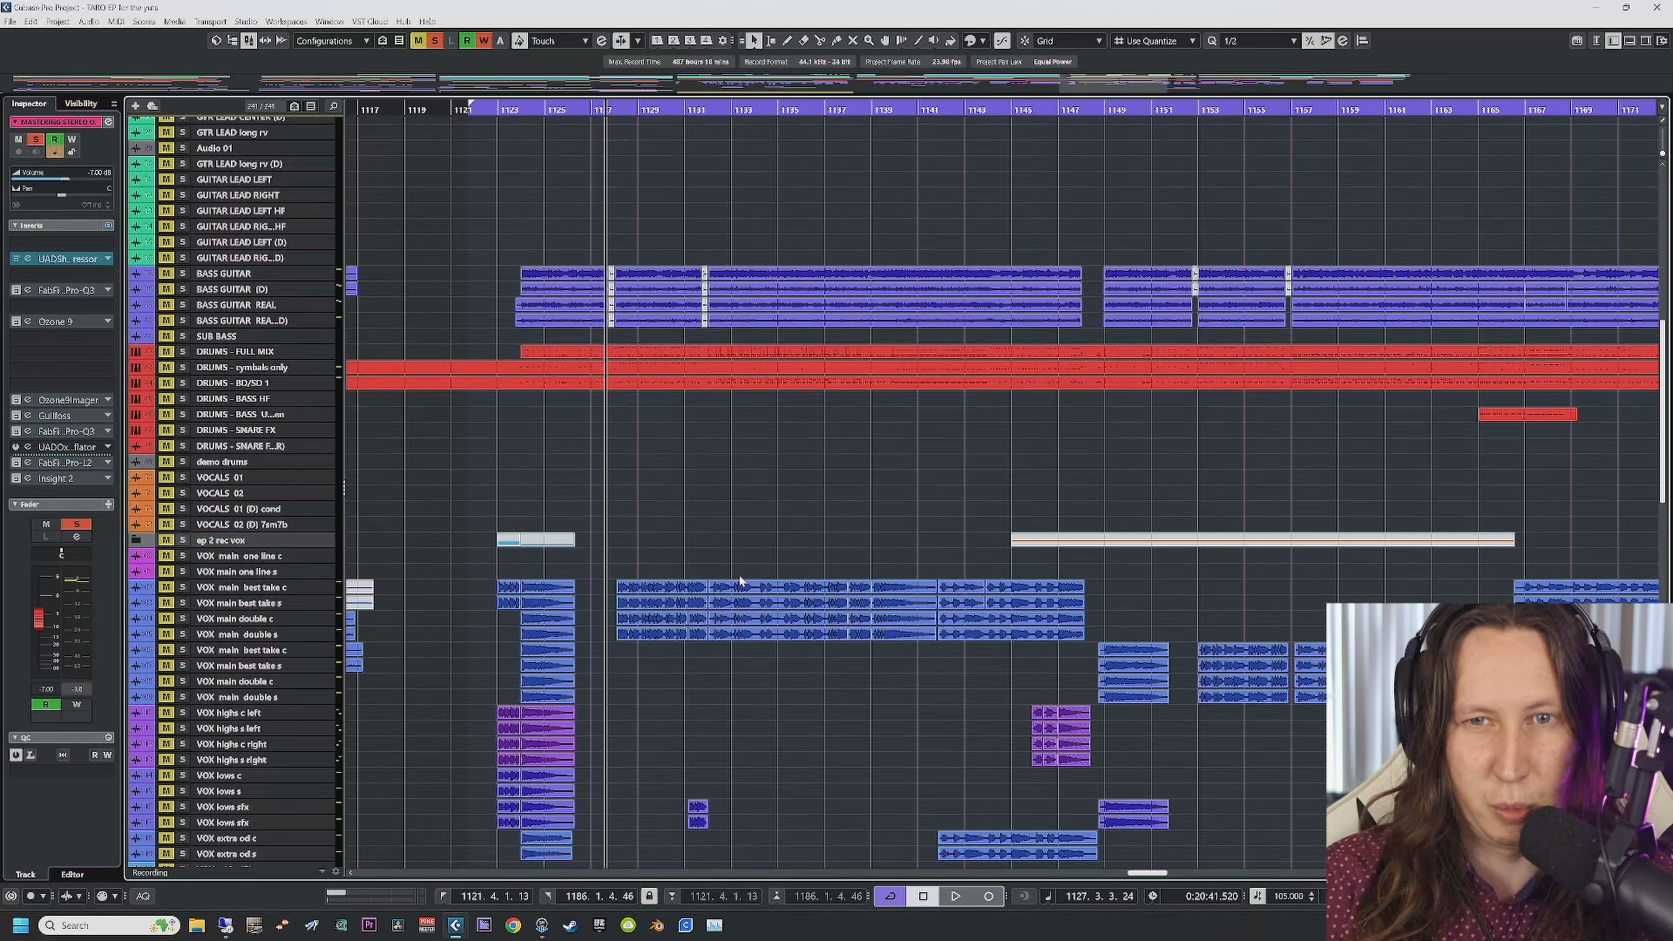
scroll(738, 574, "down", 7)
scroll(458, 265, "up", 4)
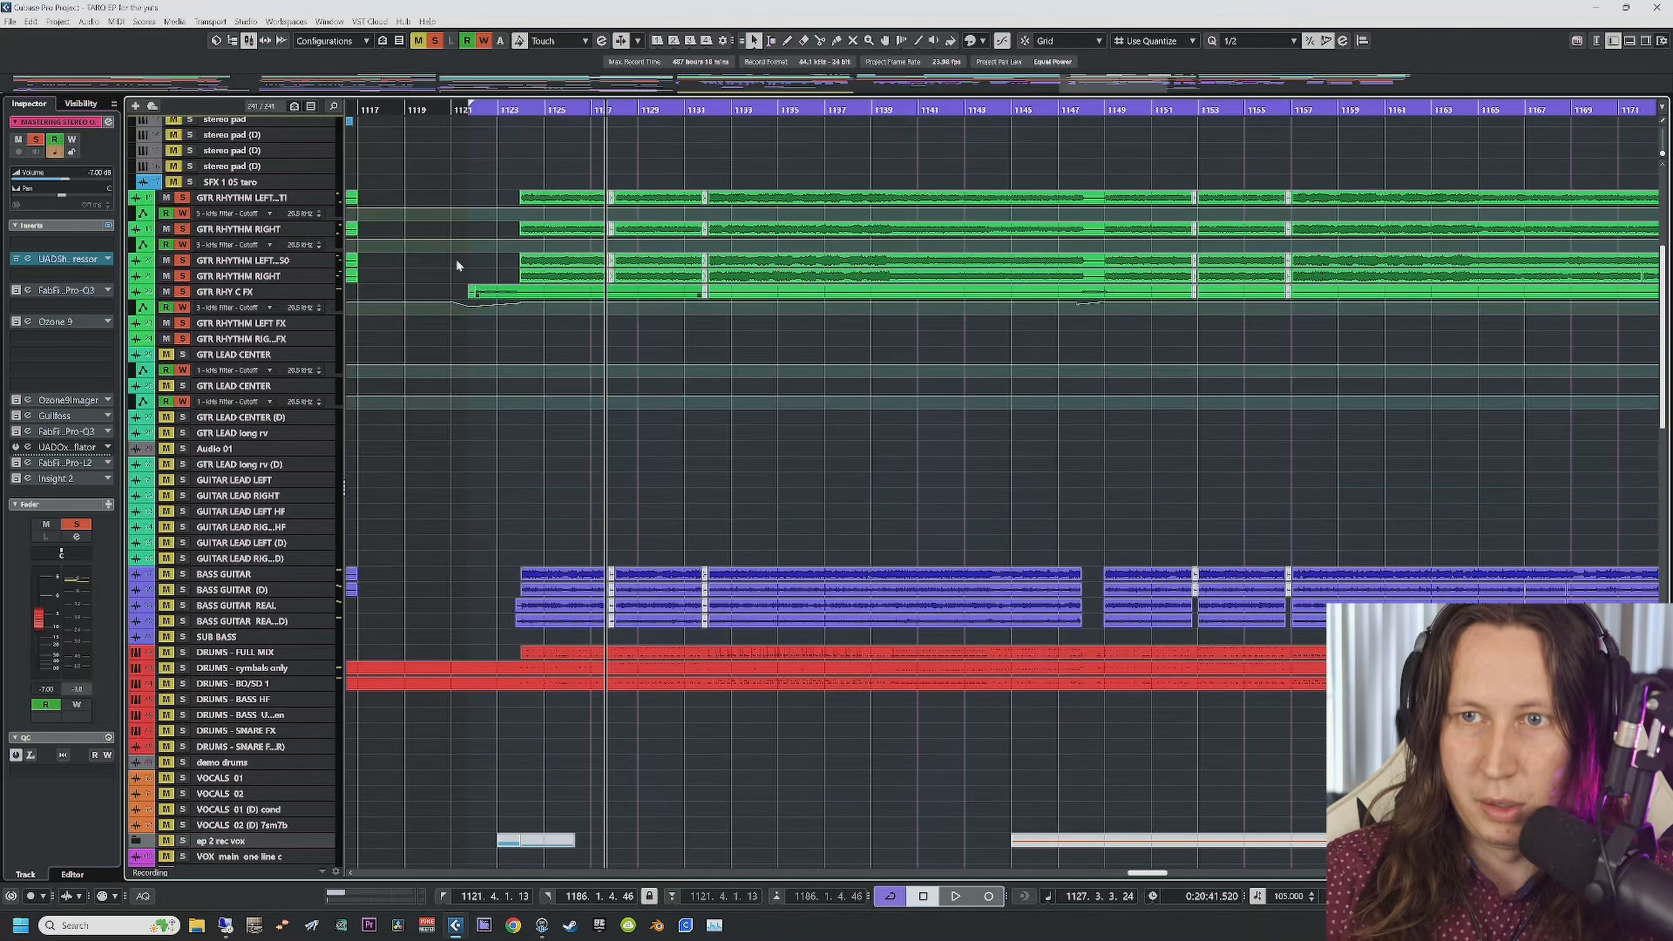
left_click(221, 199)
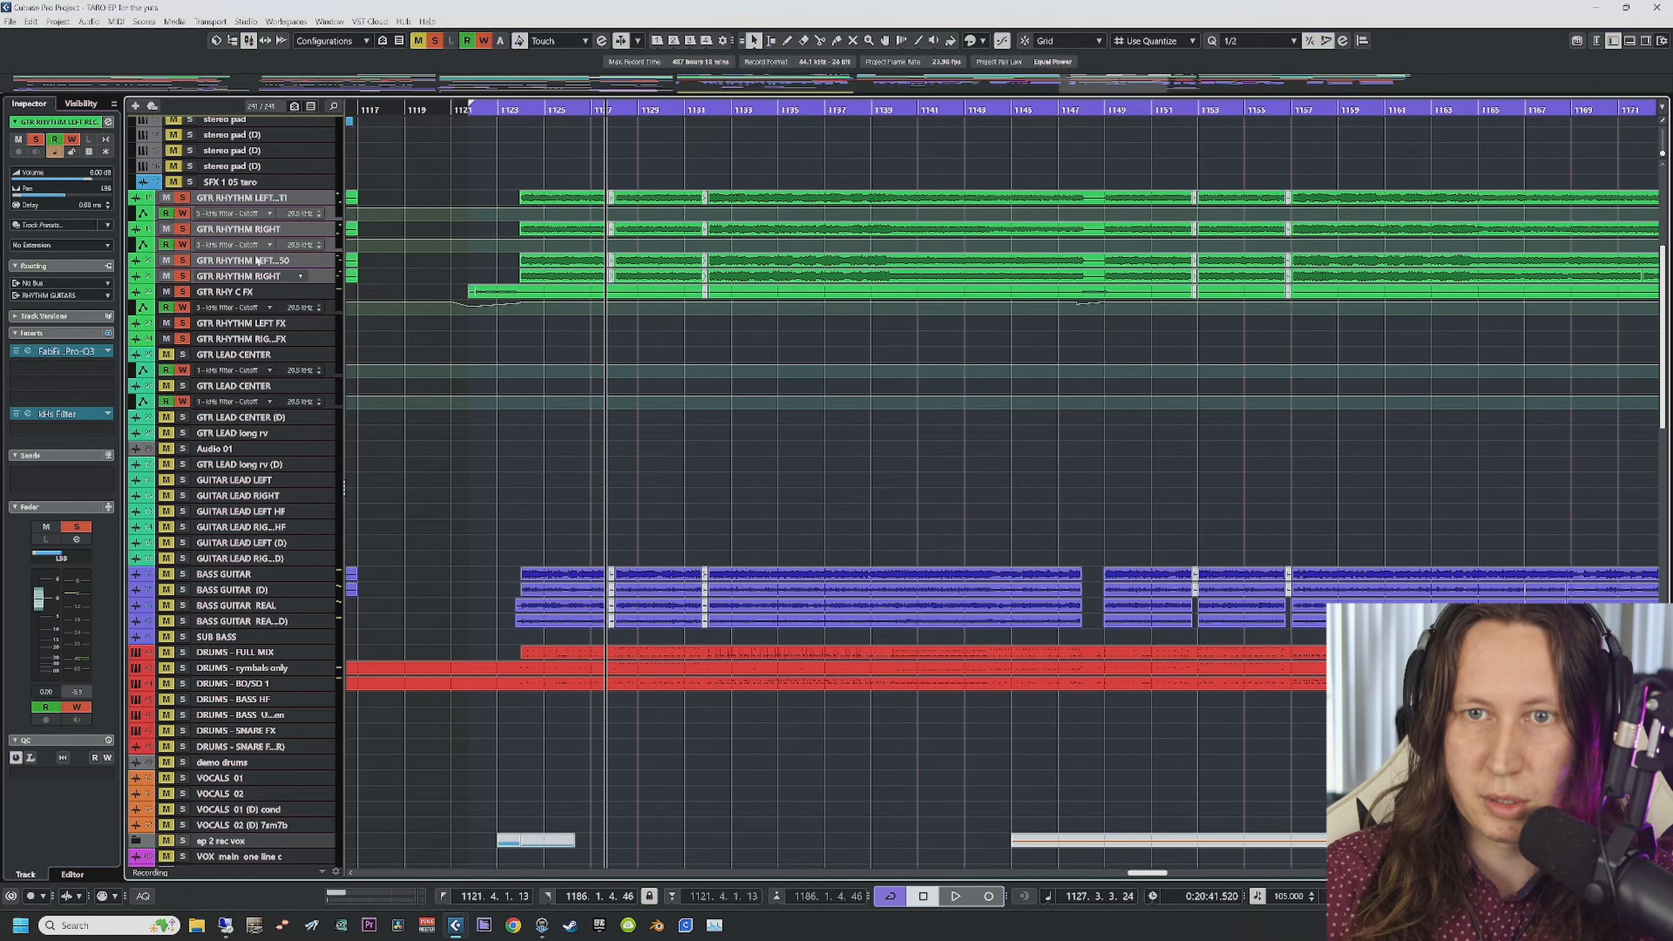
left_click(264, 232)
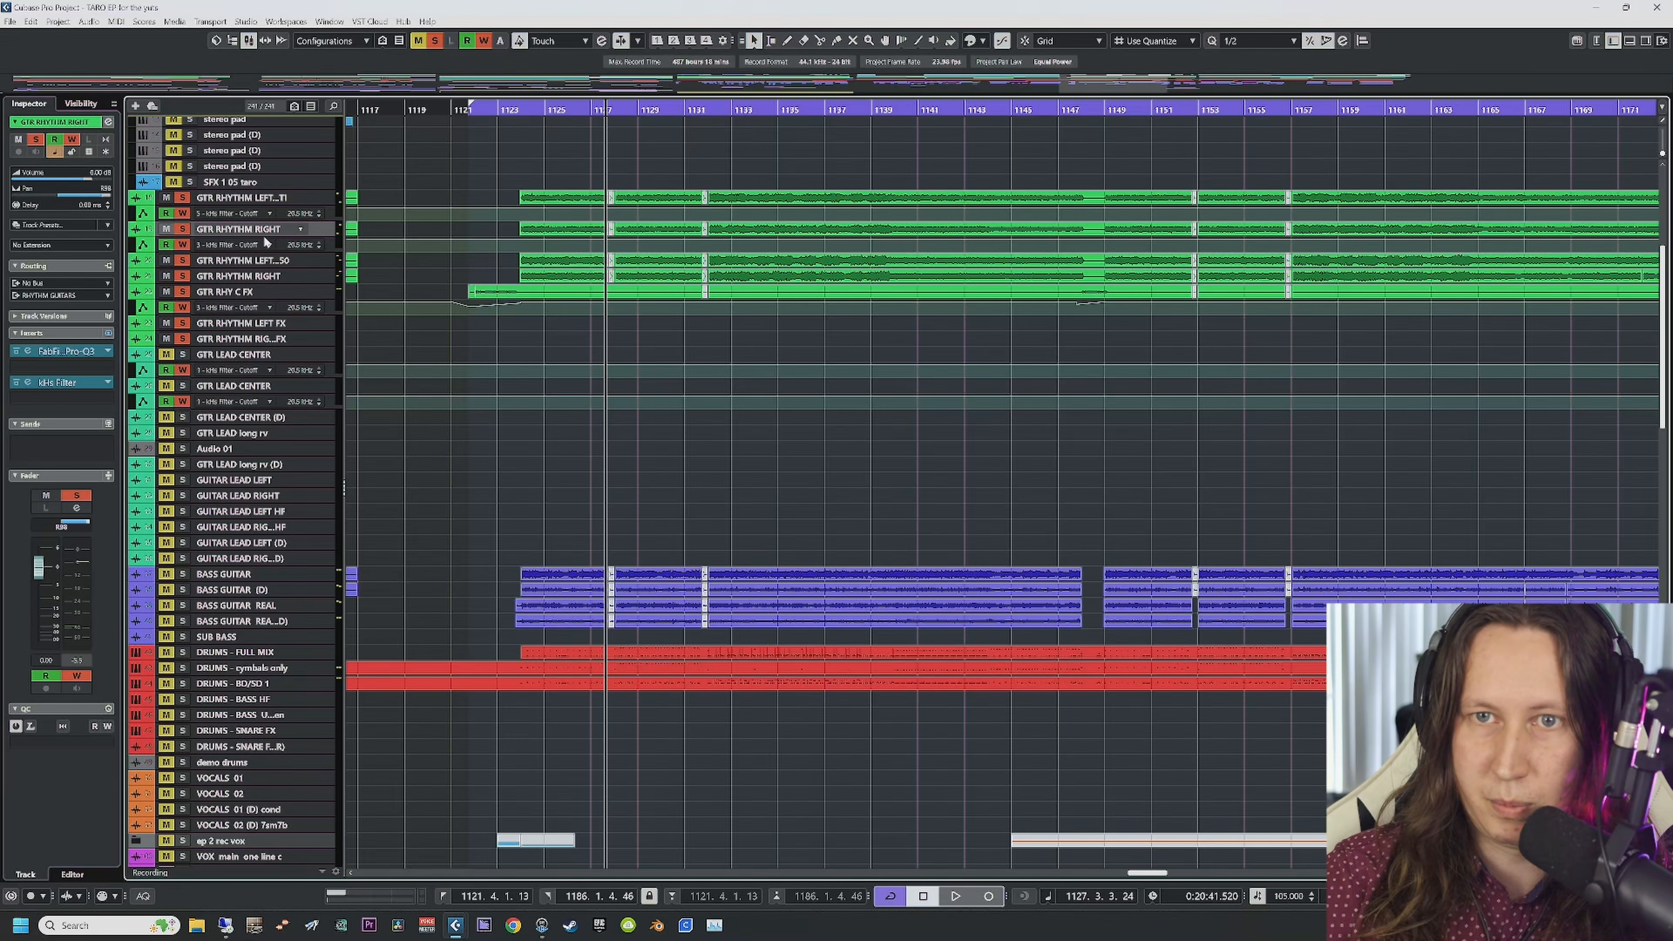
Step: Inspect the second left, second GTR RHYTHM RIGHT and GTR RHY C FX tracks, then select RHYTHM GUITARS
left_click(268, 262)
left_click(271, 277)
left_click(244, 293)
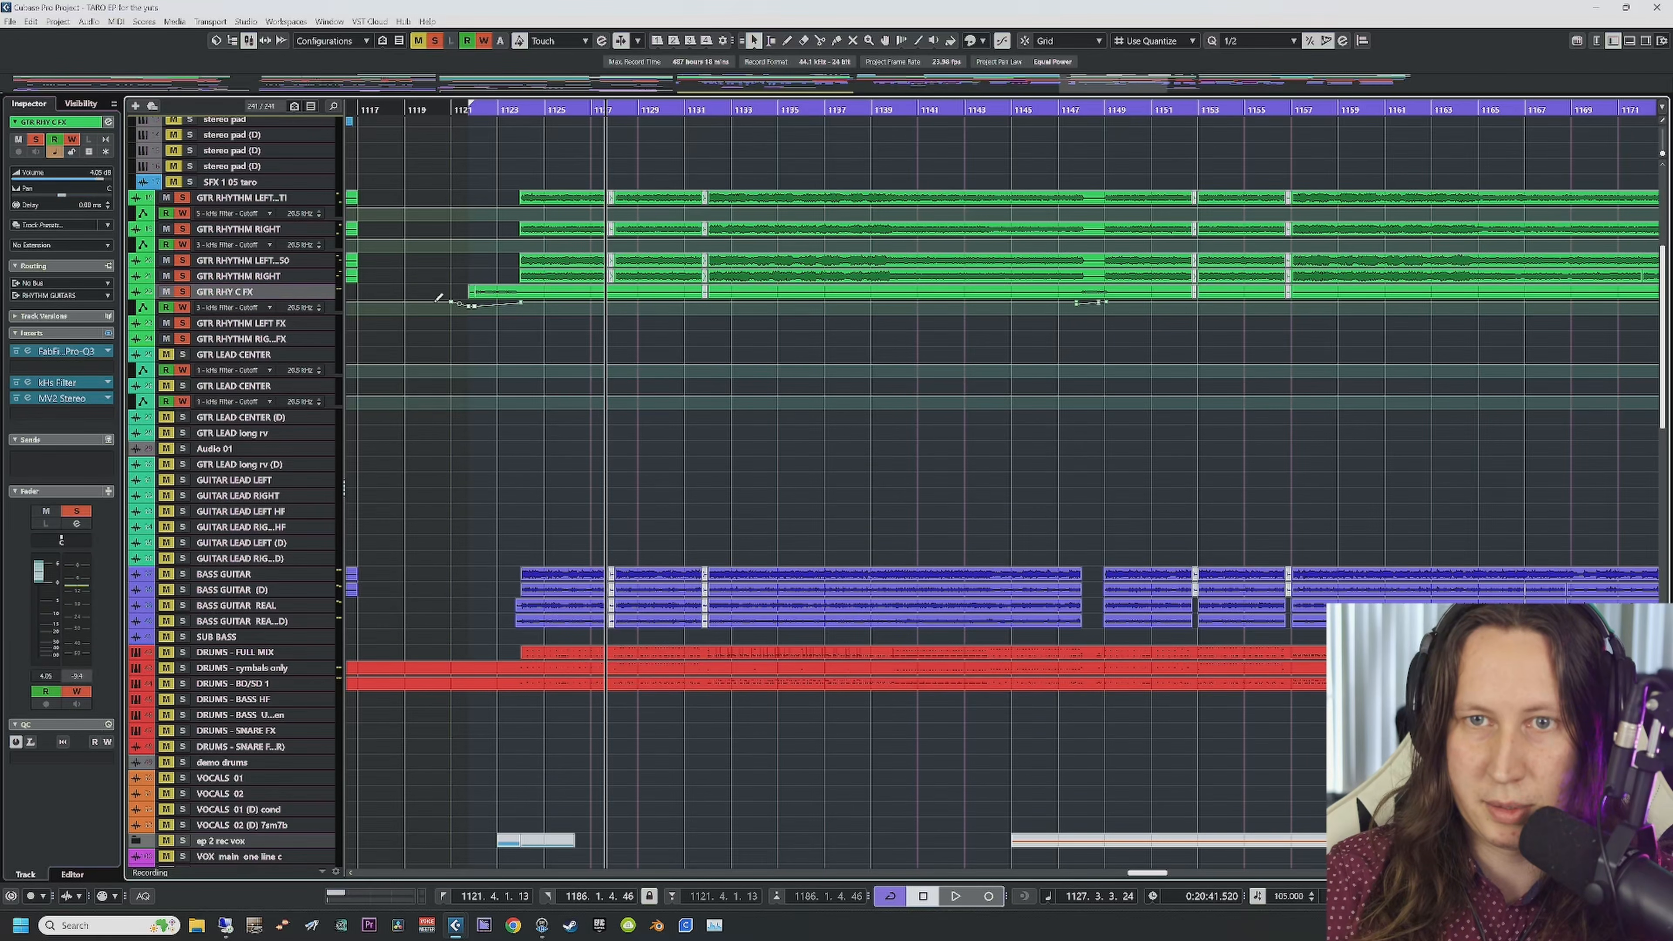
scroll(573, 470, "down", 20)
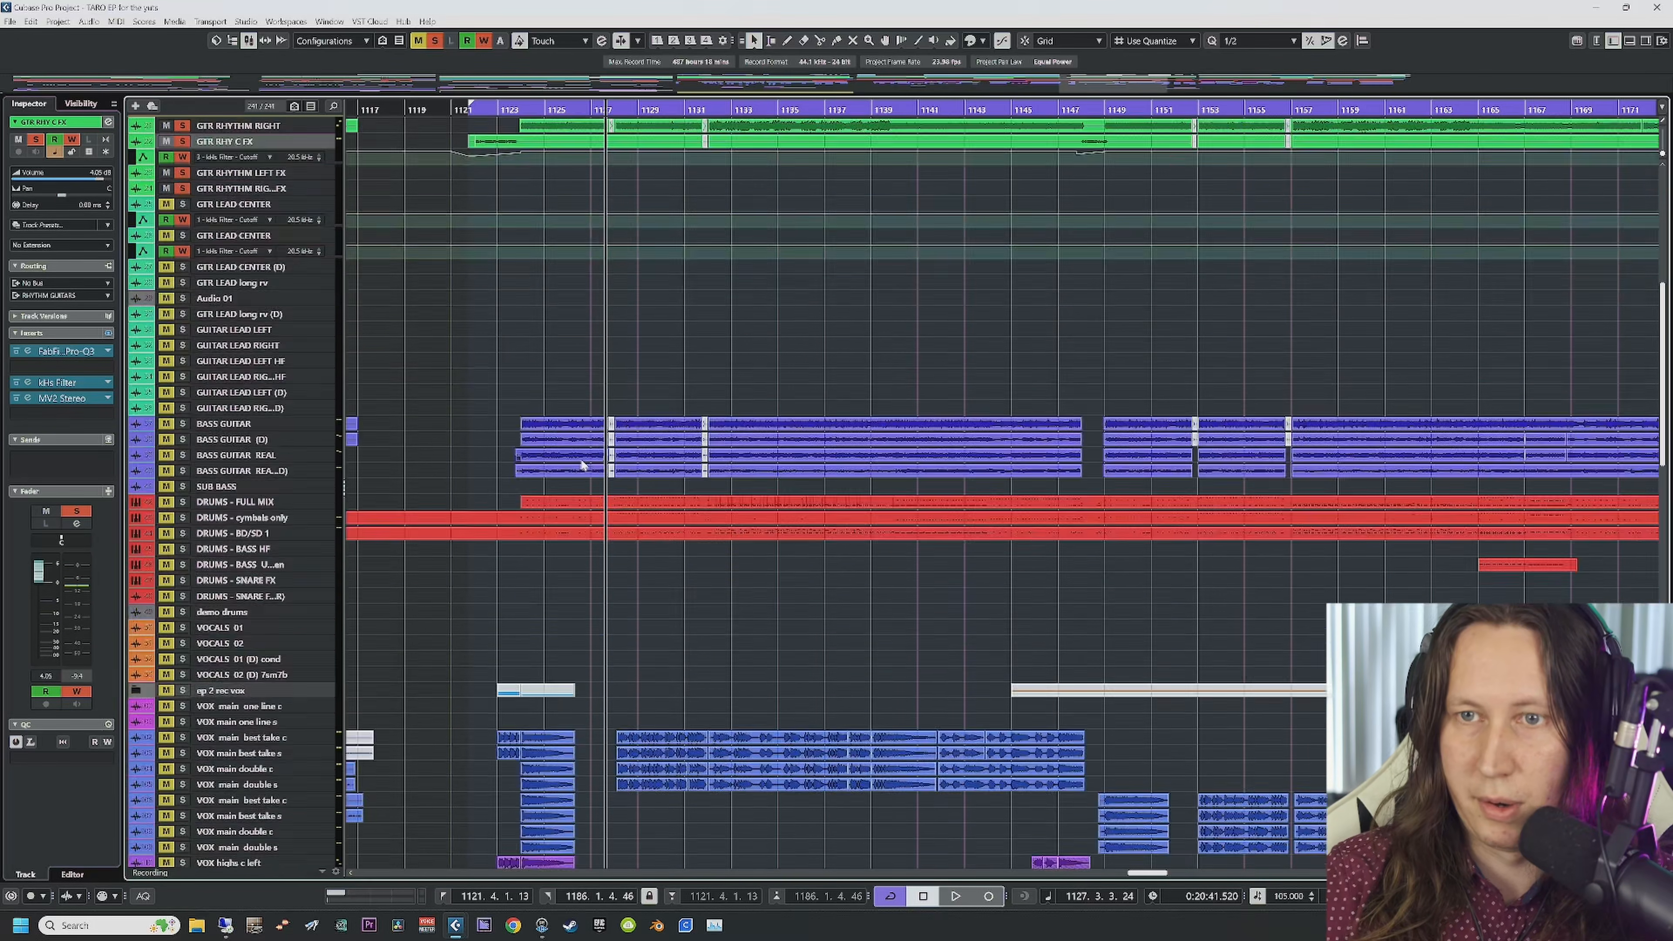
left_click(238, 379)
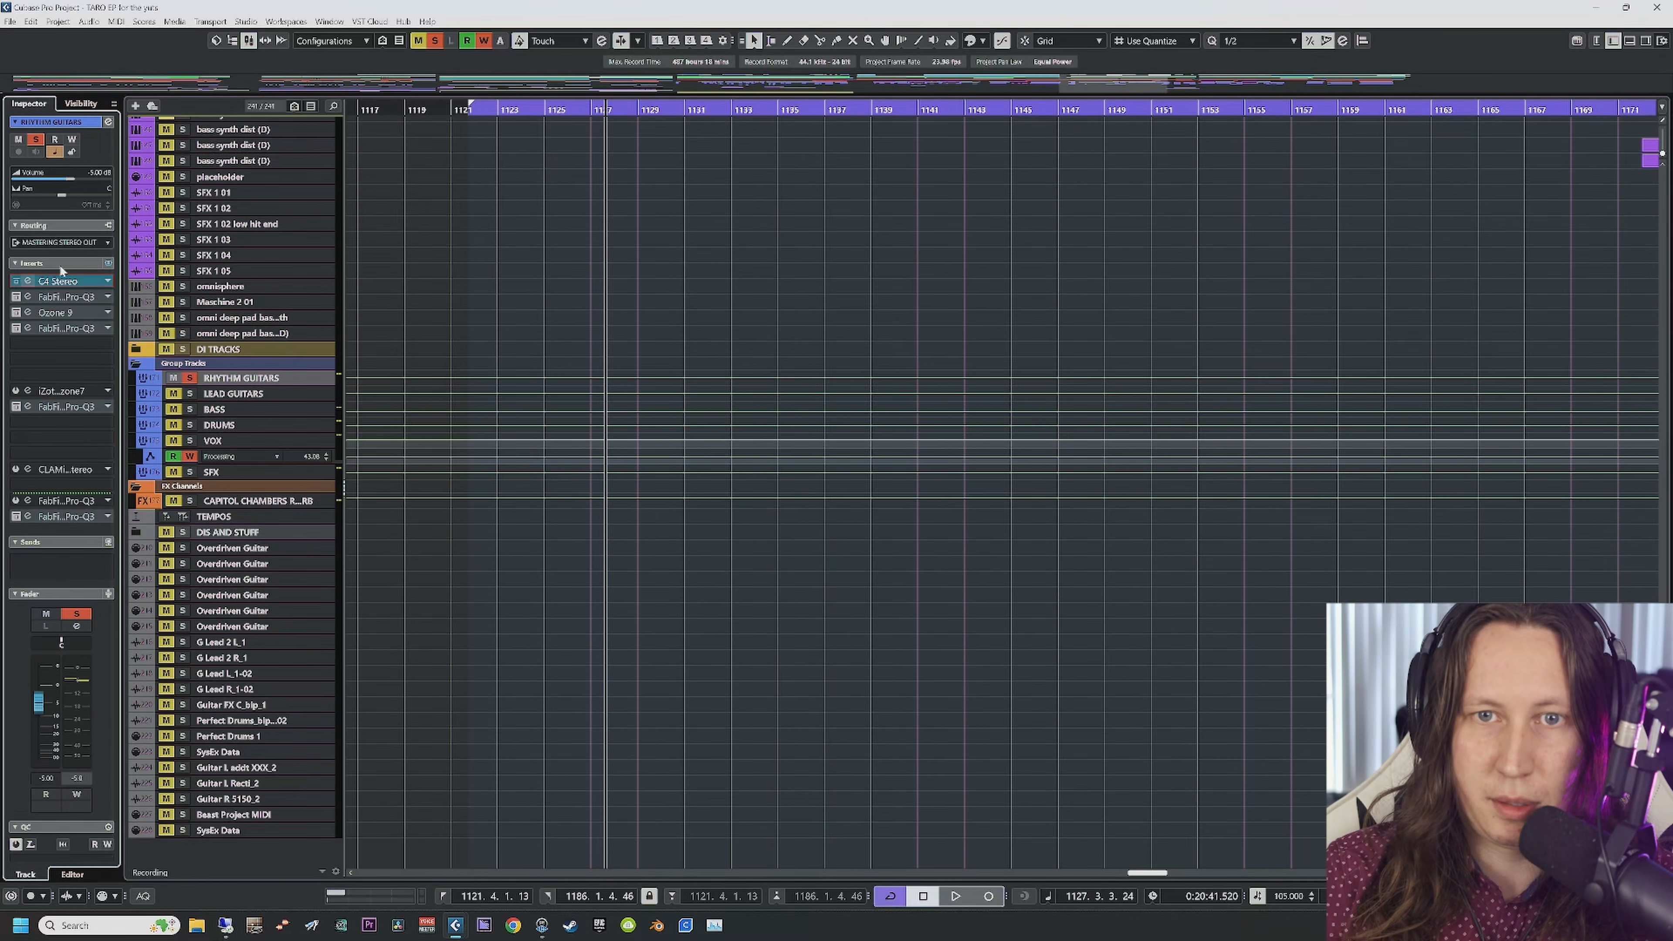
Step: Open the RHYTHM GUITARS group's C4 Stereo and move it aside, playhead at bar 1129
left_click(568, 111)
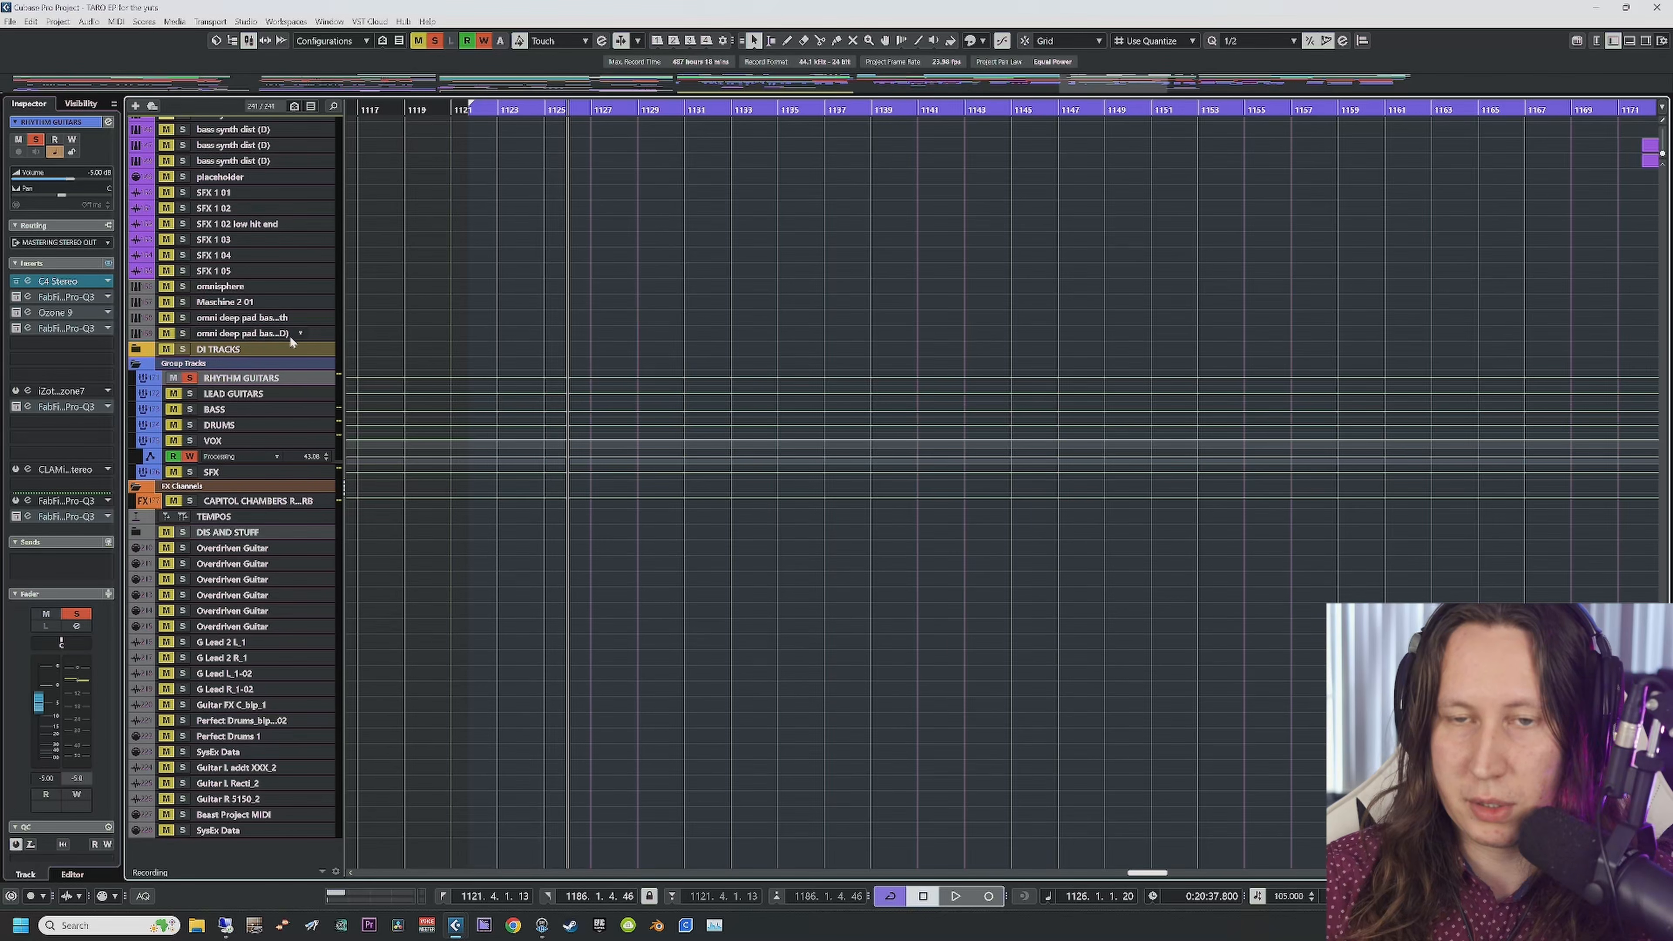
left_click(35, 280)
scroll(736, 396, "up", 15)
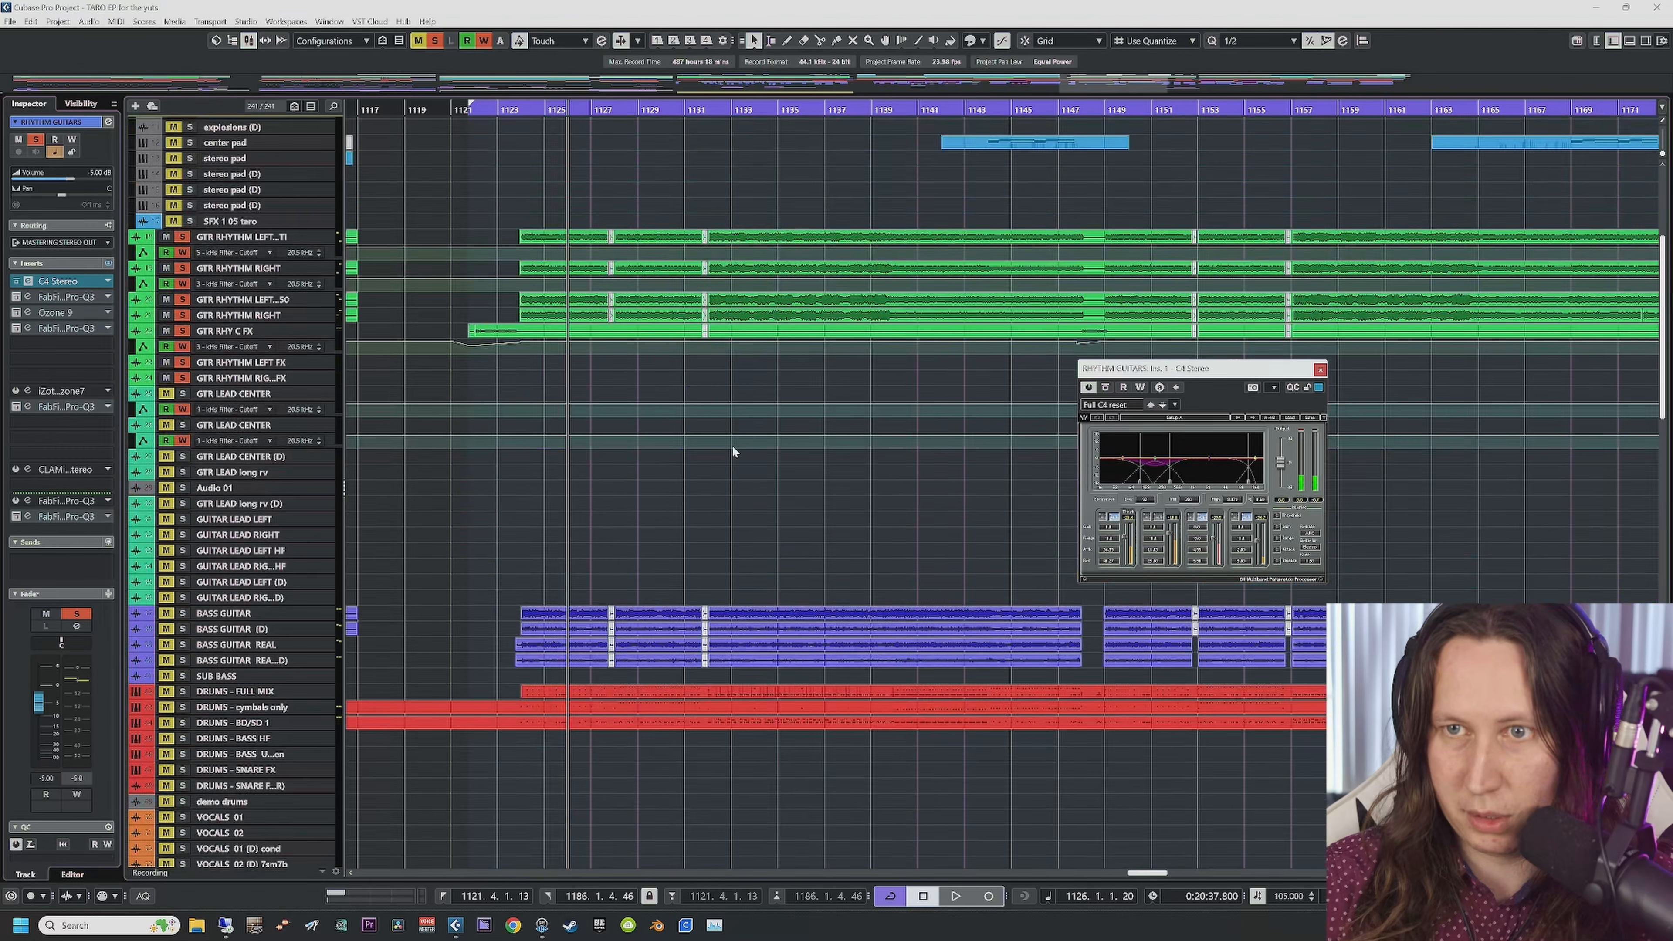
scroll(737, 407, "right", 5)
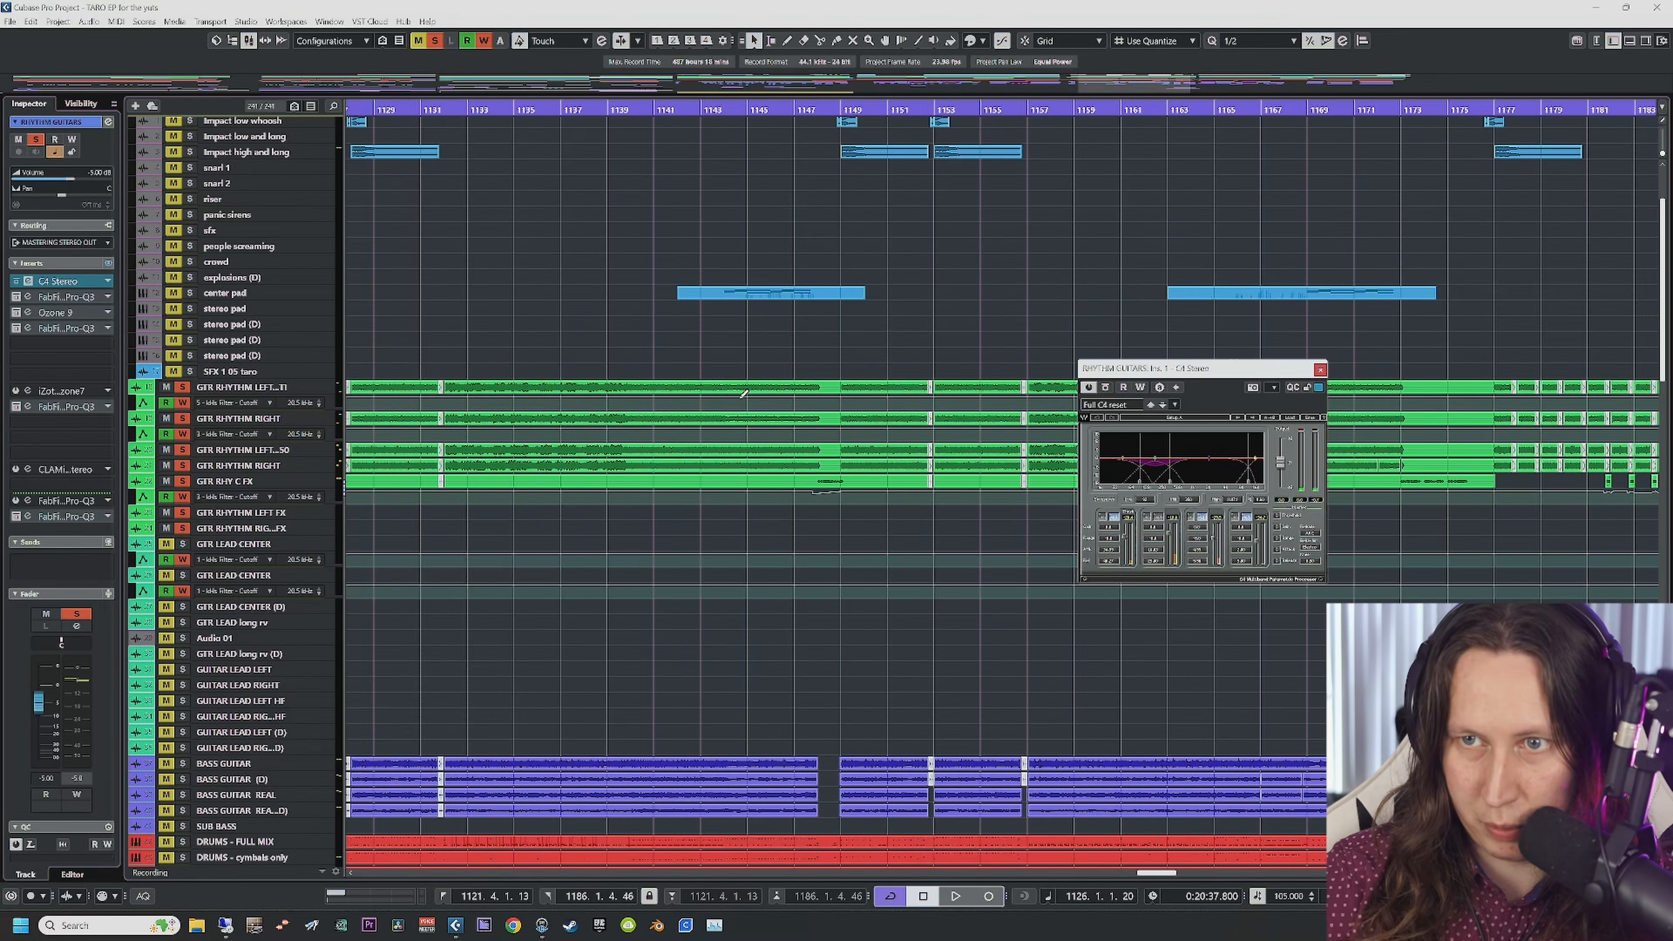
left_click(376, 110)
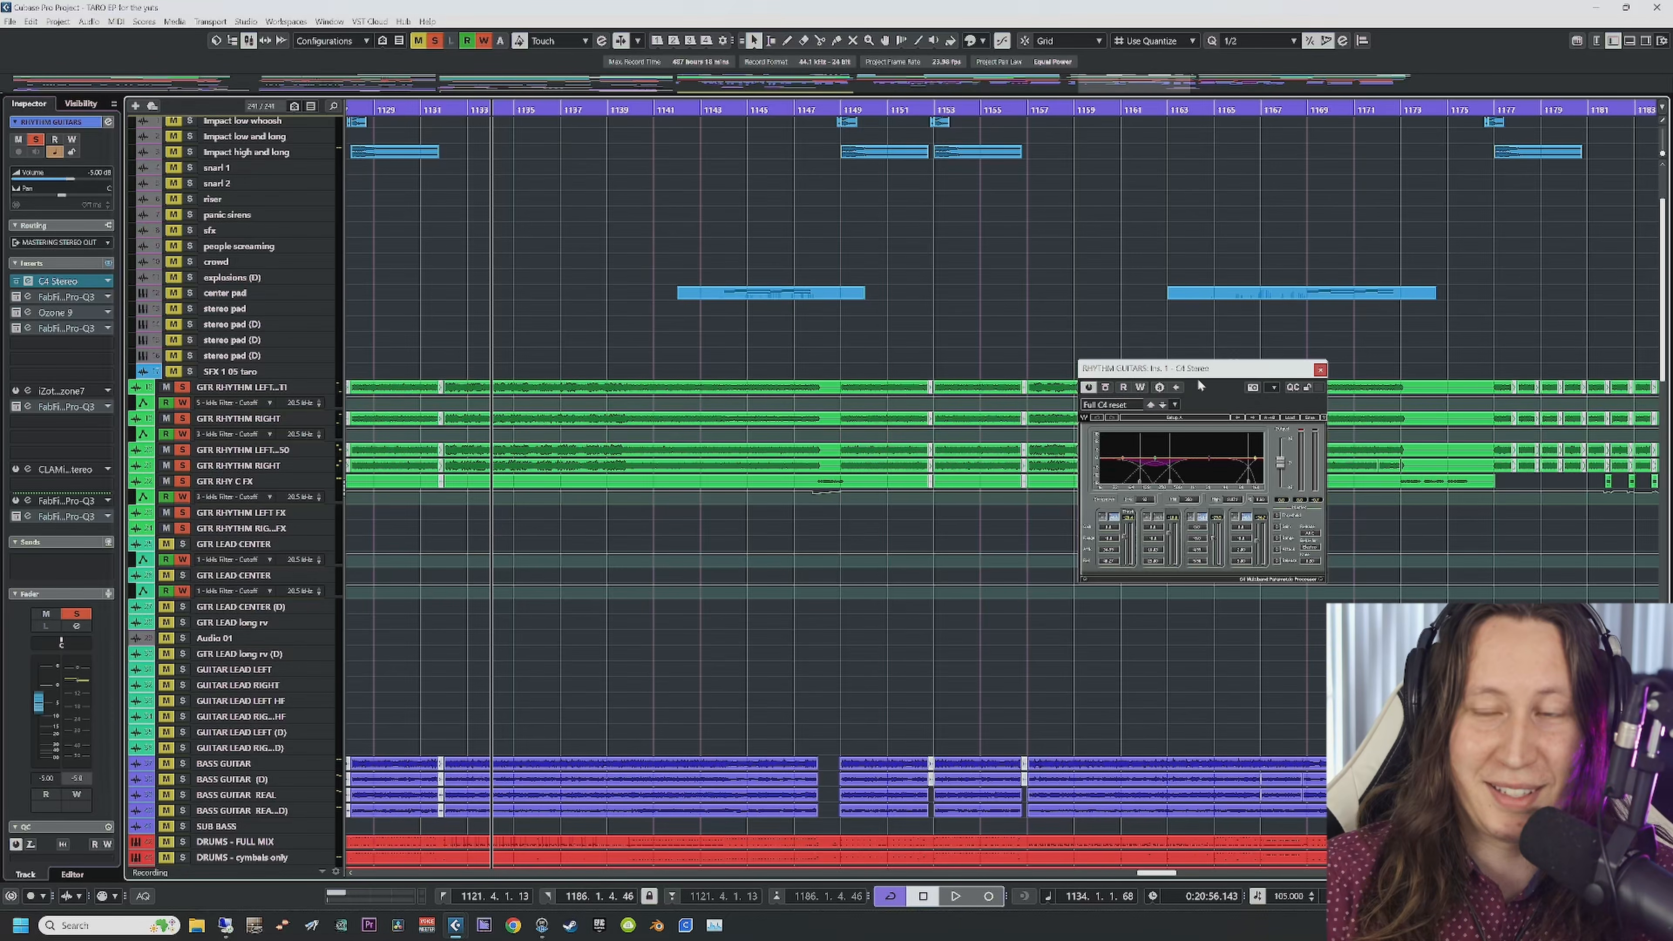
left_click_drag(1198, 369, 568, 167)
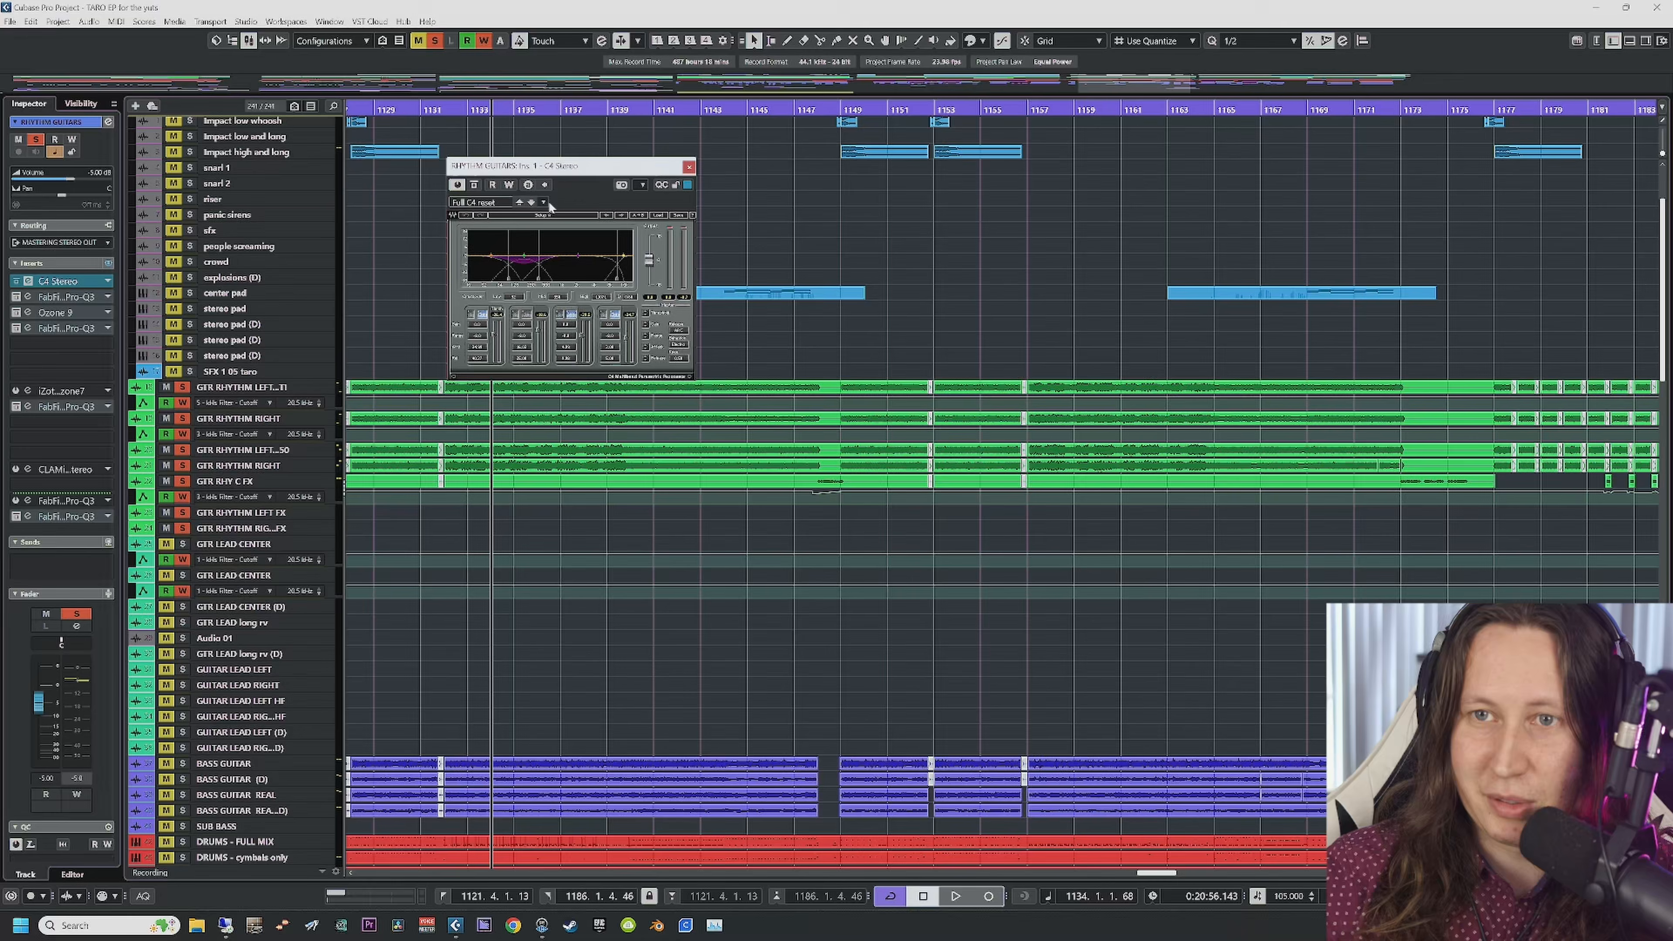
Step: Bypass C4 and play from bar 1132, then re-enable it and play again
left_click(475, 186)
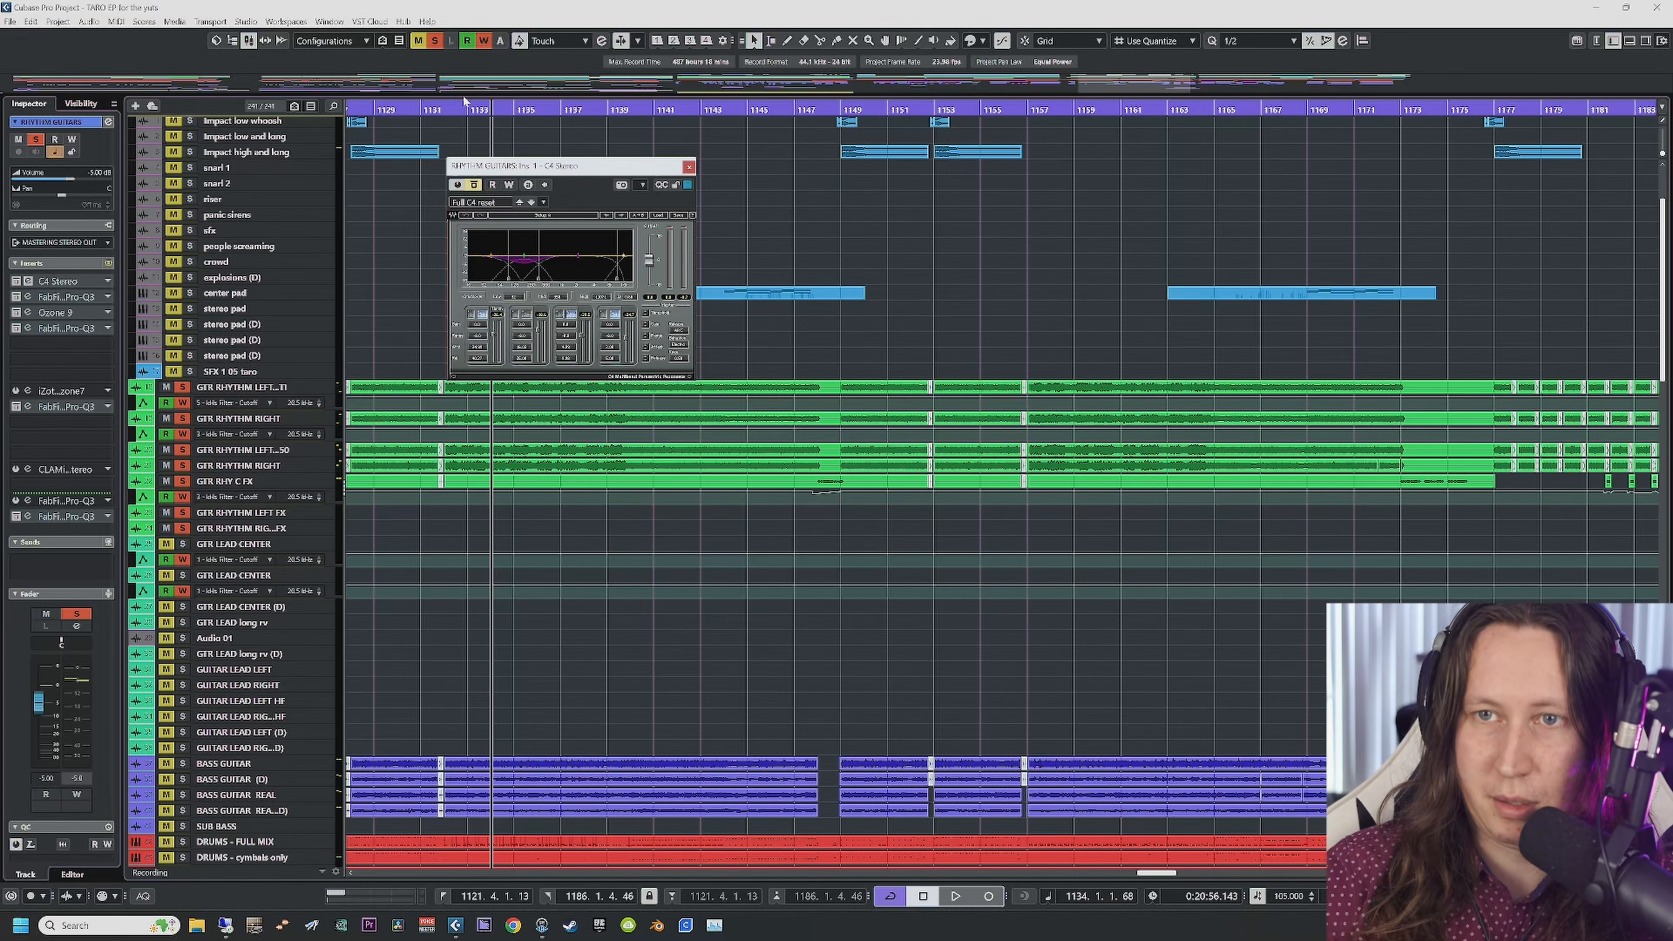
left_click(462, 110)
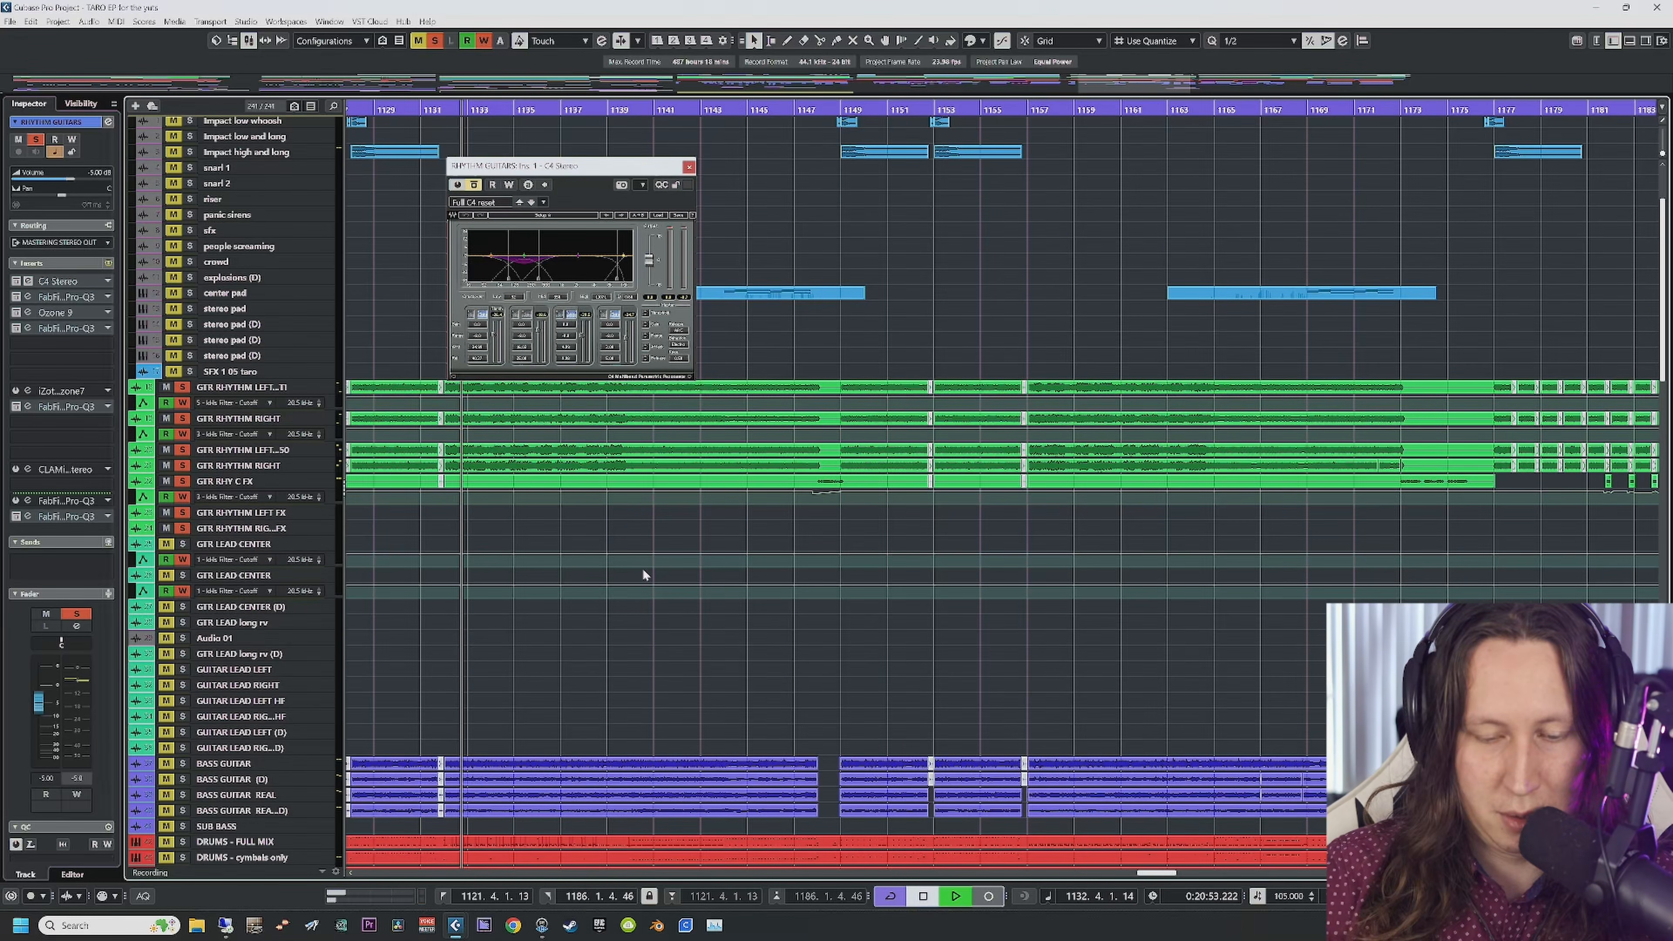
key("space")
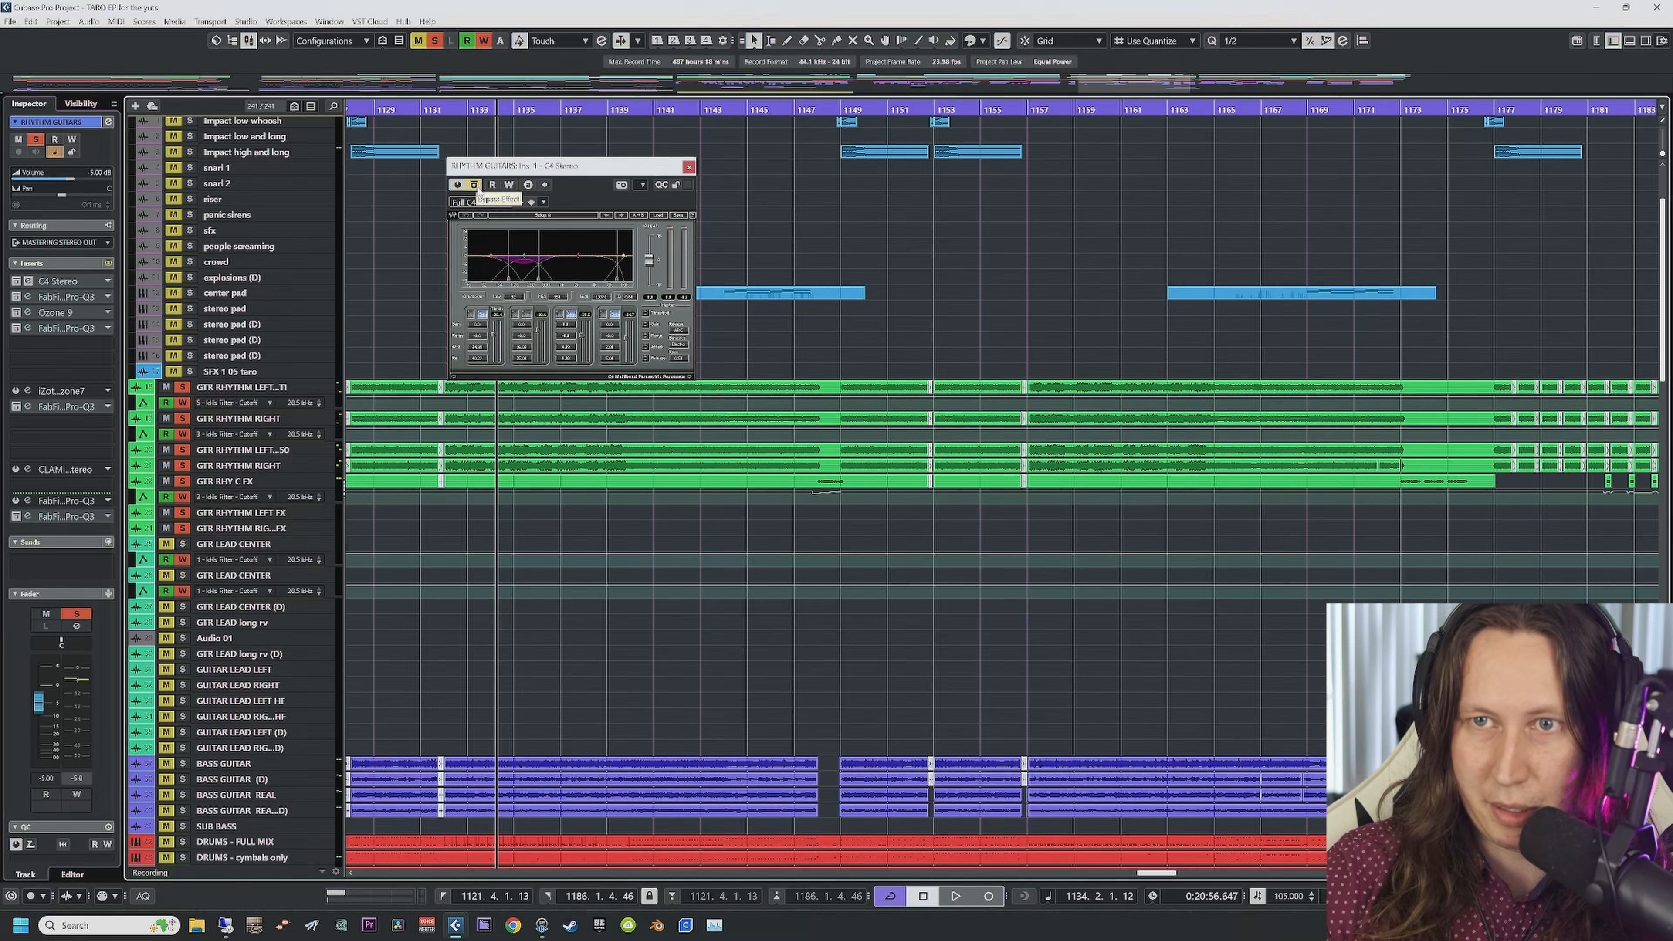
left_click(474, 186)
key("space")
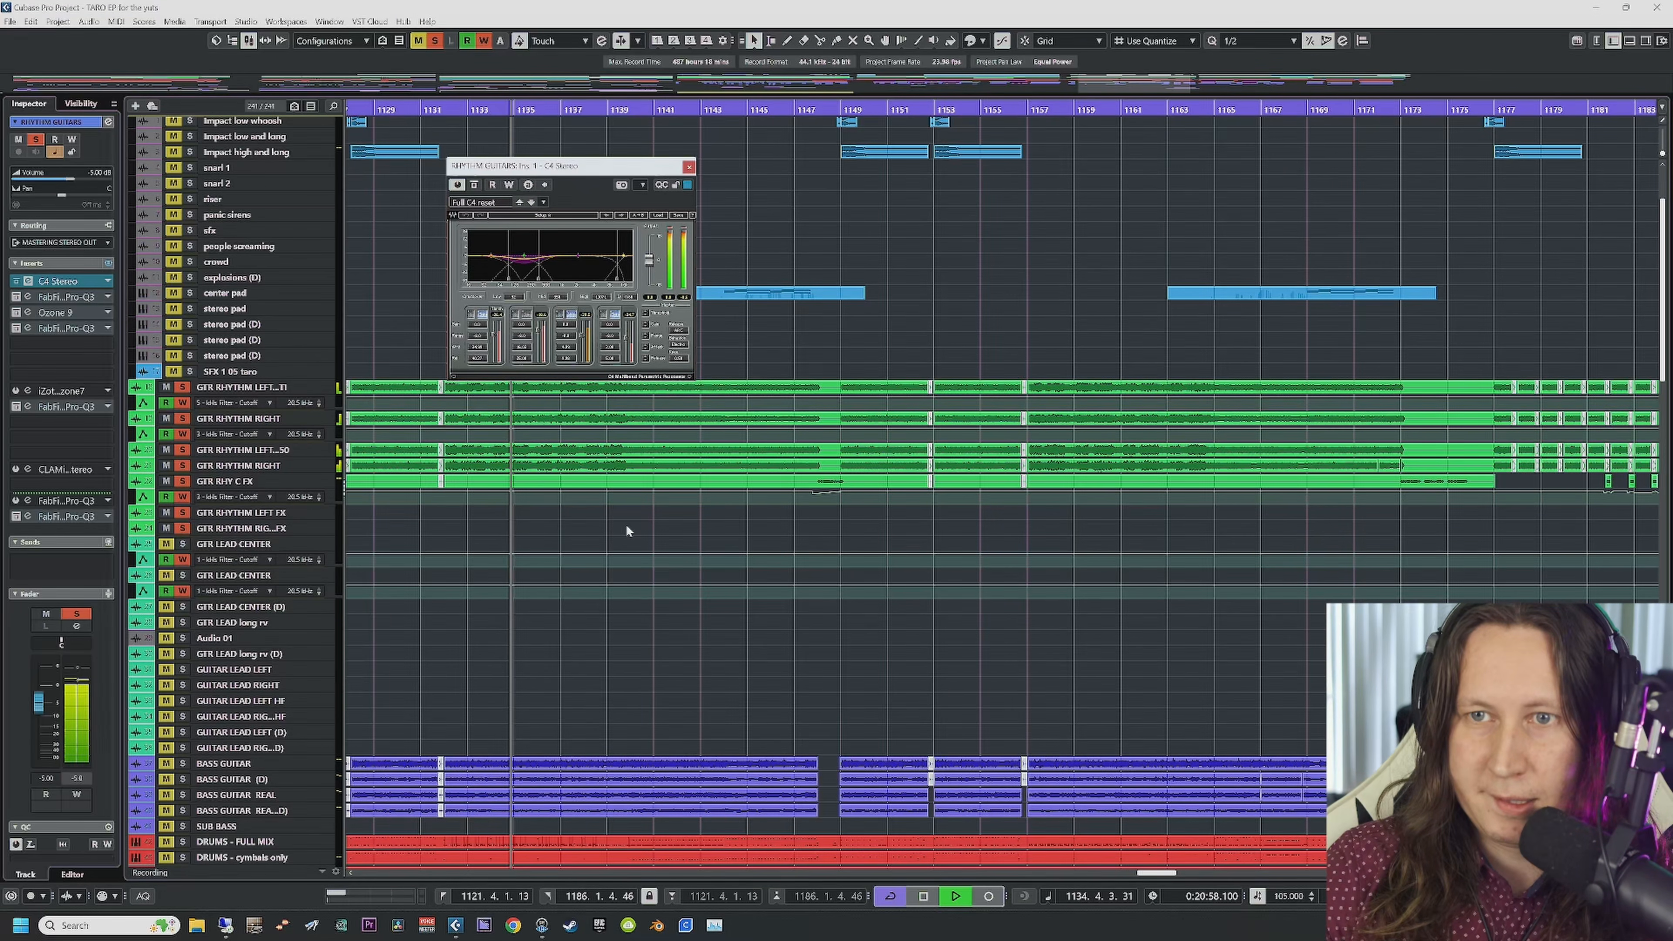
Step: Open Pro-Q 3, close C4, and compare the EQ bypassed versus active from bar 1132
left_click(17, 298)
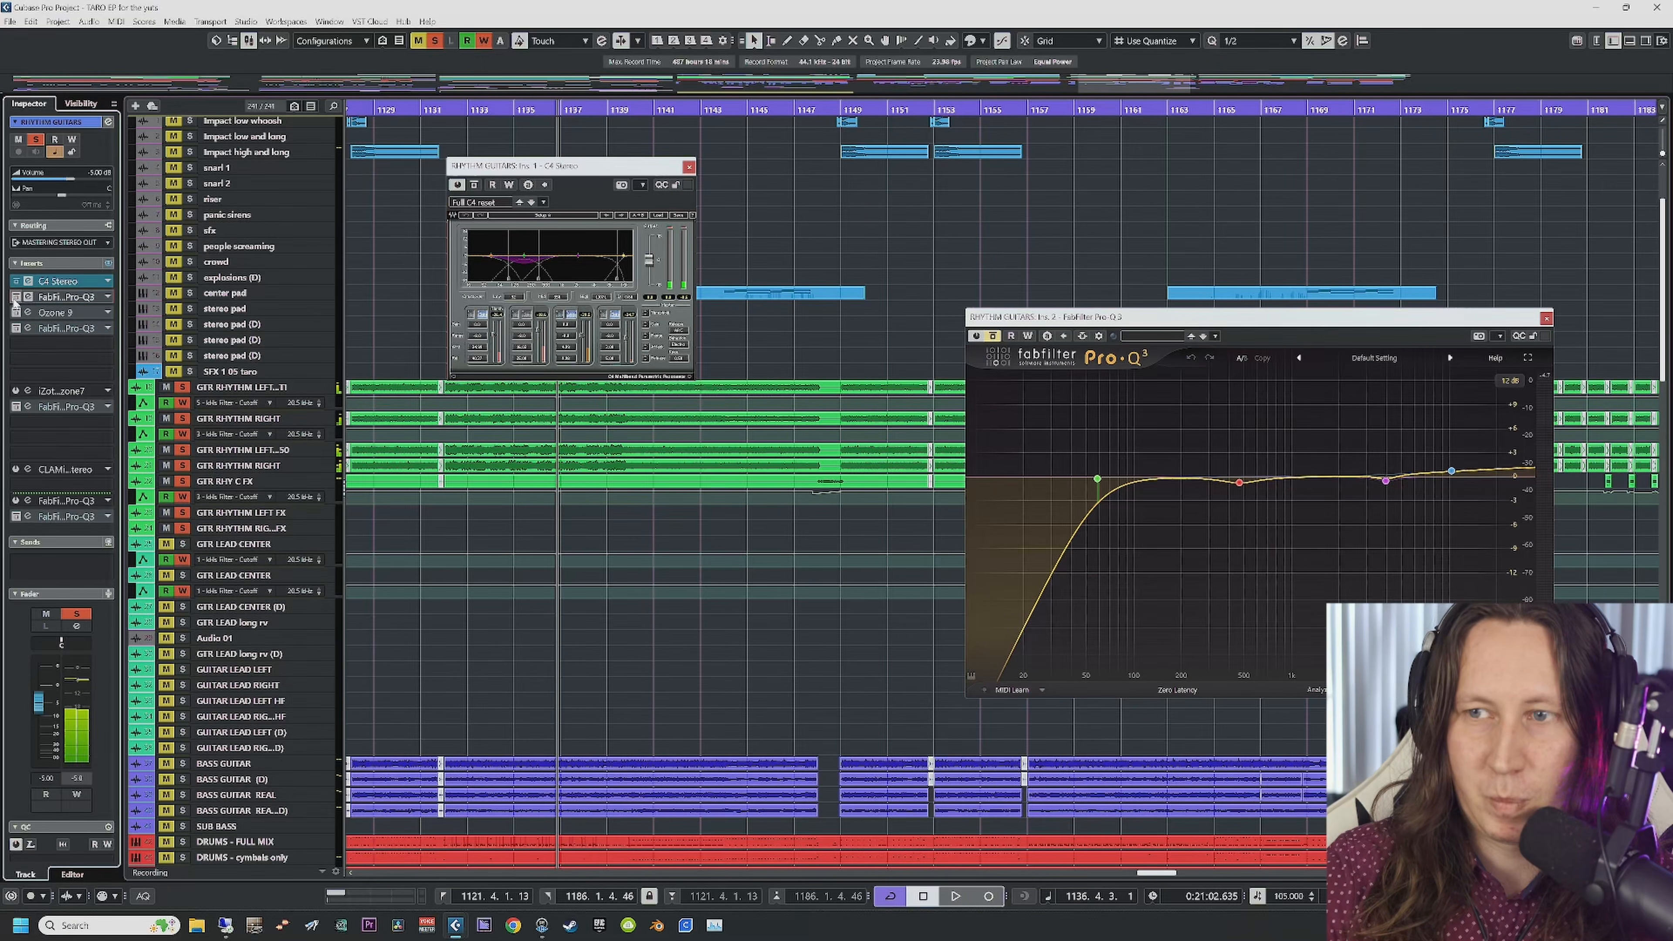
left_click(688, 167)
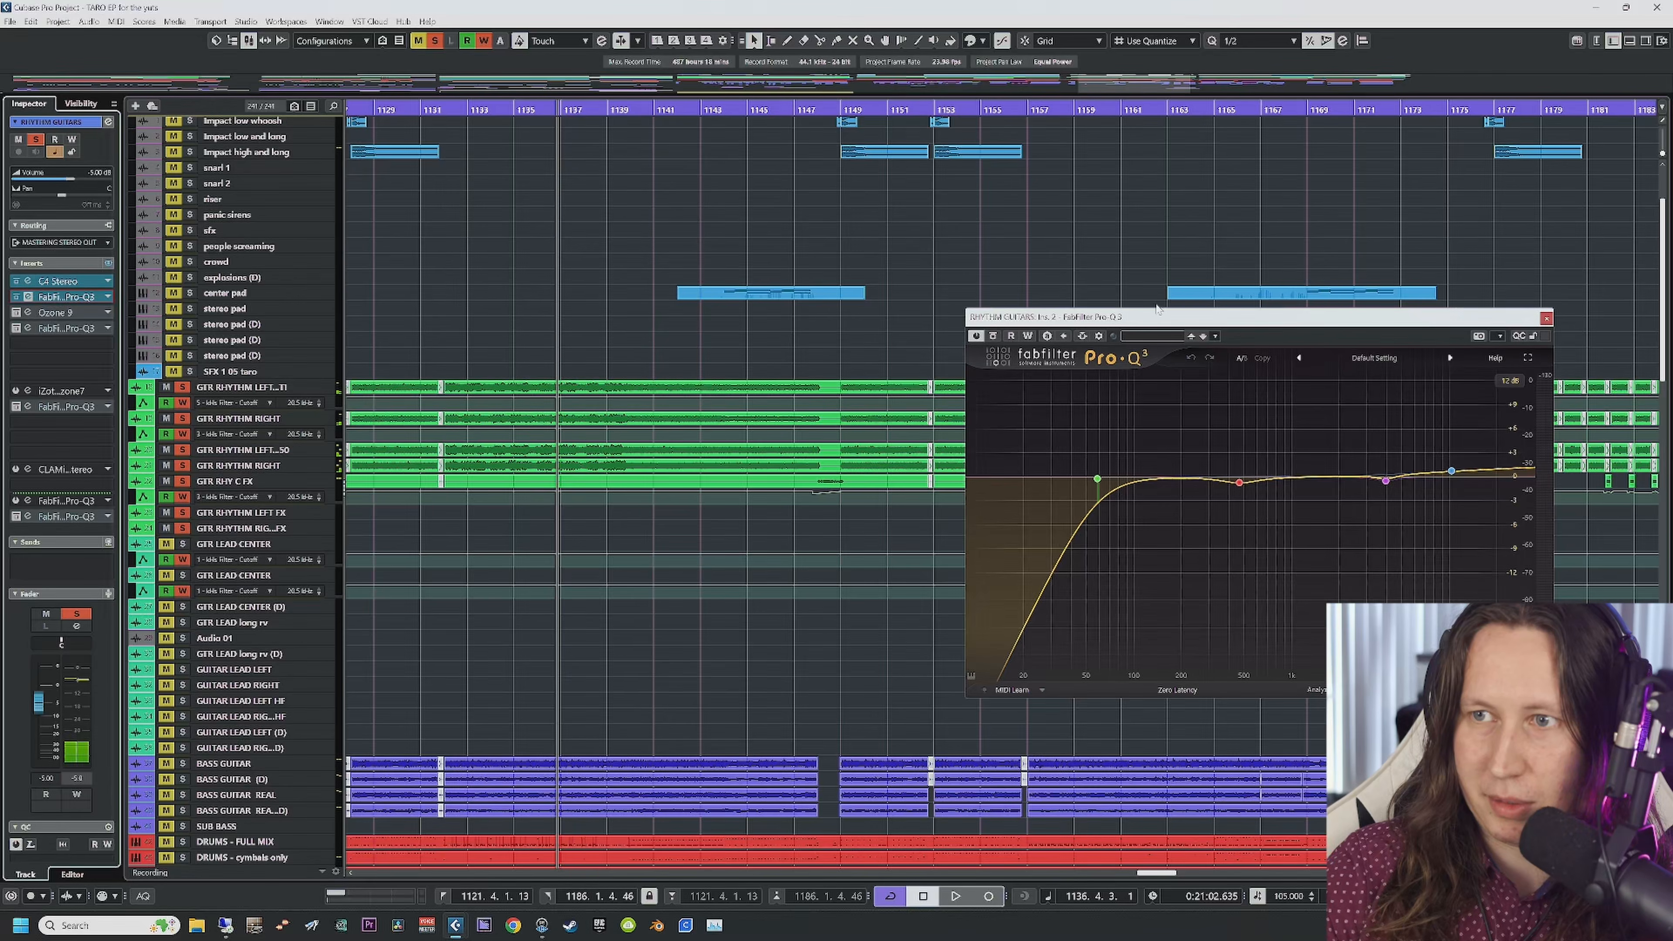
left_click_drag(1154, 317, 738, 220)
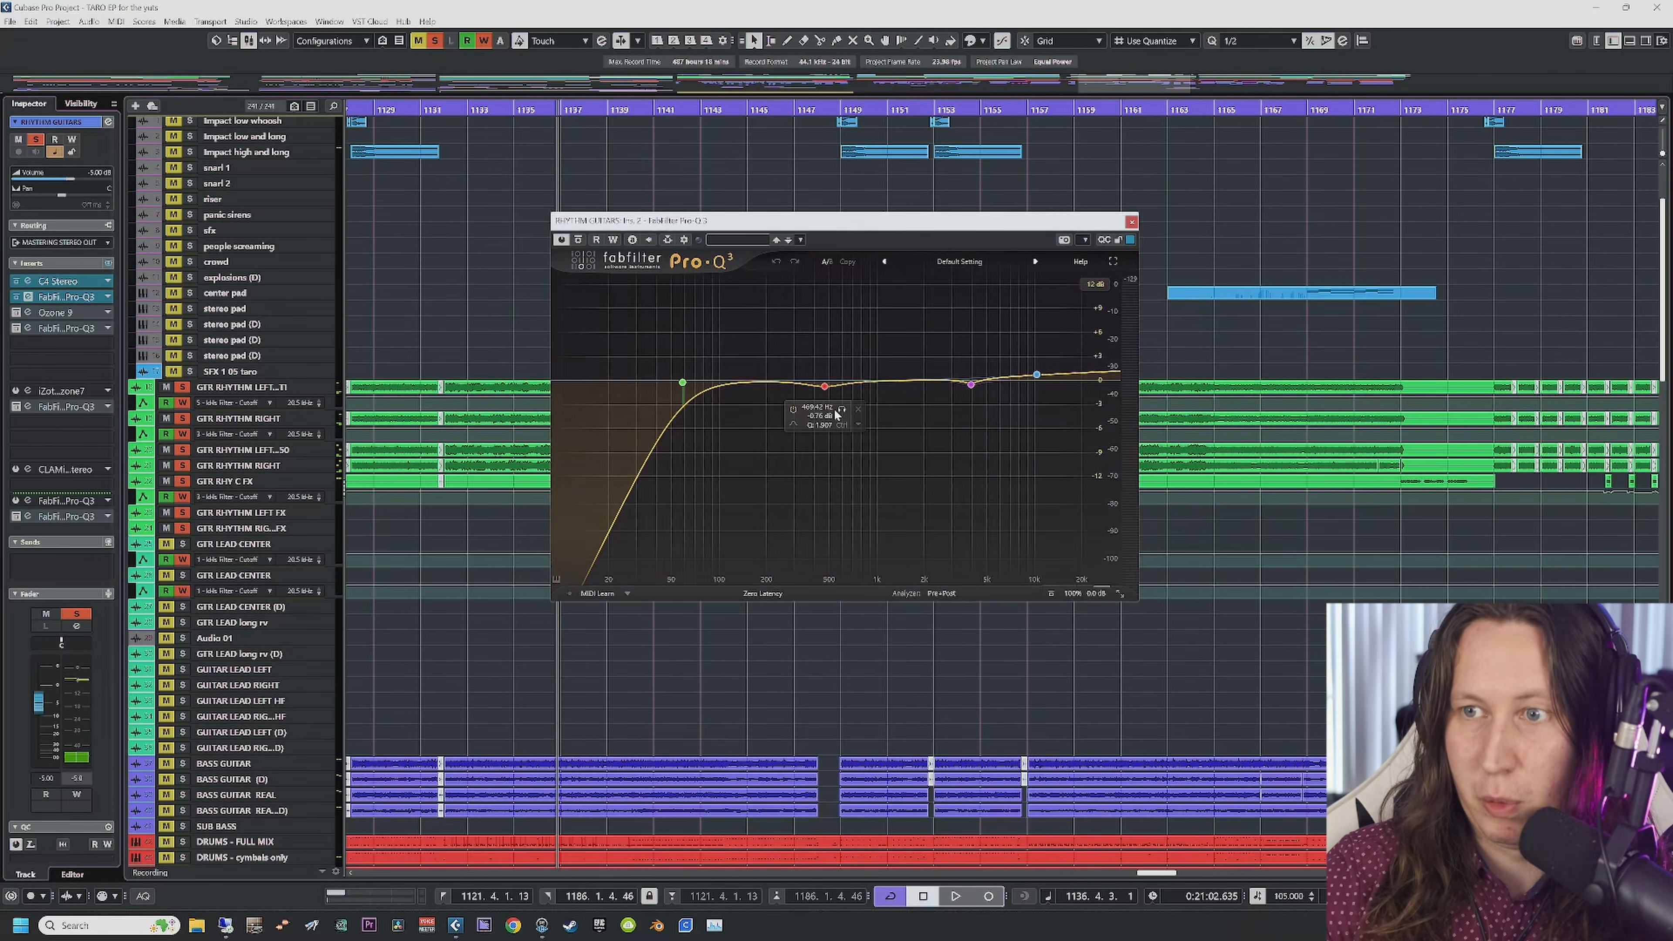
left_click(460, 116)
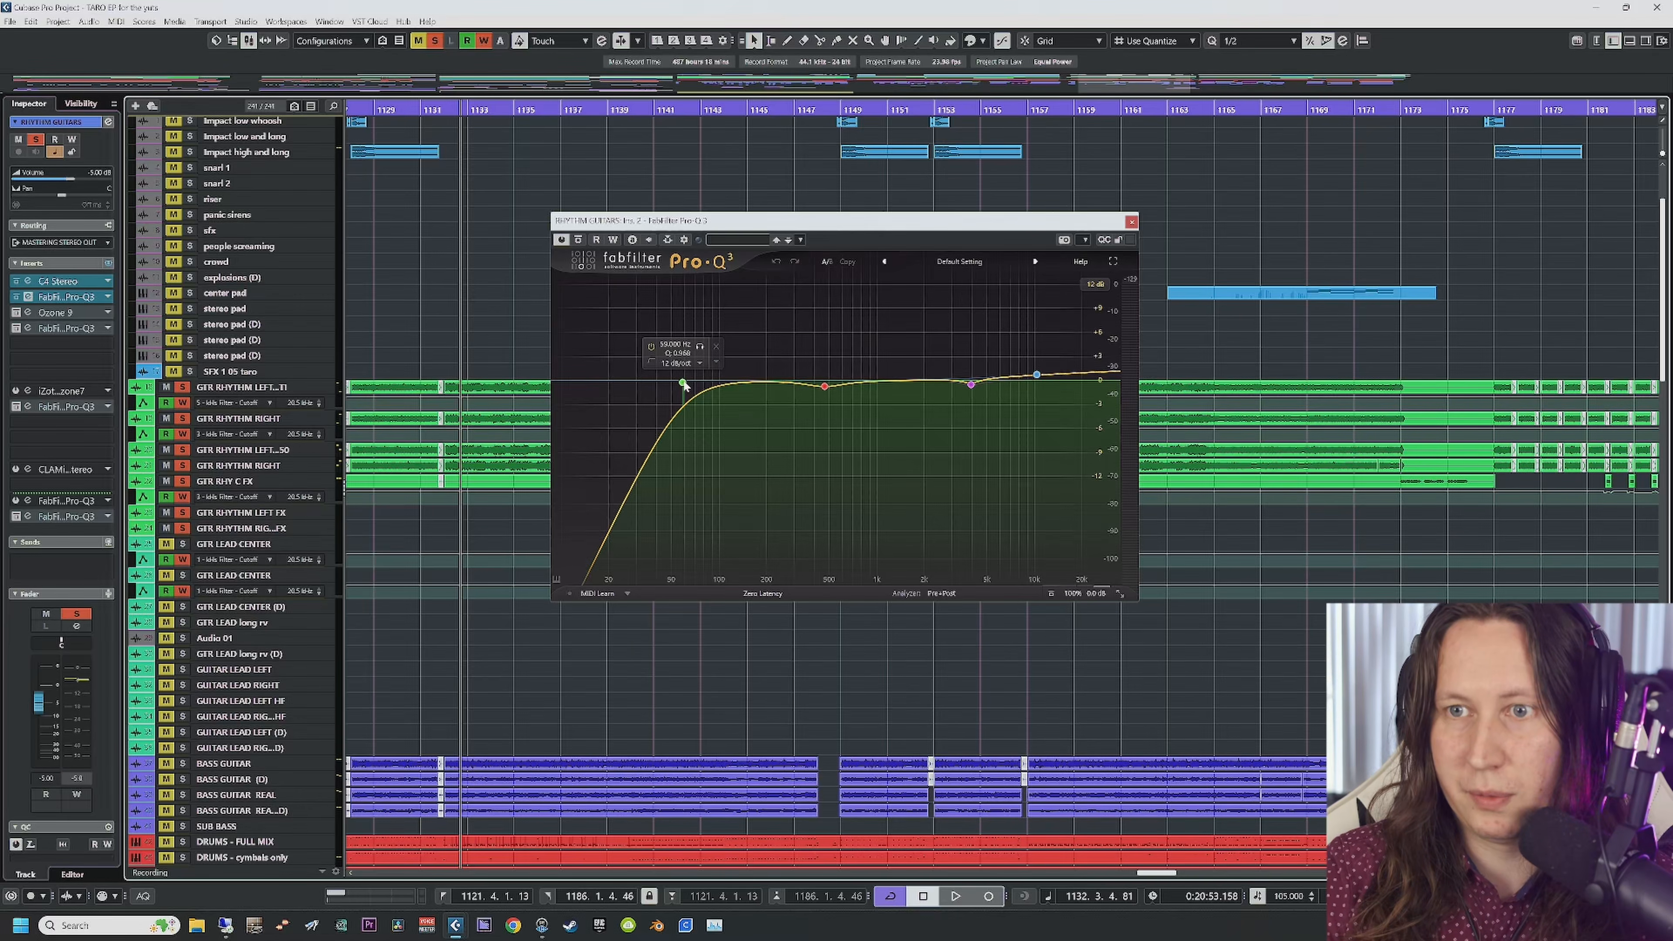
key("space")
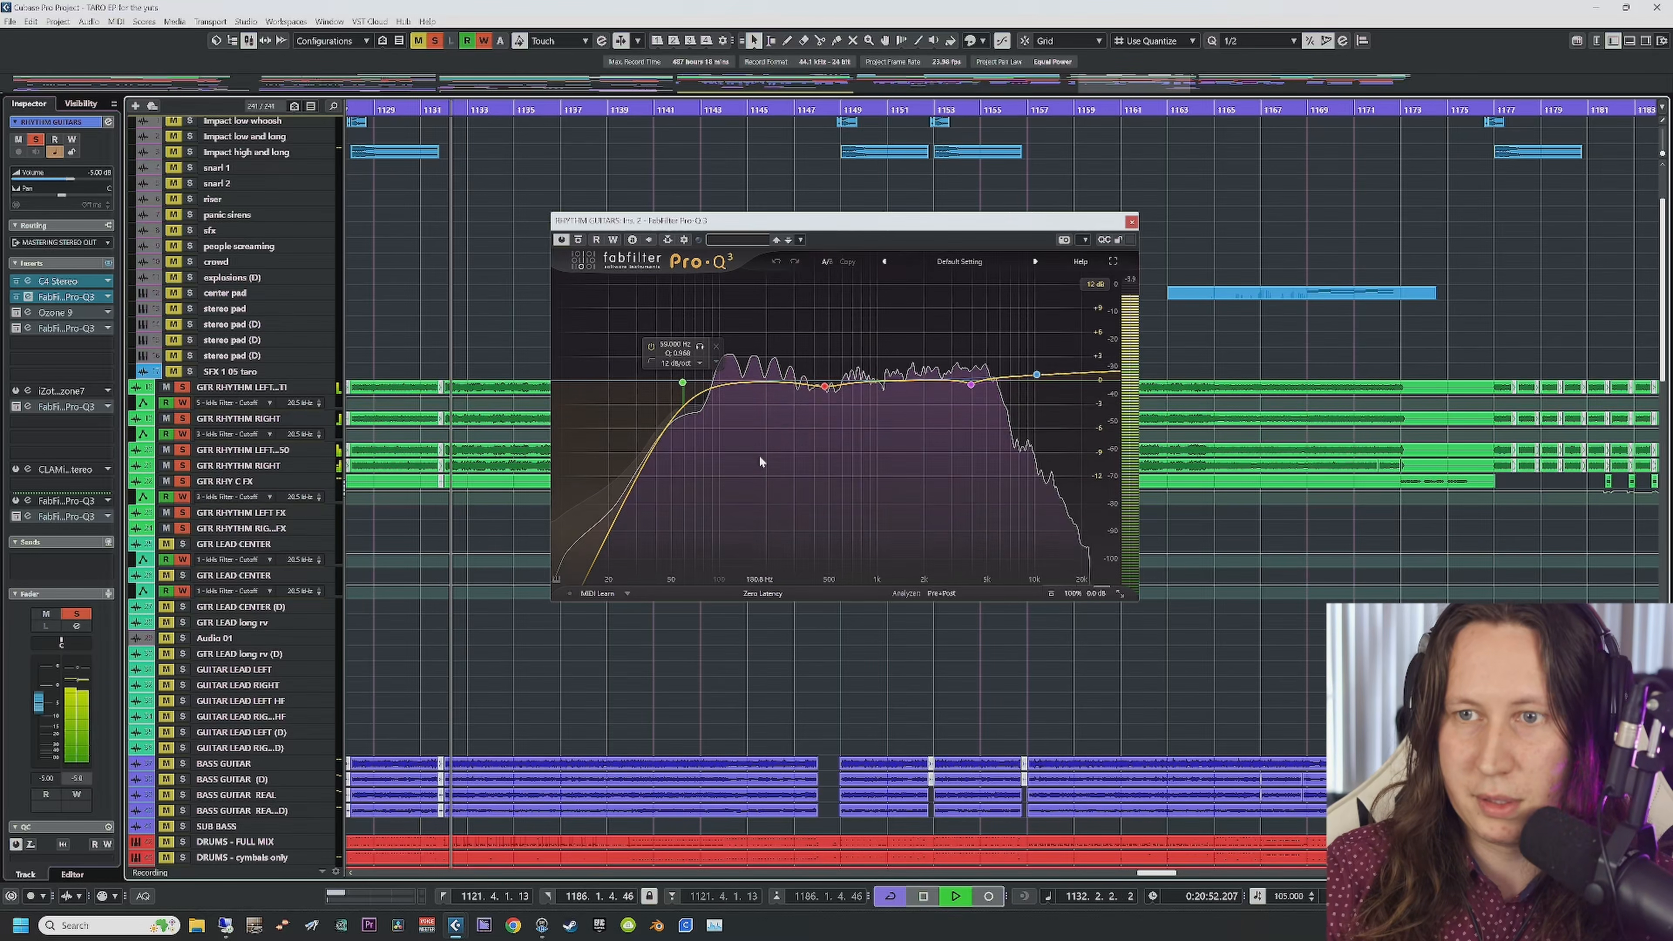
left_click(578, 241)
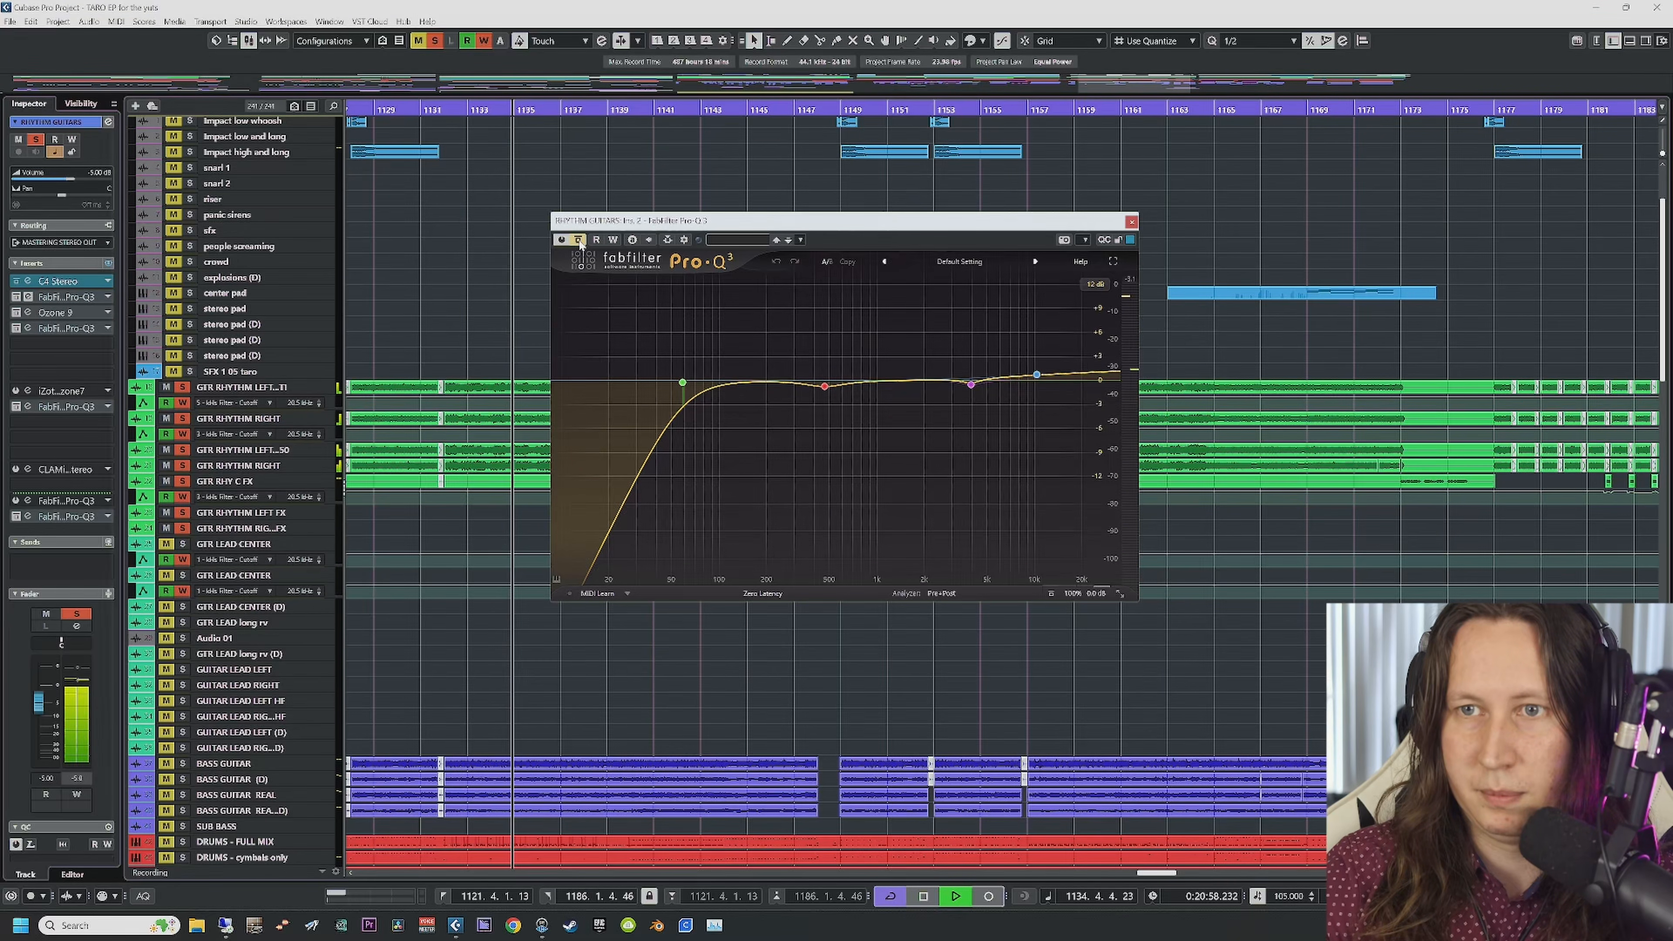
left_click(578, 240)
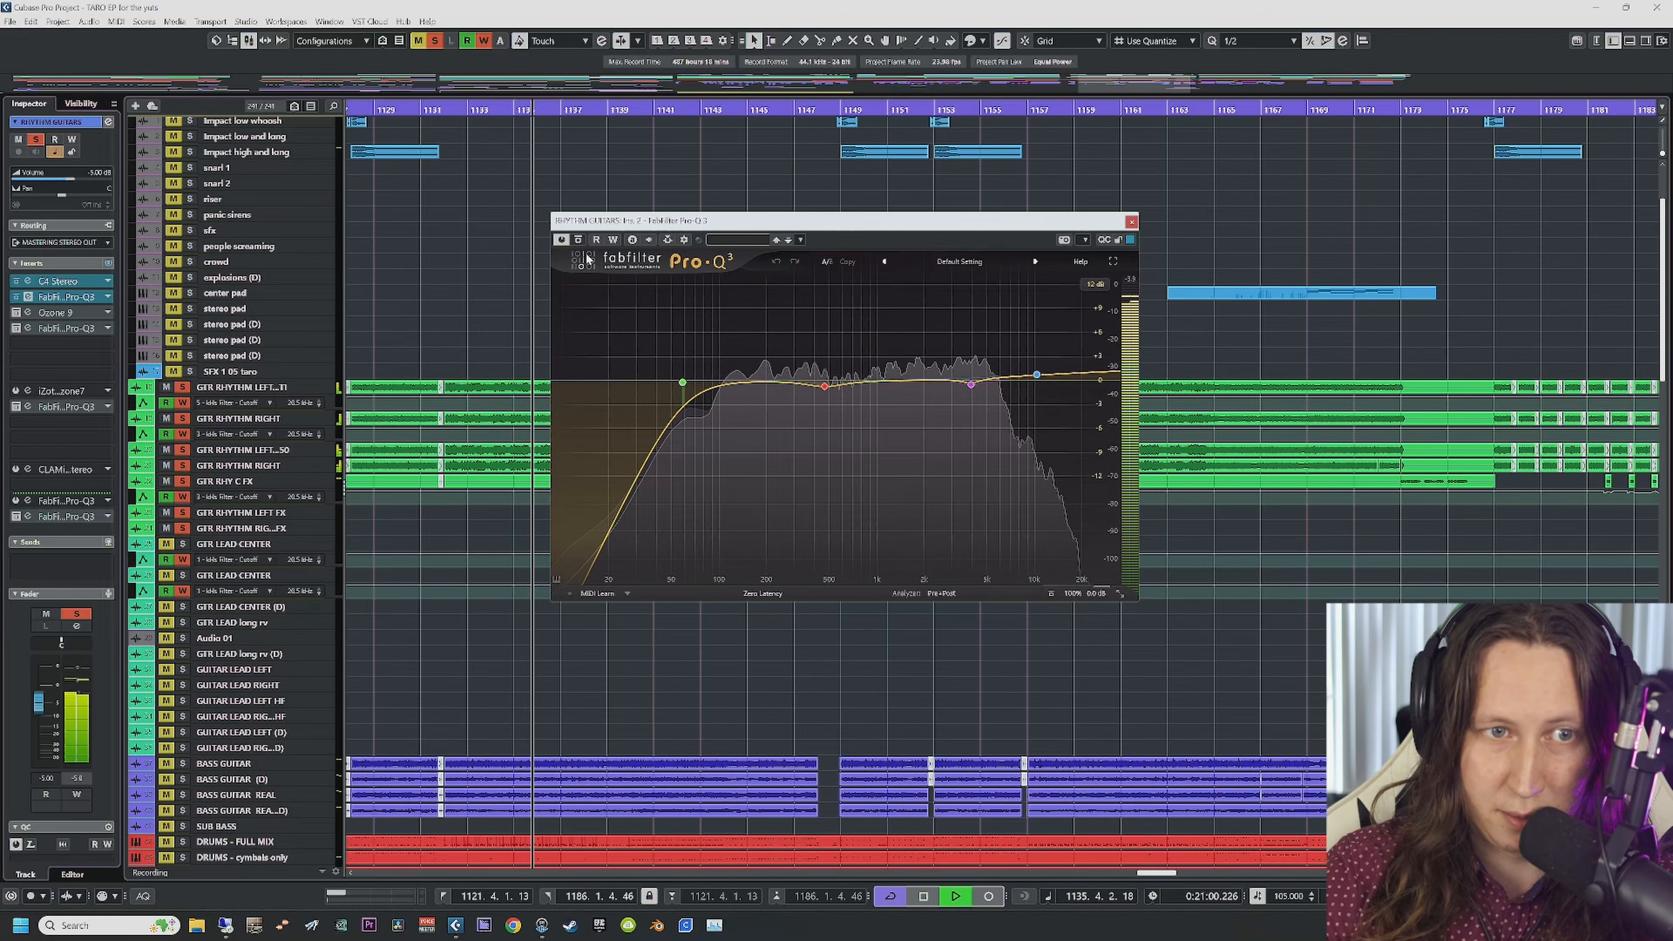
key("space")
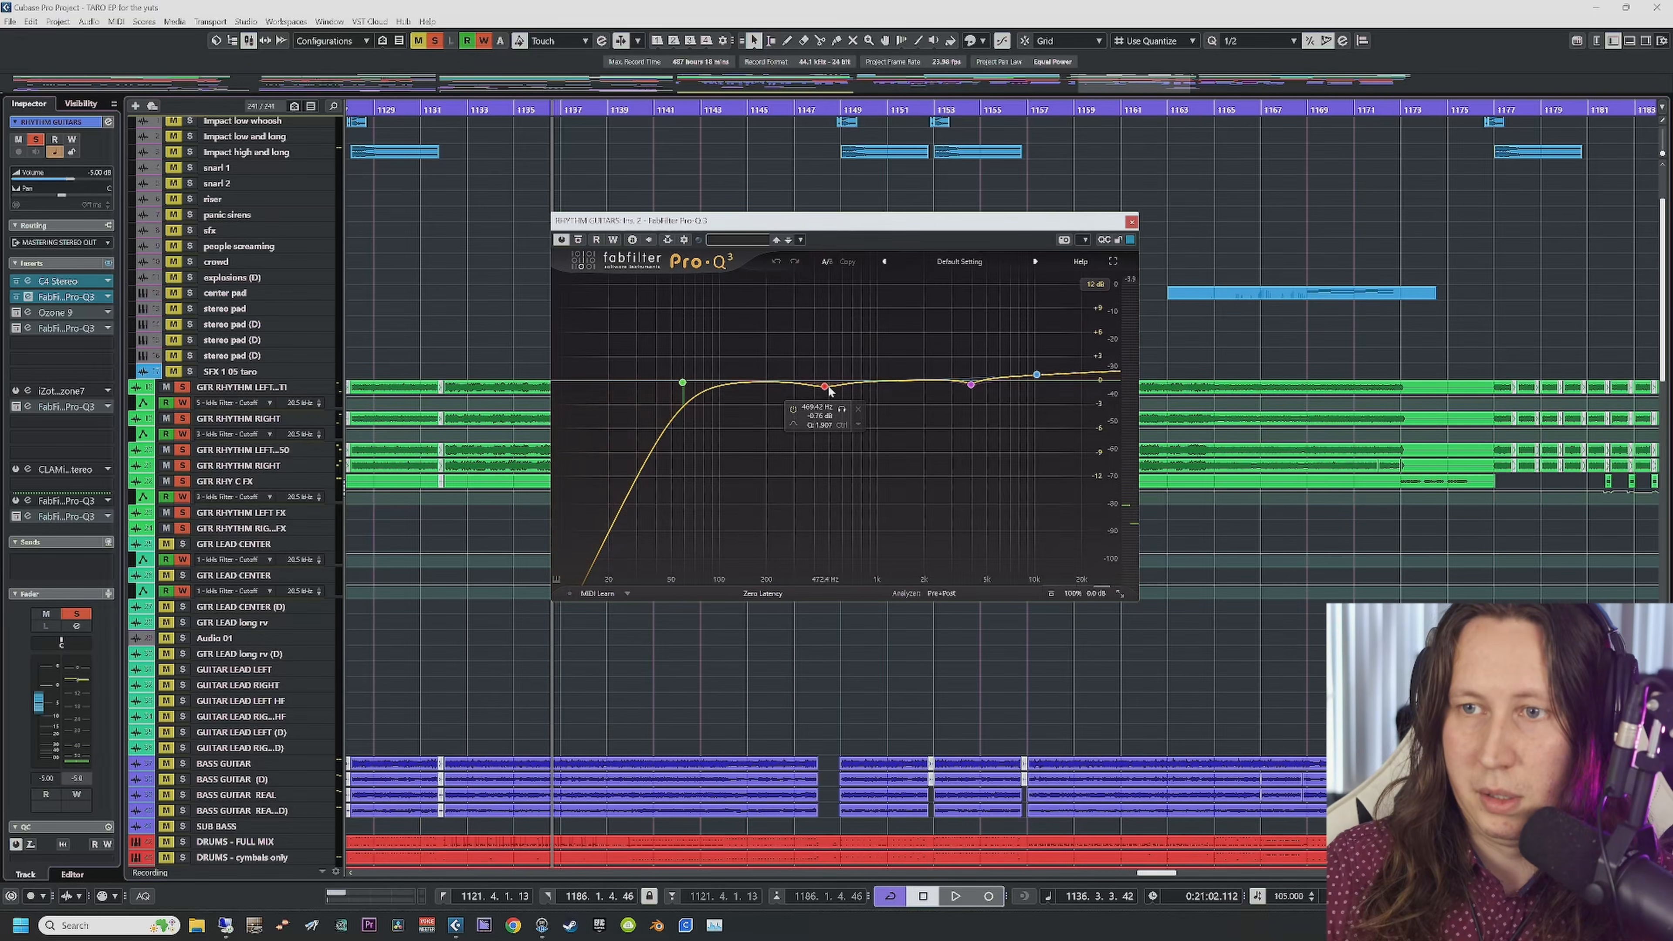
Step: Solo the low-cut band during playback, then solo and unsolo the 469 Hz band
mouse_move(654, 381)
left_click(701, 349)
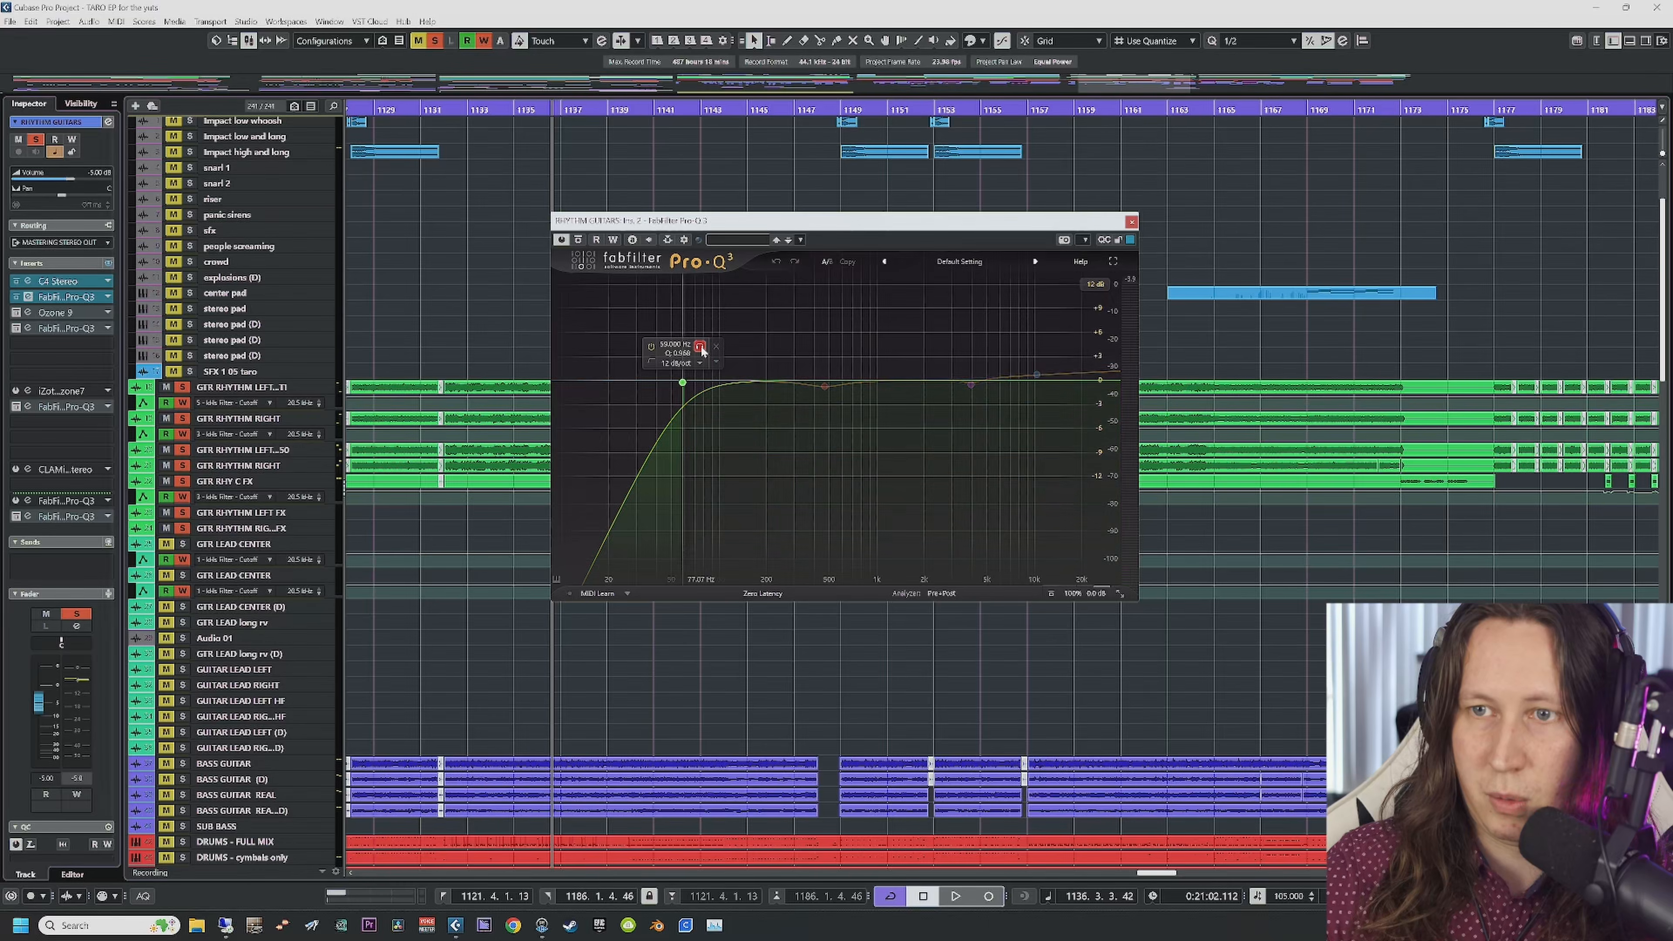
key("space")
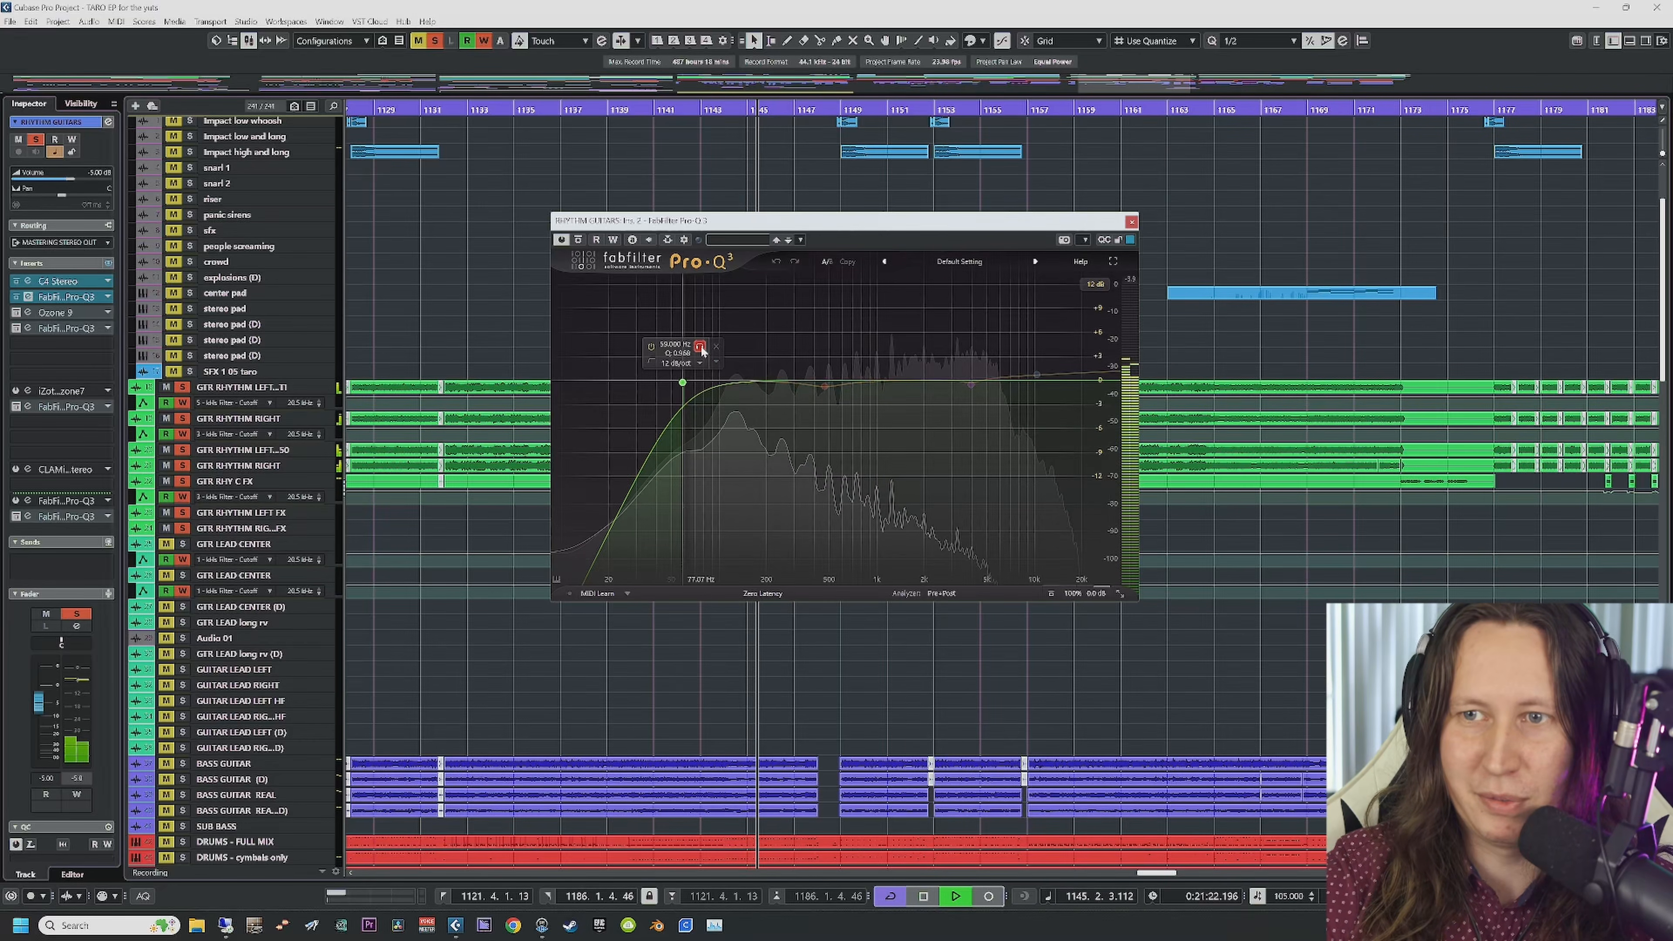
left_click(700, 347)
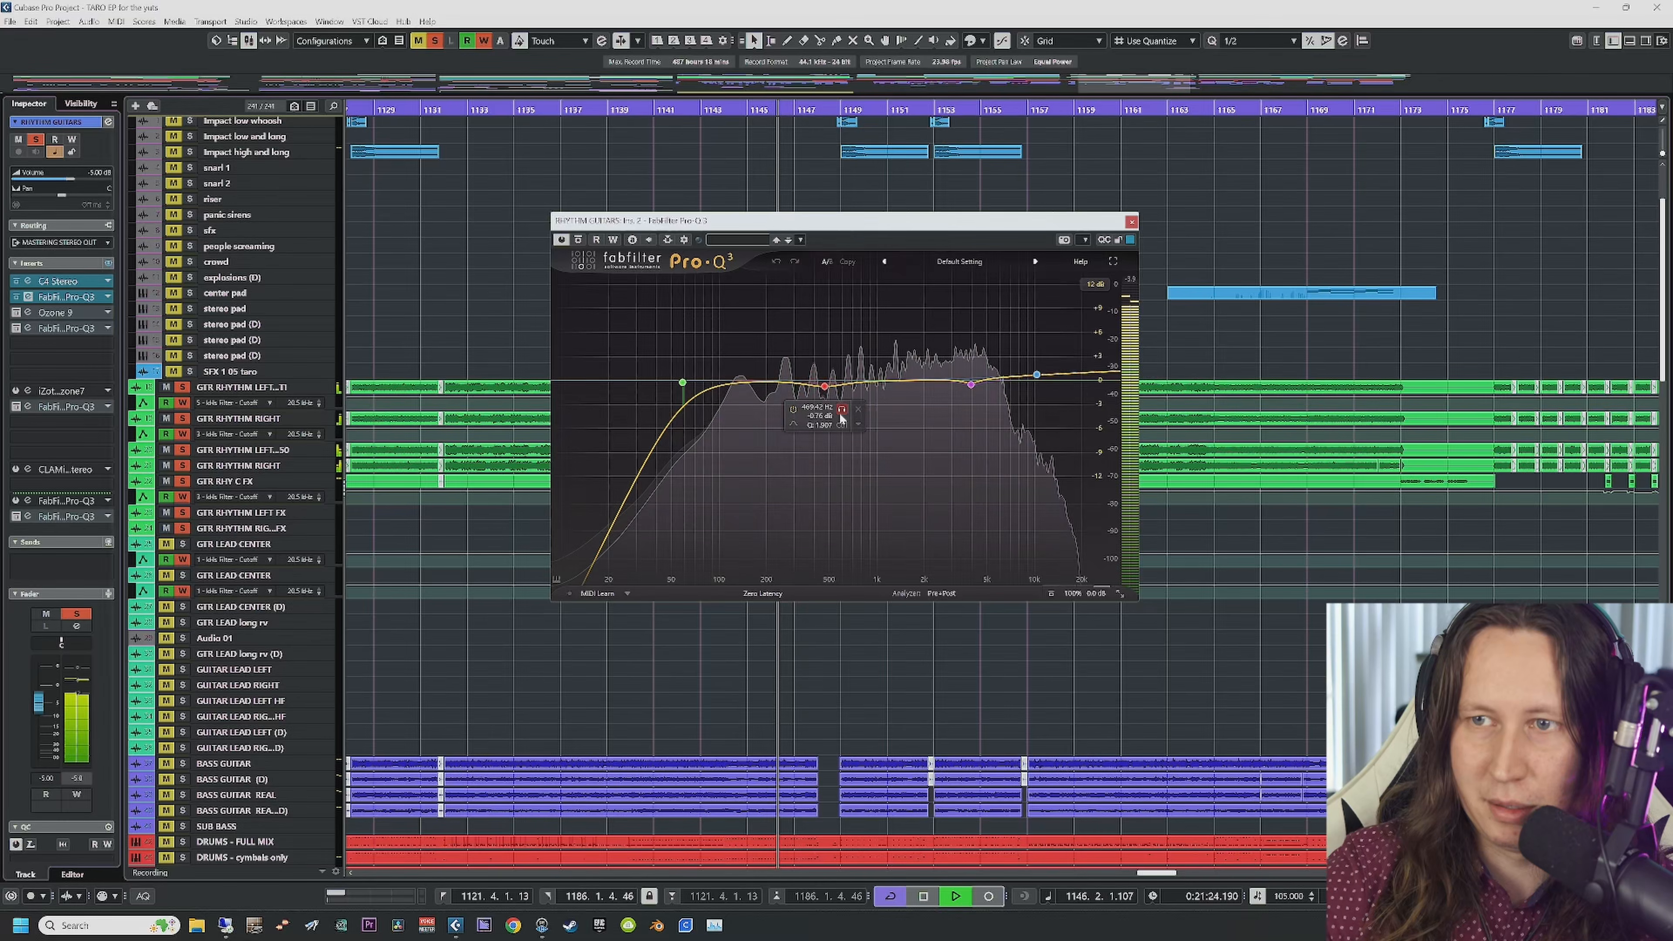
left_click(842, 410)
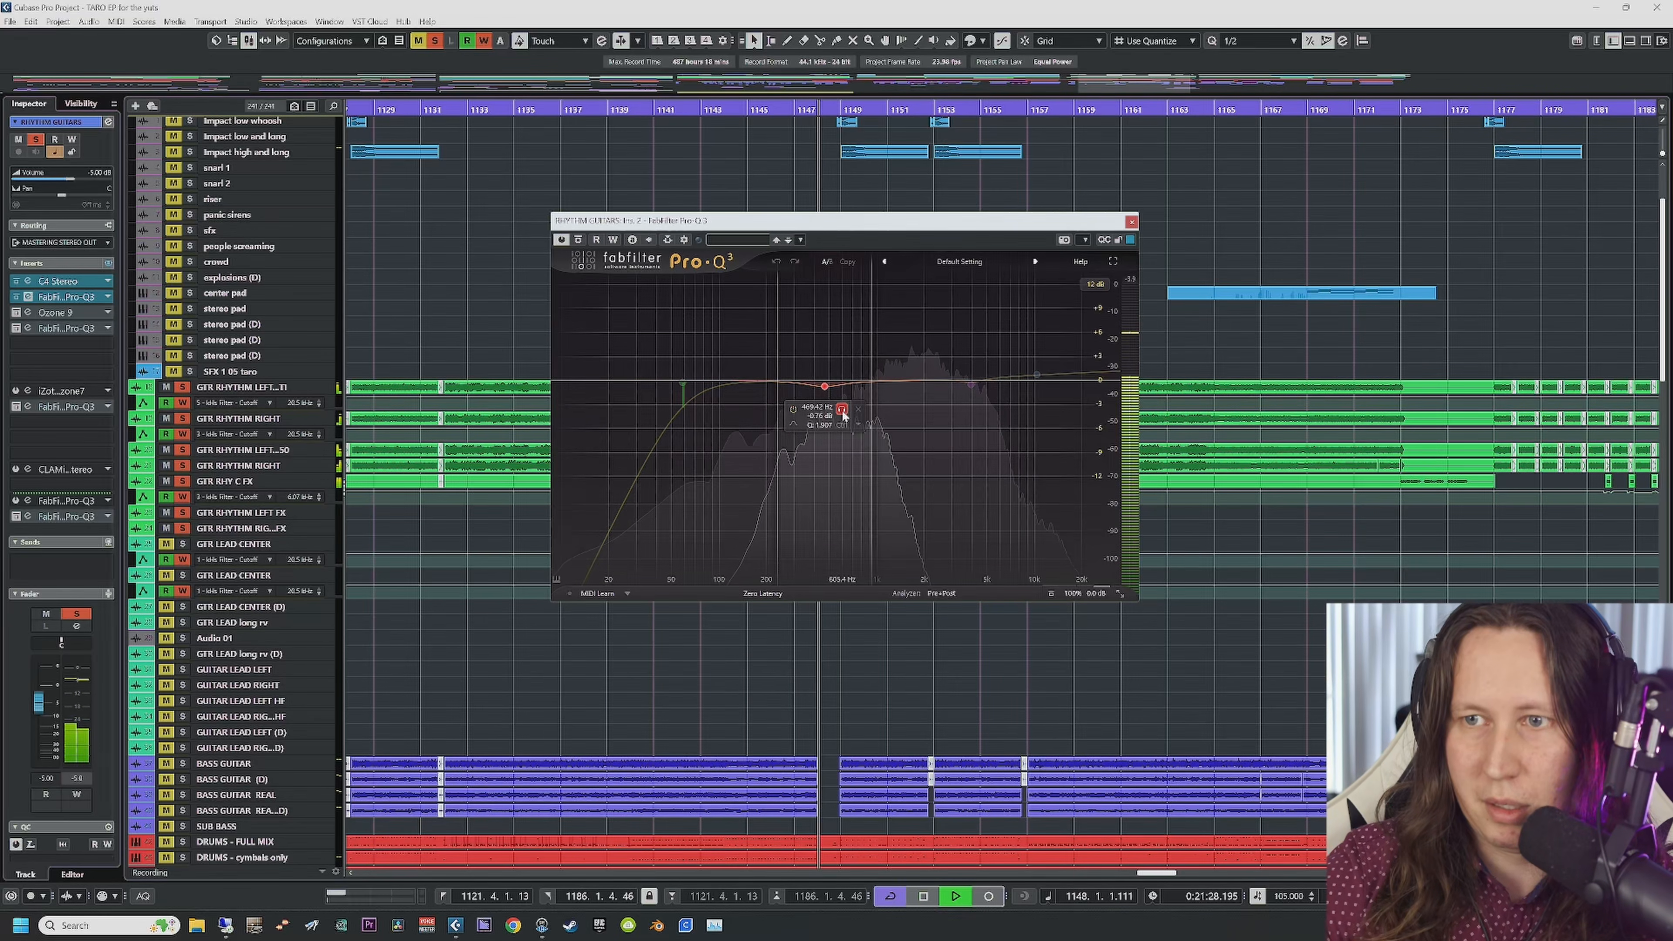
left_click(842, 410)
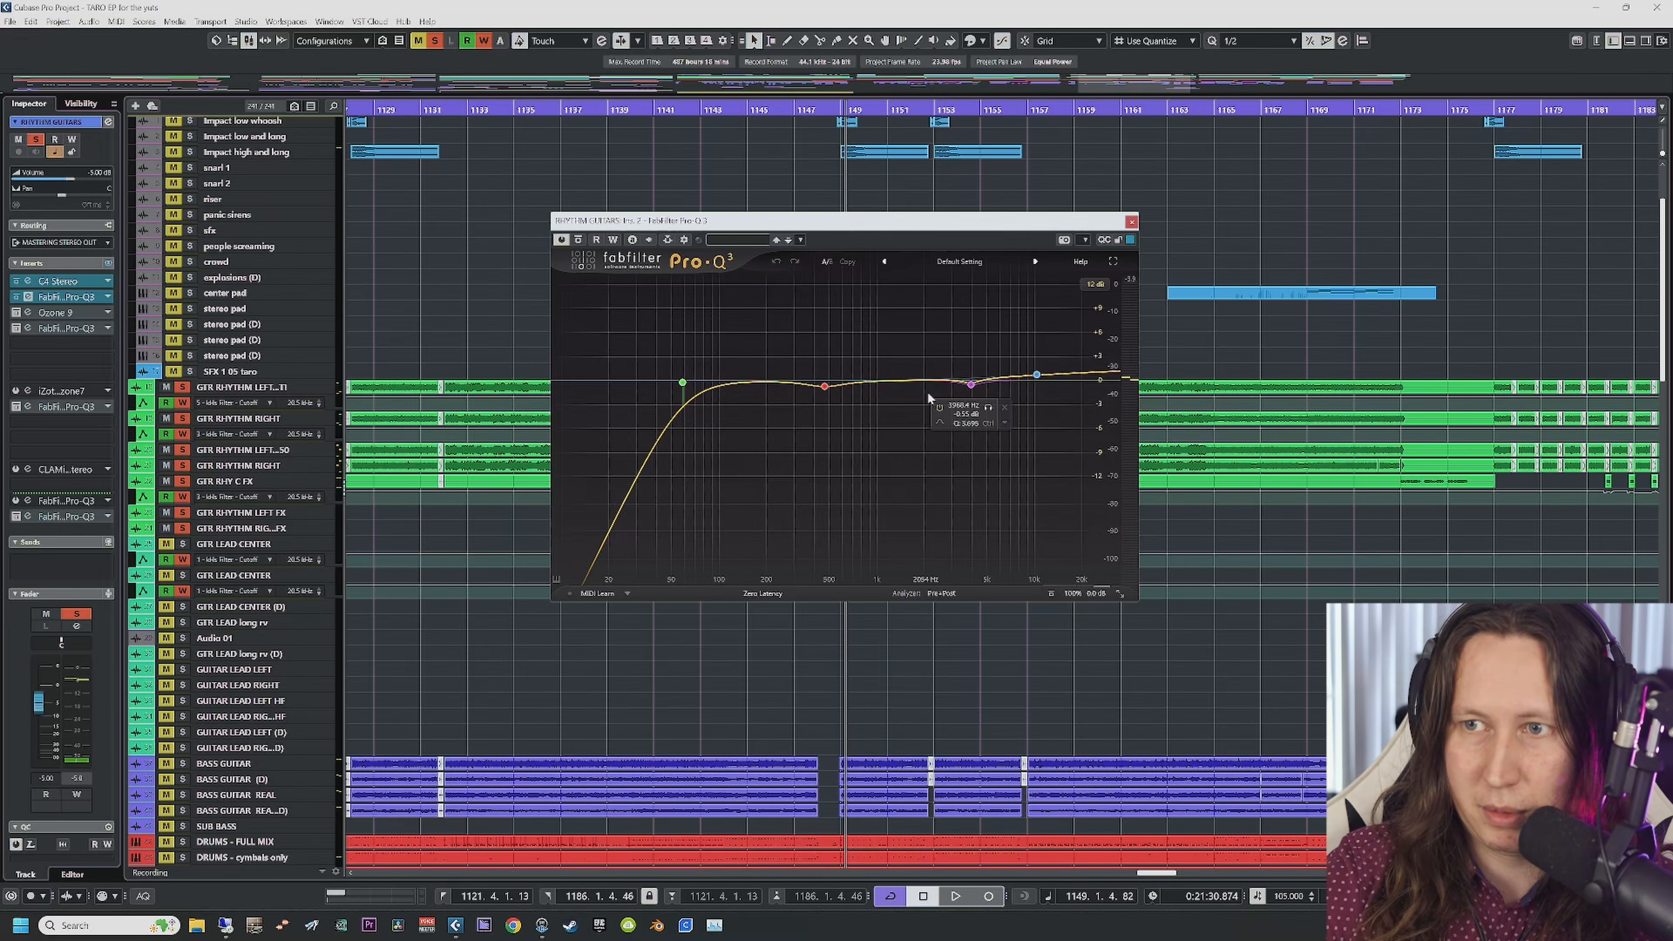
Step: Un-solo the RHYTHM GUITARS group and play from bar 1140
scroll(374, 672, "down", 15)
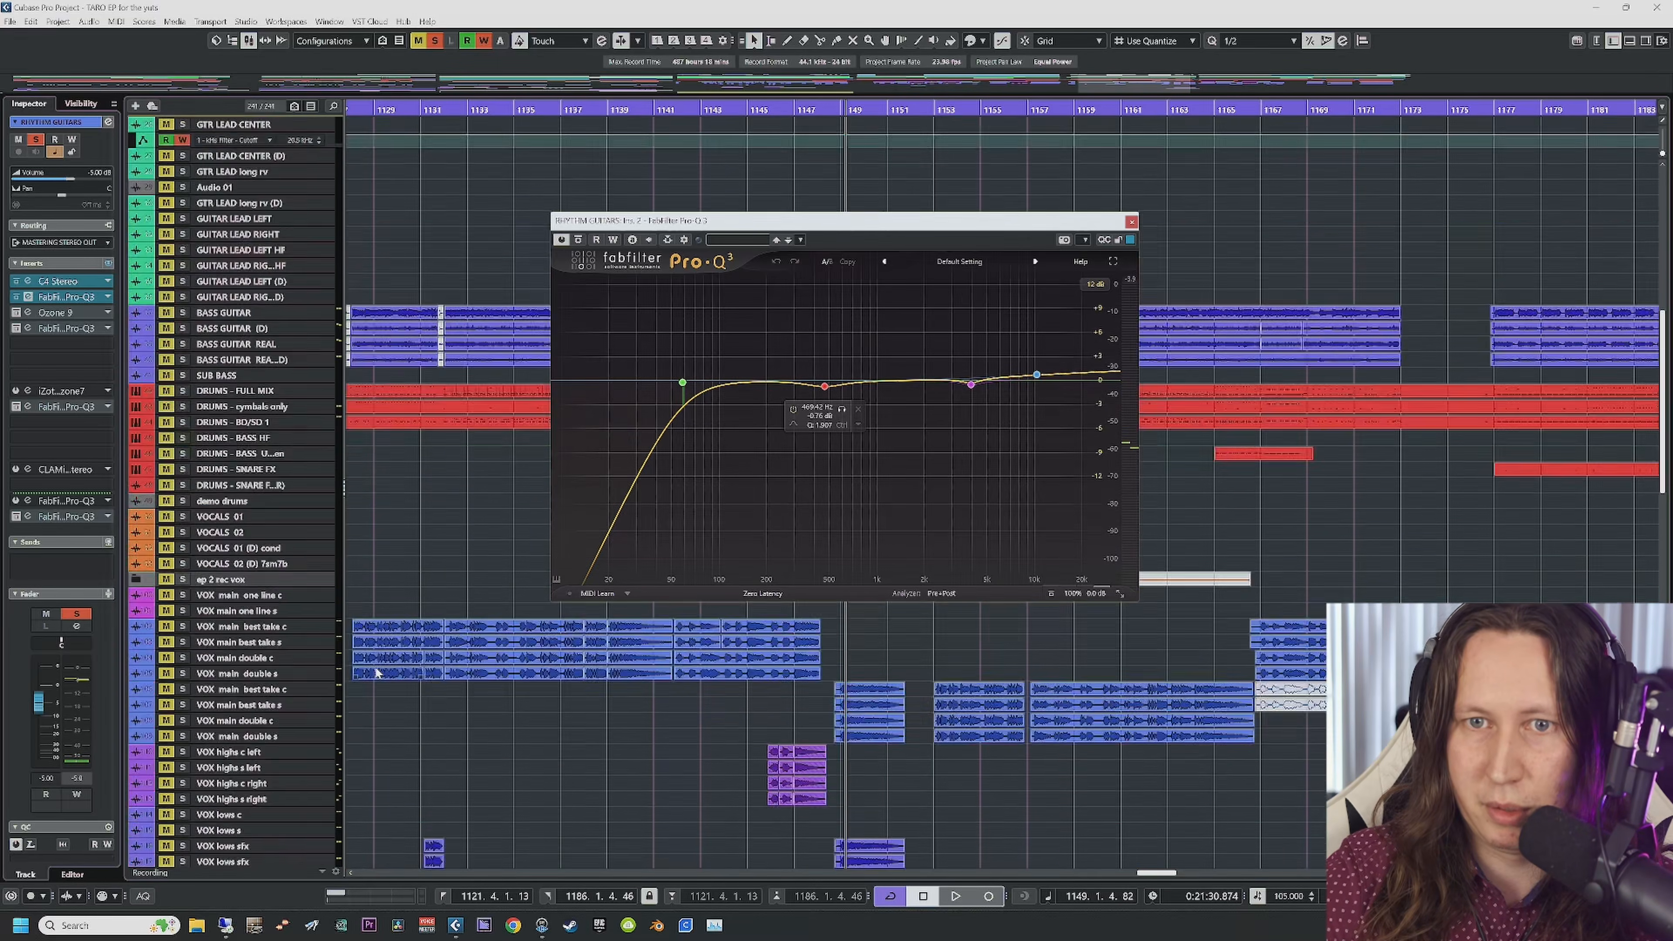
left_click(190, 528)
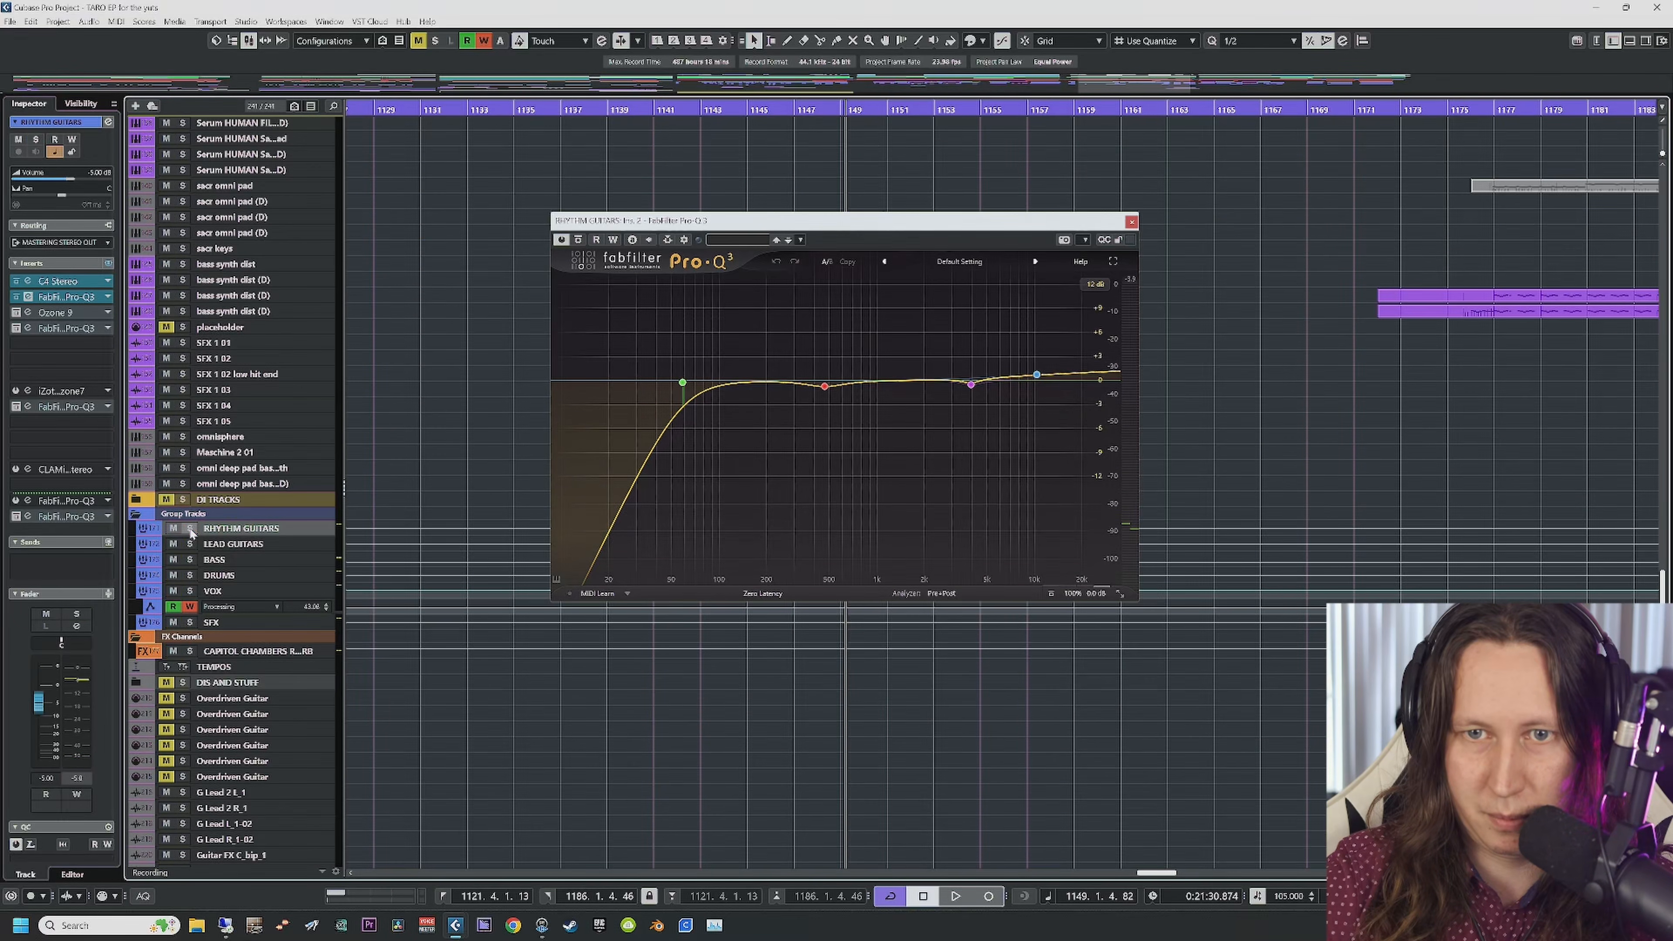
scroll(504, 316, "up", 15)
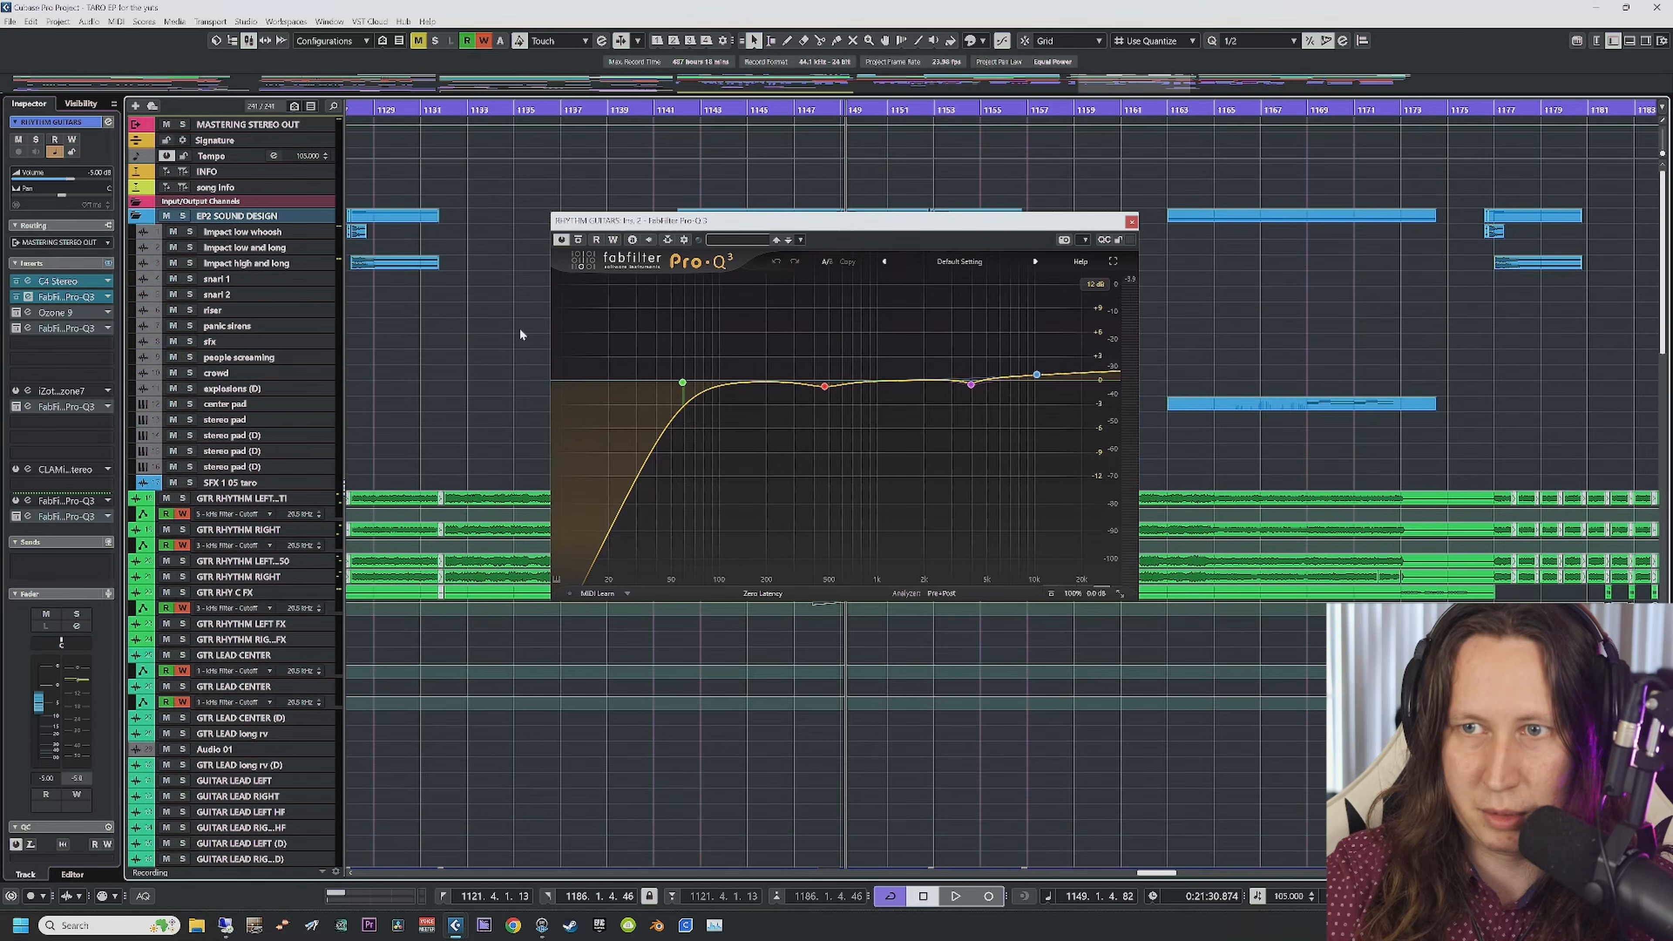
scroll(503, 333, "left", 5)
left_click(642, 109)
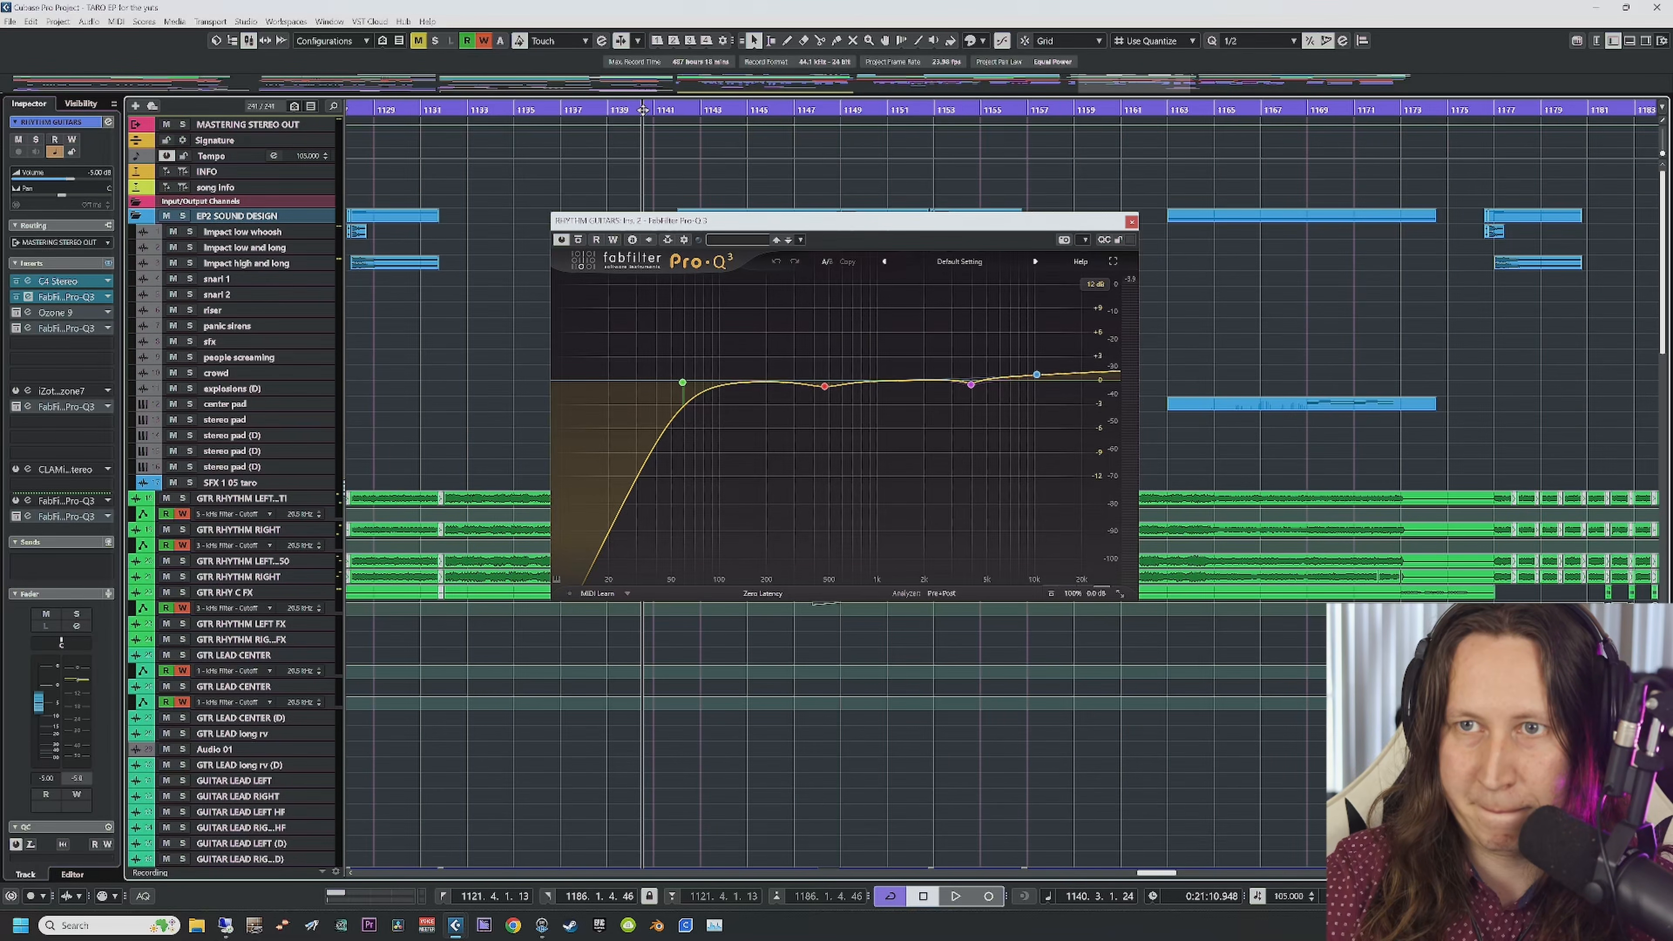
key("space")
scroll(560, 636, "down", 15)
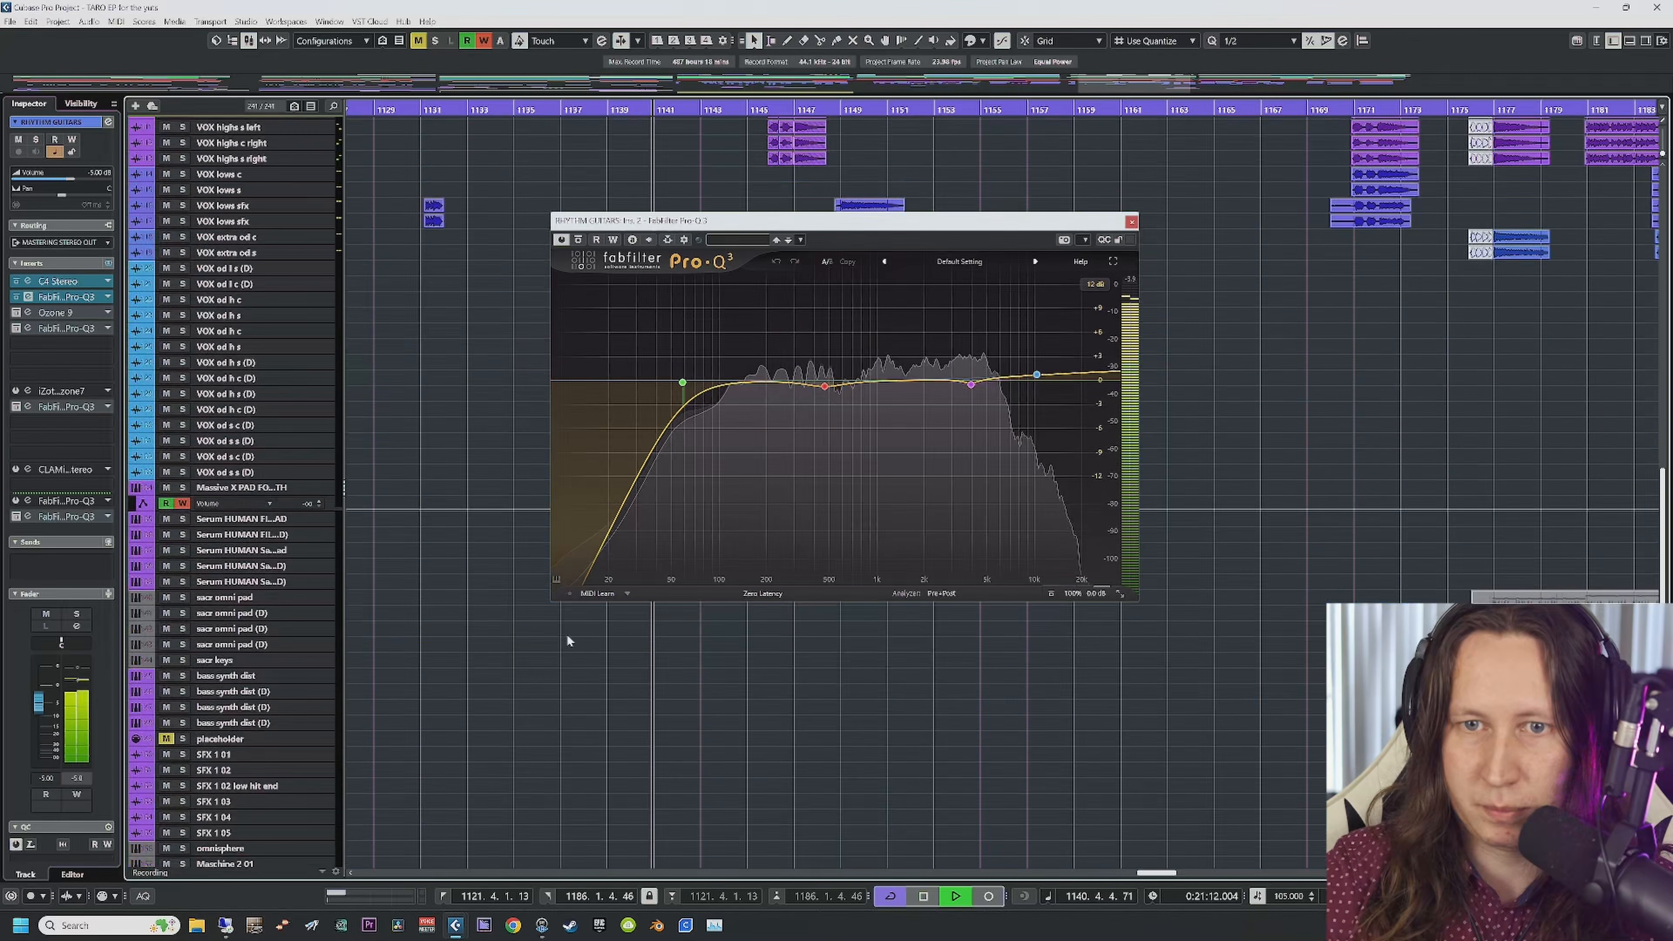
scroll(533, 663, "down", 10)
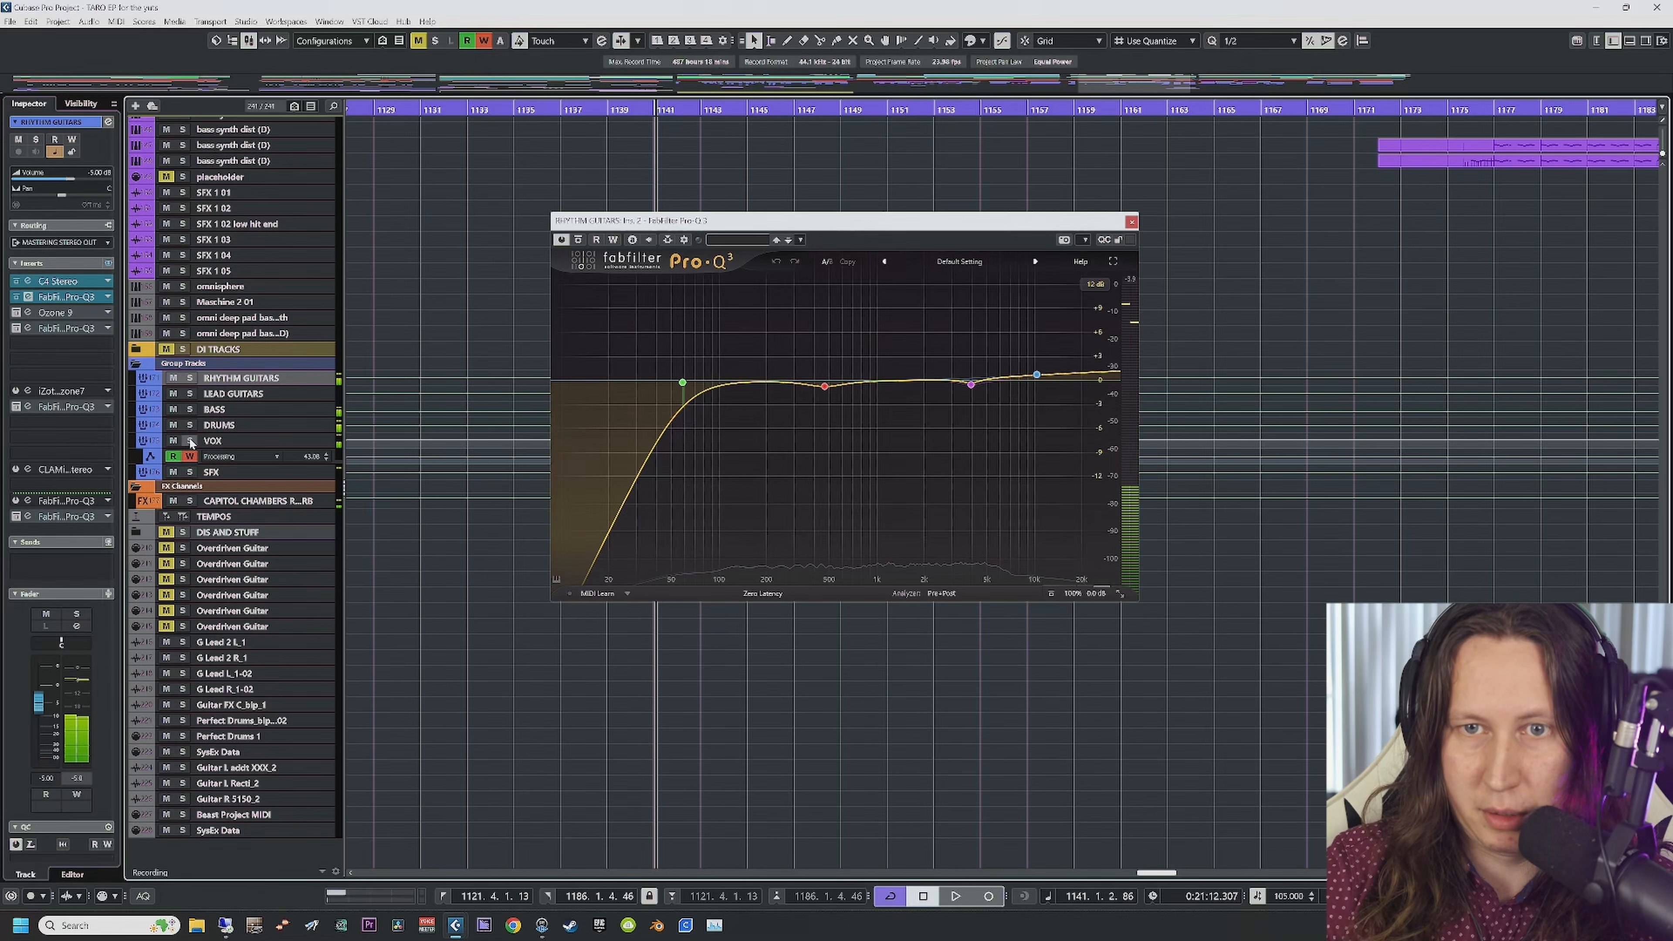
scroll(493, 654, "up", 20)
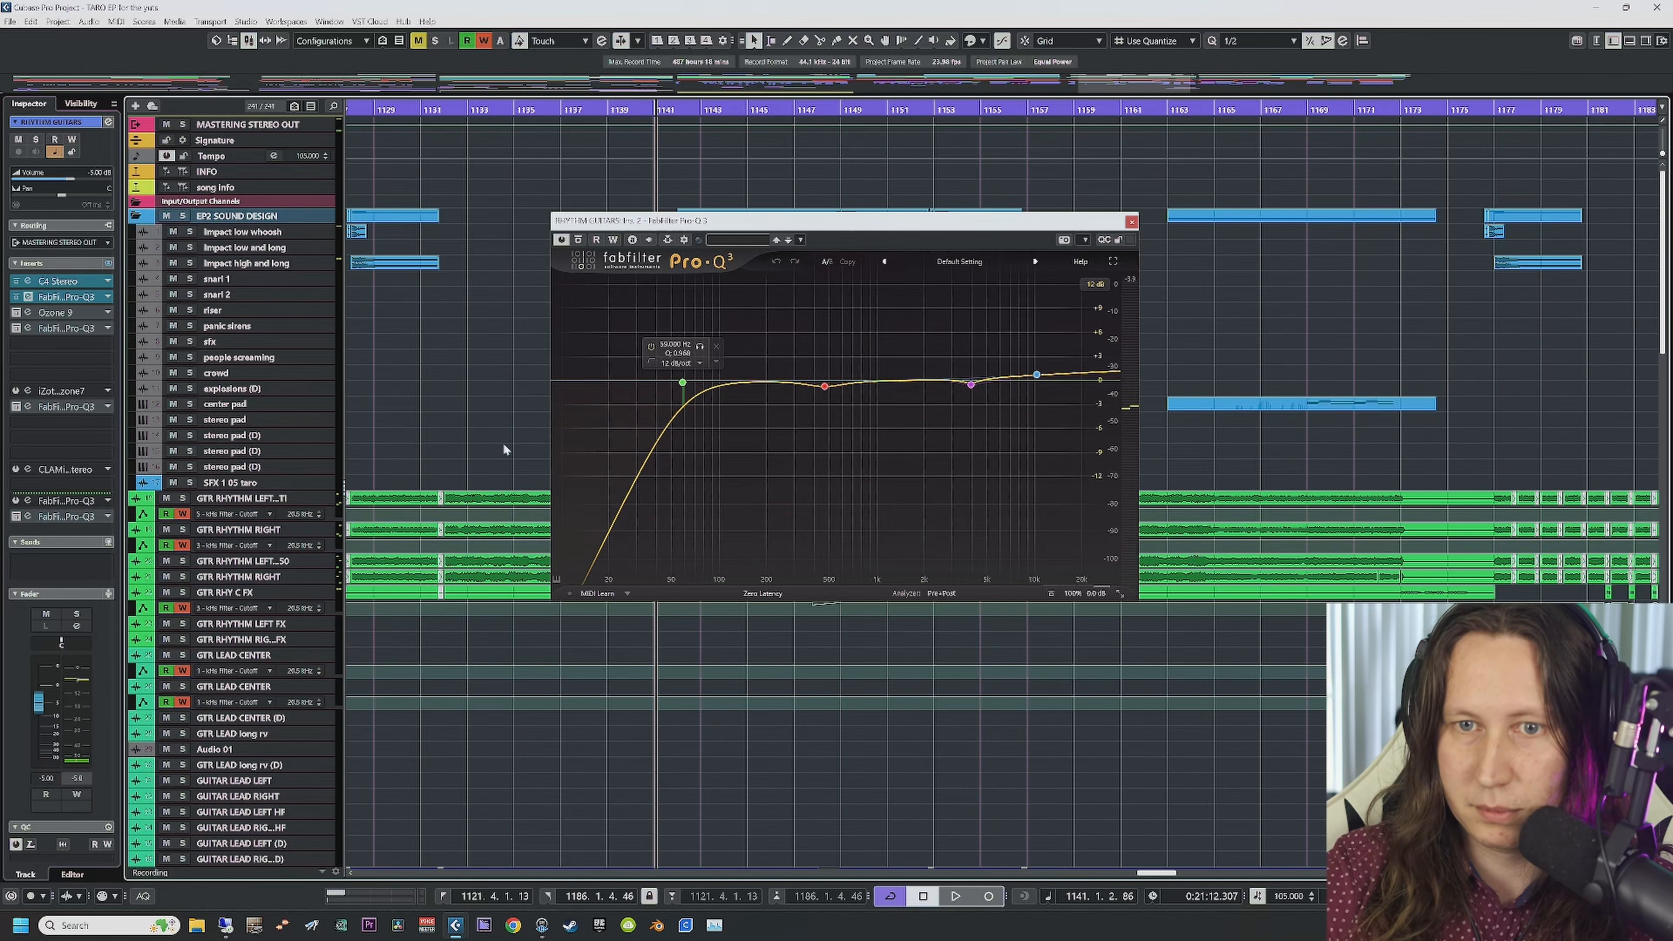
key("space")
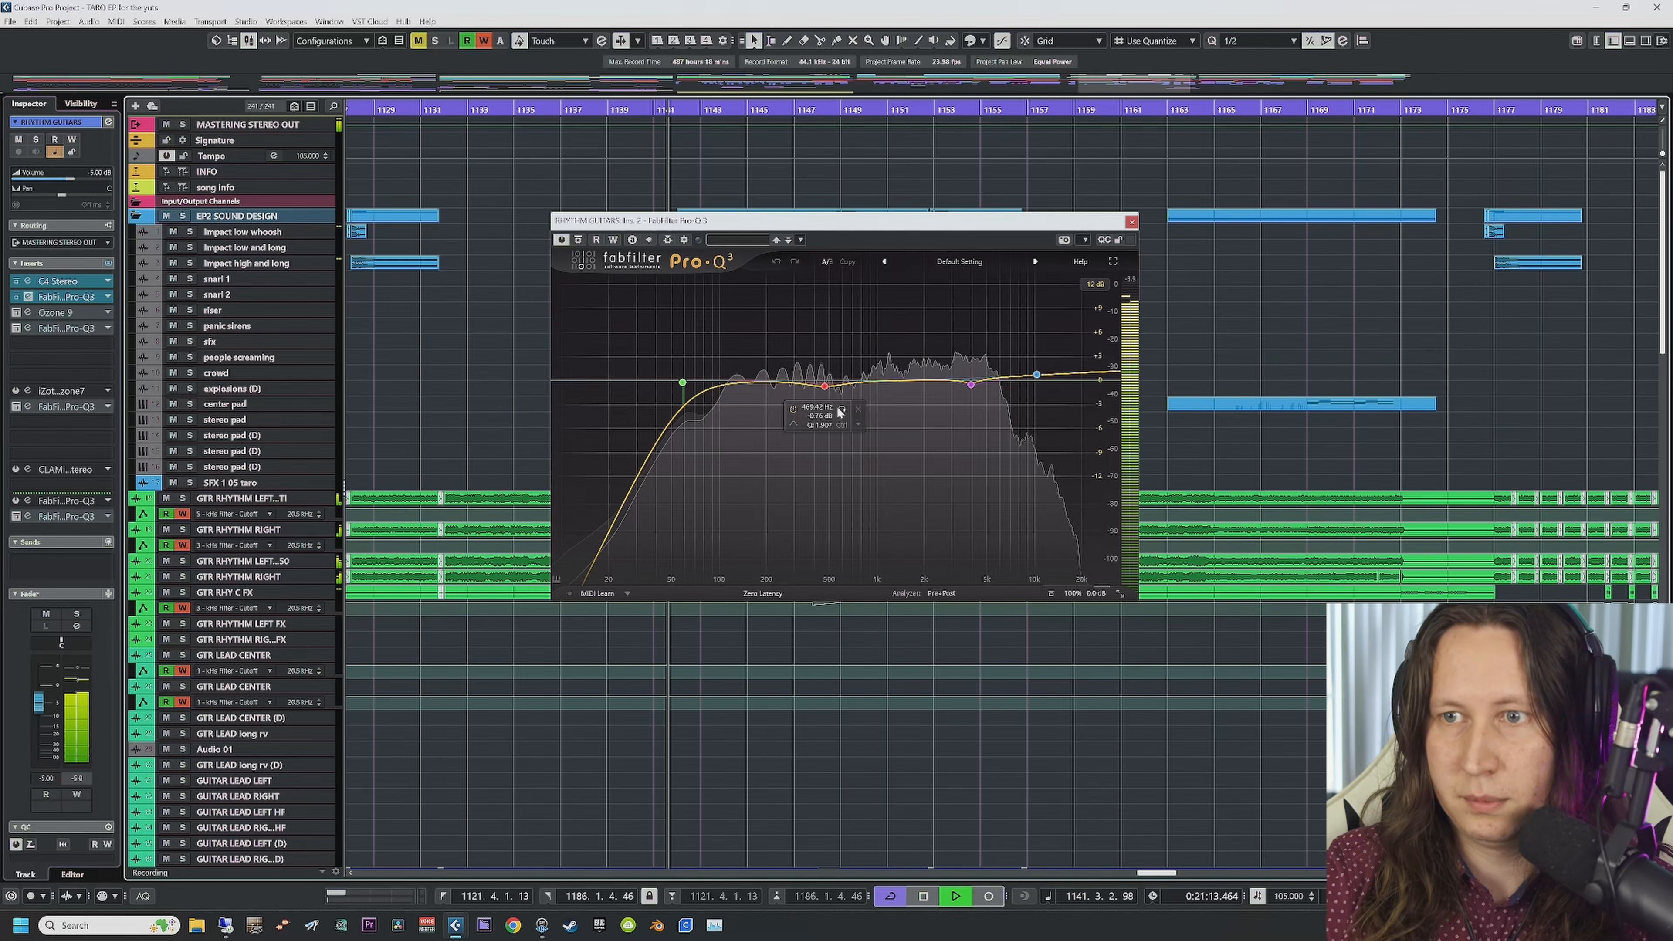
Step: Audition the 469 Hz cut band and the band around 4 kHz in solo
left_click(842, 409)
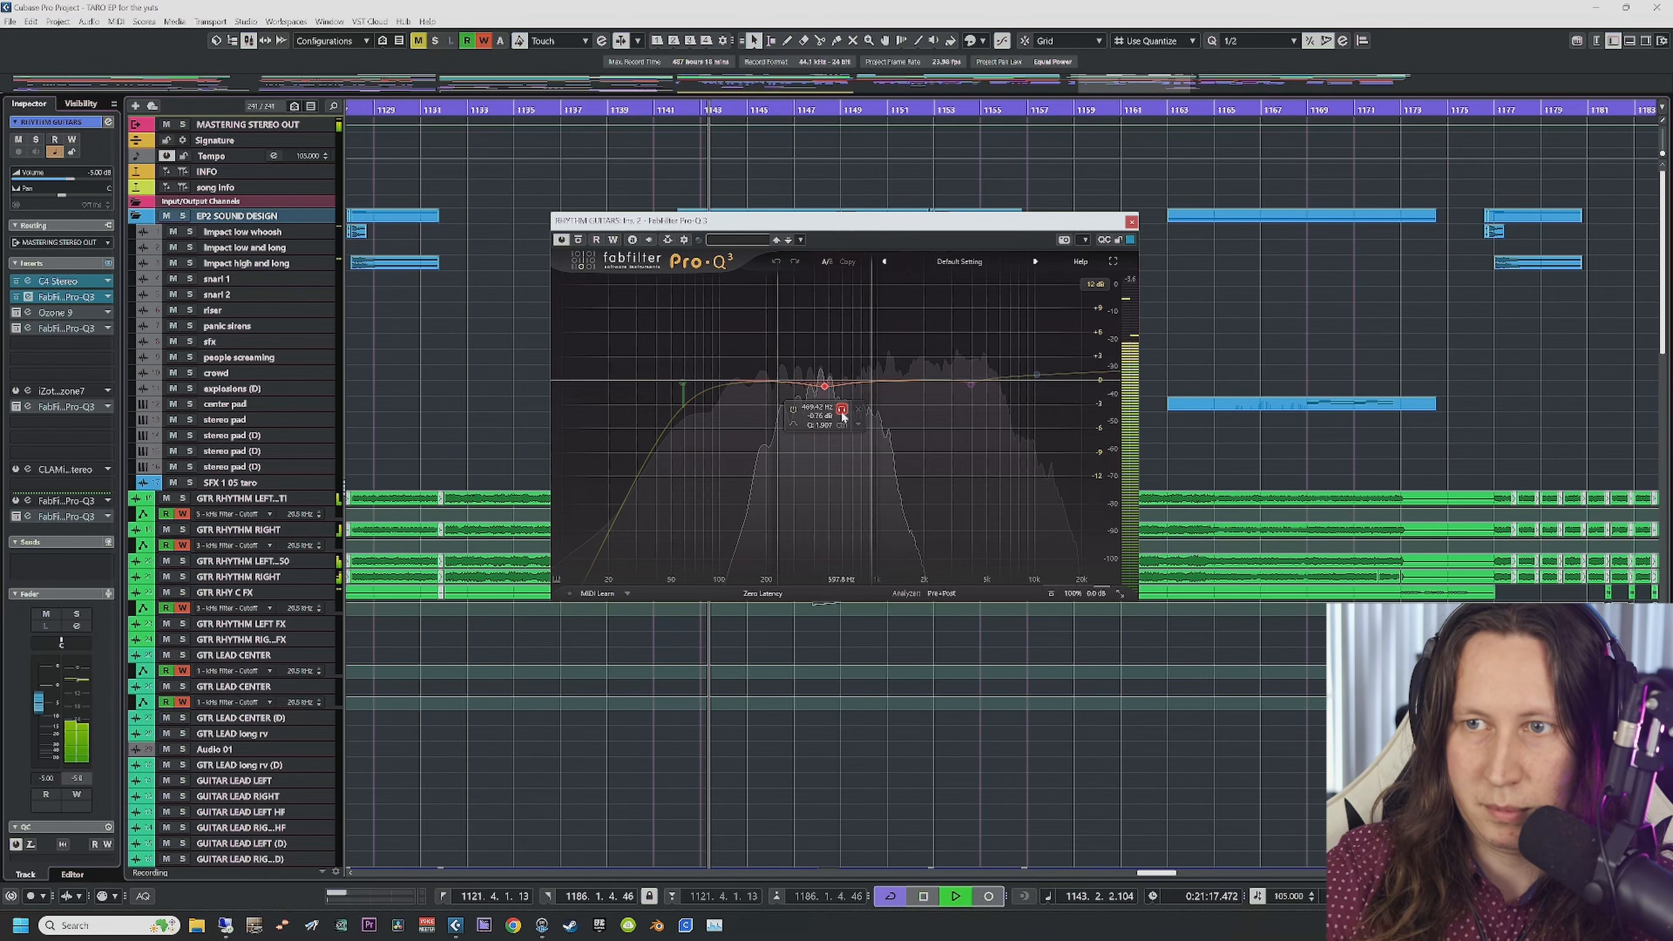
left_click(841, 411)
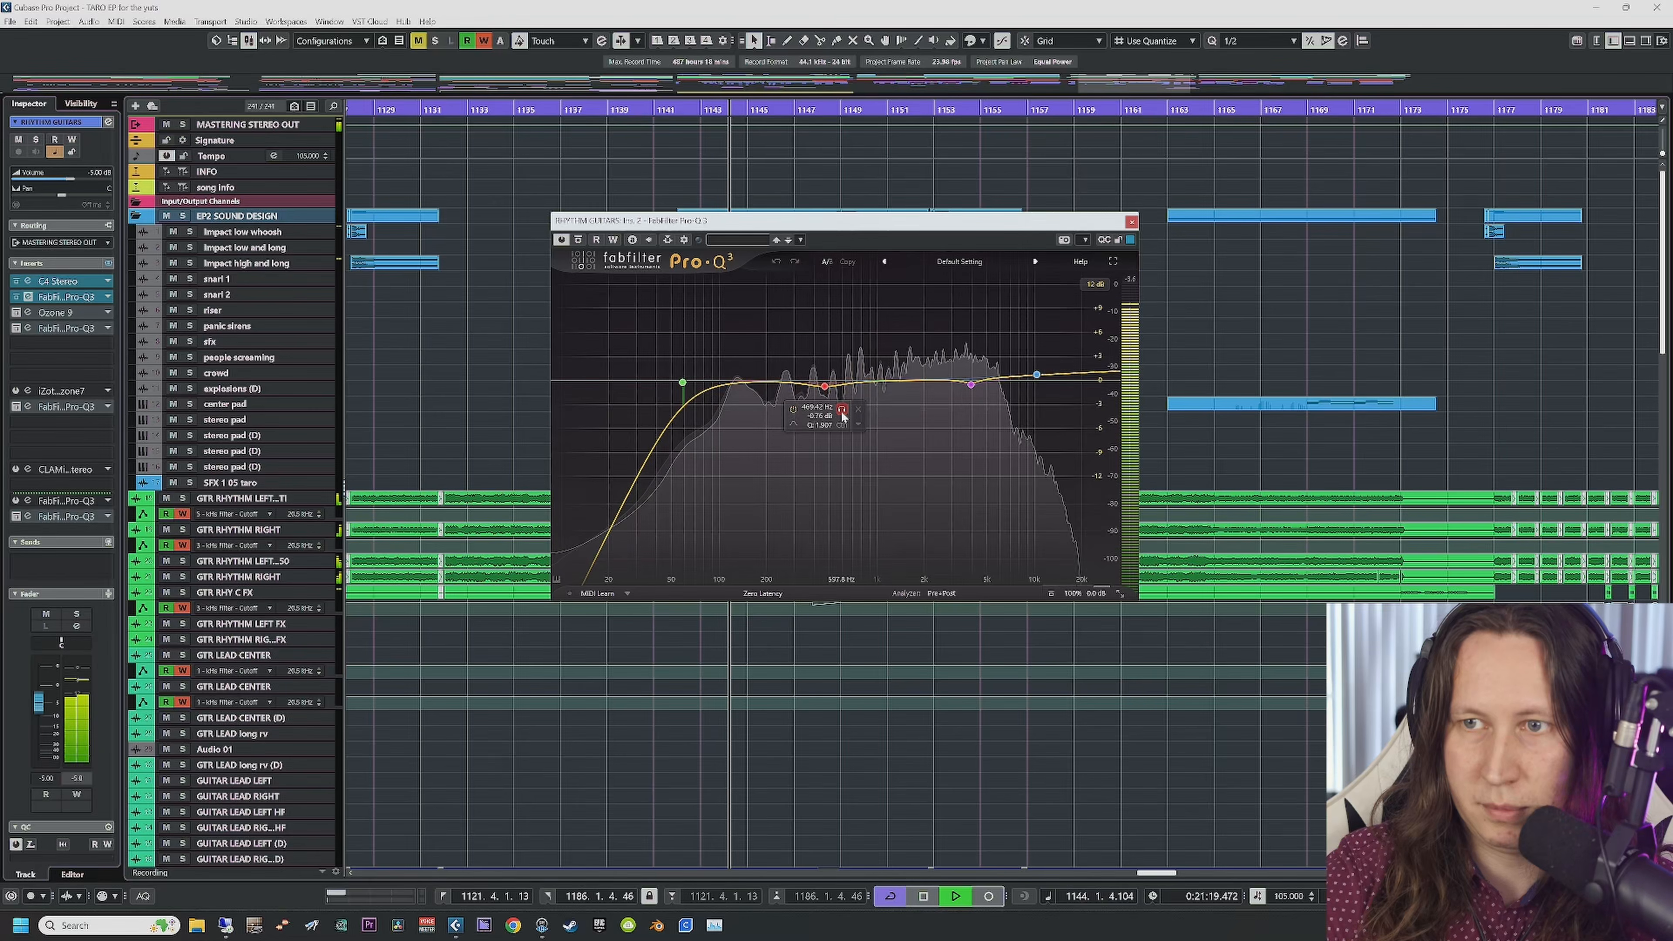
left_click(989, 408)
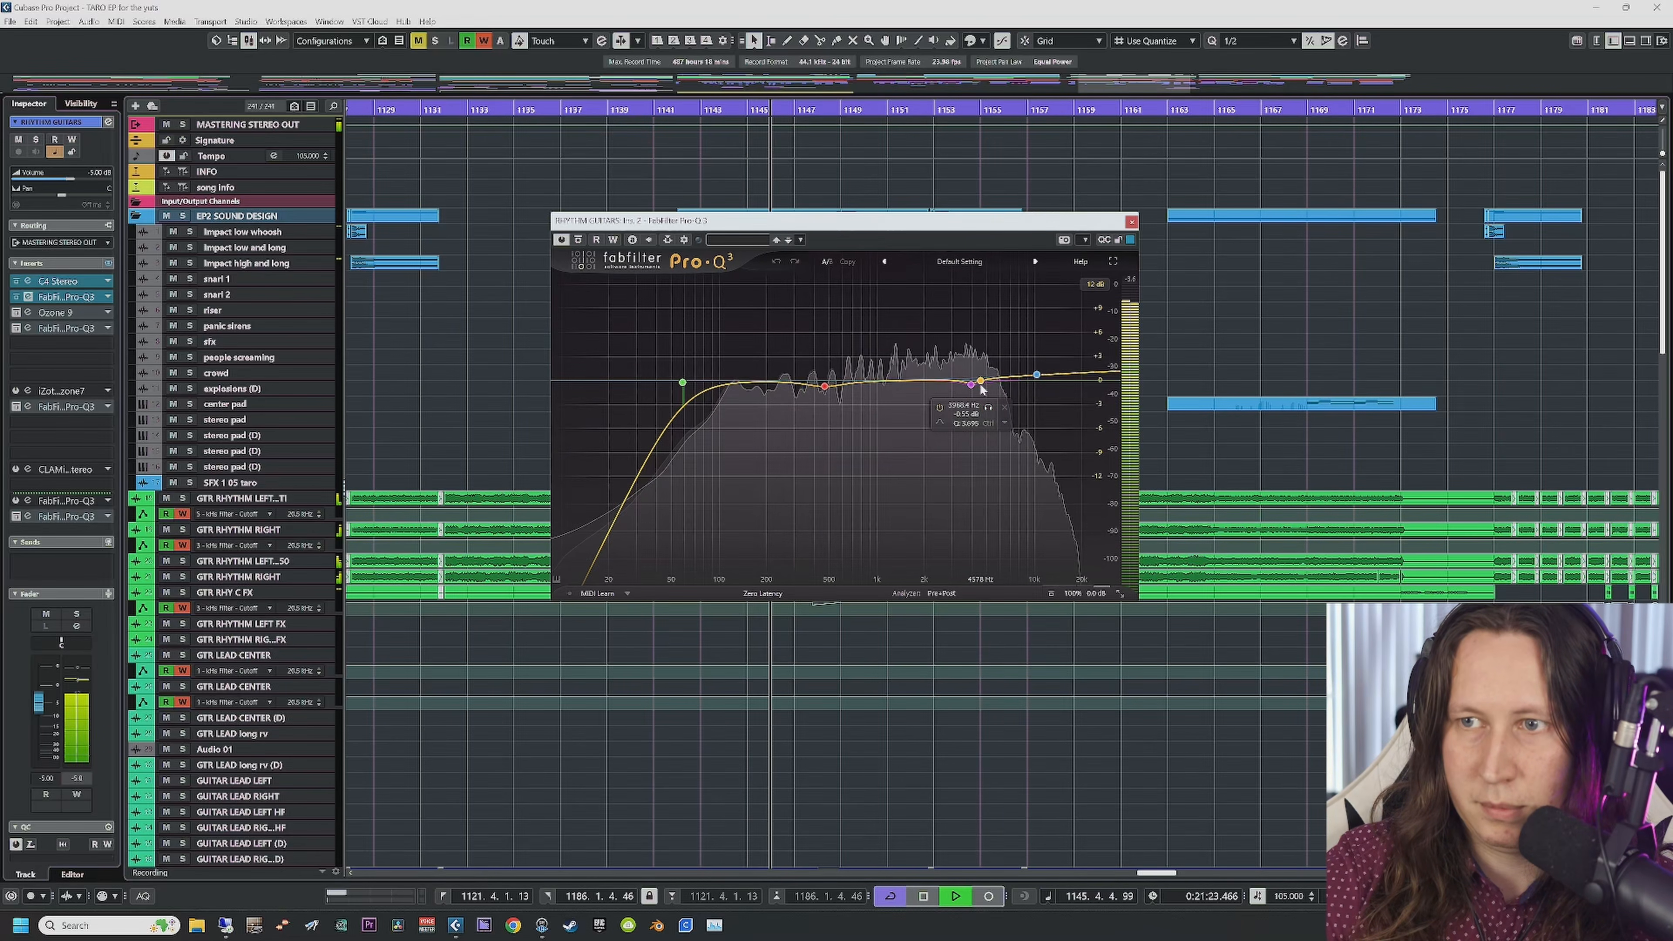
scroll(479, 714, "down", 15)
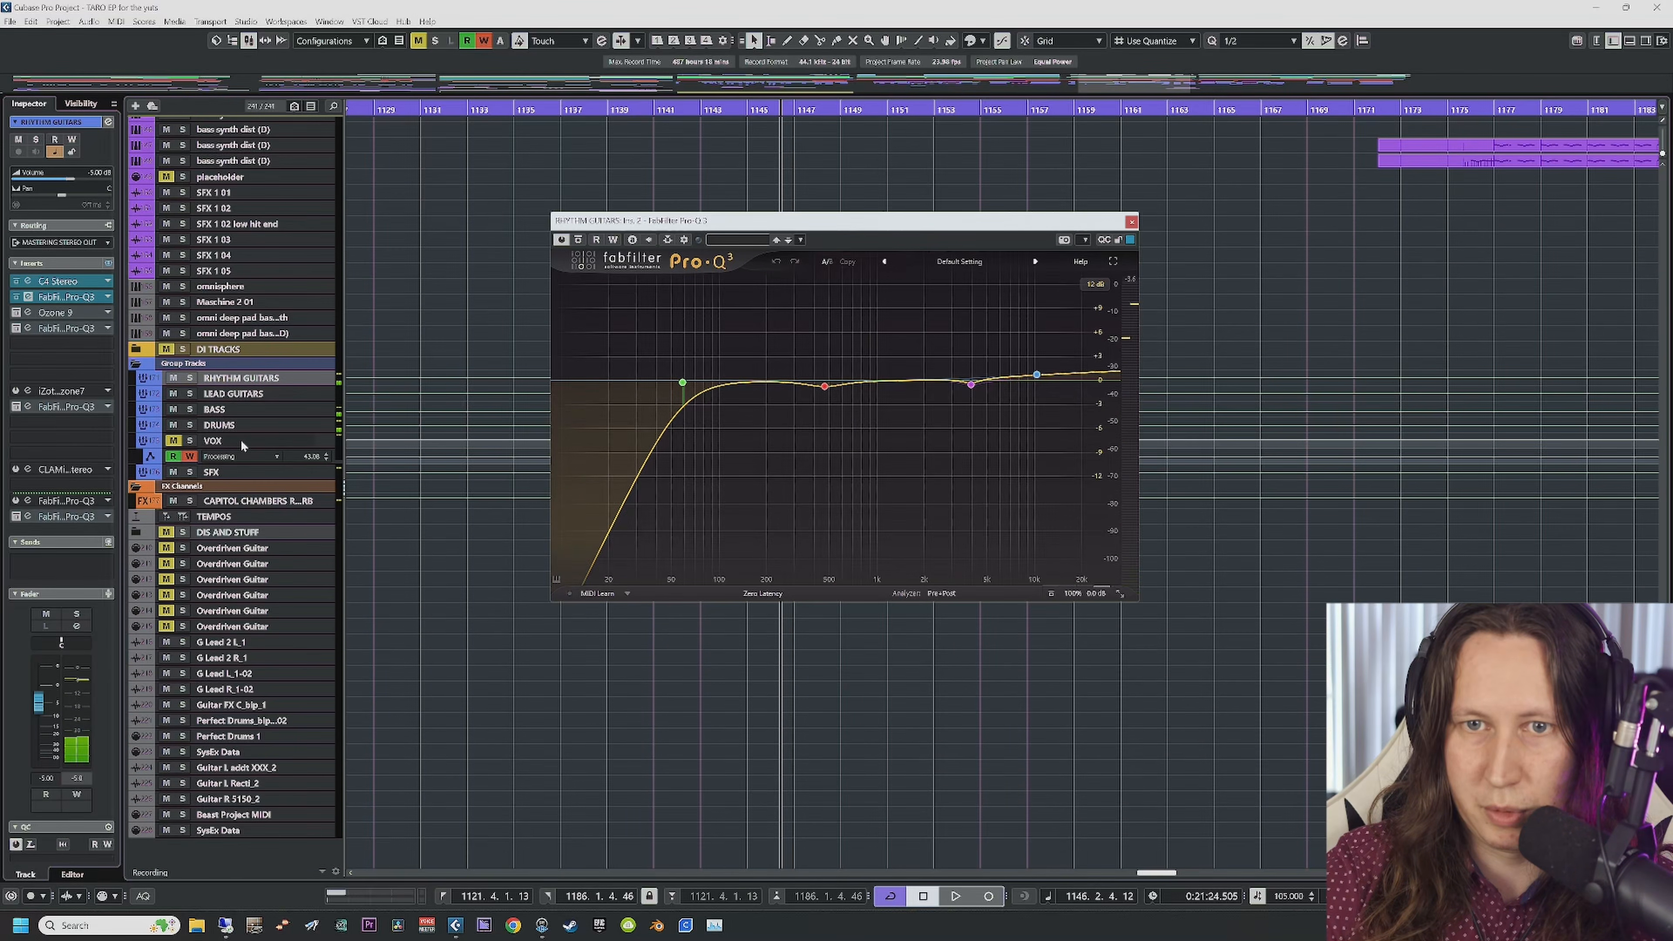
Step: Re-solo RHYTHM GUITARS, audition the 469 Hz band while playing, then stop and close Pro-Q 3
left_click(191, 378)
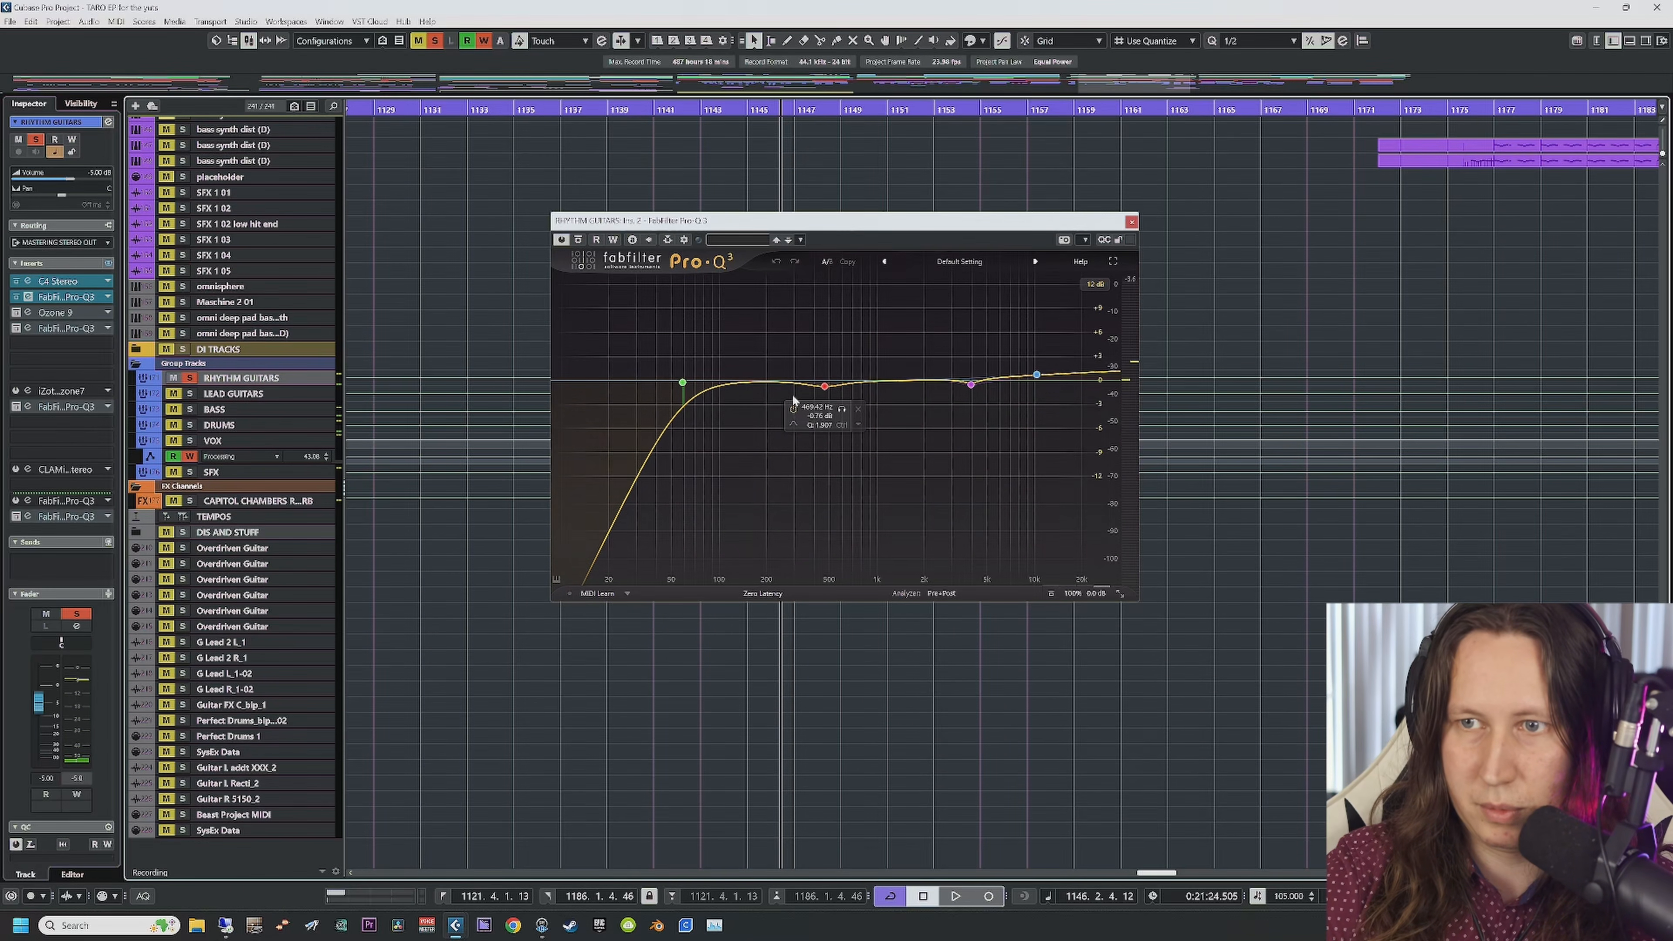
key("space")
left_click(843, 410)
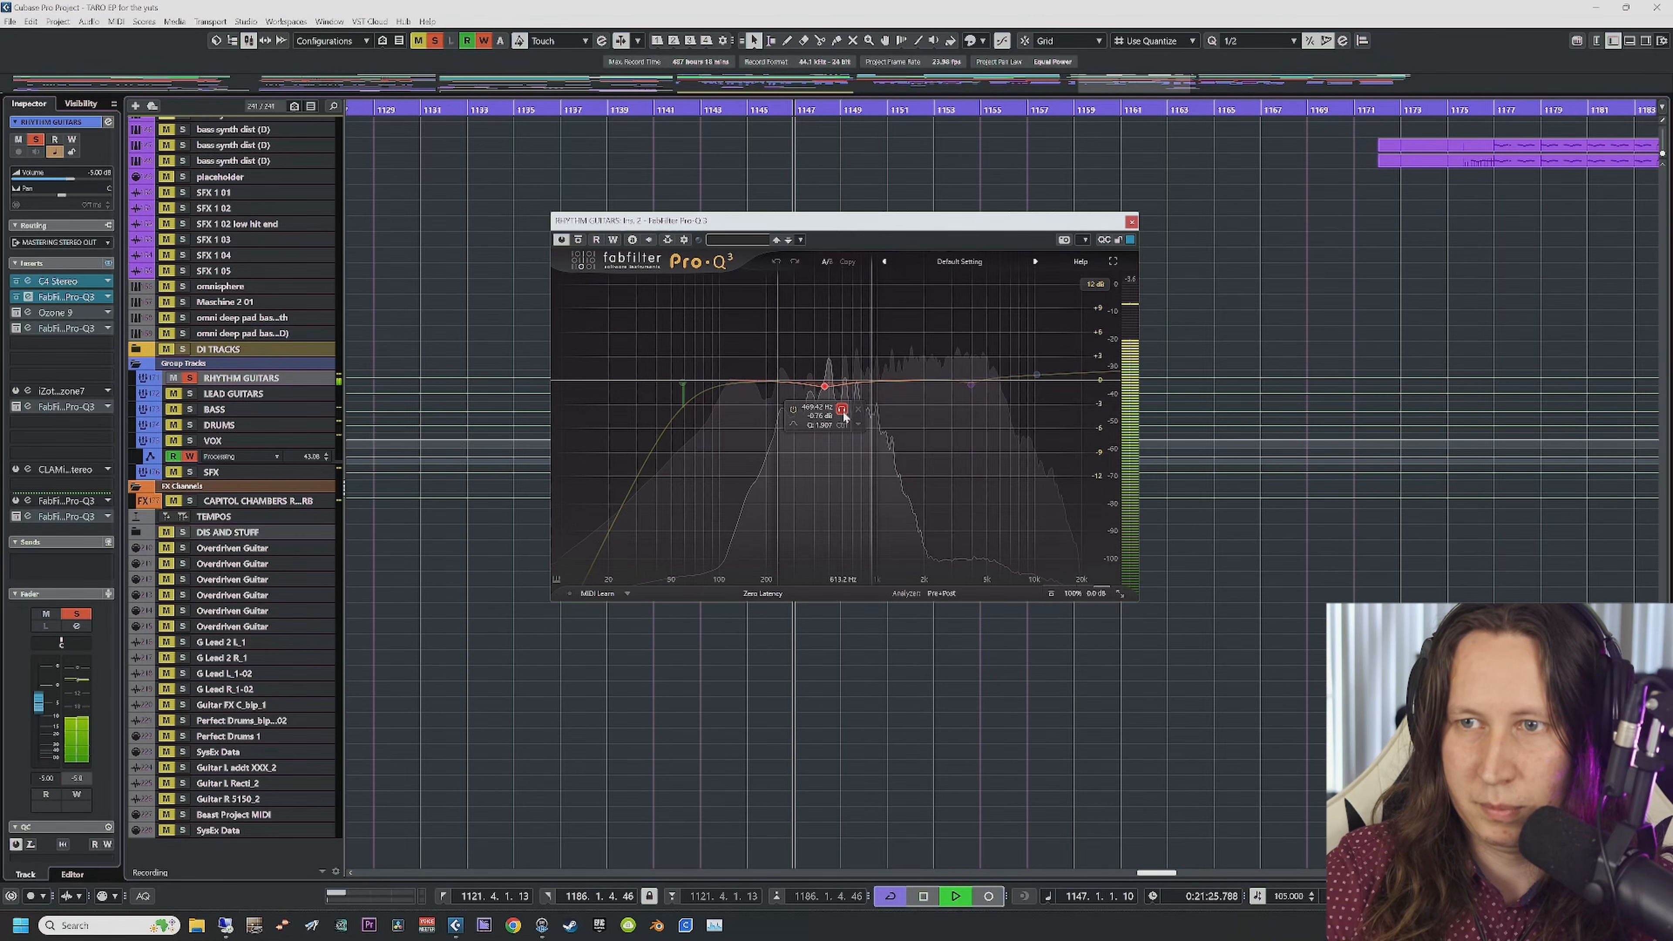
left_click(843, 411)
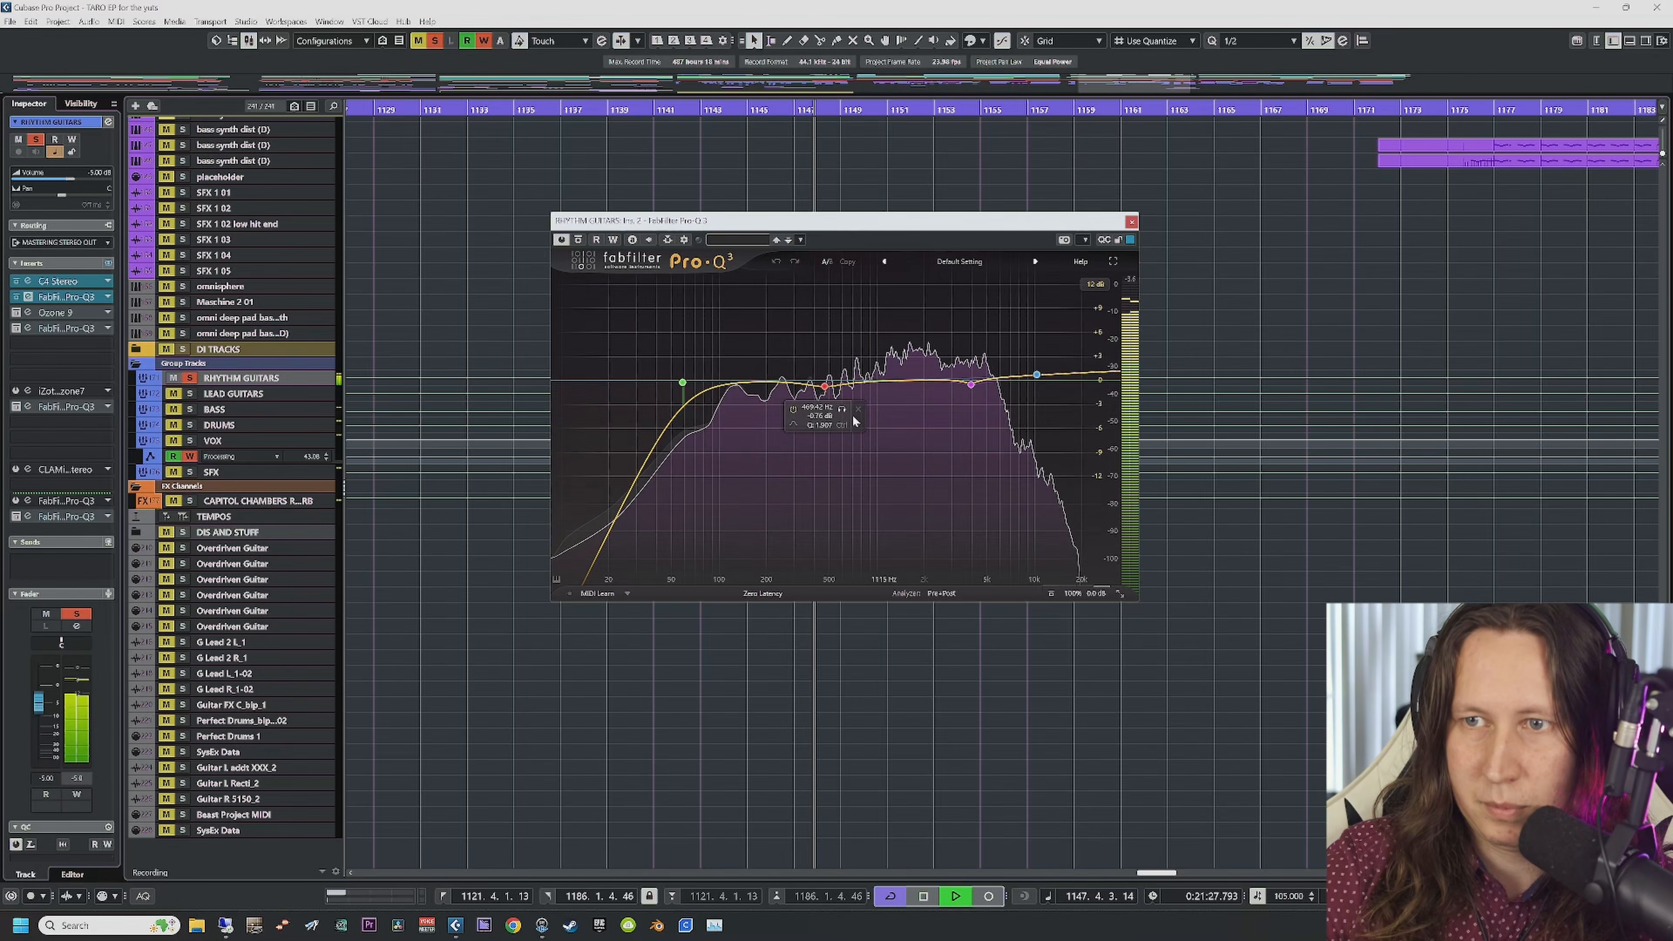
key("space")
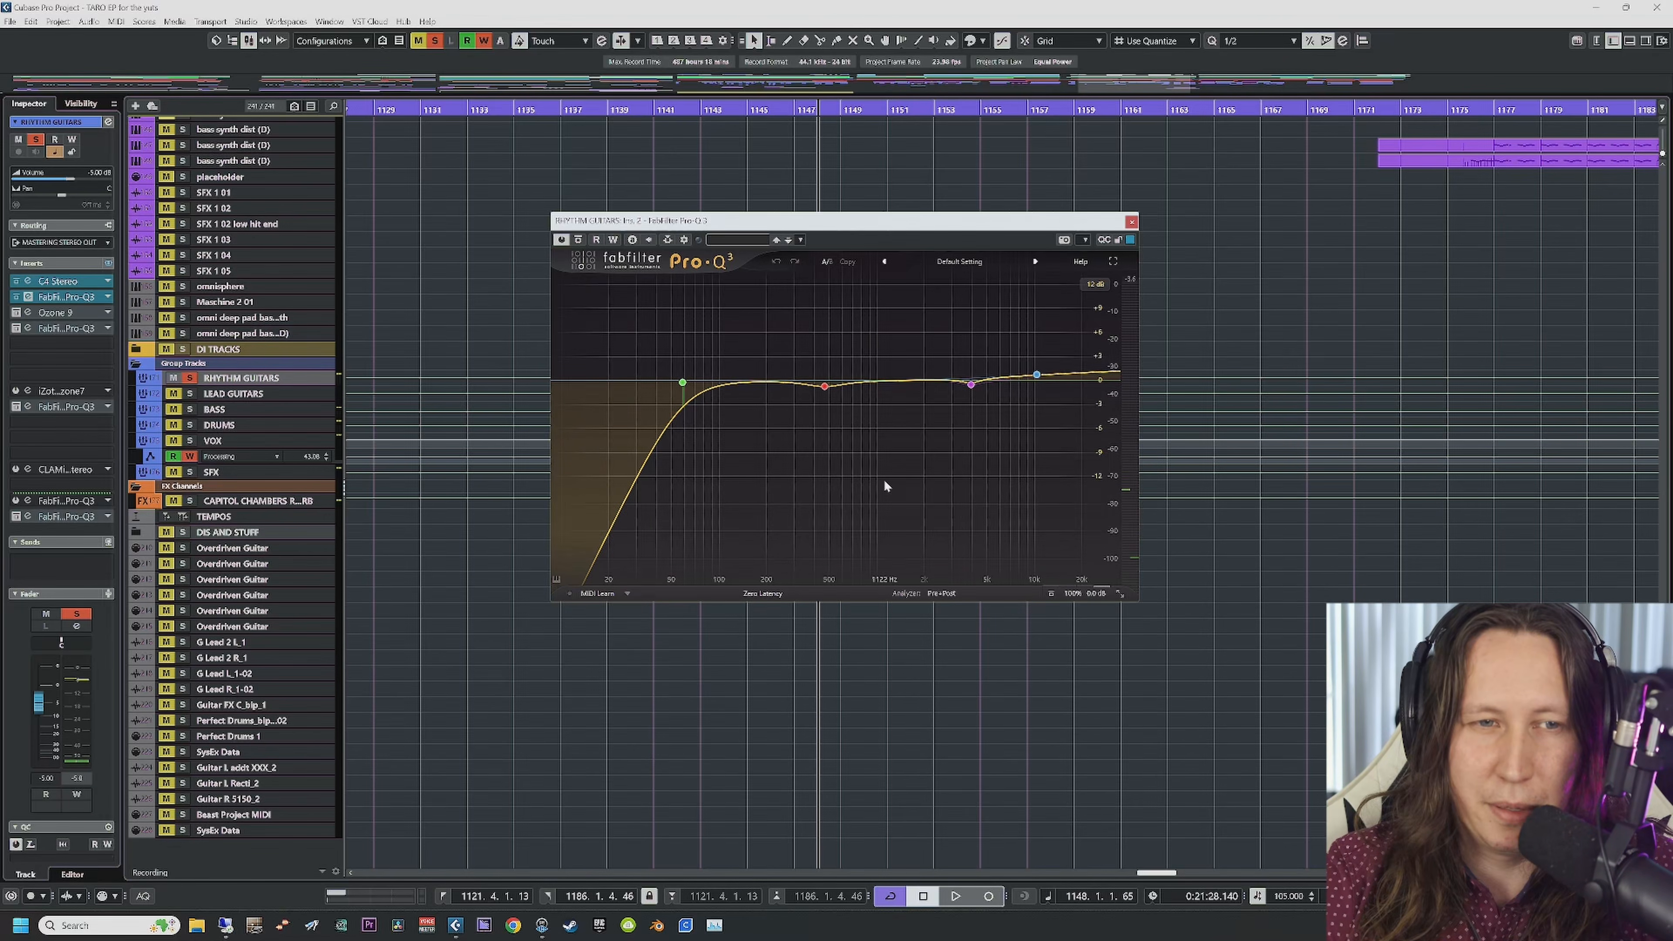
left_click(1131, 222)
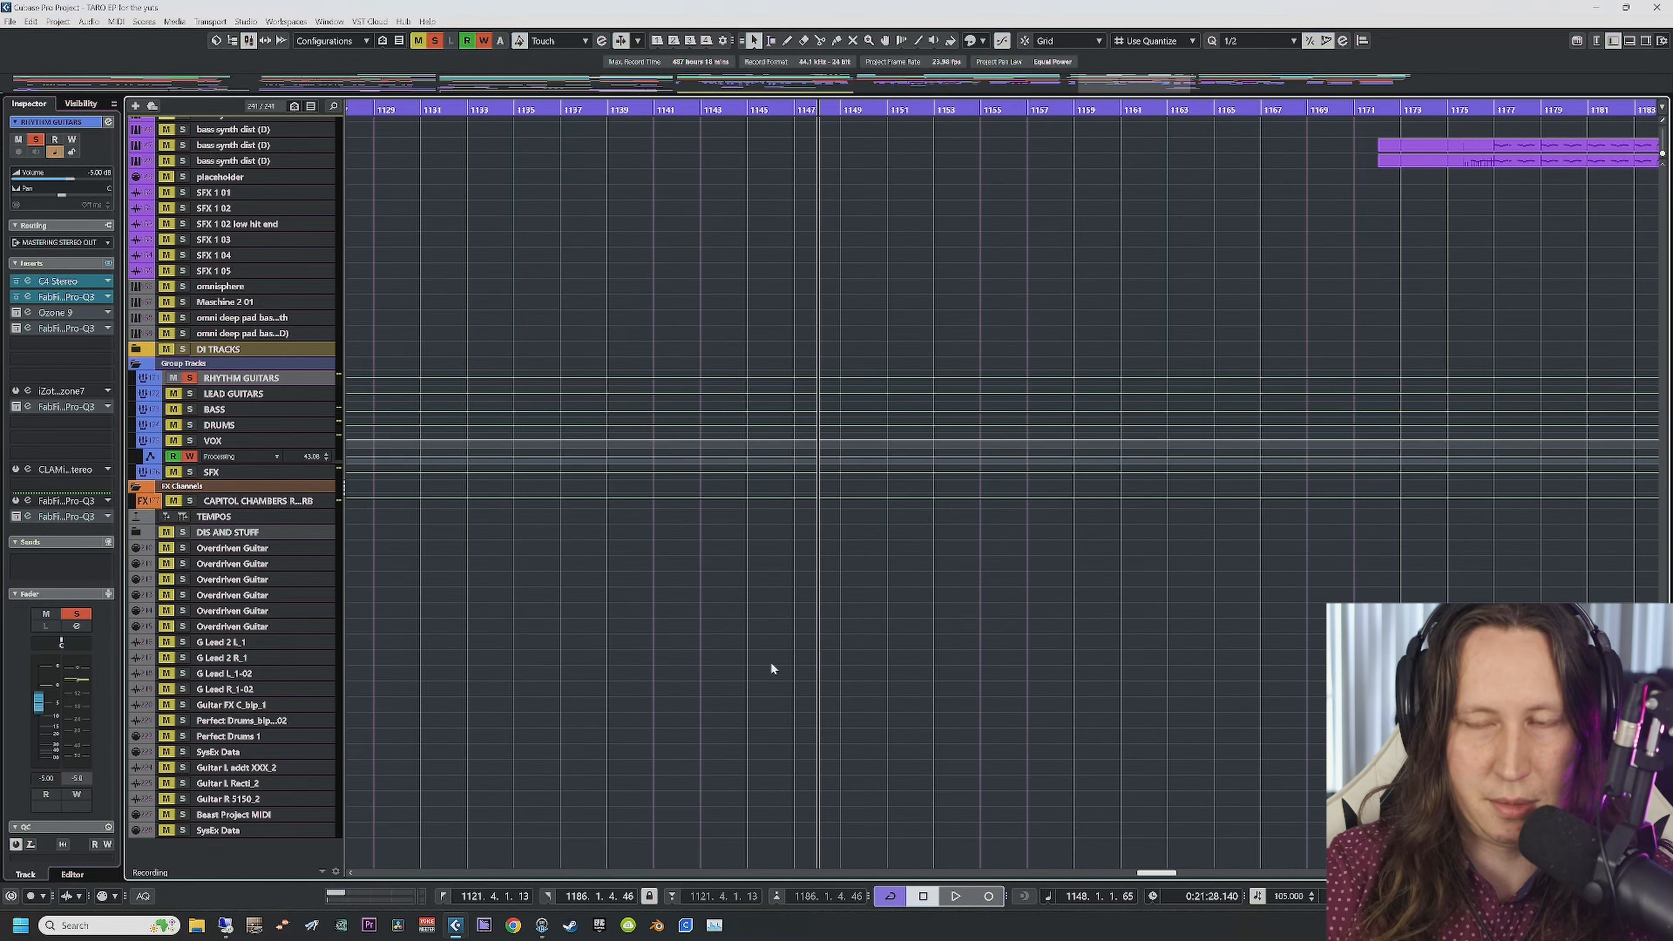
scroll(770, 663, "up", 10)
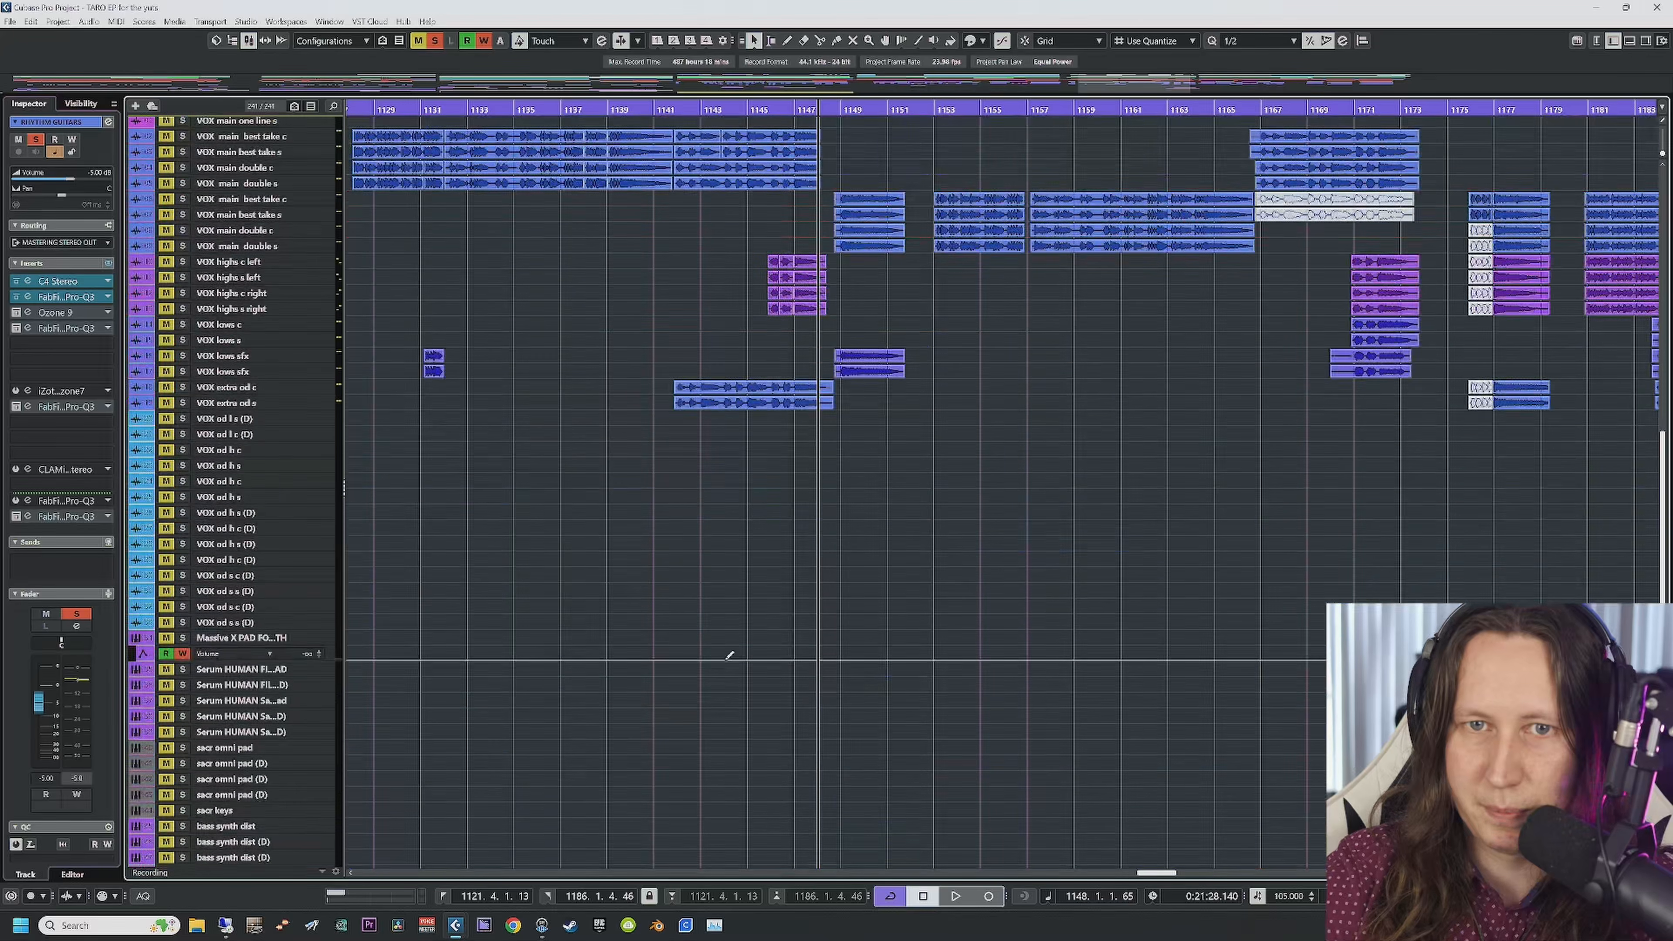
Step: Open and un-bypass Ozone 9, inspecting the Equalizer's 500 Hz bell cut and Baxandall treble bands
left_click(16, 314)
left_click(16, 313)
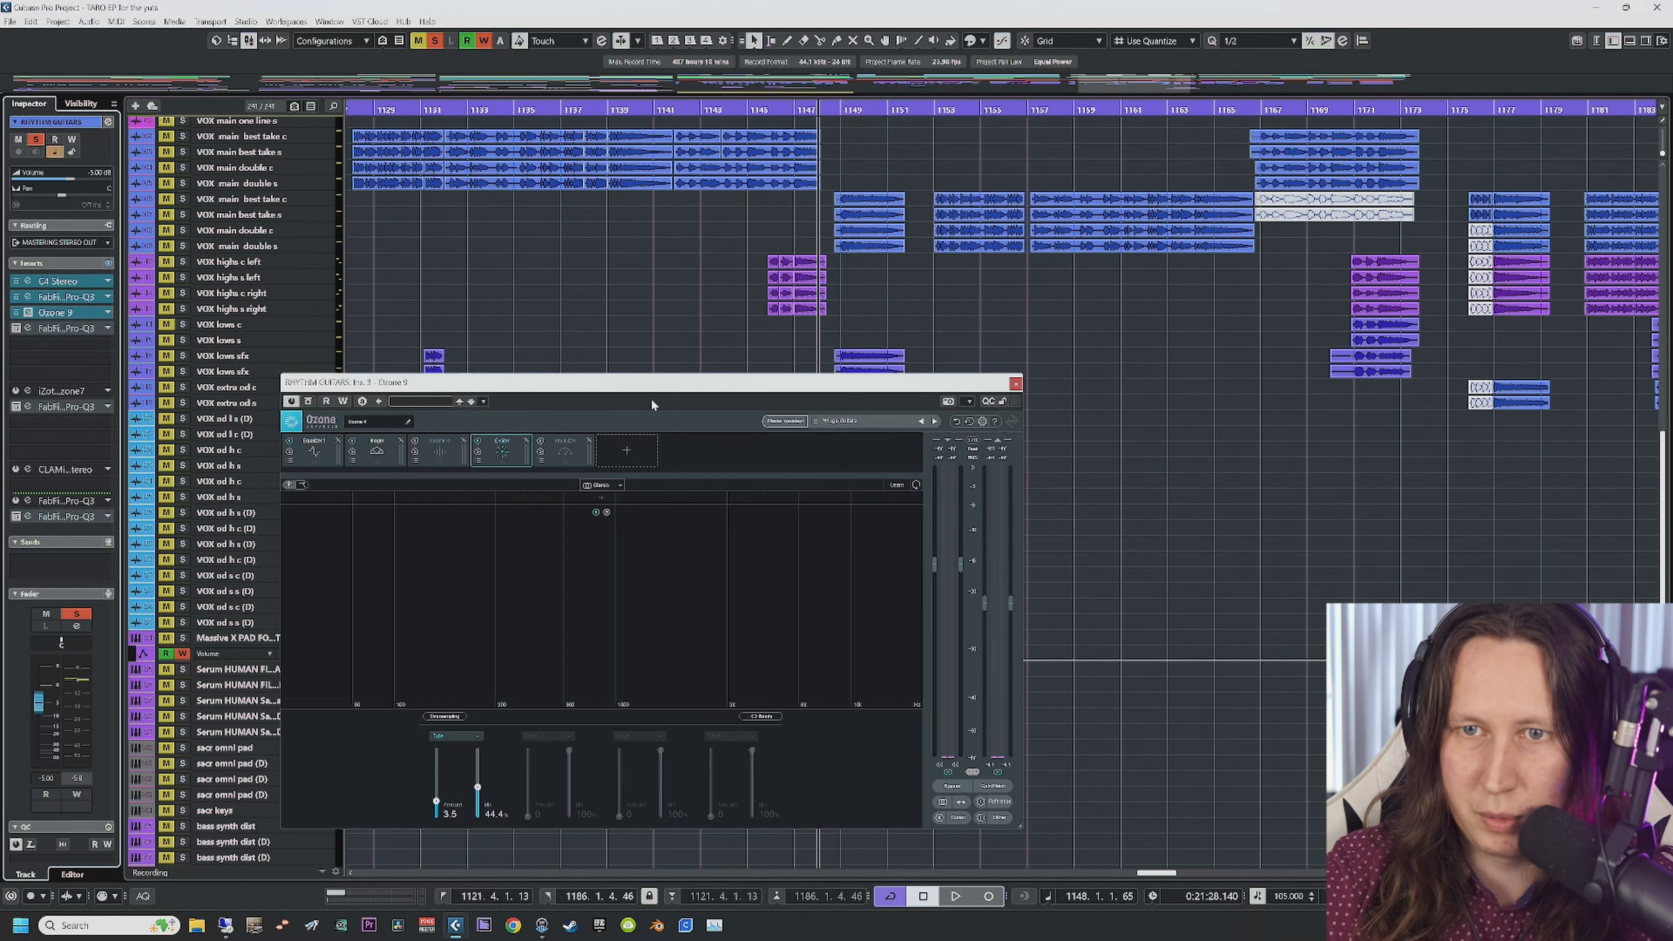
left_click_drag(624, 383, 651, 307)
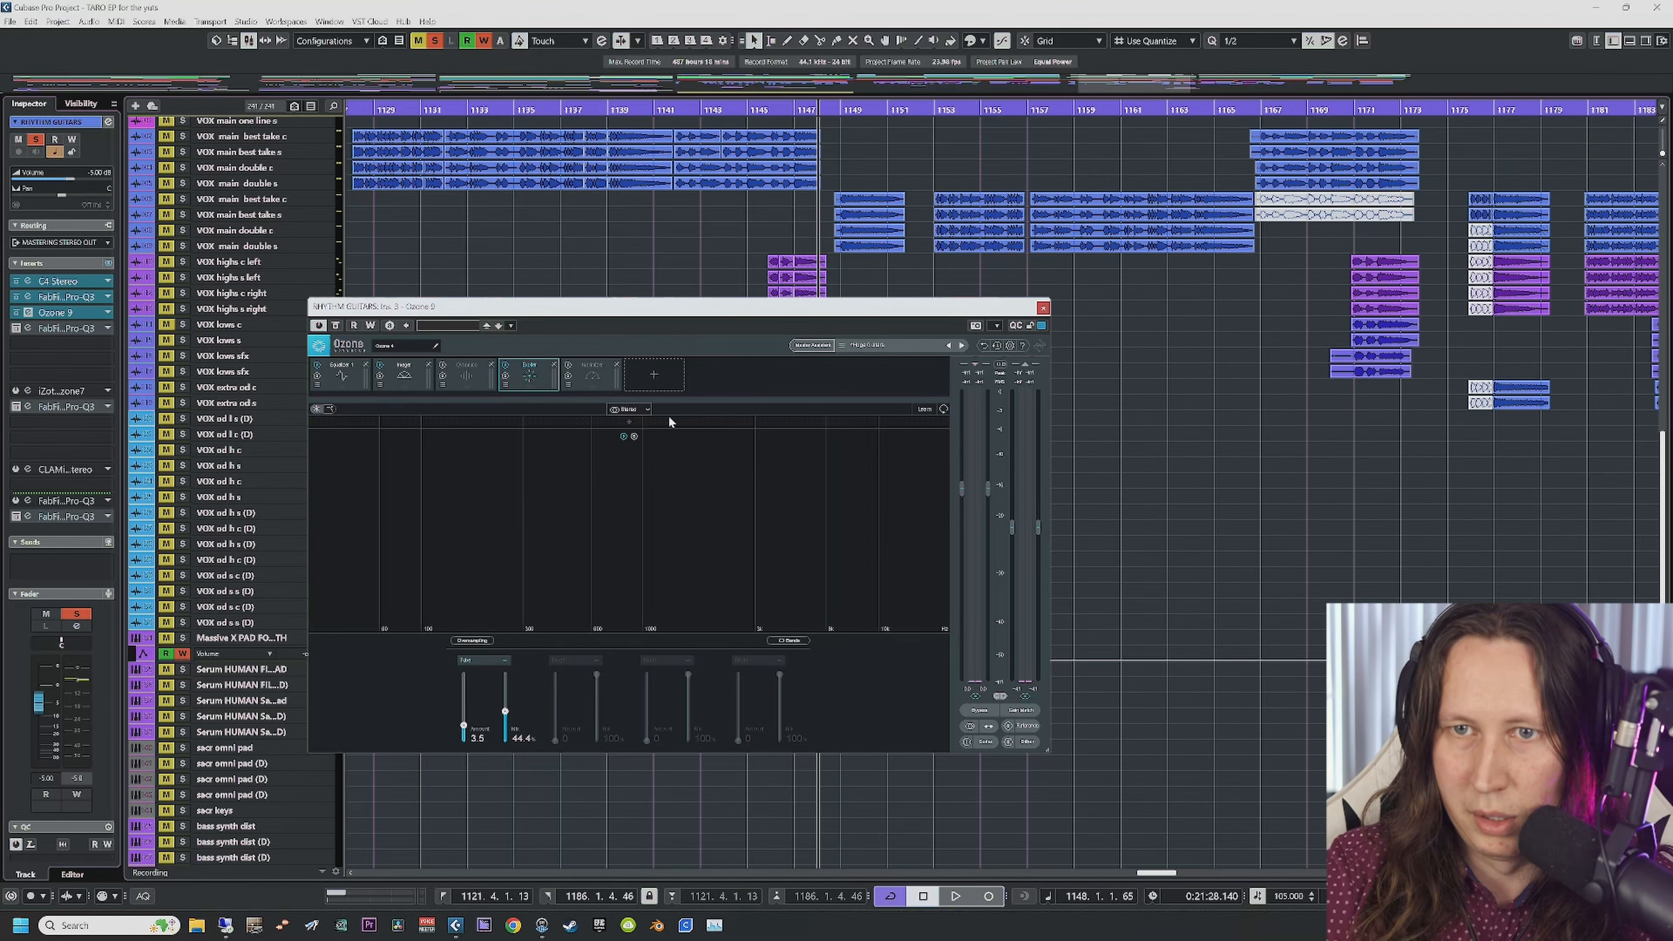
left_click(341, 380)
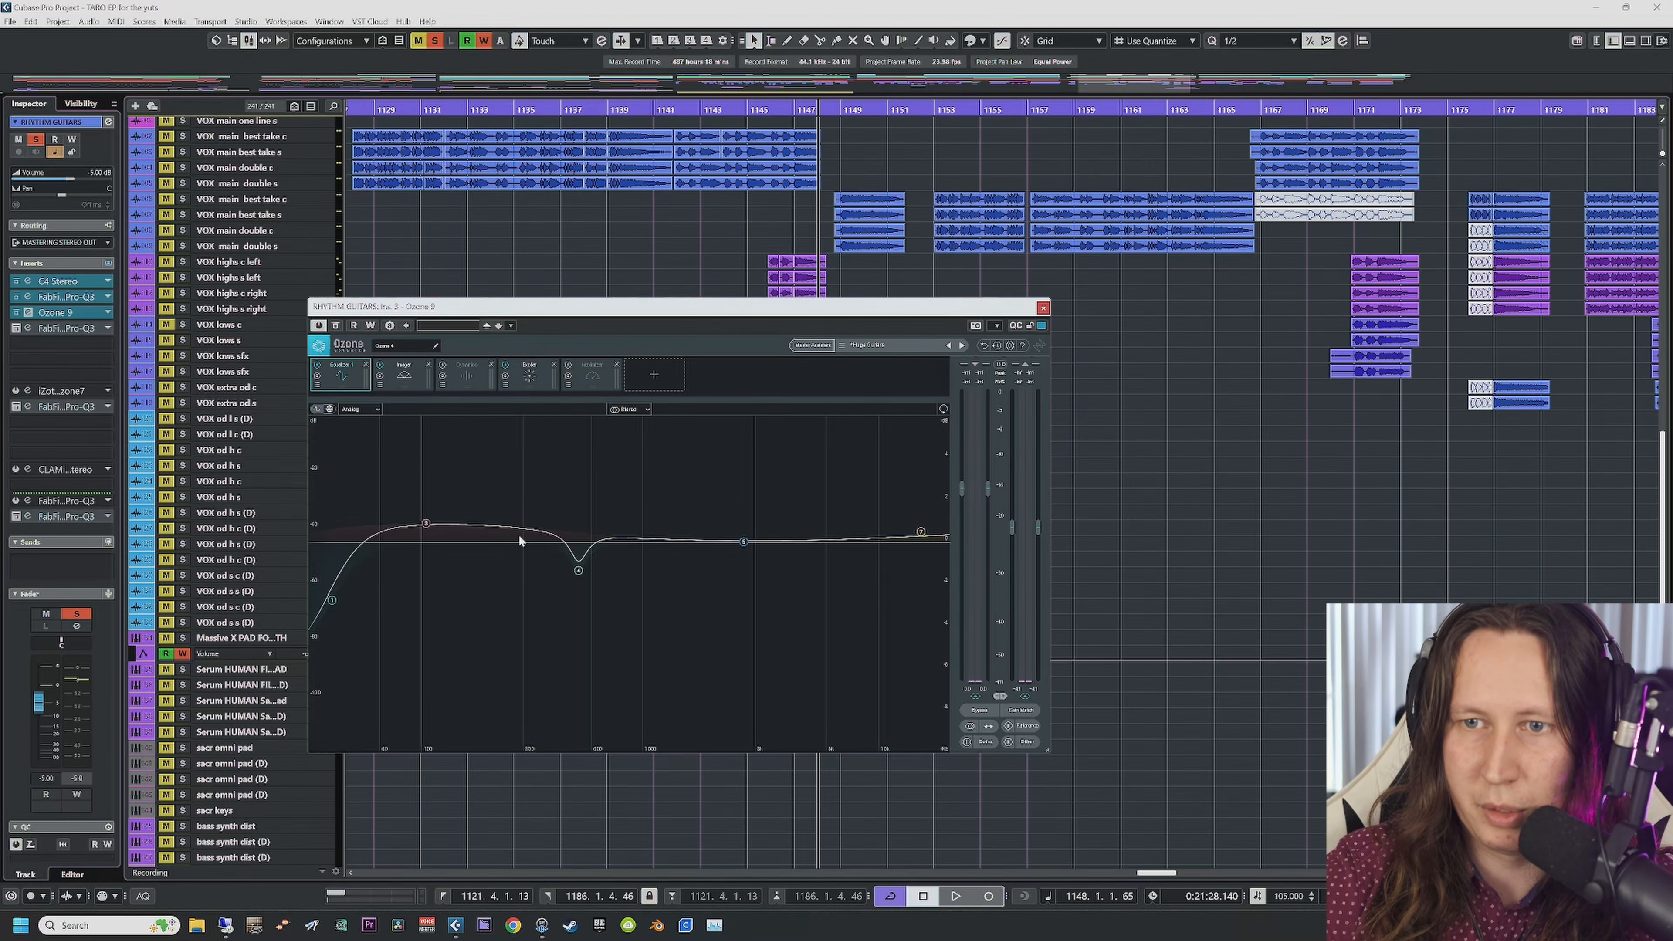
left_click(578, 572)
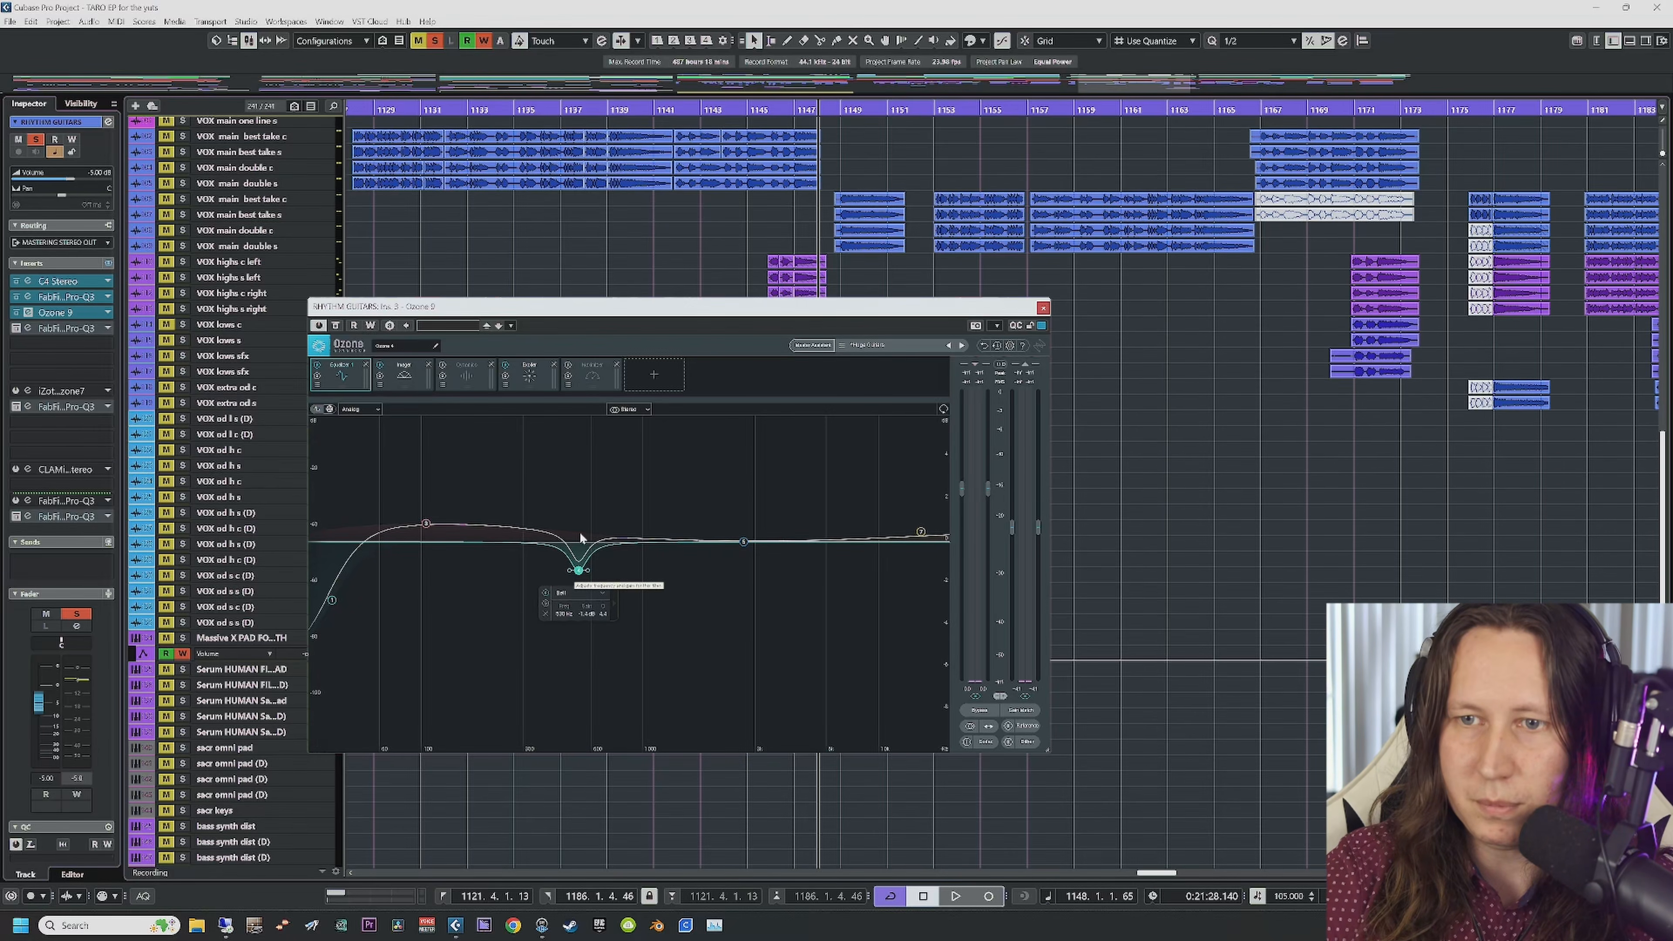
left_click(921, 535)
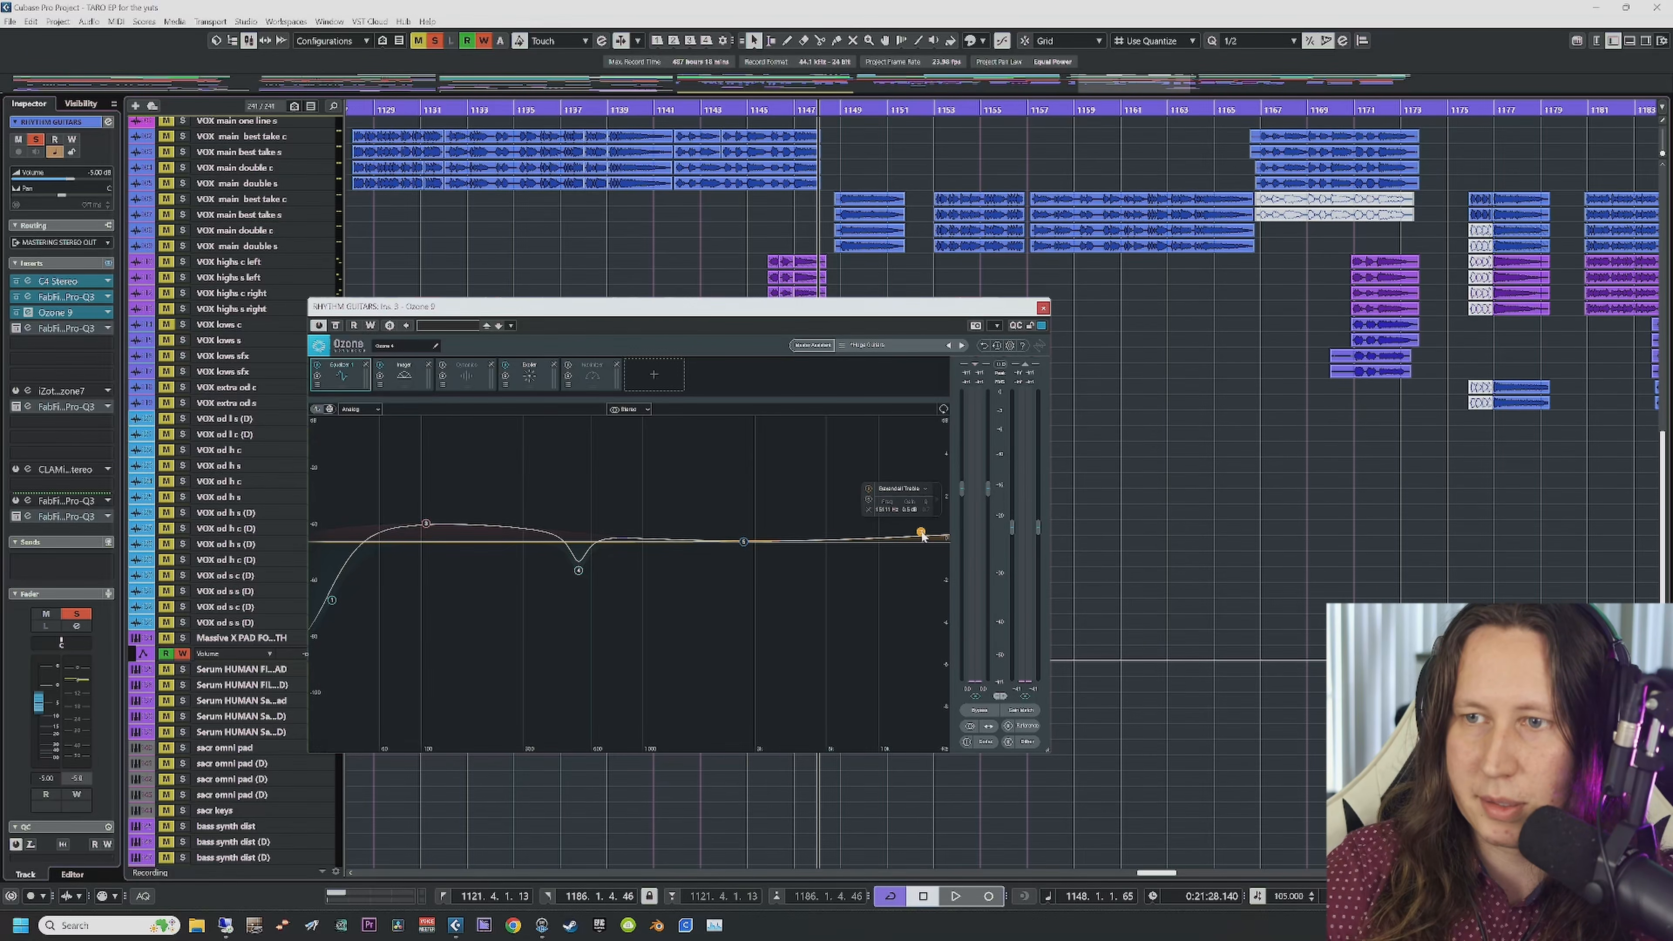
Step: Play and compare Ozone bypassed versus active, view the Imager's 30.4/58.2/87.3 widths, and close it
key("space")
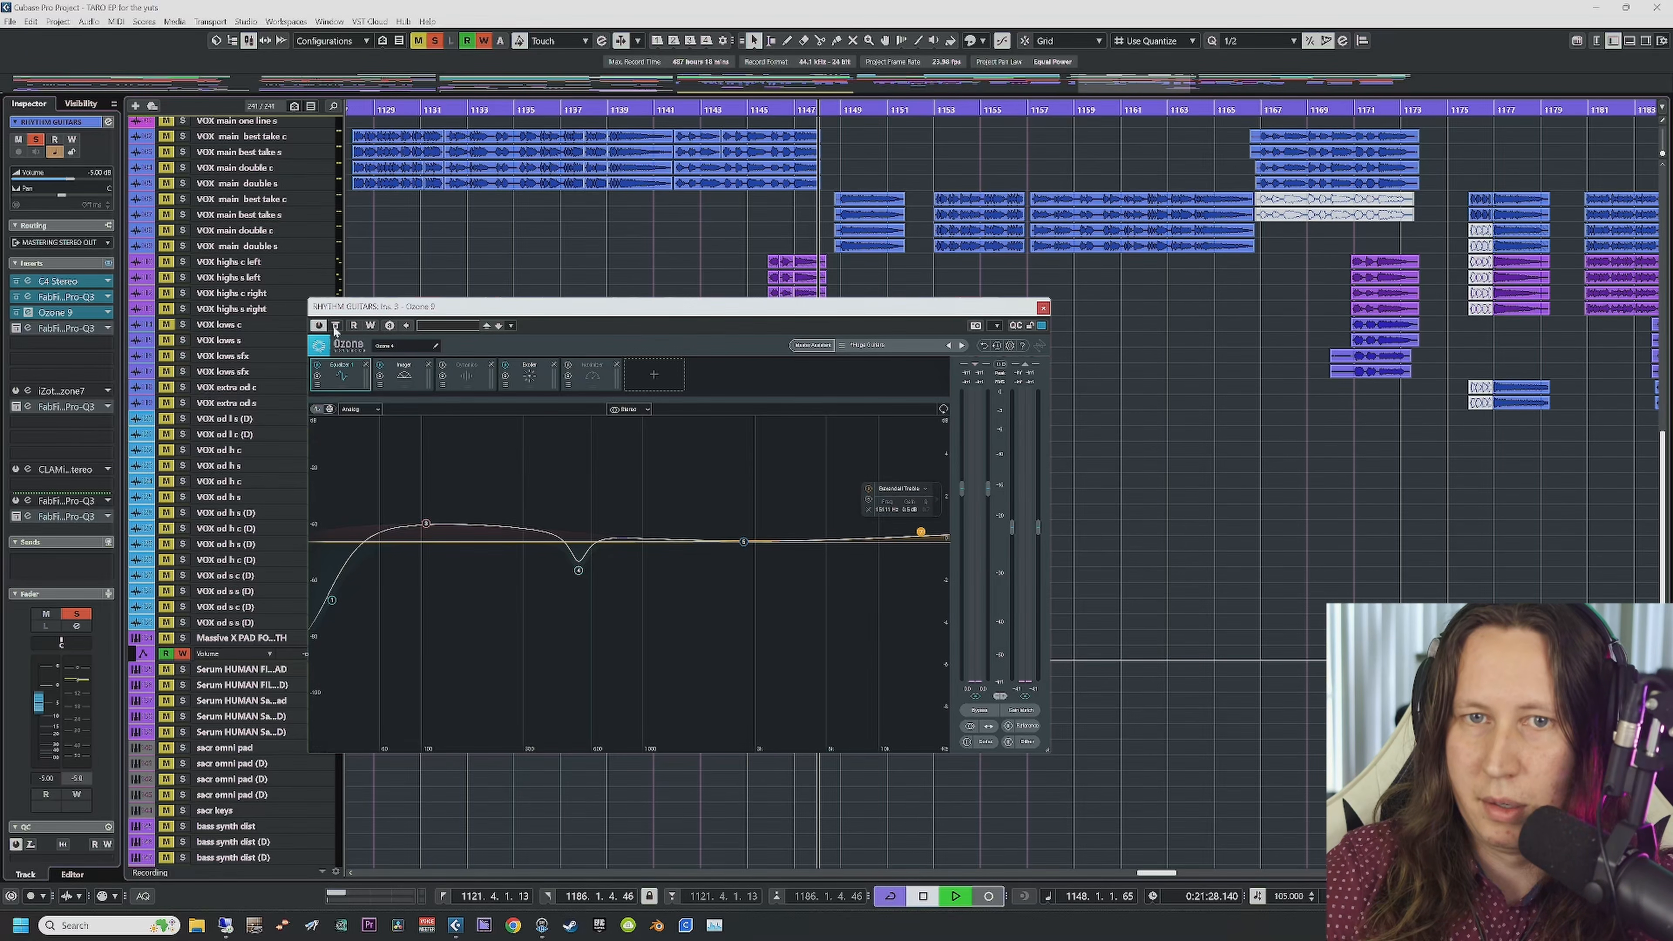
left_click_drag(565, 306, 568, 212)
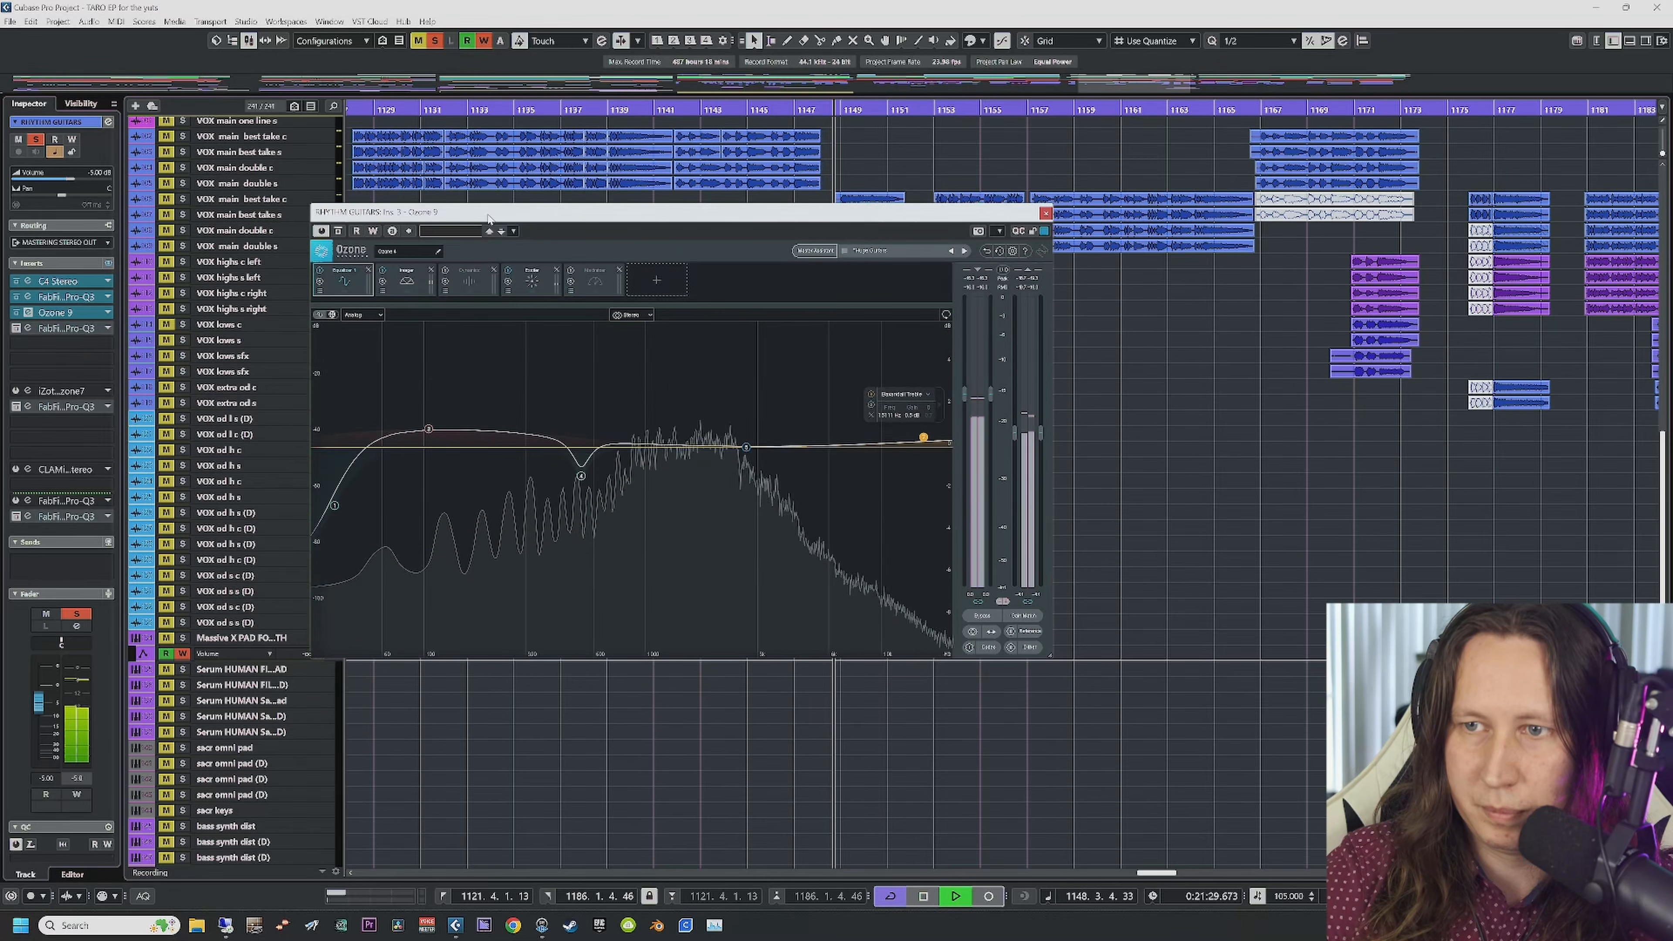
scroll(568, 206, "up", 10)
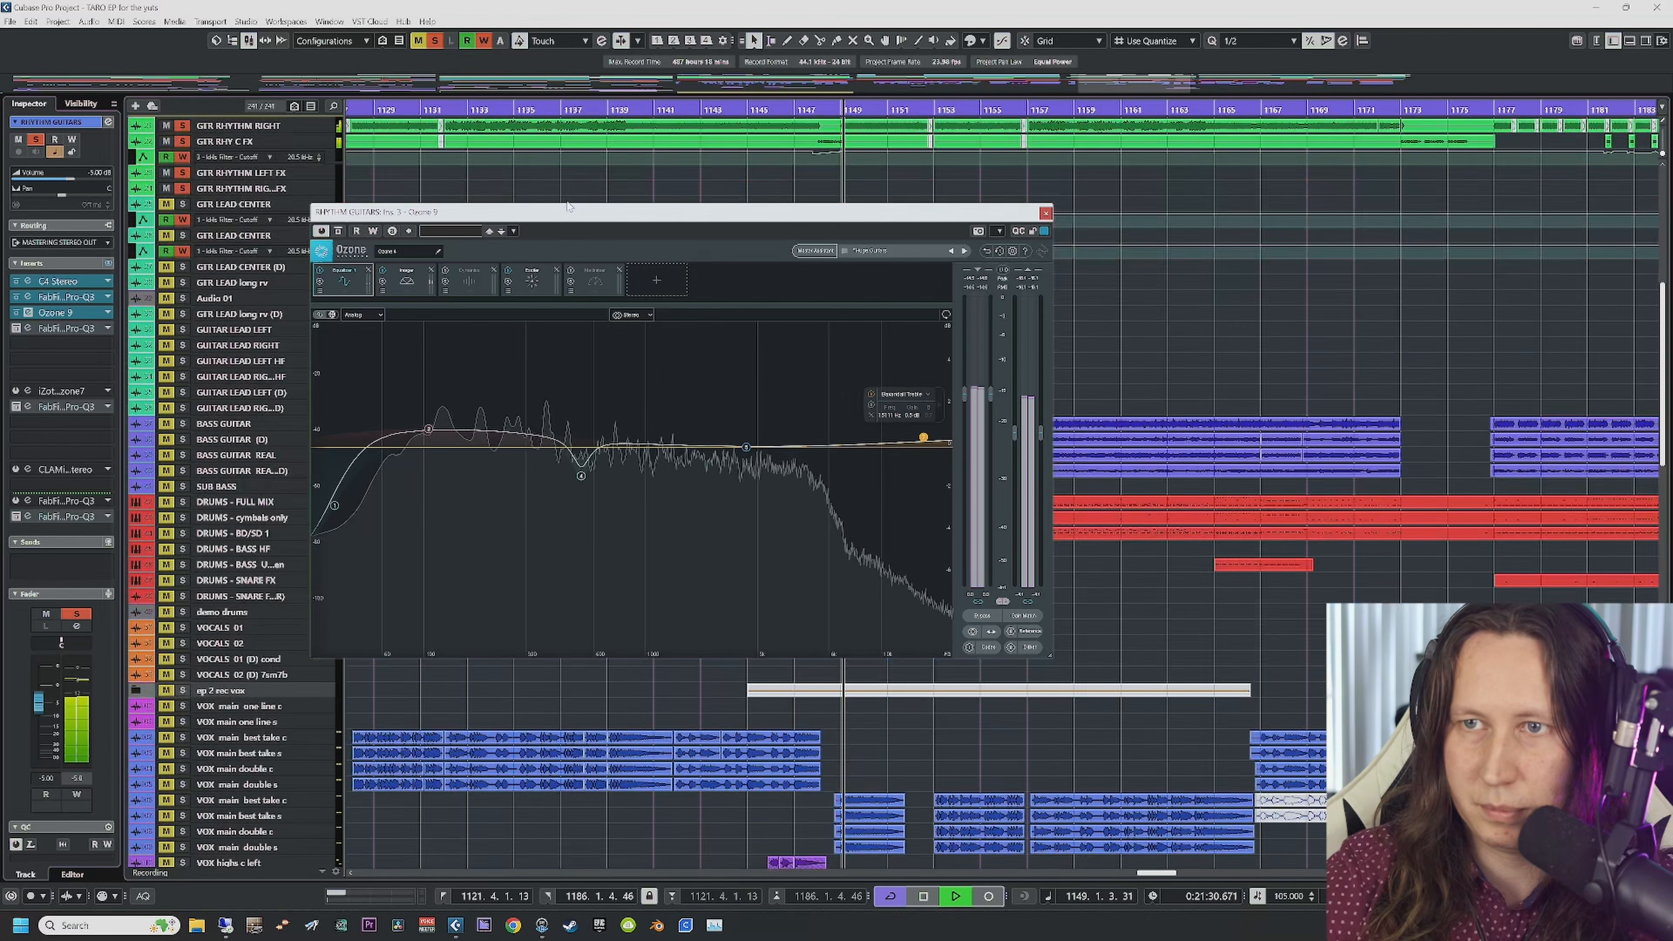
left_click(339, 230)
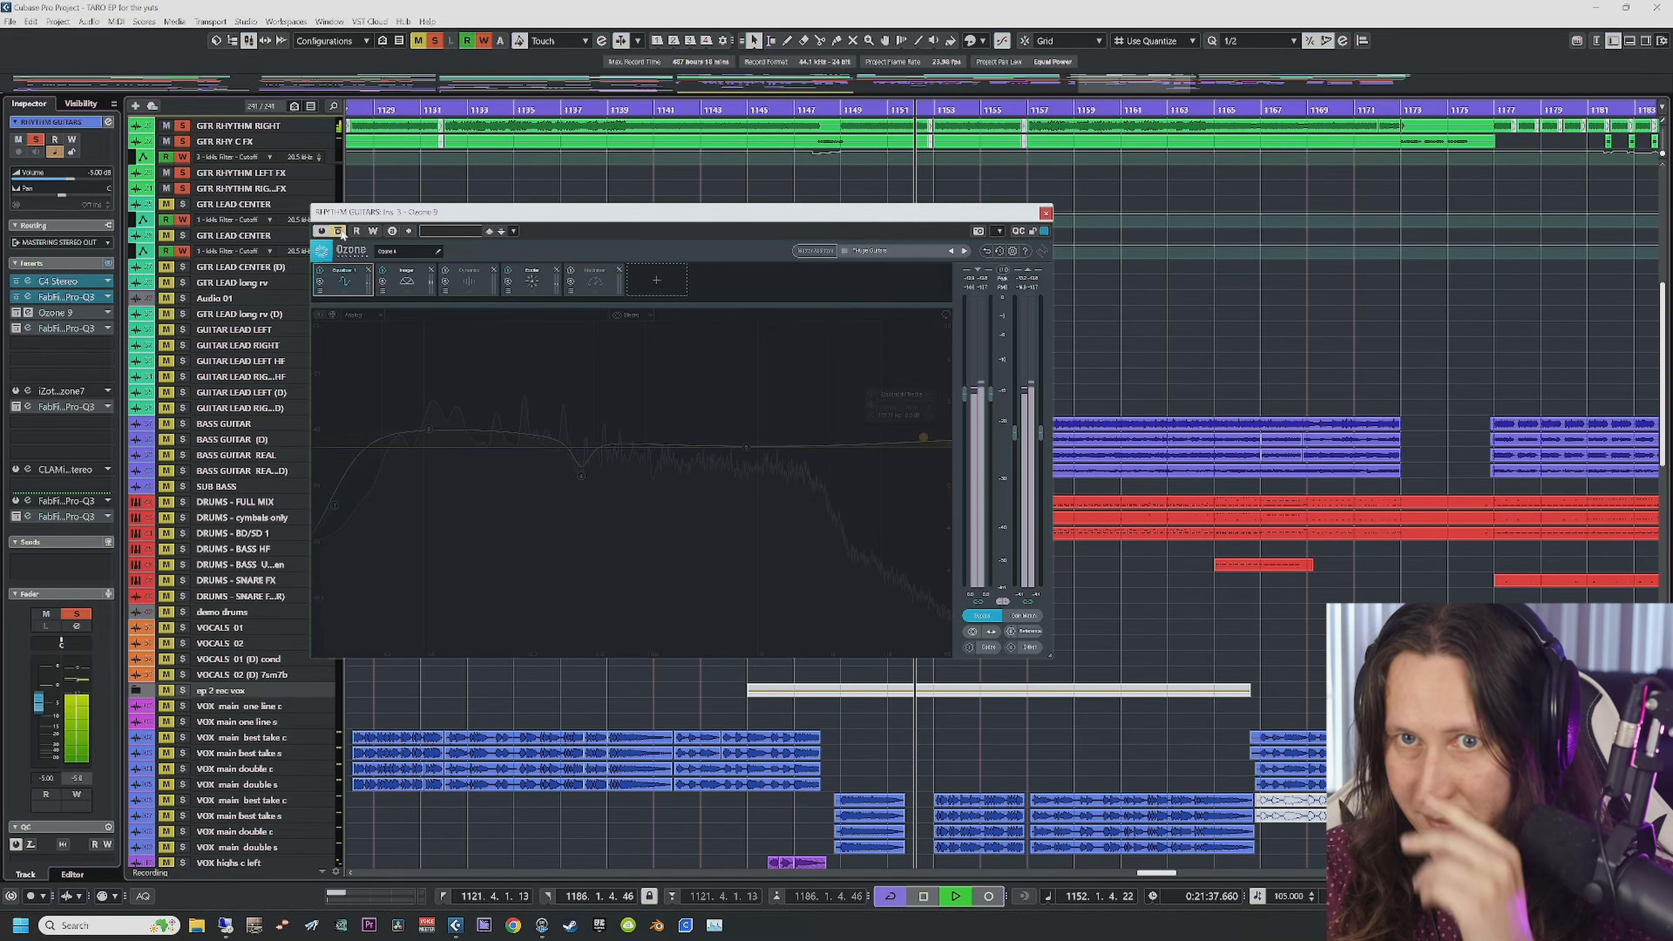
left_click(340, 232)
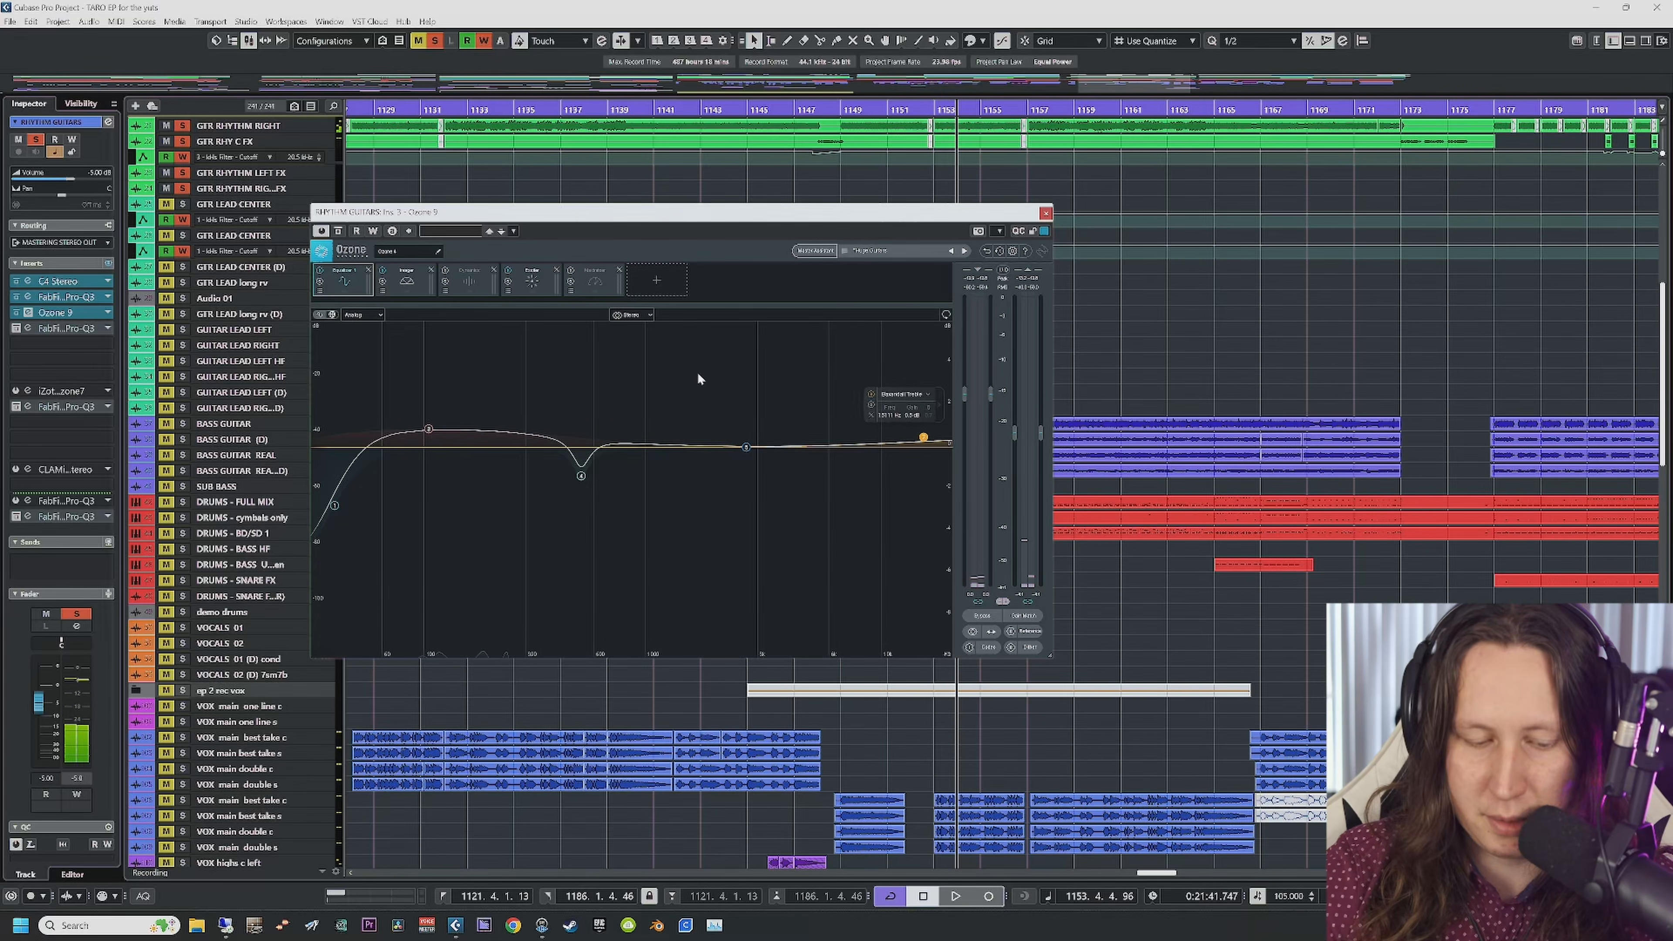
left_click(409, 282)
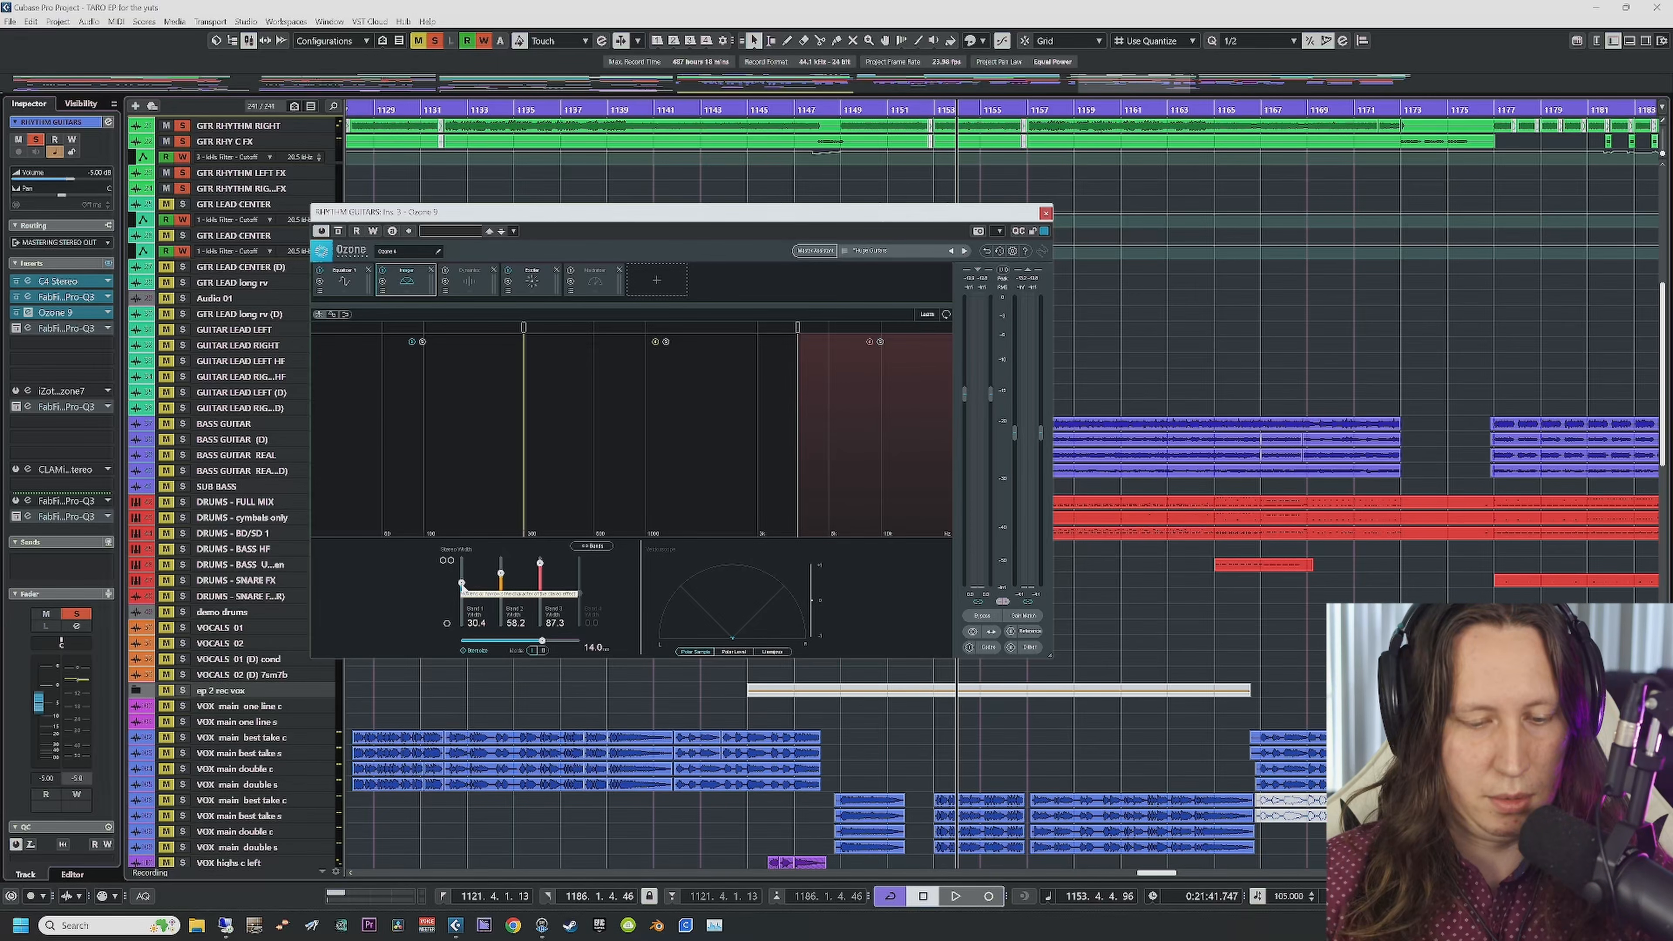
left_click(1046, 214)
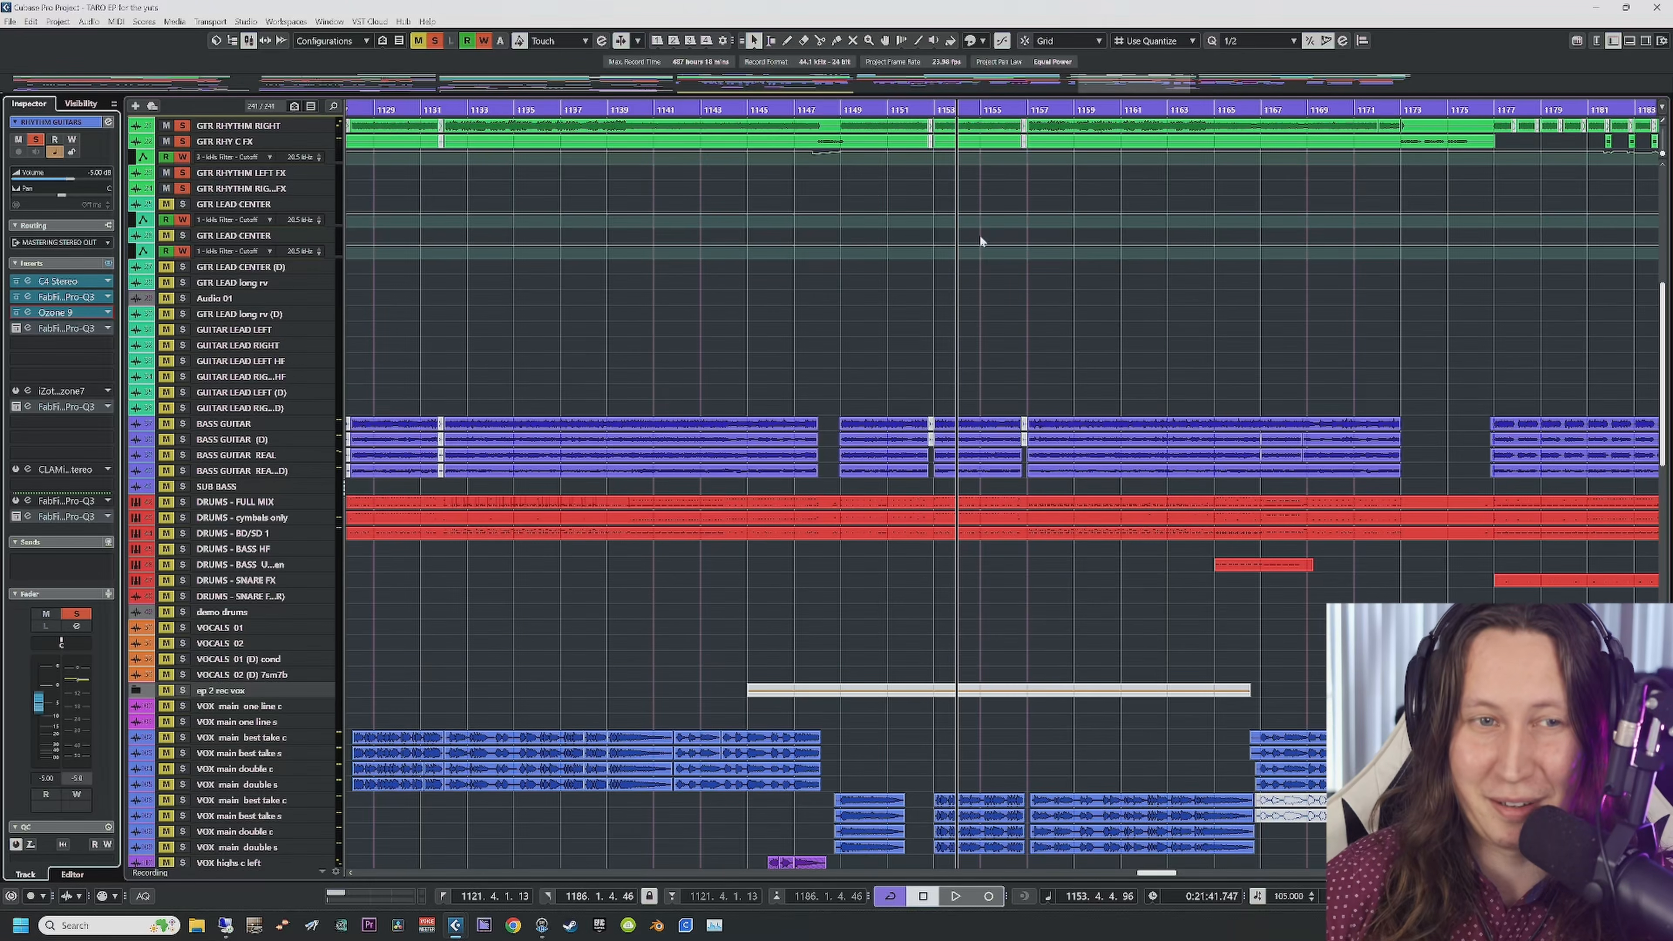
Step: Re-enable insert 4's Pro-Q 3 and, playing from bar 1136, solo its 124 Hz dip and 10704 Hz high-cut bands
left_click(27, 328)
left_click(15, 328)
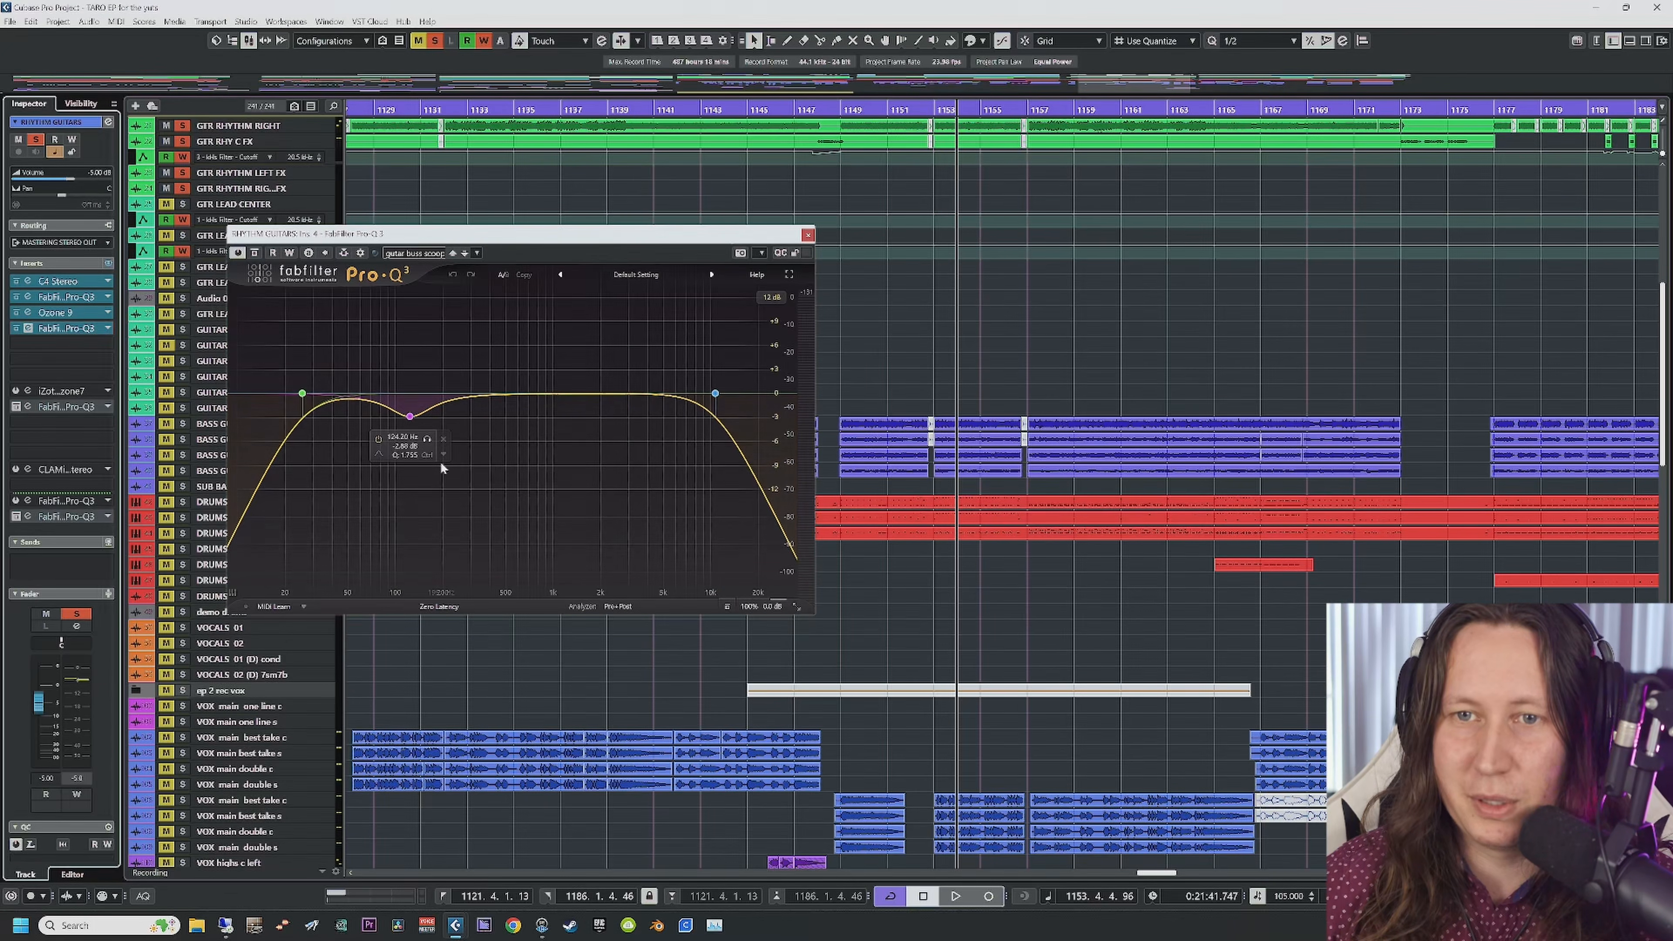
left_click(544, 110)
key("space")
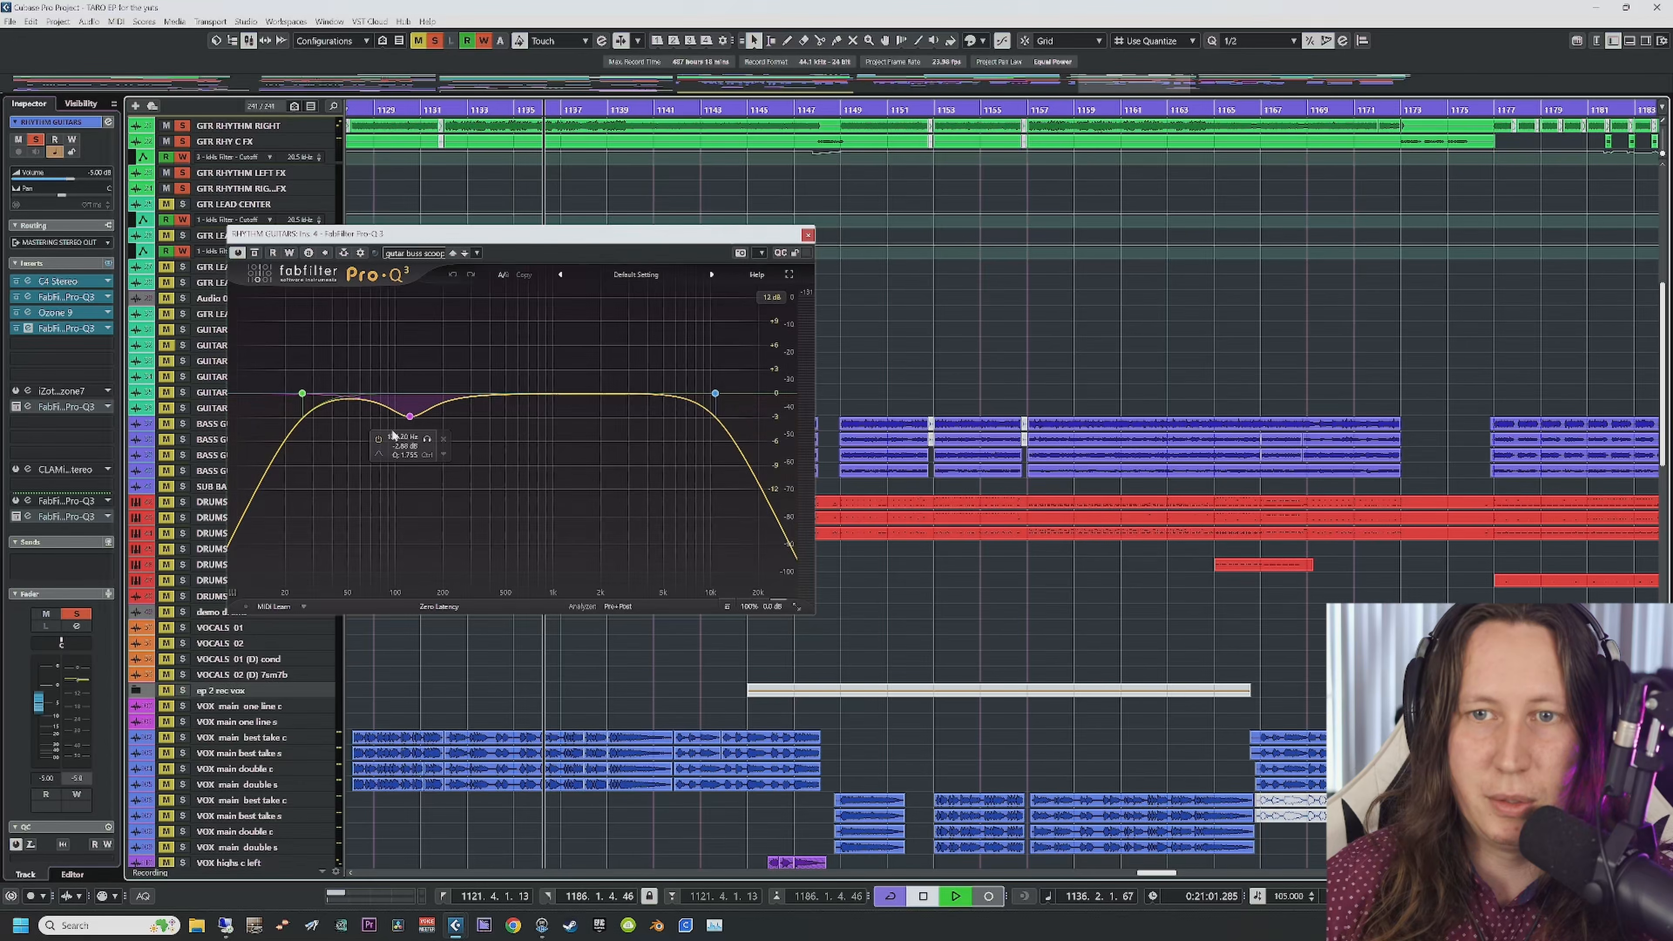
left_click(320, 360)
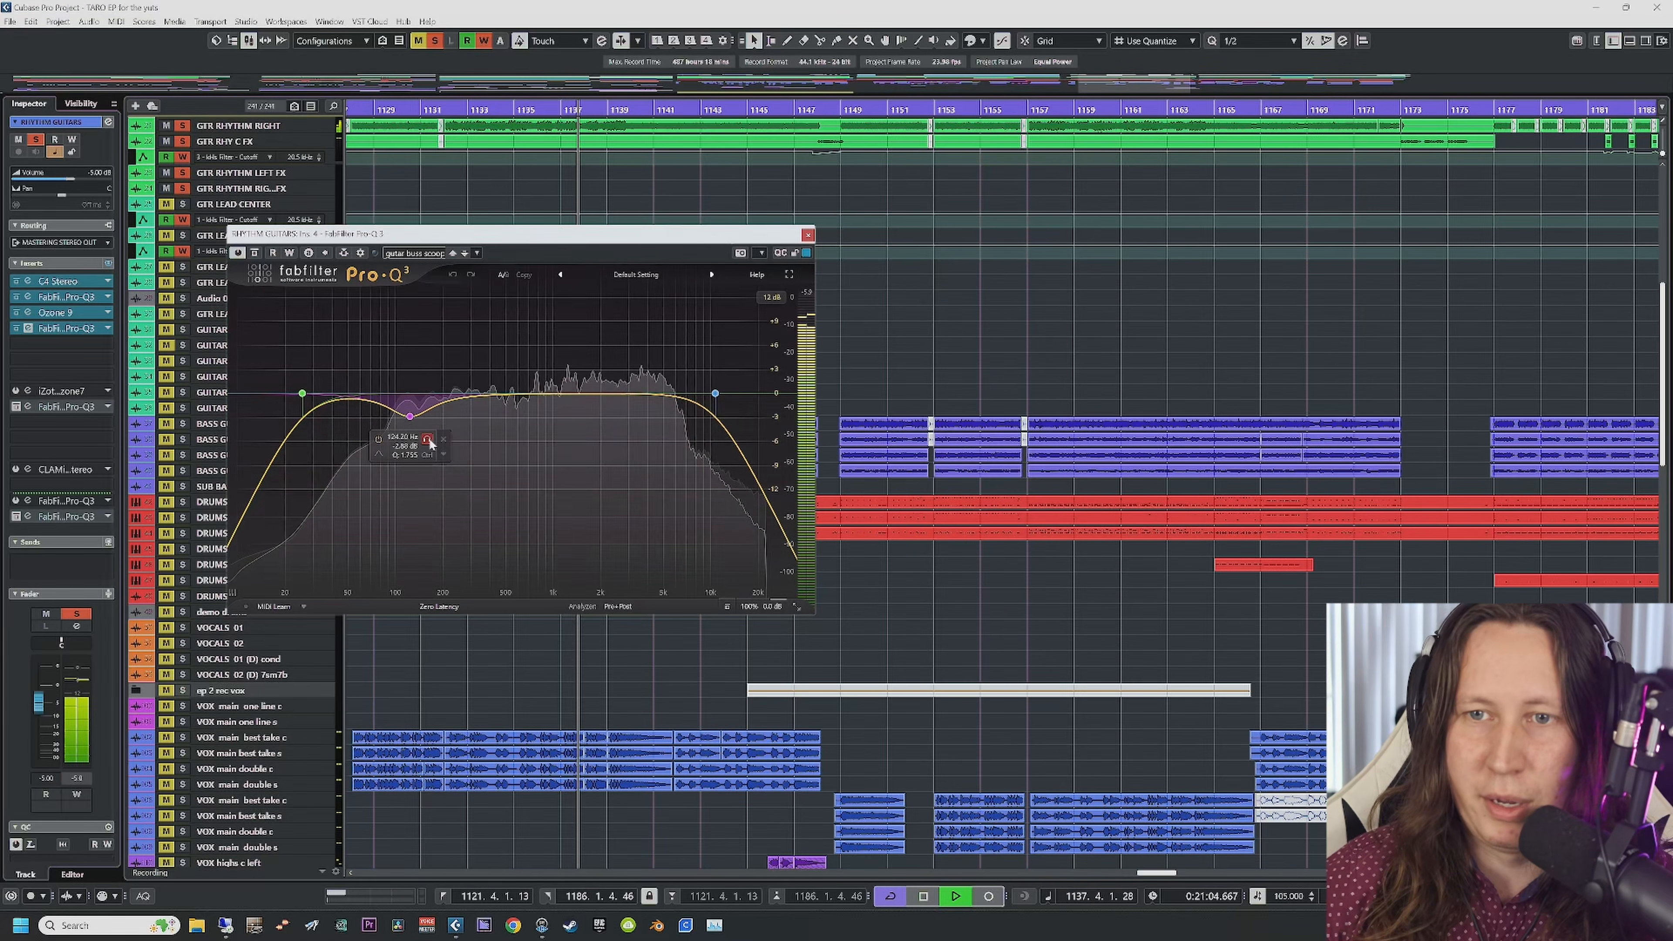
left_click(427, 439)
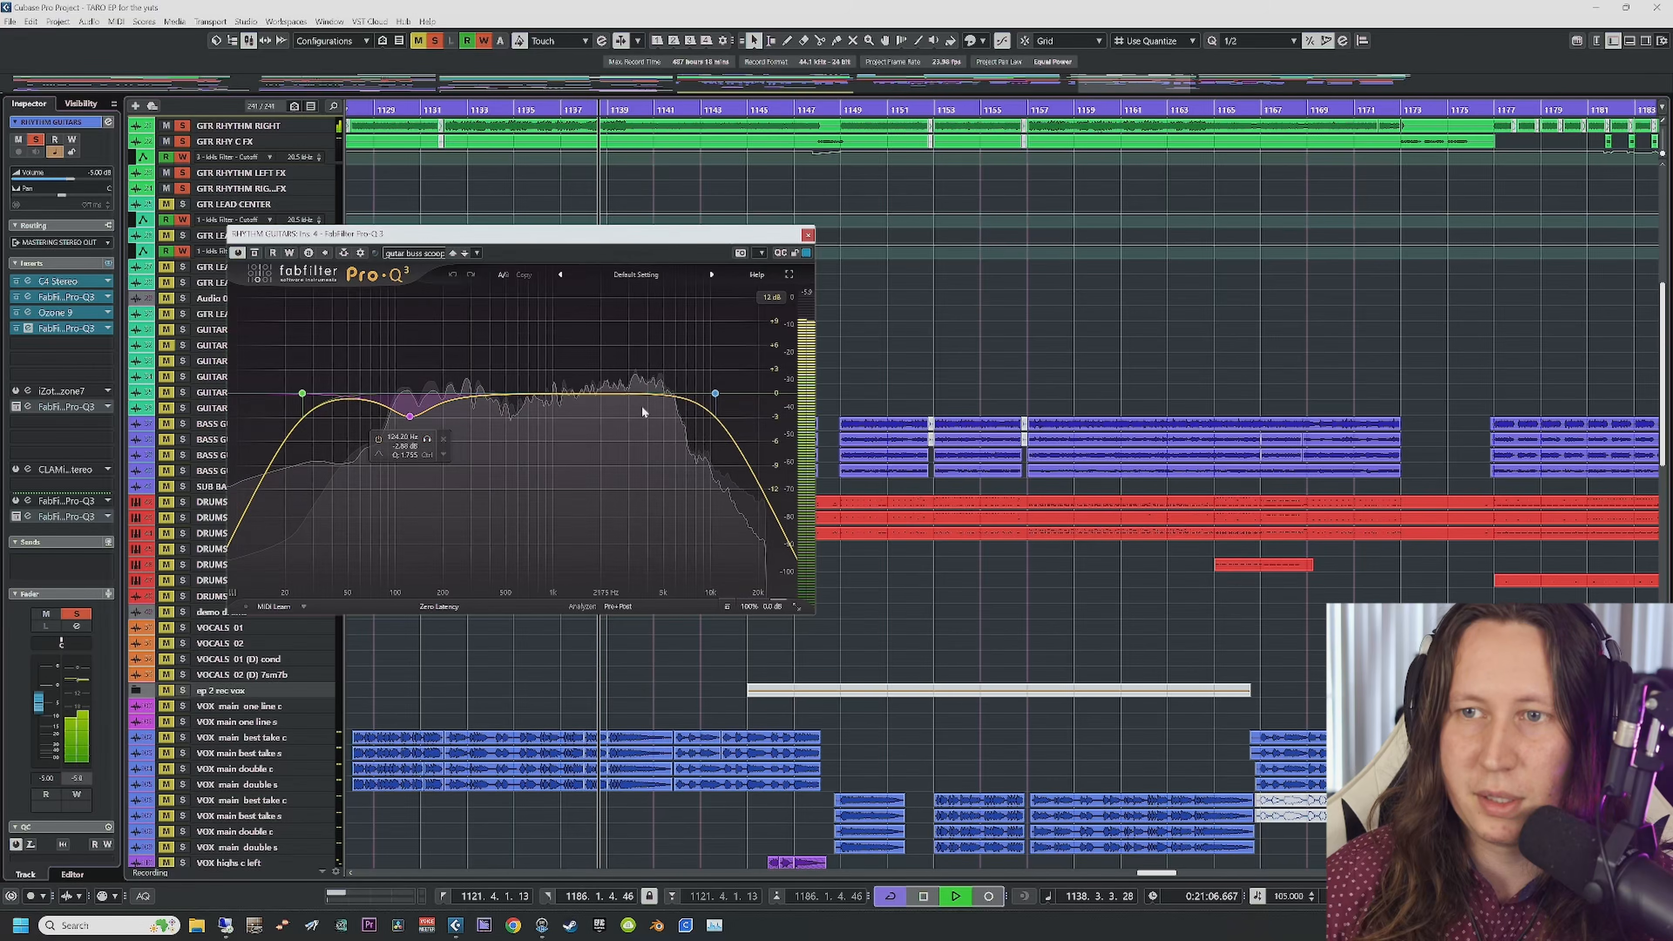
left_click(732, 359)
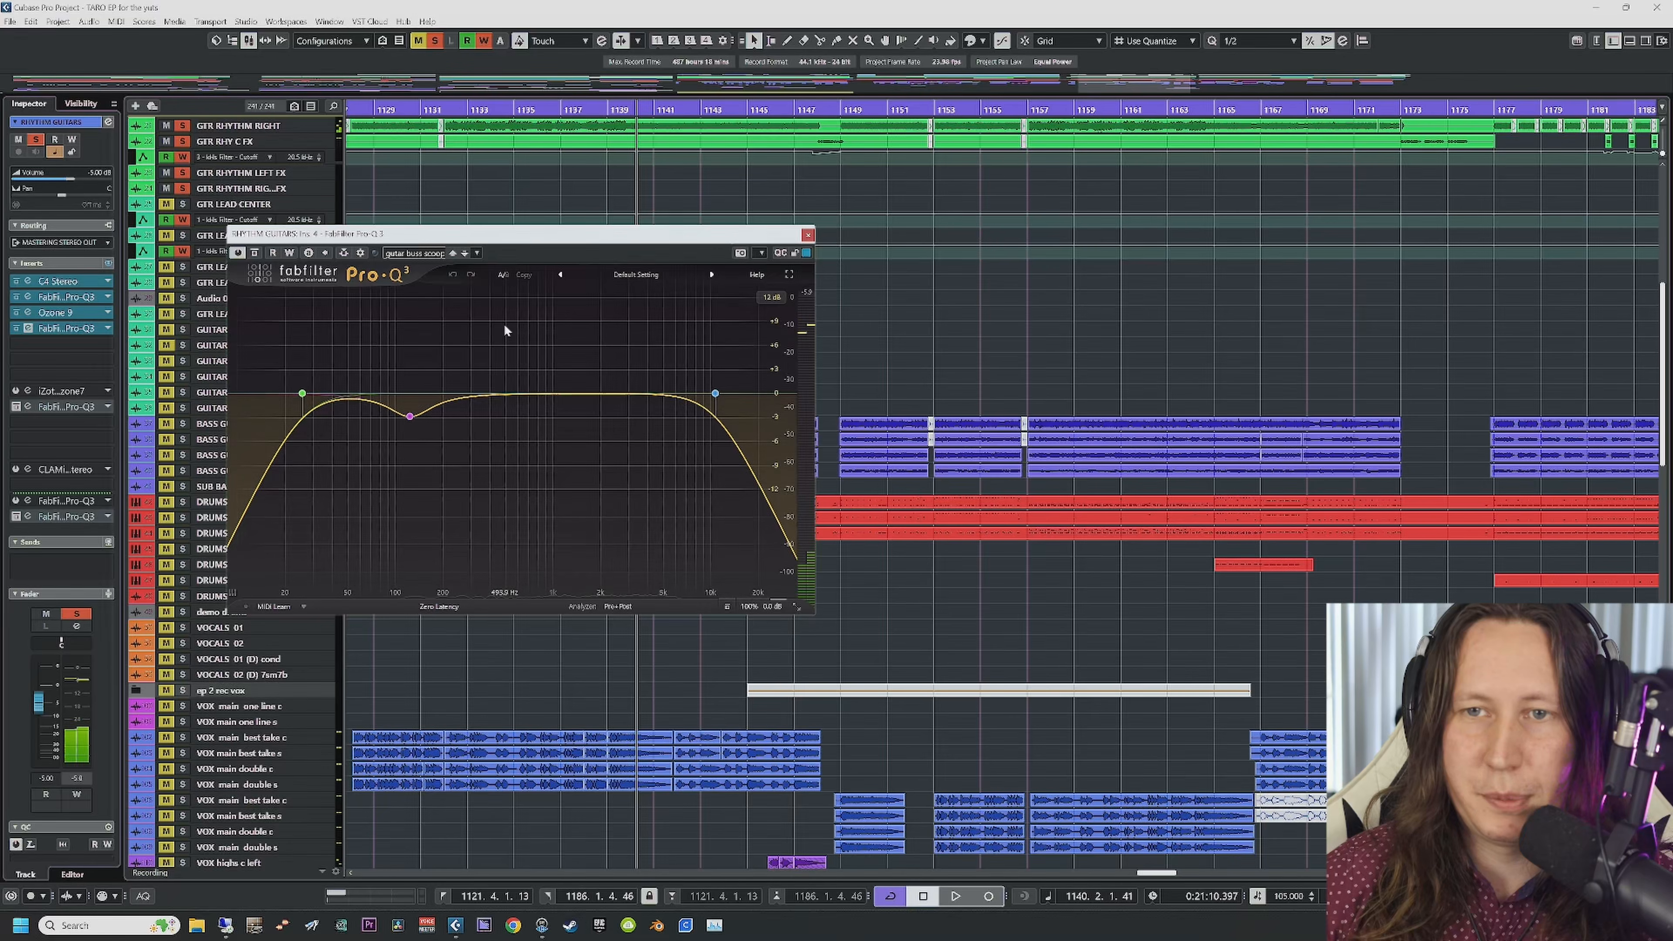
Step: Open insert 9's Pro-Q 3 and place it side by side with insert 4's EQ for comparison
left_click(28, 408)
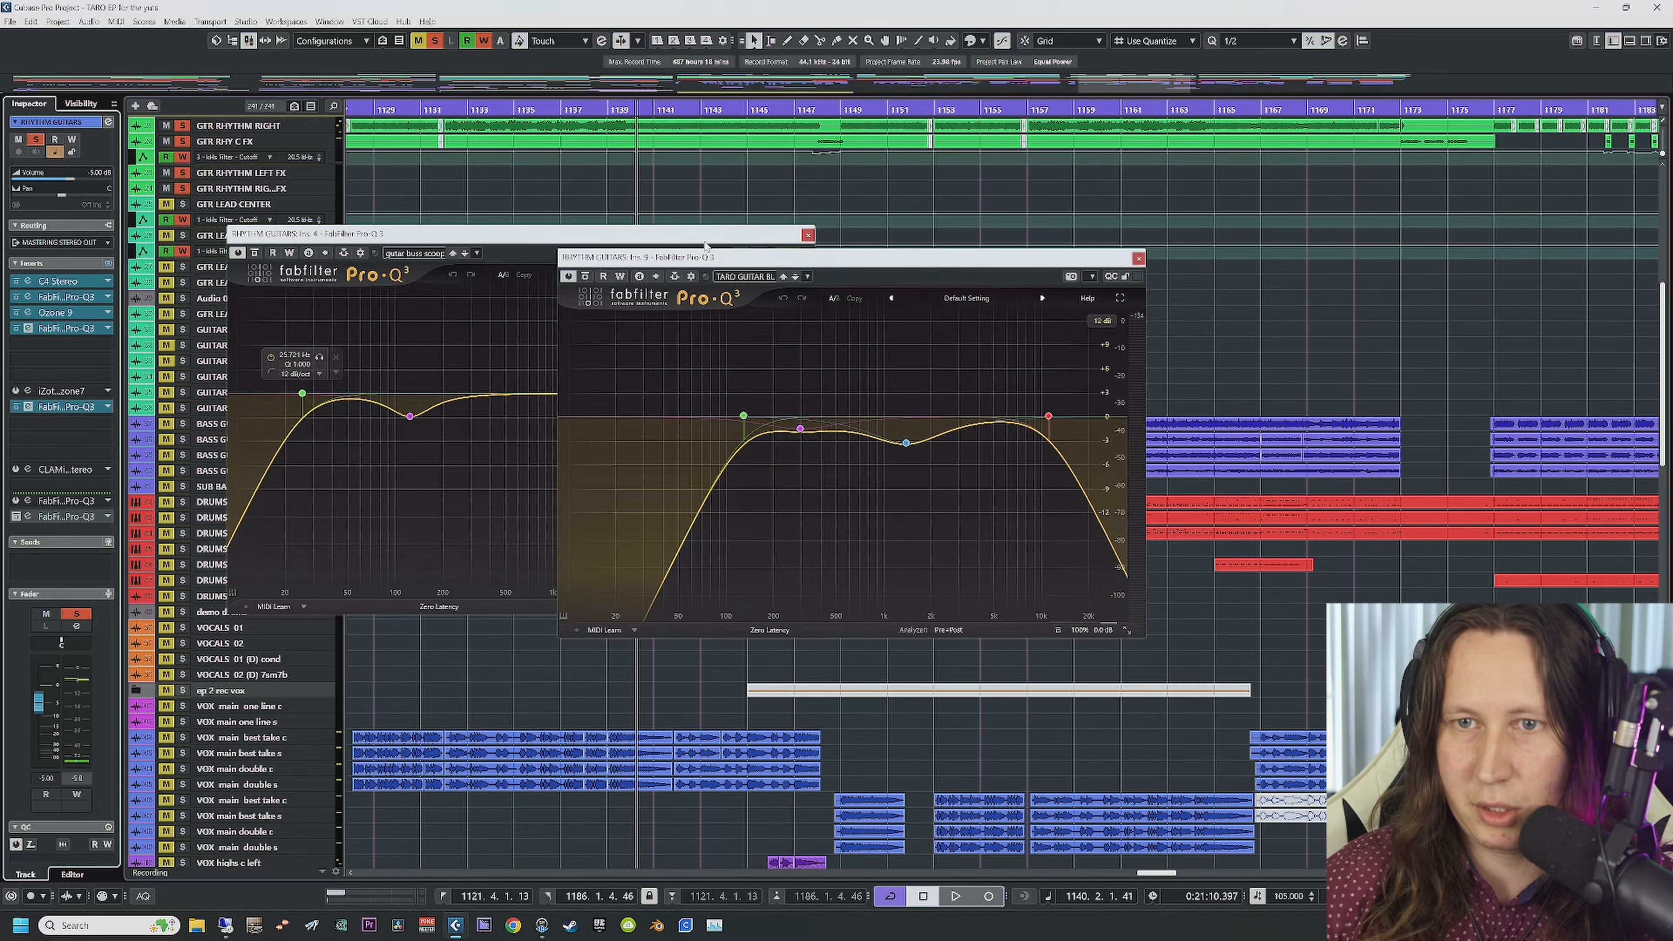
left_click(806, 234)
left_click_drag(802, 267, 600, 257)
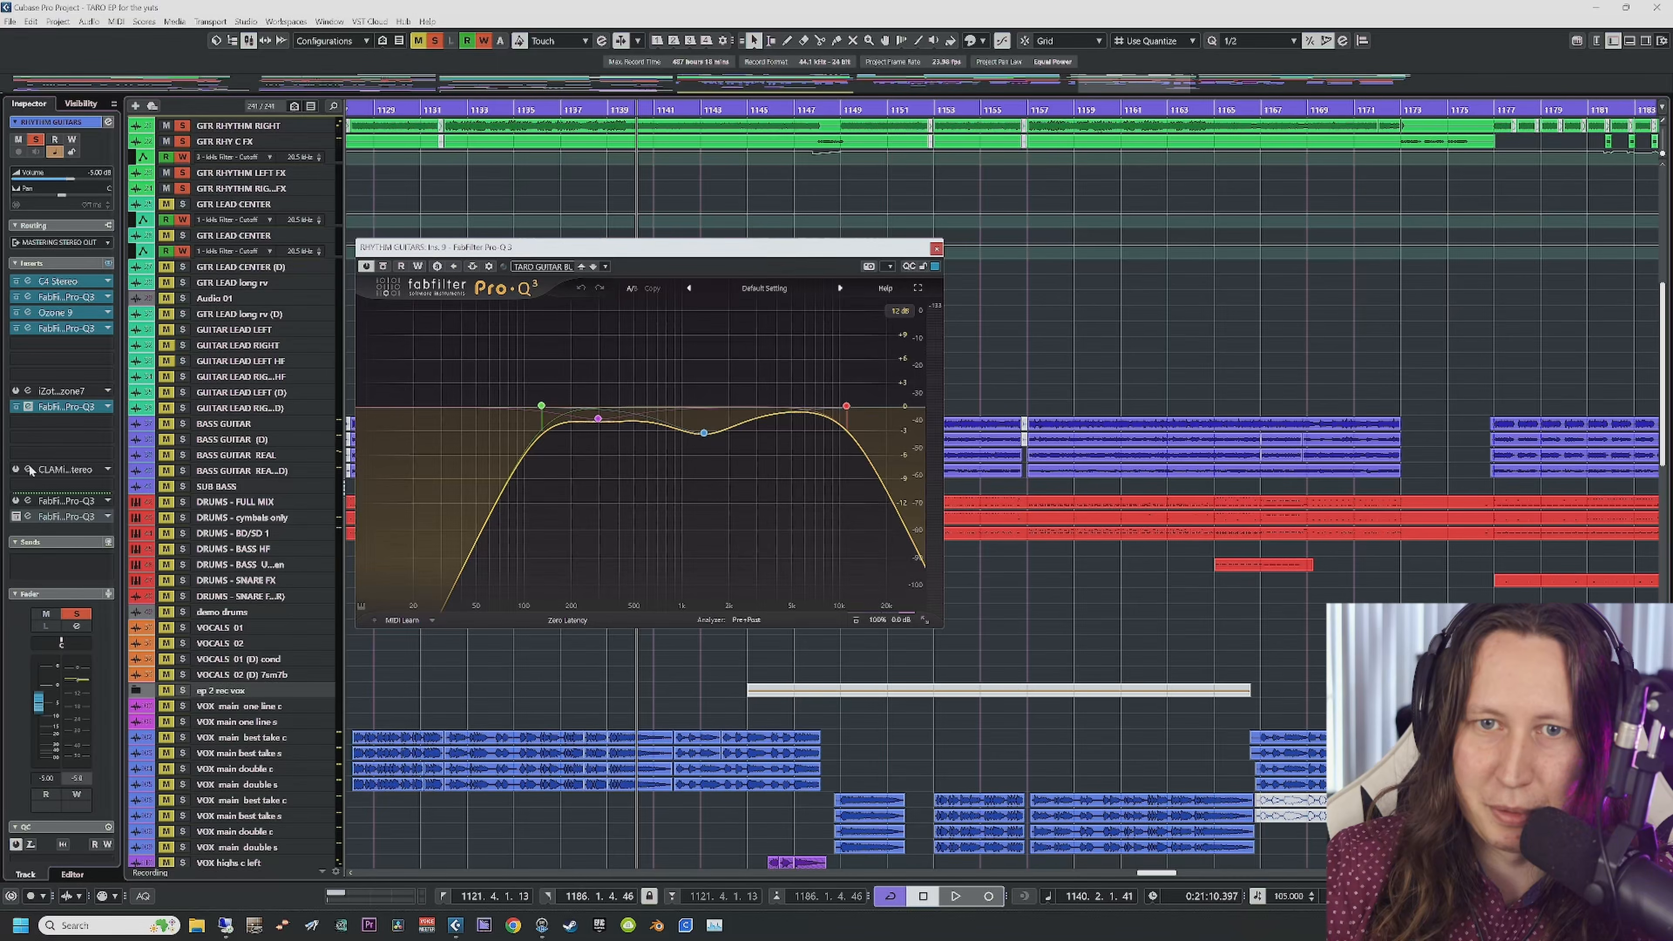
left_click(28, 328)
left_click_drag(479, 236, 322, 244)
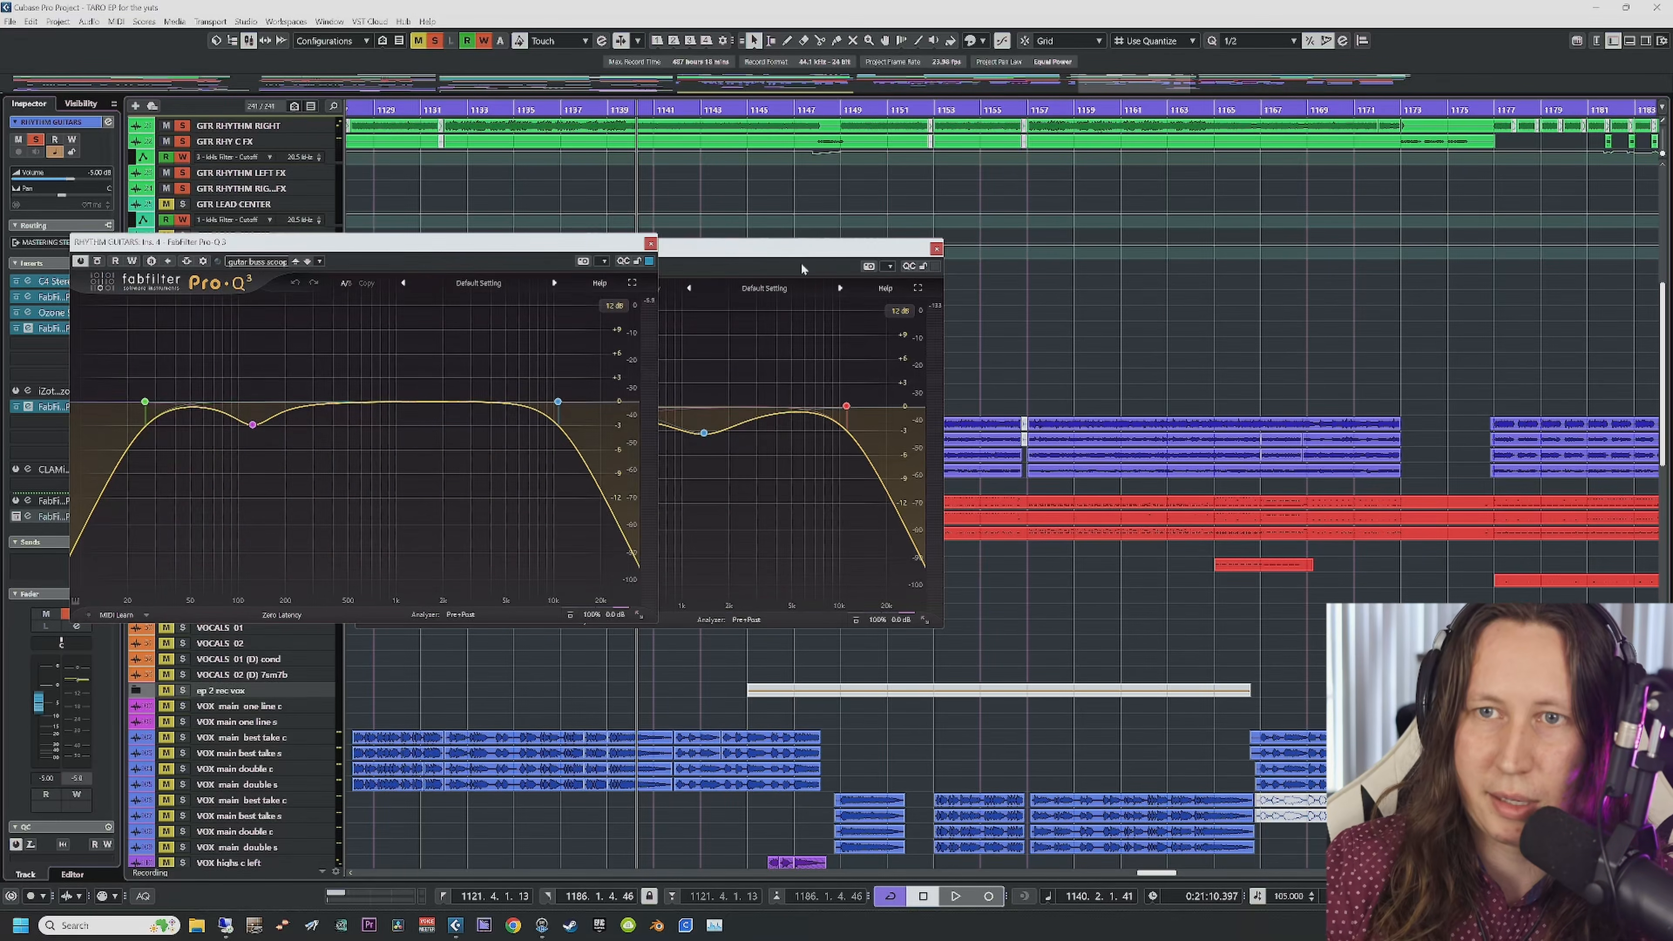
left_click_drag(775, 256, 1206, 230)
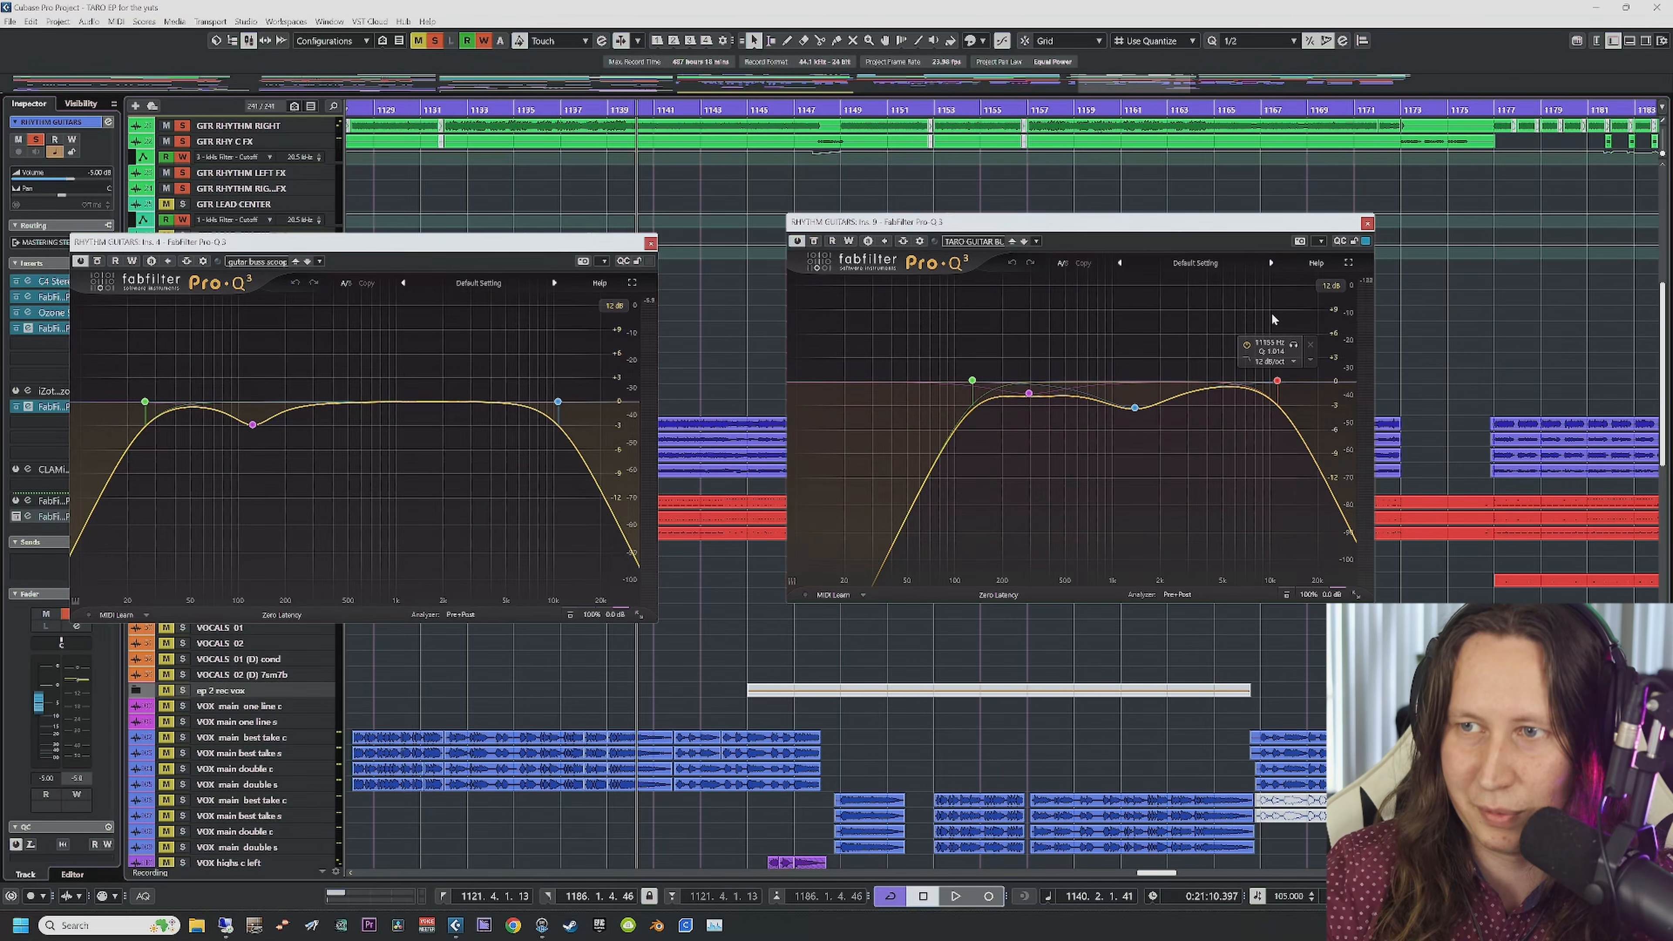
Step: Close insert 4's EQ, start playback and take insert 9's Pro-Q 3 out of bypass
left_click(650, 243)
key("space")
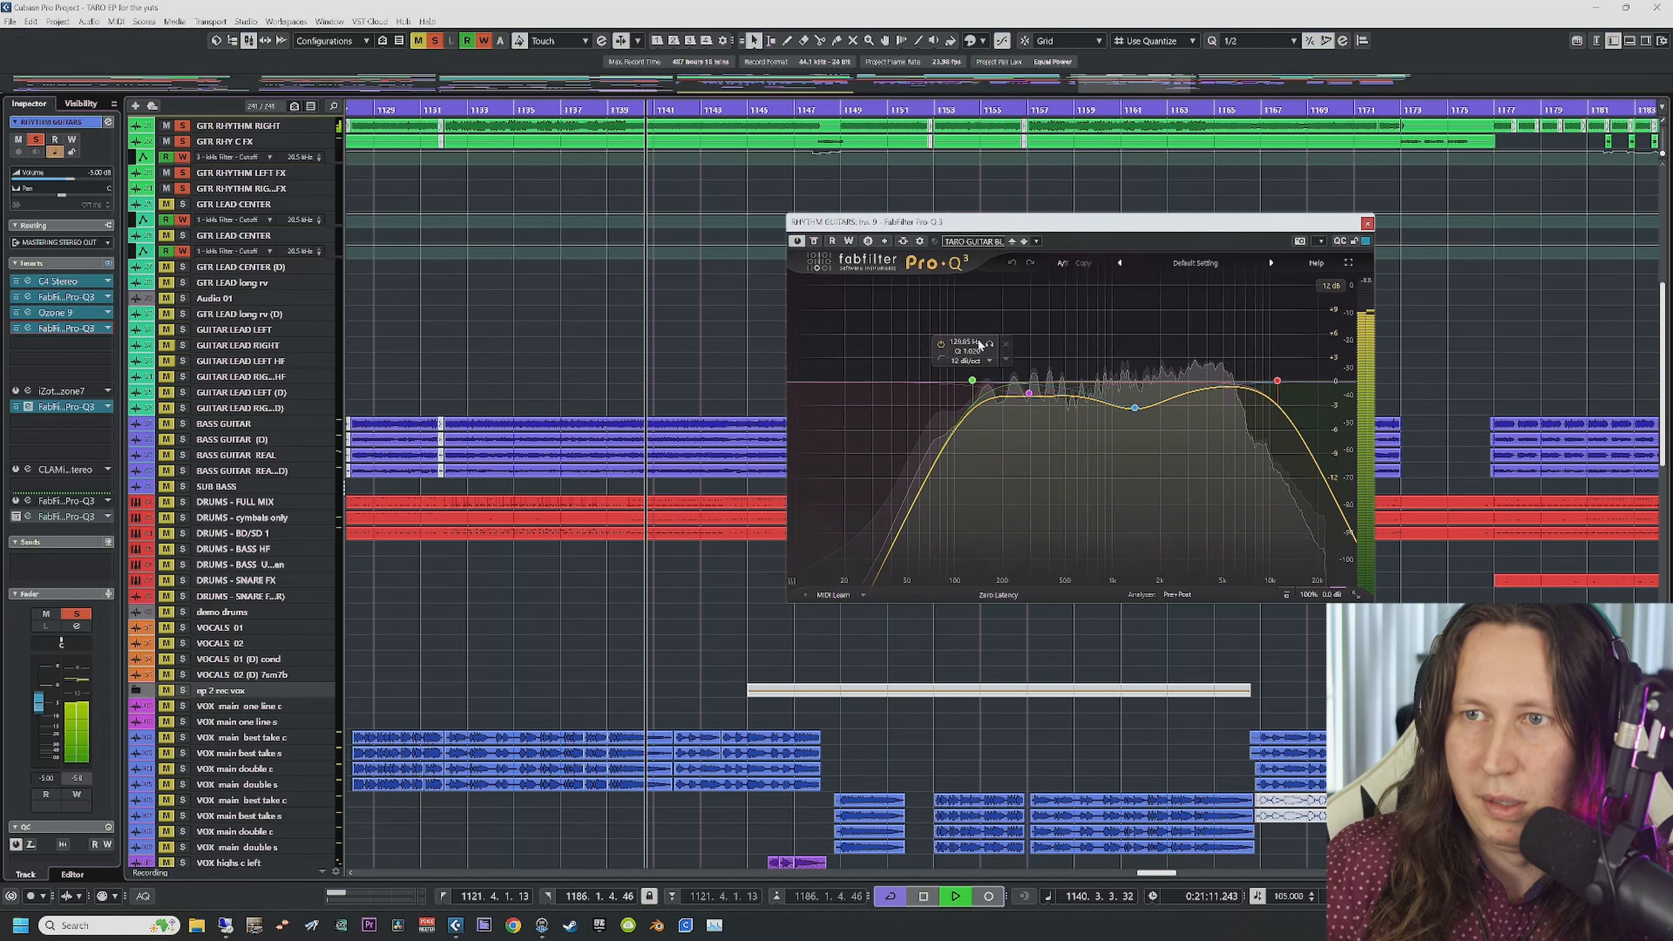
left_click(815, 241)
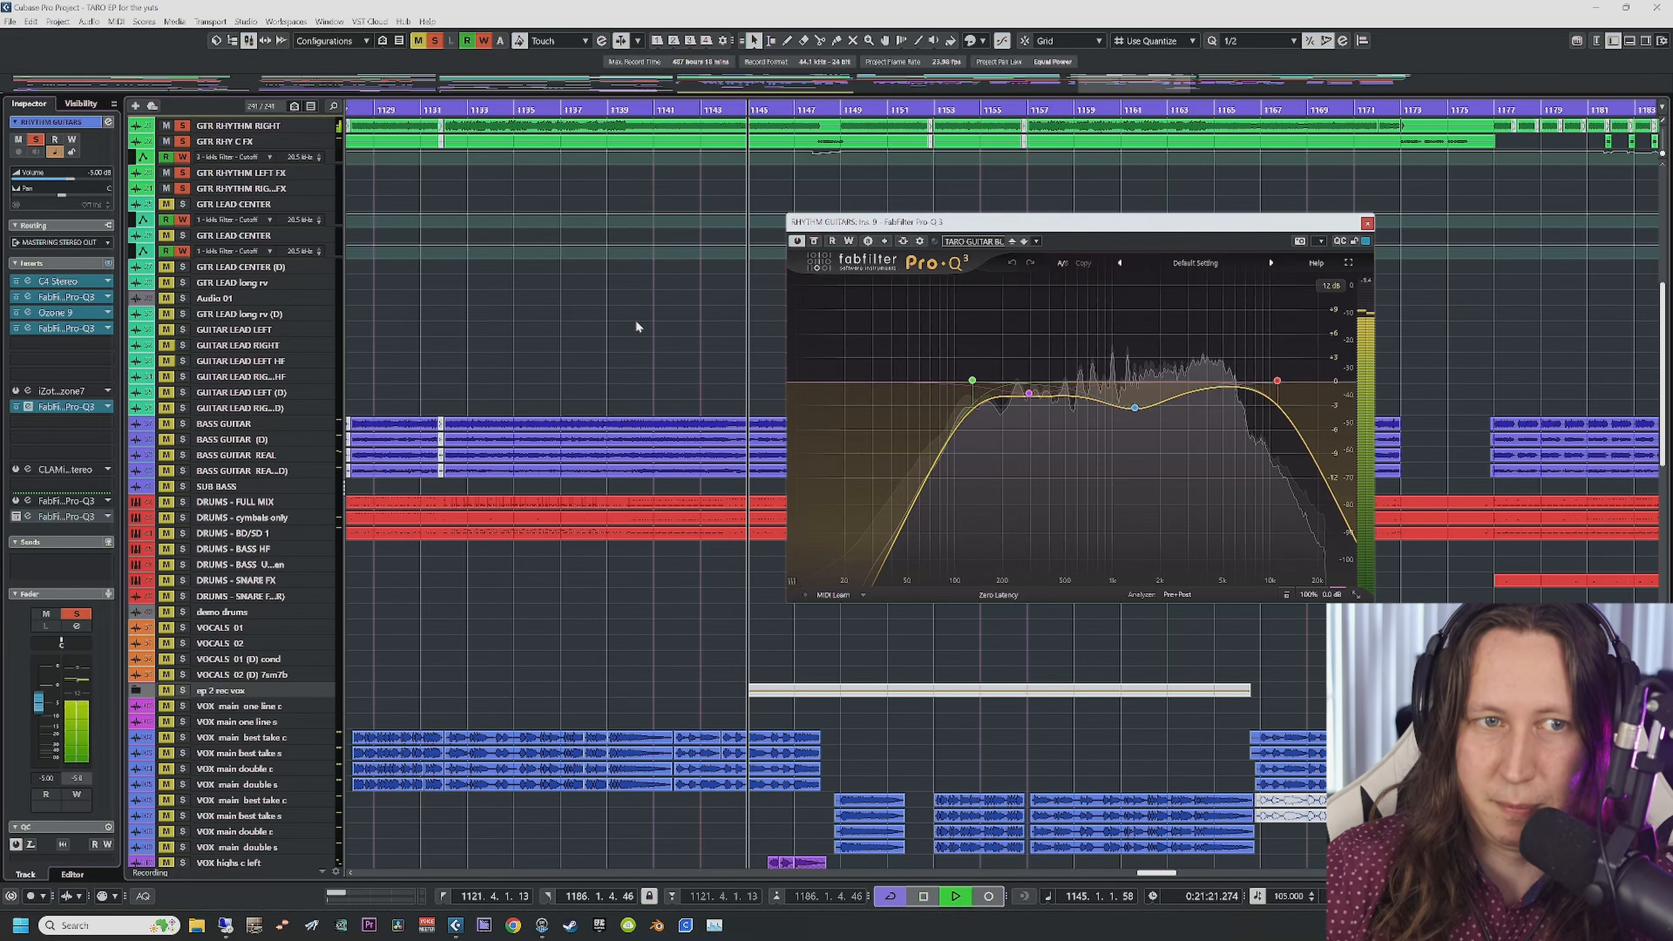
left_click_drag(988, 222, 488, 234)
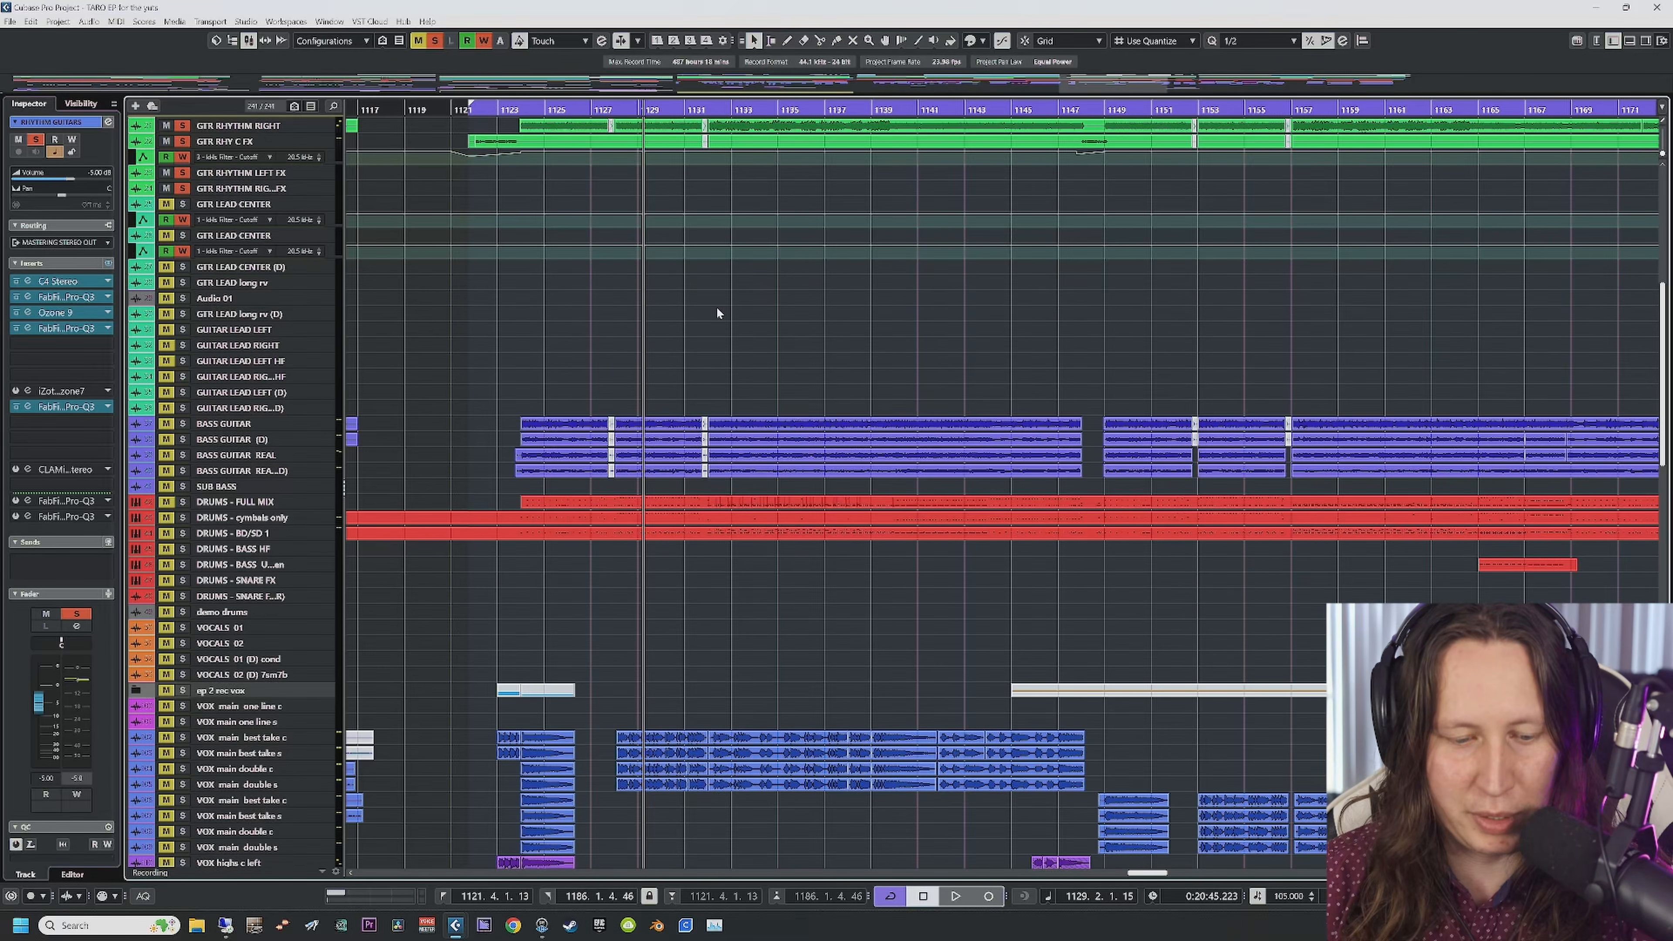
Step: Play the song and bypass the RHYTHM GUITARS insert chain to compare
key("space")
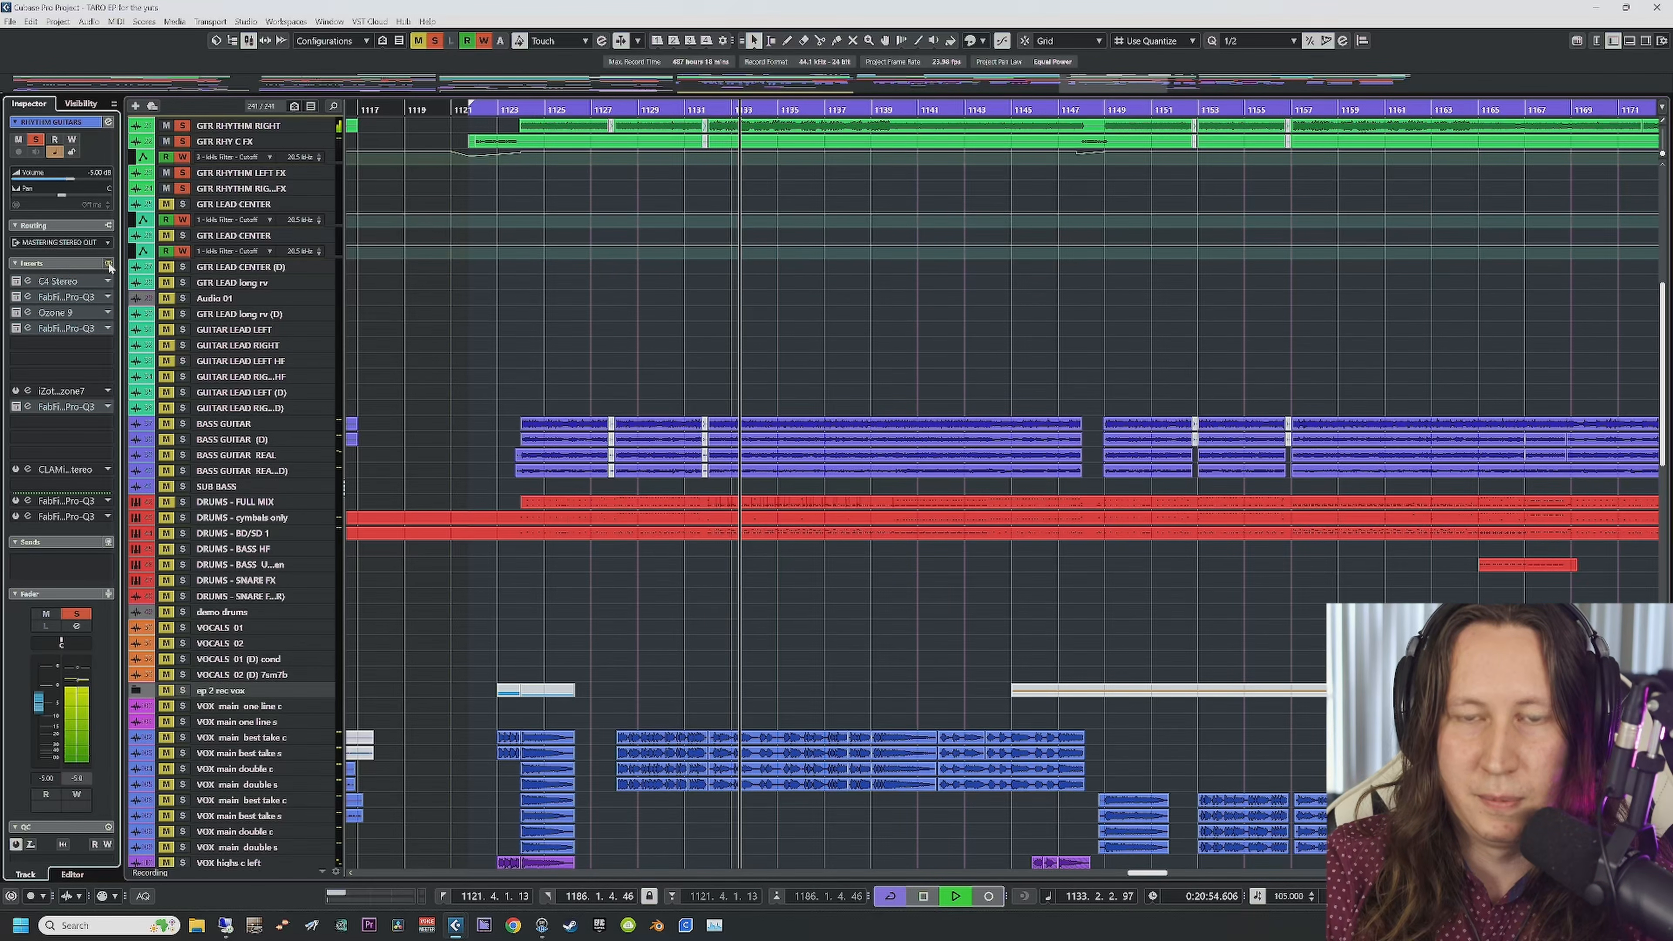
left_click(110, 264)
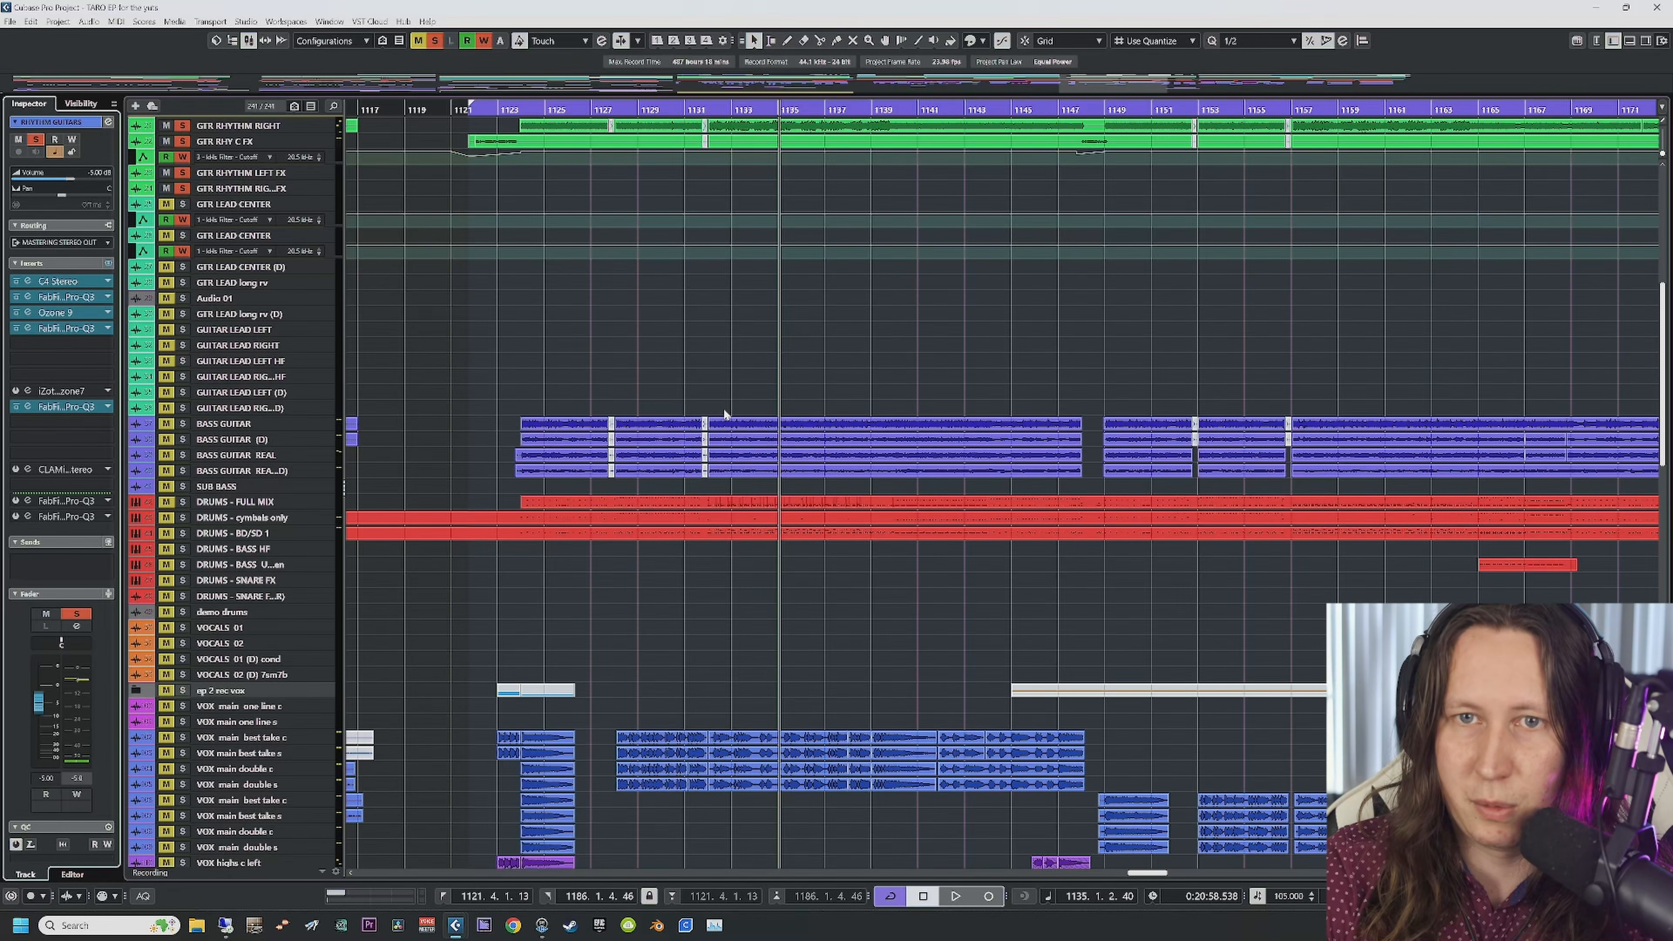
scroll(724, 414, "up", 10)
scroll(624, 400, "down", 10)
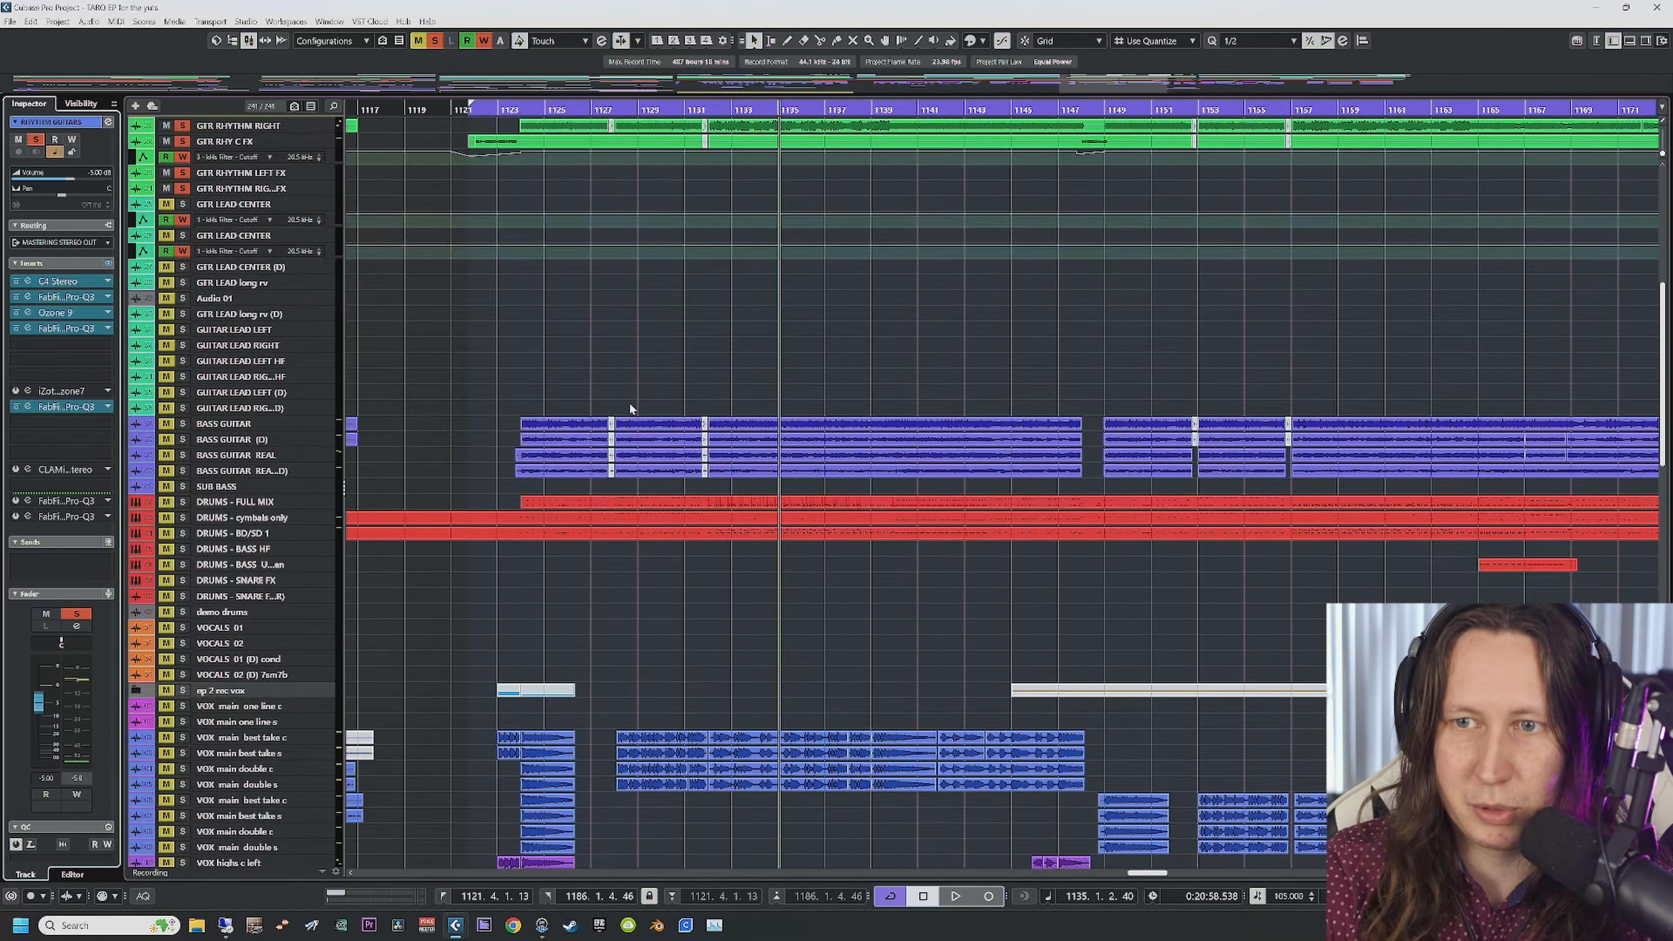
Step: Unsolo RHYTHM GUITARS and solo the BASS group track instead
scroll(536, 625, "down", 4)
scroll(536, 625, "down", 10)
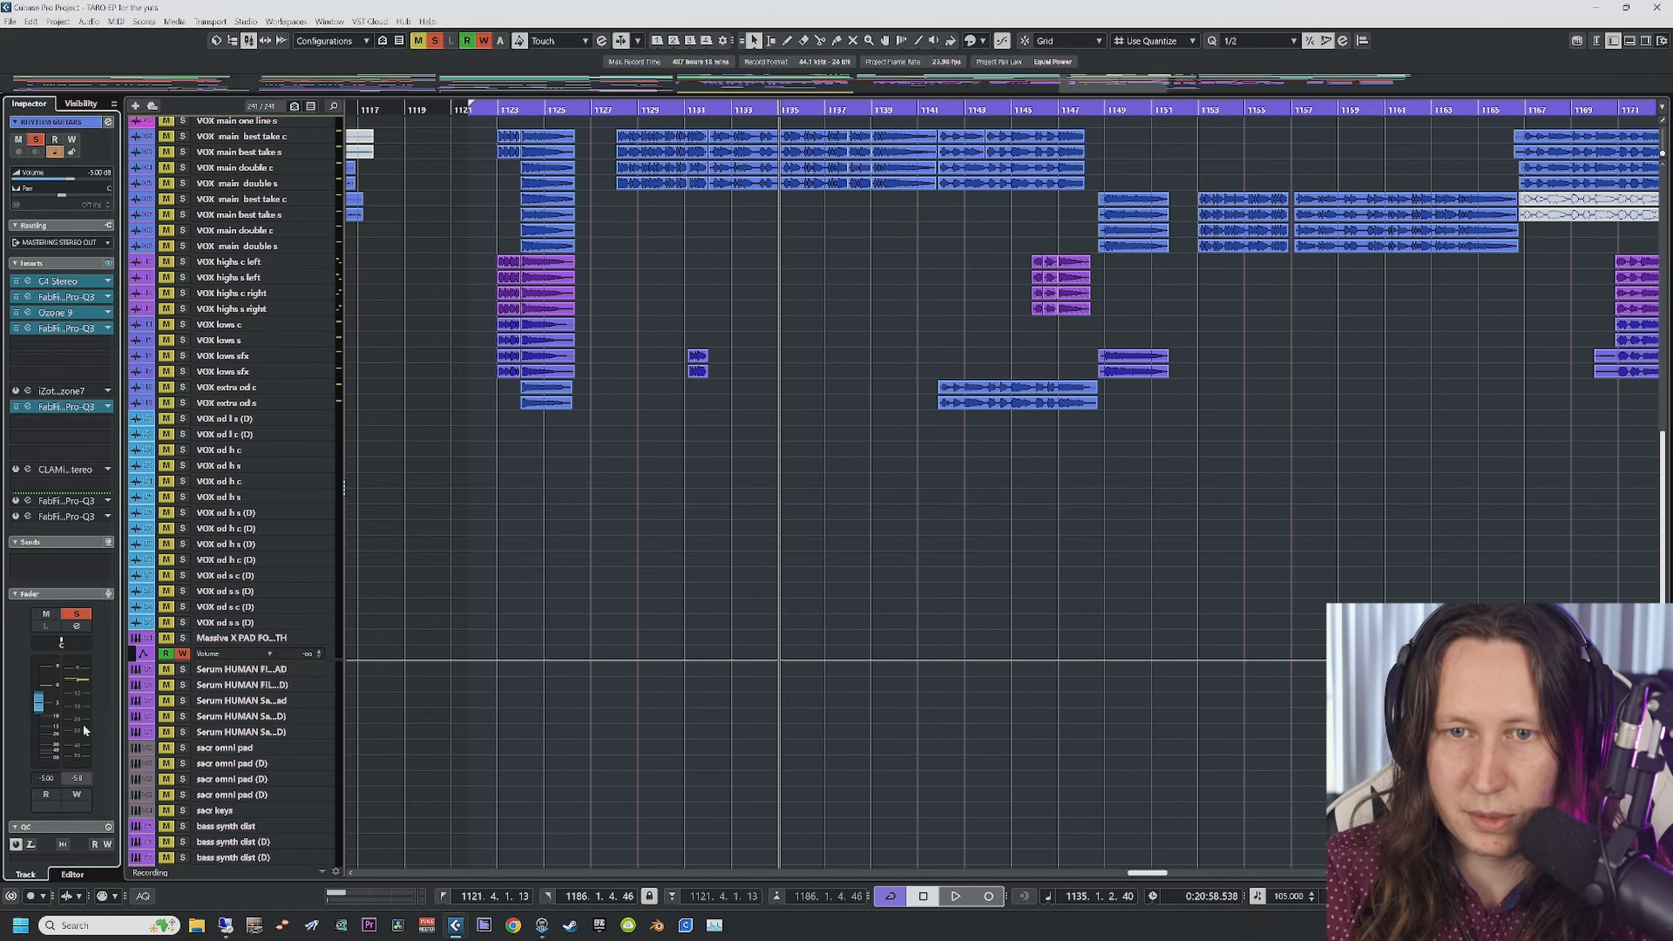
scroll(576, 716, "down", 10)
left_click(191, 641)
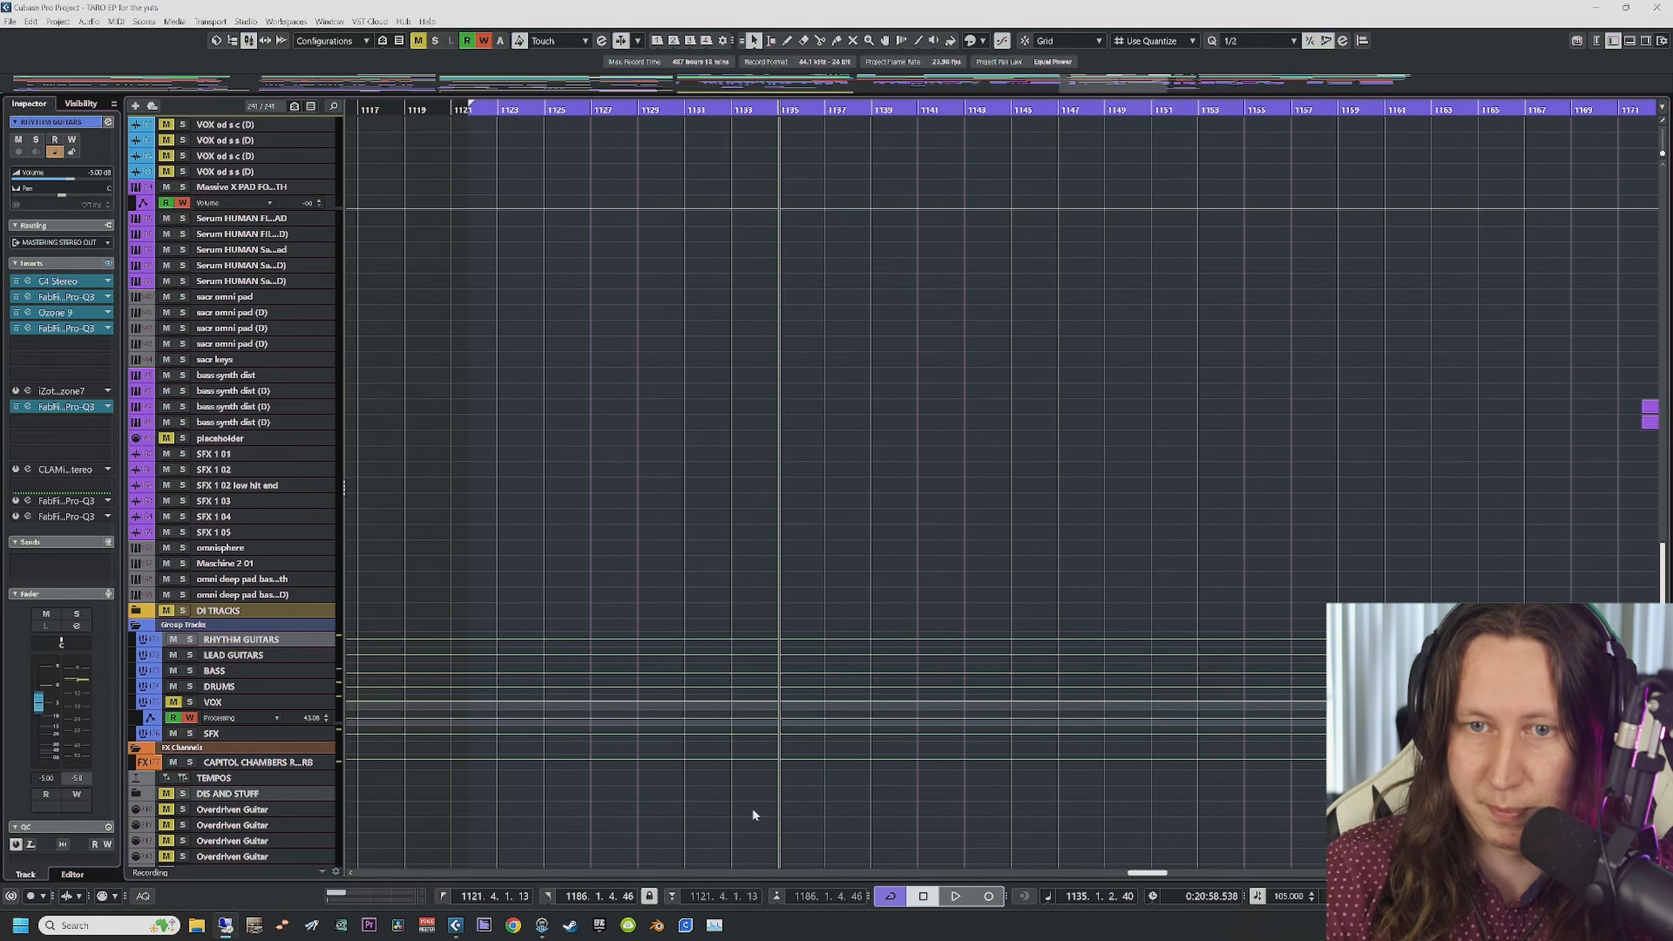
scroll(752, 811, "up", 7)
scroll(749, 823, "down", 10)
left_click(190, 520)
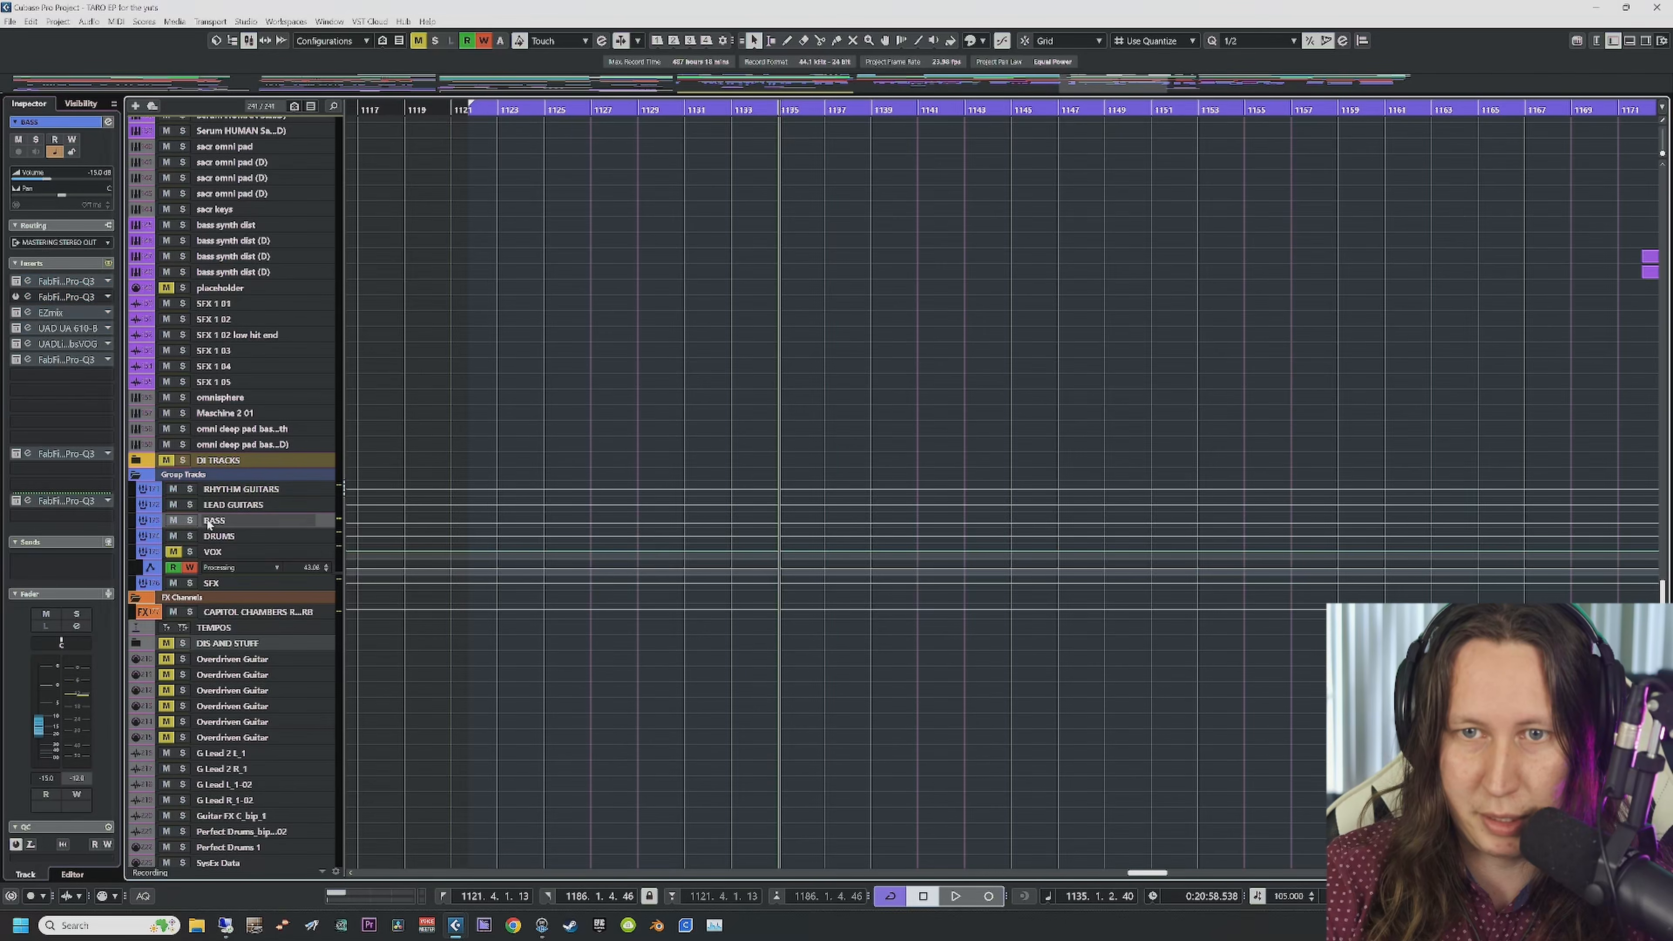
scroll(708, 709, "up", 12)
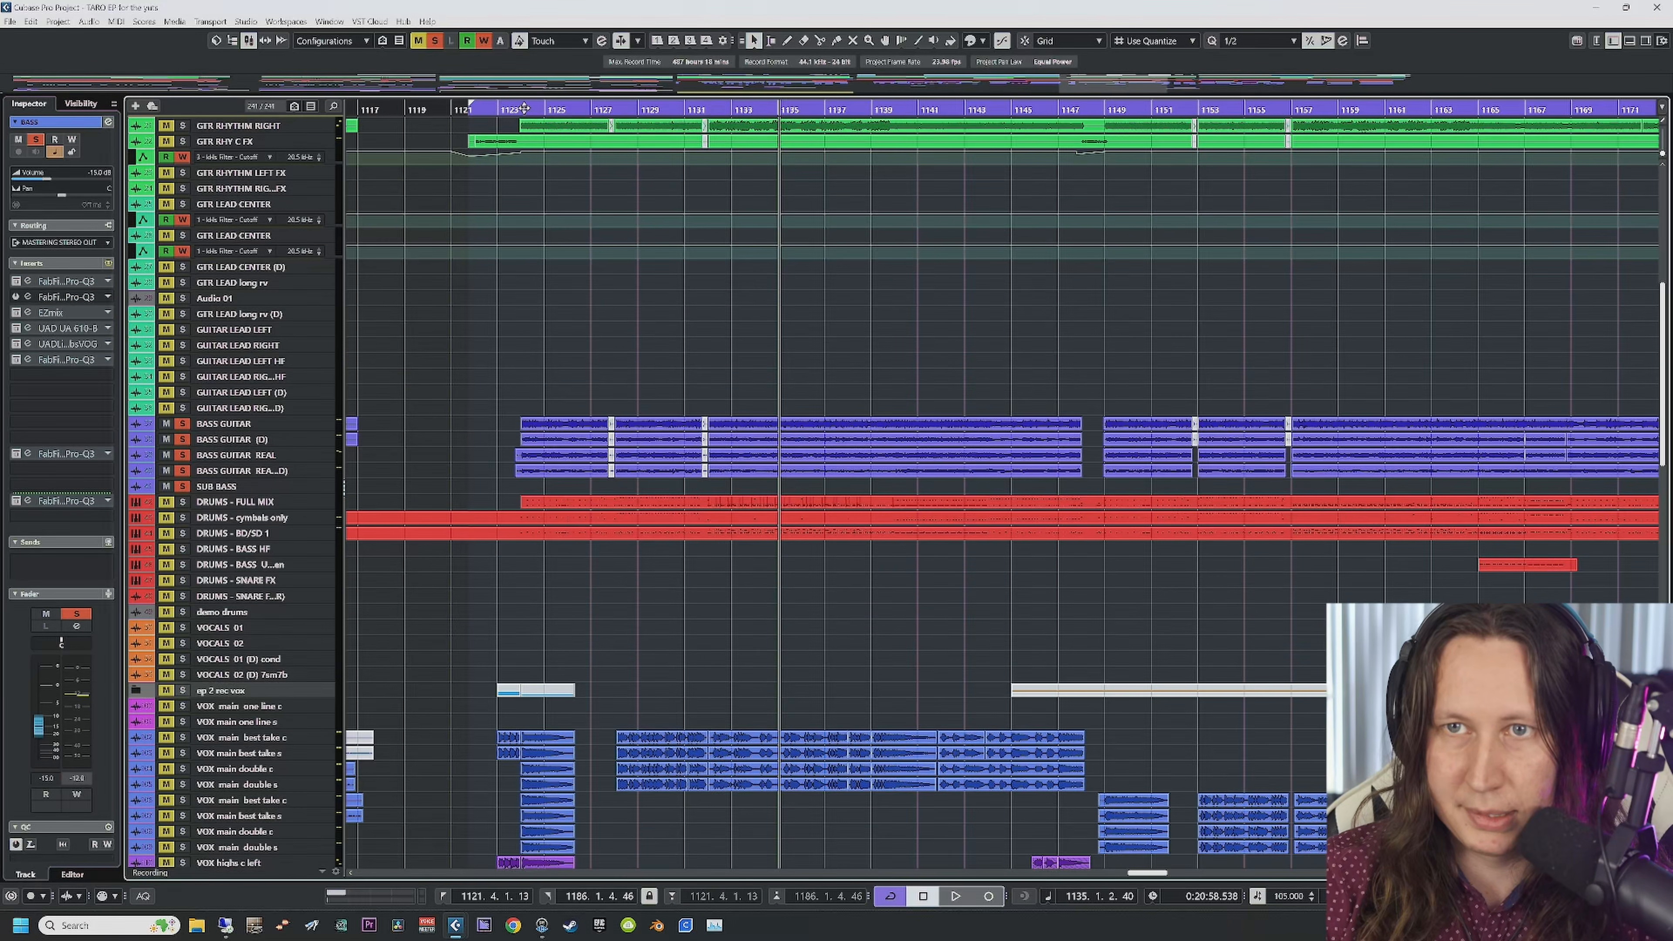
Step: Solo only the BASS GUITAR track and audition it from around bar 1123
left_click(524, 108)
key("space")
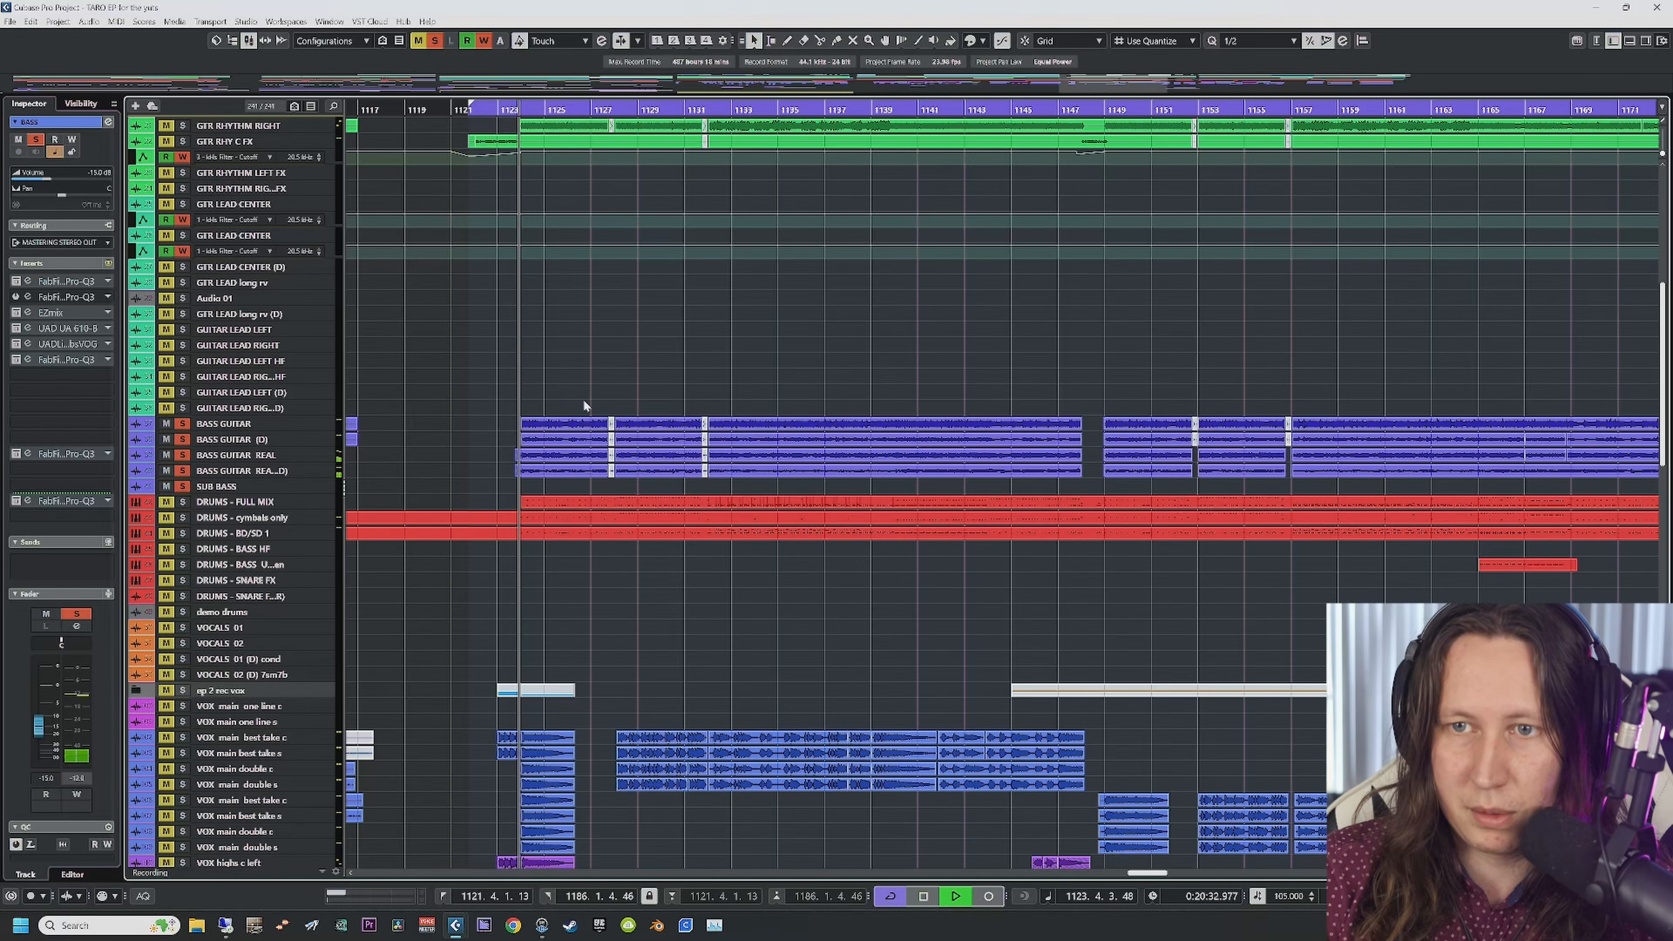
key("space")
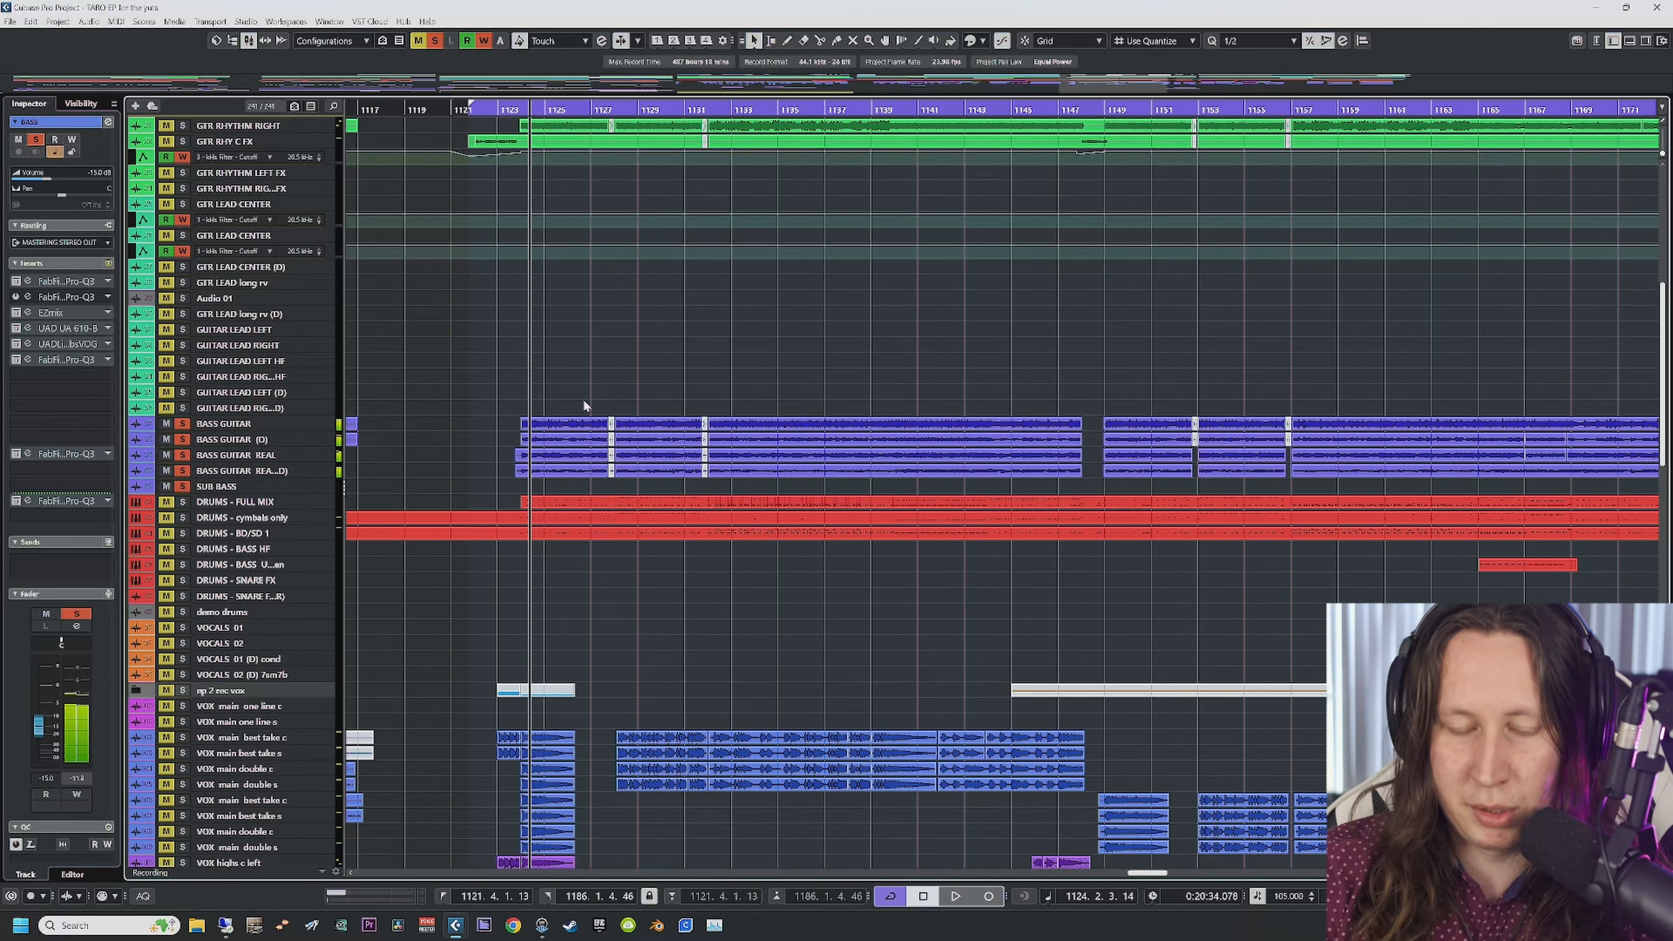
left_click(258, 424)
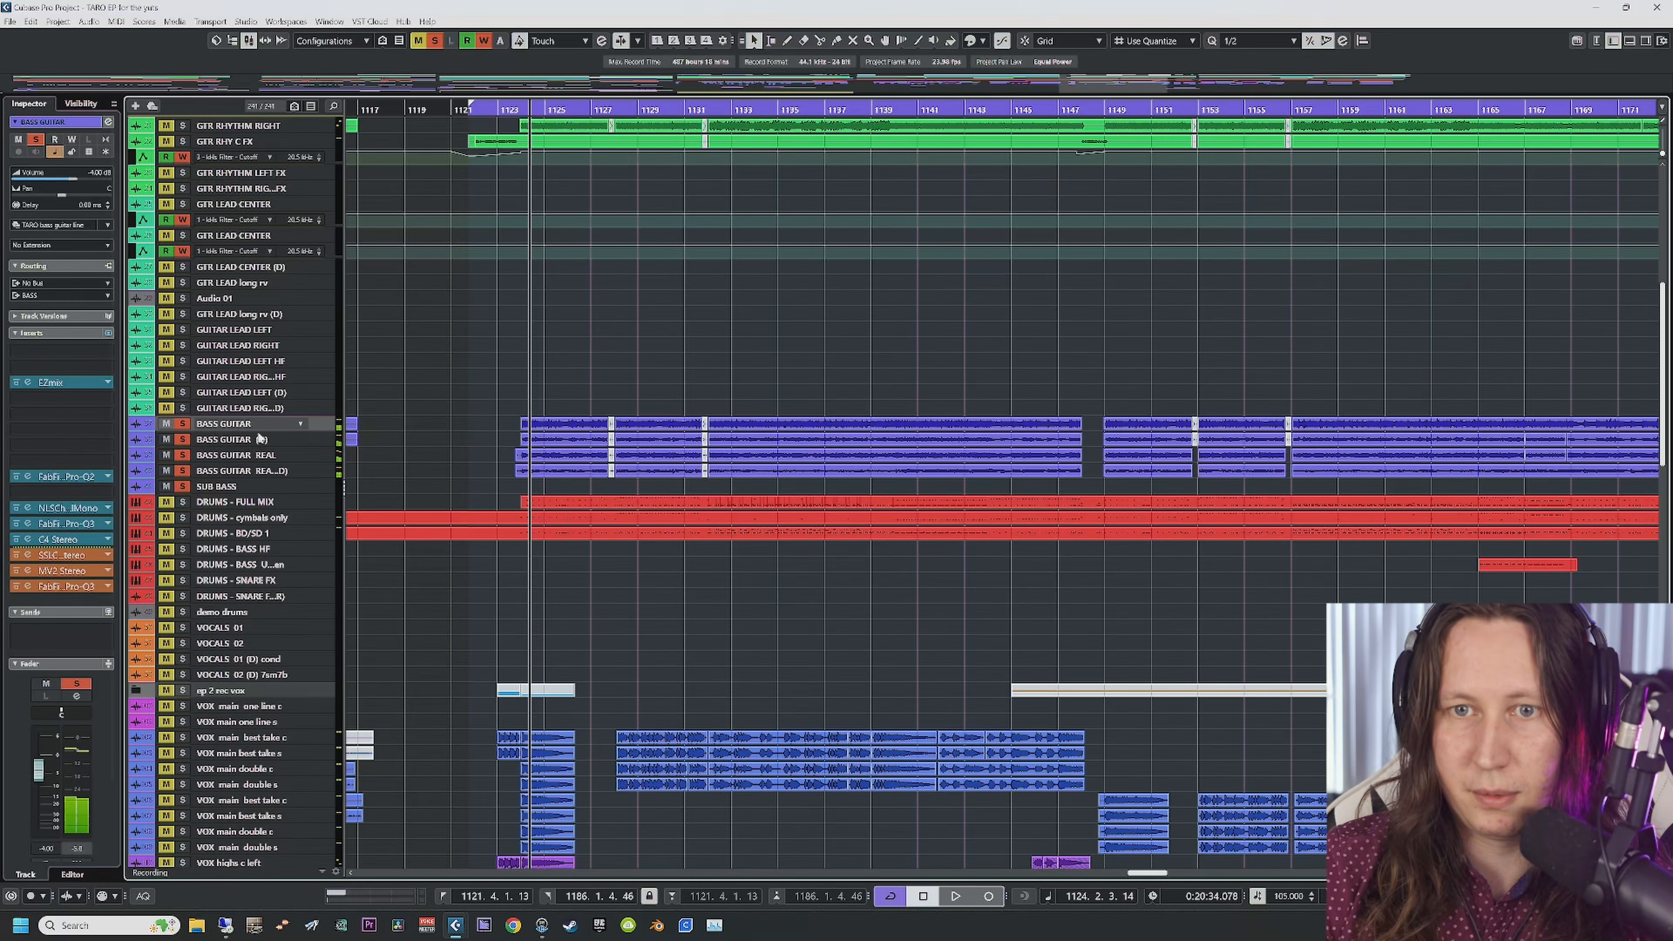
left_click(262, 438, "ctrl")
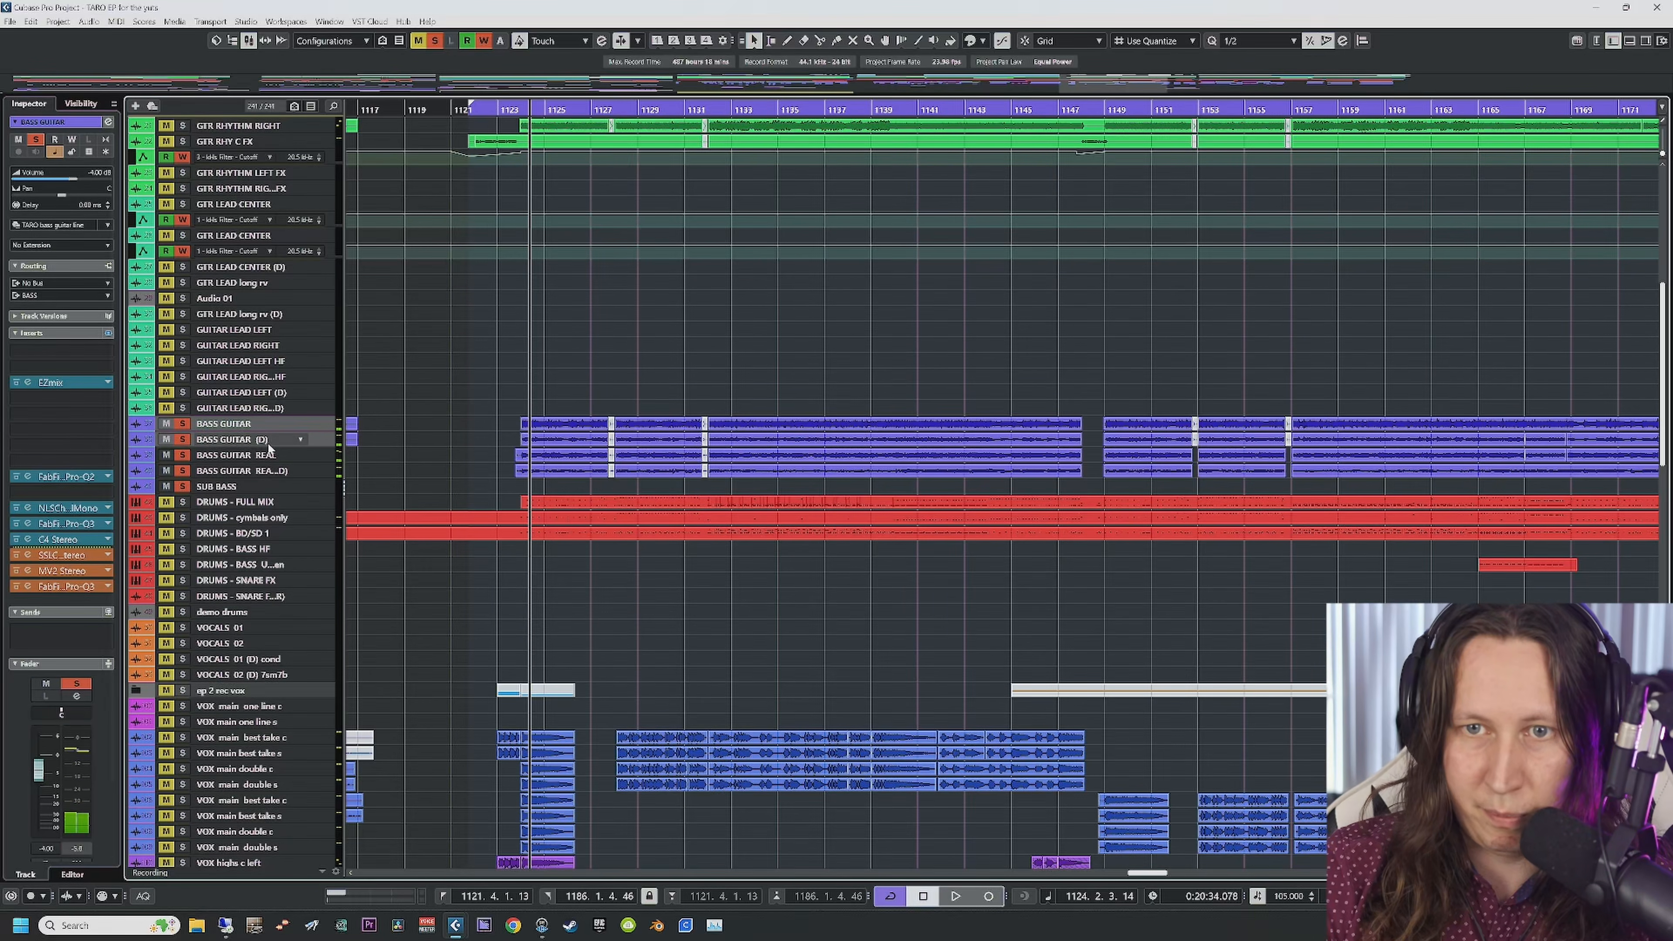
left_click(281, 425)
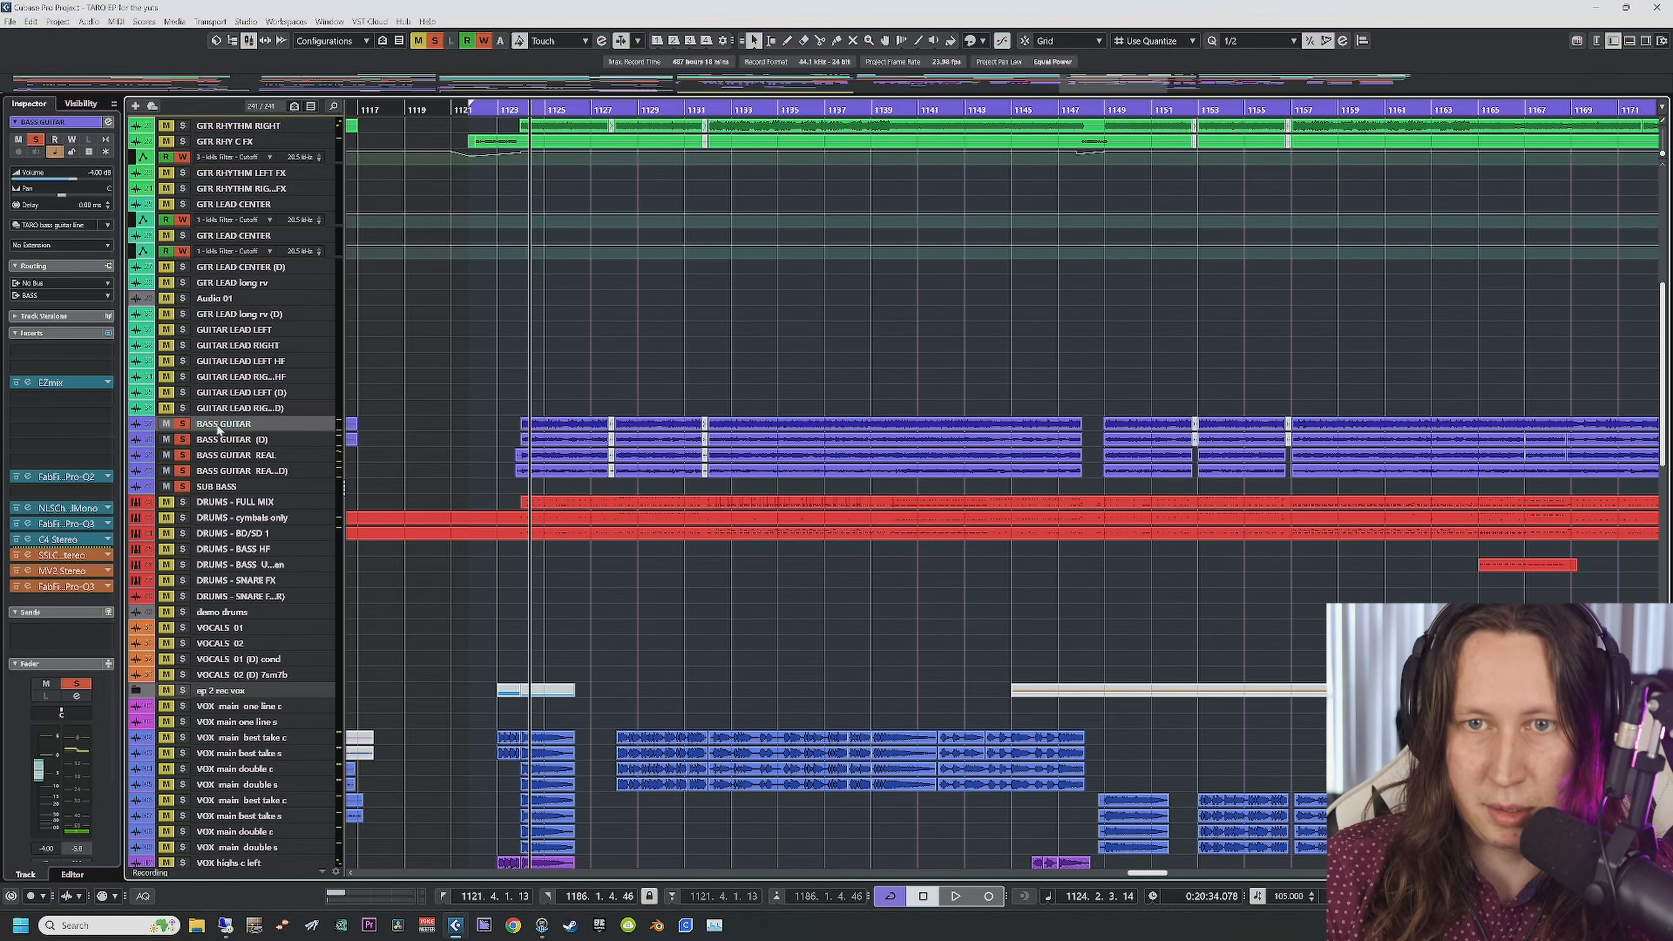
left_click(437, 42)
left_click(182, 424)
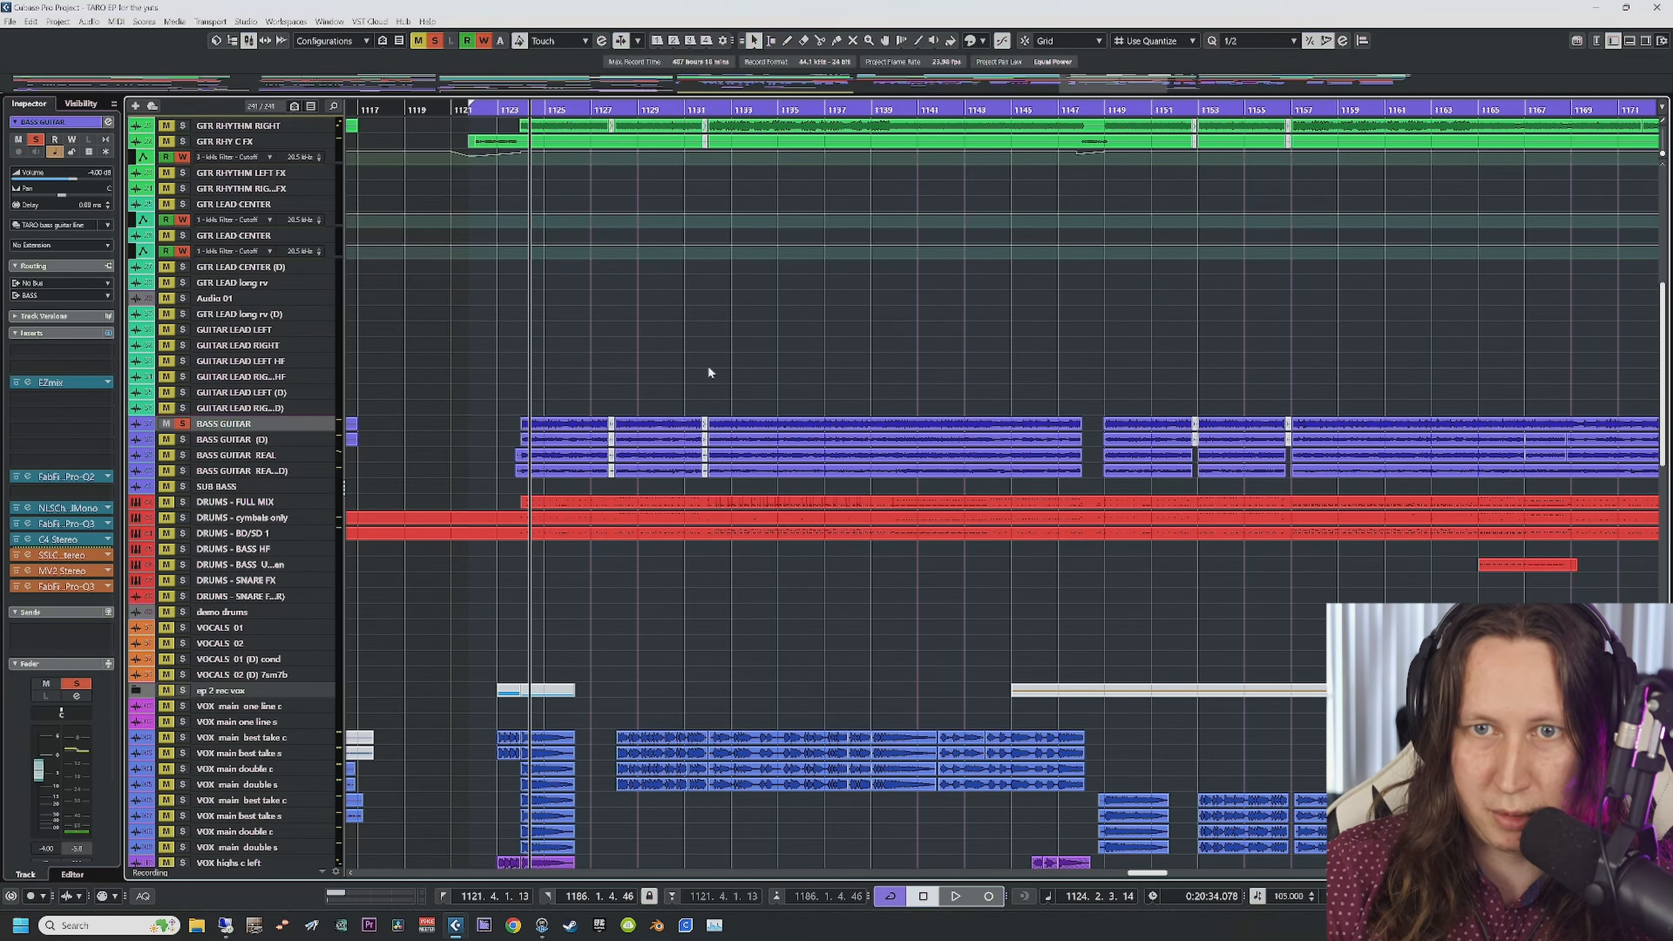
key("space")
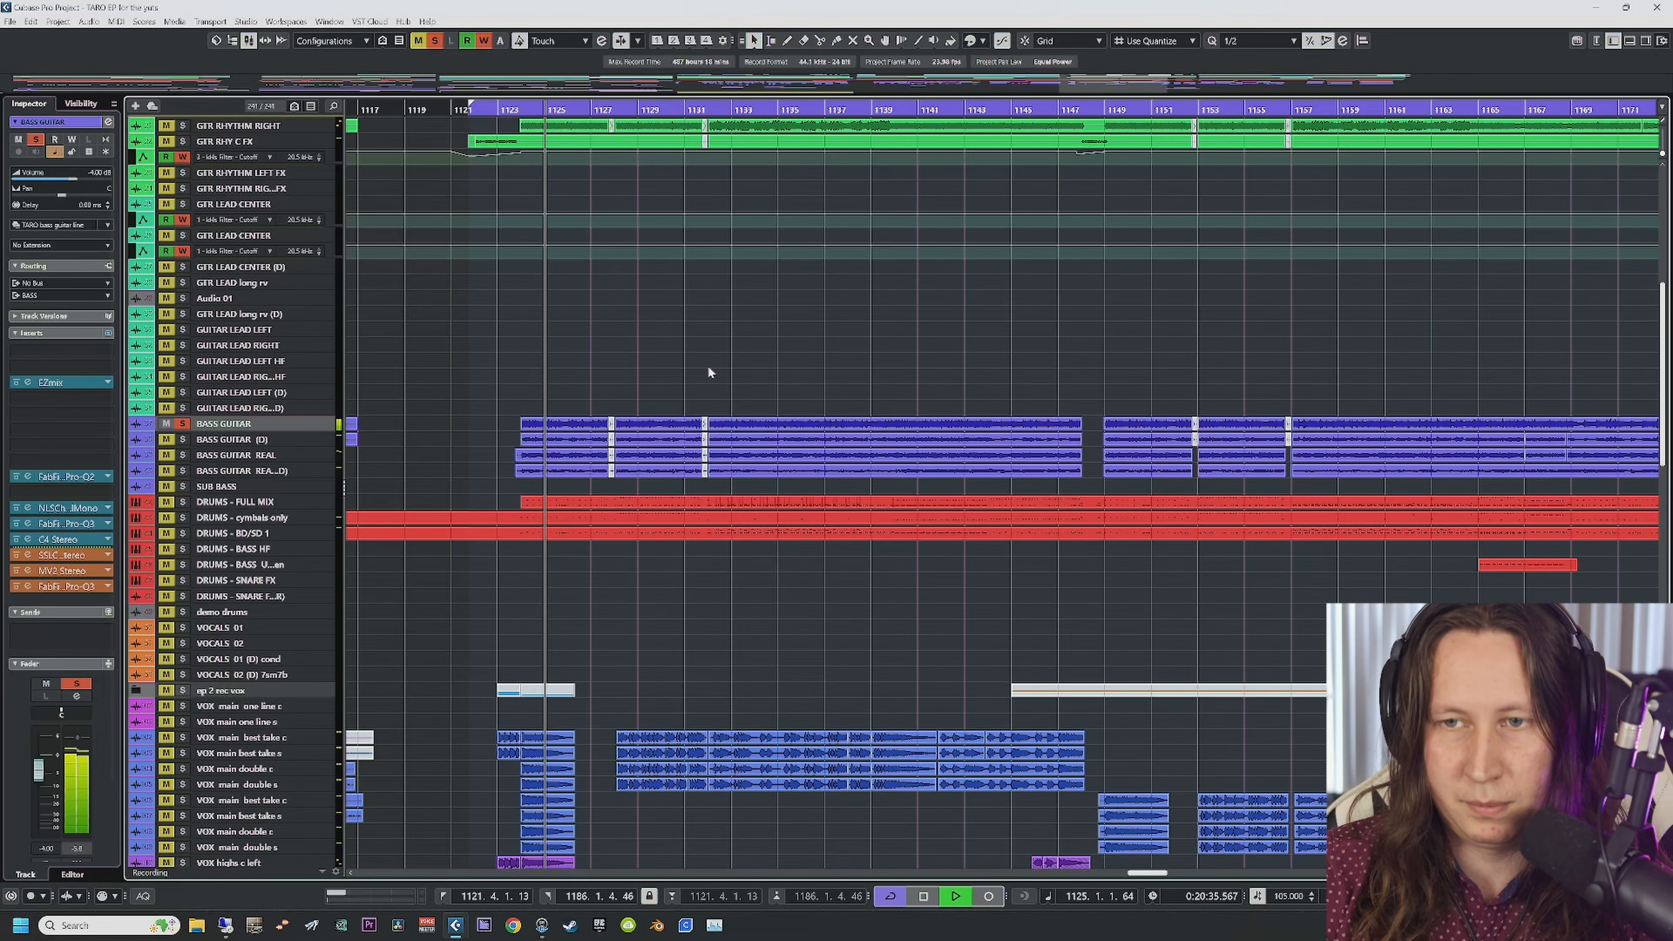
key("space")
Step: Audition BASS GUITAR (D), then BASS GUITAR REAL, each soloed alone from bar 1123
left_click(185, 427)
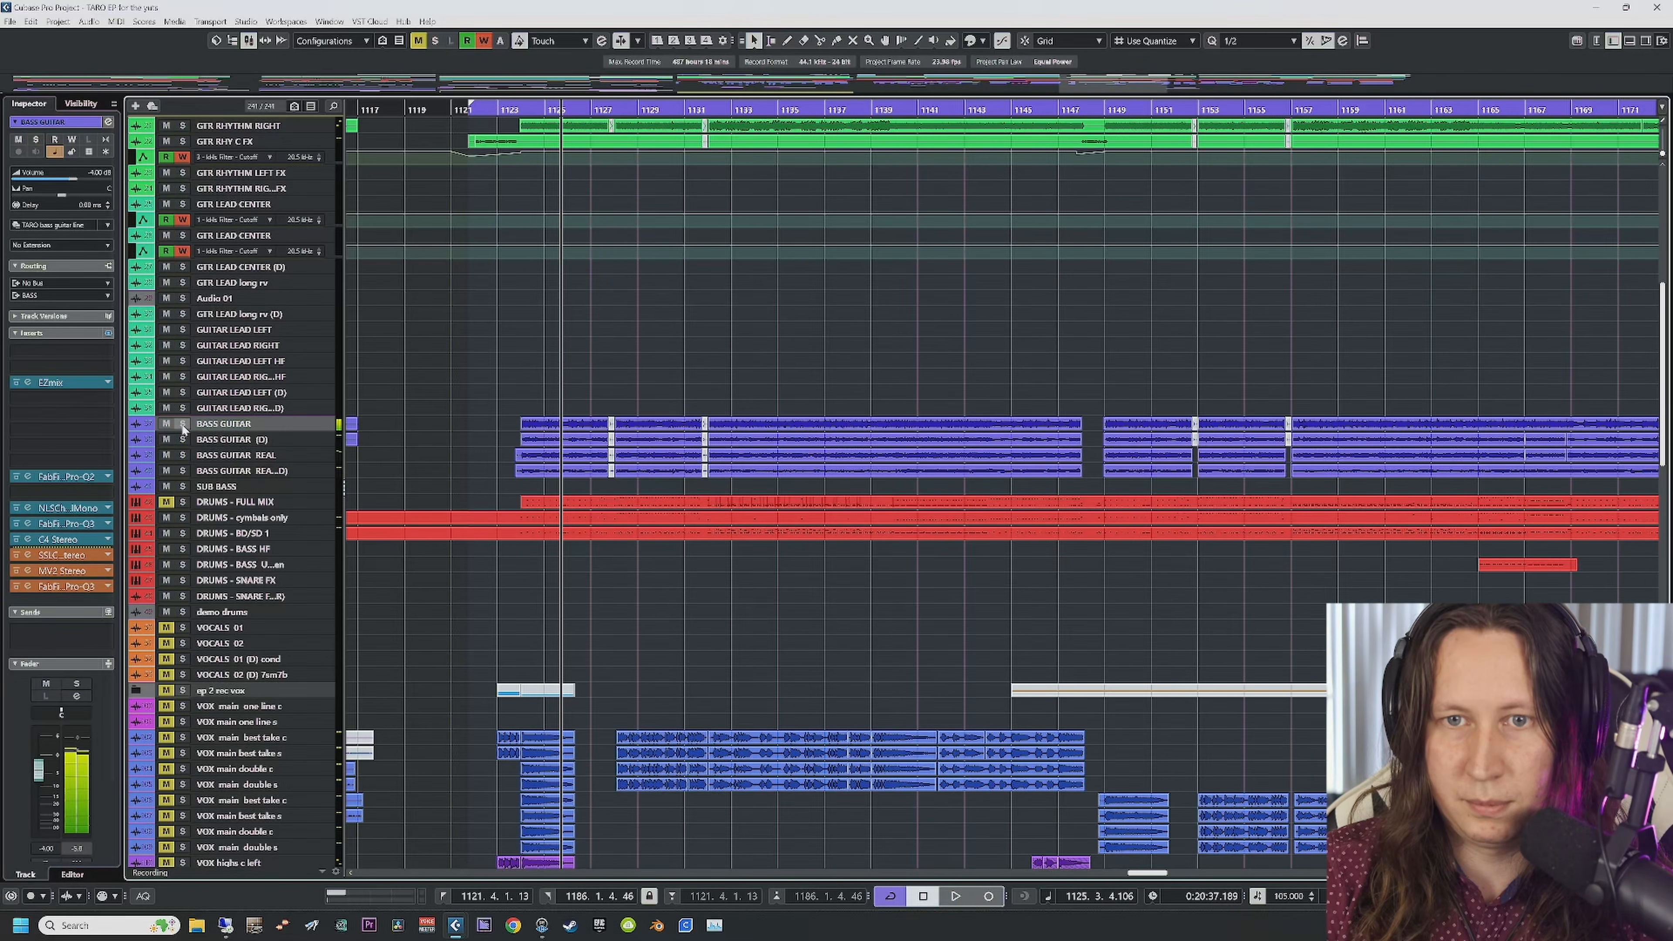
left_click(183, 441)
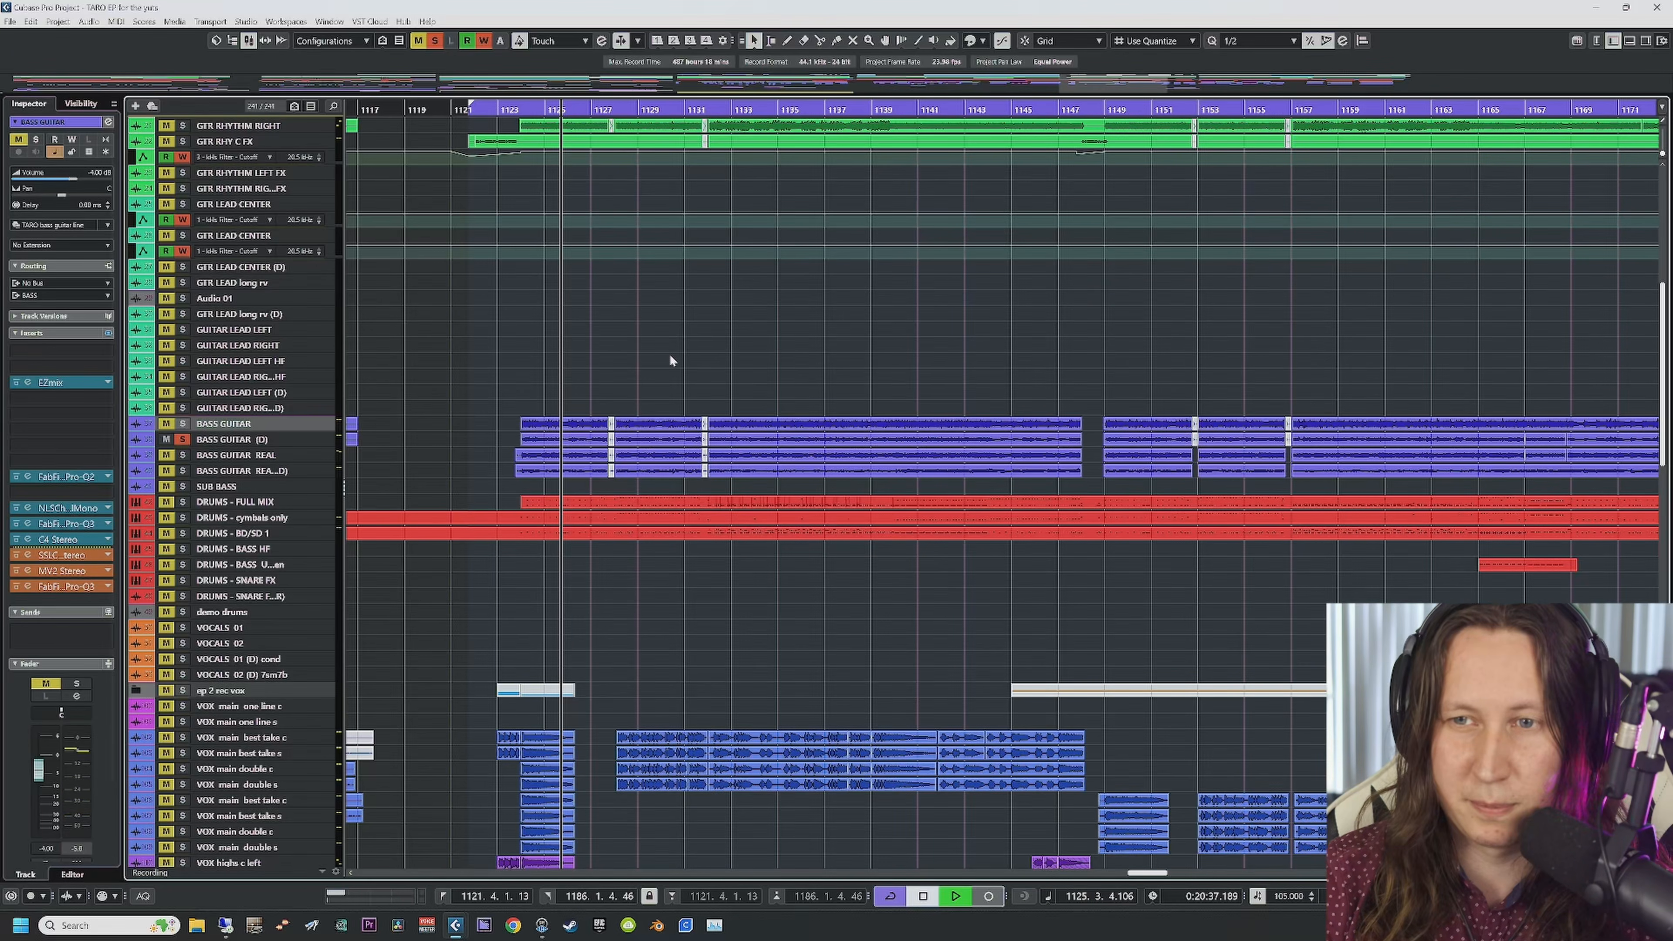
key("space")
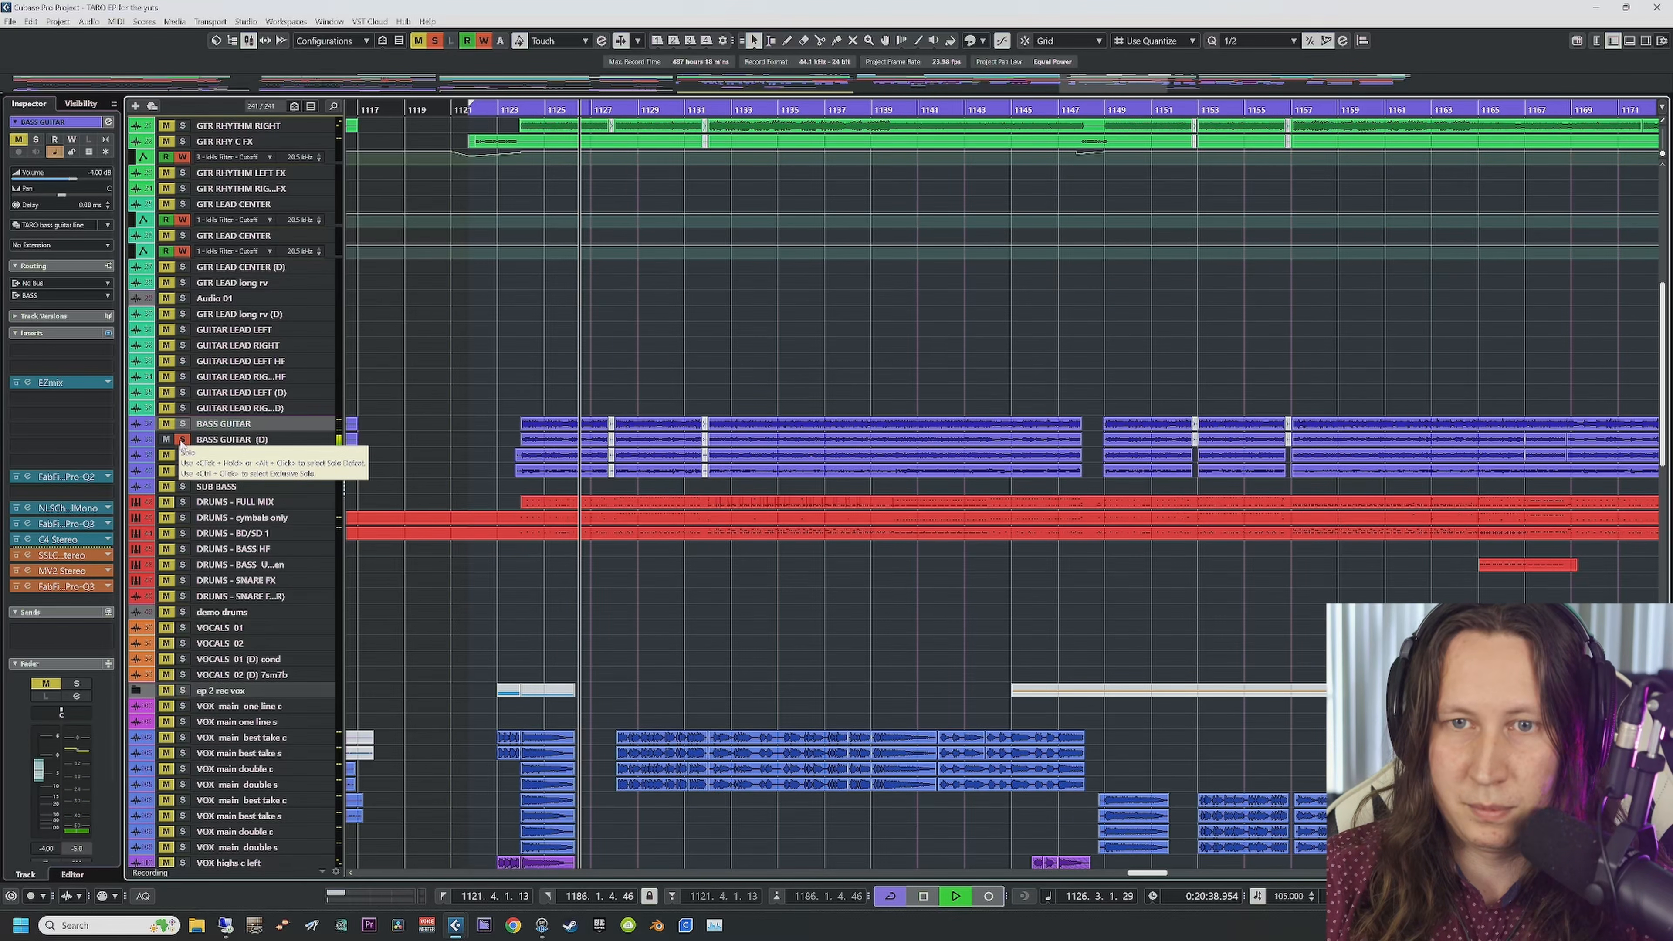
left_click(183, 440)
left_click(183, 455)
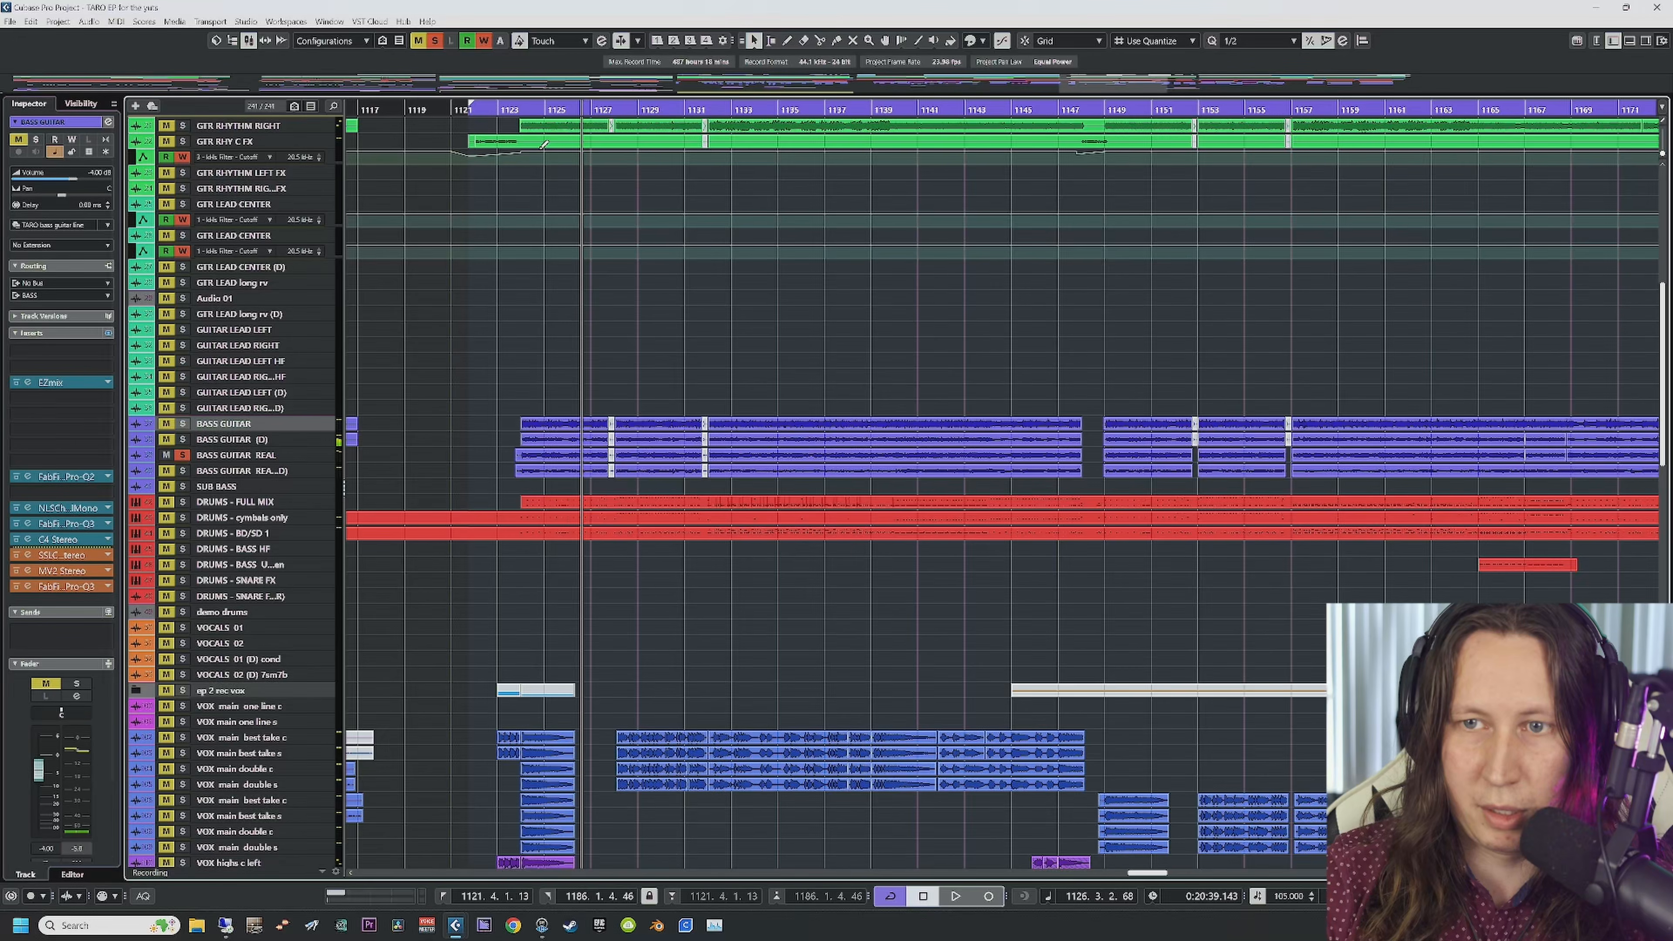
left_click(495, 243)
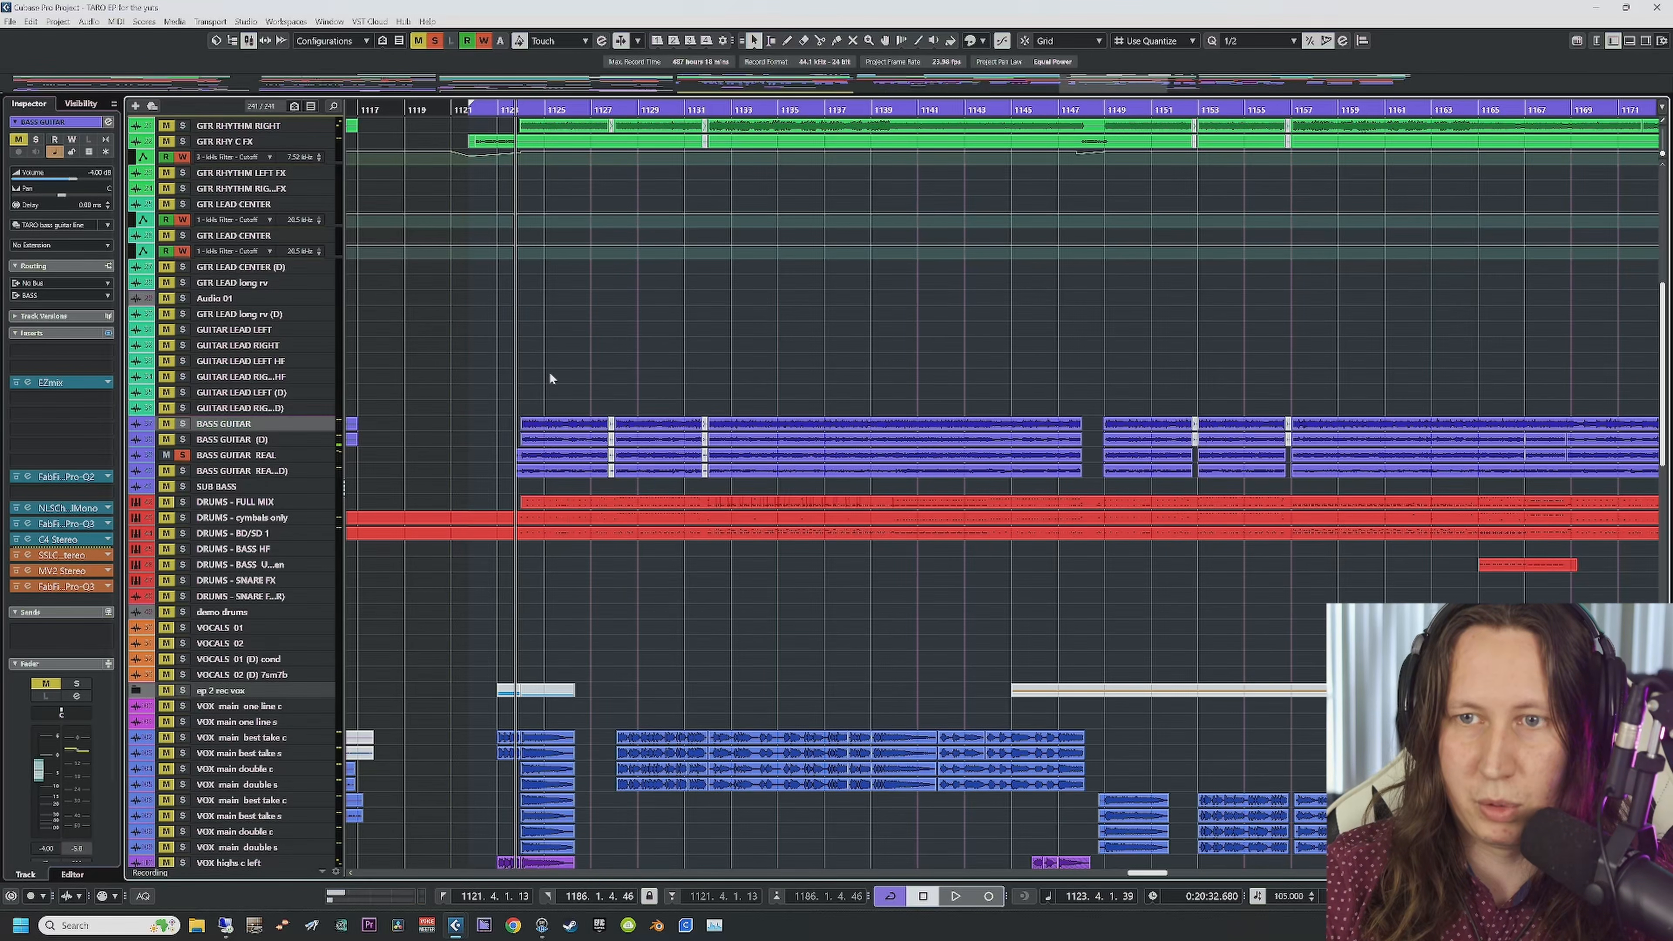
key("space")
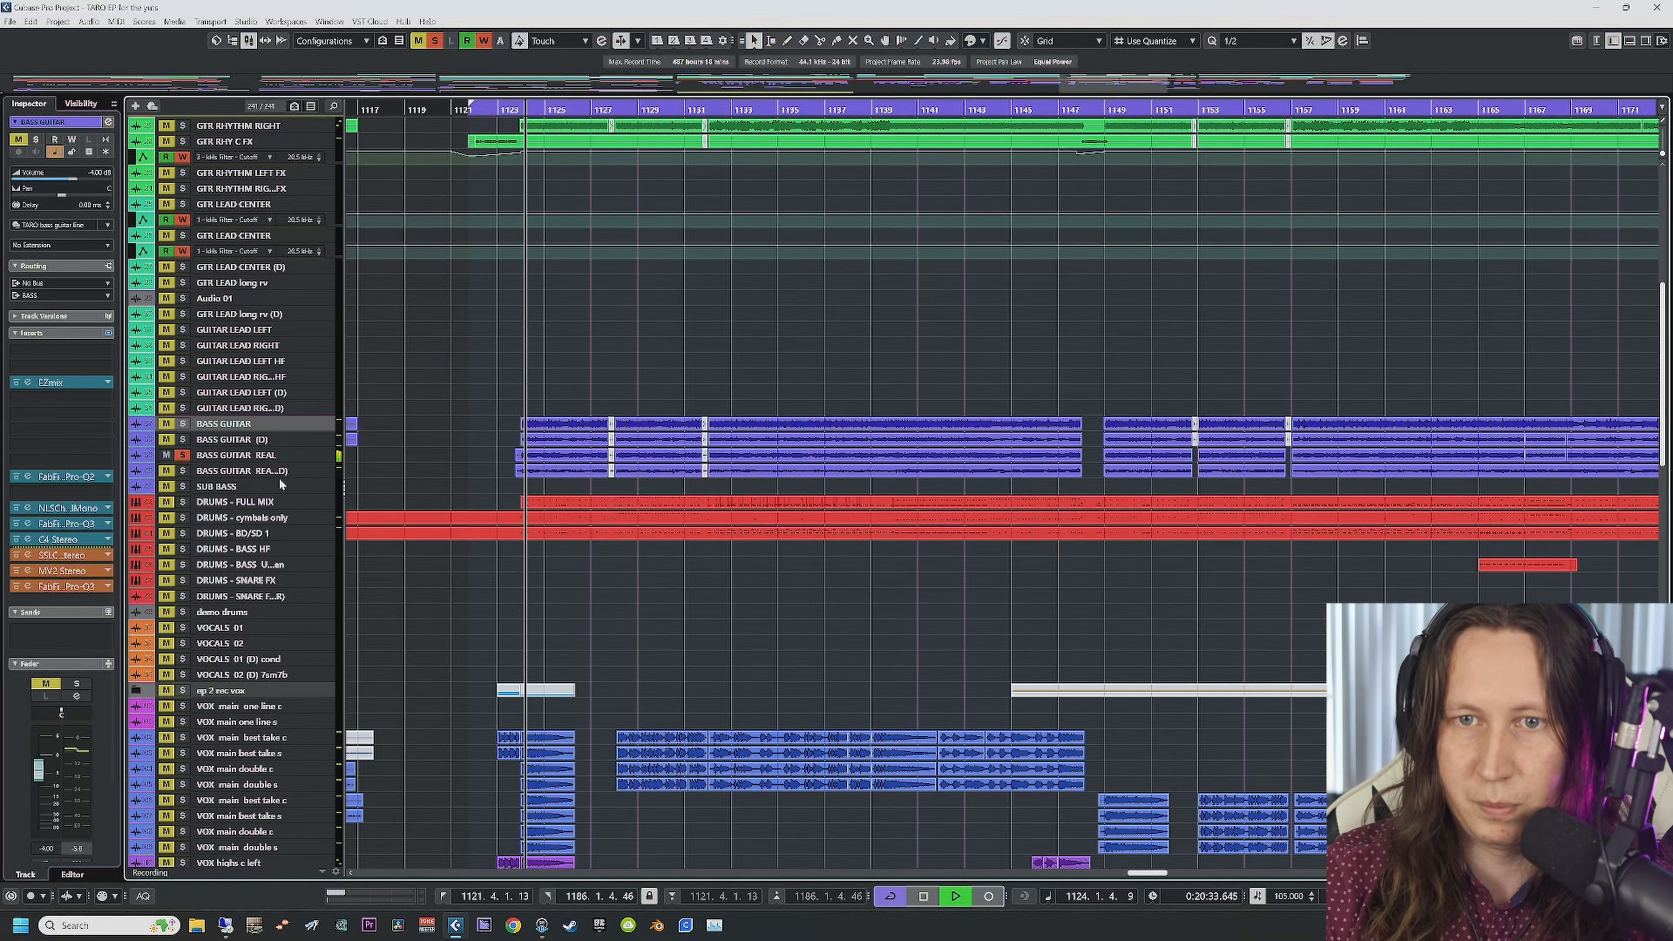
Step: Audition BASS GUITAR REAL (D) soloed, clear all solos, and zoom in with H
left_click(183, 454)
left_click(183, 471)
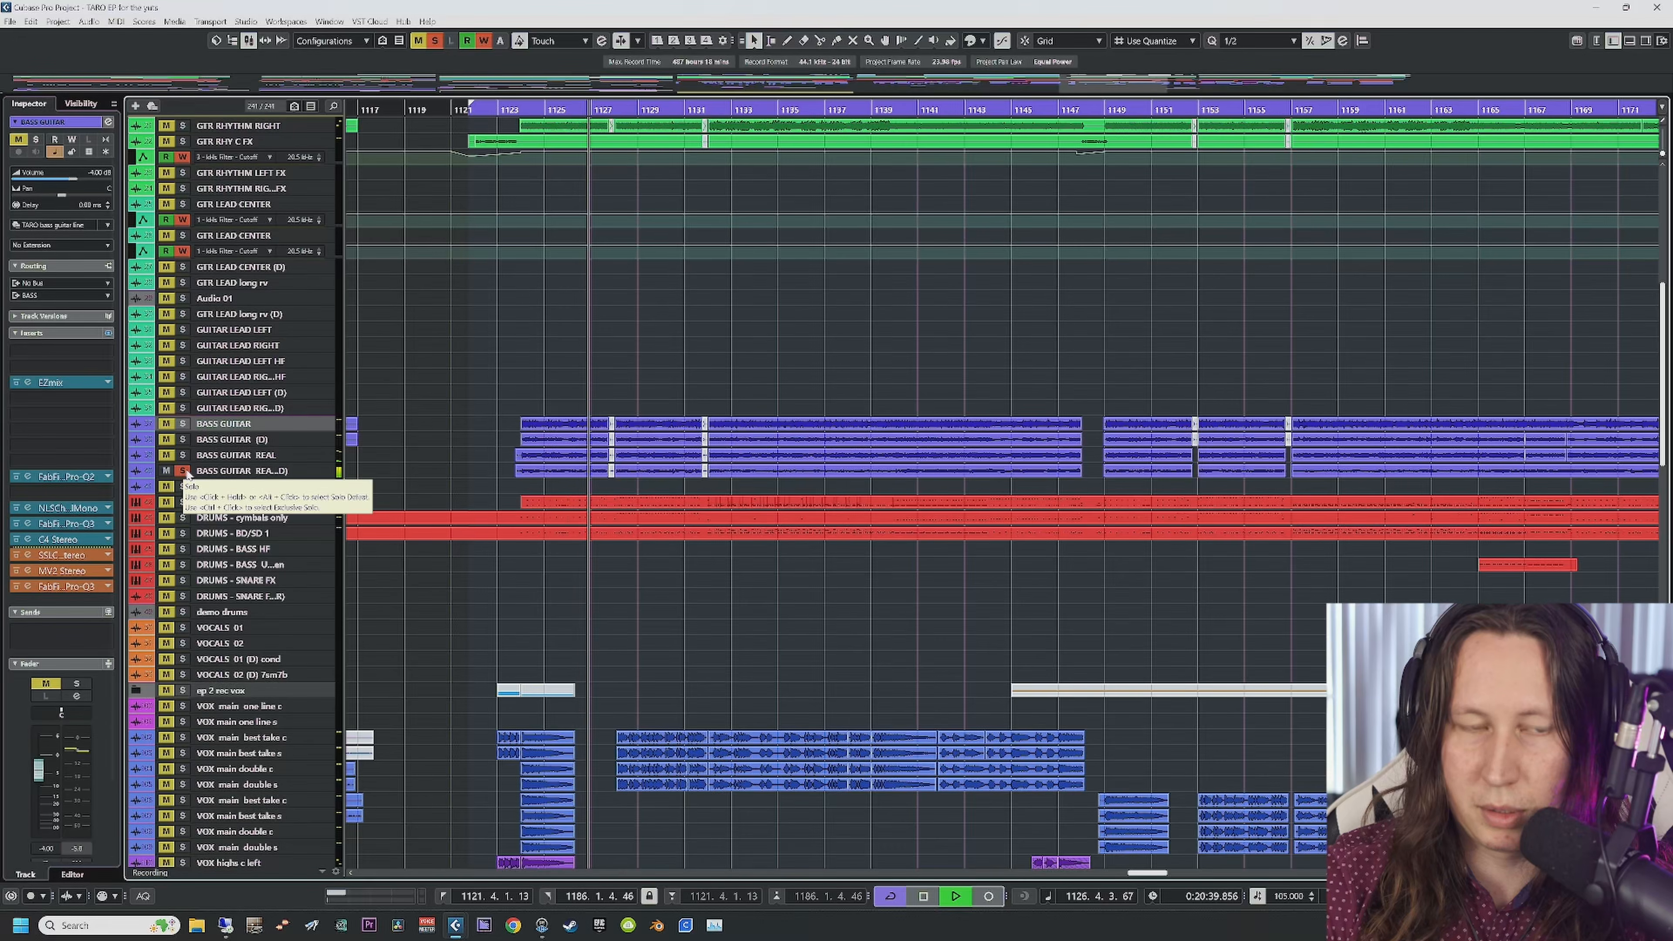
key("space")
left_click(184, 471)
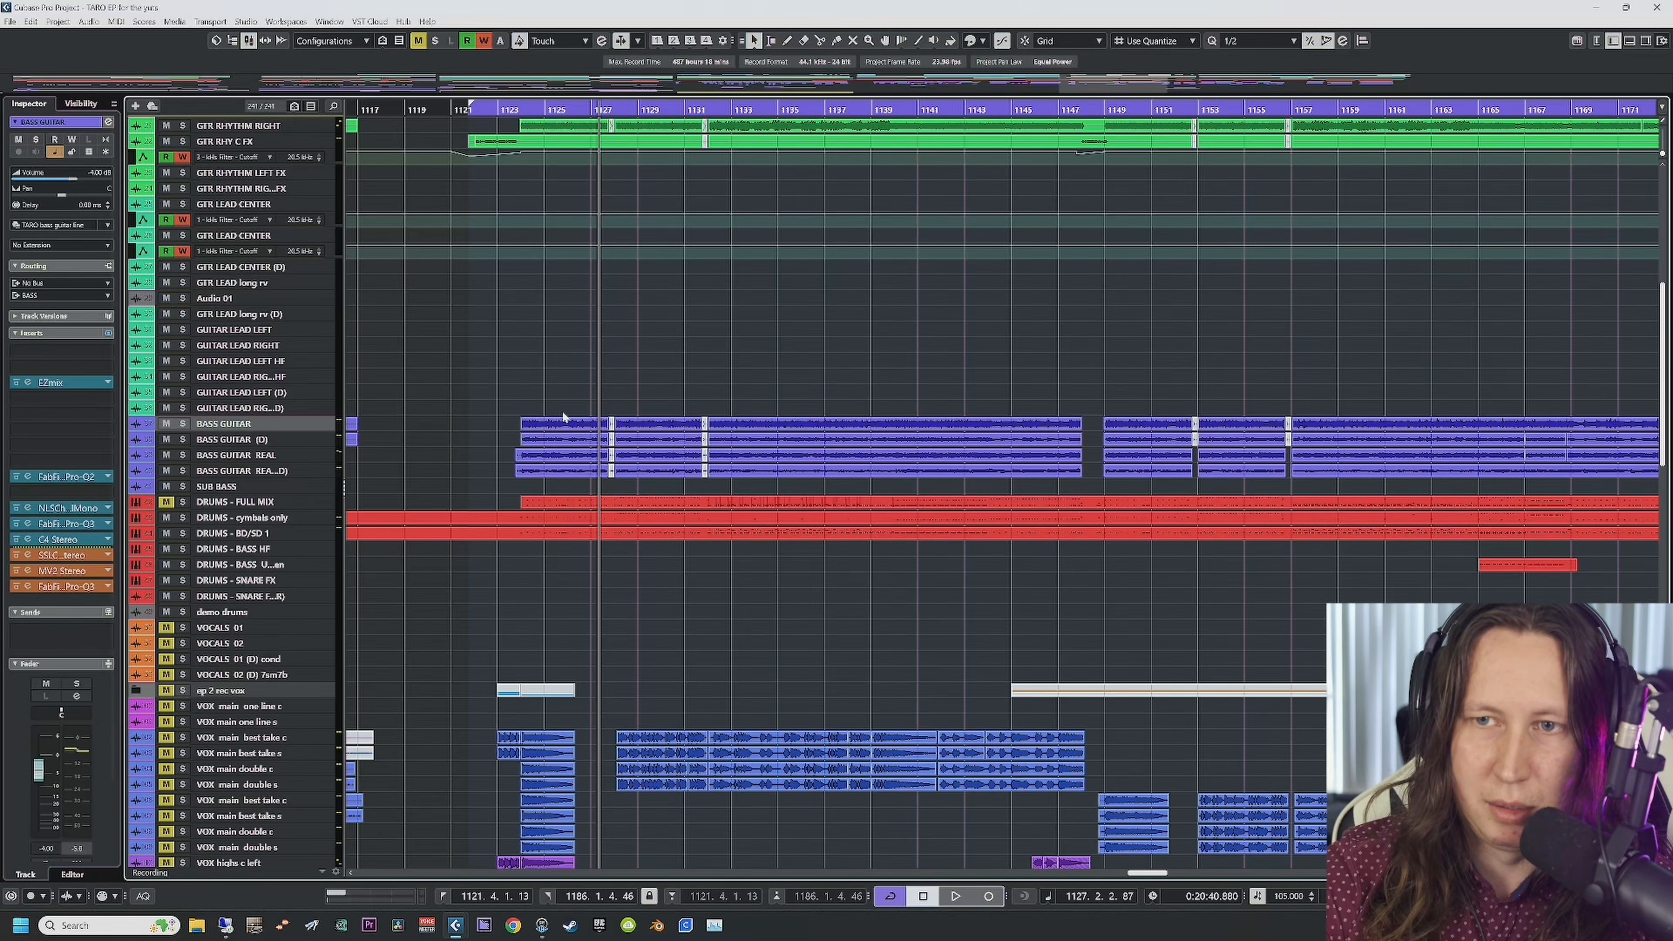
key("h")
key("h")
key("h")
key("h")
key("h")
key("h")
key("h")
key("h")
key("h")
key("h")
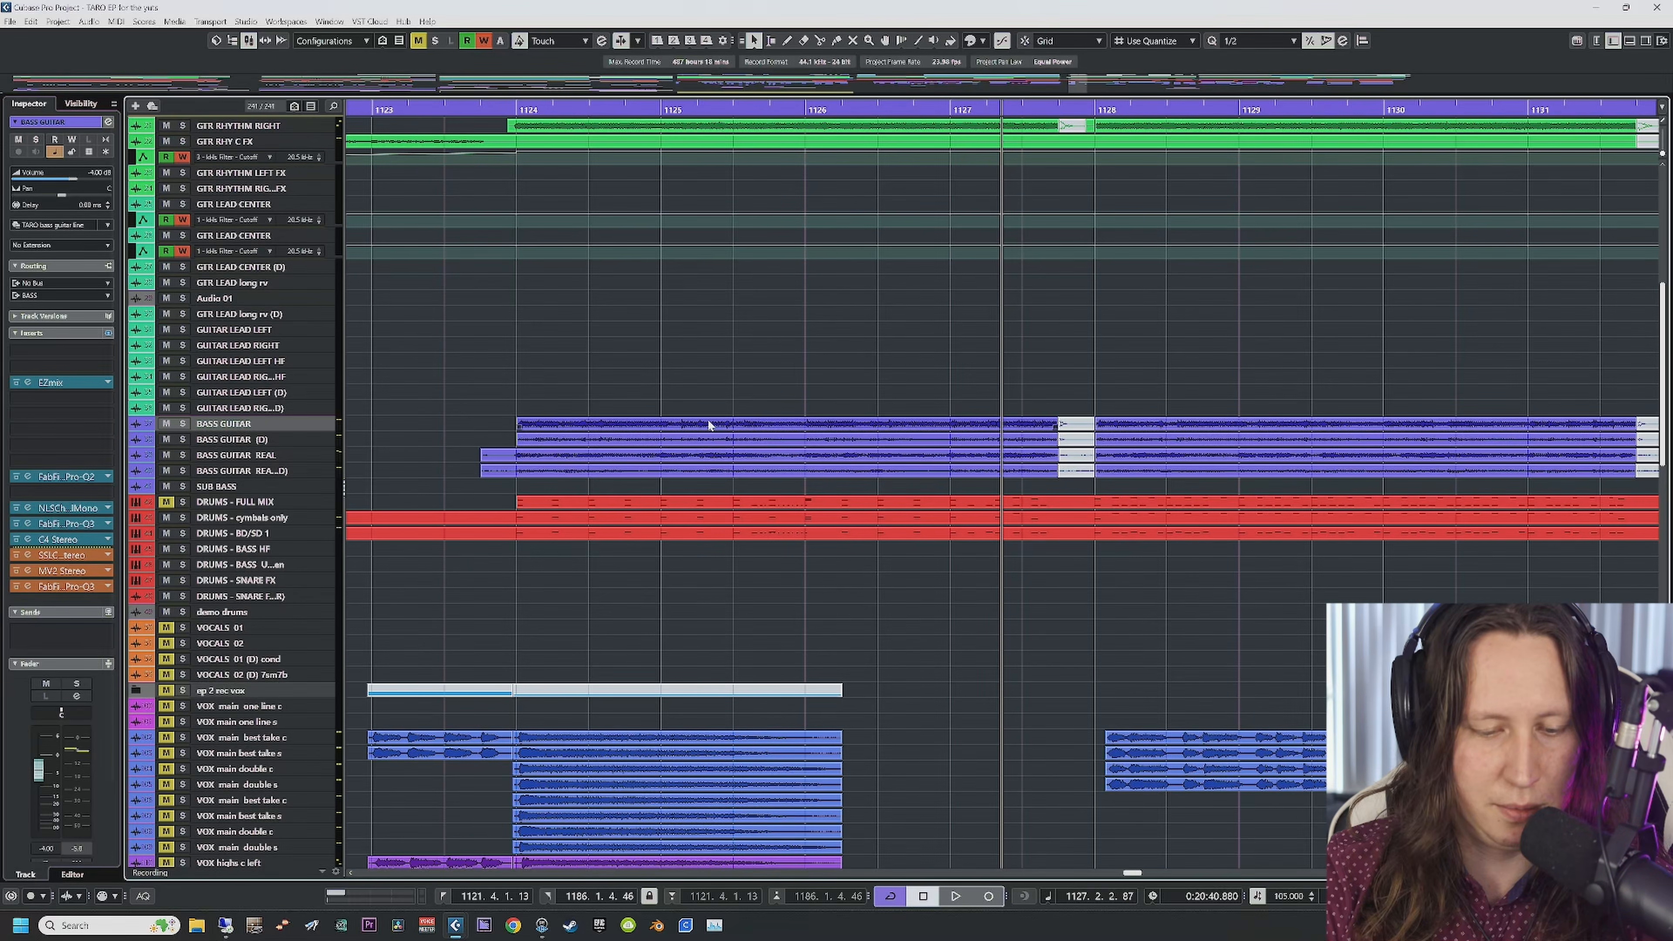
Step: Audition BASS GUITAR REAL soloed from bar 1124, then switch the solo to BASS GUITAR REAL (D)
left_click_drag(545, 481, 540, 480)
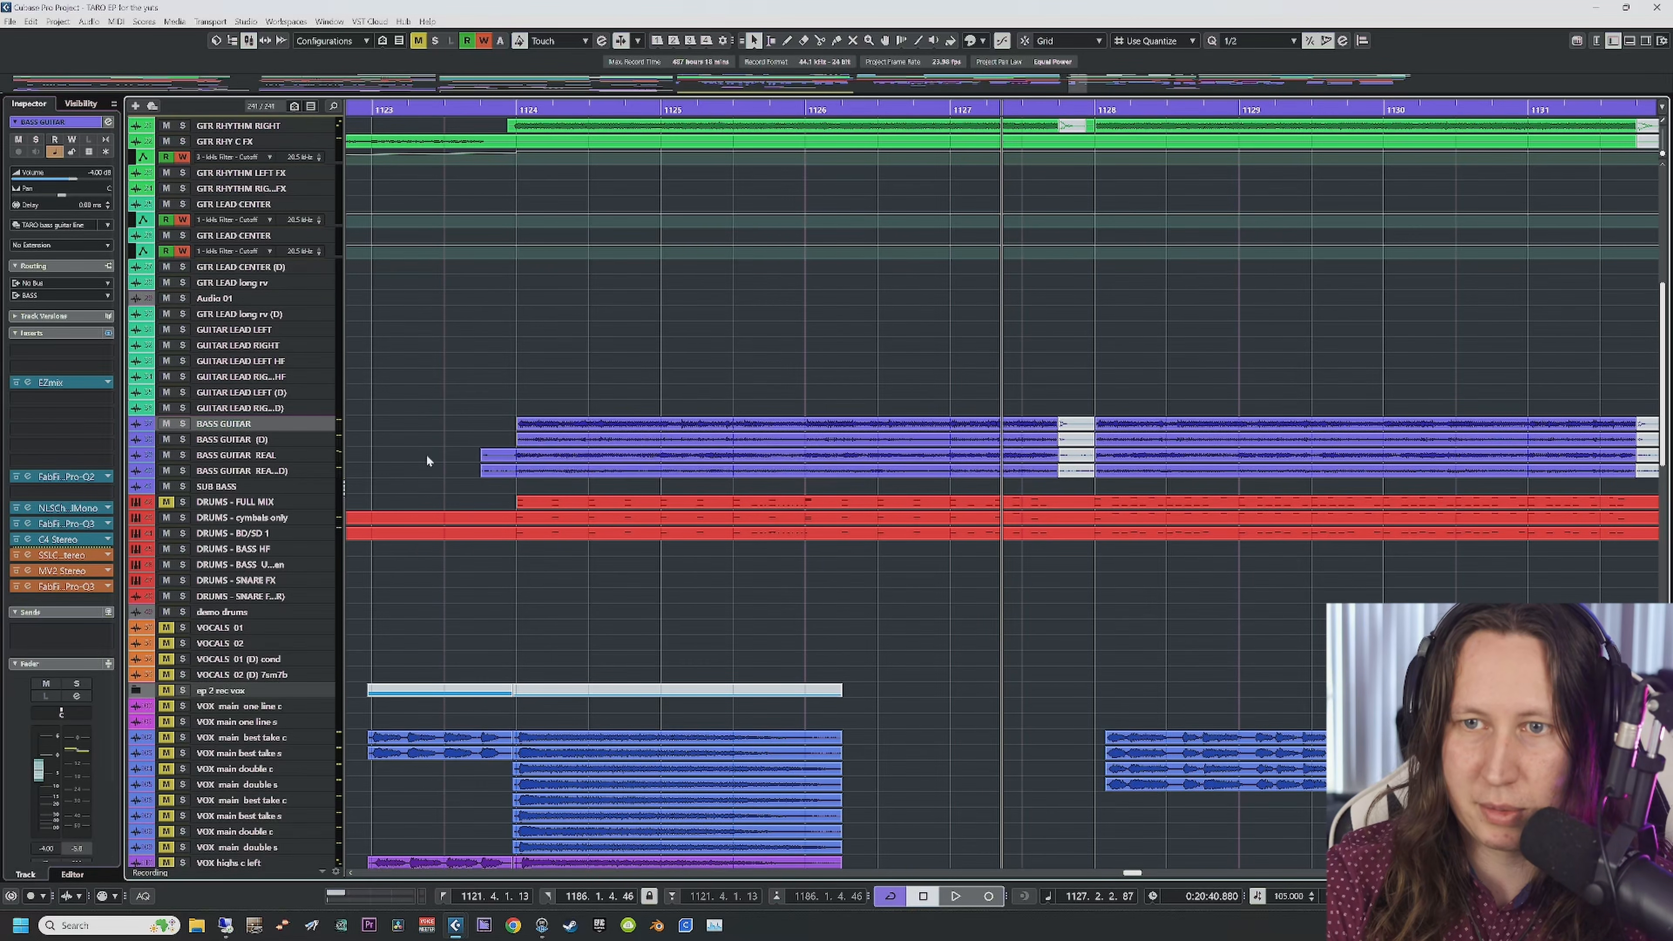
left_click(183, 455)
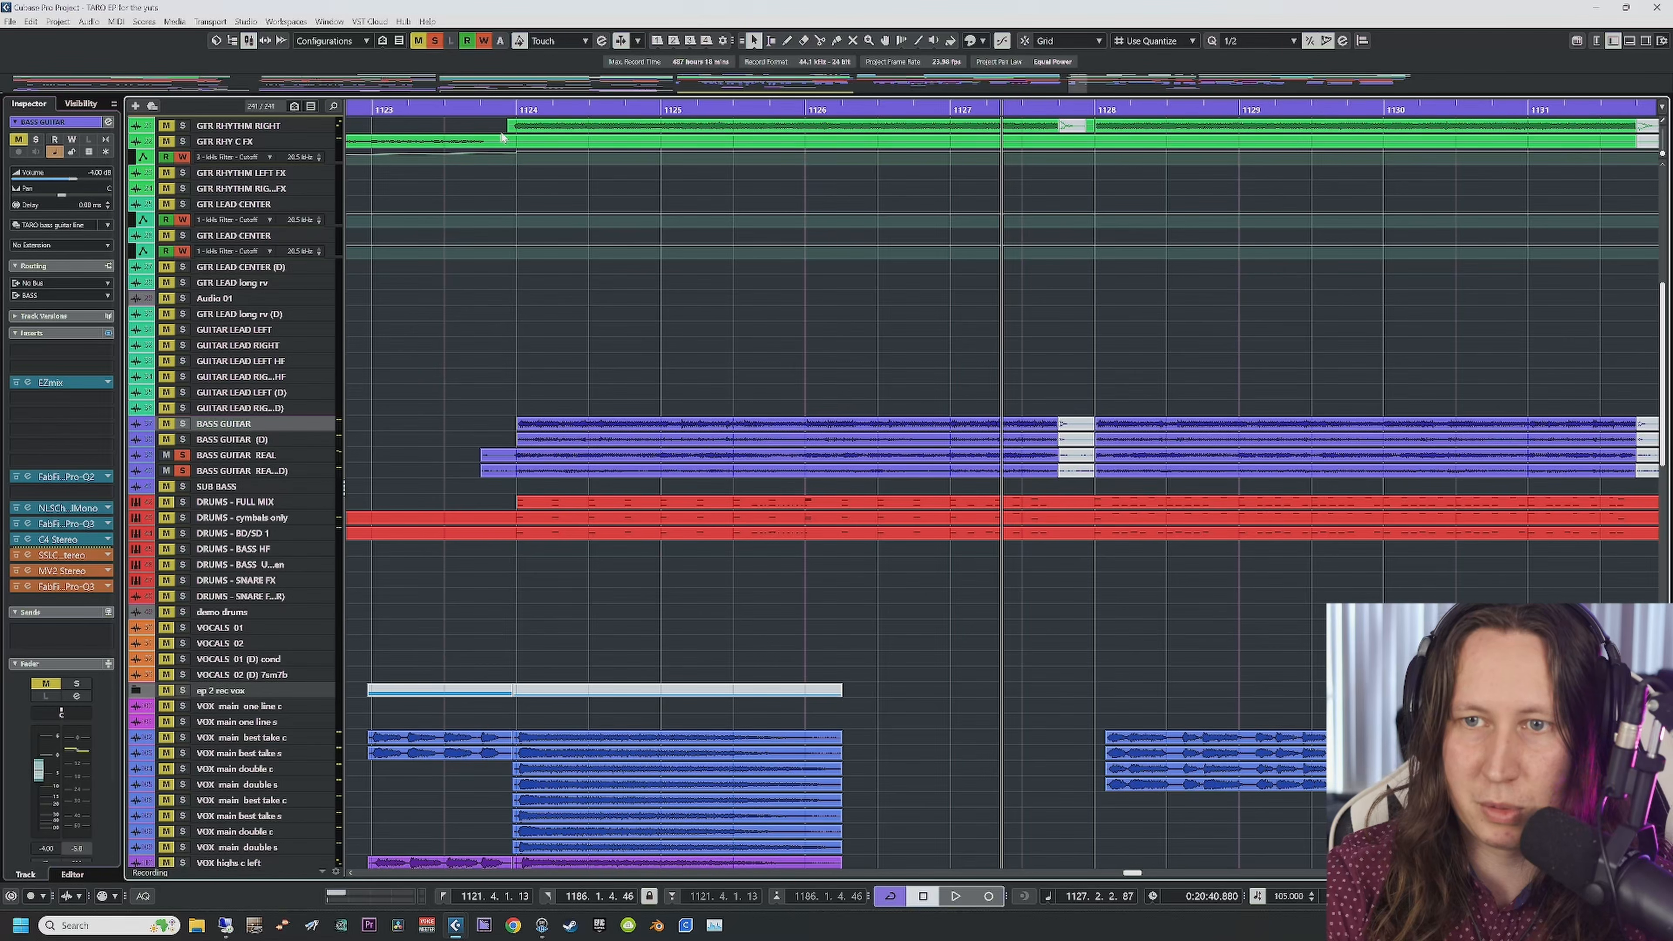
left_click(505, 109)
key("space")
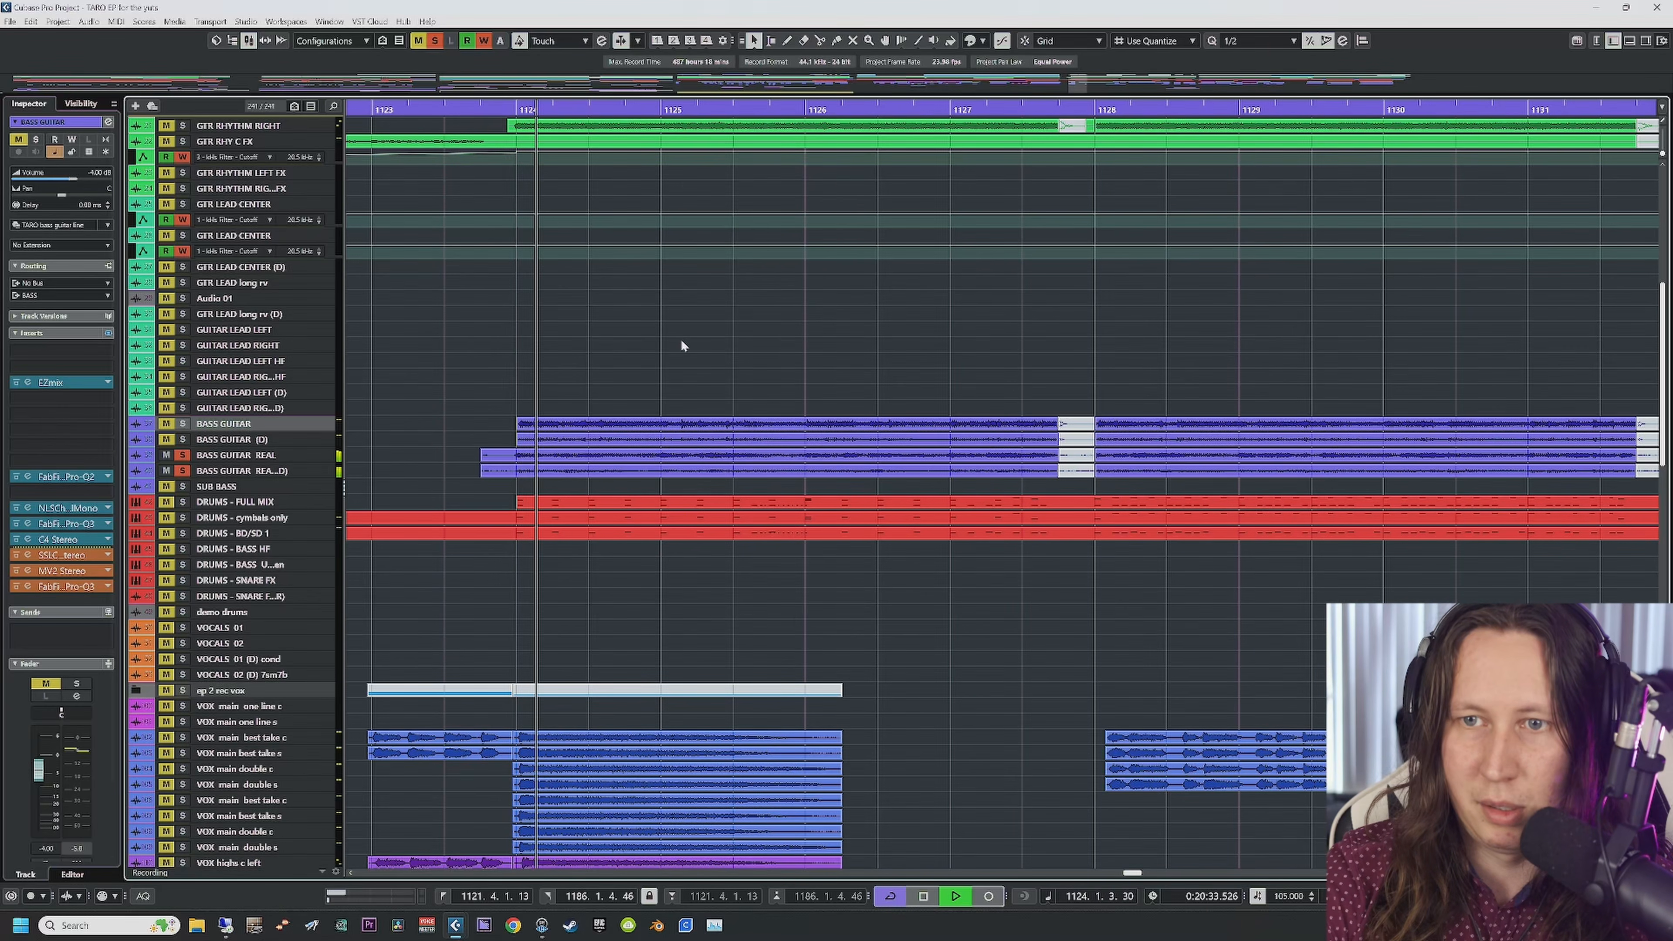
key("space")
left_click(223, 458)
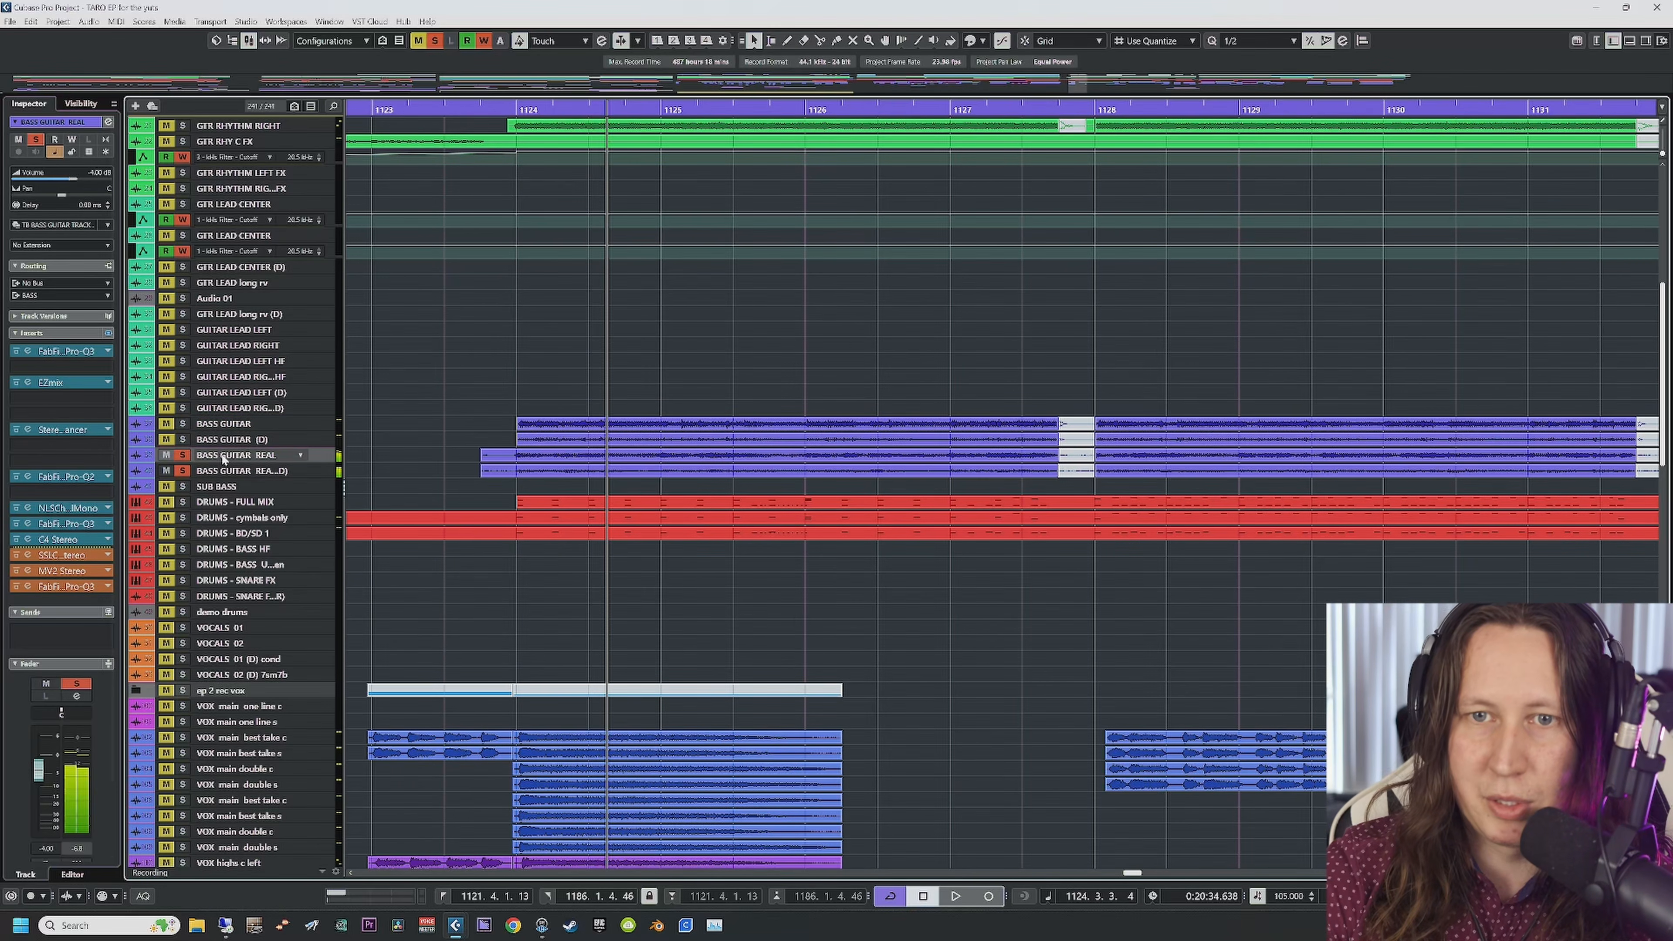
left_click(183, 471)
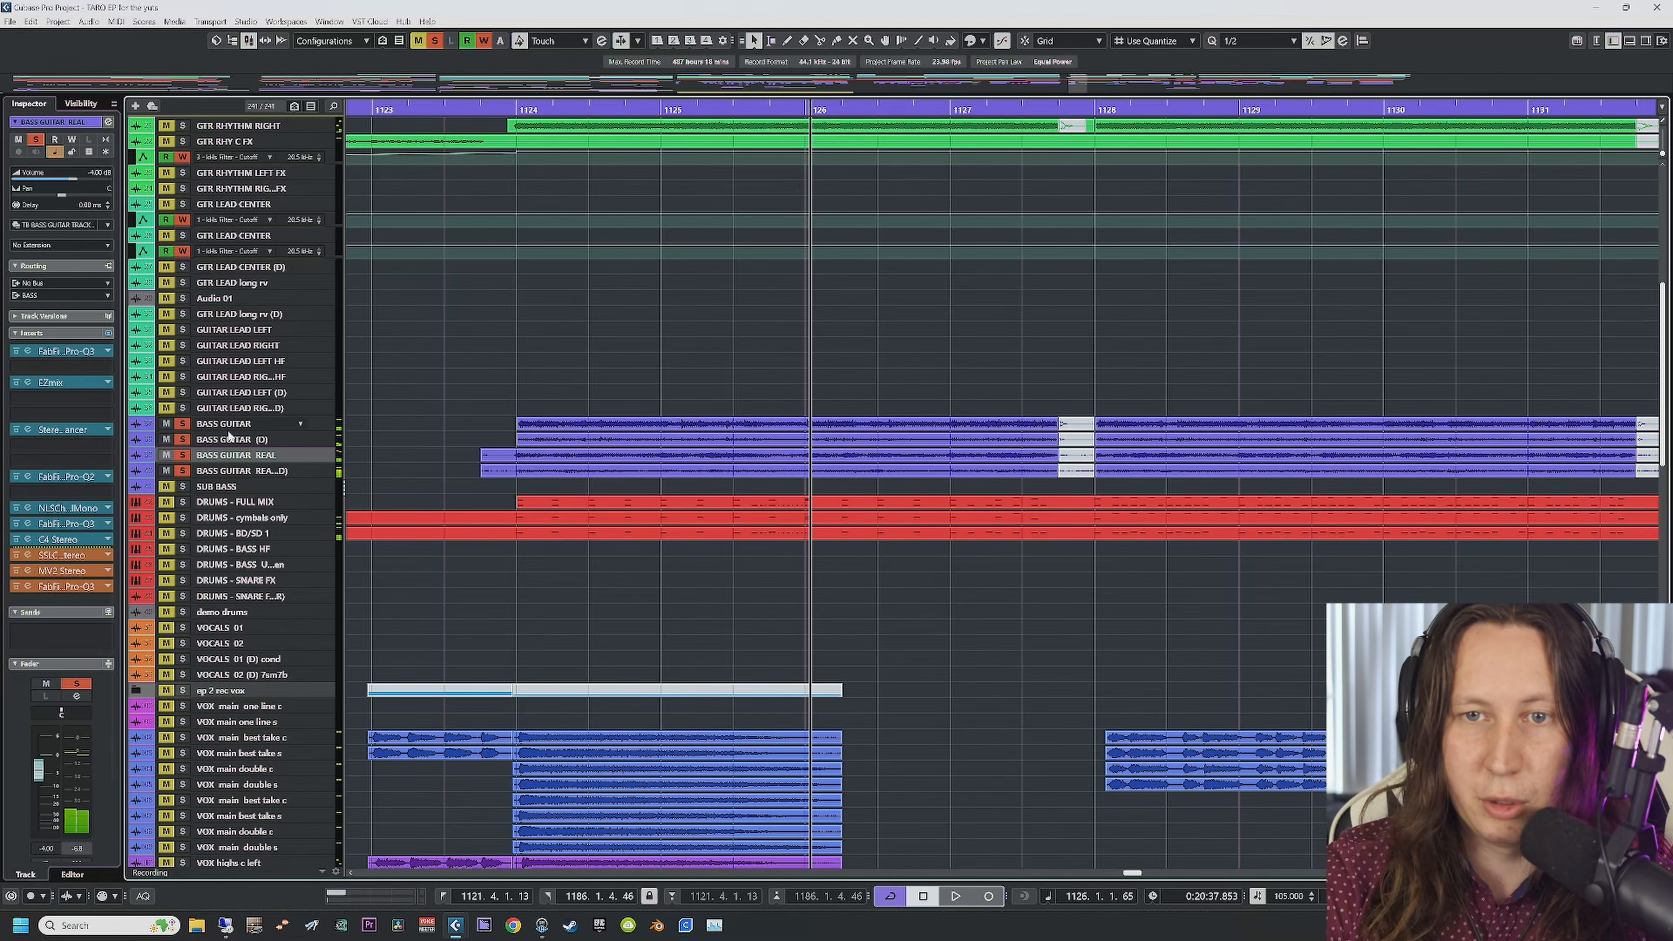
left_click(484, 106)
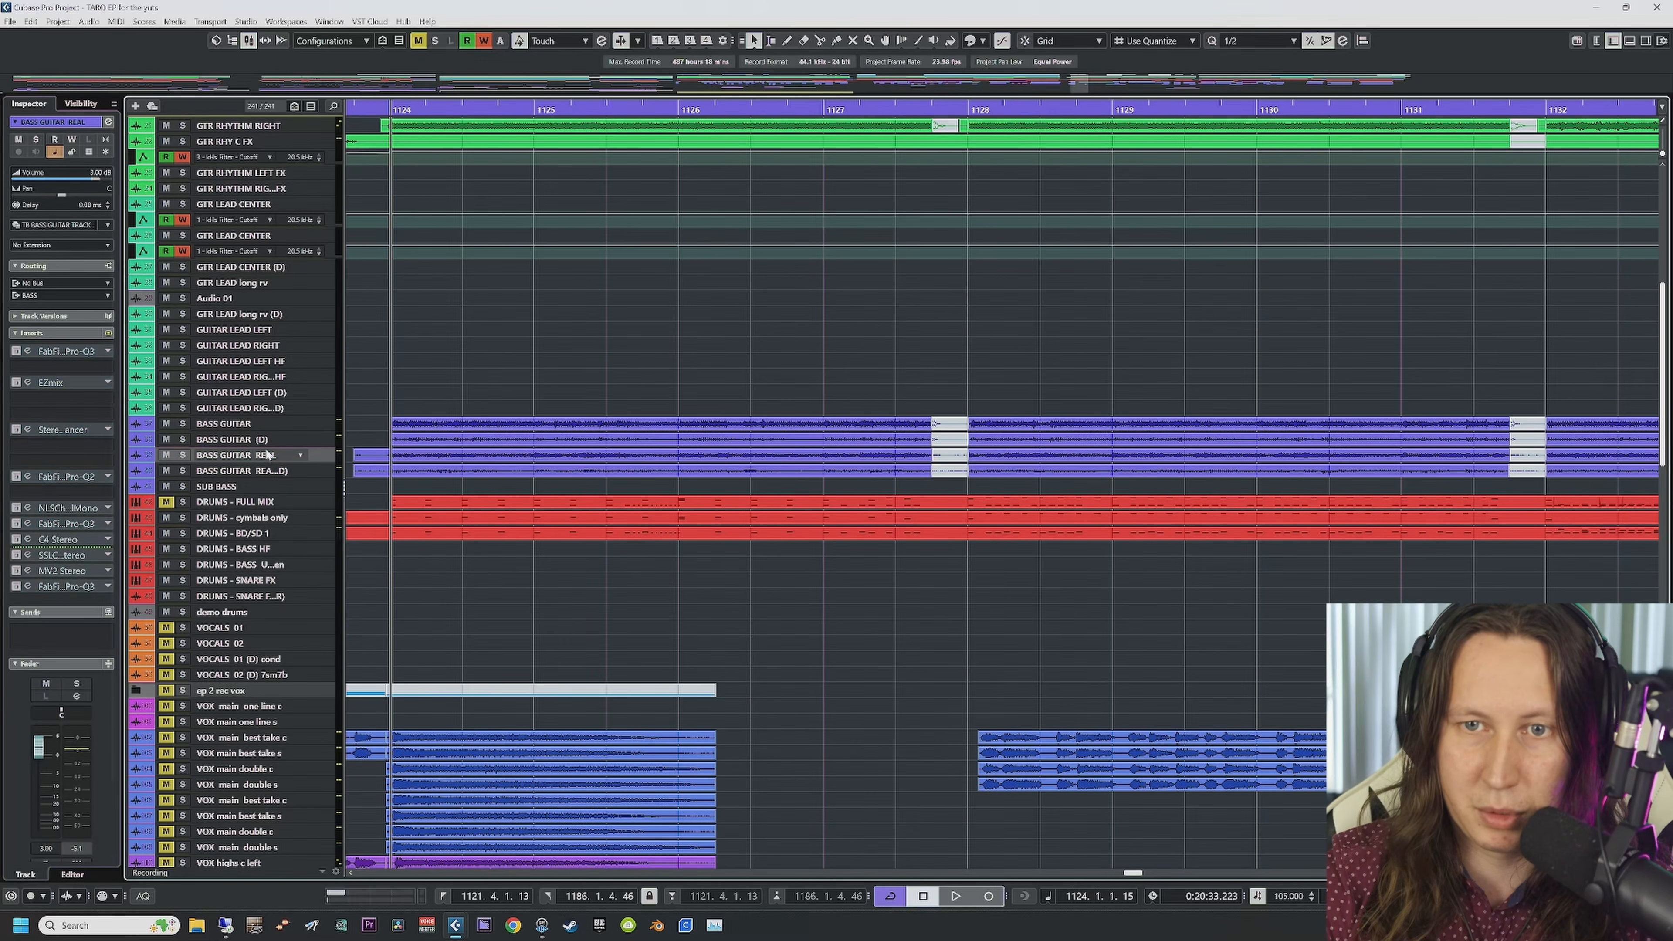
Step: Compare the bass tracks' inserts and open Pro-Q 3 on BASS GUITAR REAL
left_click(270, 469)
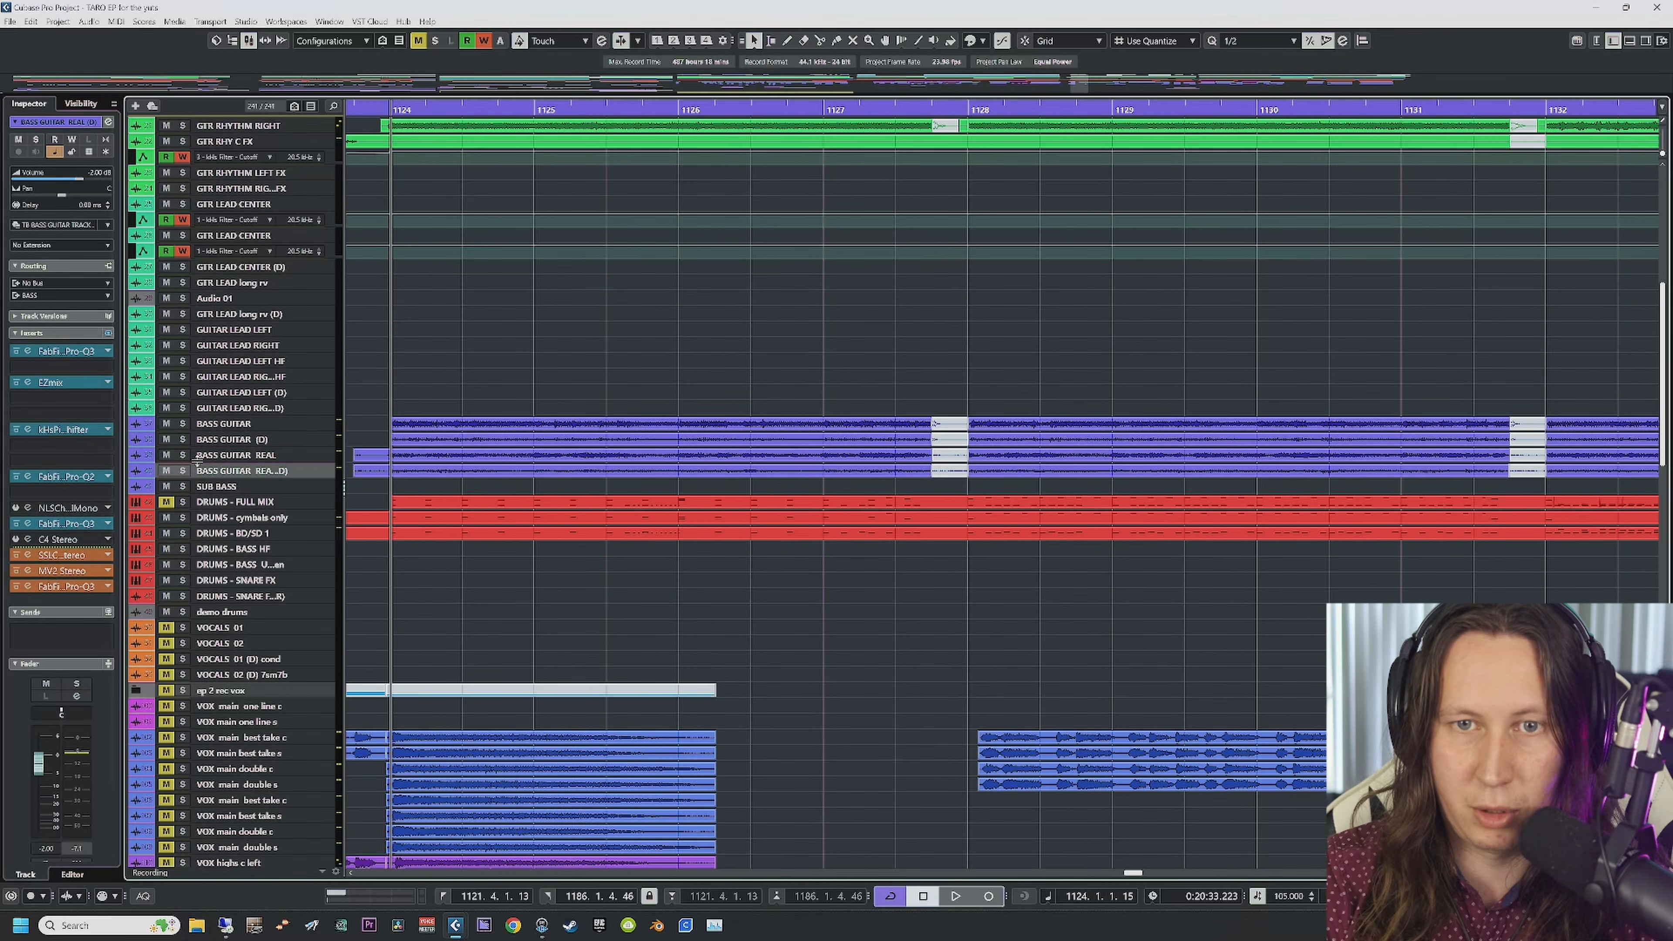
left_click(282, 422)
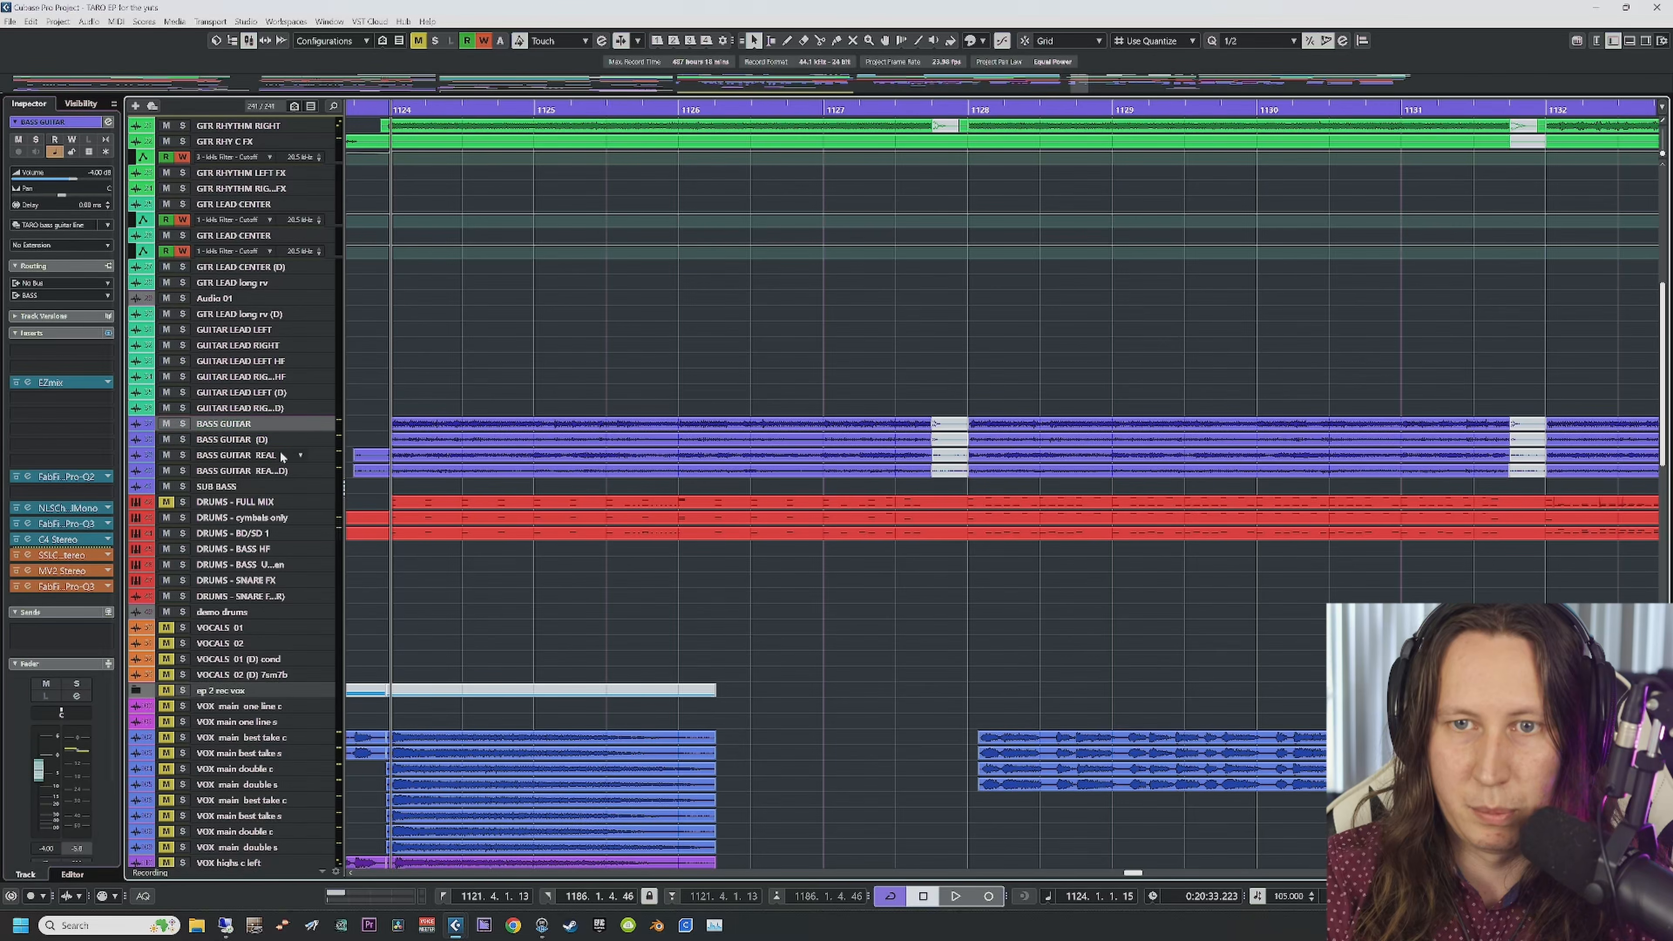
left_click(284, 454)
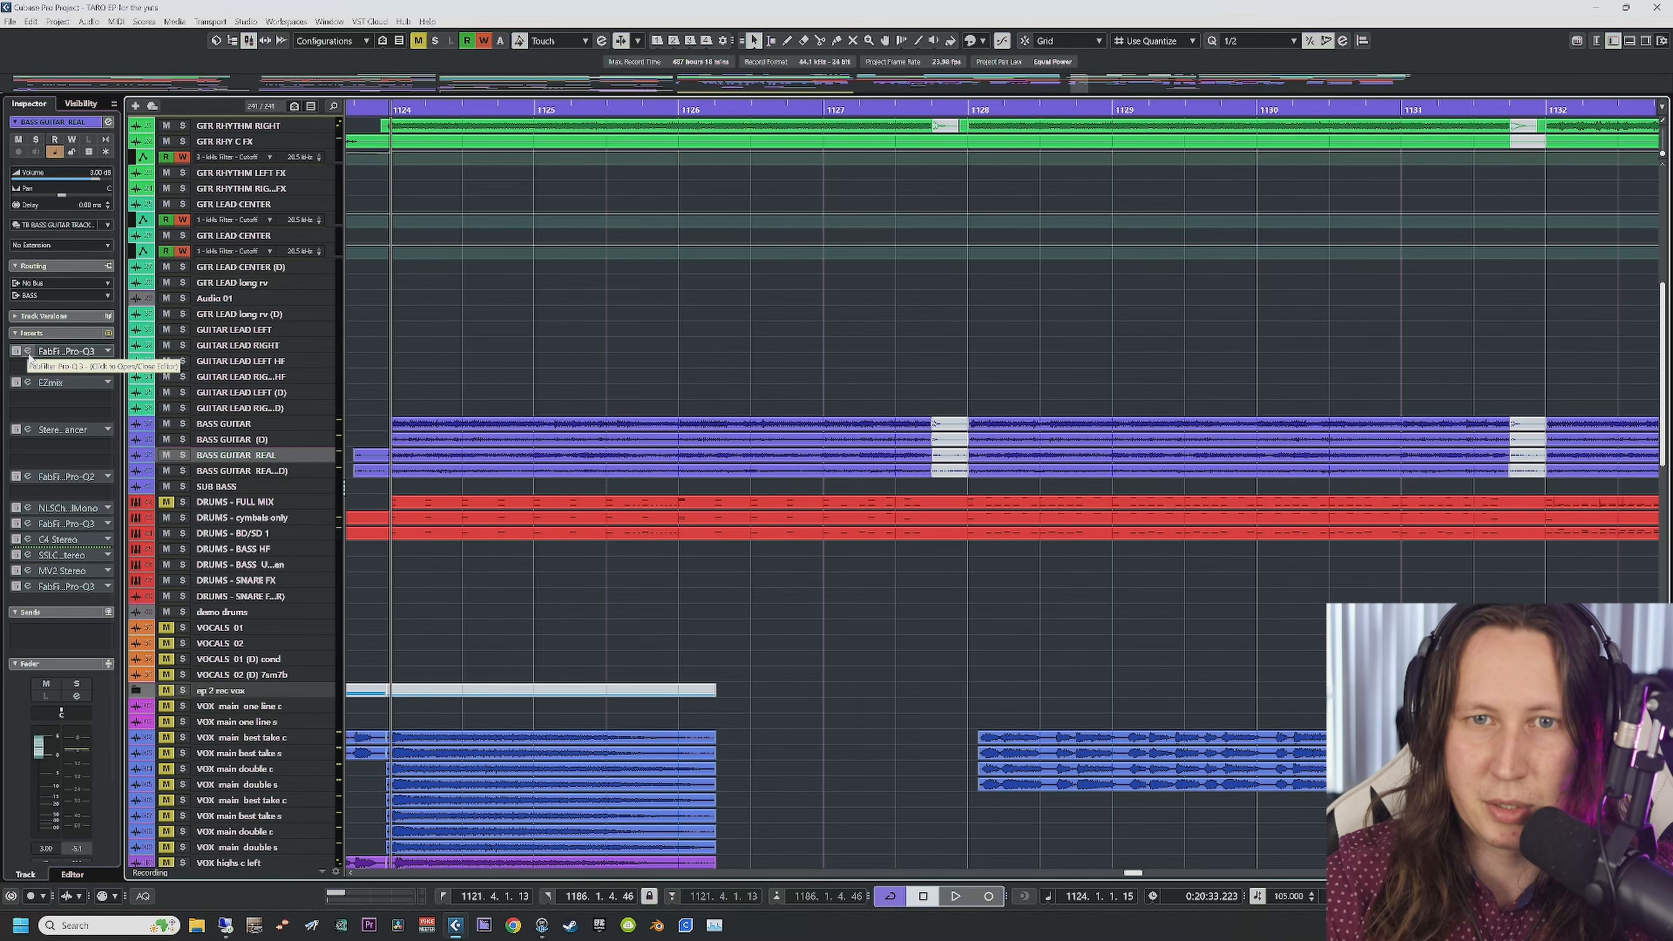
left_click(29, 353)
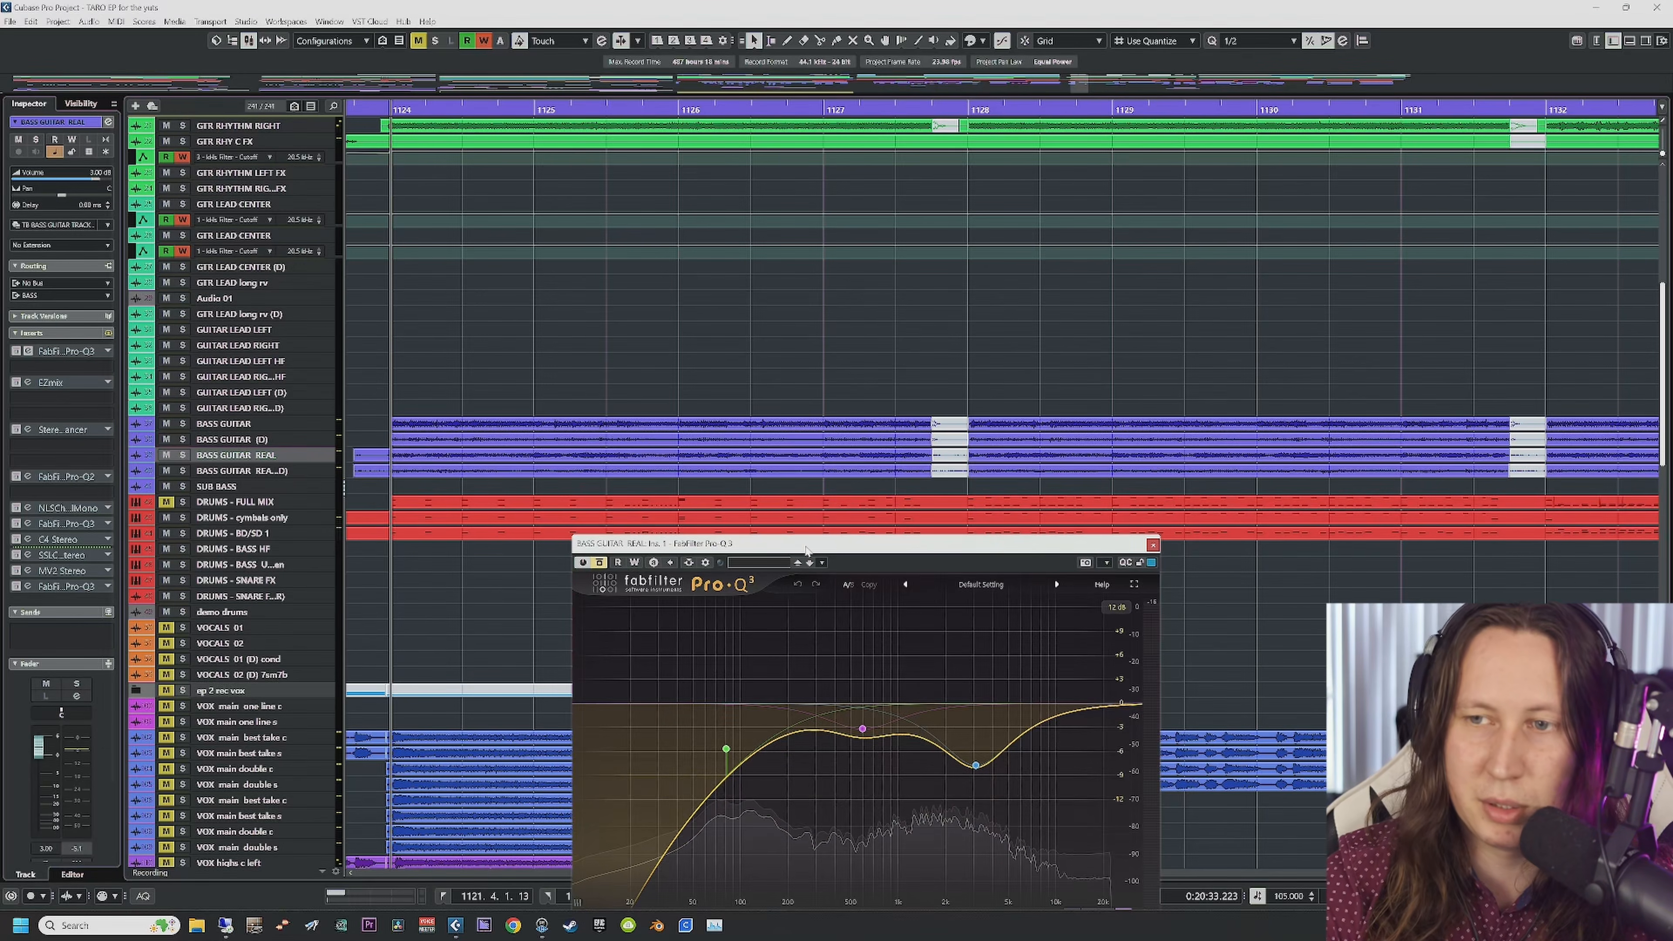
Step: Re-enable the Pro-Q 3 and play BASS GUITAR REAL soloed from just before bar 1124
left_click_drag(805, 549, 801, 366)
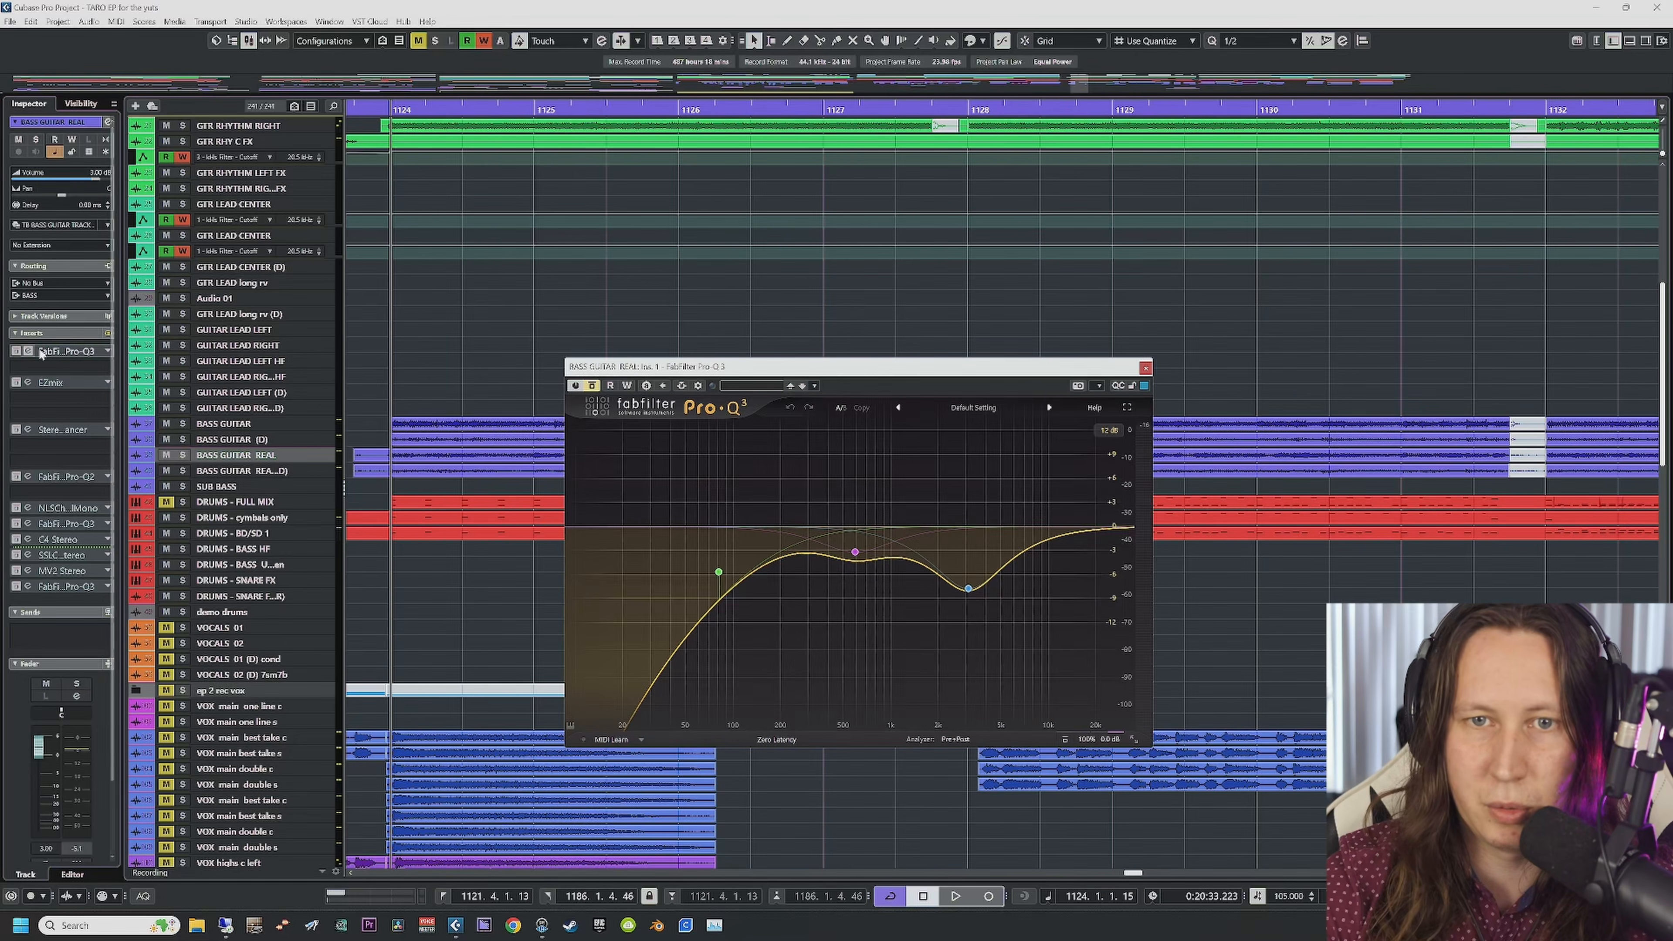
left_click(17, 352)
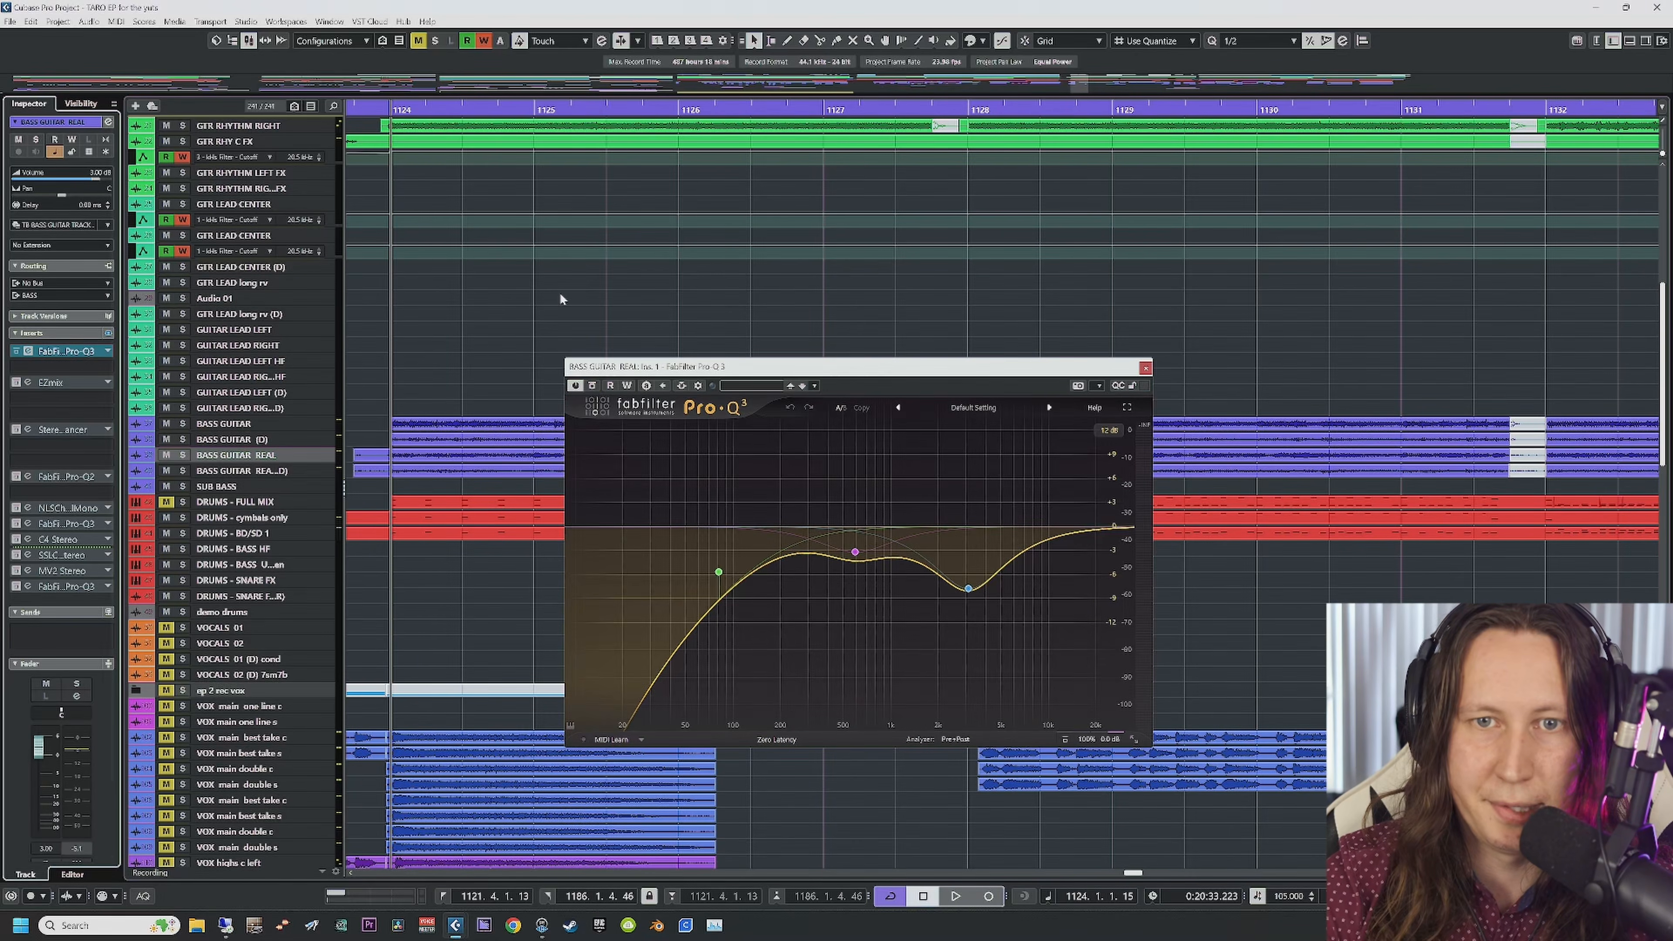
left_click(388, 112)
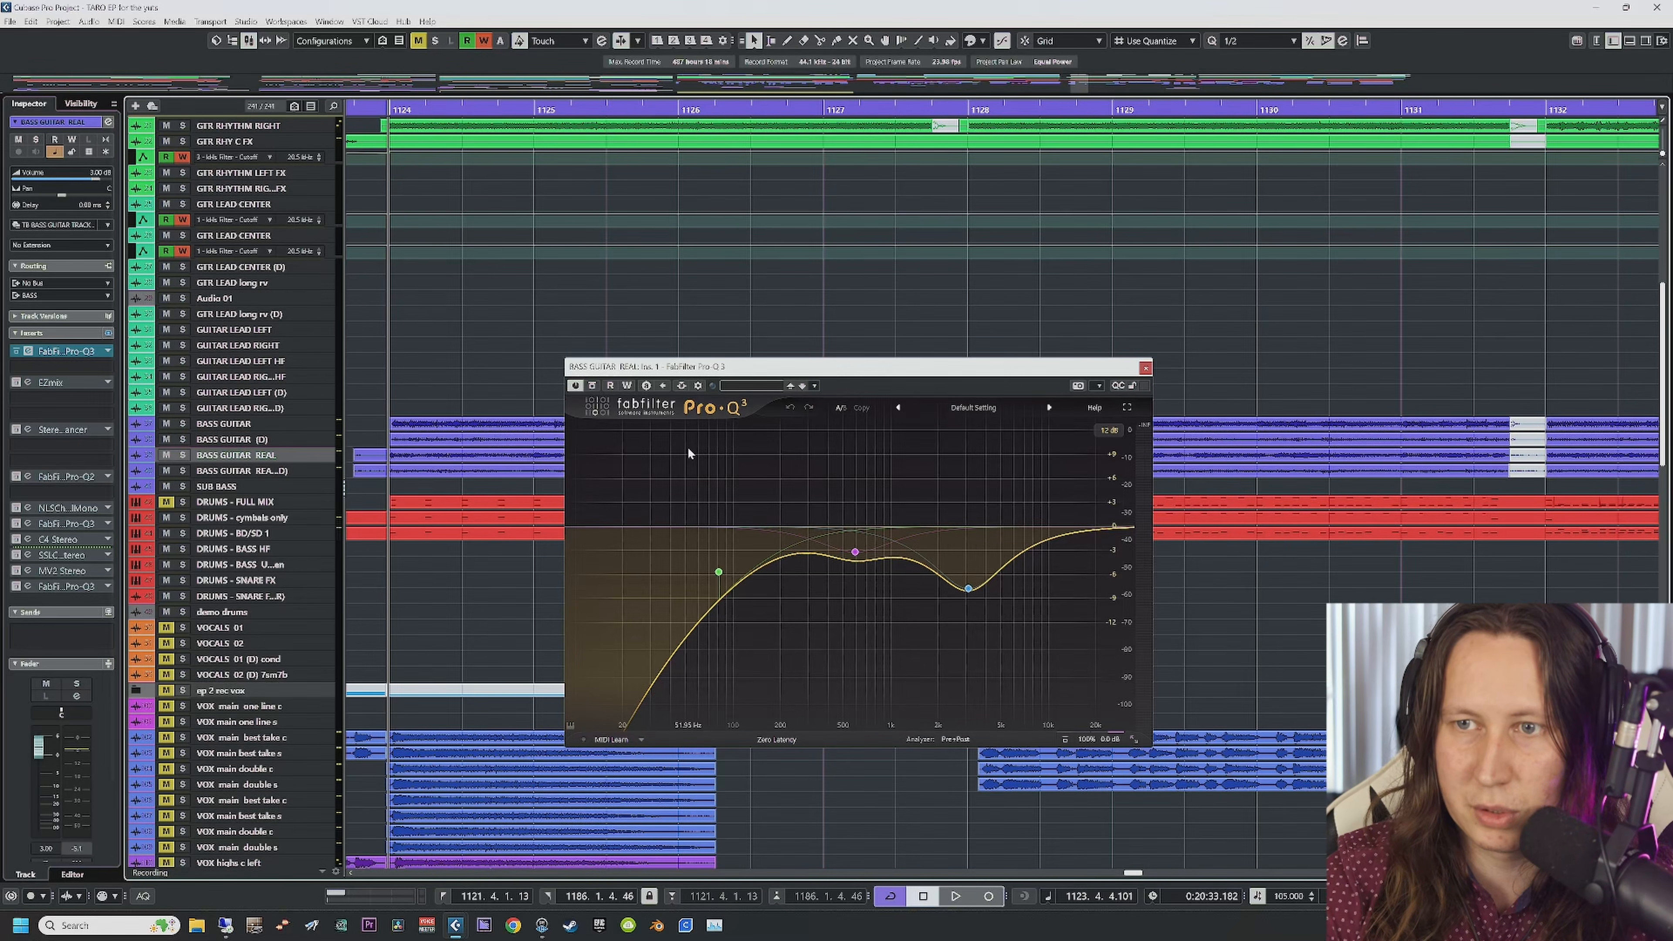
key("space")
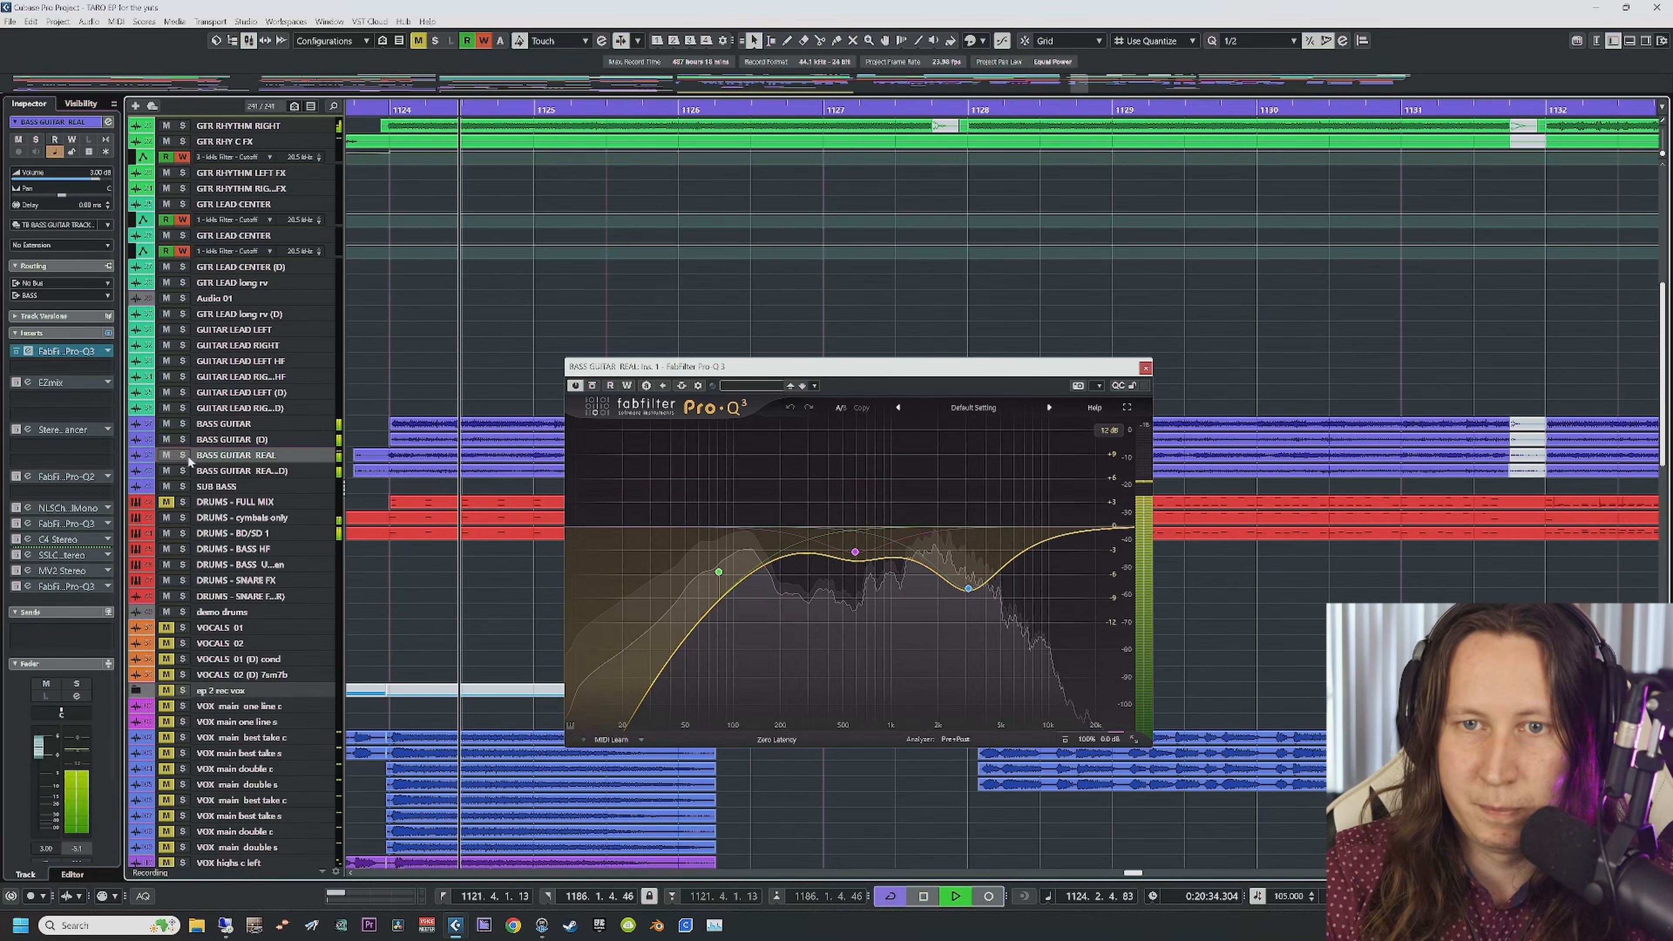
left_click(183, 455)
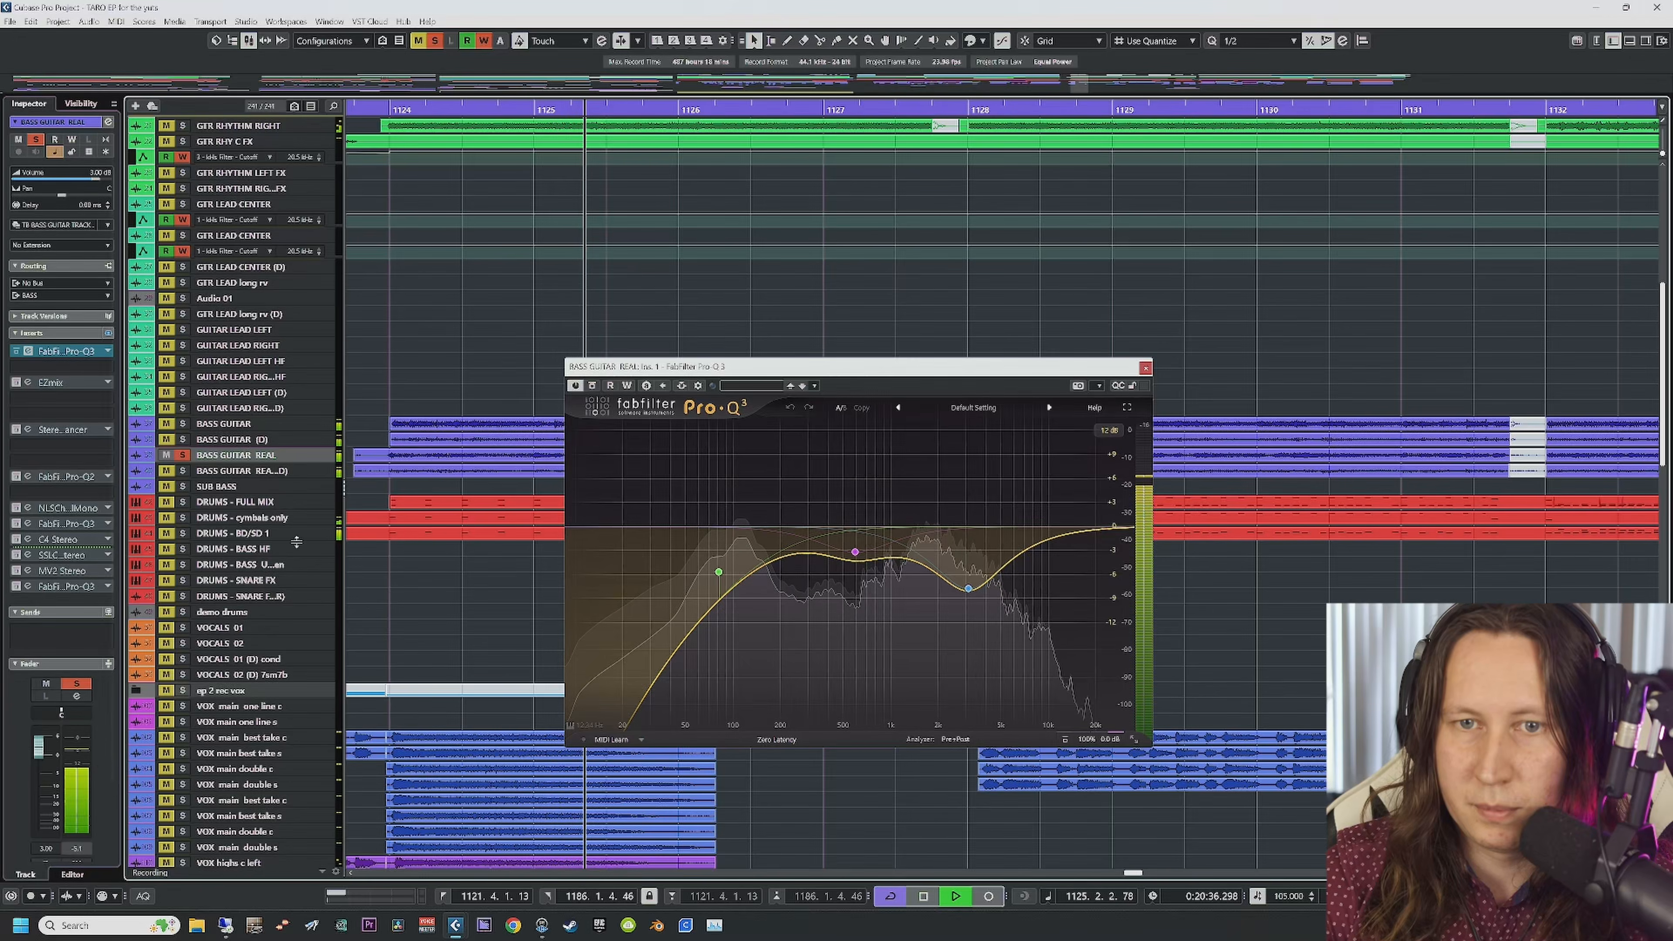
Step: Check the MV2 Stereo insert, then A/B the Pro-Q 3 by bypassing and re-enabling it
left_click(18, 570)
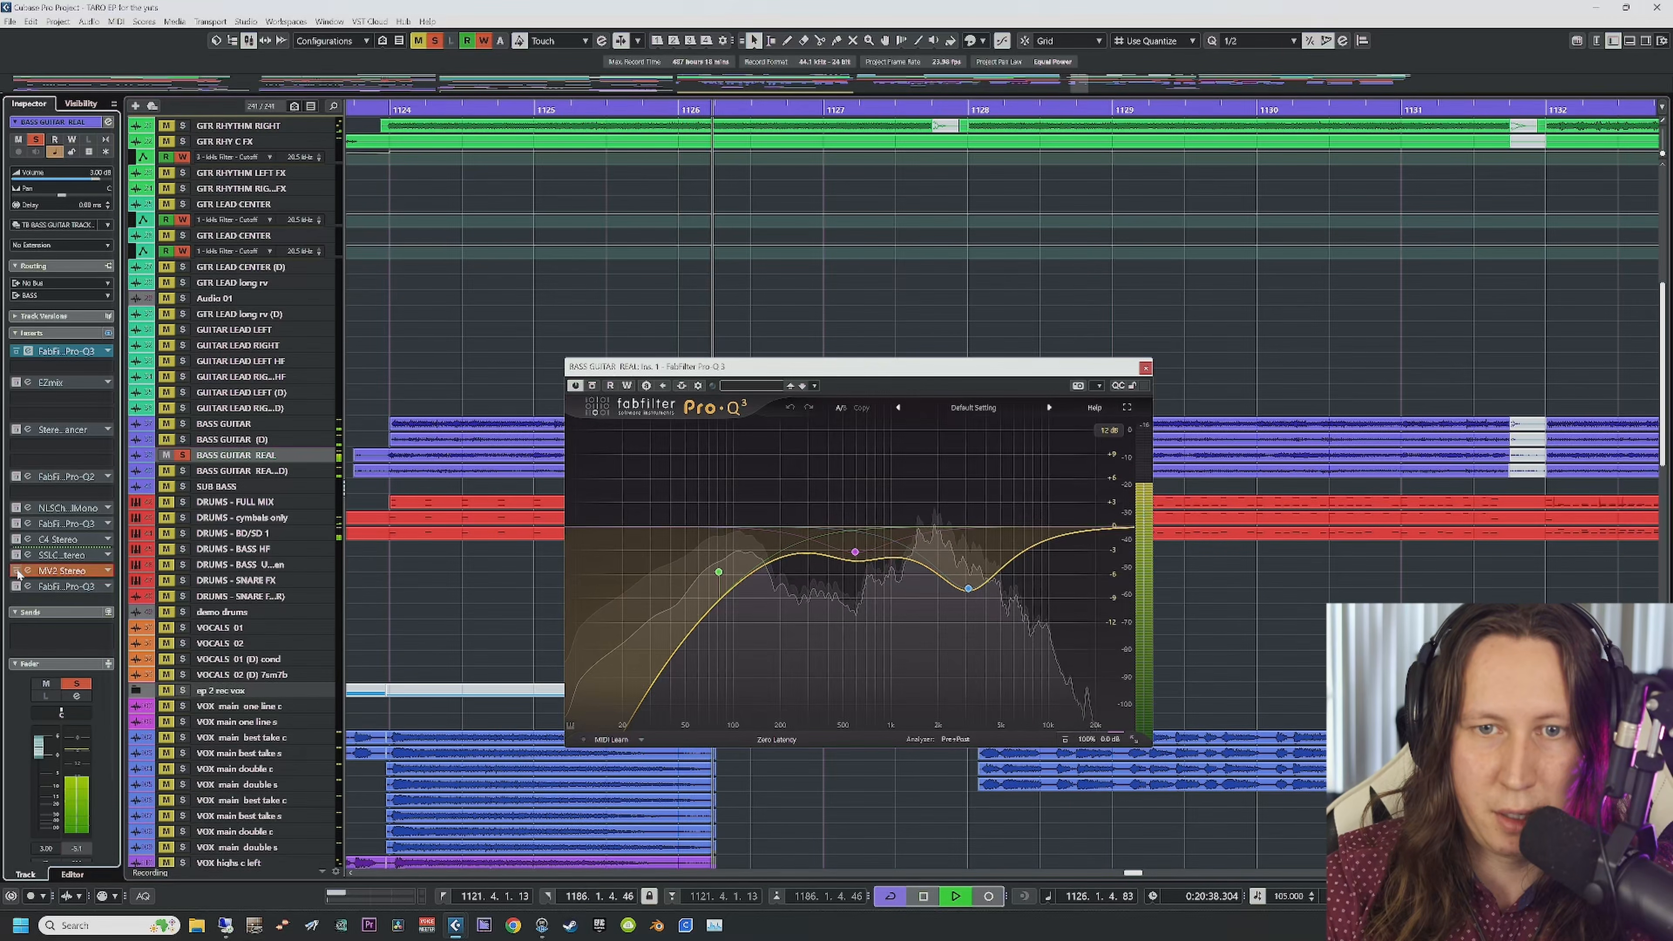
left_click(27, 570)
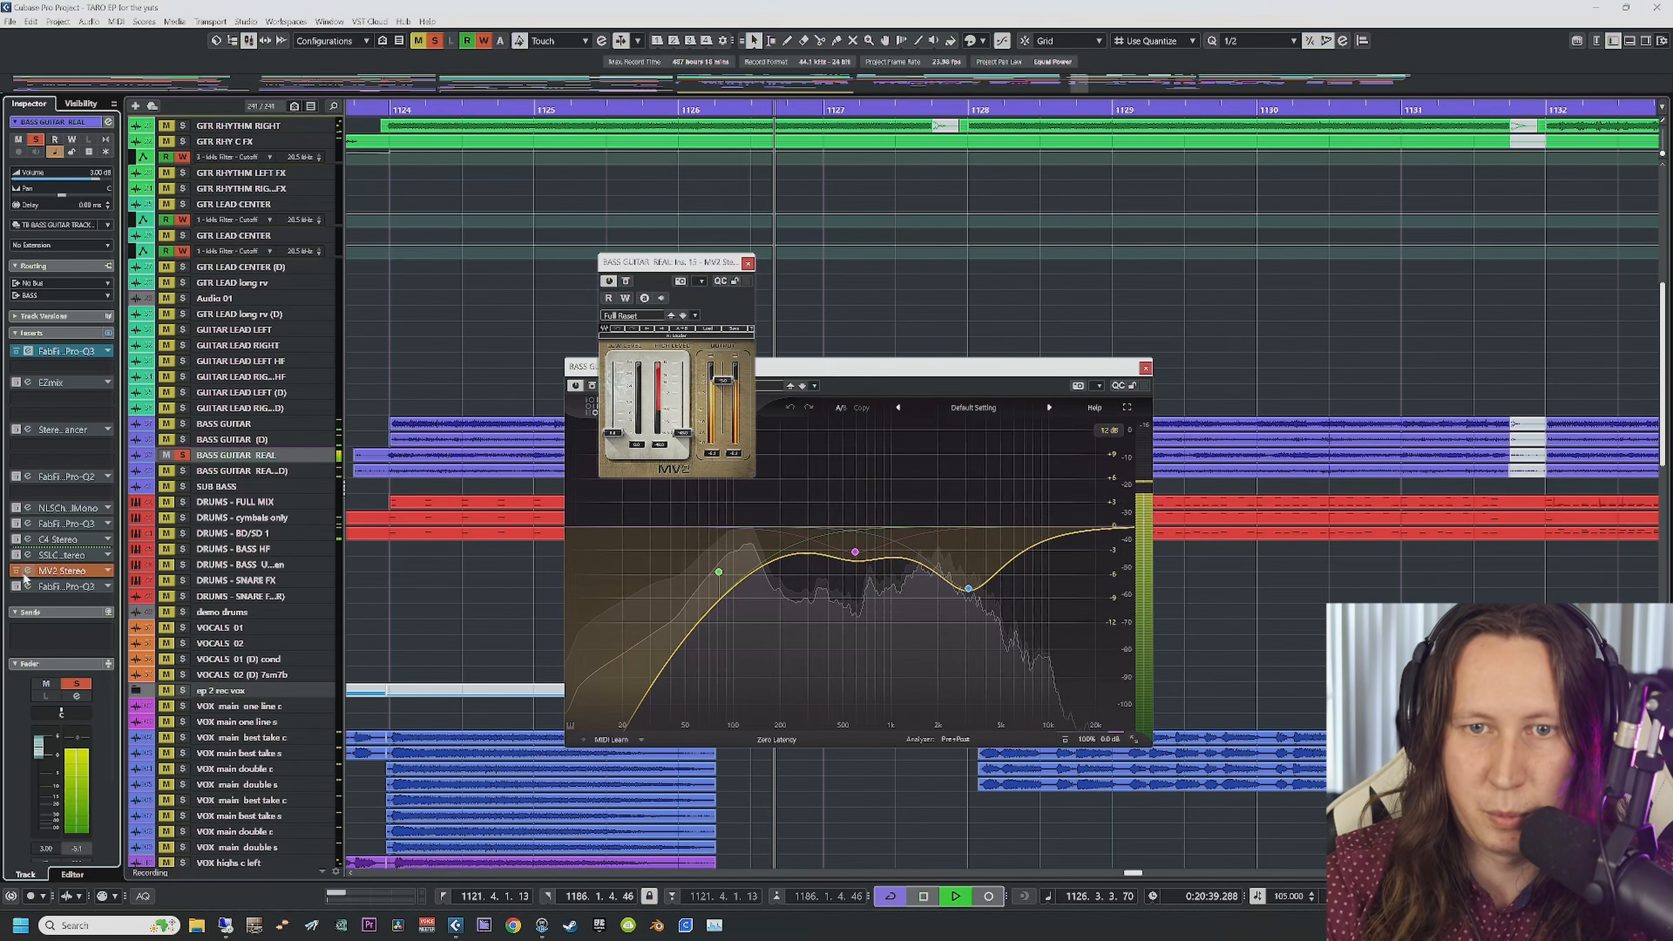
left_click(749, 264)
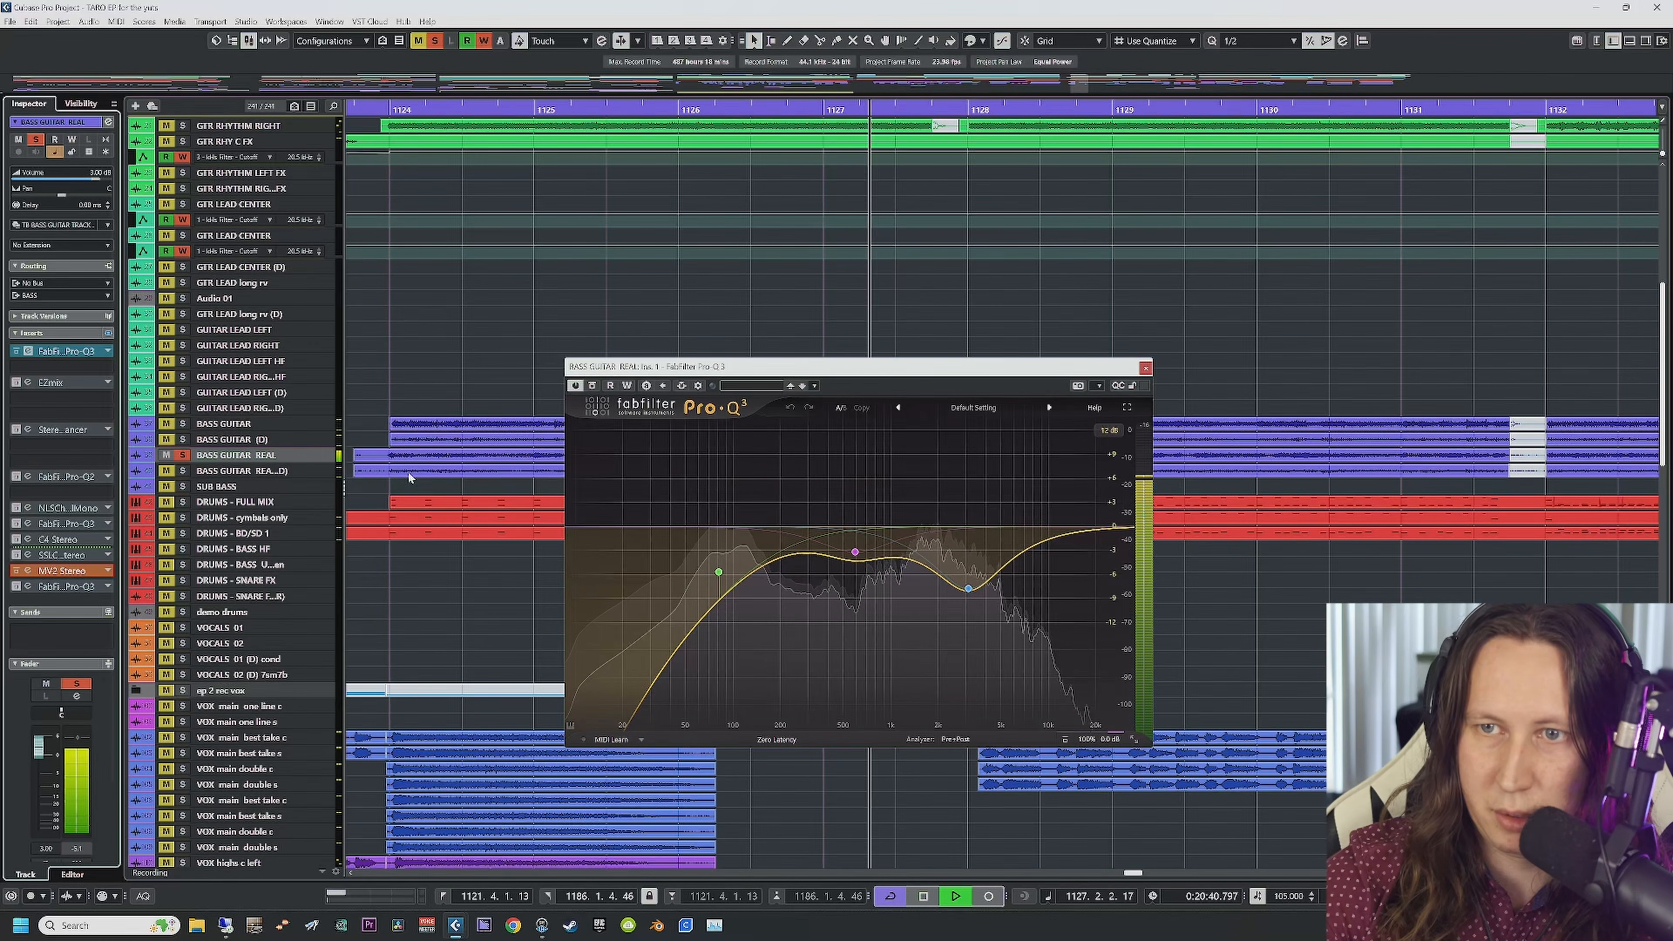
left_click(593, 386)
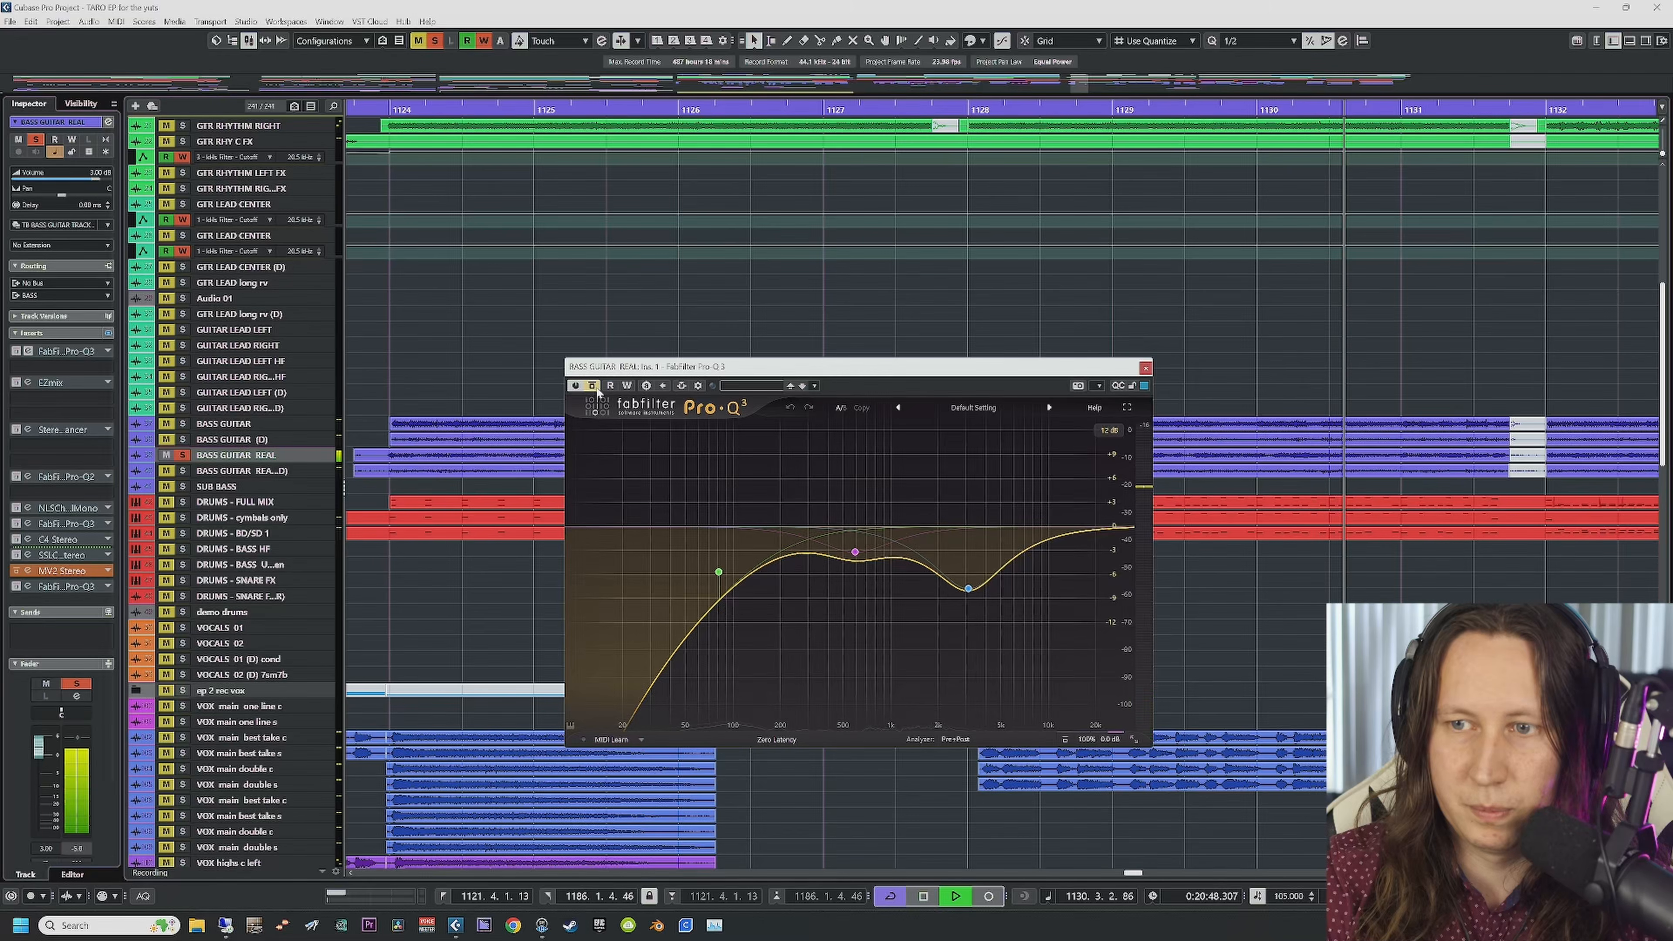
left_click(597, 389)
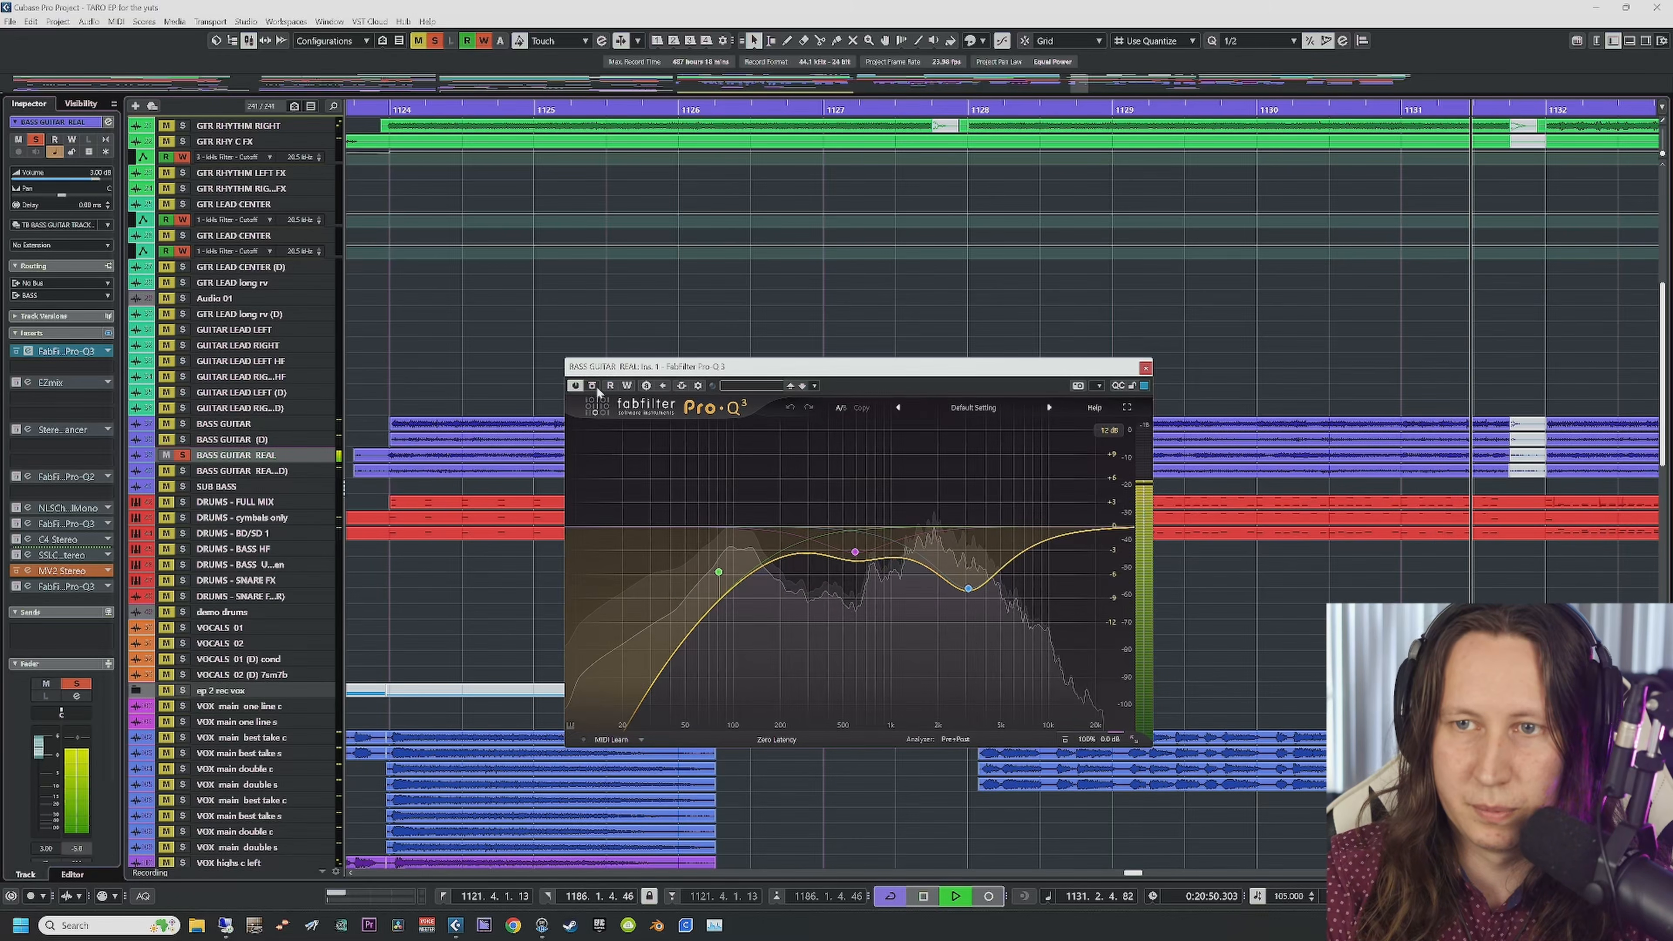
Step: Look at the EZmix plug-in and close the Pro-Q 3 editor
left_click(27, 386)
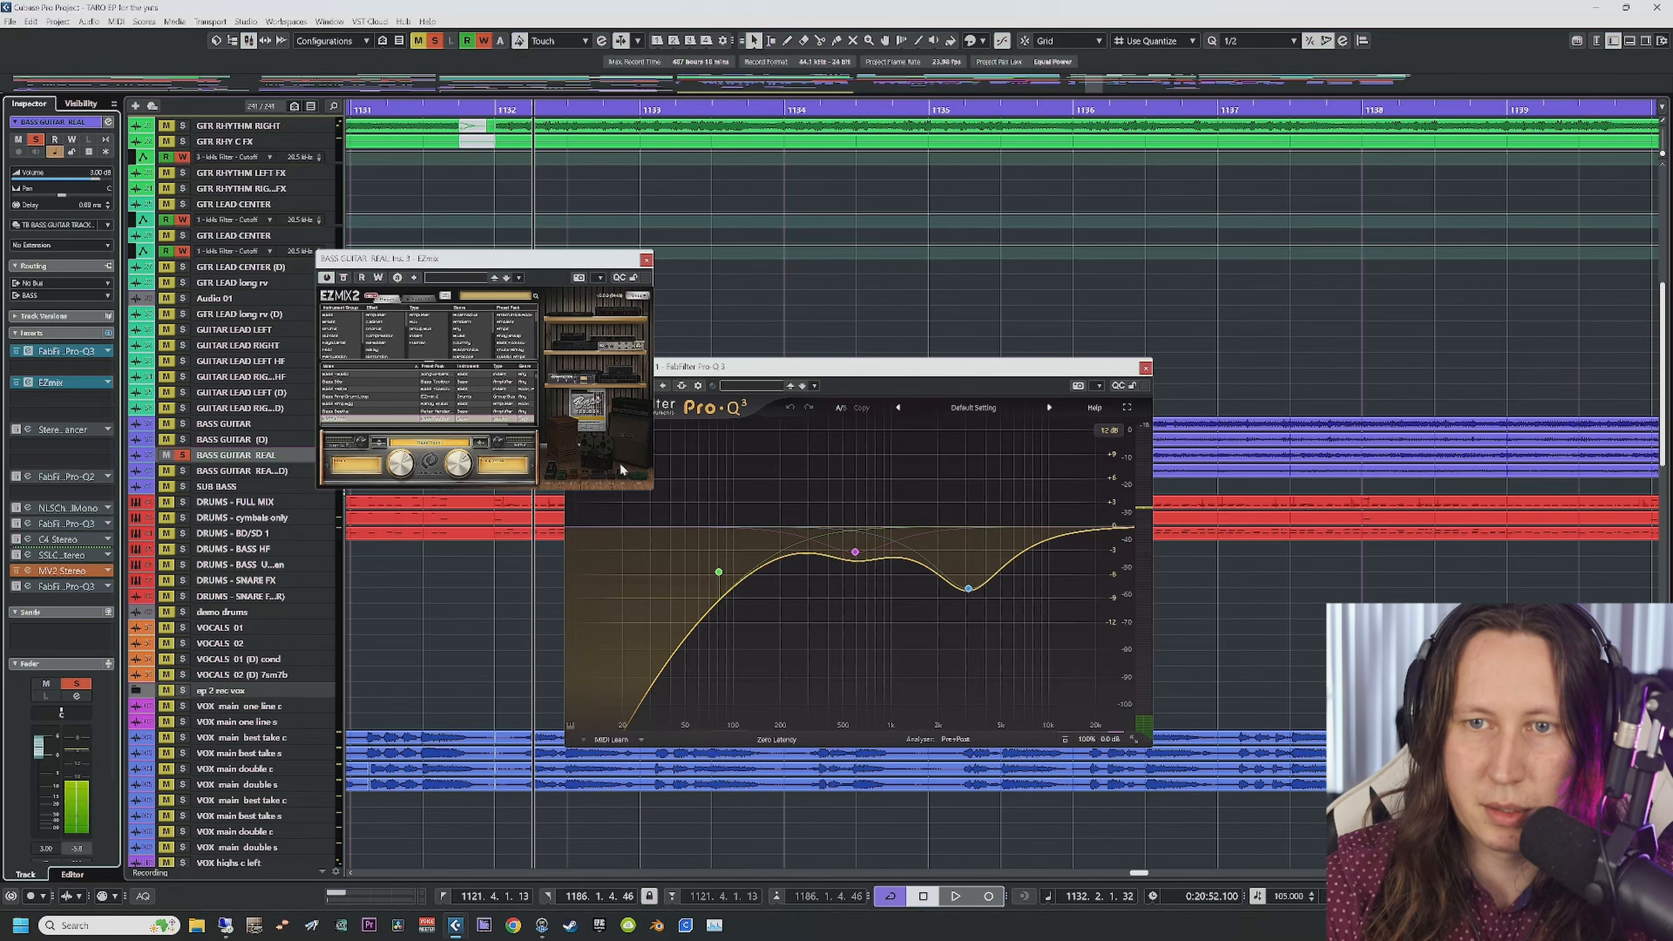
left_click(646, 260)
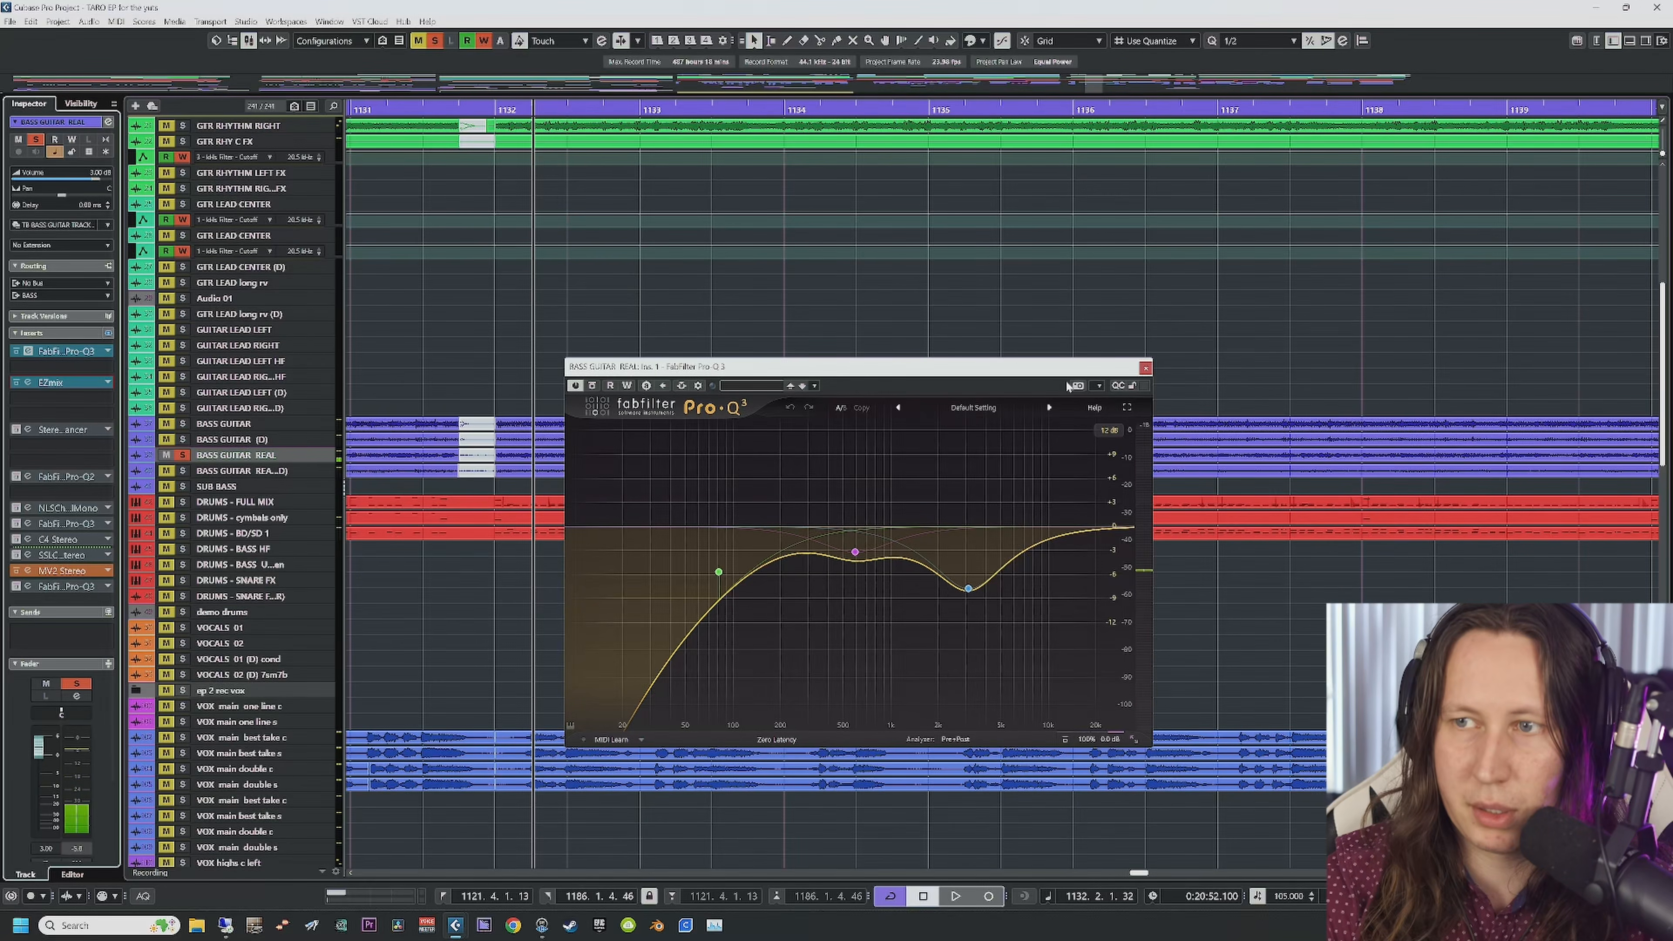
left_click(1145, 368)
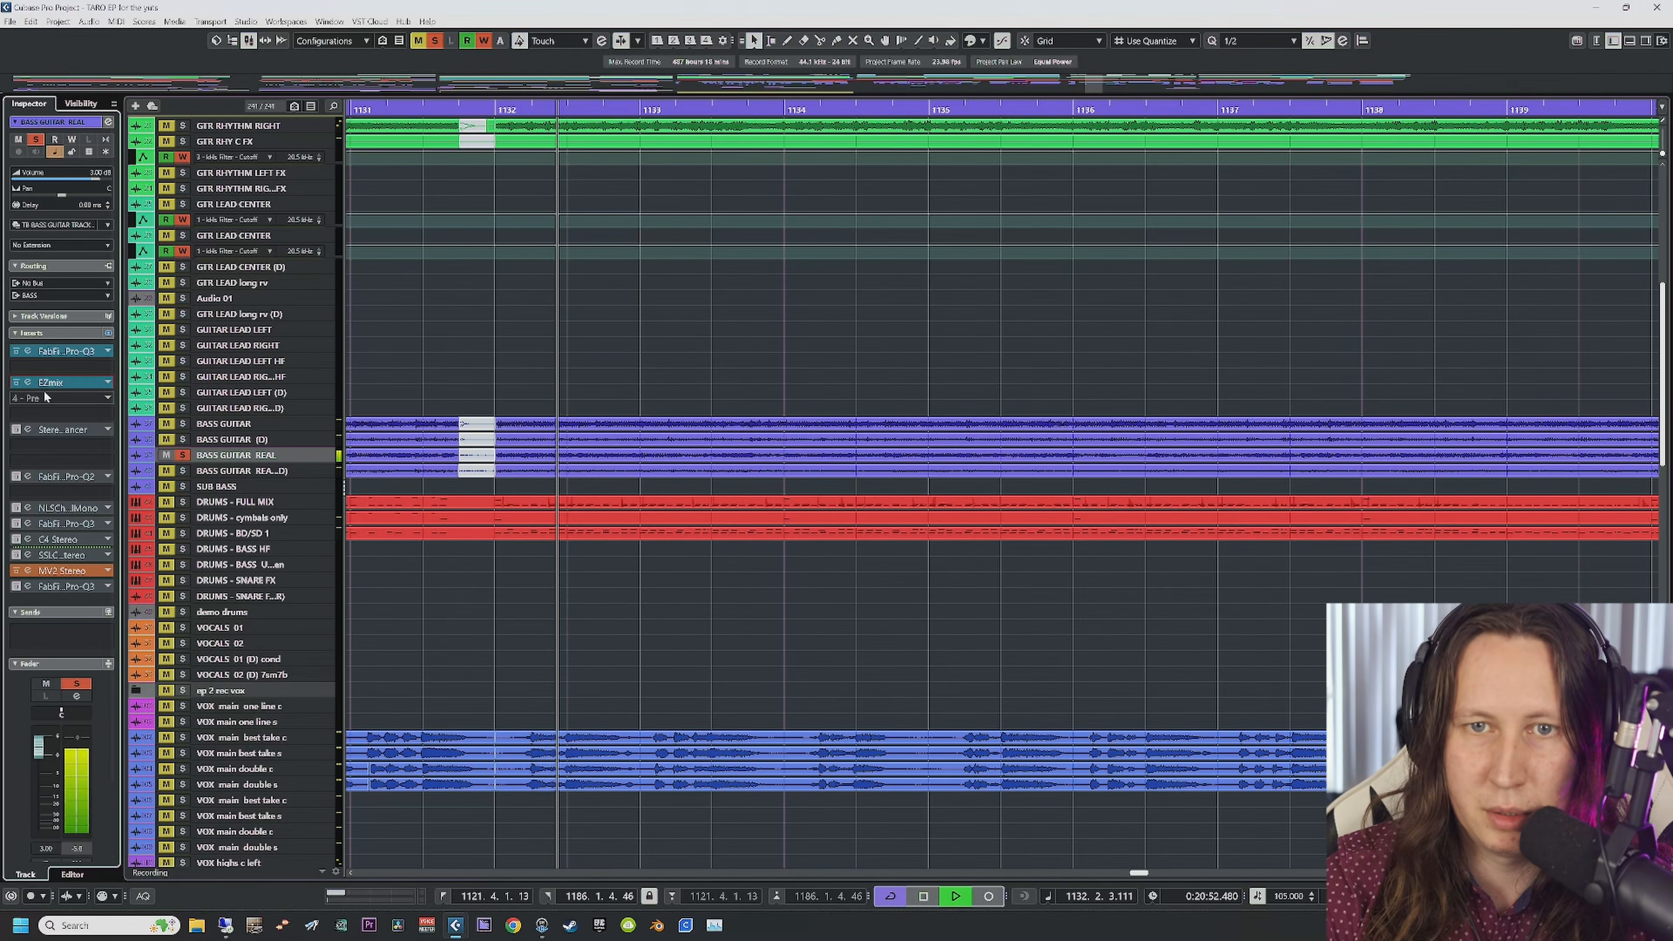
left_click(26, 383)
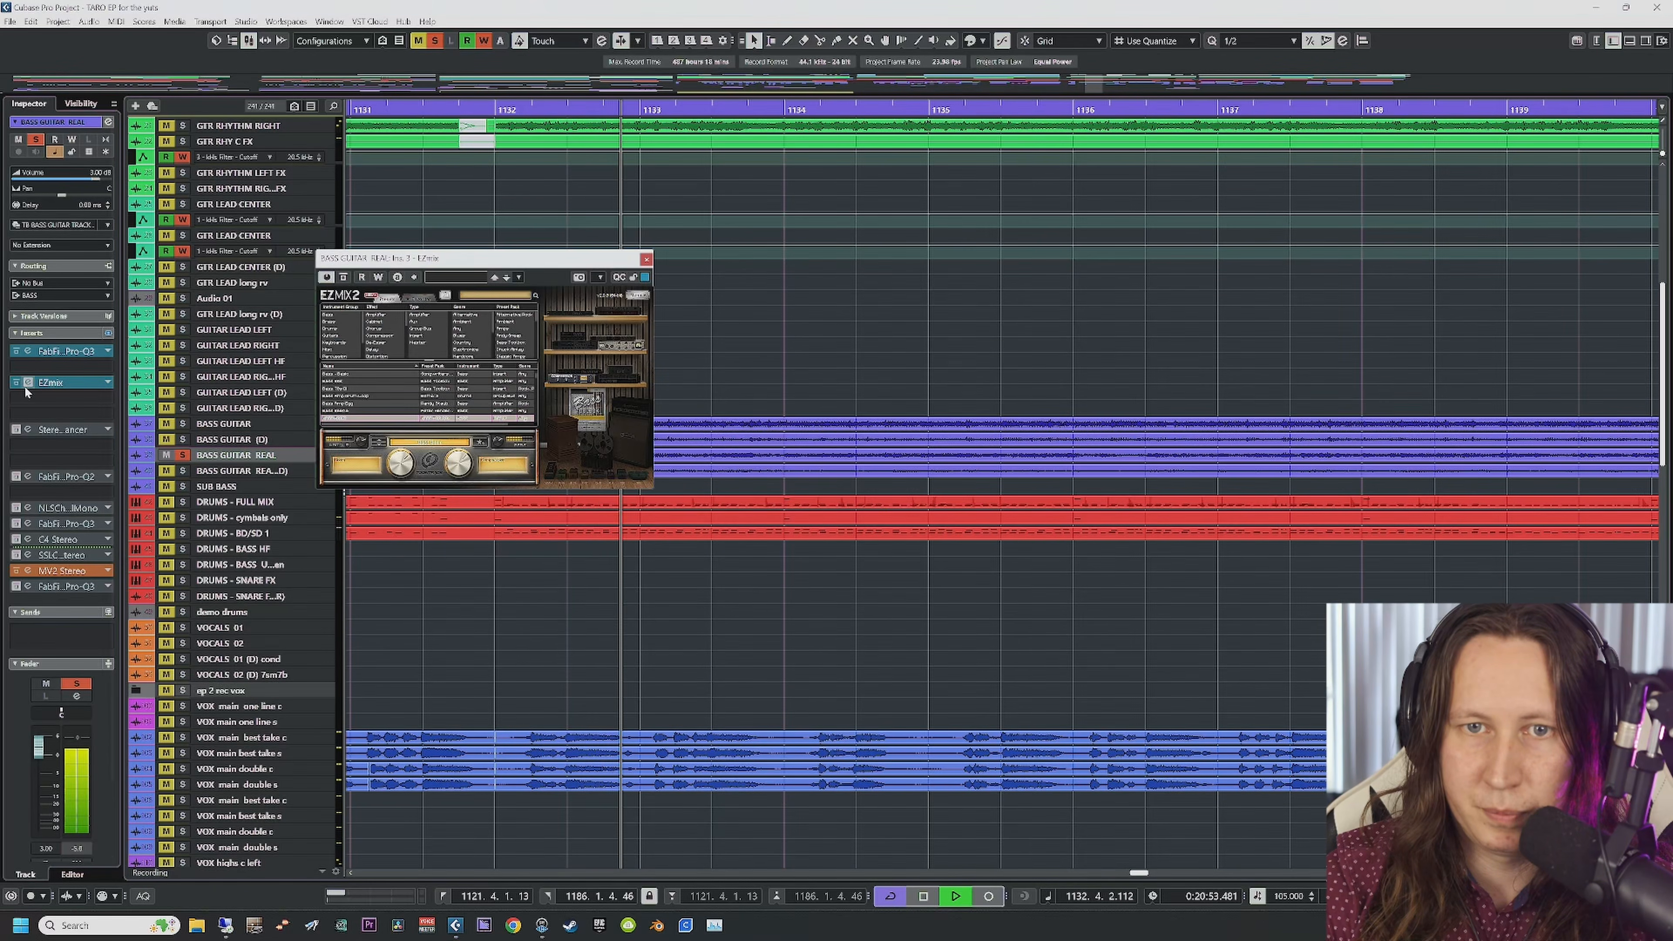
Step: Activate the StereoEnhancer with Width 15% and close the EZmix and StereoEnhancer windows
left_click(26, 432)
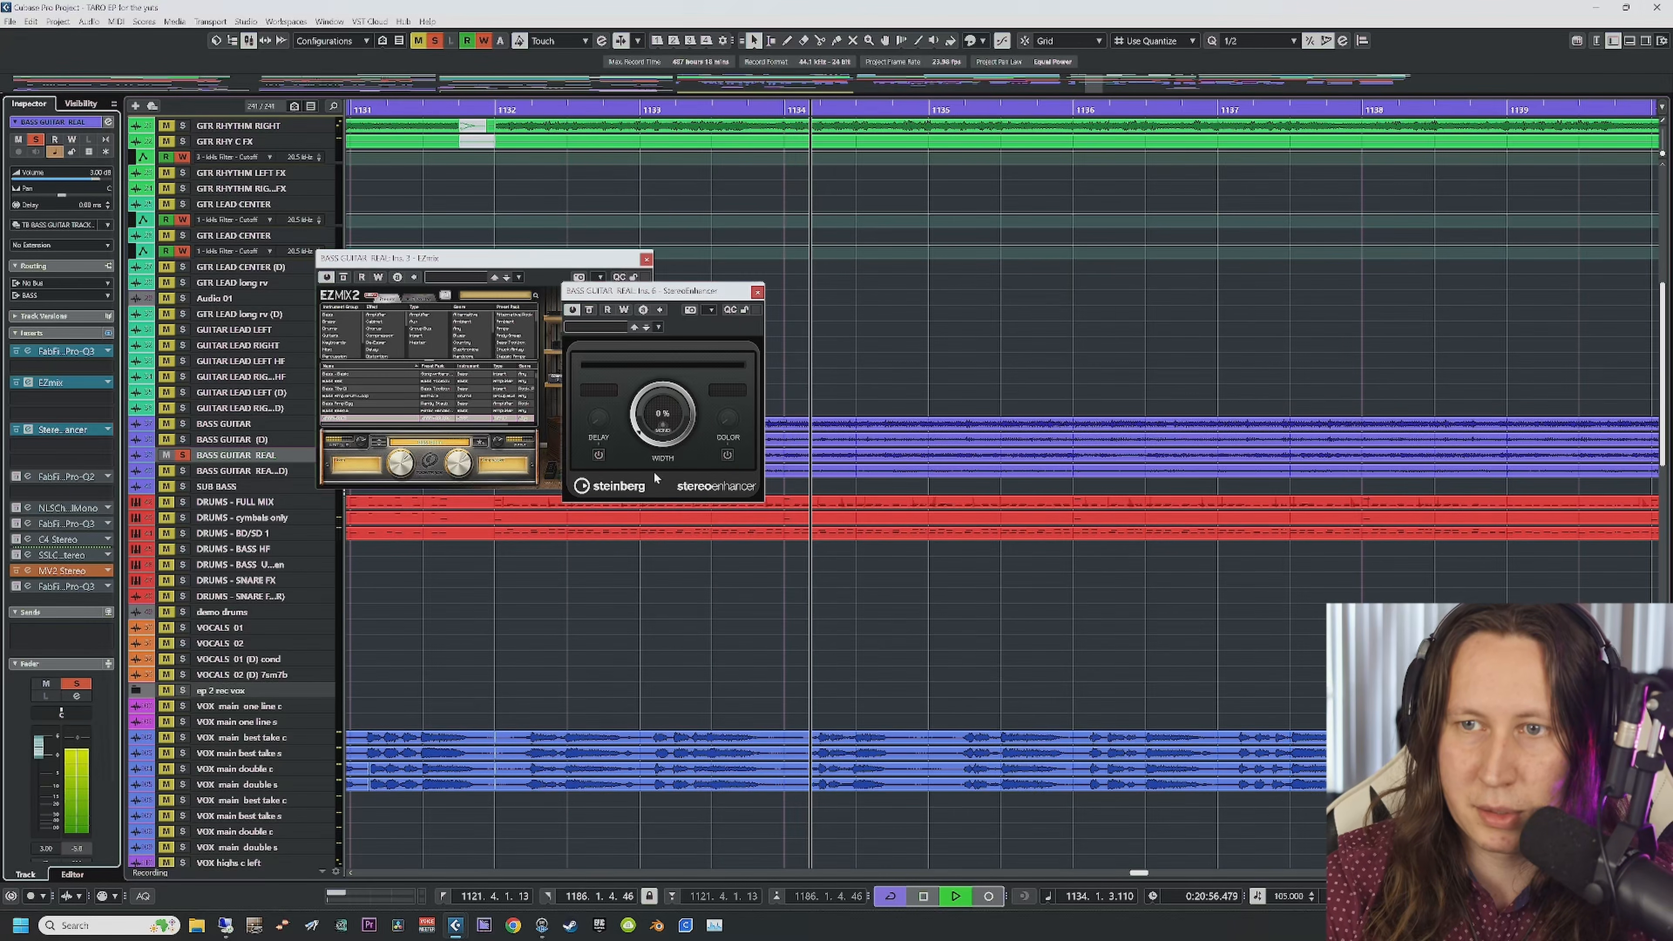
left_click(635, 435)
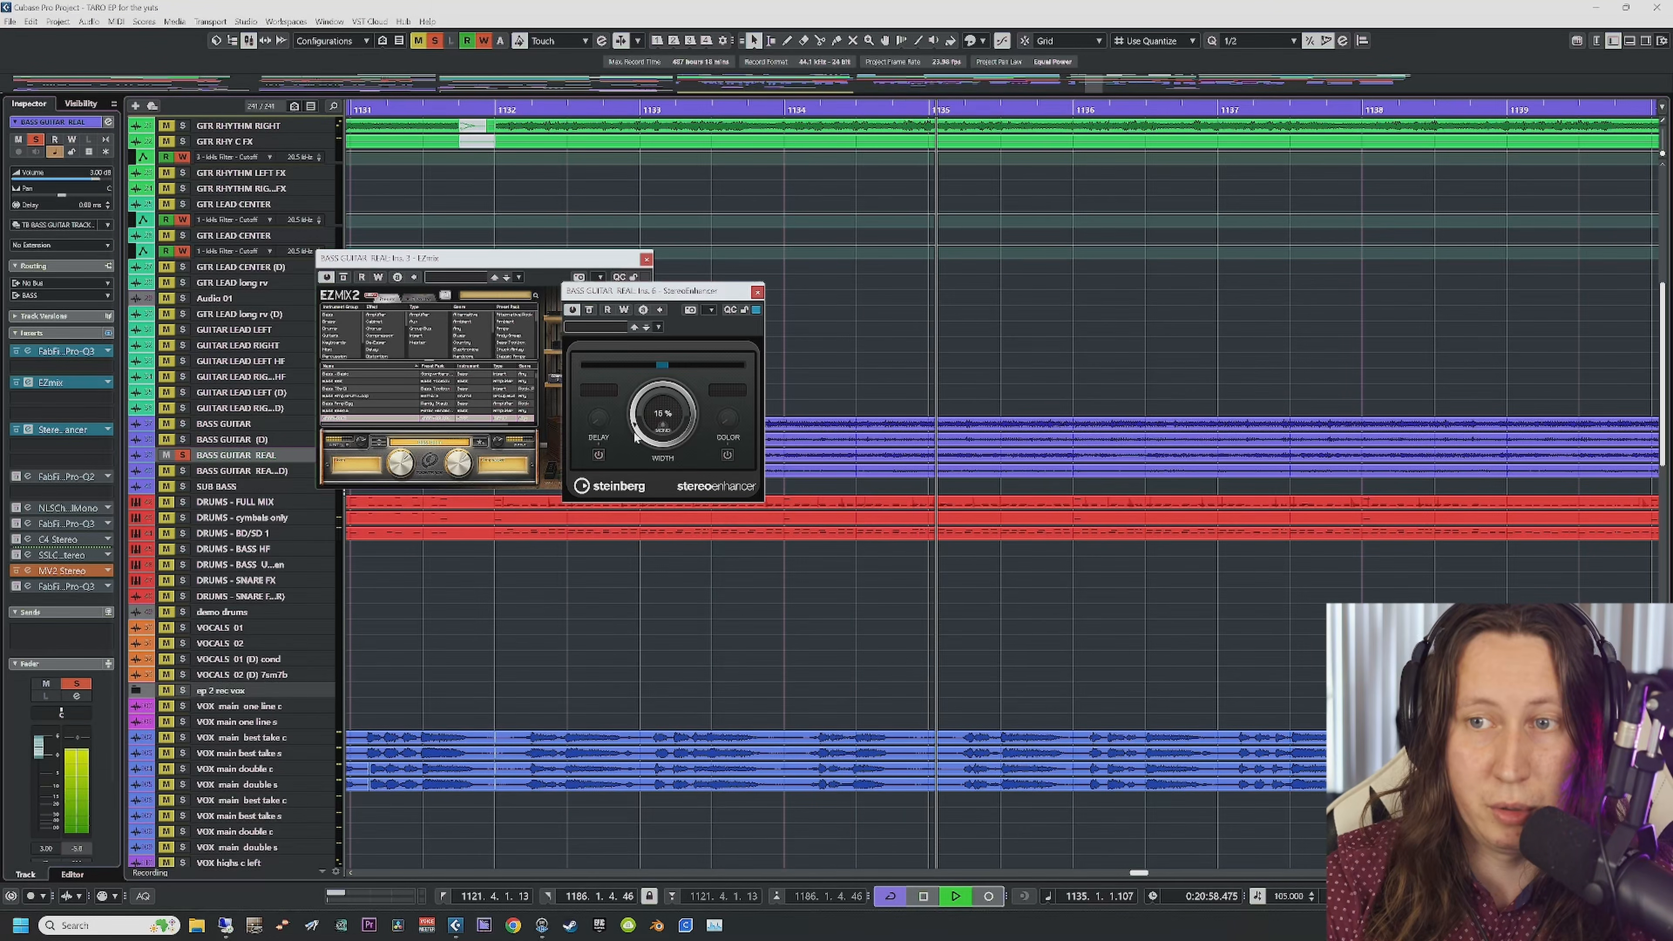
left_click(758, 292)
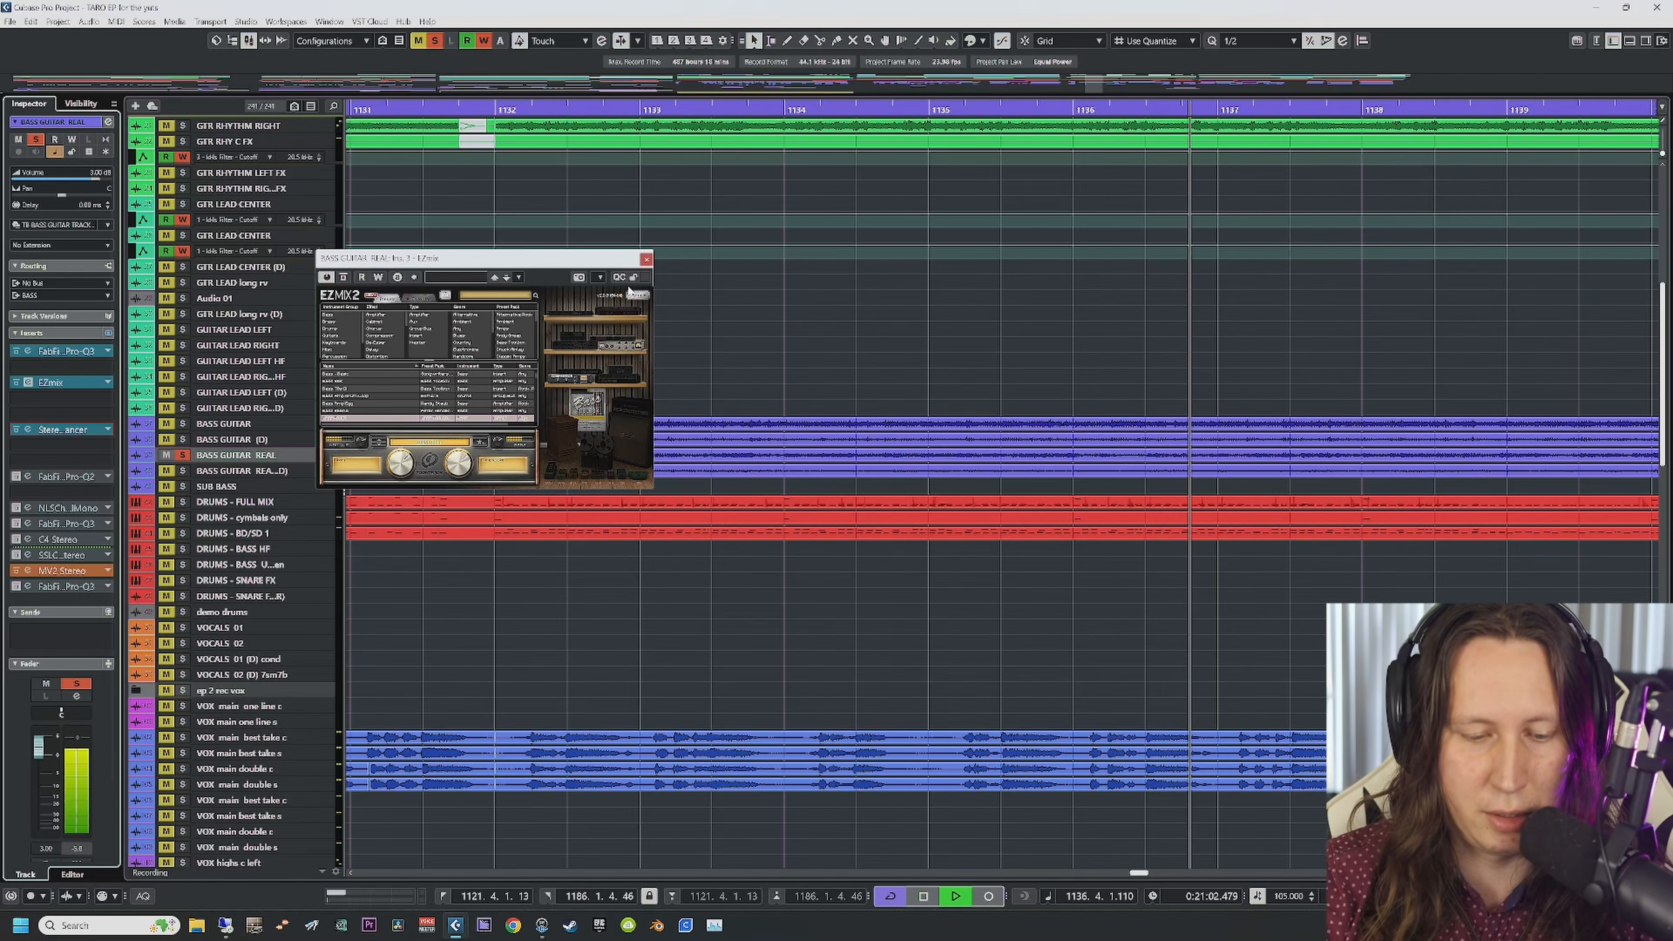
left_click(646, 259)
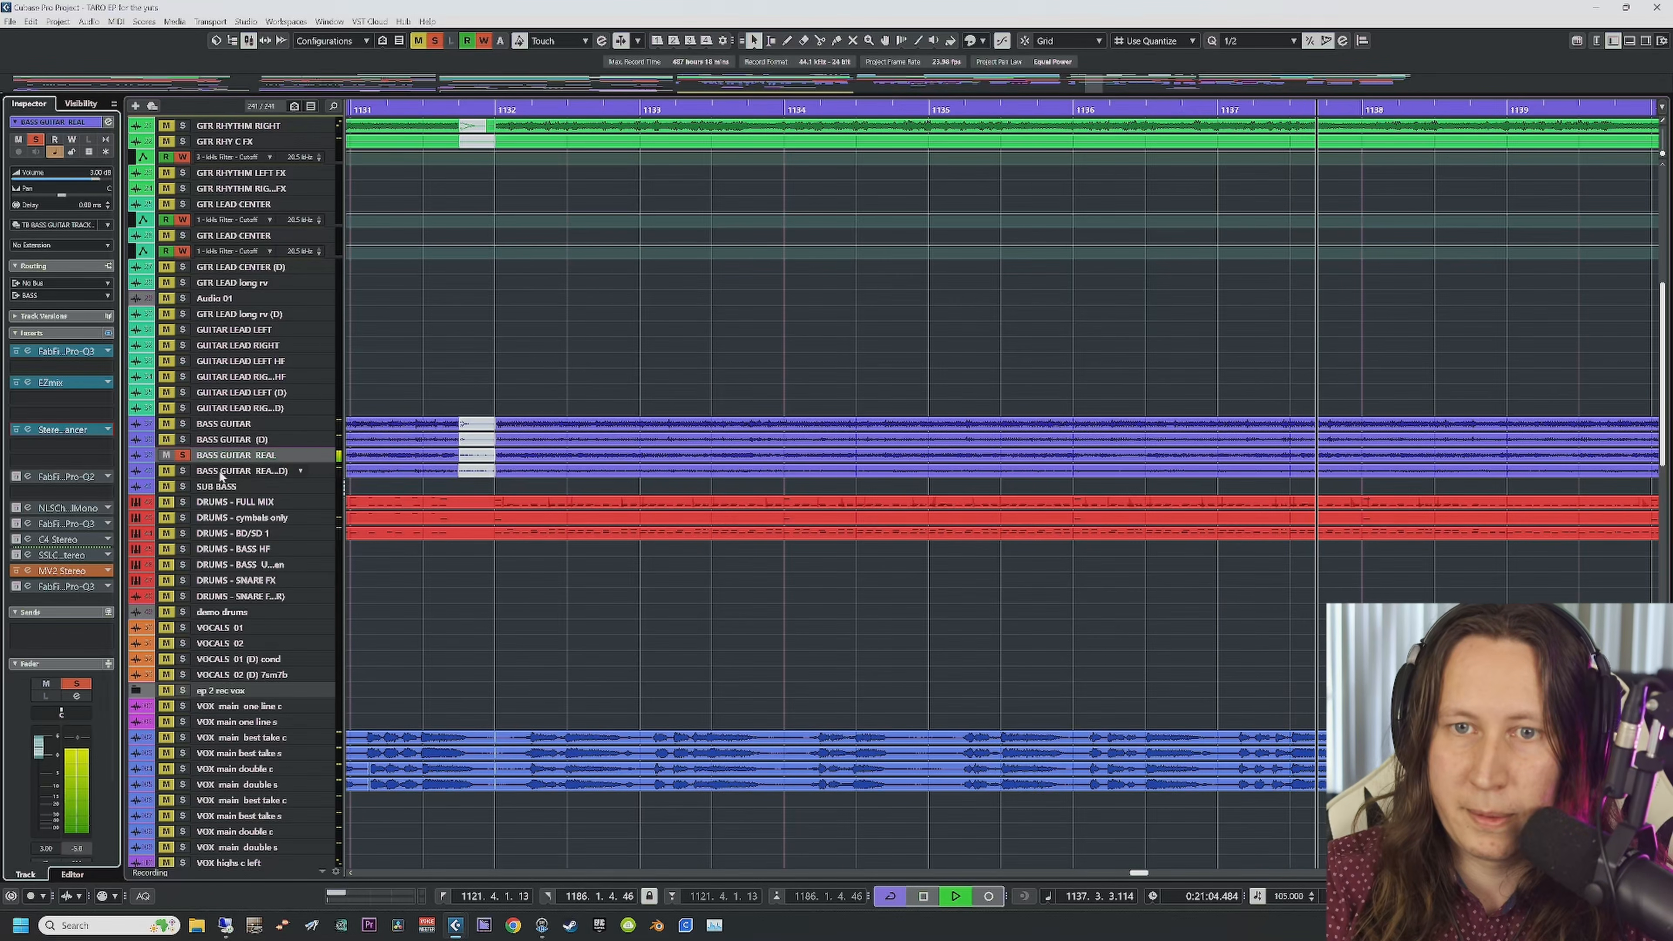
left_click(220, 473)
Step: Open BASS GUITAR REAL's NLS Channel and second Pro-Q 3 plug-ins
left_click(230, 457)
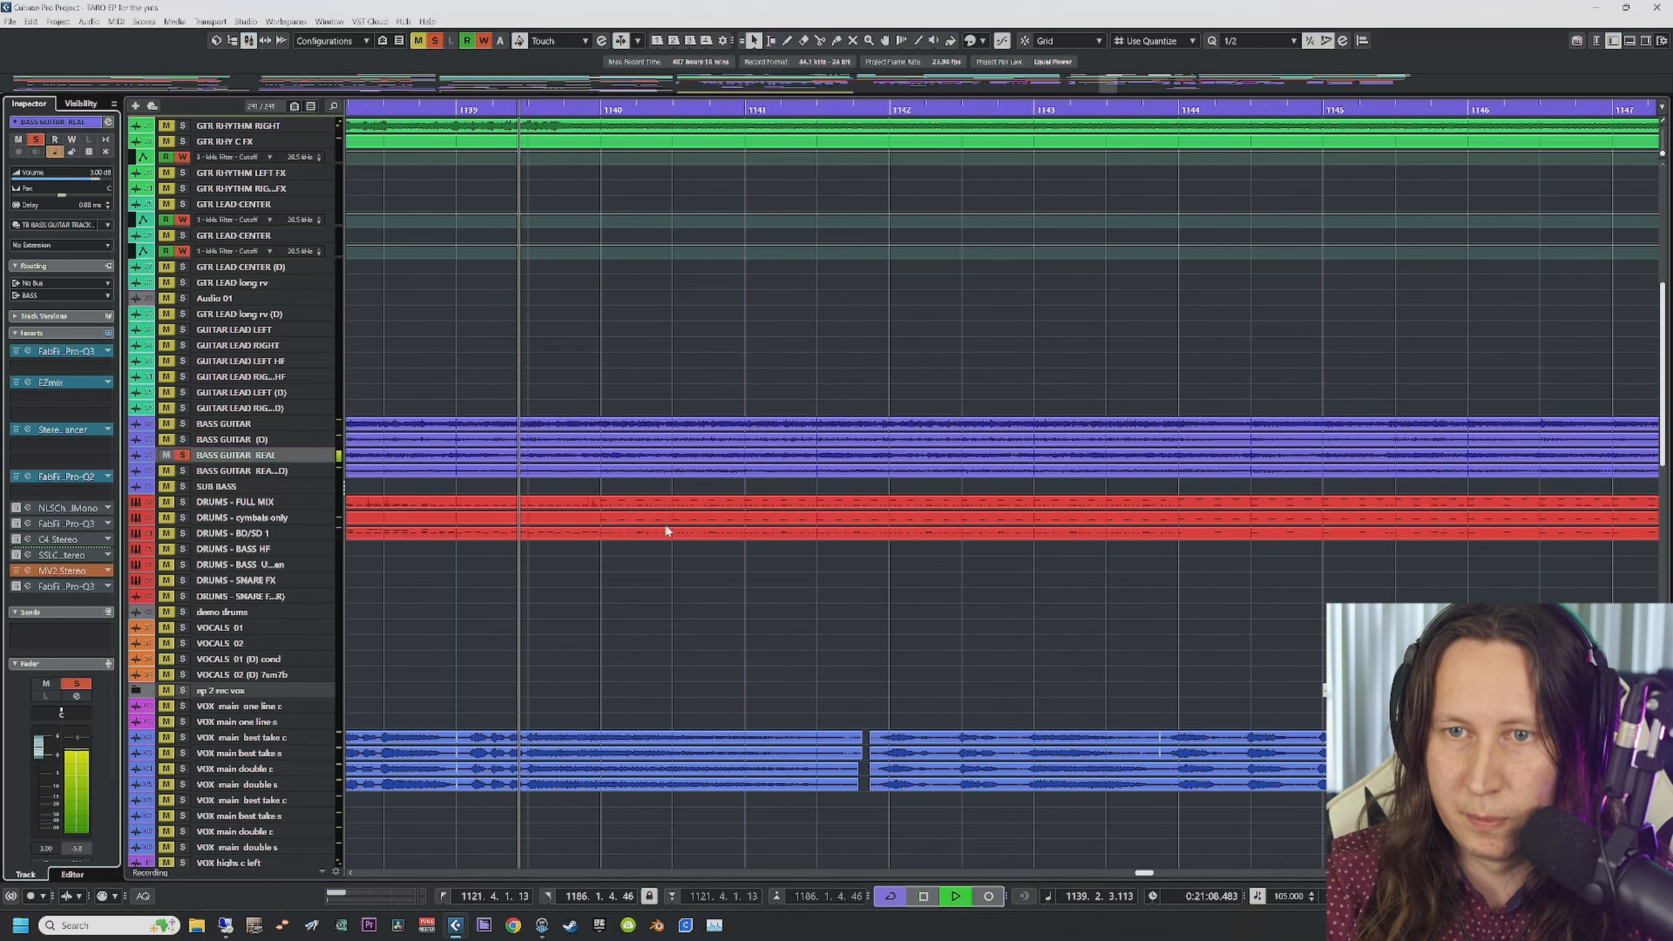
left_click(28, 508)
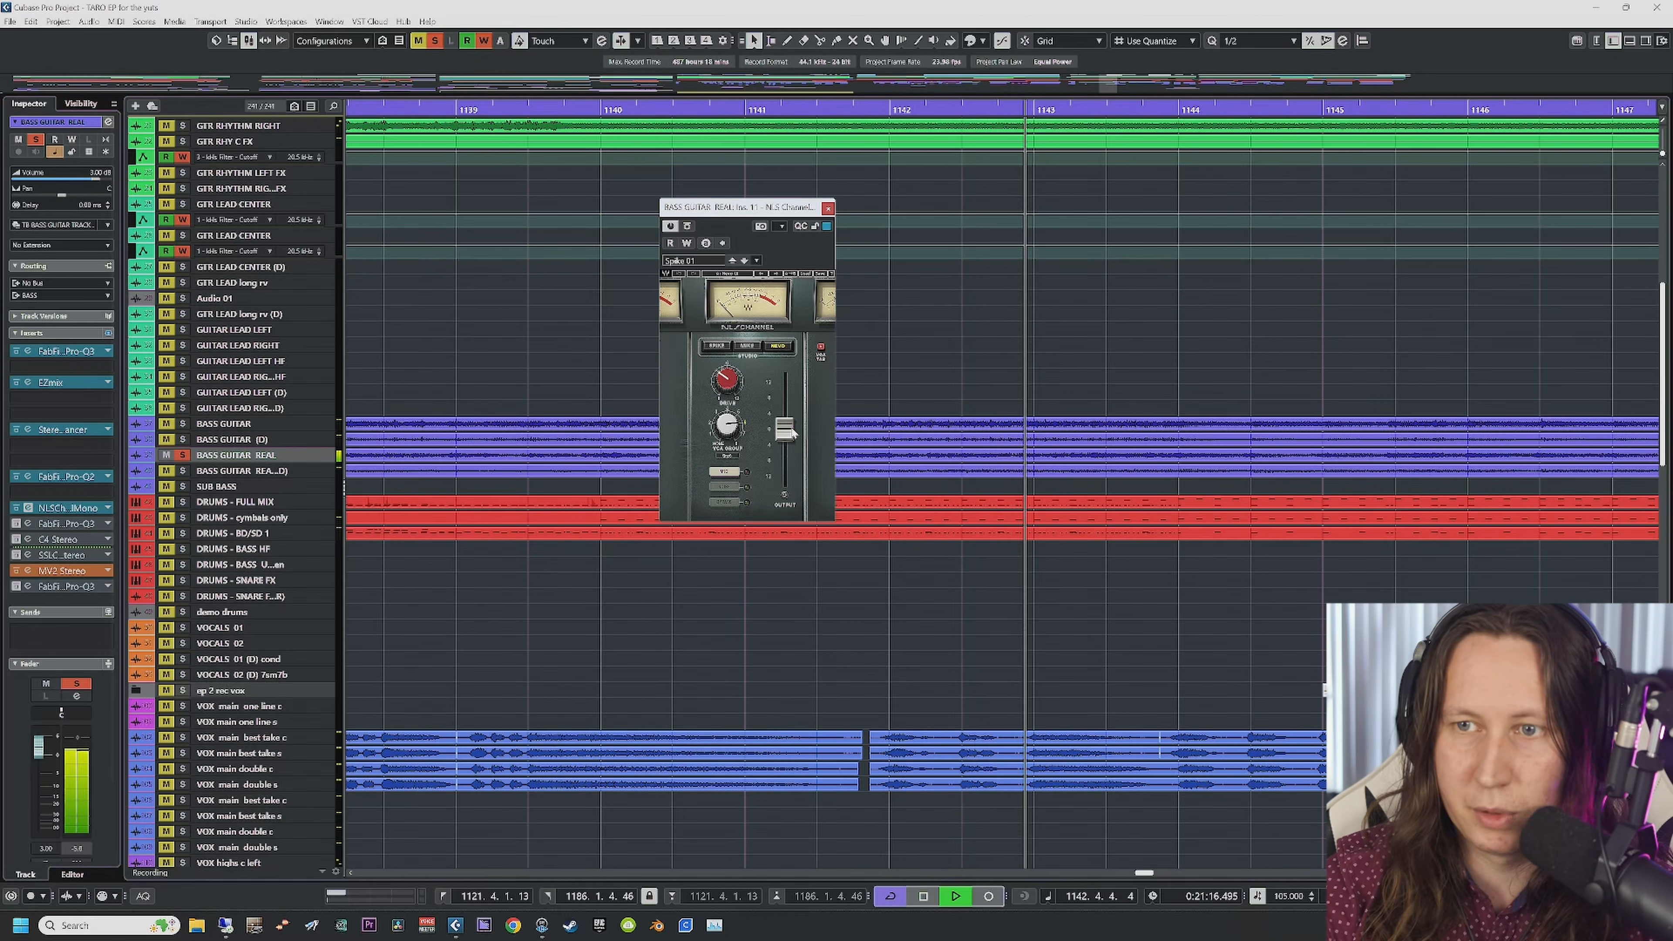
left_click(28, 523)
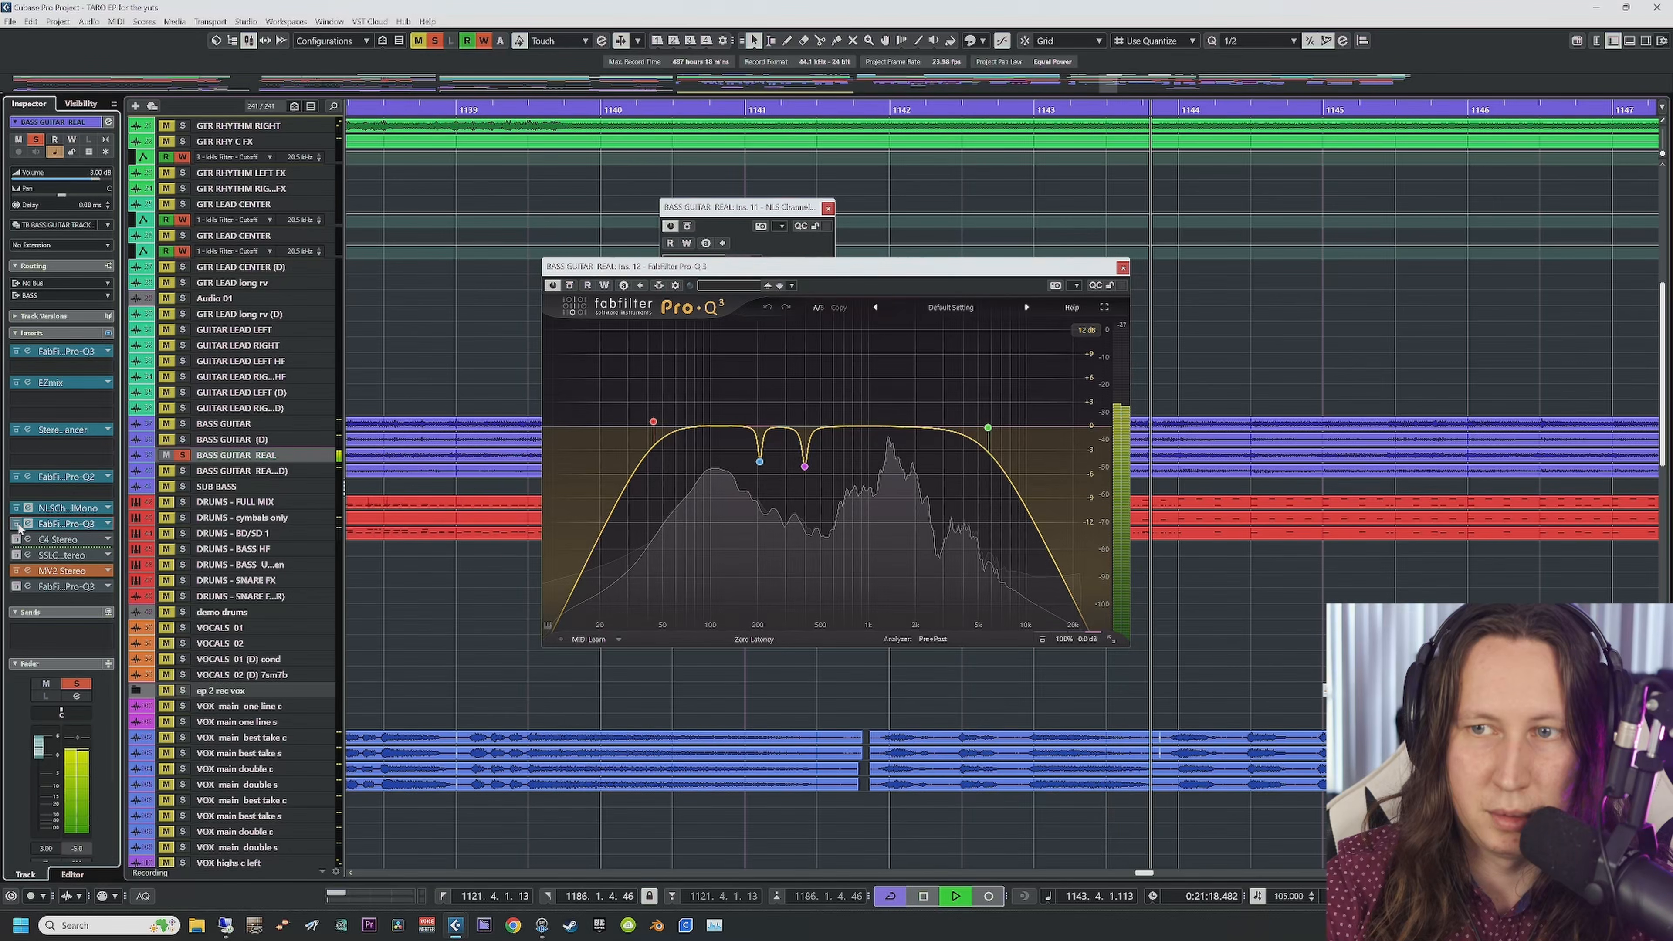
Step: From bar 1138, solo the 205.95 Hz and 397.85 Hz dips, high-cut and low-cut bands in turn
mouse_move(760, 463)
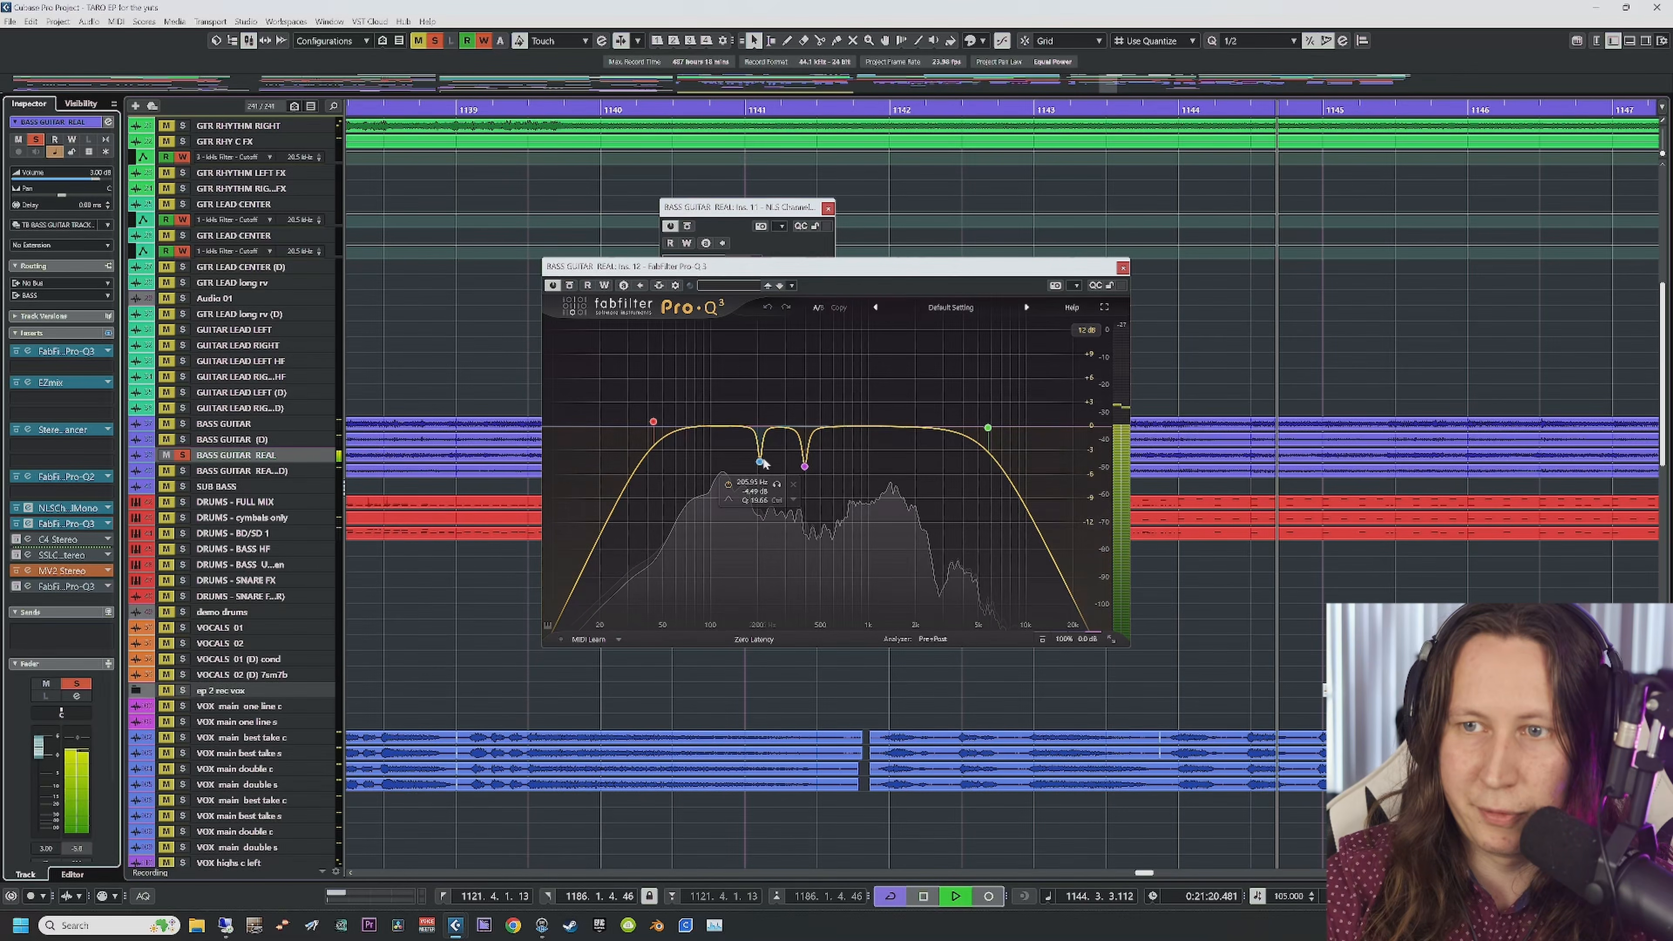
left_click(376, 110)
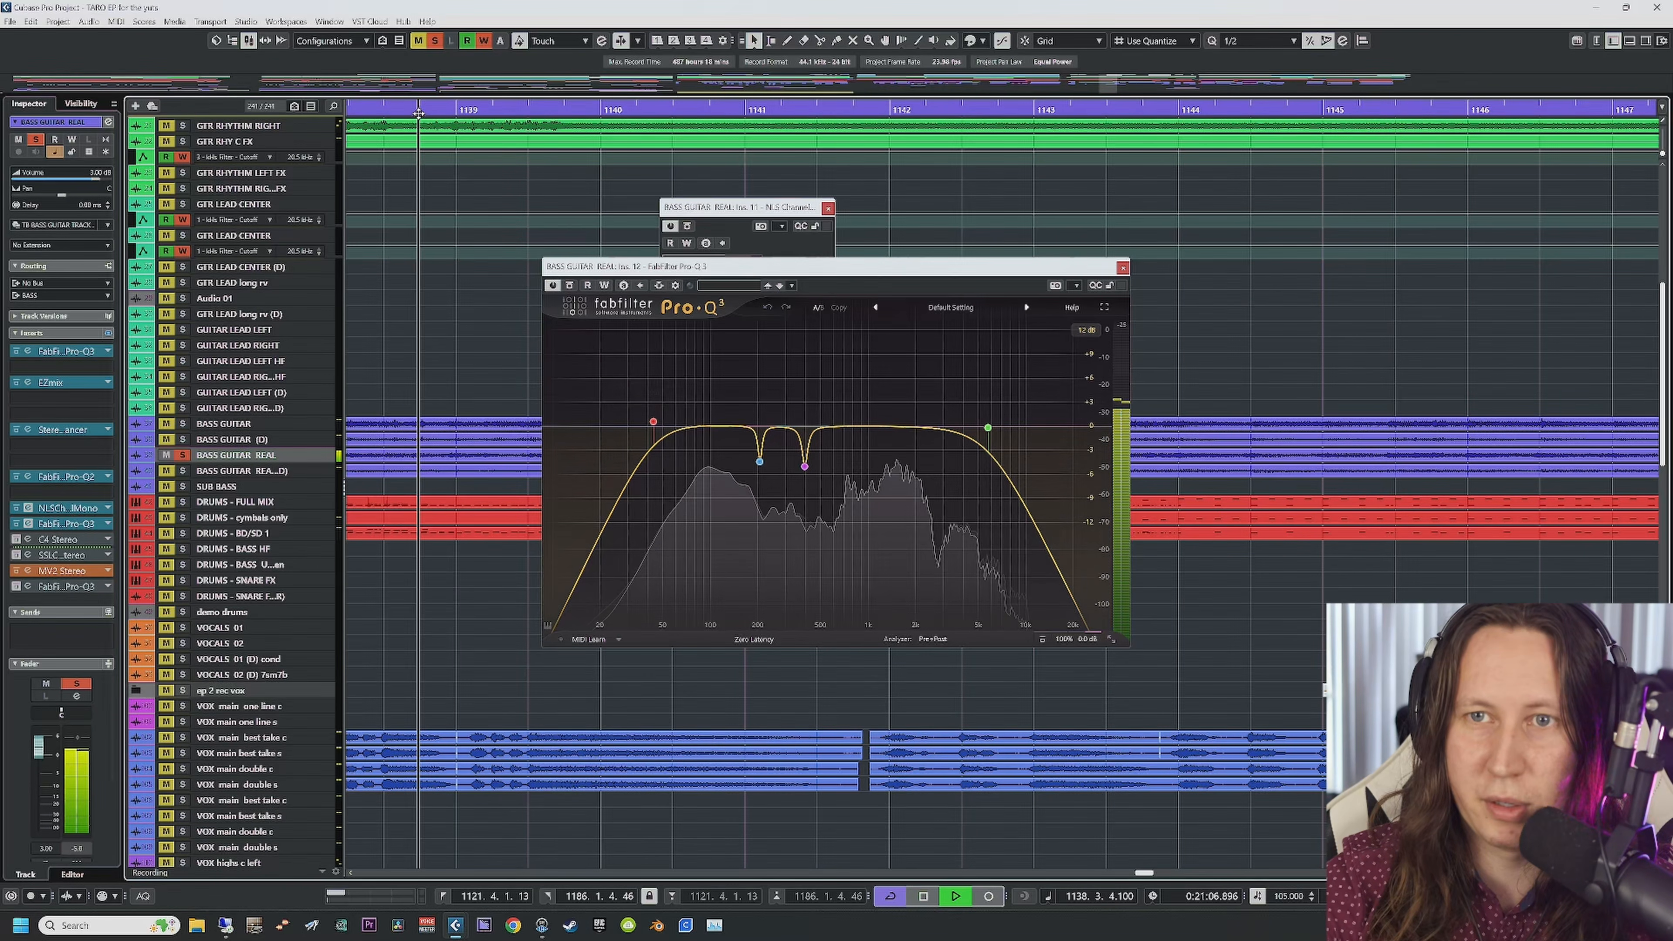
mouse_move(846, 535)
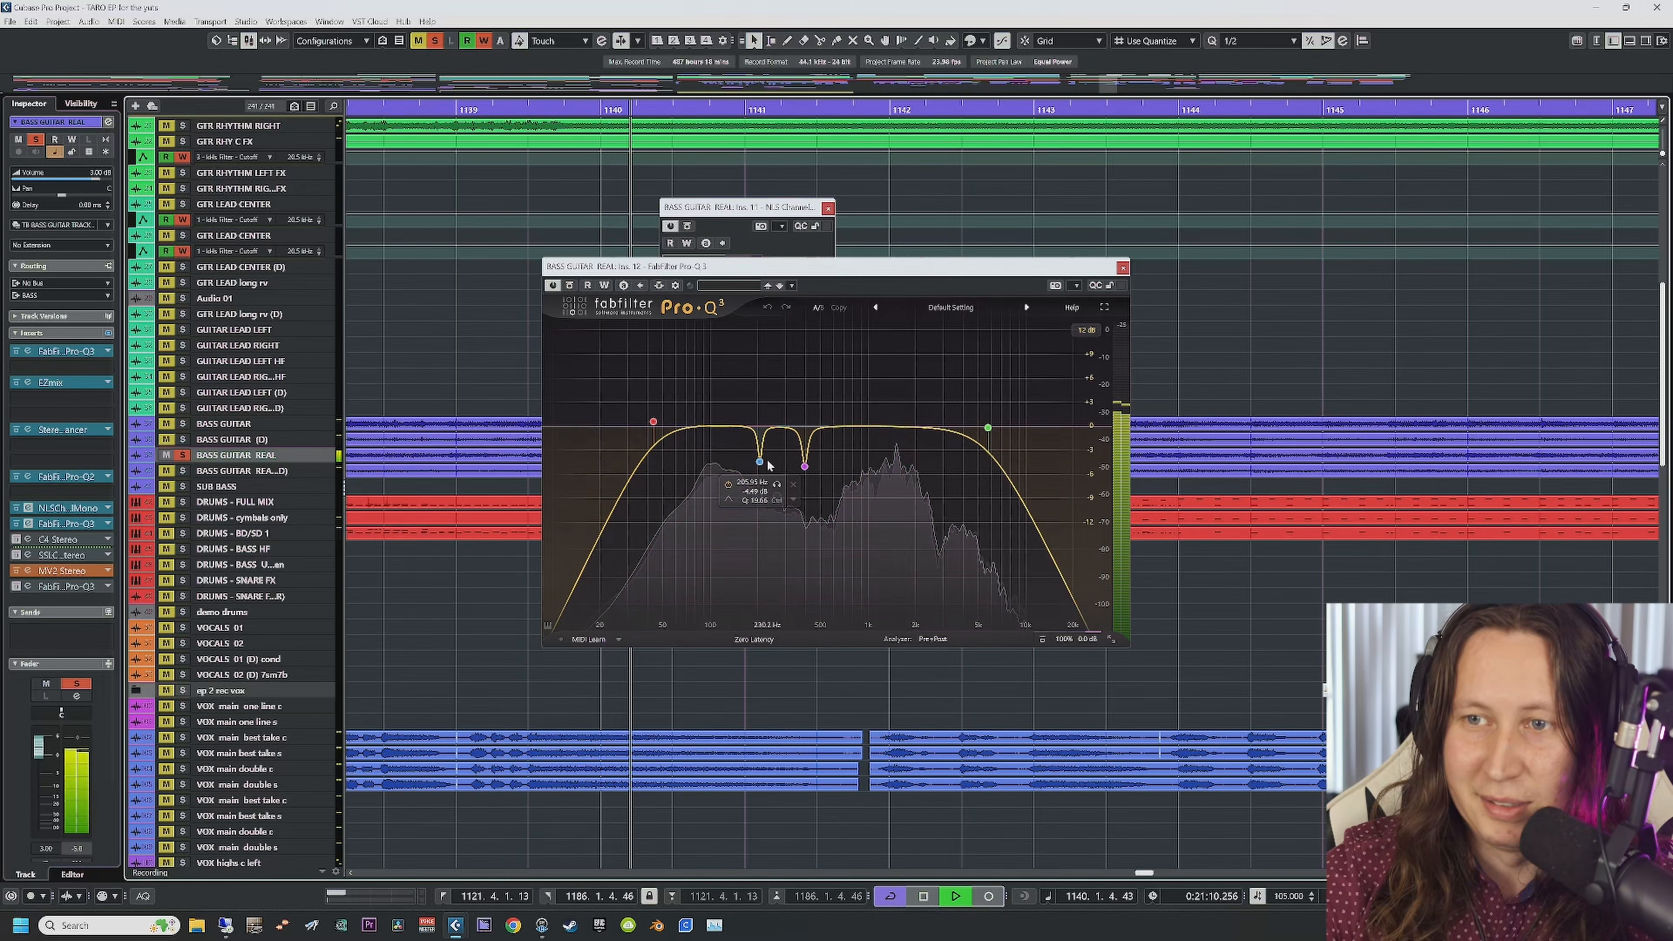
left_click(776, 486)
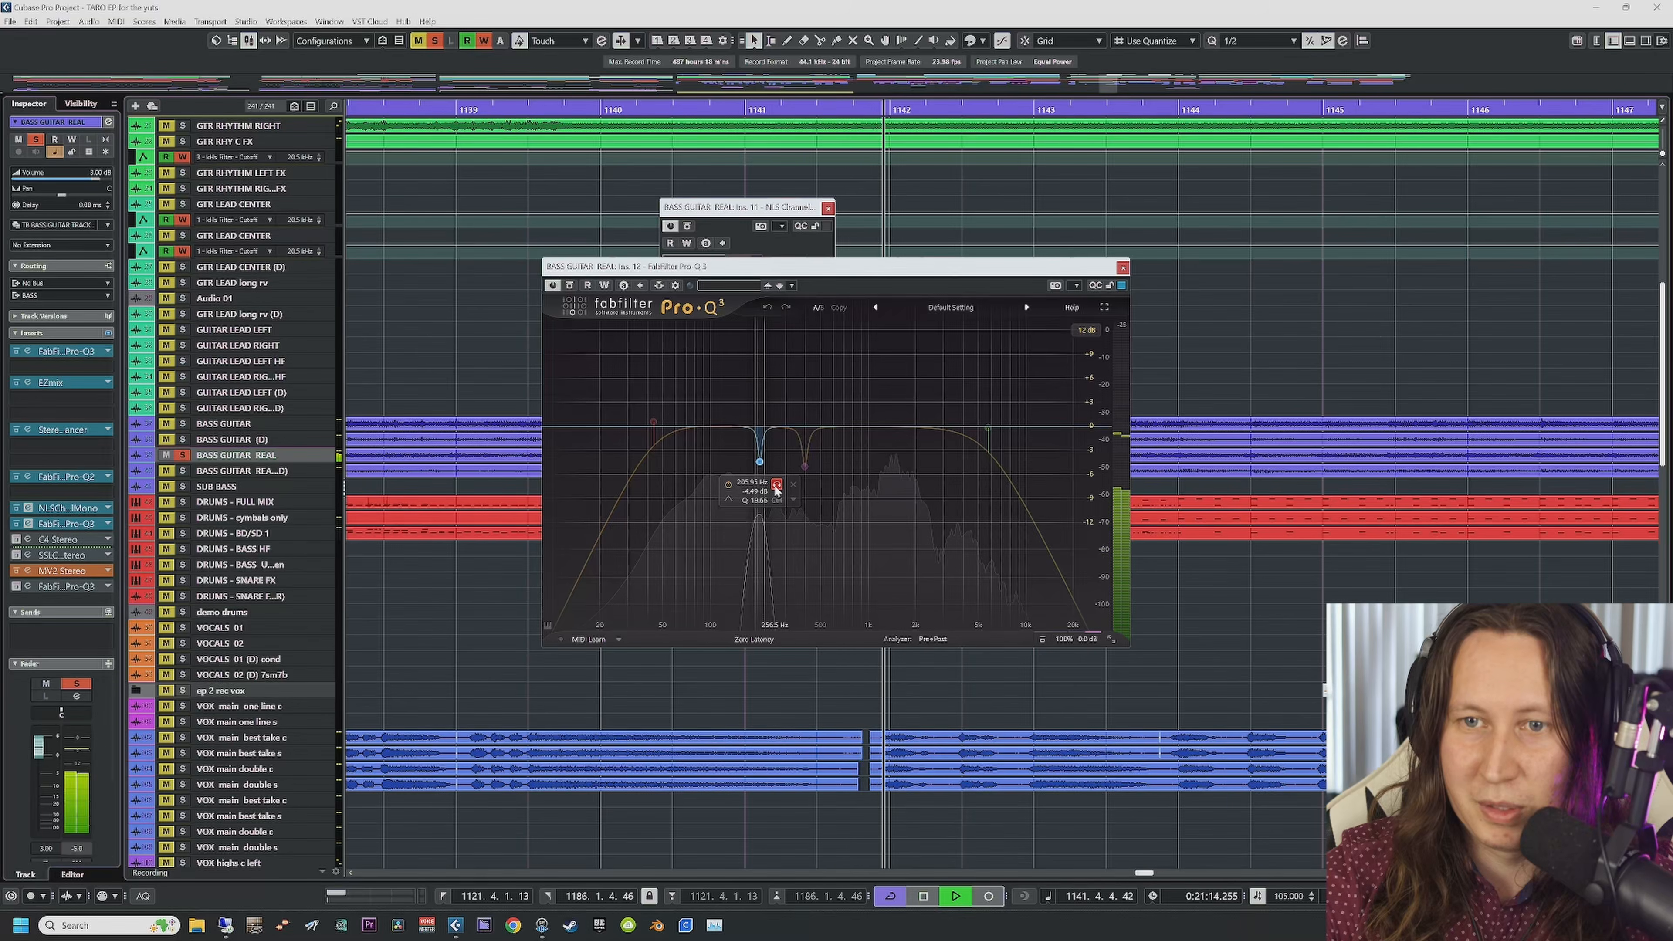
mouse_move(806, 473)
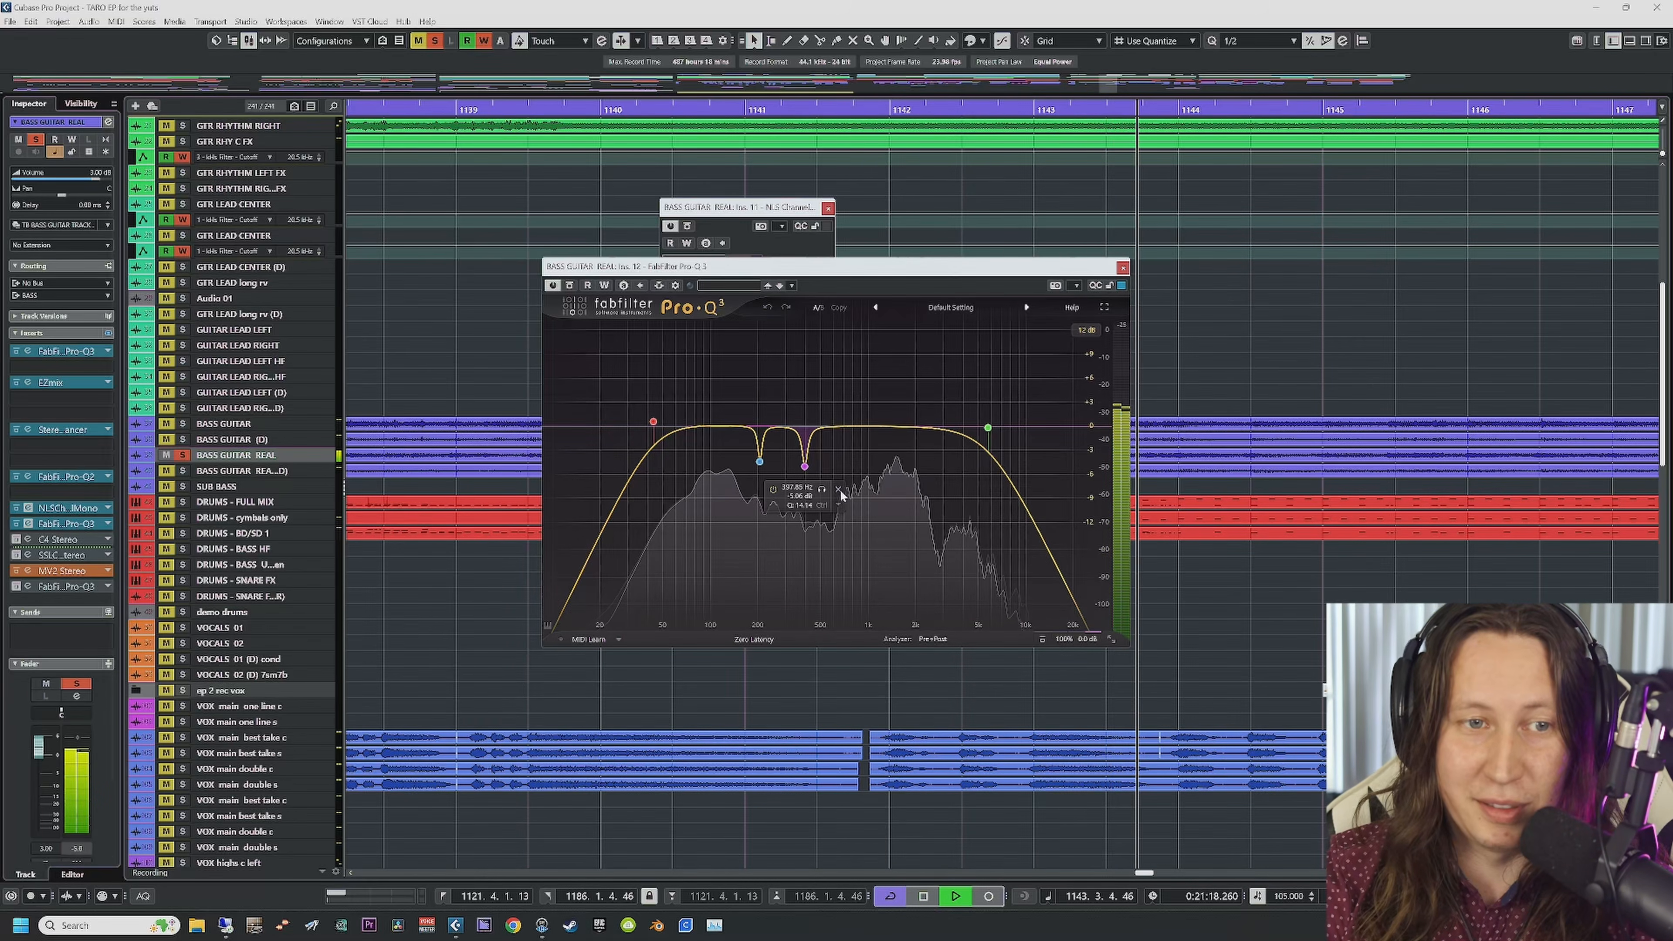
left_click(823, 491)
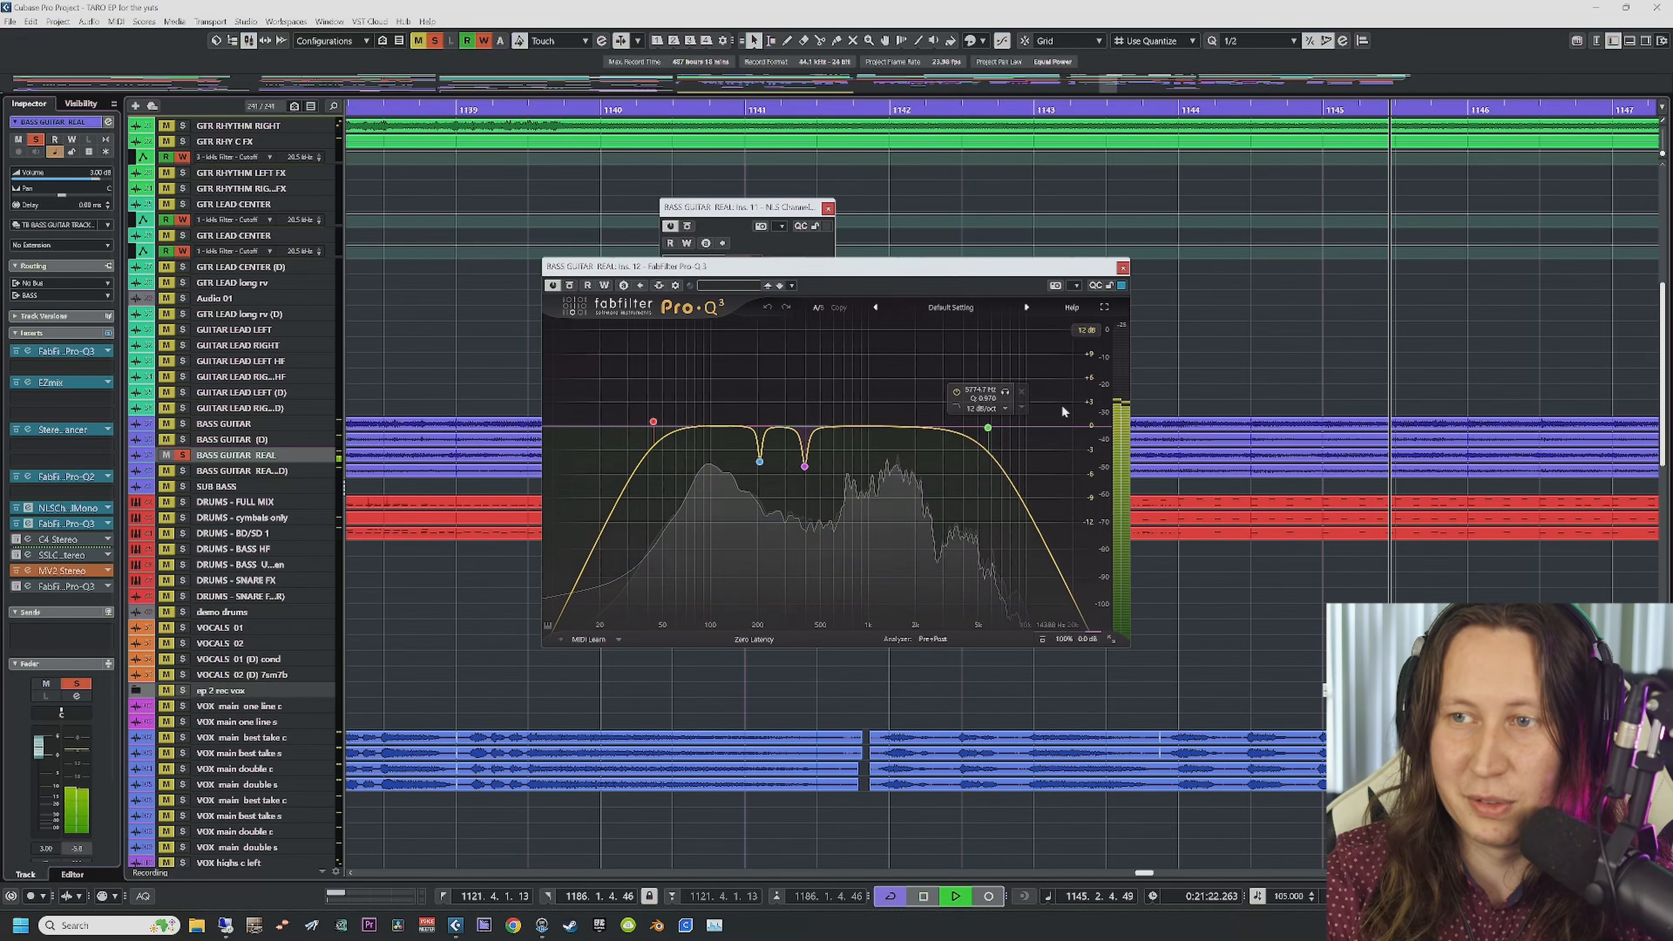
mouse_move(988, 428)
left_click(1004, 393)
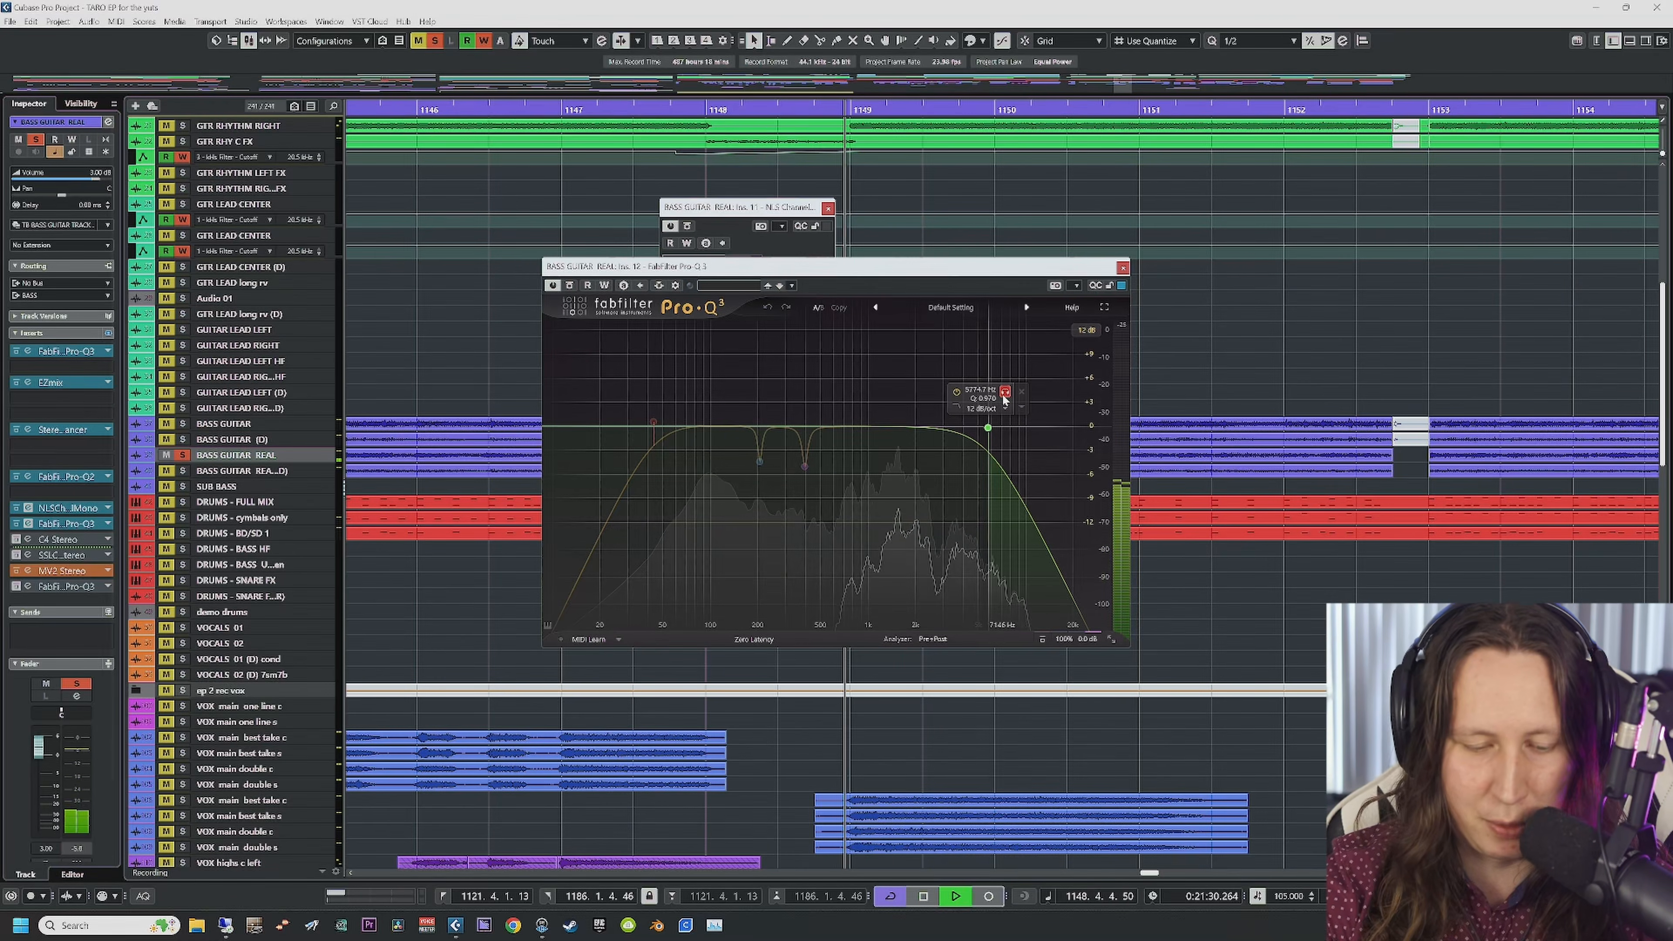
left_click(1004, 395)
mouse_move(653, 421)
left_click(671, 386)
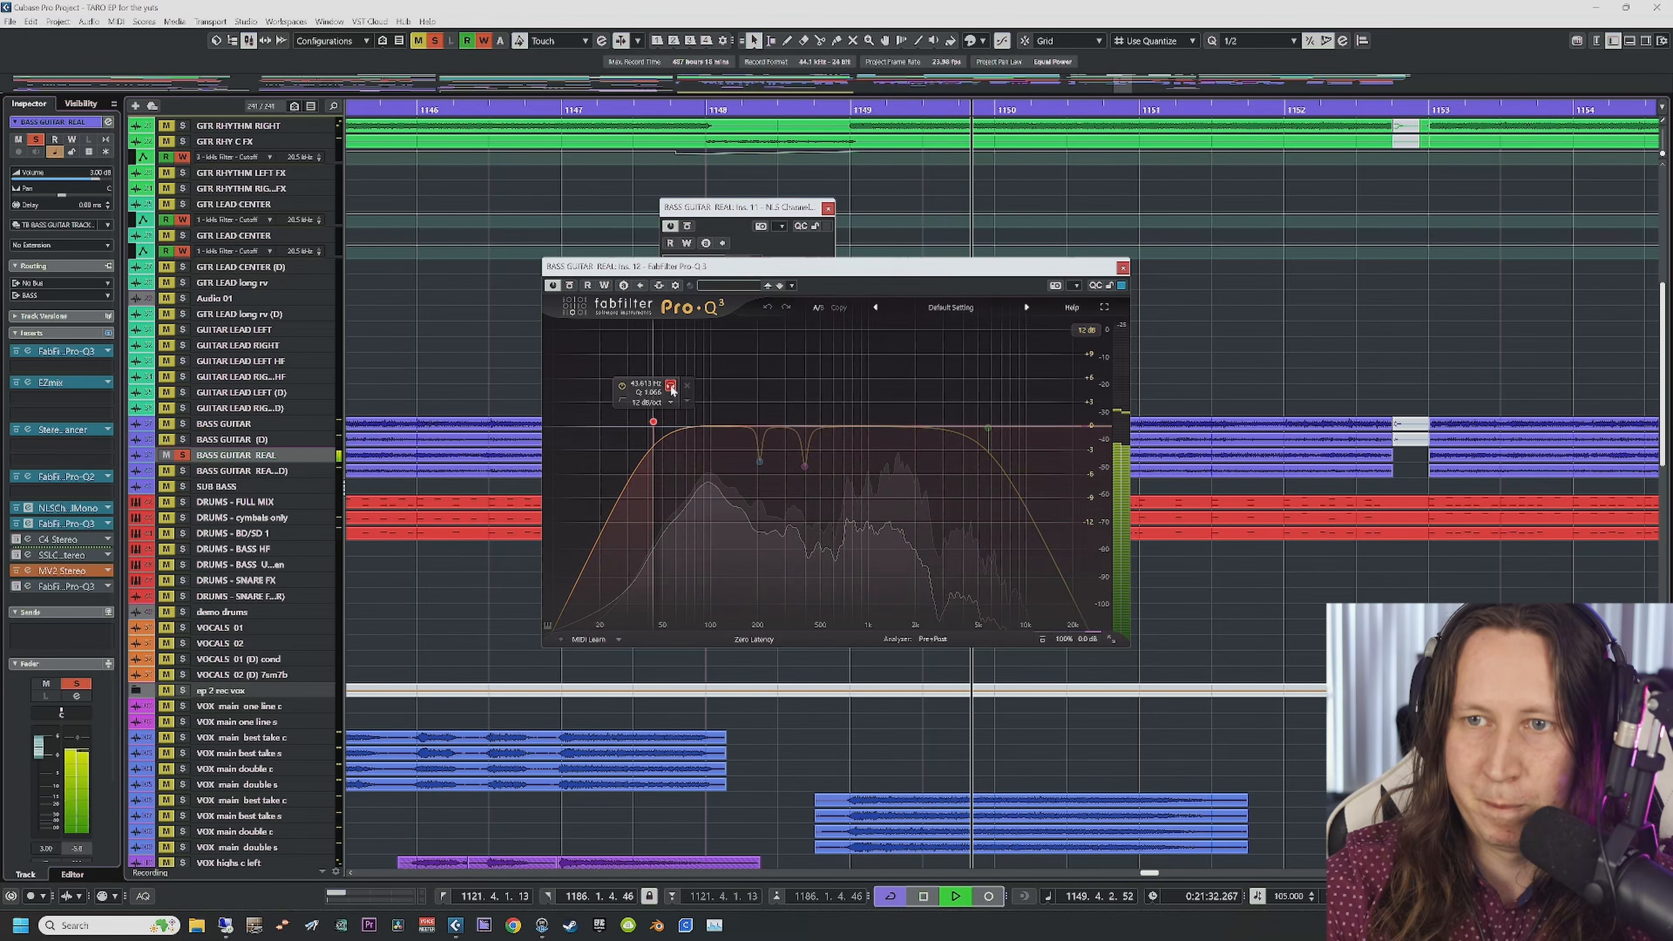
left_click(671, 386)
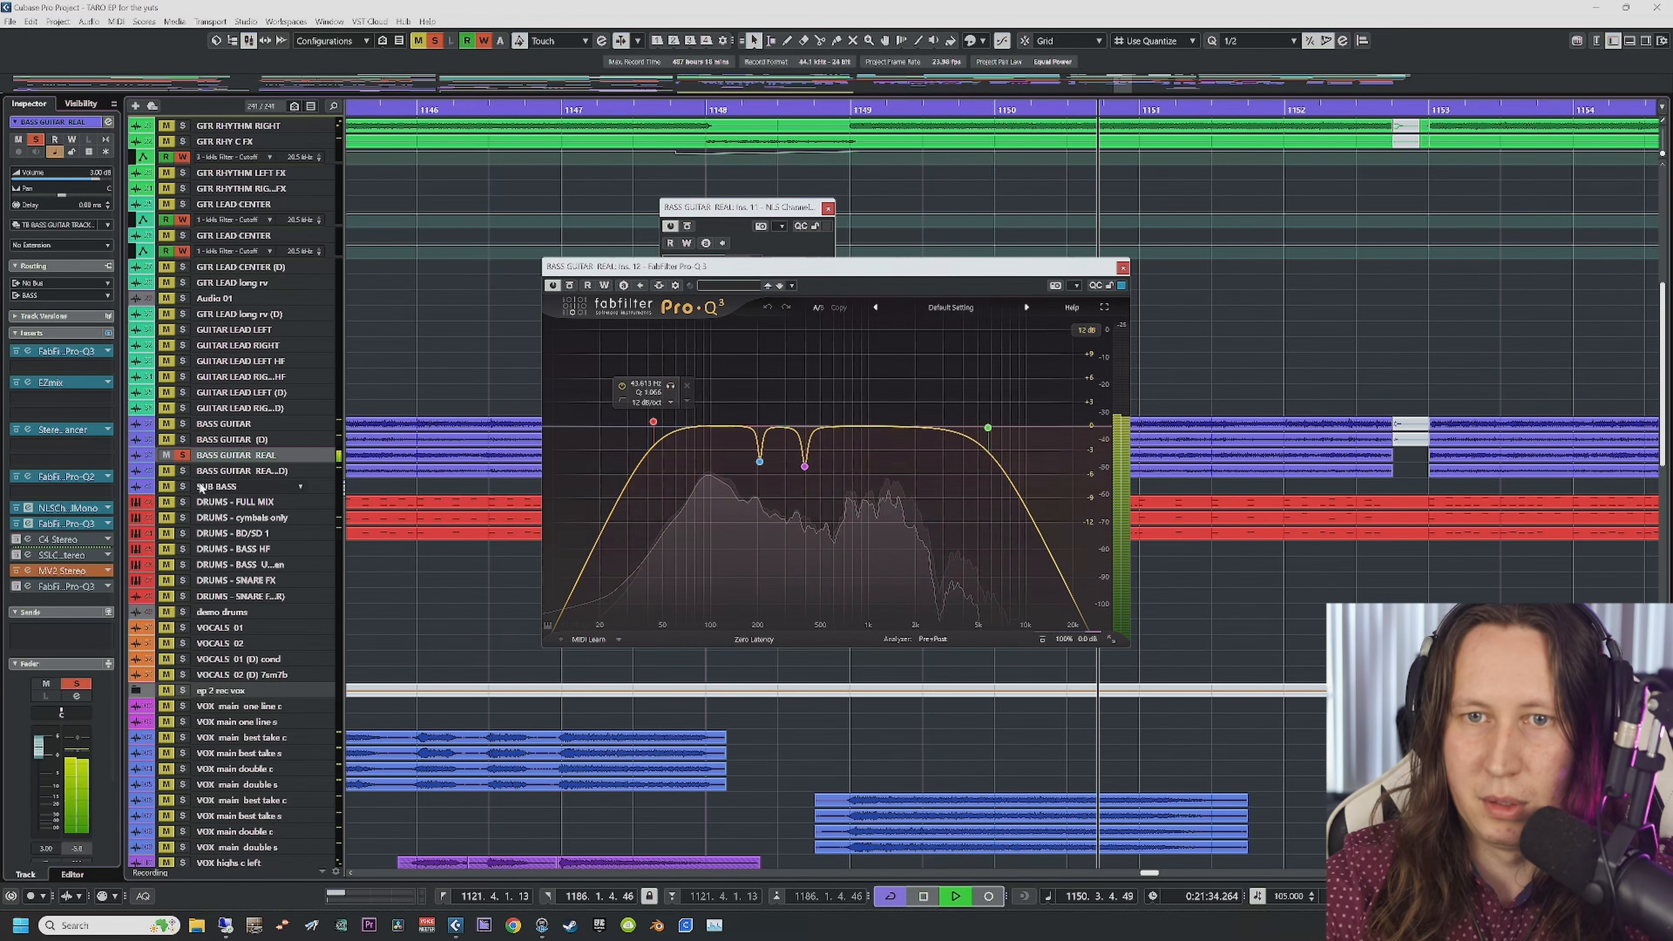
Step: Stop playback, unsolo BASS GUITAR REAL, and open its C4 Stereo compressor
key("space")
left_click(182, 455)
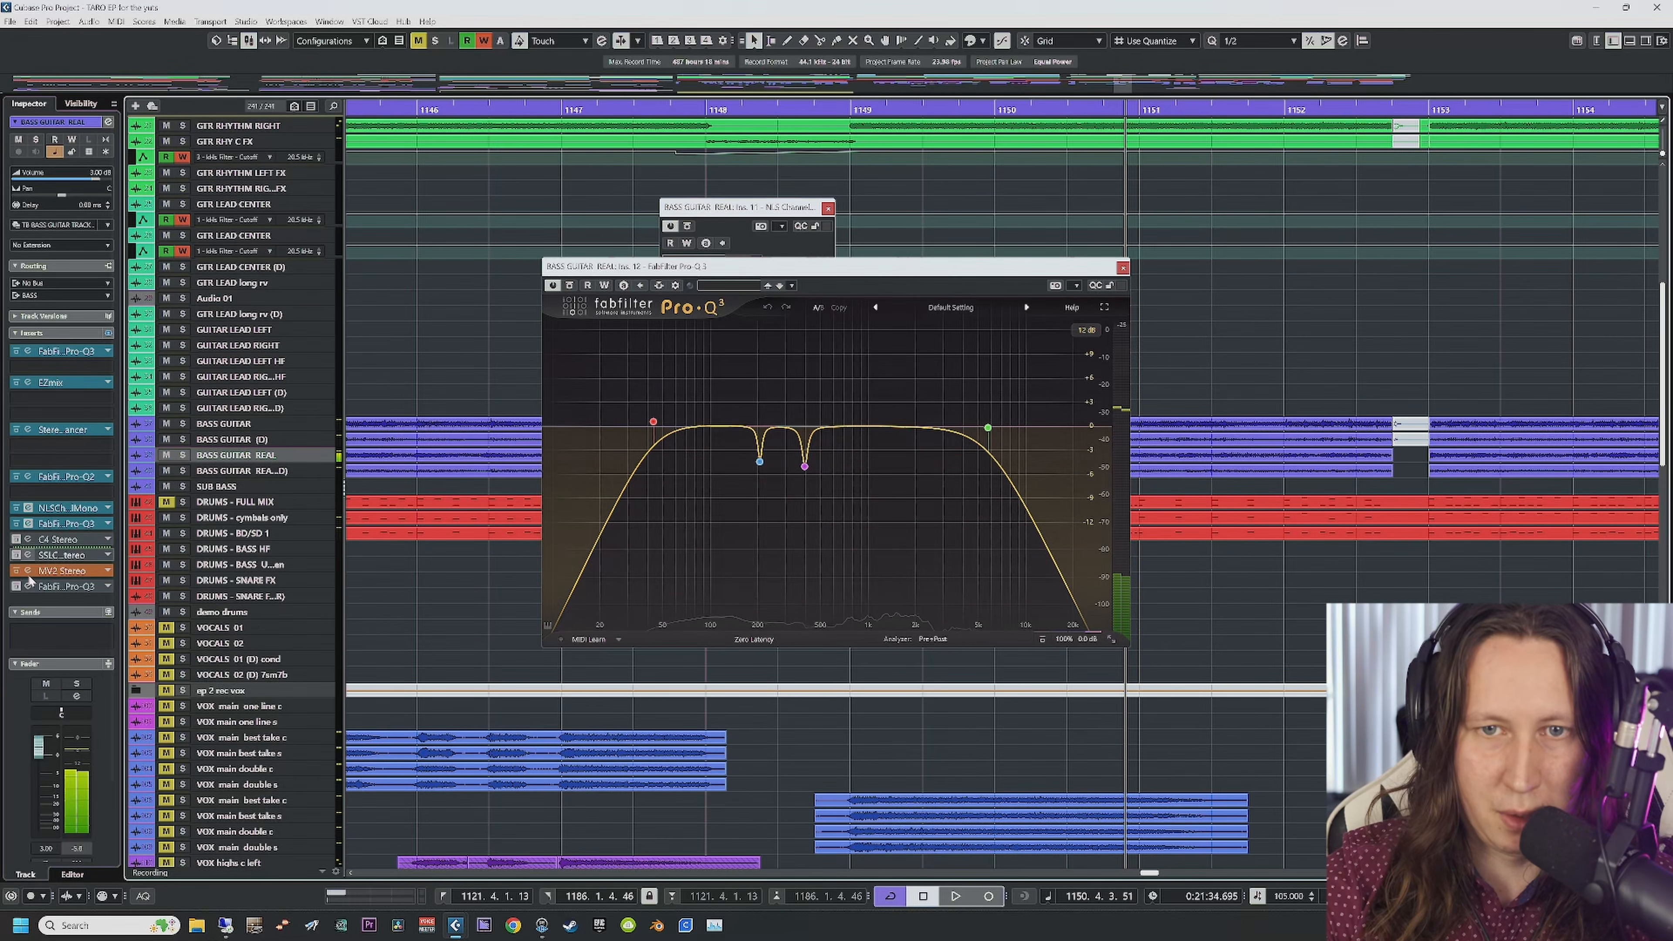
left_click(26, 540)
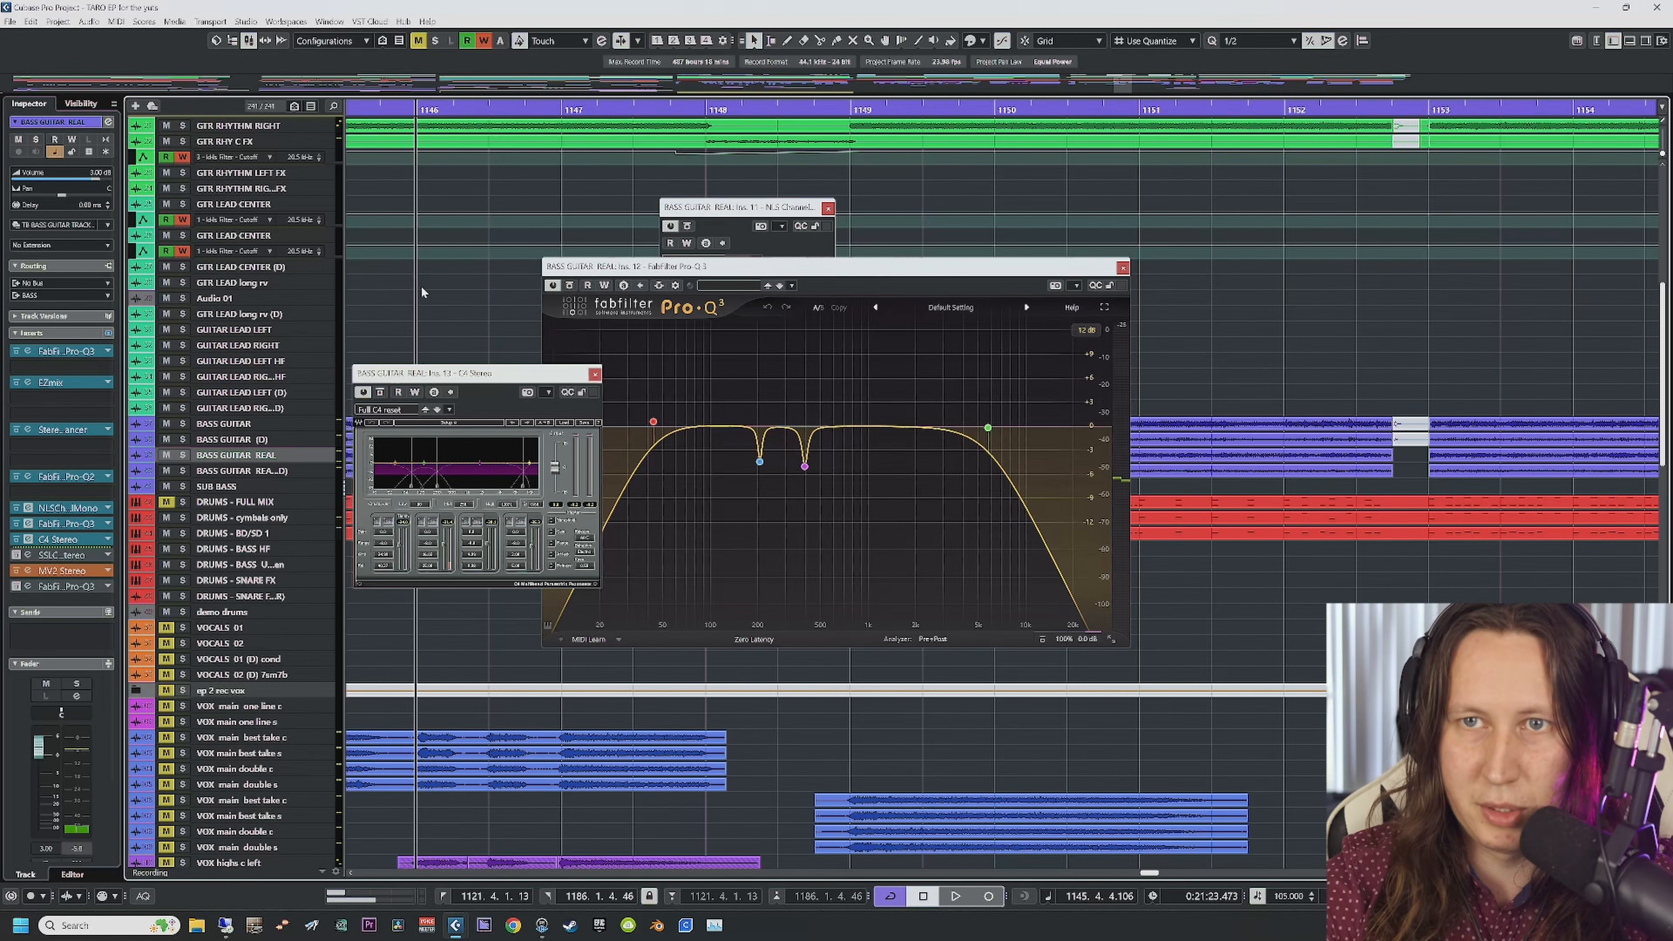
Step: Start playback from bar 1141 and close the Pro-Q 3 window
left_click(416, 109)
left_click(408, 110)
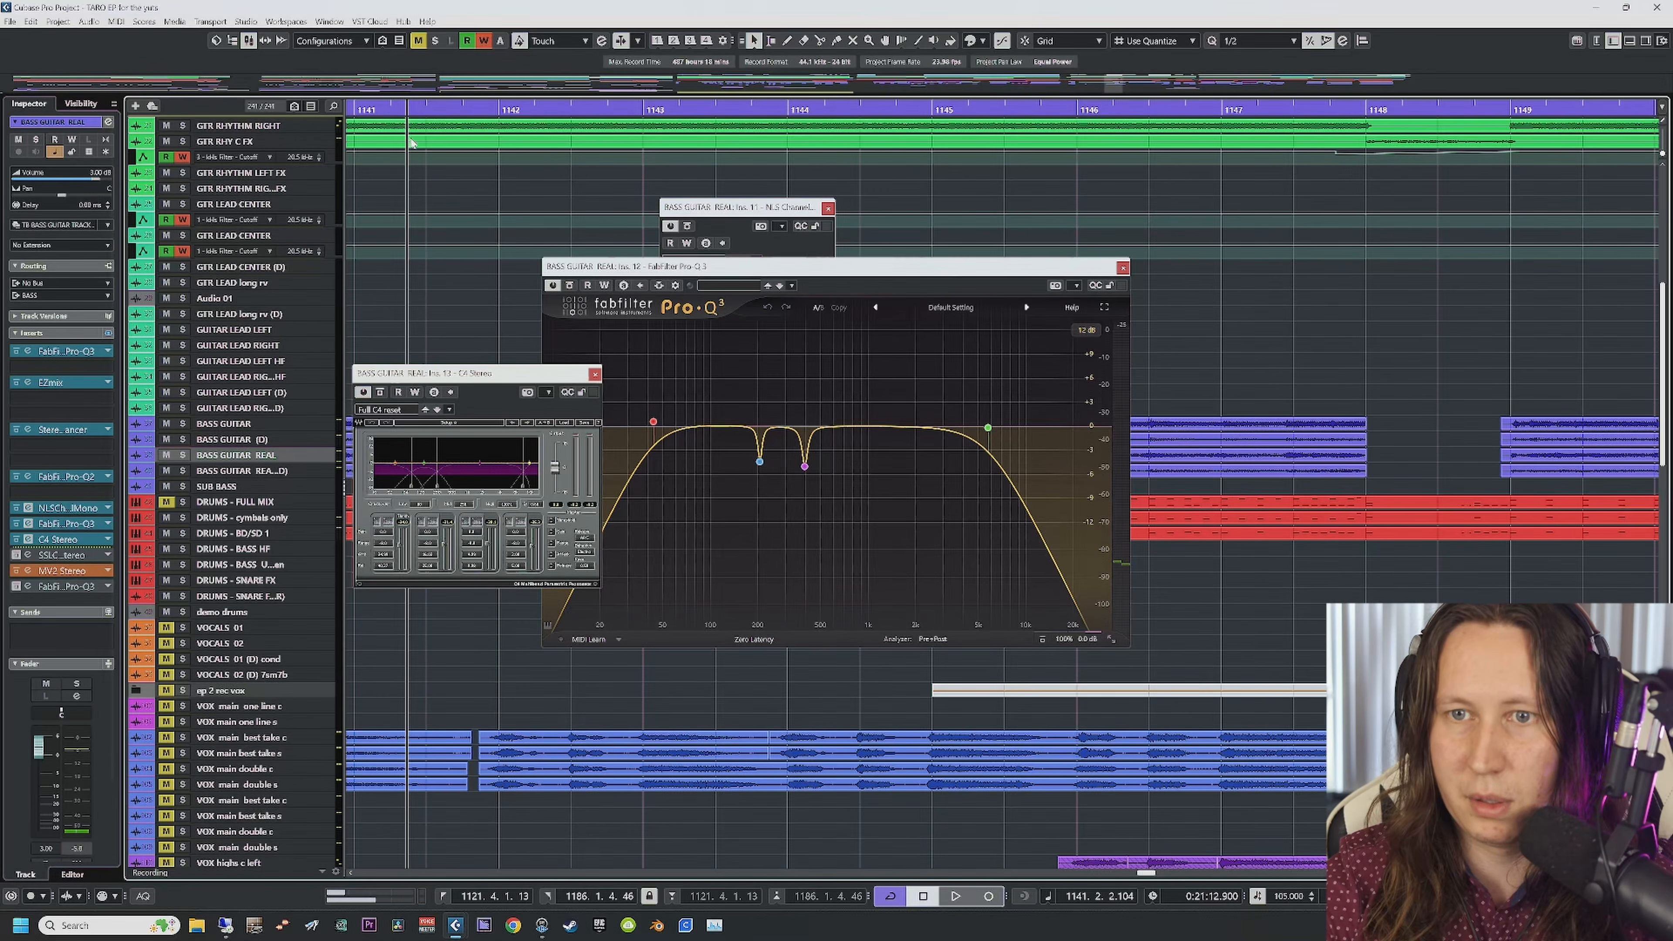
key("space")
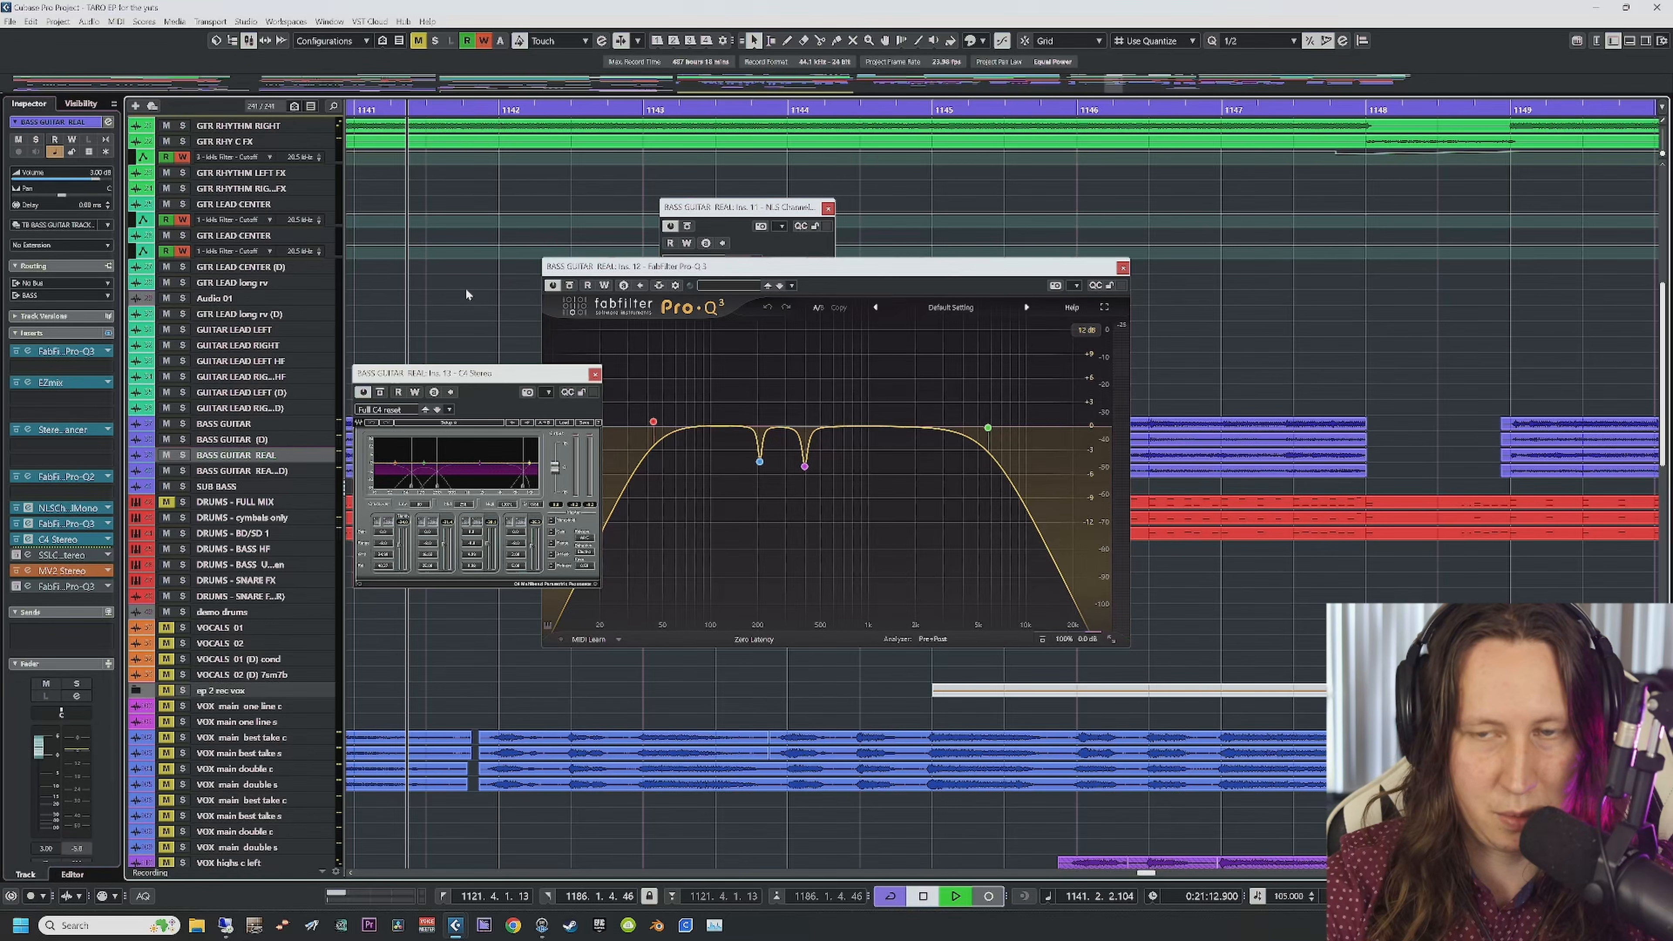
left_click(1122, 268)
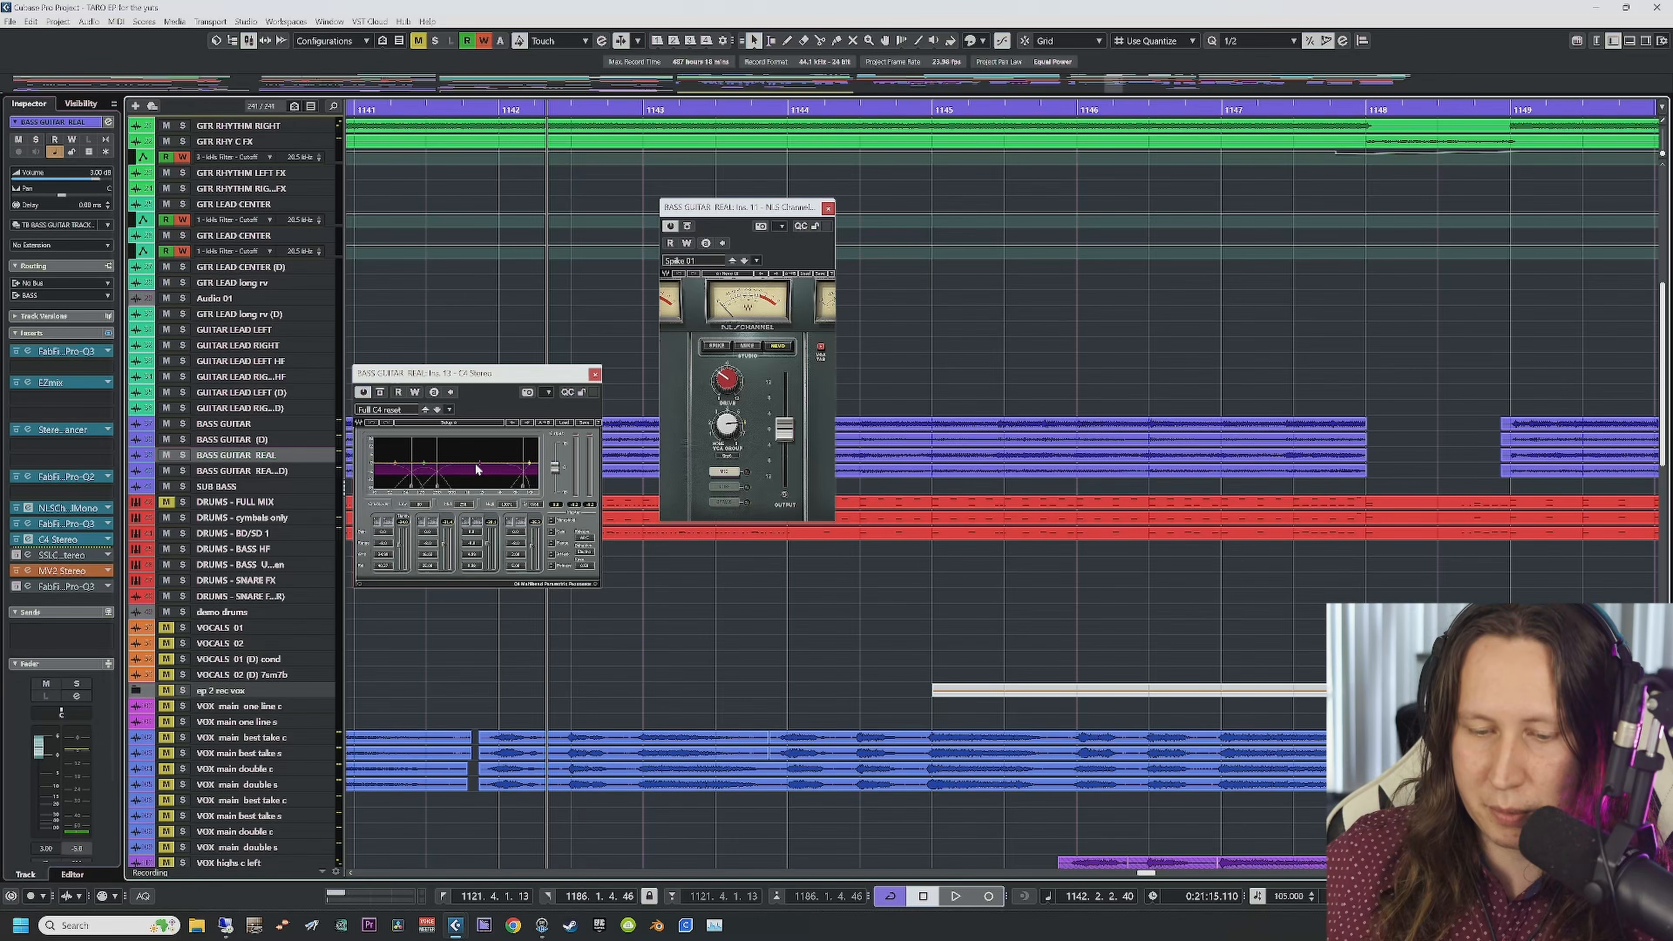
Step: Bypass the SSL bus compressor, close the C4, NLS and SSL windows, and turn off Cycle
left_click(29, 556)
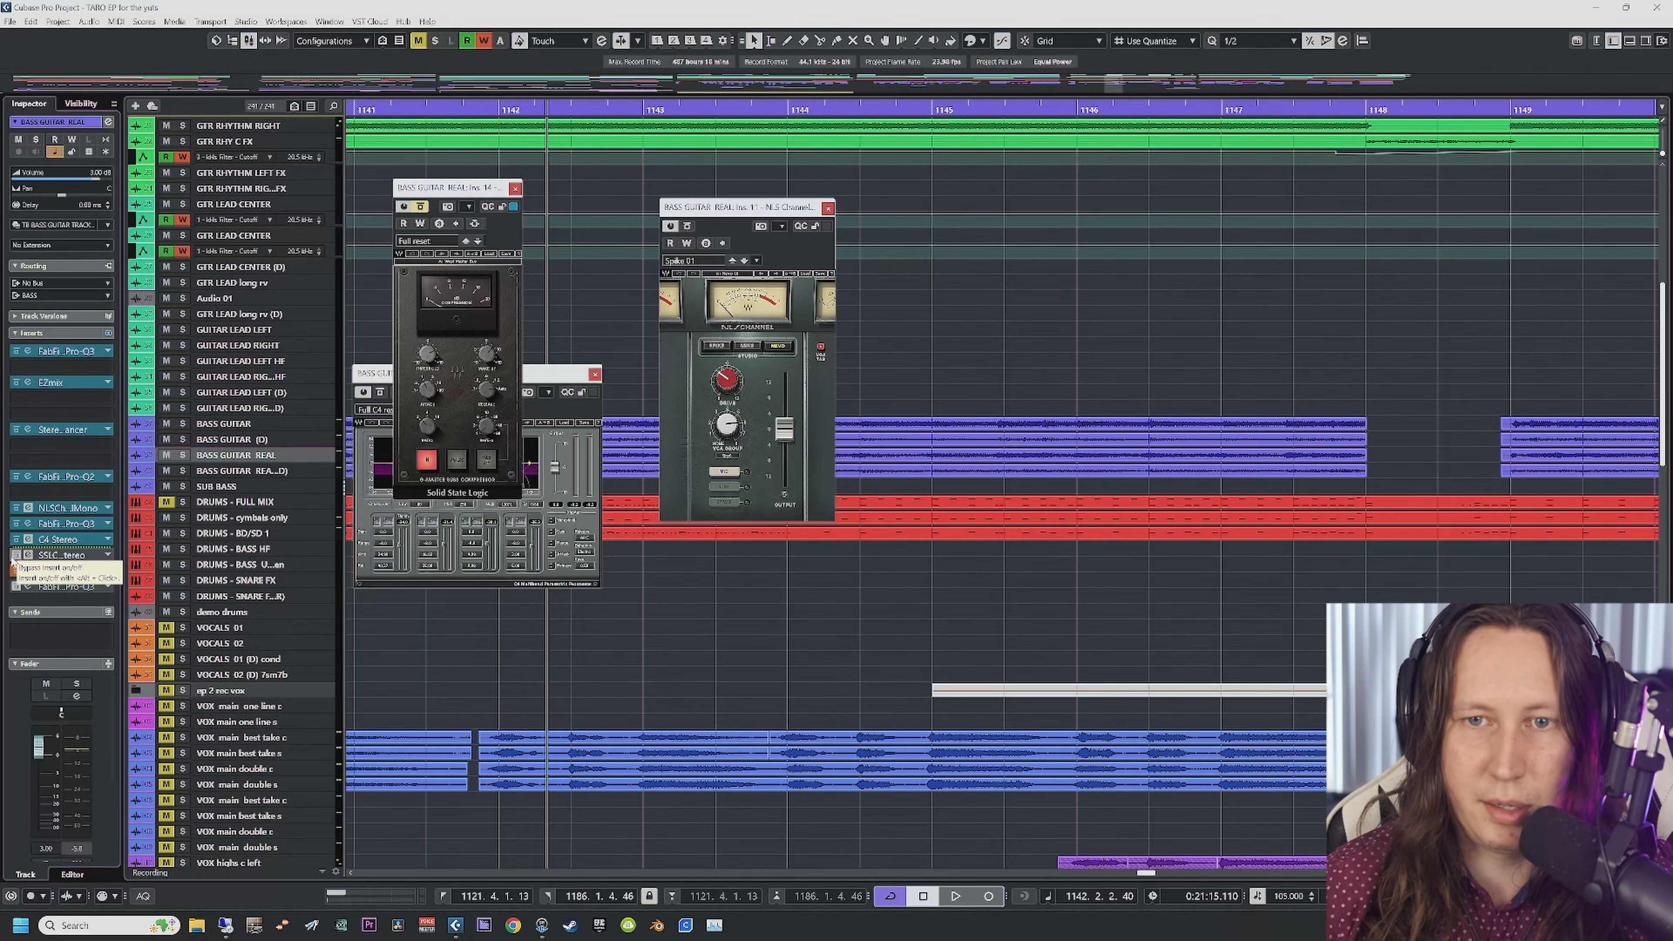
left_click(15, 555)
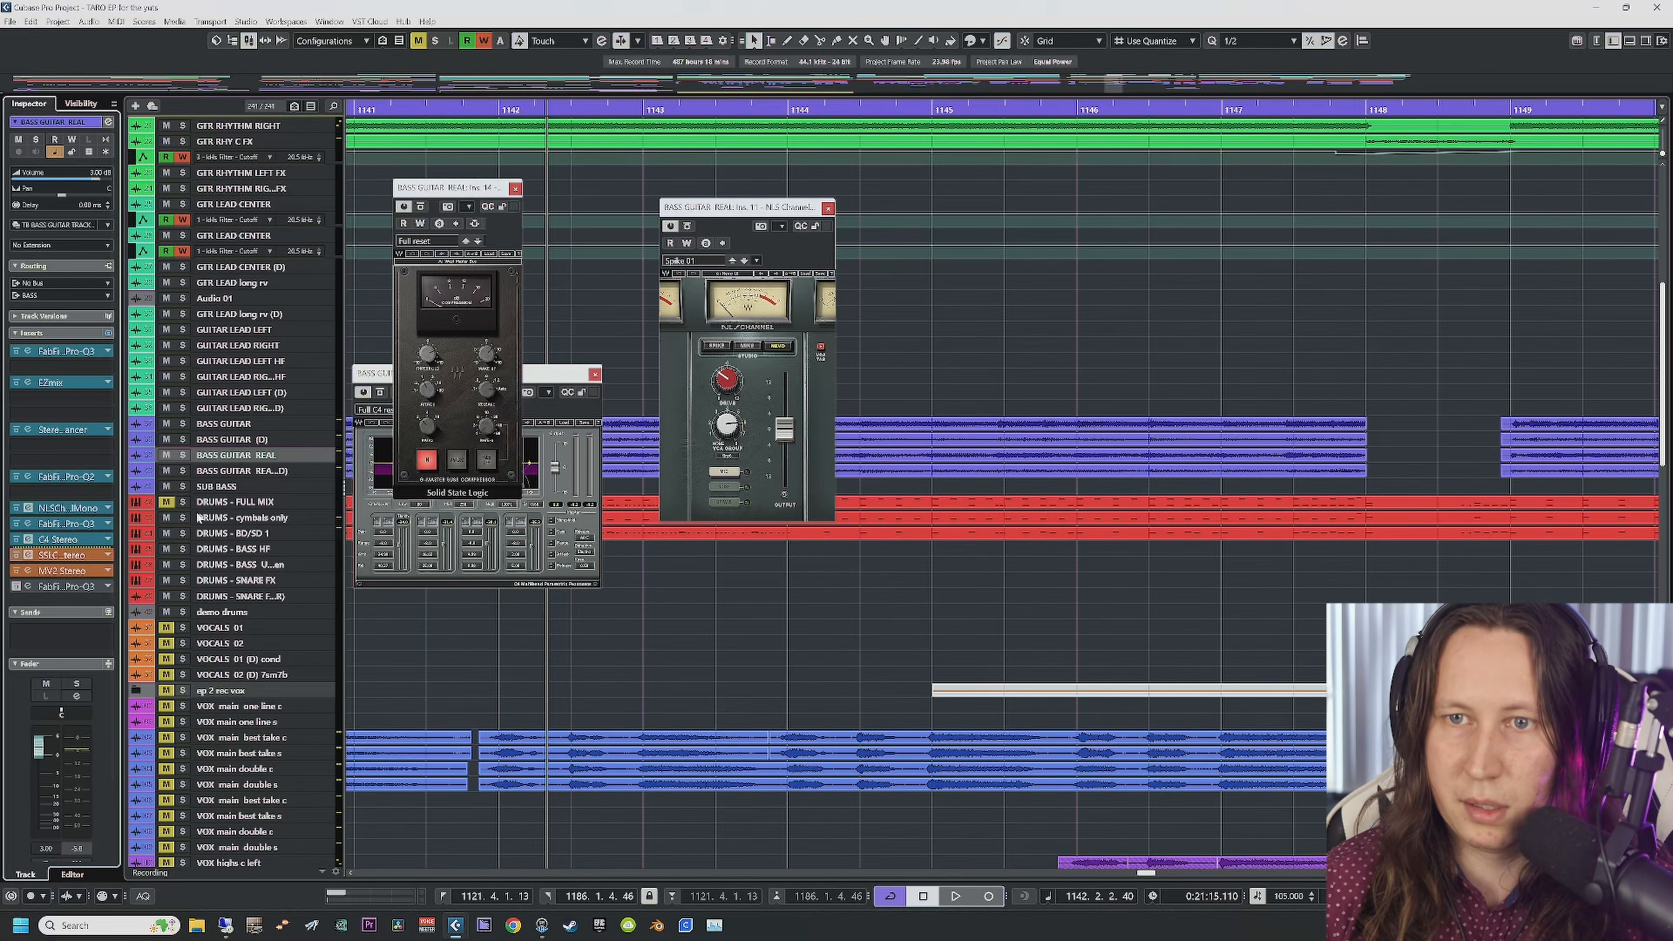
left_click(595, 375)
left_click(827, 207)
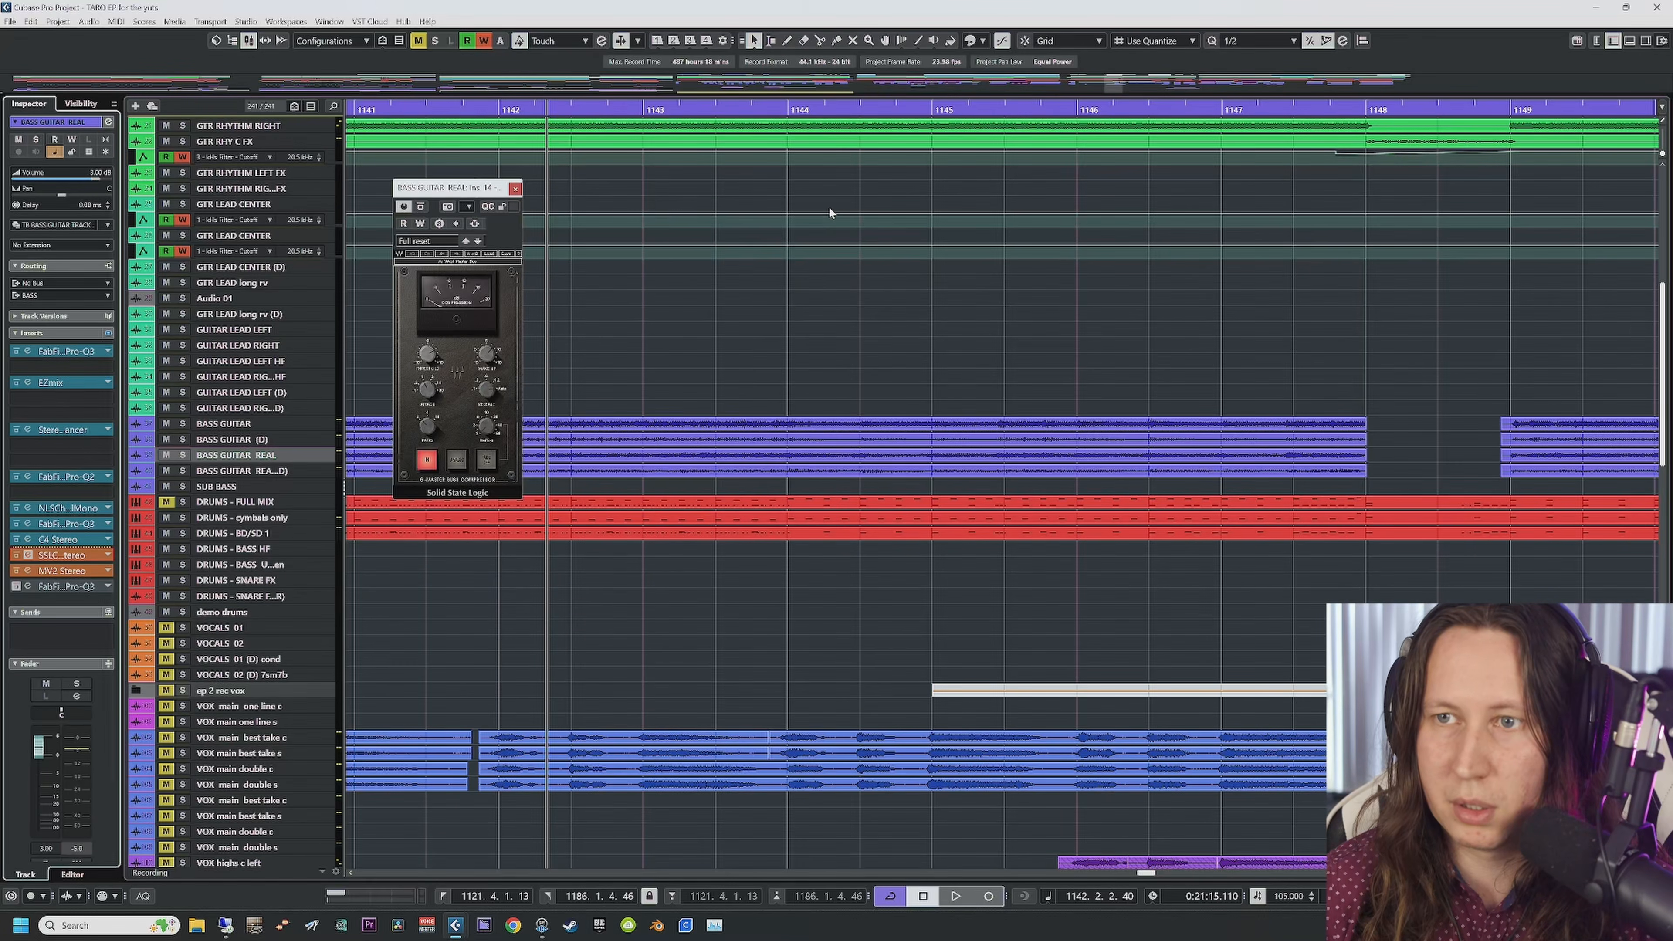
left_click(514, 190)
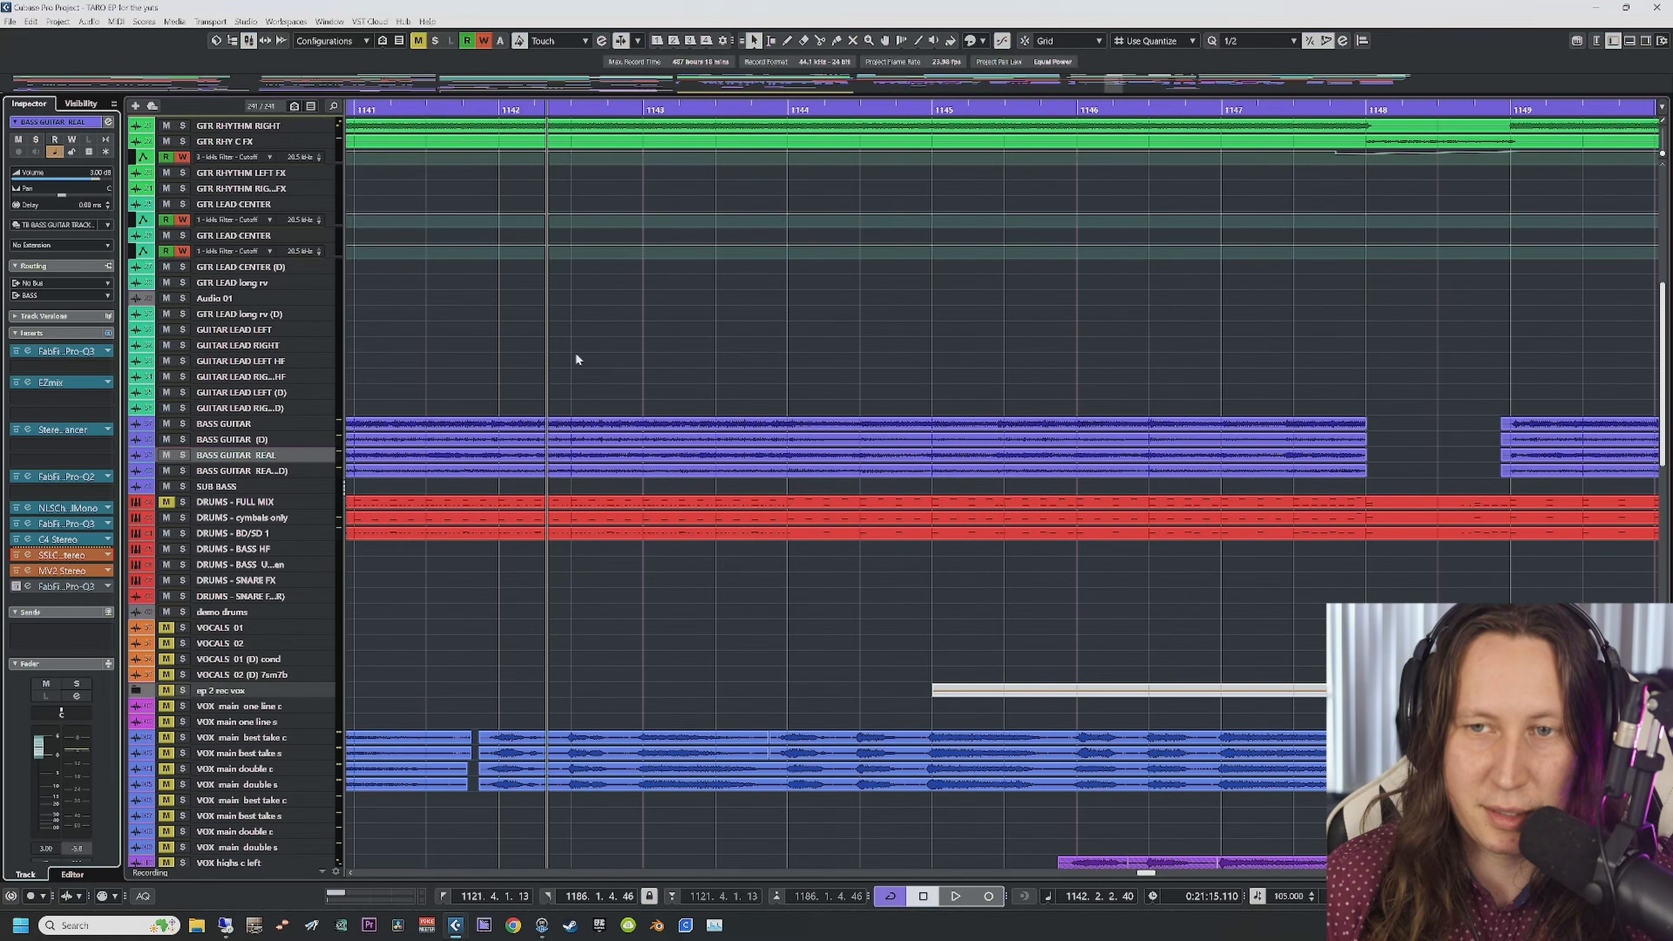
scroll(463, 211, "left", 2)
left_click(495, 104)
Step: Listen to the SSL compressor with BASS GUITAR REAL soloed, then close it, stop and unsolo
left_click(481, 111)
key("space")
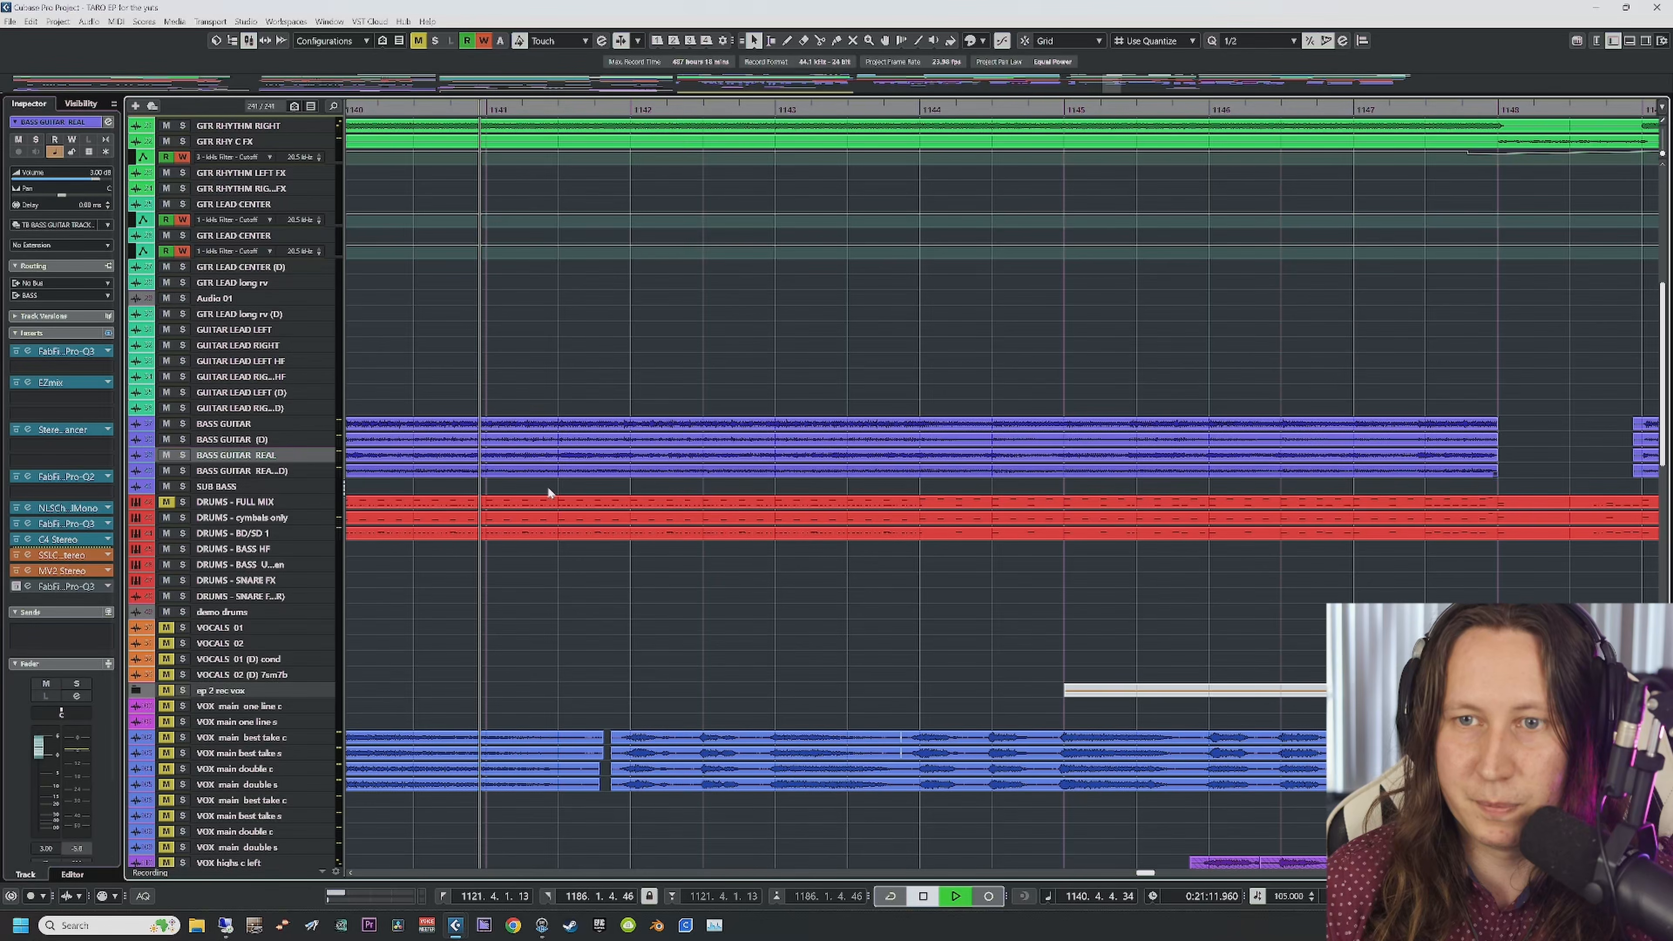
left_click(30, 555)
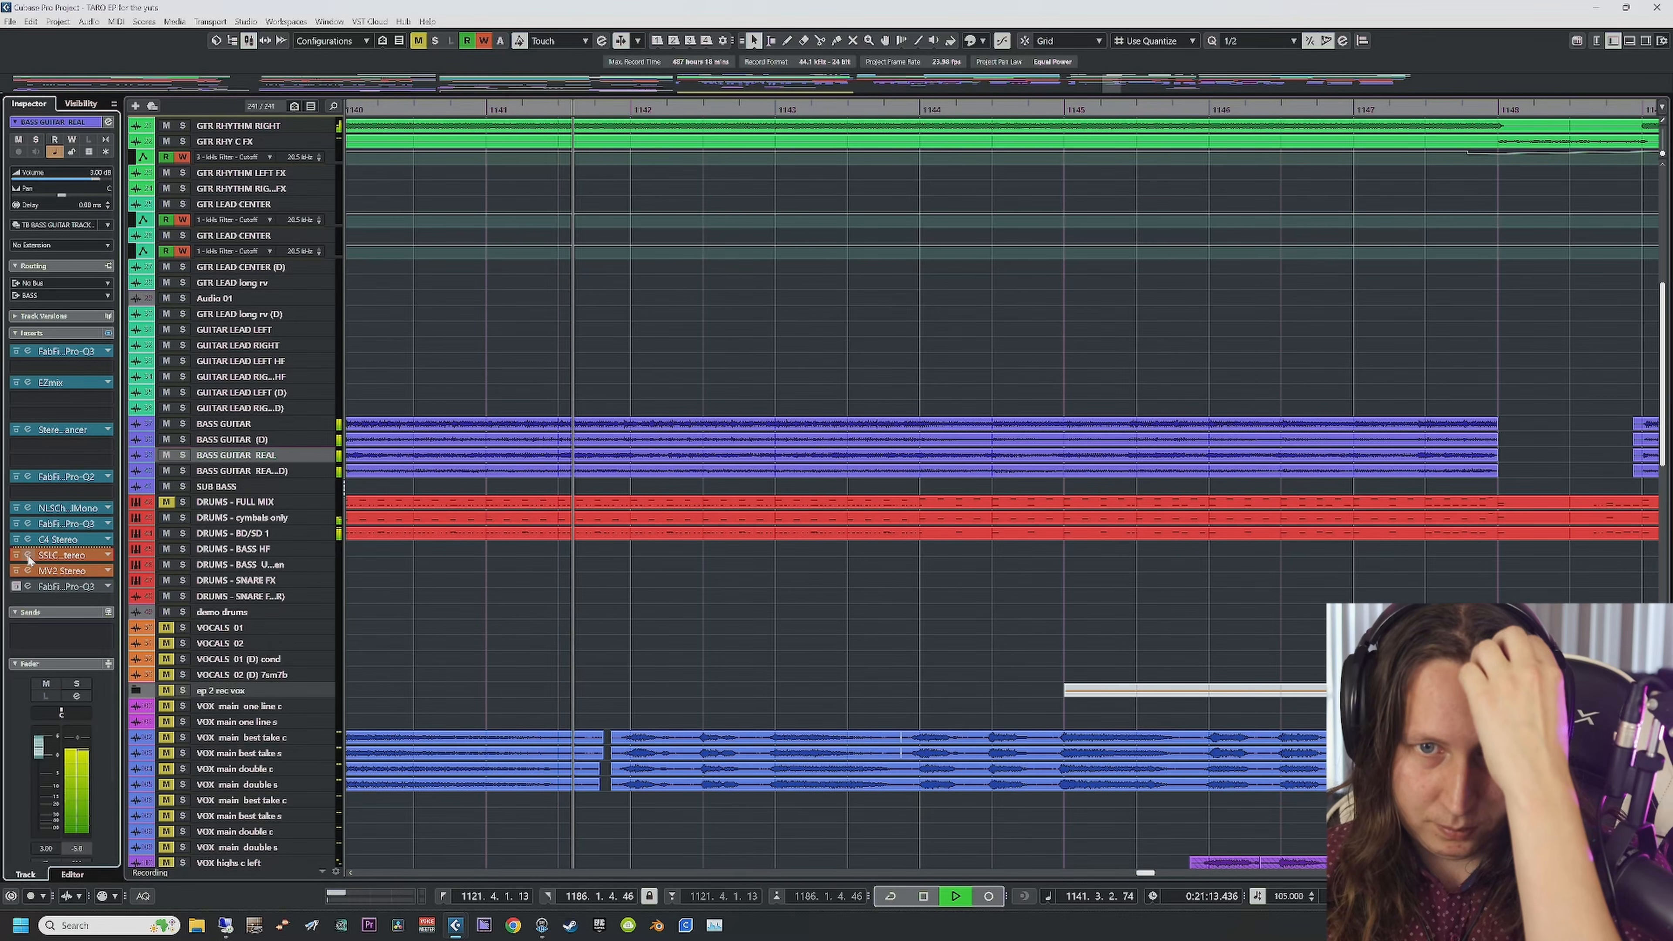
key("s")
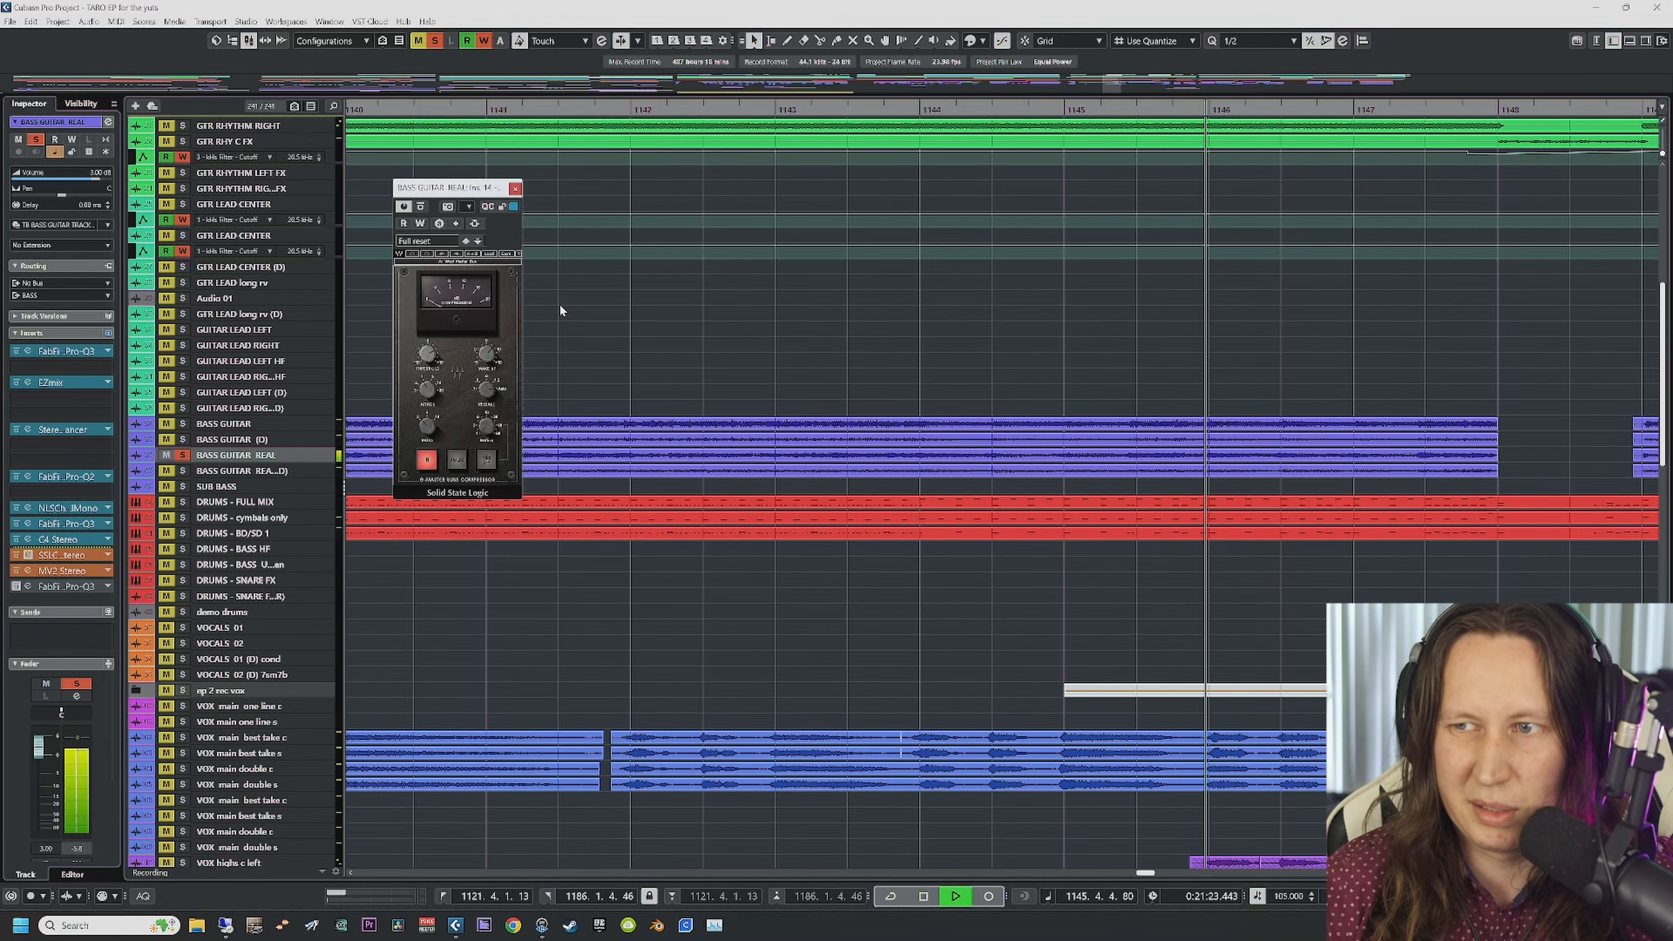
left_click(515, 190)
key("space")
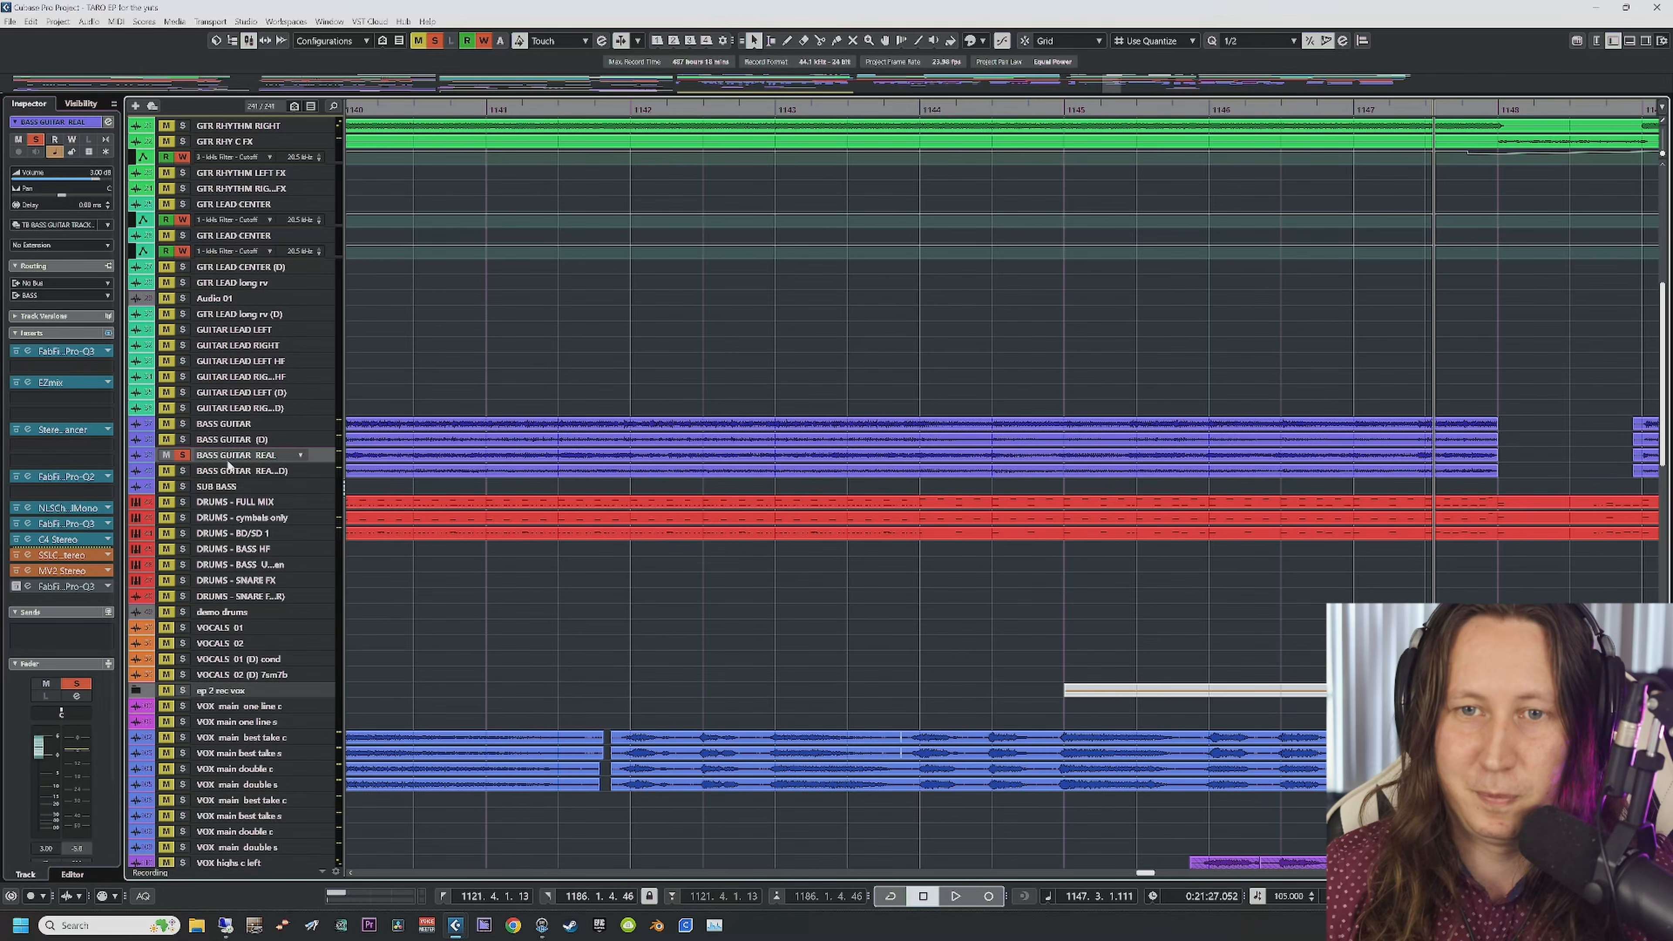
left_click(184, 457)
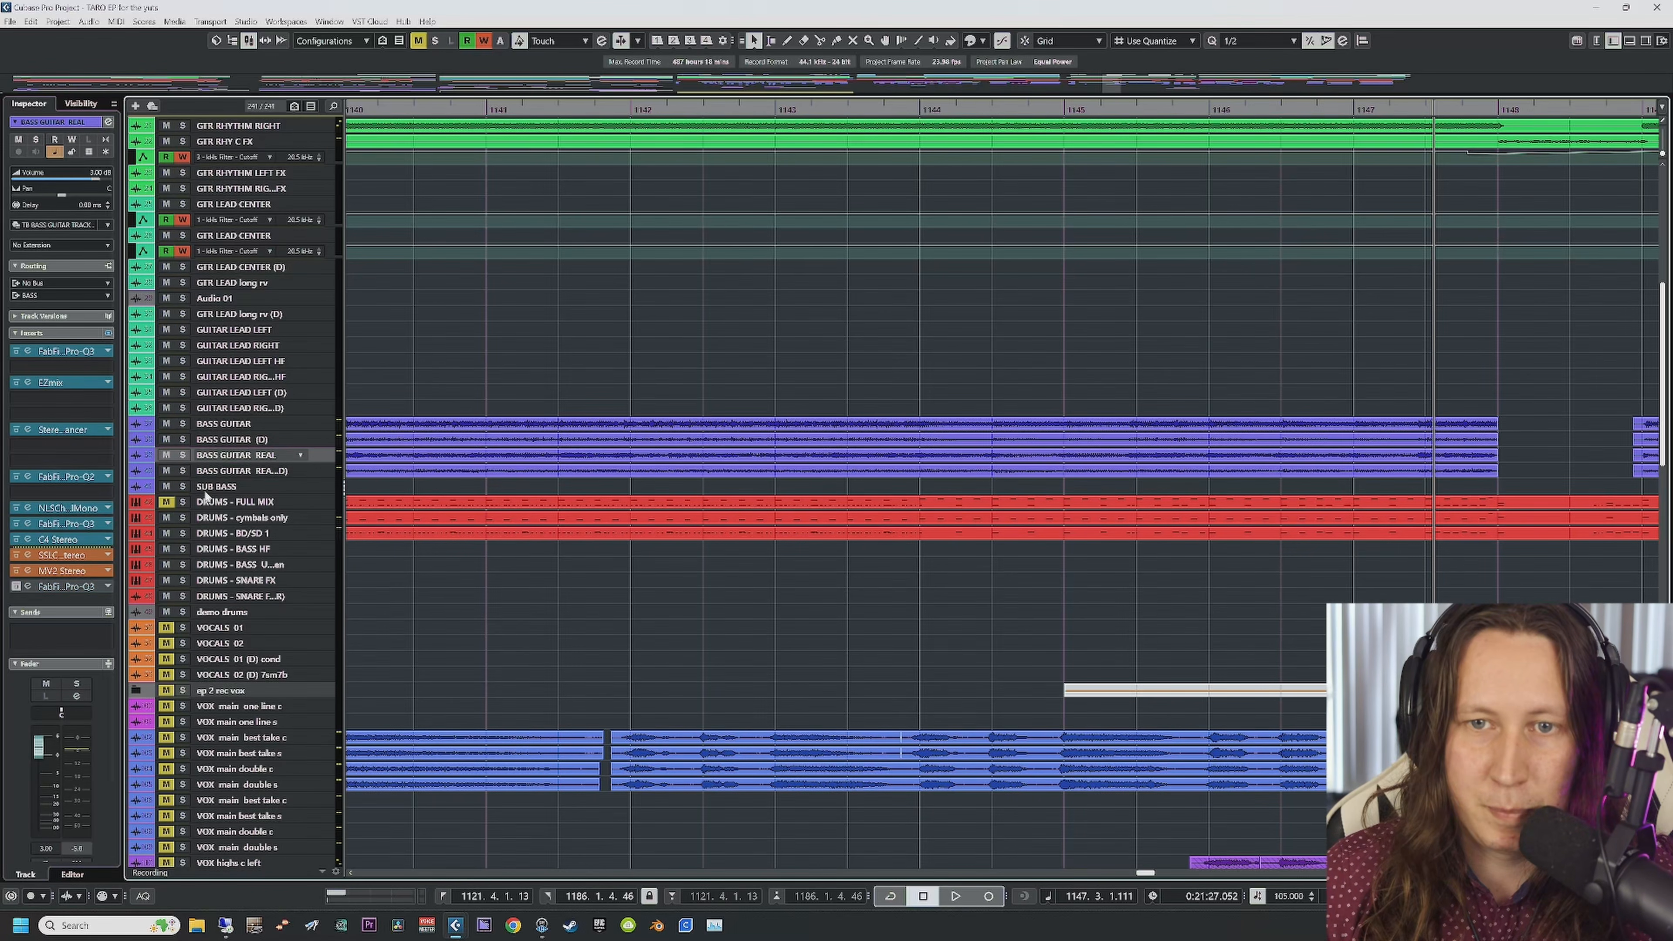
Step: A/B BASS GUITAR REAL's Pro-Q 3 soloed from bar 1143, then open the (D) track's Pro-Q 3
left_click(30, 586)
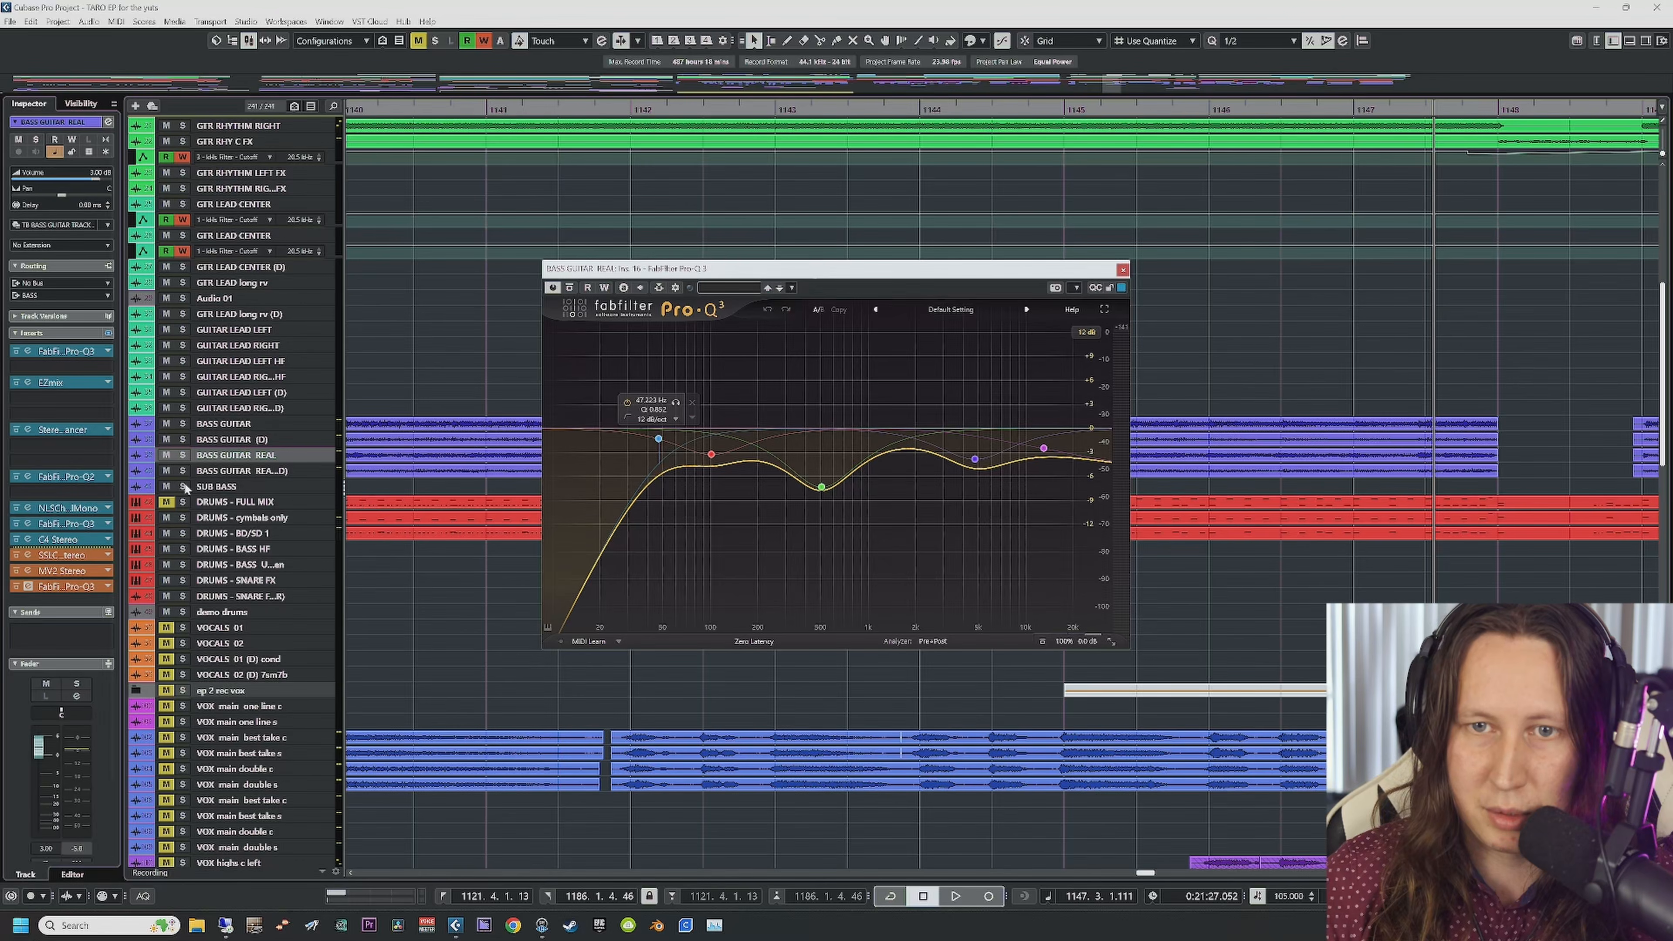
key("space")
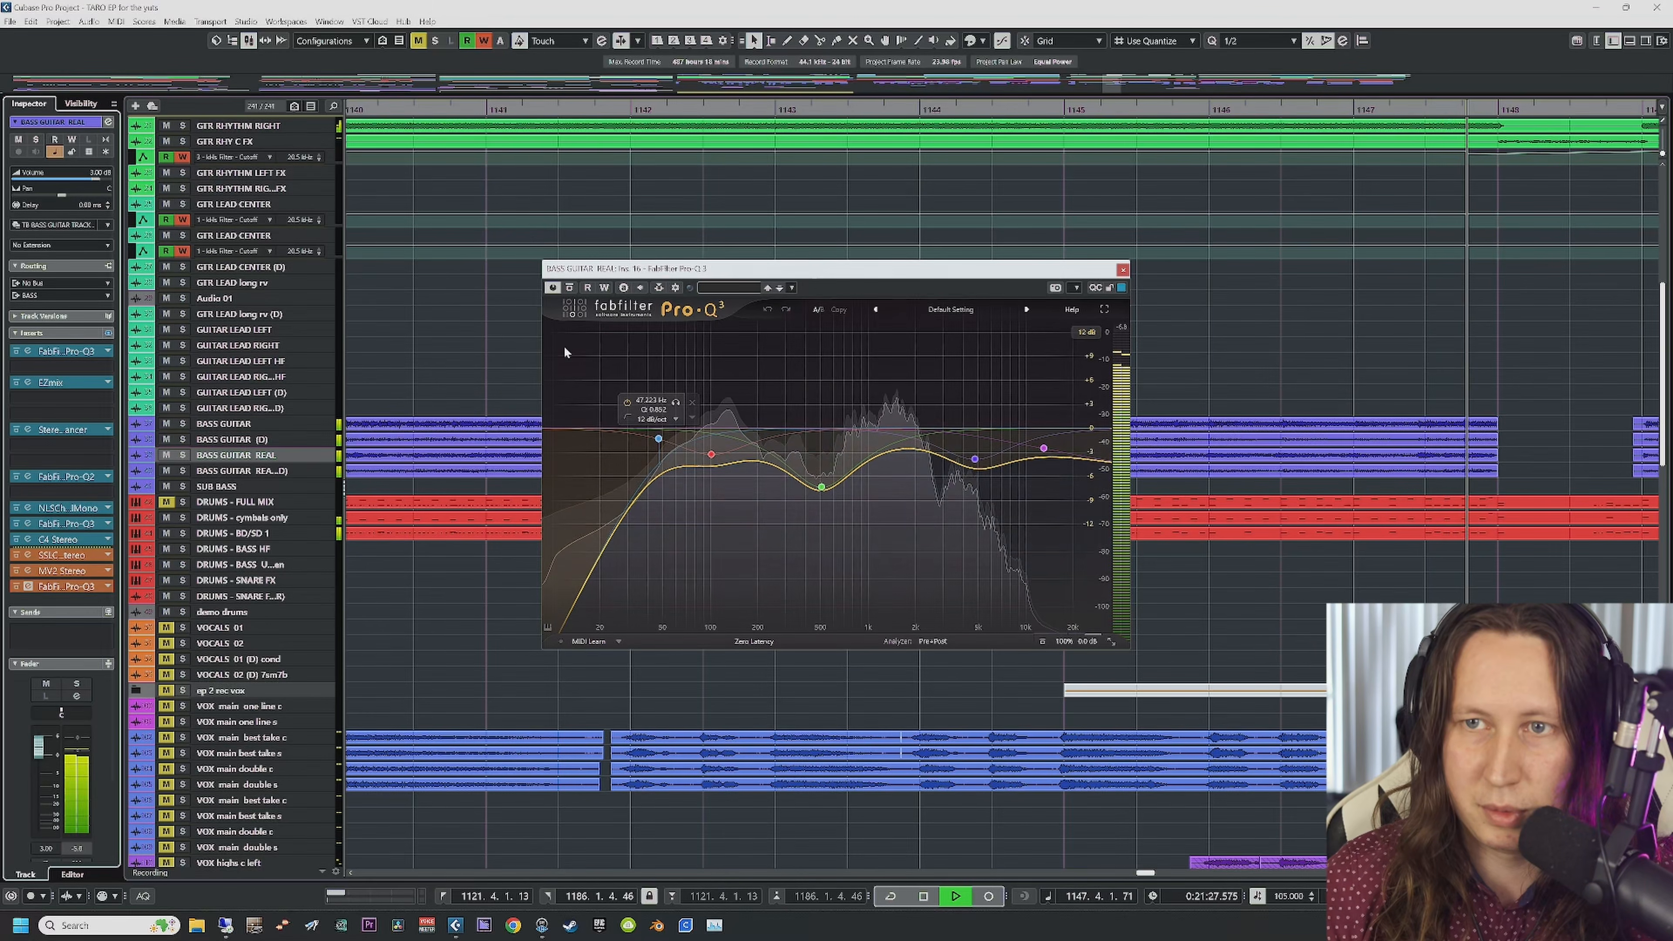
key("s")
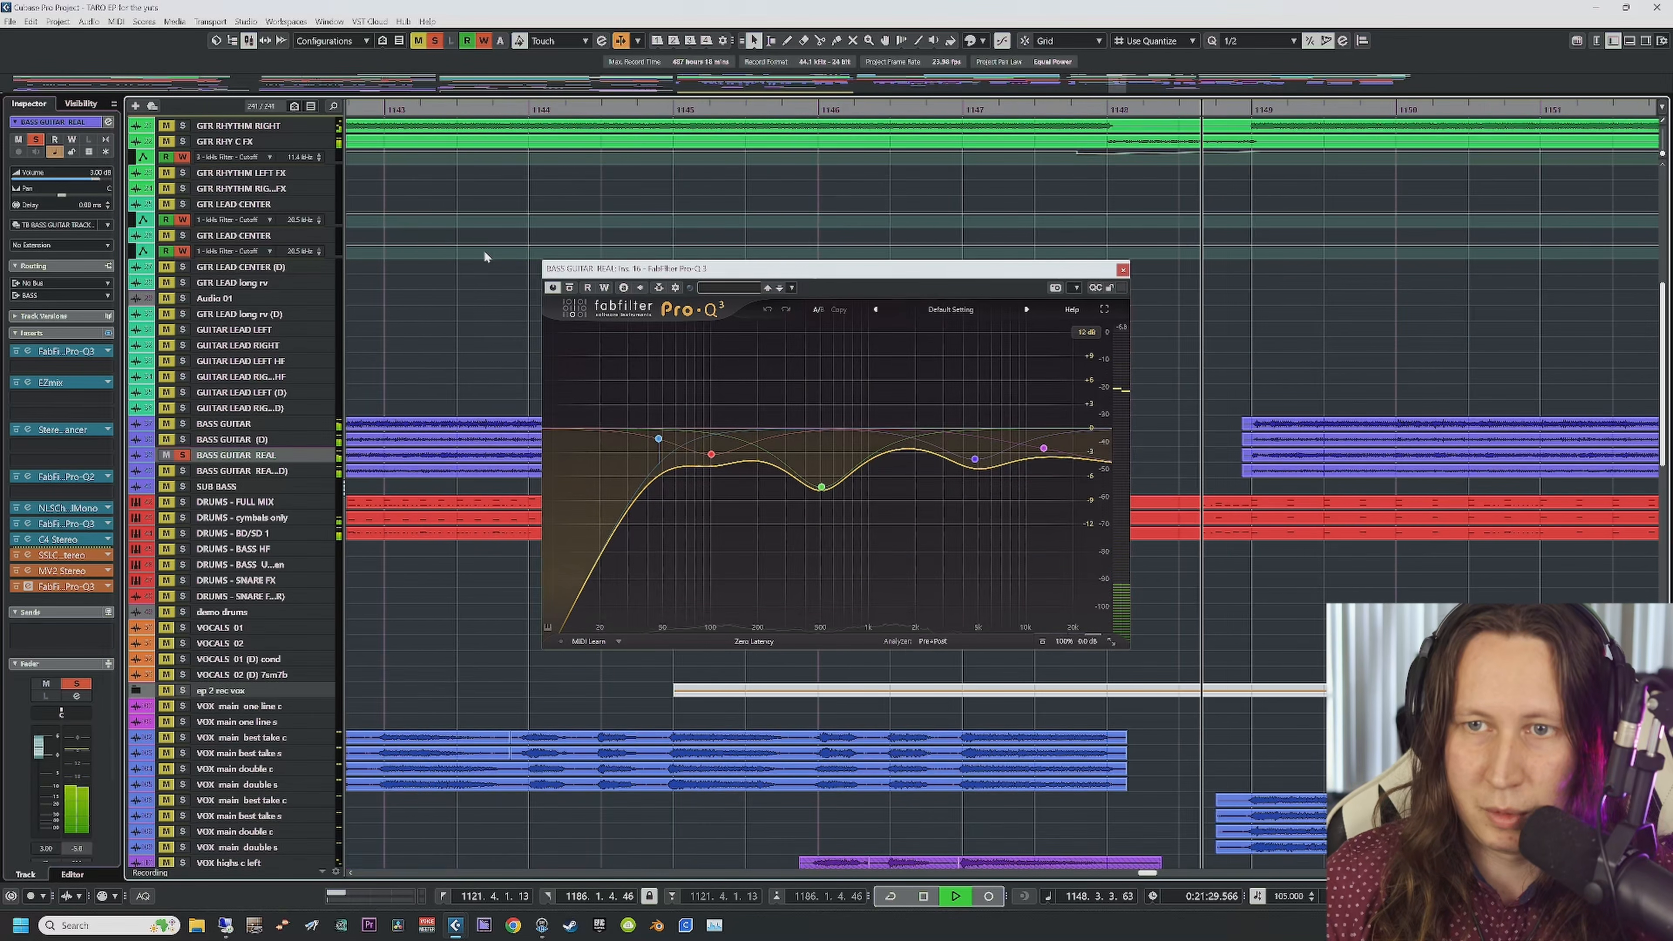
left_click(375, 110)
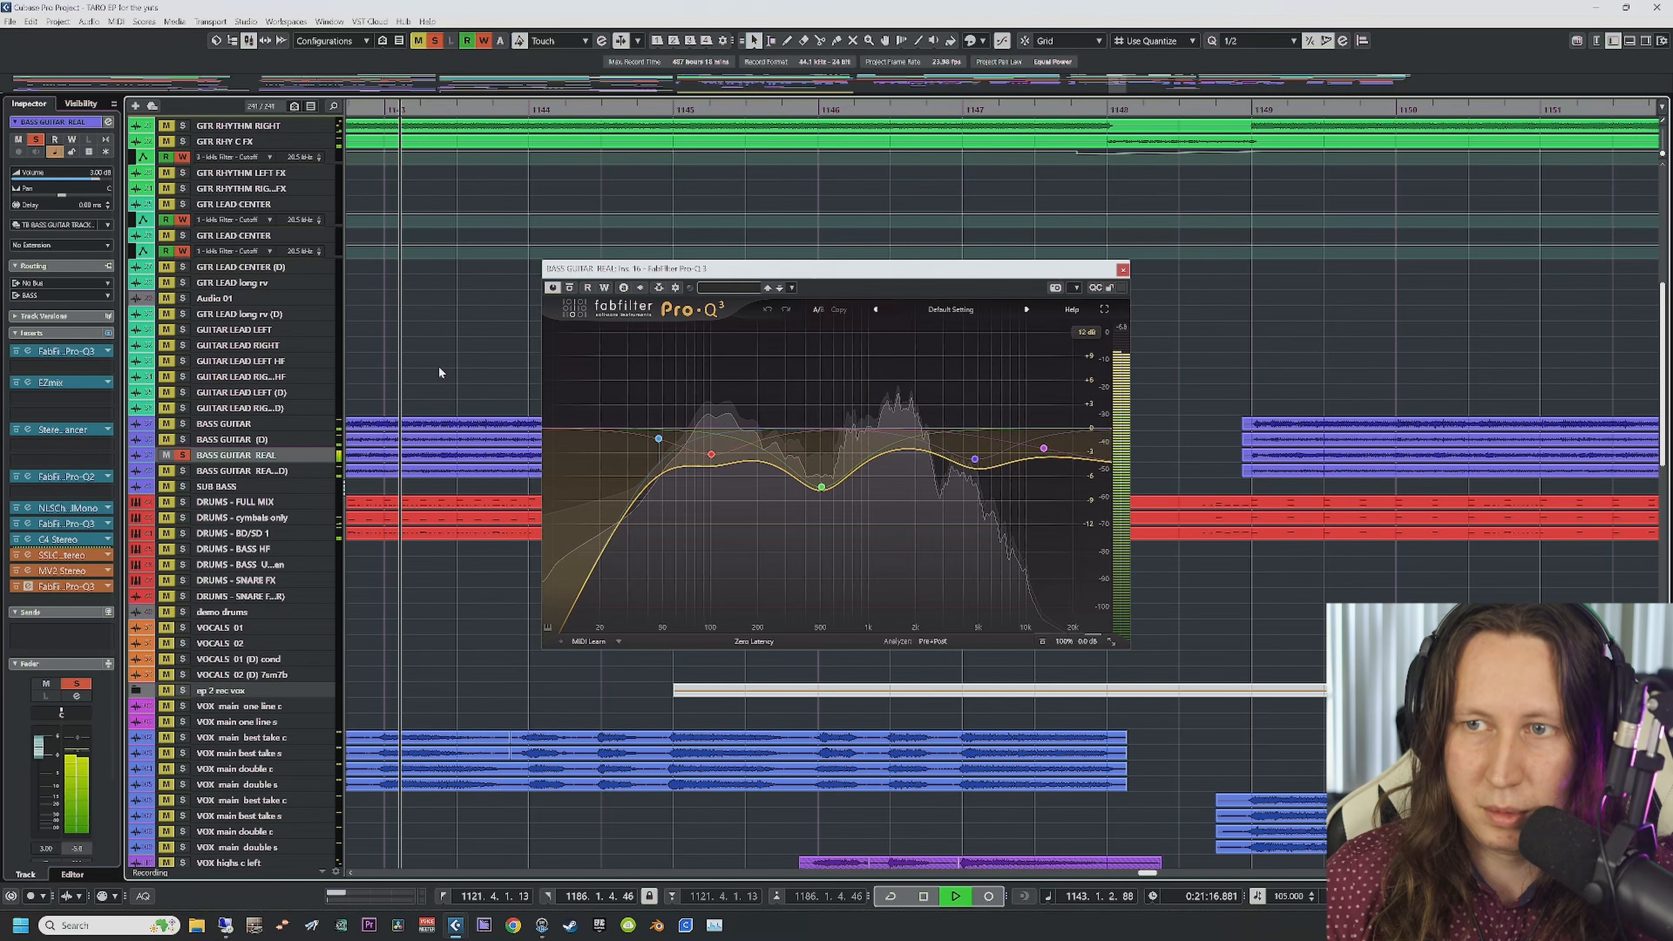
left_click(15, 586)
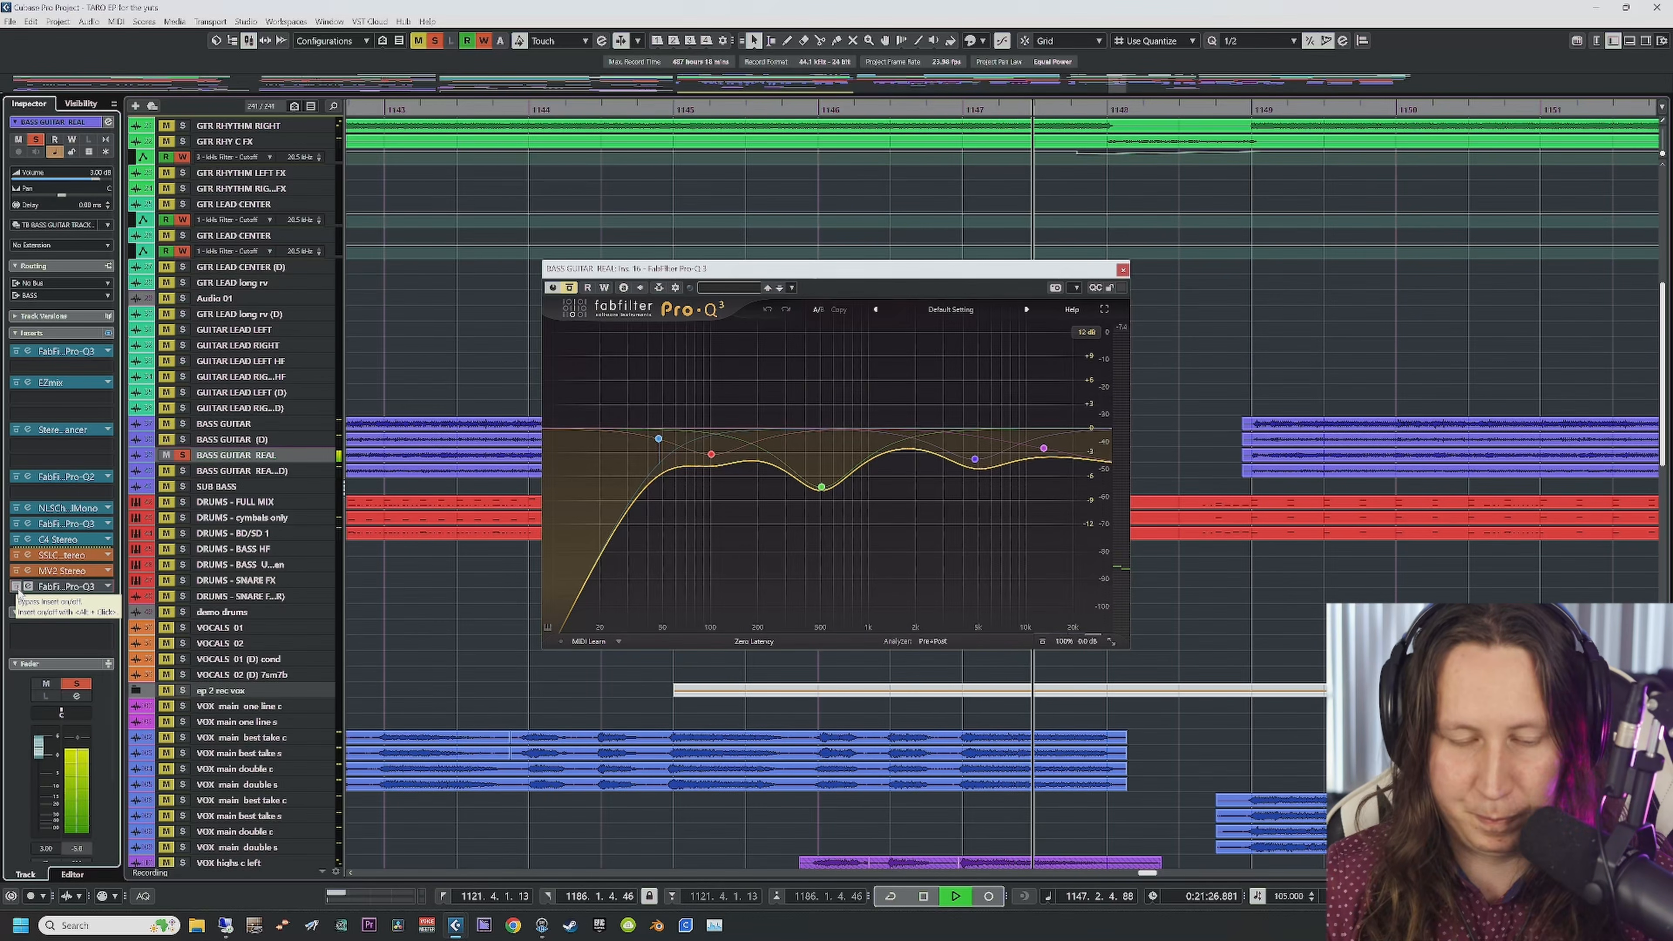
left_click(16, 586)
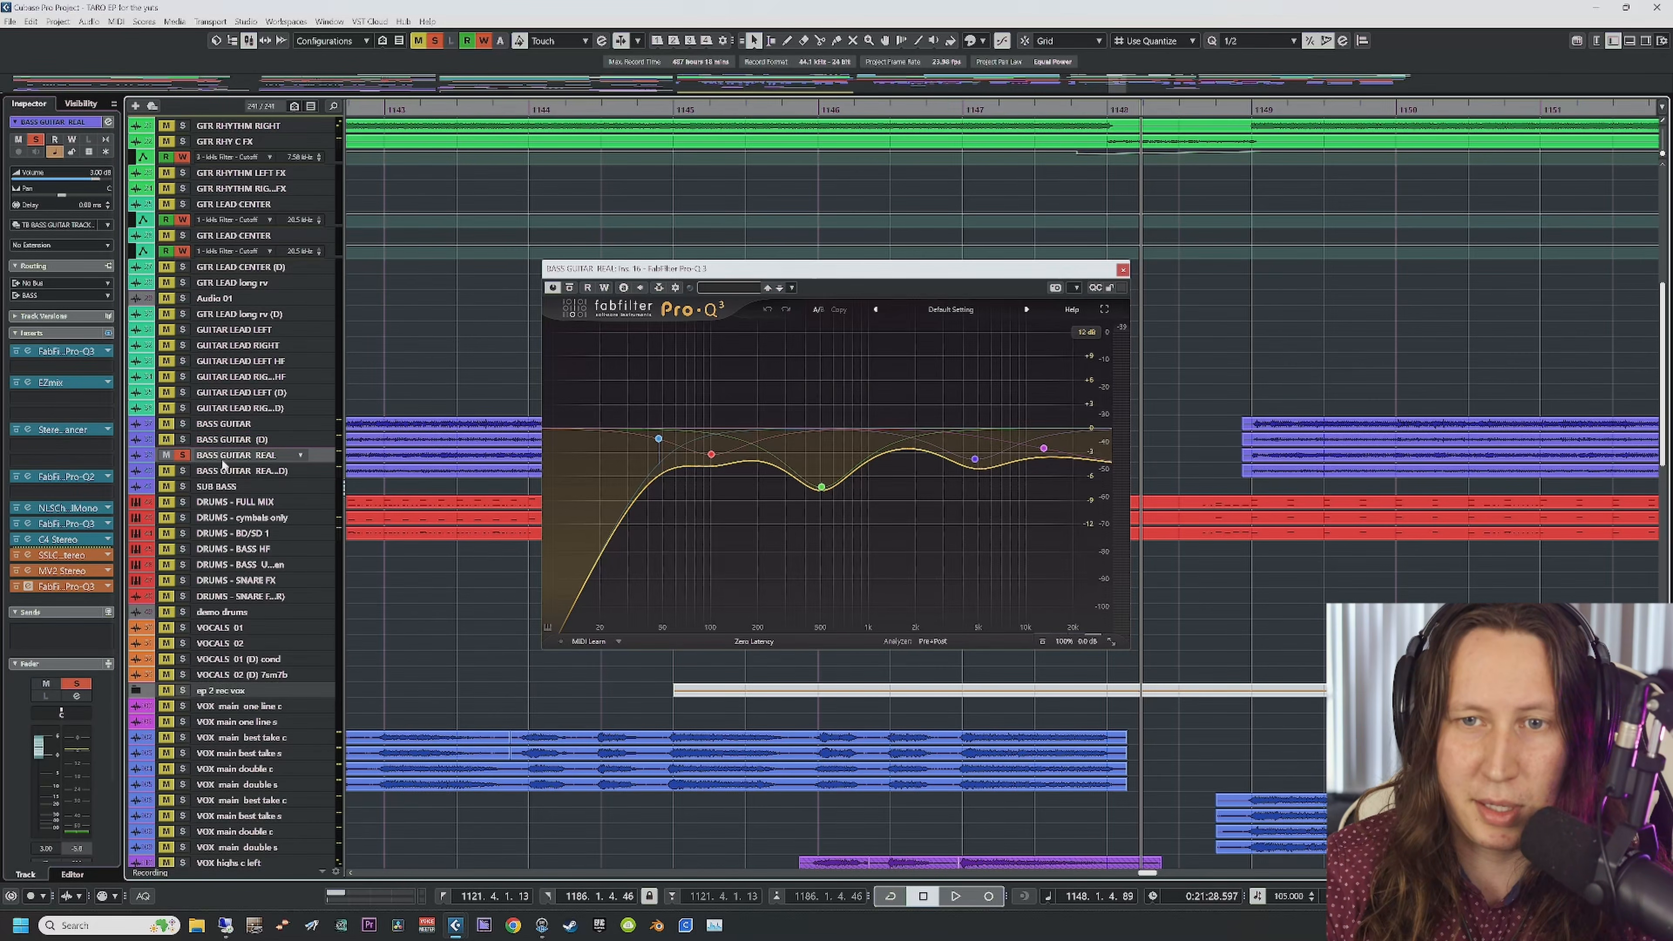
left_click(224, 469)
left_click(27, 586)
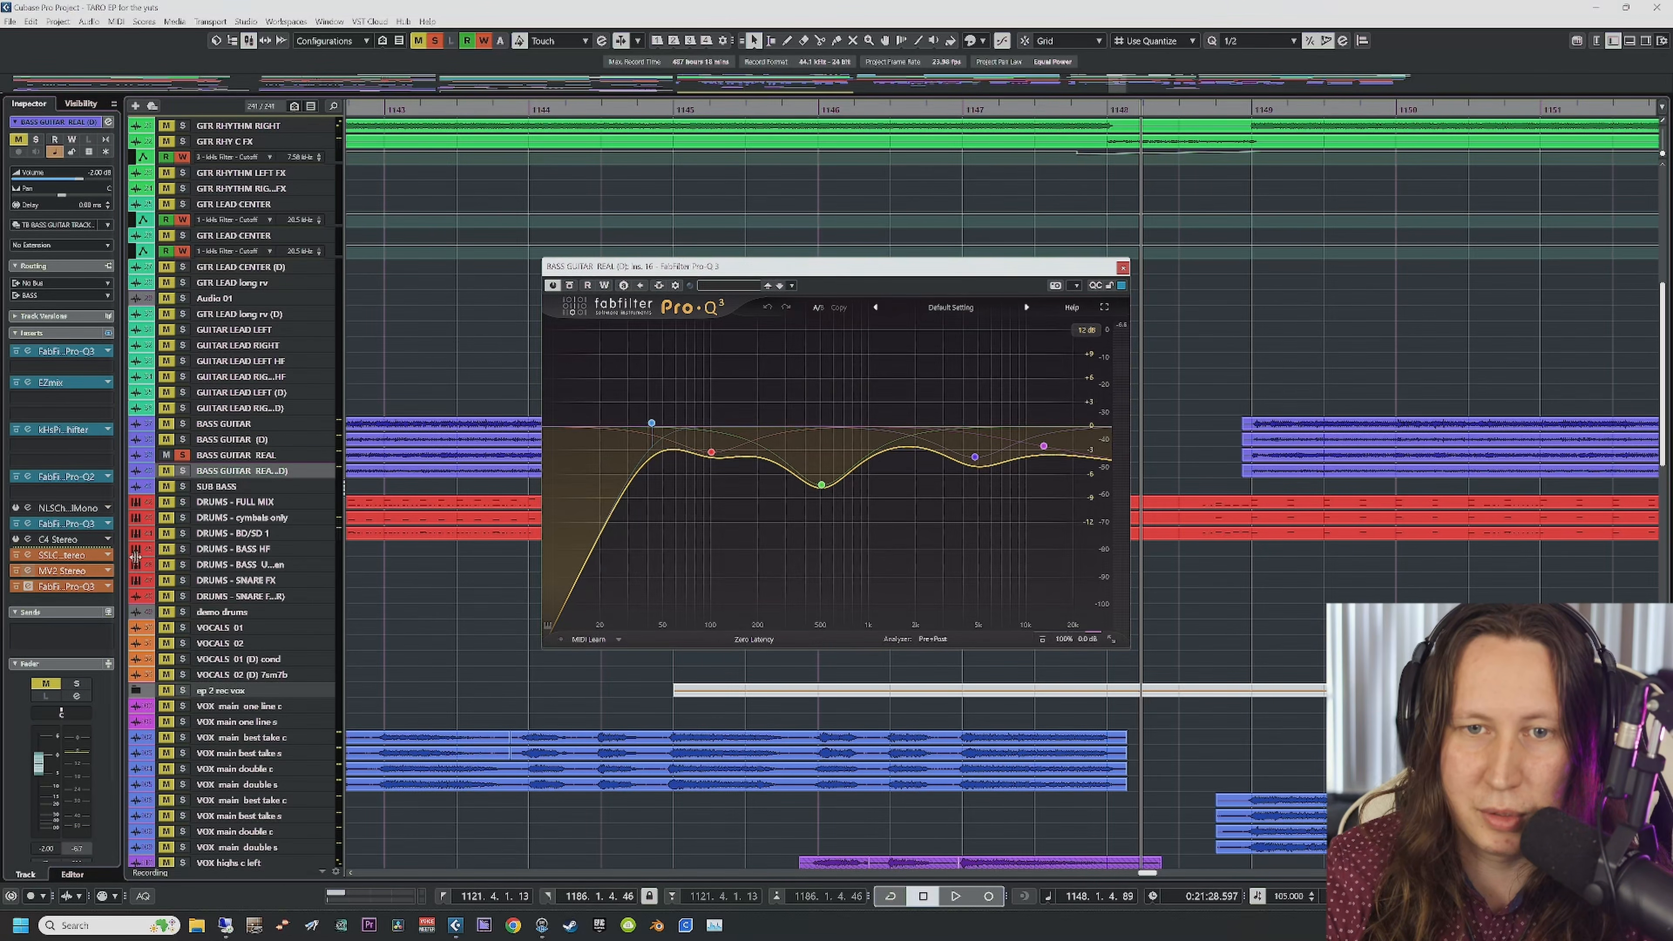
Step: Solo BASS GUITAR REAL (D), BASS GUITAR (D) and BASS GUITAR, and play from bar 1137
left_click(1123, 267)
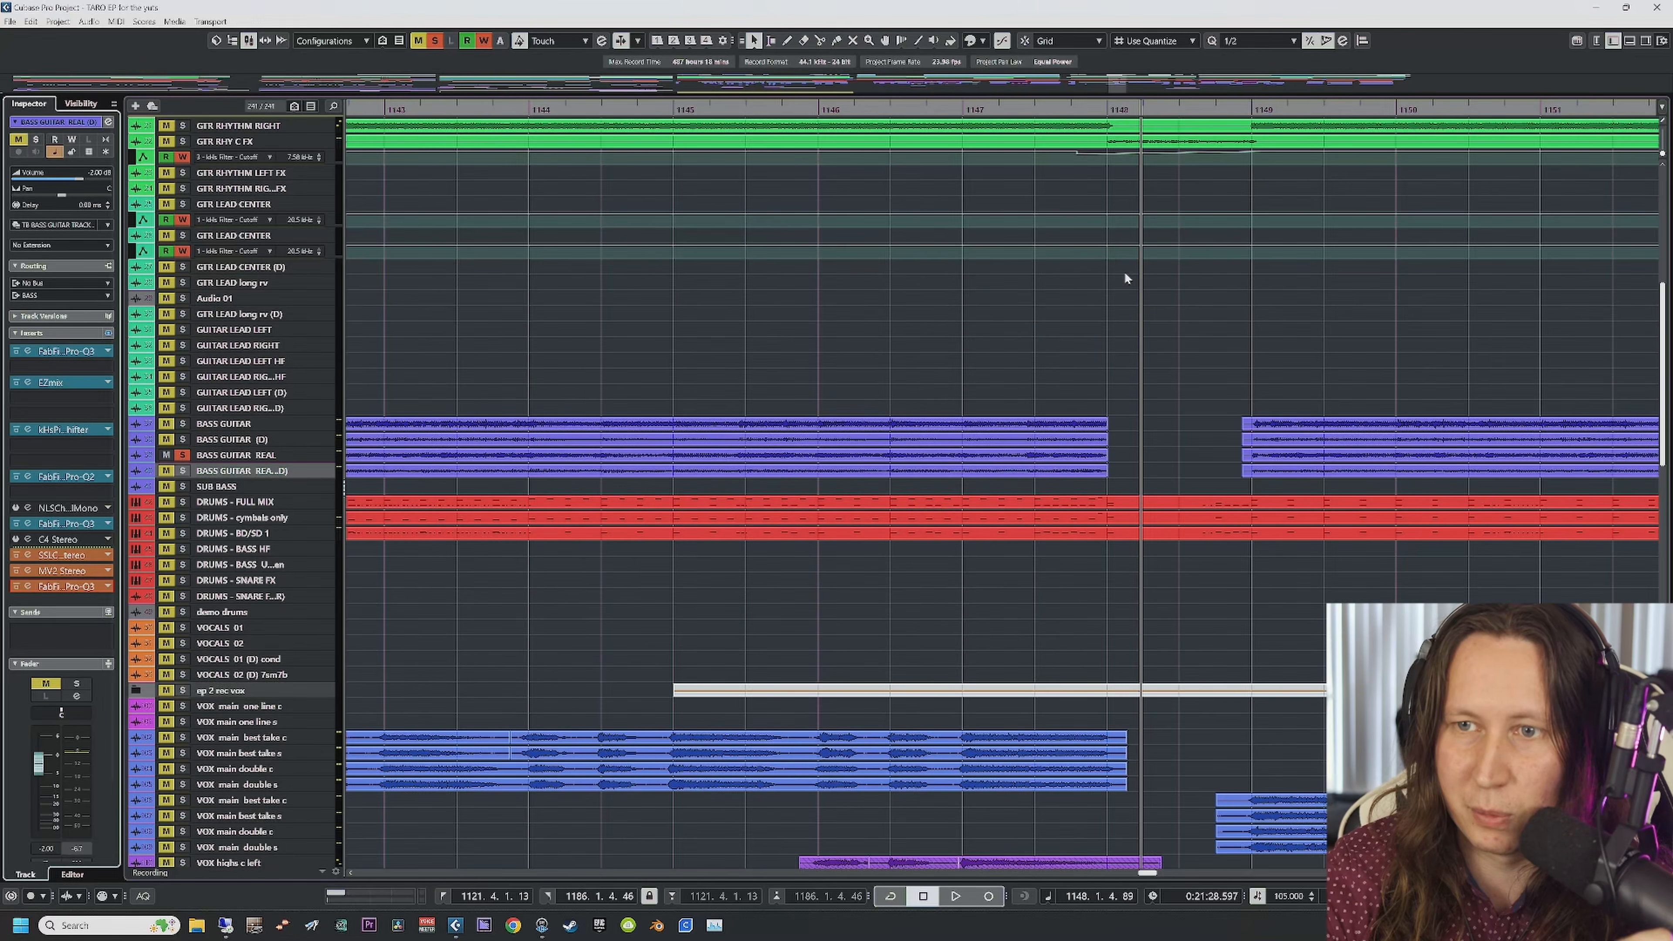
scroll(633, 567, "left", 3)
left_click(183, 471)
left_click(184, 440)
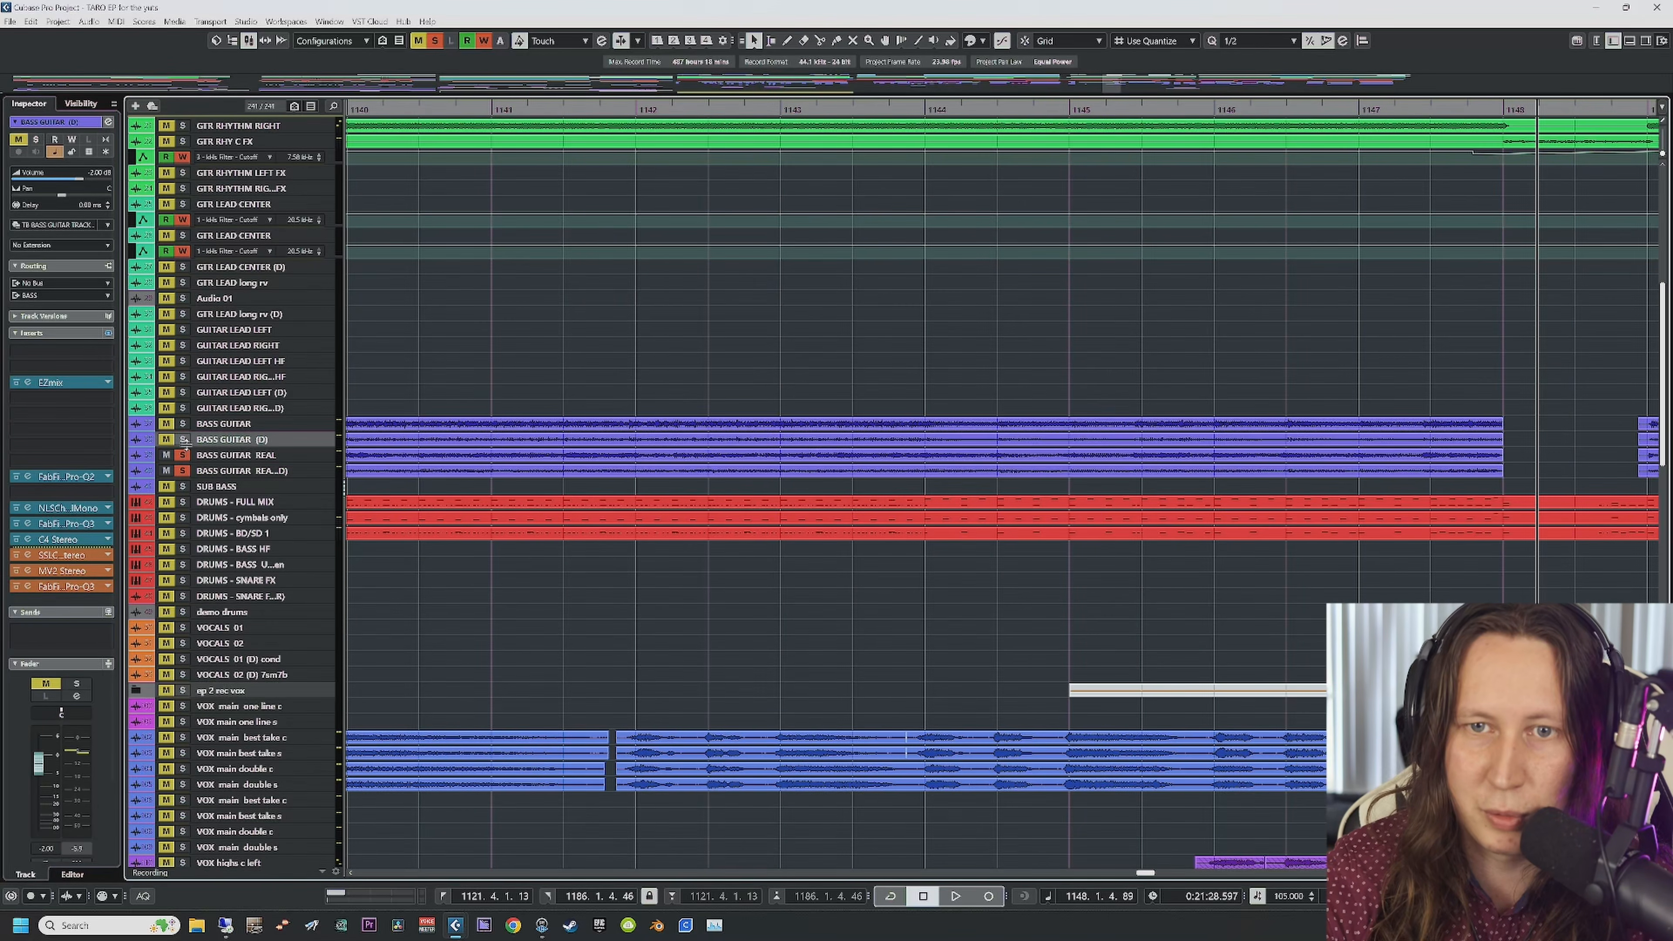
left_click(182, 424)
scroll(640, 451, "left", 3)
left_click(375, 110)
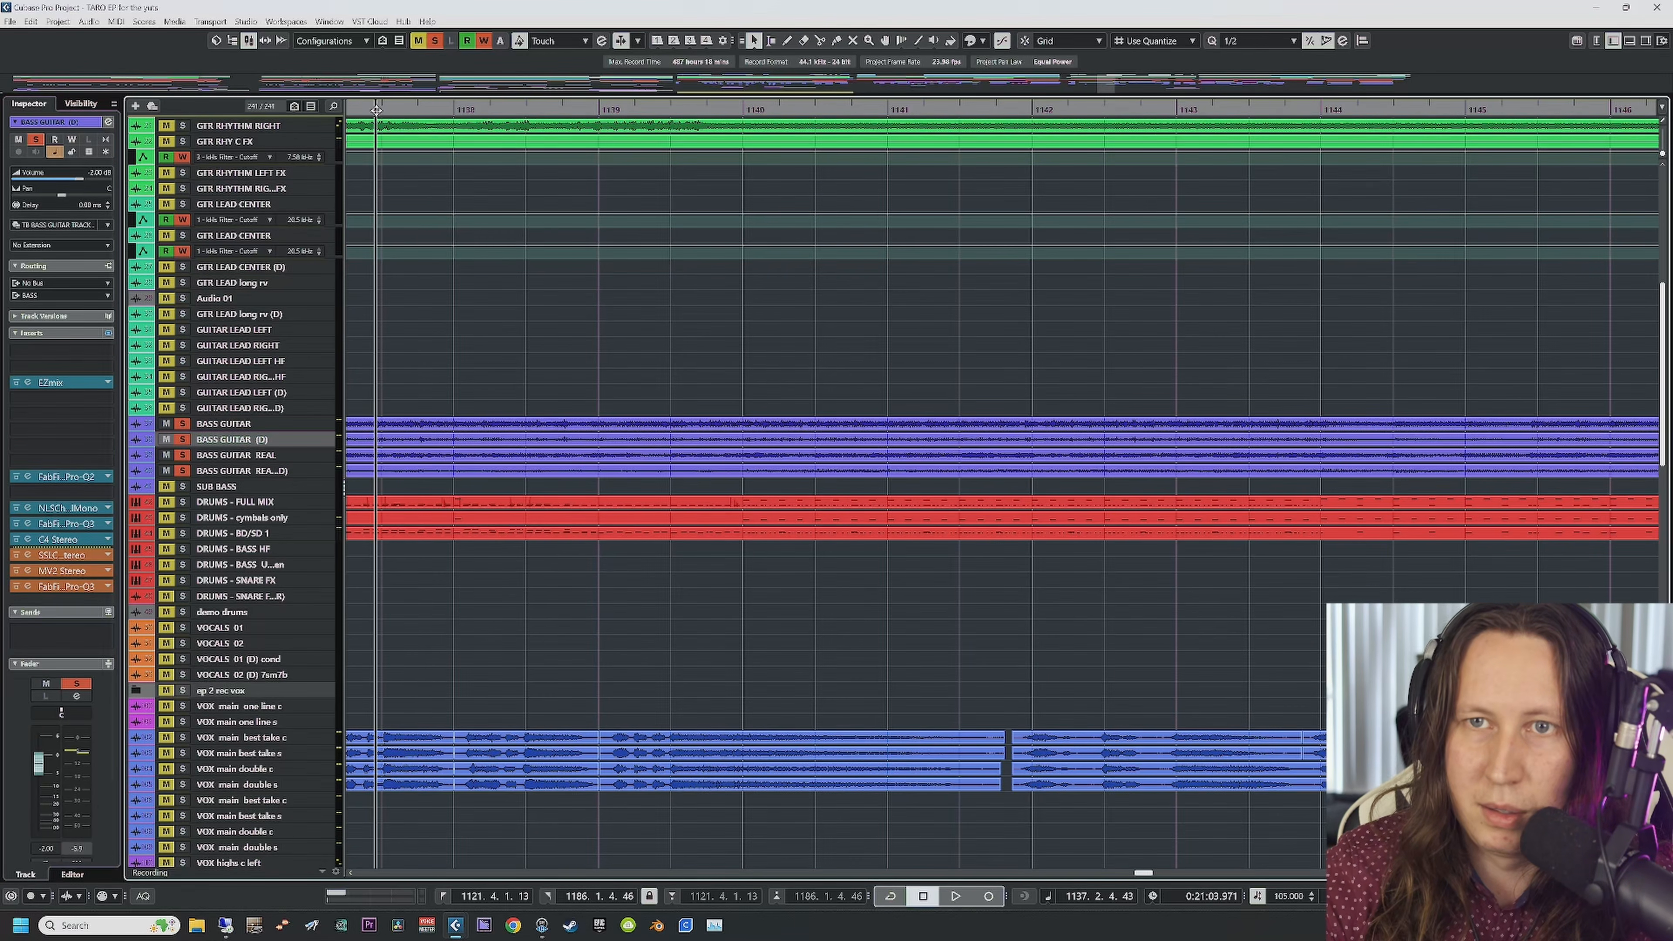
key("space")
Step: Select the BASS group, toggle its first EQ's bypass, and open its Pro-Q 3
scroll(604, 719, "down", 15)
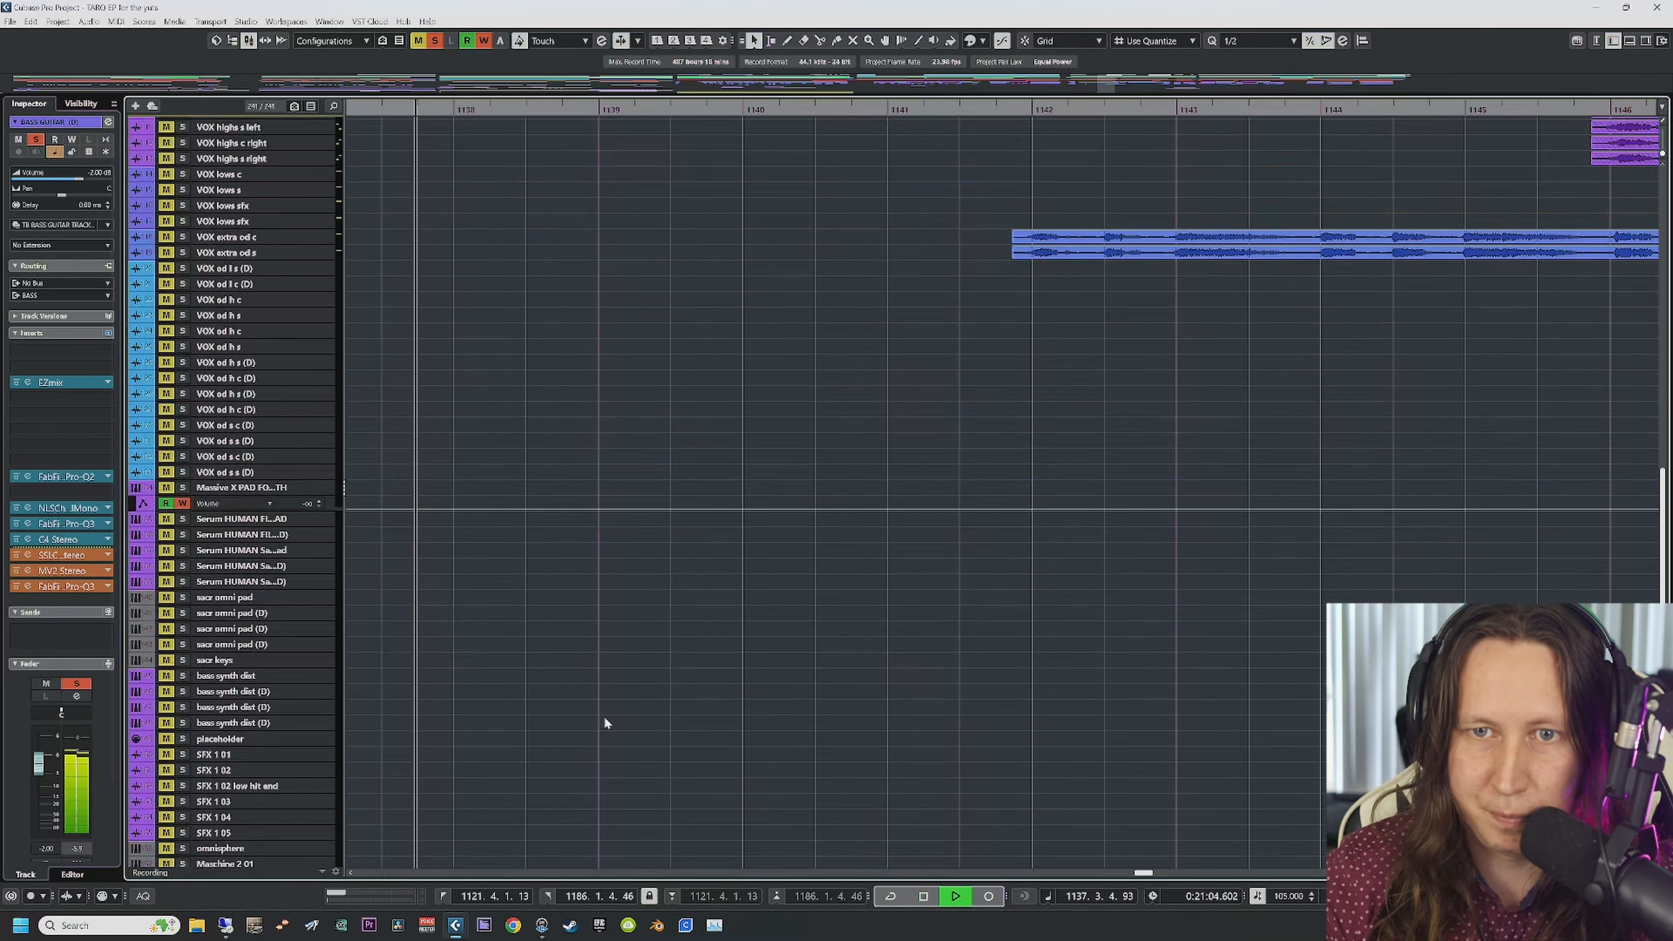
left_click(243, 409)
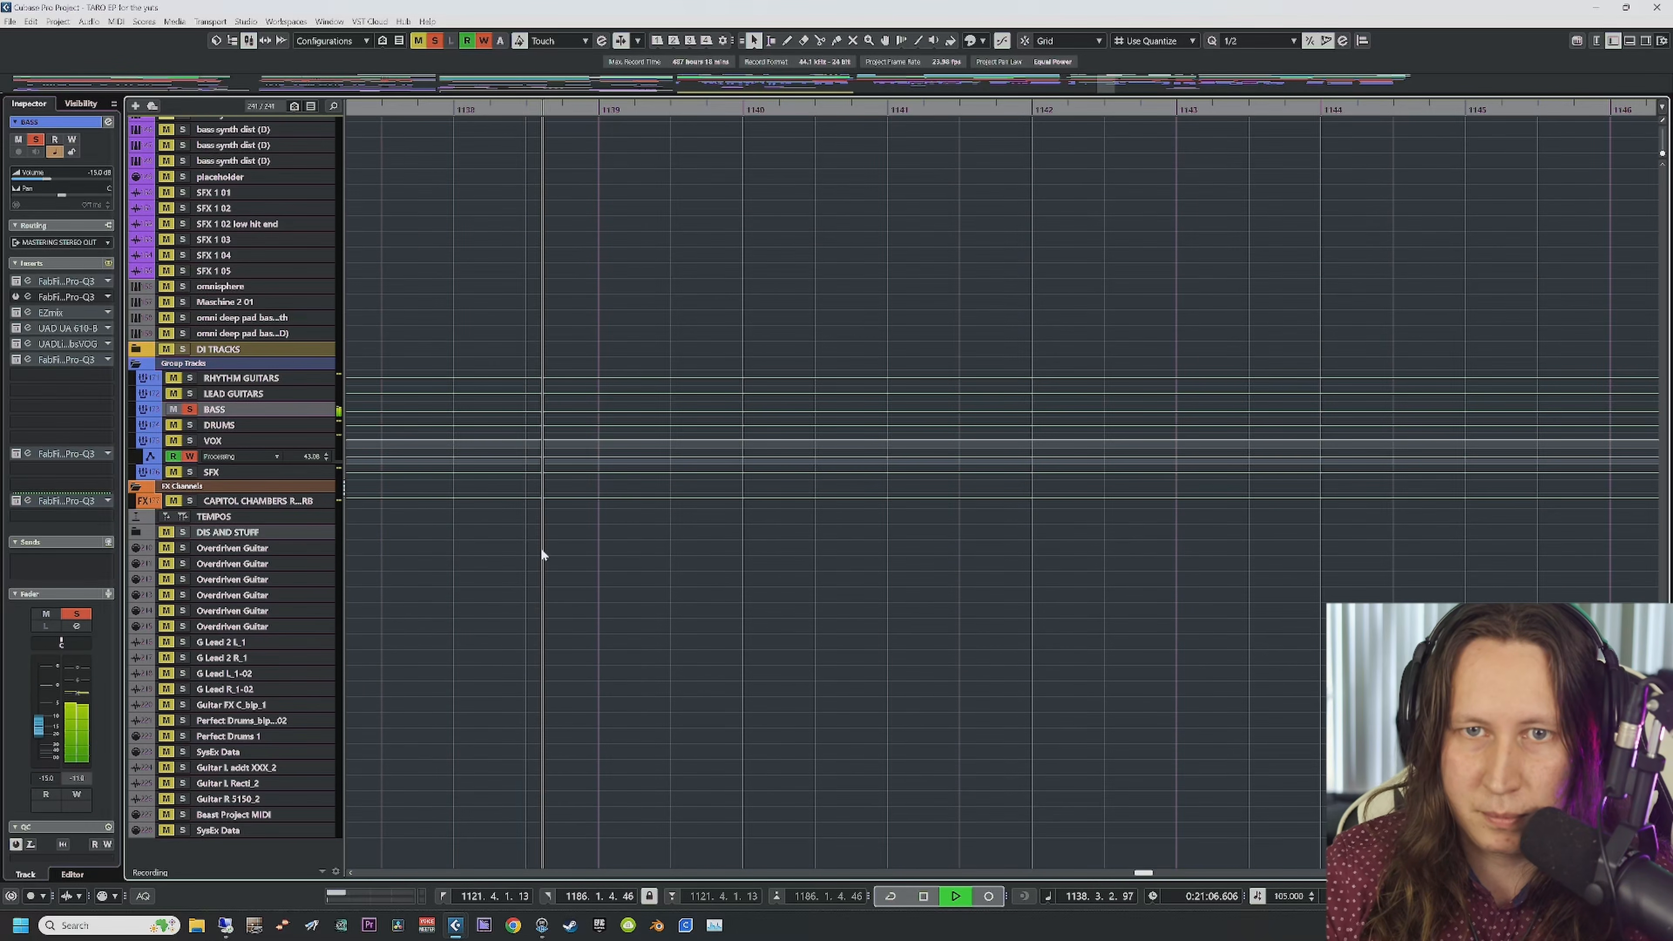
scroll(539, 543, "up", 10)
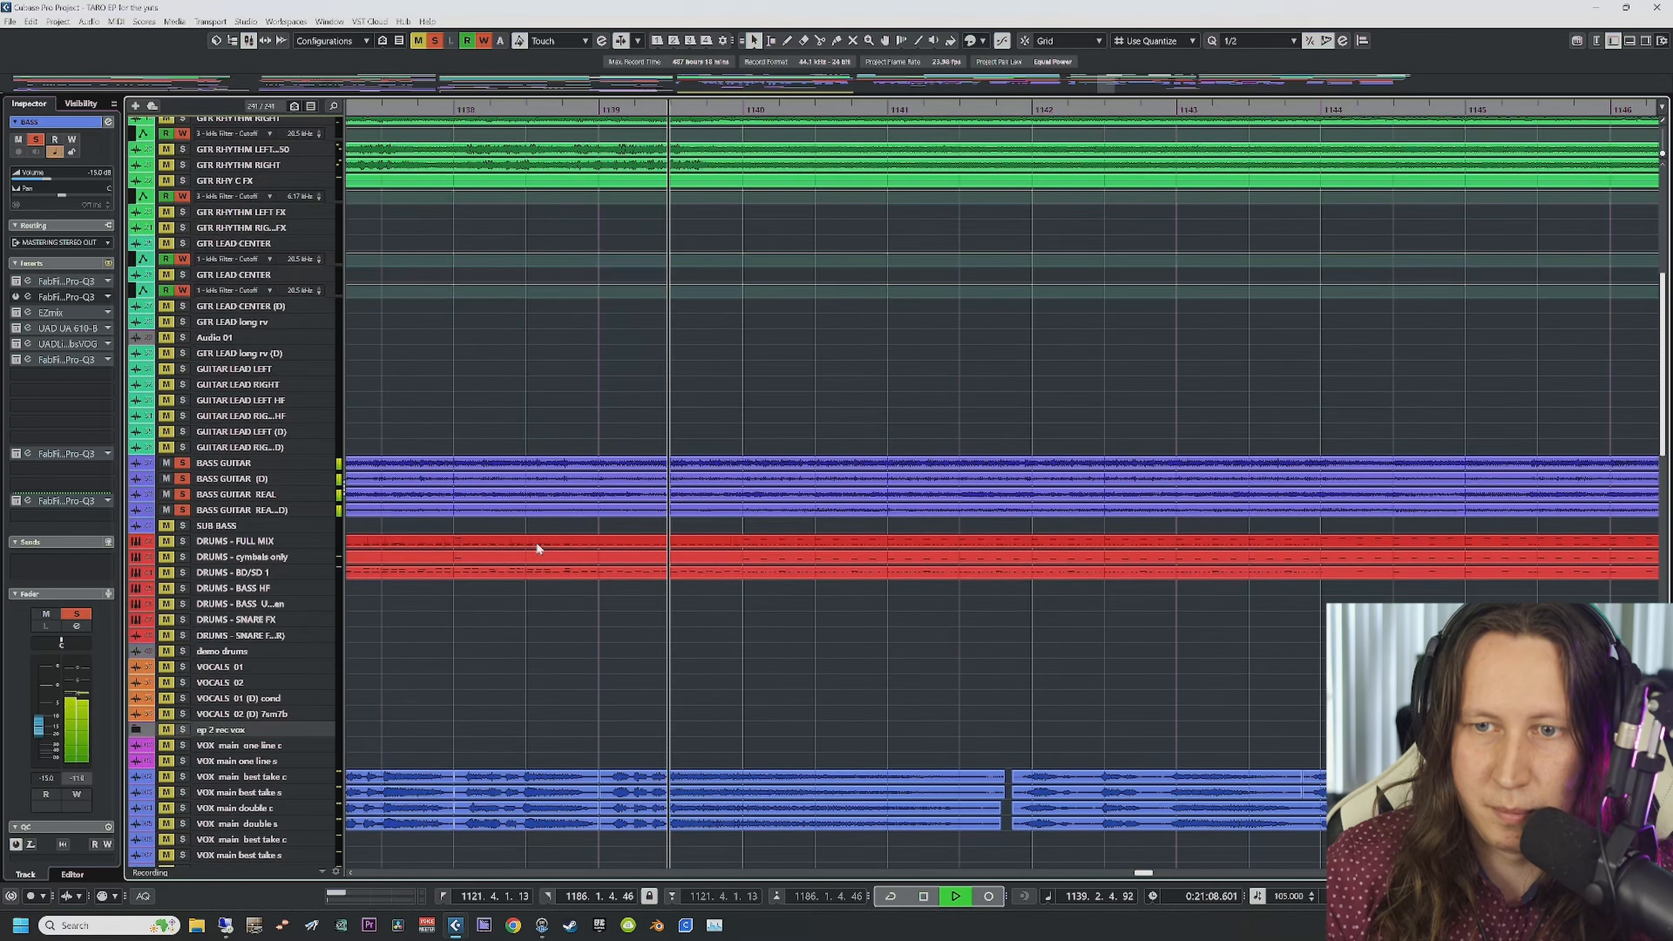
scroll(536, 542, "down", 10)
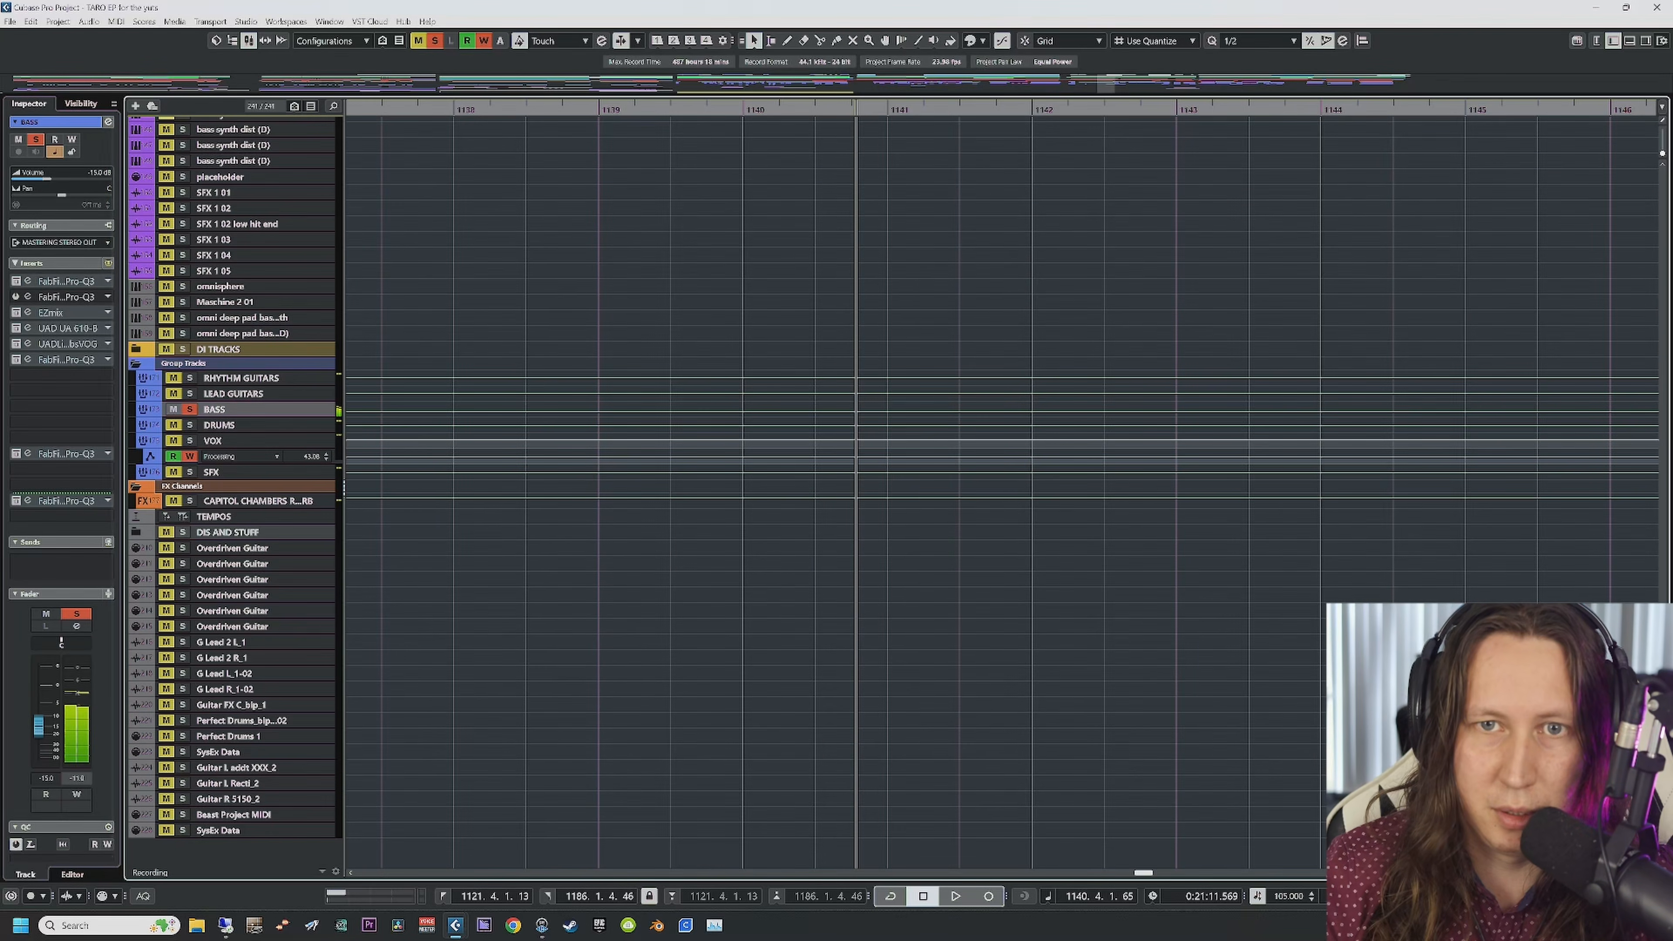
left_click(16, 281)
left_click(28, 282)
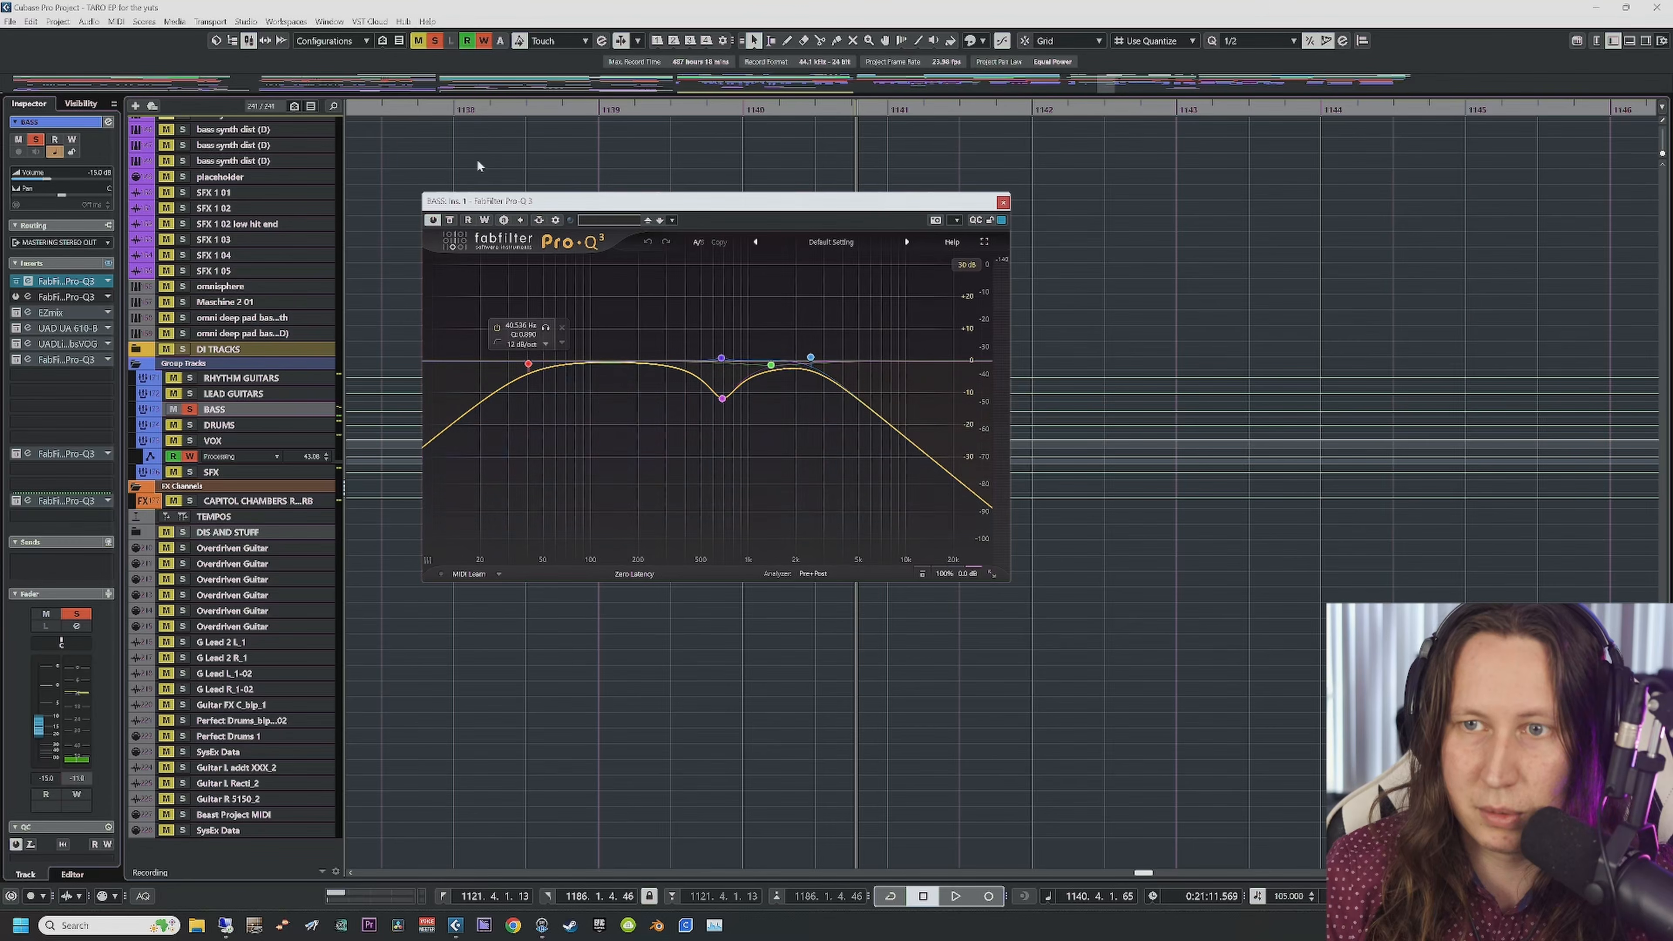
Step: Make the purple 892.5 Hz band dynamic, audition it soloed, then open the EZmix 2 editor
left_click(428, 113)
key("space")
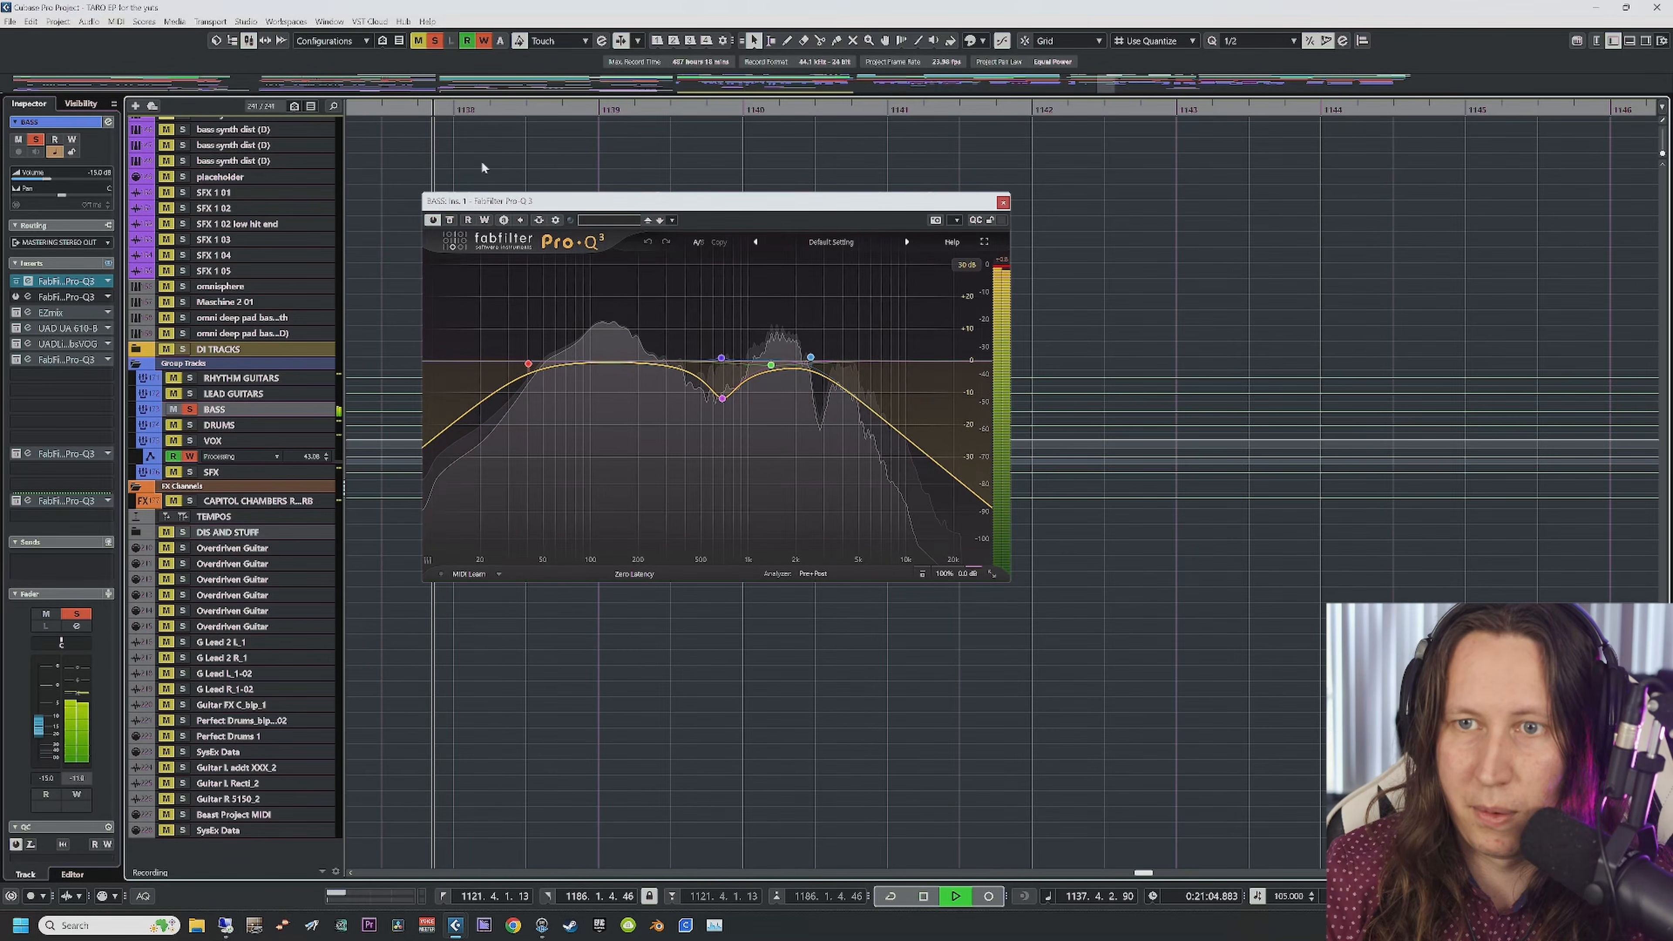
left_click(738, 421)
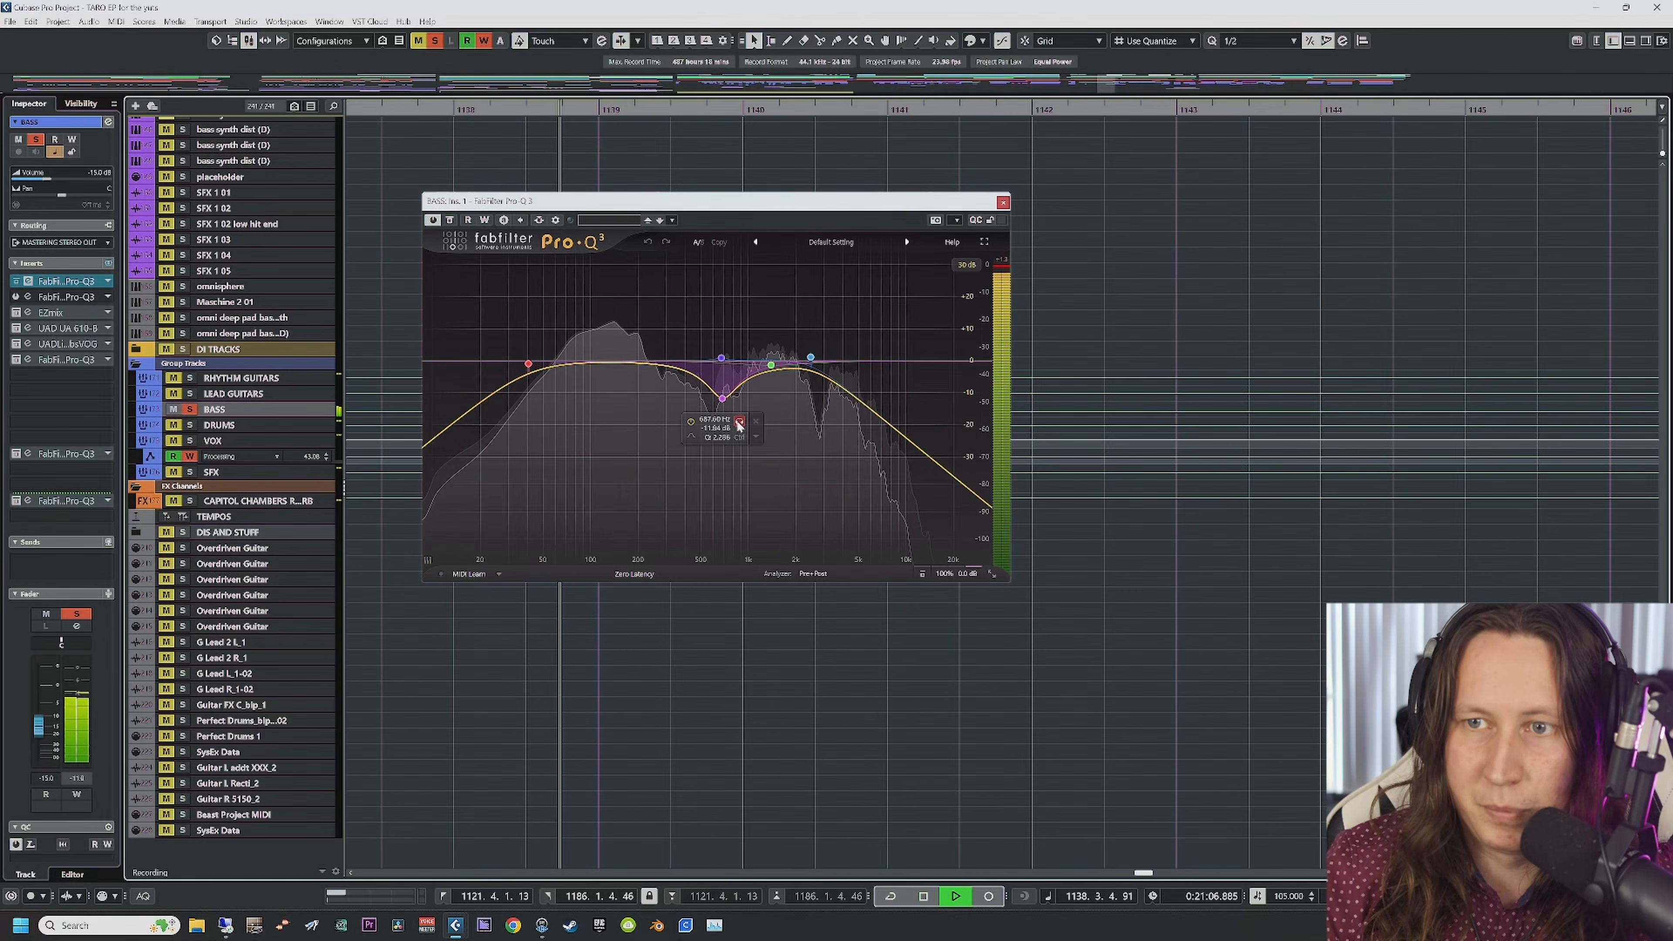
left_click(739, 424)
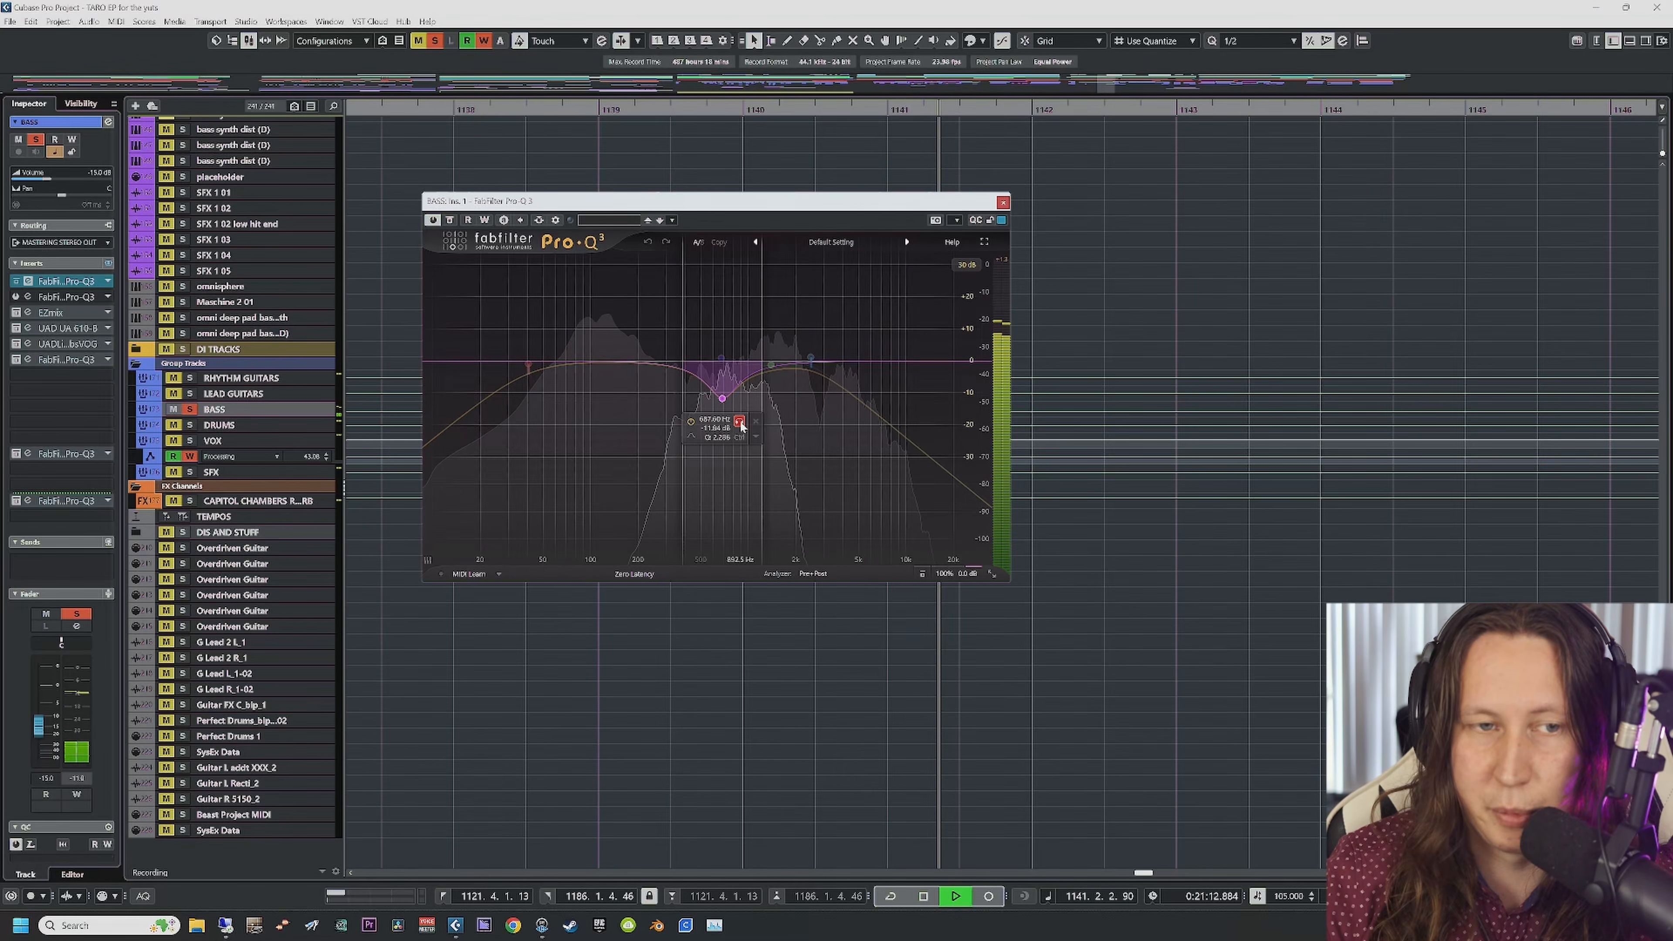
left_click(740, 424)
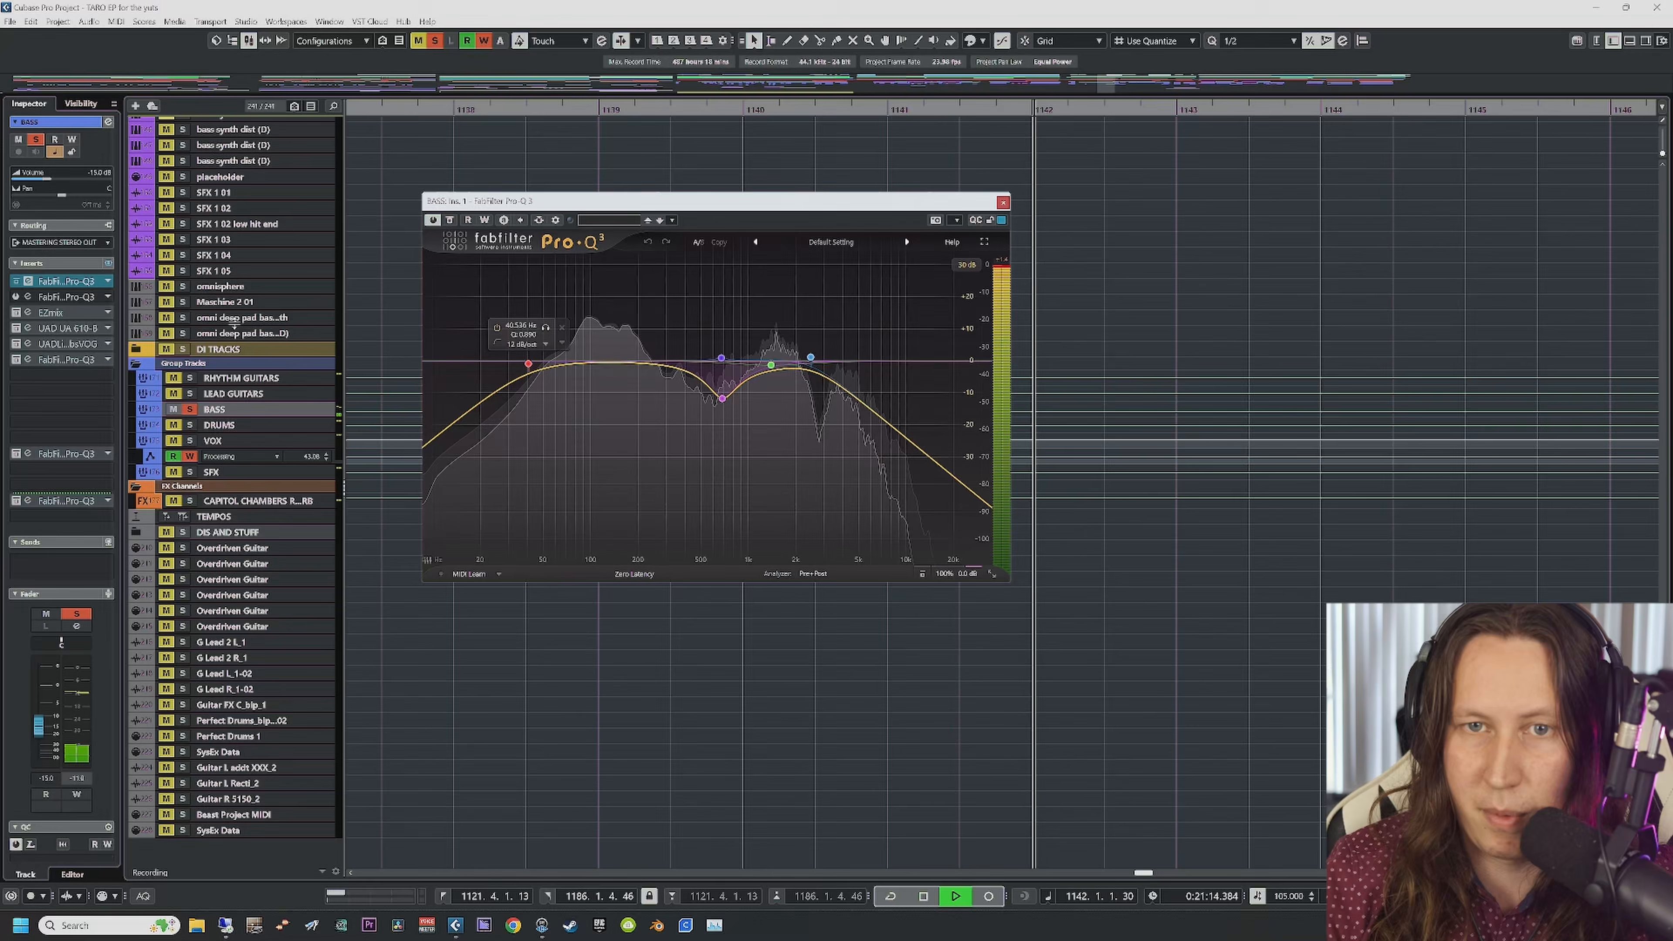
left_click(29, 316)
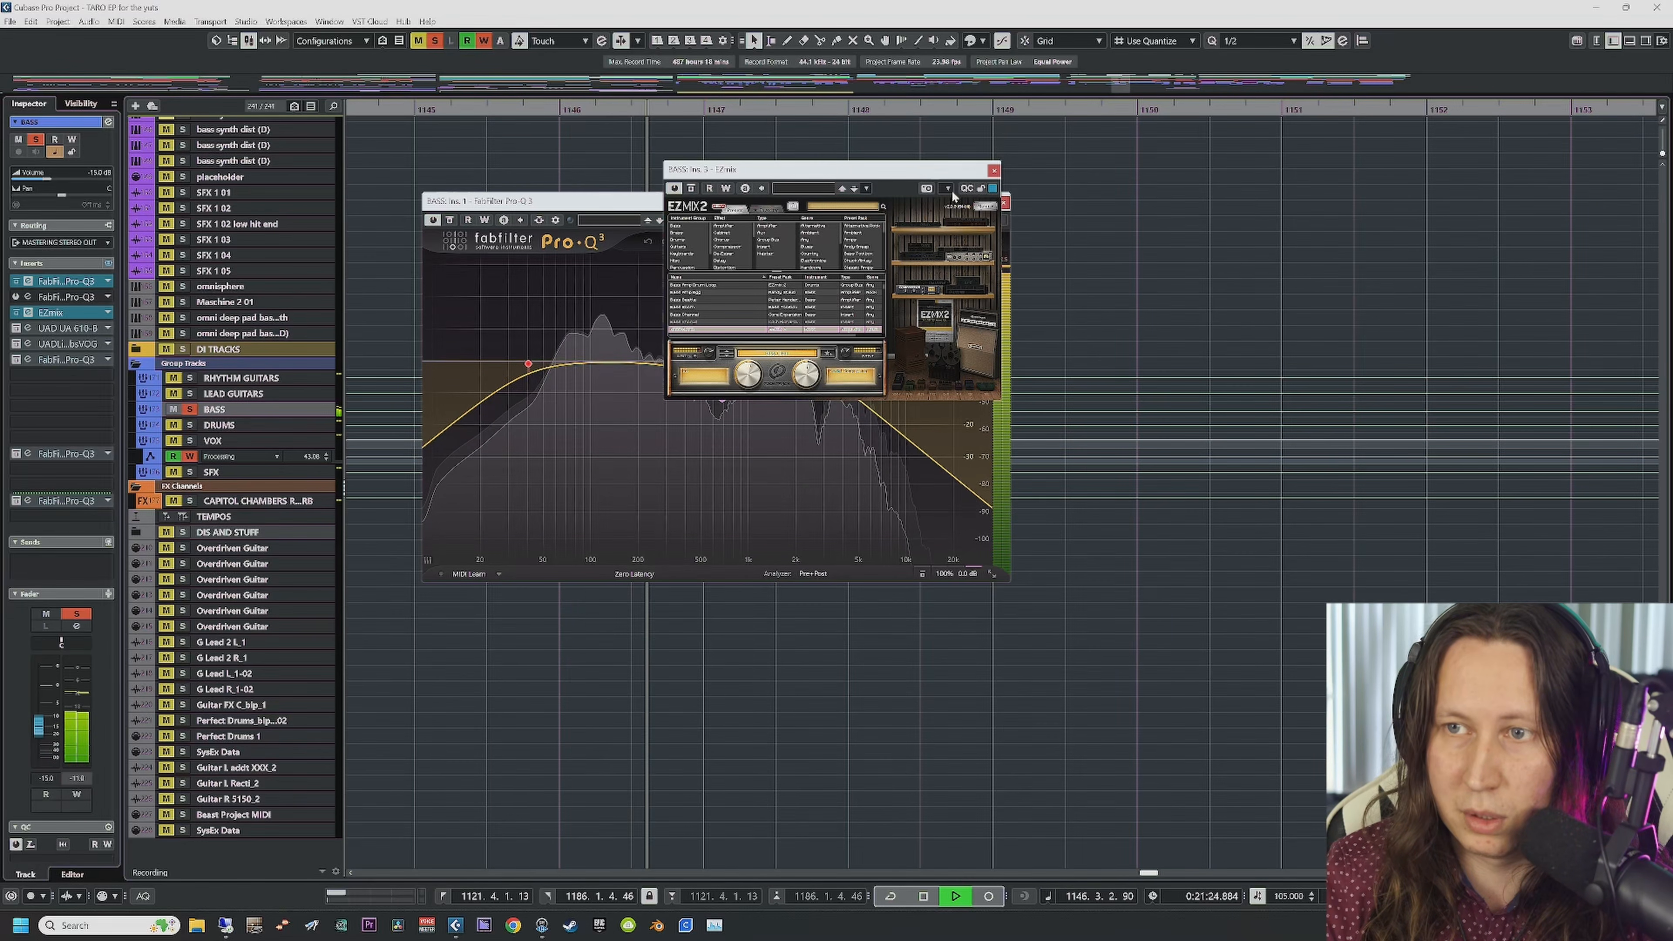
Step: Close the EZmix 2 and Pro-Q 3 windows, stop playback, and return the playhead to bar 1144
left_click(993, 171)
left_click(1002, 202)
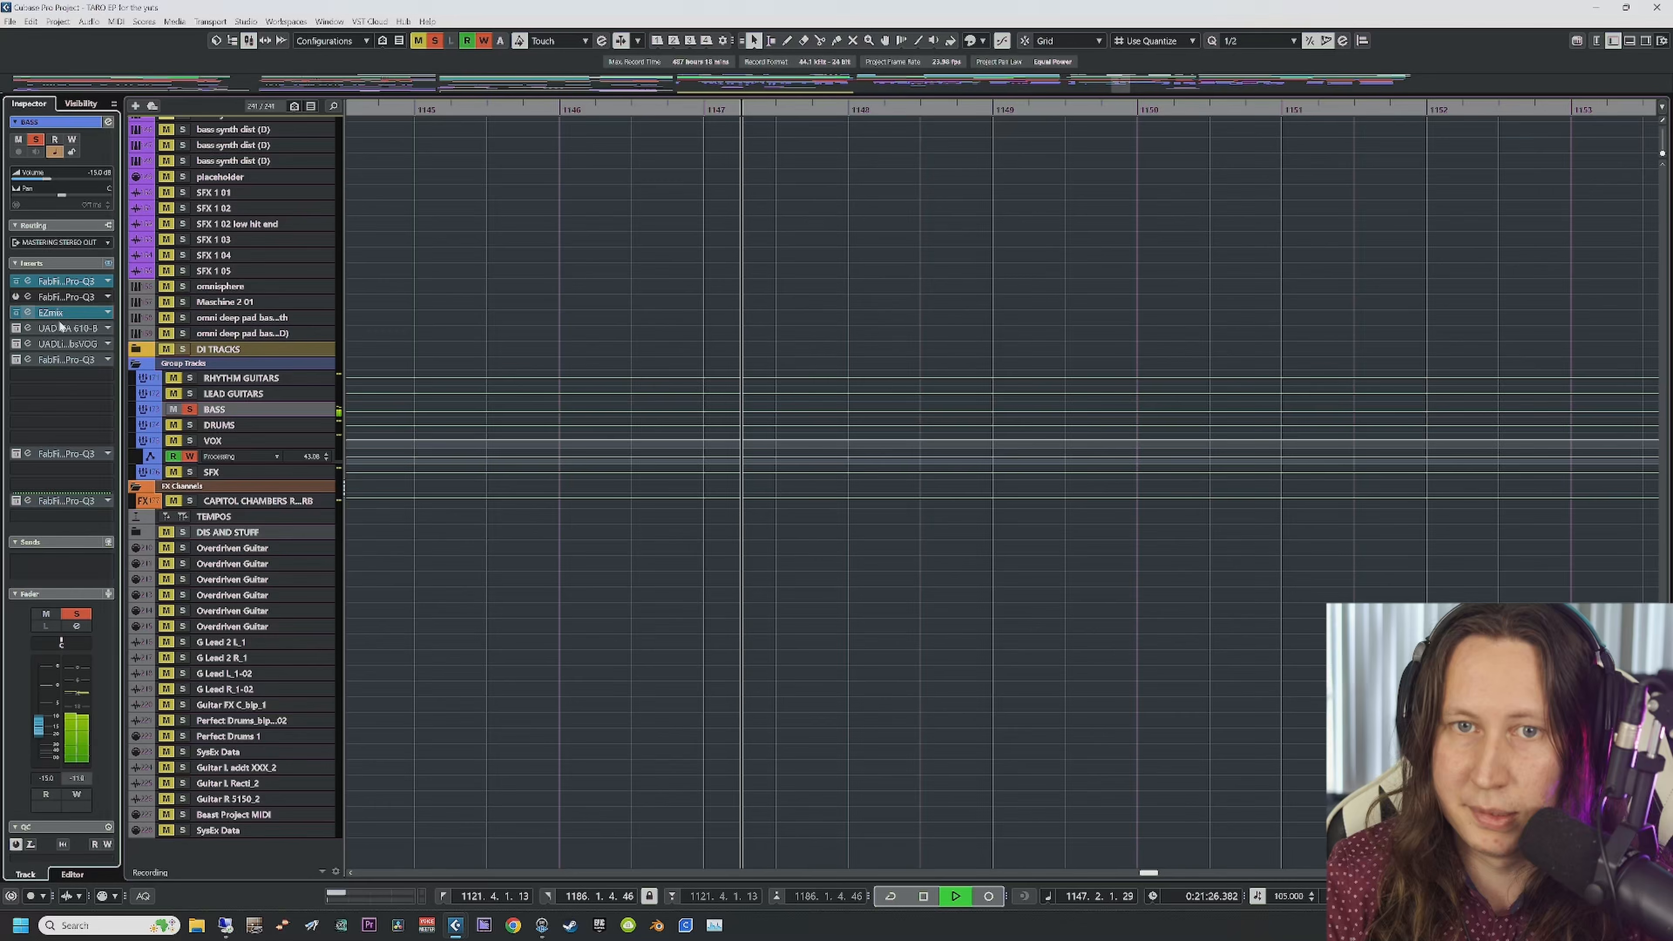
left_click(26, 329)
scroll(782, 509, "up", 20)
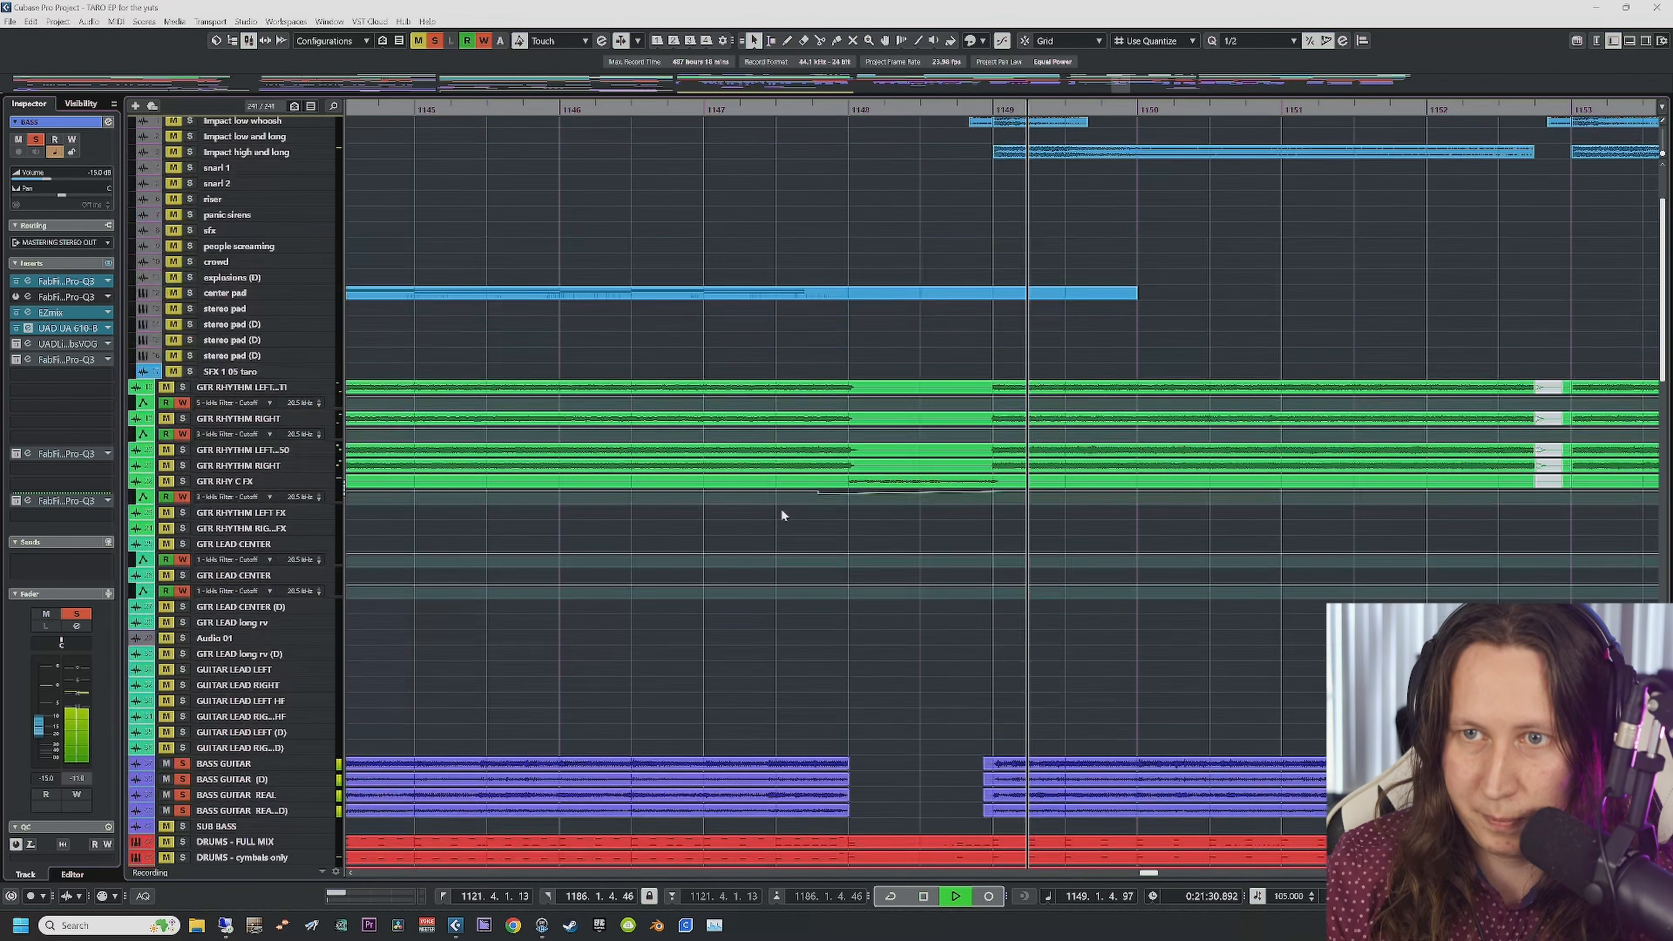
scroll(782, 509, "left", 3)
key("space")
scroll(782, 513, "right", 3)
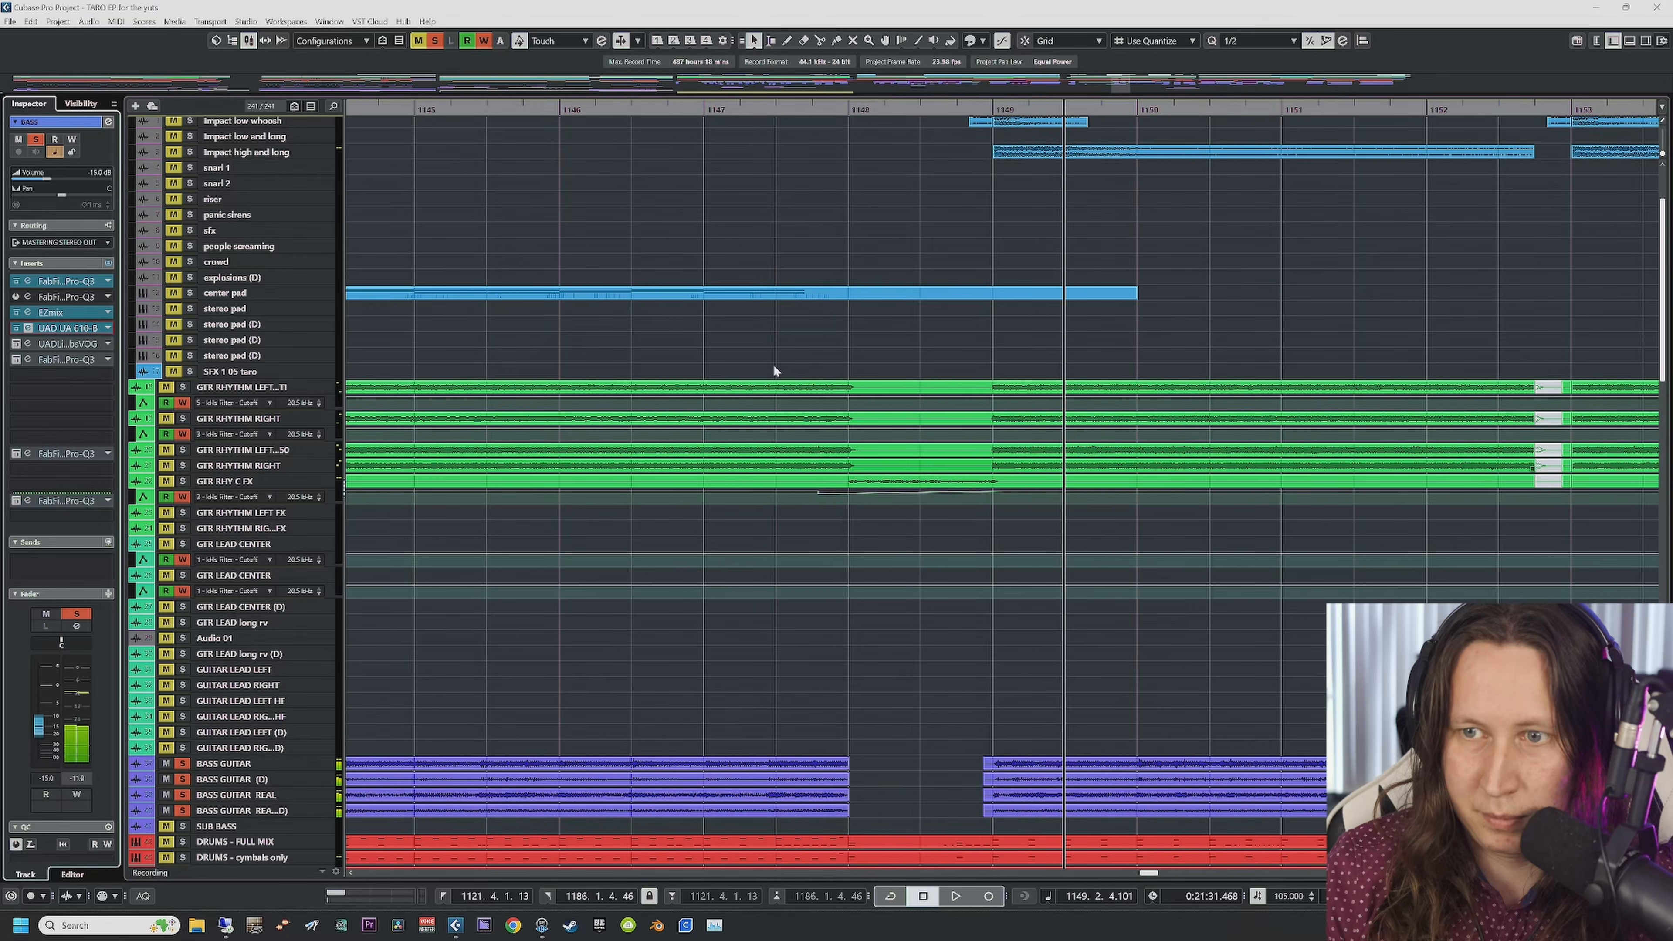
left_click(361, 112)
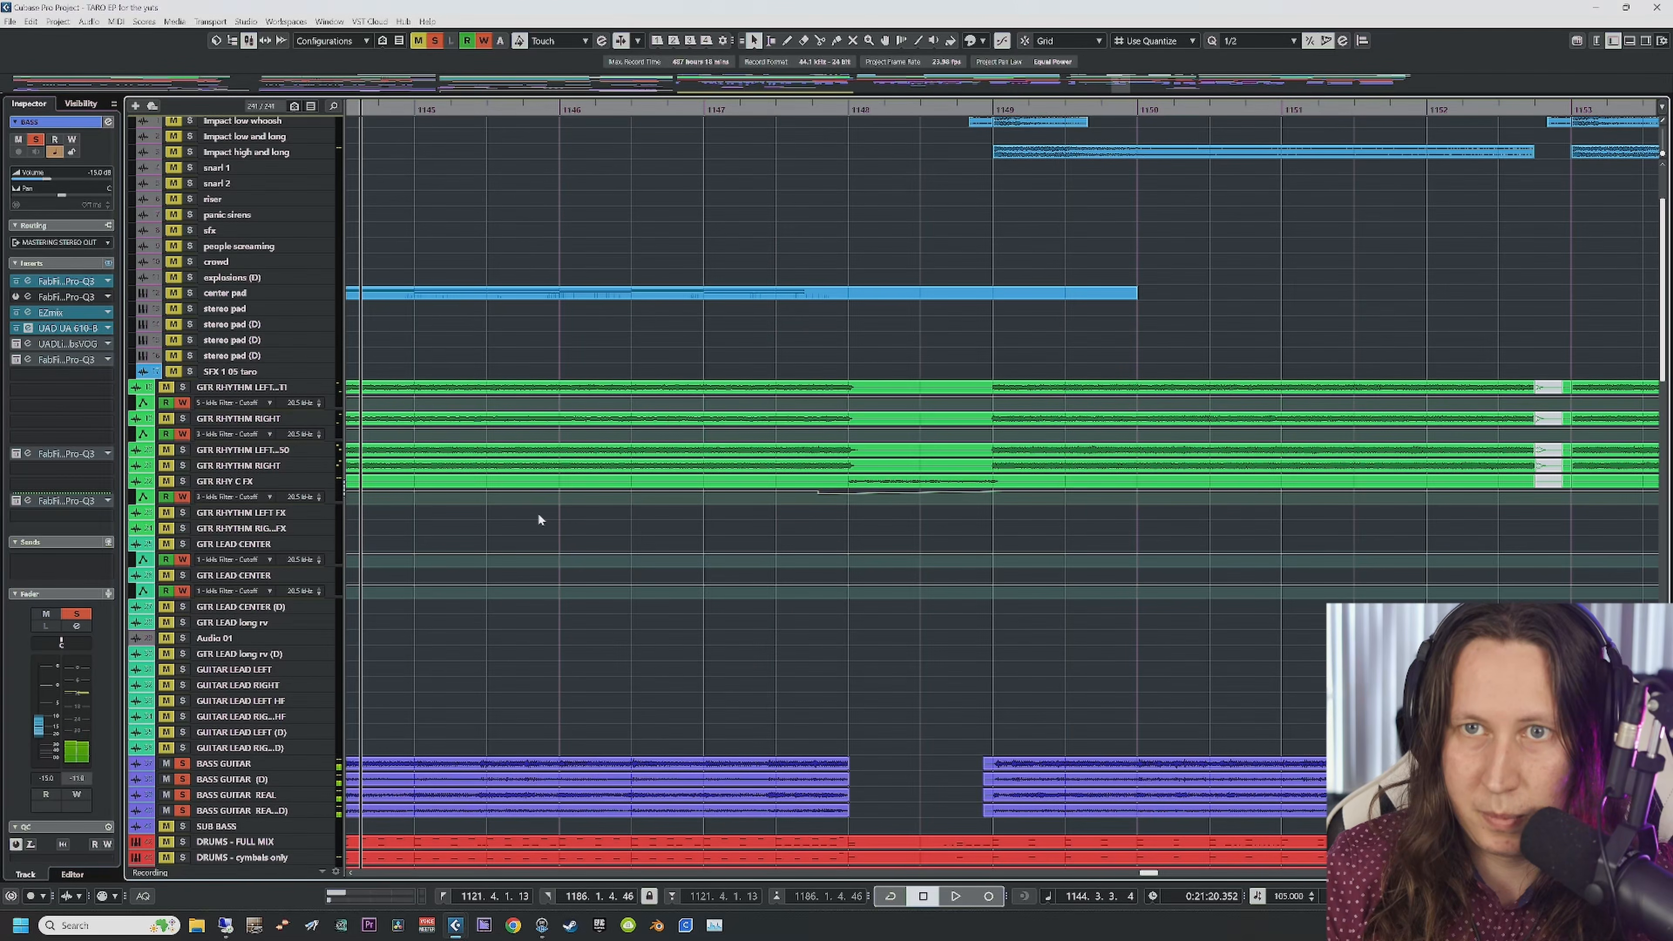
Step: Open the UA 610-B editor and audition from bar 1130 with that insert bypassed
left_click(27, 327)
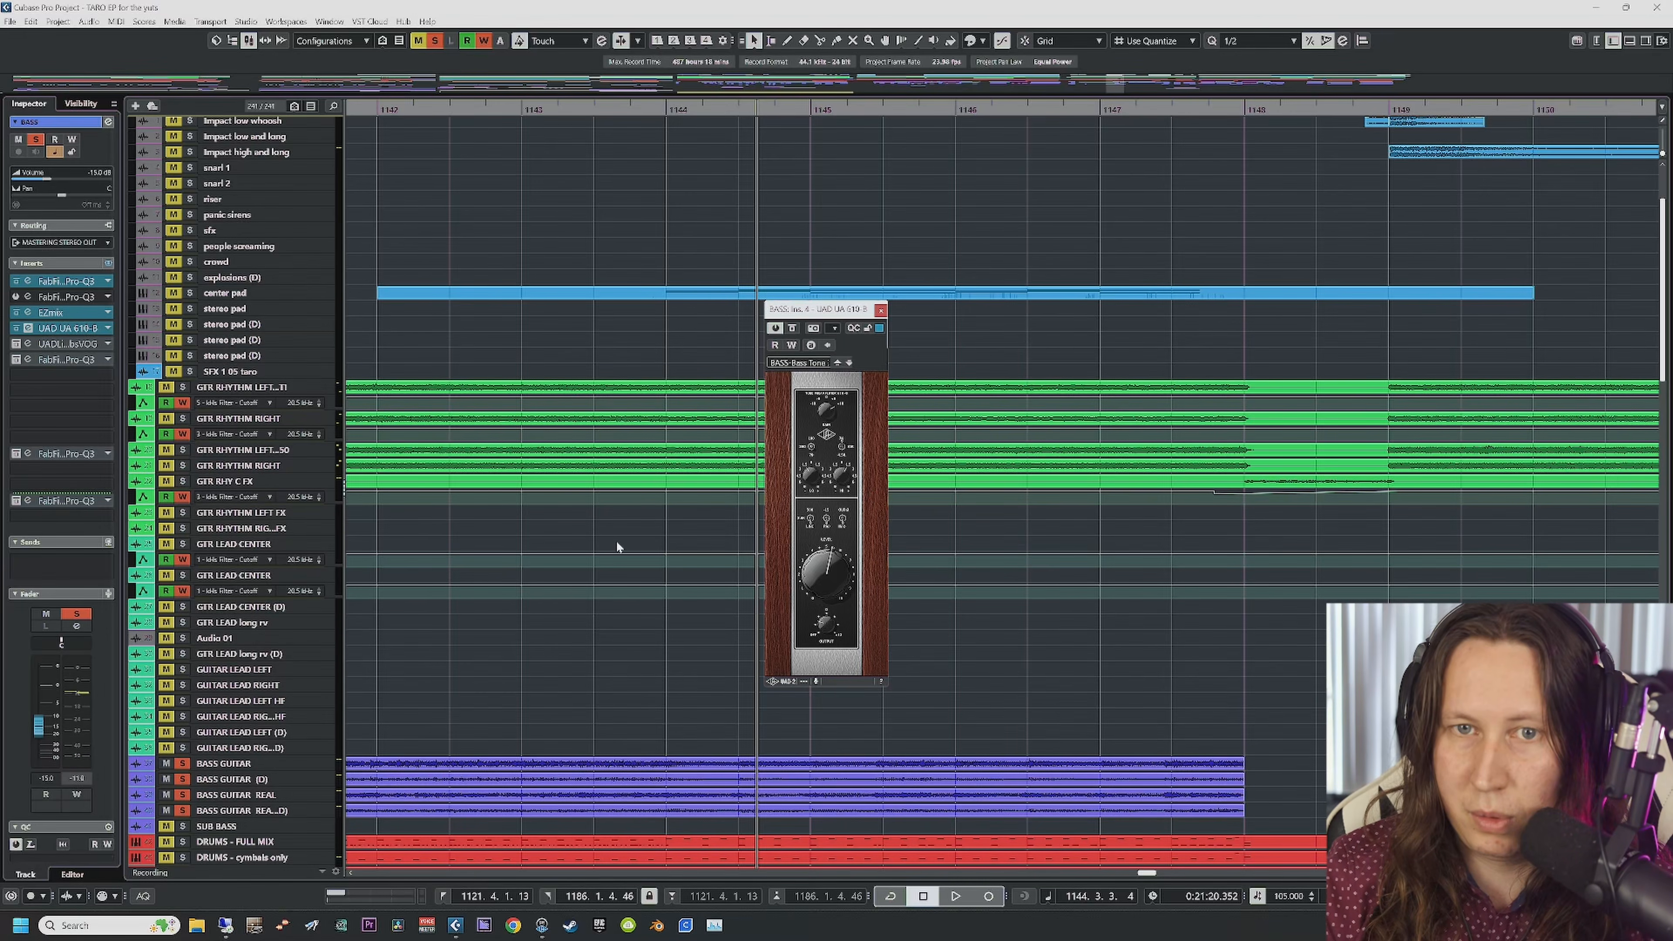
scroll(616, 540, "left", 3)
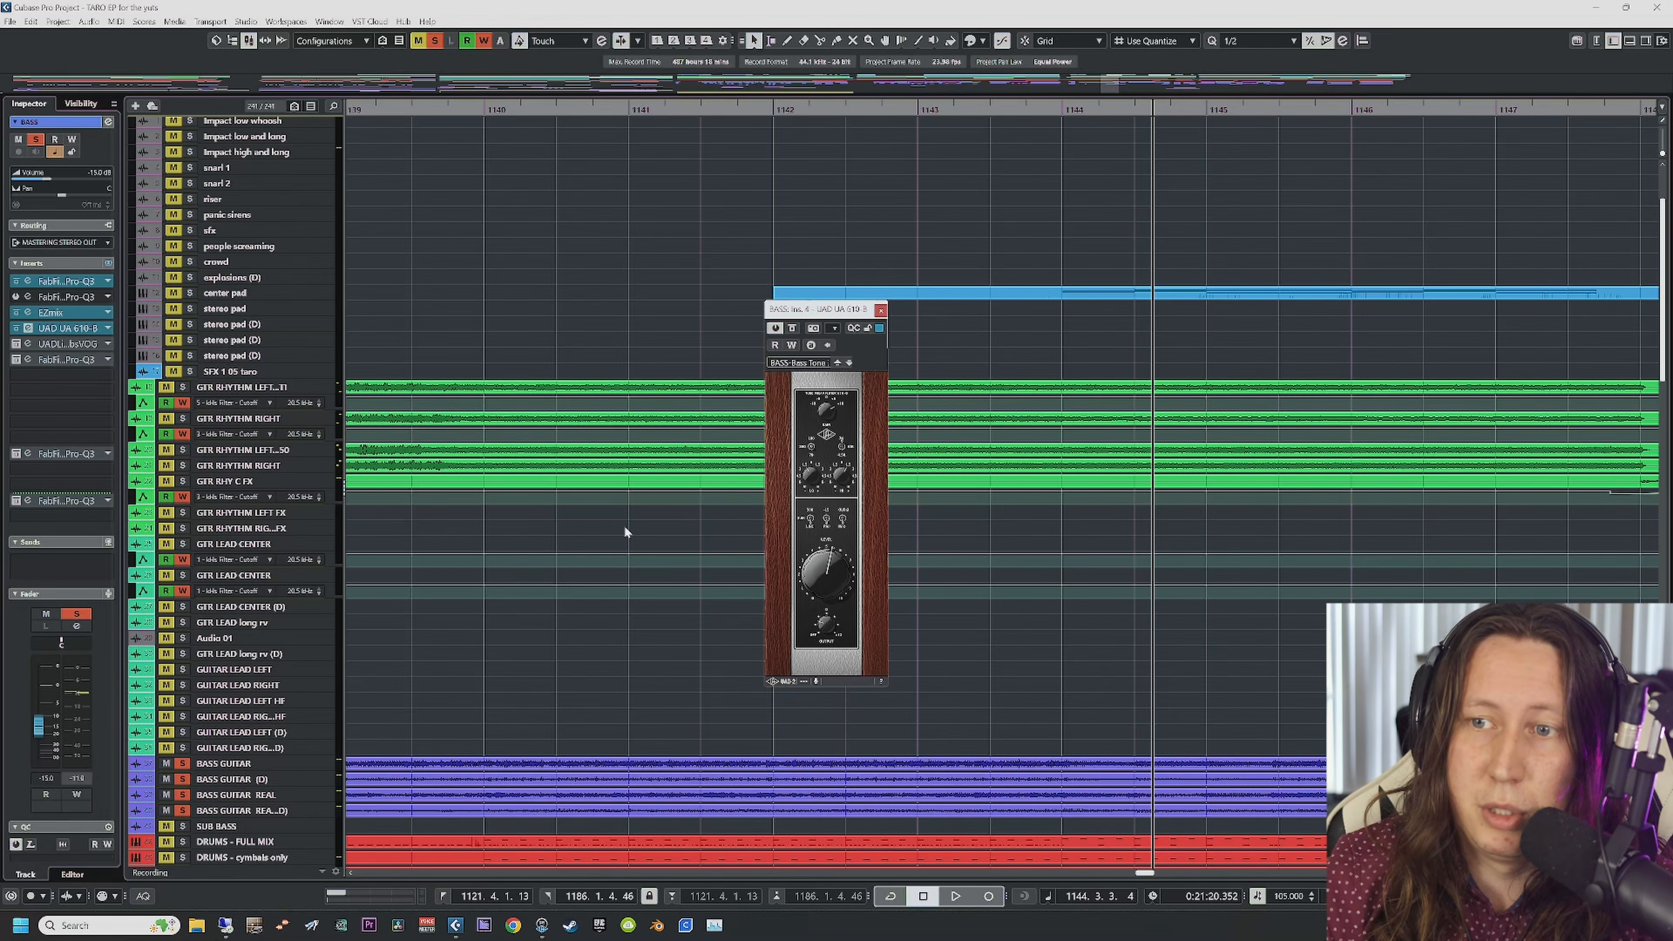
scroll(624, 526, "left", 10)
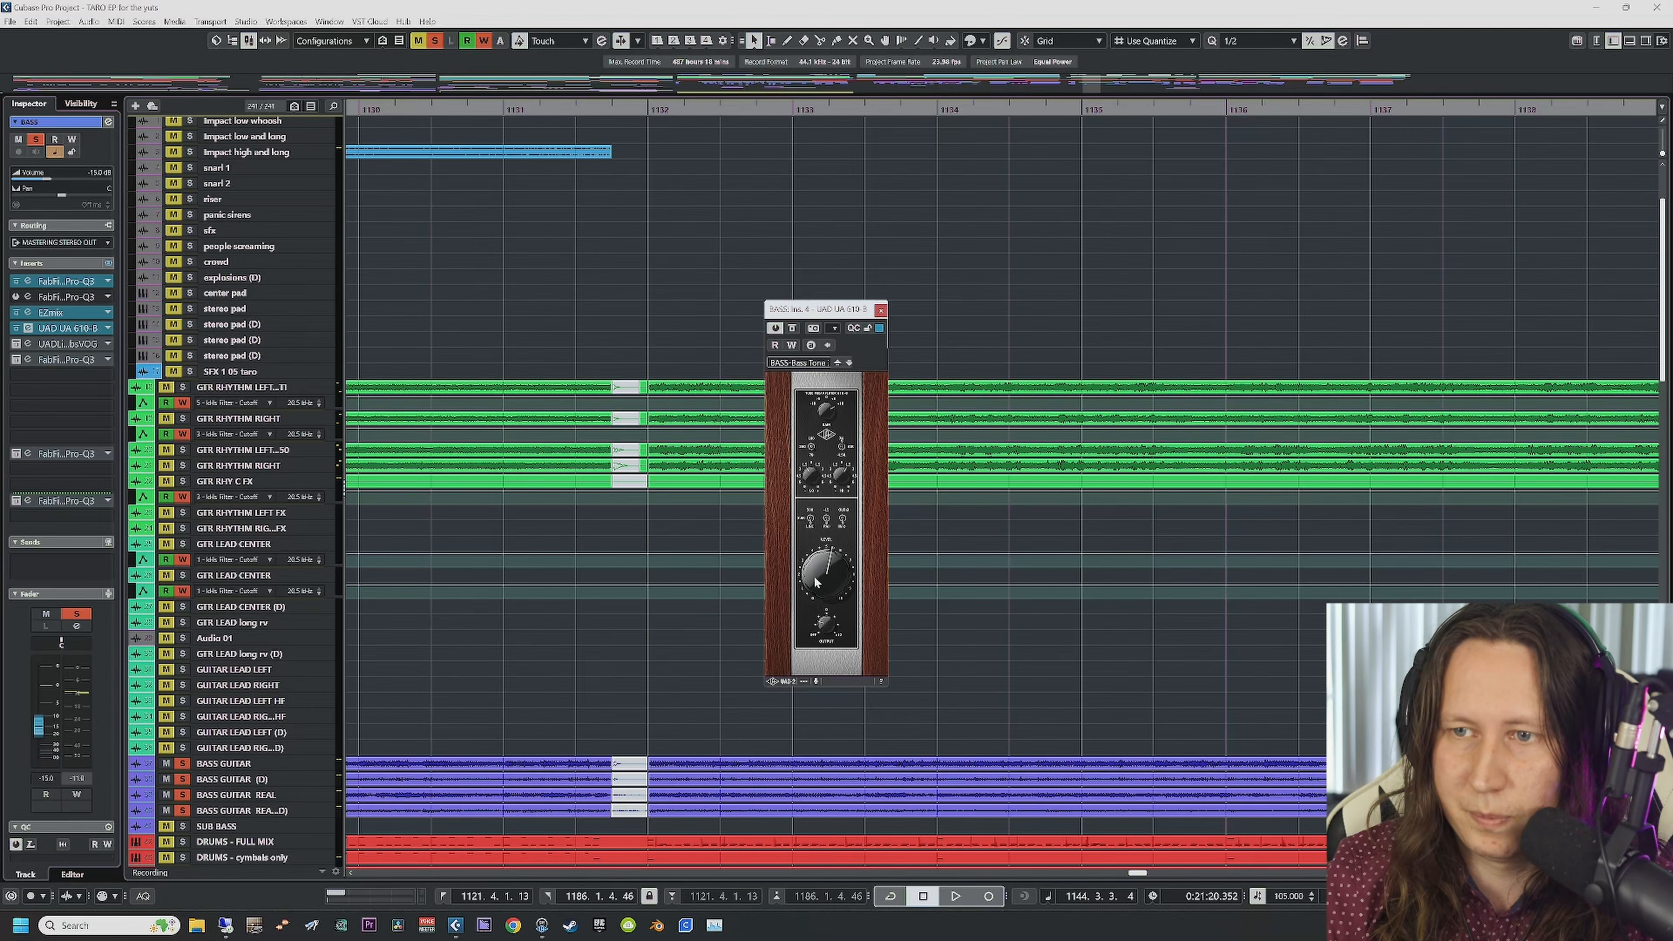
left_click(395, 113)
key("space")
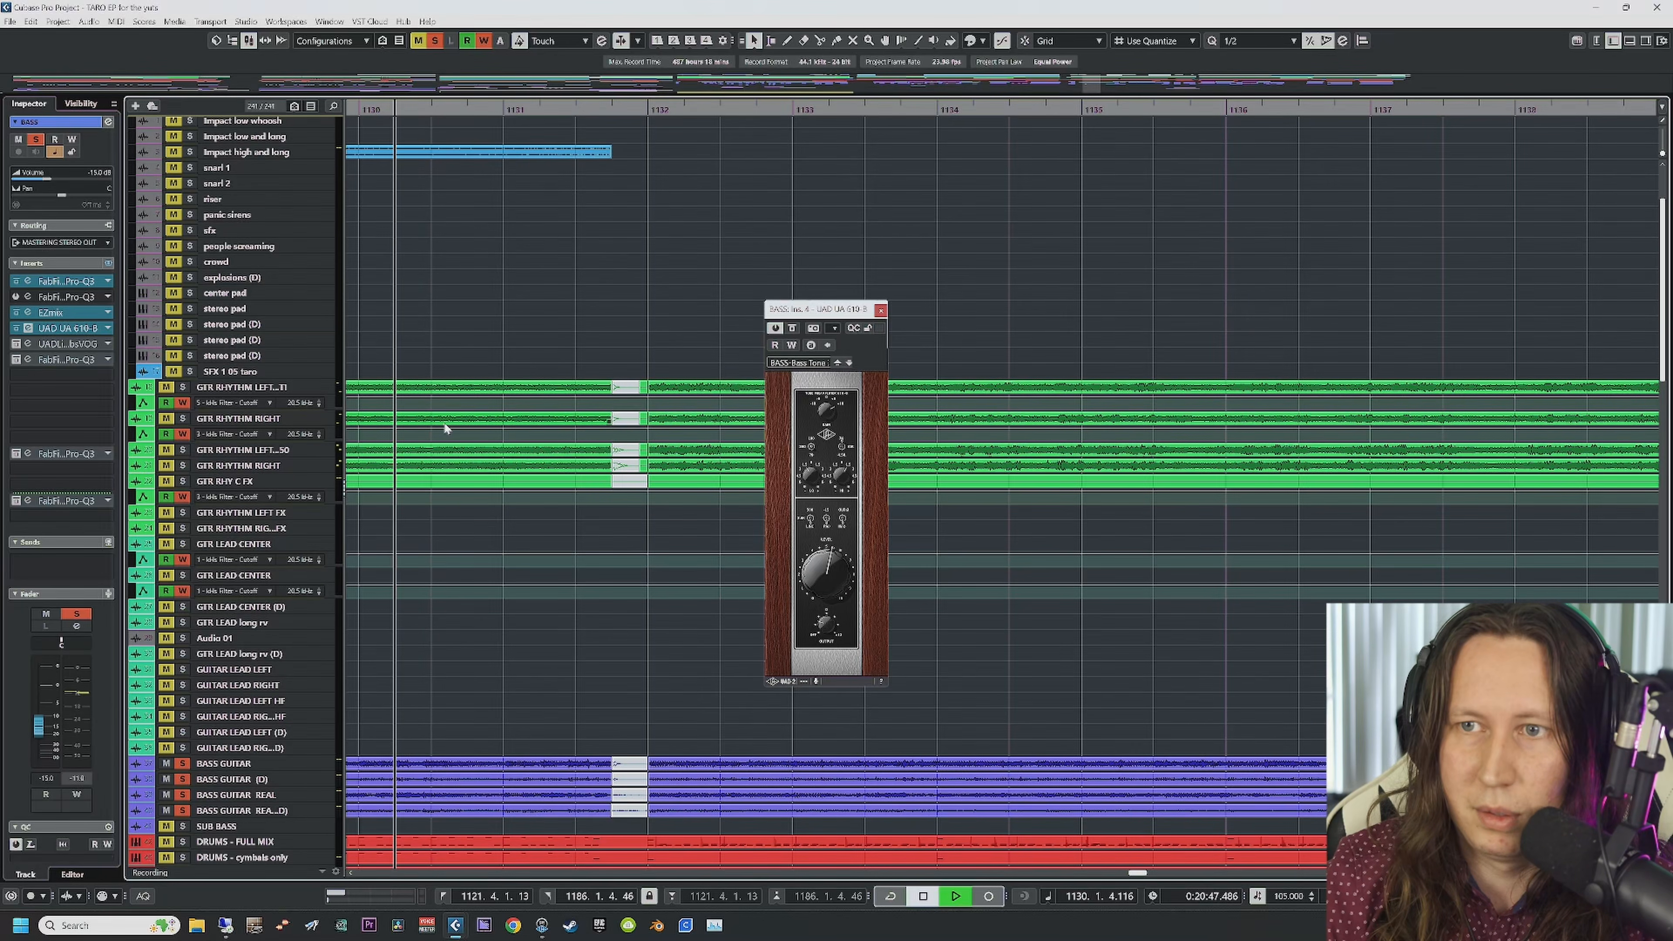
left_click(16, 328)
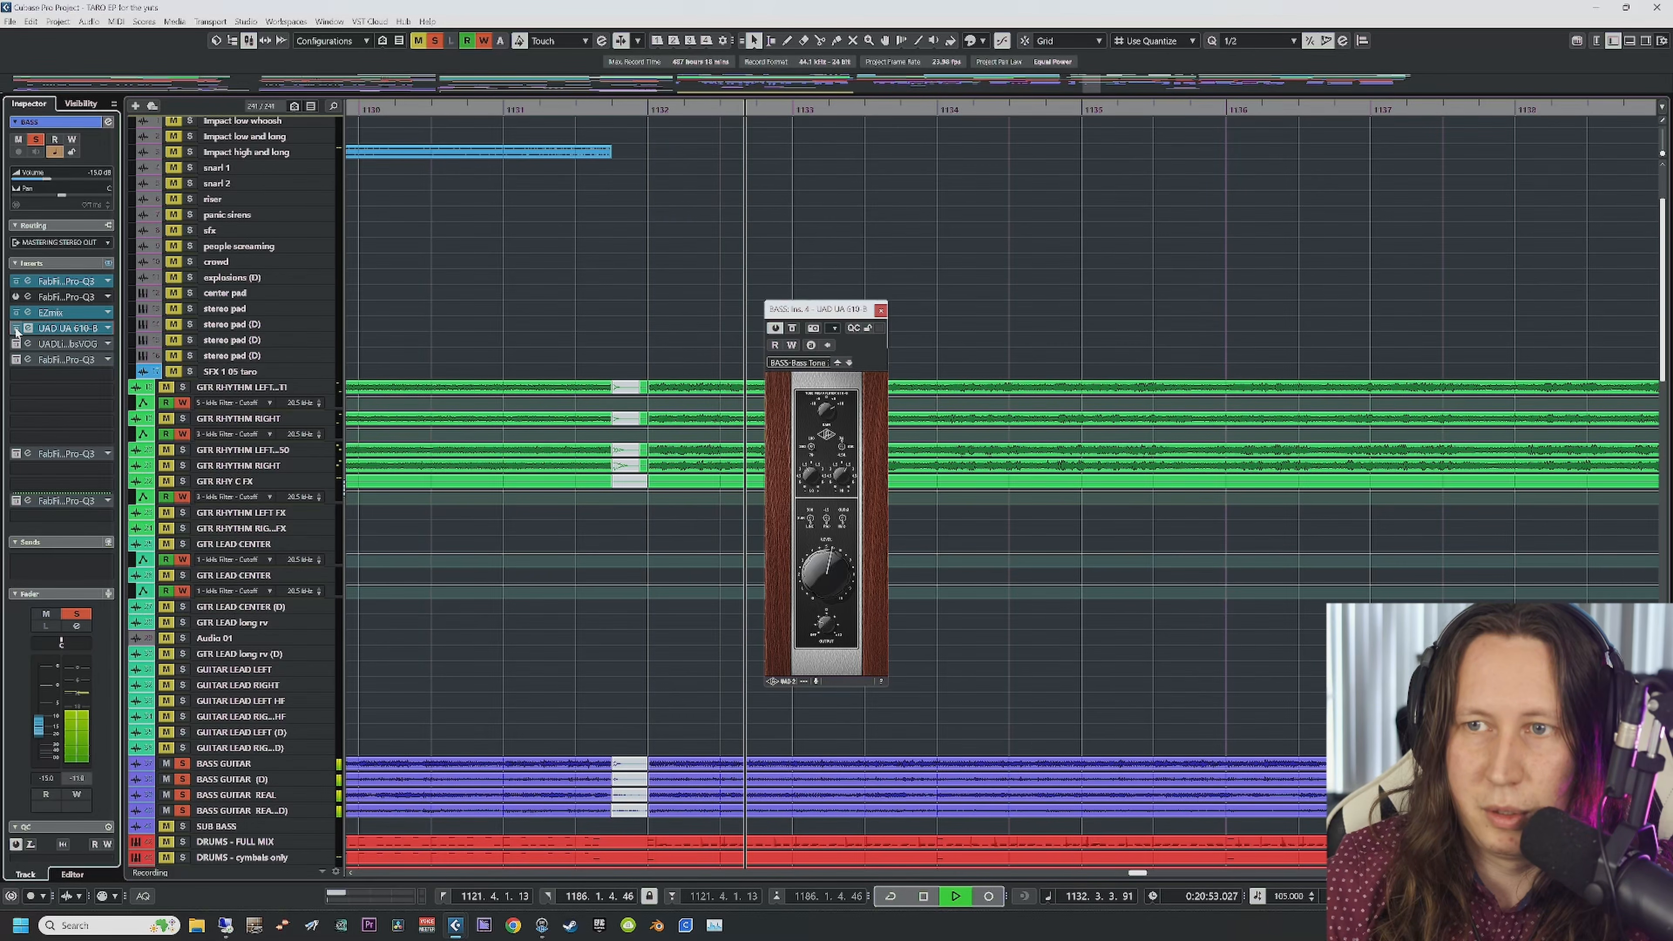
key("space")
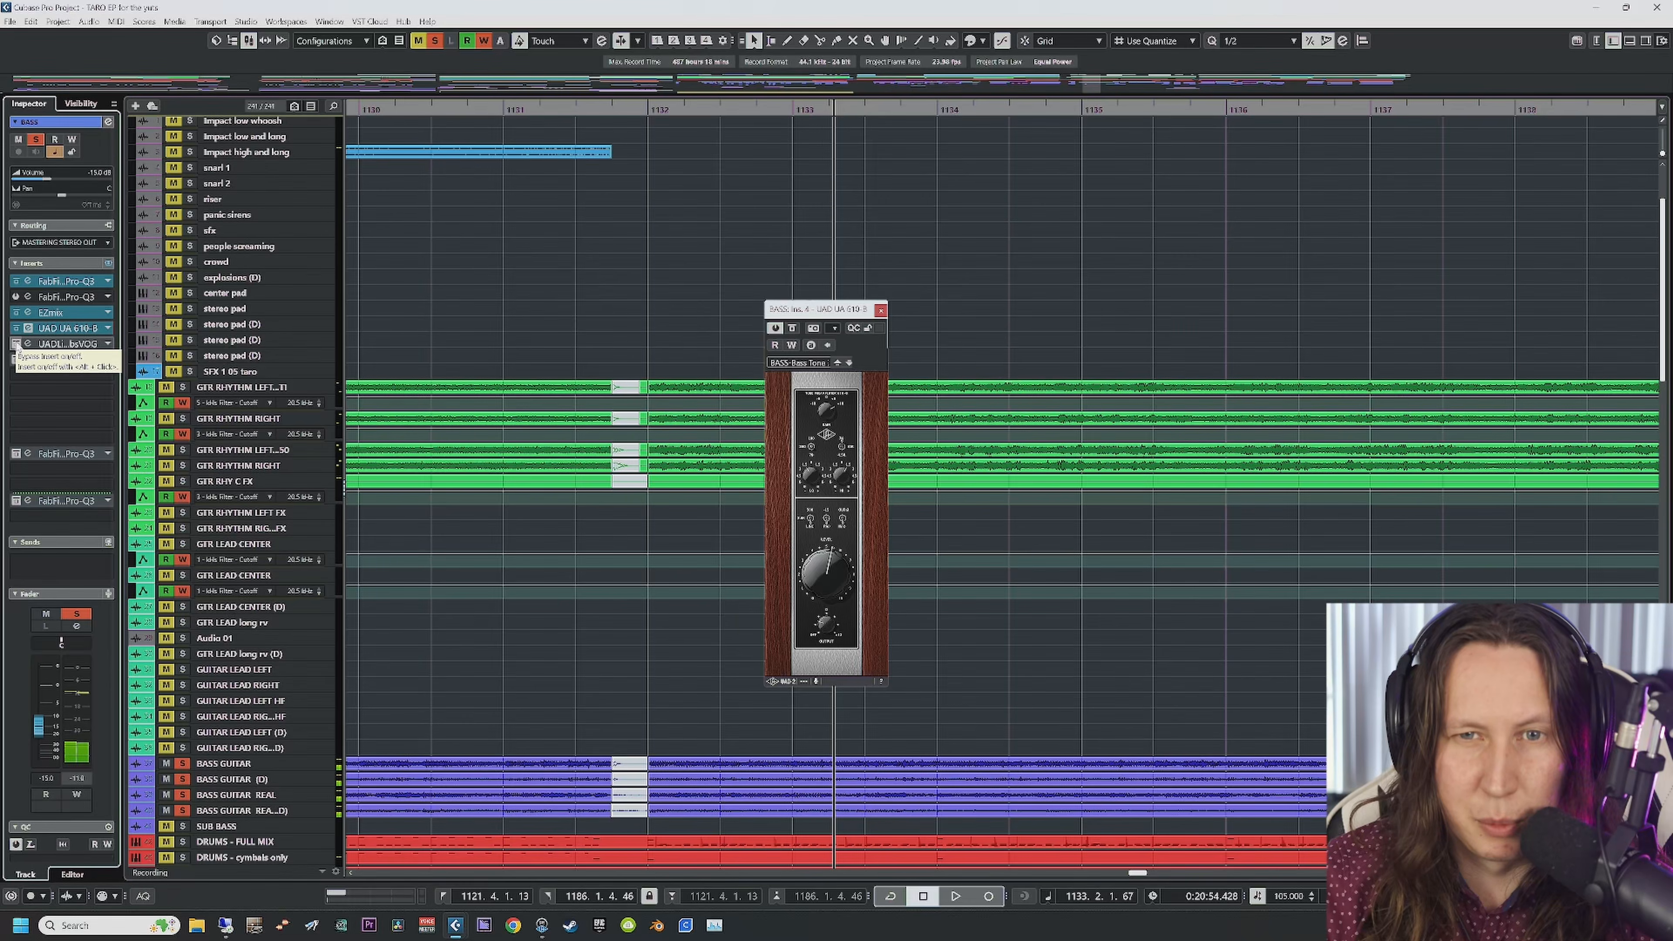
Step: Open the Little Labs VOG editor, close the UA 610-B window, and move VOG aside
left_click(29, 344)
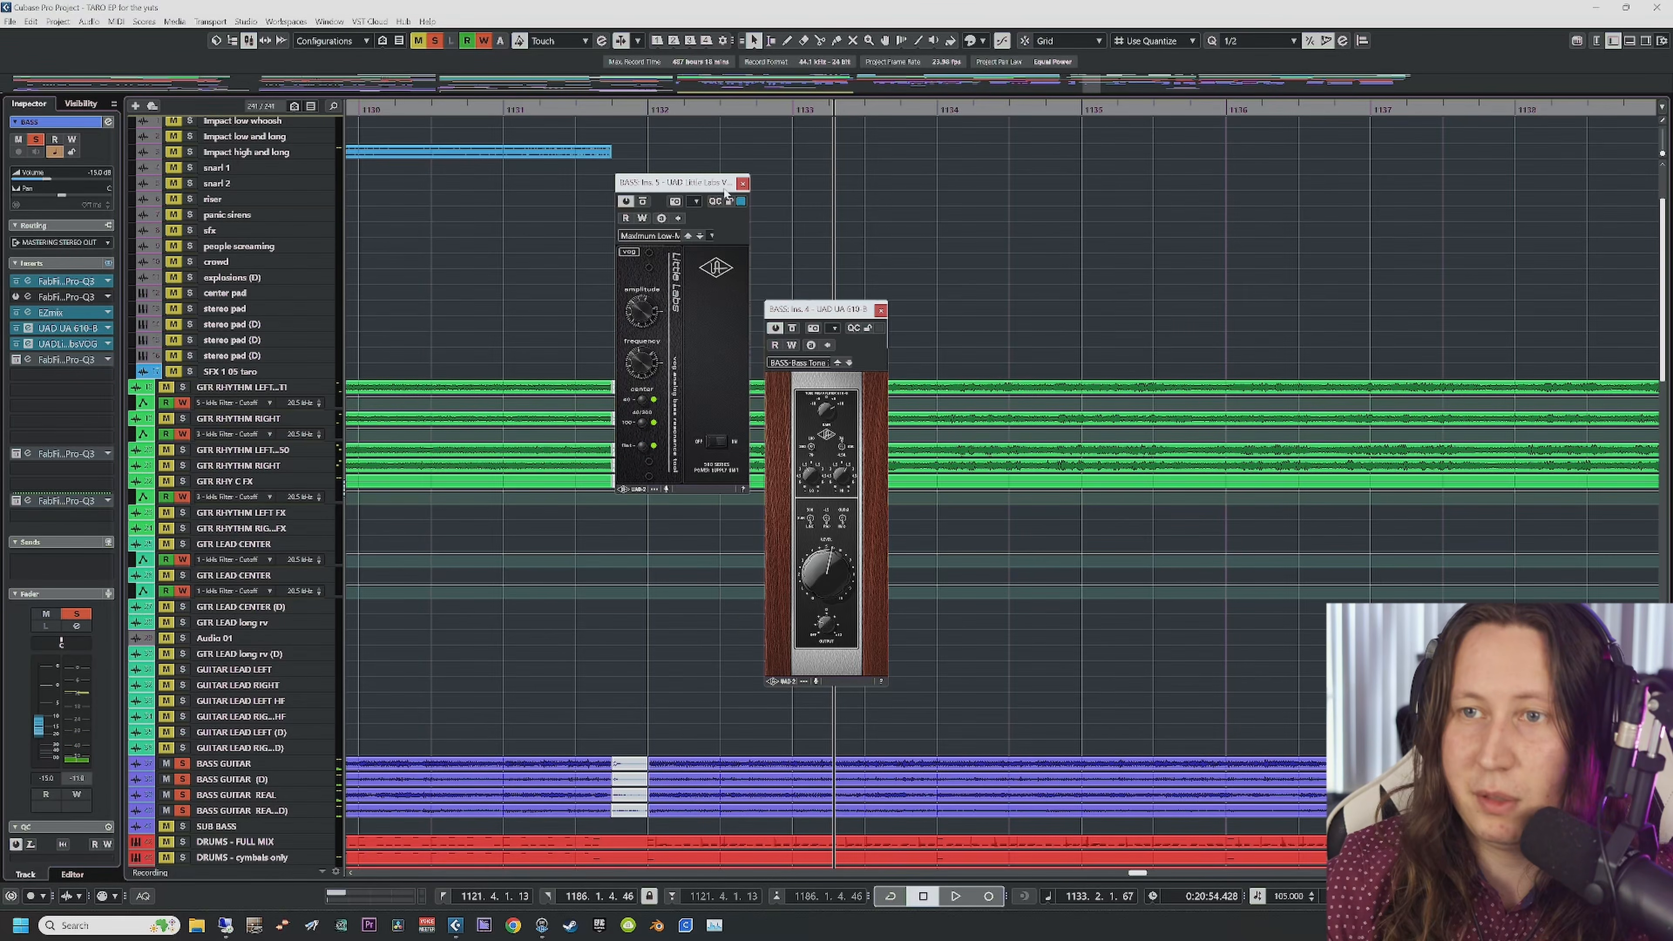
left_click(881, 310)
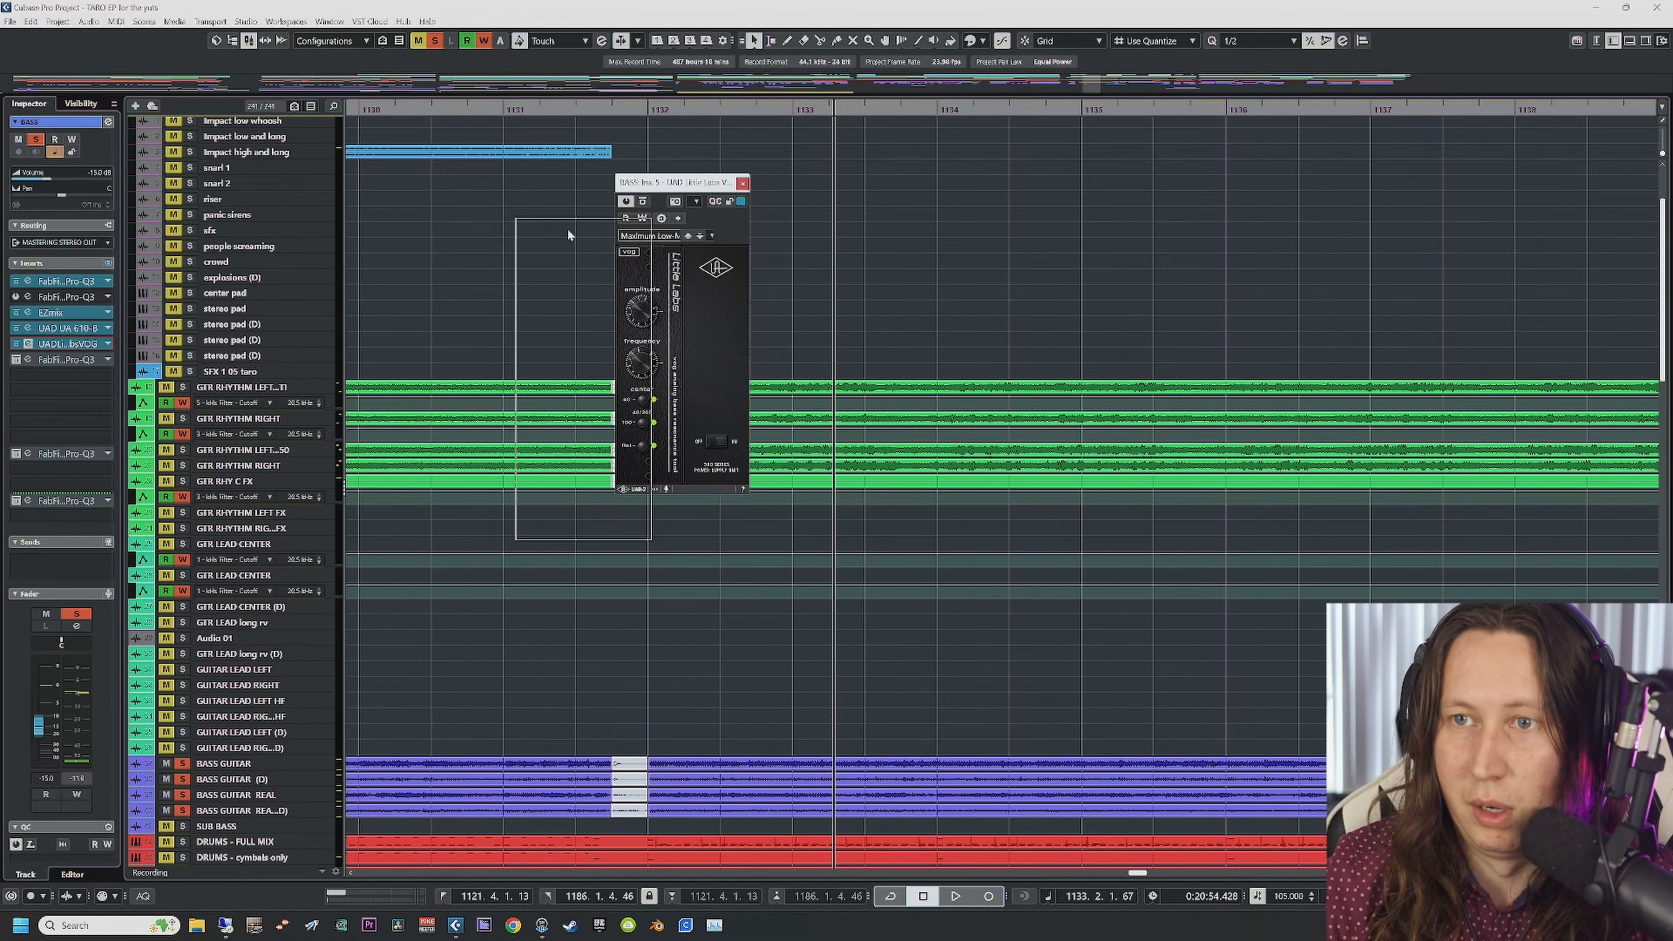
left_click_drag(568, 231, 490, 260)
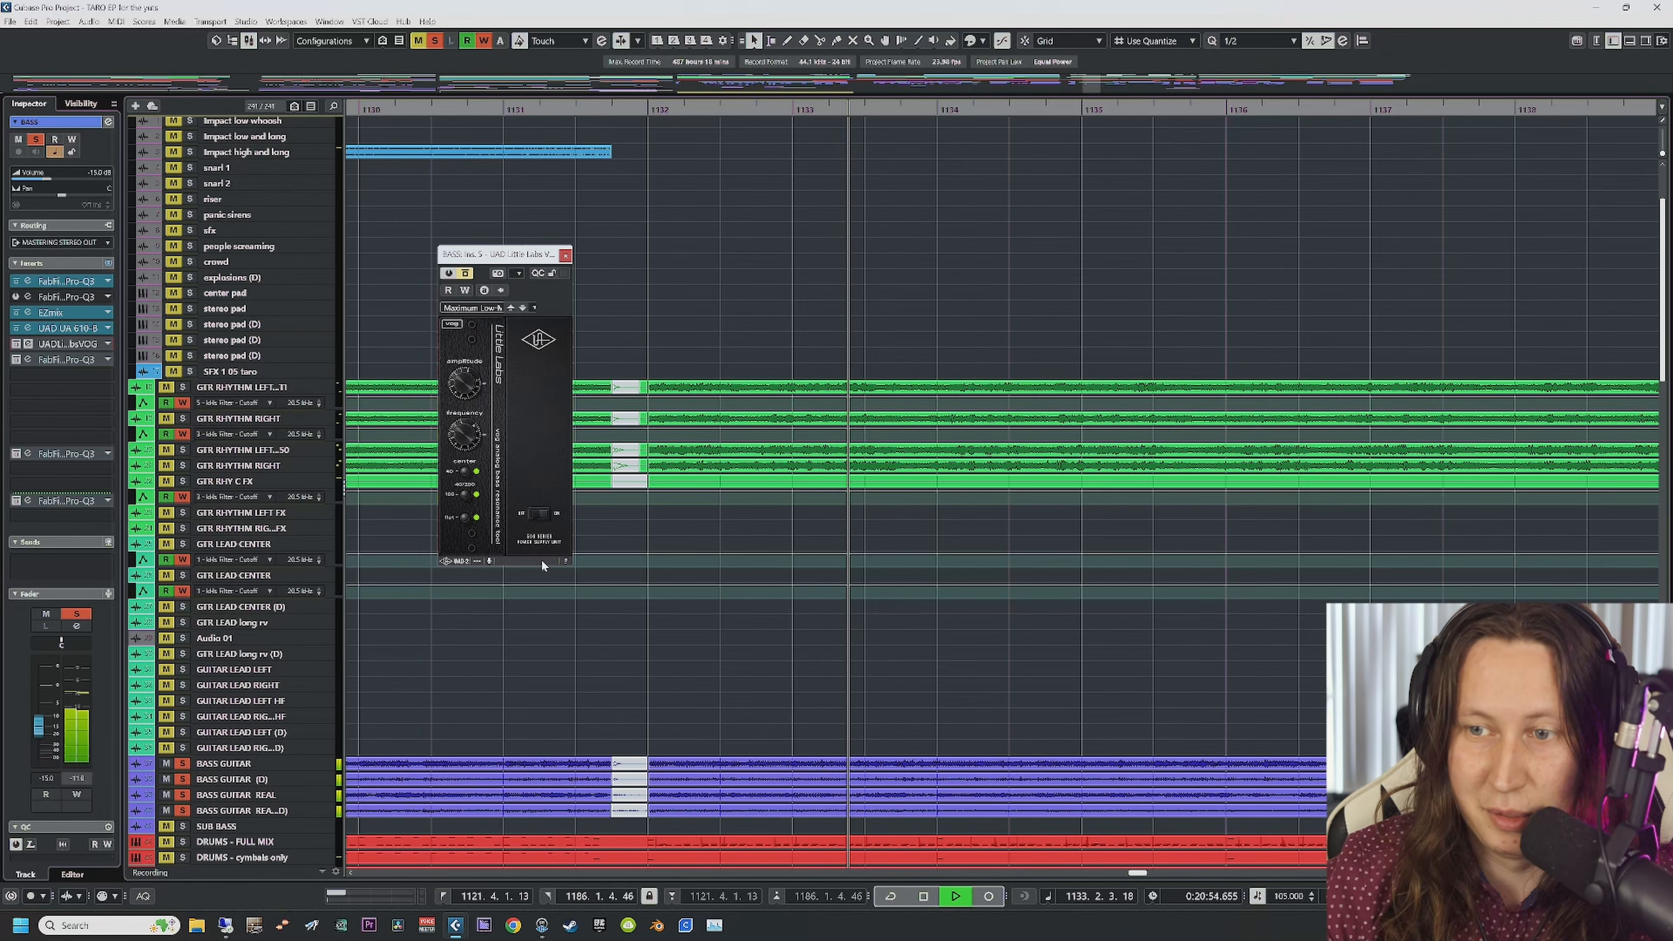
Step: Re-enable the VOG insert, audition it, close its window, and activate the Pro-Q 3 insert
left_click(16, 343)
scroll(714, 663, "down", 8)
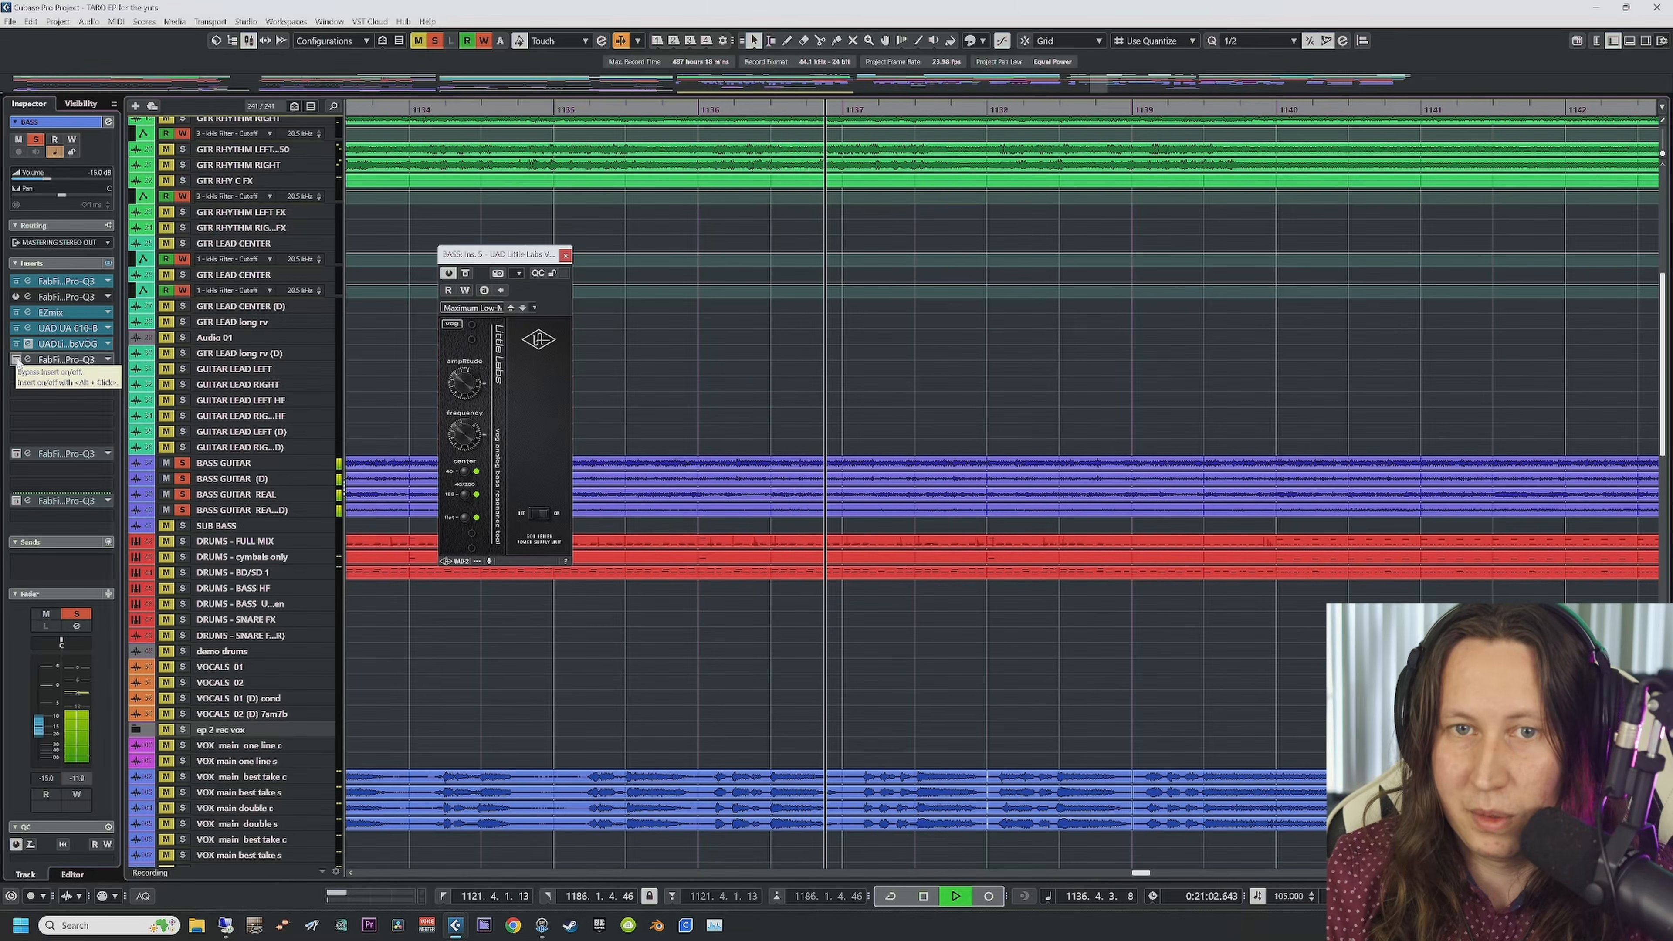
key("space")
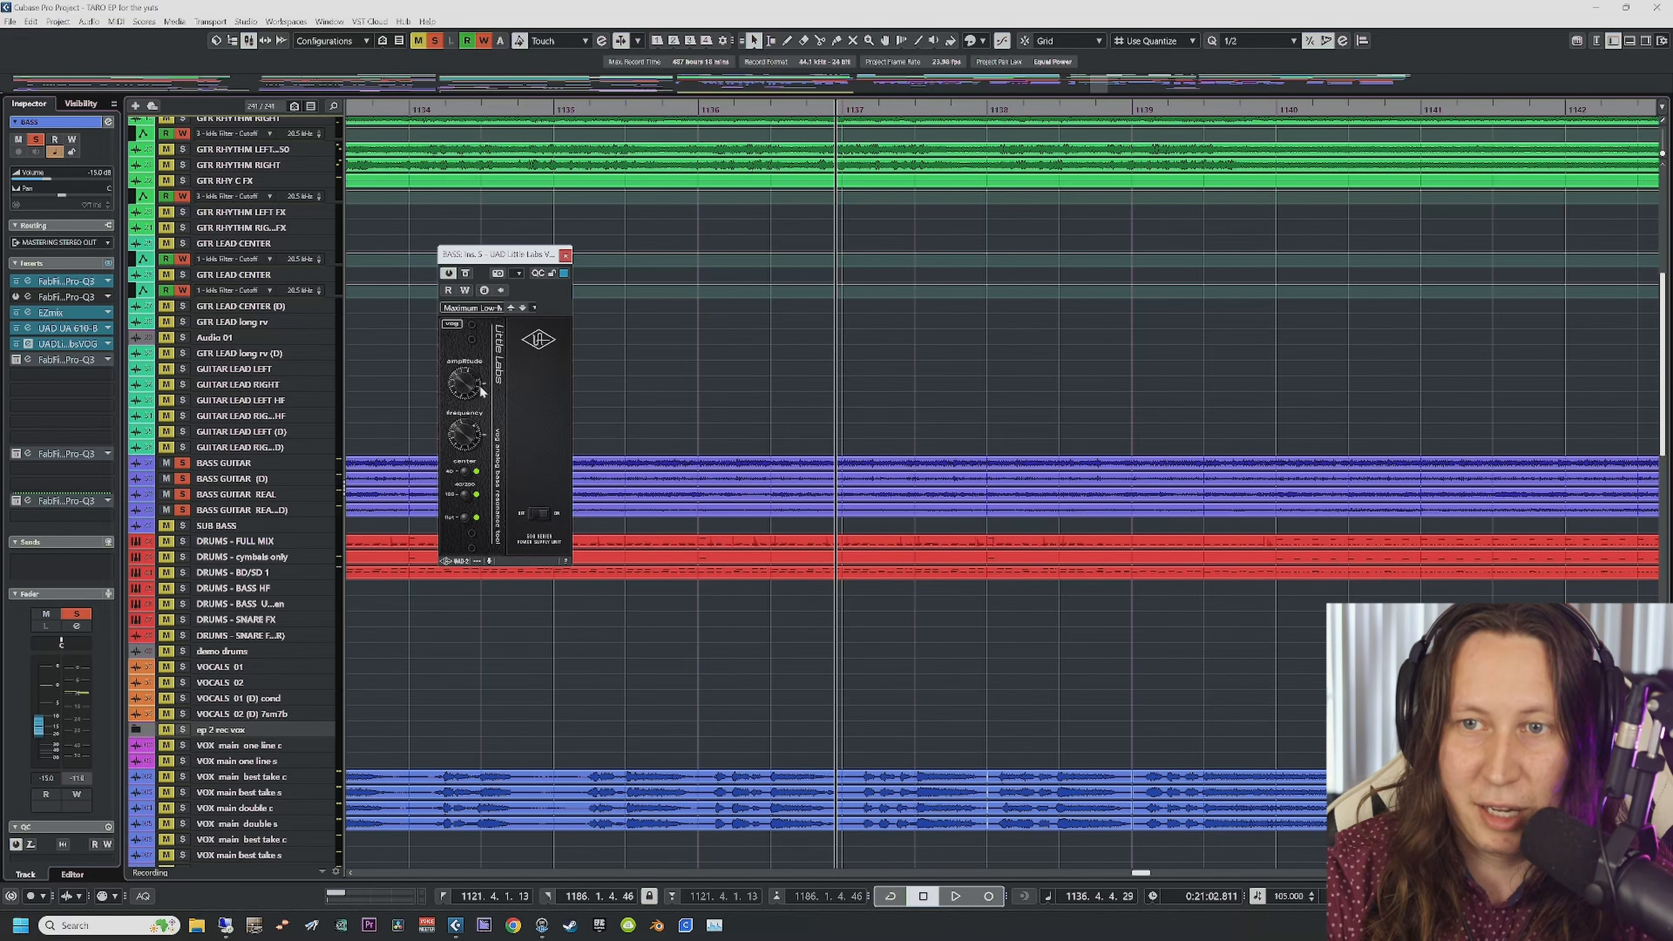
left_click(565, 255)
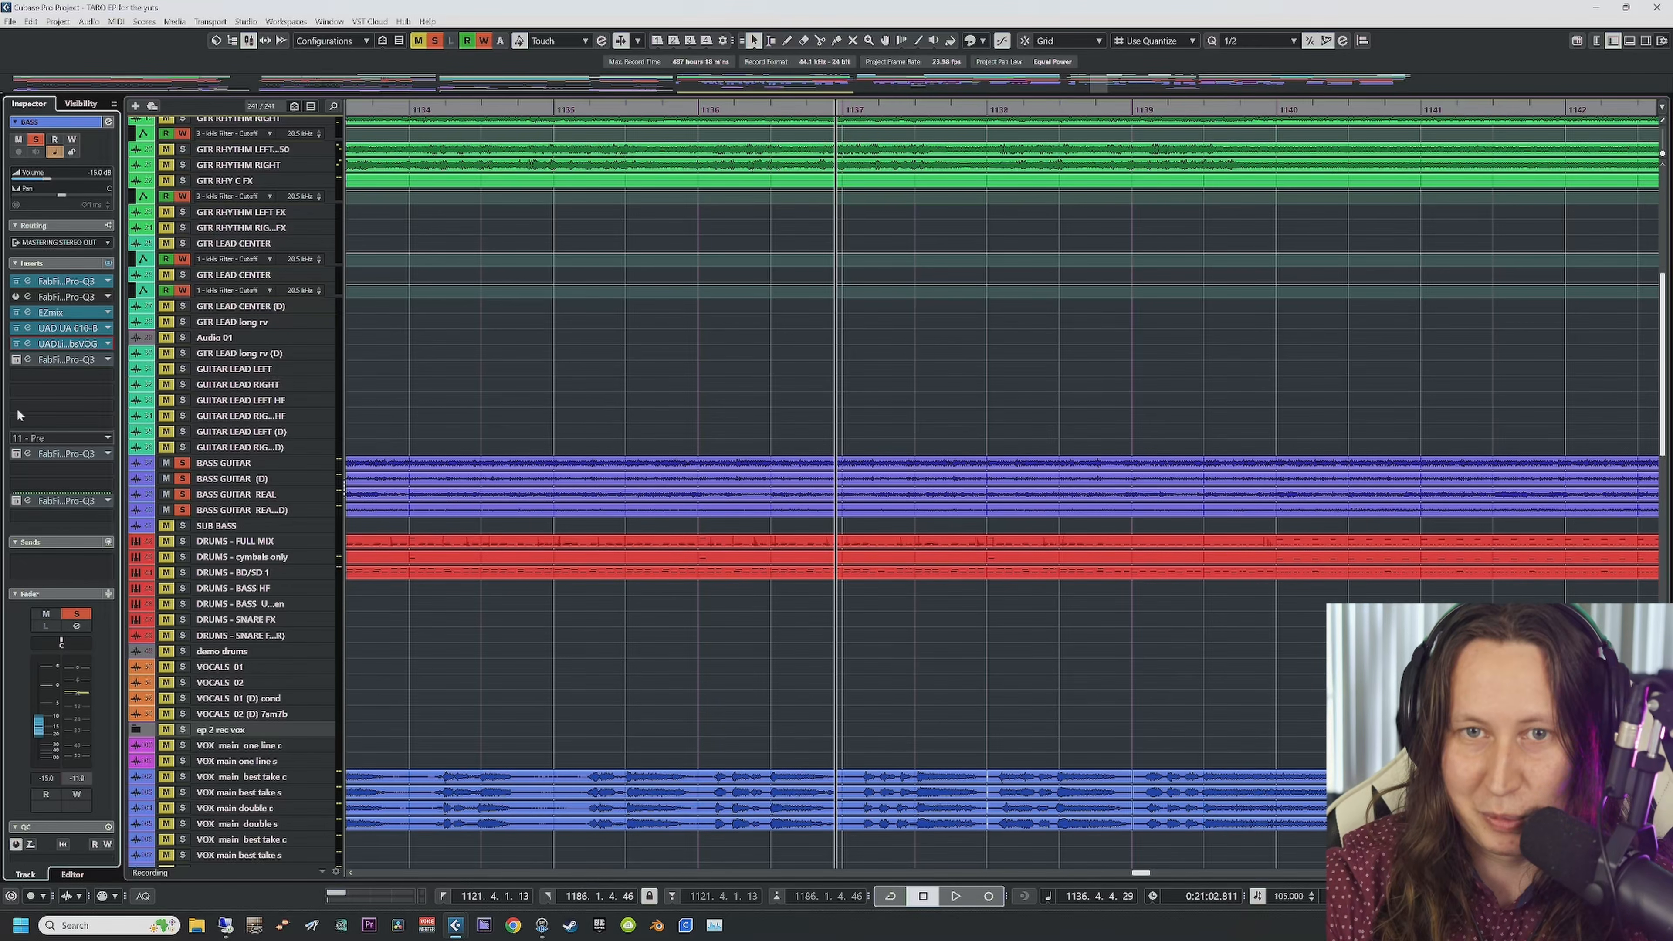
left_click(15, 360)
Step: During playback, solo and unsolo the Pro-Q 3 band near 1485 Hz, then close both Pro-Q 3 windows
key("space")
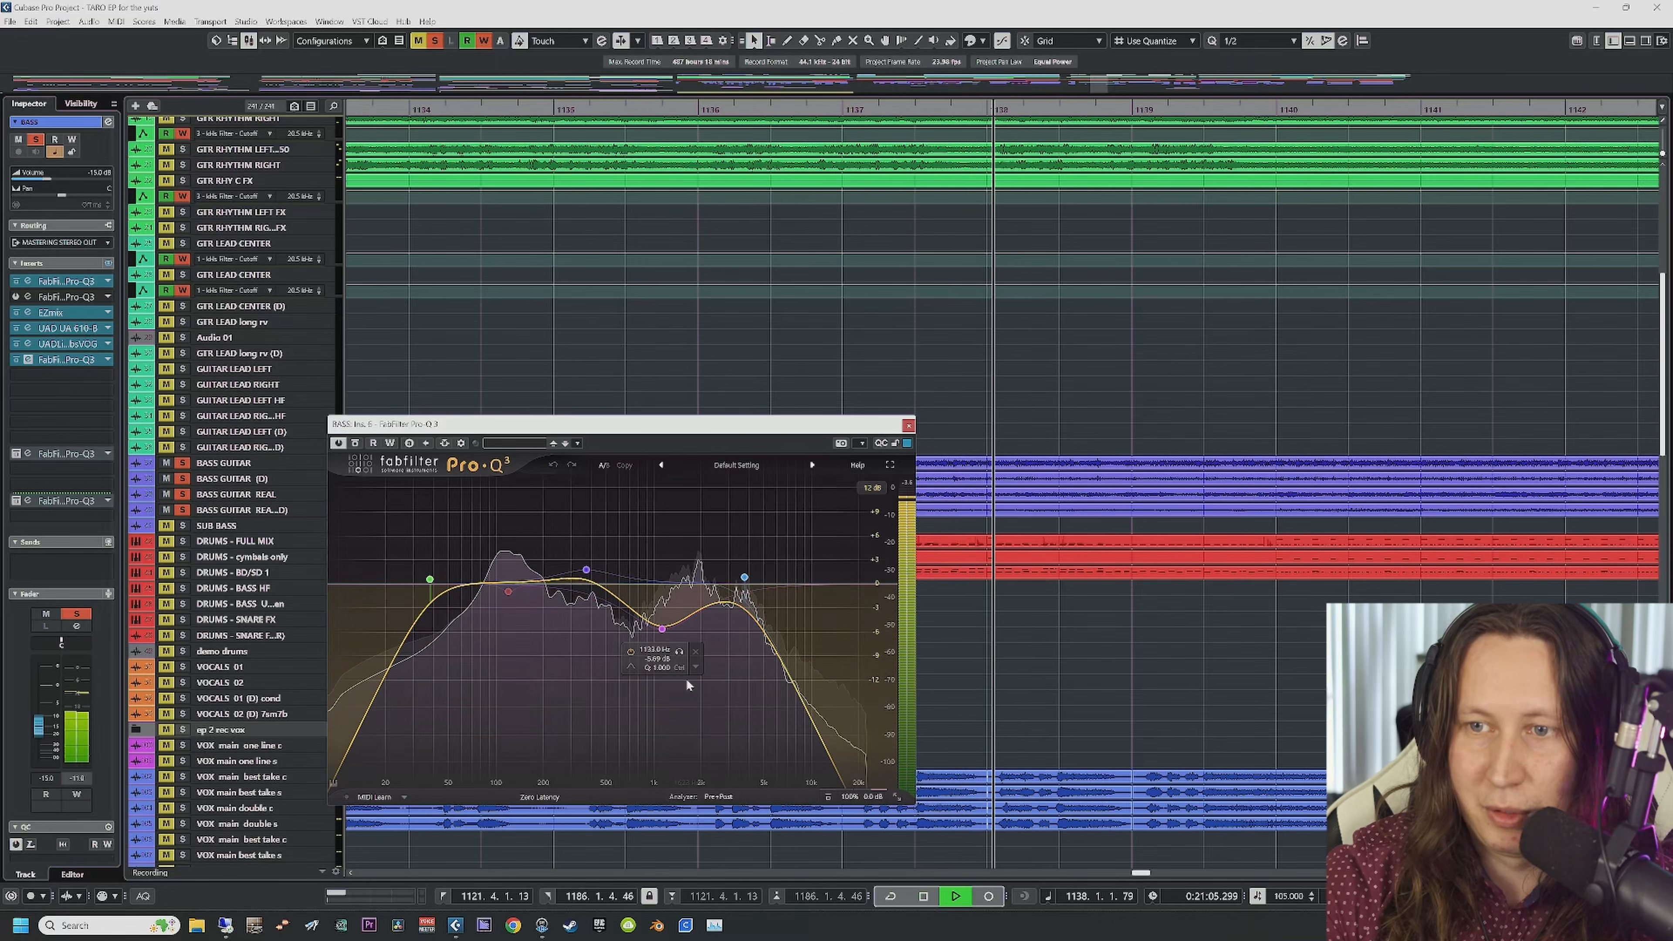
left_click(679, 653)
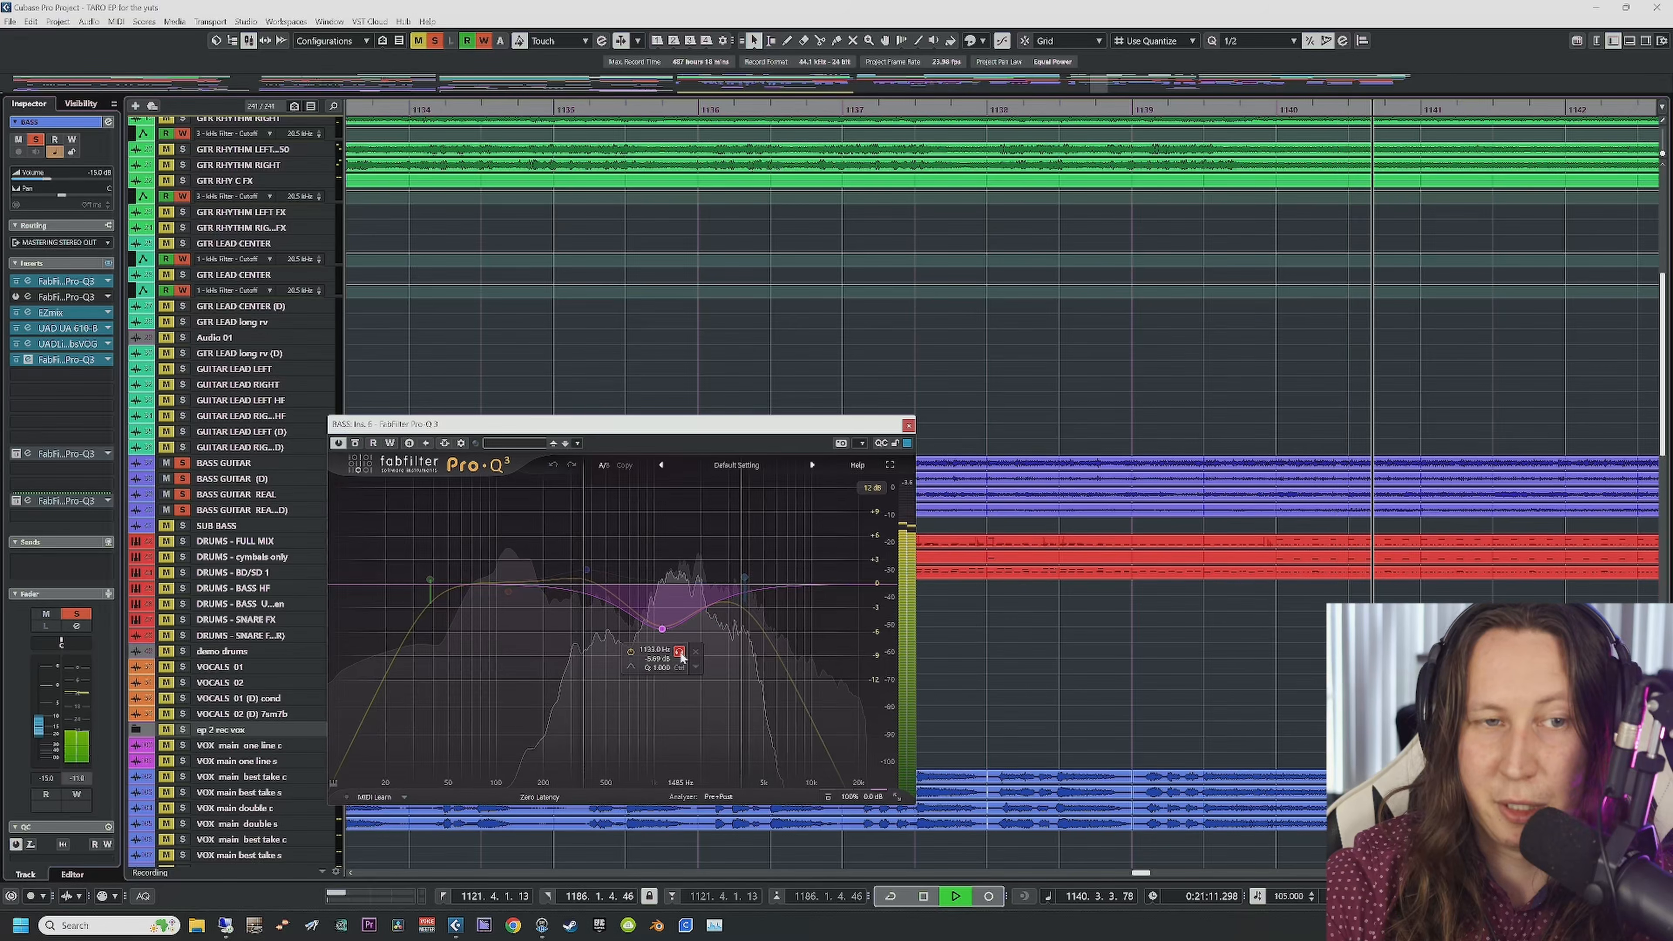
left_click(17, 454)
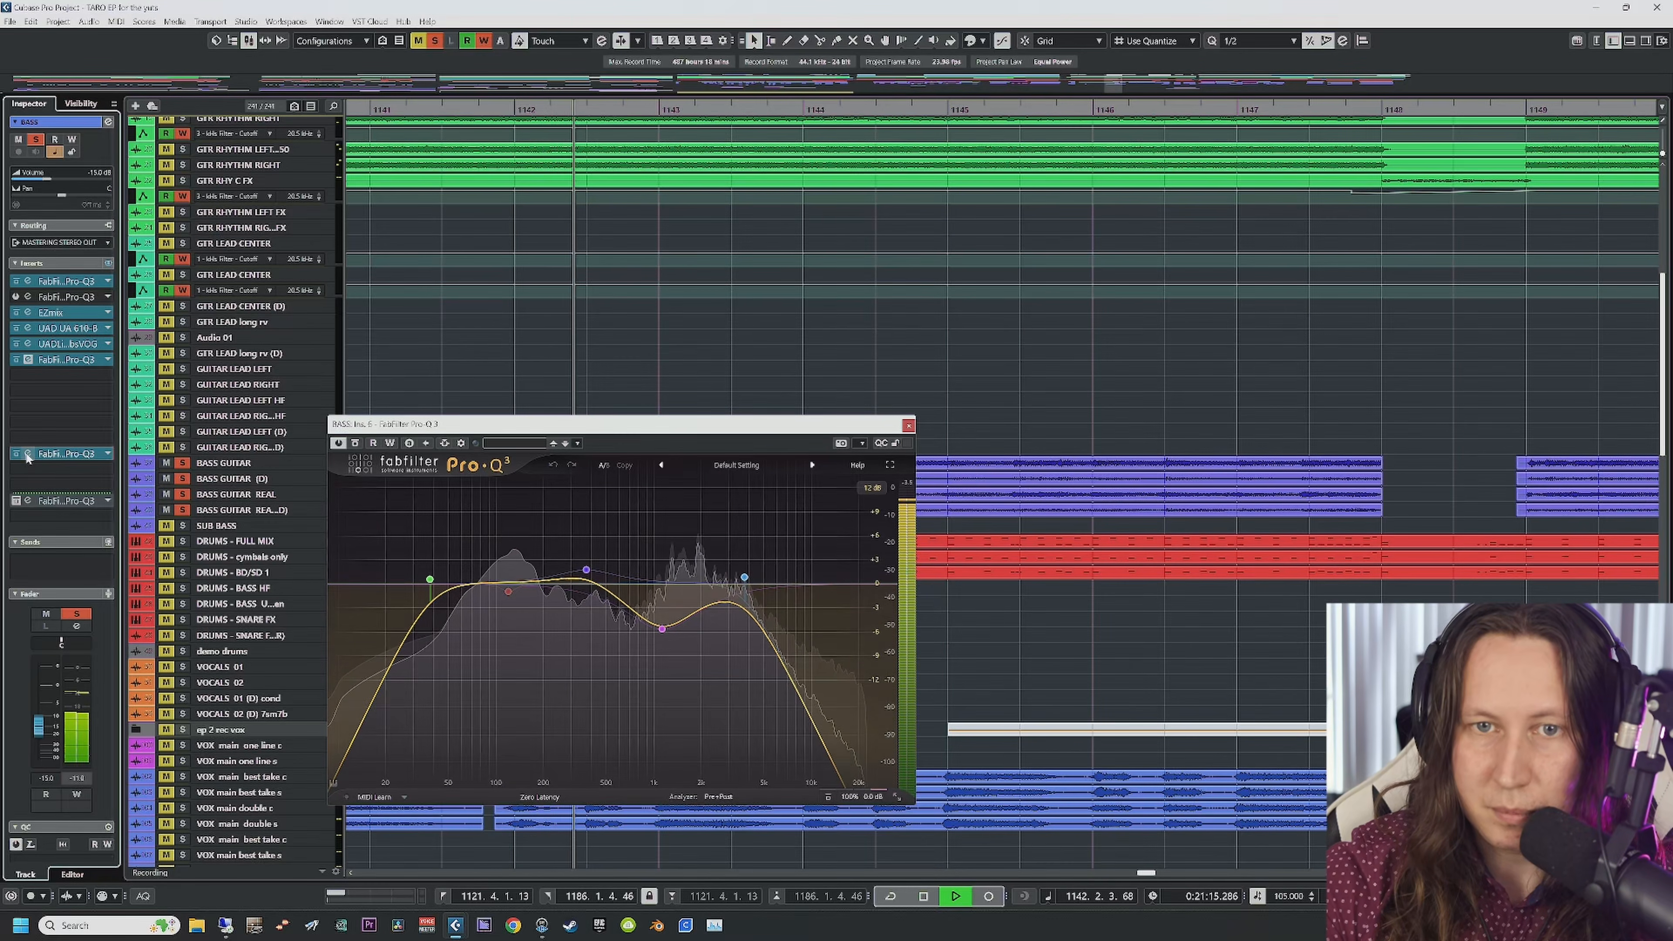
left_click(83, 454)
left_click(1123, 272)
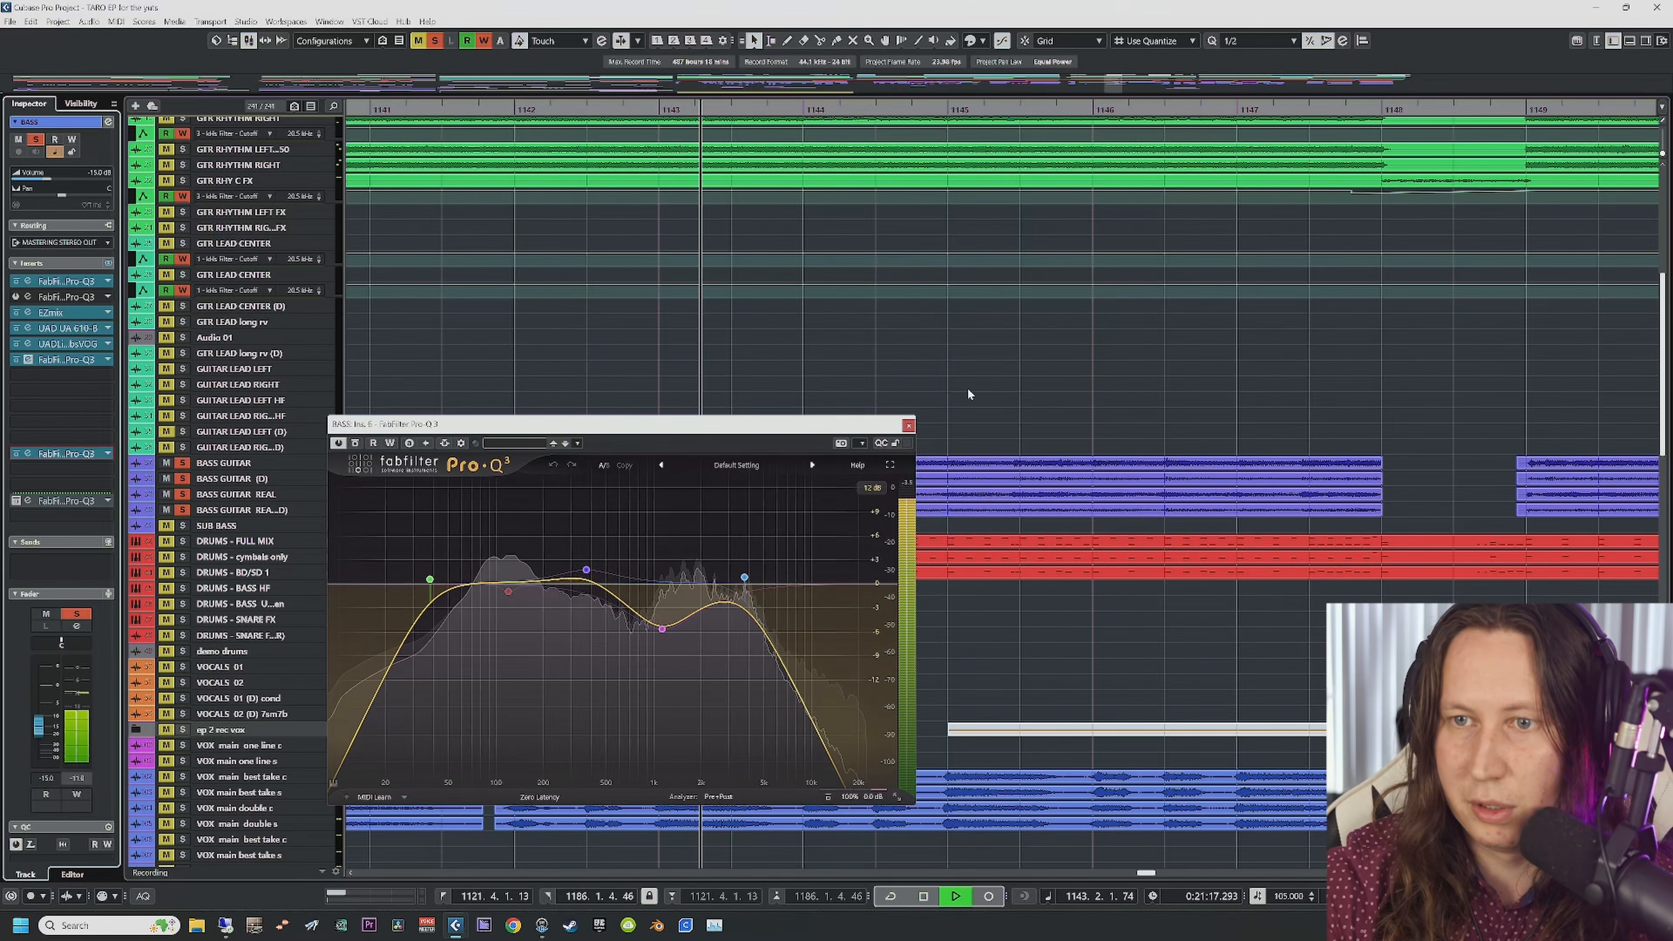
left_click(909, 425)
Step: Compare the lower Pro-Q 3 bypassed, close it, then bypass all BASS inserts and play from bar 1134
left_click(38, 502)
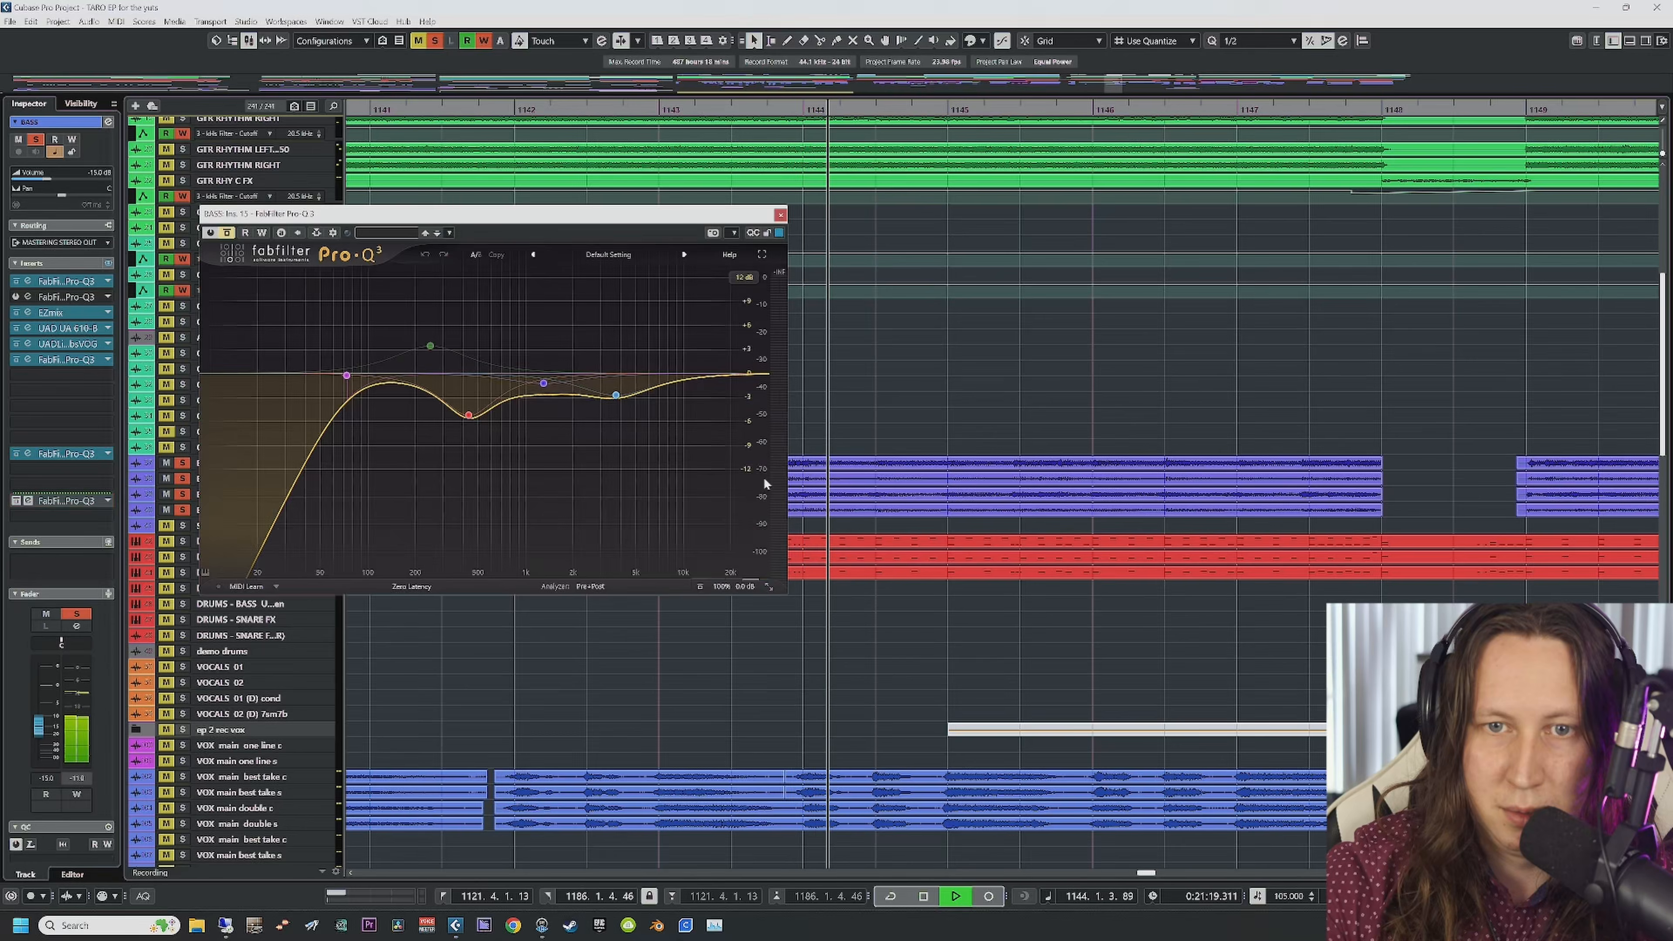
left_click(228, 234)
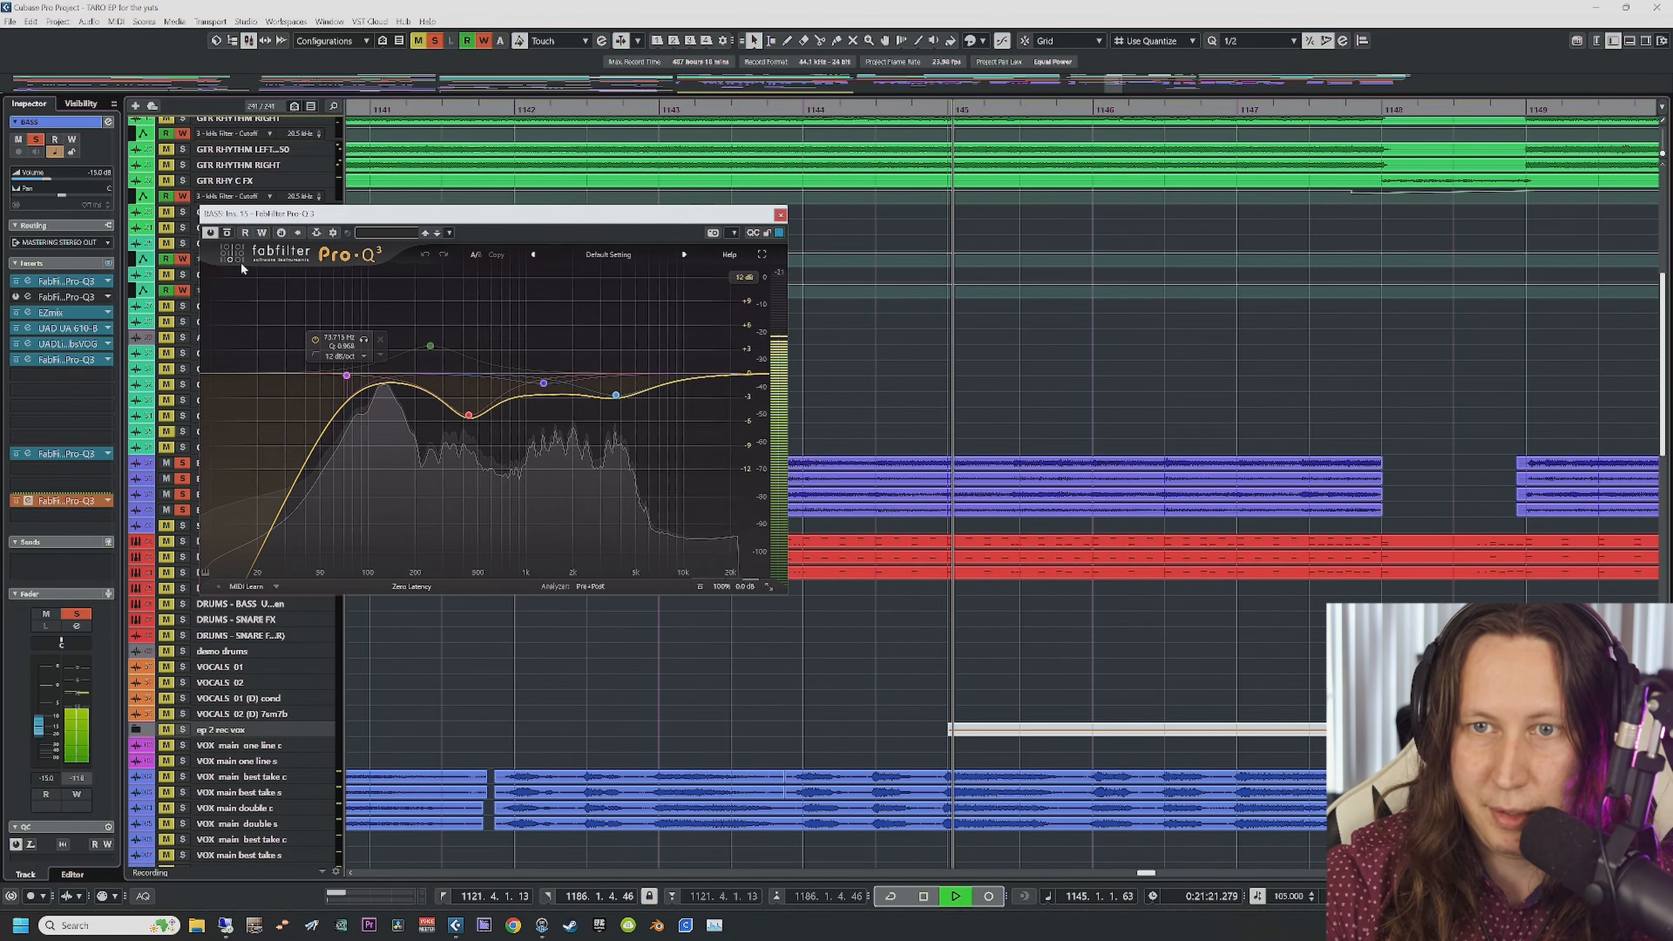
scroll(956, 422, "left", 5)
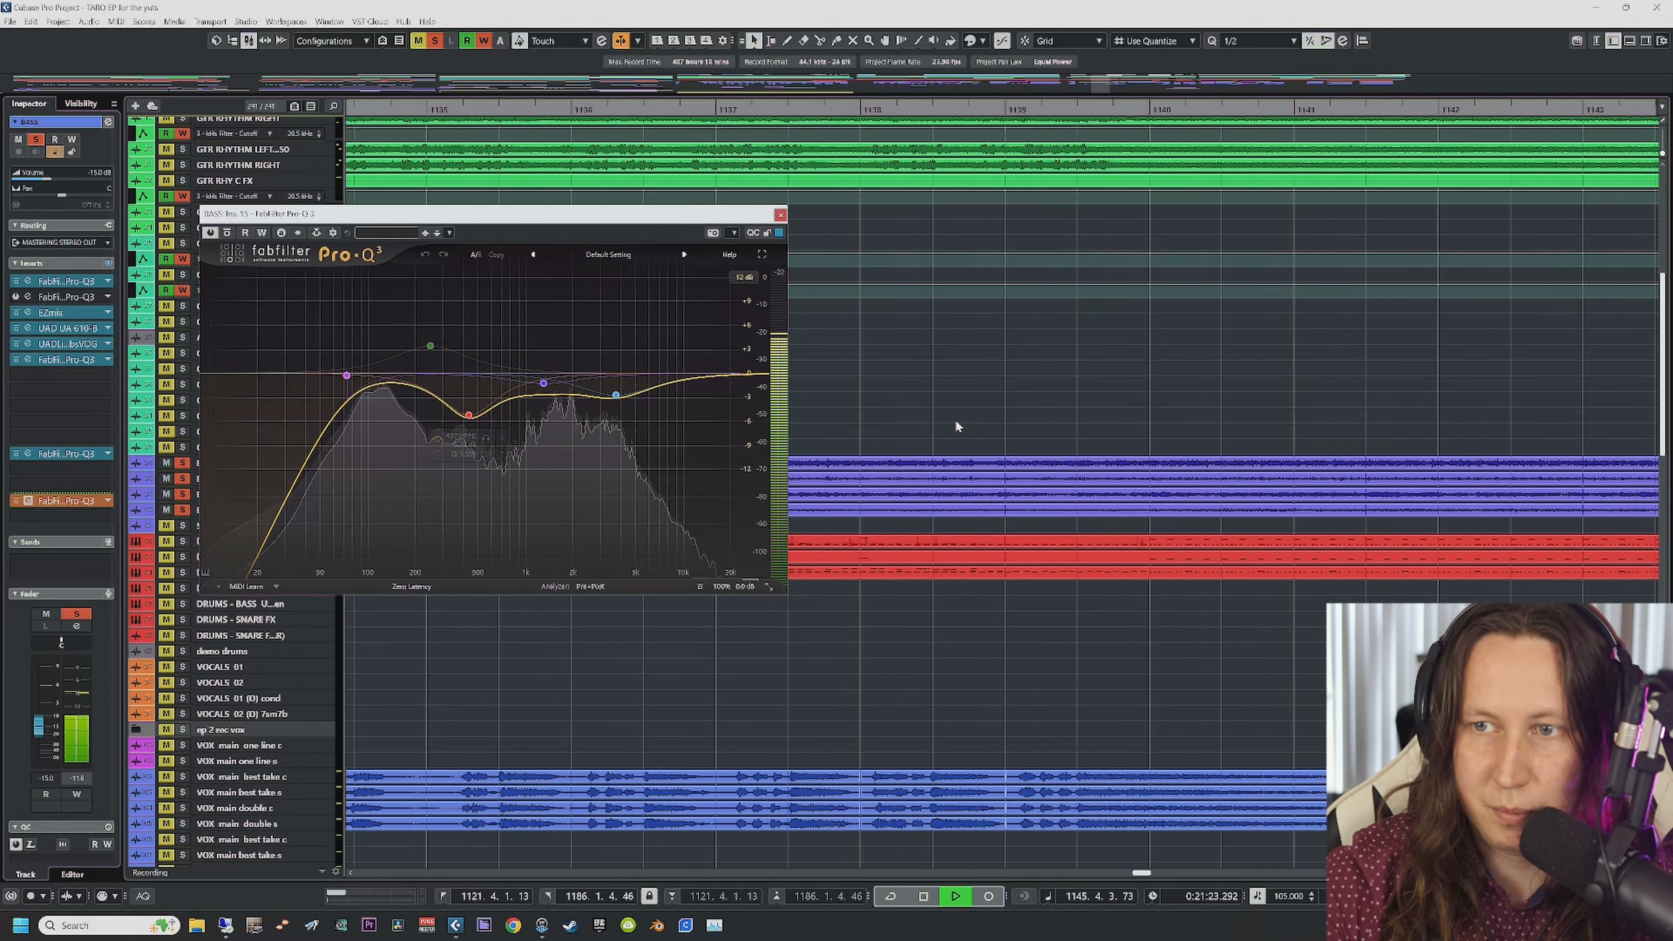
key("space")
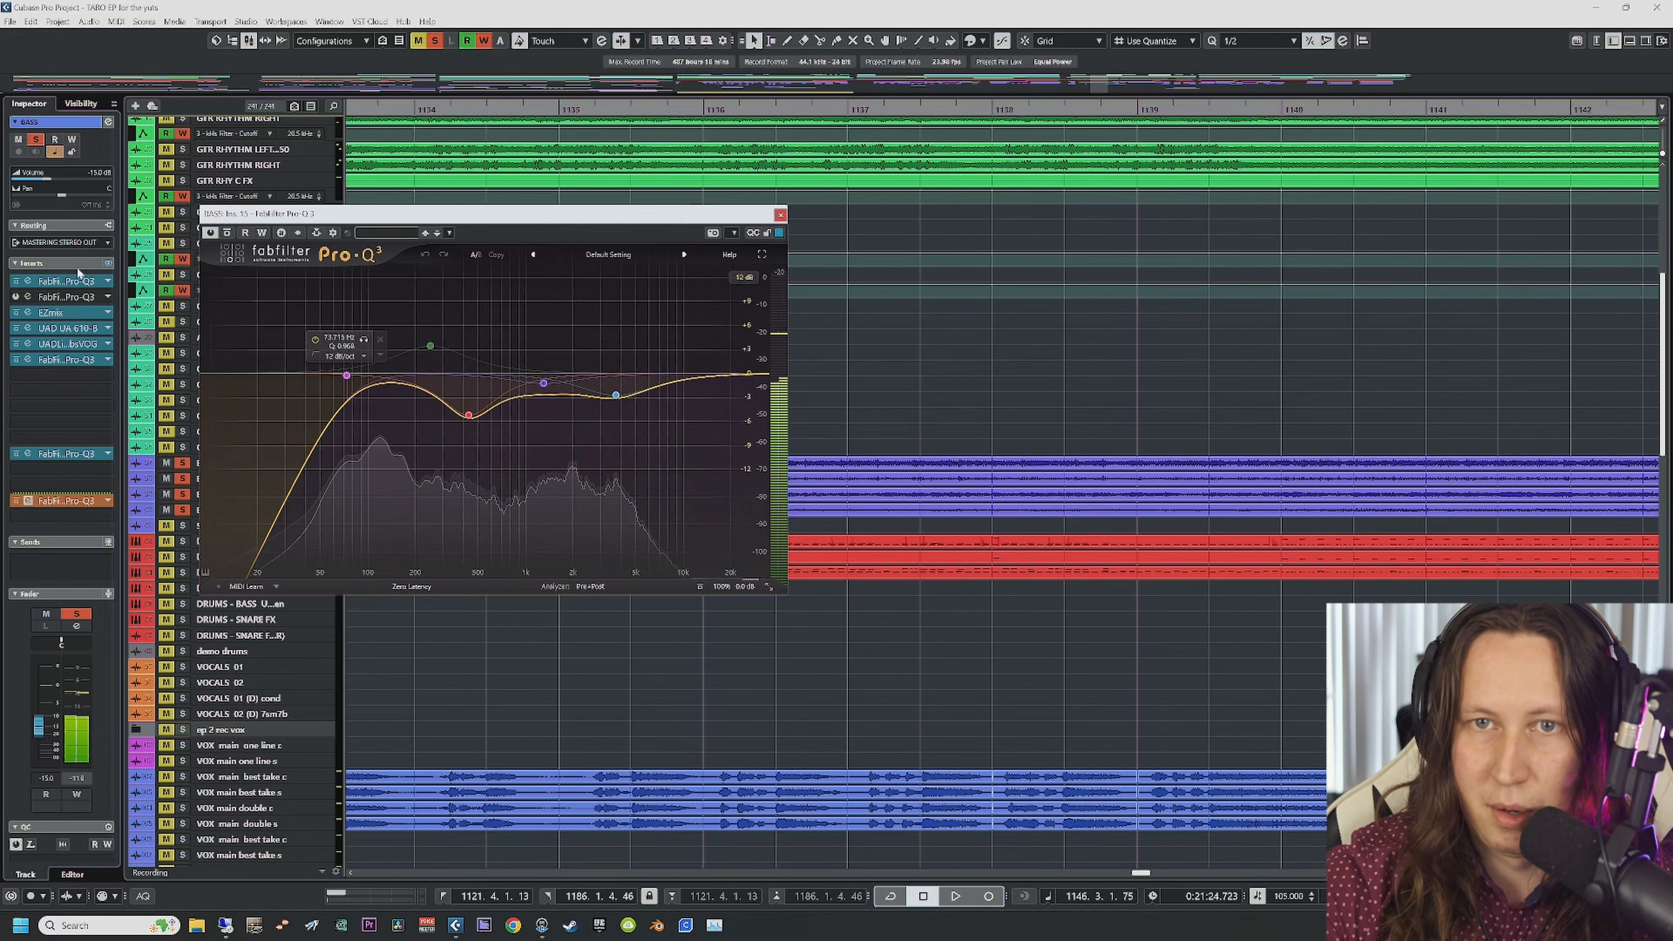
left_click(413, 113)
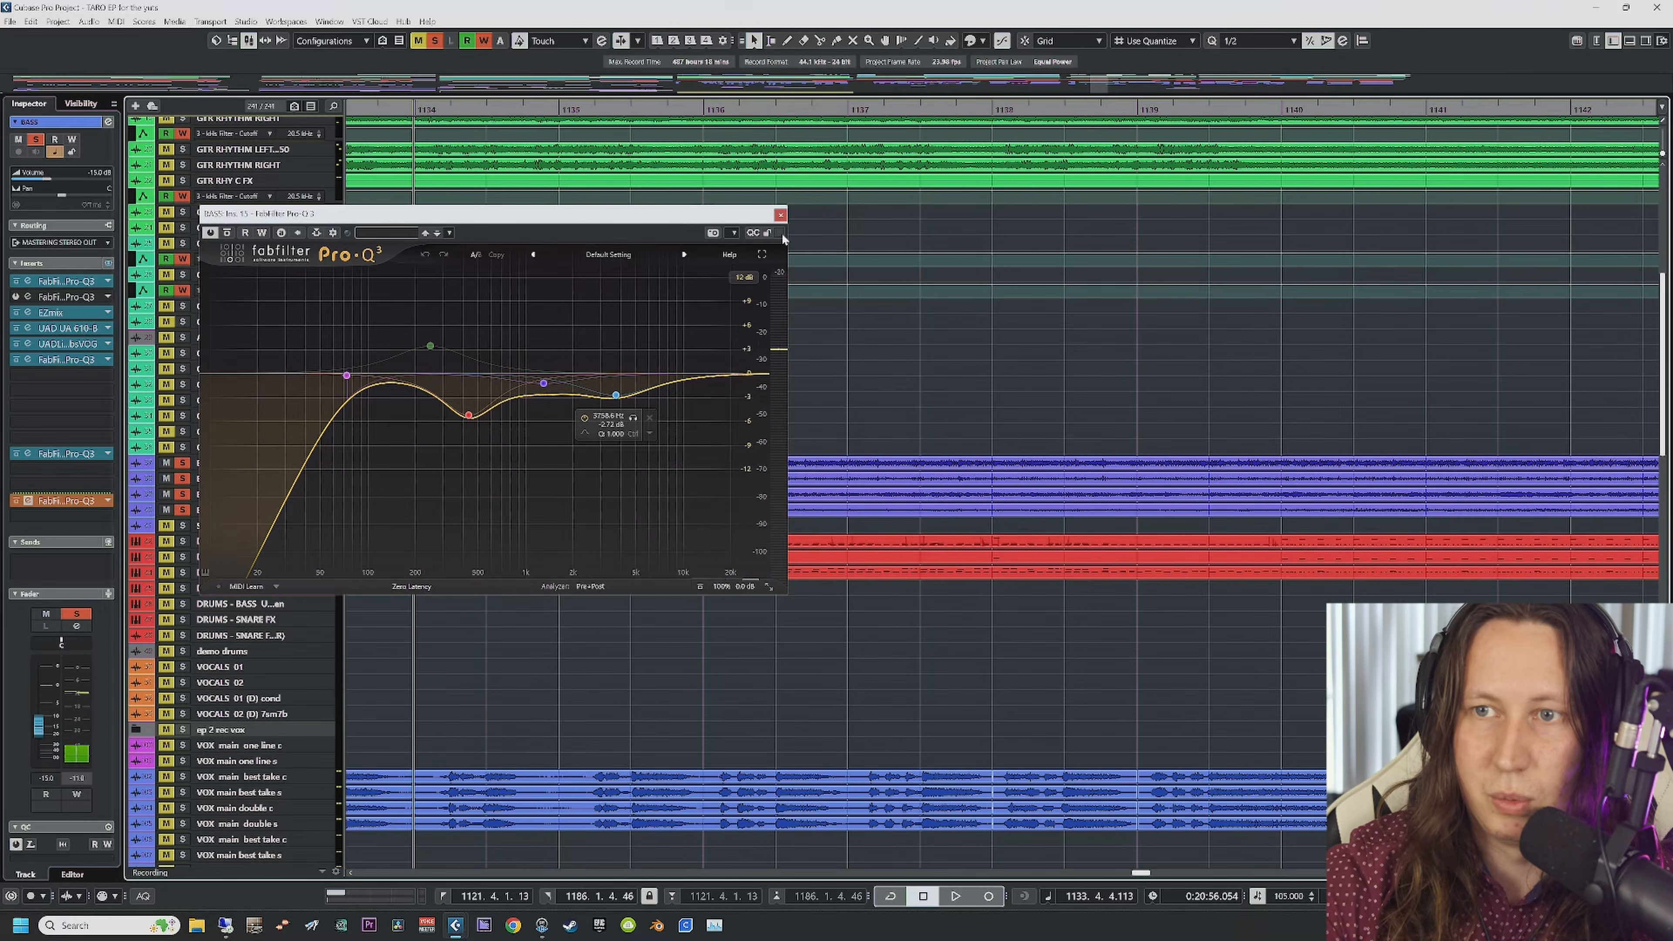
left_click(781, 215)
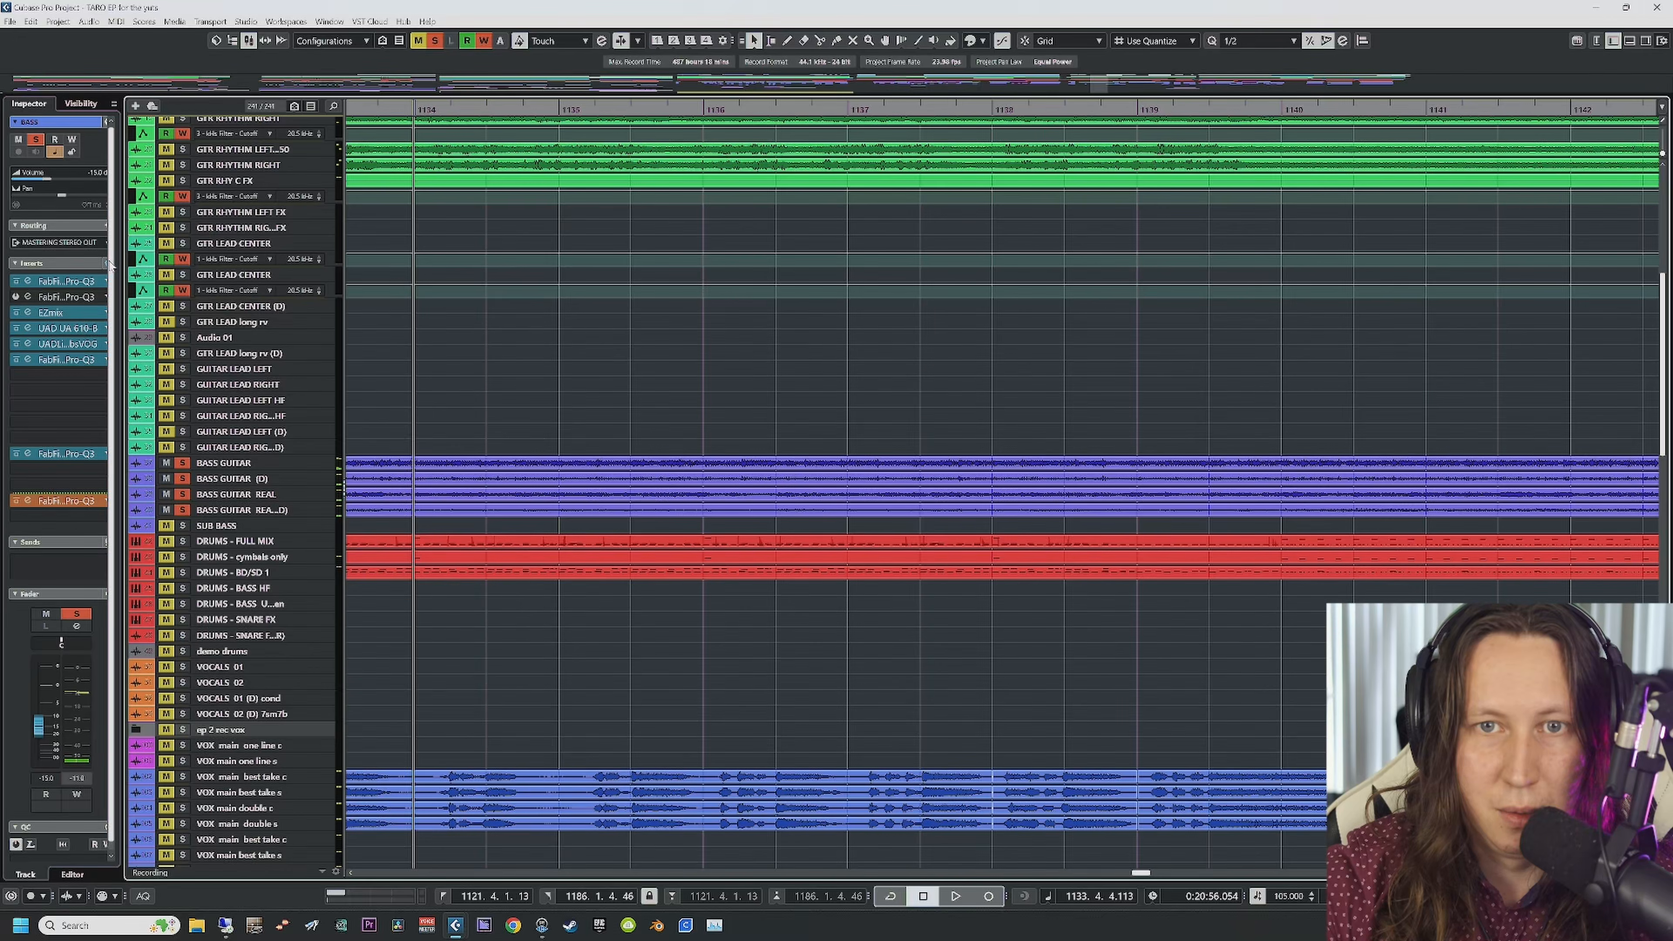
left_click(108, 263)
key("space")
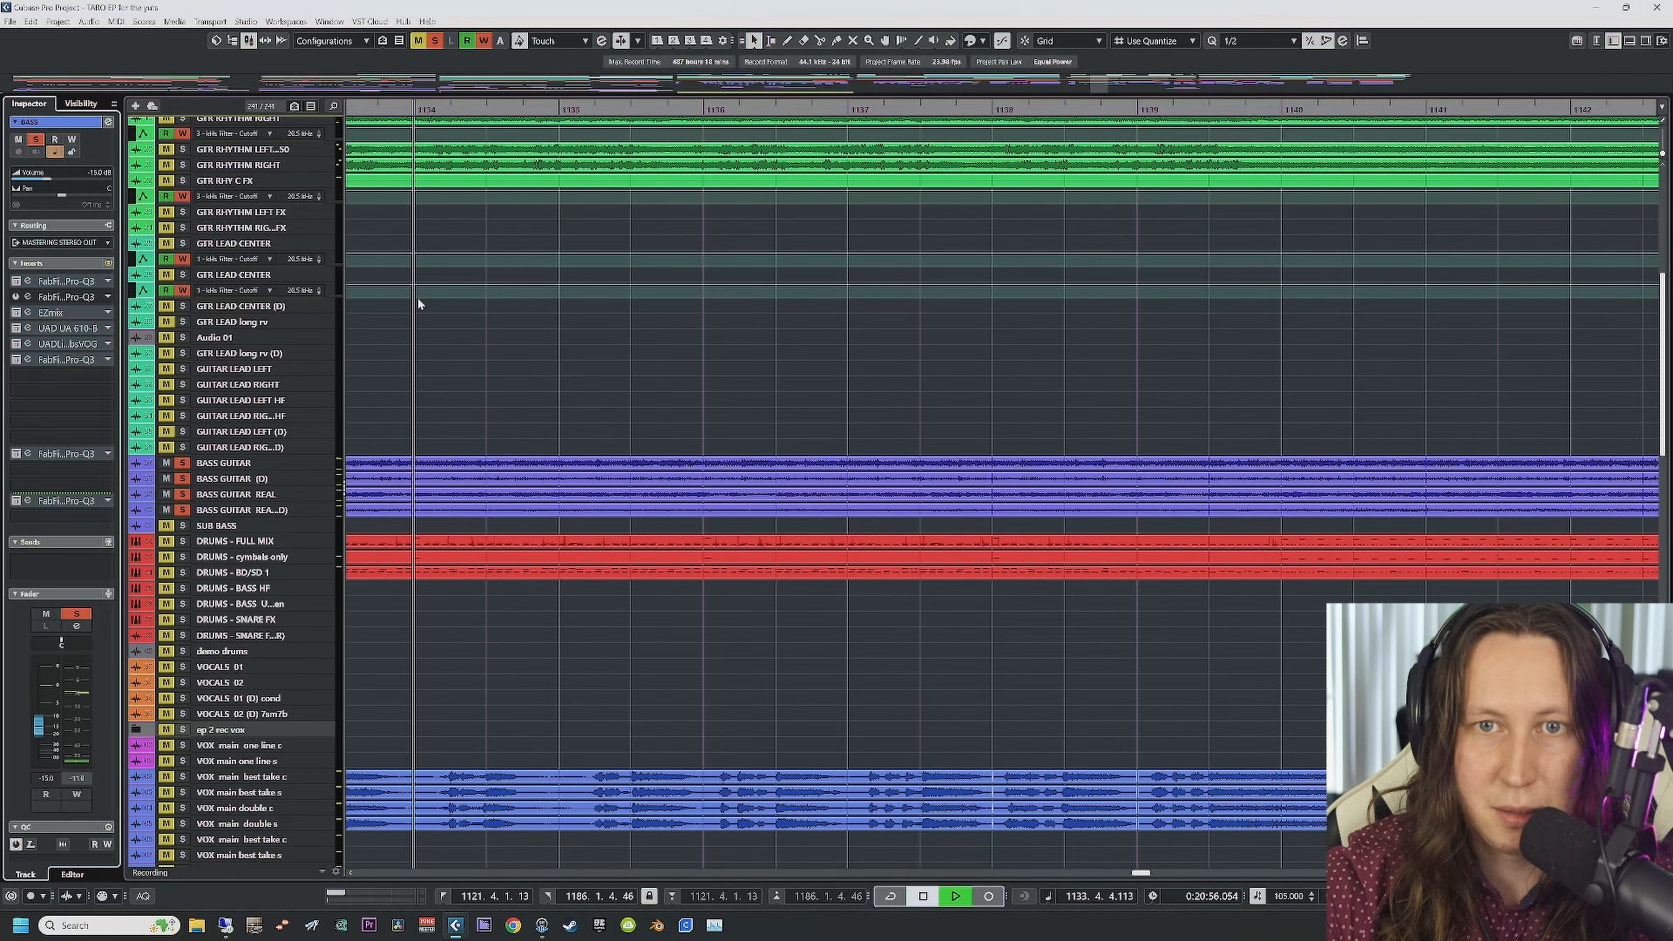
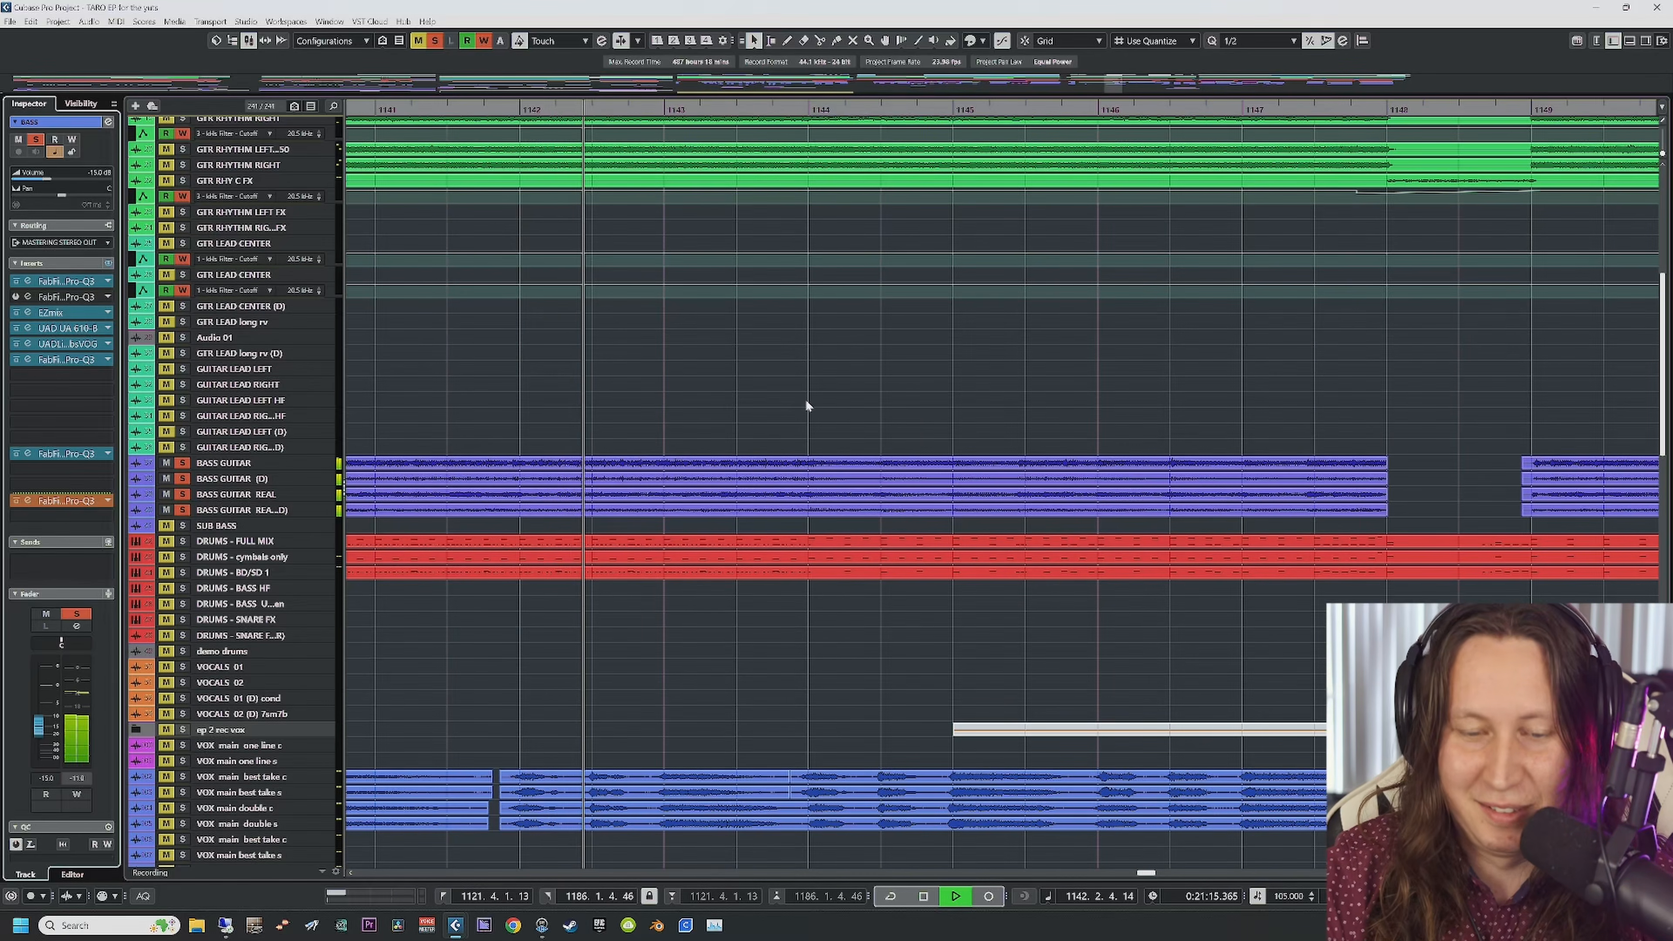
Step: Stop playback and scroll the track list up to the guitar, bass and drum tracks
key("space")
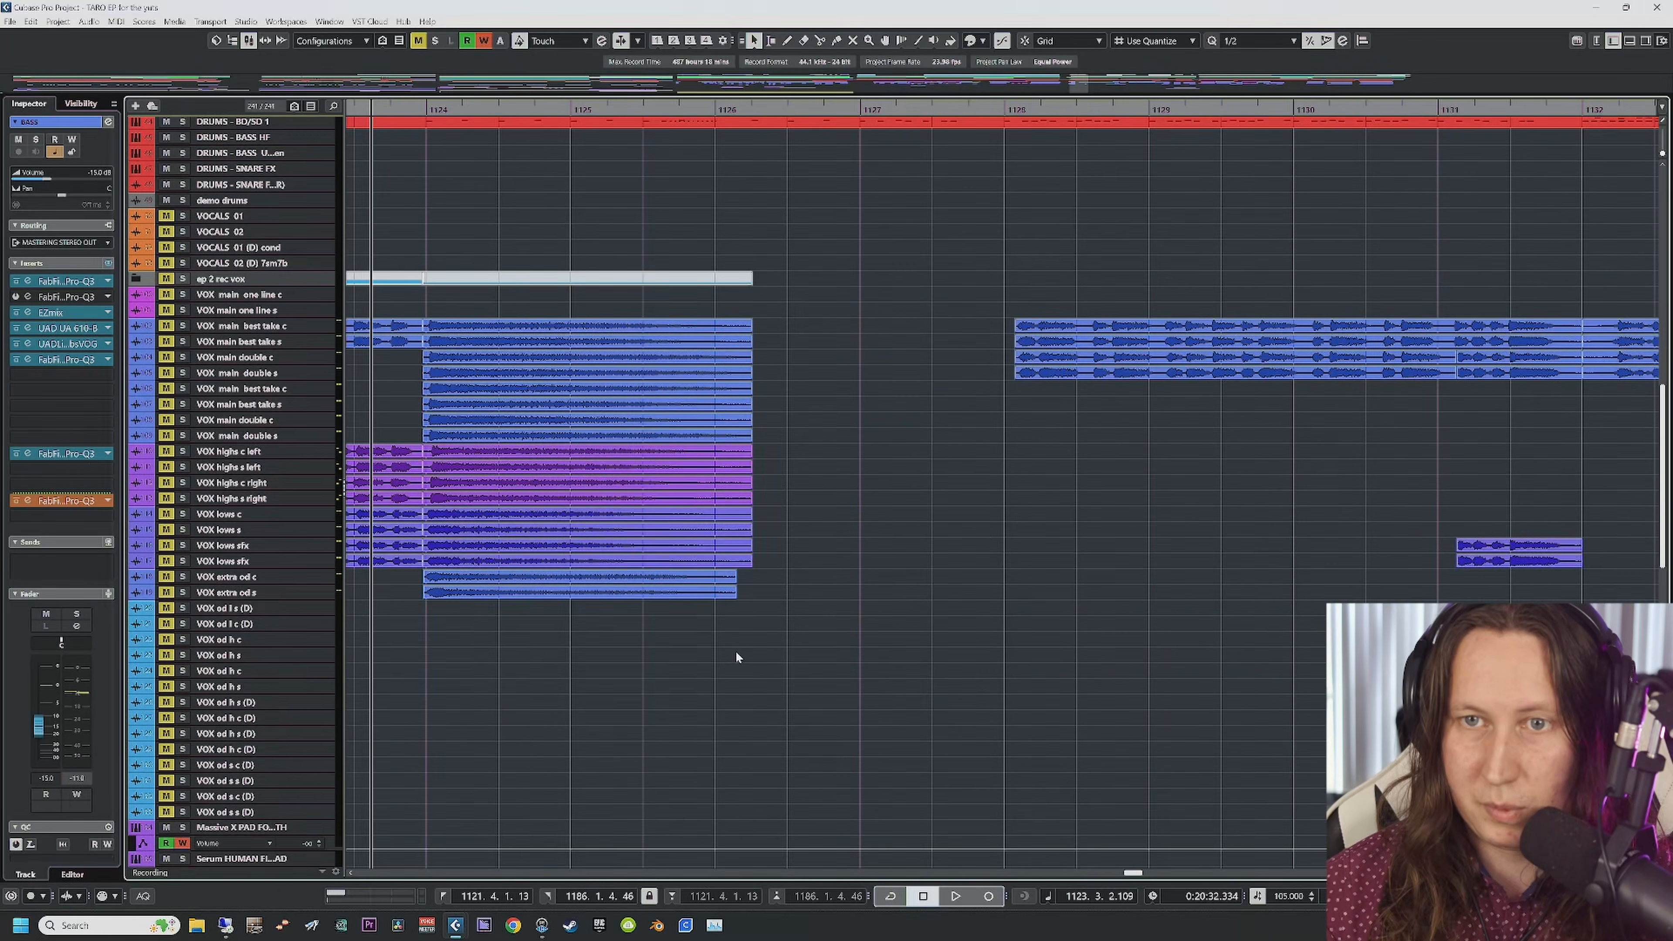
scroll(736, 653, "up", 6)
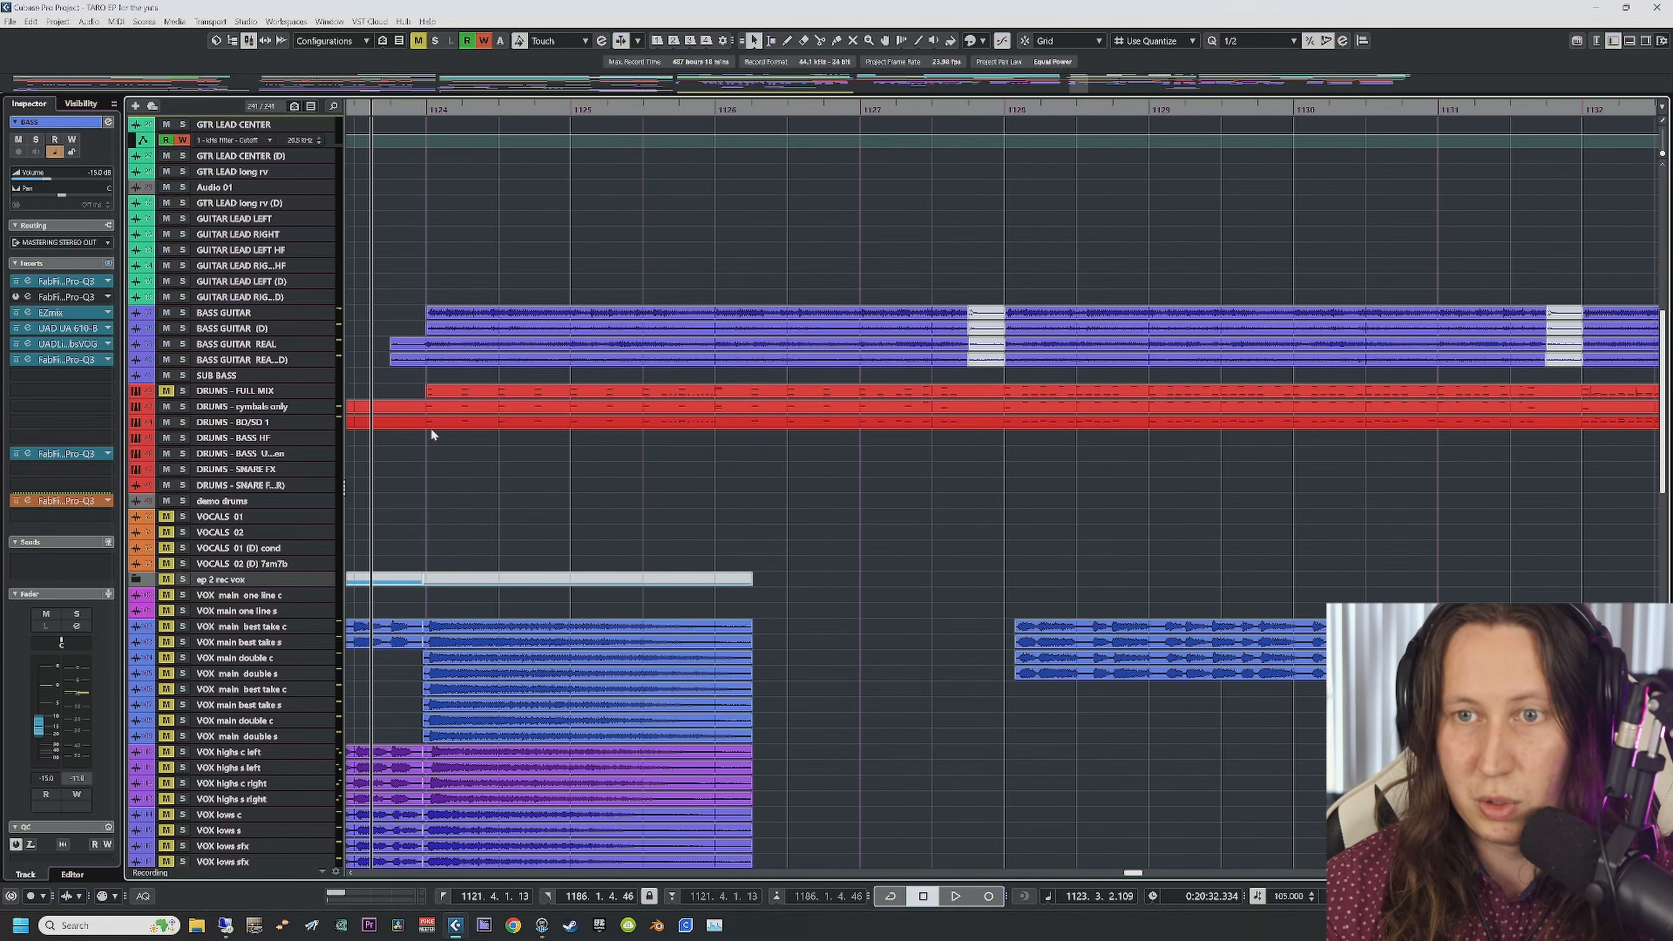
Step: Open and close the drum instrument for the DRUMS - BD/SD 1 track
left_click(277, 407)
left_click(257, 422)
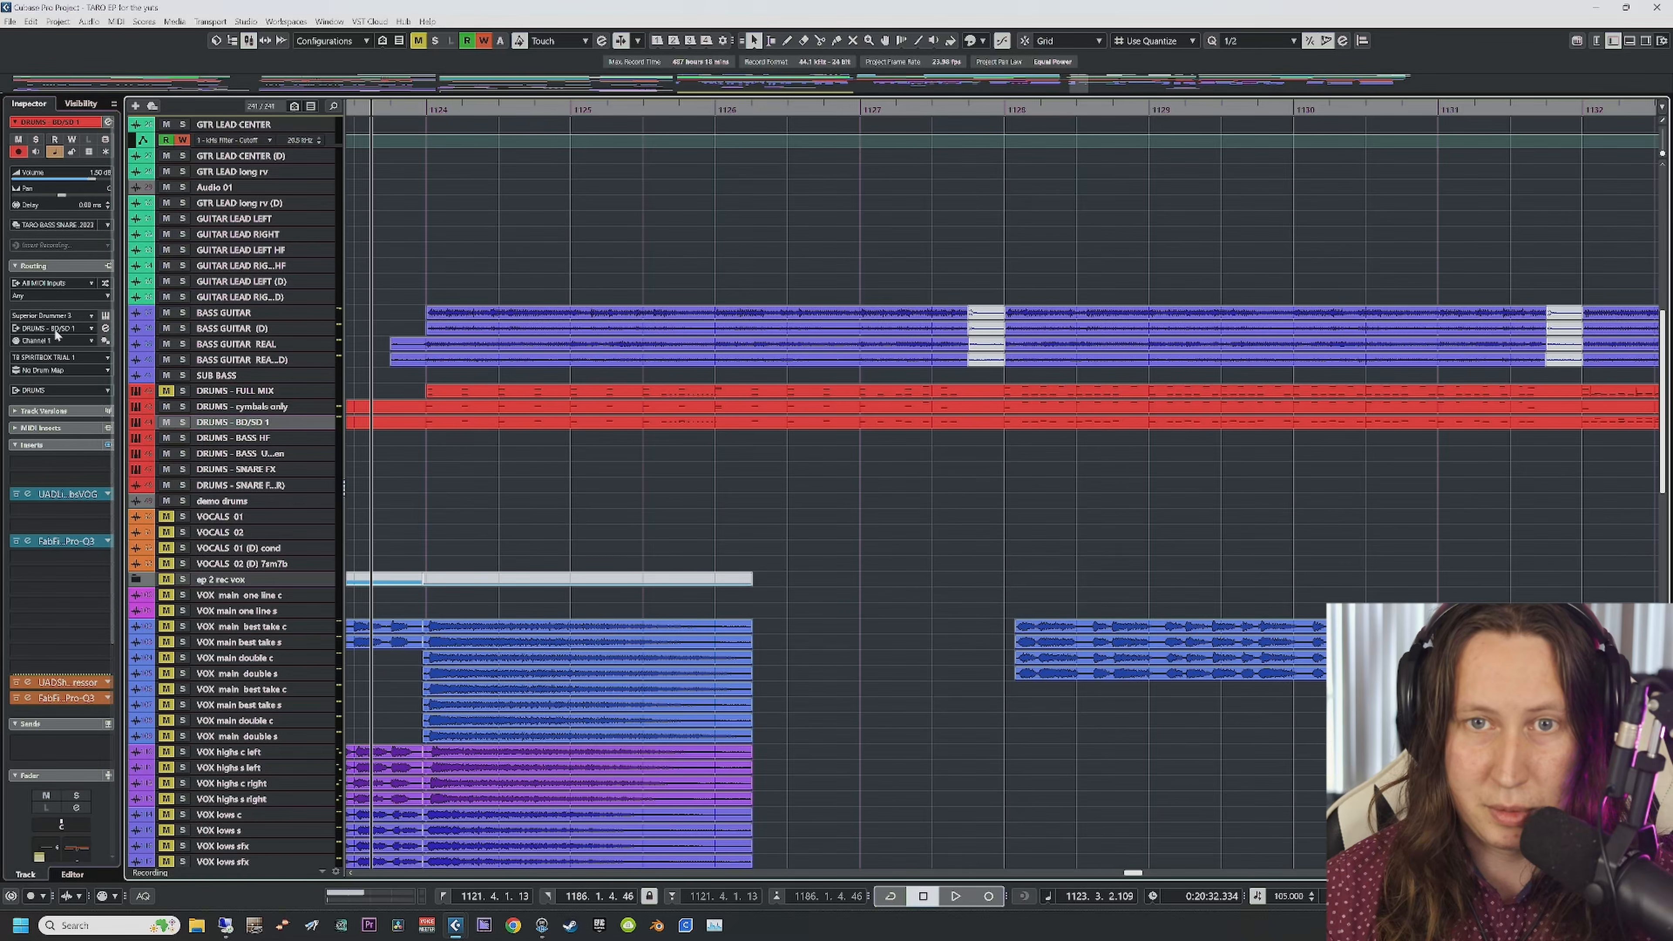
left_click(105, 316)
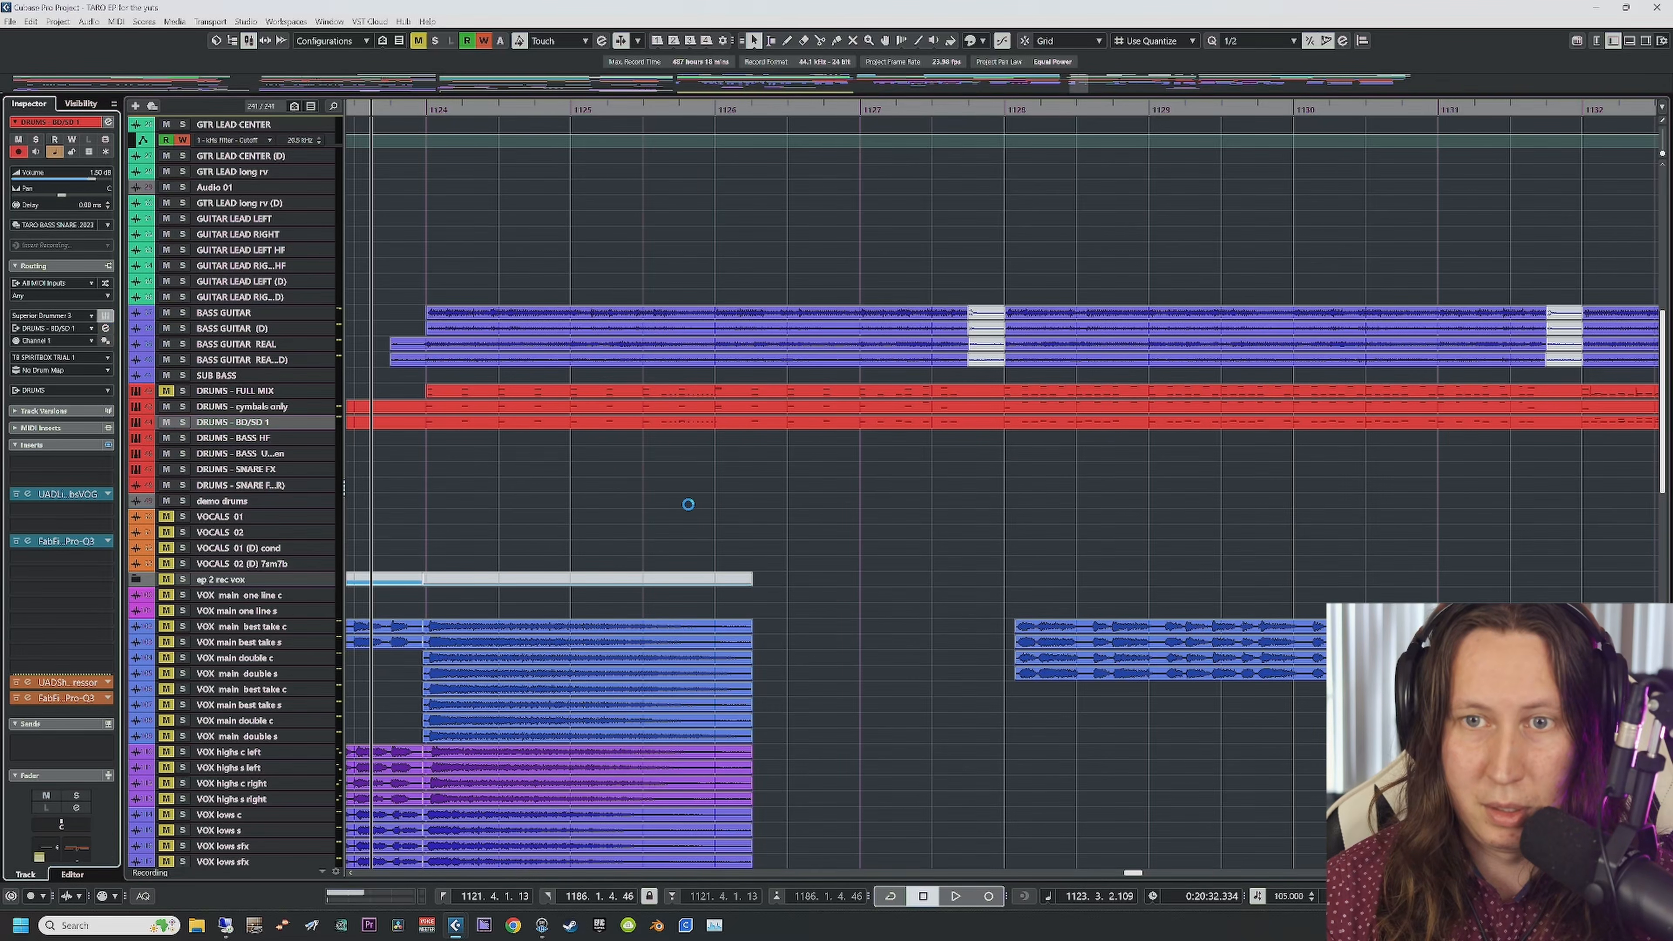
left_click(645, 156)
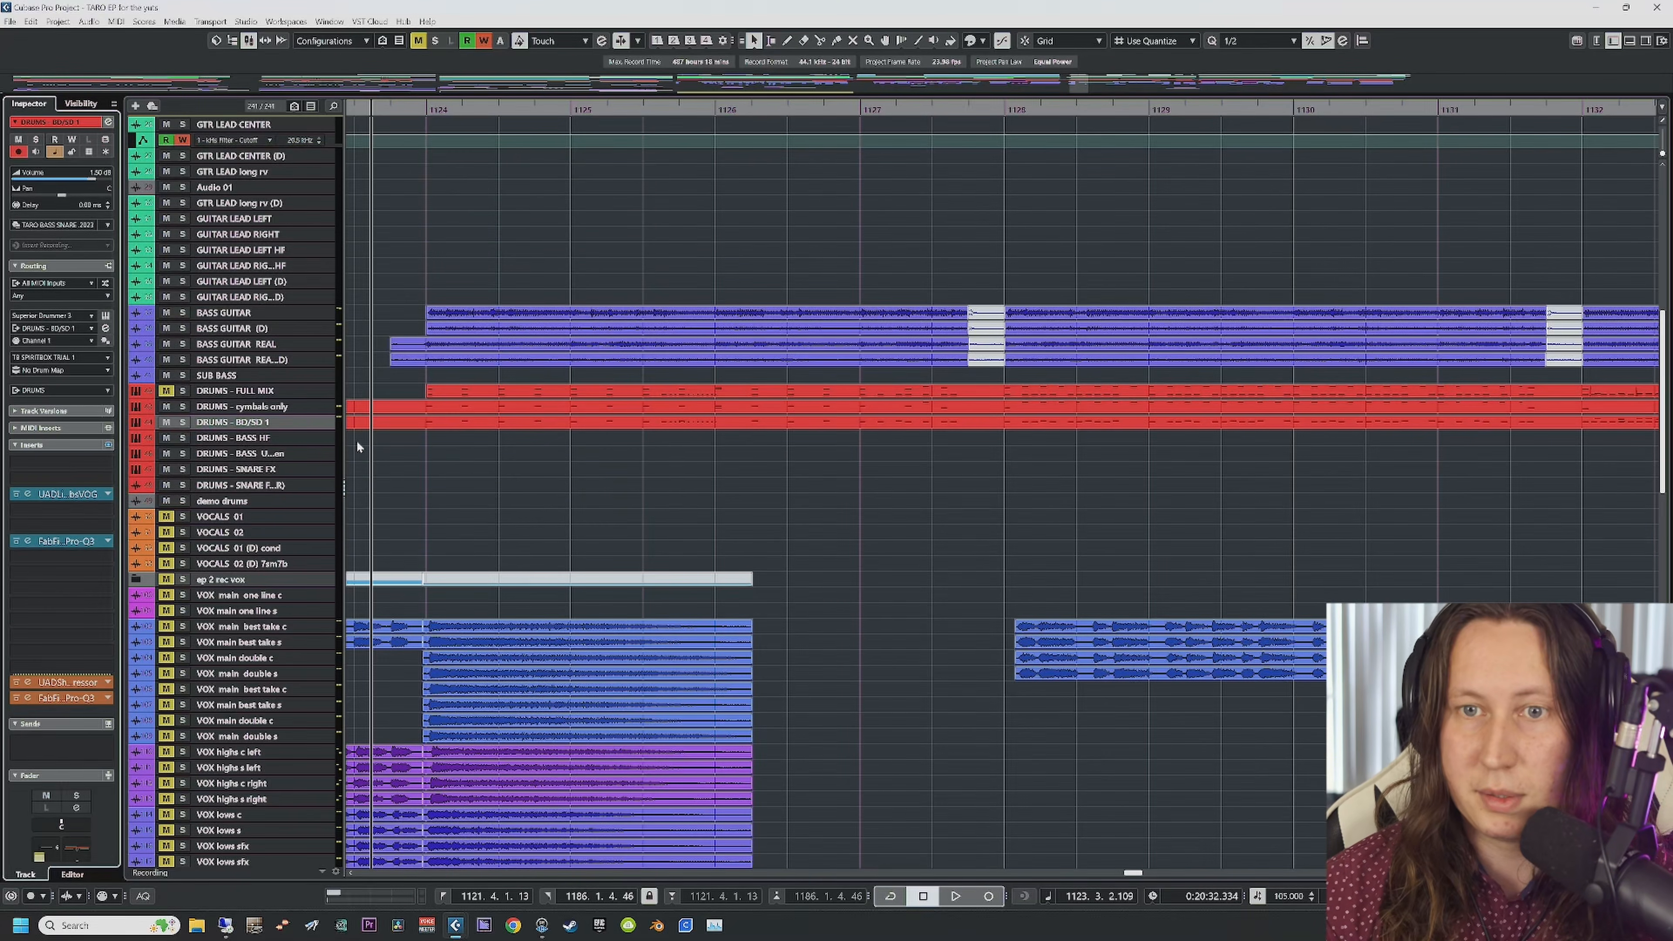
Step: Open Superior Drummer 3 for the DRUMS - cymbals only track
left_click(275, 408)
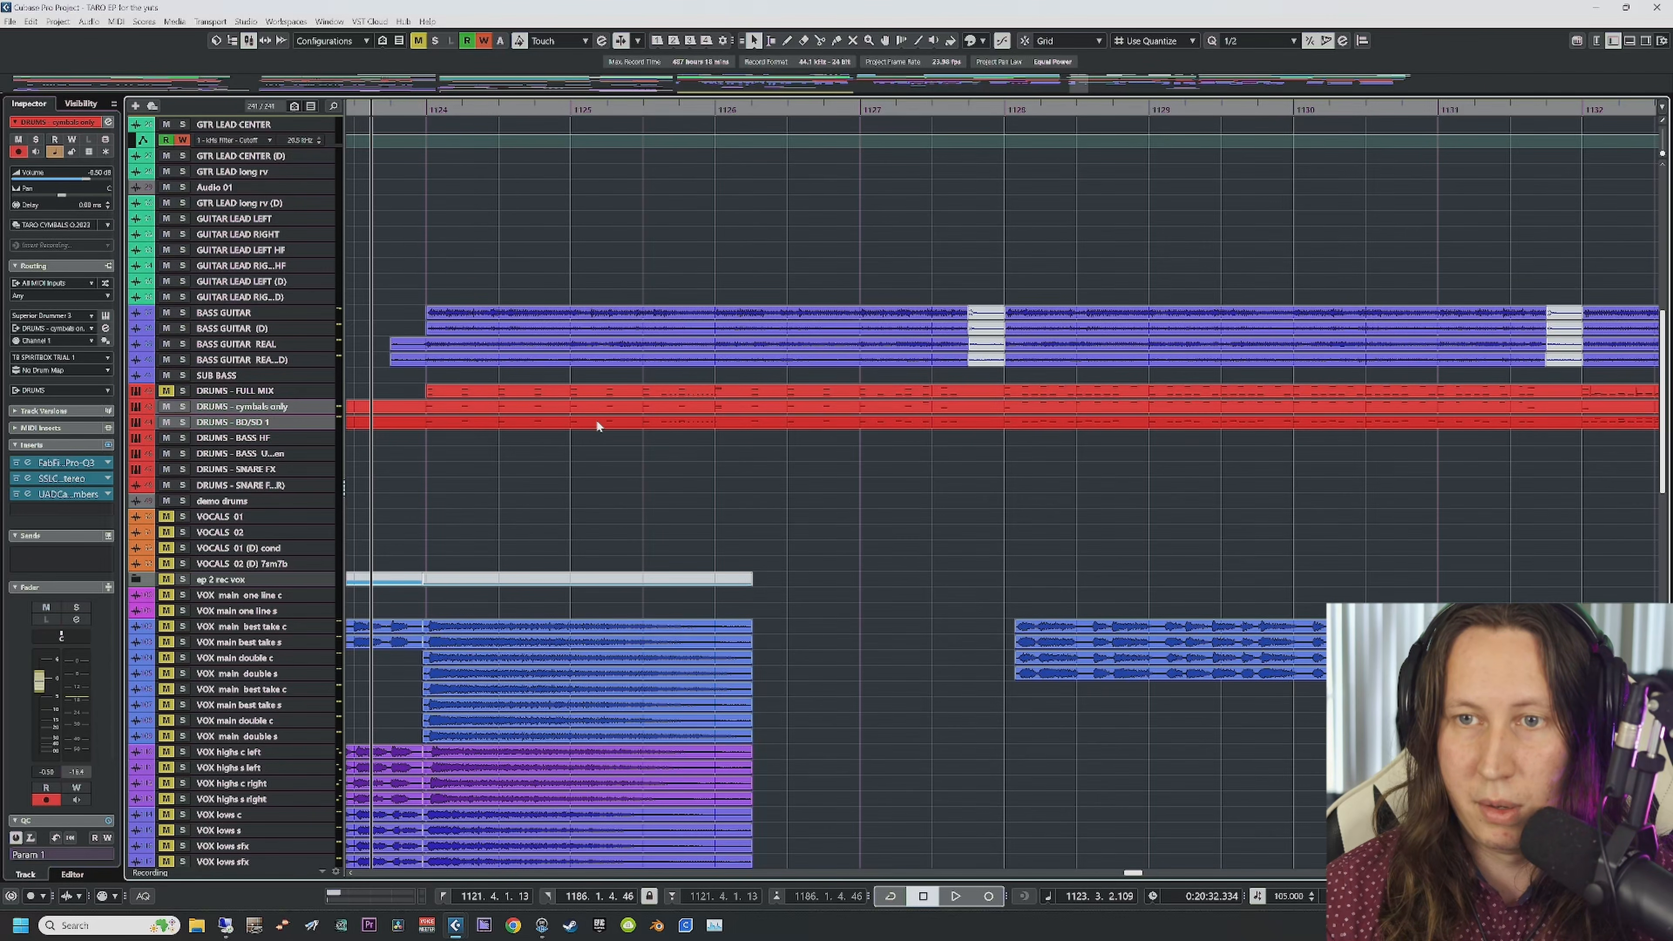
left_click(220, 427)
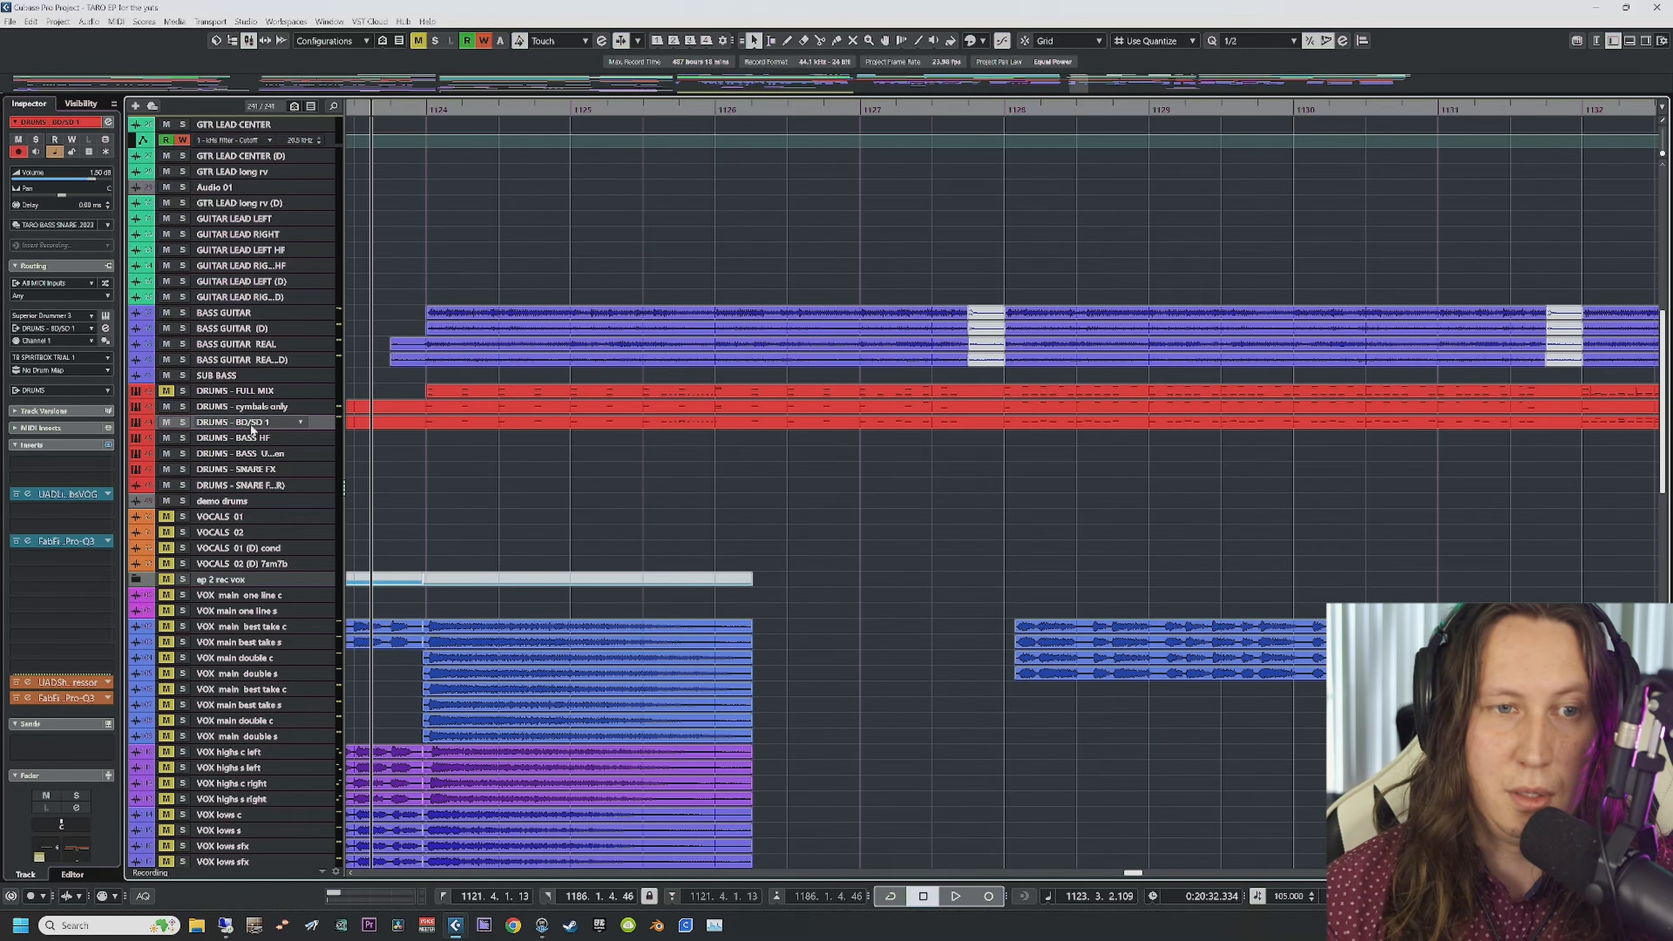
left_click(245, 408)
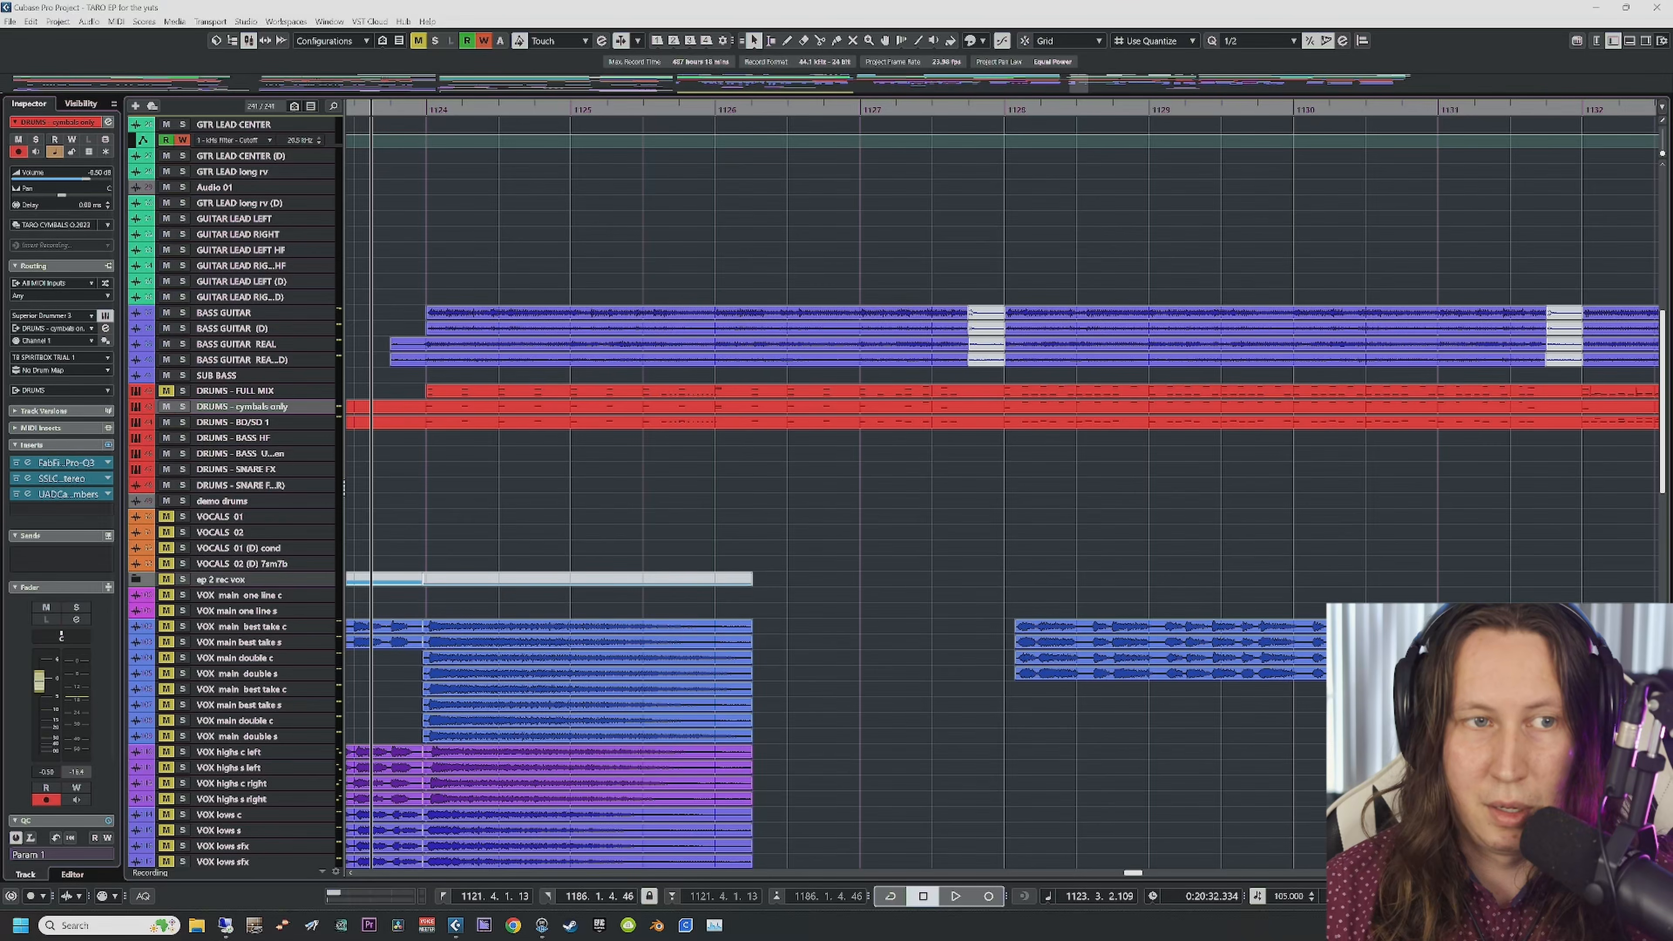
left_click(105, 317)
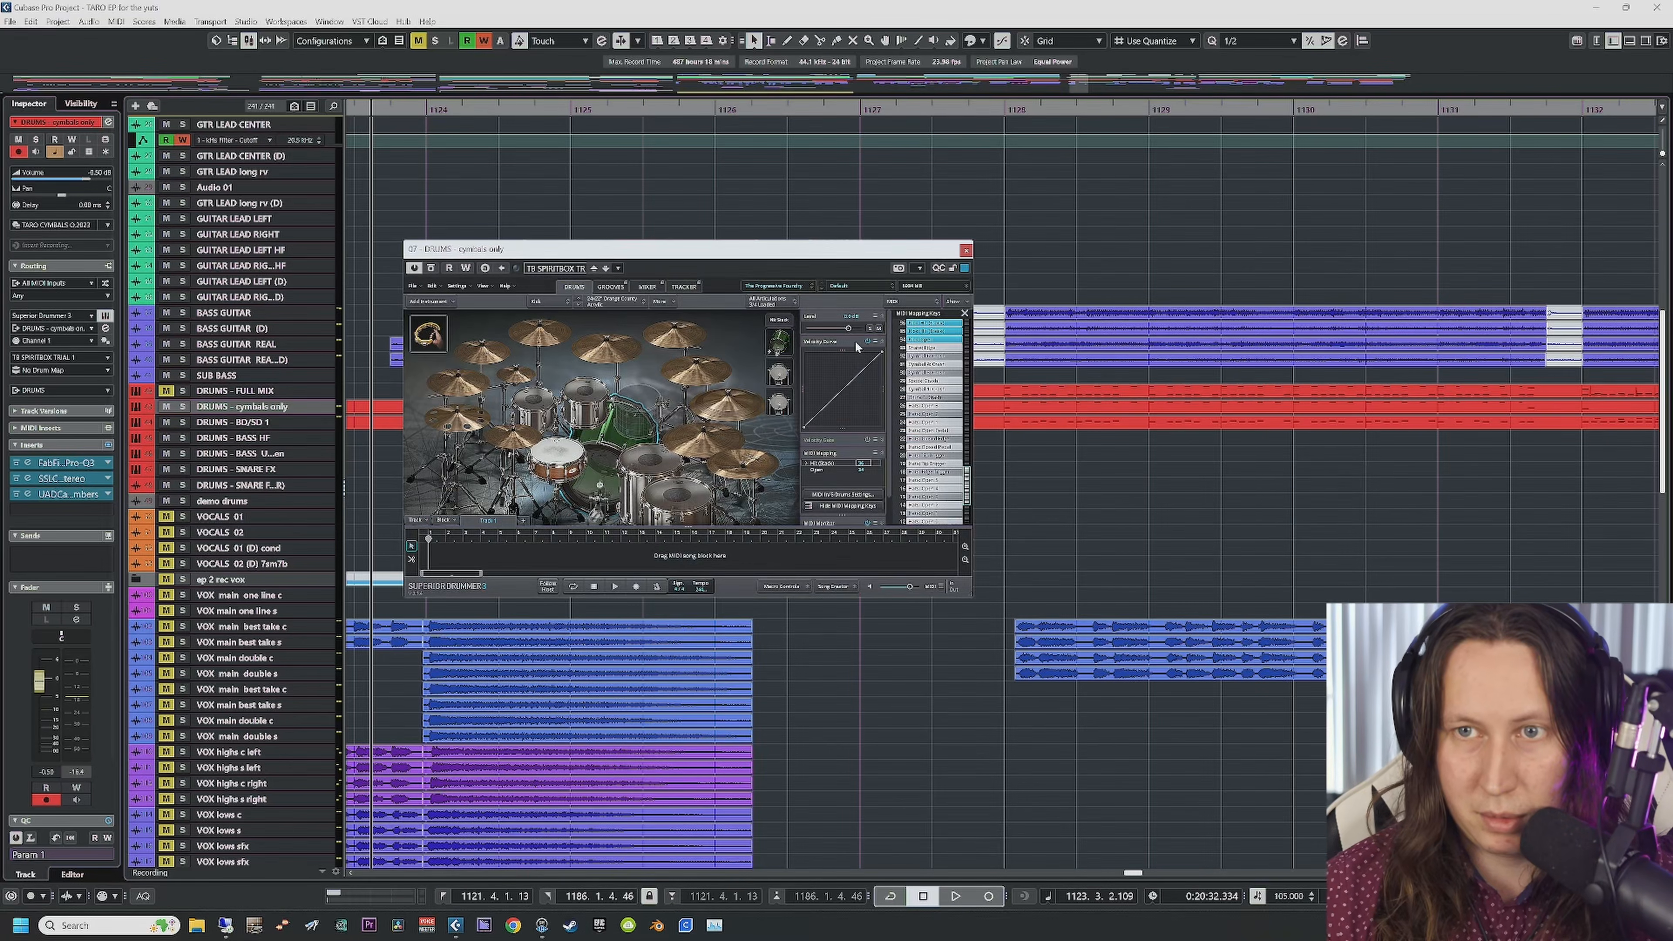
Step: Inspect the Superior Drummer mixer page, scrolling across its channels
left_click(648, 290)
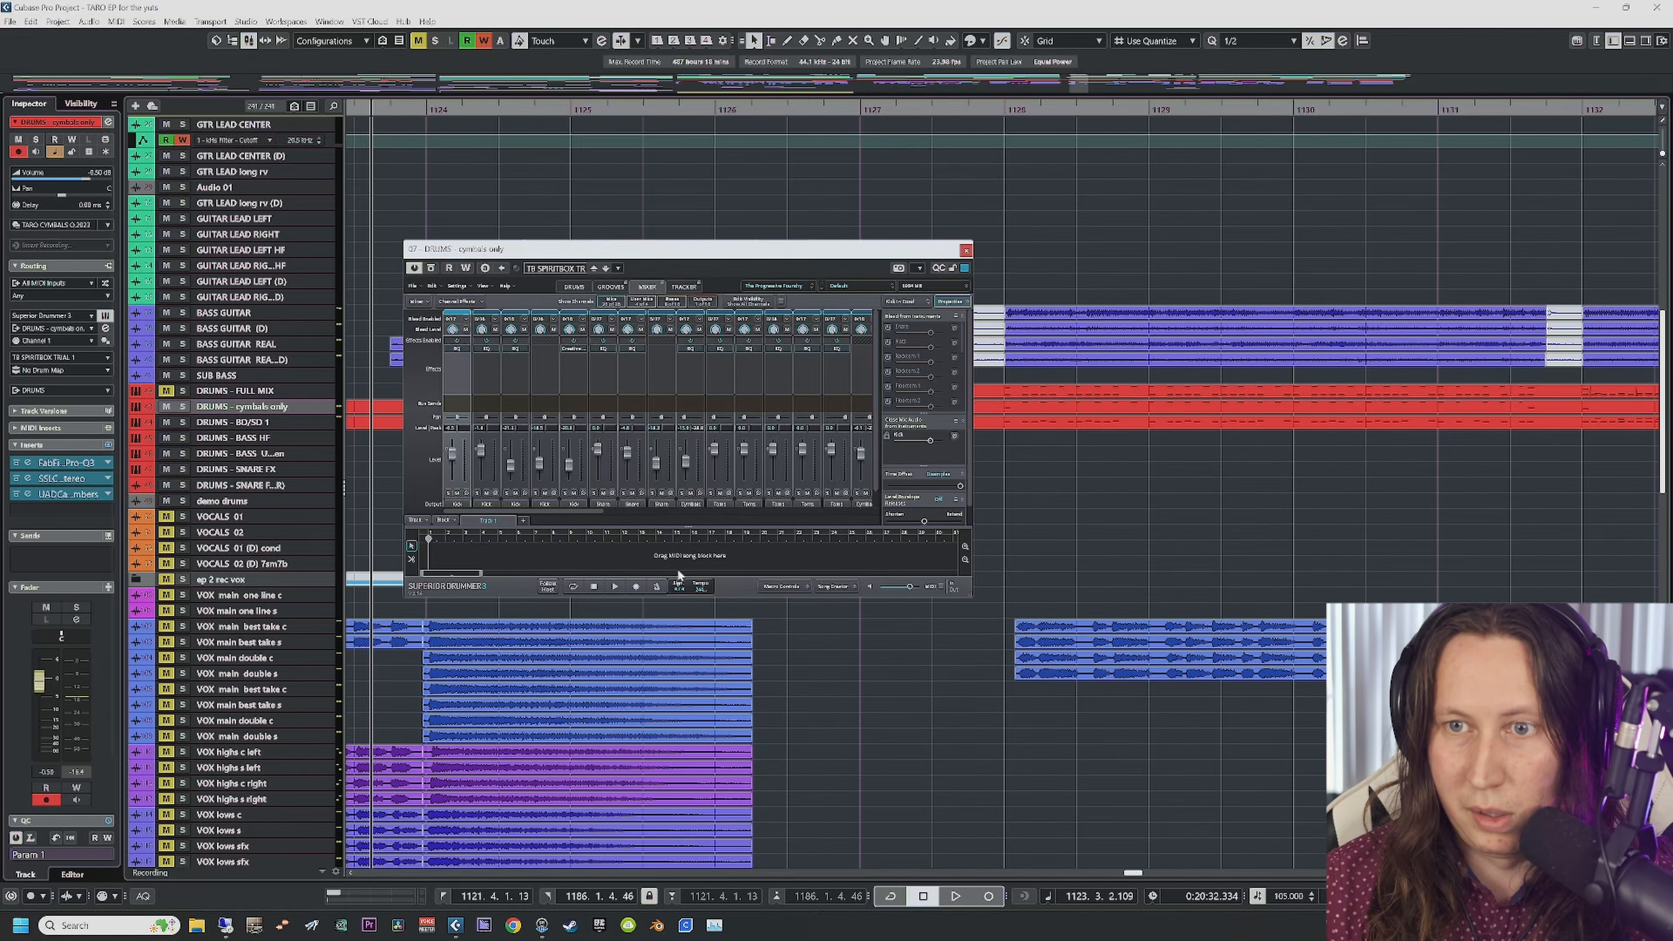
left_click_drag(537, 511, 820, 514)
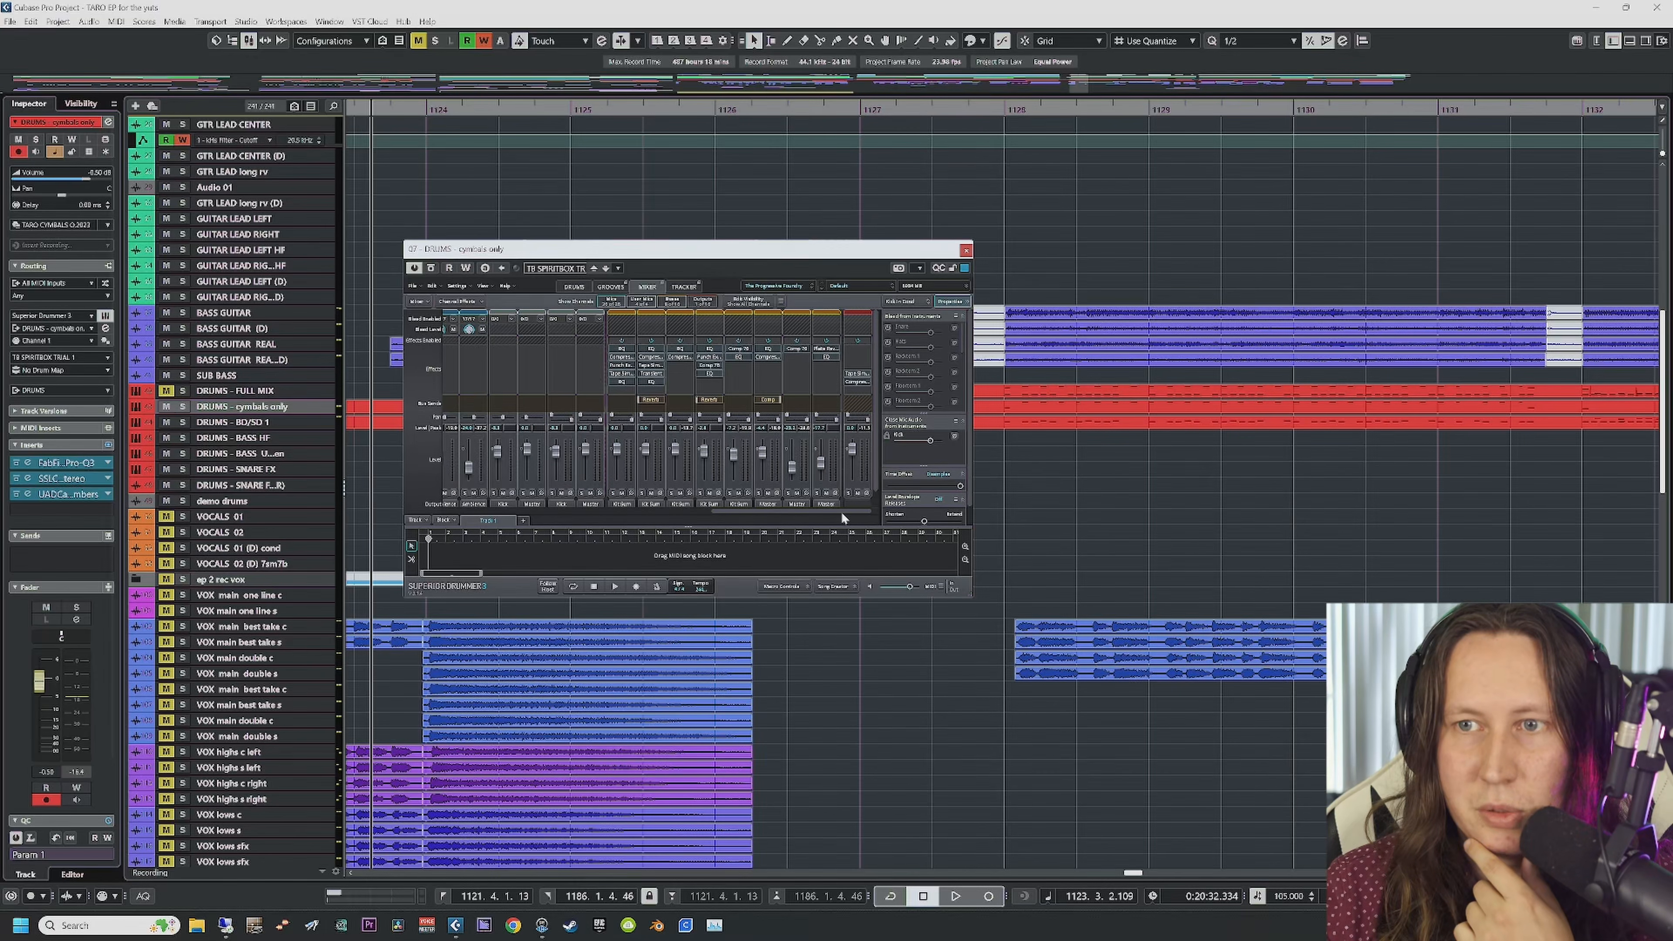
left_click_drag(840, 511, 484, 477)
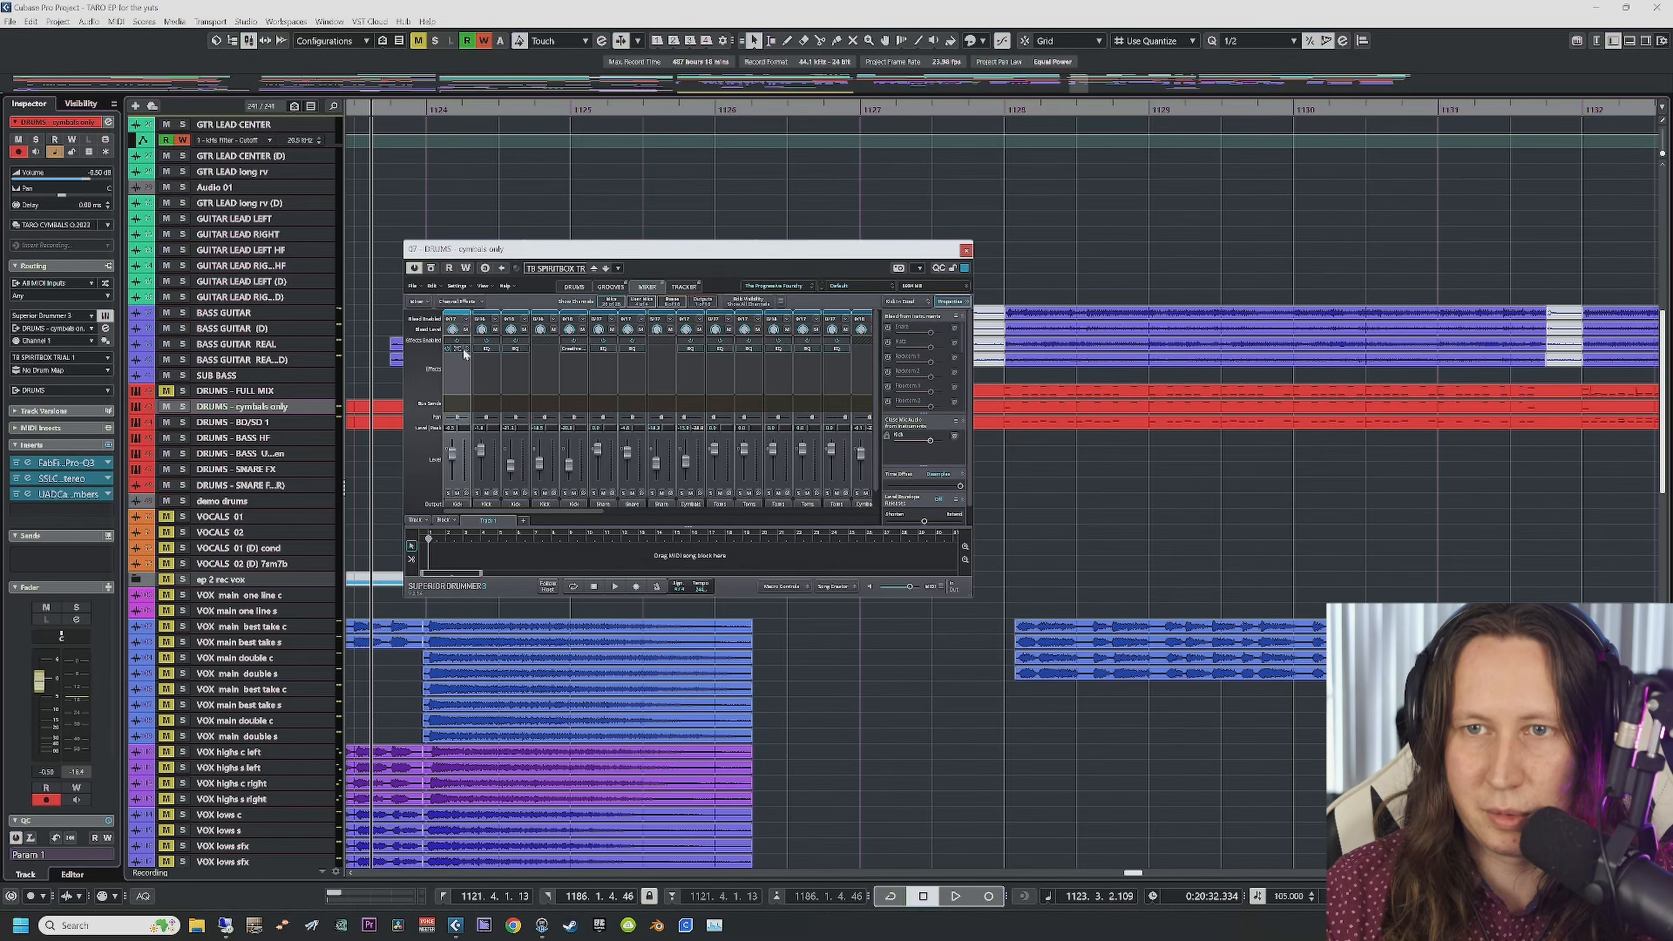
left_click_drag(590, 518, 856, 516)
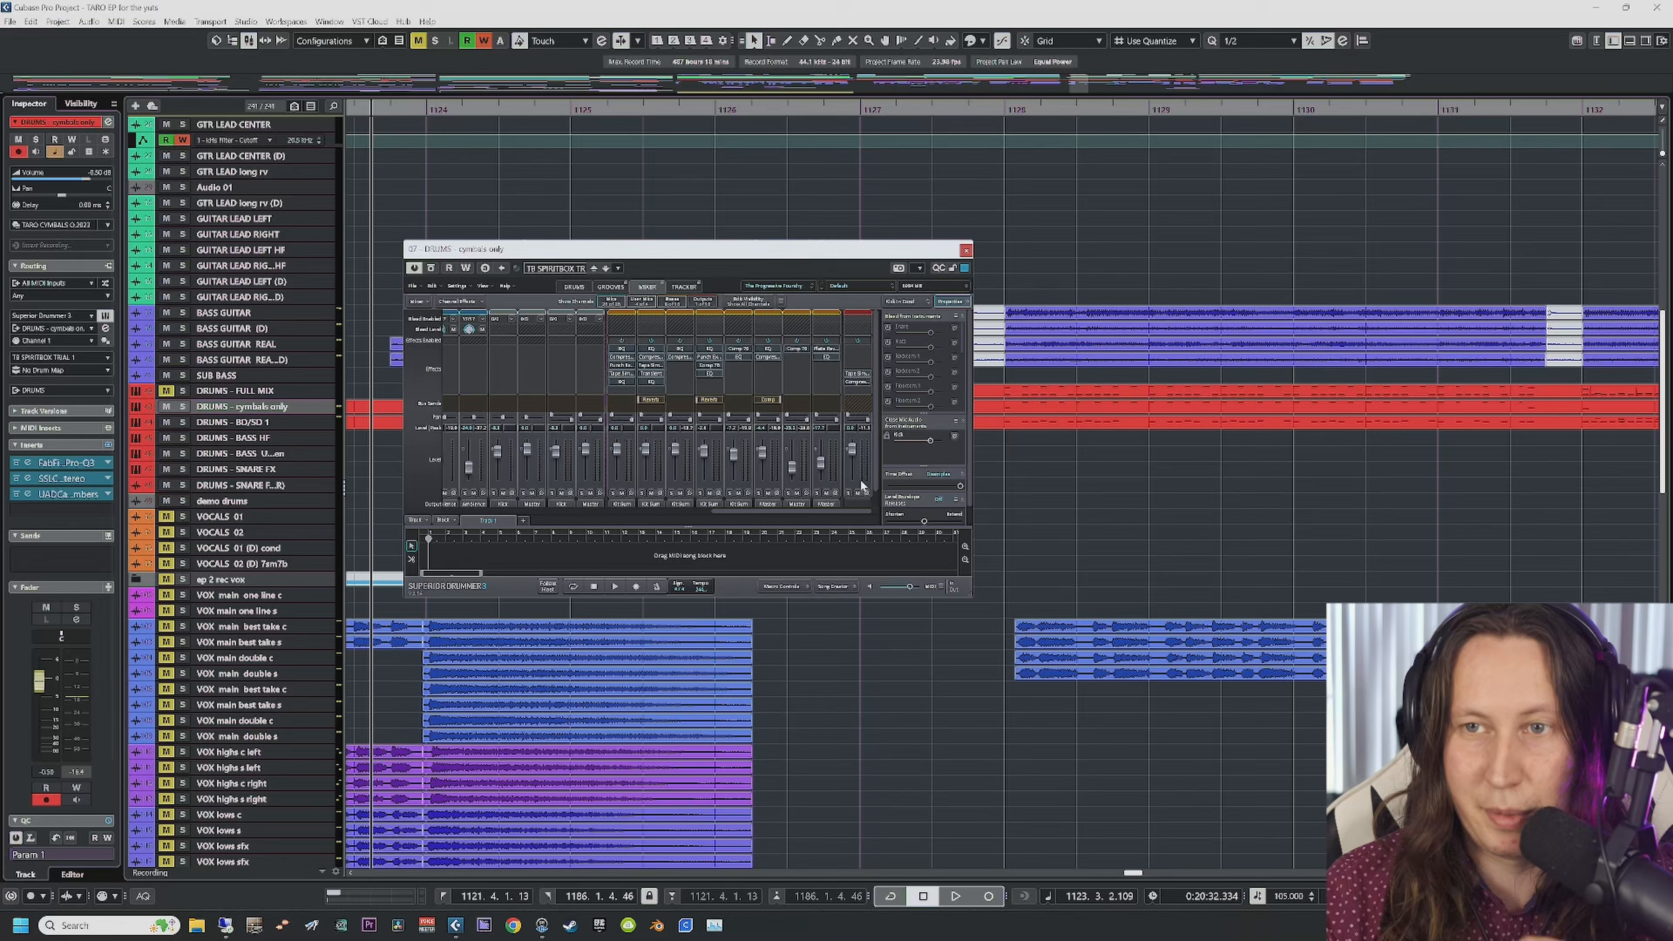
Step: Audition the snare on the kit page, then play with cymbals only and BD/SD 1 soloed
left_click(575, 288)
left_click(557, 460)
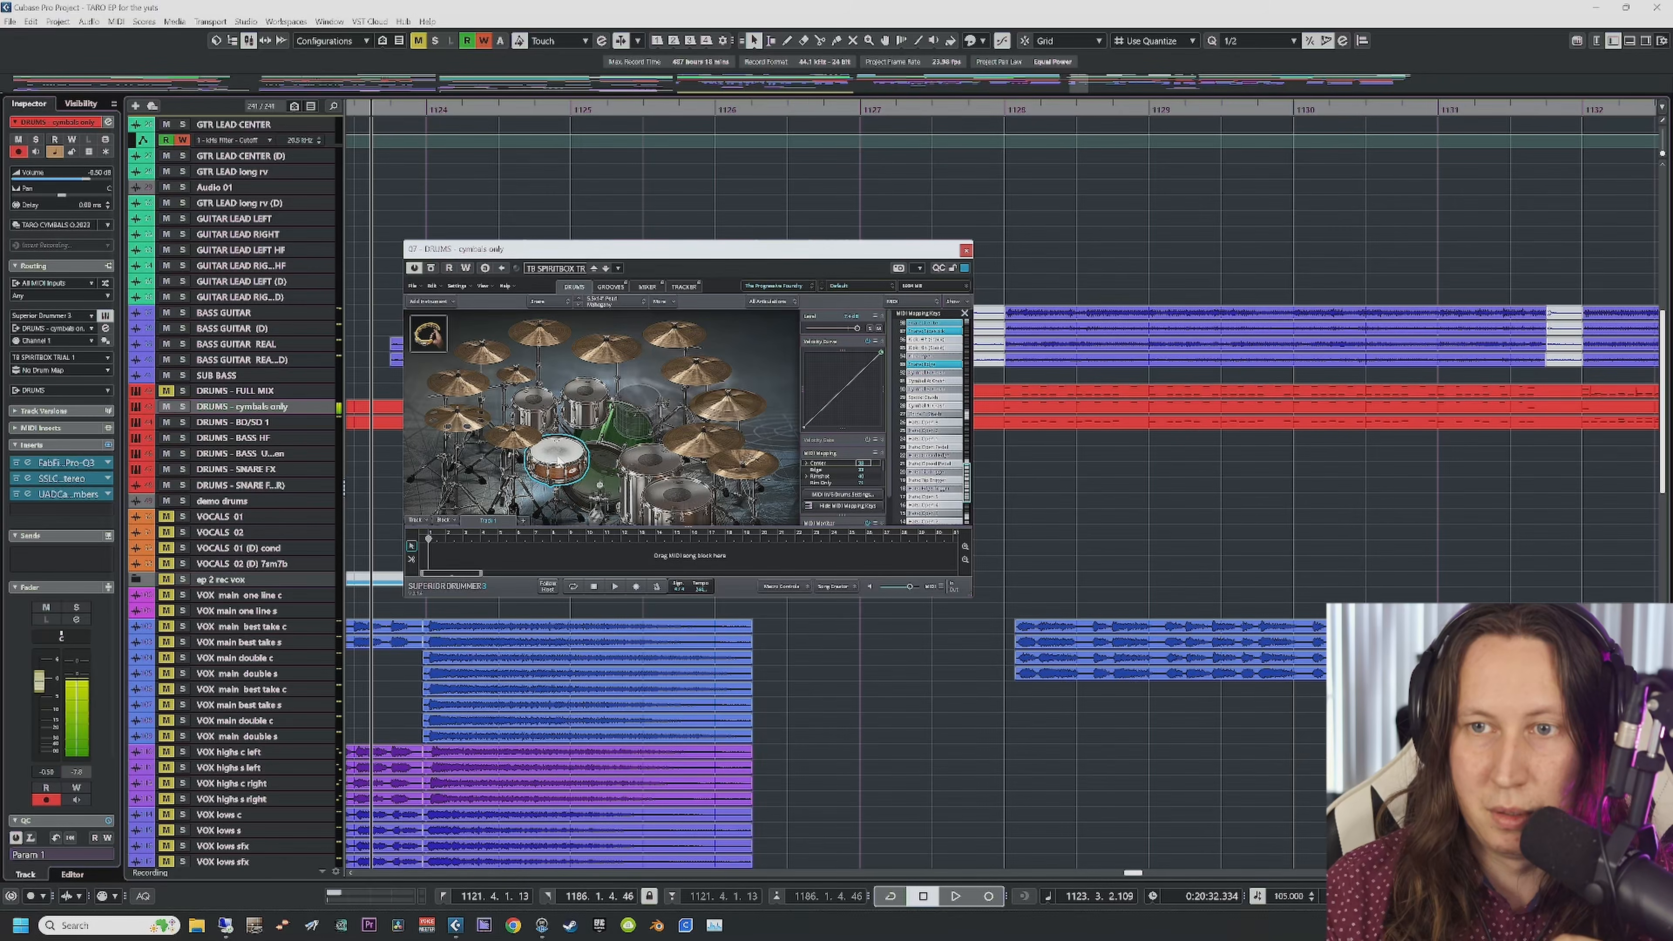
left_click(558, 460)
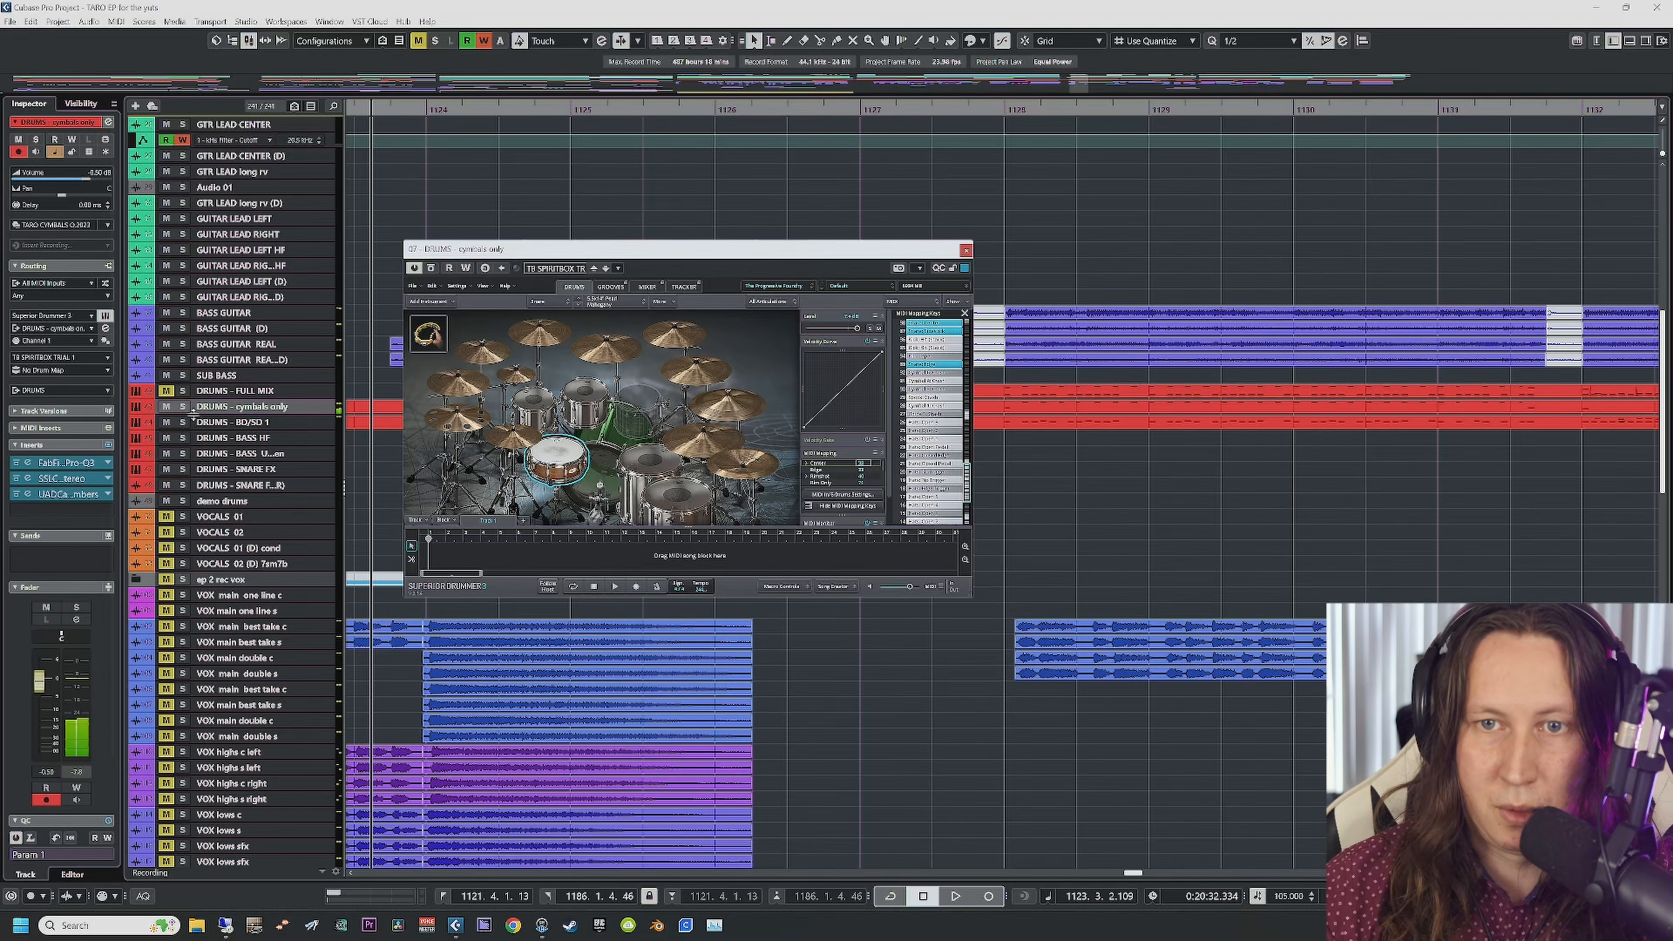
left_click_drag(183, 407, 182, 421)
key("space")
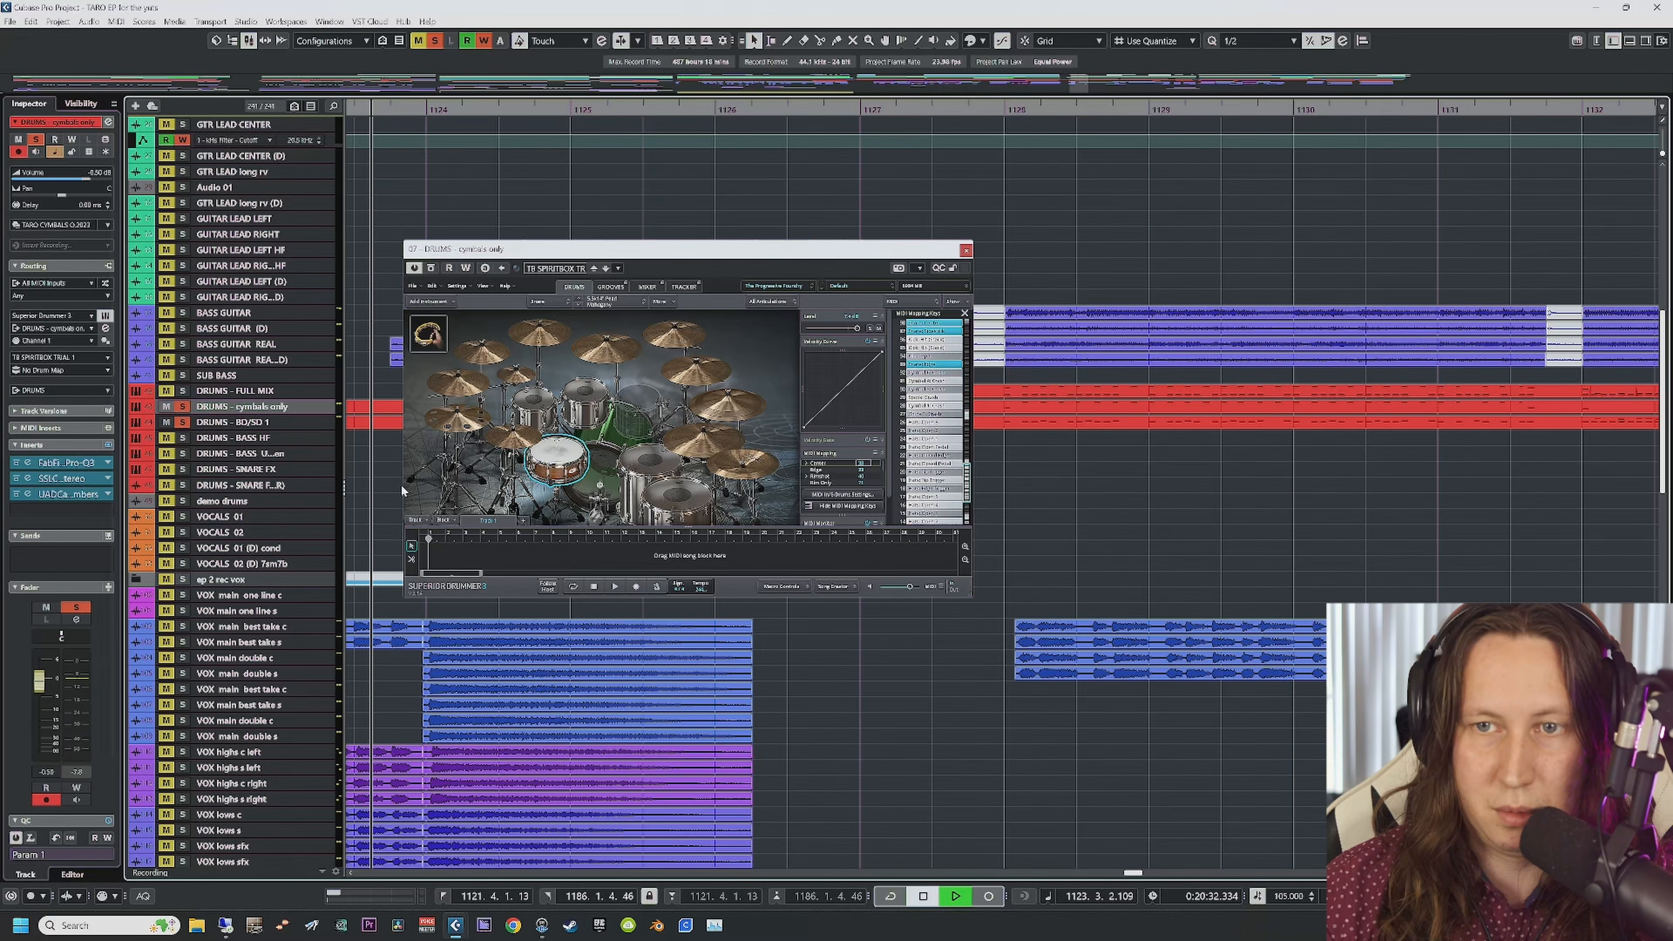
left_click(966, 250)
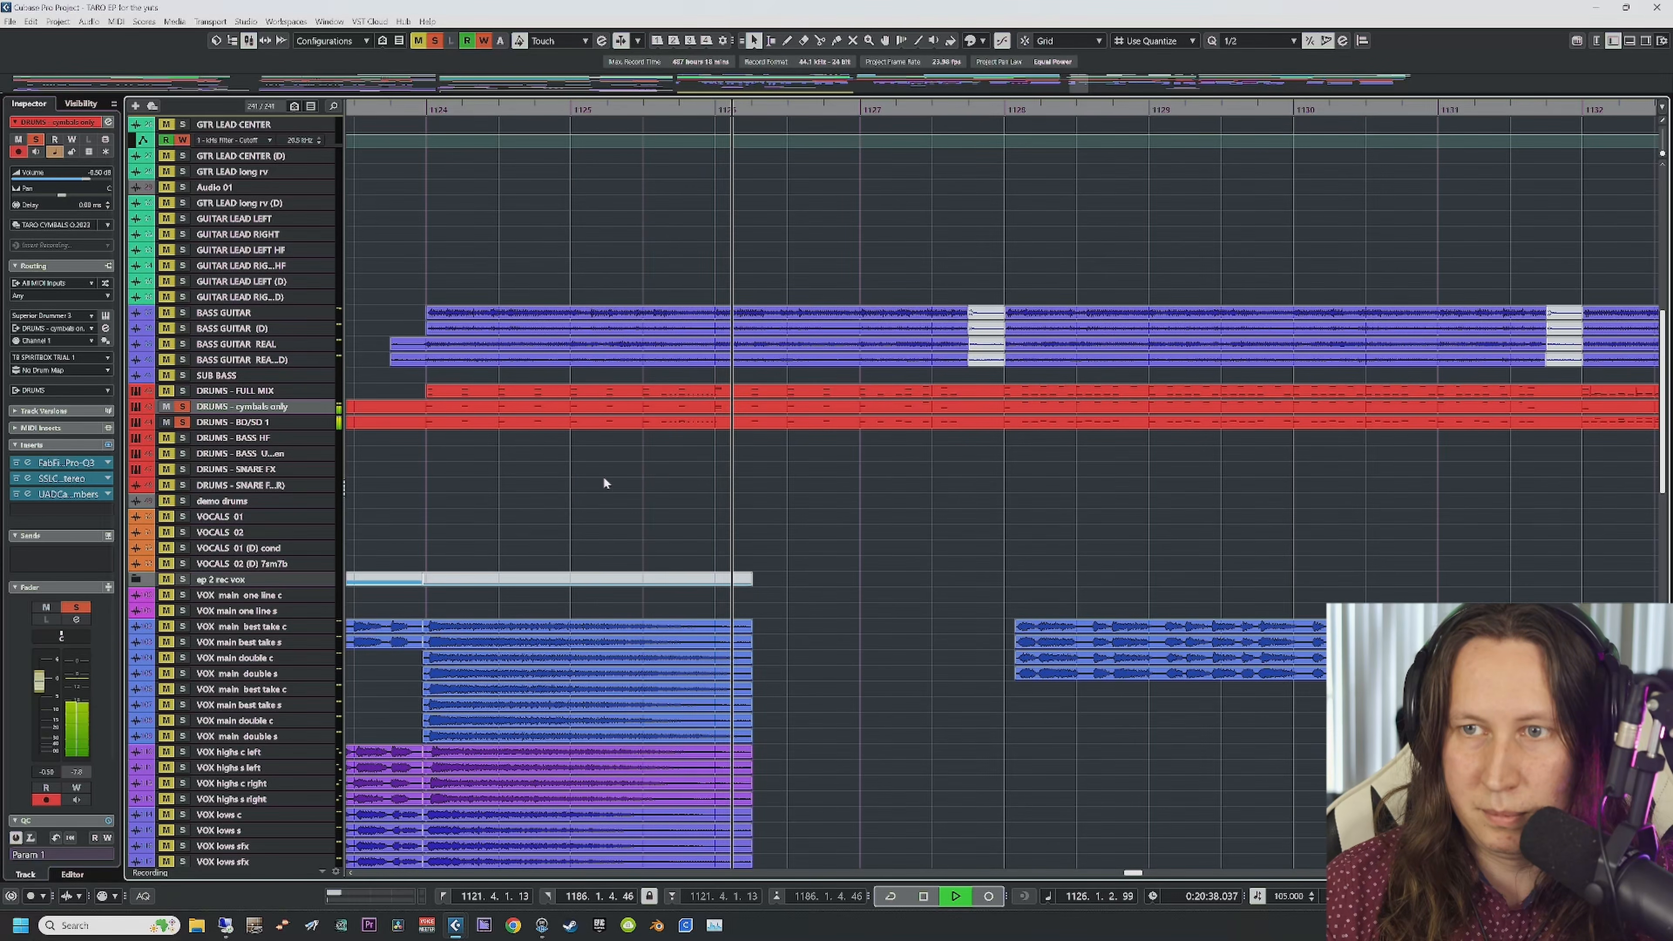
Step: With auto-scroll on, stop playback and open the DRUMS - cymbals only part in the Key Editor
key("f")
key("space")
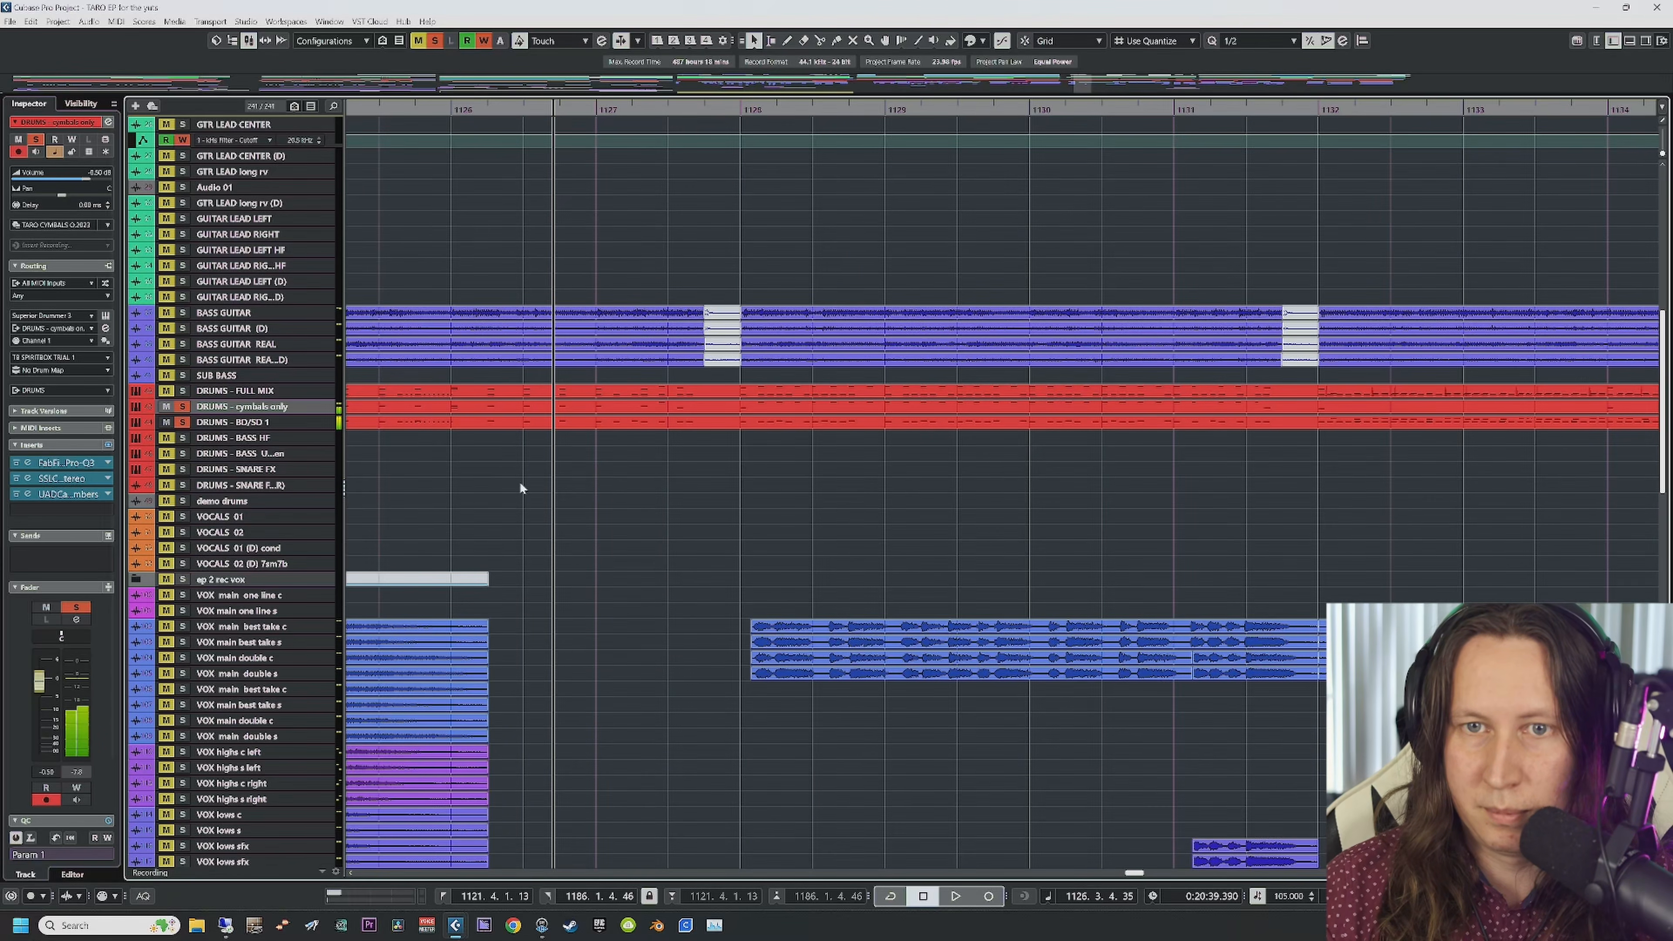
scroll(673, 553, "down", 20)
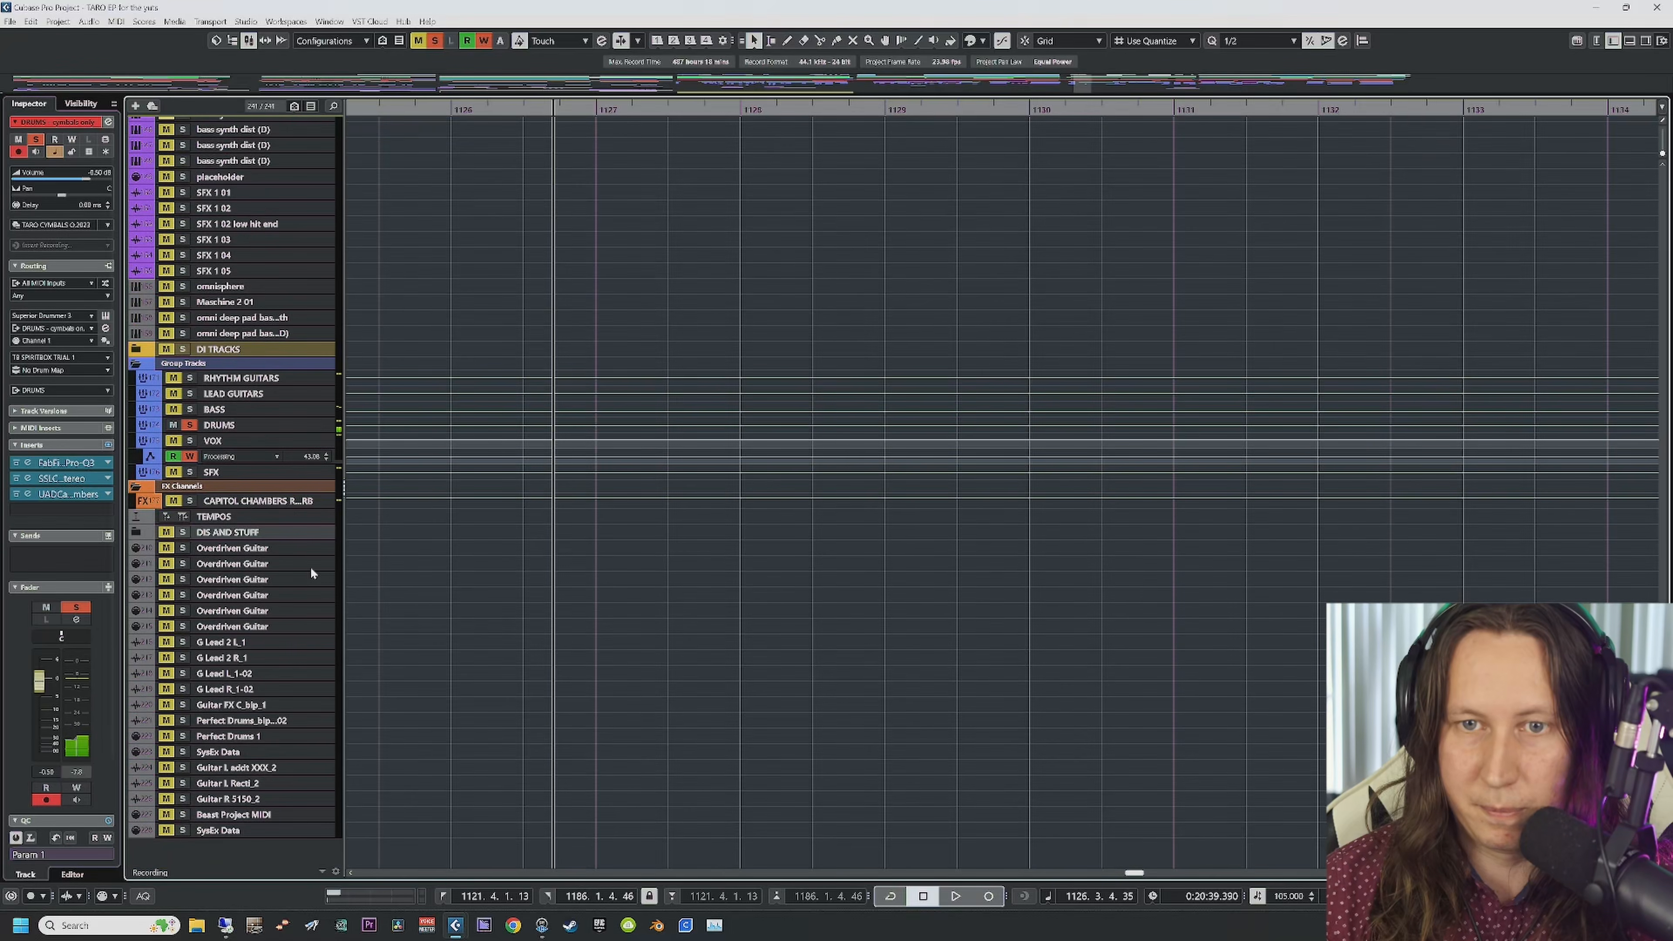
left_click(248, 428)
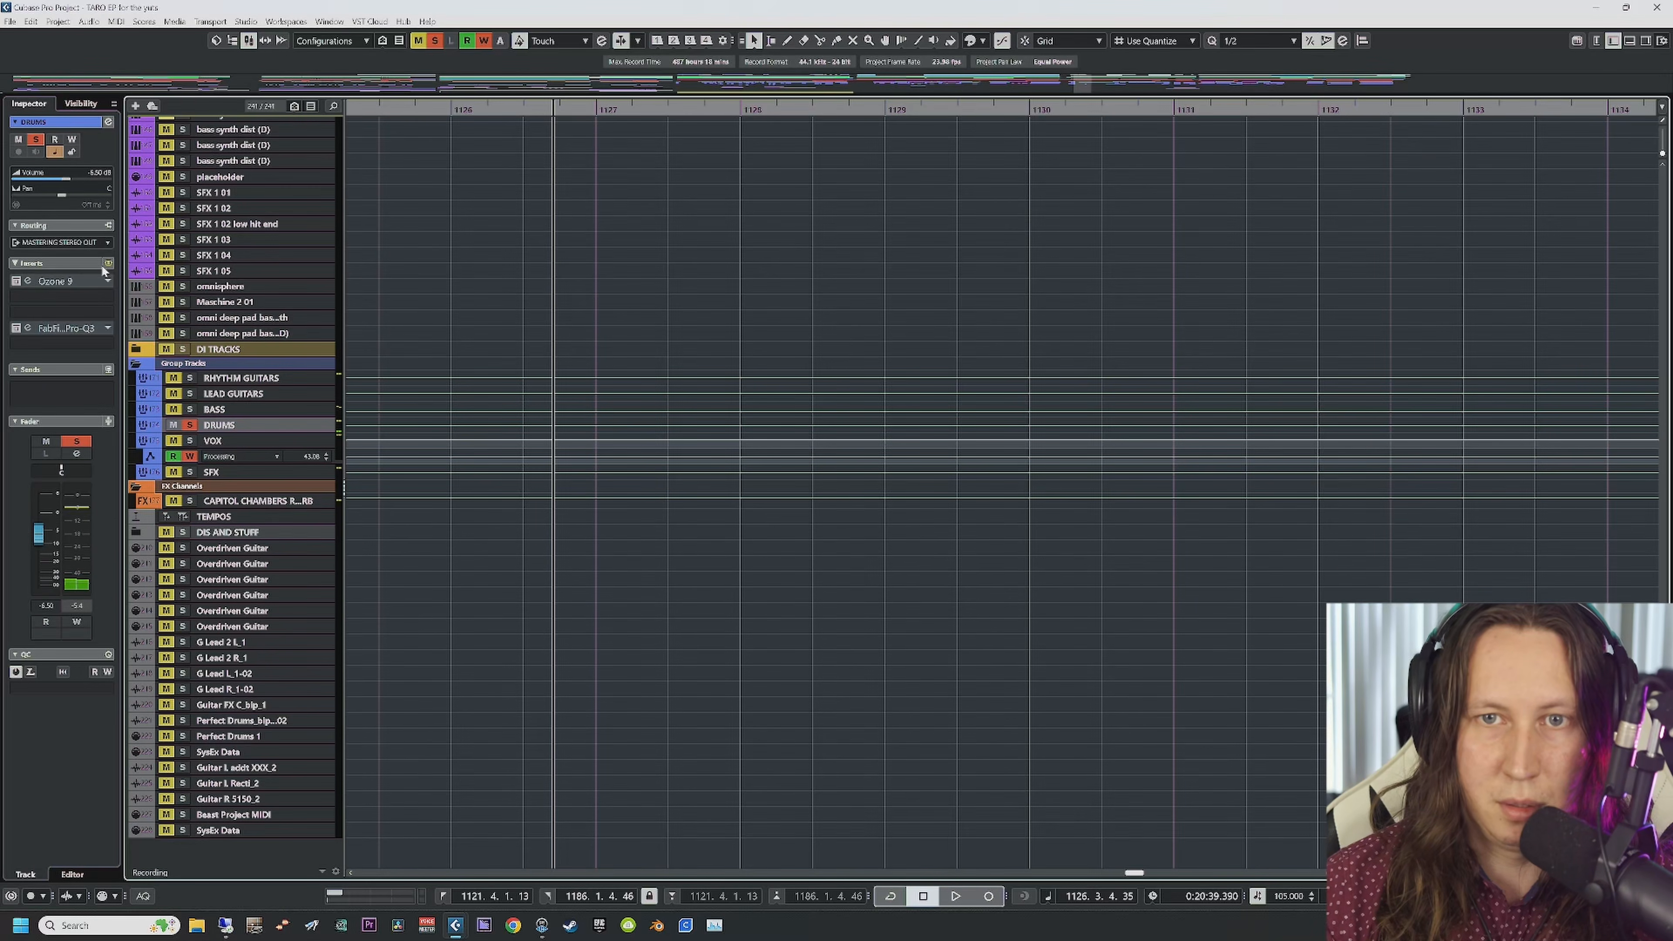
scroll(475, 298, "up", 20)
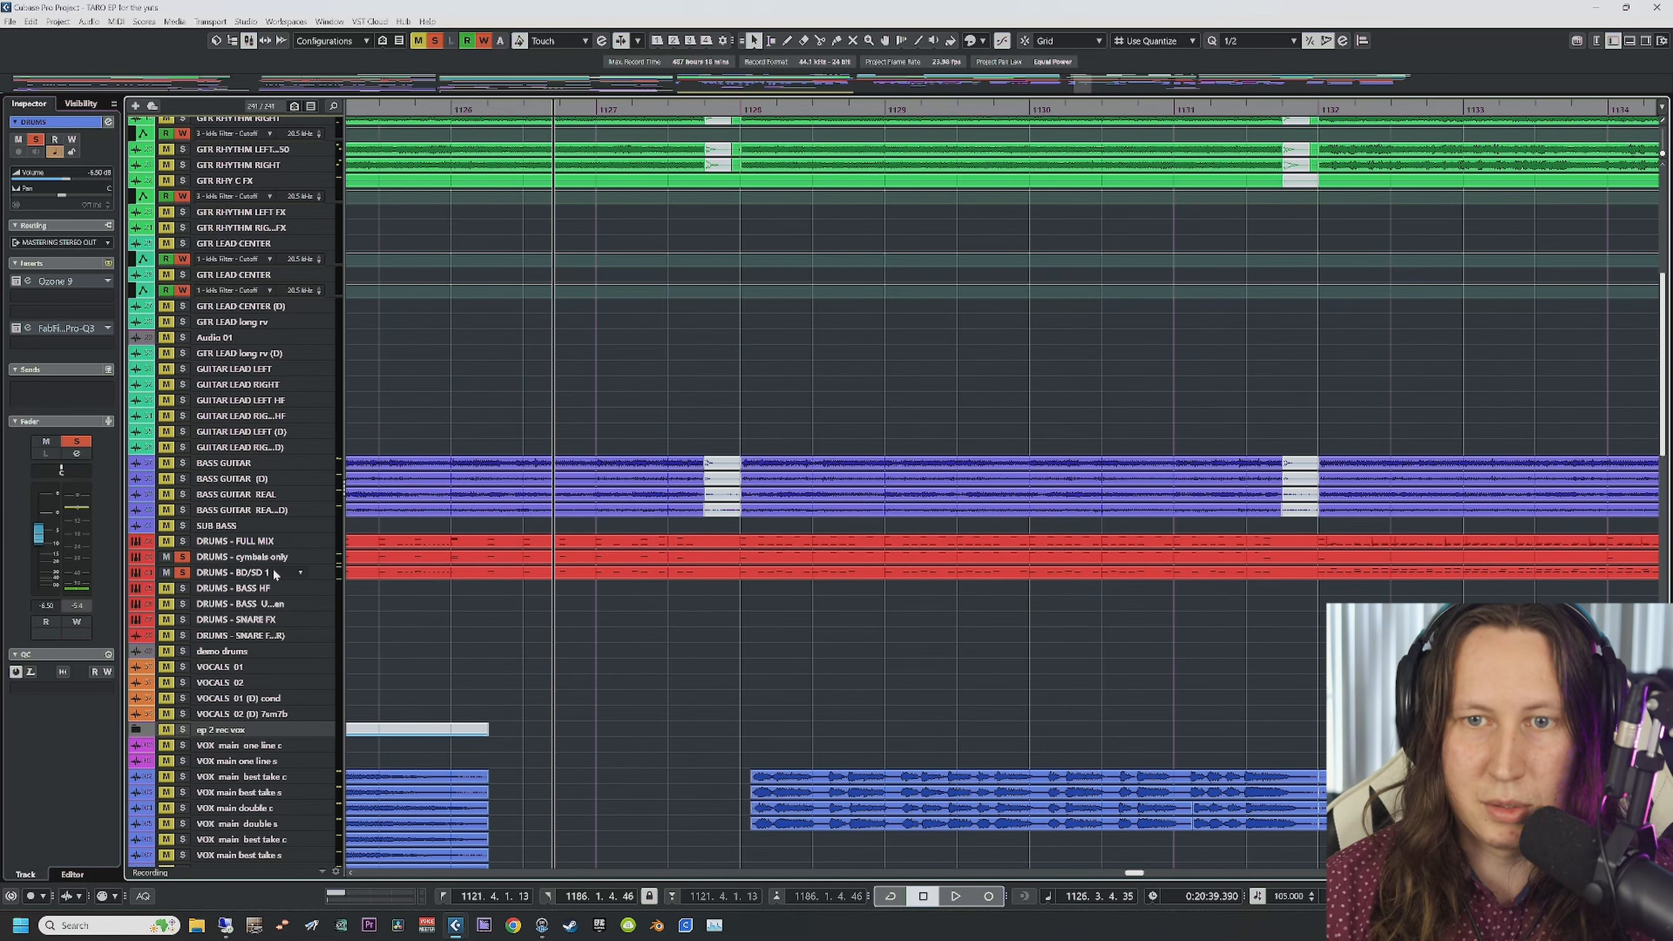
left_click(249, 559)
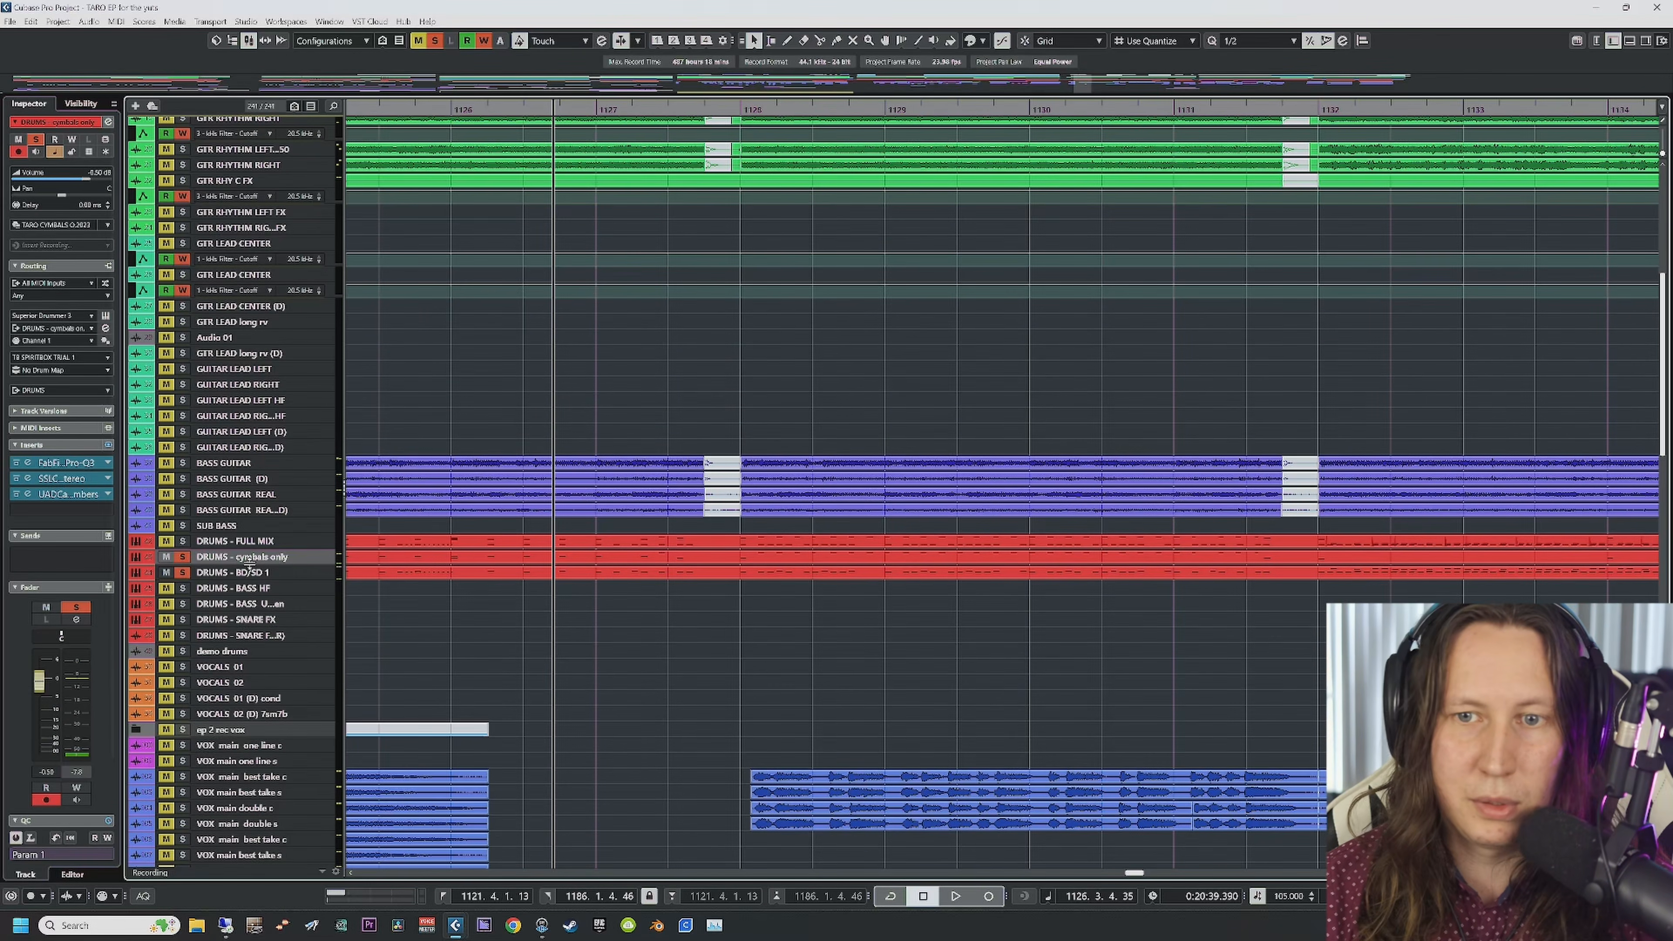
double_click(514, 556)
Step: Set the Key Editor grid to 1/64 and browse around the cymbal notes
scroll(894, 459, "down", 5)
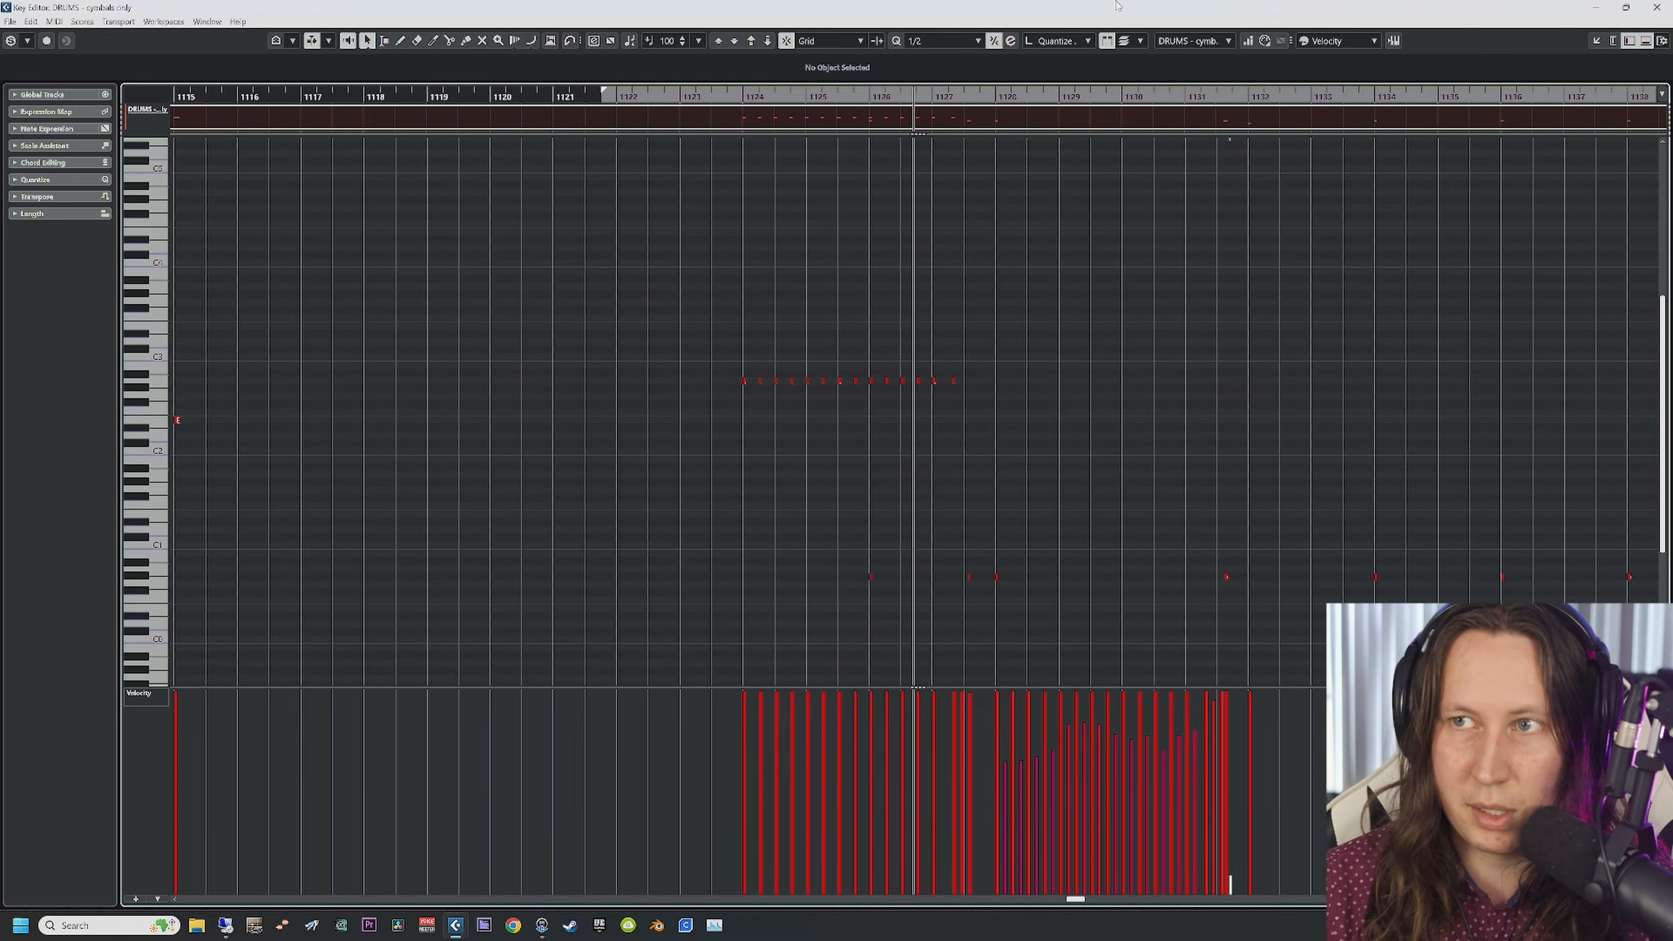
left_click(977, 41)
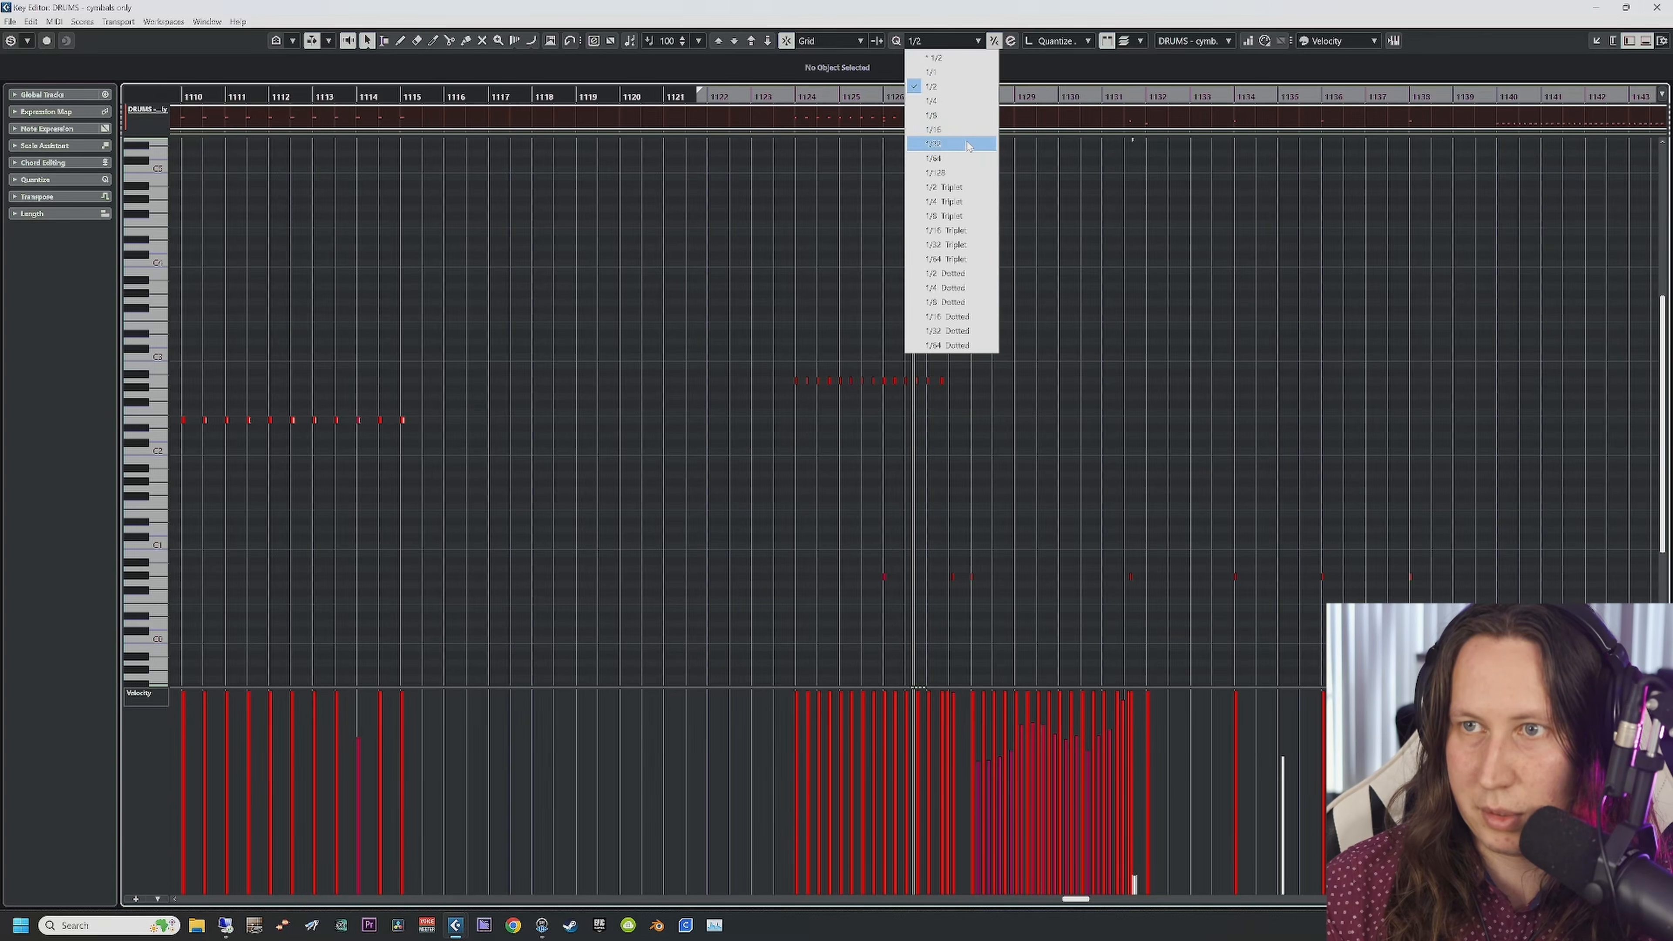
left_click(966, 159)
scroll(1003, 429, "up", 2)
scroll(1004, 428, "up", 7)
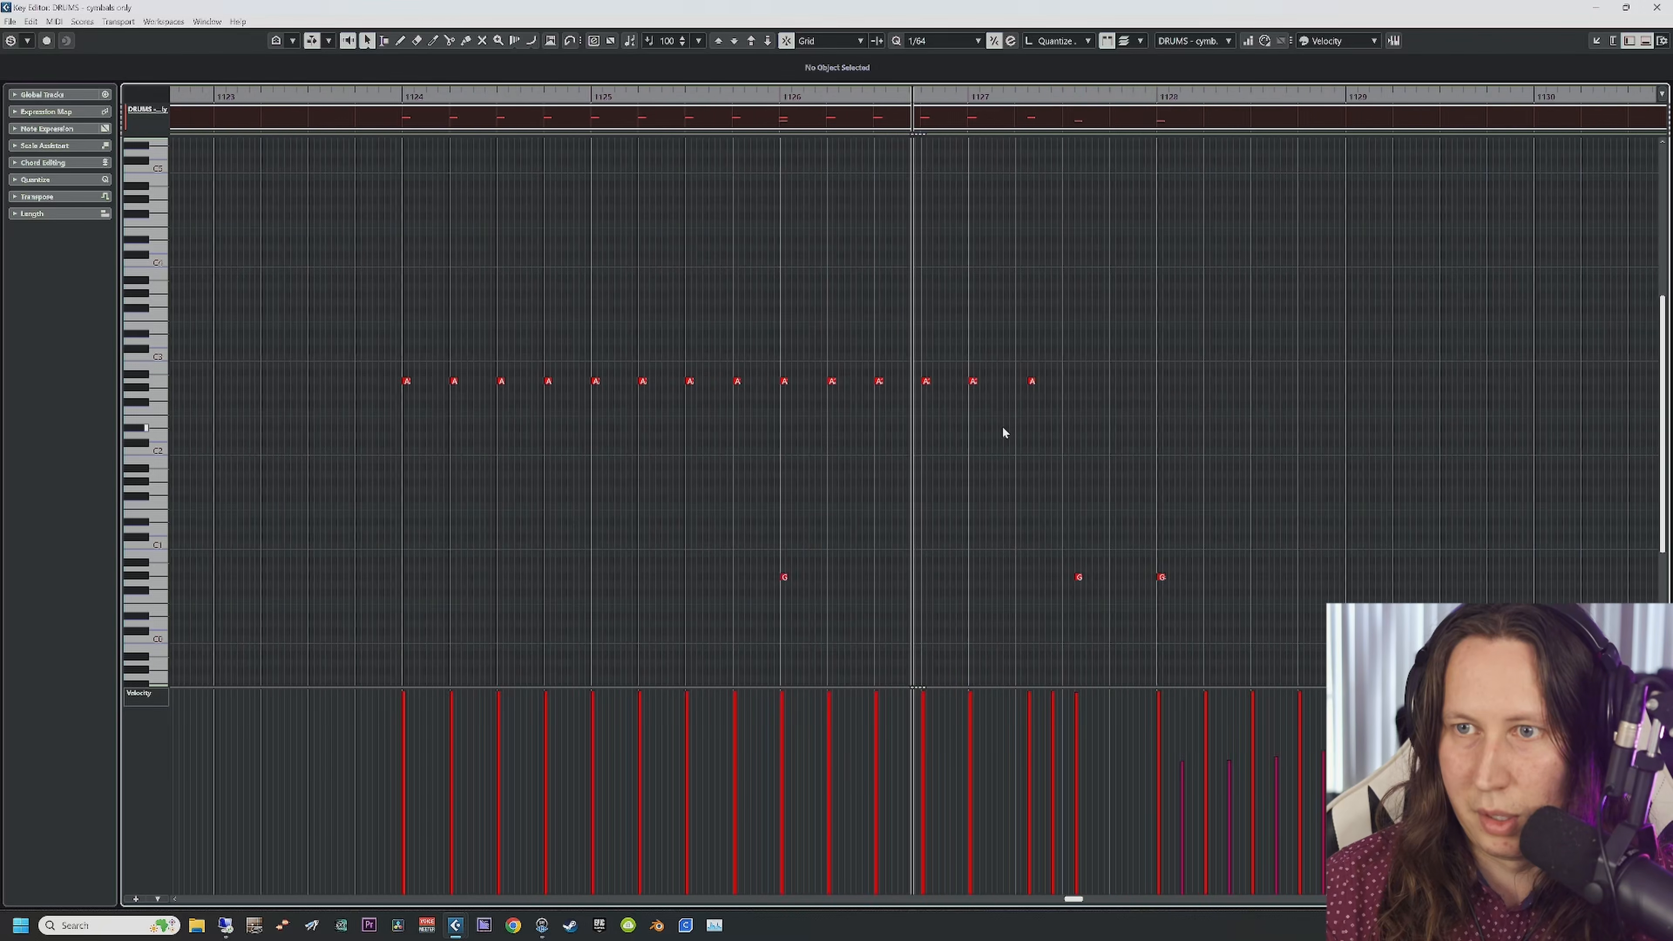
scroll(1002, 432, "right", 3)
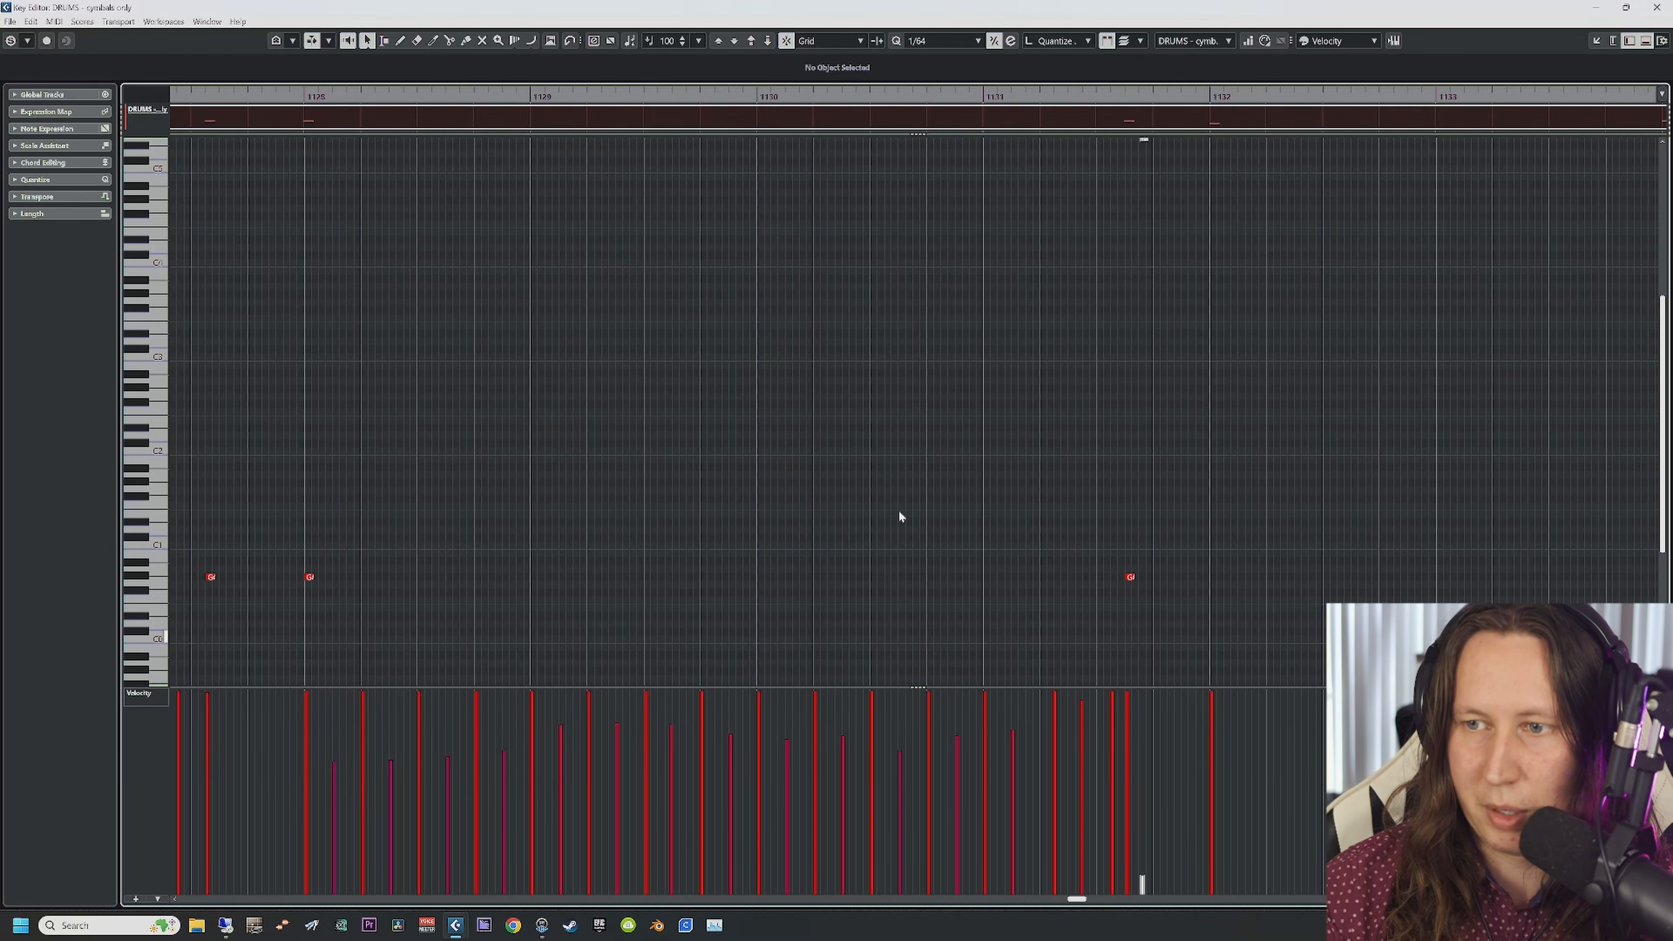
key("g")
key("g")
key("g")
key("g")
key("g")
key("g")
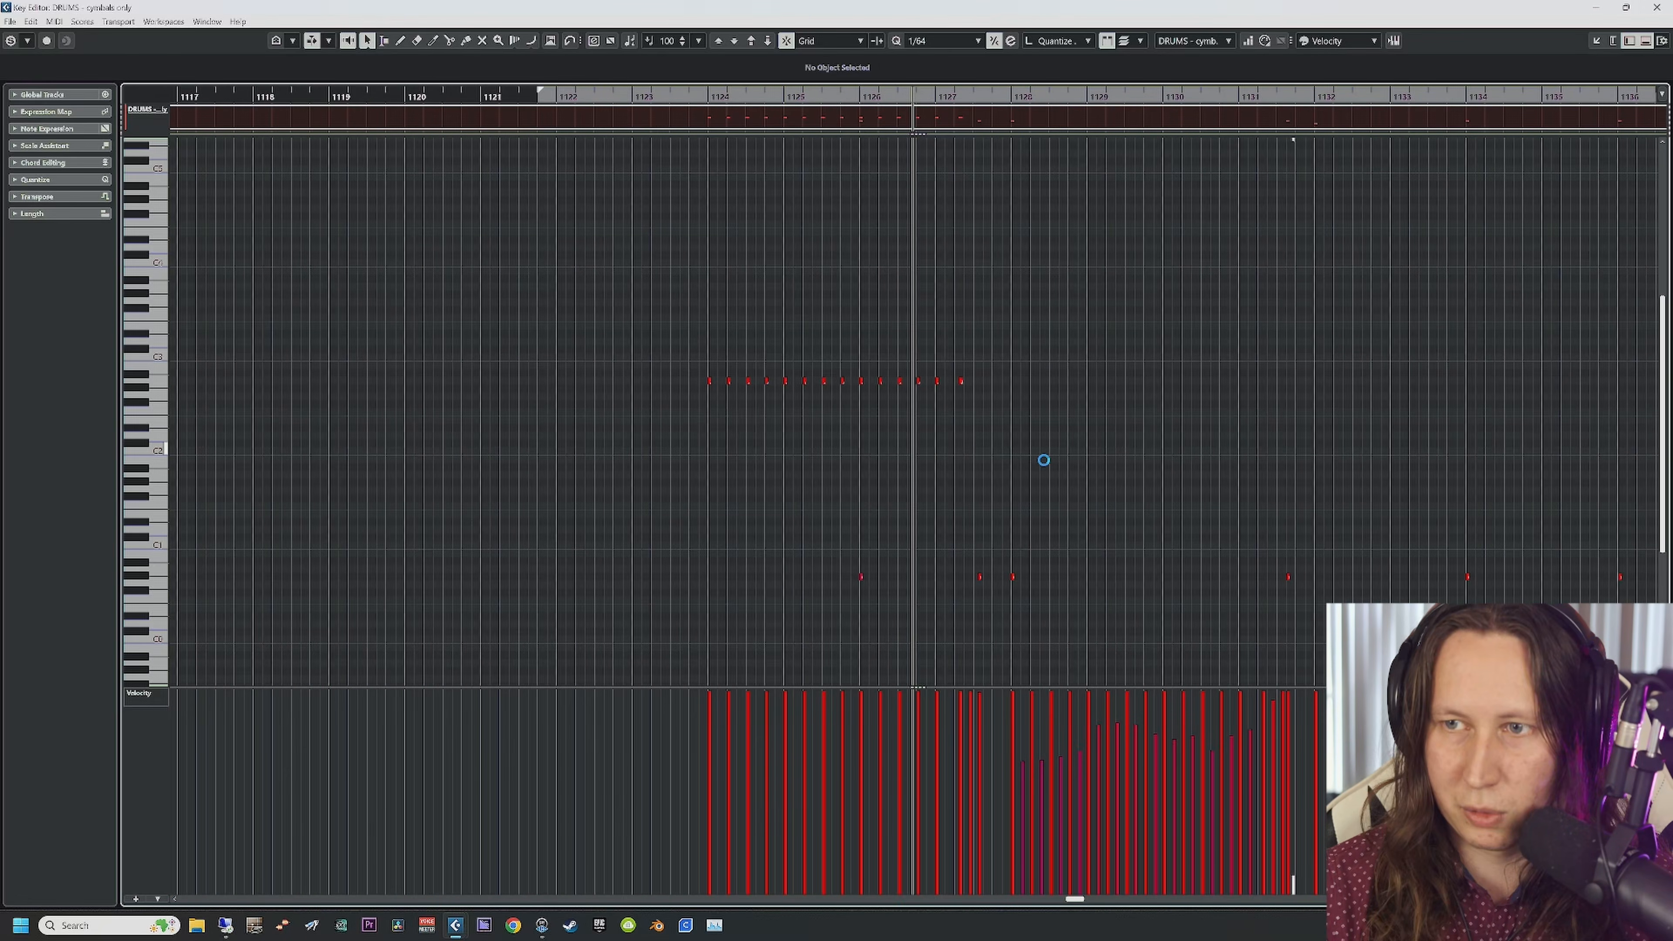
scroll(1049, 526, "down", 4)
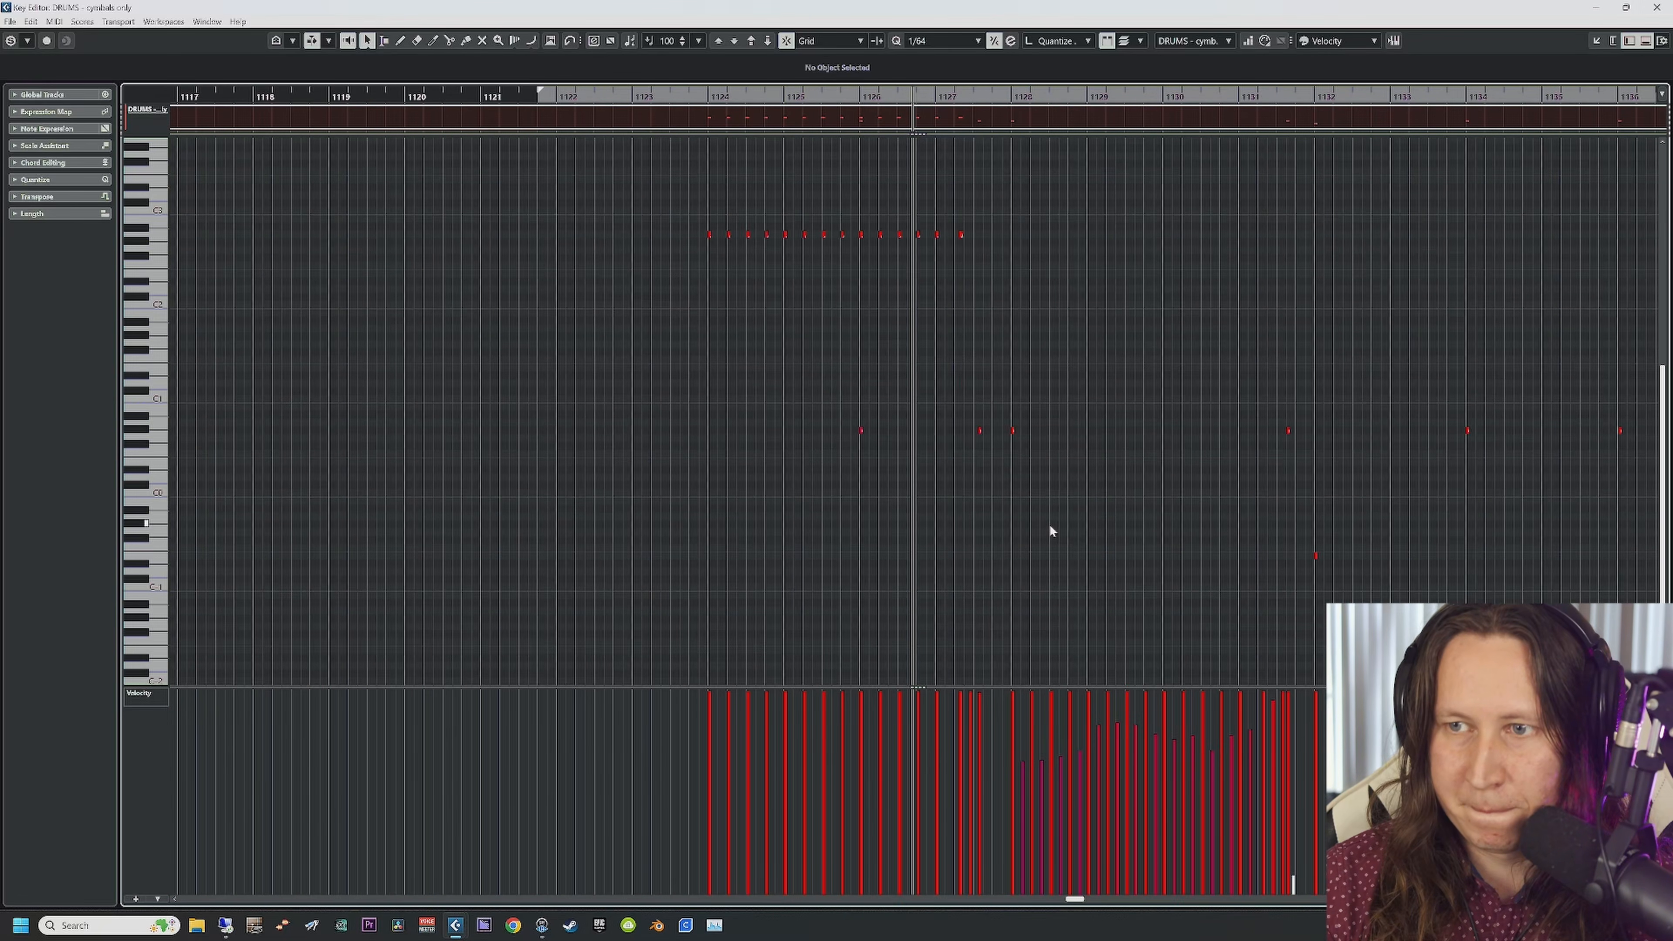
scroll(1049, 526, "right", 5)
scroll(1049, 526, "up", 7)
Step: Reopen the Key Editor with both the cymbals and BD/SD 1 parts
left_click(1657, 7)
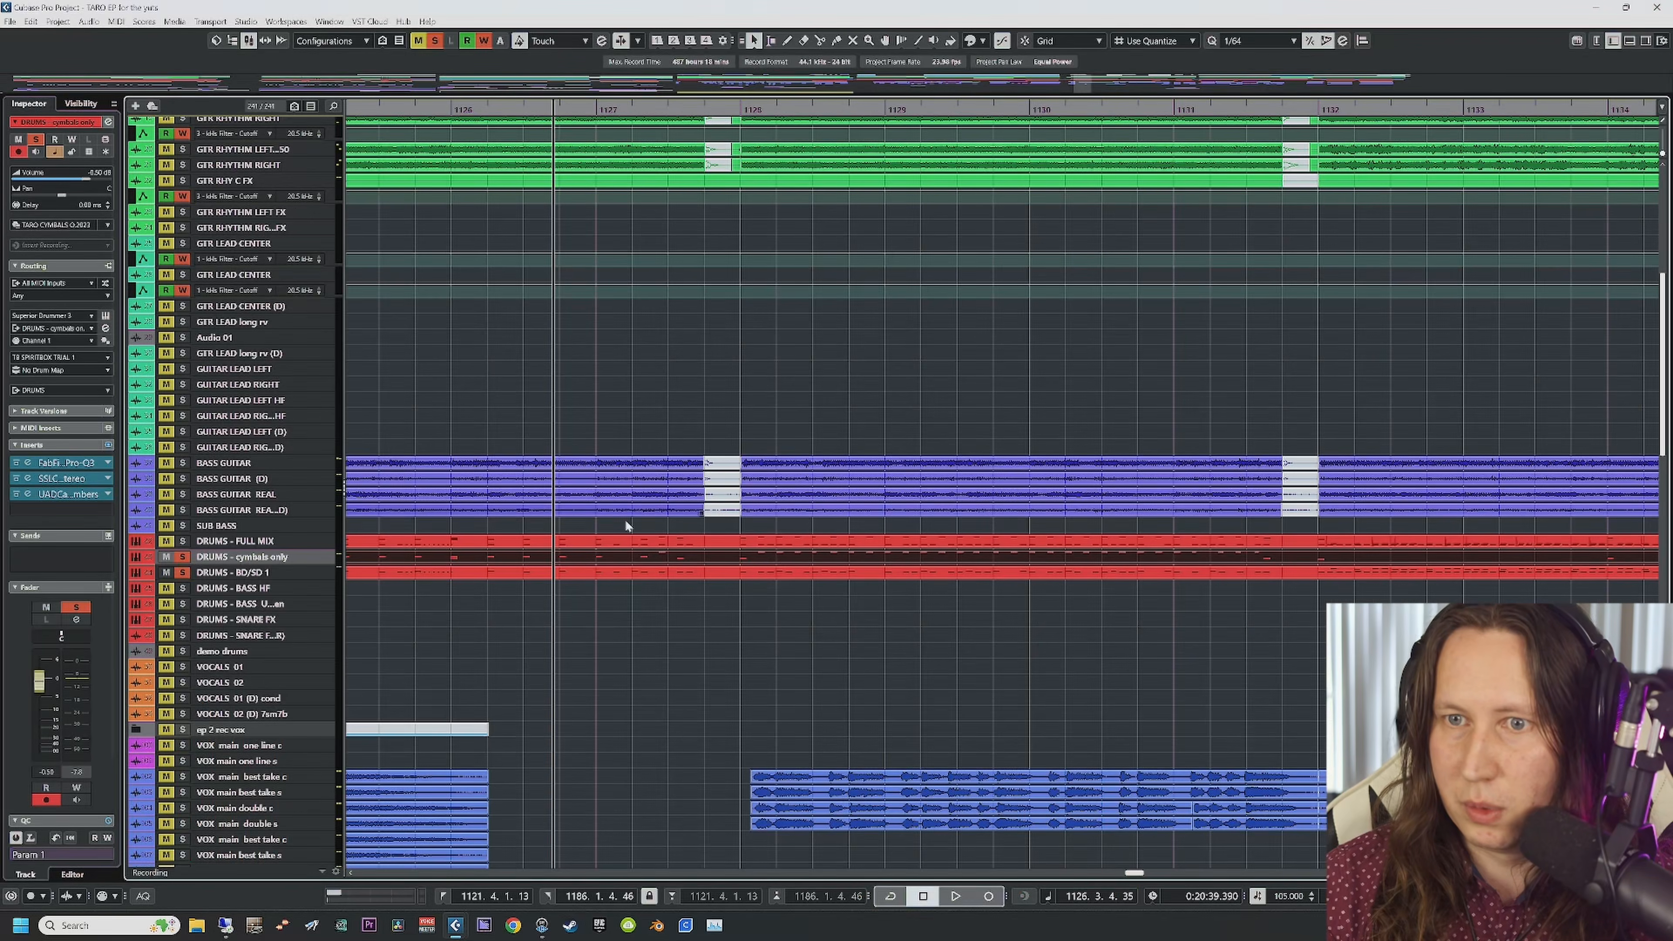
left_click(598, 573, "ctrl")
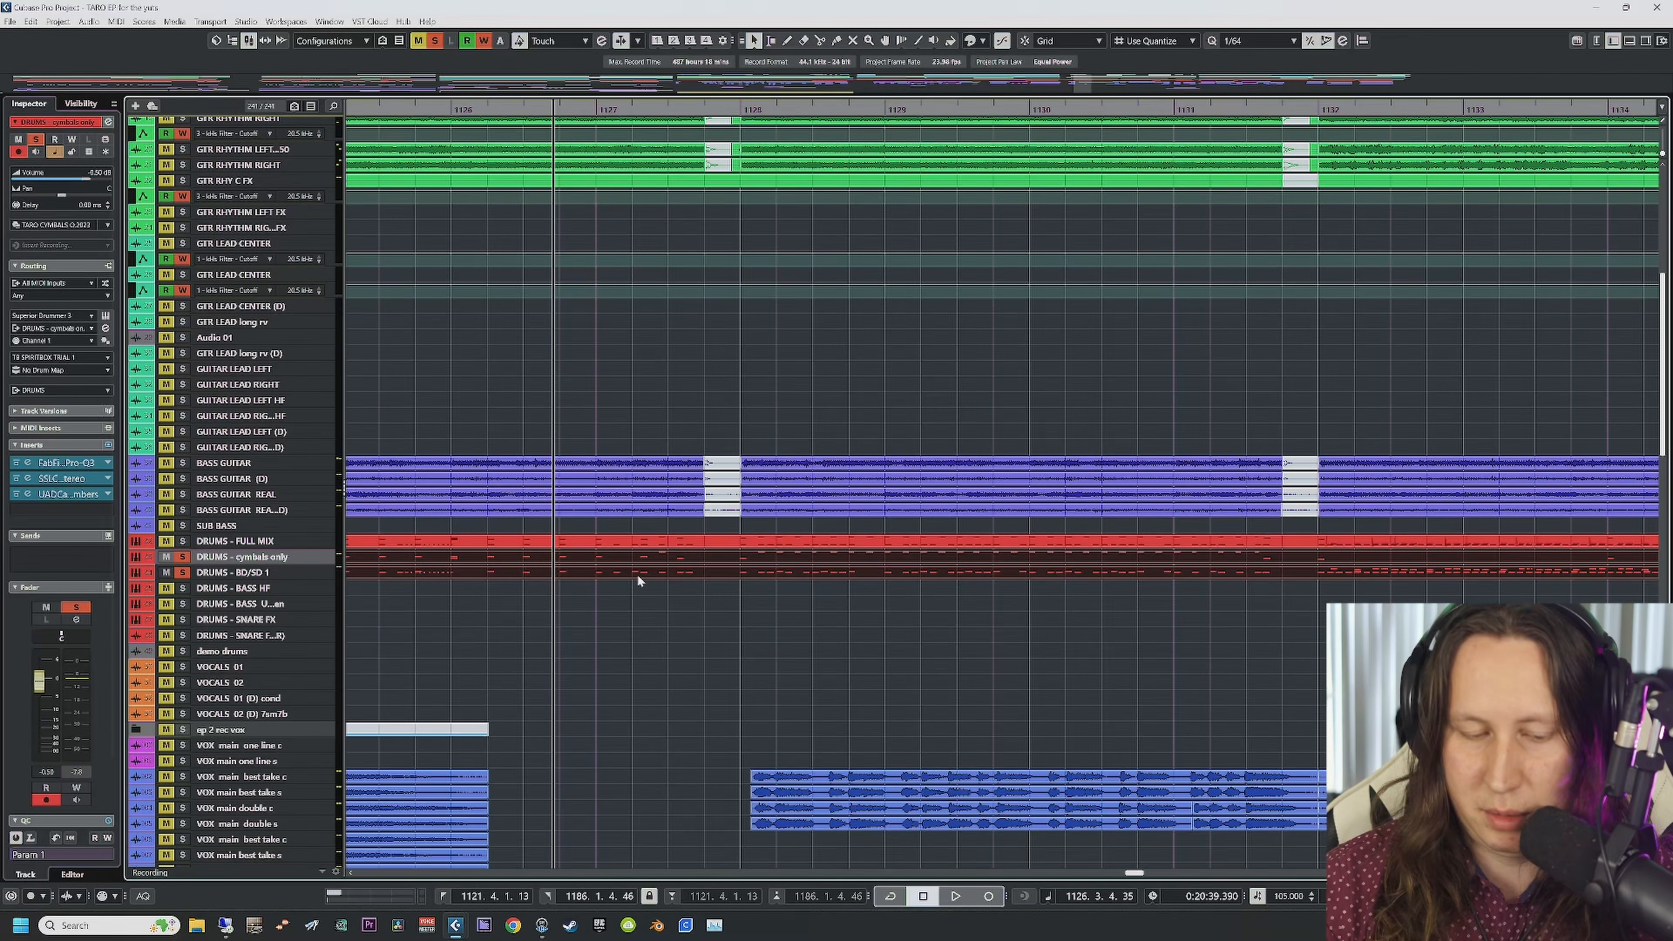
double_click(636, 574)
scroll(840, 632, "right", 2)
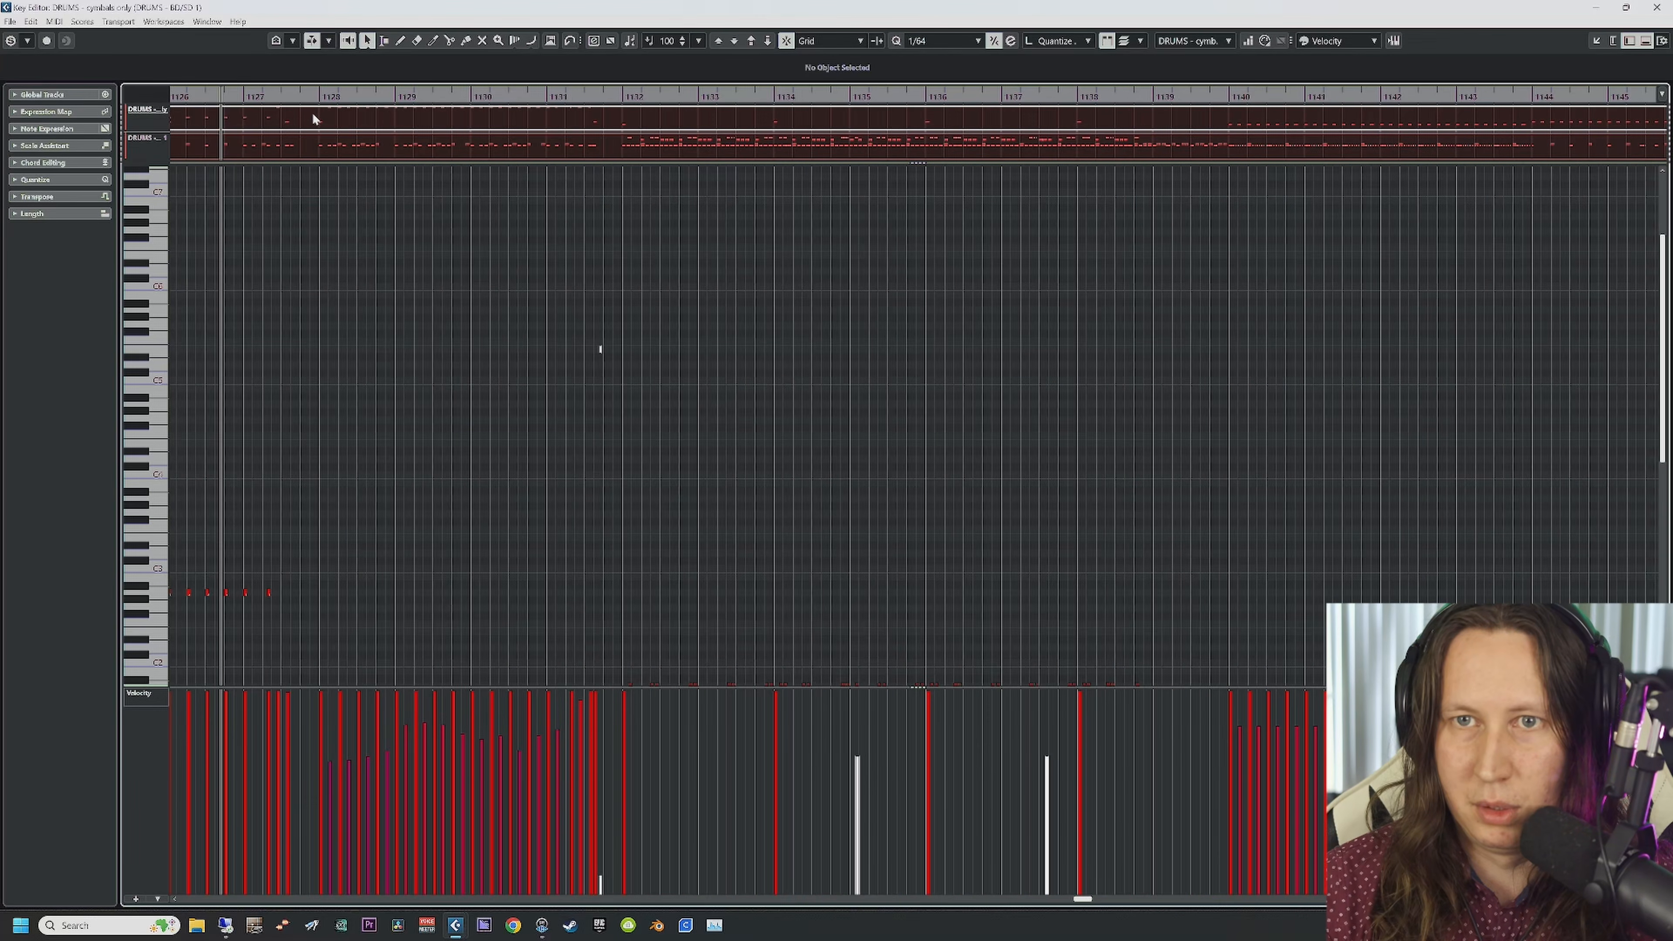
Step: Play the drum parts from bar 1128 and bar 1132, zoomed in with auto-scroll, then close the editor
left_click(315, 97)
key("space")
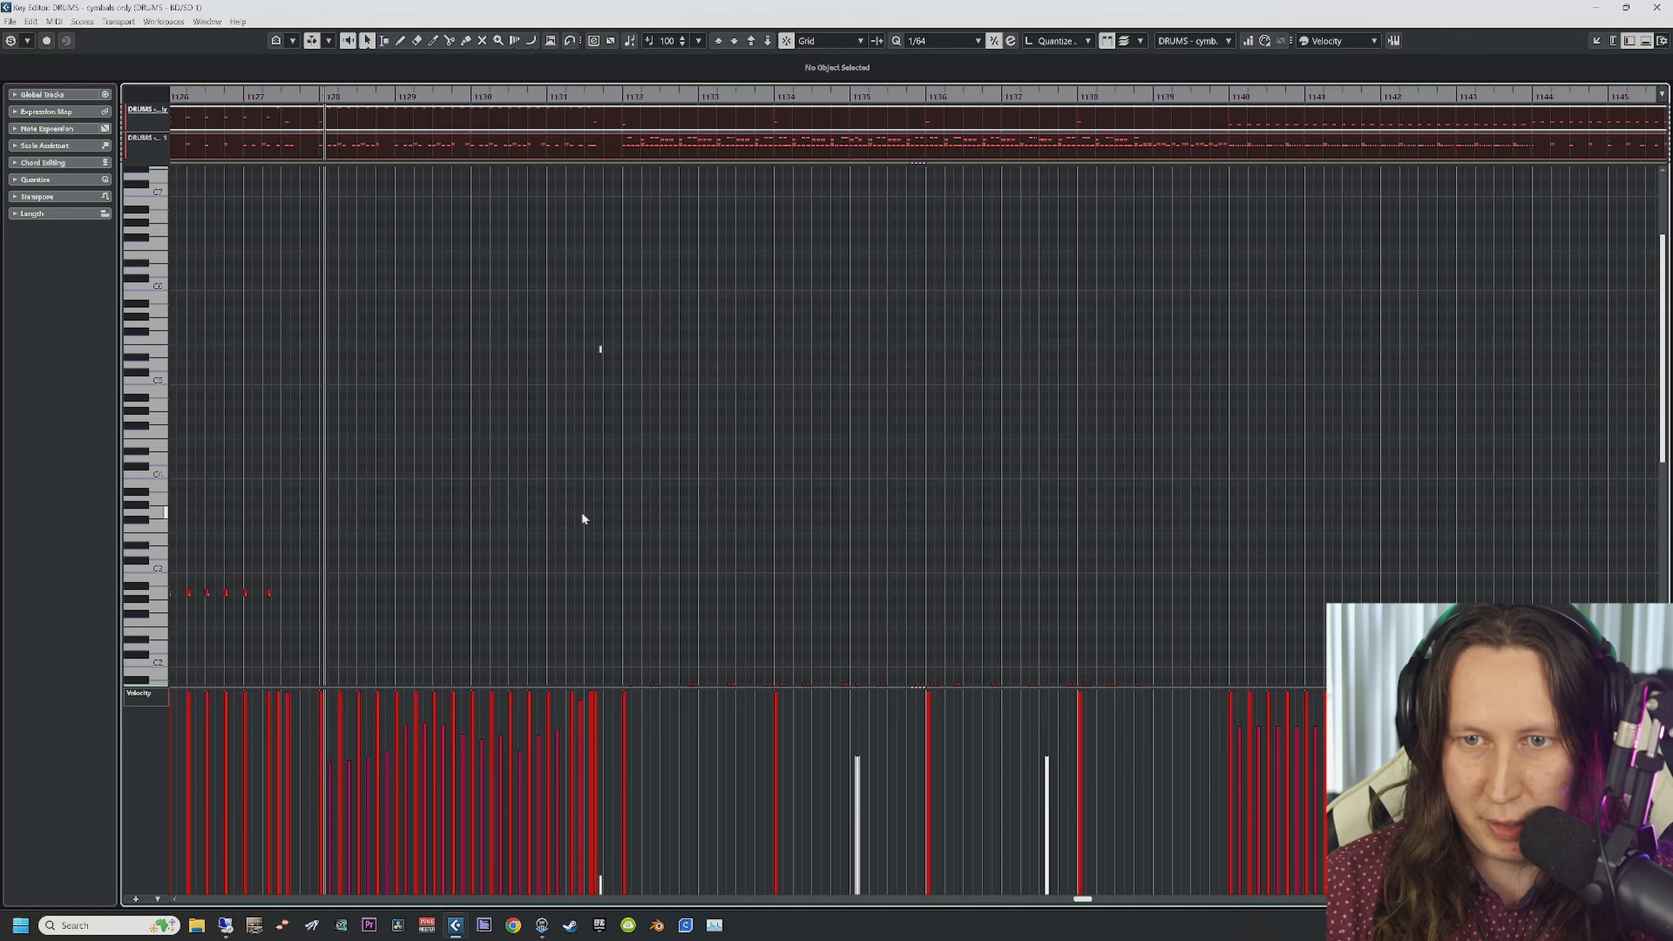
left_click(619, 96)
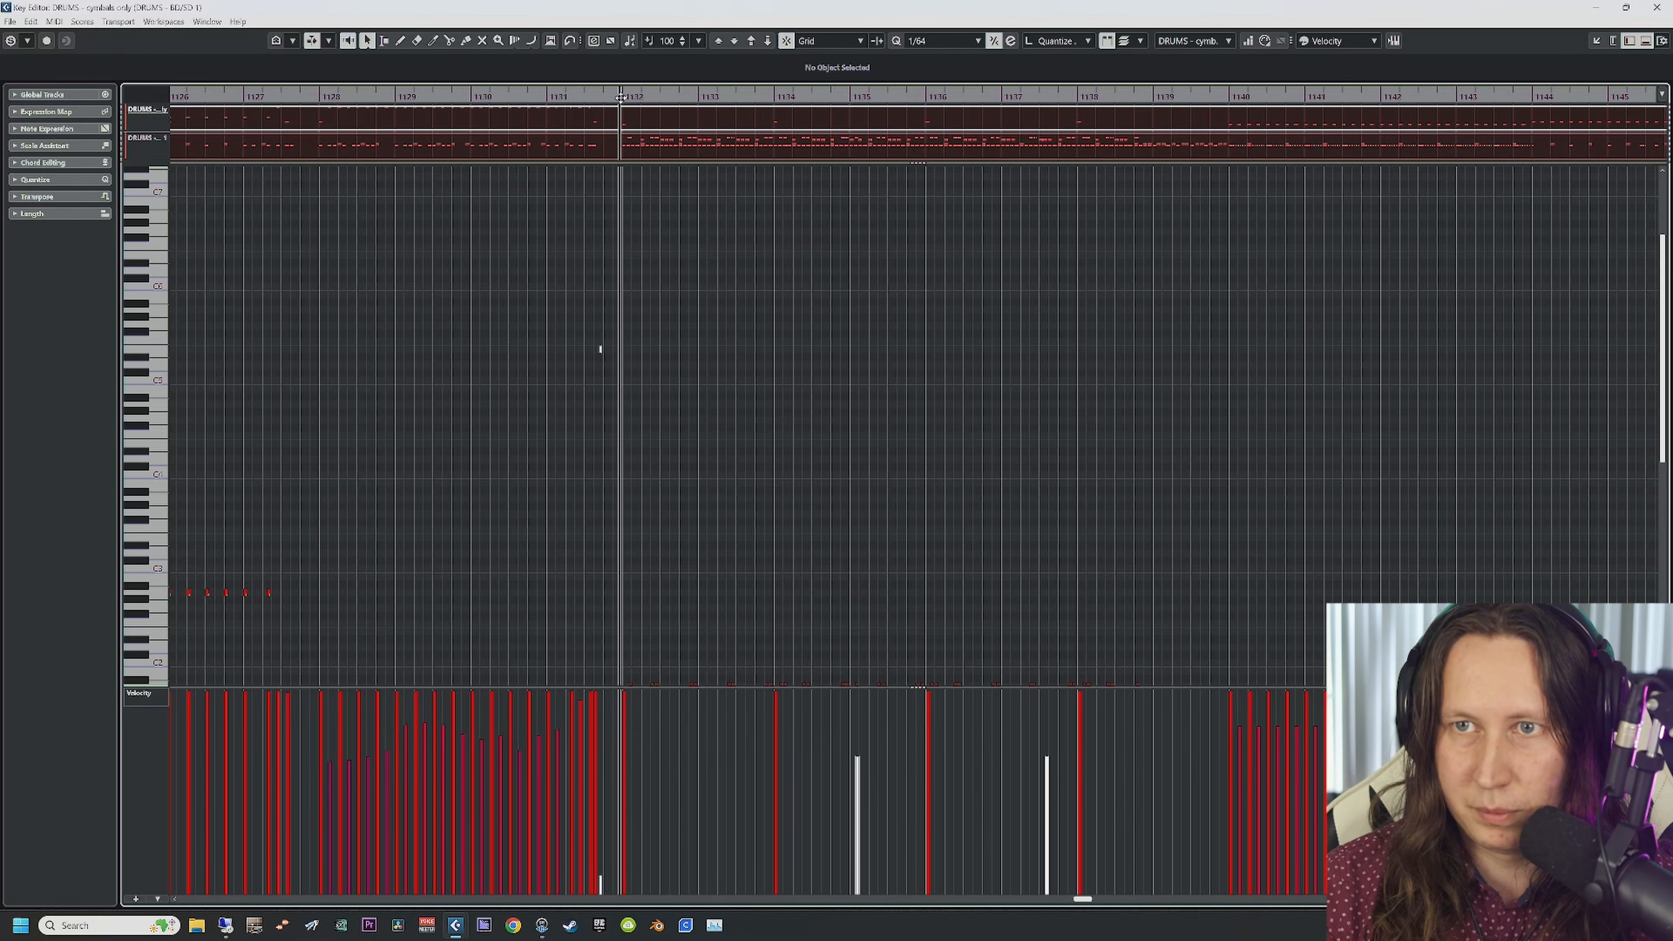
scroll(773, 540, "down", 3)
scroll(772, 541, "down", 3)
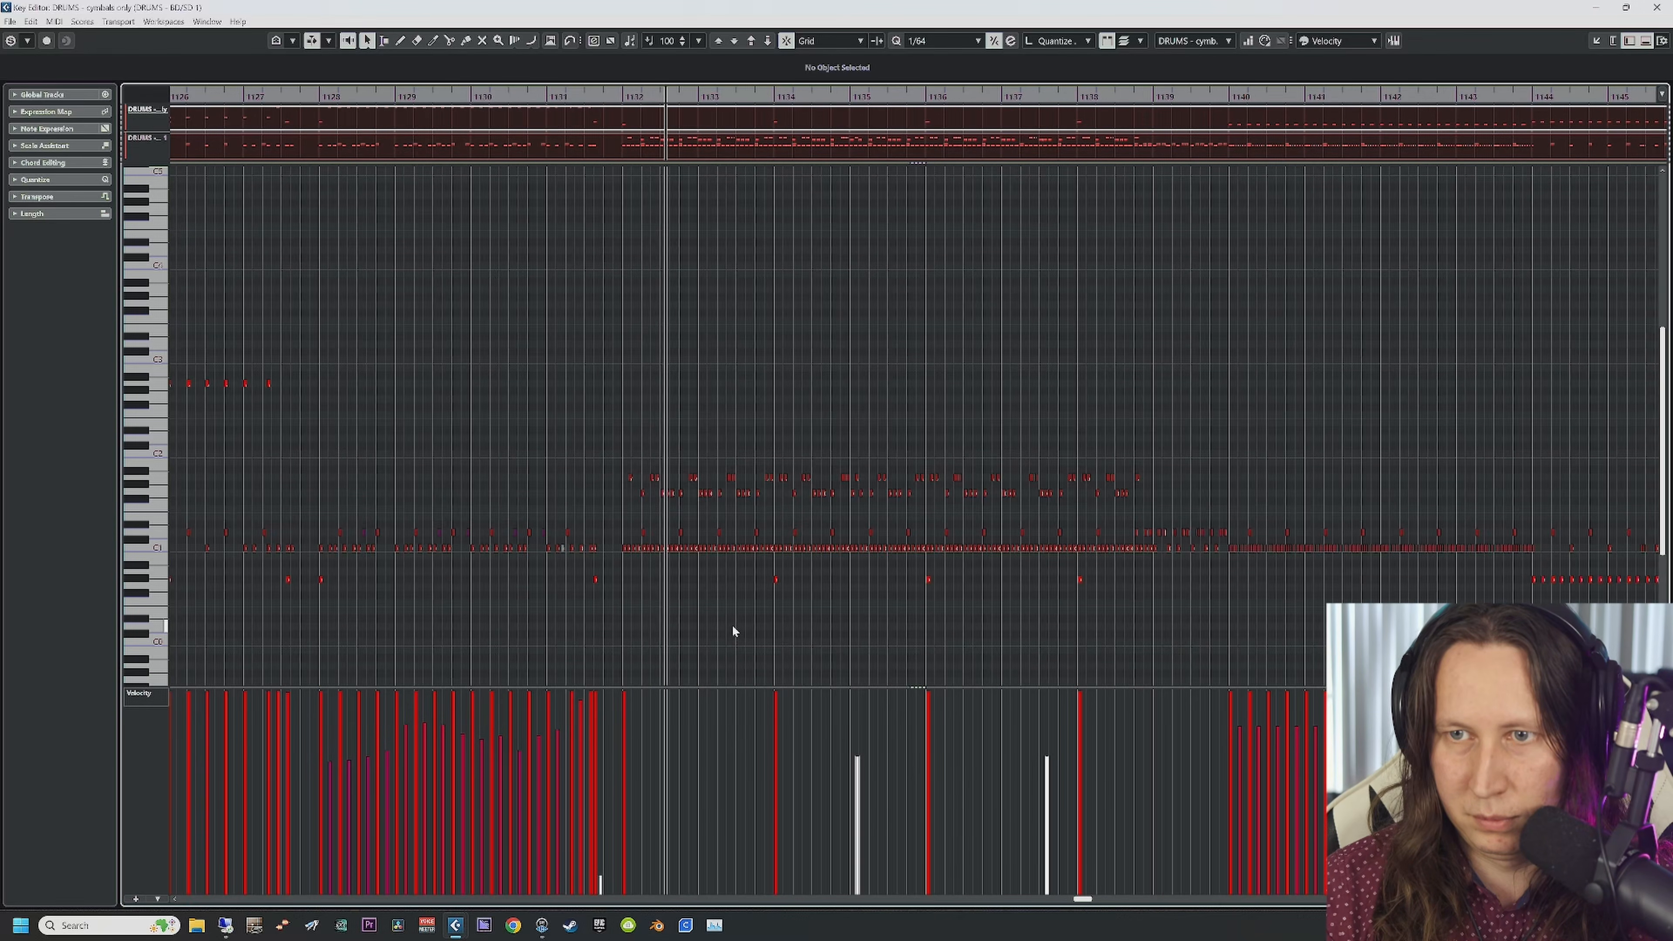
key("h")
key("h")
key("h")
key("h")
key("h")
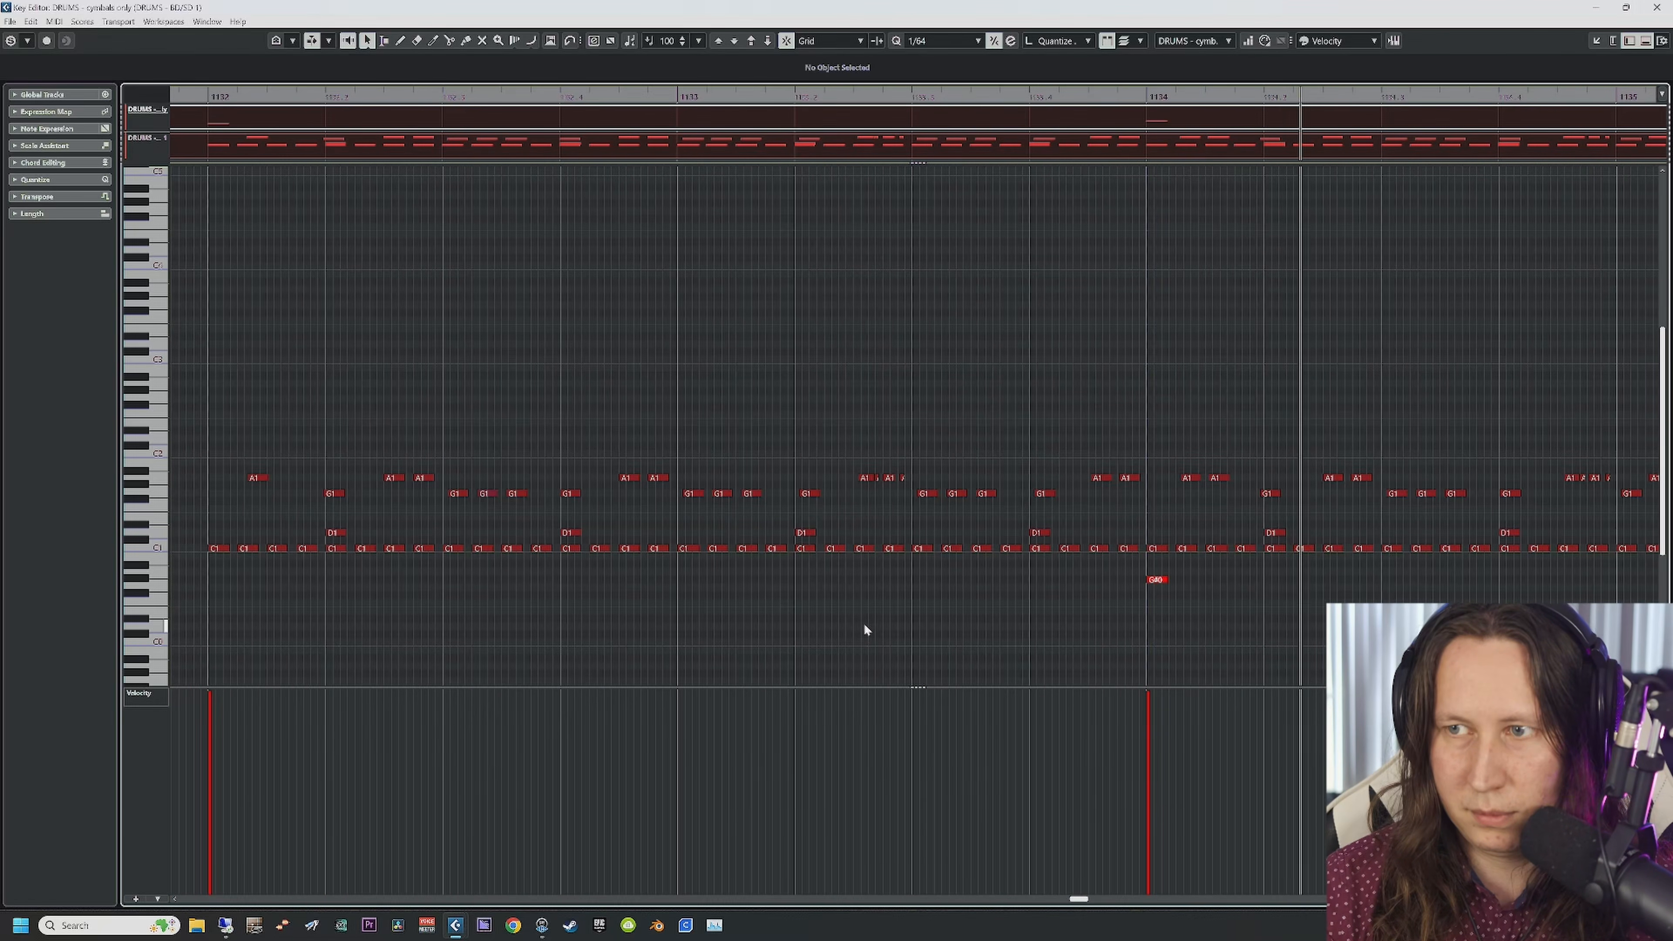
key("f")
key("space")
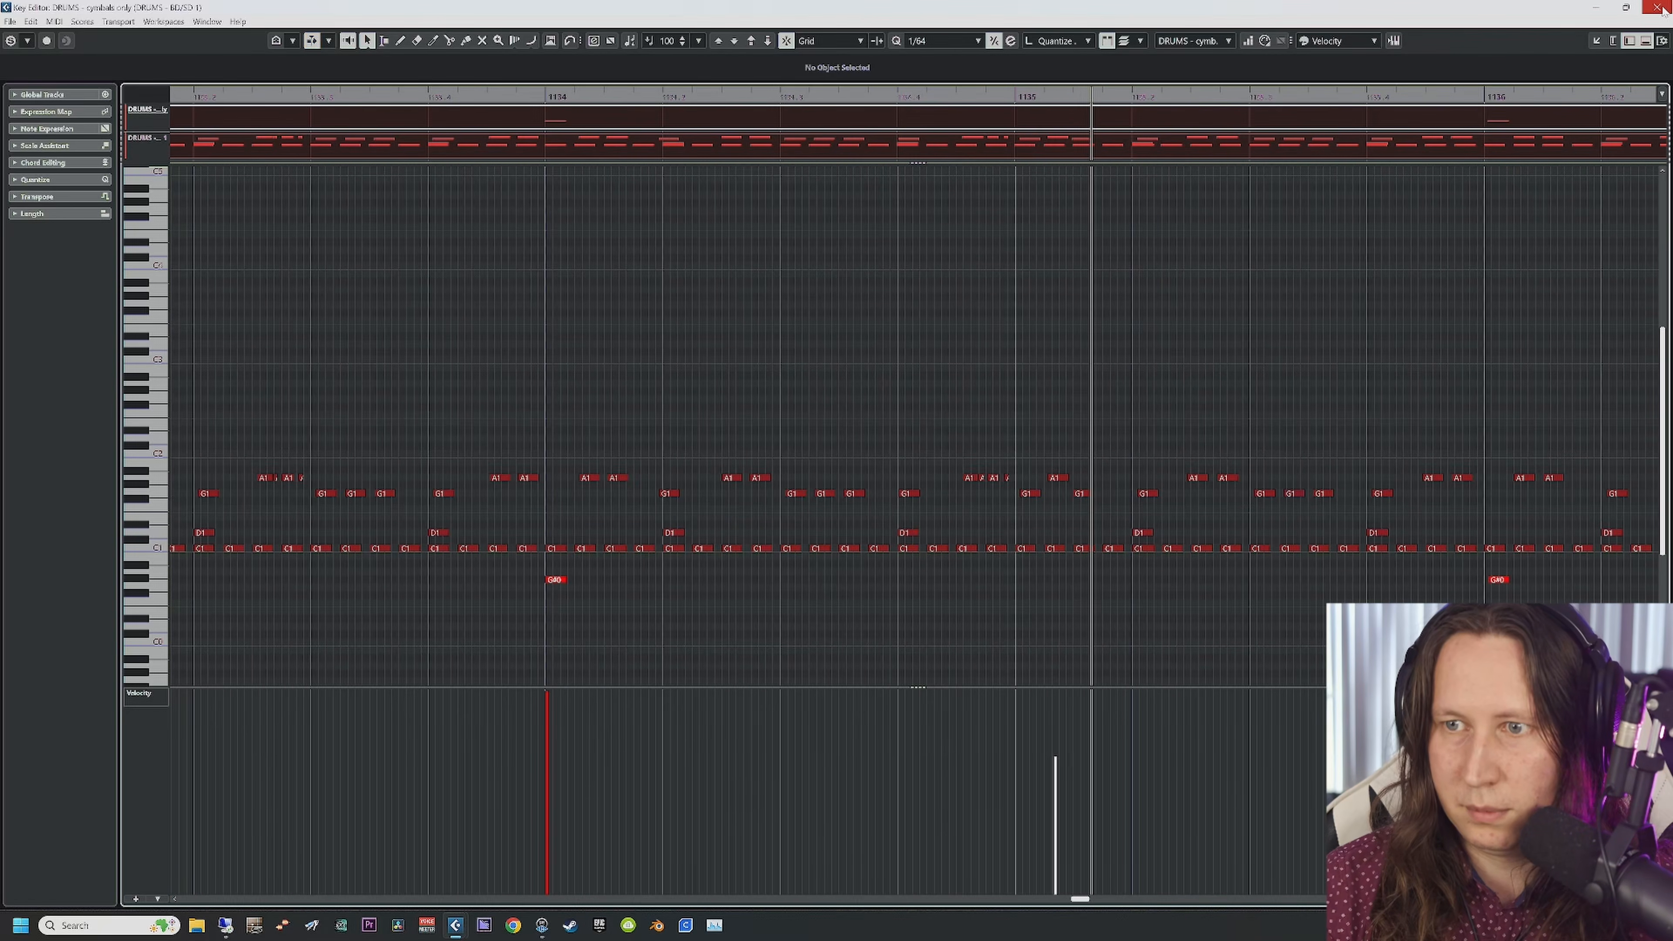
left_click(1657, 8)
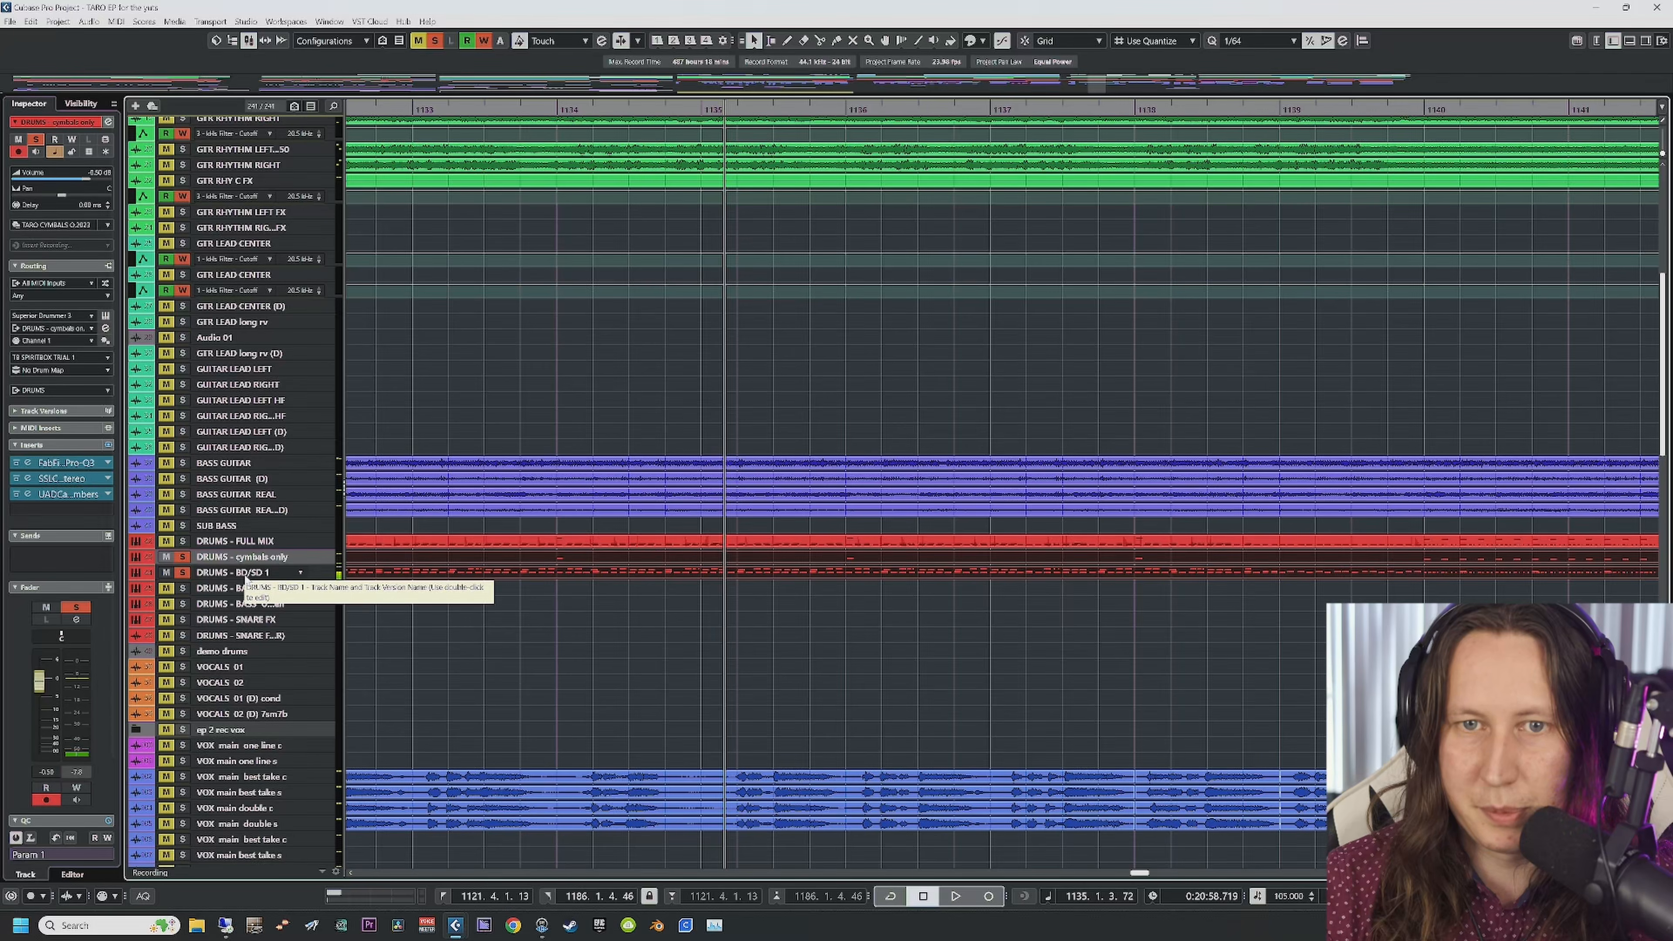
Step: Check the cymbals track's Pro-Q 3 and SSL compressor inserts, then close them
left_click(270, 573)
left_click(266, 560)
left_click(40, 463)
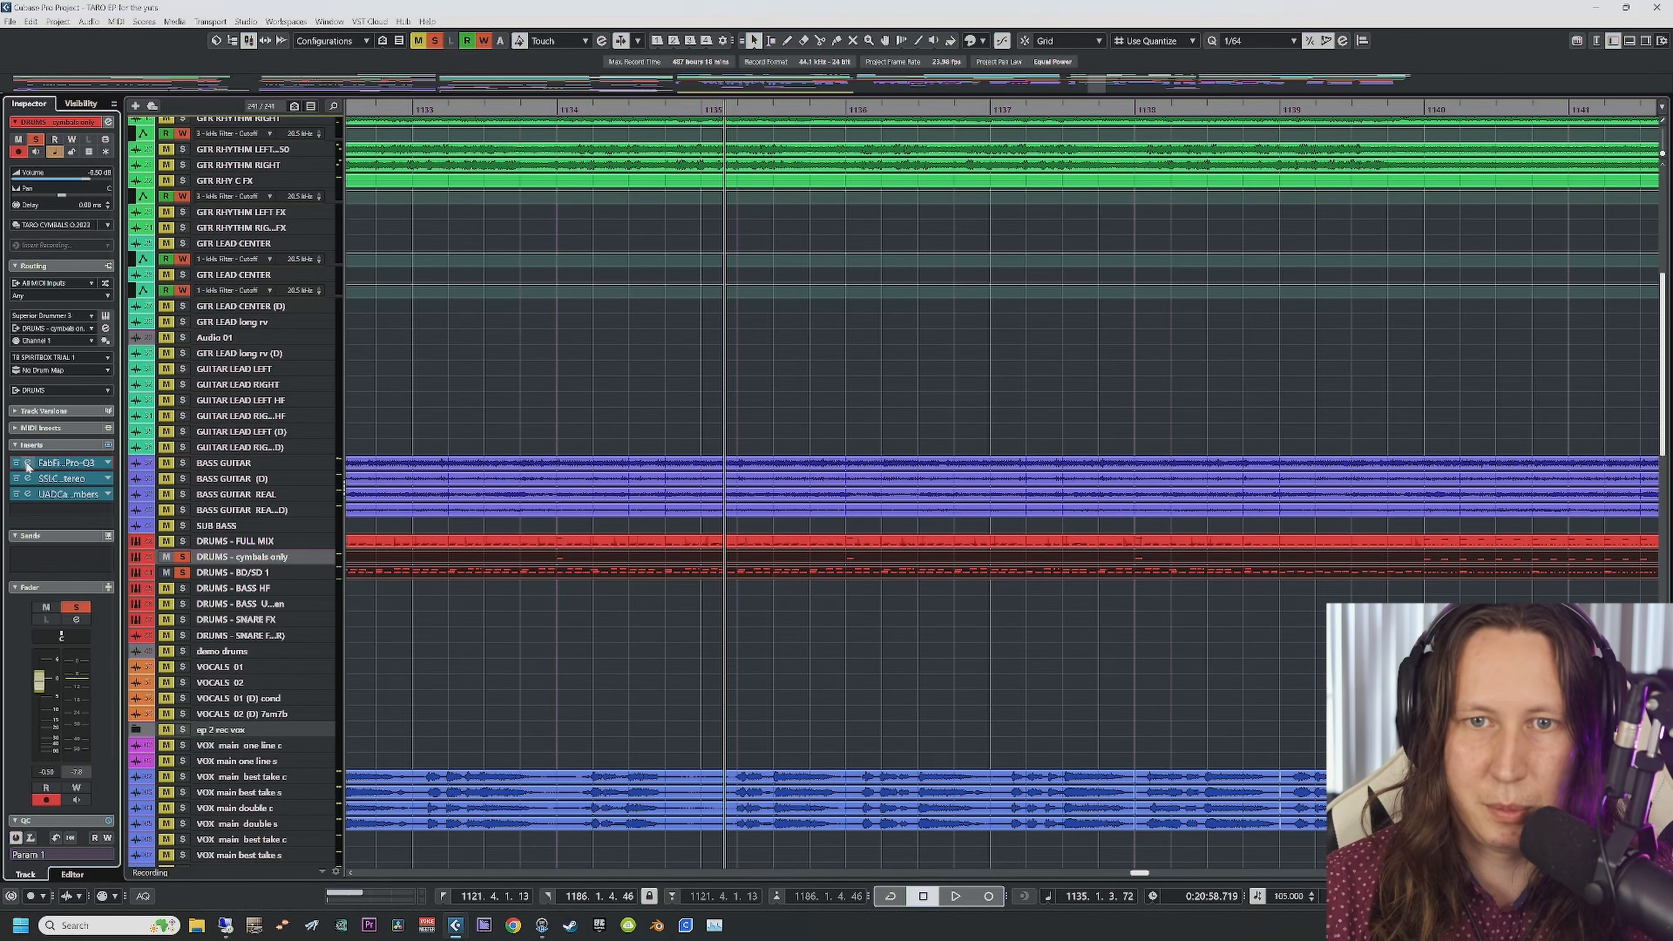
mouse_move(983, 474)
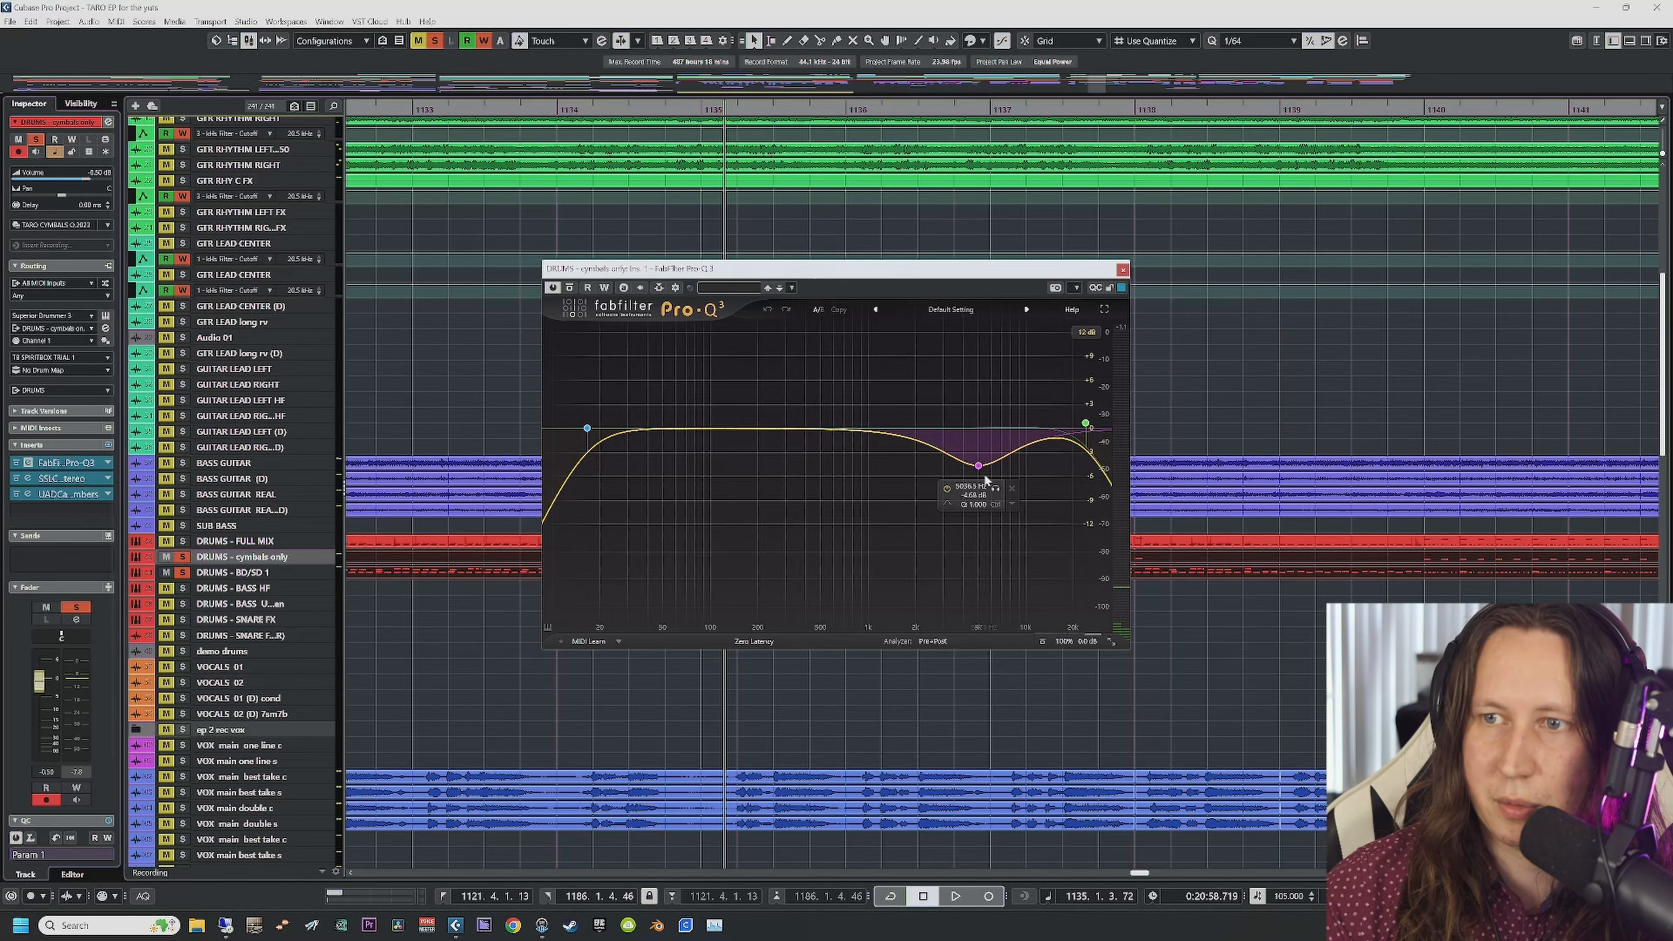
left_click(29, 480)
left_click(518, 187)
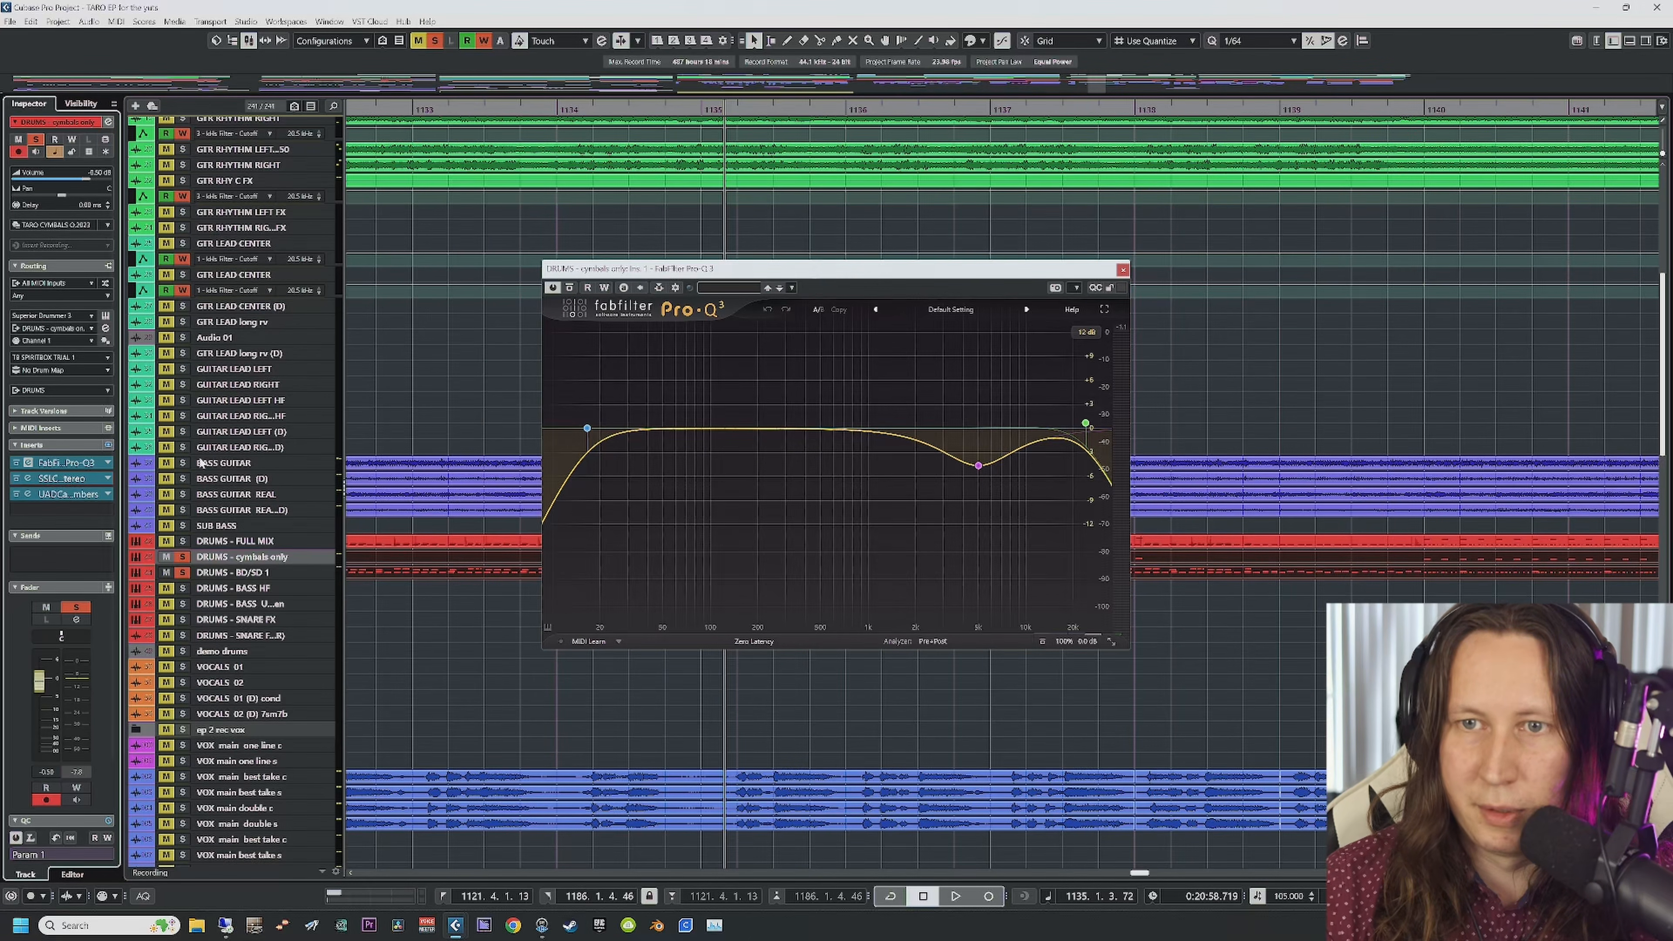
left_click(26, 481)
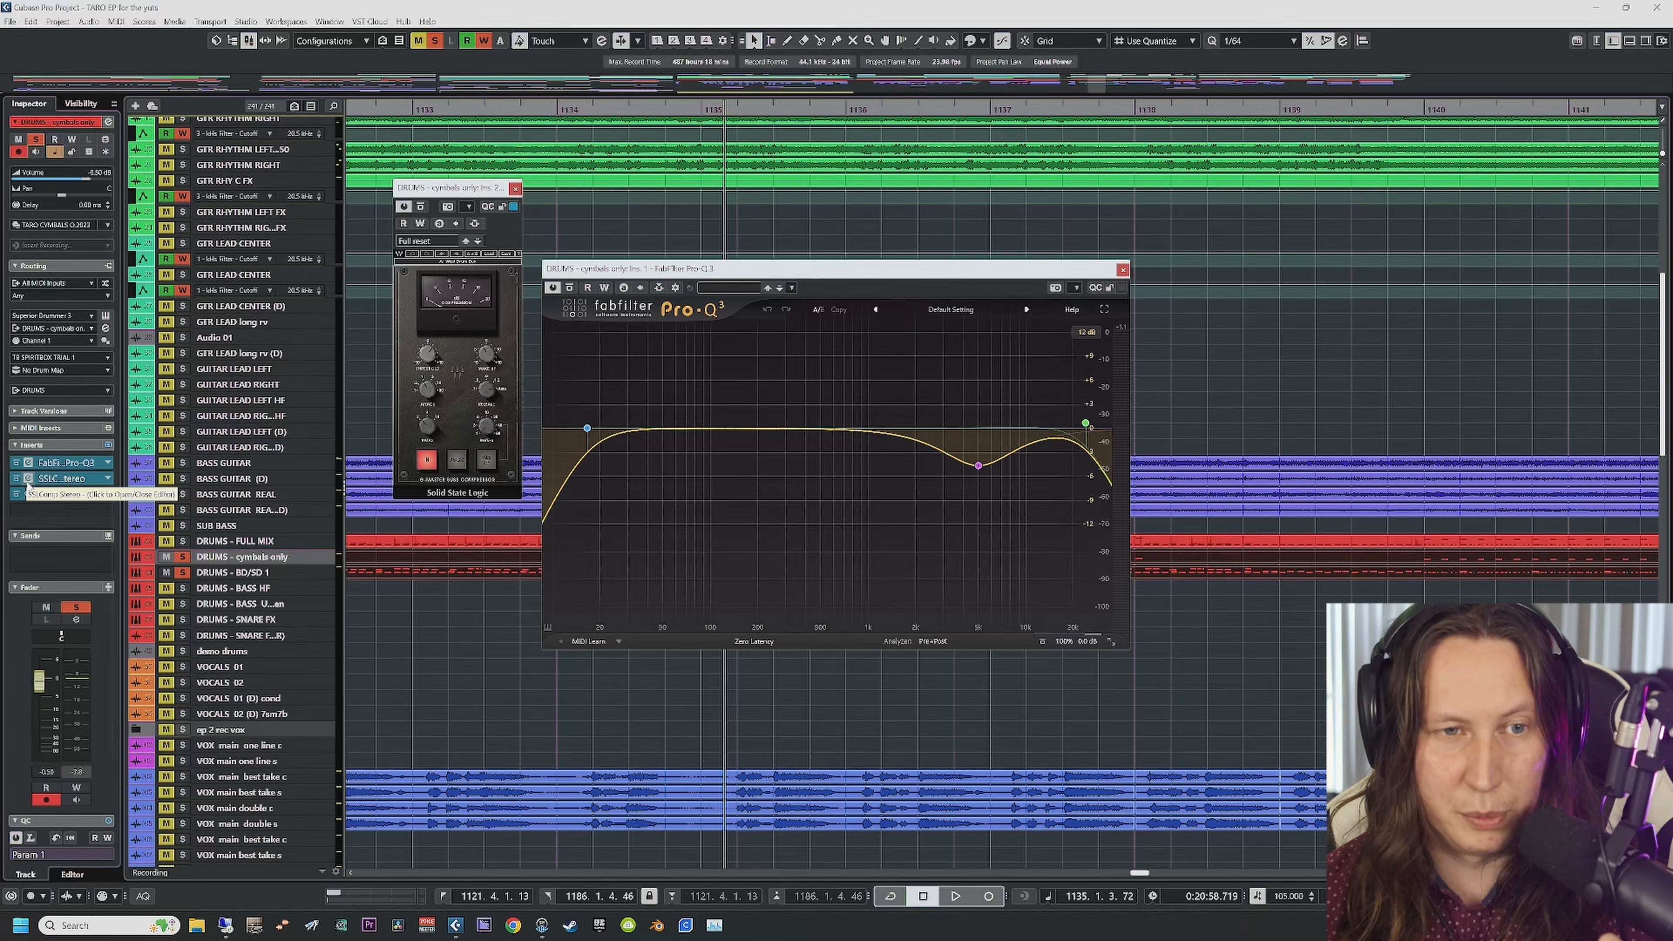
left_click(515, 189)
left_click(1123, 269)
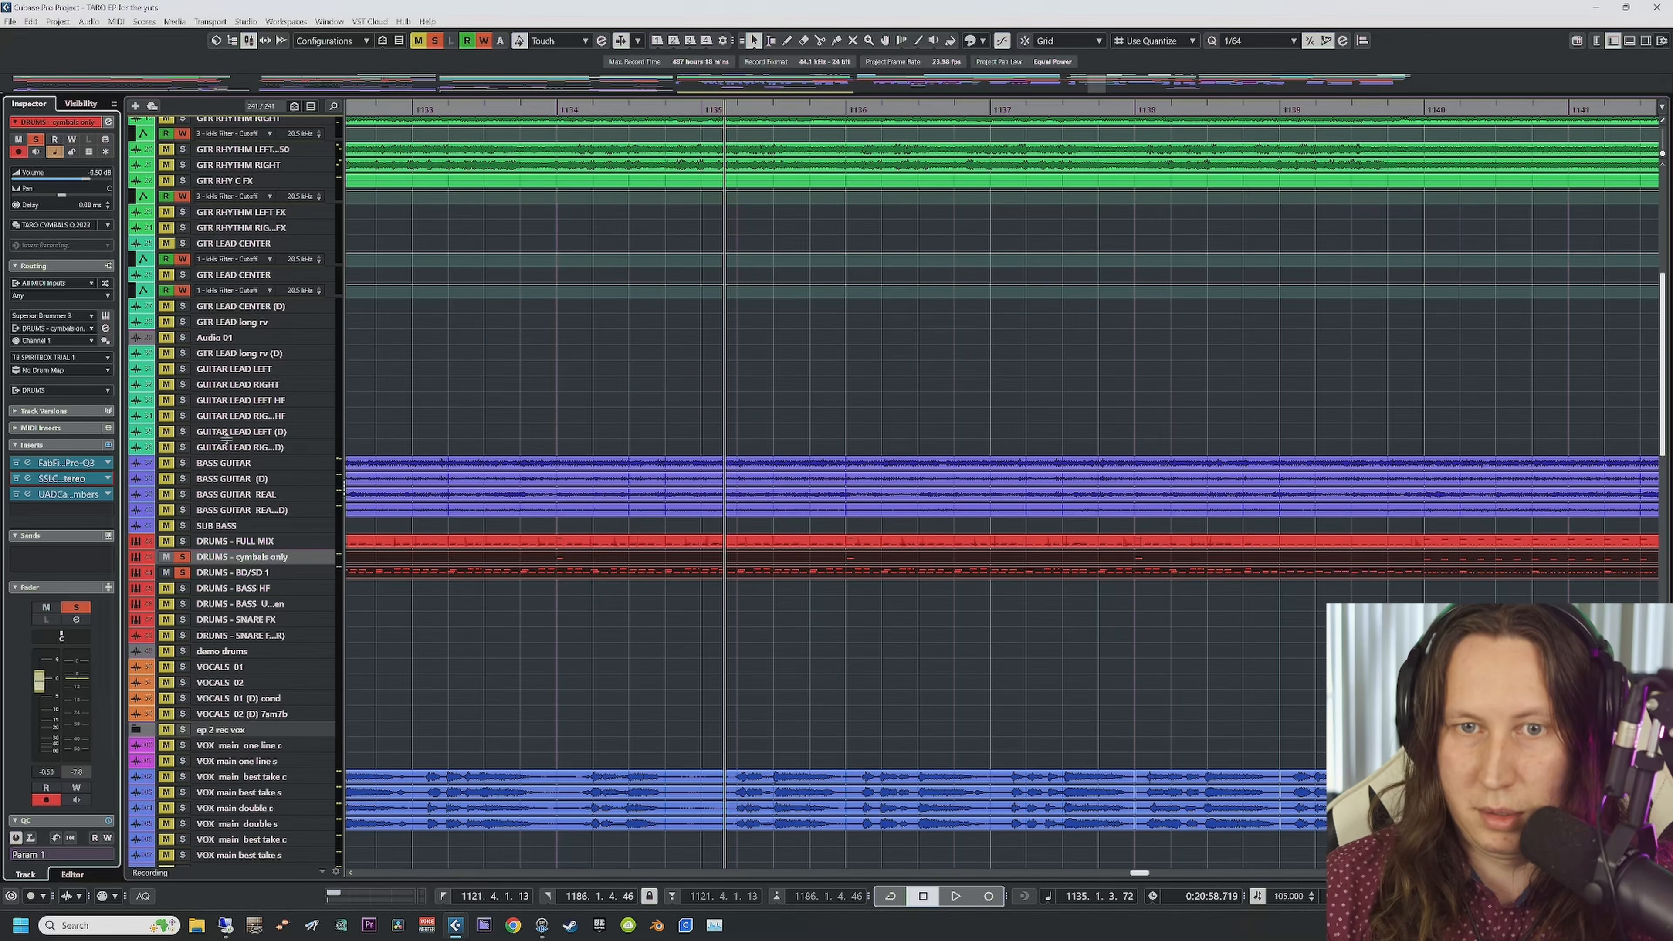
Step: Check the Capitol Chambers reverb, restart playback, and select DRUMS - BD/SD 1
left_click(25, 494)
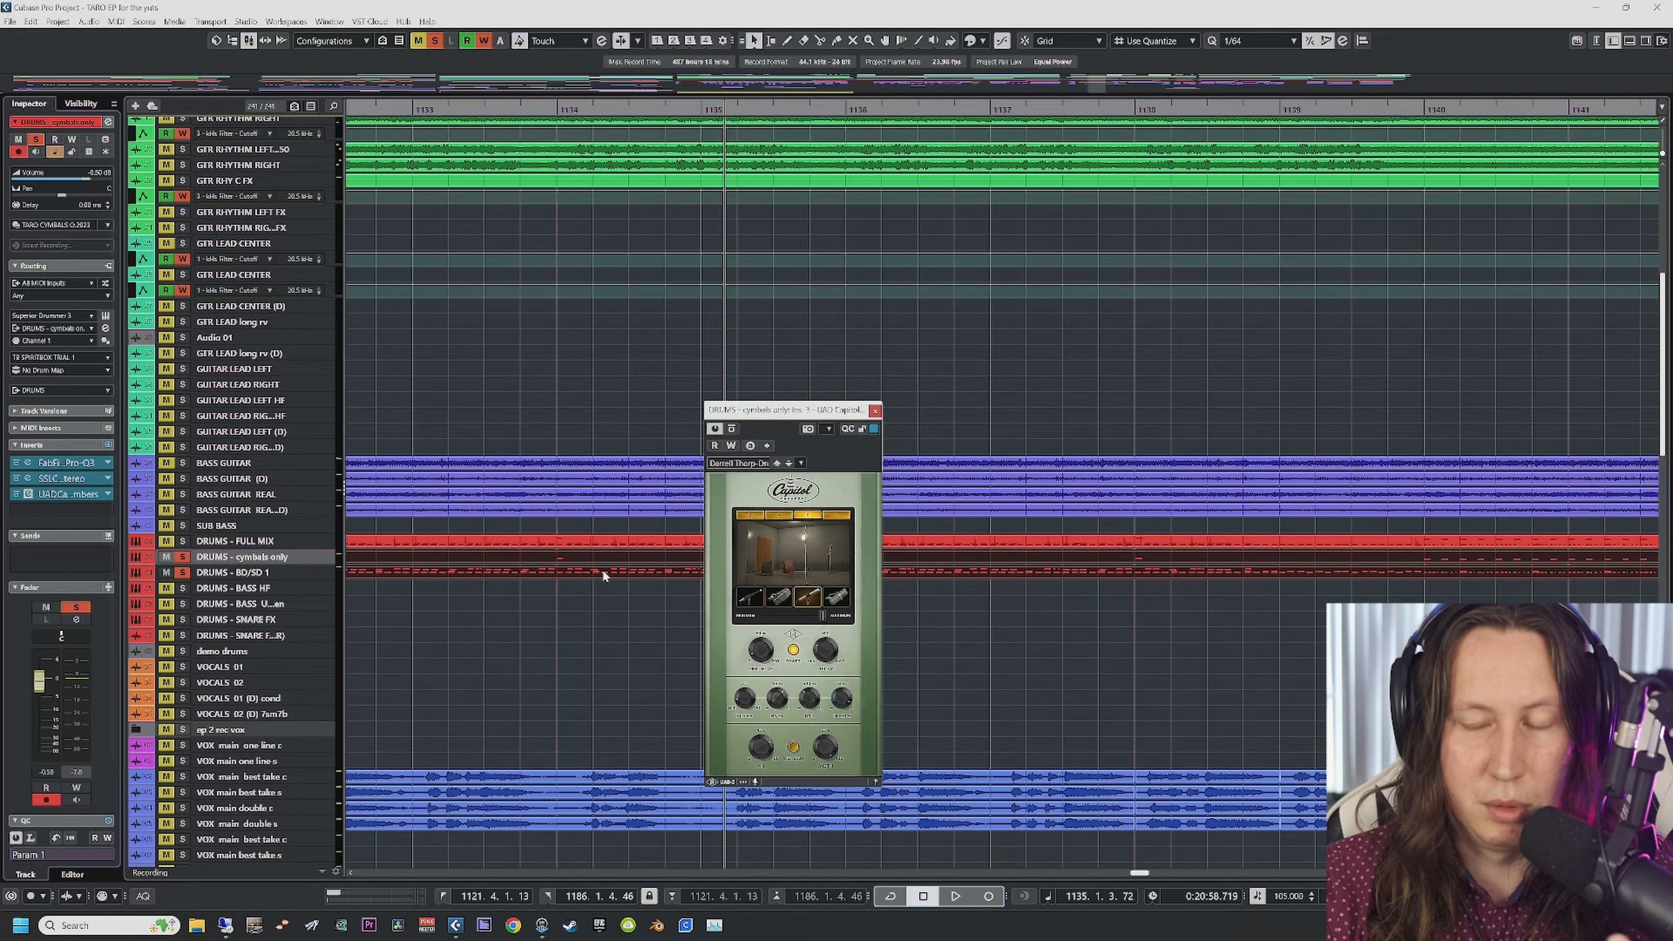
left_click(875, 411)
key("space")
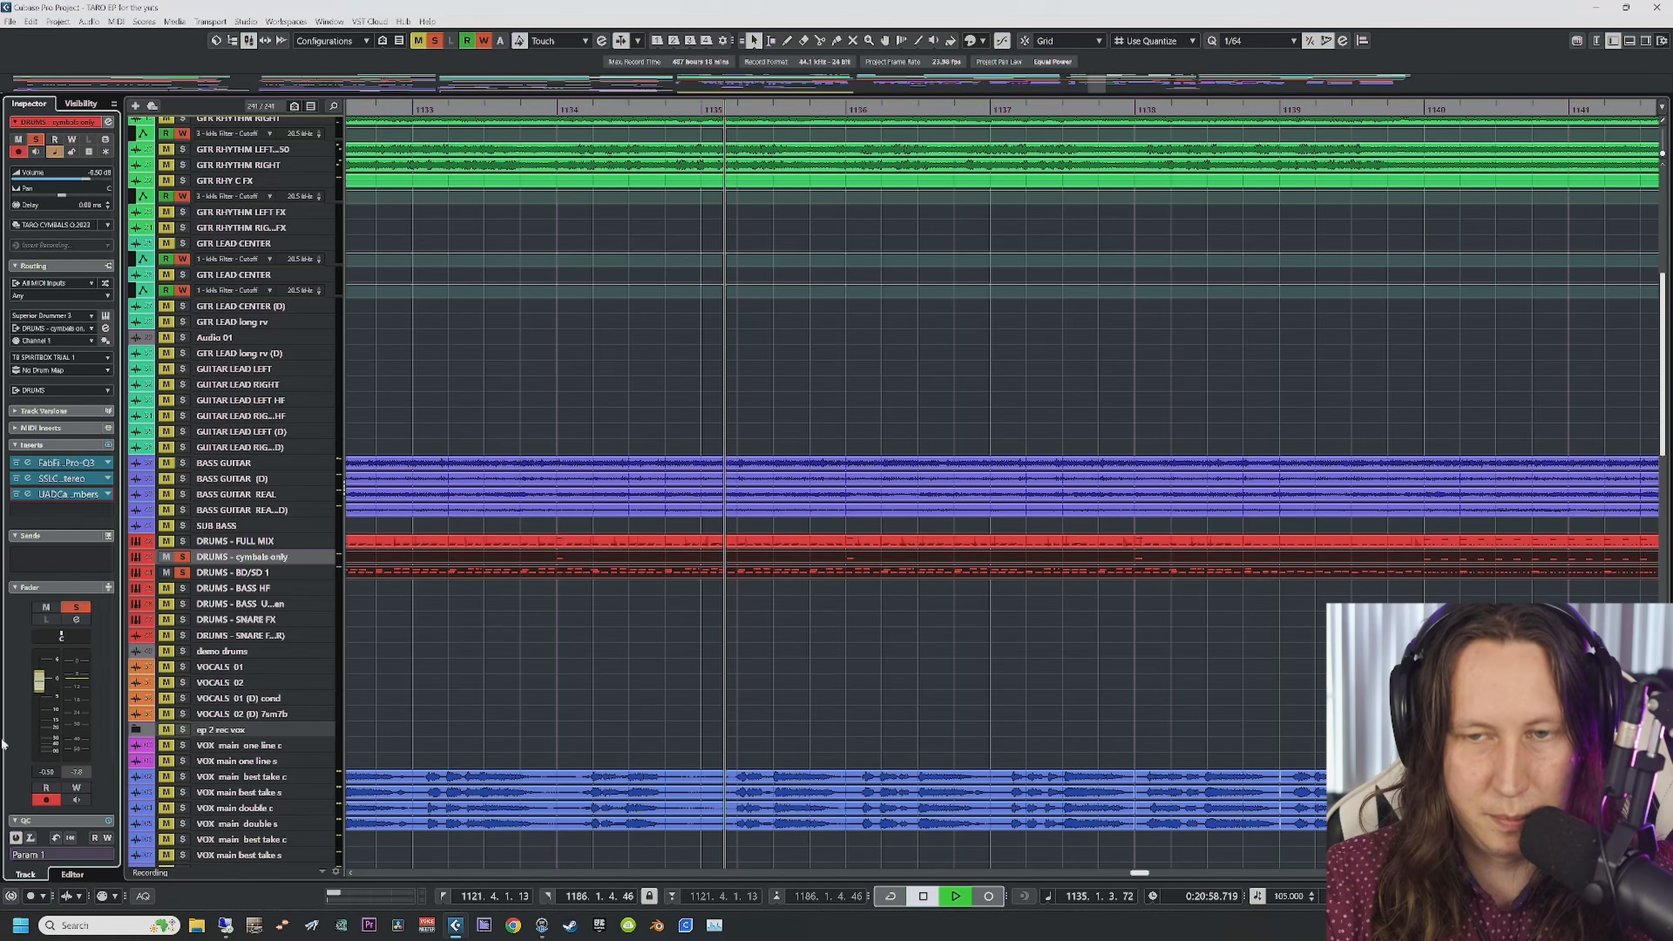
left_click(222, 574)
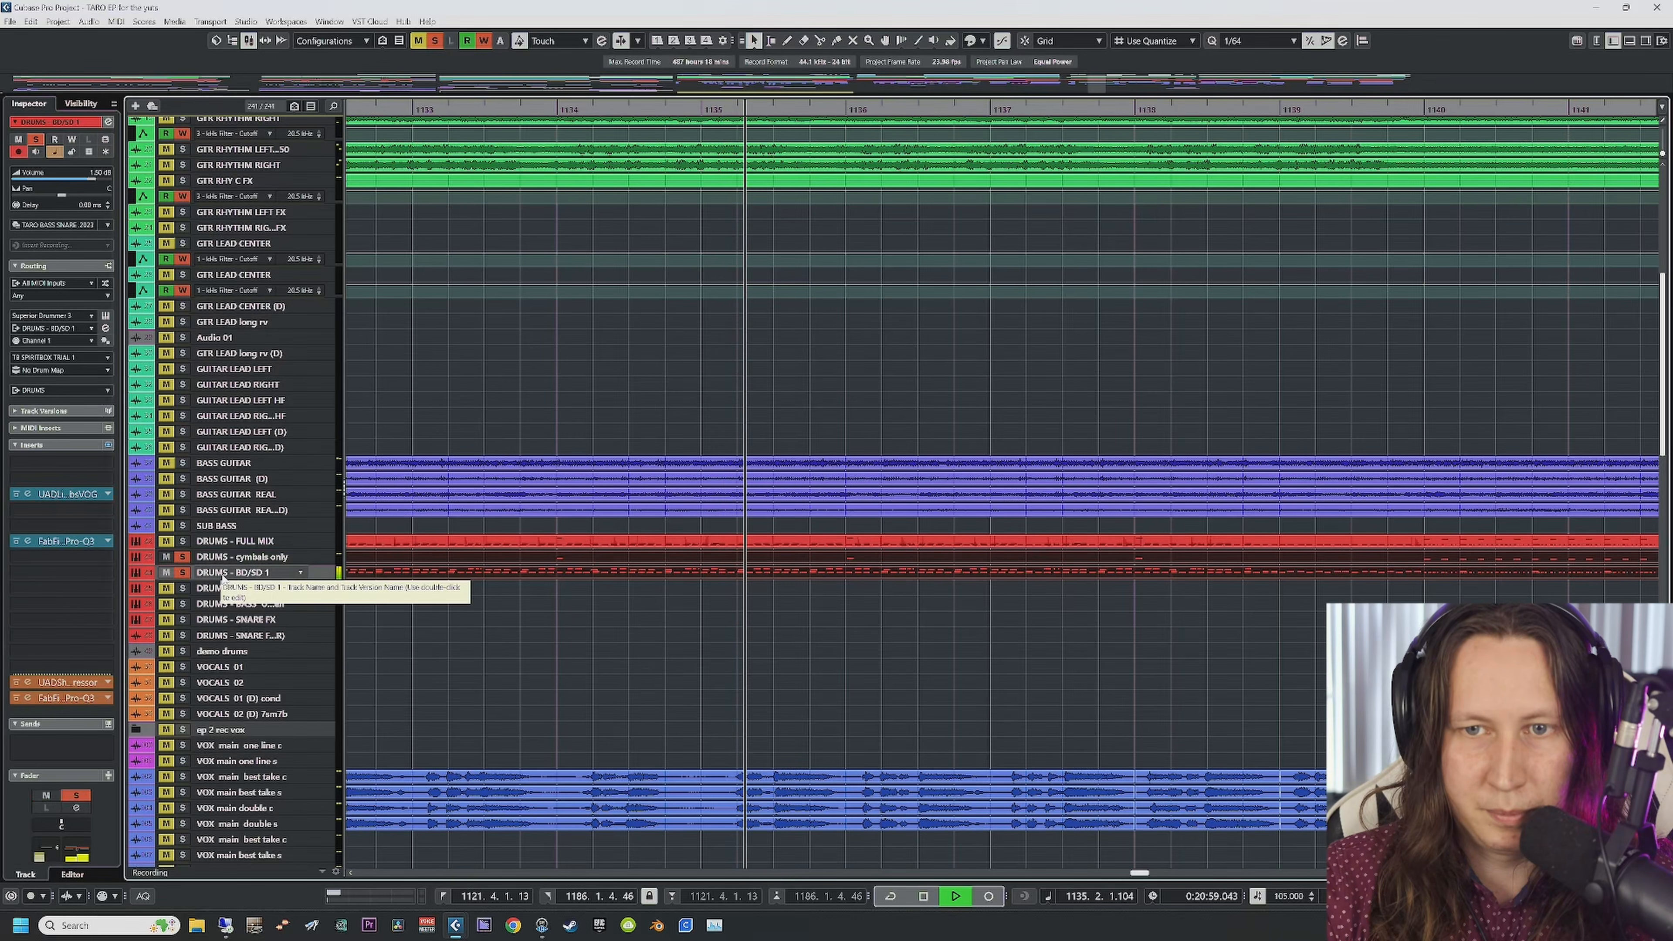
Step: Open BD/SD 1's Little Labs VOG, restart playback, and open its Pro-Q 3 insert
left_click(29, 496)
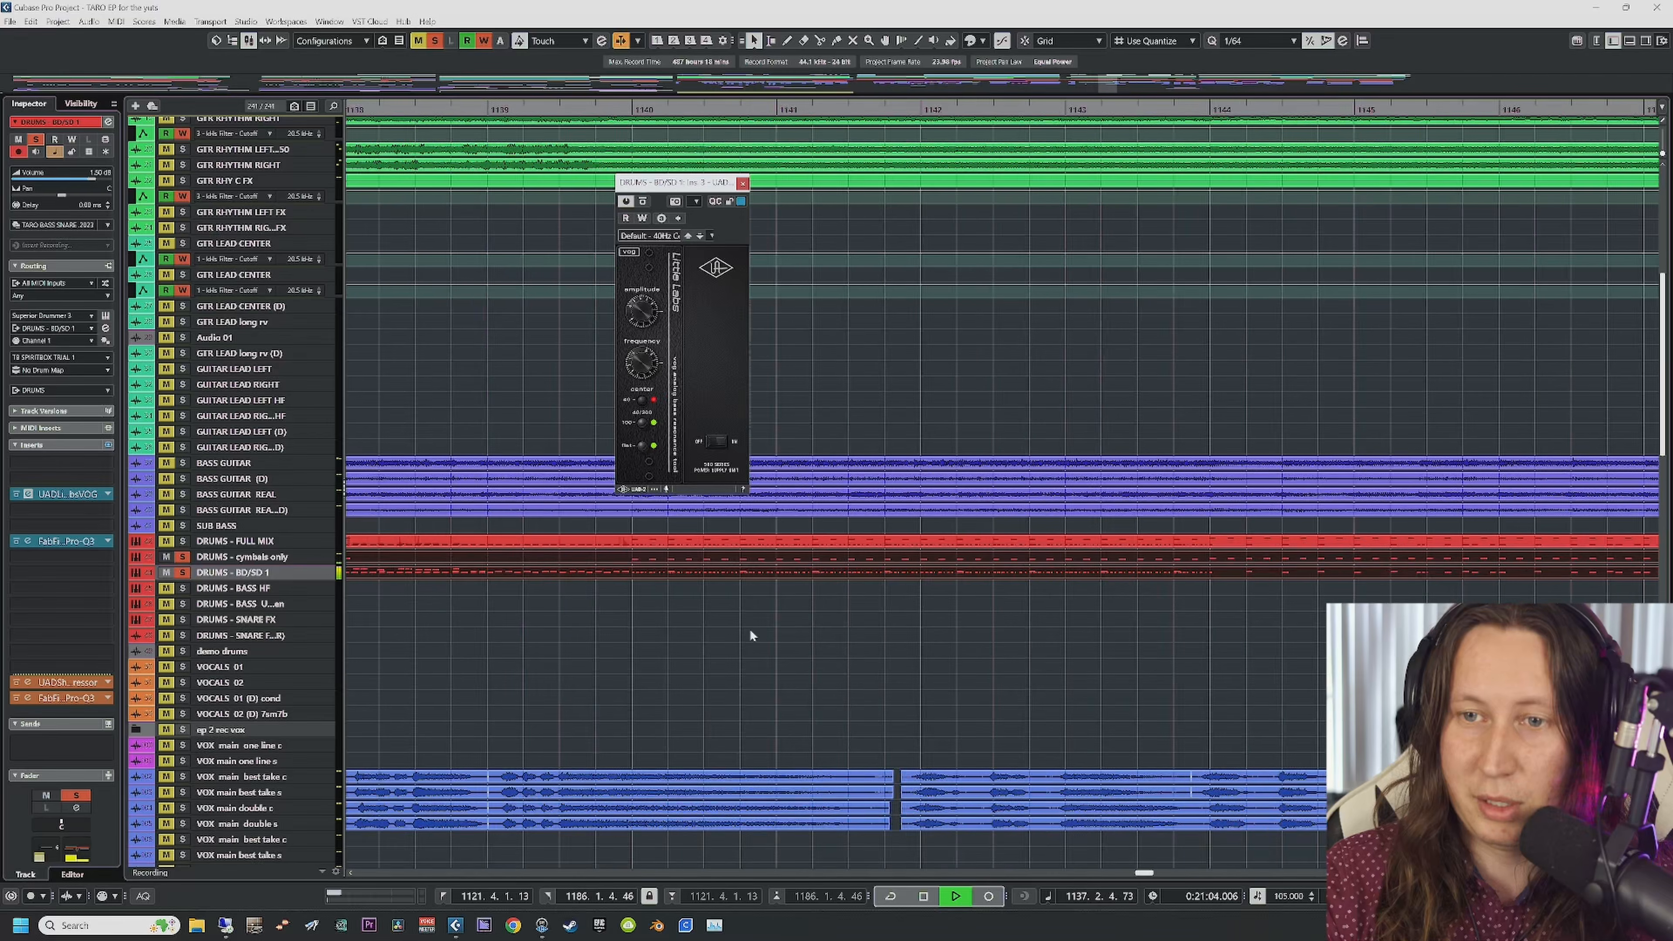
key("space")
scroll(457, 655, "down", 8)
scroll(620, 606, "up", 10)
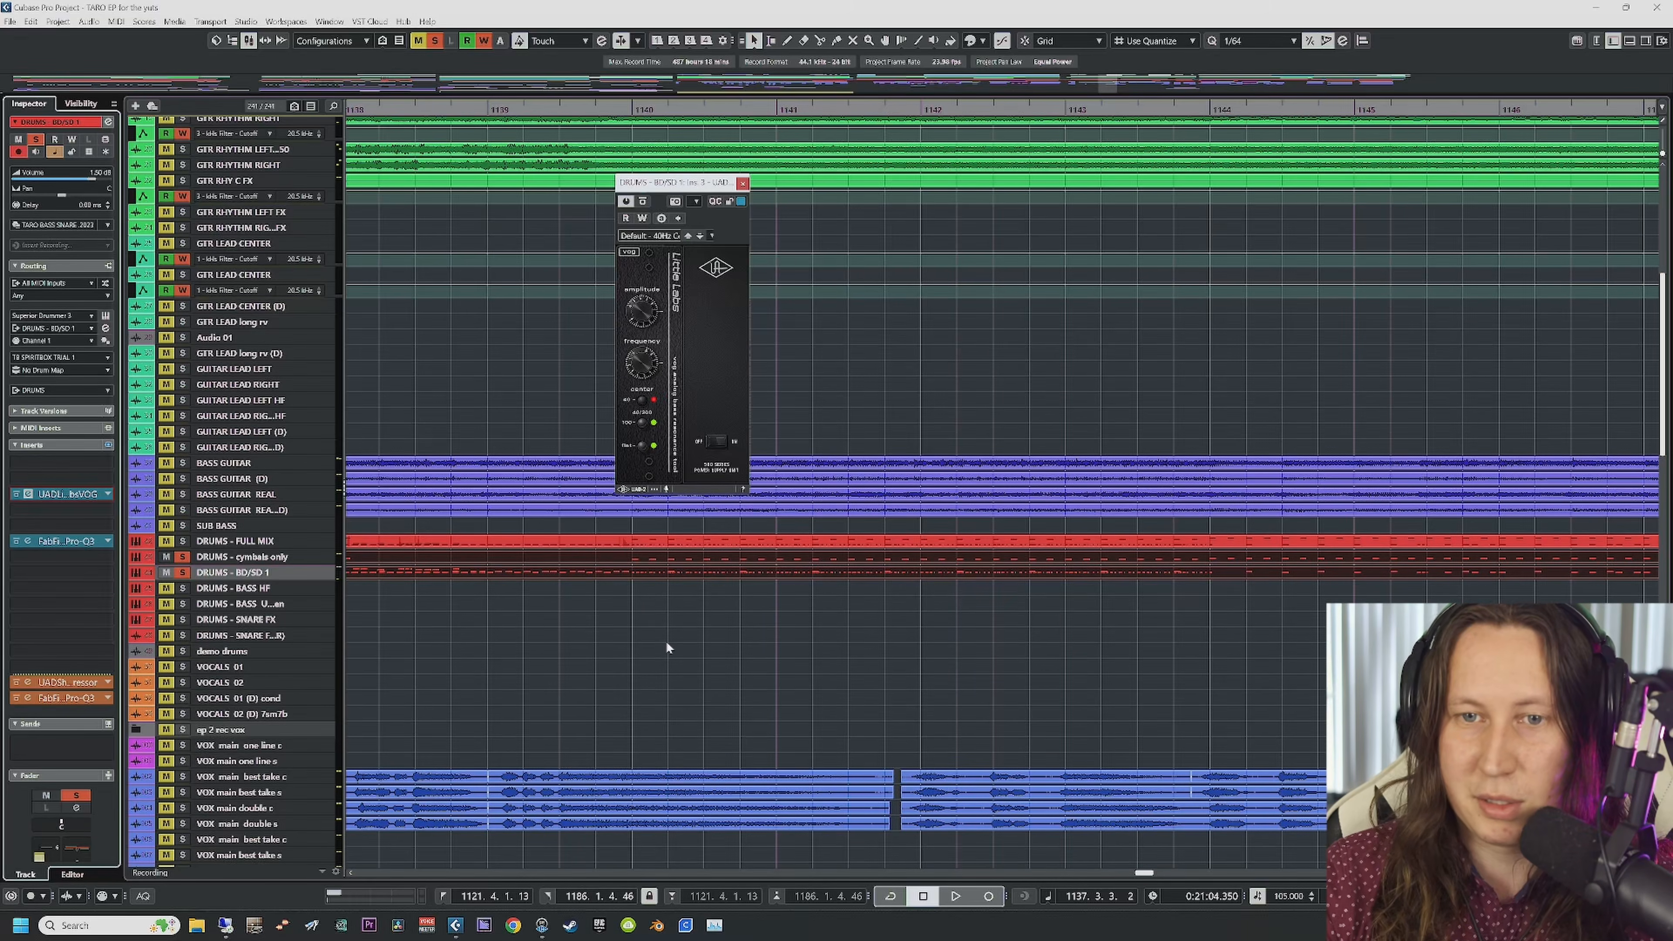
key("space")
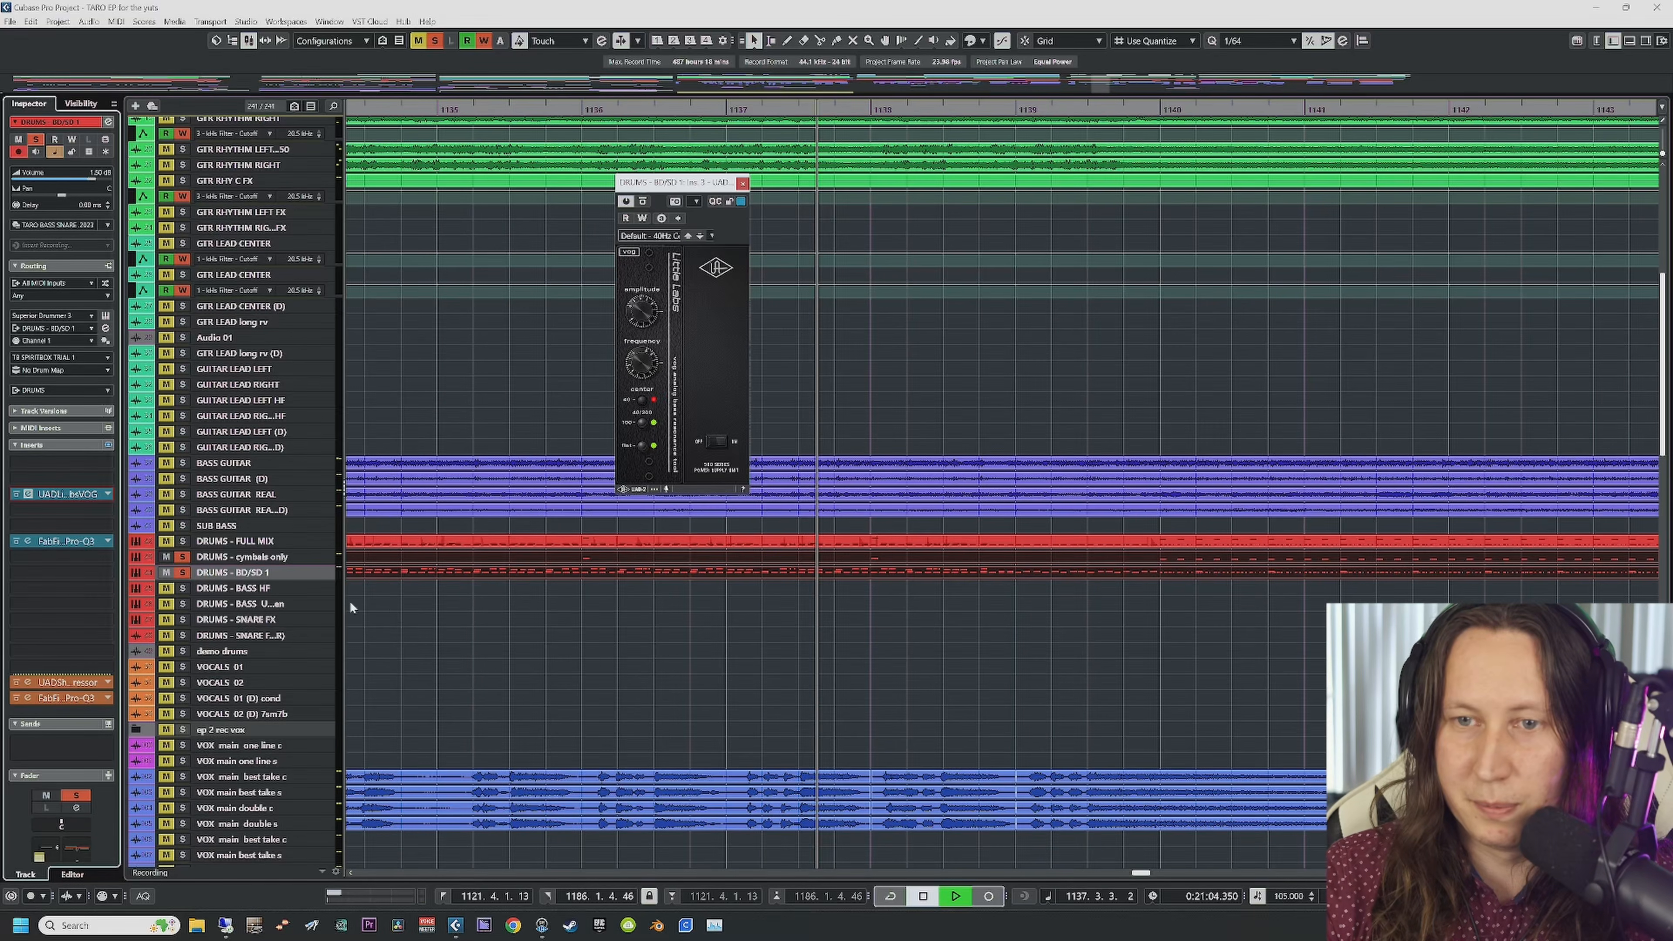
left_click(29, 541)
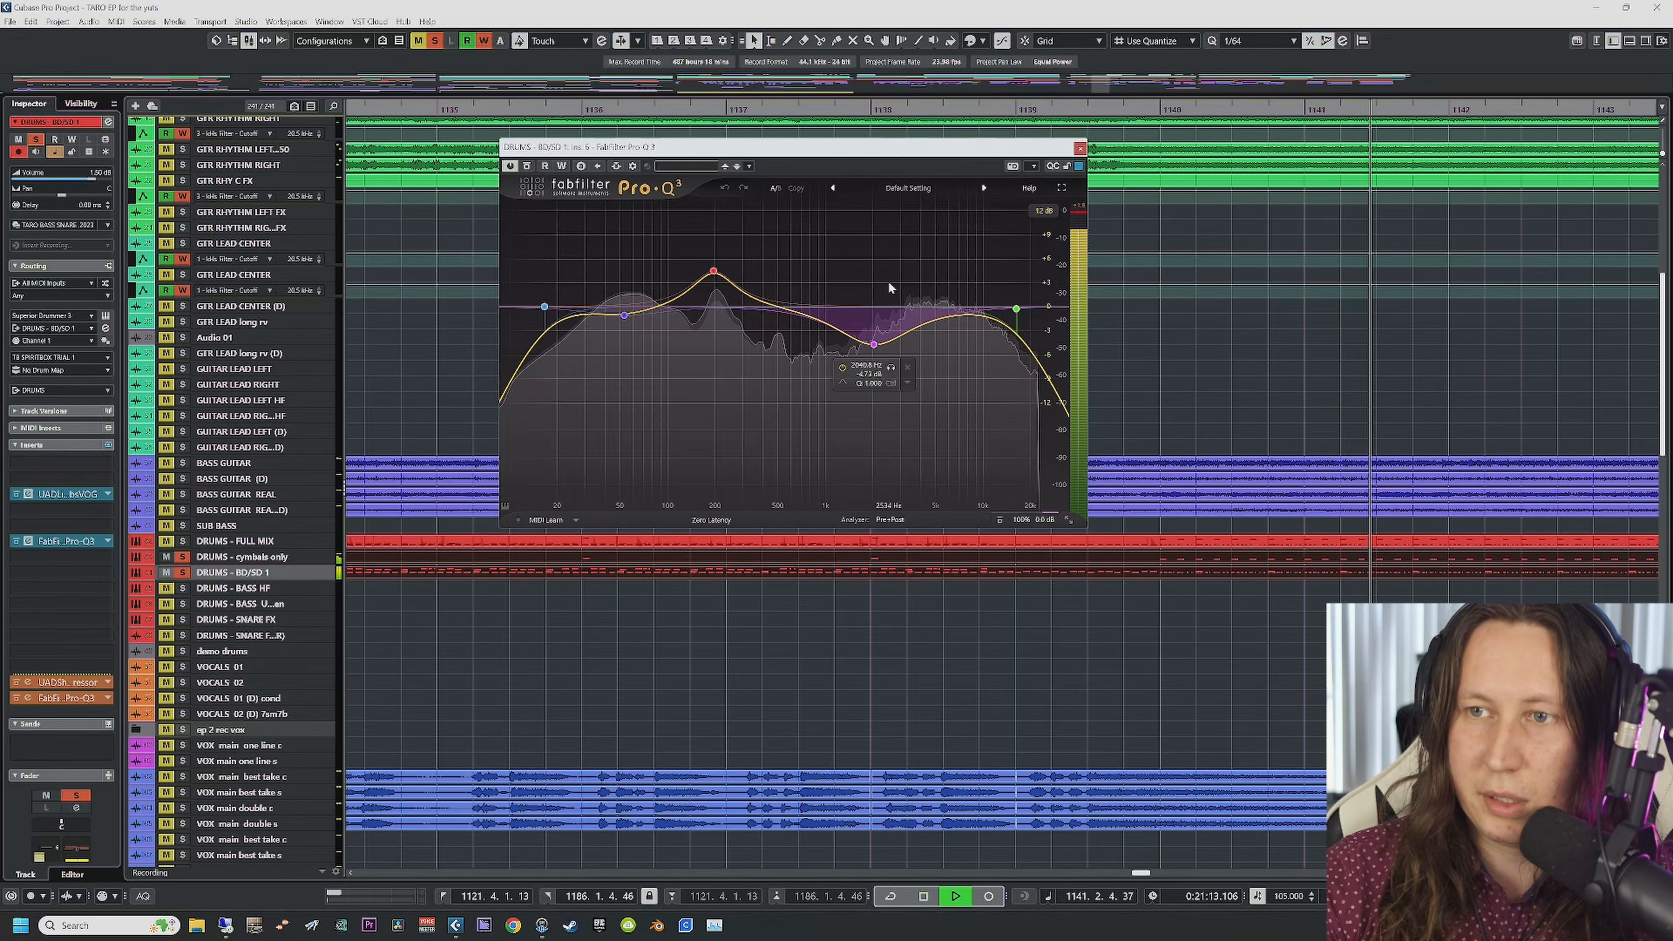
Step: Audition the 200 Hz boost band soloed, then compare with the full EQ
key("space")
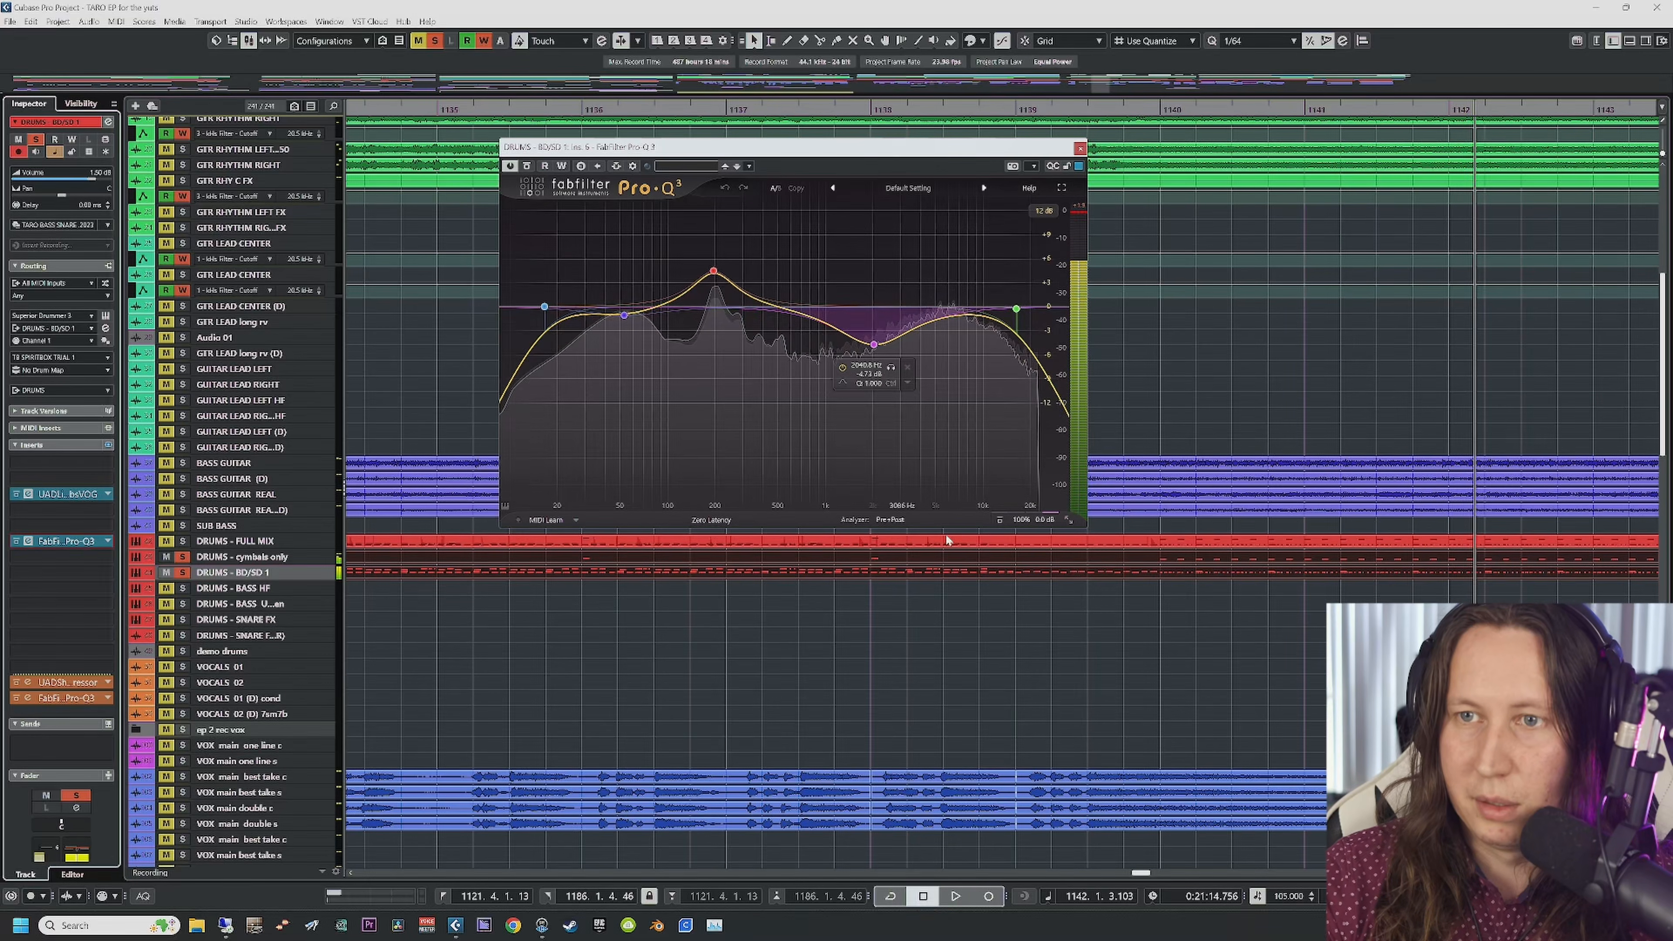
scroll(942, 682, "right", 1)
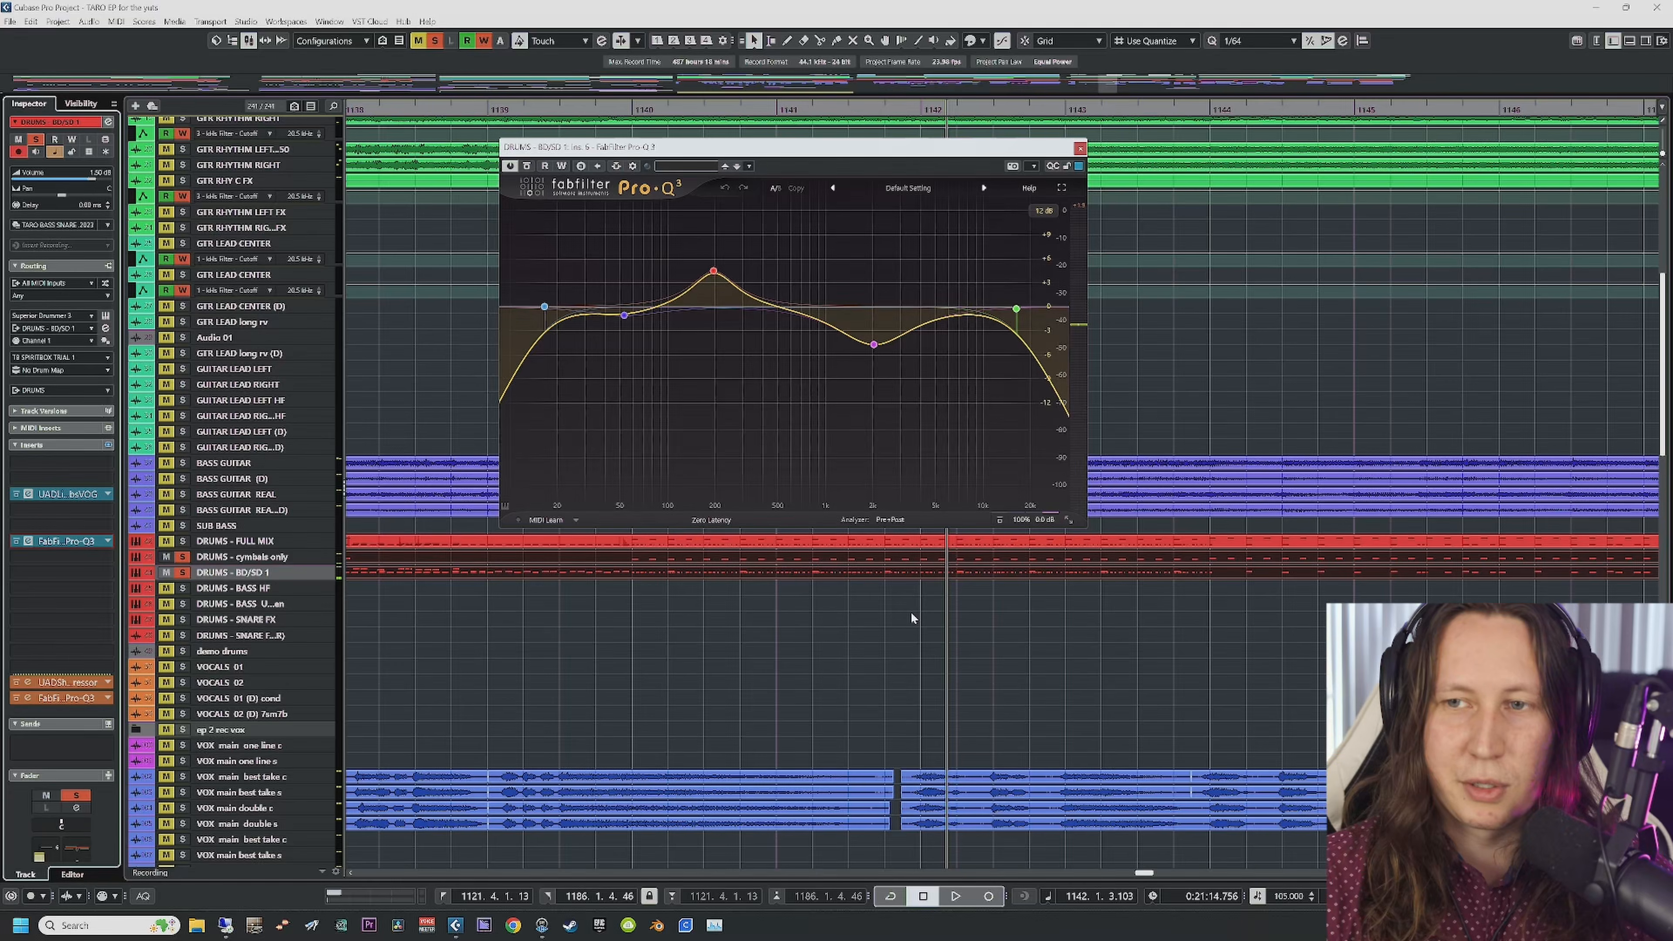
key("space")
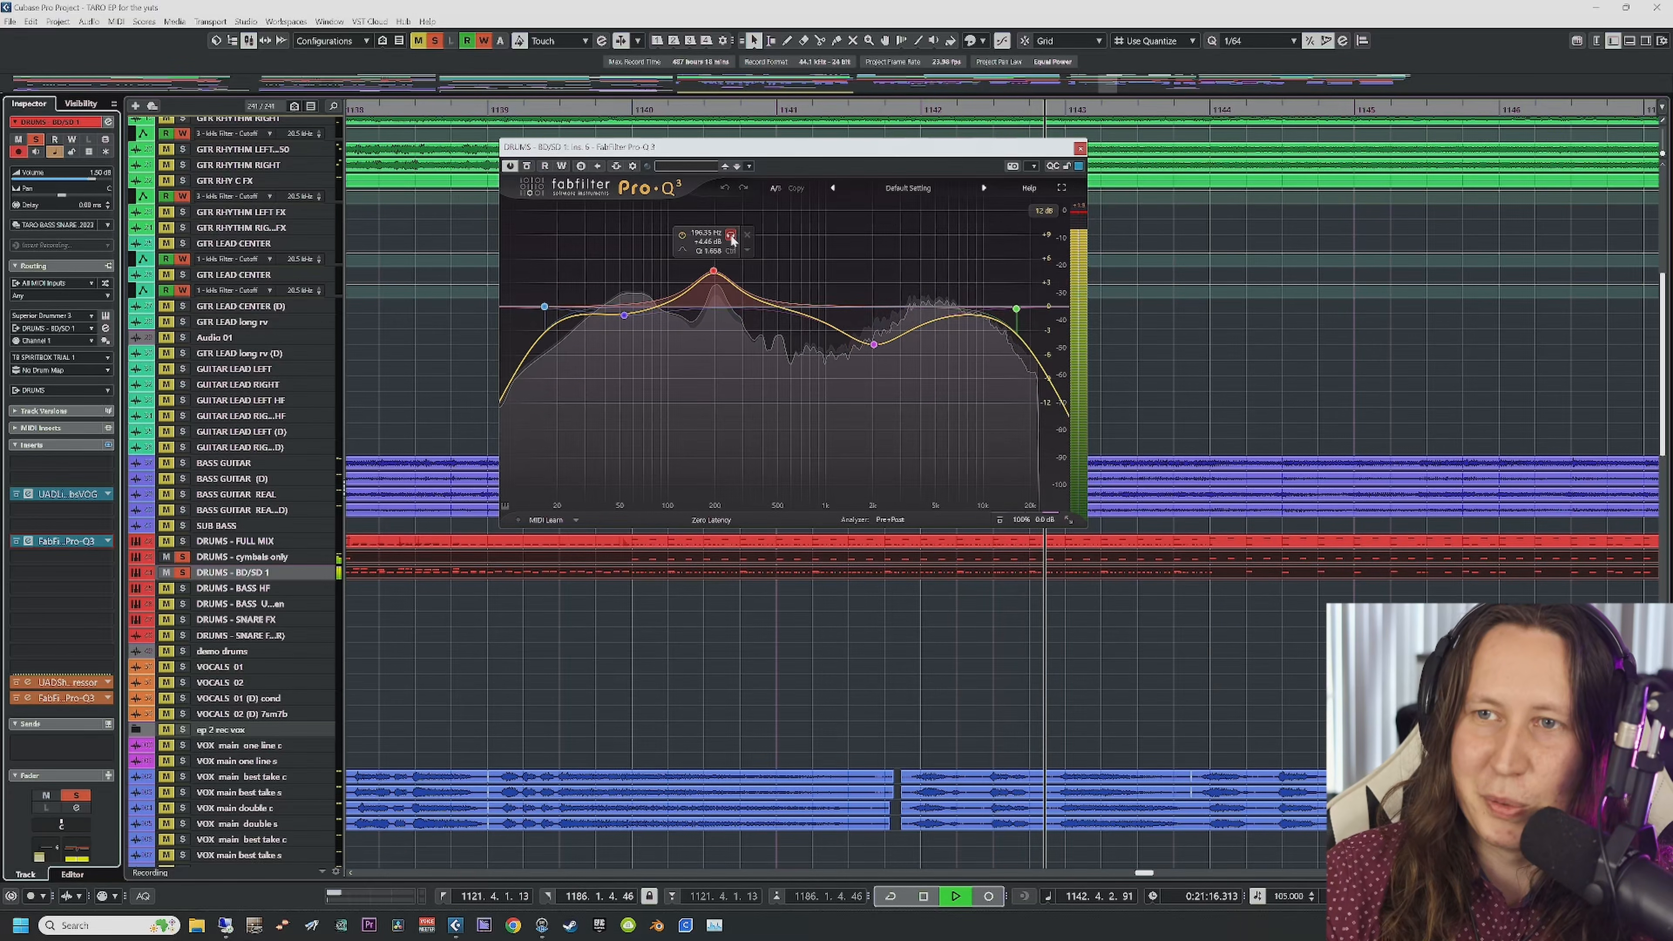
left_click(731, 235)
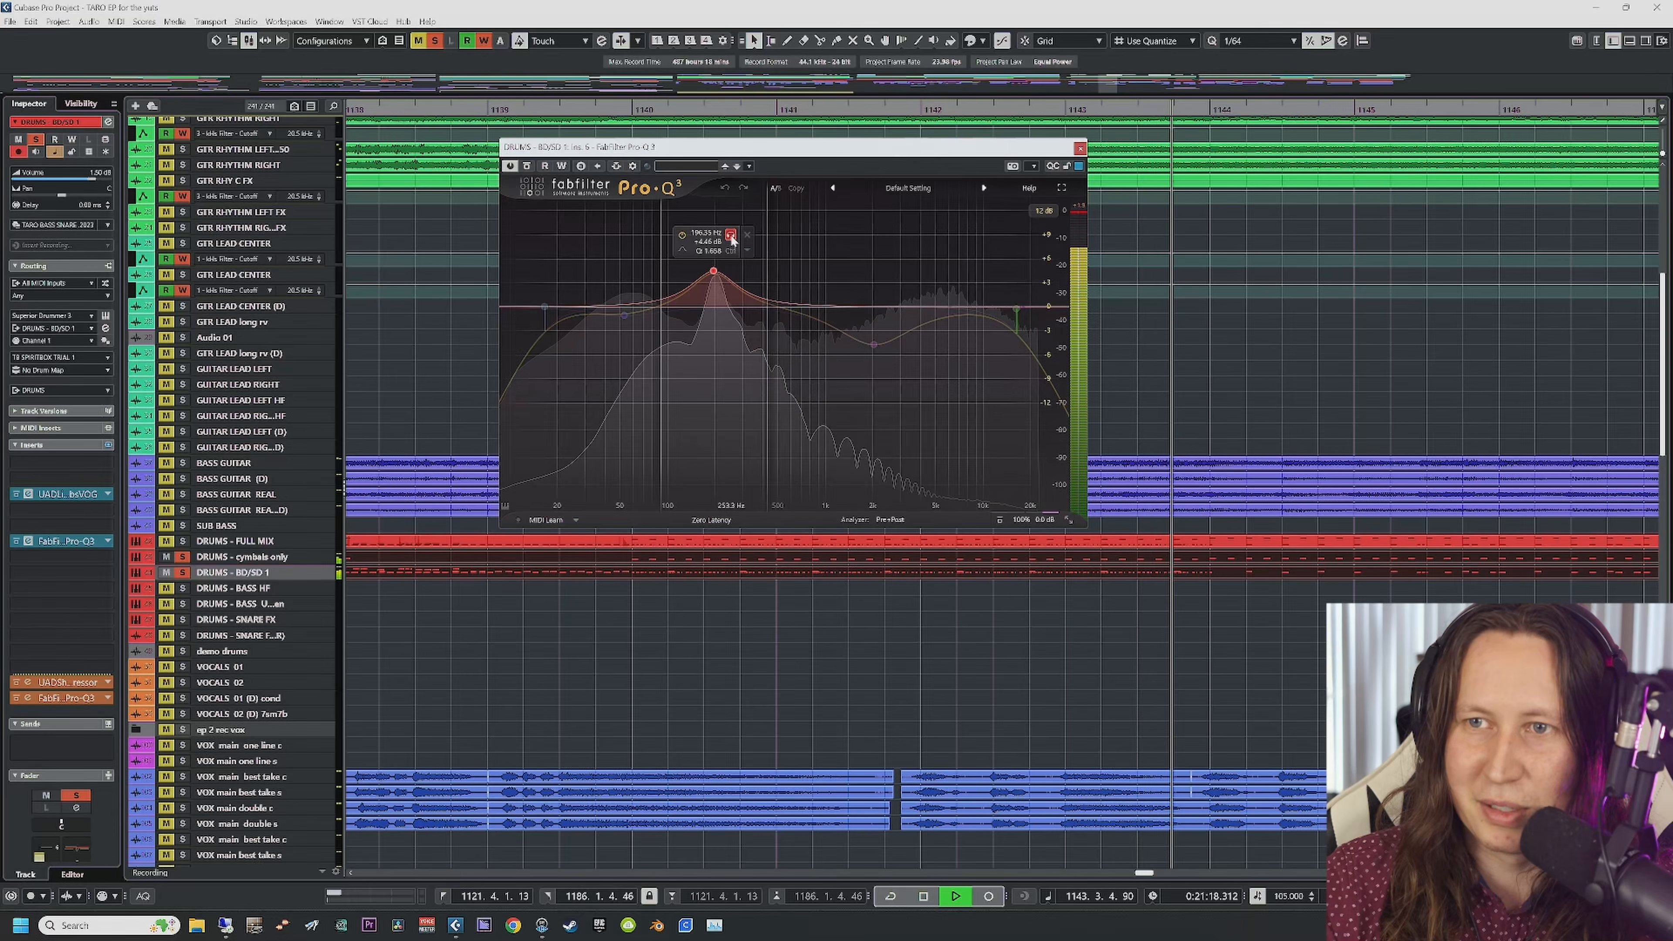
left_click(731, 235)
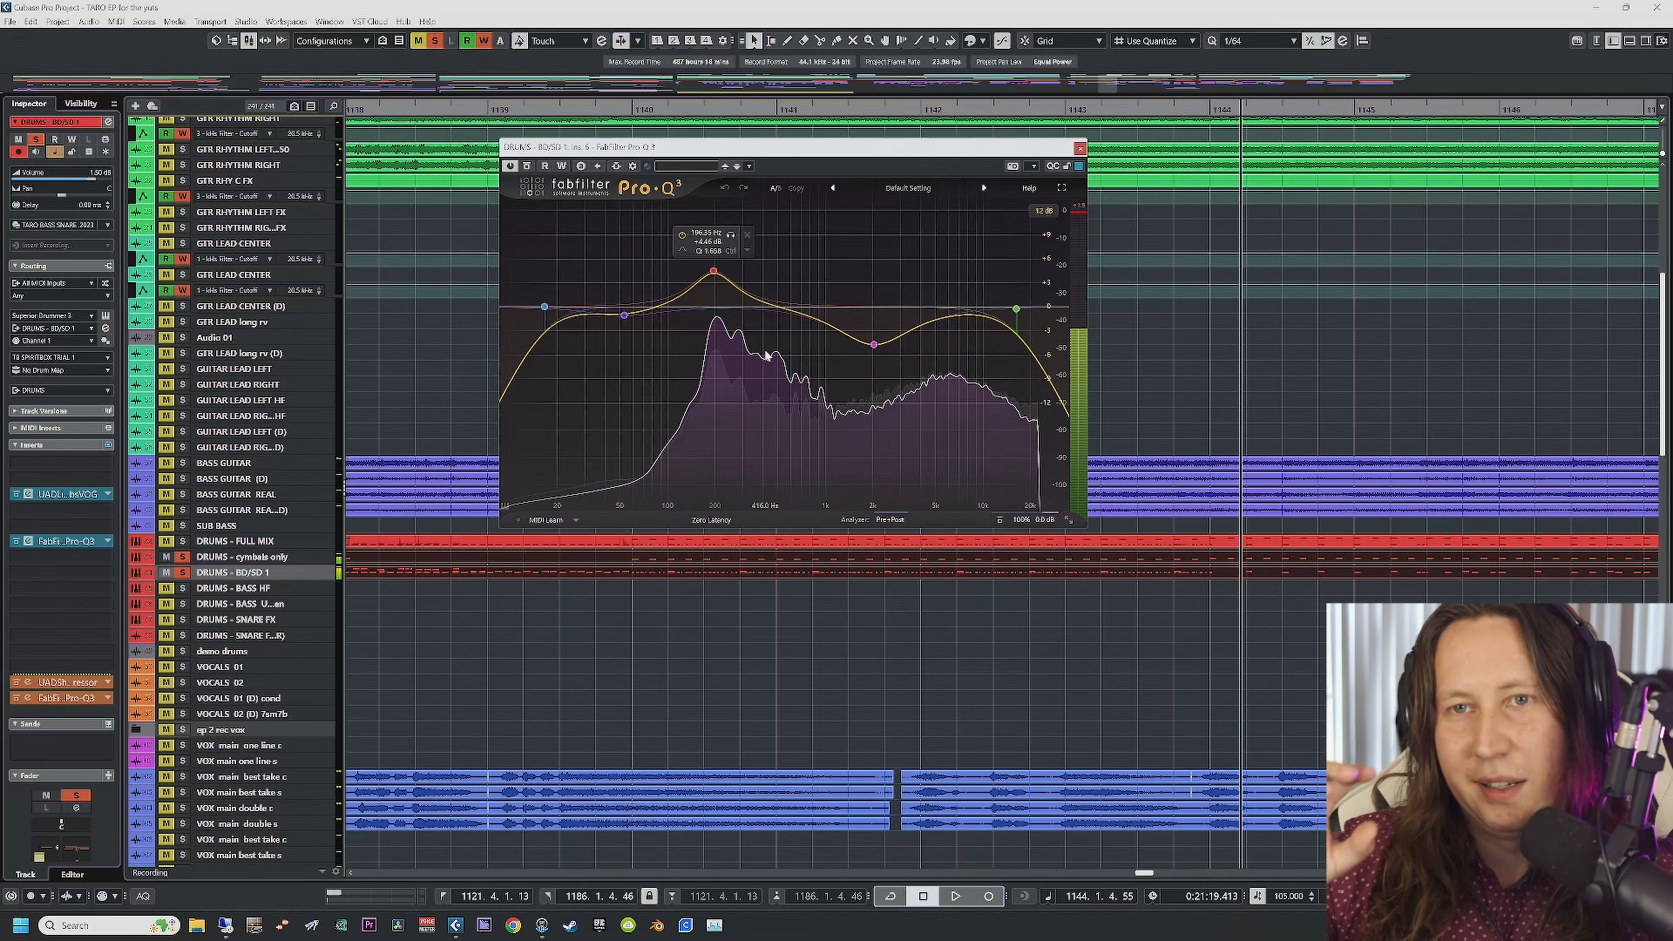
mouse_move(766, 356)
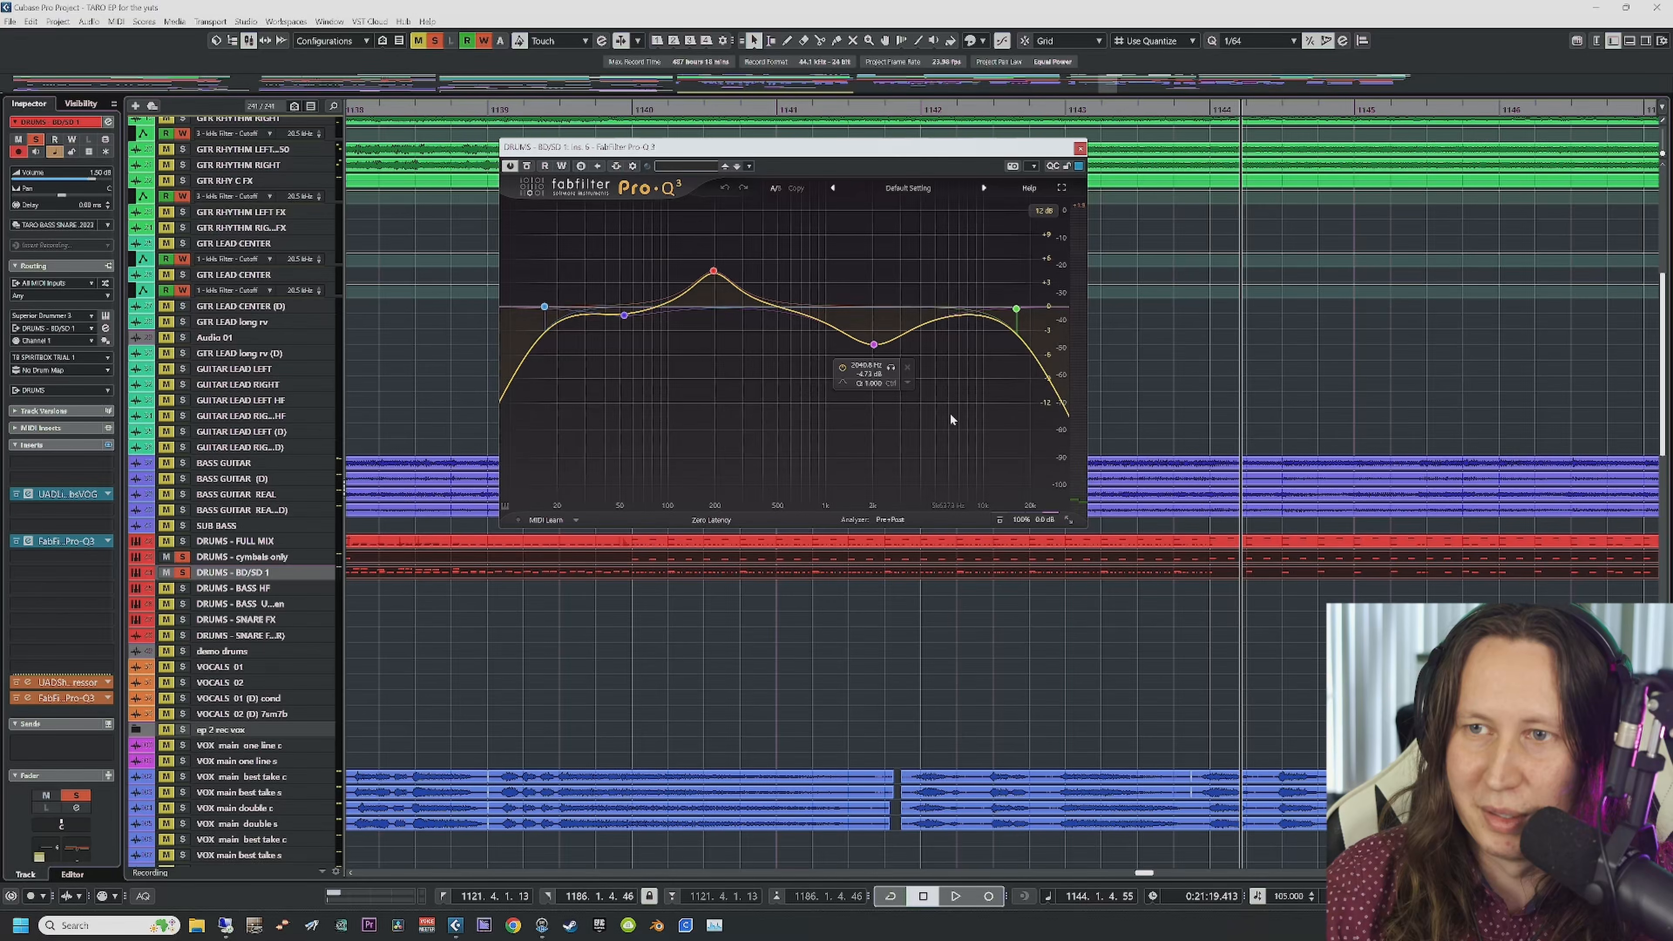
key("space")
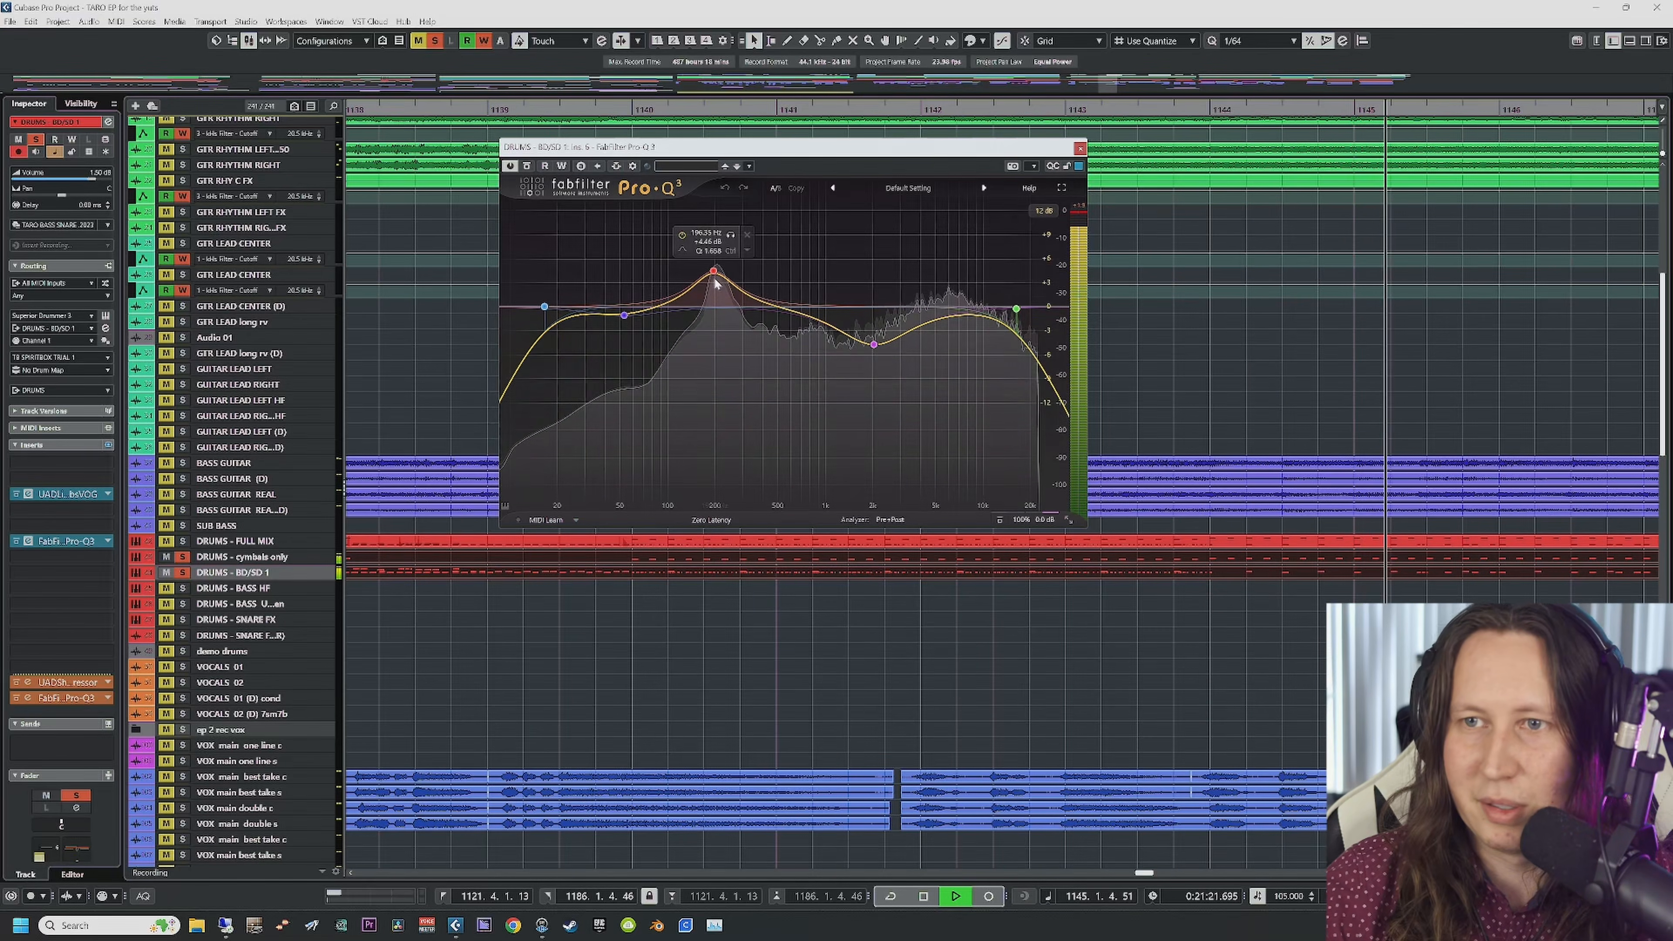
key("space")
Step: Solo the 196 Hz boost band, nudge its frequency lower, and audition it
left_click(731, 236)
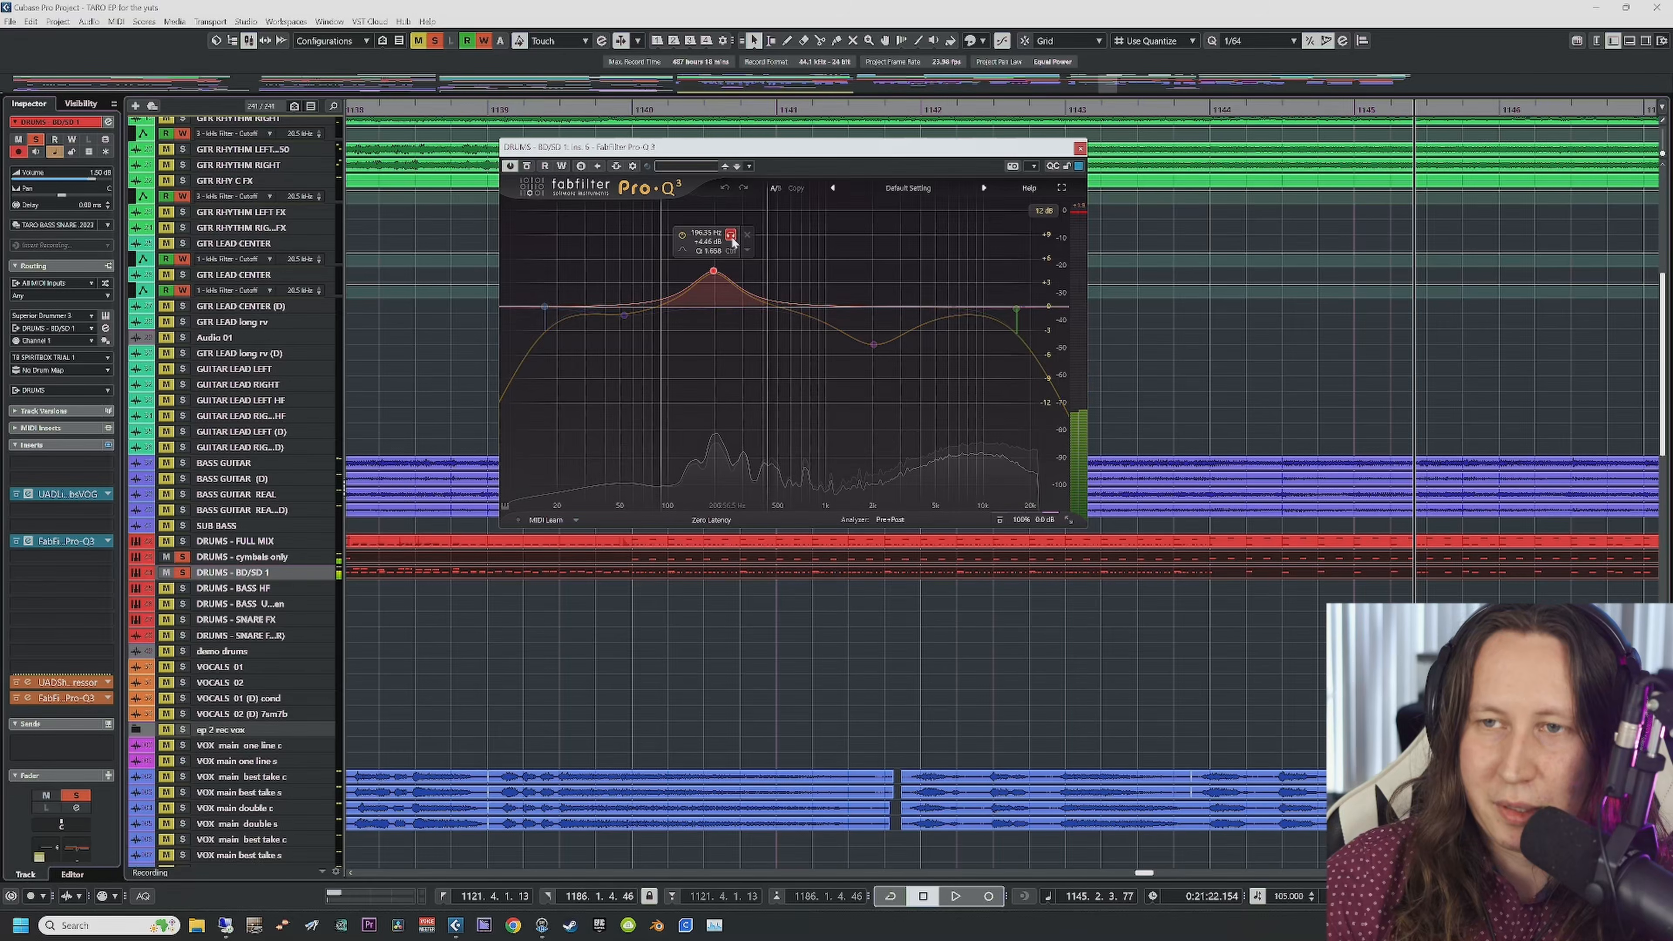
left_click_drag(736, 239, 736, 245)
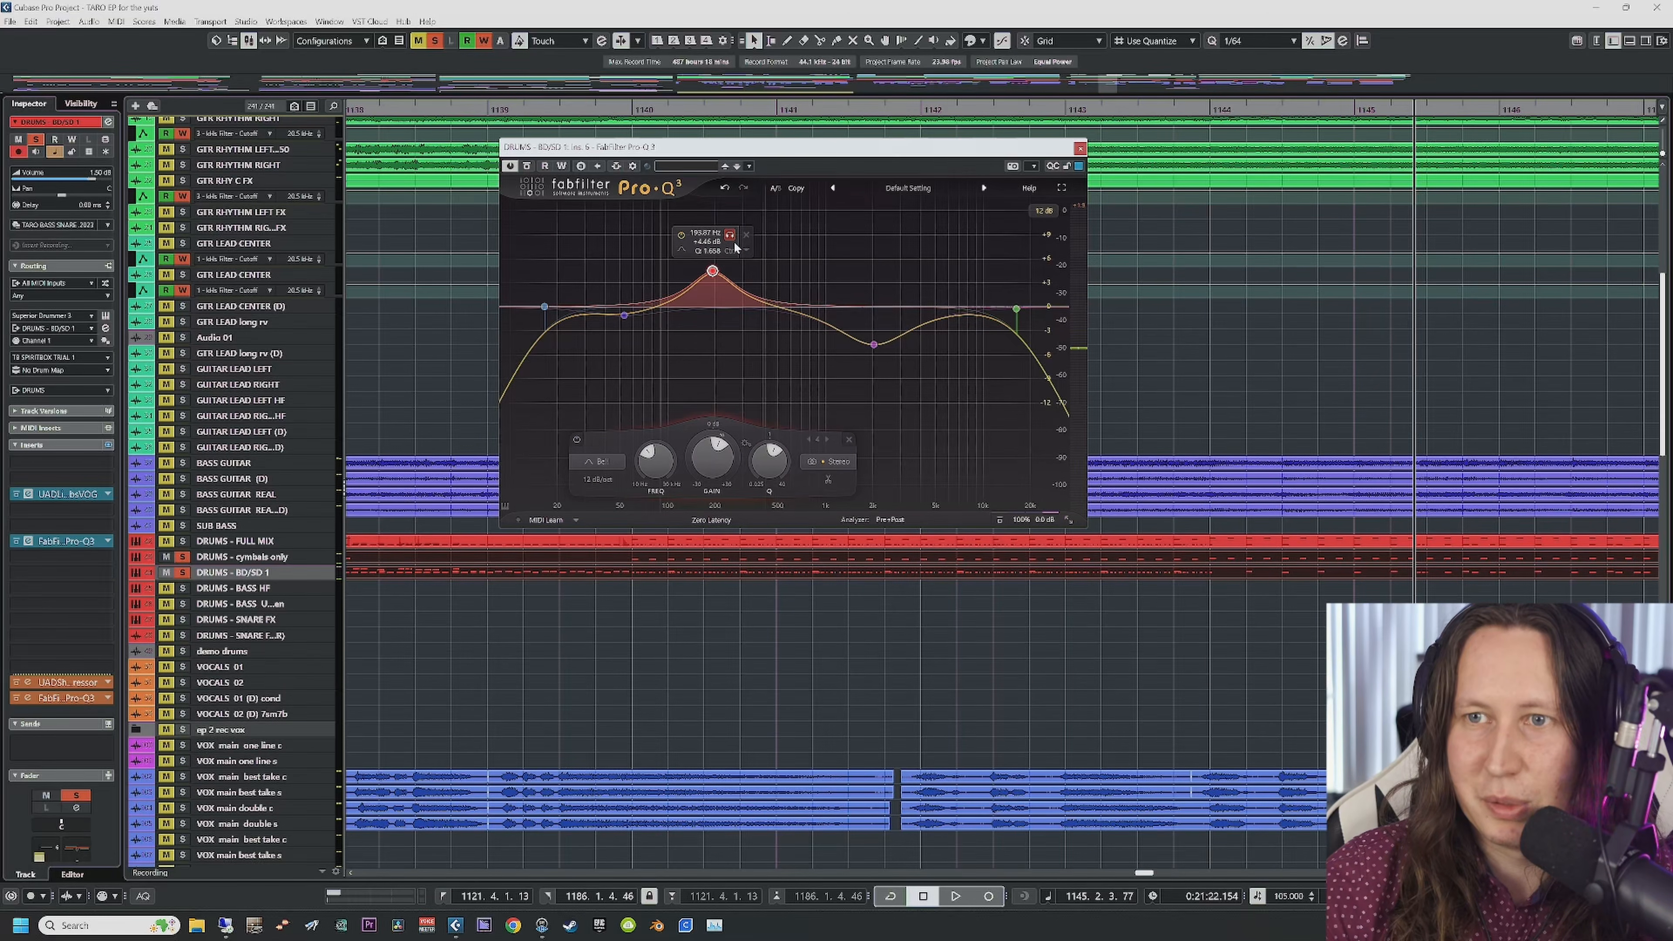
key("space")
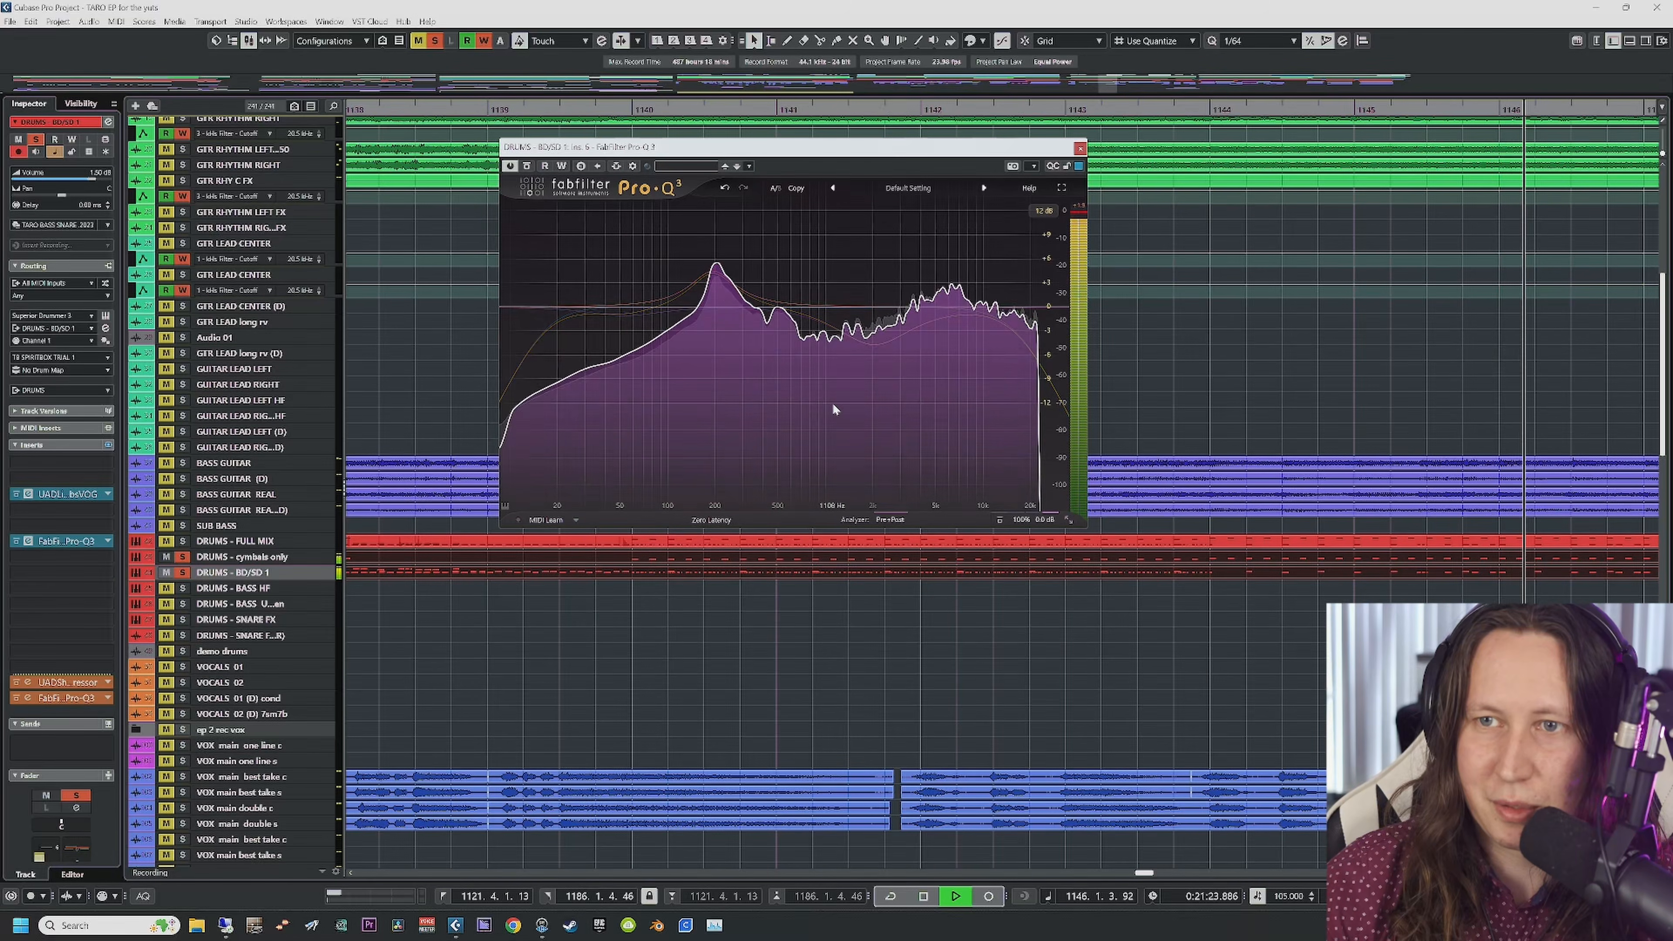
key("space")
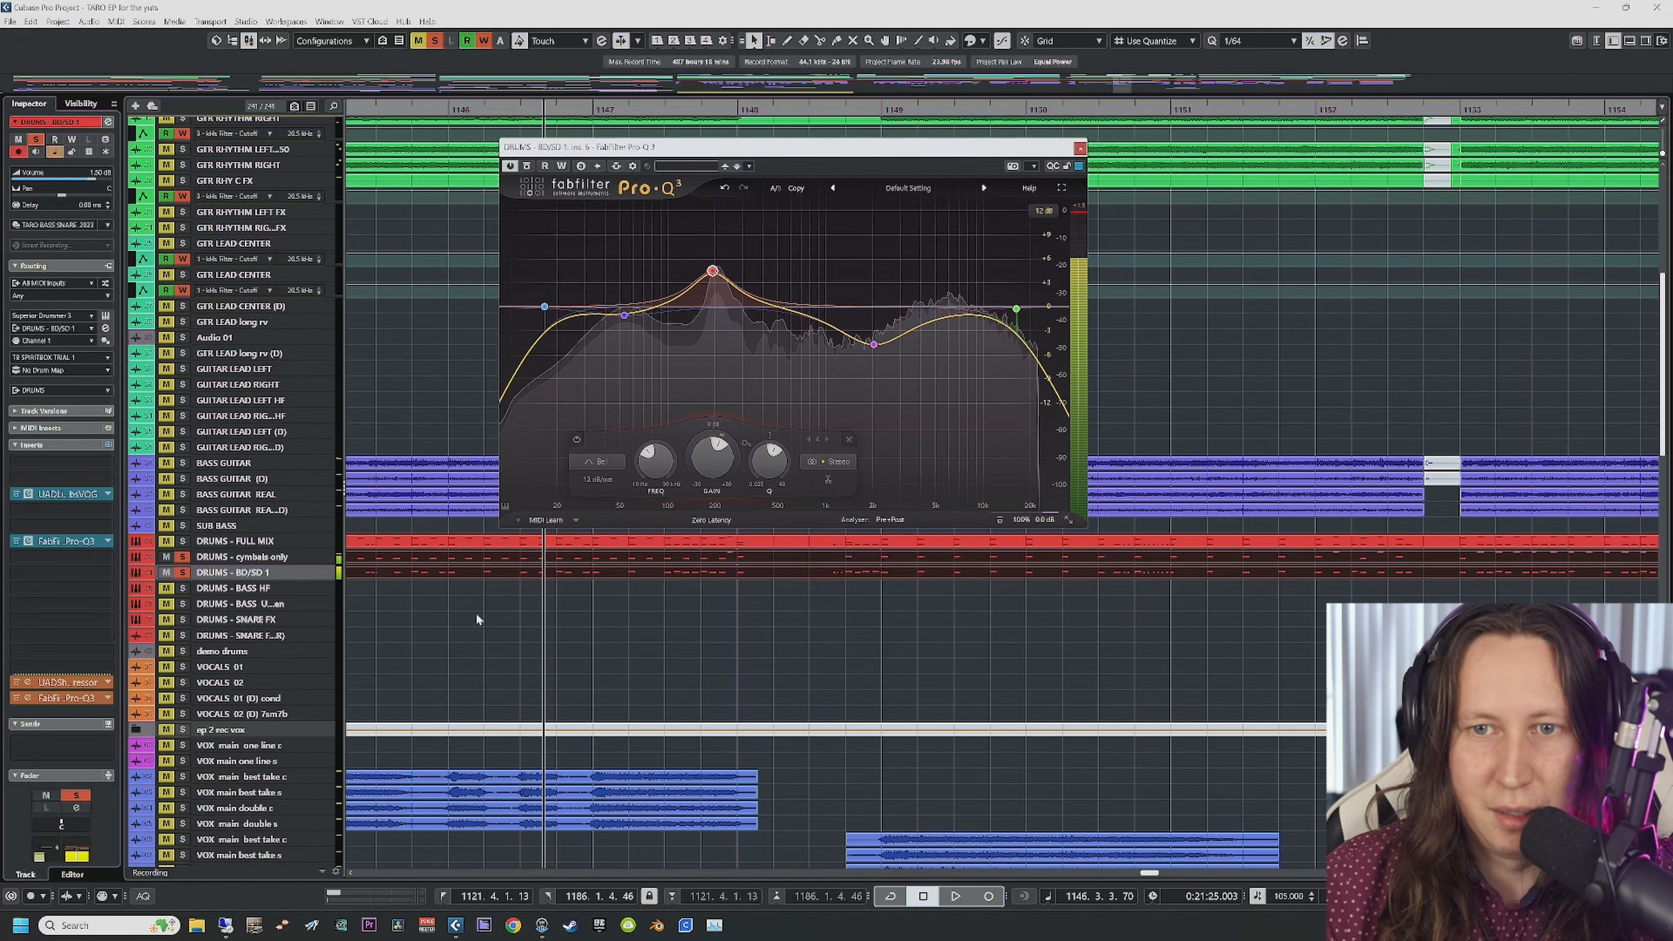
Step: Open BD/SD 1's Shadow Hills compressor and audition the 194 Hz and 2040.8 Hz bands soloed
left_click(29, 684)
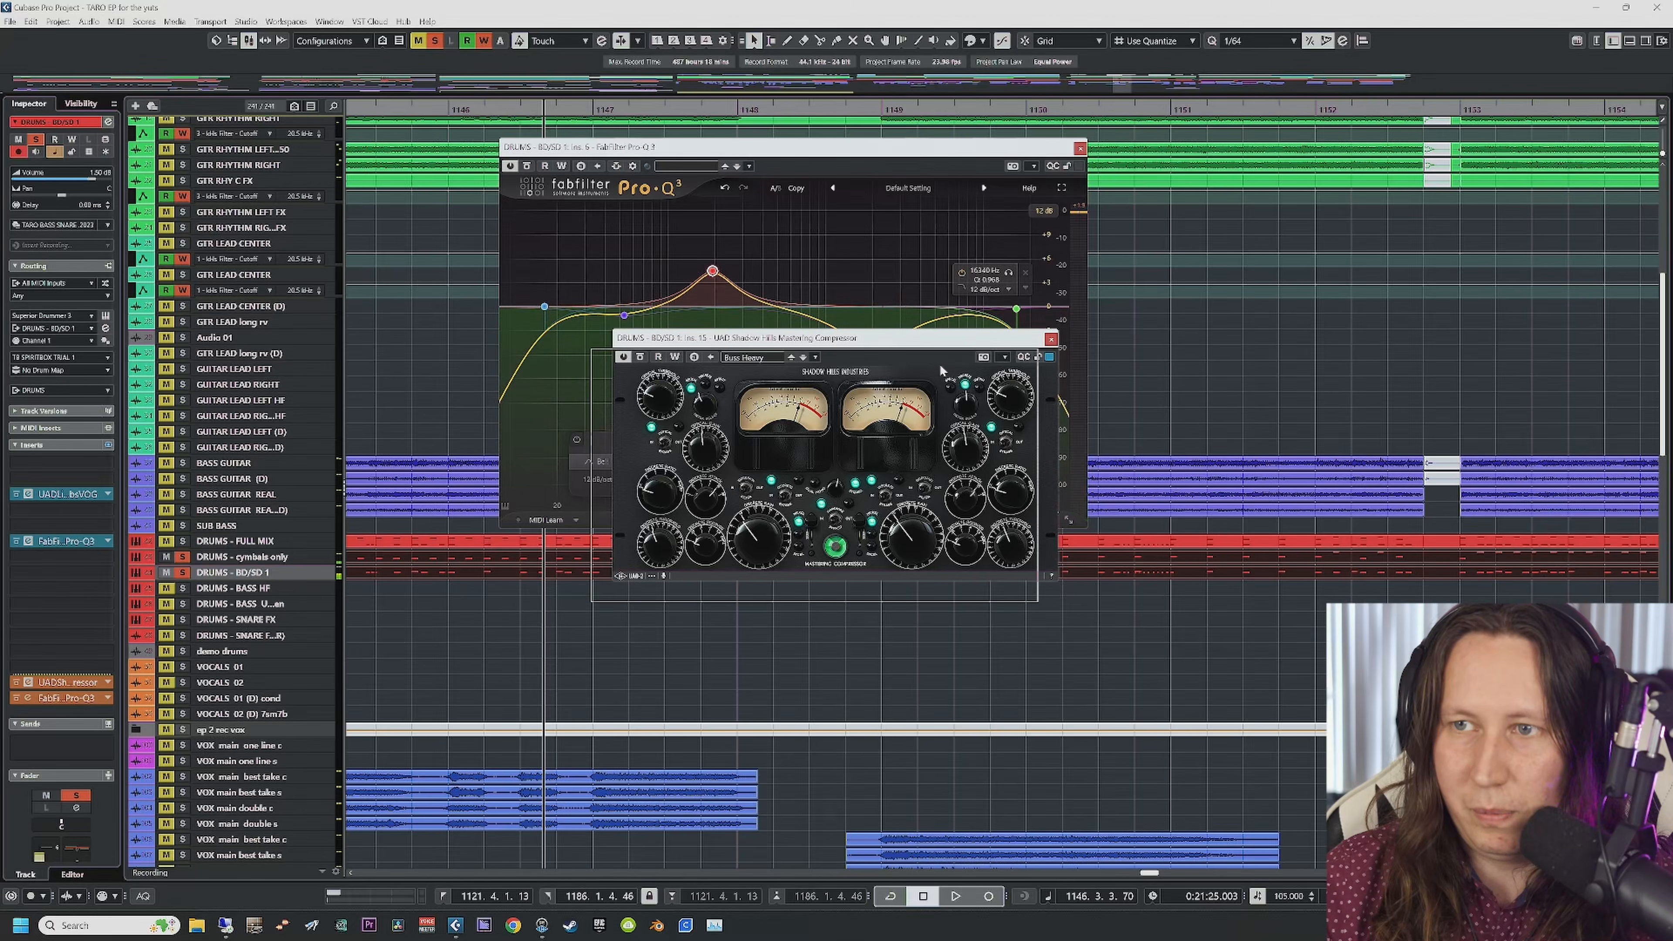
left_click_drag(936, 339, 699, 557)
mouse_move(731, 286)
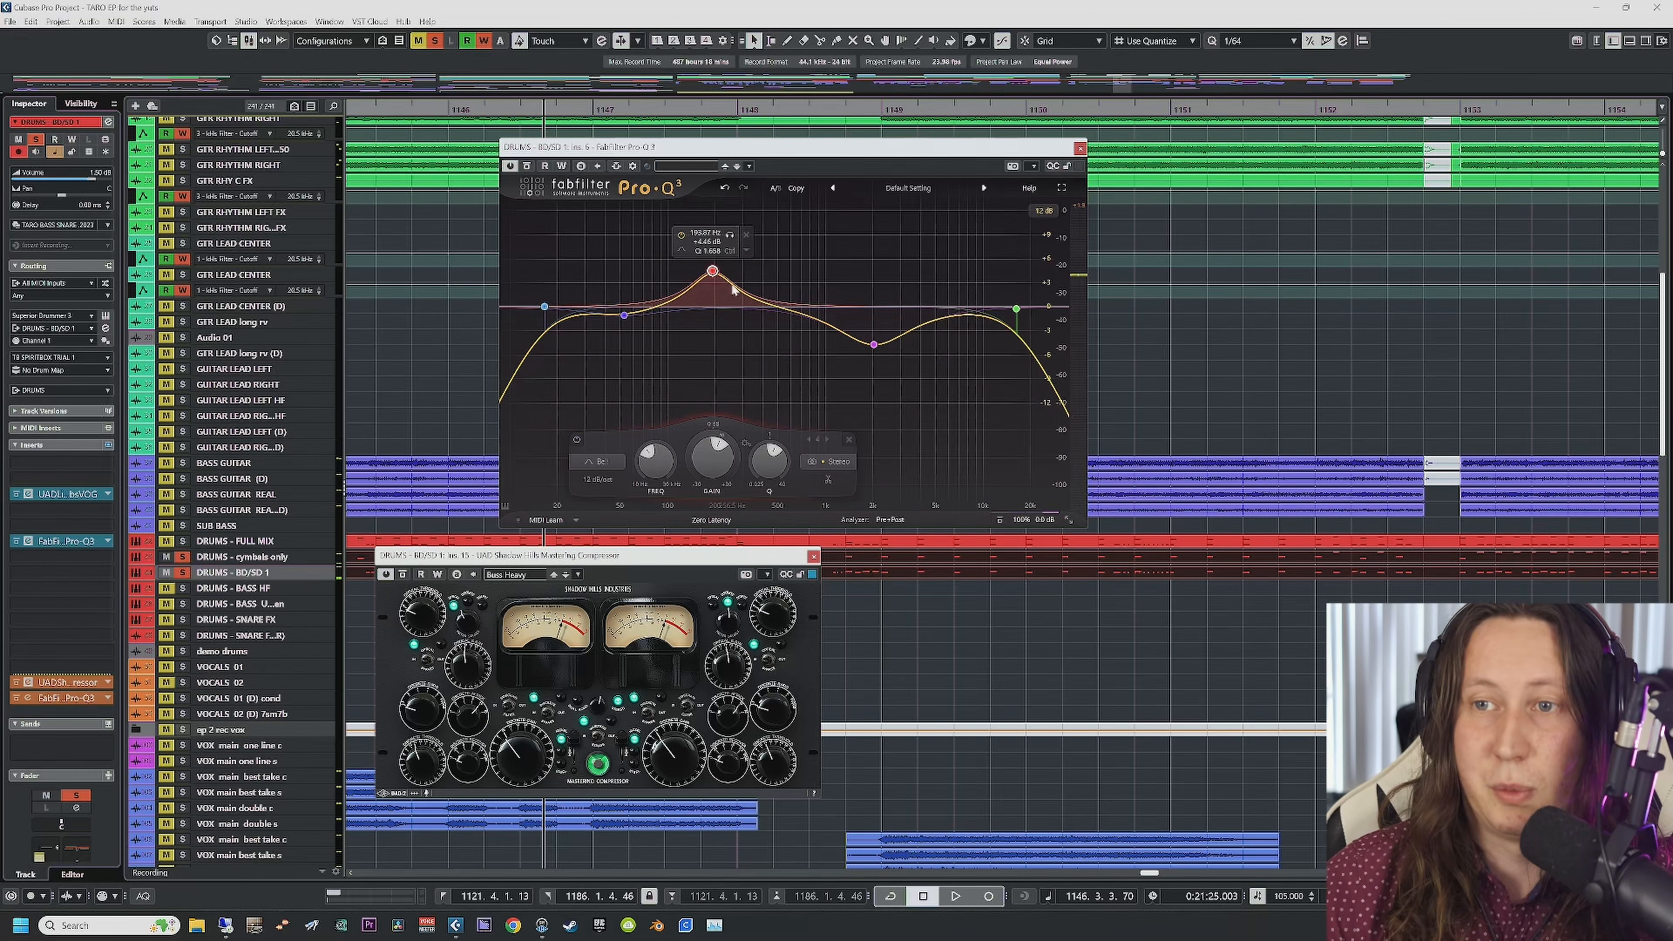
left_click(730, 243)
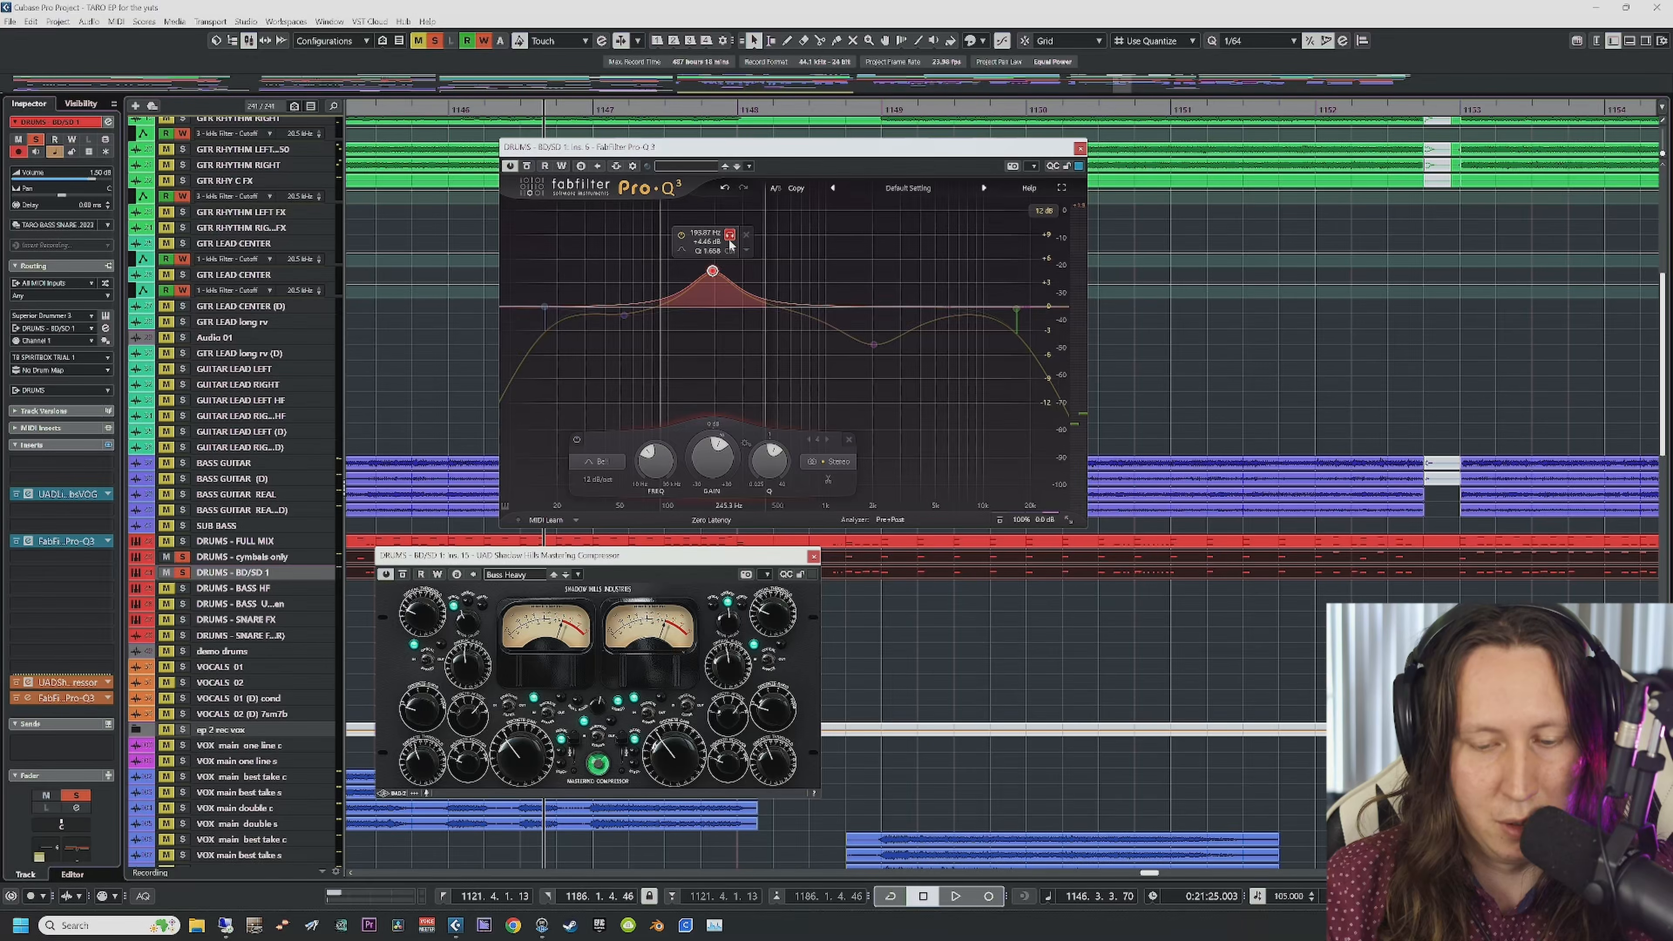
key("space")
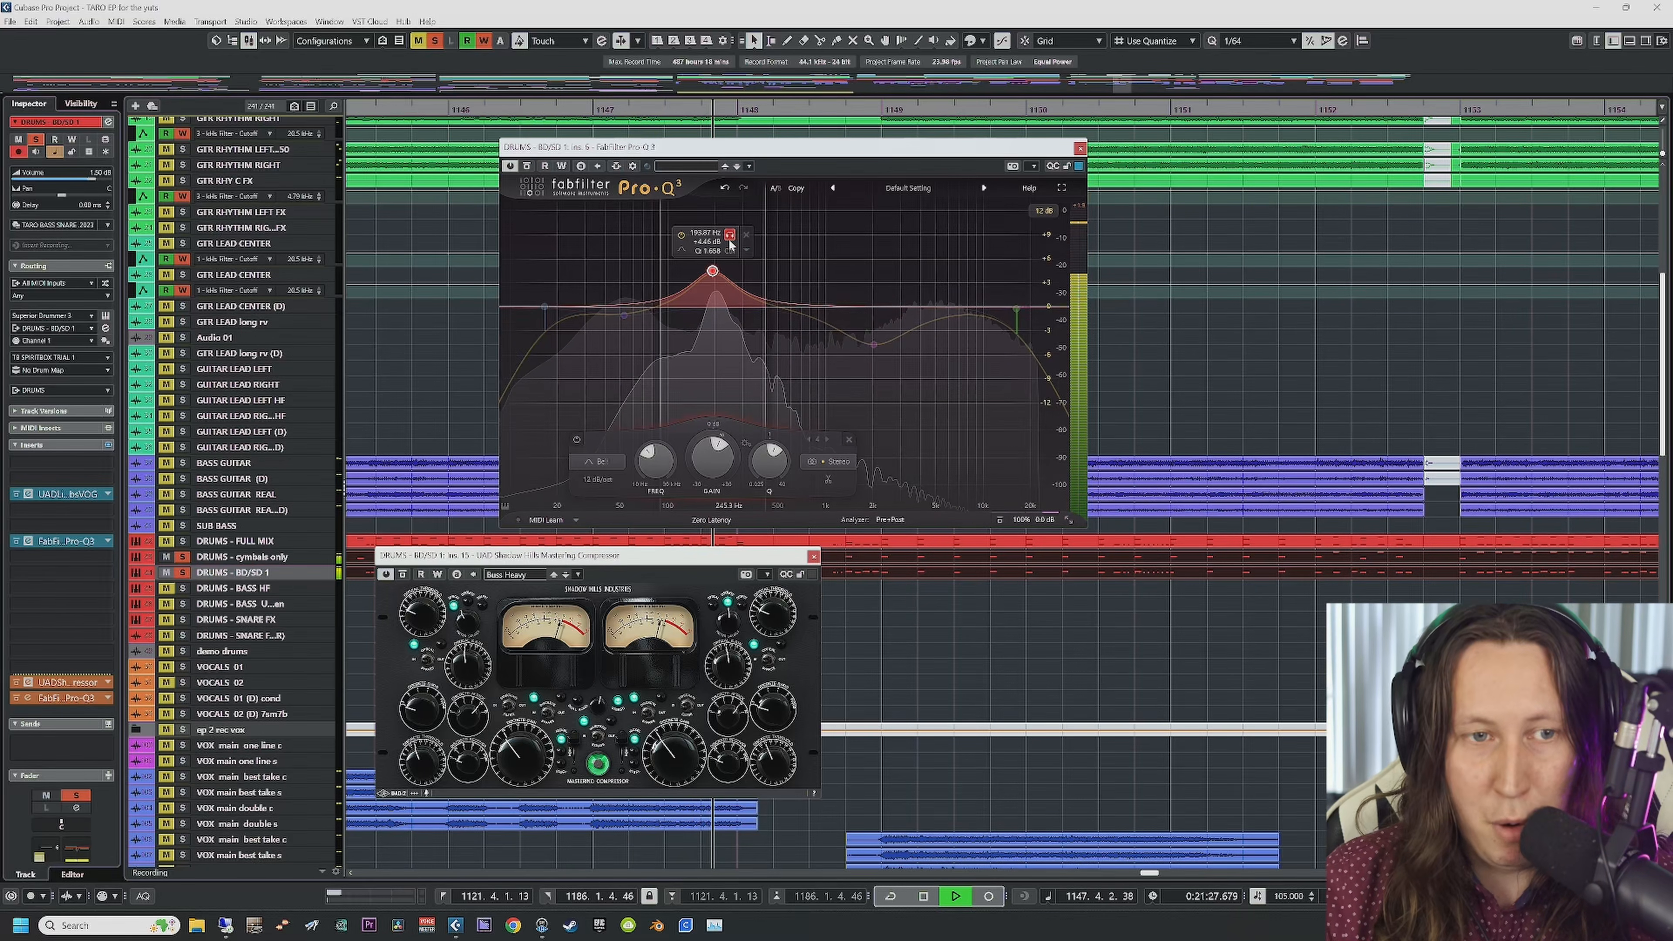
left_click(730, 243)
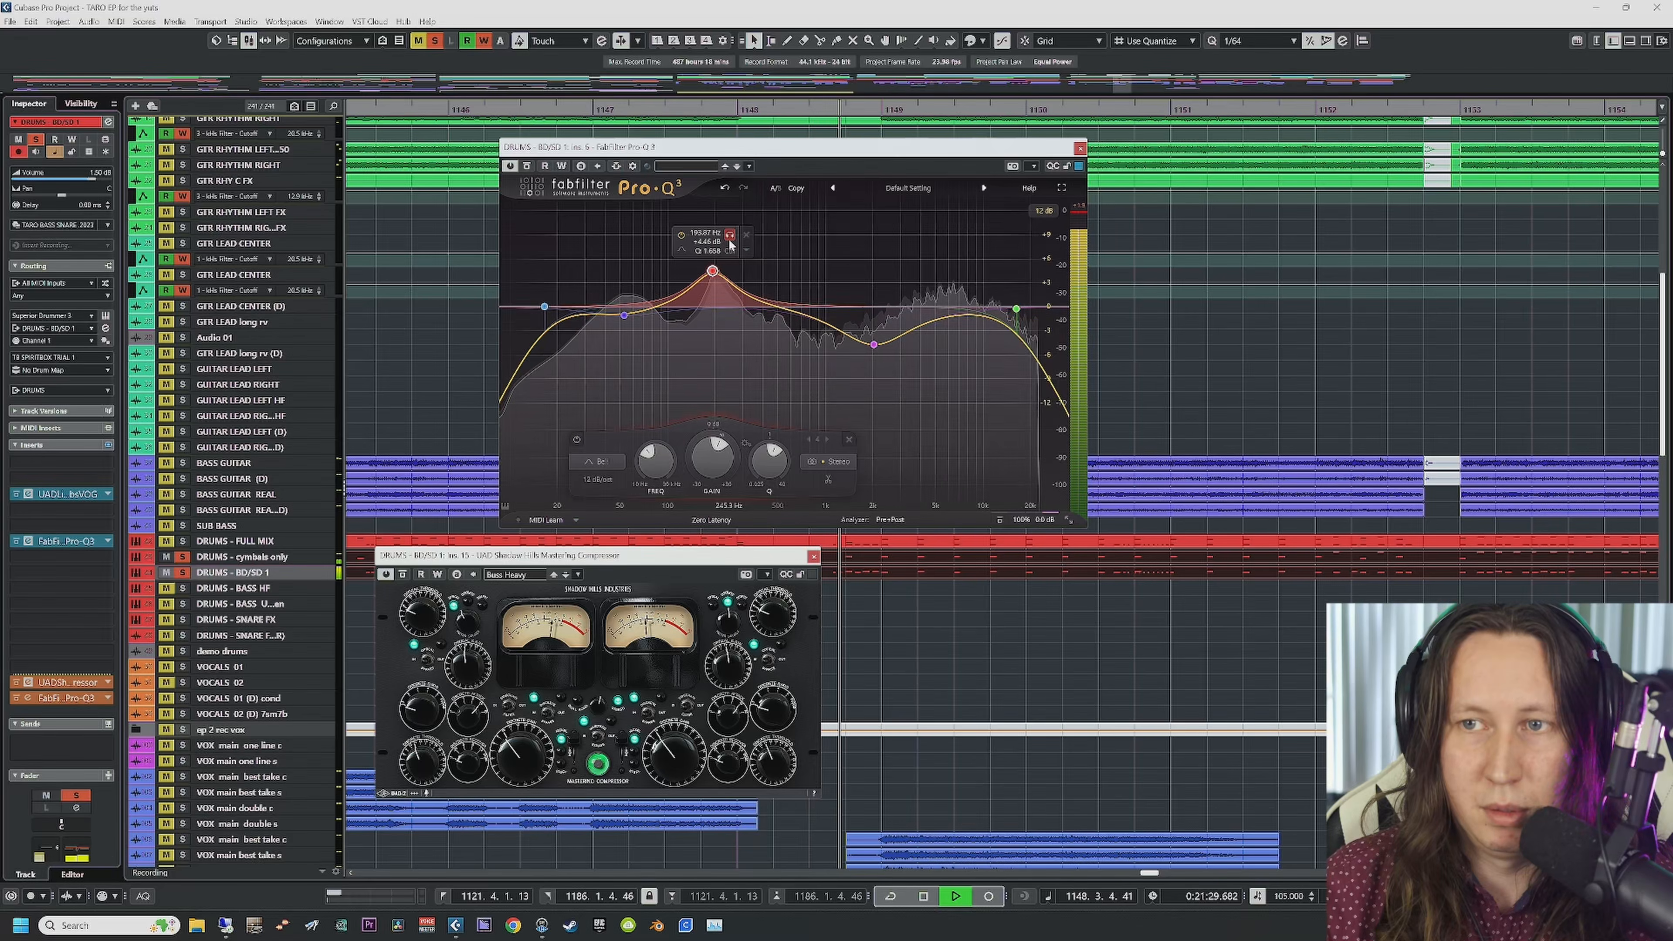
left_click(892, 369)
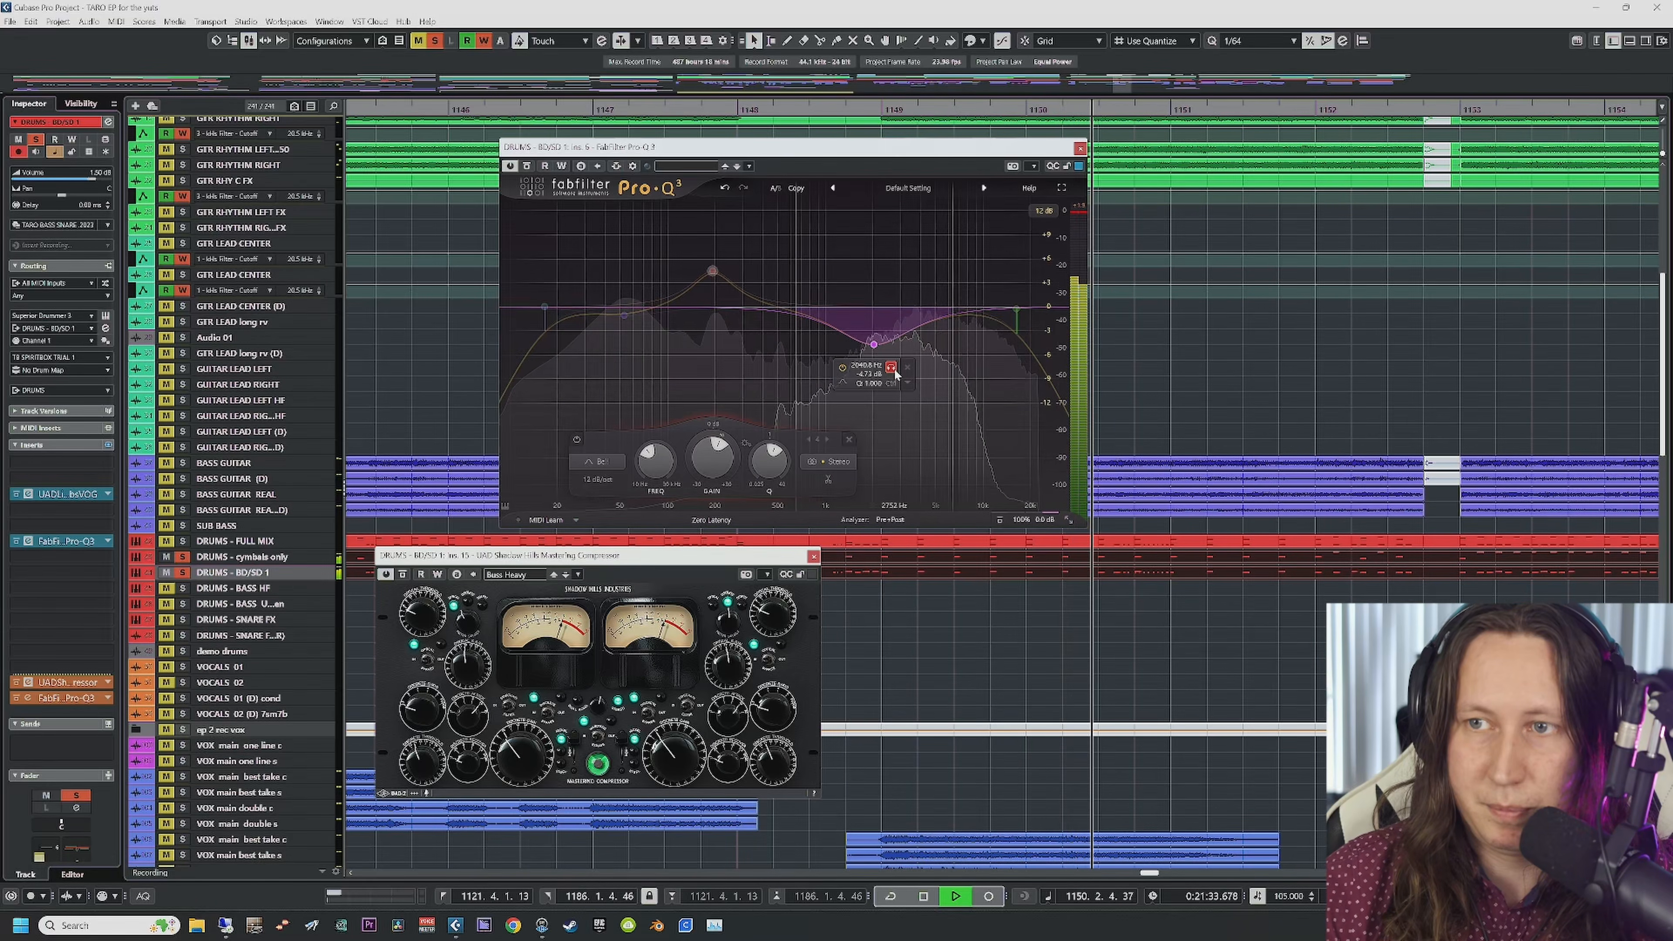
left_click(891, 369)
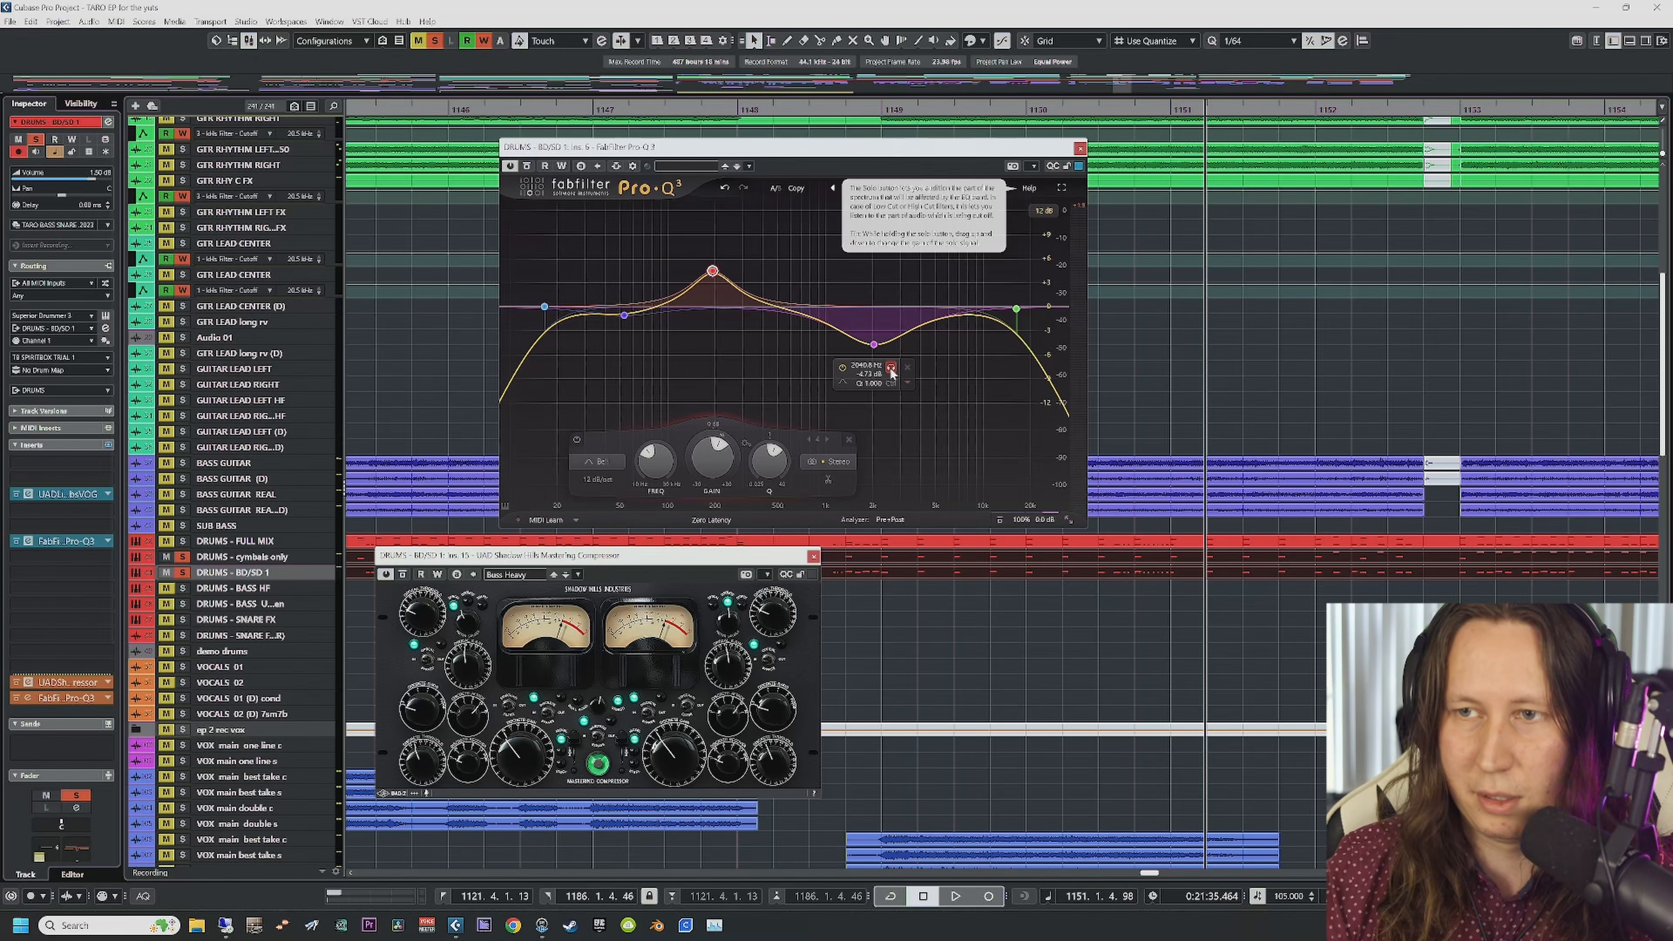
Step: Audition the high-cut band soloed, replaying from bar 1149, then close Pro-Q 3
key("space")
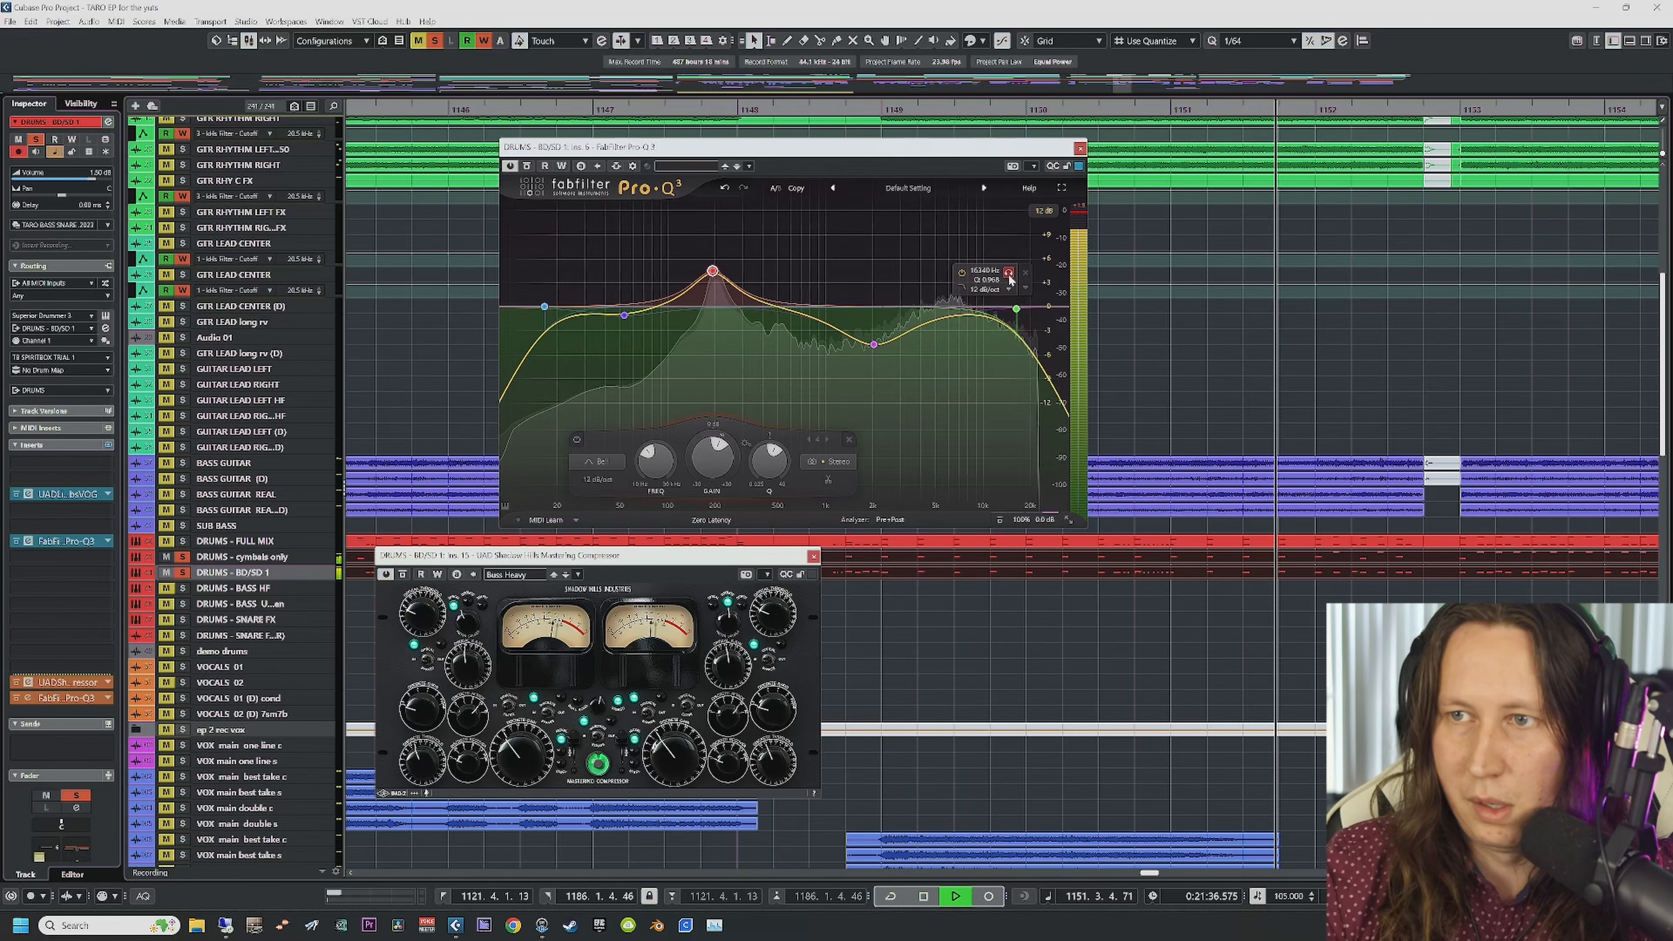
left_click(1009, 275)
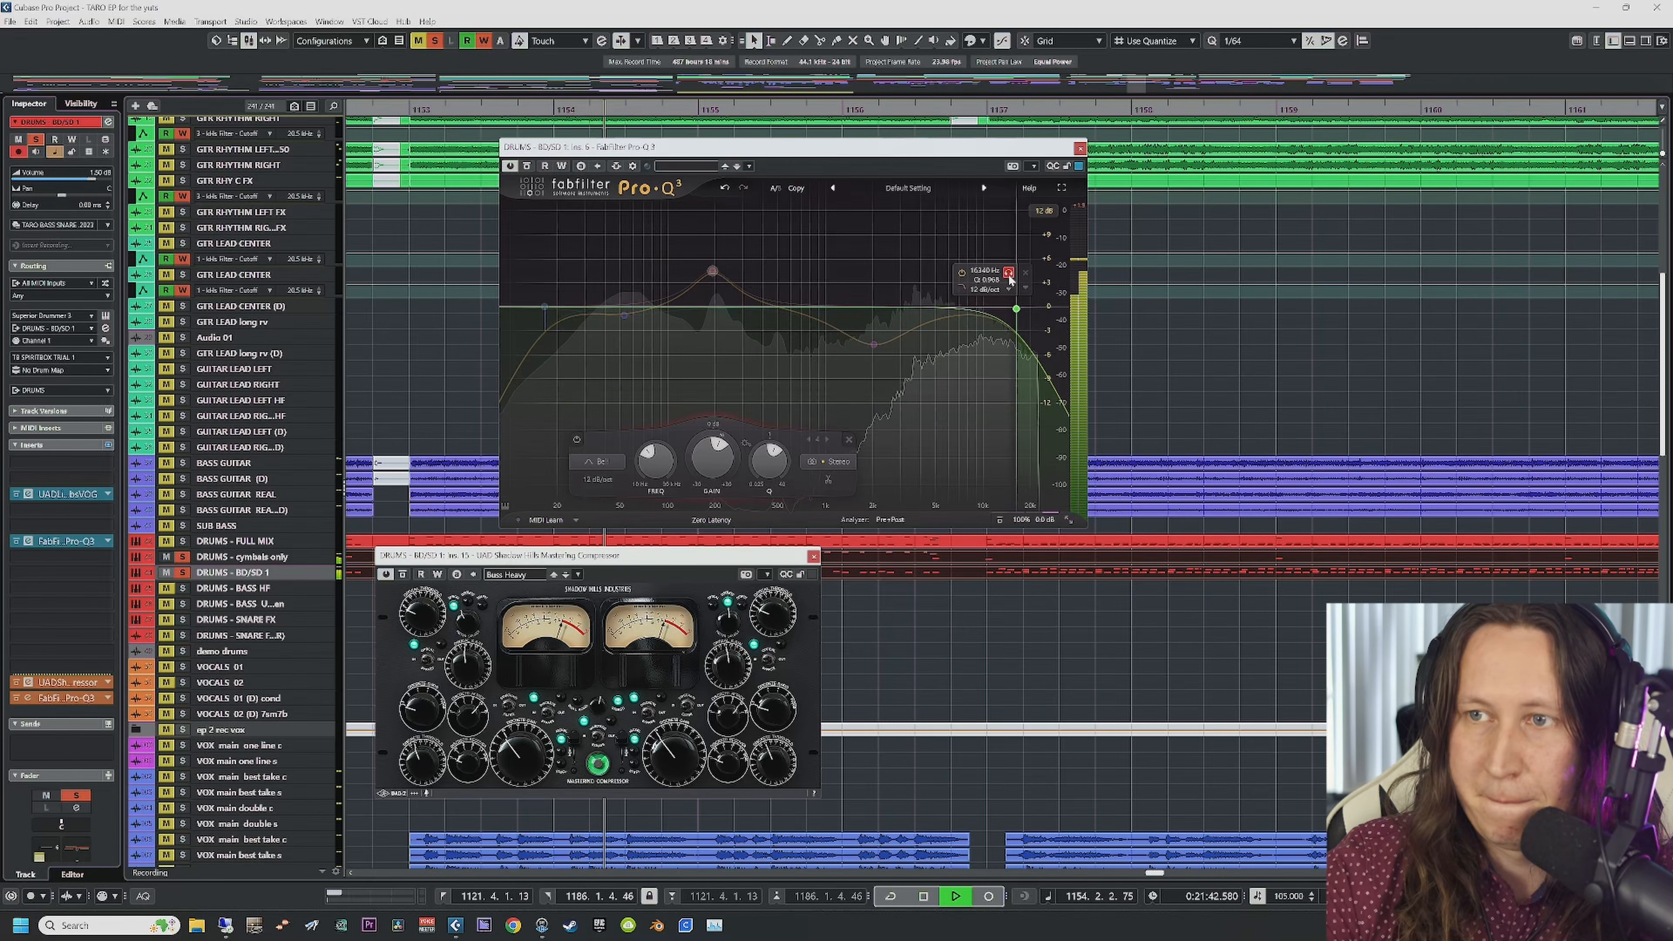
left_click(1009, 278)
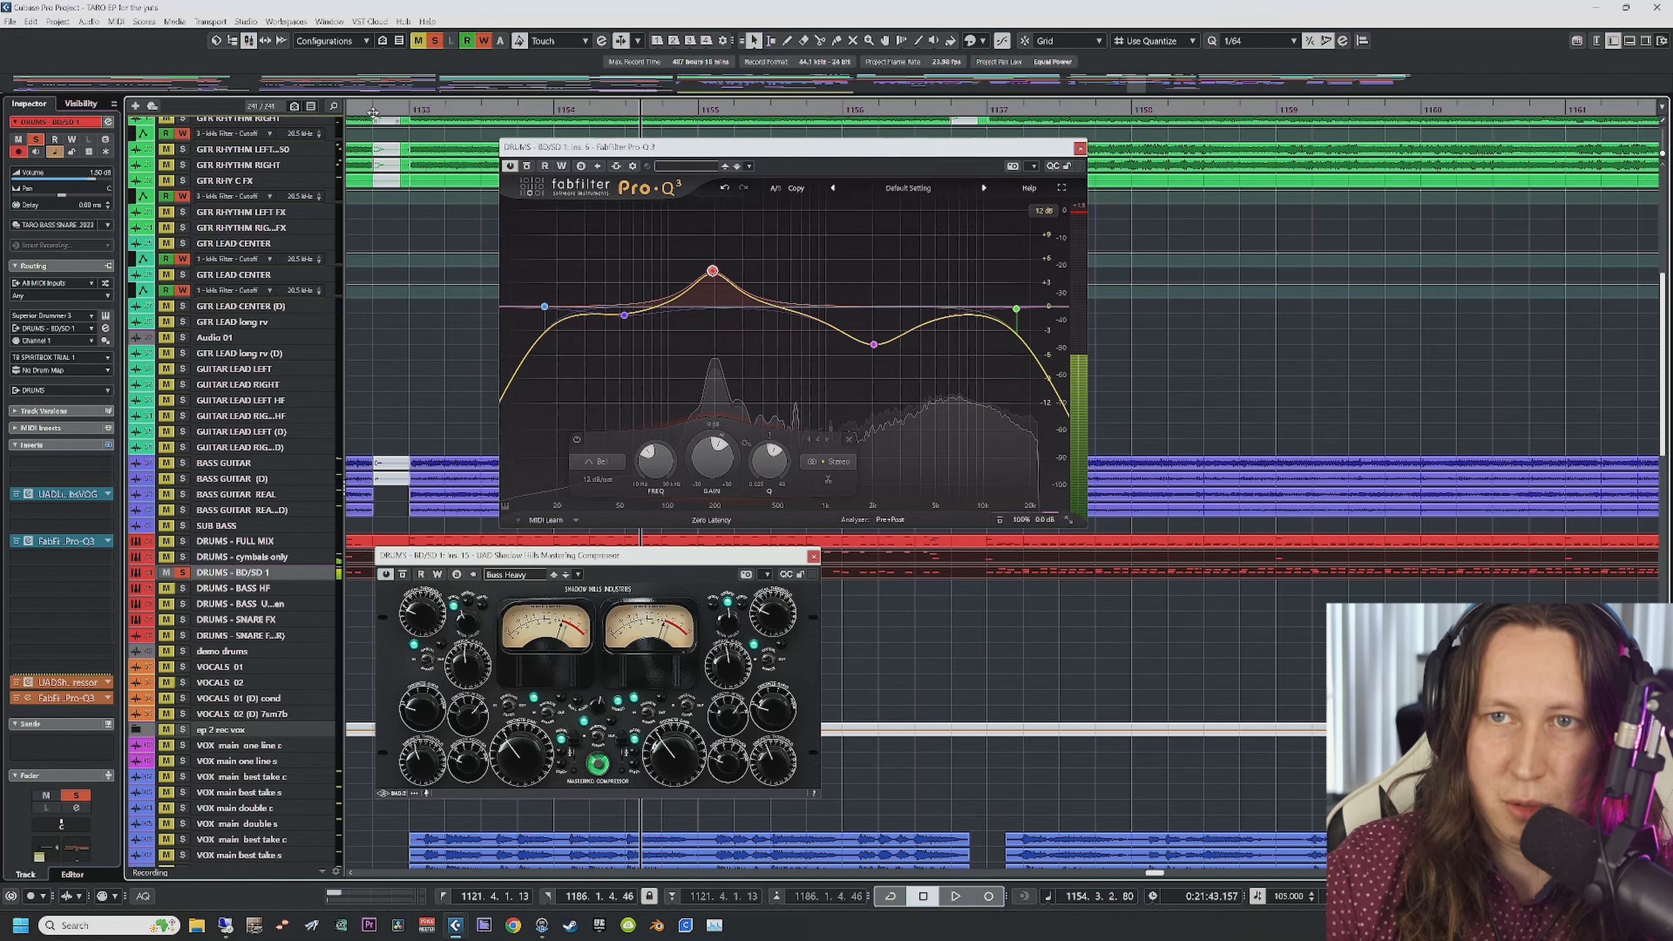
scroll(377, 297, "left", 3)
left_click(408, 110)
key("space")
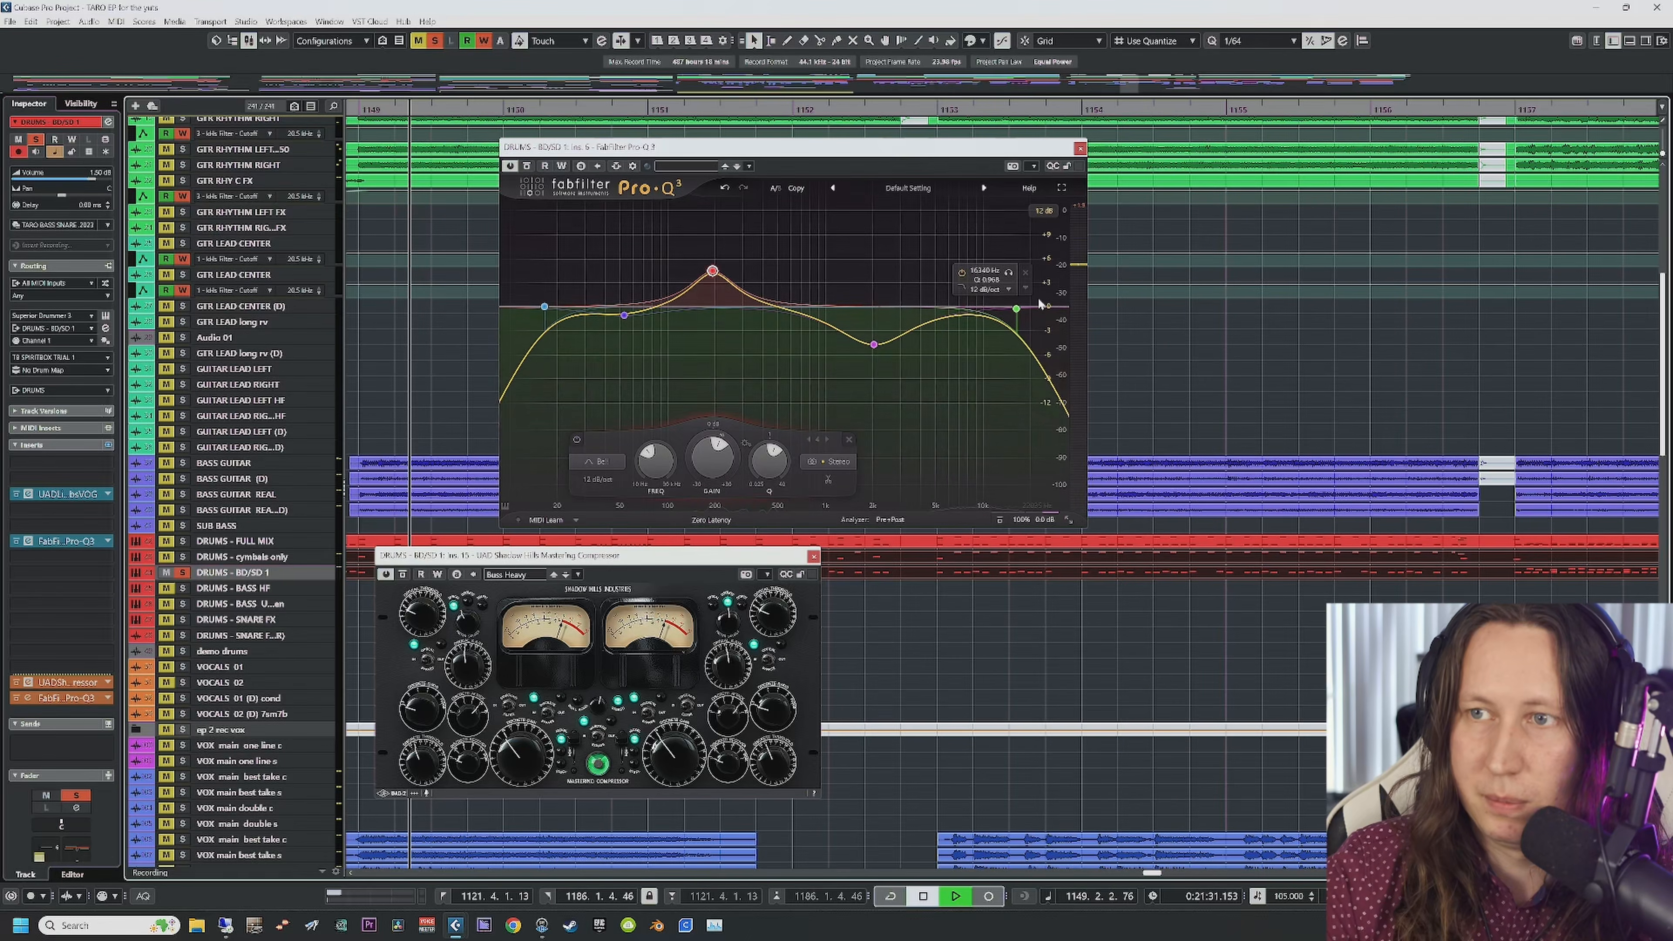
left_click(1009, 273)
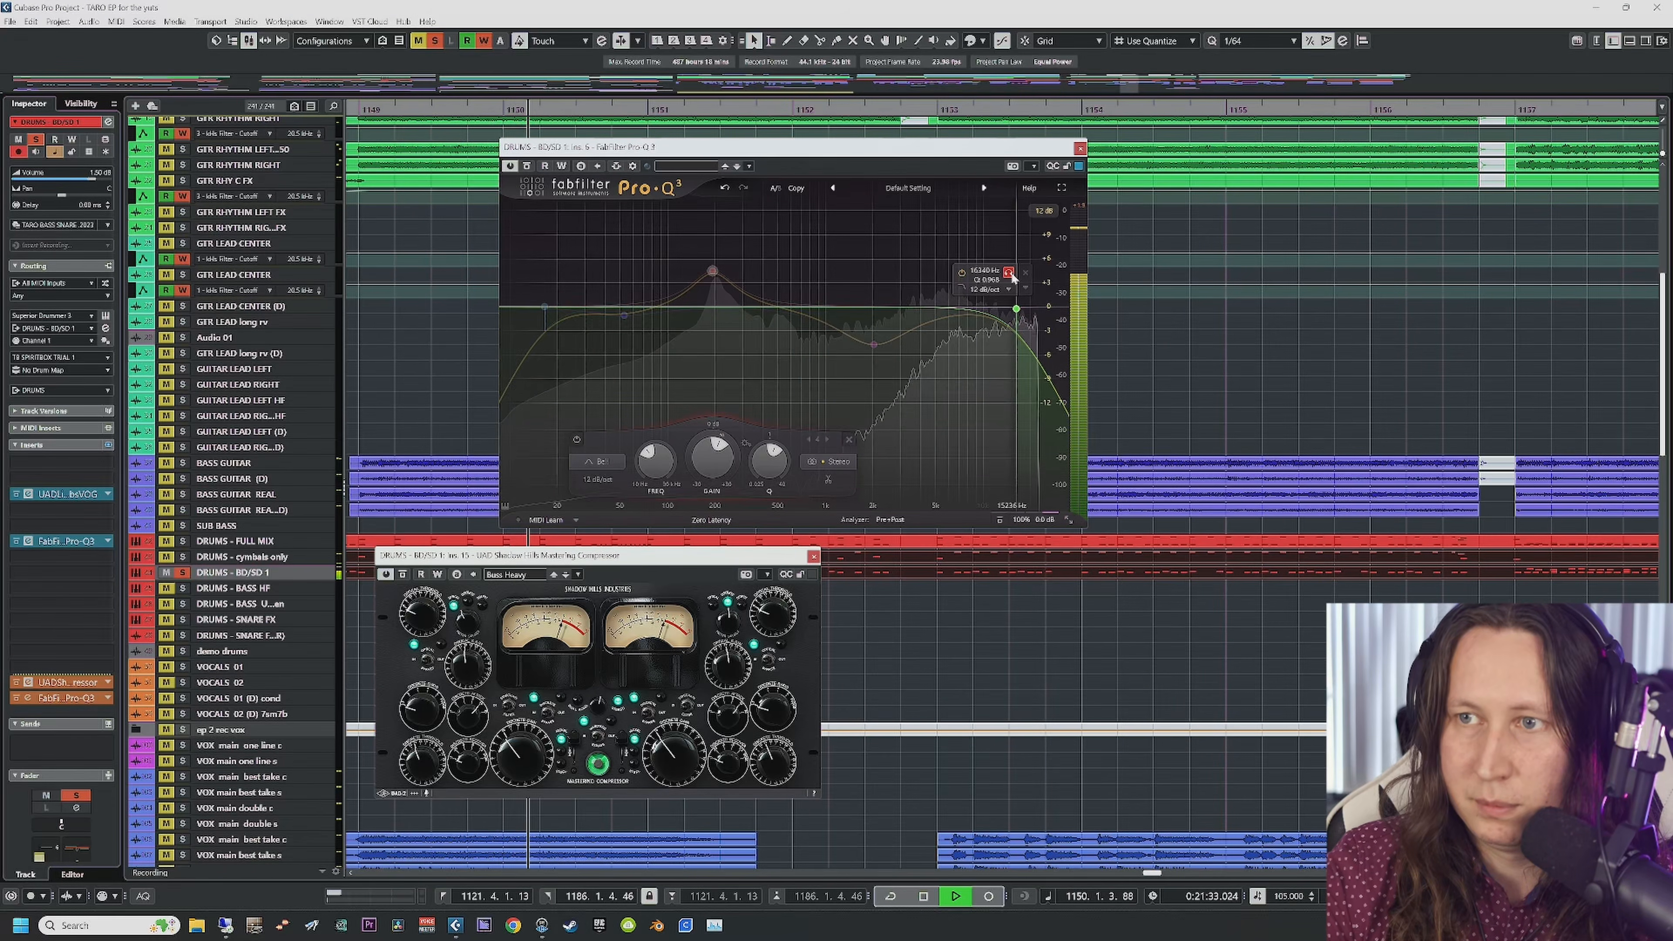
left_click(1009, 274)
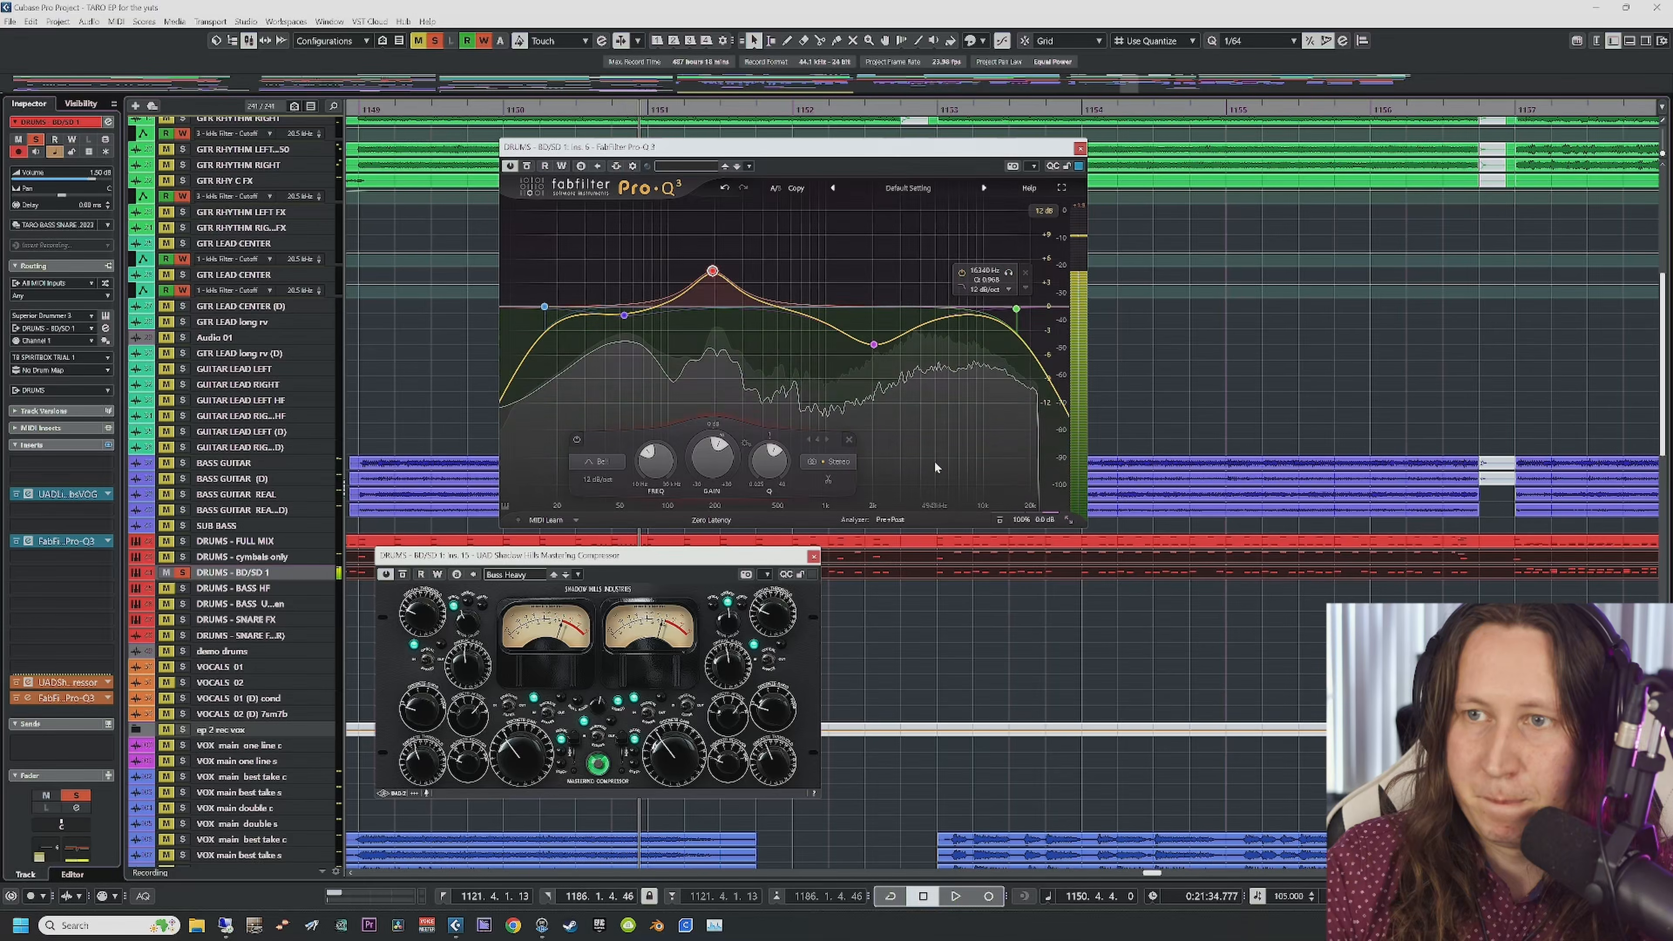
left_click(1080, 149)
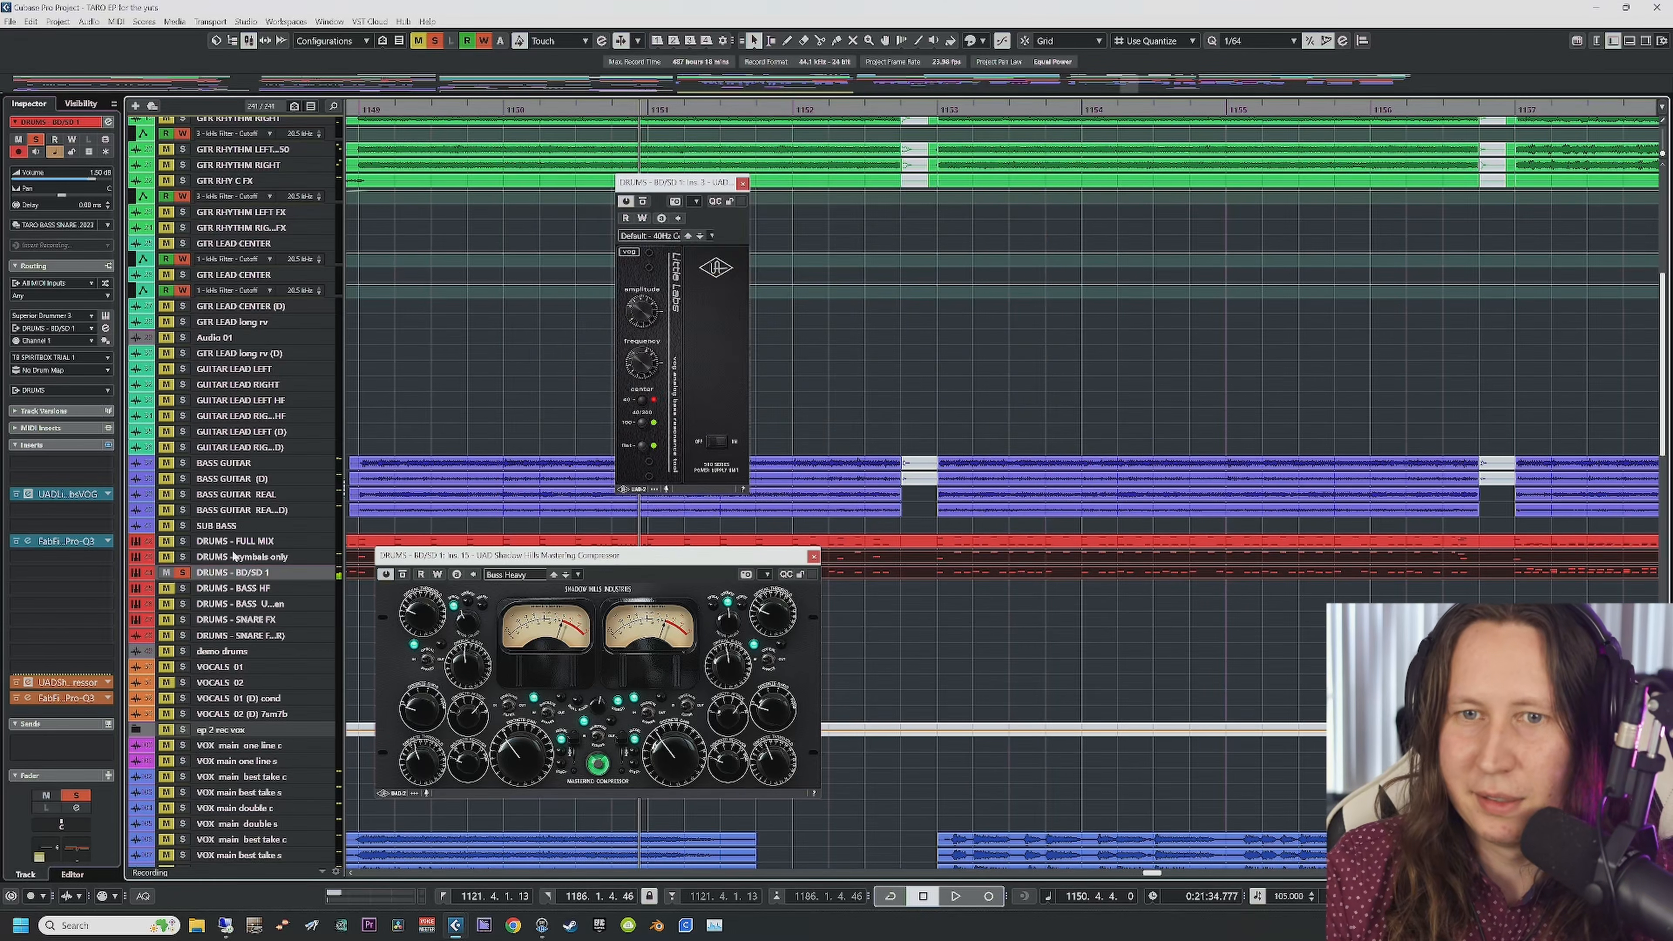
Step: Unsolo DRUMS - BD/SD 1, then select the cymbals only track and BD/SD 1 again
left_click(185, 574)
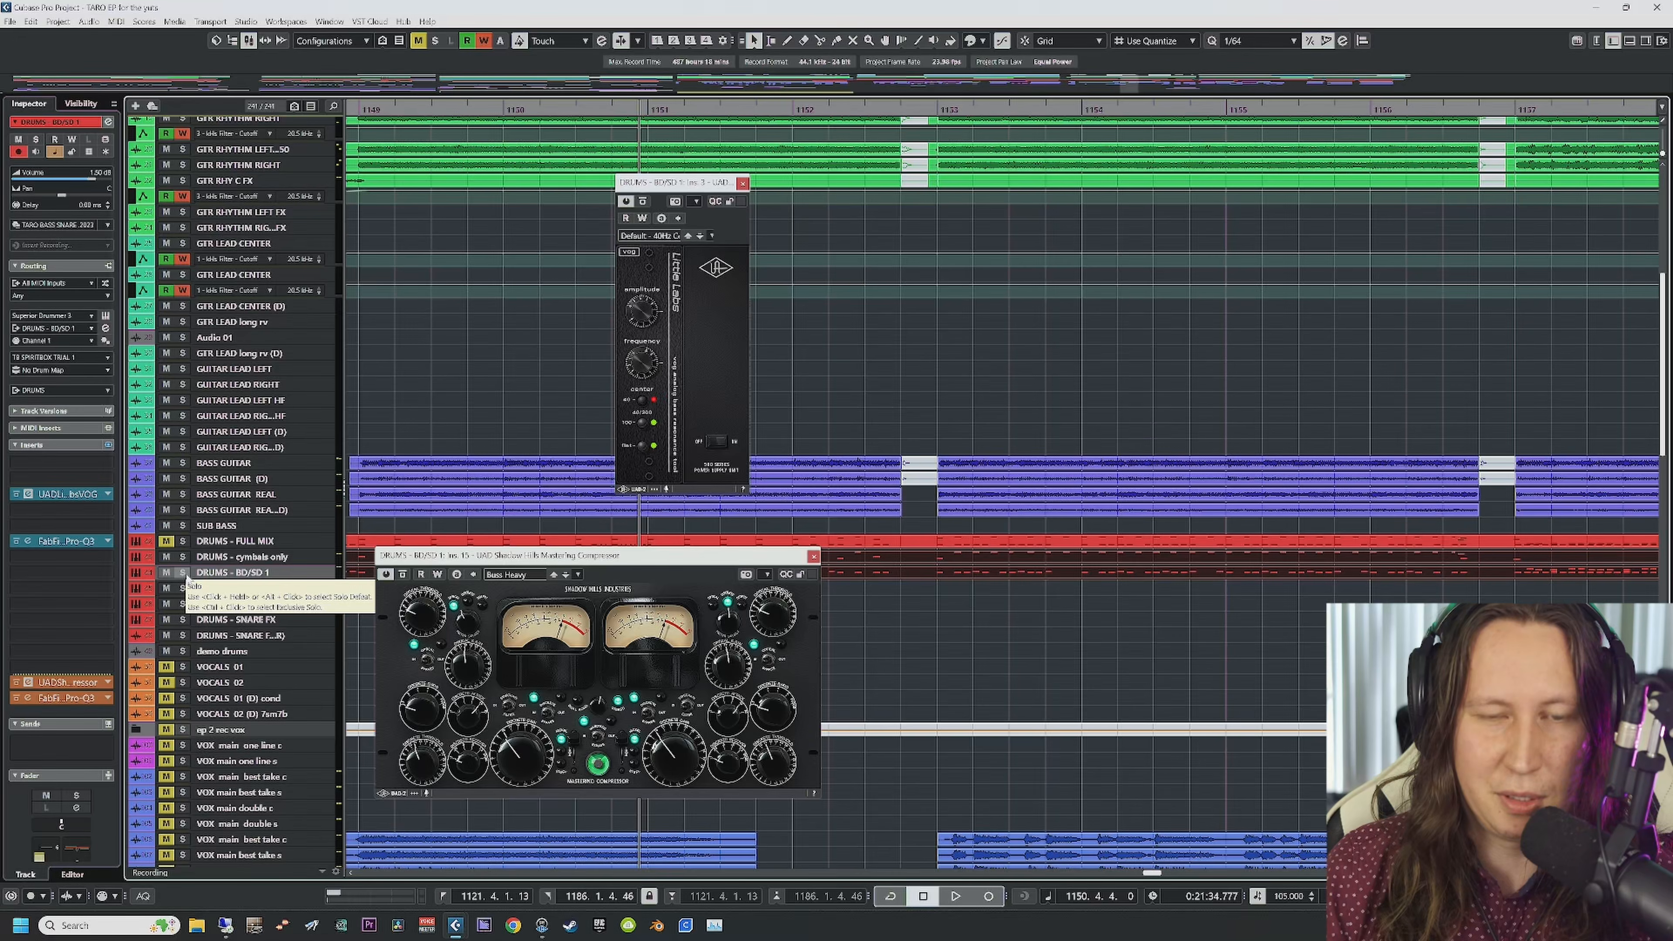
left_click(235, 557)
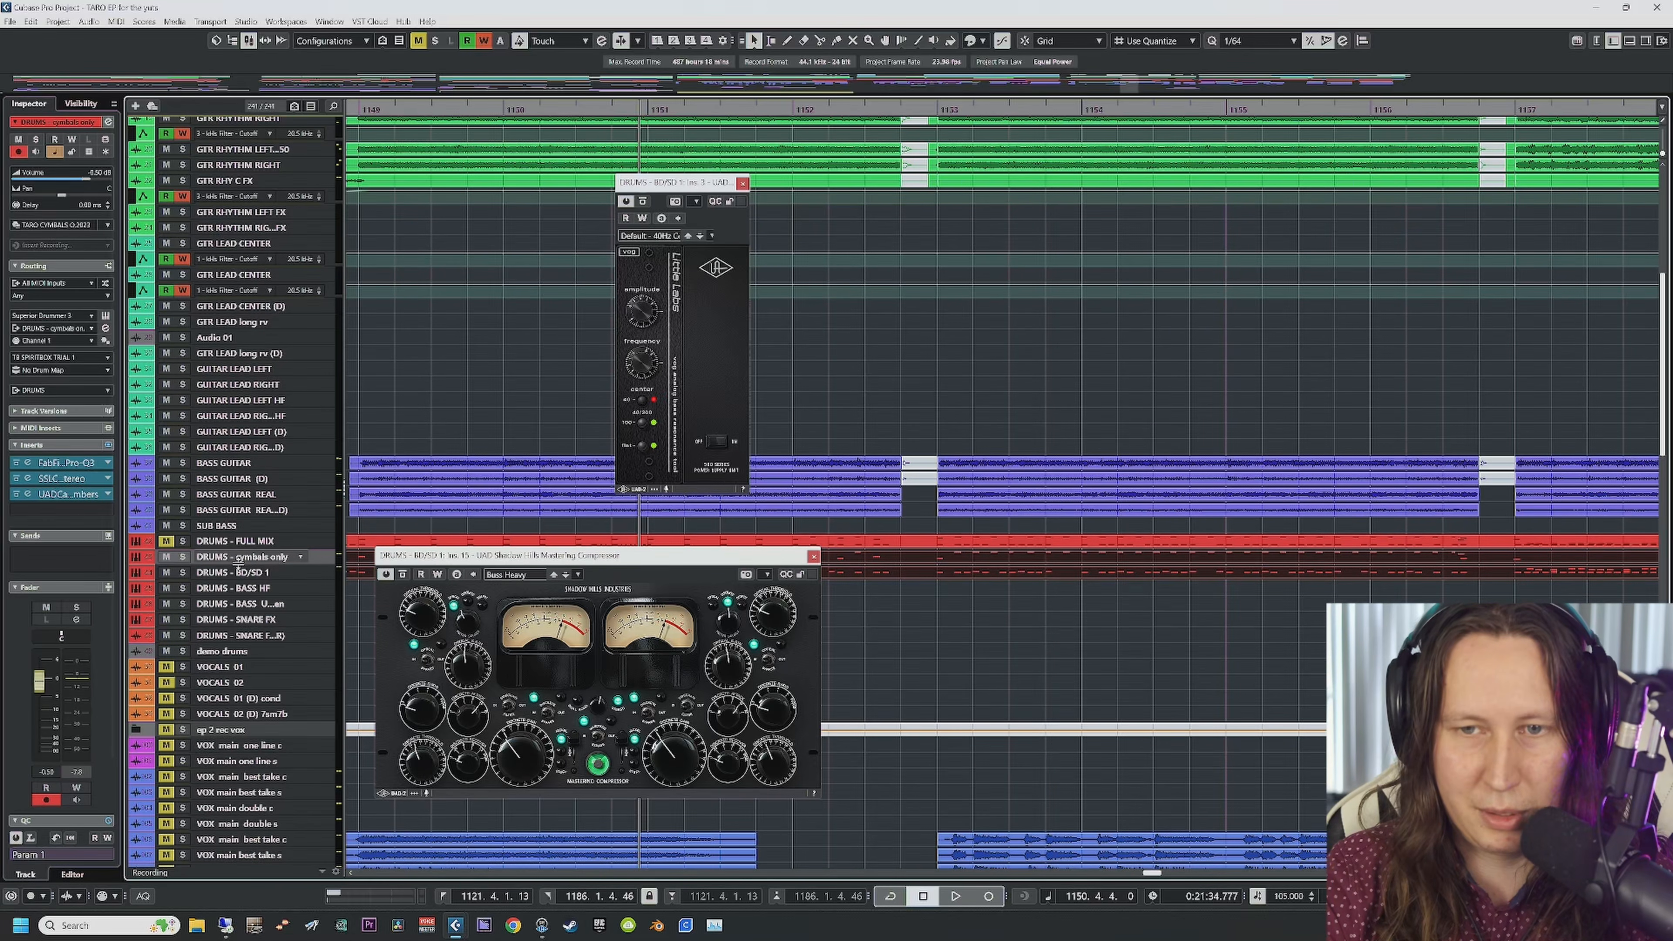
scroll(427, 492, "down", 10)
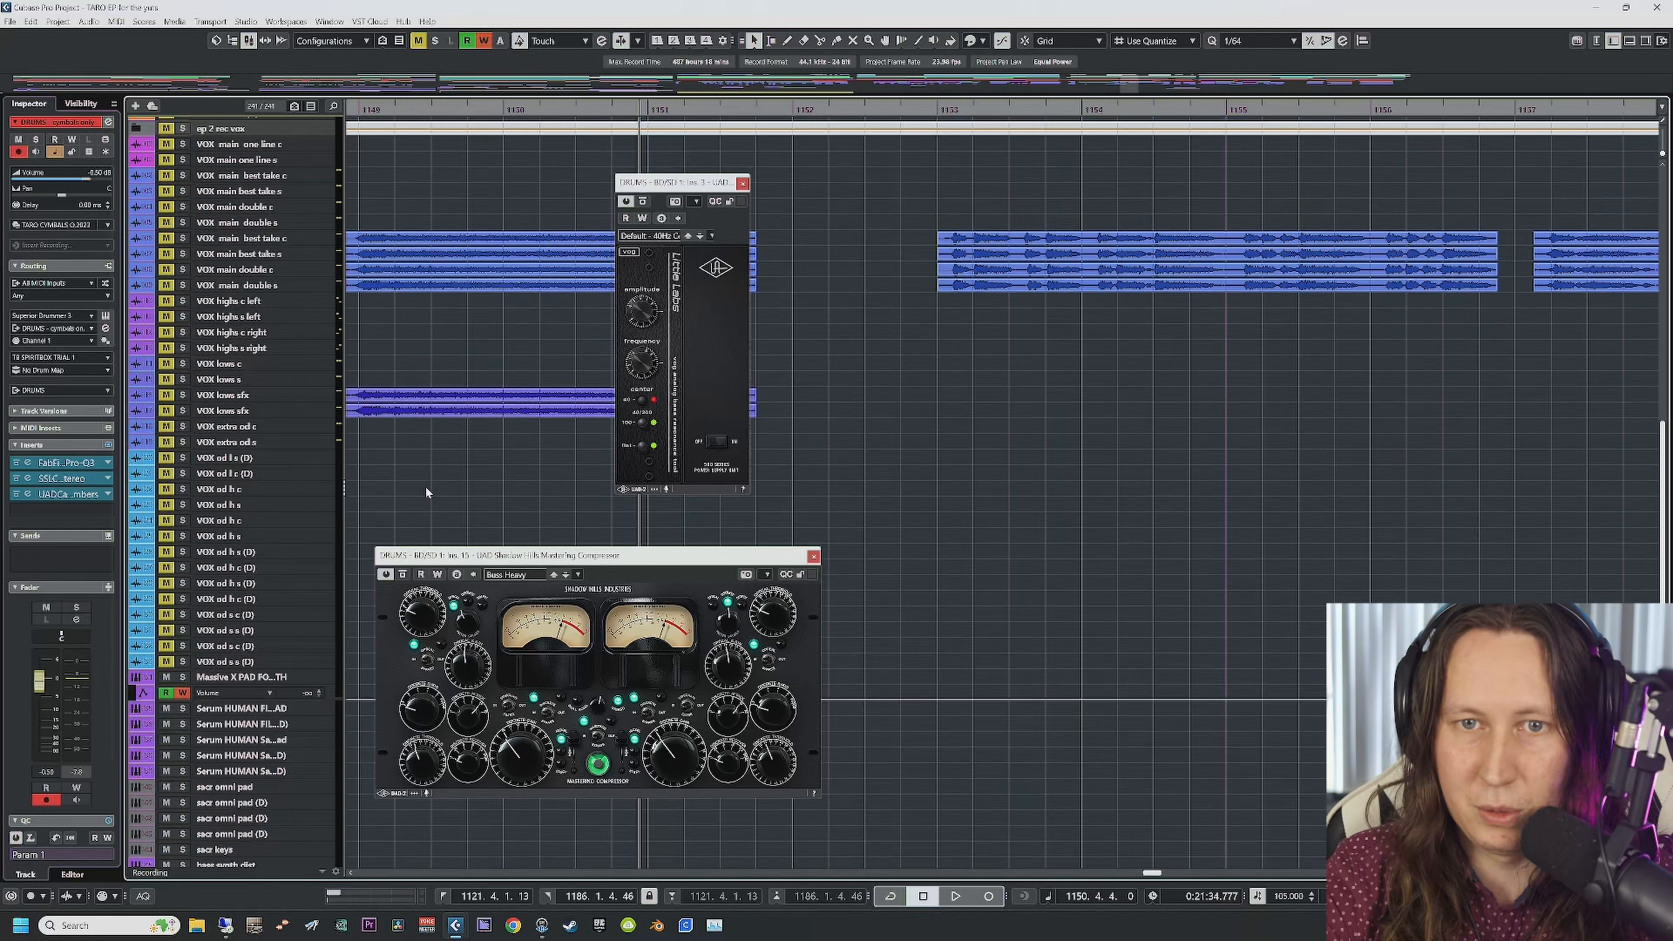
scroll(427, 493, "up", 3)
left_click(216, 420)
Step: Close the Little Labs VOG and Shadow Hills compressor windows
scroll(580, 428, "down", 2)
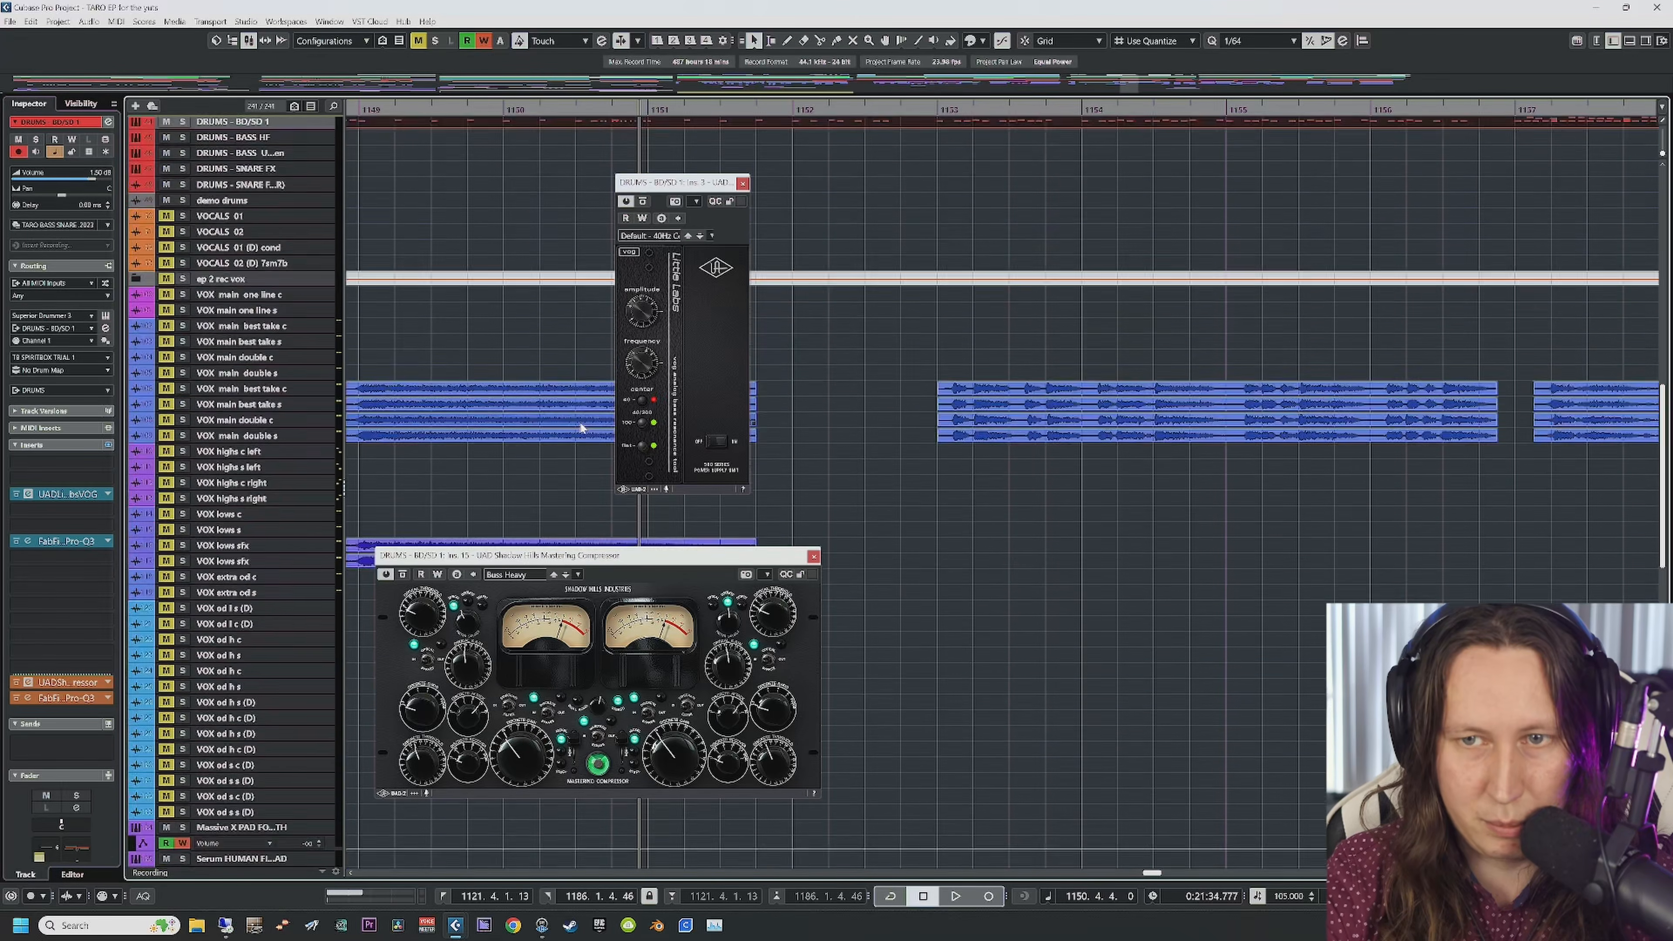
scroll(581, 428, "down", 15)
left_click(742, 184)
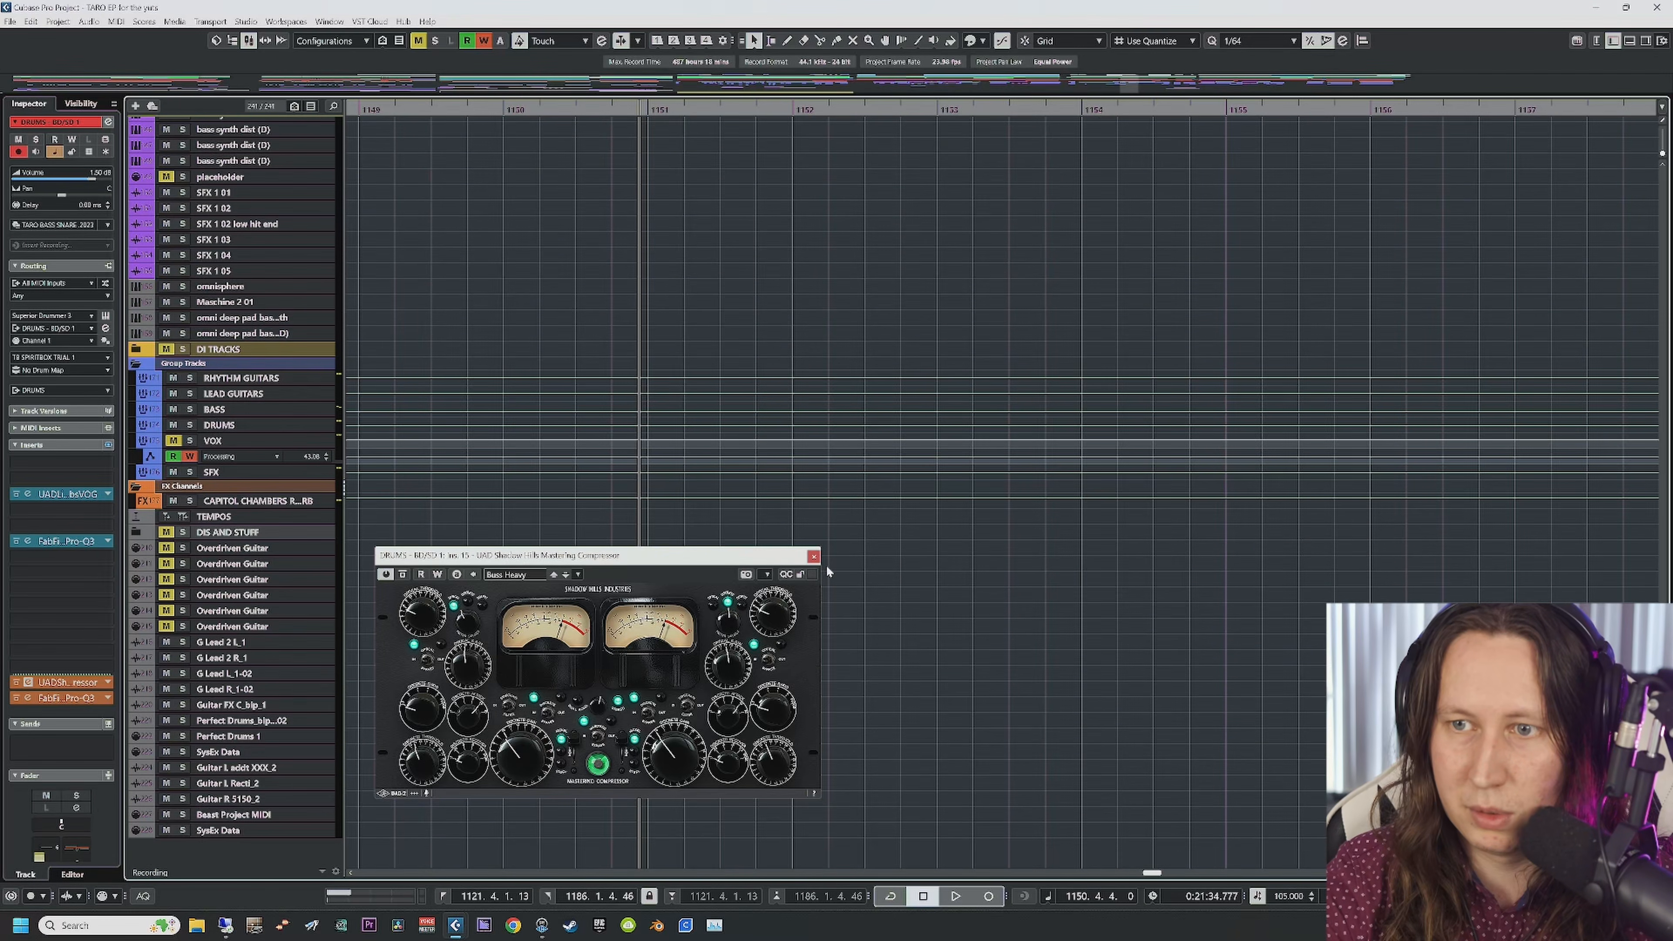
left_click(814, 555)
Step: Select the DRUMS group, open its Ozone 9 insert and set playback just before bar 1148
left_click(239, 423)
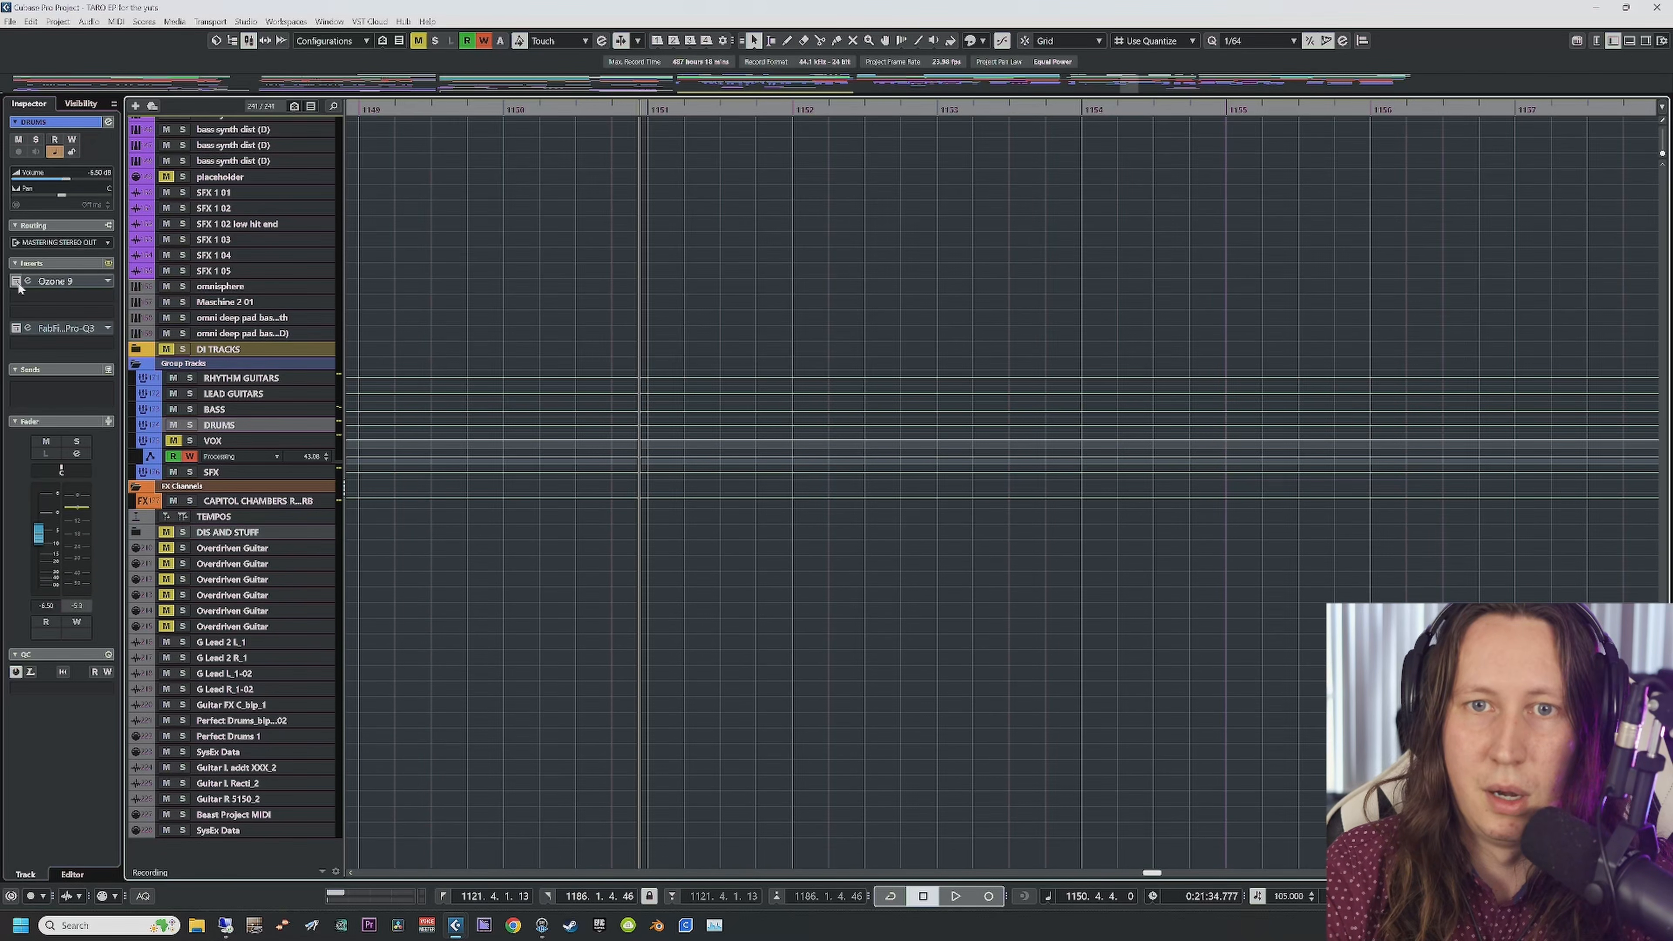
left_click(57, 281)
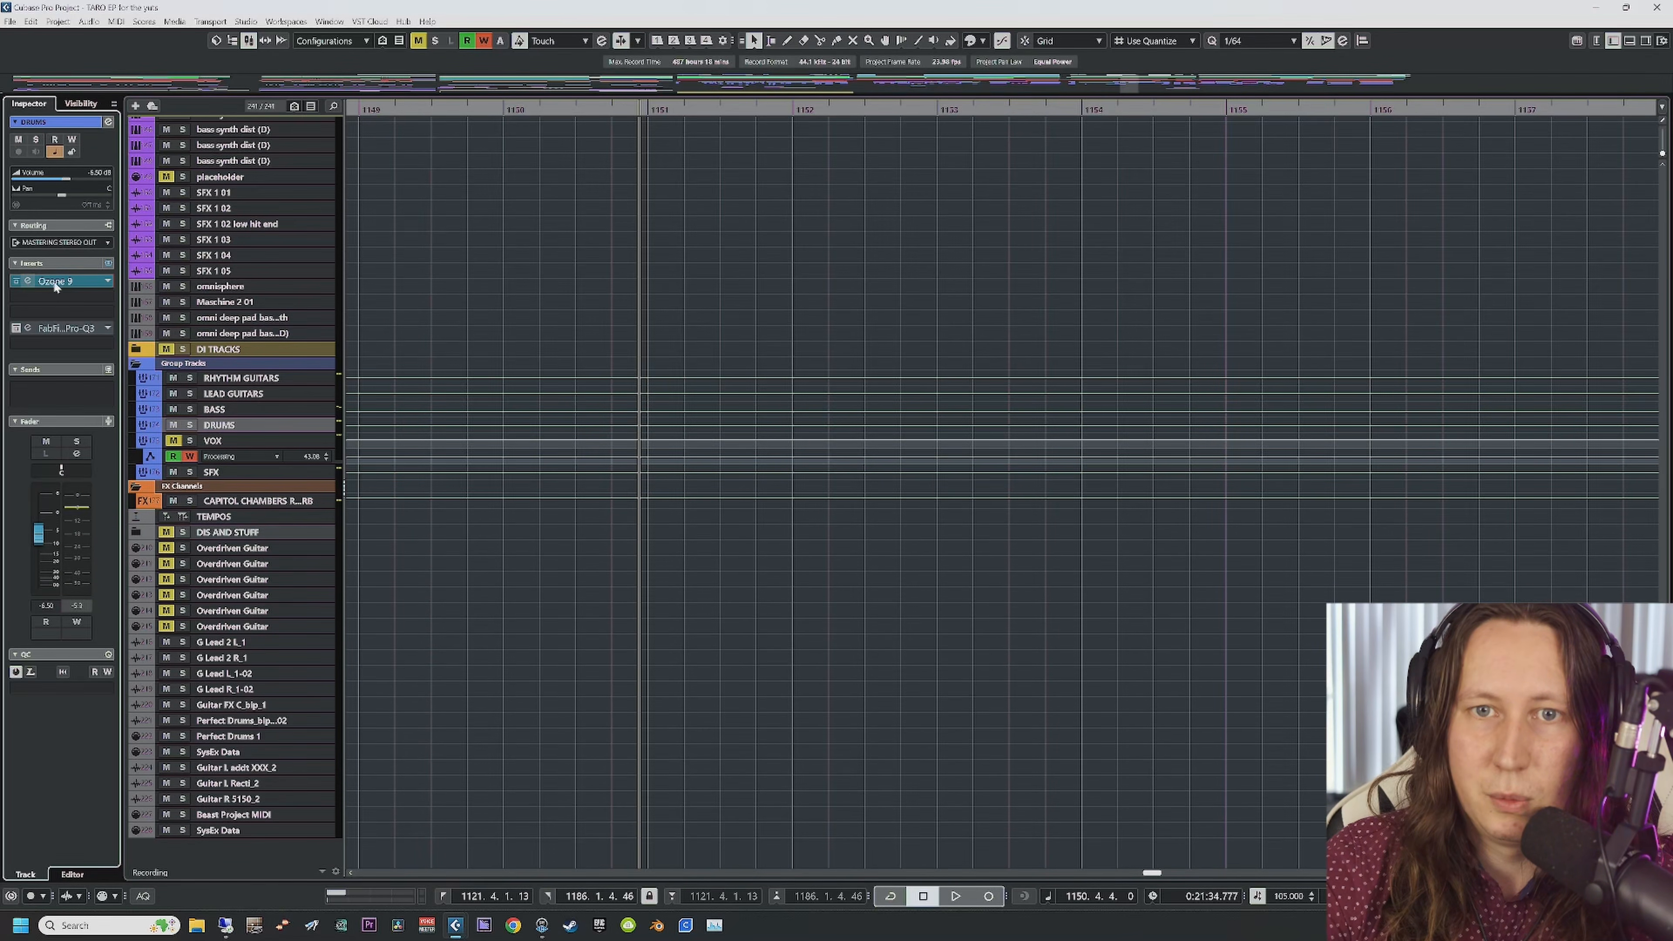
scroll(563, 328, "left", 3)
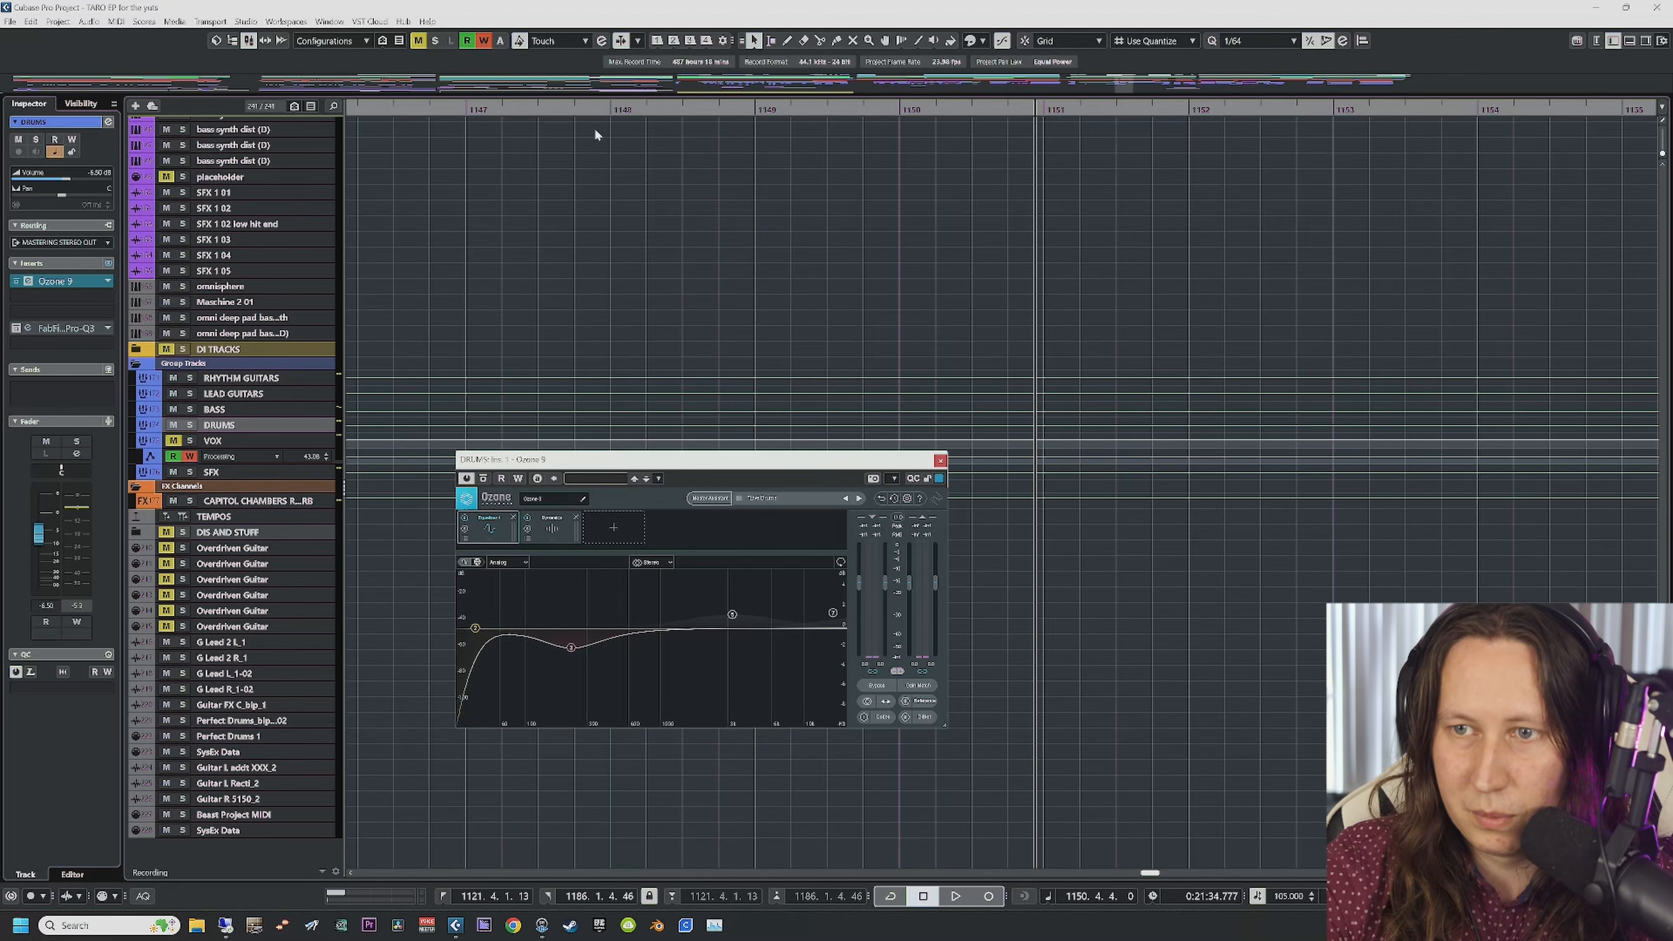
left_click(583, 109)
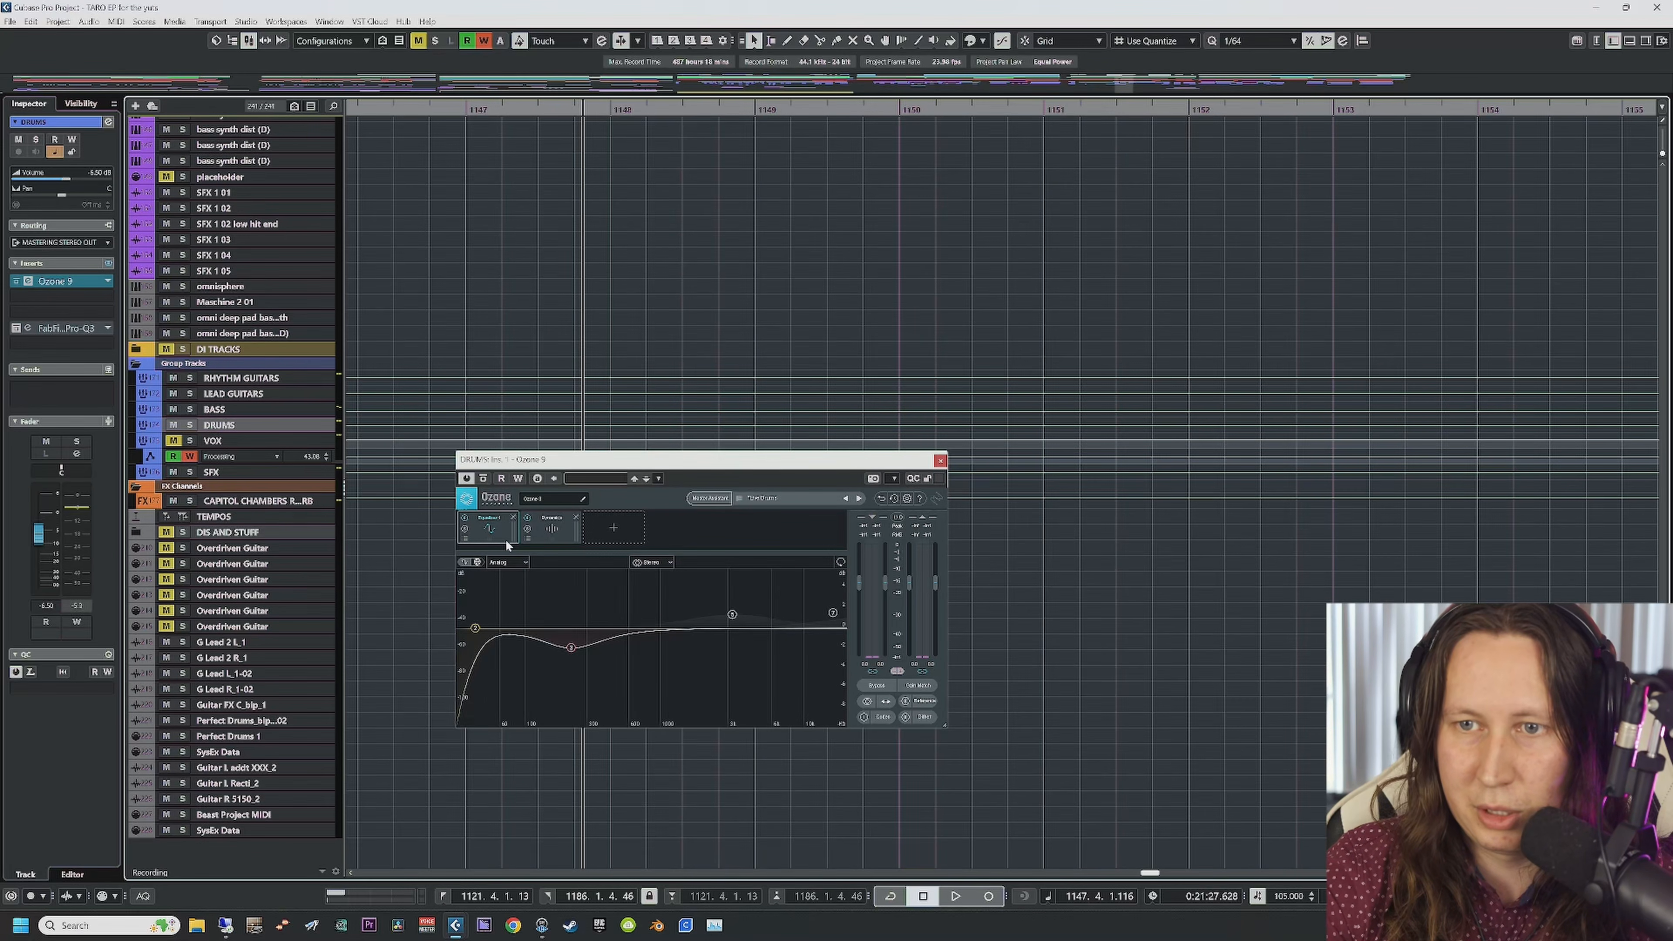
Step: Review Ozone's Equalizer bands at 16000 Hz and 3581 Hz, ending on the Dynamics module
left_click(541, 526)
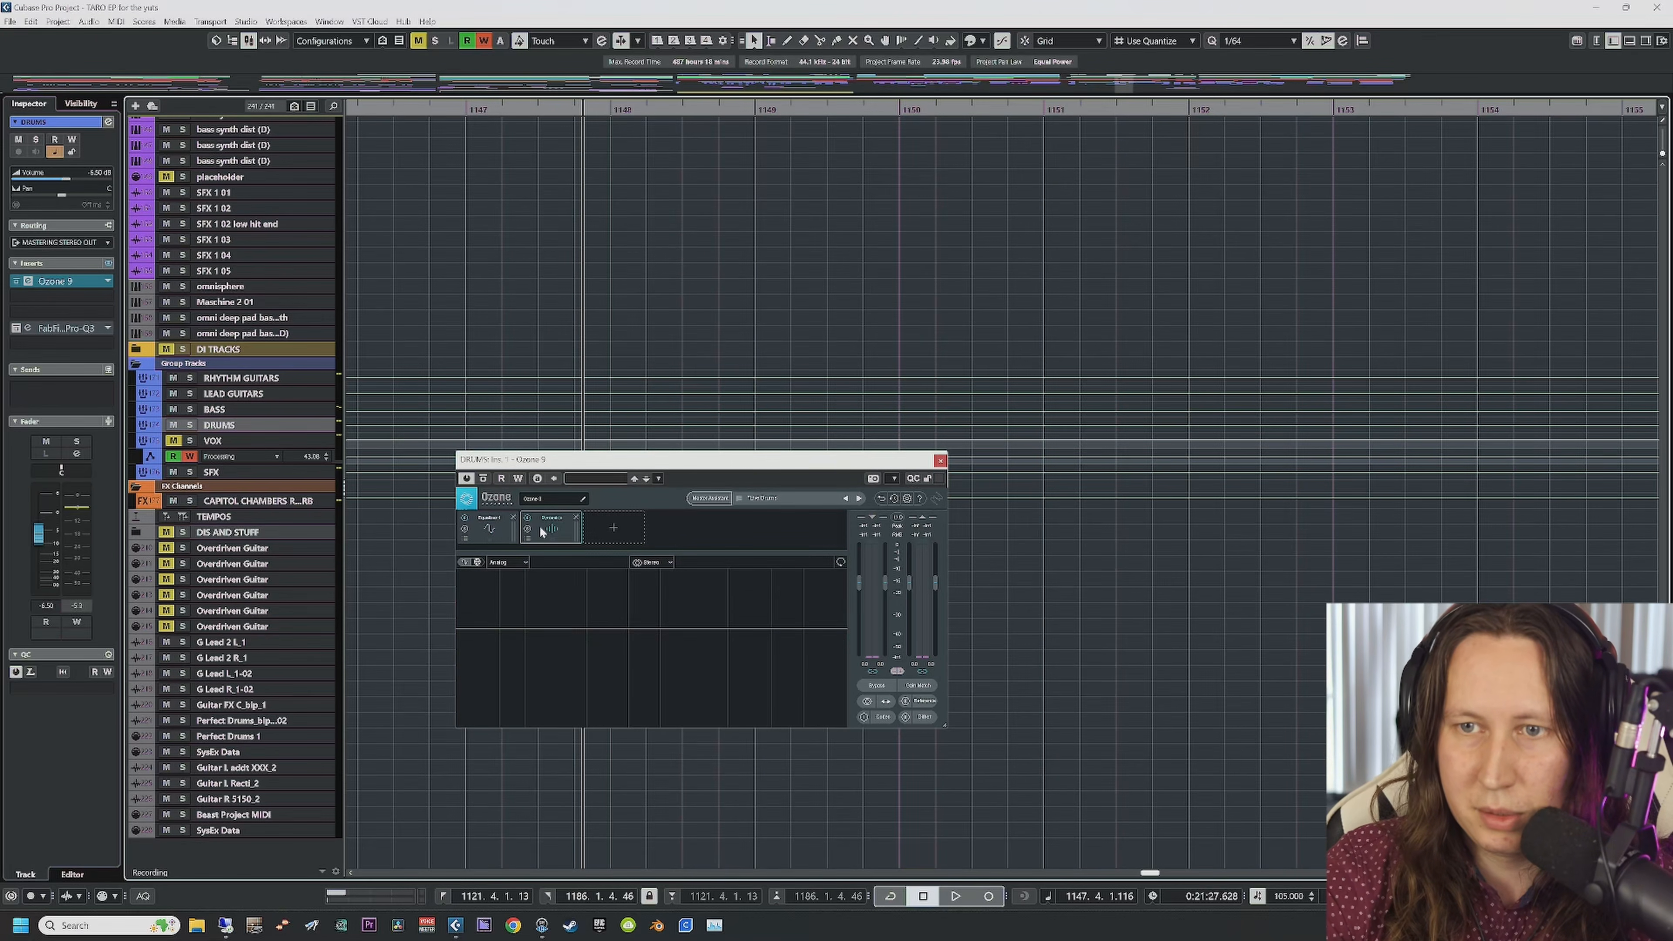
left_click(490, 525)
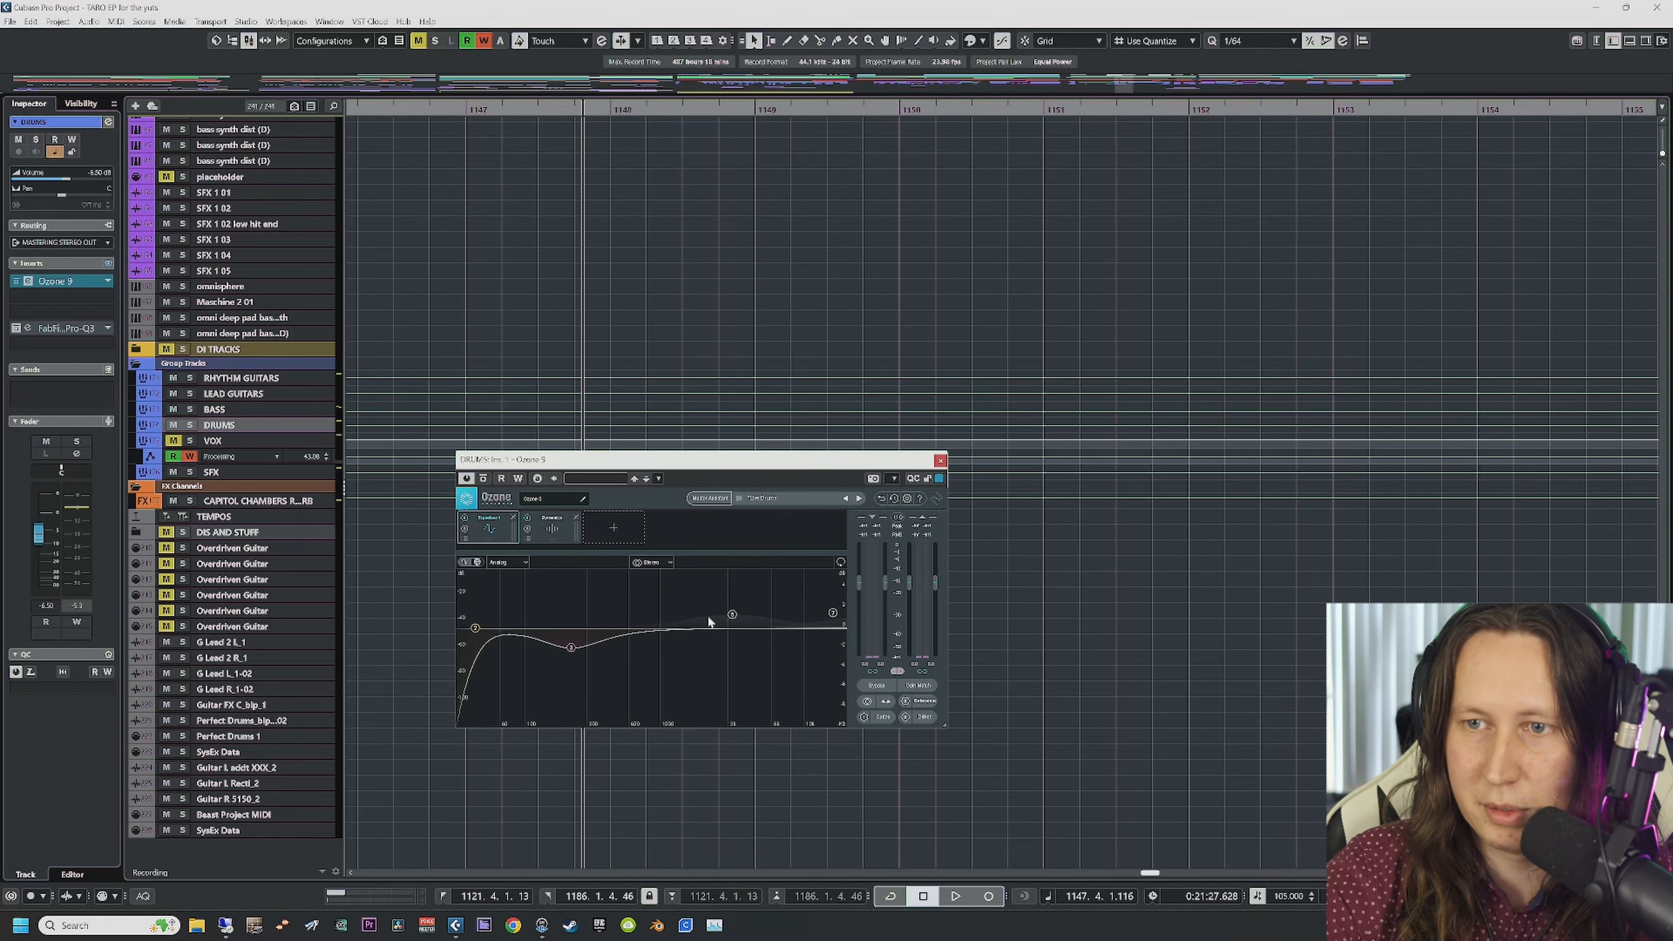
left_click(832, 613)
left_click(731, 616)
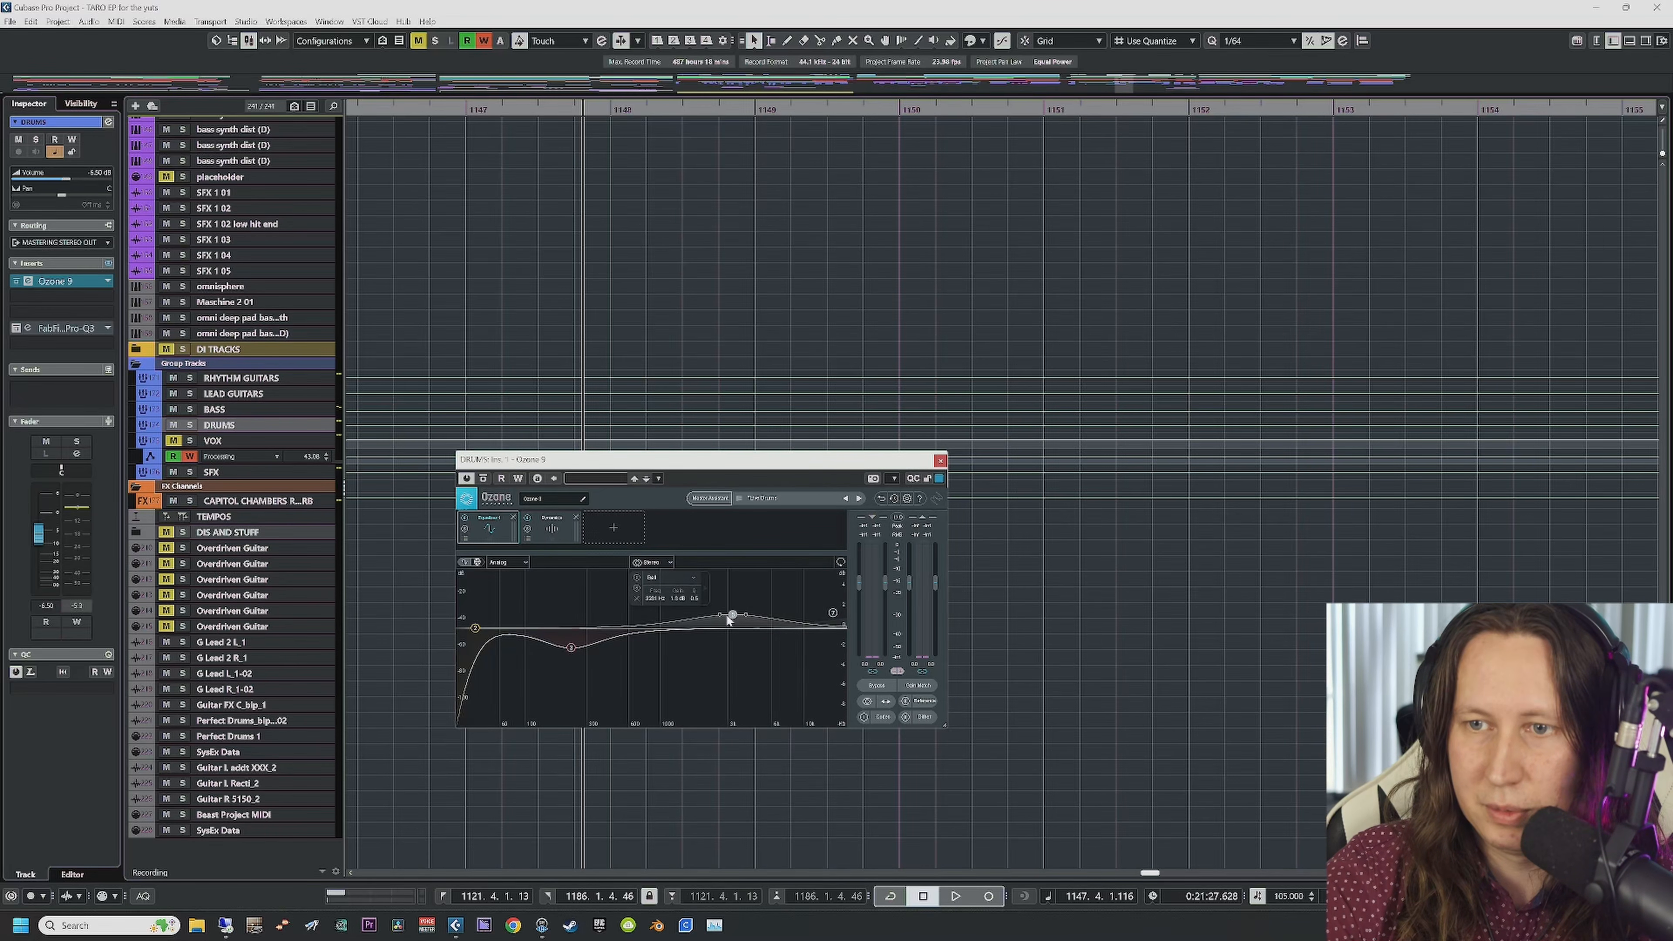
left_click(552, 527)
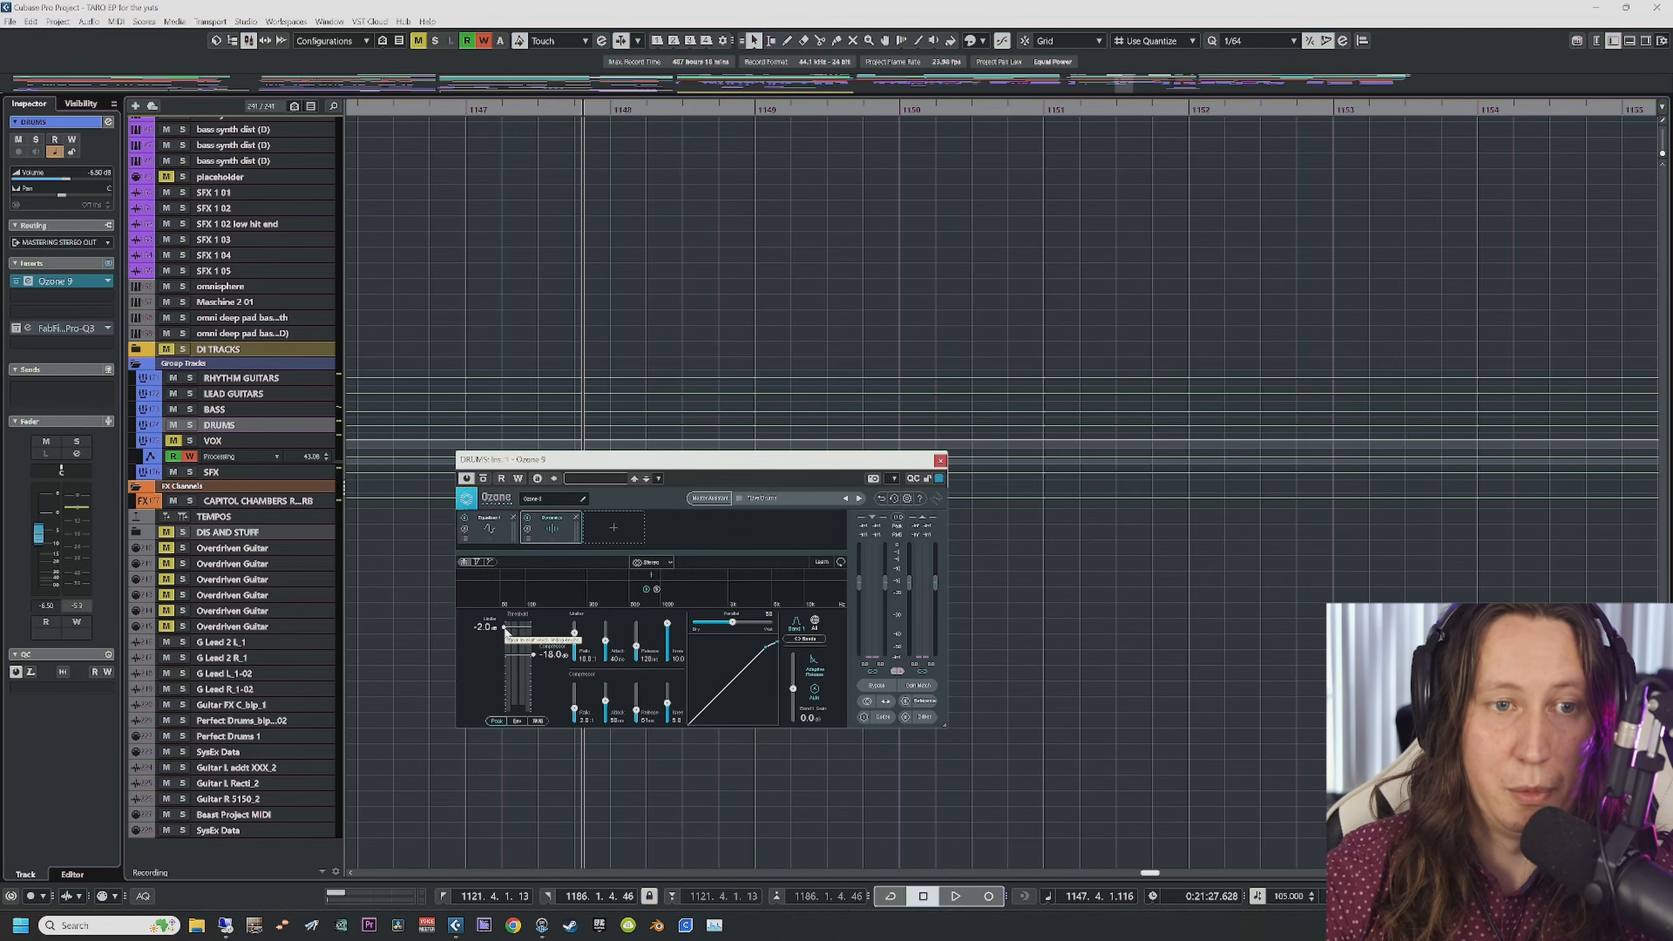
scroll(592, 389, "up", 15)
Step: Play from bar 1149 and bypass Ozone on the DRUMS group to hear the difference
scroll(592, 399, "down", 5)
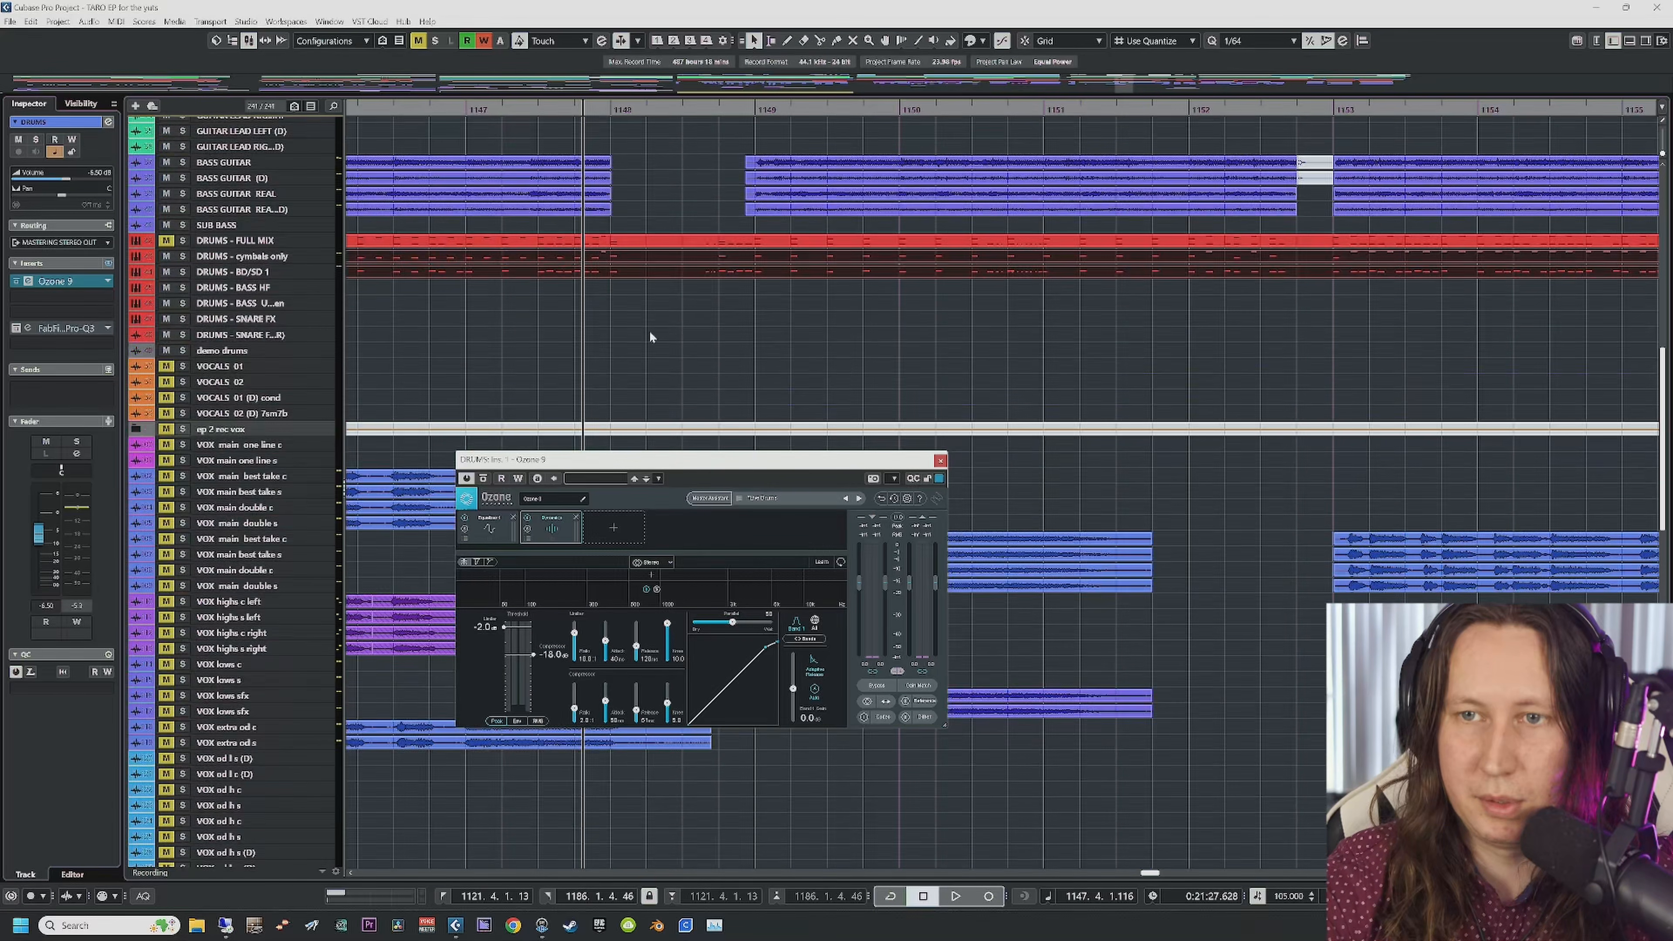
left_click(756, 113)
key("space")
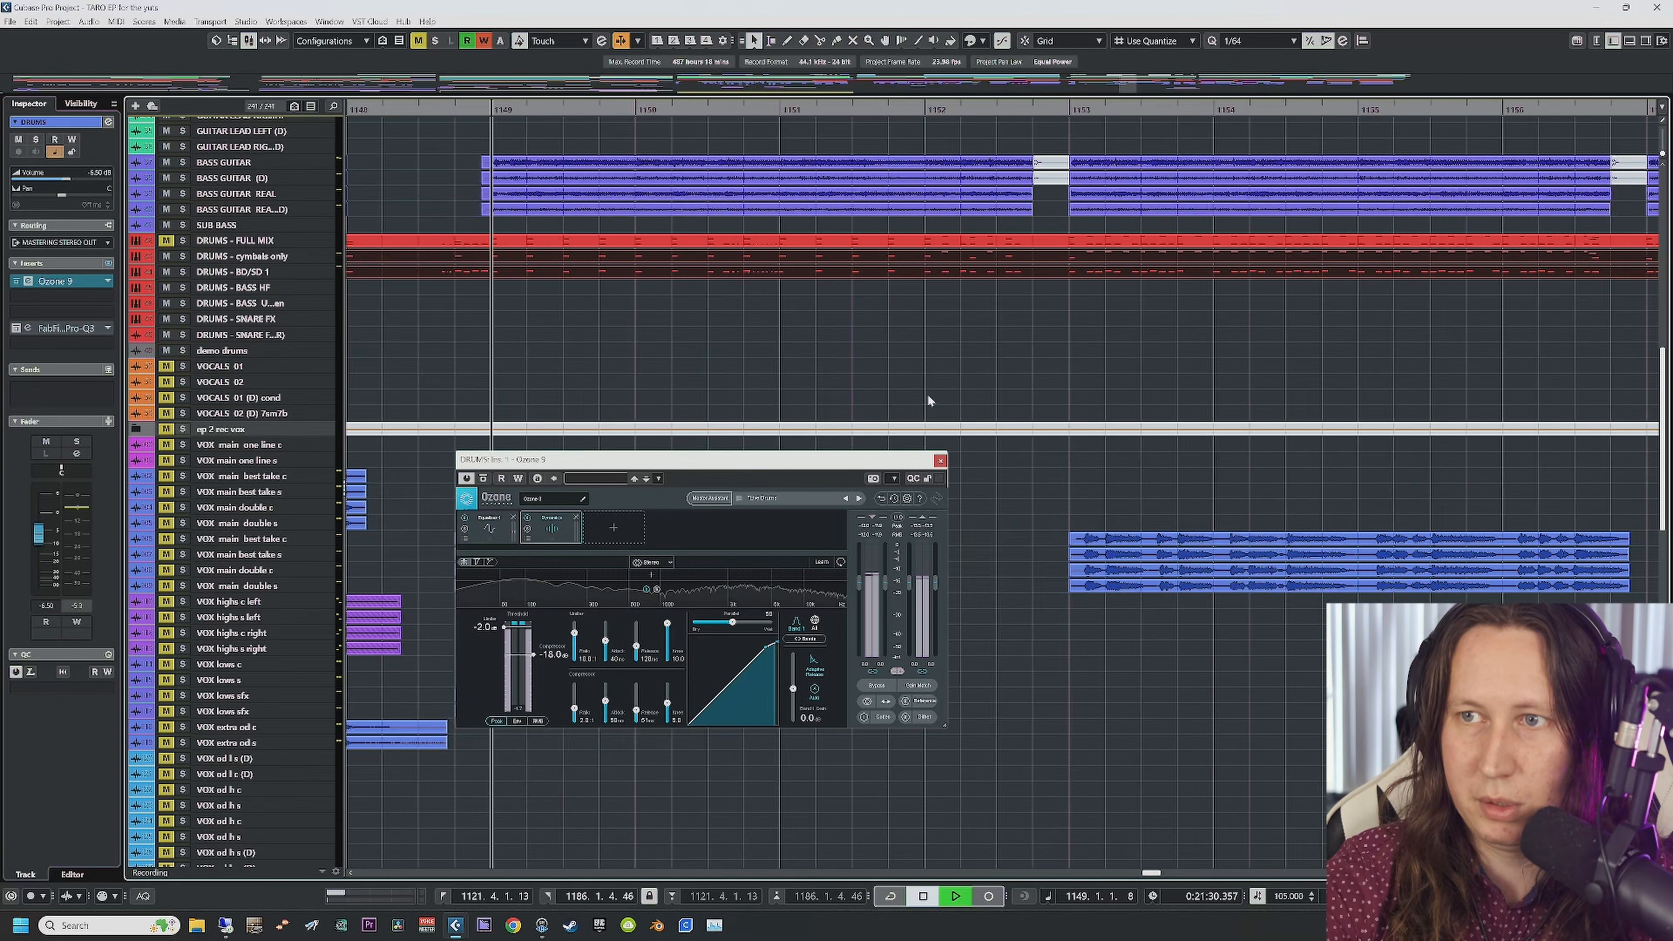
scroll(558, 408, "down", 10)
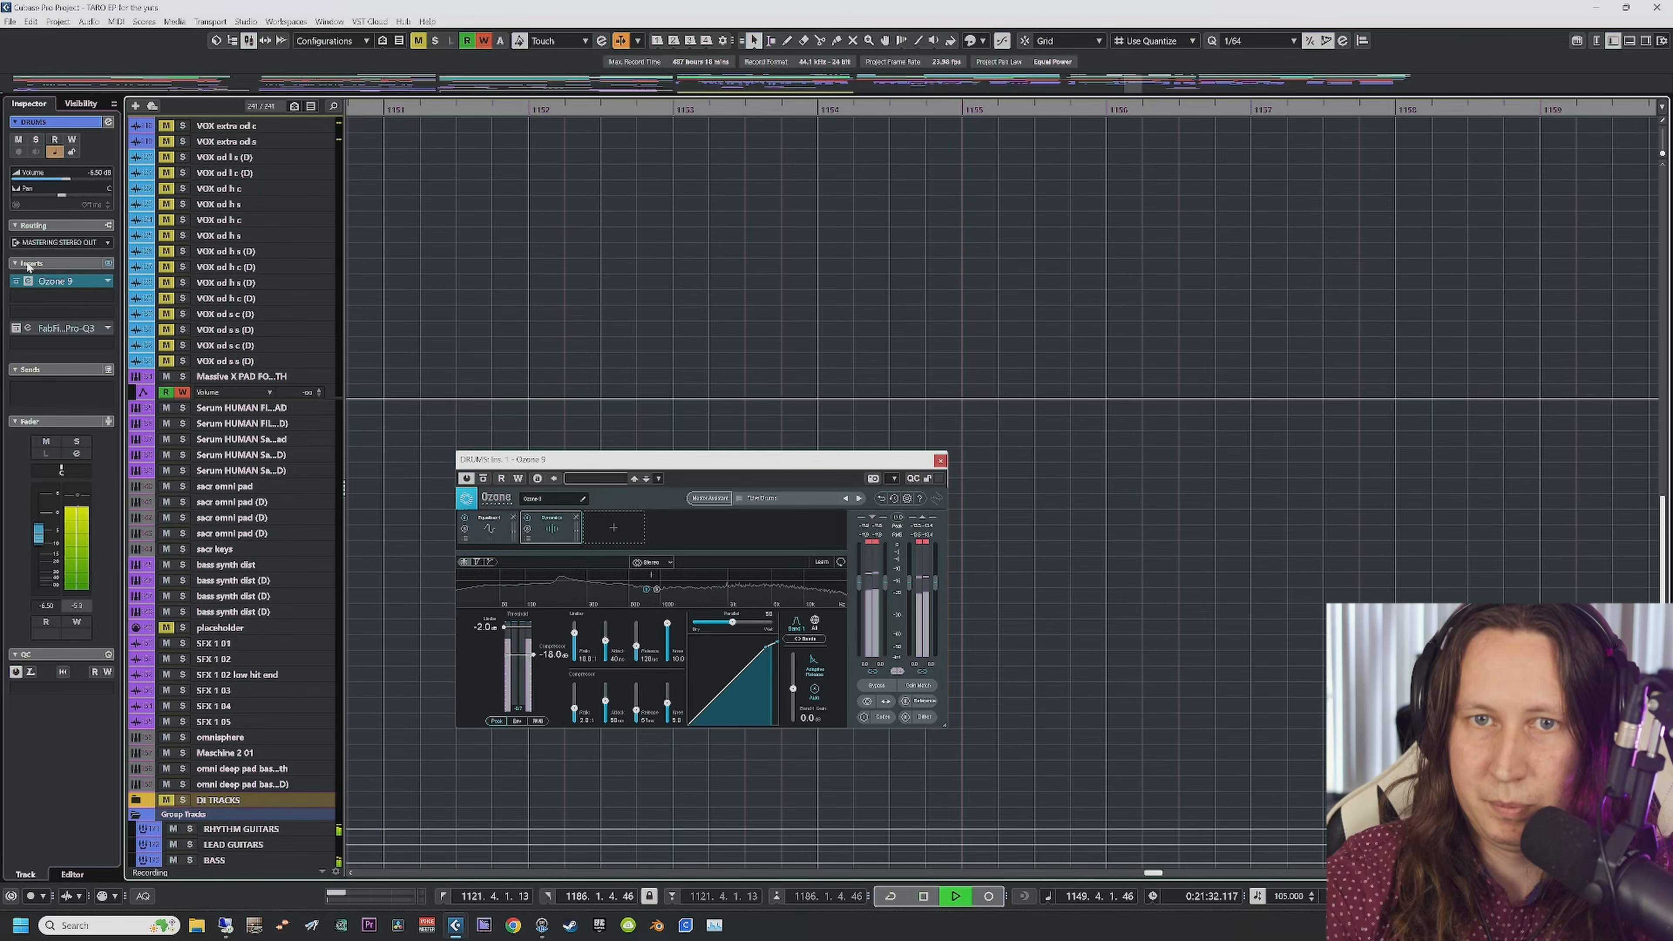
left_click(483, 478)
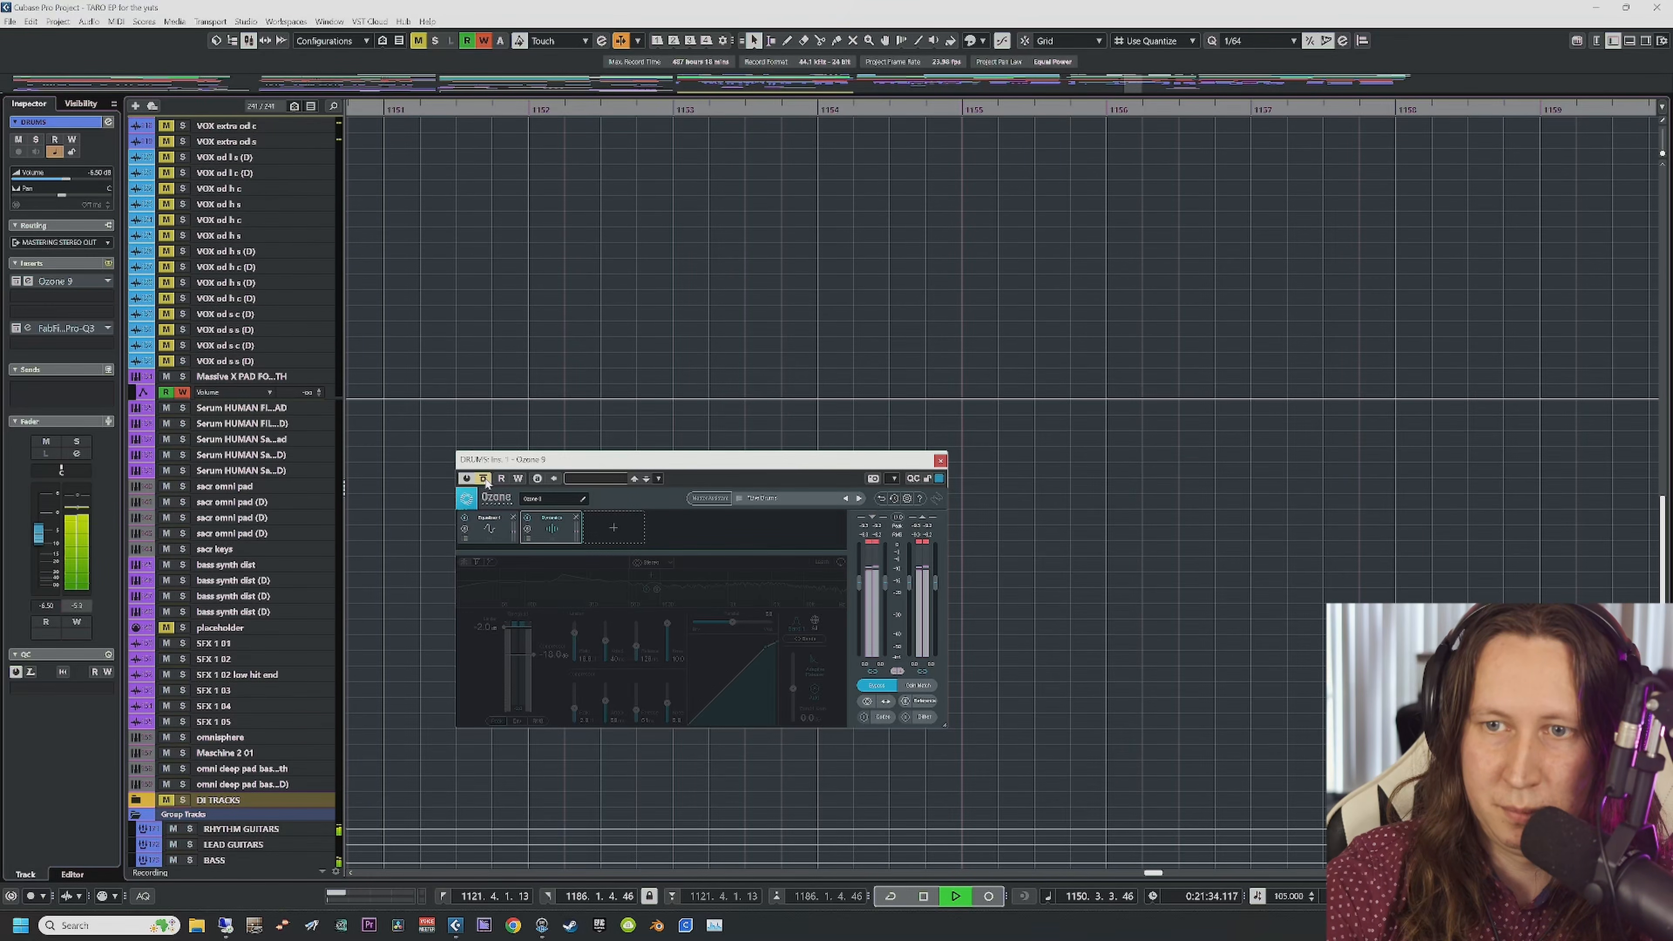
key("space")
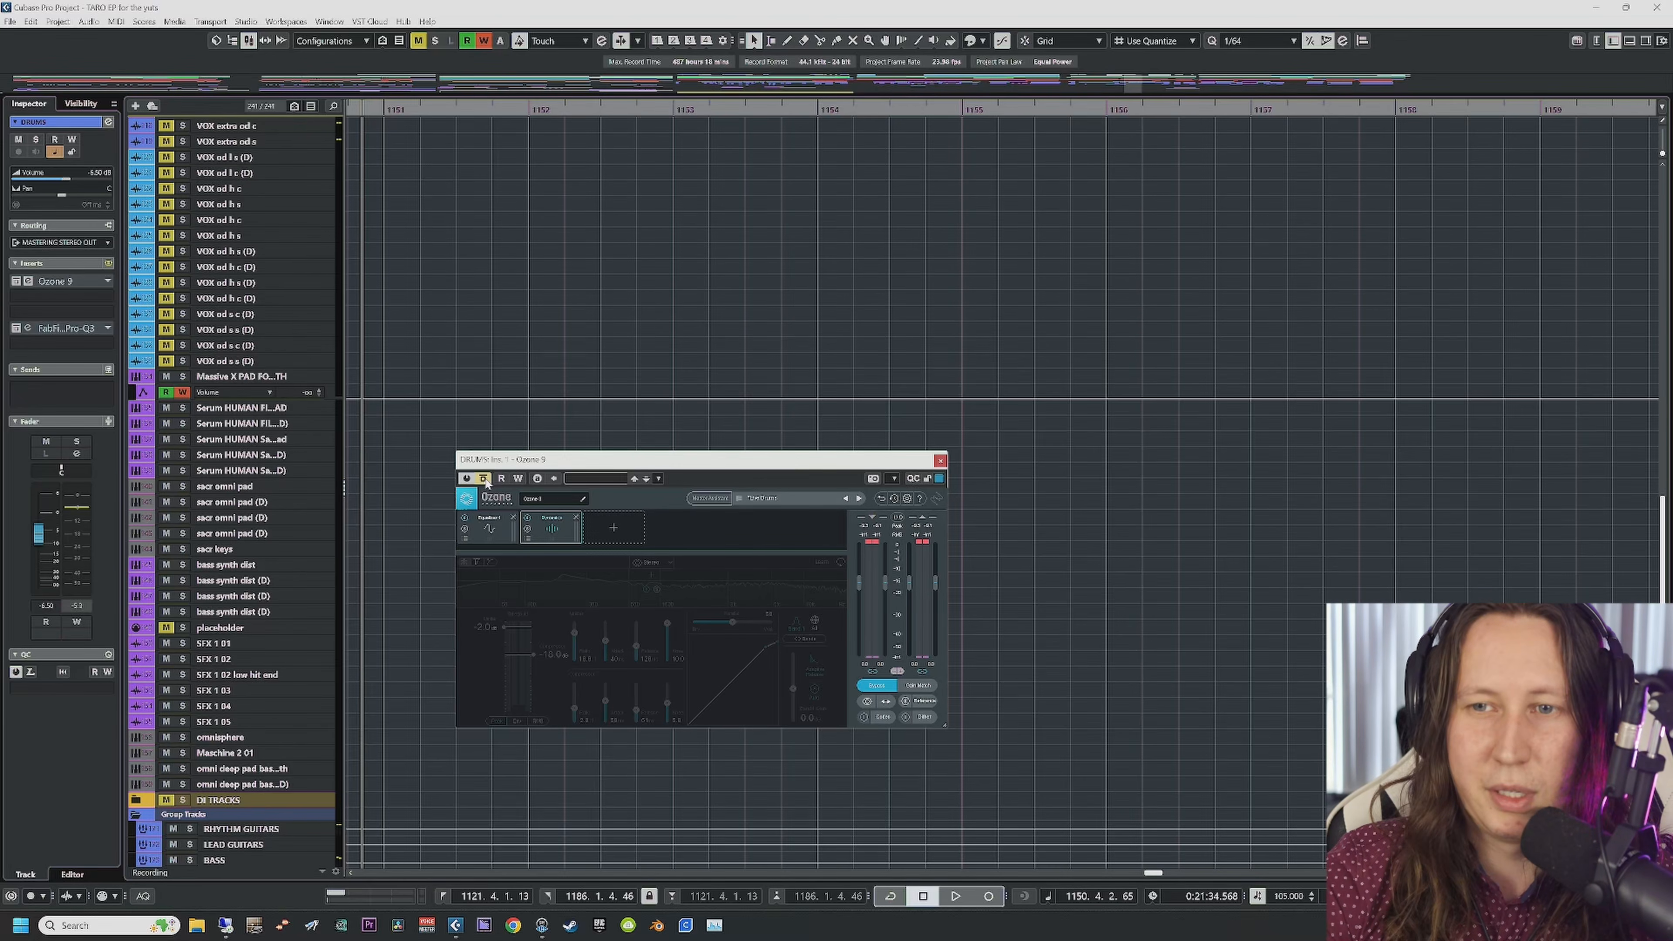
Step: Re-enable Ozone, replay while toggling its bypass once more, then stop playback
left_click(485, 479)
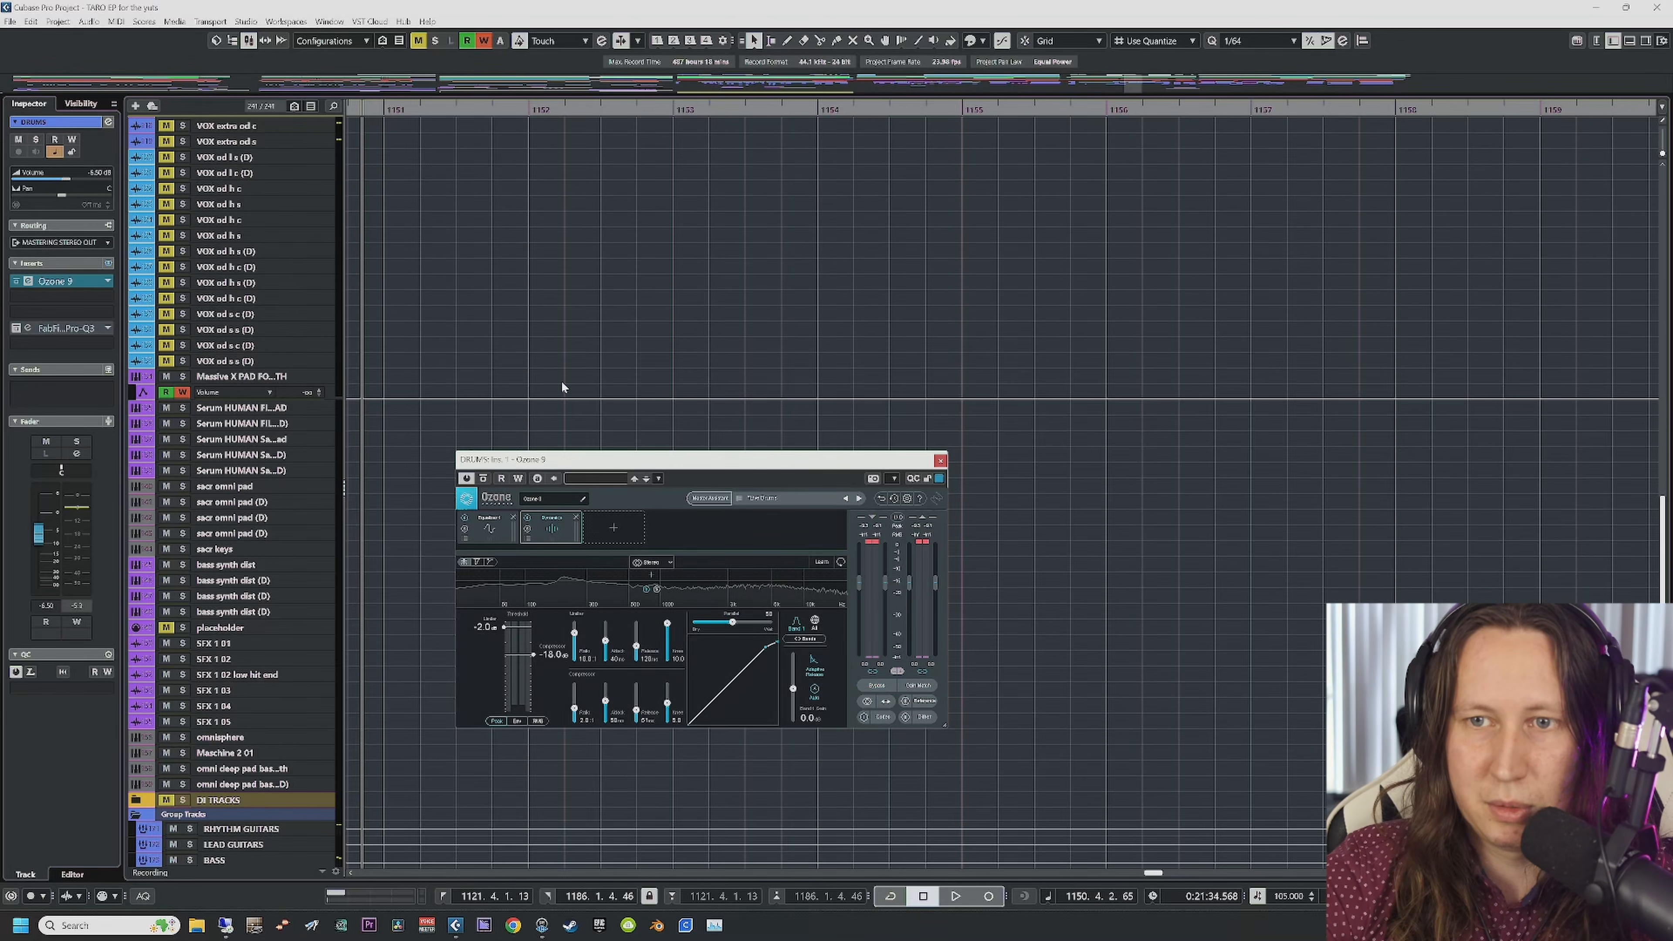
key("space")
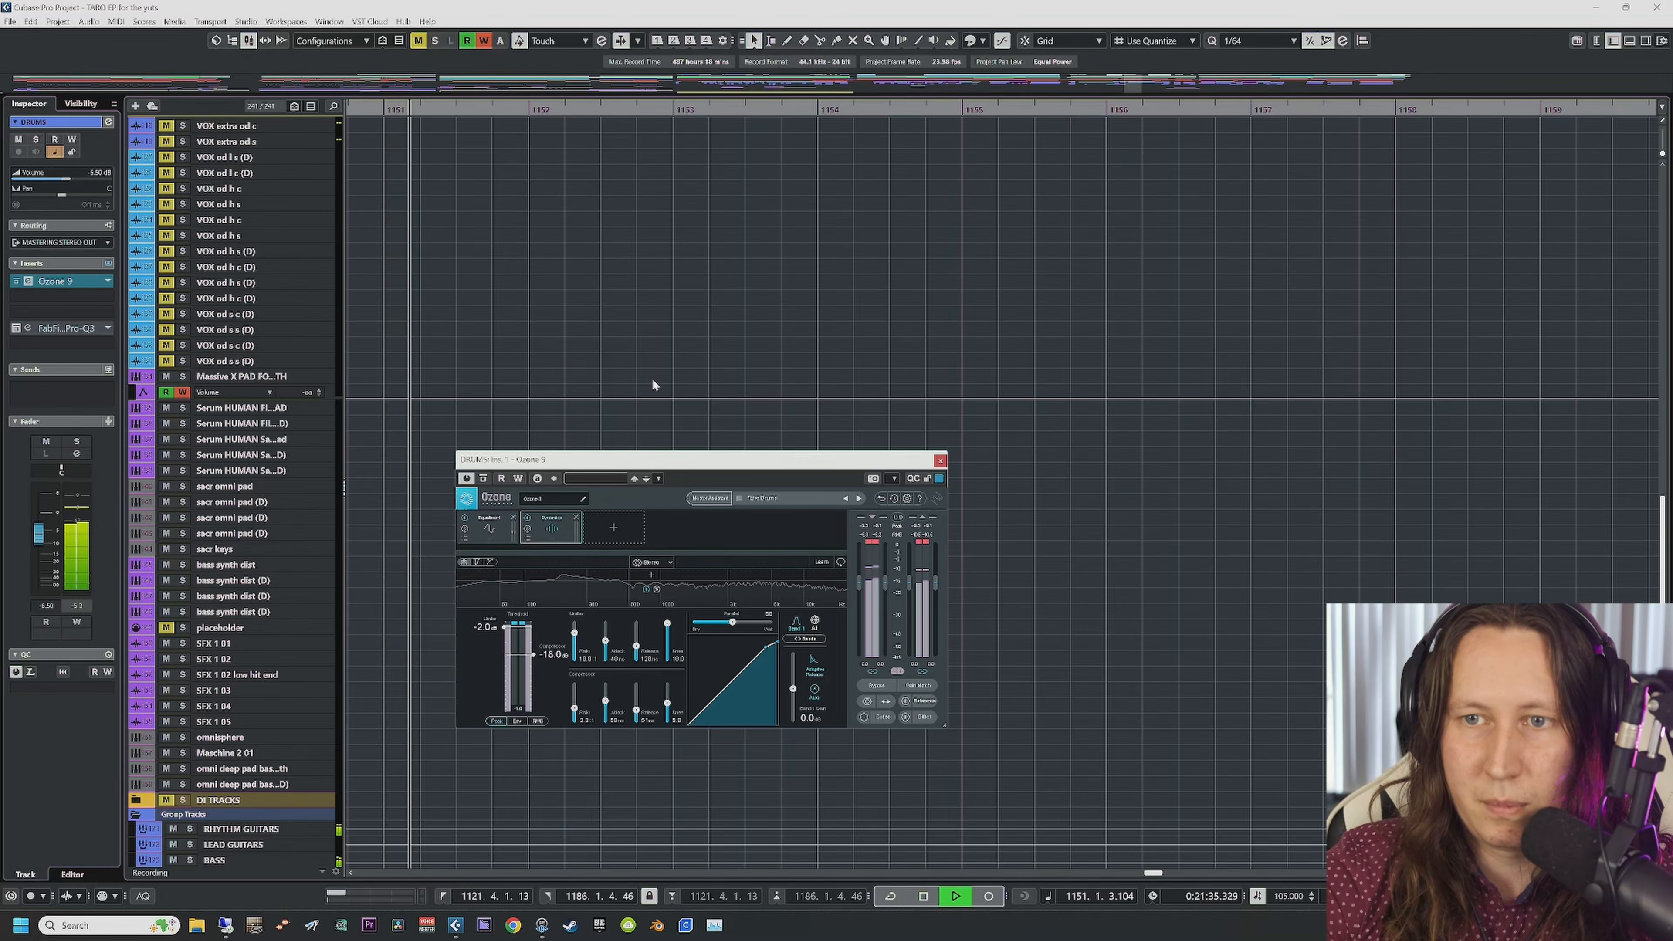
left_click(484, 480)
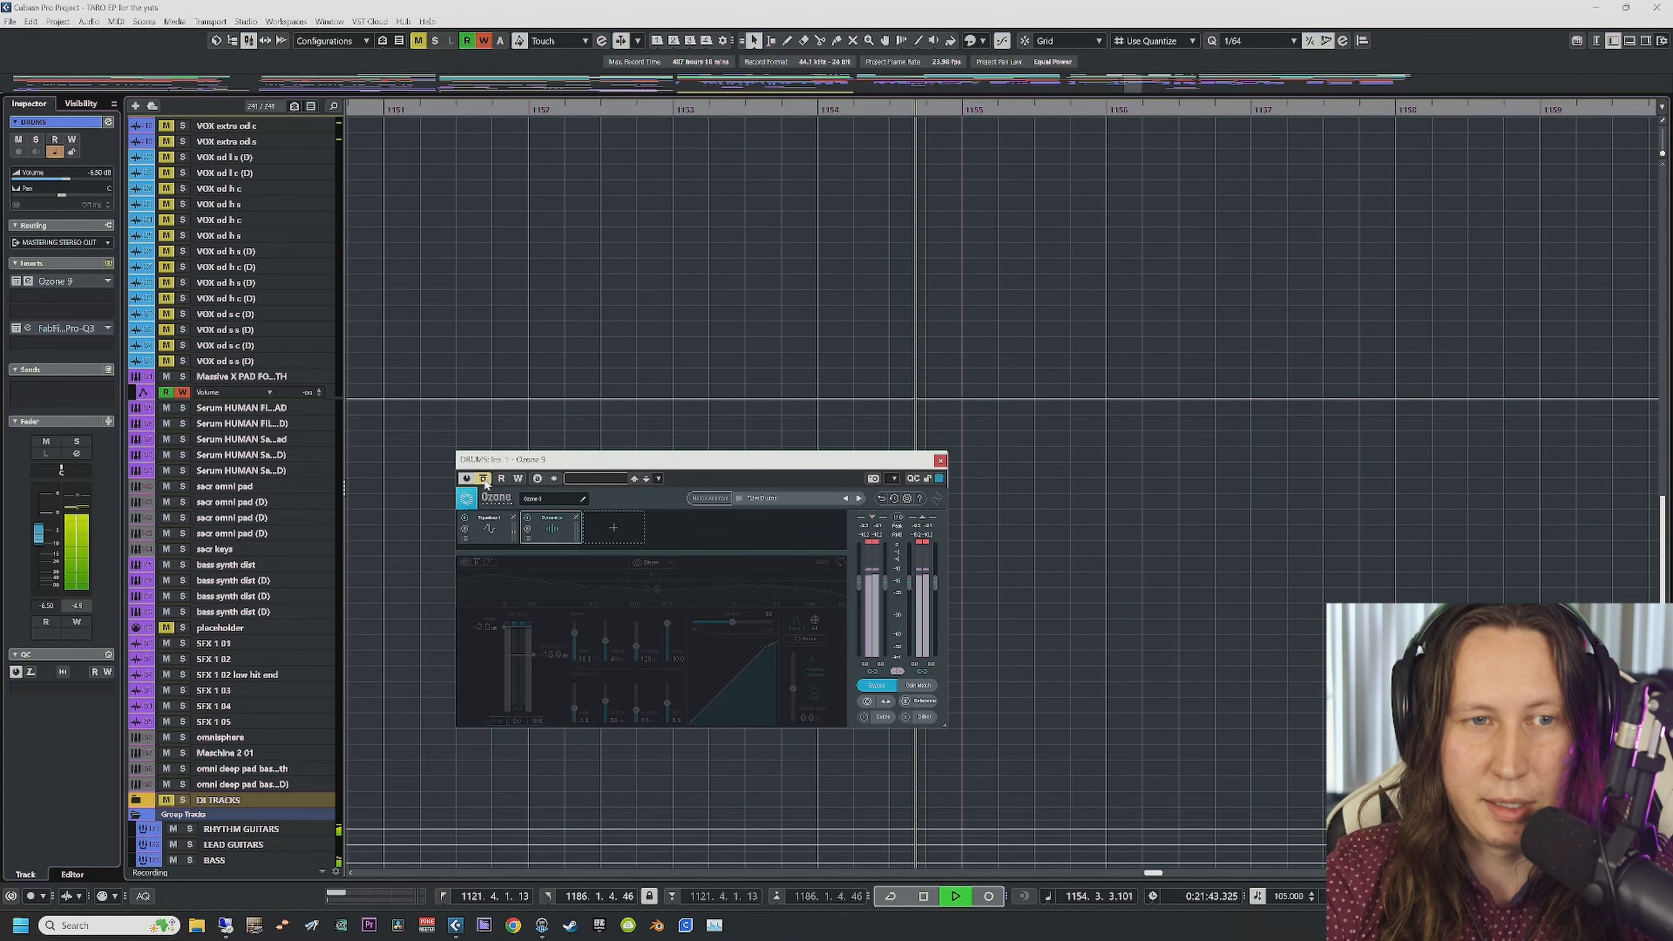
left_click(483, 479)
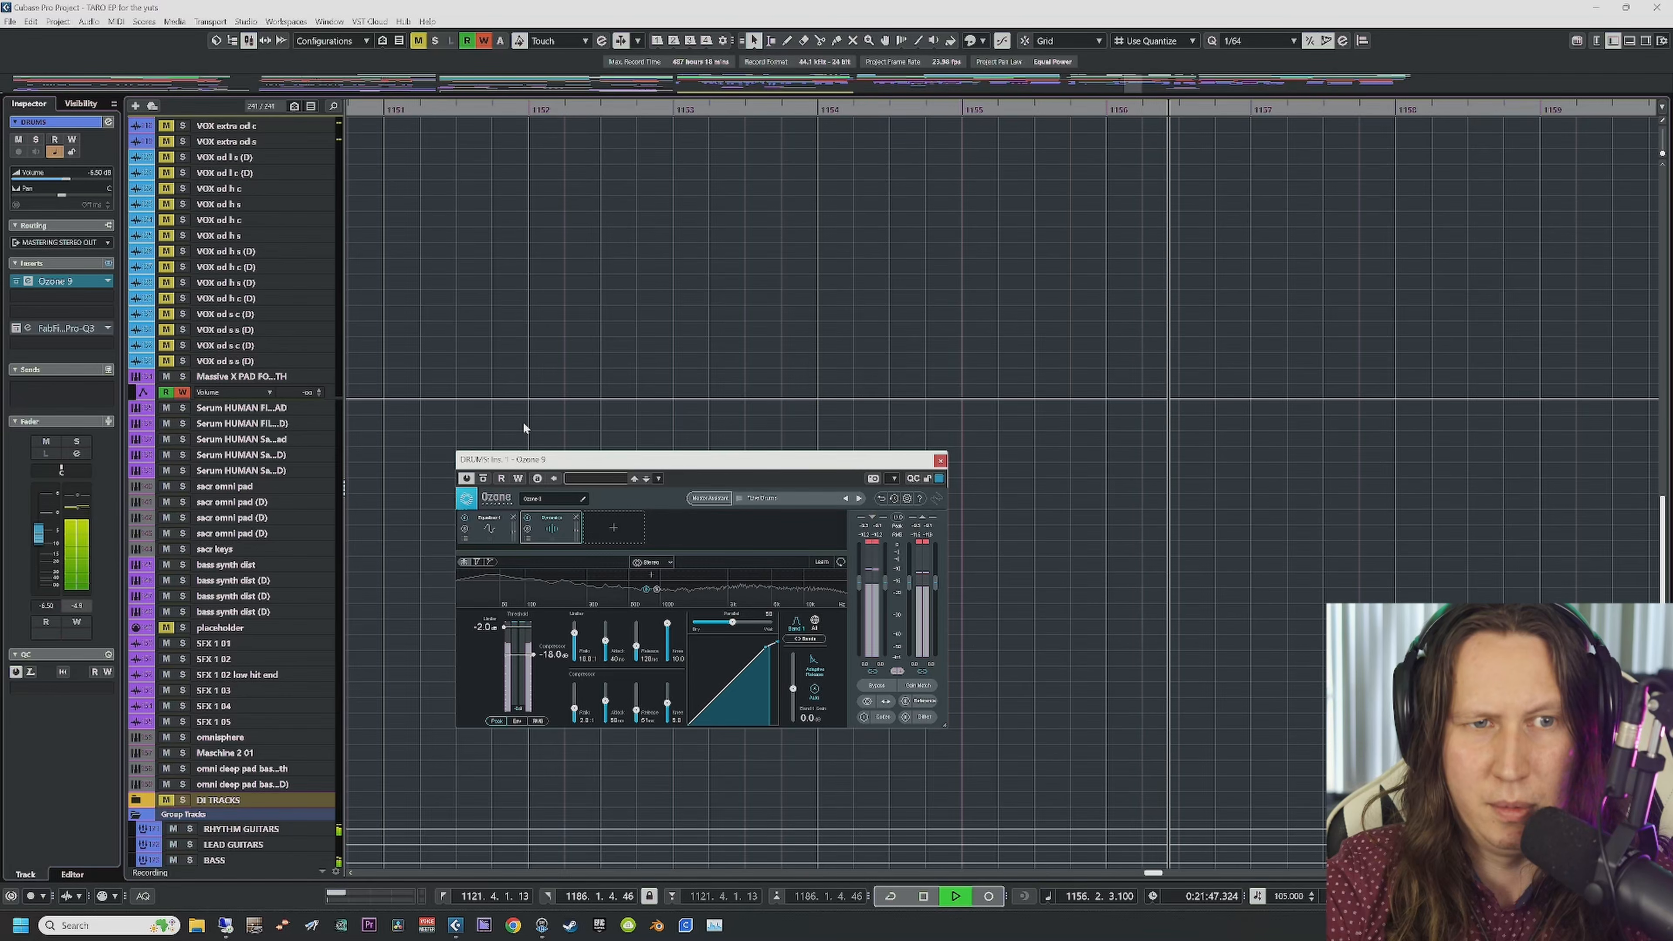
key("space")
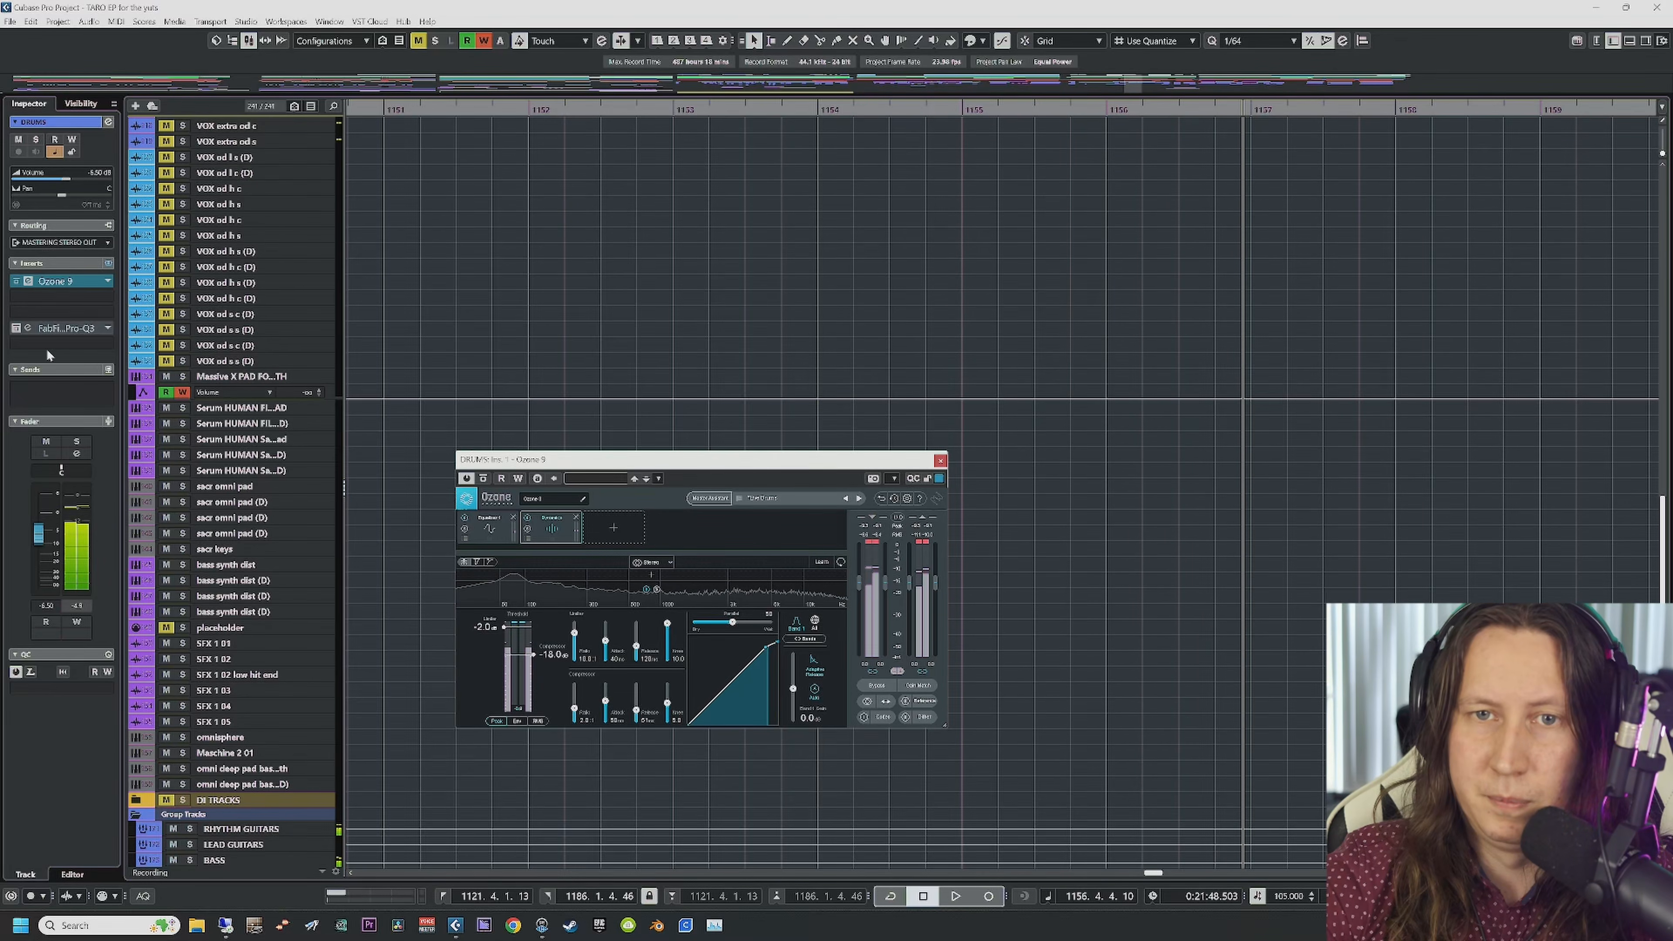
Step: Open the DRUMS group's Pro-Q3 window, move it to the upper left and close Ozone 9
left_click(18, 328)
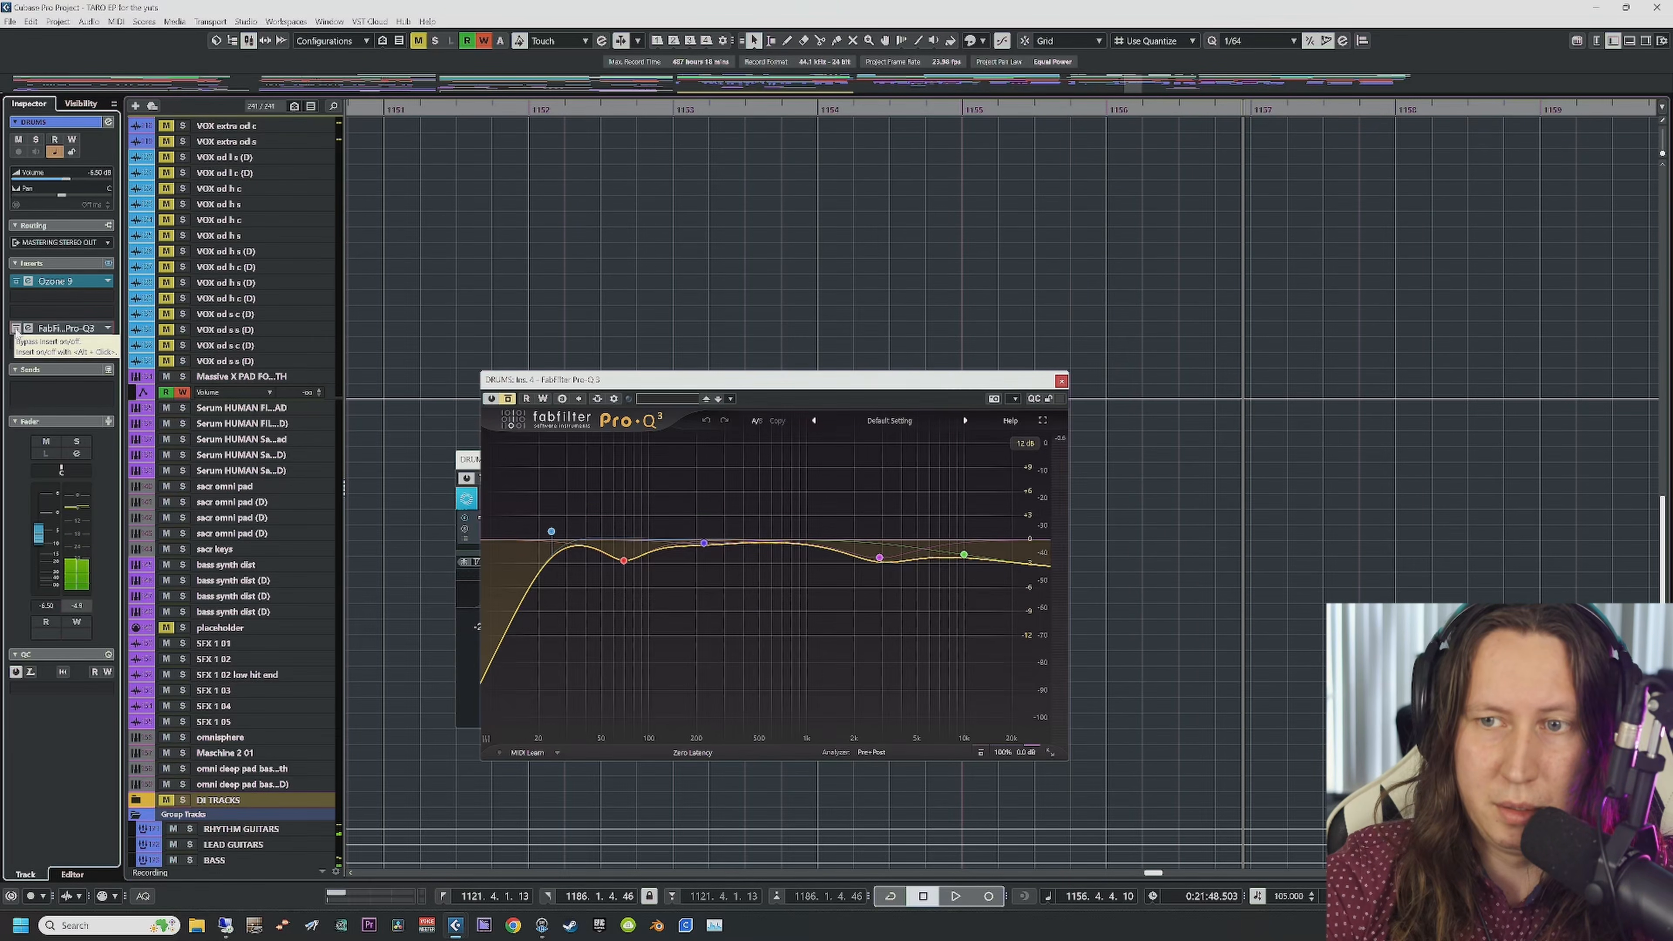
left_click_drag(1029, 379, 922, 169)
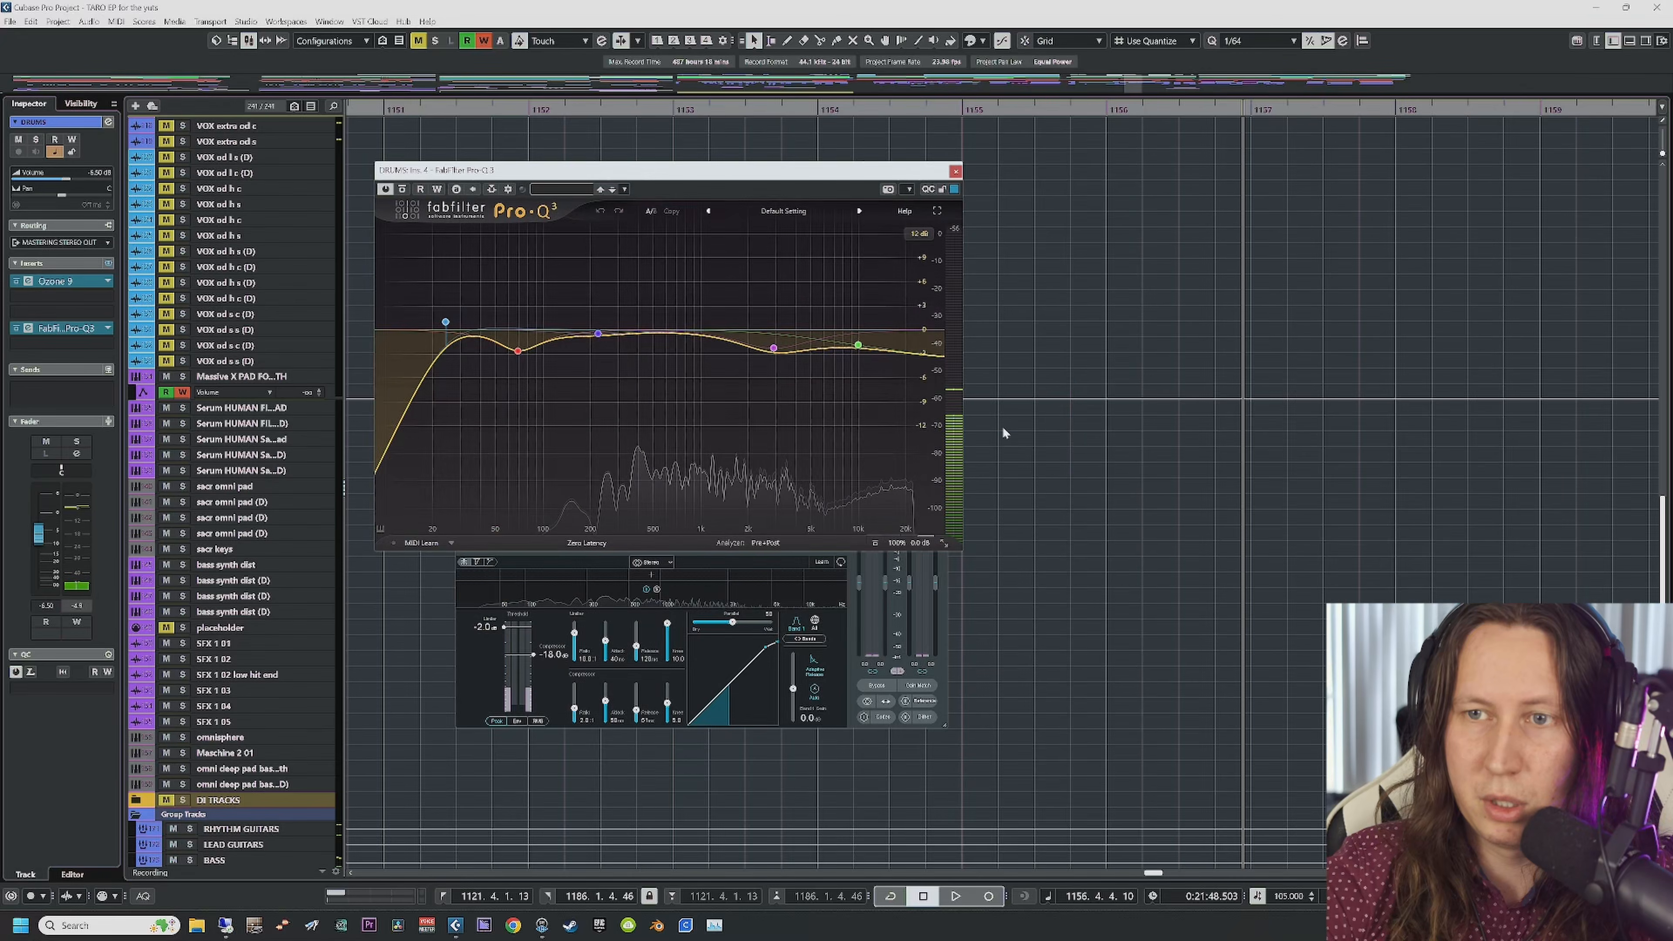
left_click(945, 607)
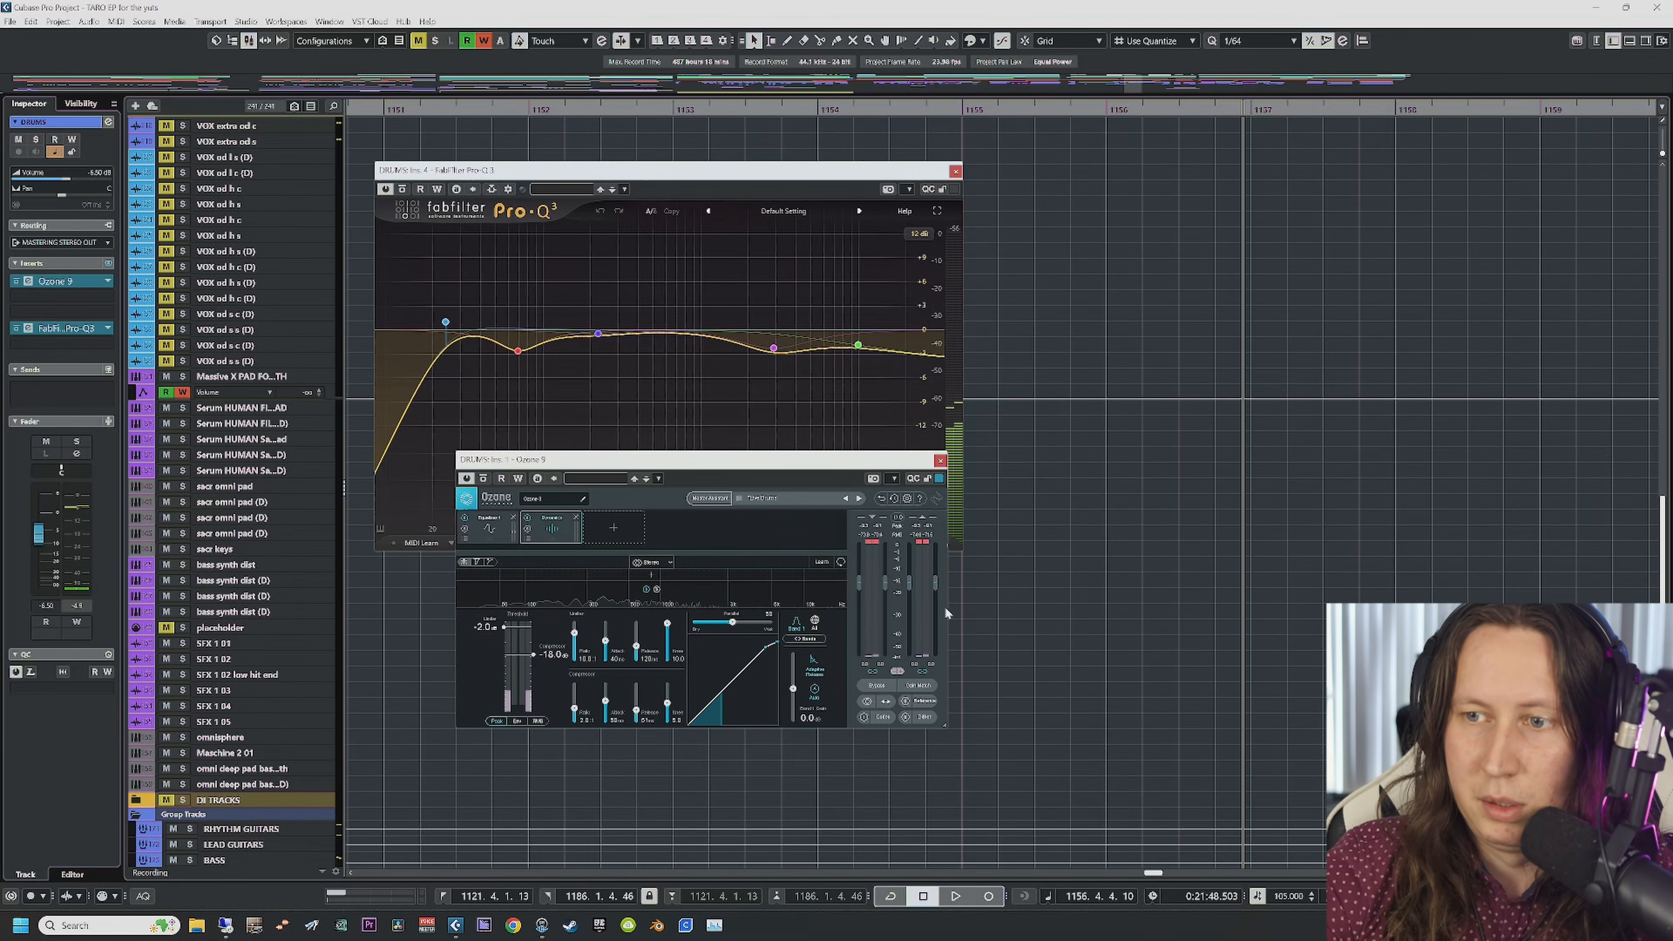
left_click(940, 460)
Step: Audition the EQ, soloing then unsoloing the red low band around 88 Hz, and replay
key("space")
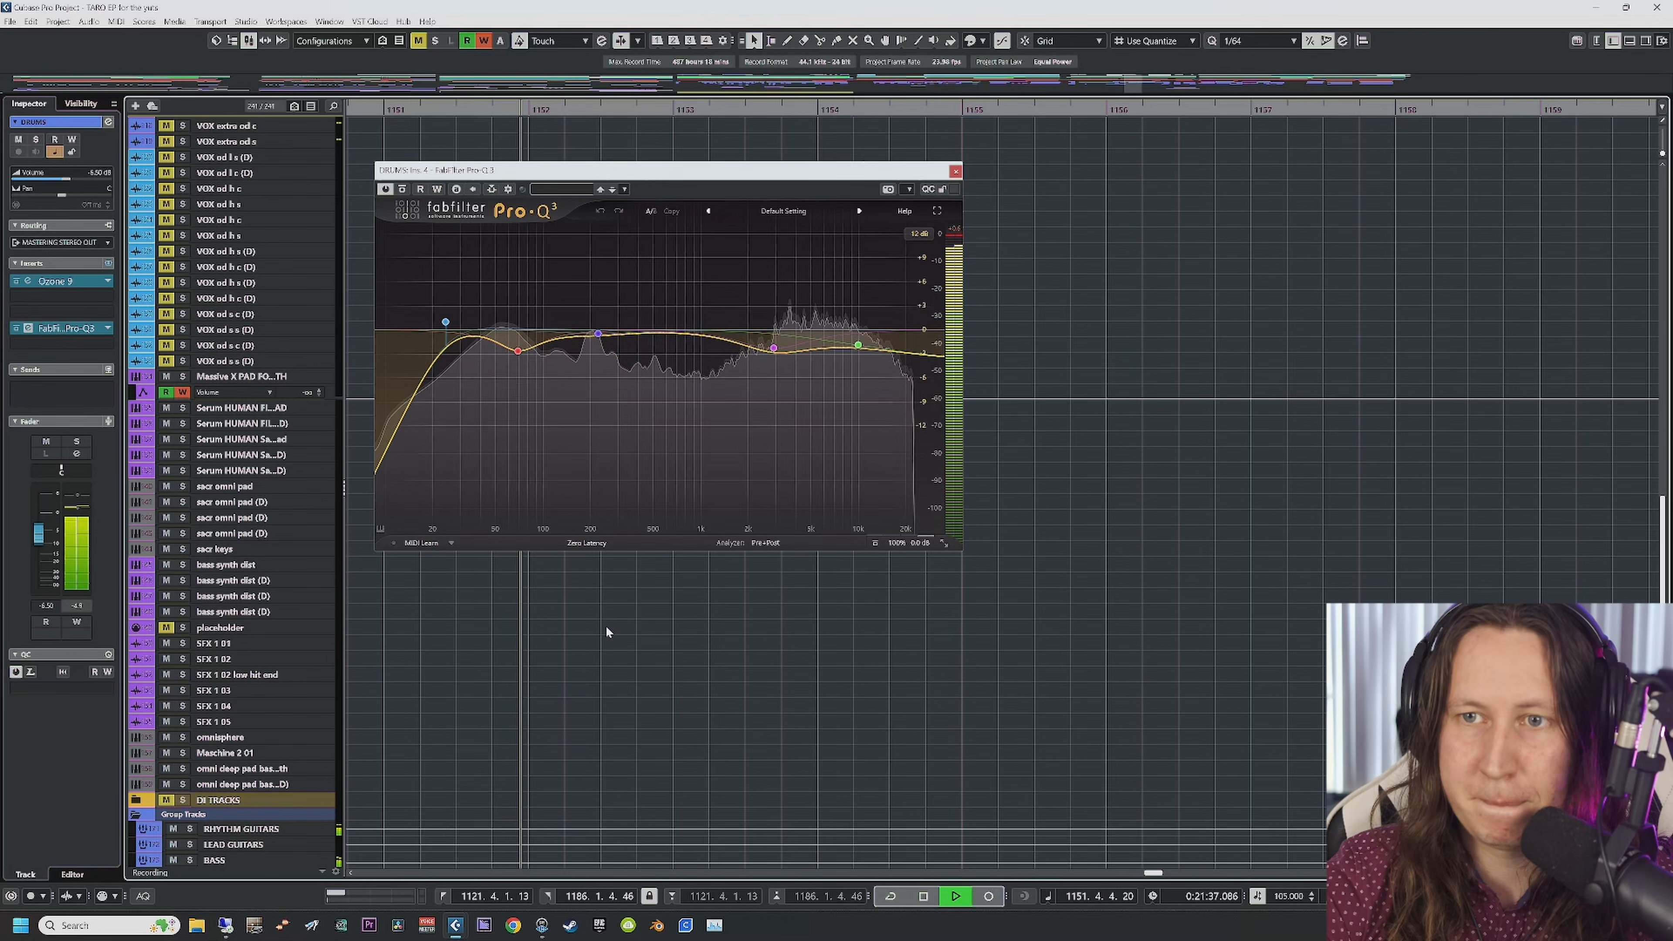
left_click(535, 376)
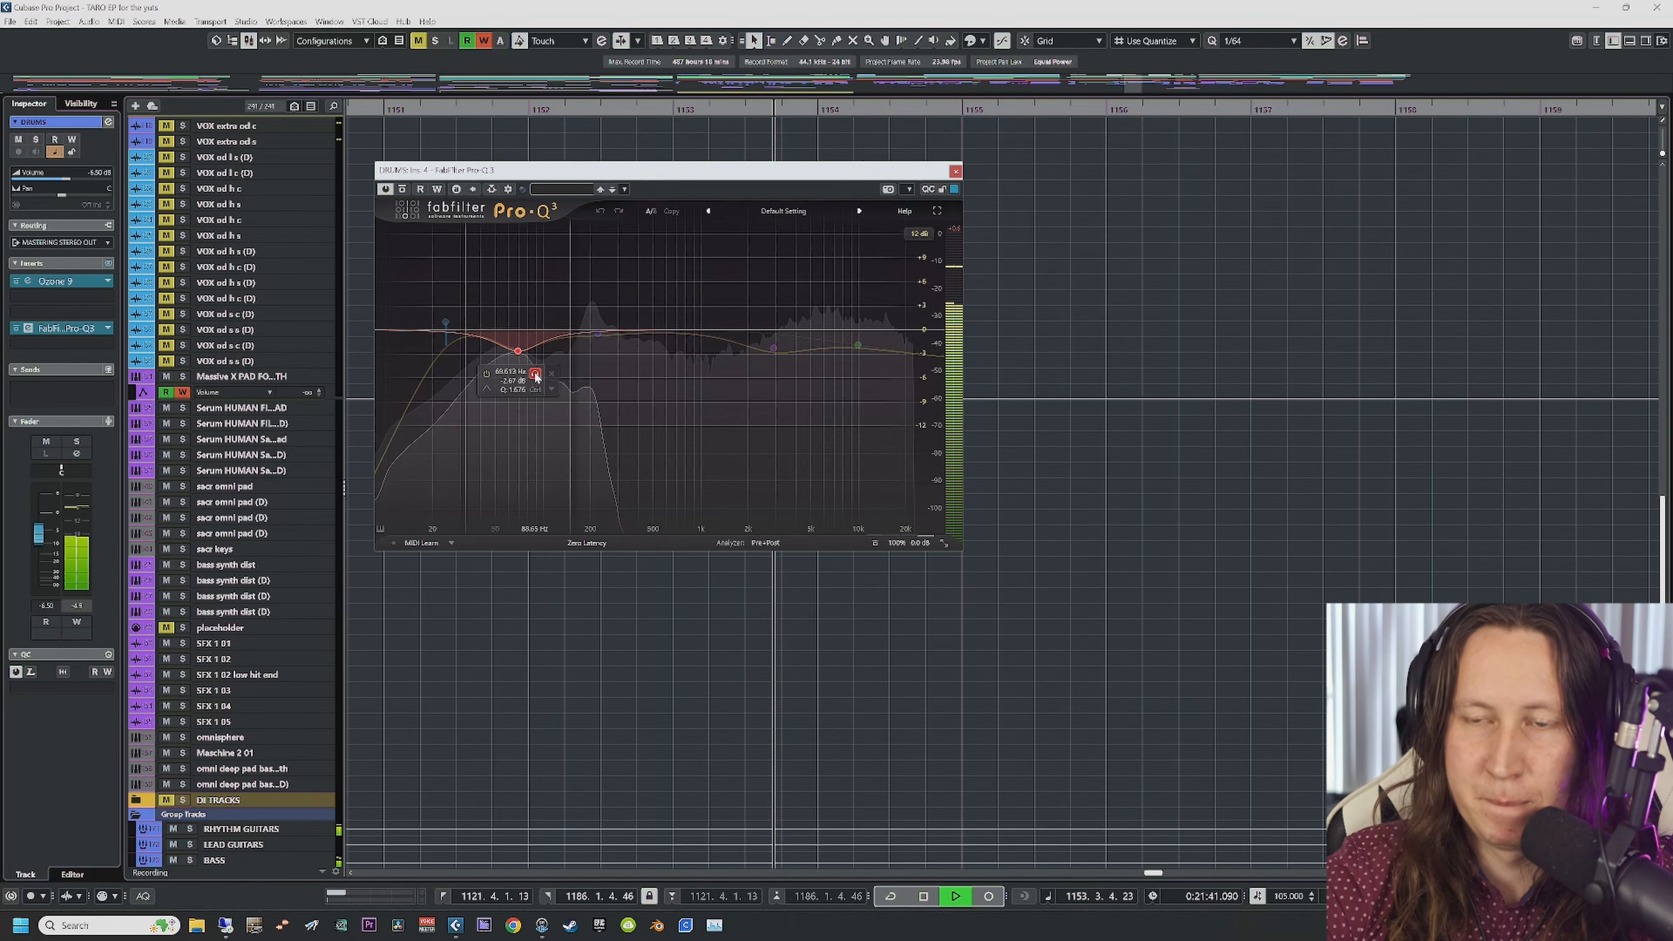
left_click(535, 375)
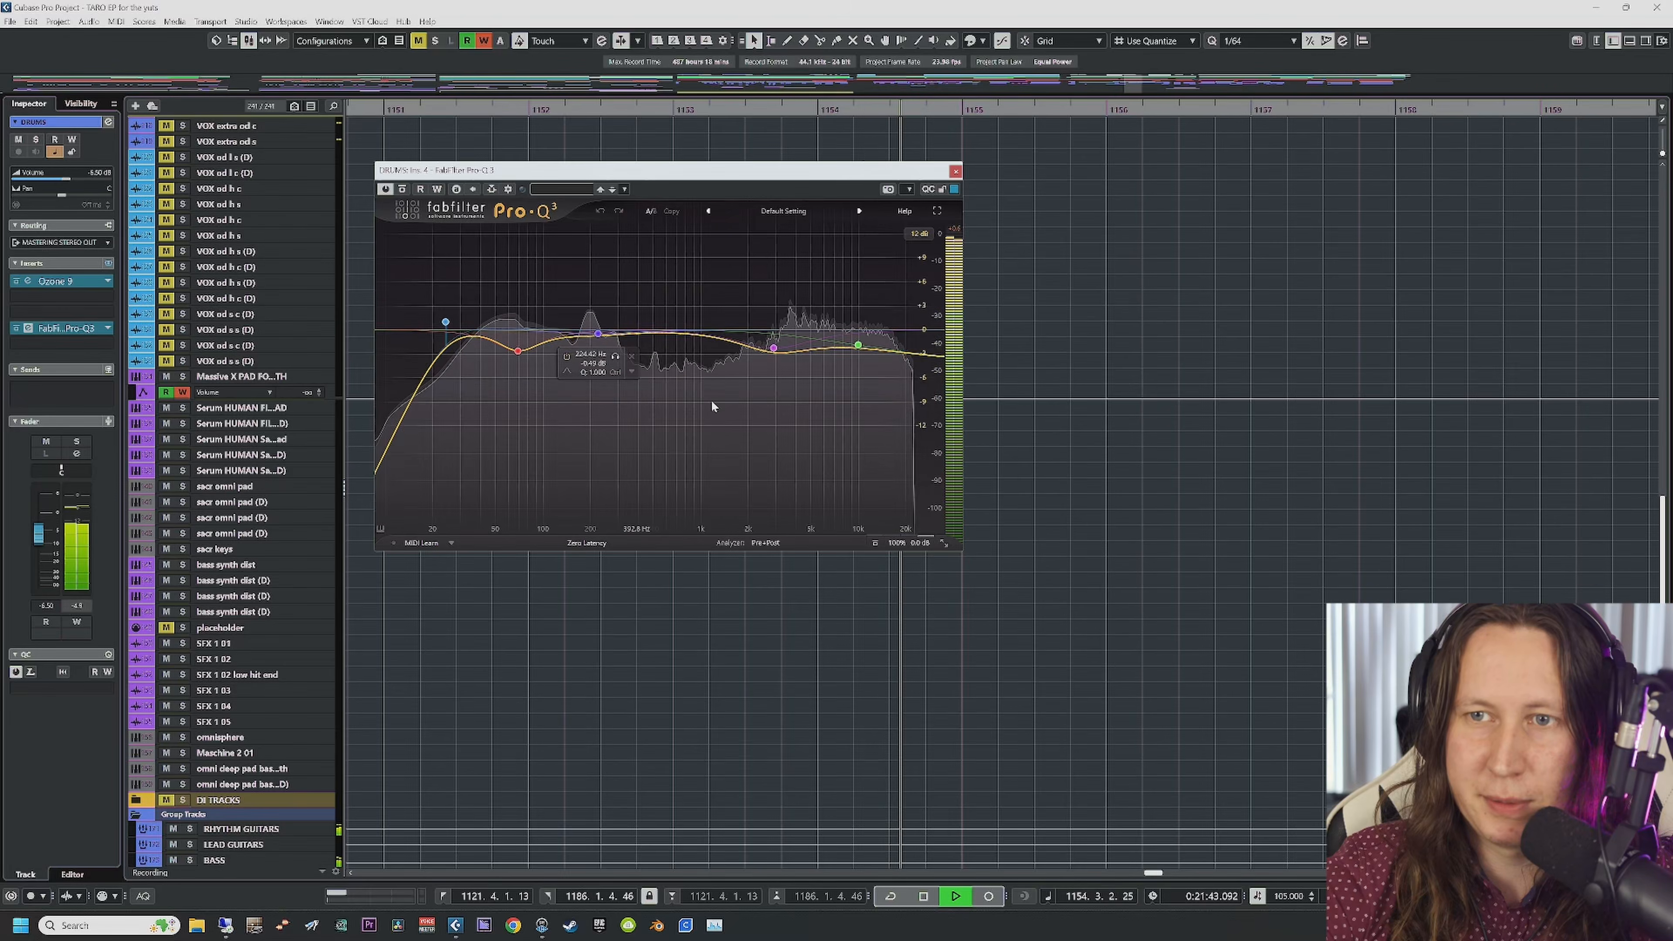
key("space")
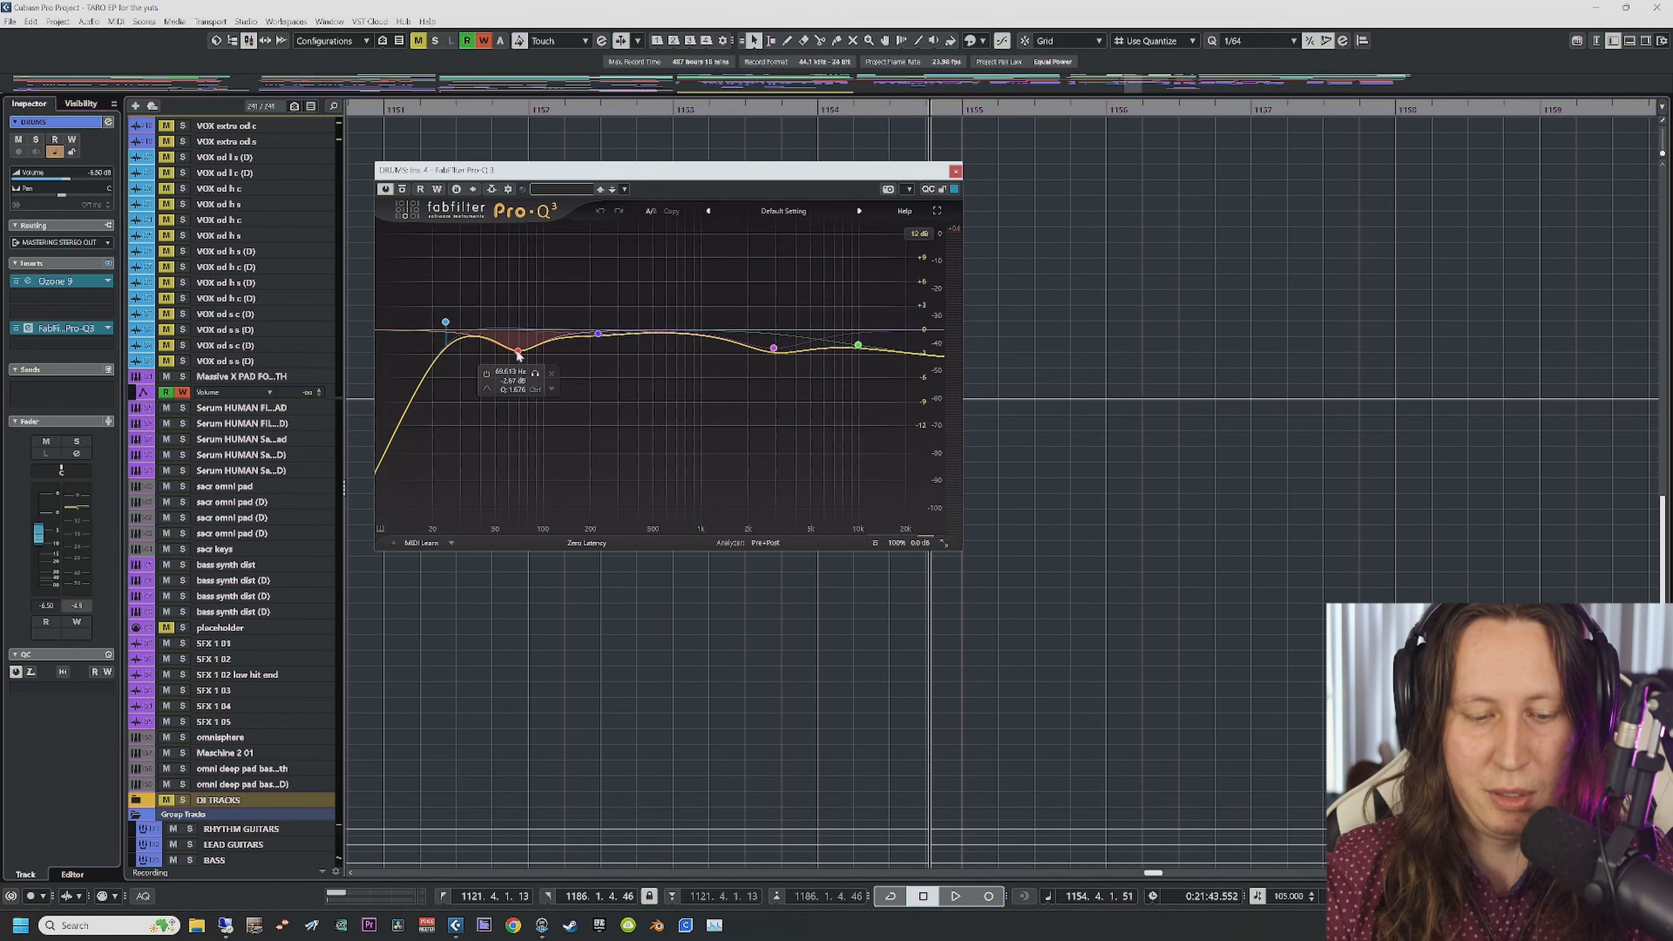
key("space")
Step: Stop playback, close the Pro-Q3 window and deselect the drum events
scroll(1038, 383, "up", 10)
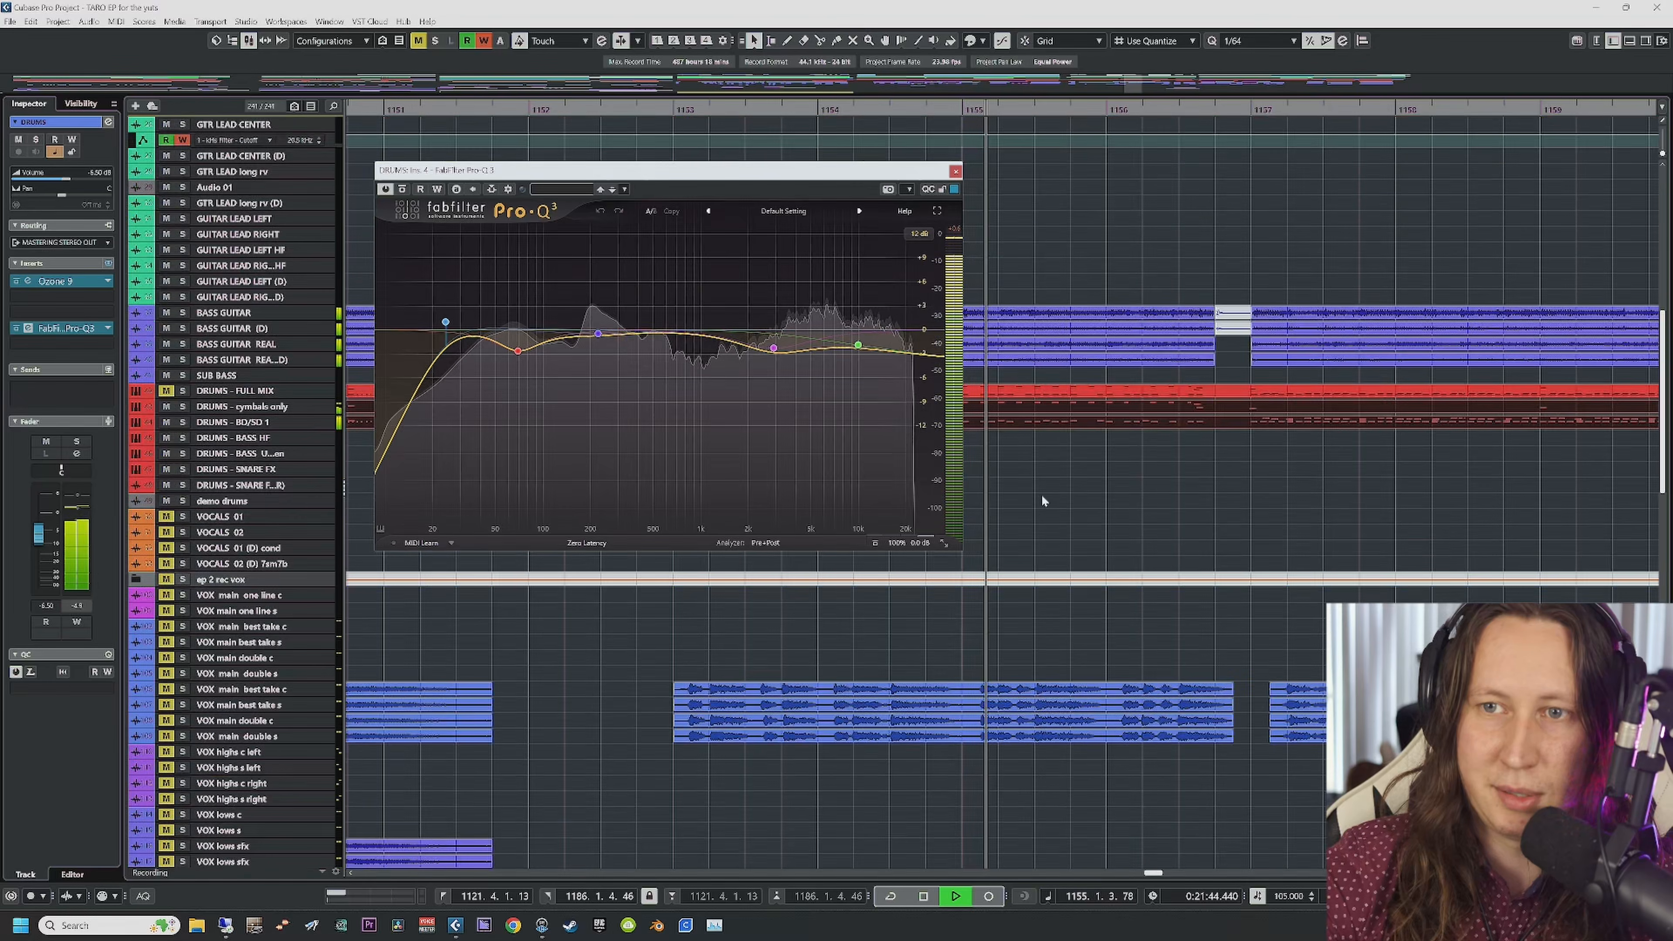
key("space")
left_click(956, 171)
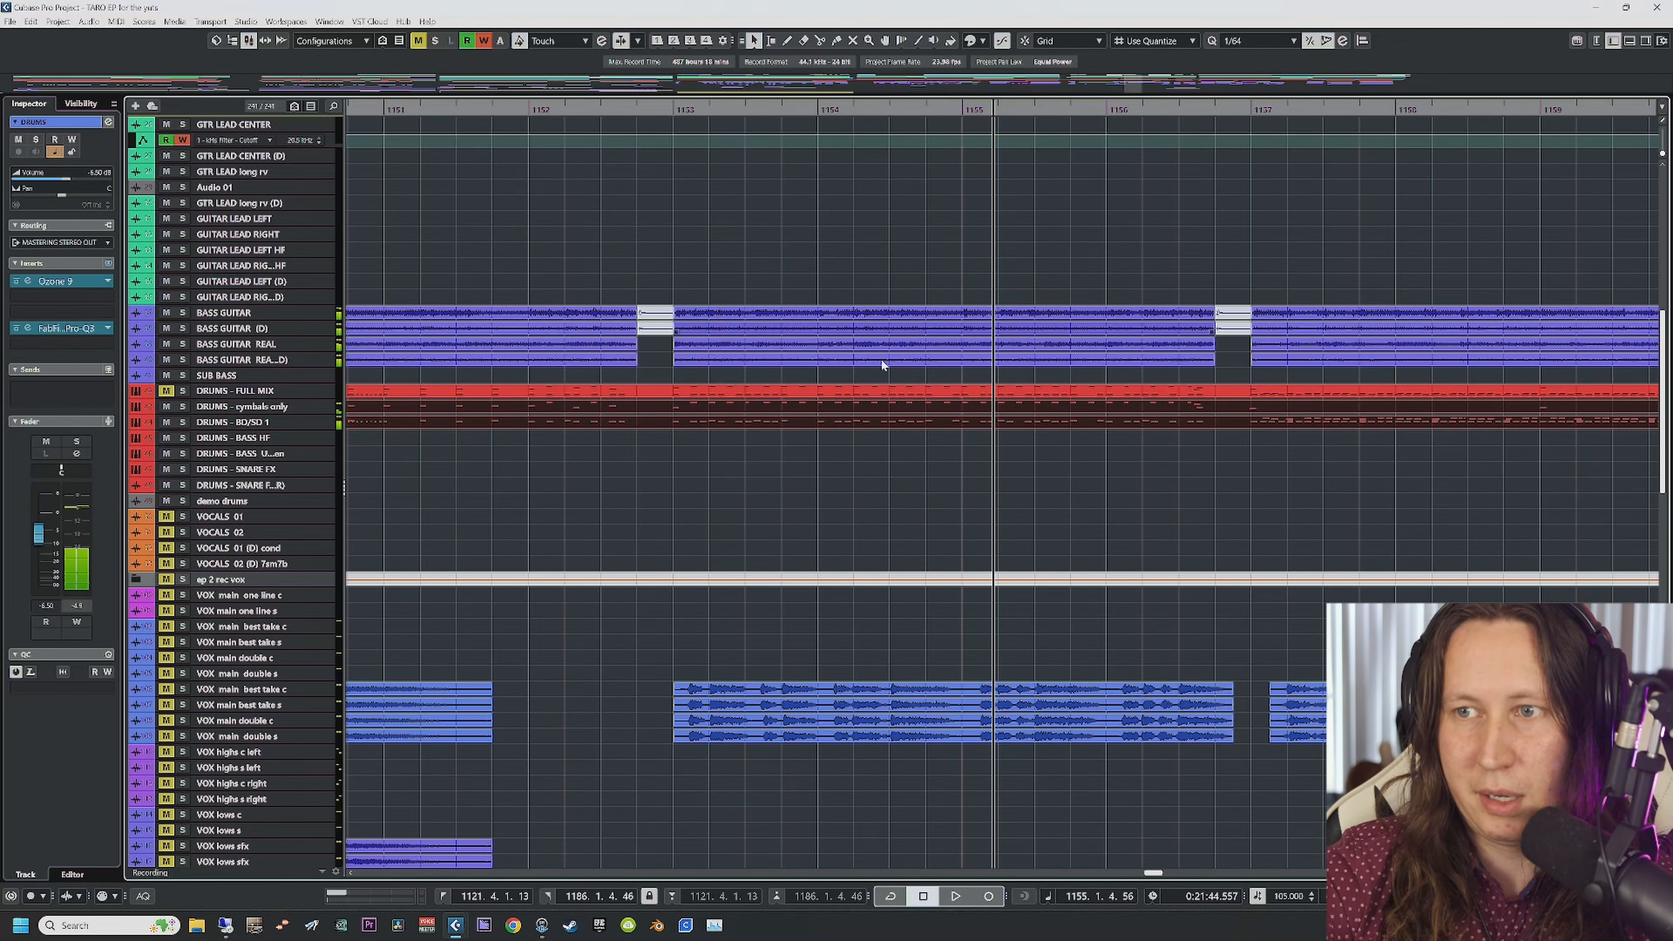
left_click(811, 515)
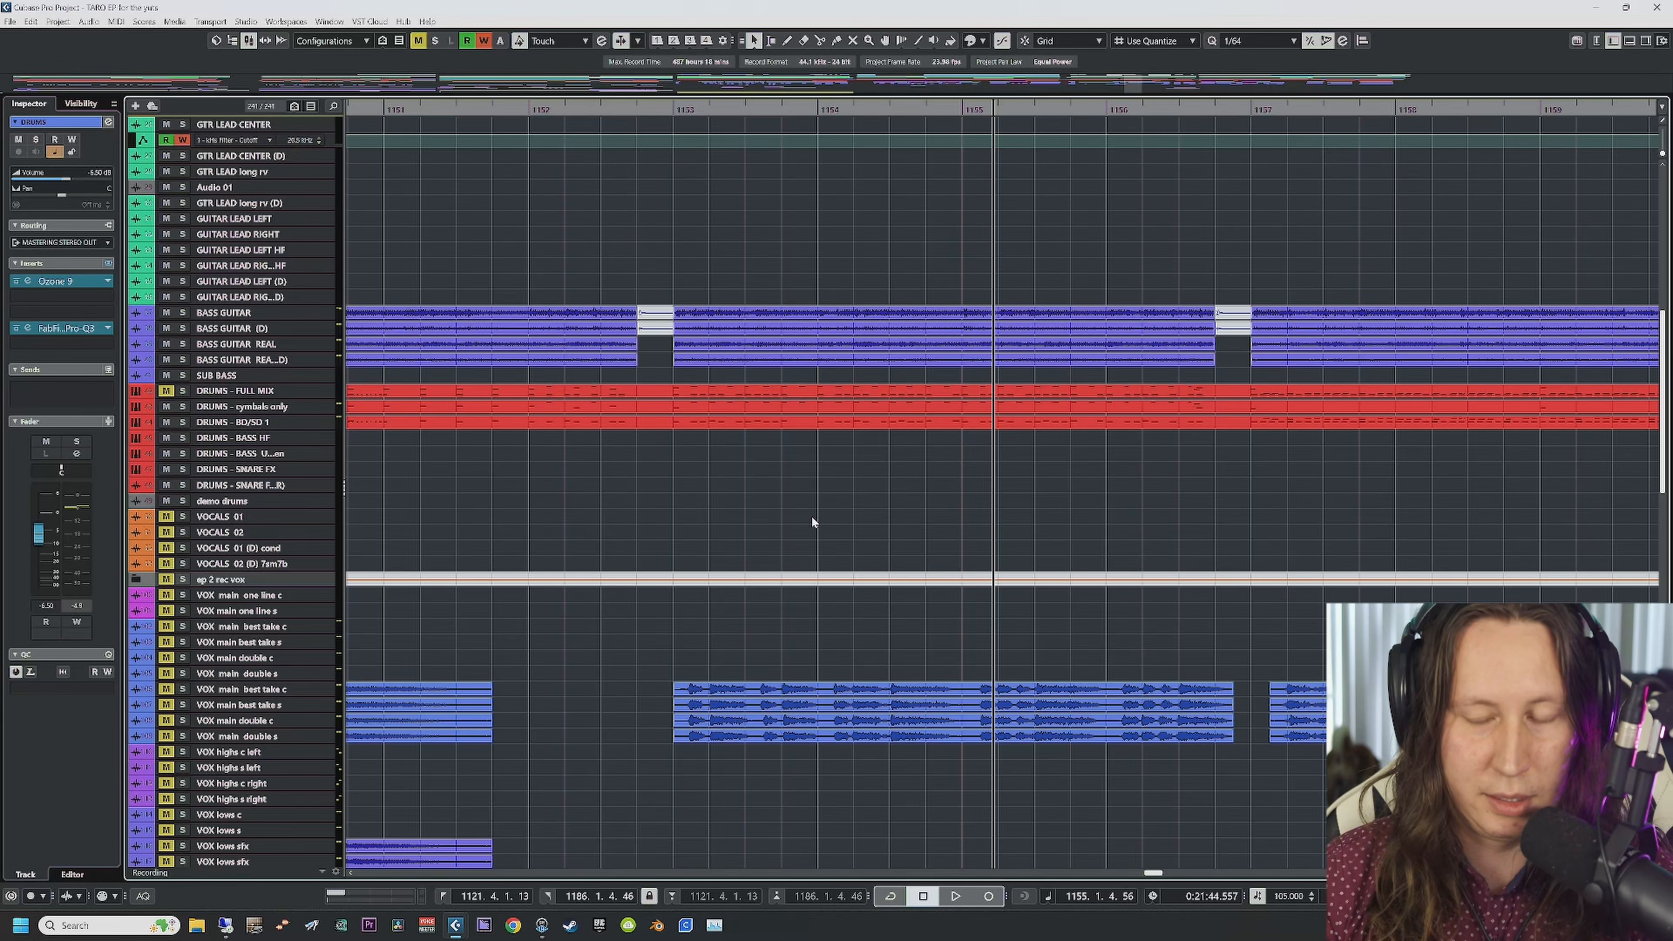
Step: Restart playback from around bar 1152
left_click(672, 111)
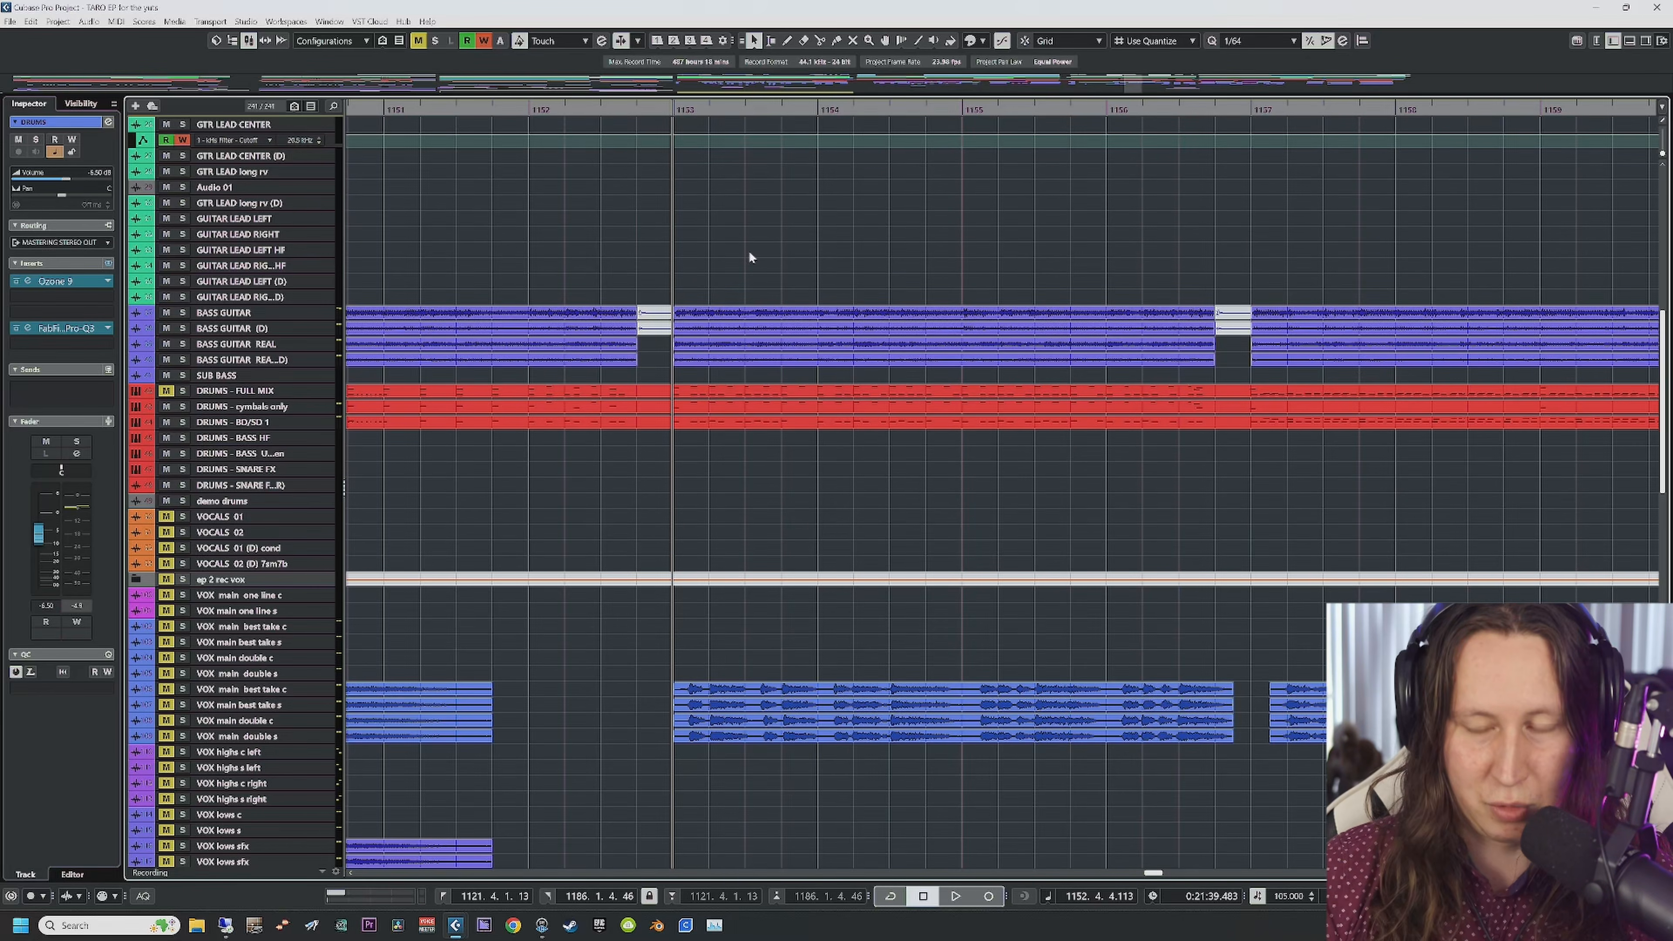
key("space")
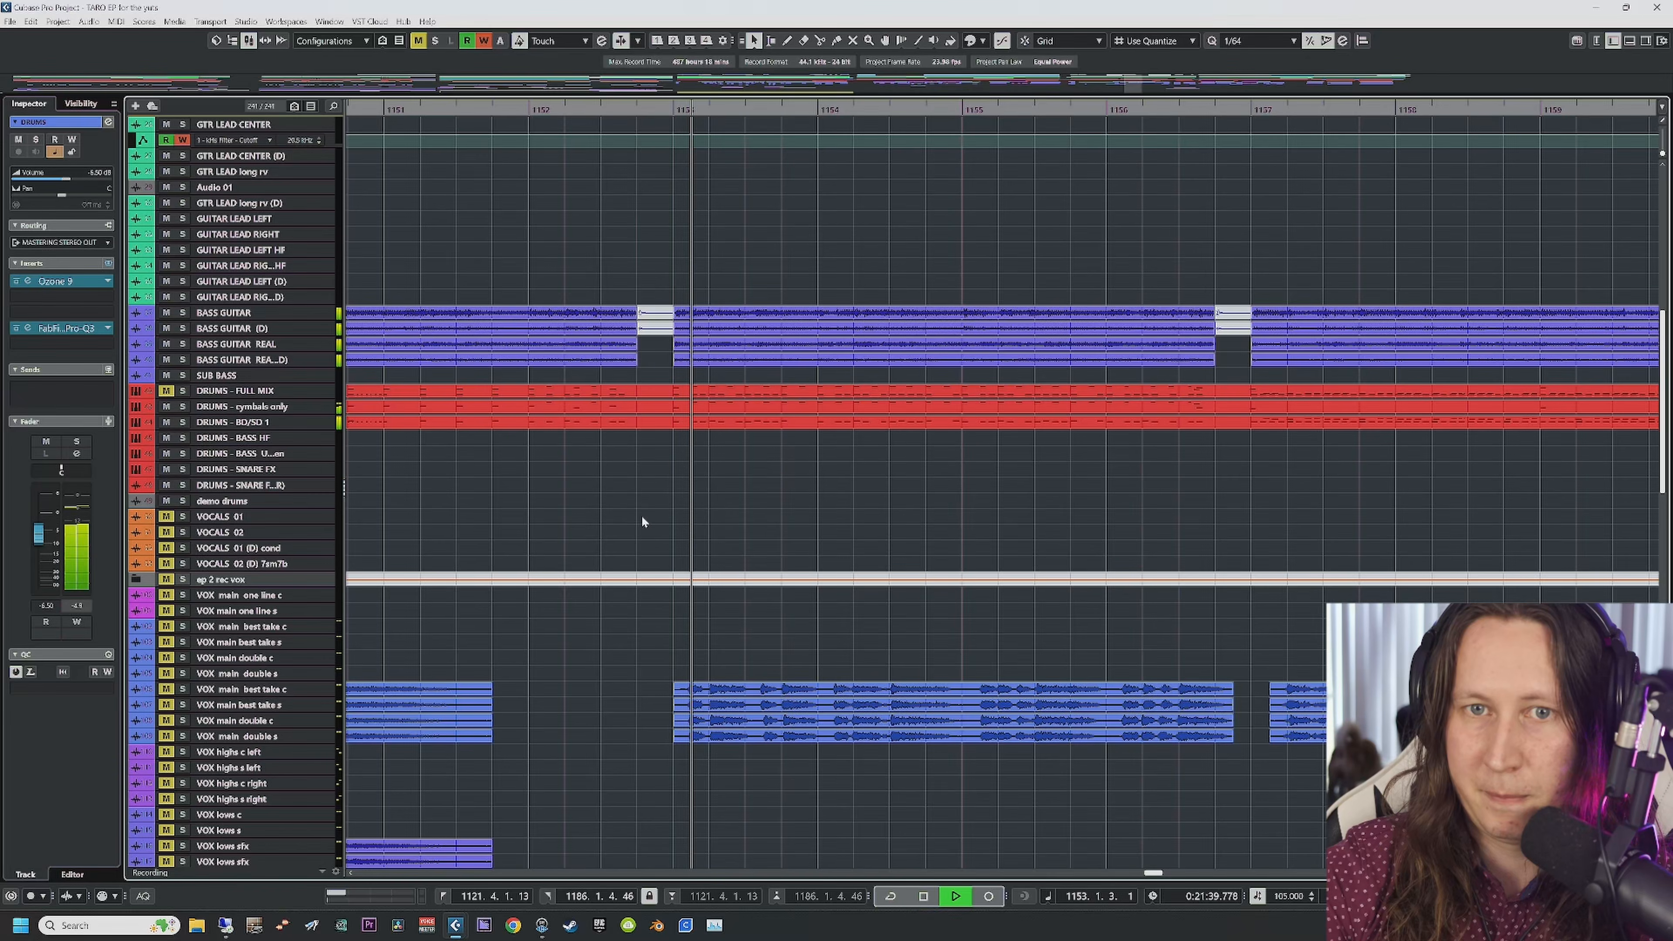
scroll(642, 515, "down", 15)
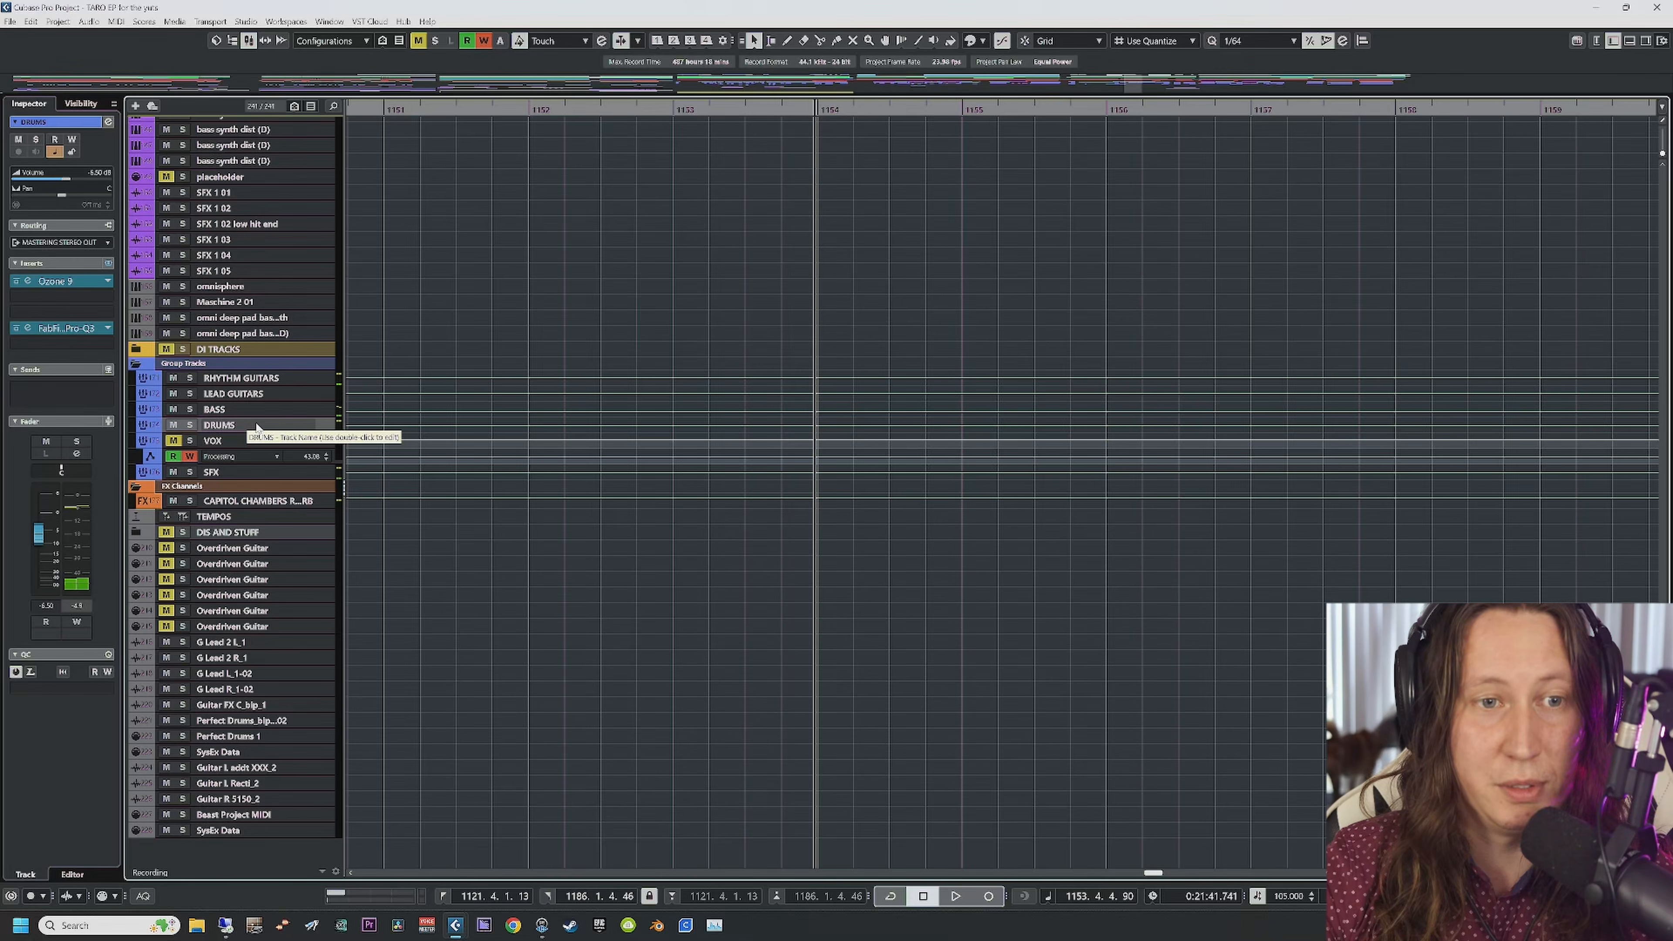
Step: Scroll the track list to the Group Tracks folder to show the VOX group's inserts
scroll(549, 526, "up", 15)
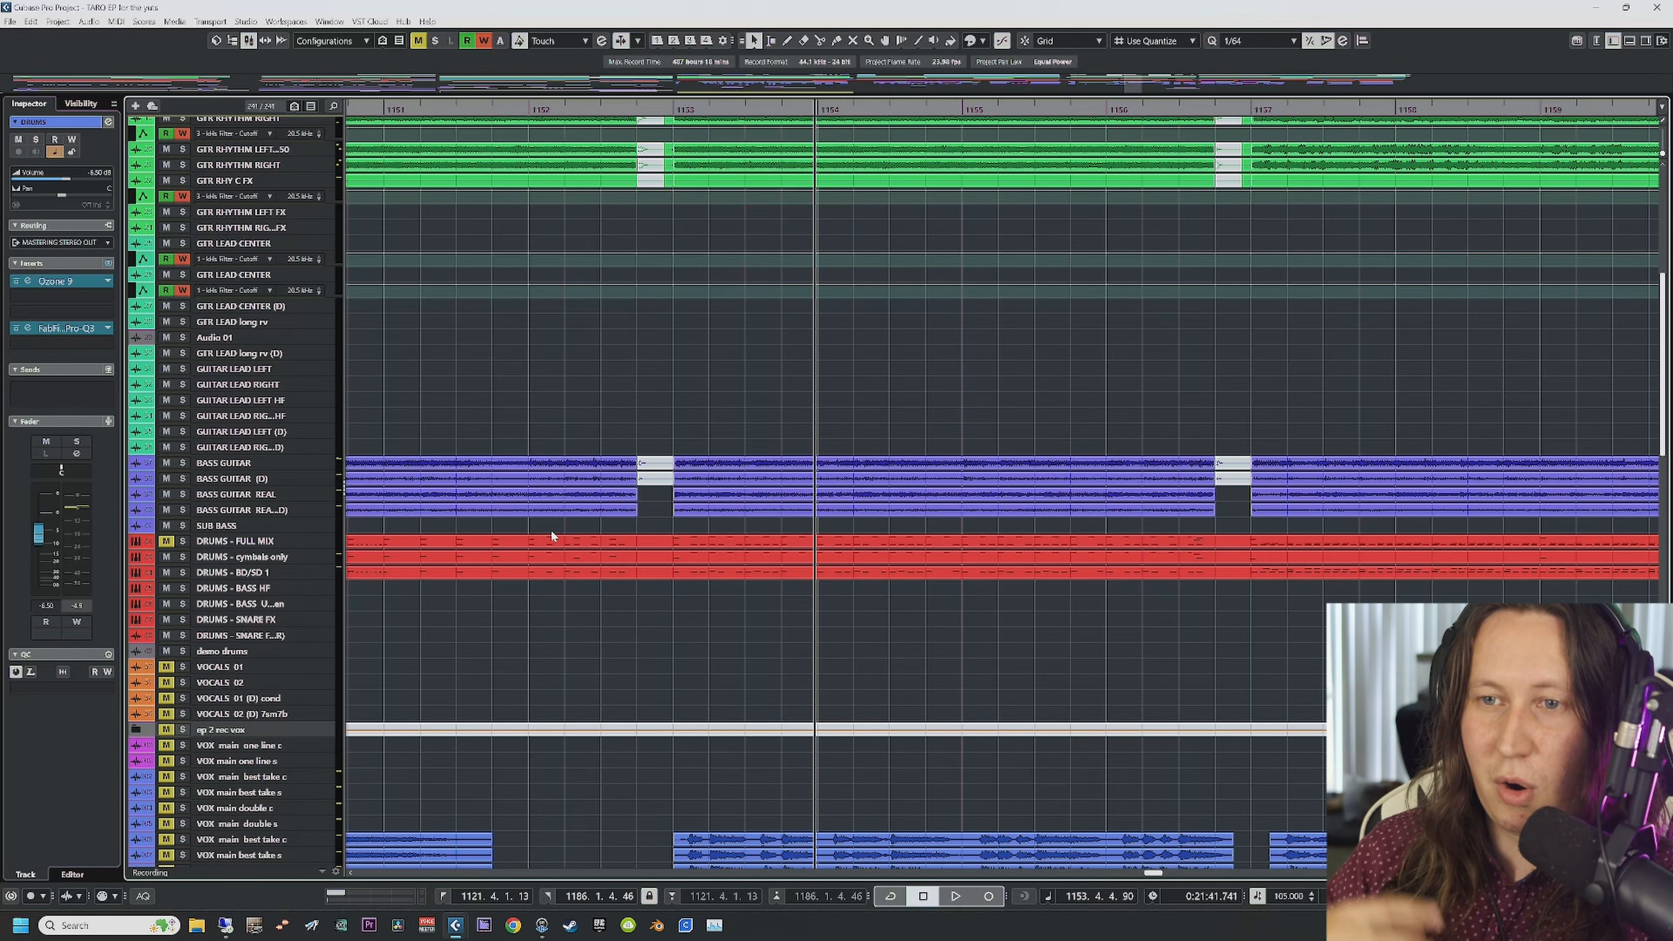
scroll(616, 633, "down", 15)
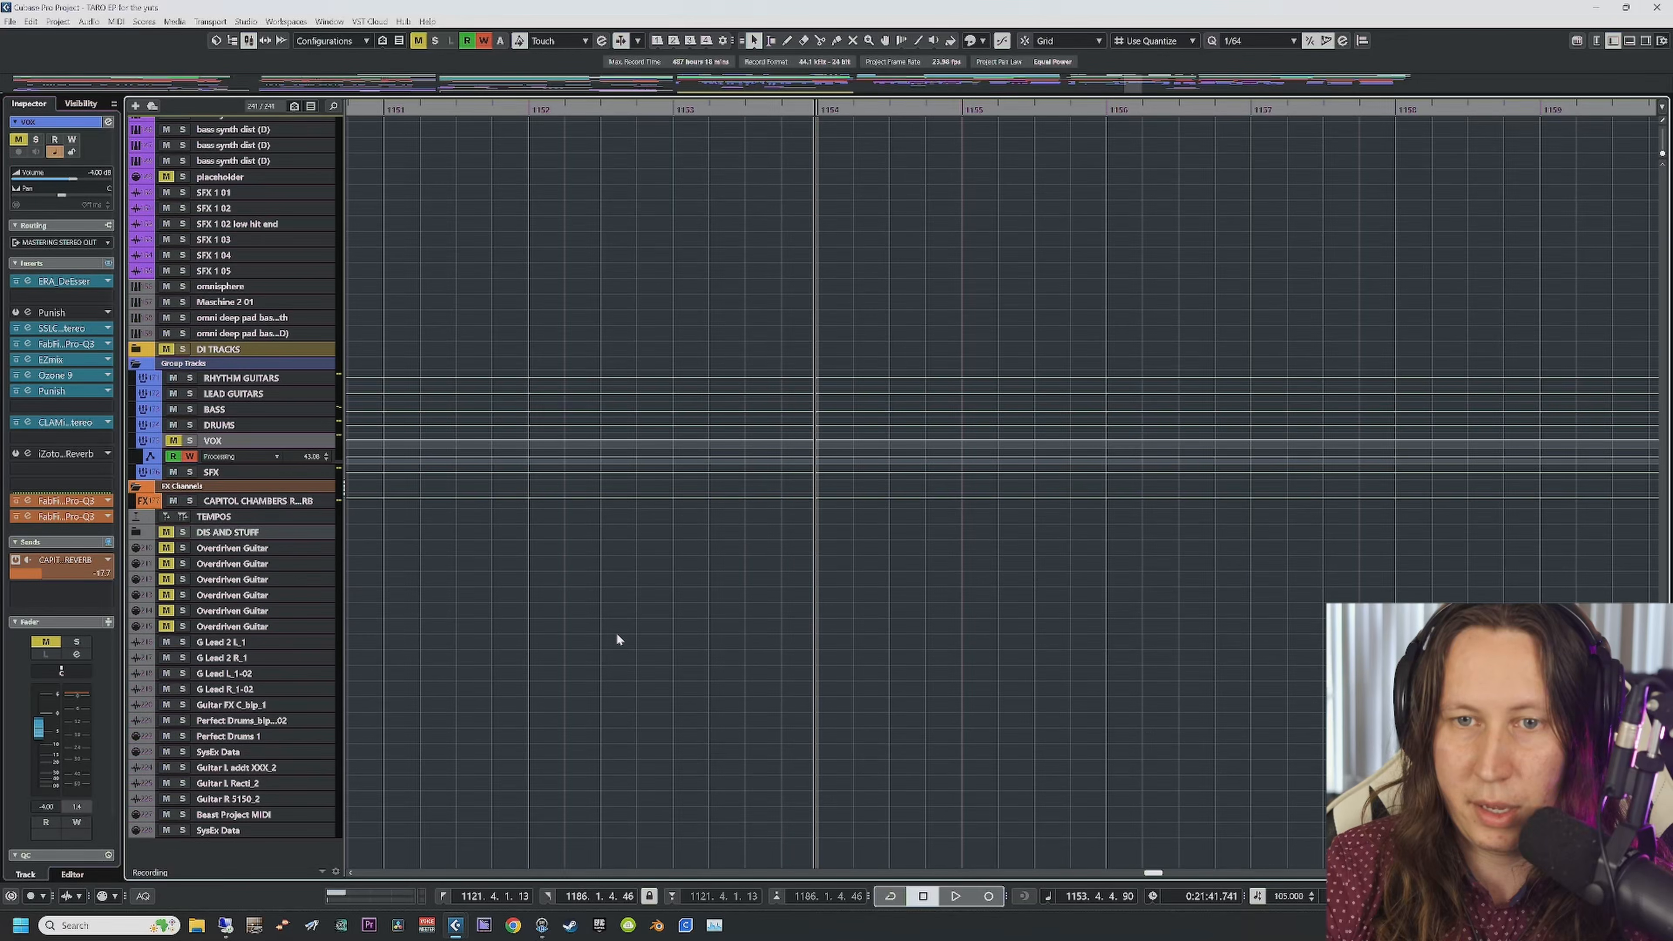
Step: Unmute the VOX group, zoom the timeline out twice with G, and place the playhead at bar 1123
left_click(174, 440)
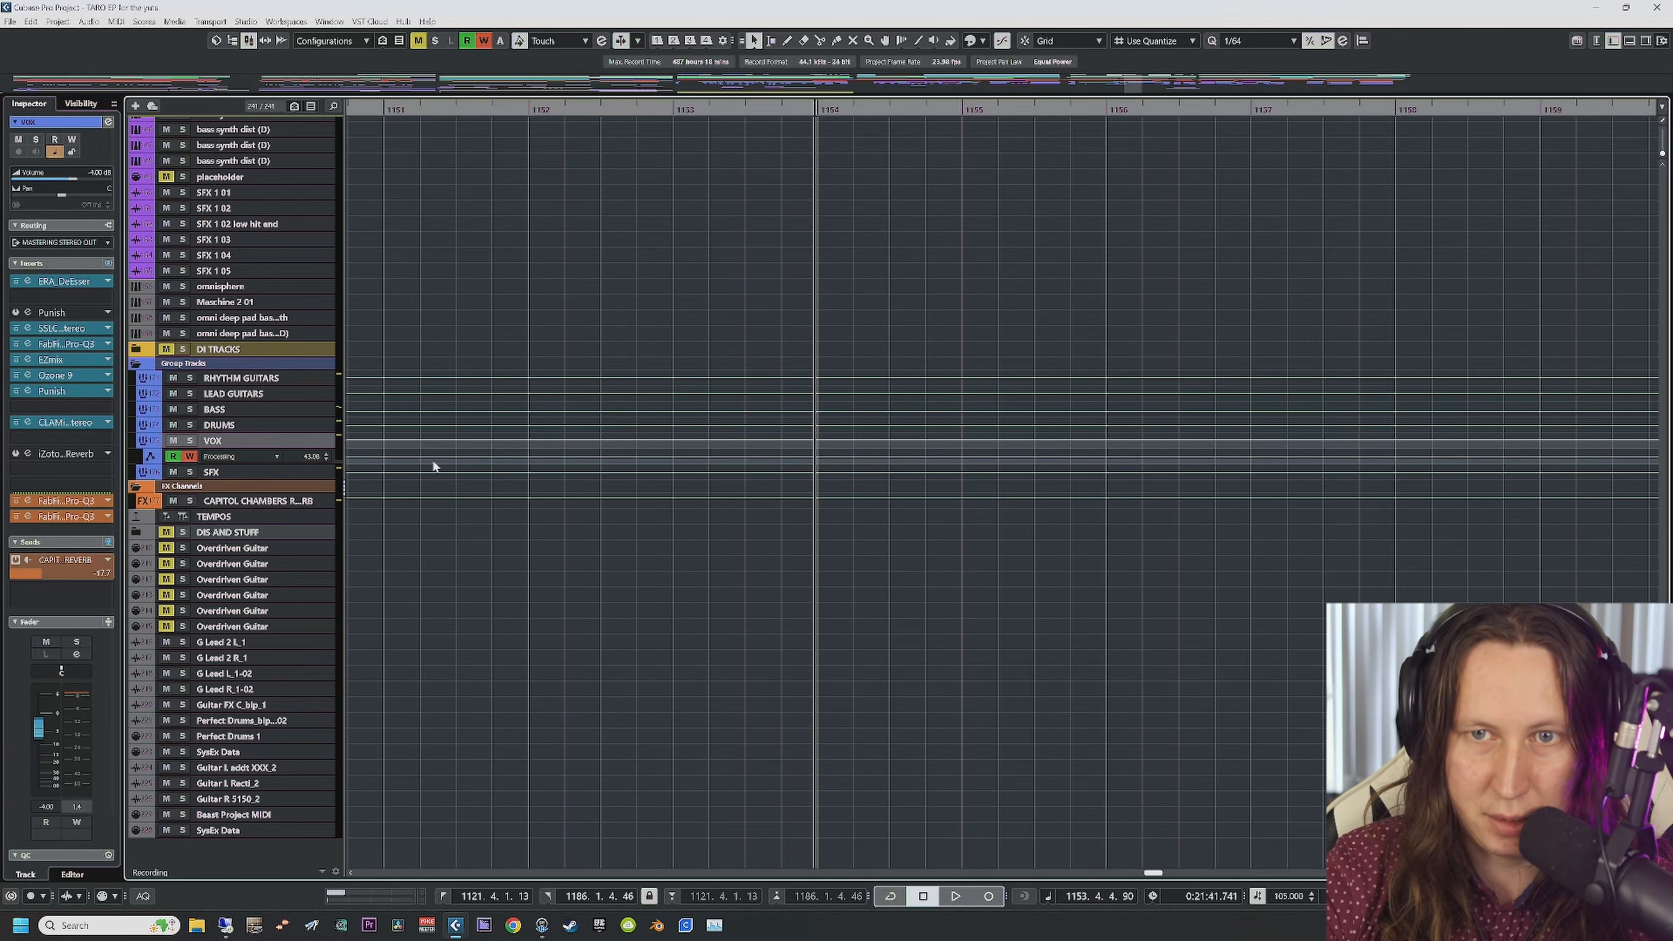
scroll(547, 650, "up", 15)
scroll(546, 685, "up", 5)
scroll(544, 703, "down", 15)
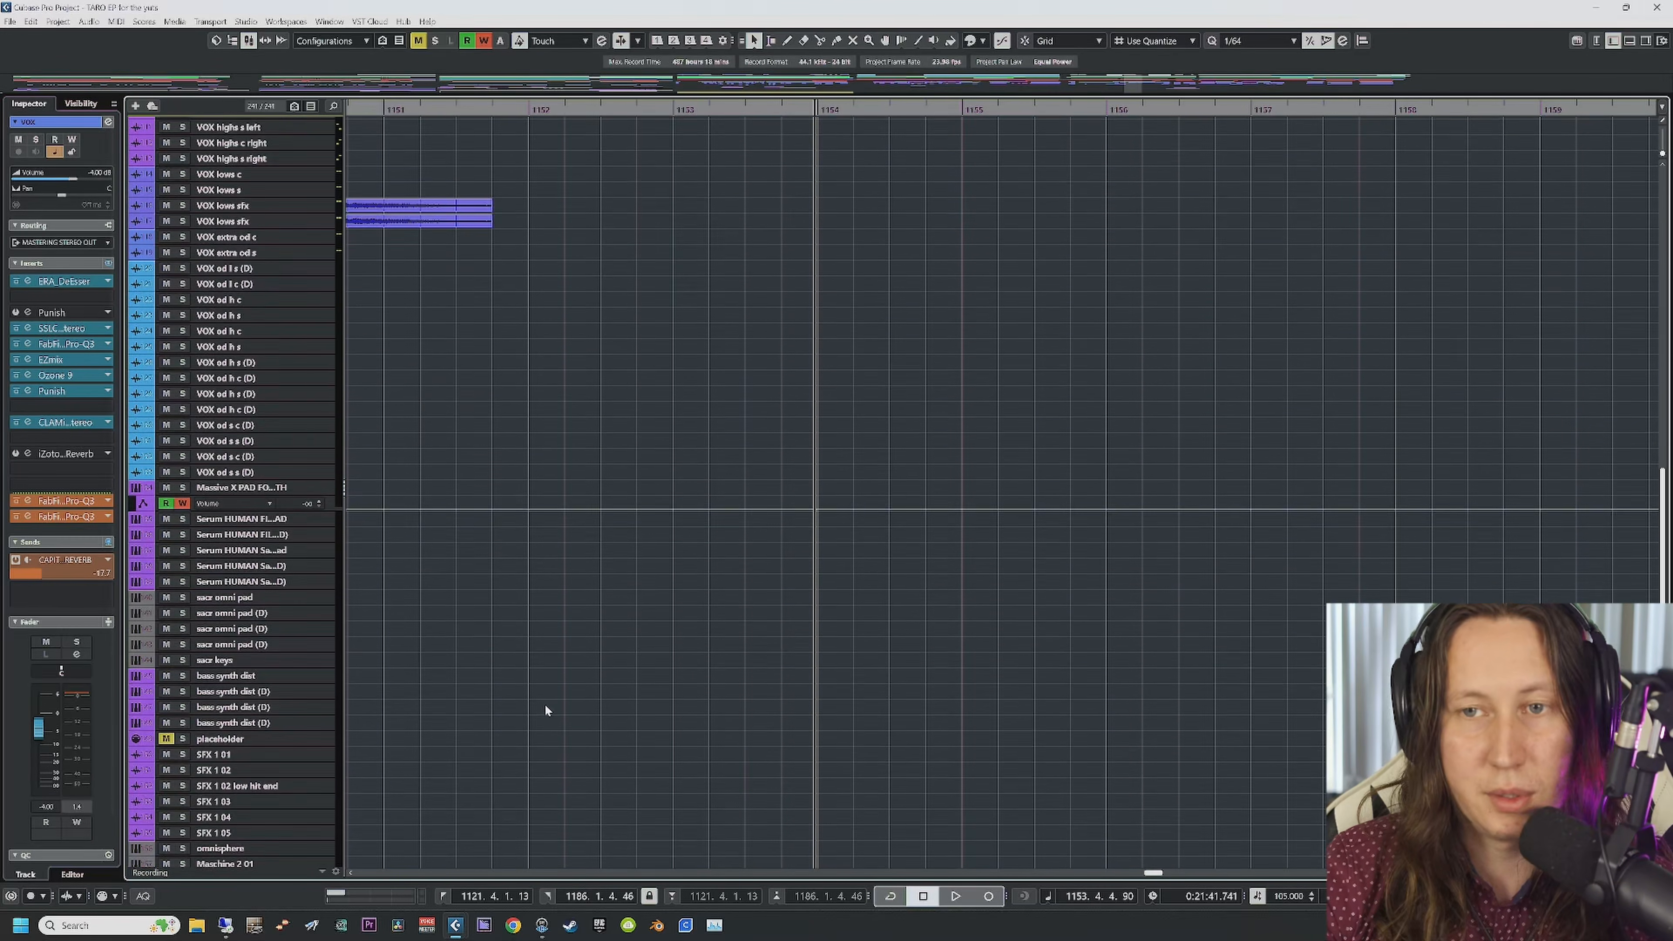
scroll(554, 695, "up", 8)
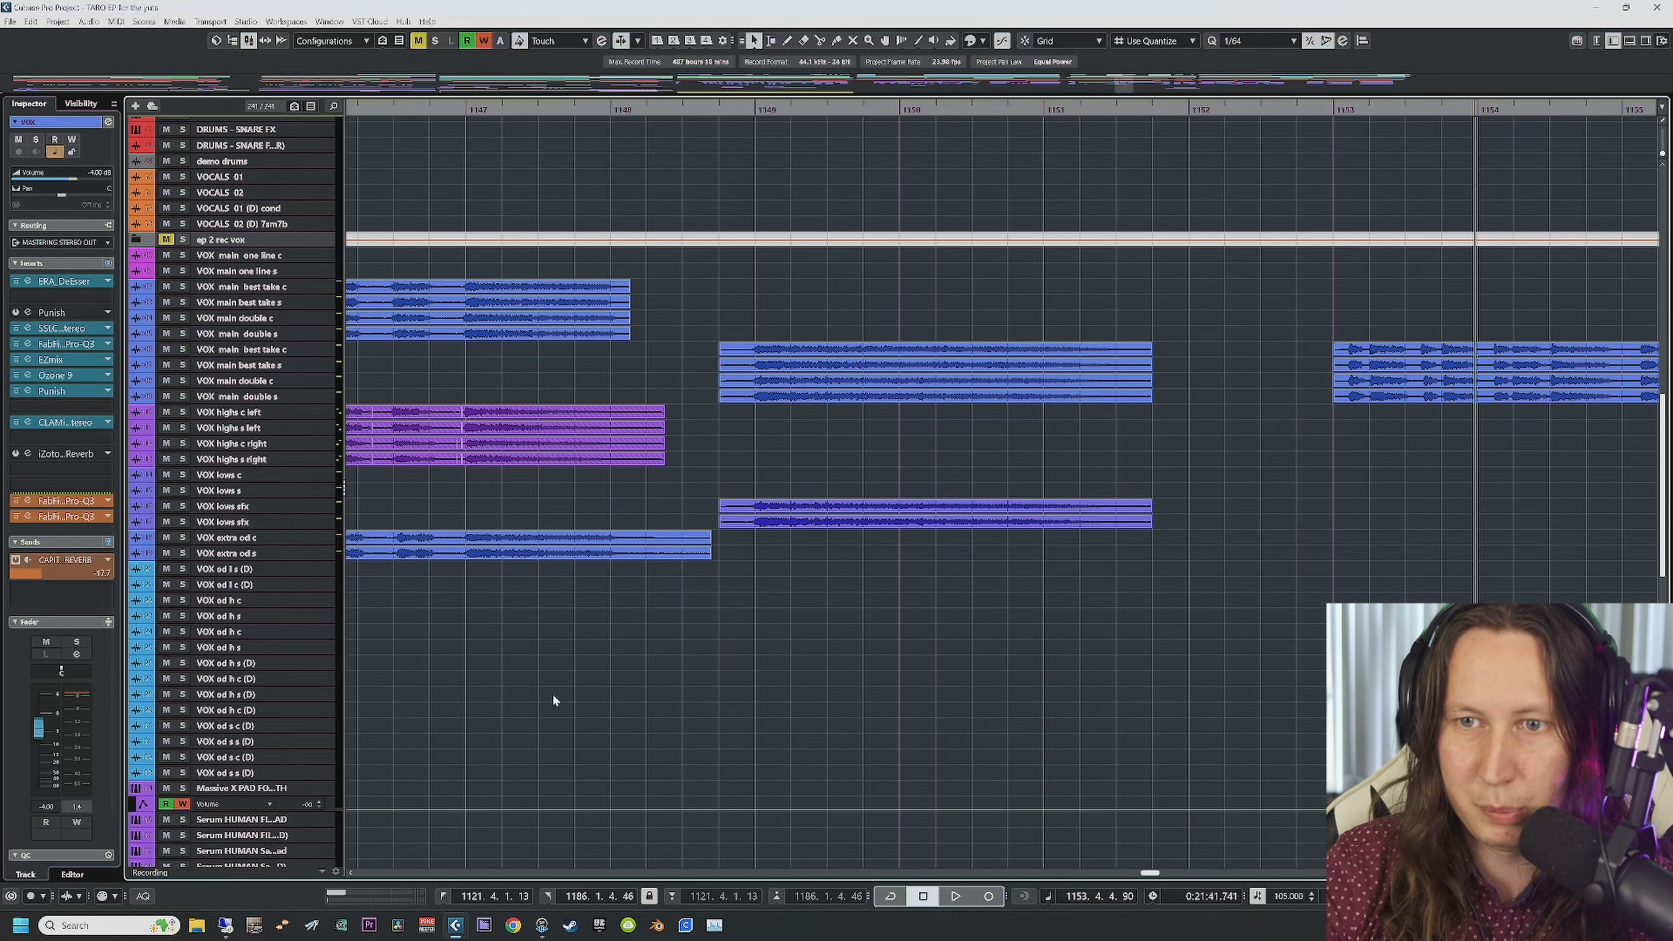
key("g")
key("g")
key("g")
key("g")
key("g")
key("g")
key("g")
key("g")
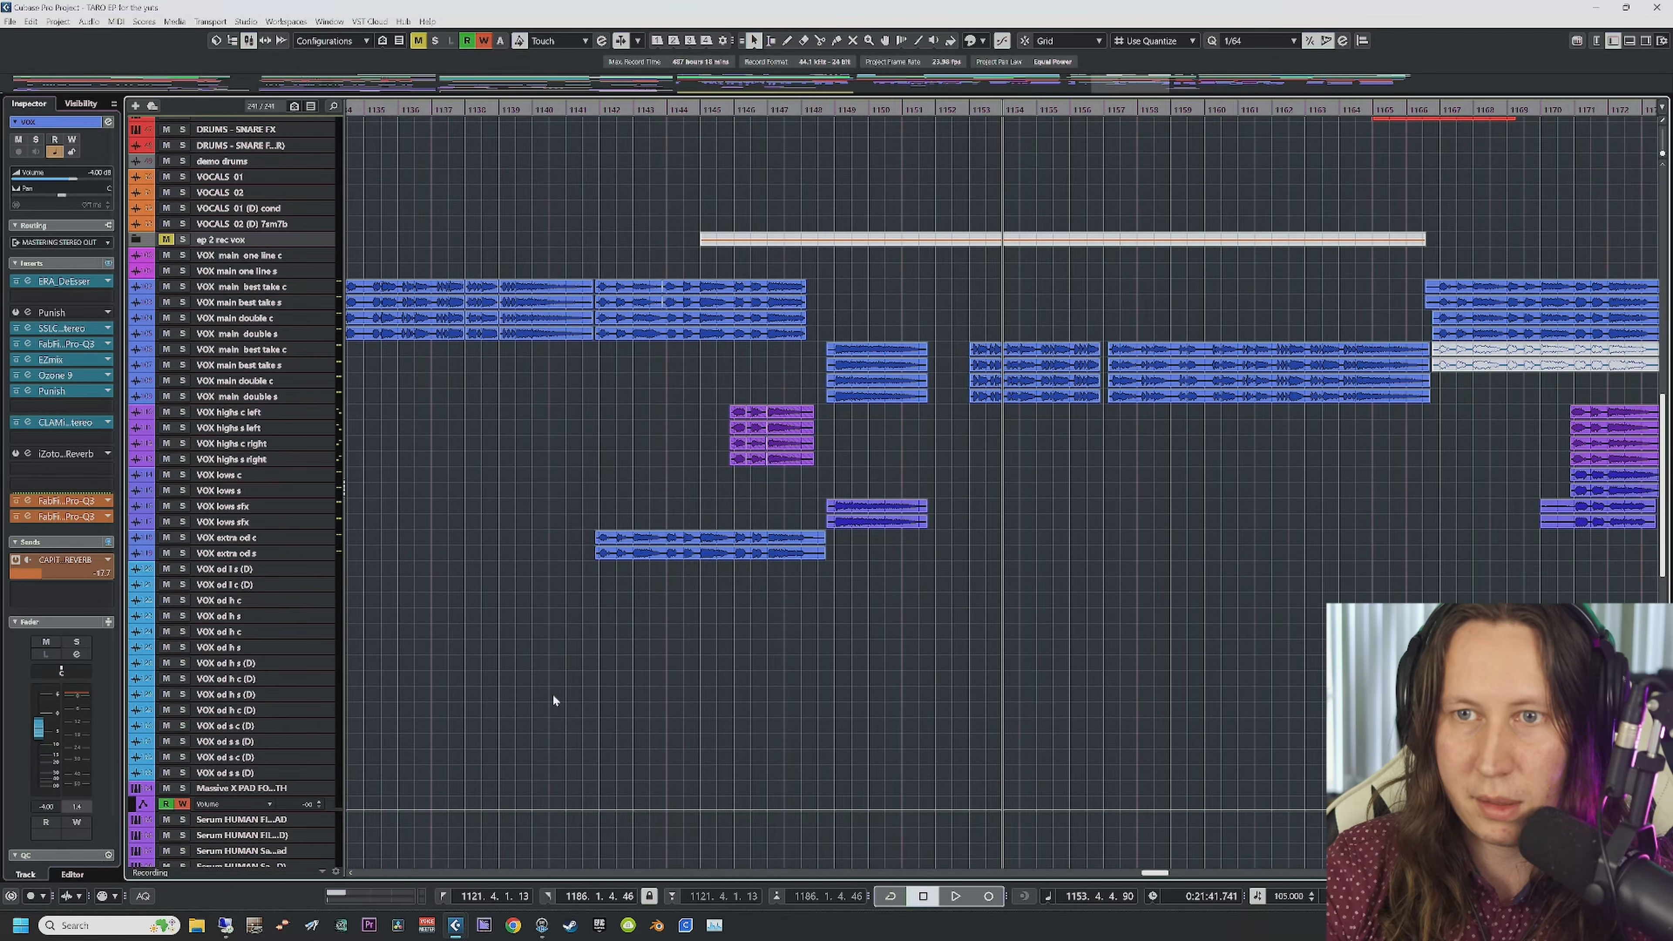
key("g")
key("g")
key("g")
key("g")
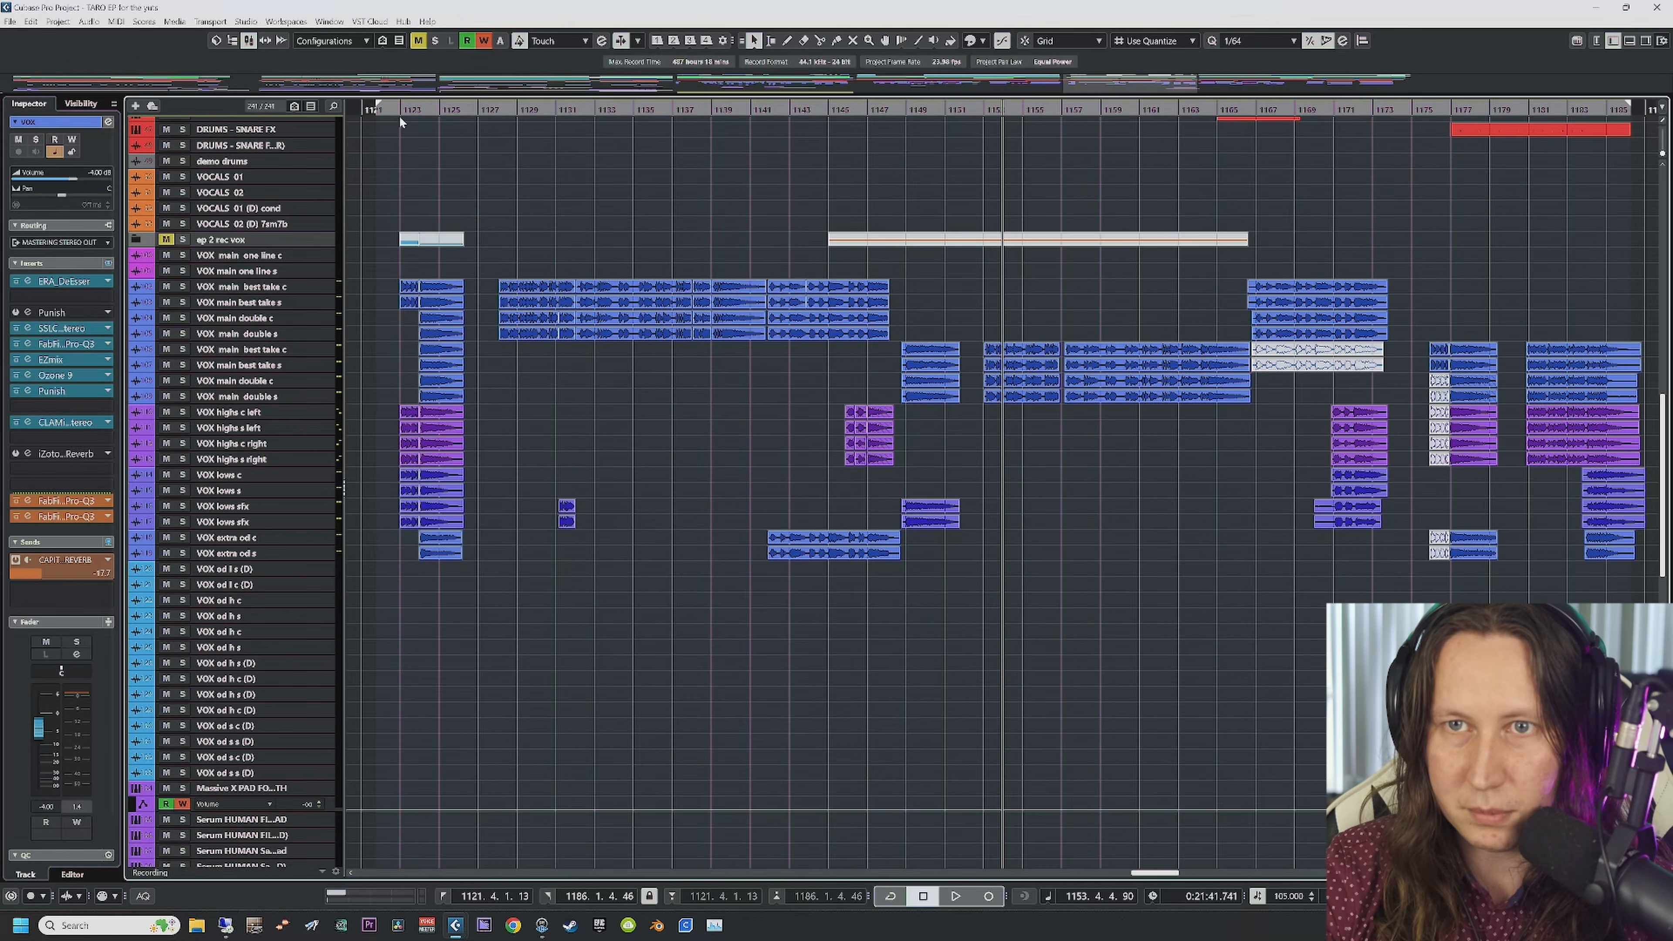
left_click(400, 117)
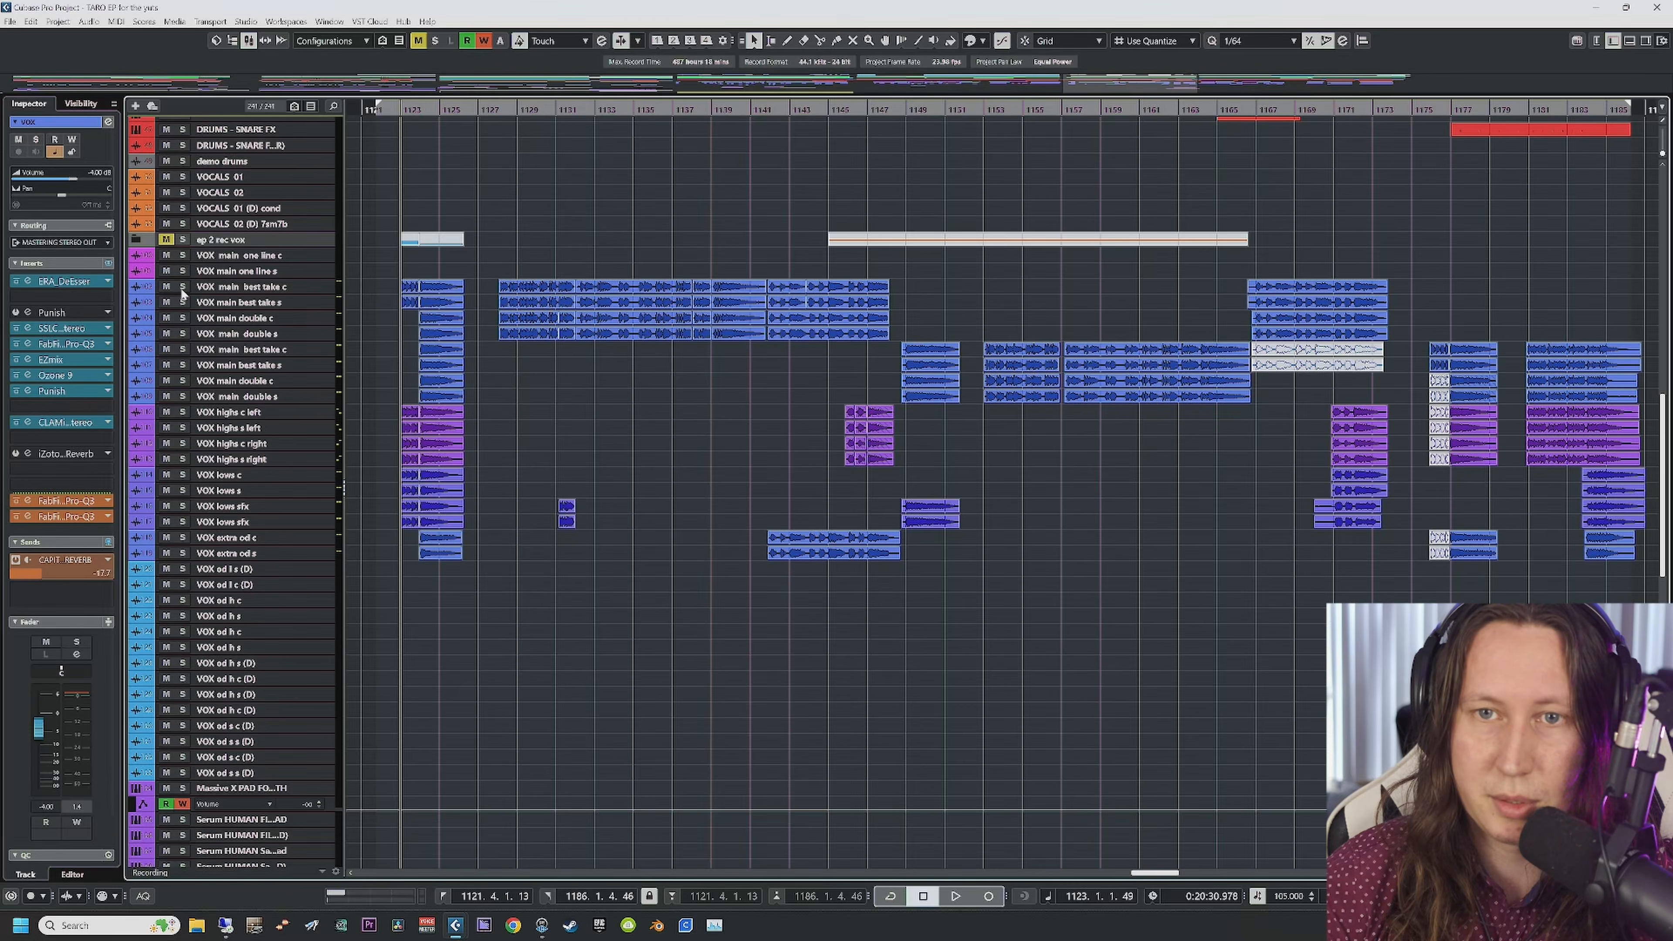
Step: Solo the VOX main best take c and s tracks, play from bar 1127, then unsolo them
left_click(183, 302)
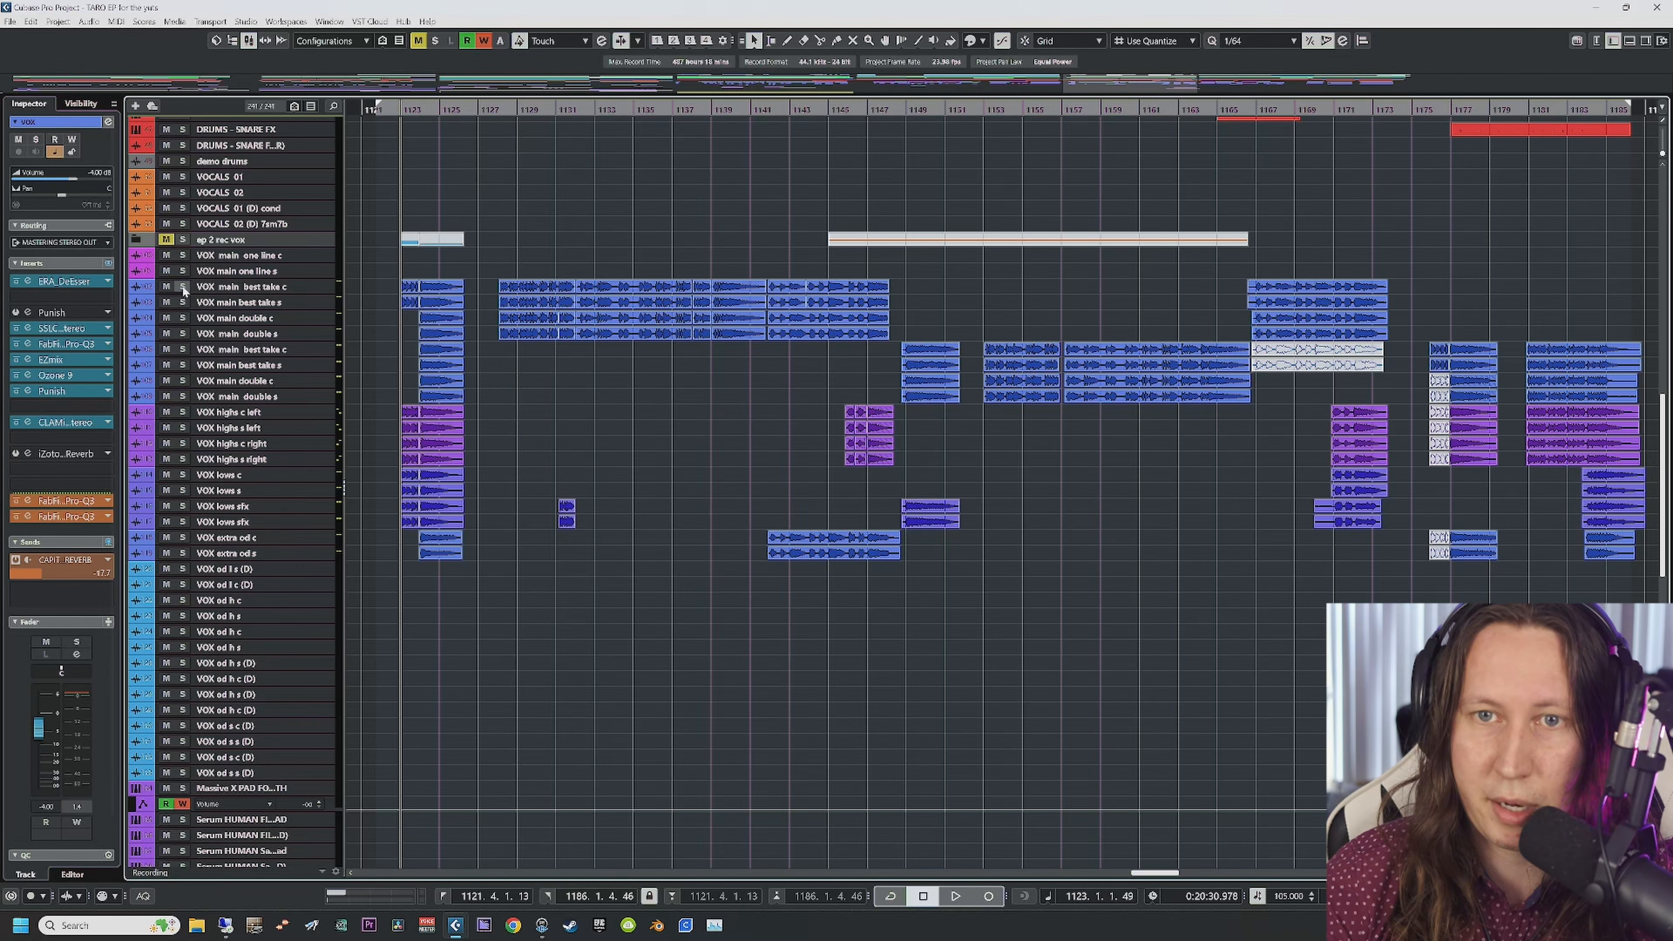
left_click(495, 113)
key("space")
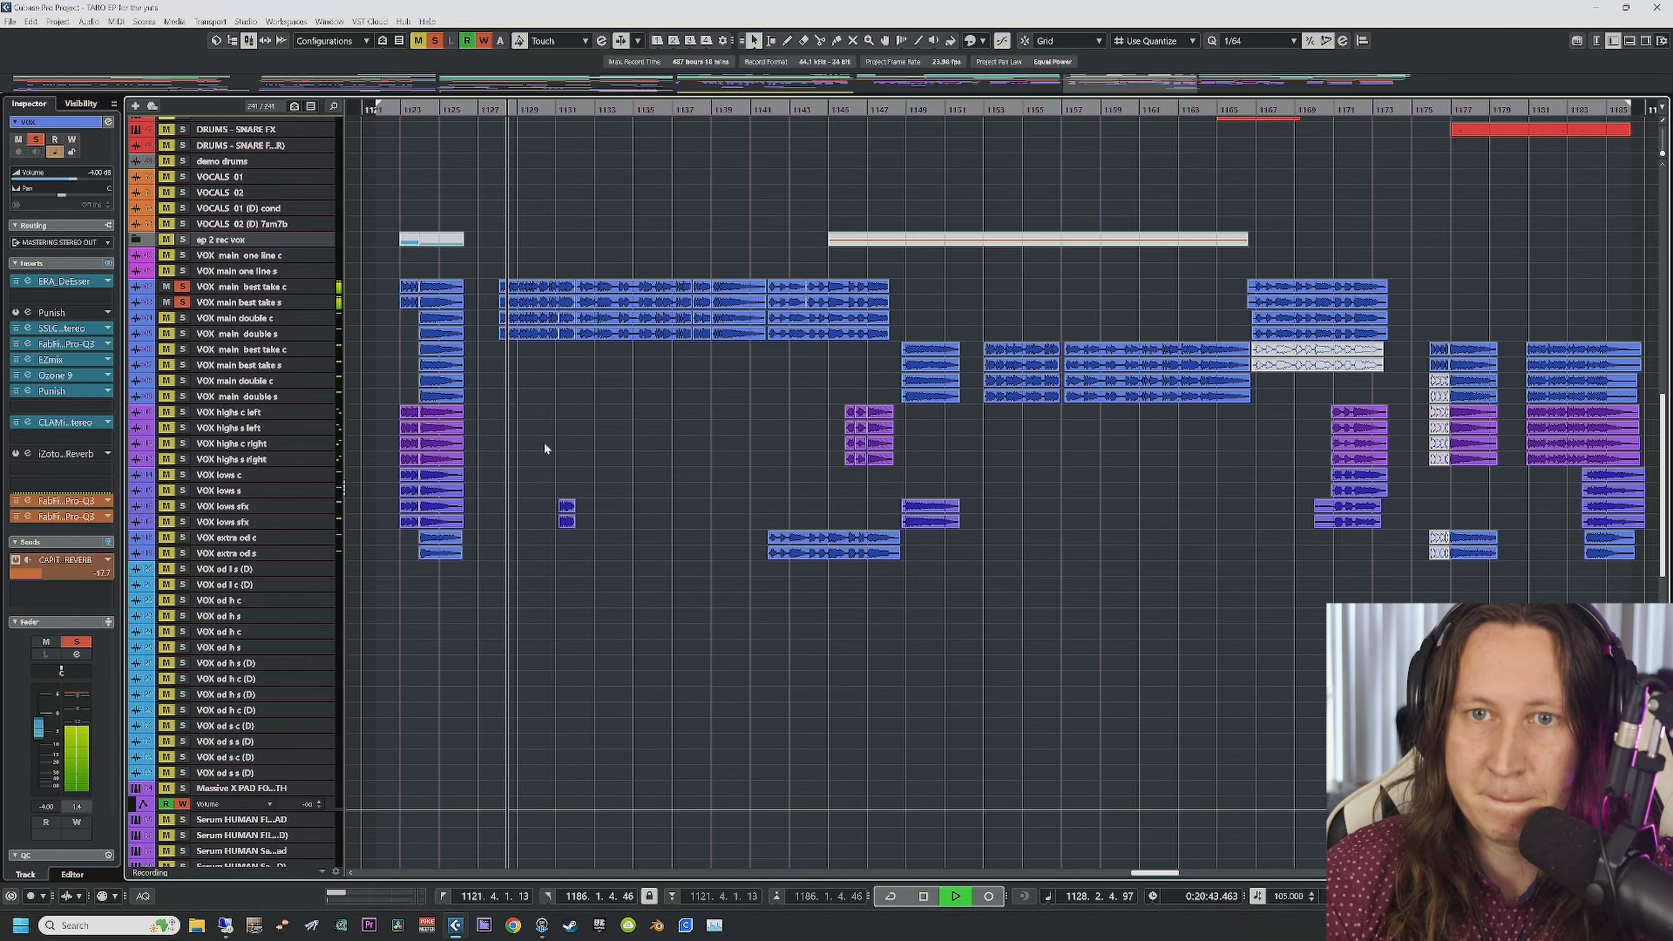
key("space")
left_click(185, 302)
left_click(183, 286)
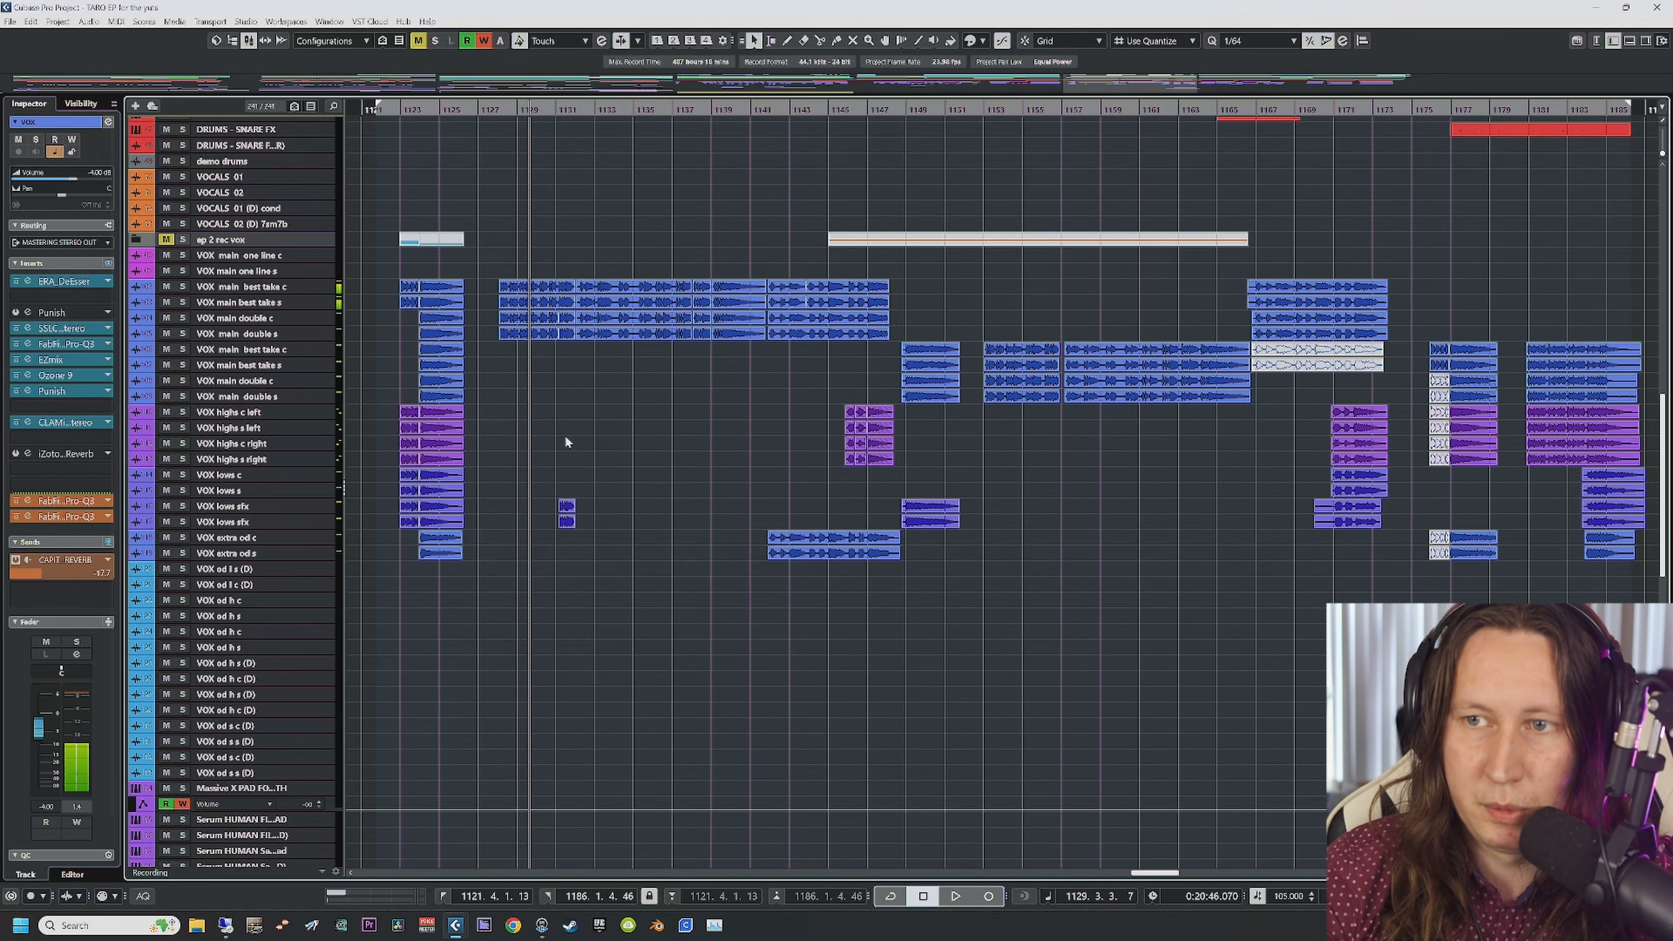
Step: Solo all four VOX highs tracks and play them, then again from bar 1145 zoomed in
left_click(183, 411)
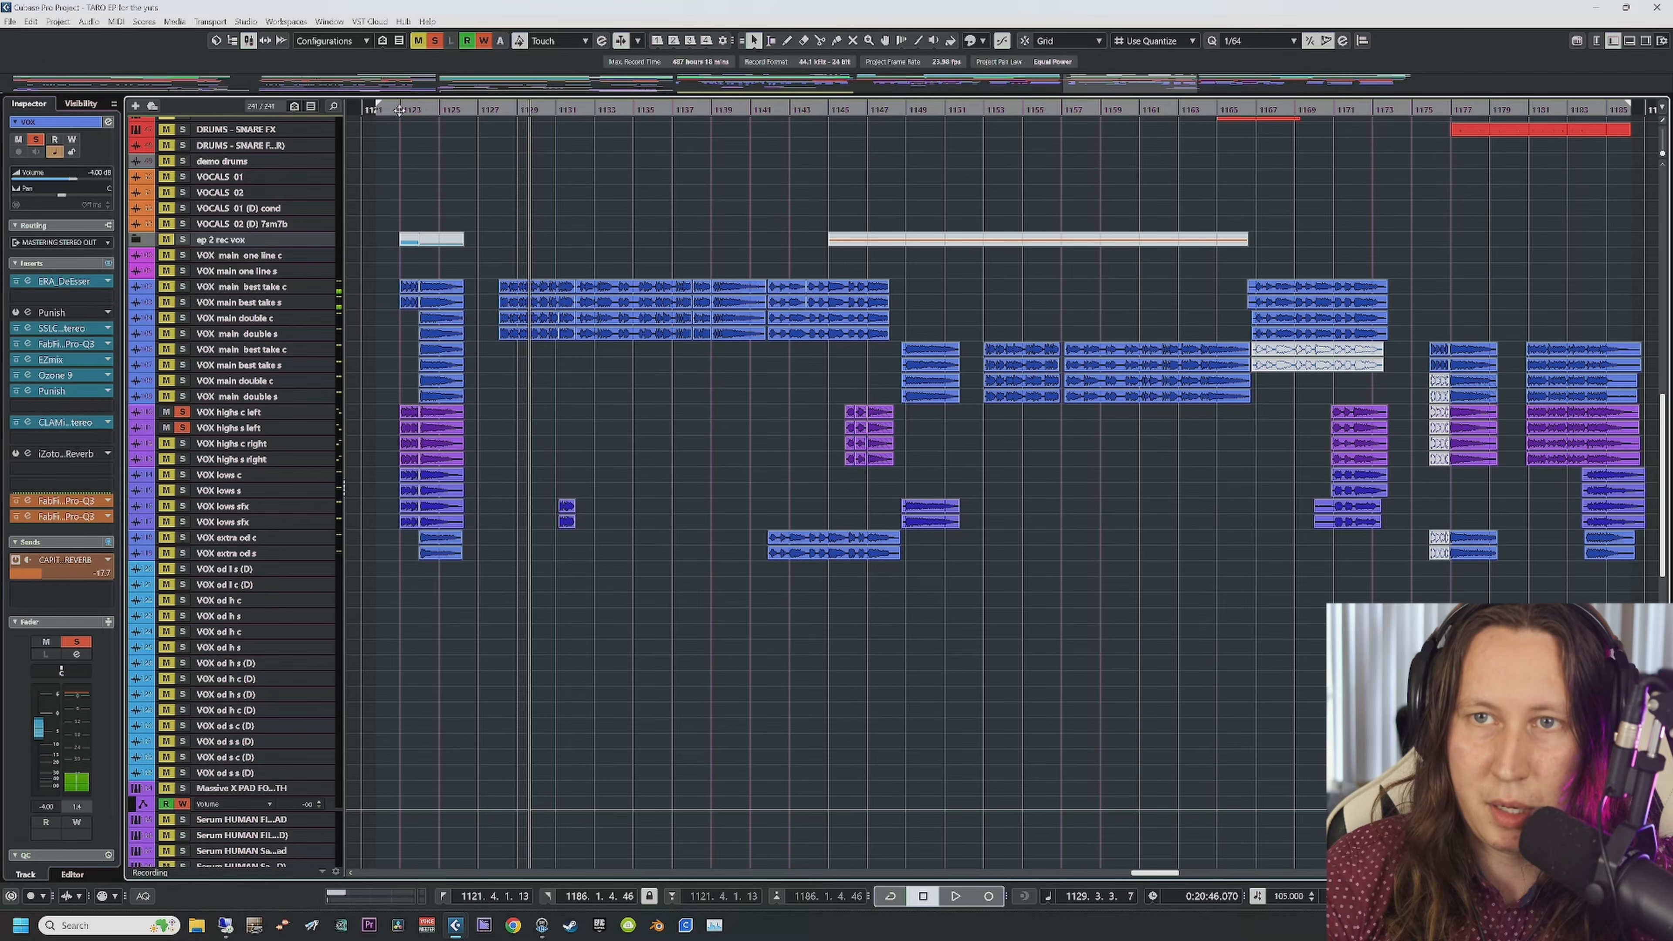
key("space")
left_click(182, 443)
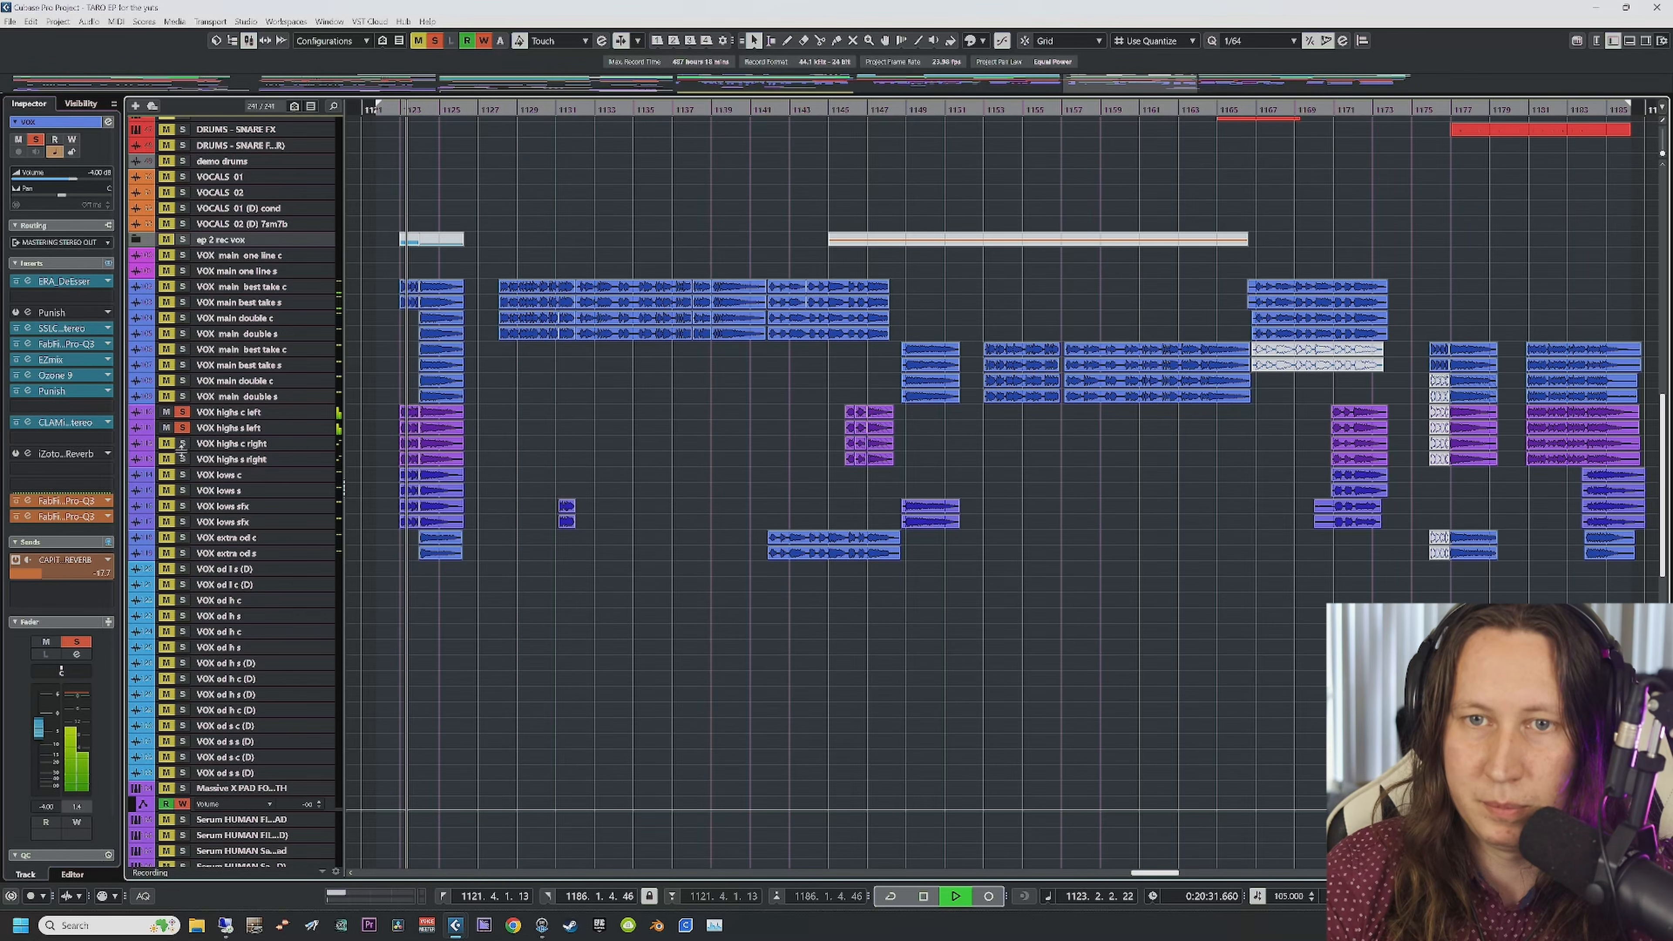
left_click(183, 459)
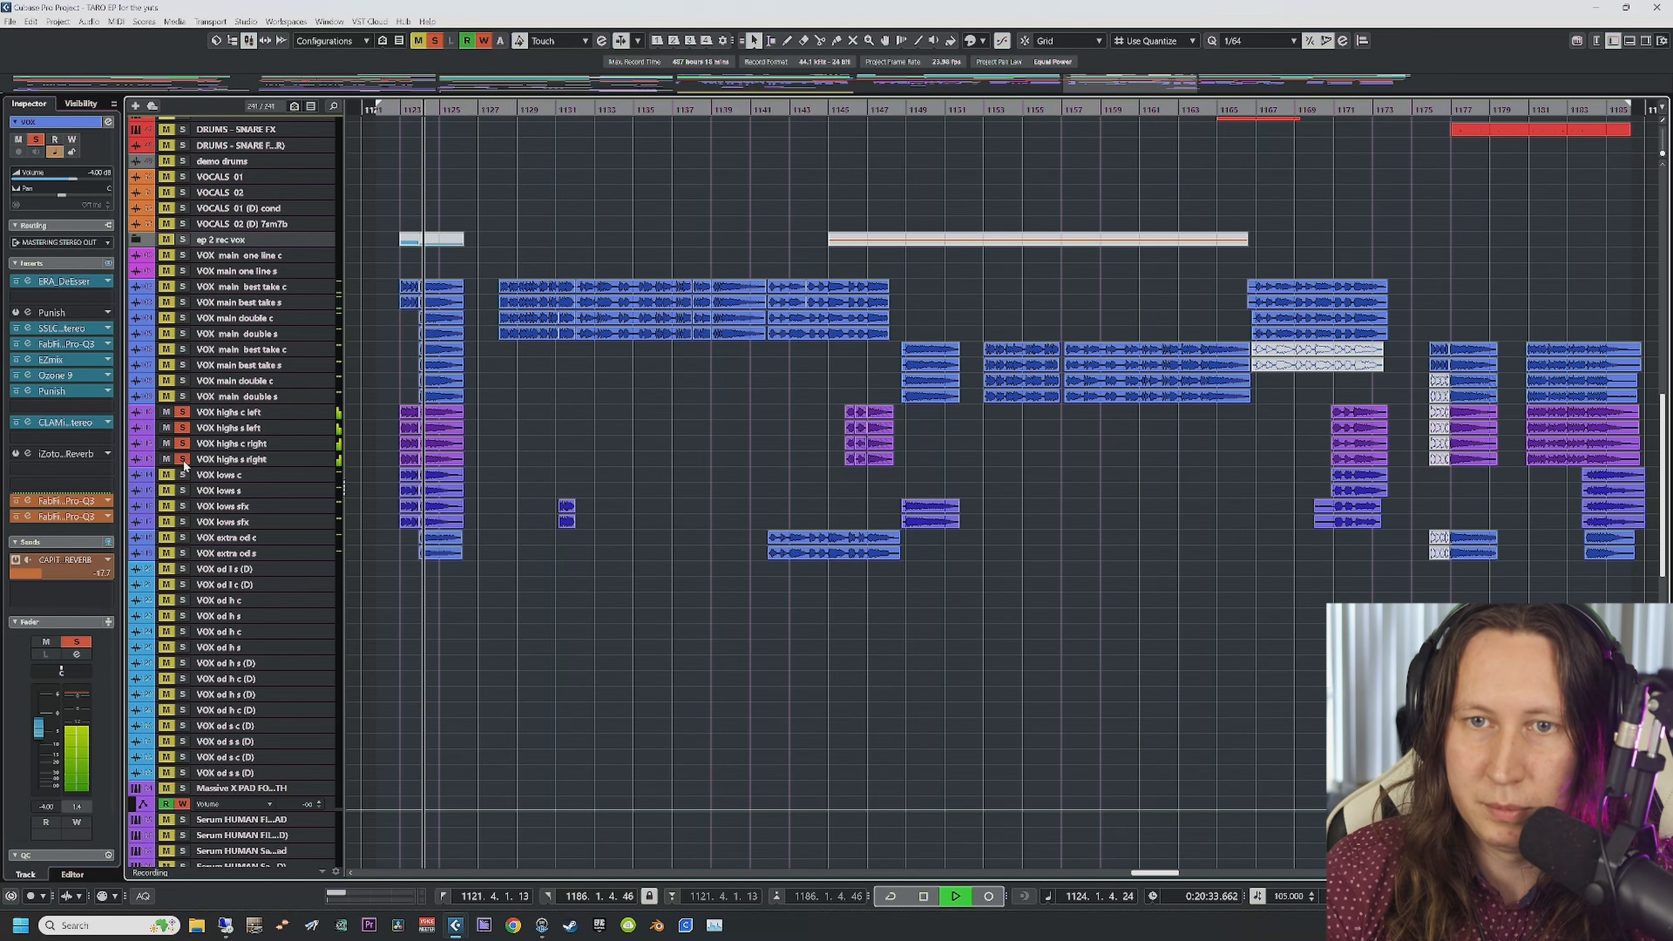
key("space")
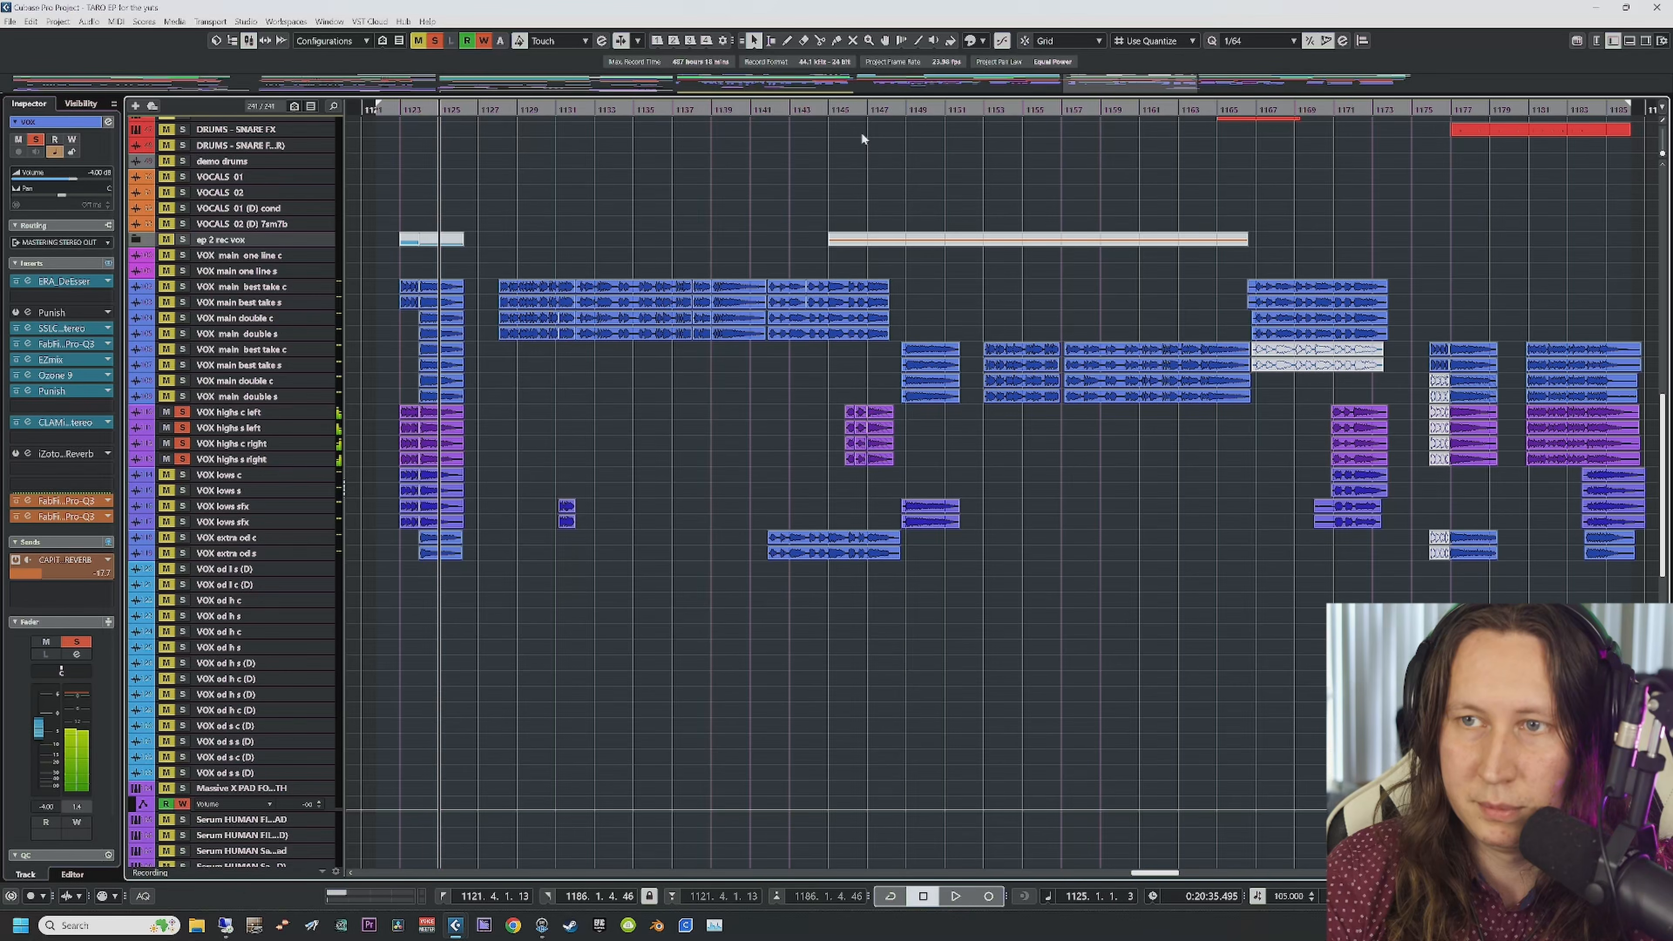
left_click(850, 111)
key("space")
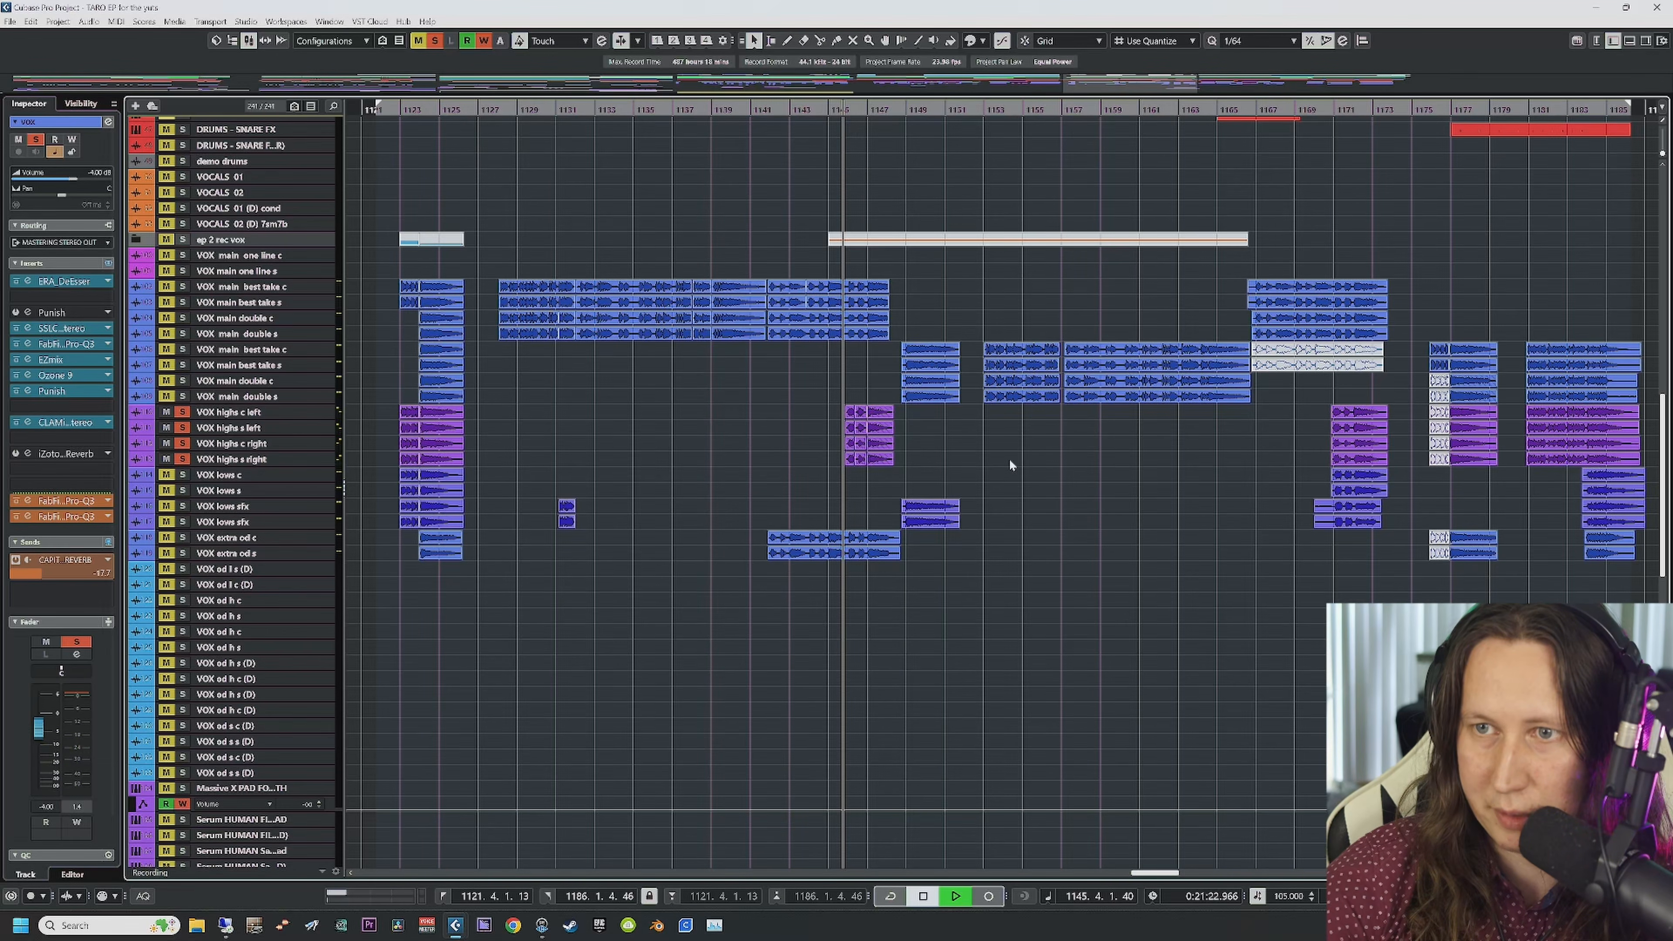
key("h")
key("h")
key("h")
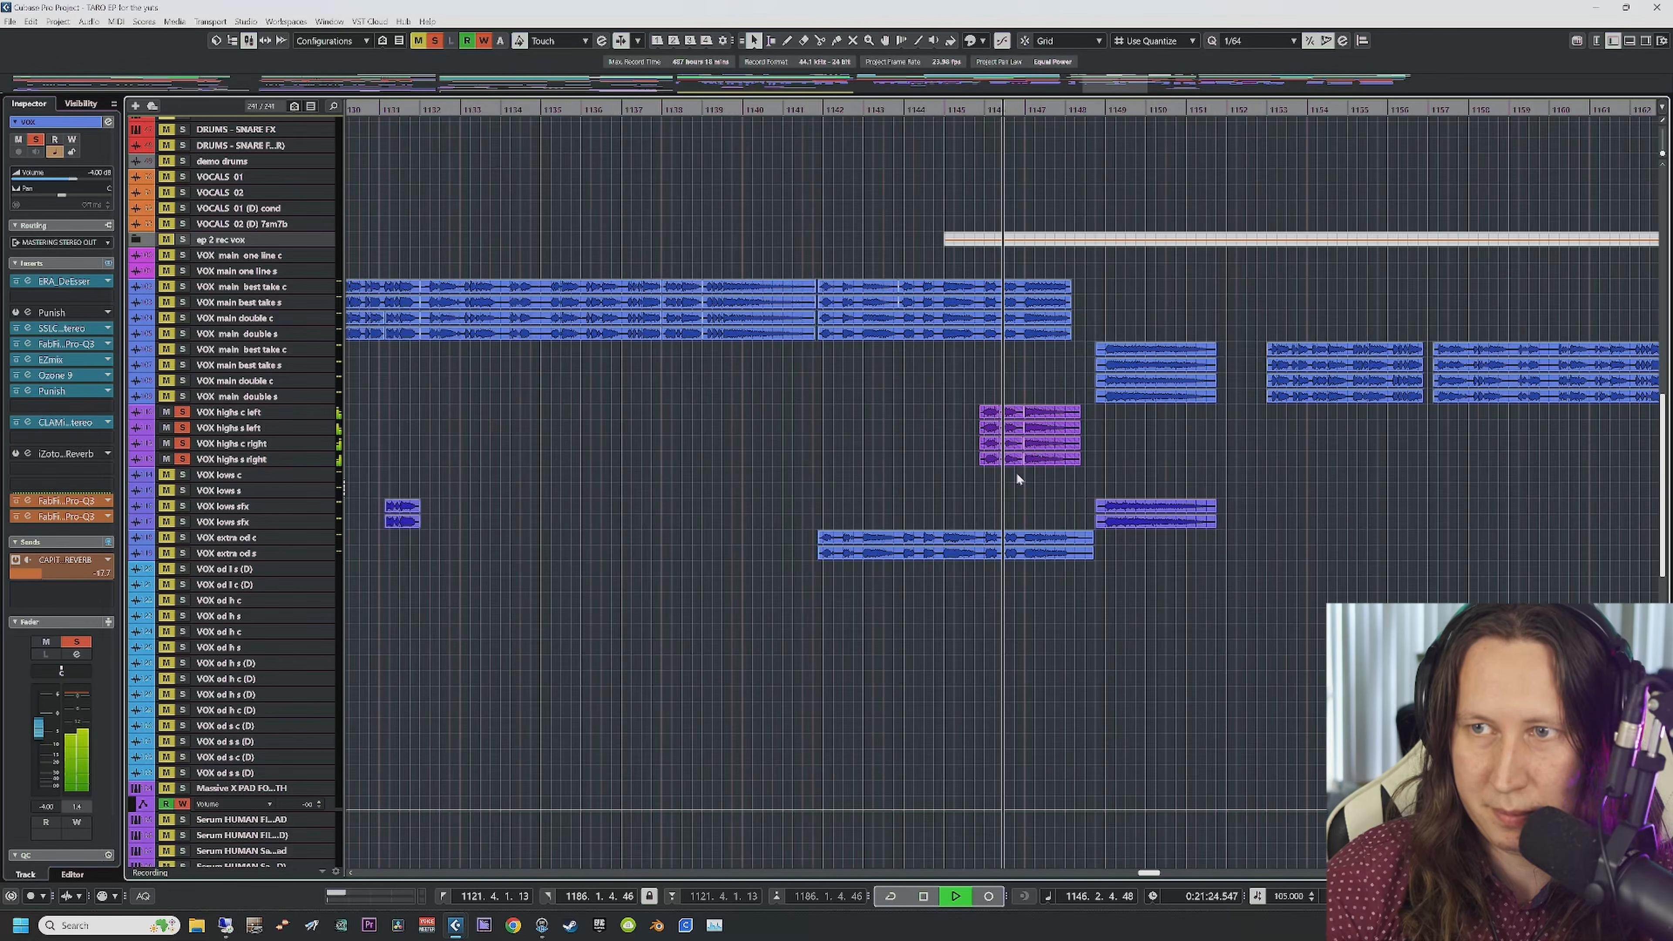
key("h")
key("h")
scroll(856, 494, "right", 2)
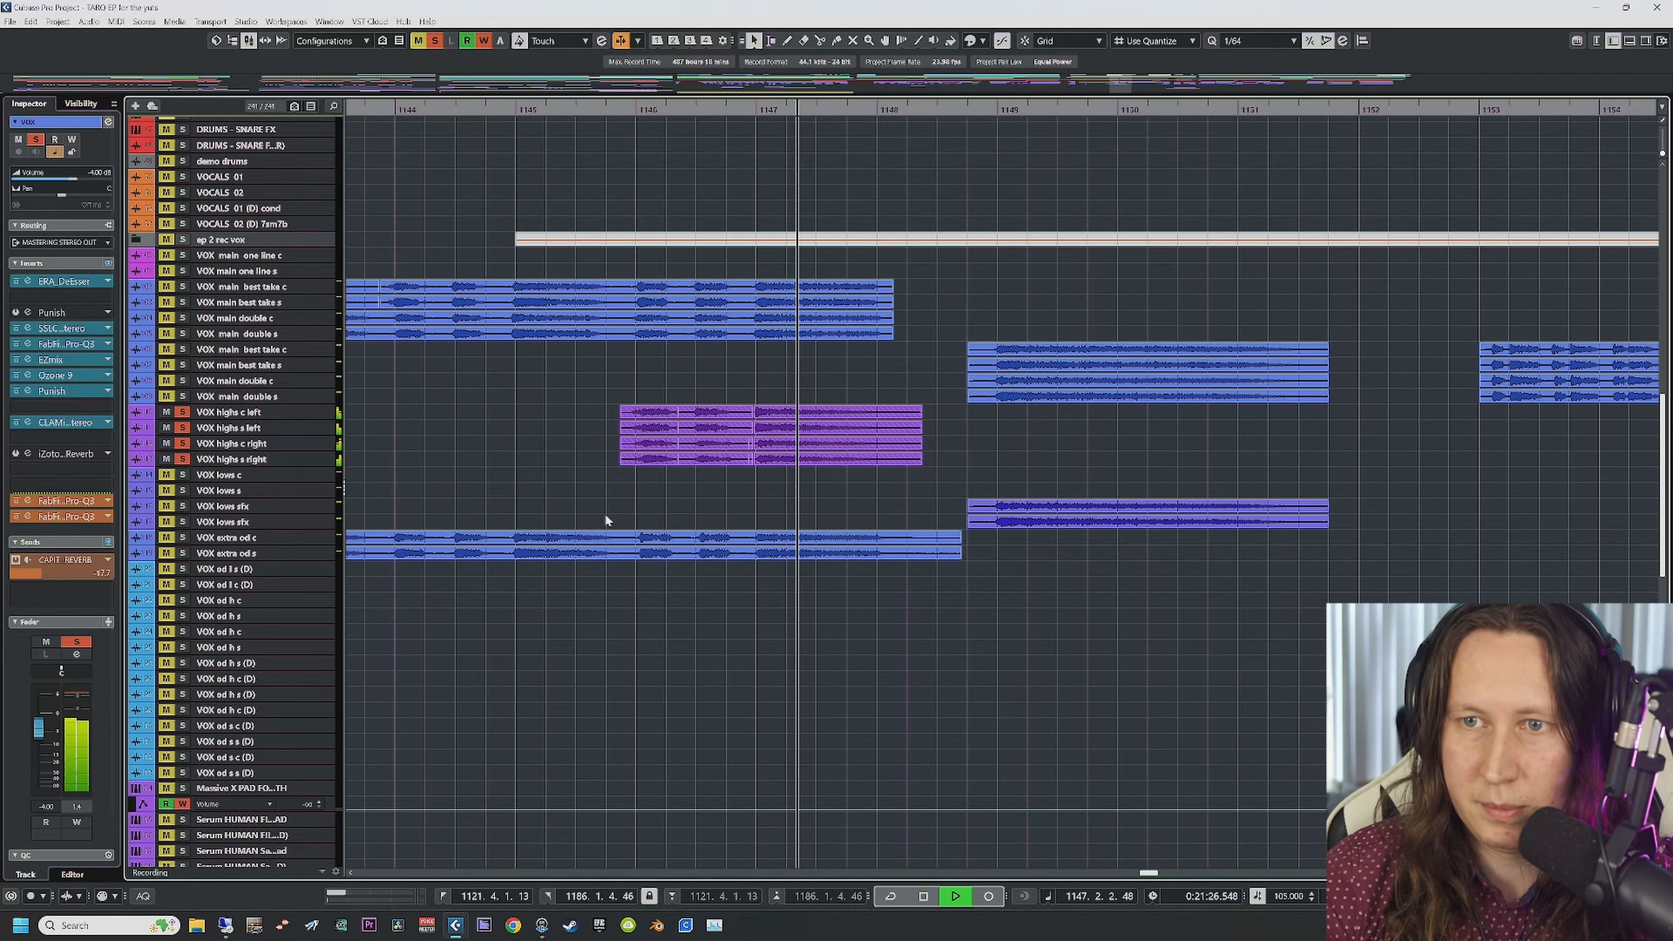
key("space")
Step: Unsolo the four VOX highs tracks and solo VOX extra od c and s instead
left_click(184, 458)
left_click(182, 444)
left_click(182, 428)
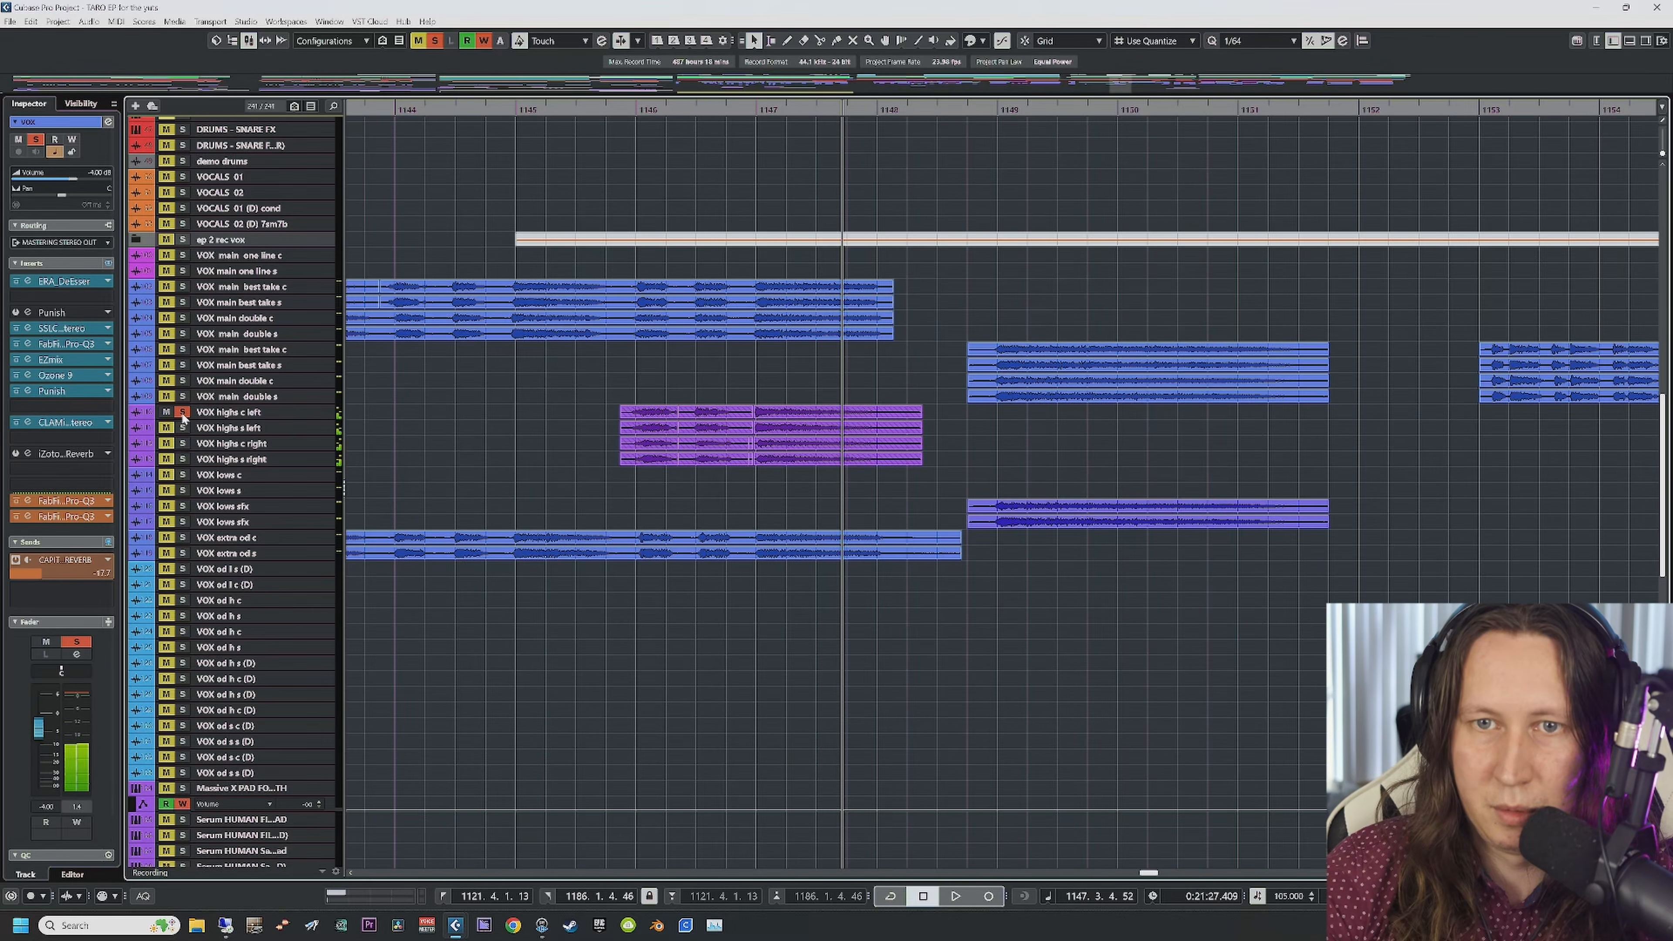
left_click(182, 411)
left_click(183, 553)
left_click(183, 537)
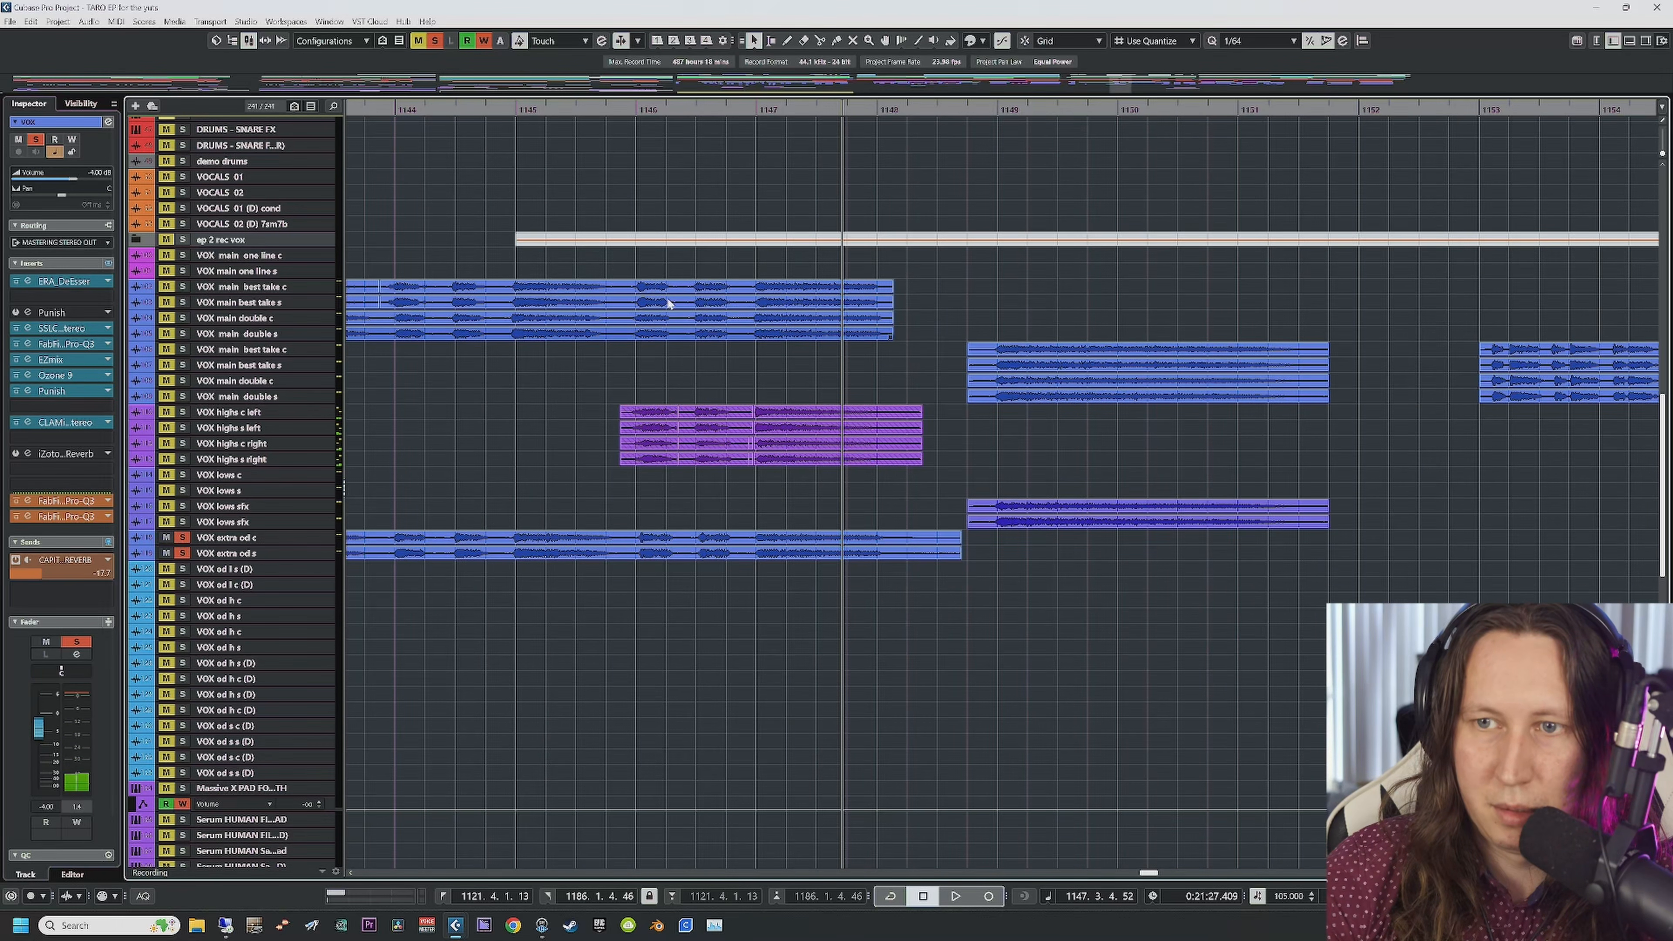
Step: Play the VOX extra od tracks from bar 1146, then unsolo them
left_click(254, 538)
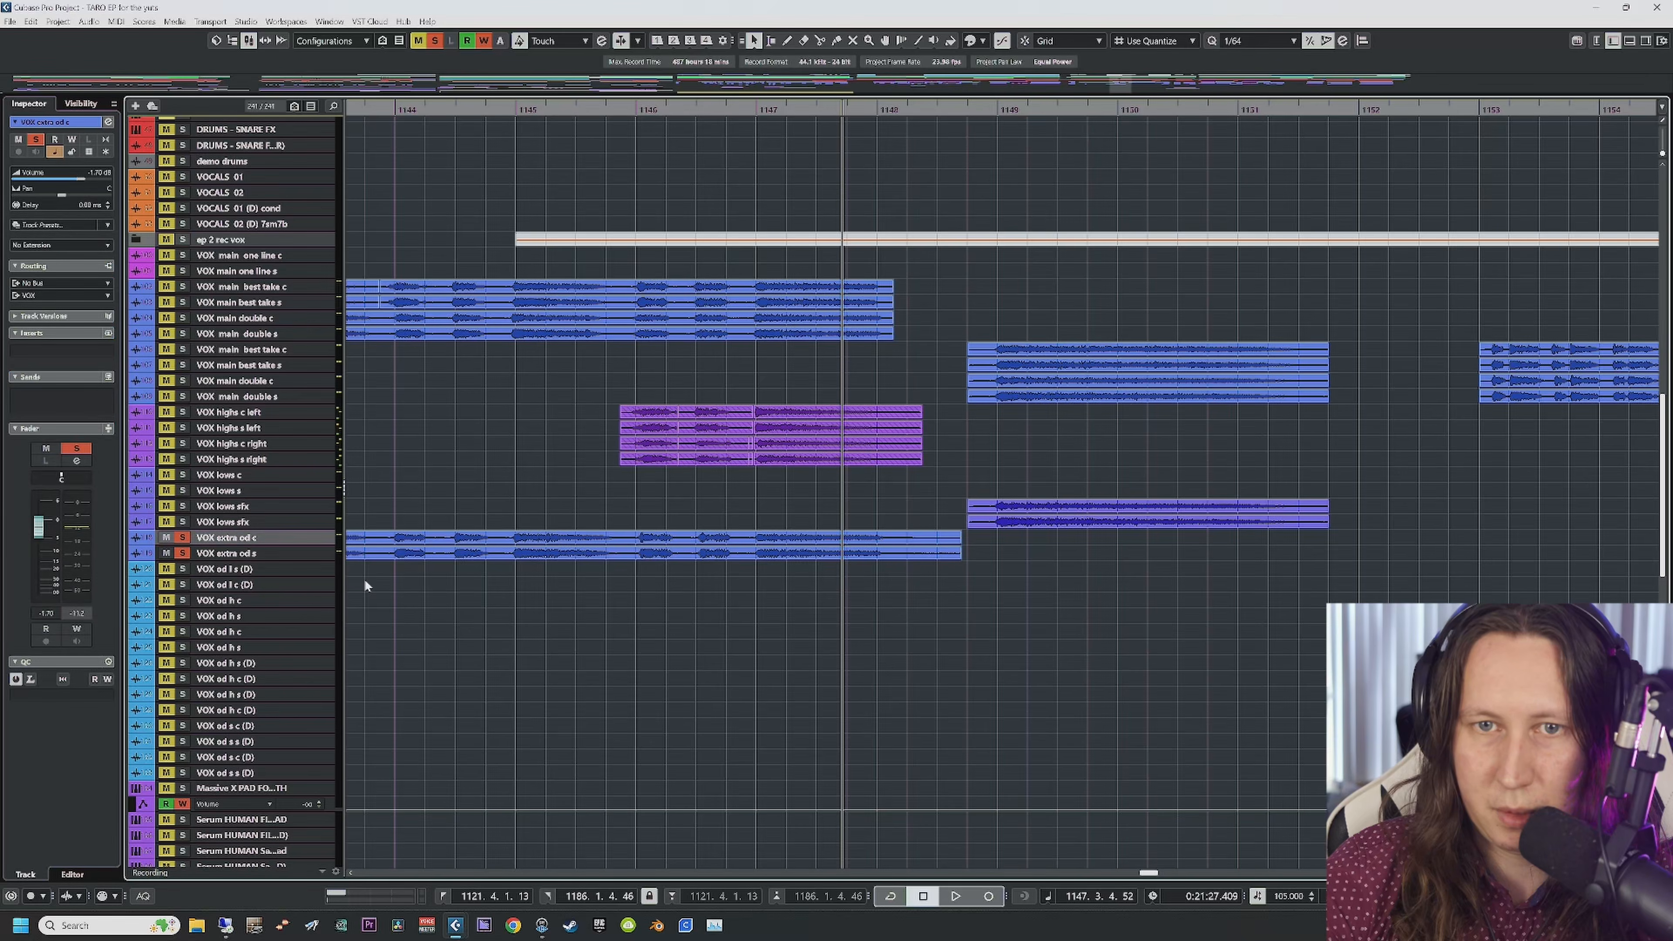
left_click(683, 106)
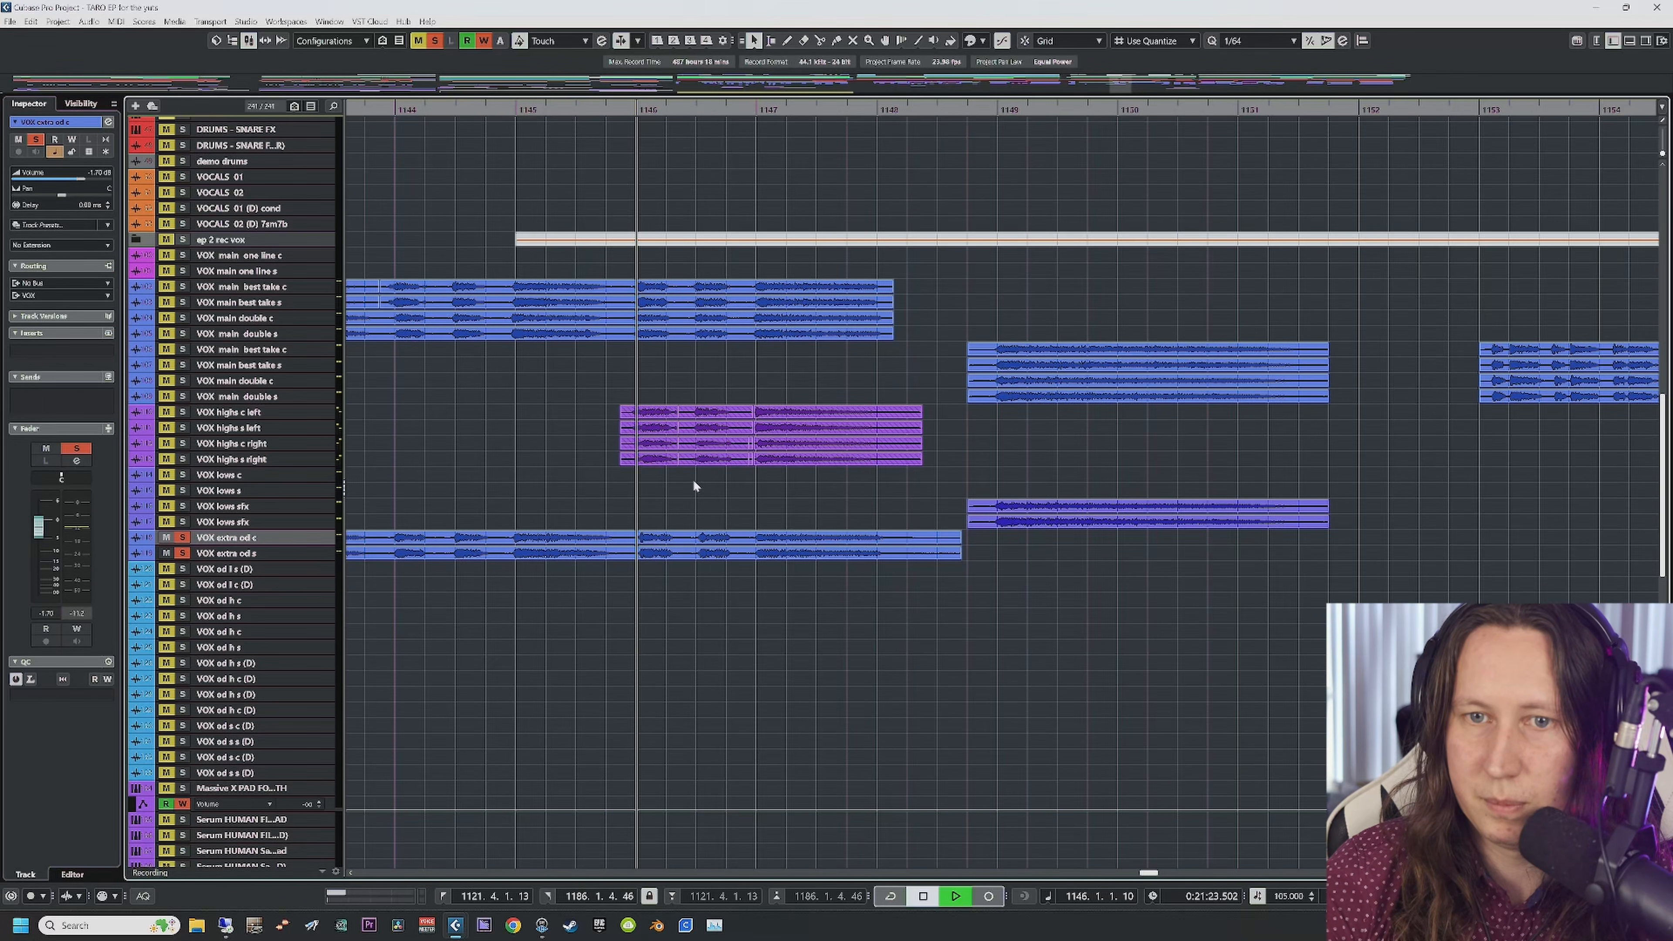
key("space")
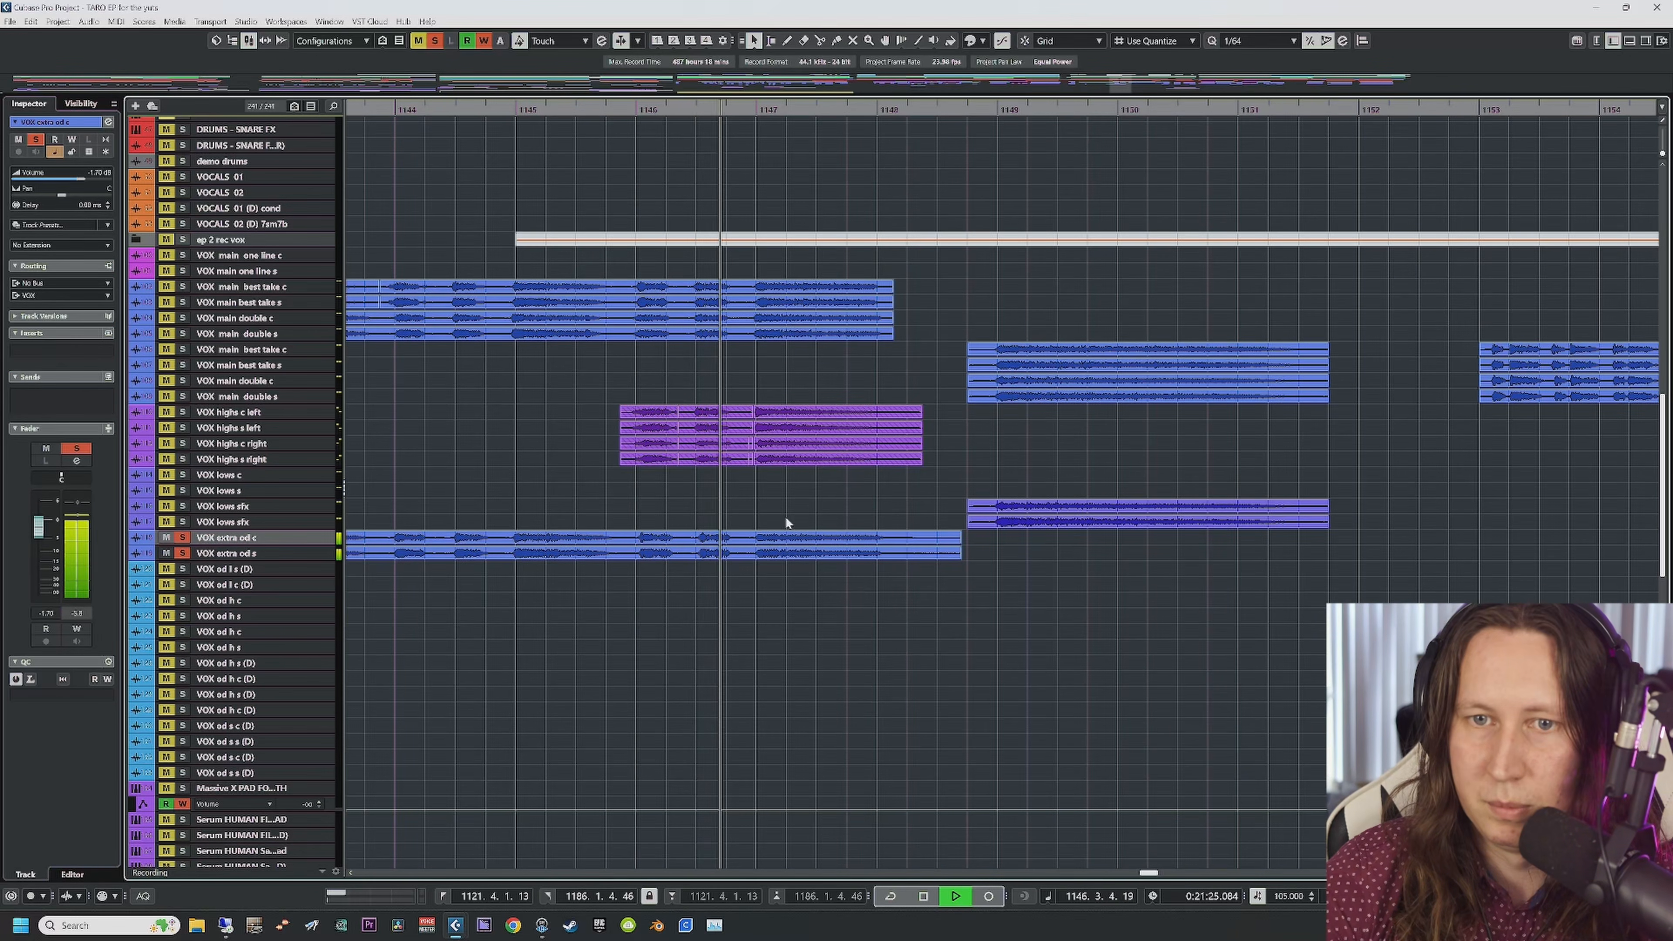
key("space")
left_click(185, 553)
Step: Solo and play both VOX lows sfx tracks, then unsolo and select them
left_click(183, 522)
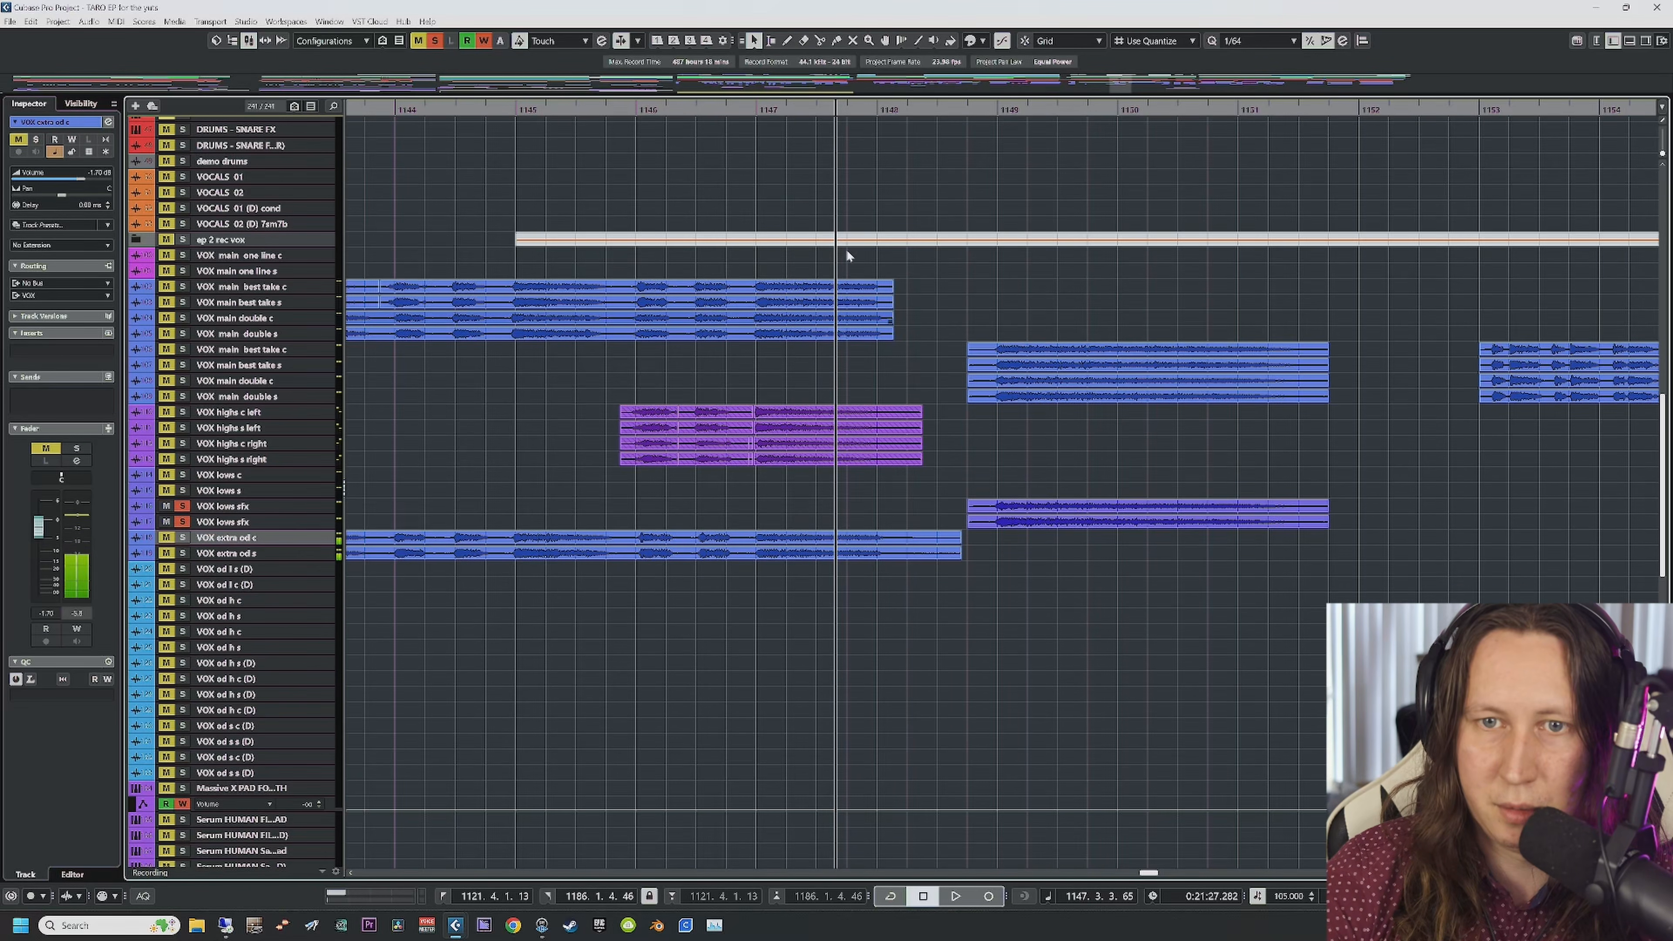
key("space")
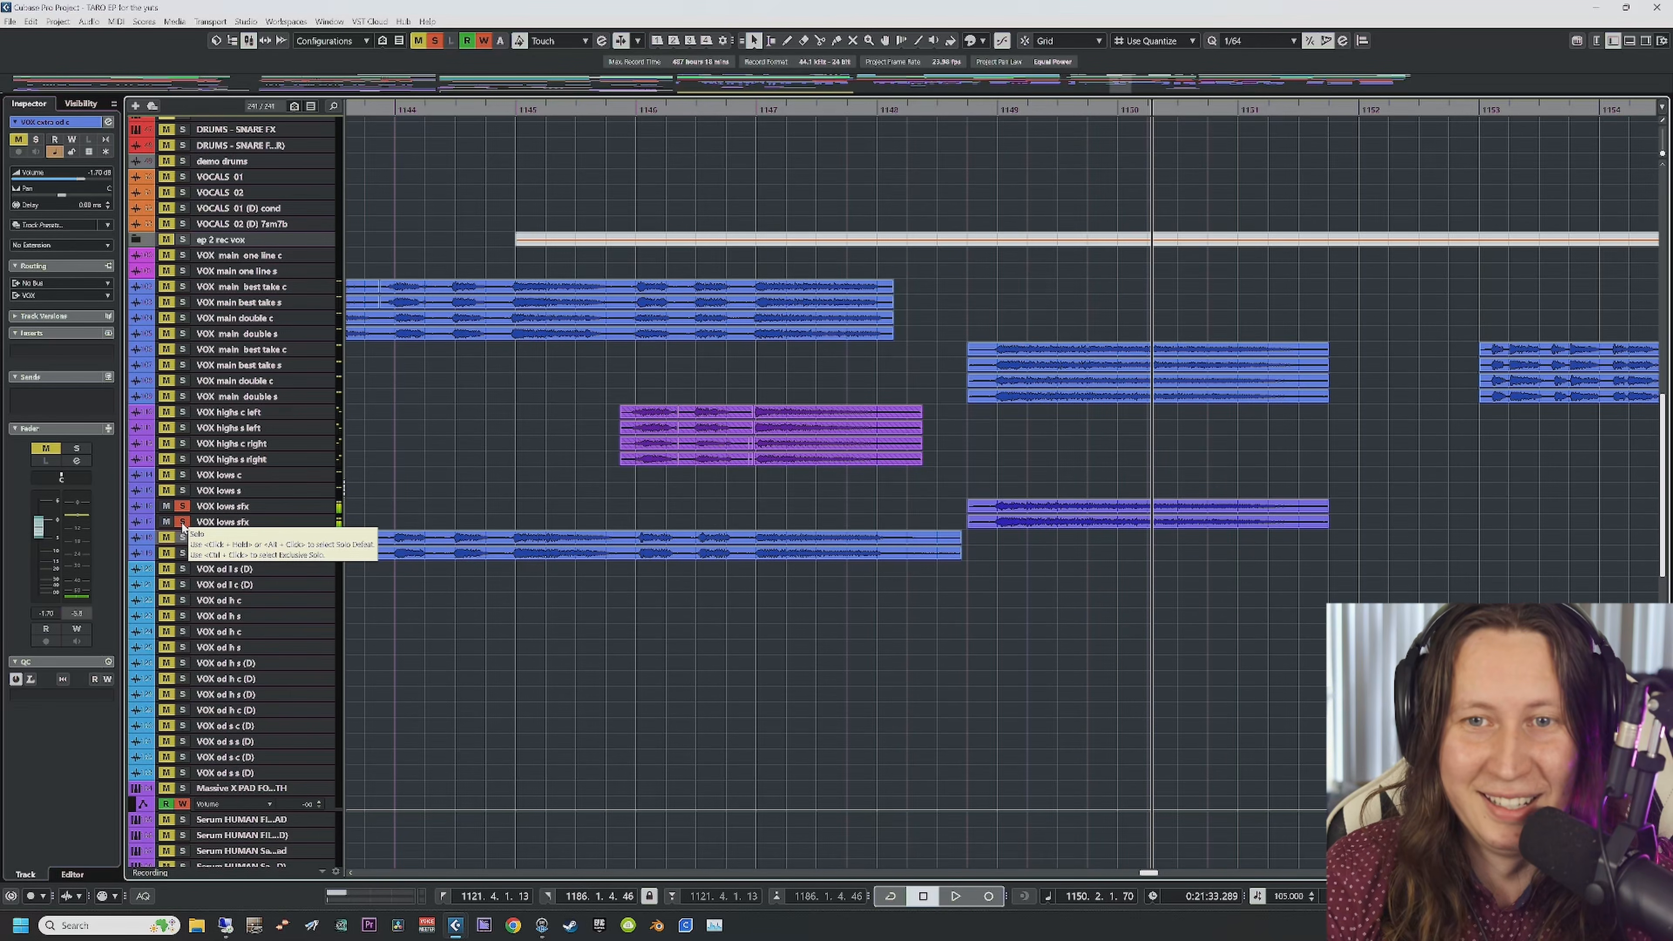
left_click(183, 522)
left_click(182, 507)
left_click(234, 521)
left_click(243, 508)
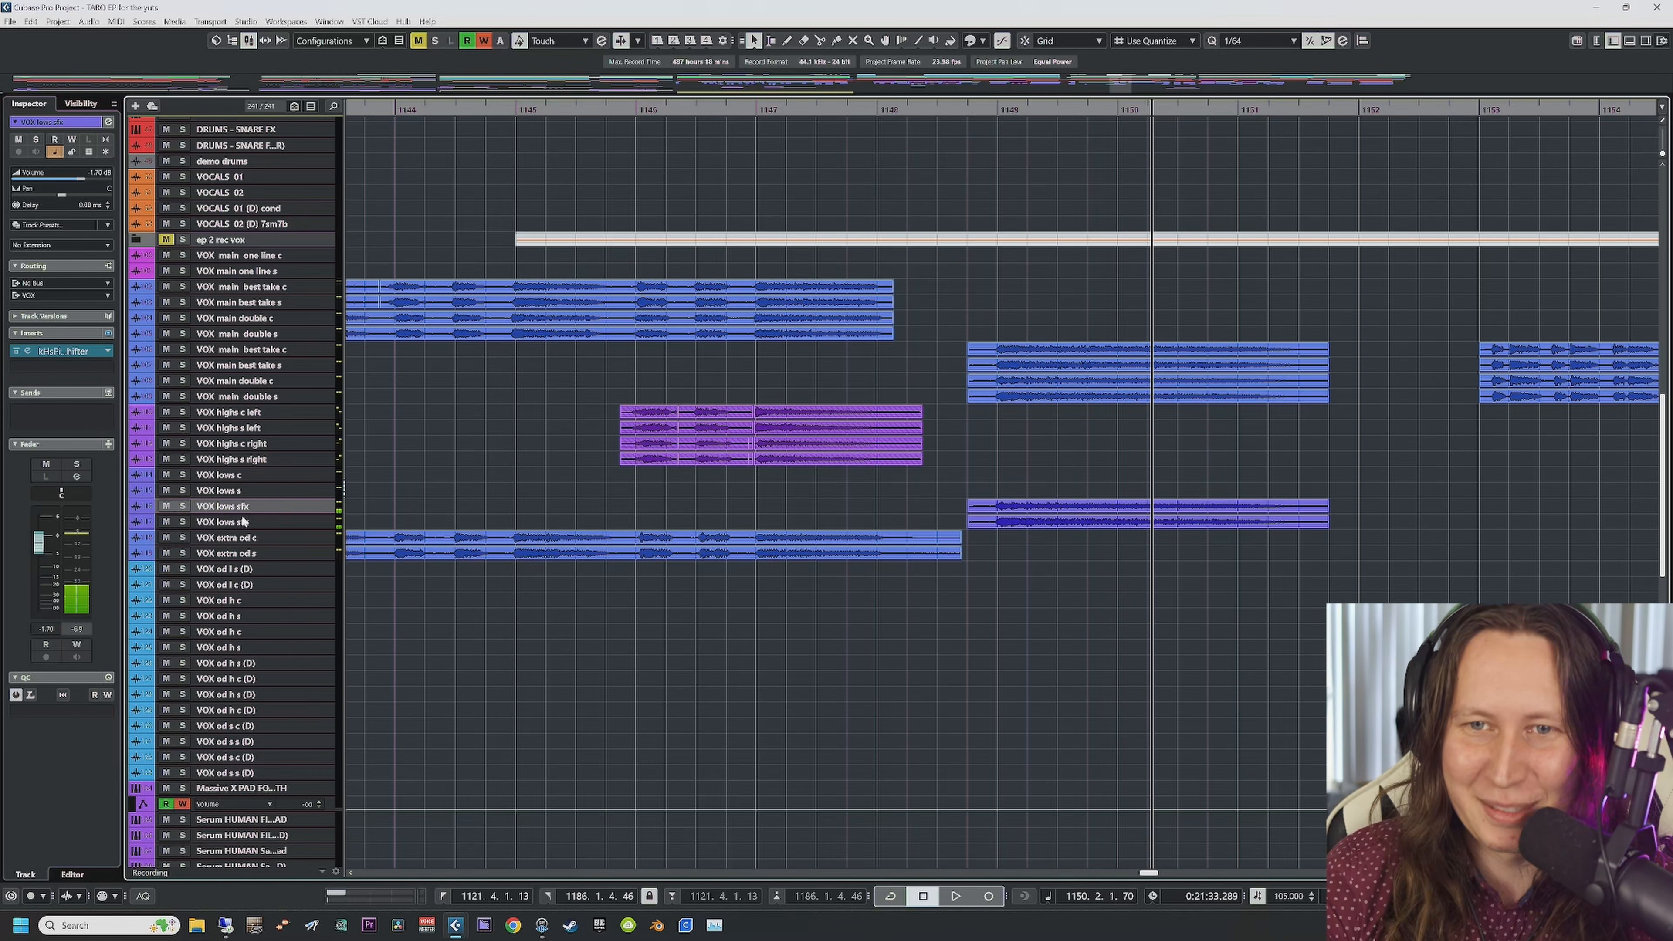
left_click(245, 521)
Step: Scroll the arrangement back and set the project position to bar 1127
scroll(914, 462, "down", 5)
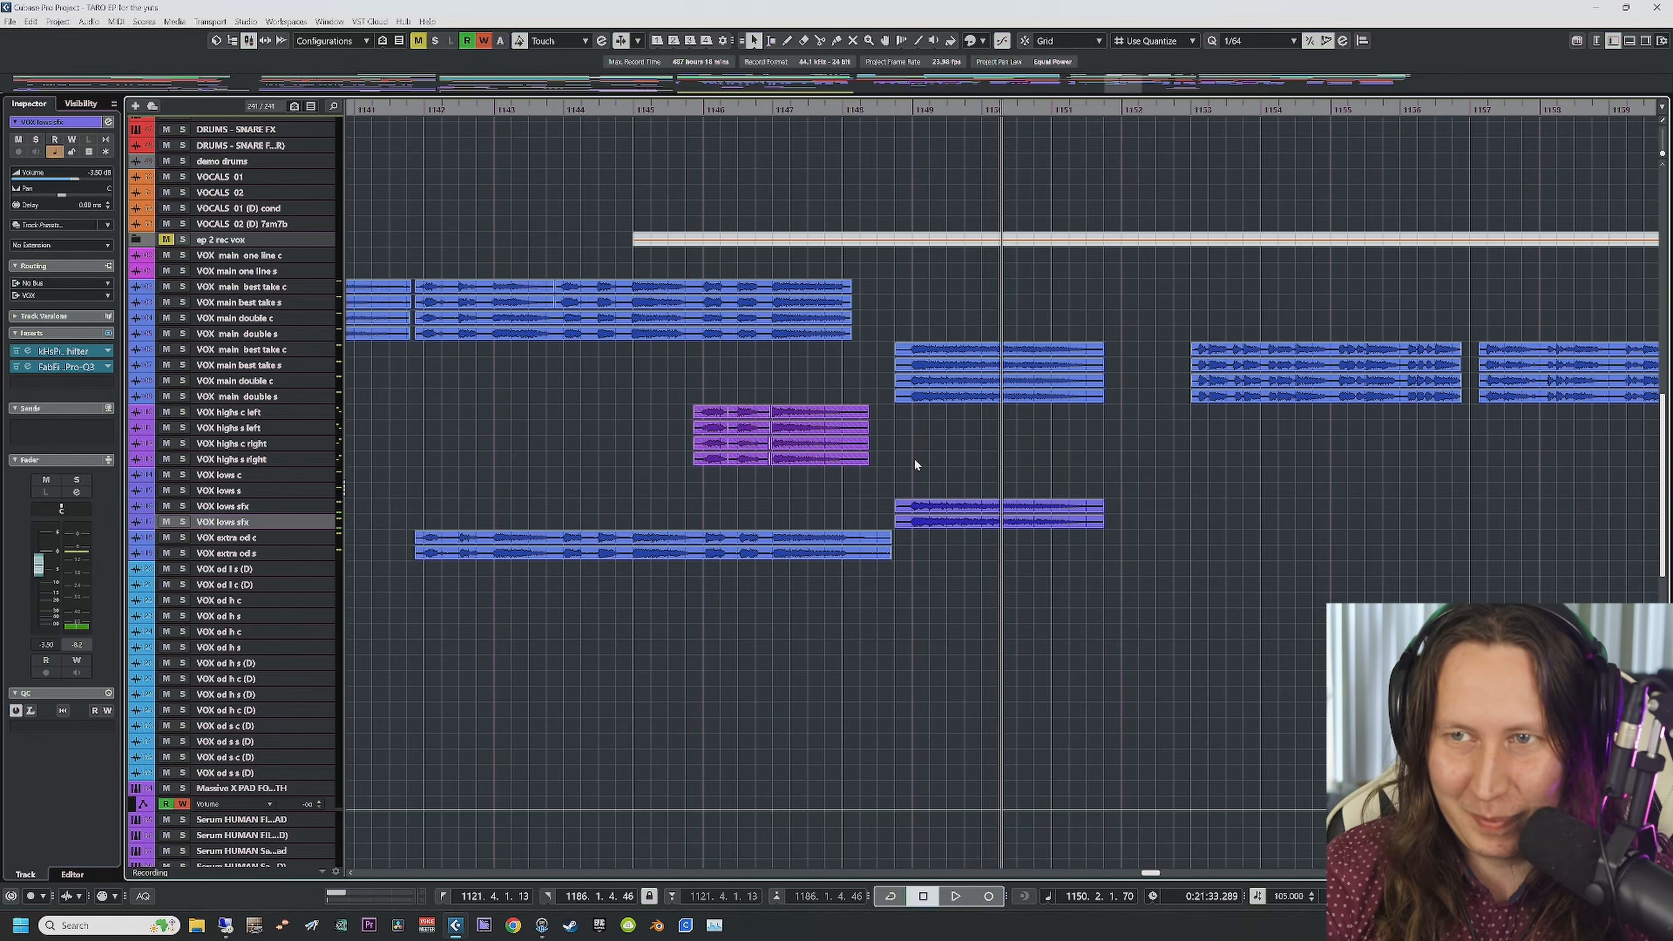
scroll(914, 463, "down", 3)
scroll(915, 463, "right", 5)
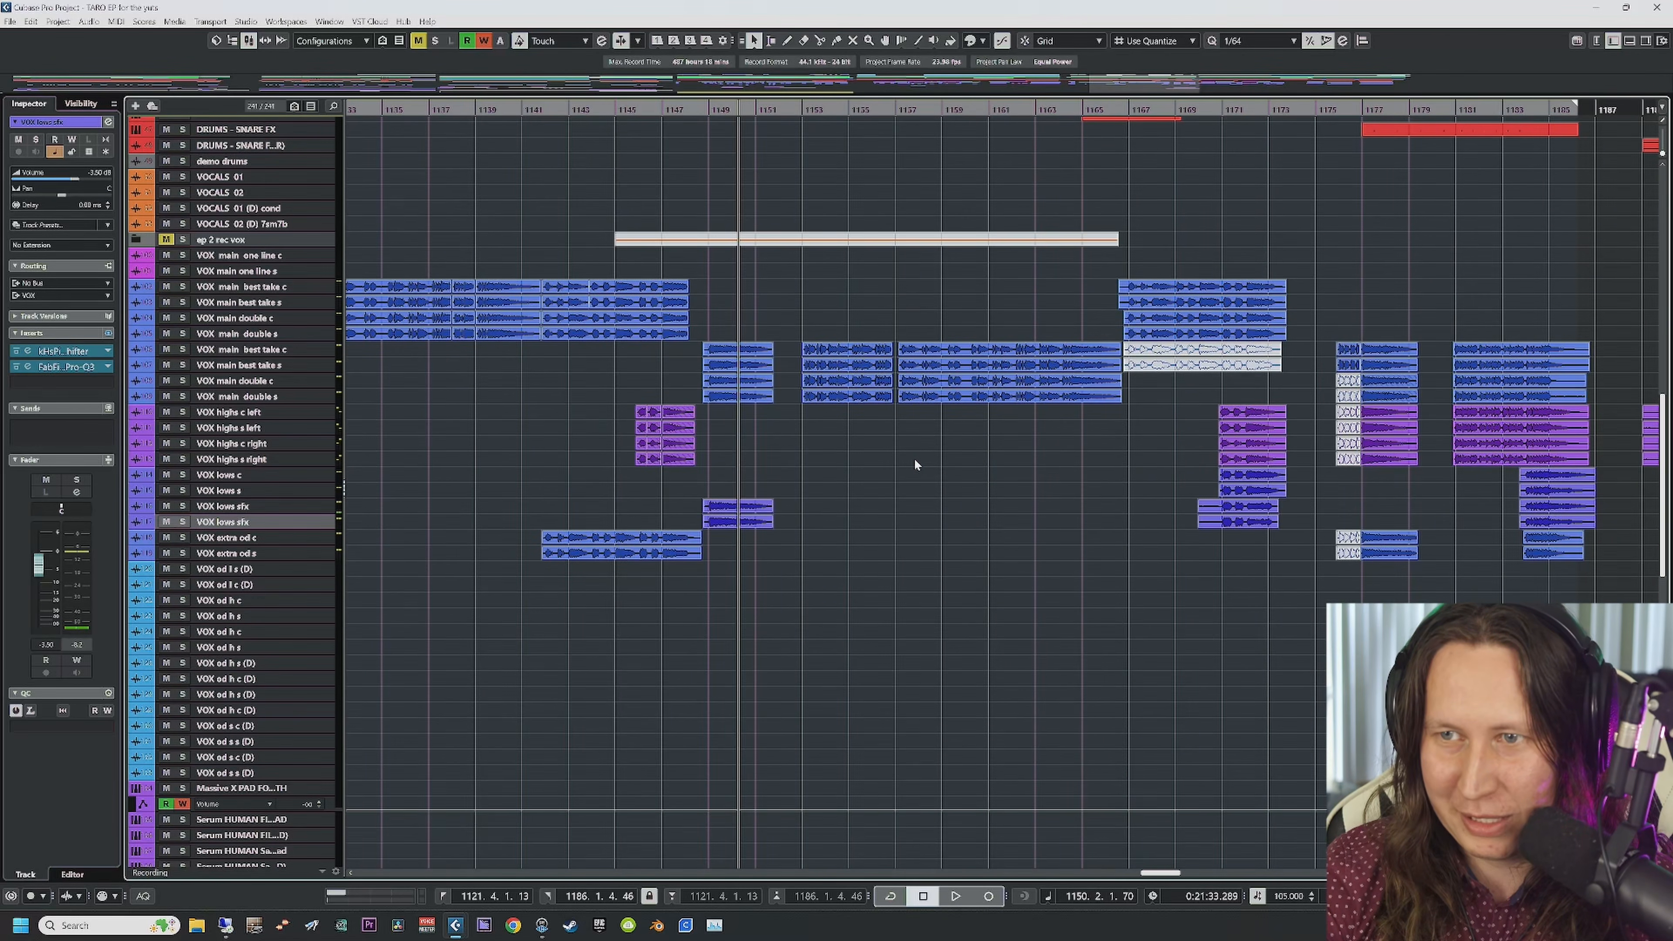
scroll(915, 464, "left", 3)
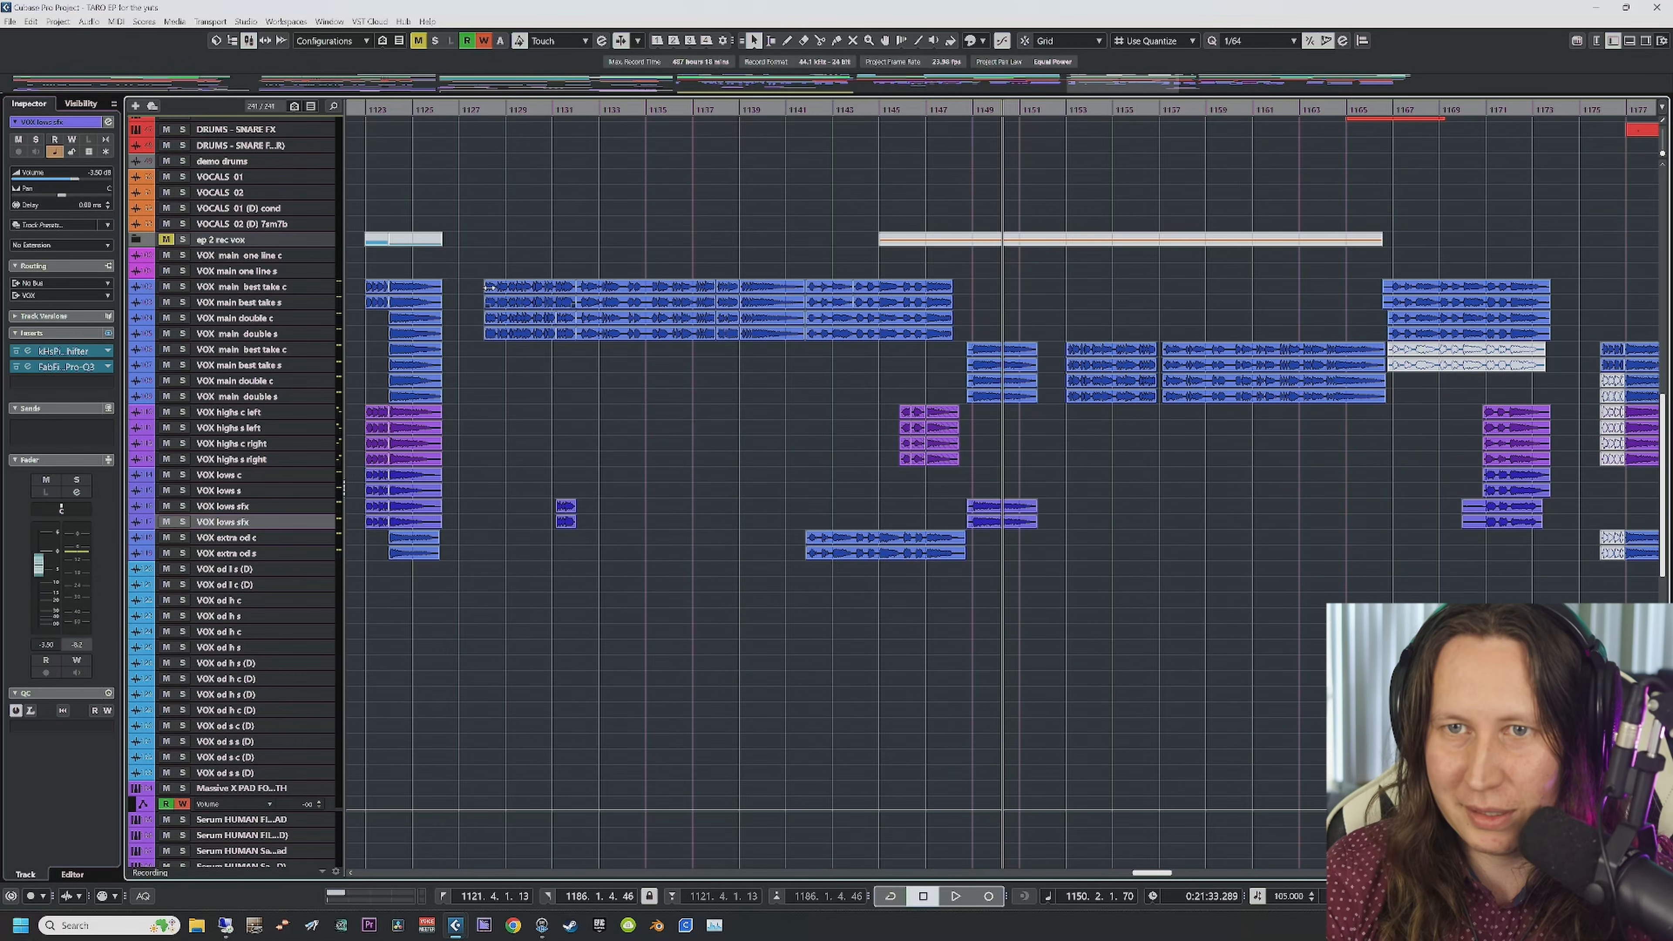
scroll(494, 129, "left", 1)
left_click(611, 110)
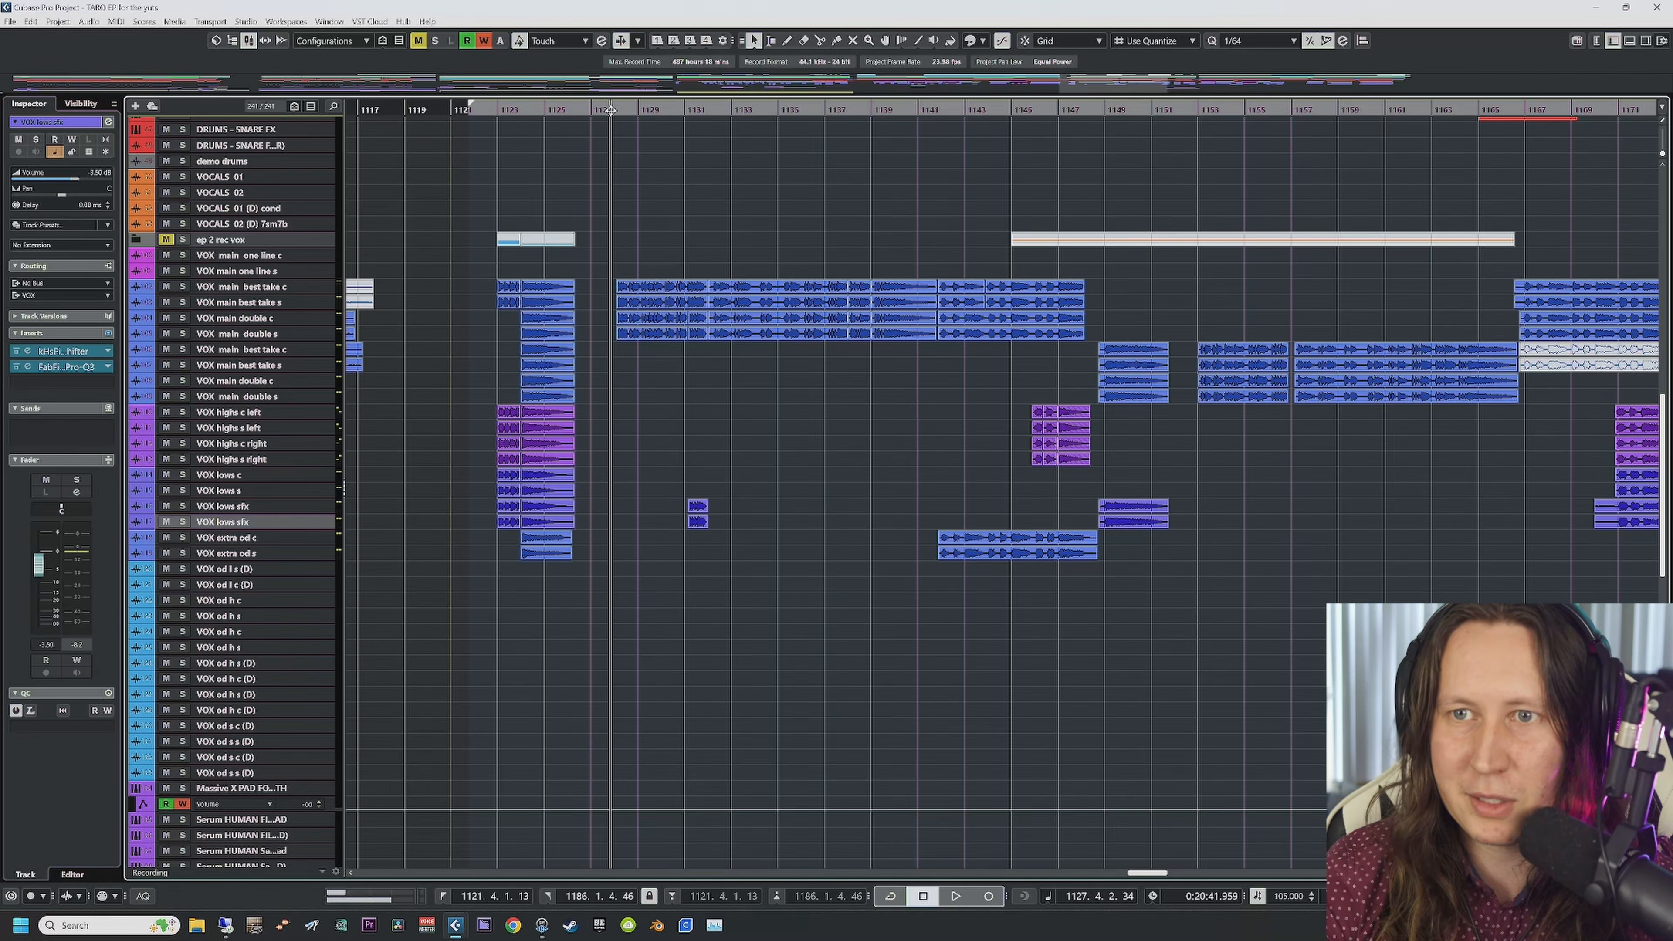
Step: Step through the VOX main, main double s, lows c and lows sfx tracks in the Inspector
left_click(245, 287)
left_click(254, 304)
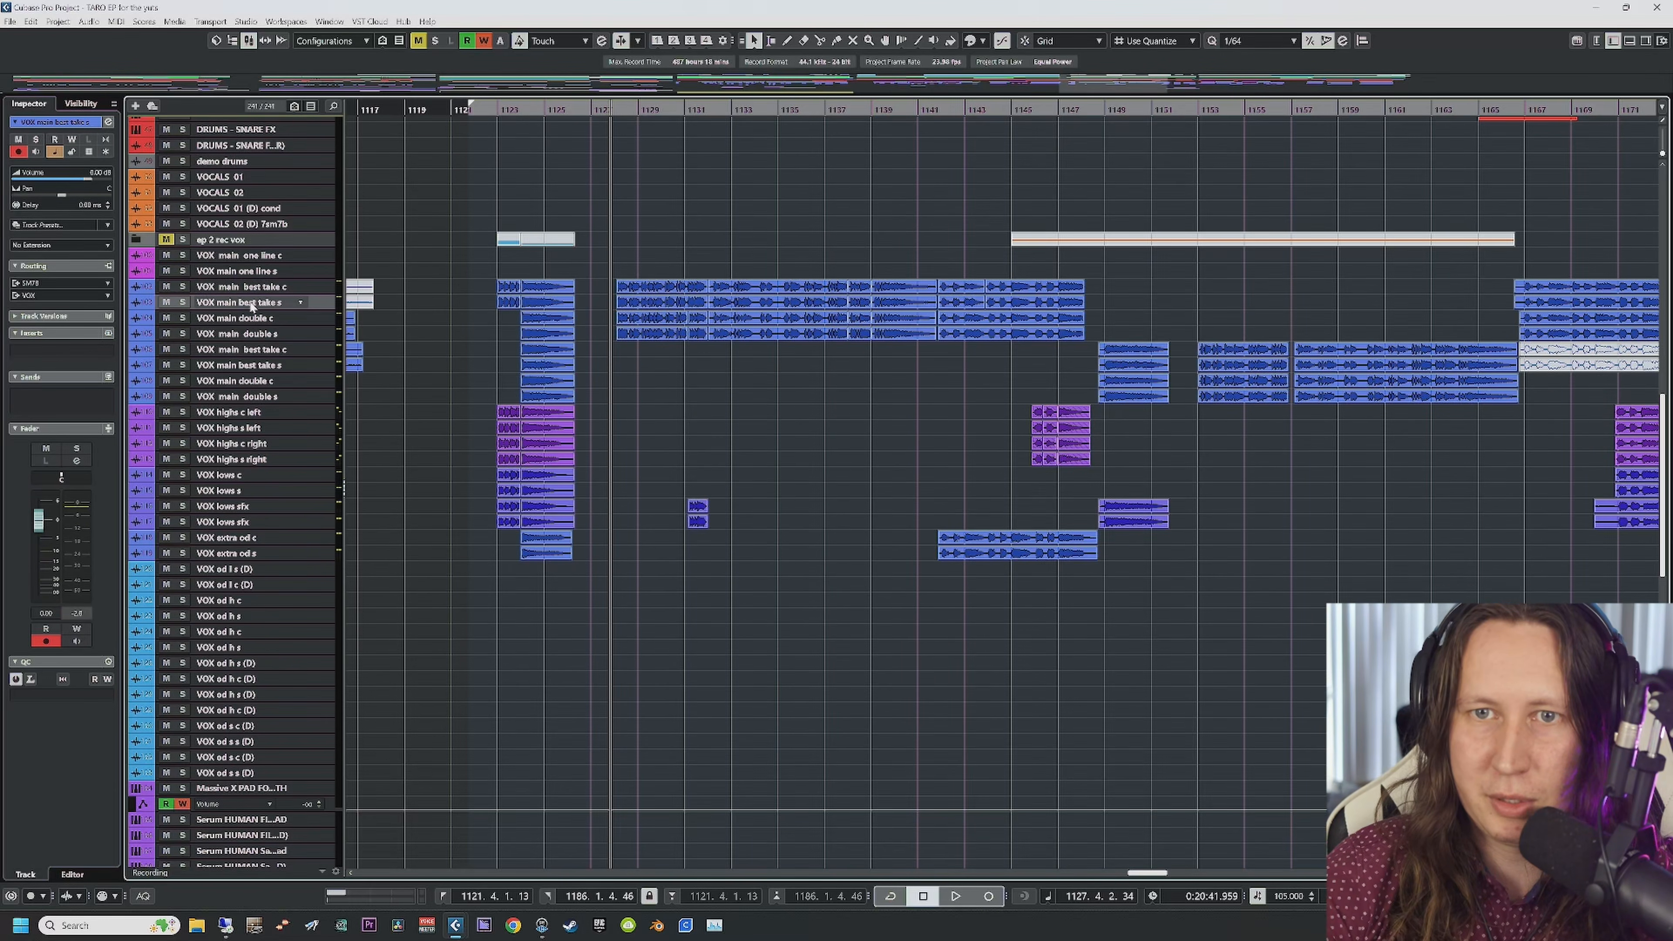
left_click(250, 320)
left_click(251, 334)
left_click(250, 351)
left_click(253, 397)
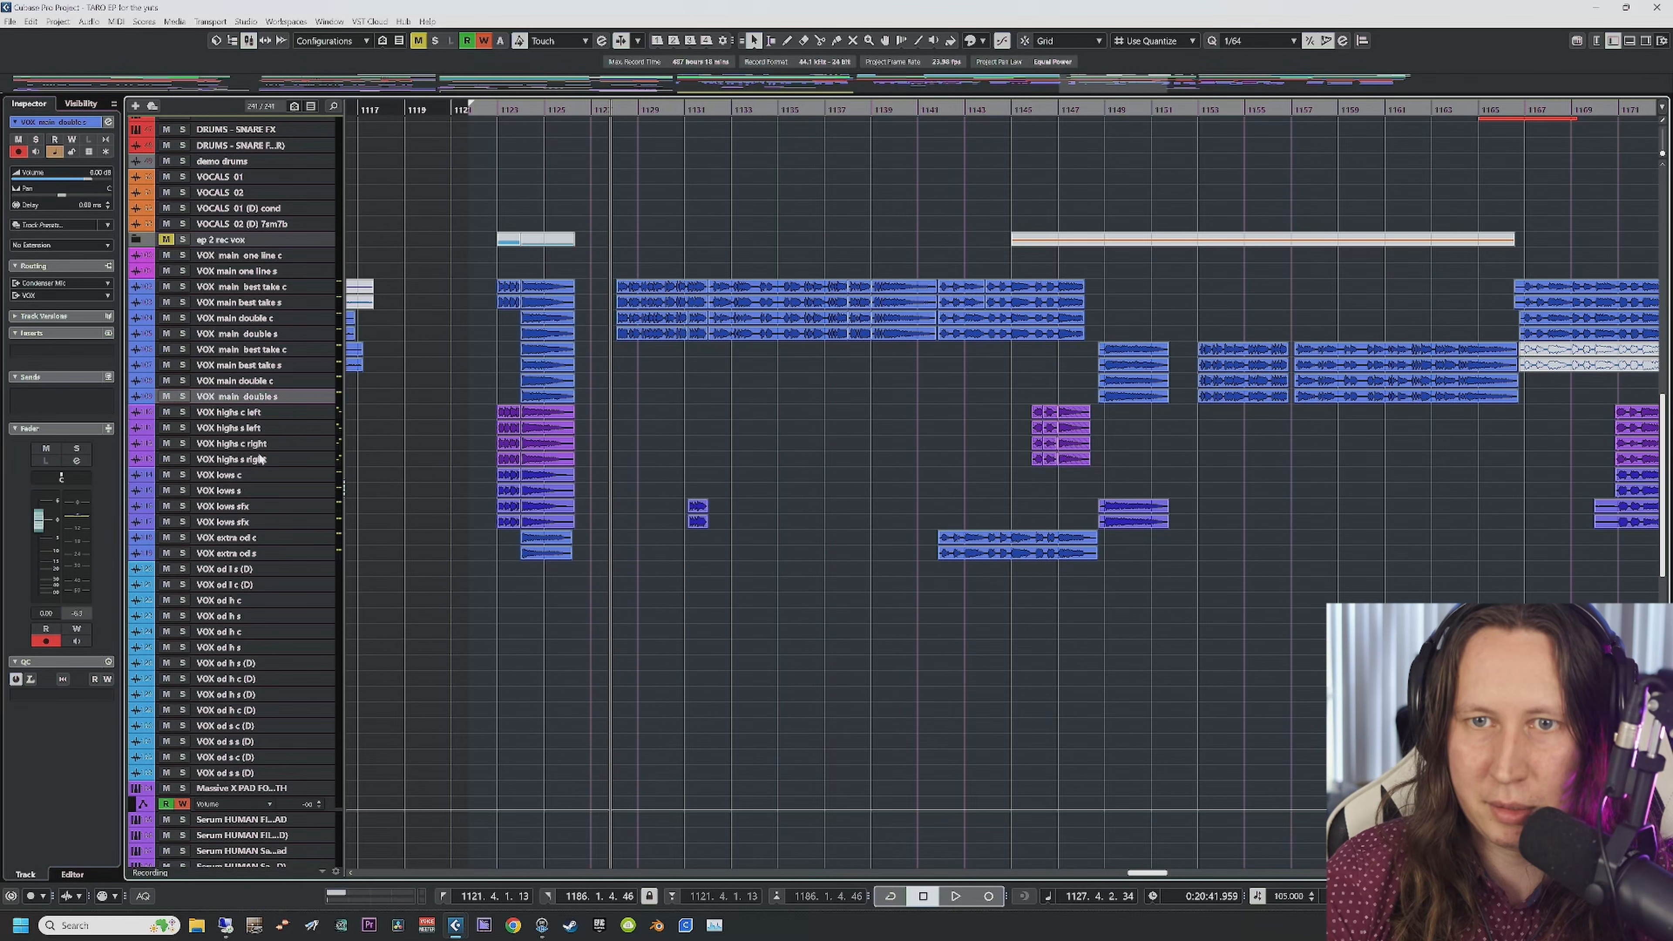
left_click(258, 475)
left_click(256, 508)
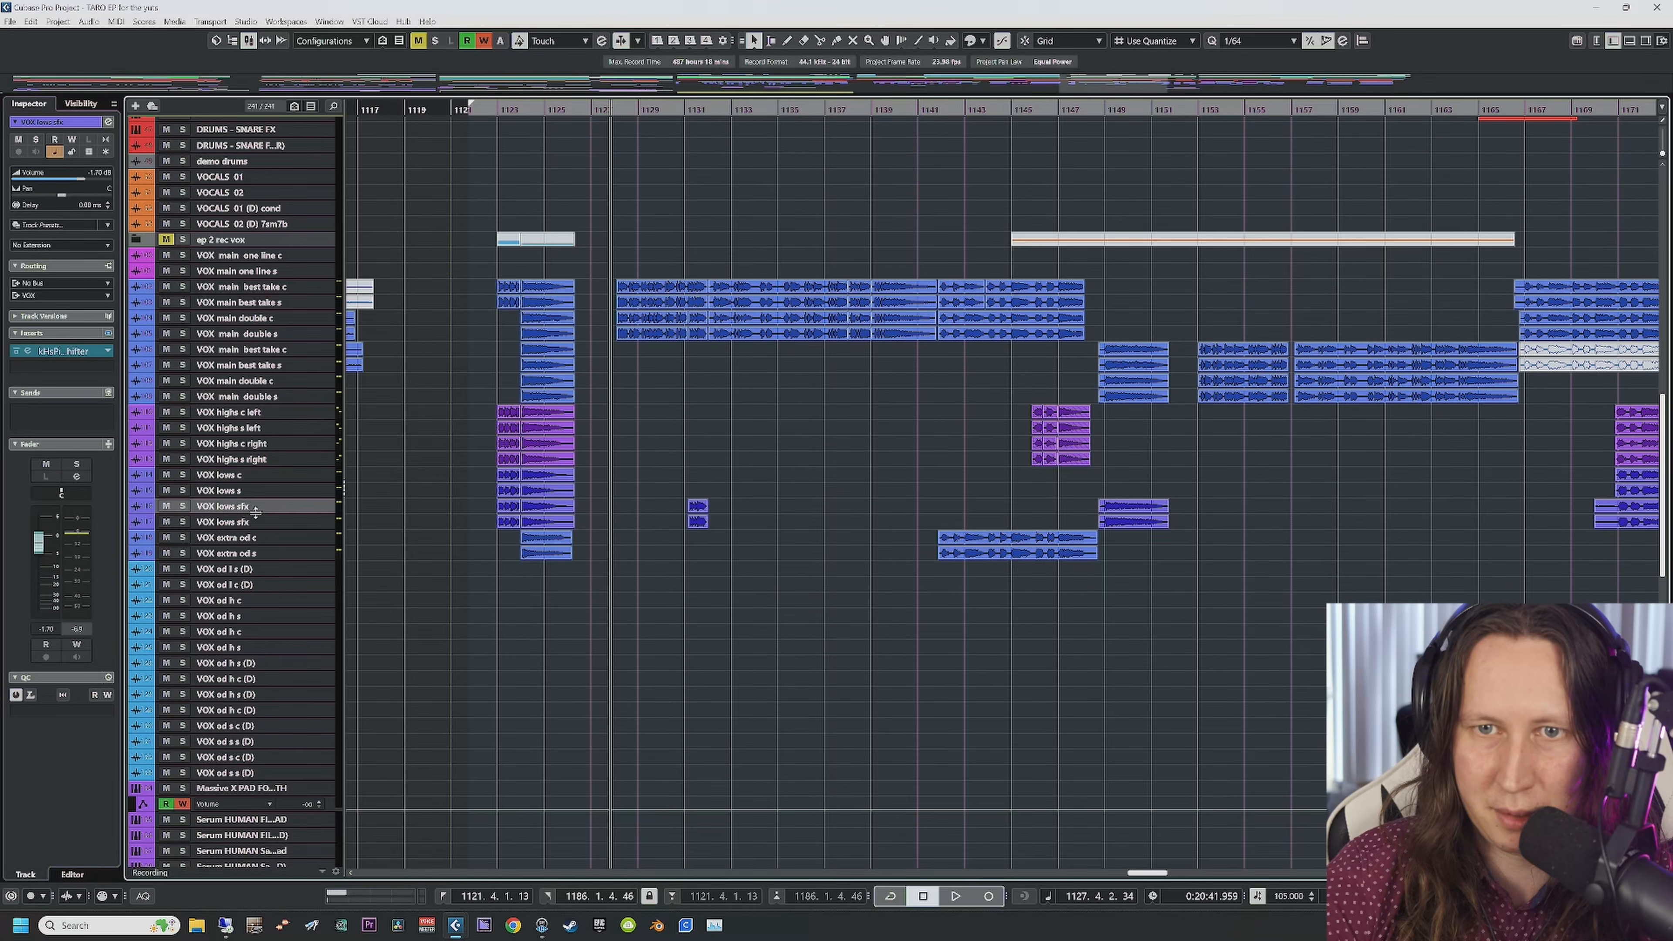
left_click(257, 524)
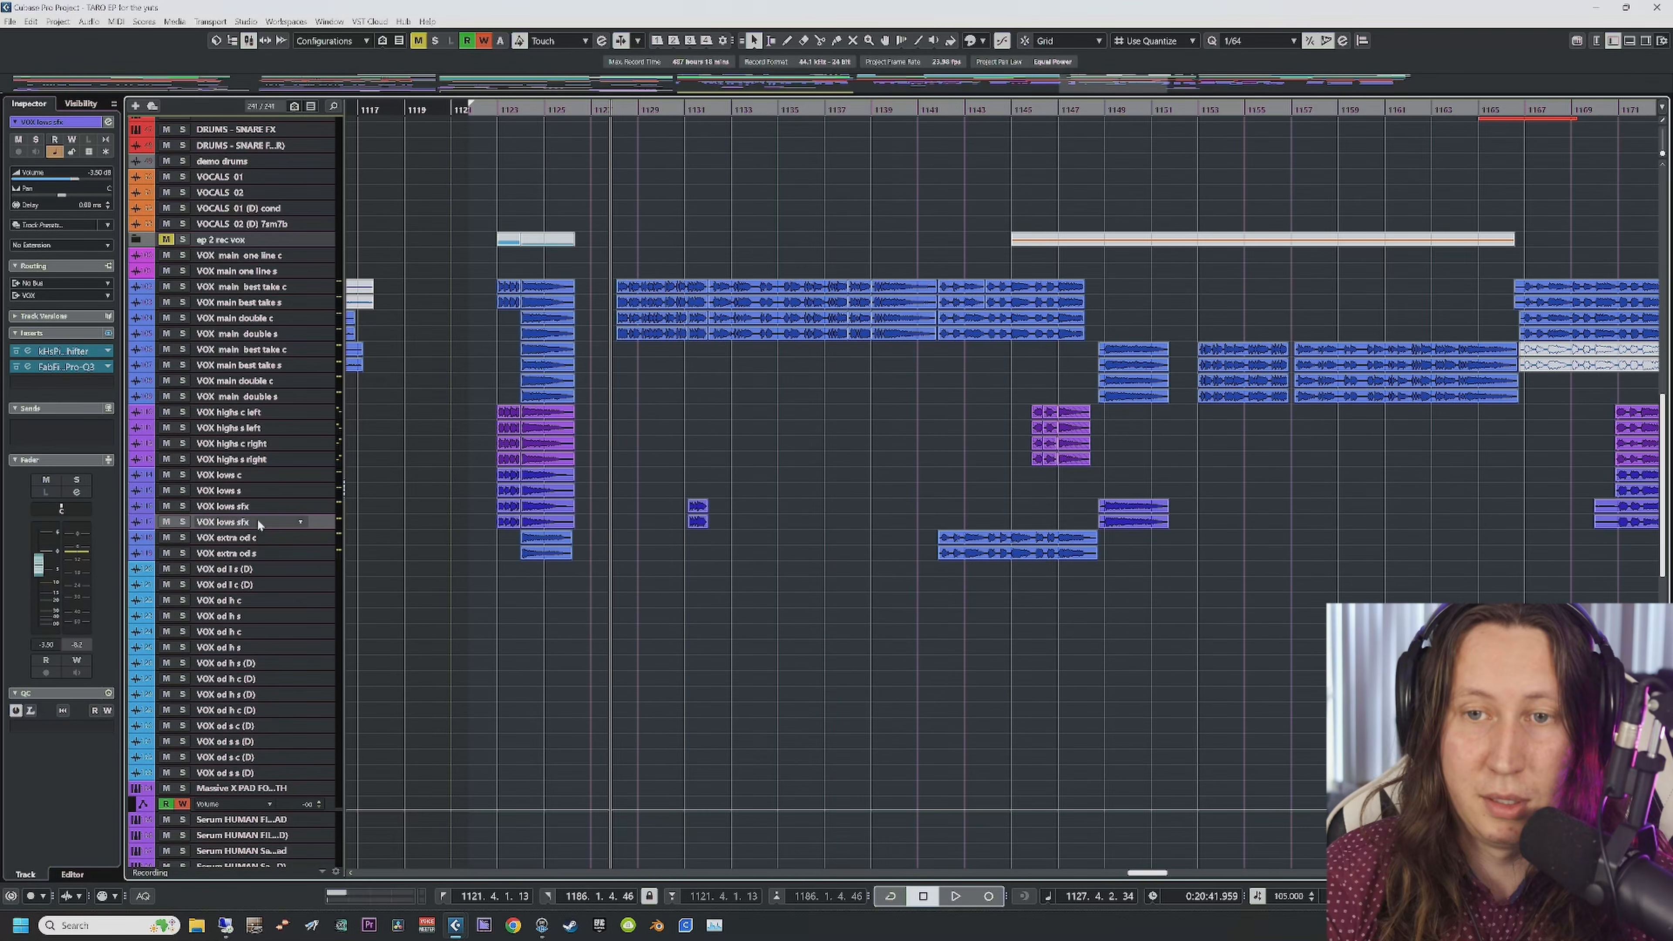
Step: Check the VOX lows sfx Pitch Shifter (-12.00) and Pro-Q 3 windows, then move to bar 1130
left_click(41, 352)
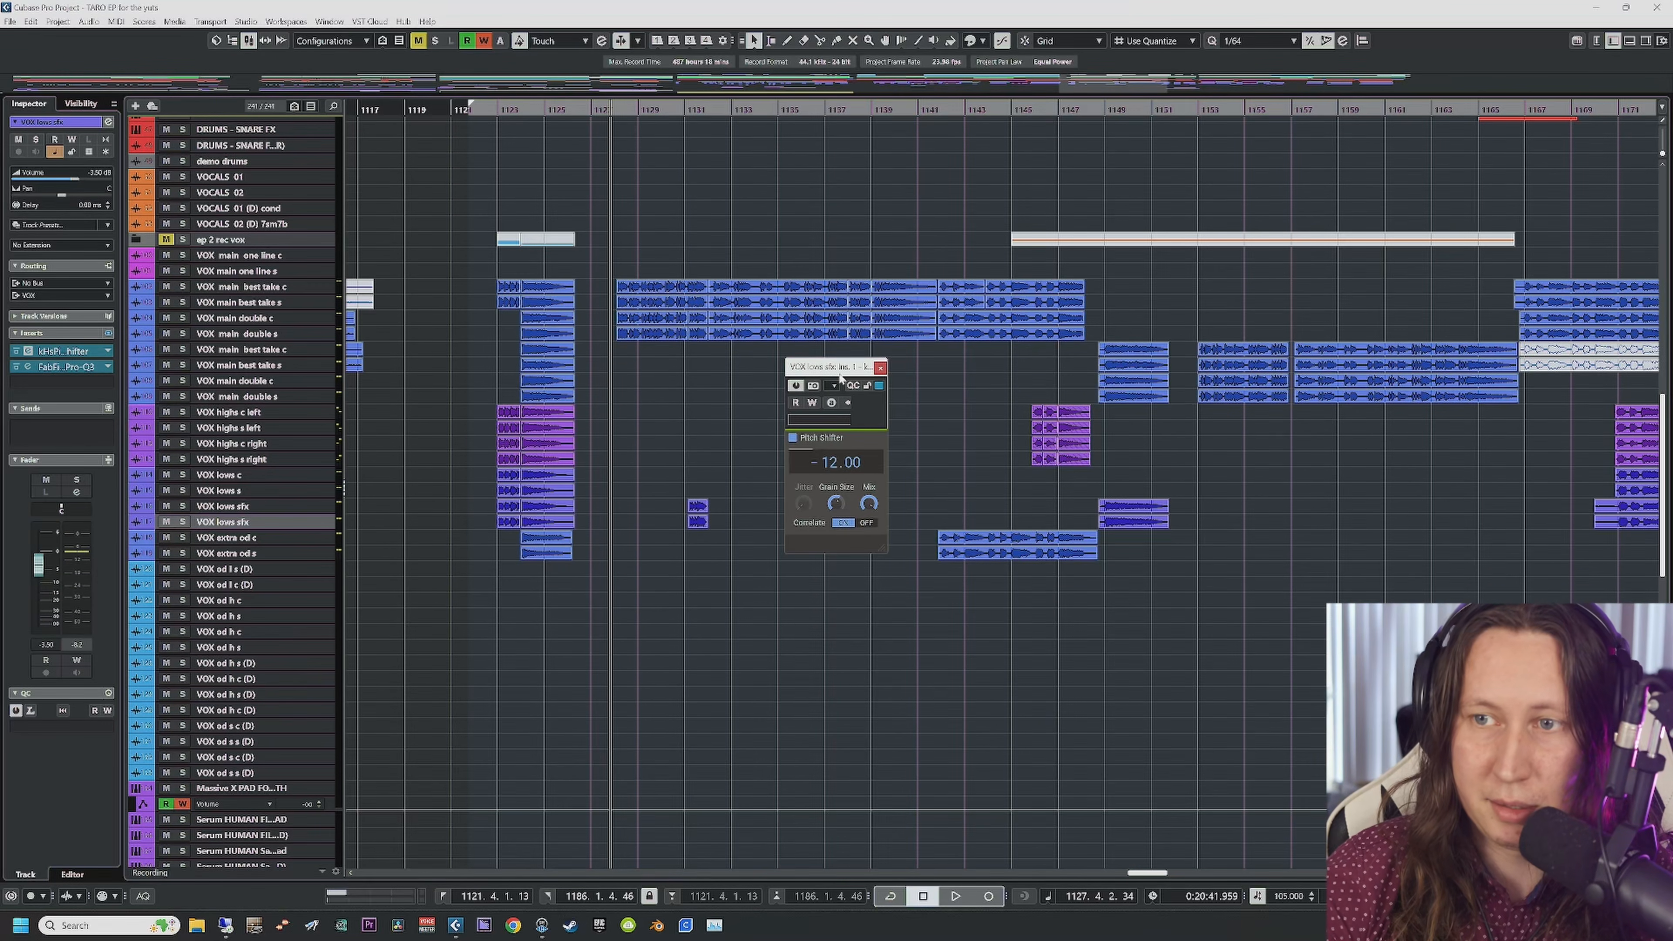
left_click(880, 368)
left_click(41, 366)
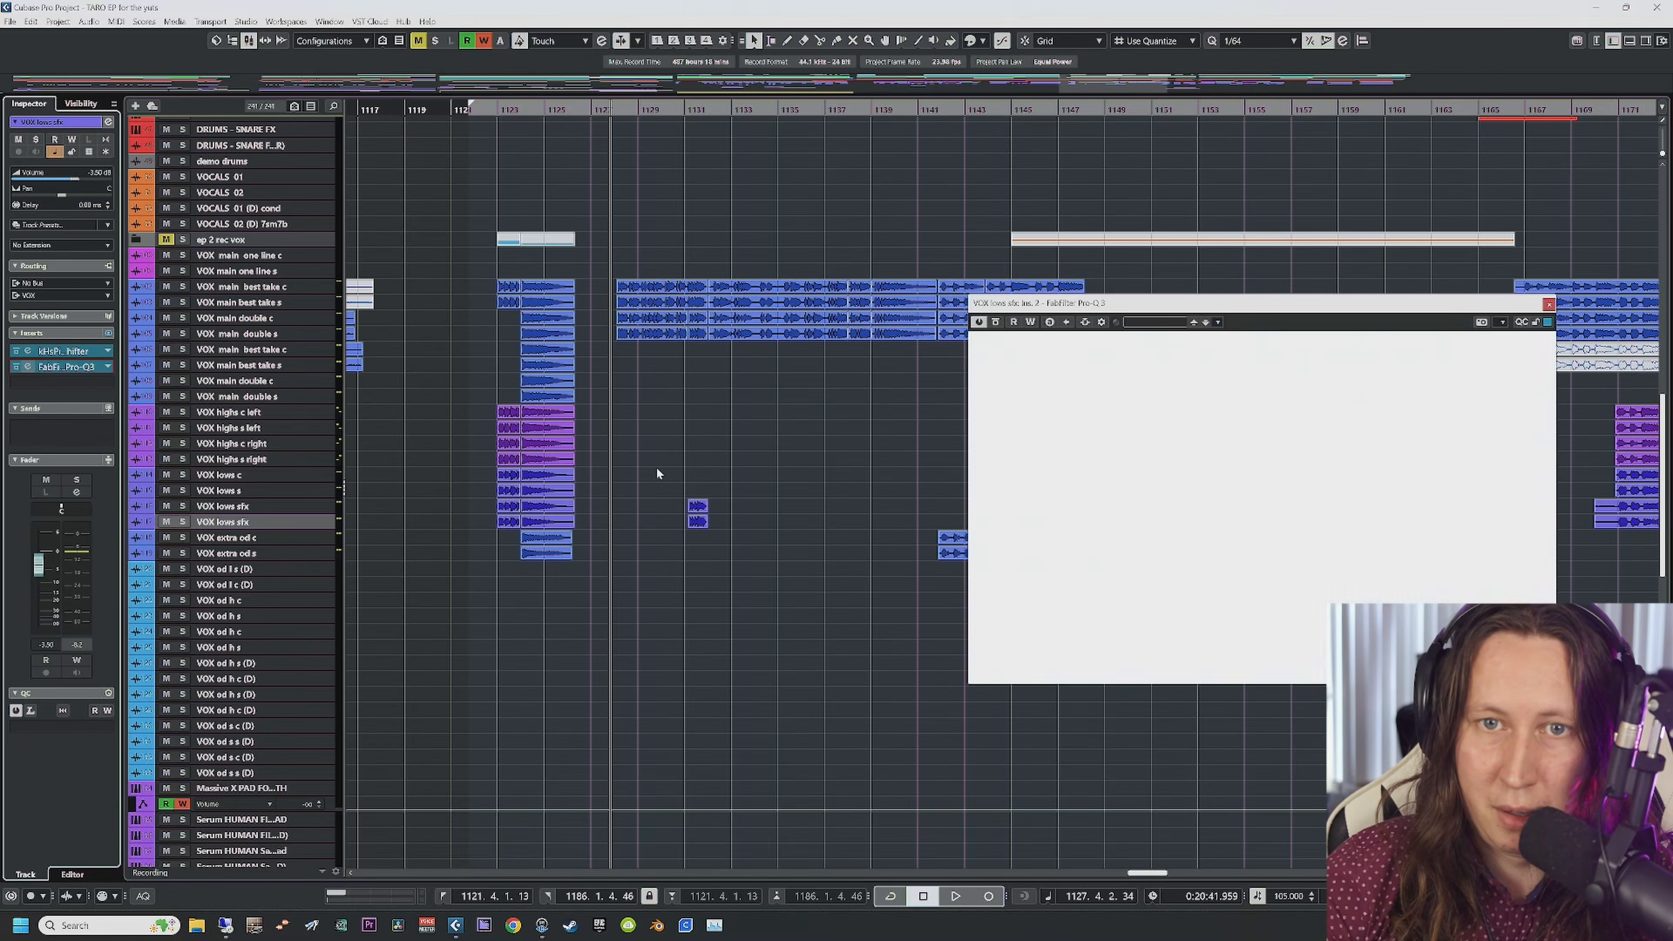
left_click(1549, 306)
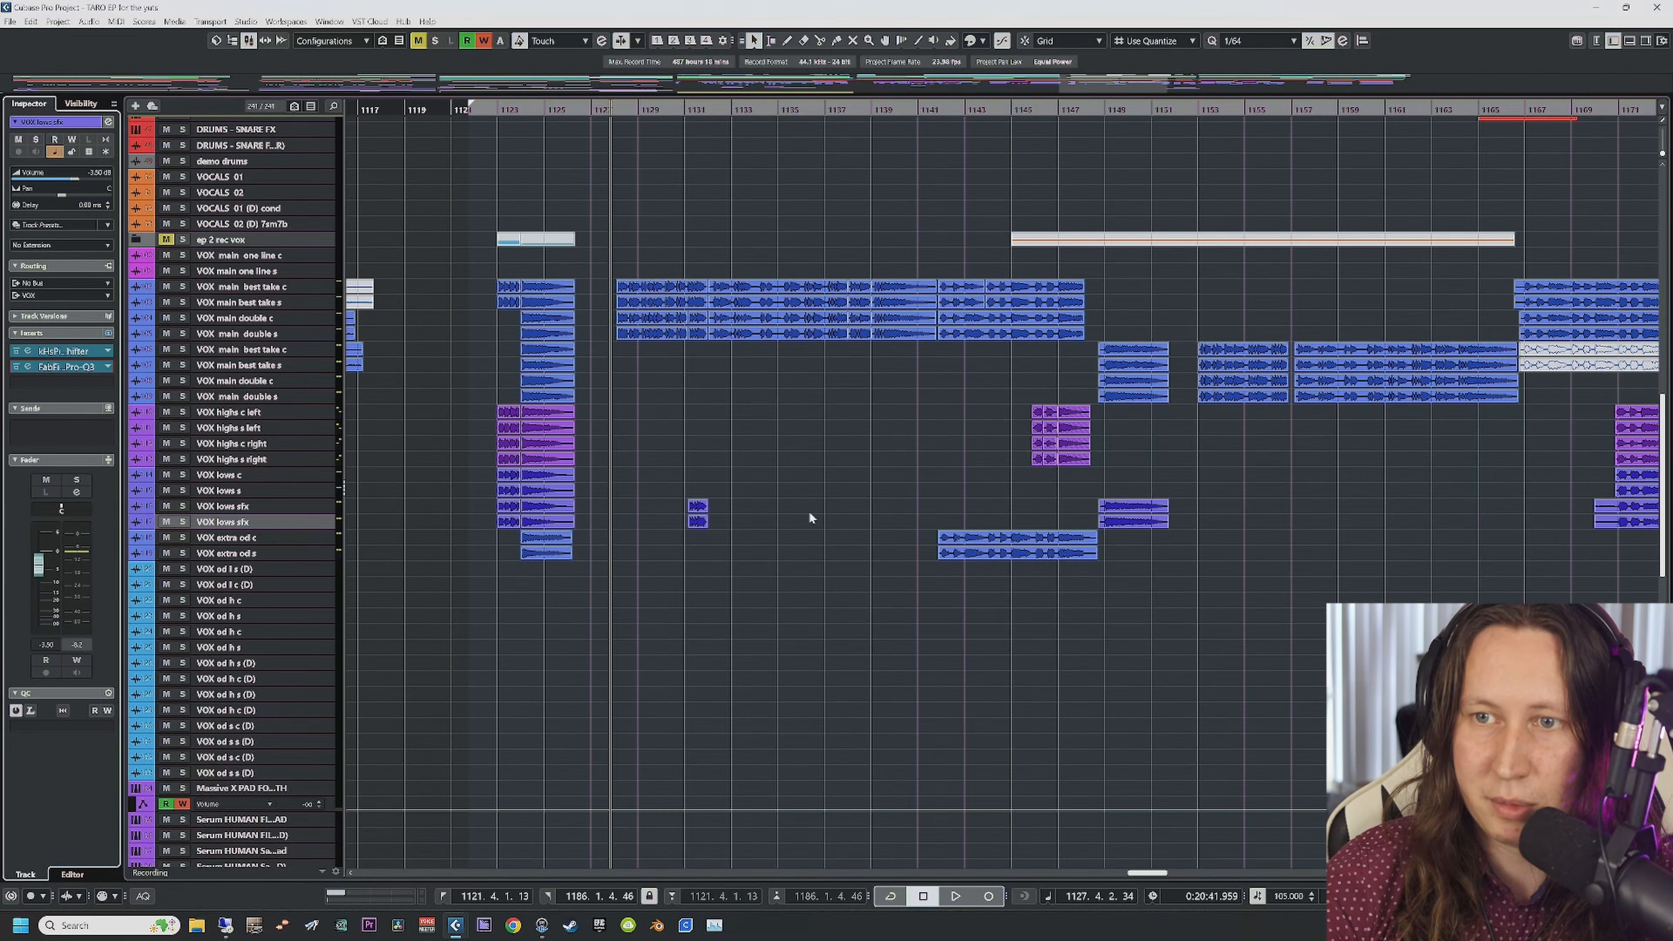
left_click(681, 114)
key("space")
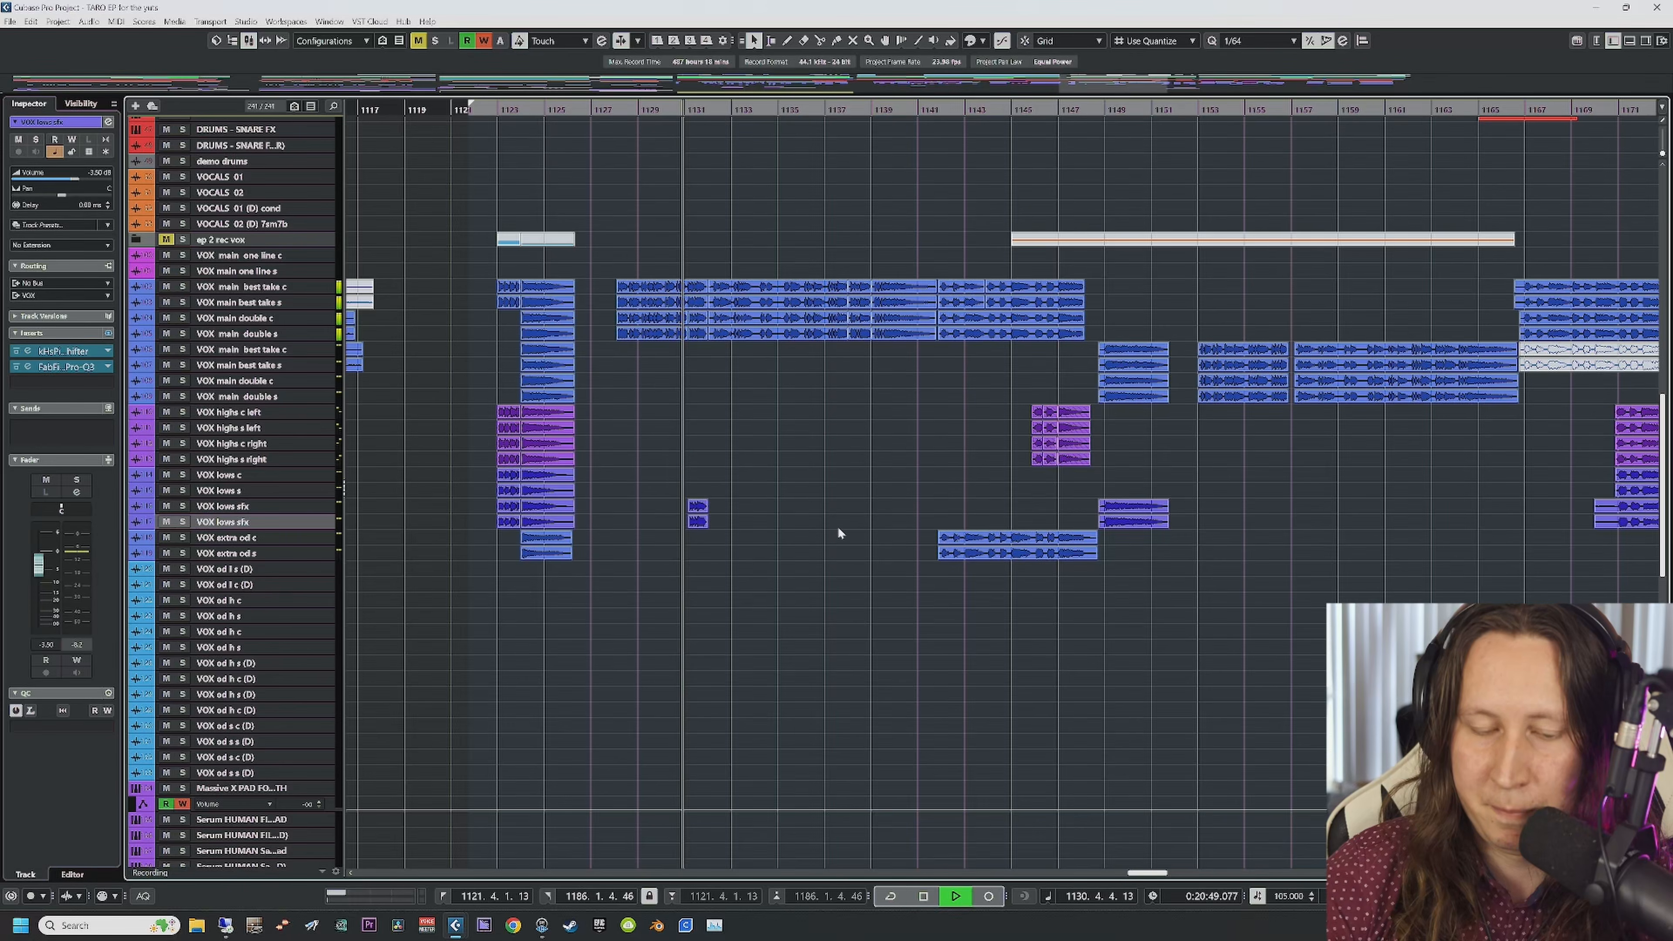
key("h")
key("h")
key("h")
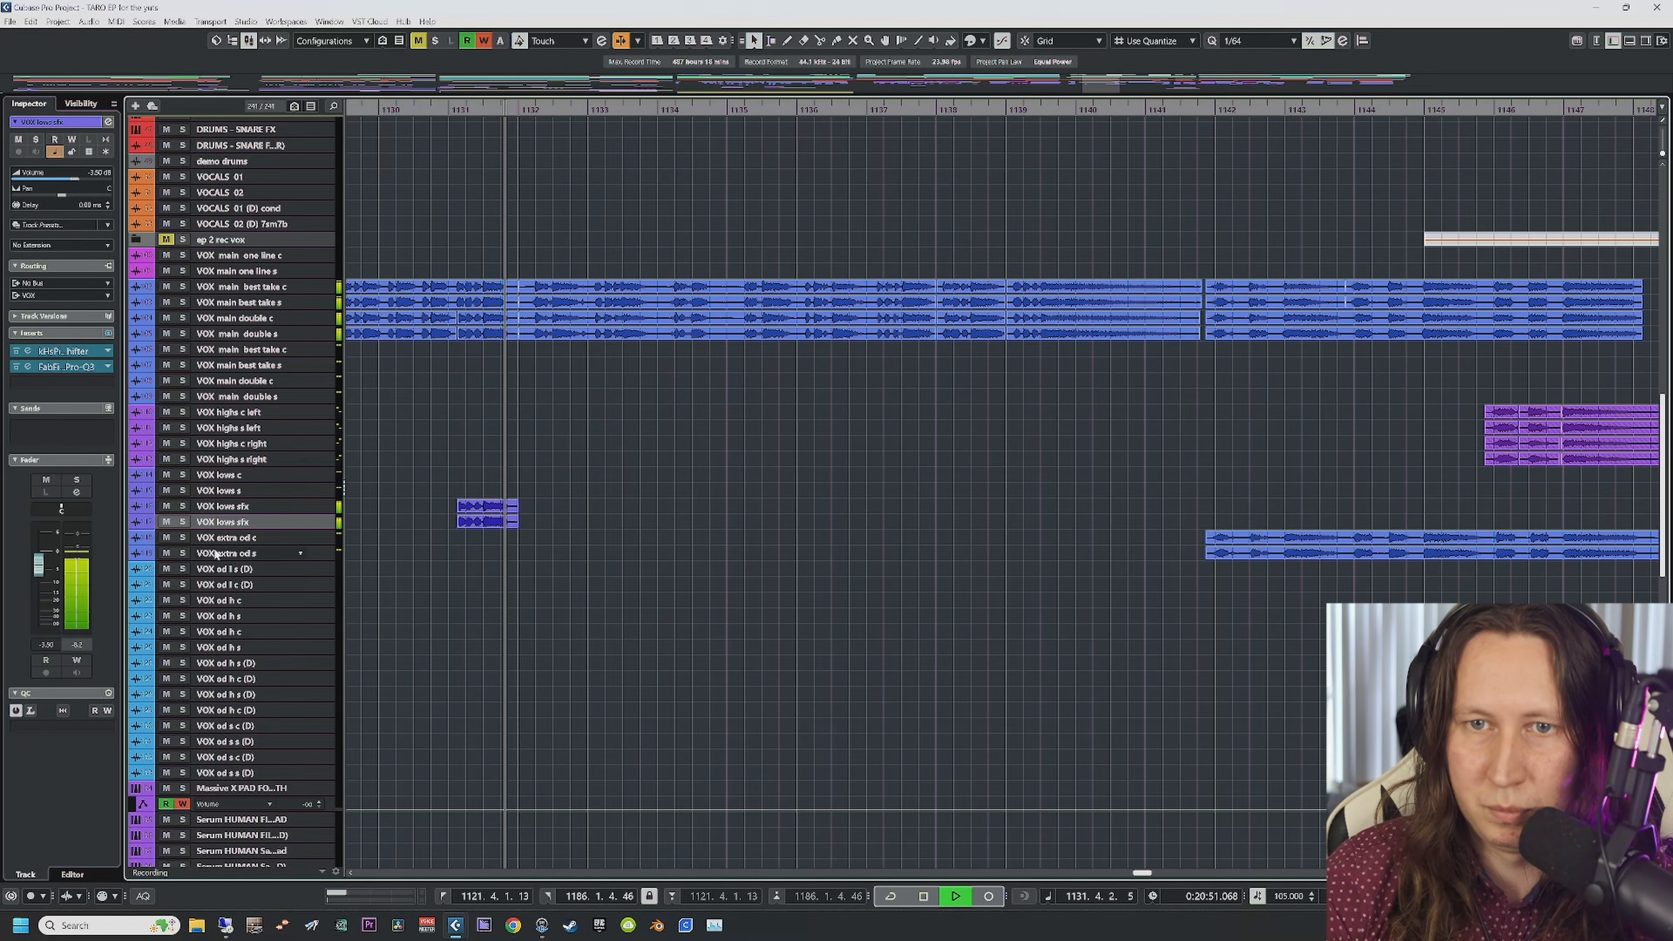
key("space")
left_click(184, 522)
left_click(450, 110)
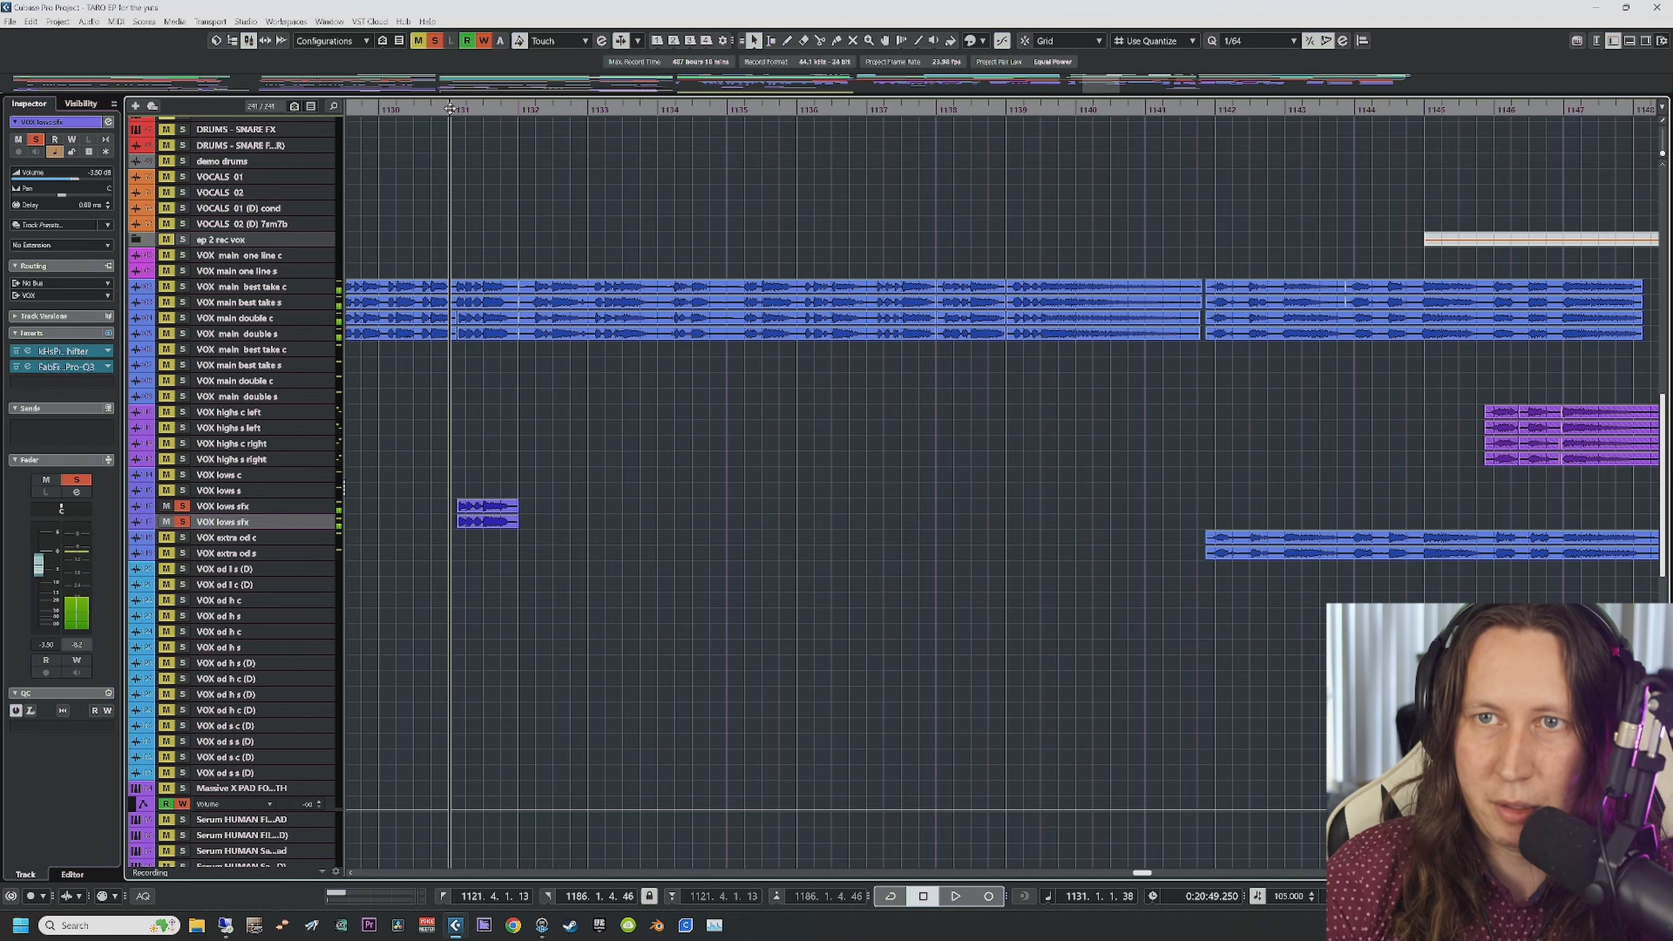
key("space")
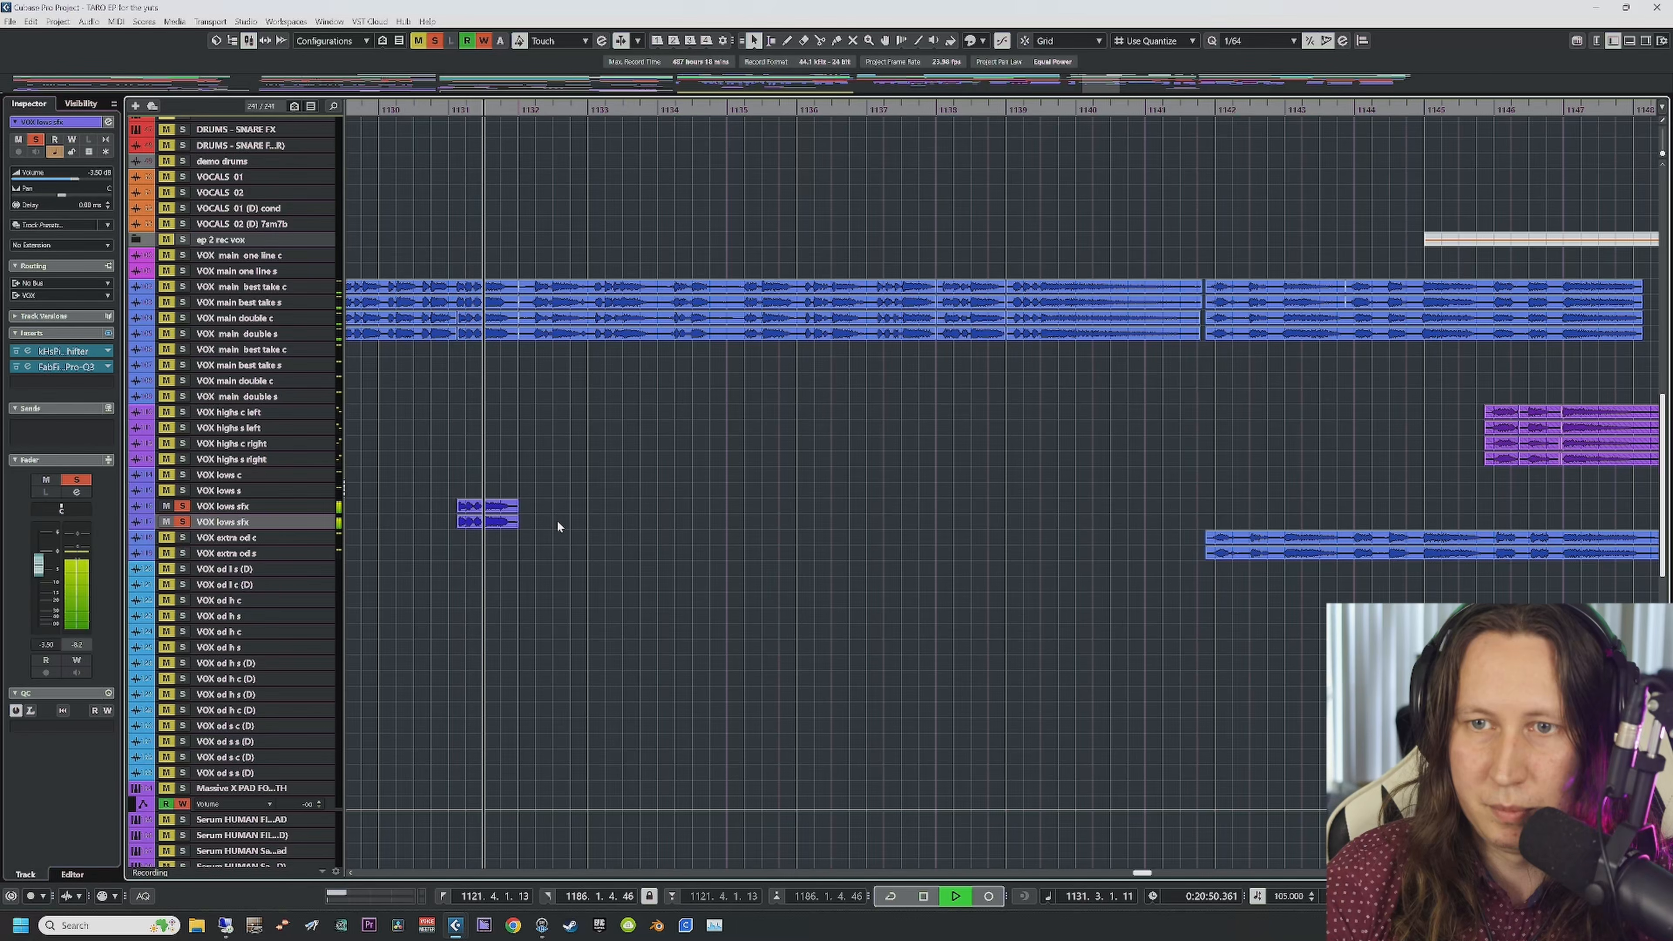
key("space")
left_click(183, 522)
left_click(182, 506)
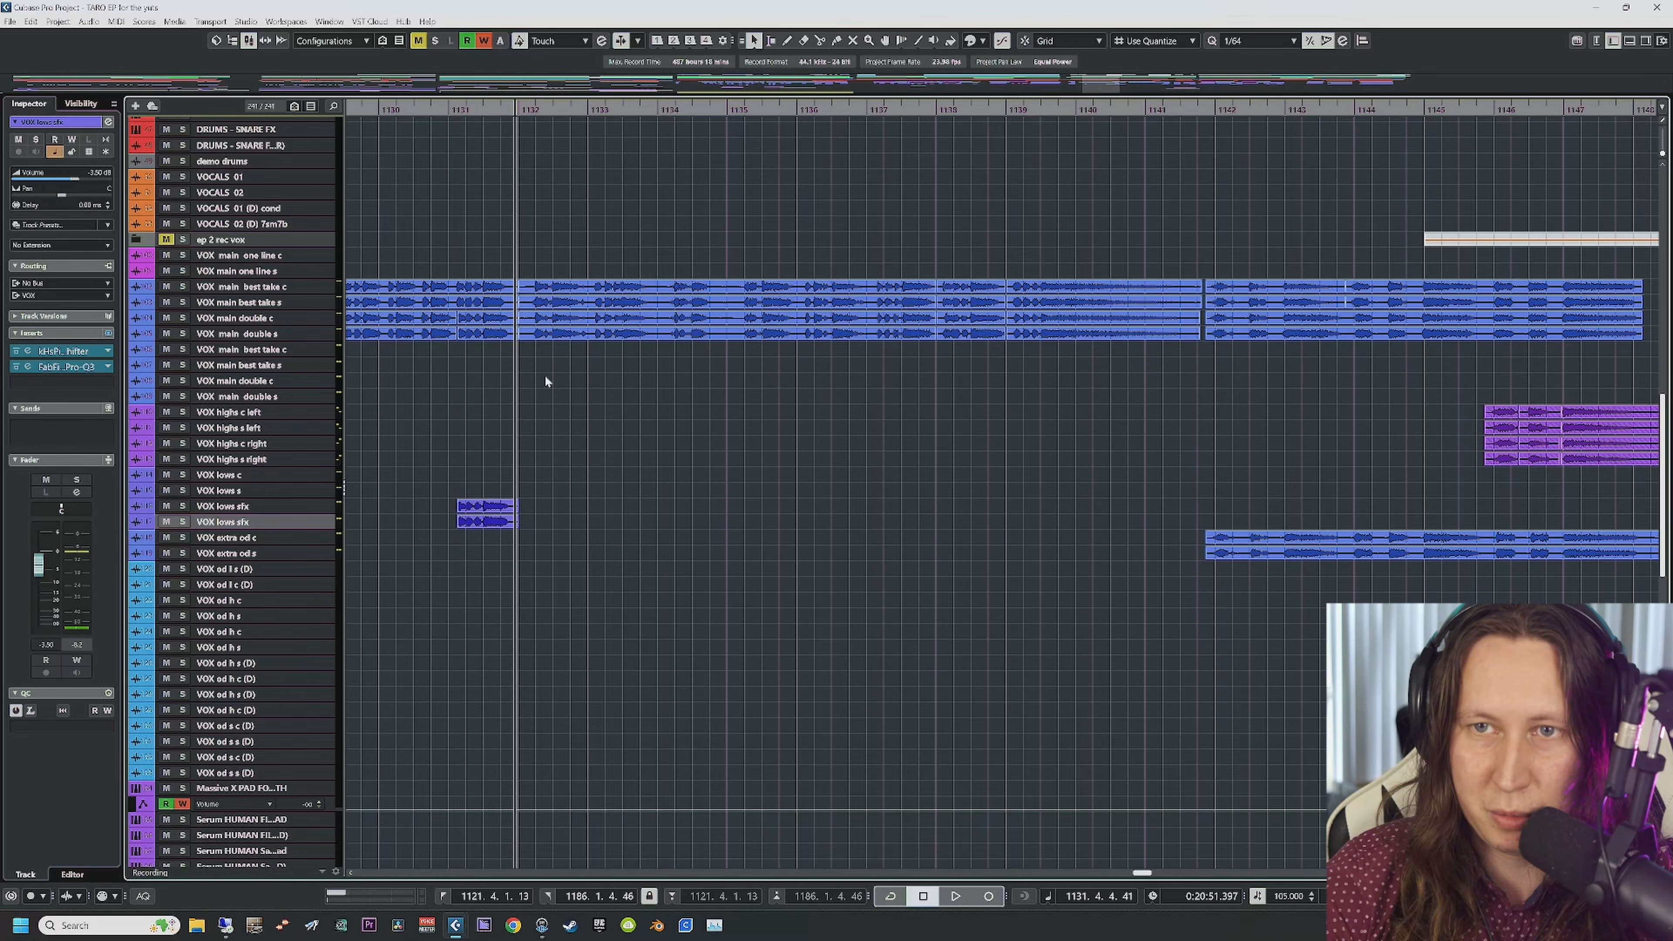
left_click(447, 137)
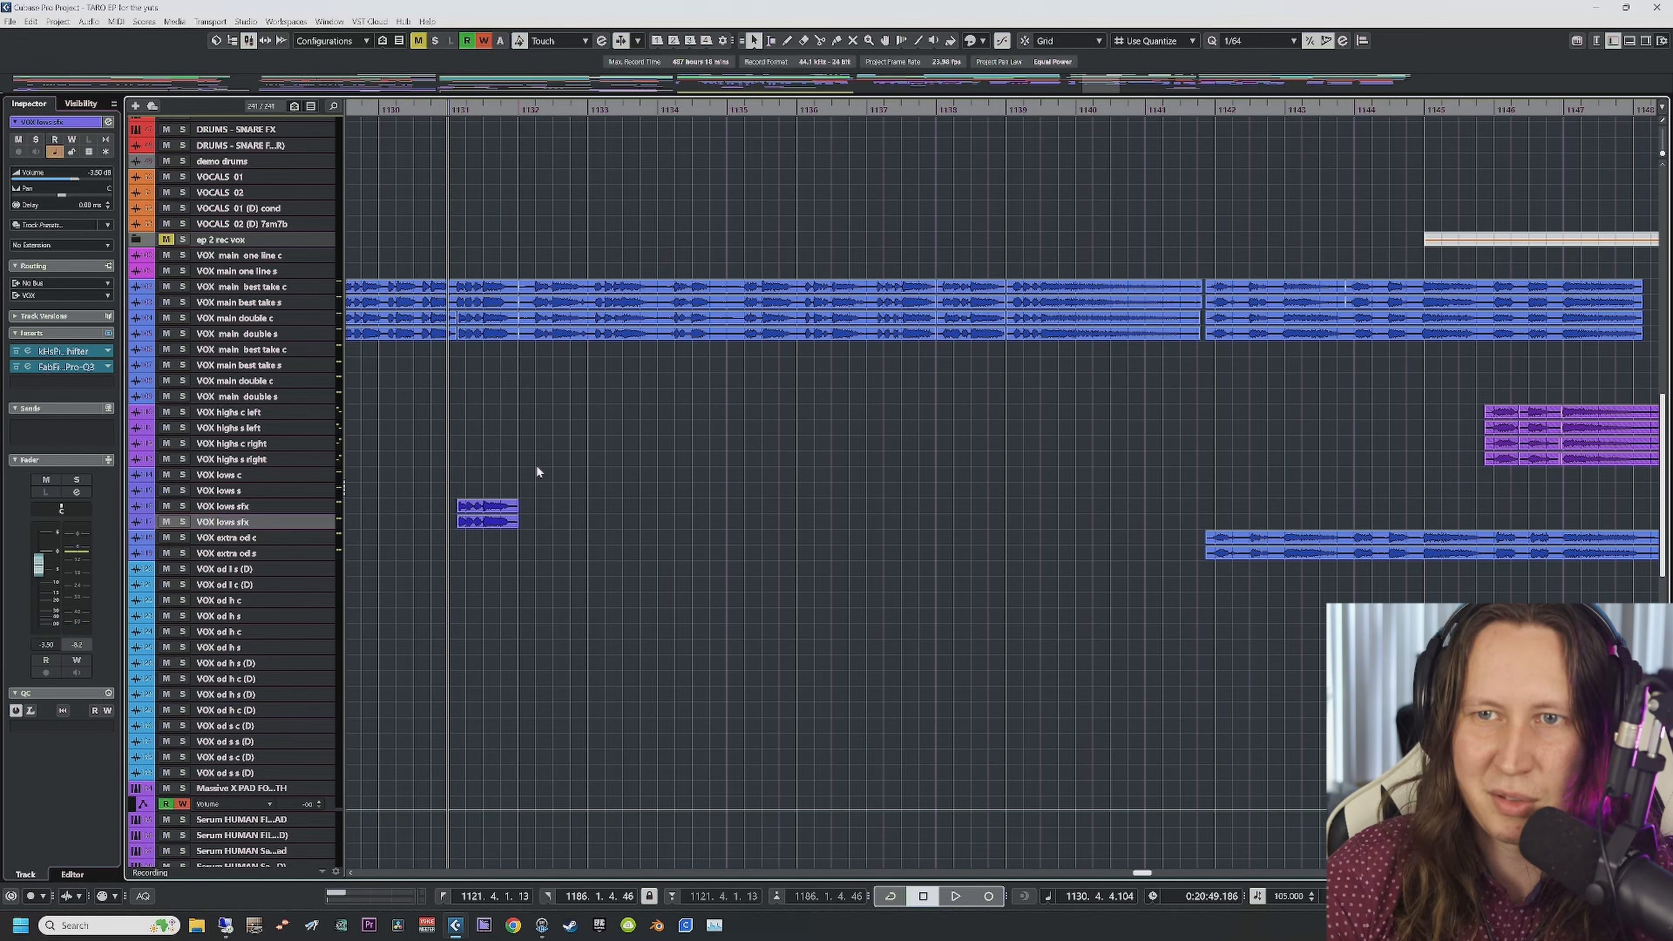
key("space")
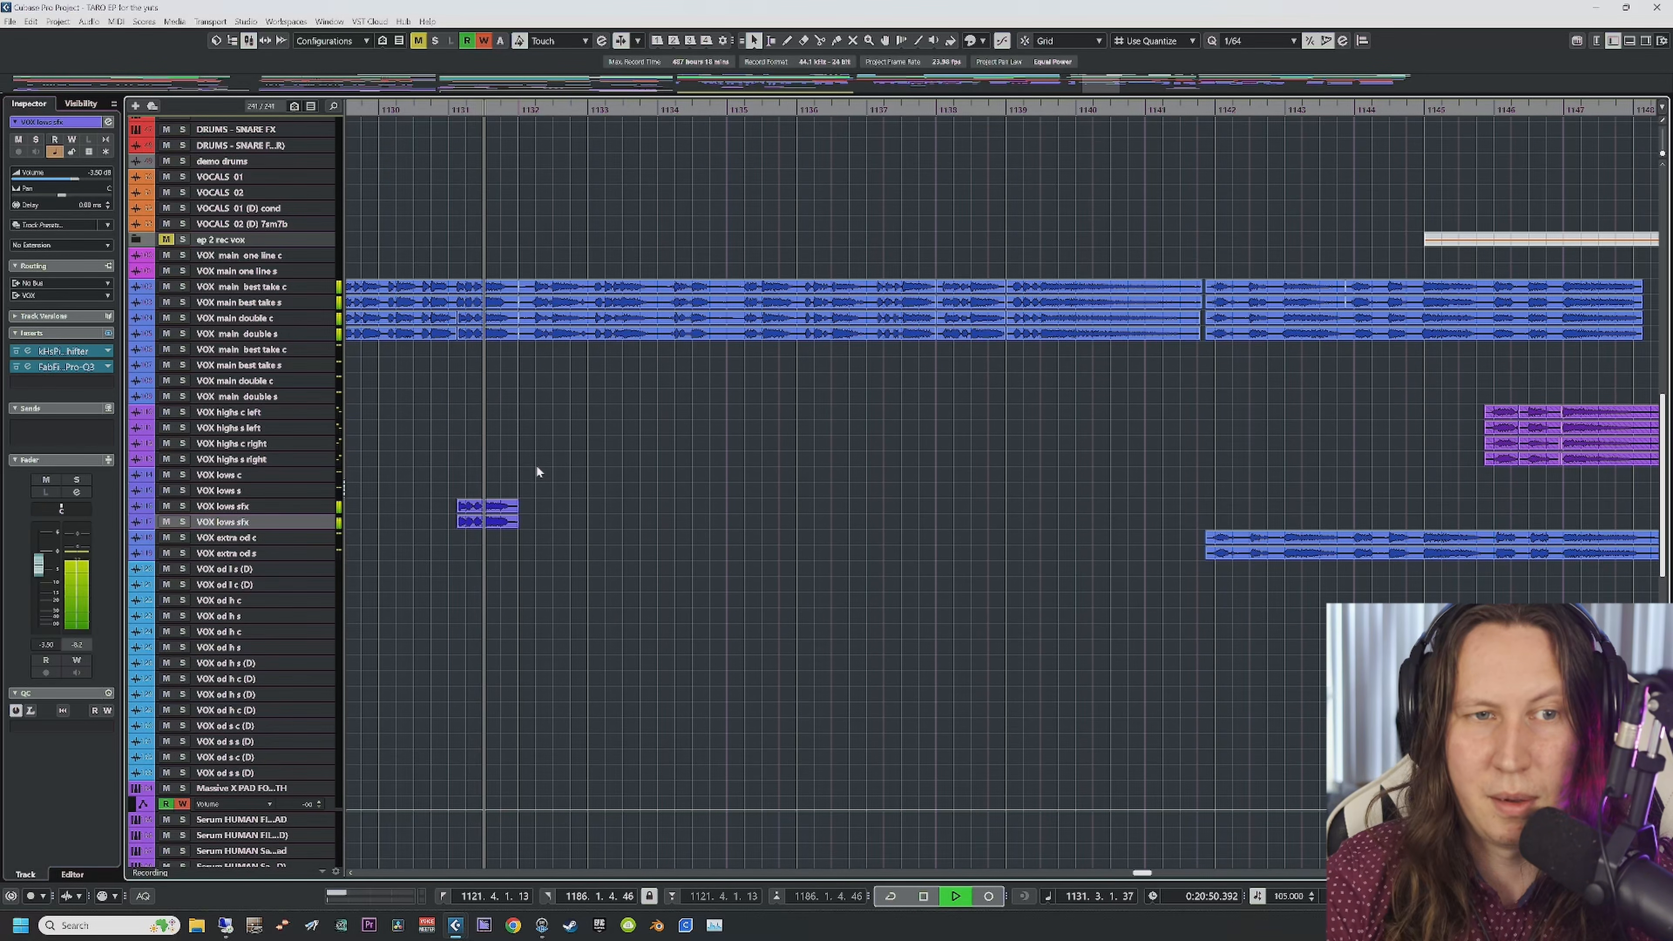
key("space")
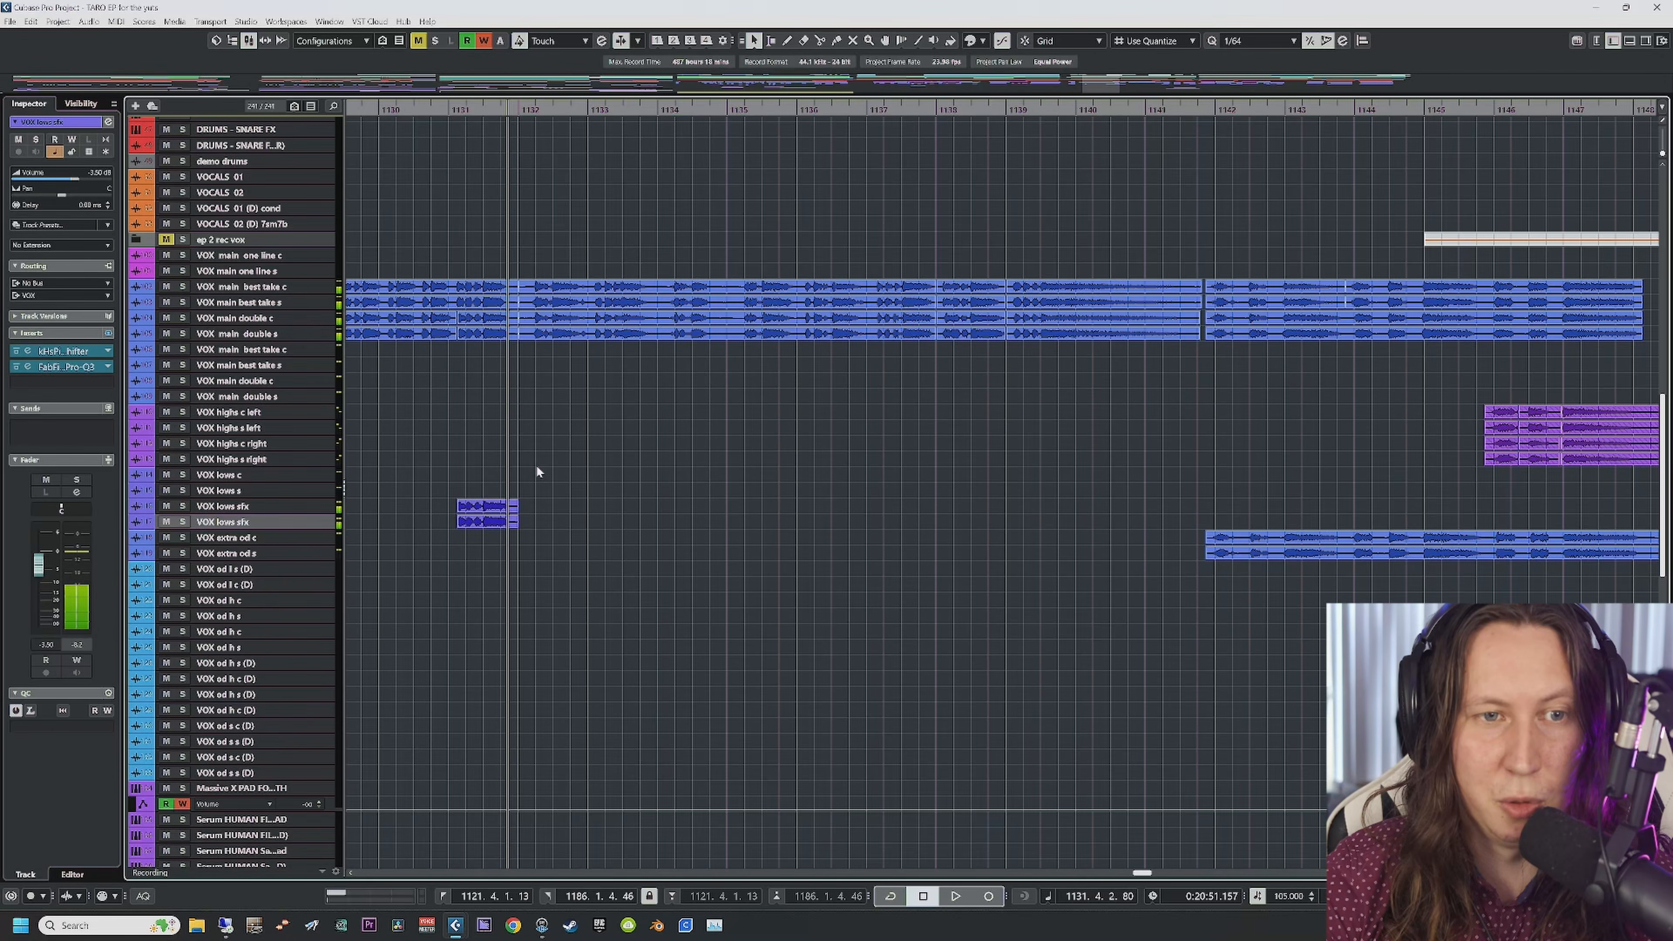
Step: Select the VOX main one line s track, then the VOX group track to view its inserts
scroll(543, 530, "down", 6)
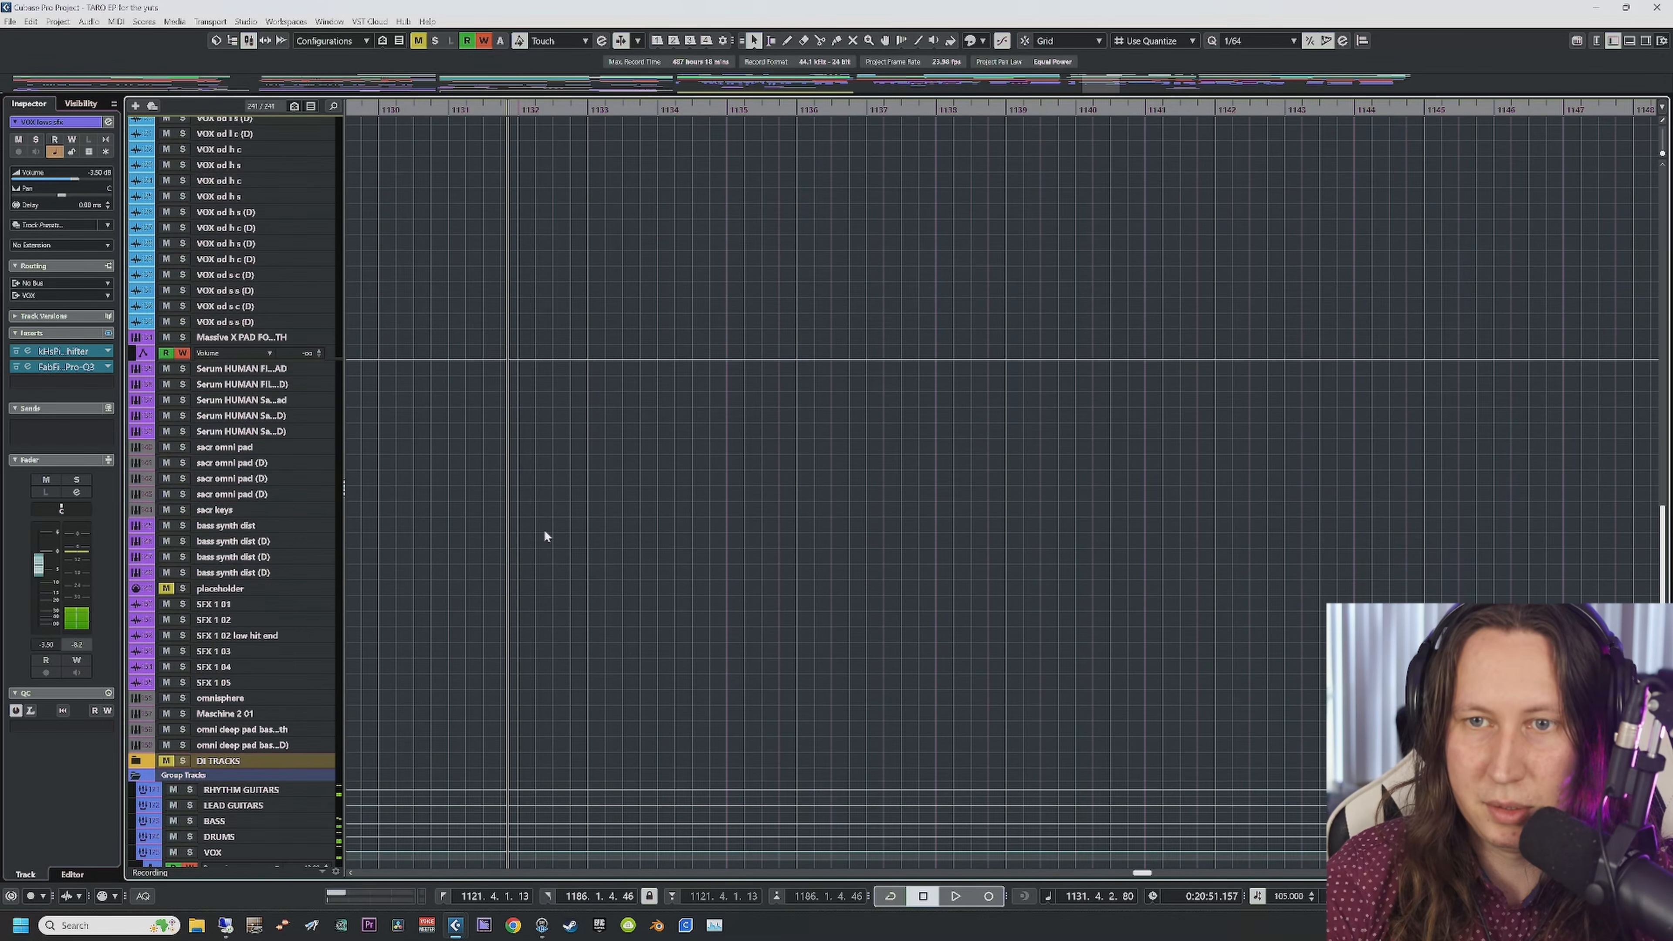
scroll(544, 529, "down", 5)
scroll(544, 529, "up", 13)
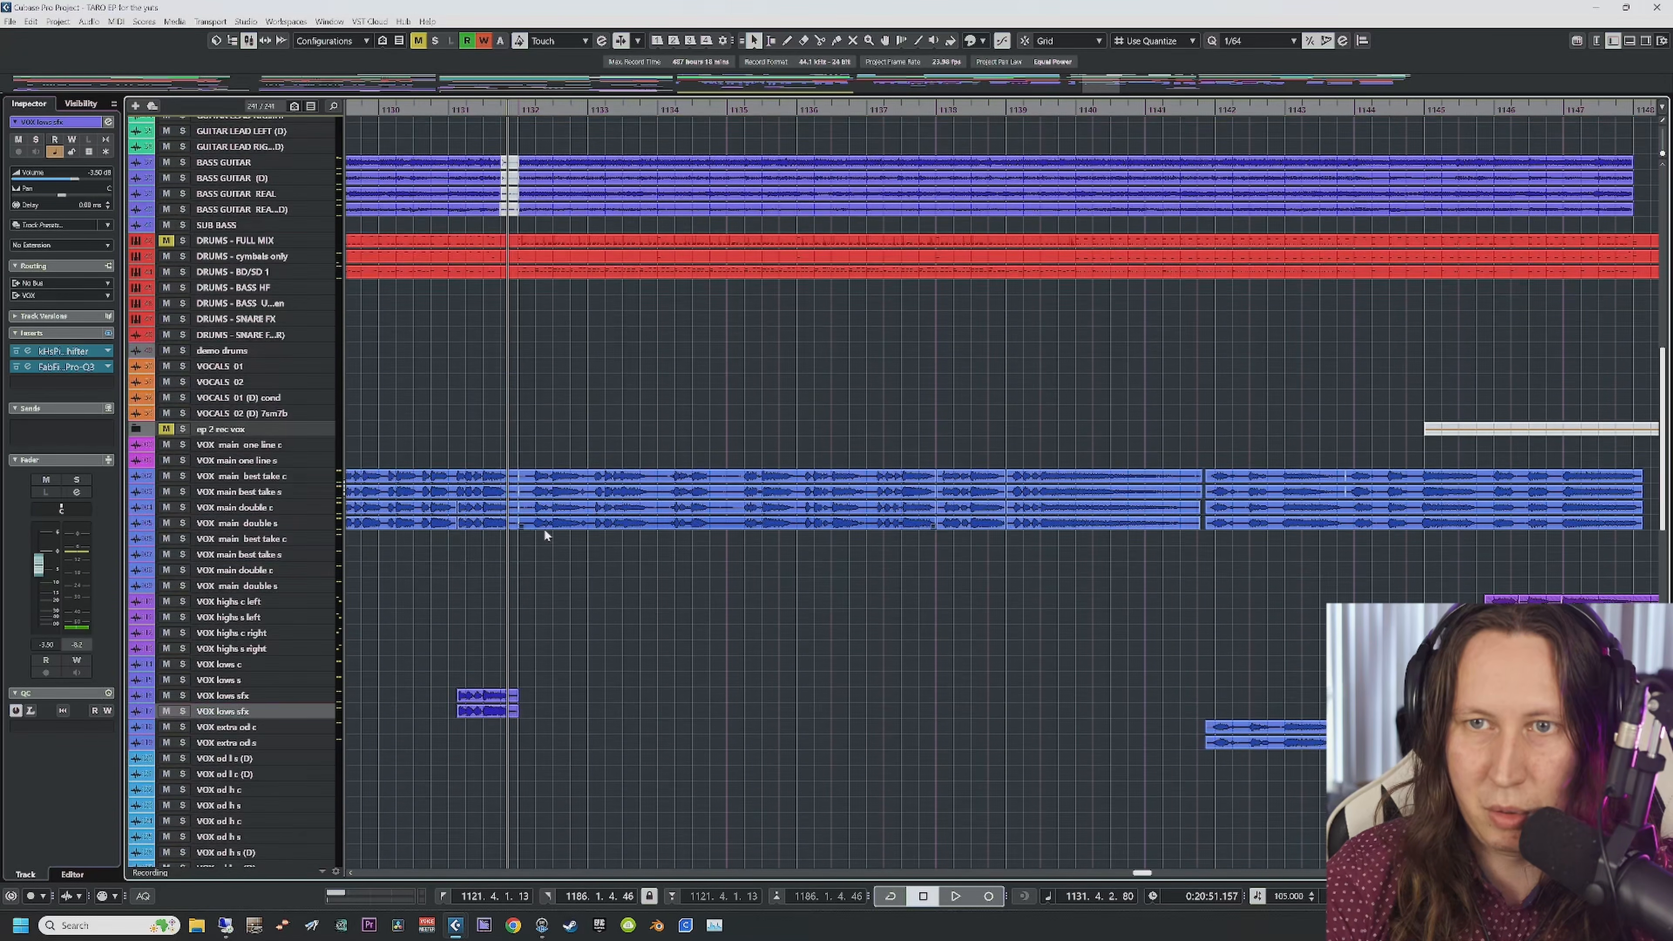
left_click(227, 460)
scroll(249, 529, "down", 9)
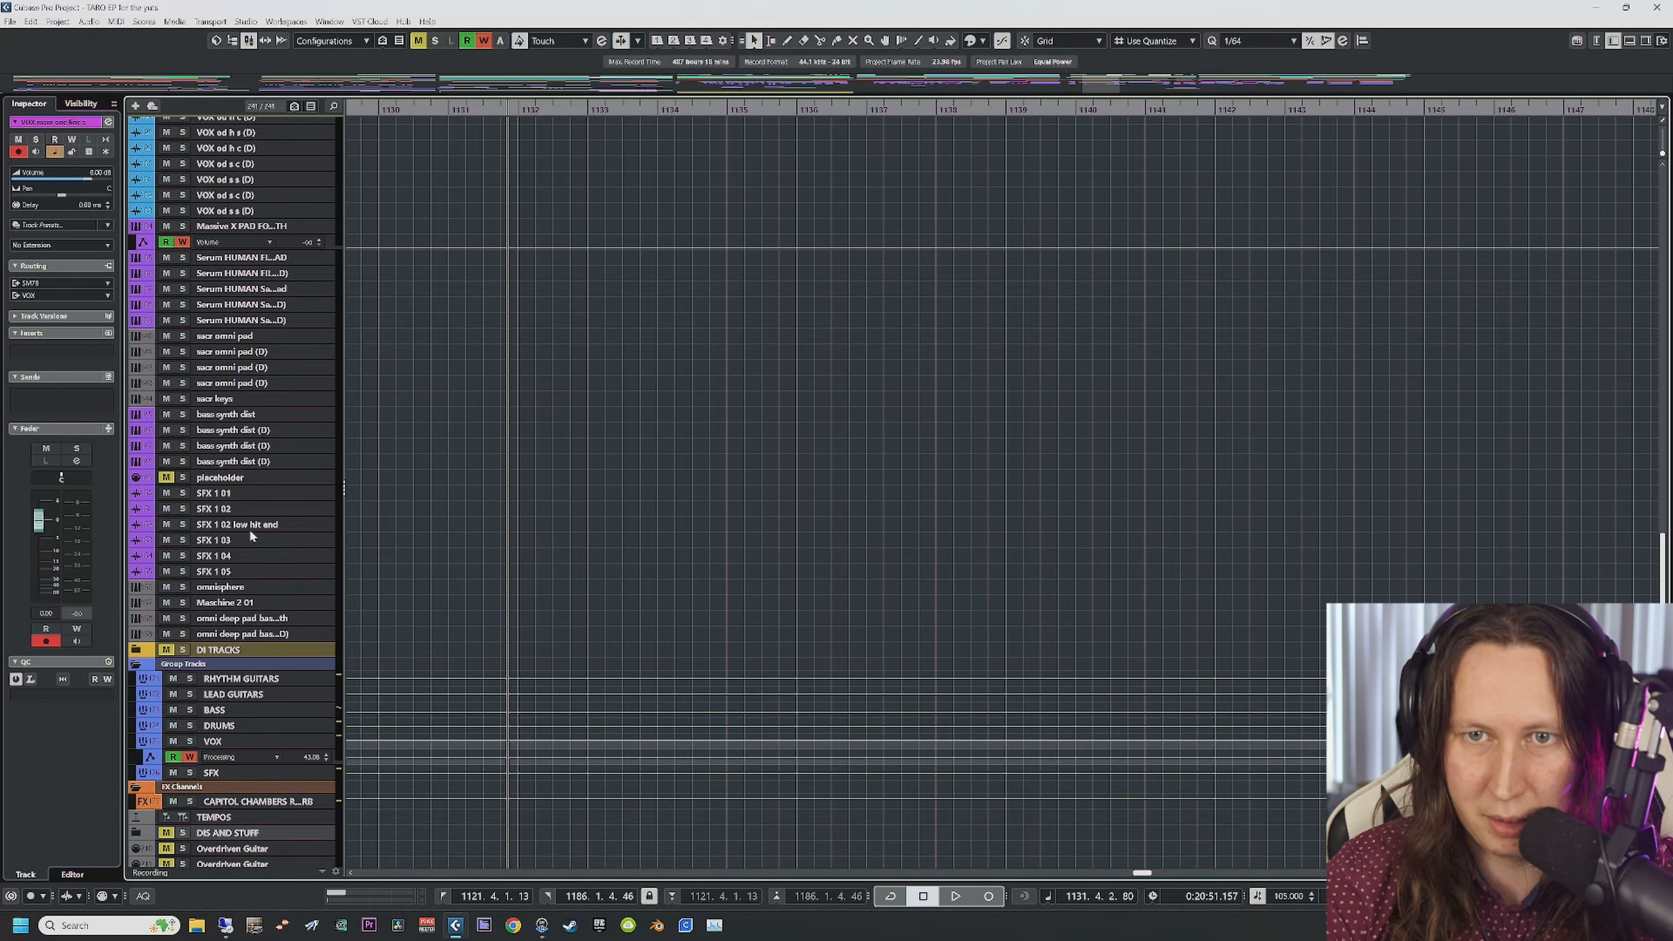
scroll(250, 530, "down", 6)
left_click(247, 438)
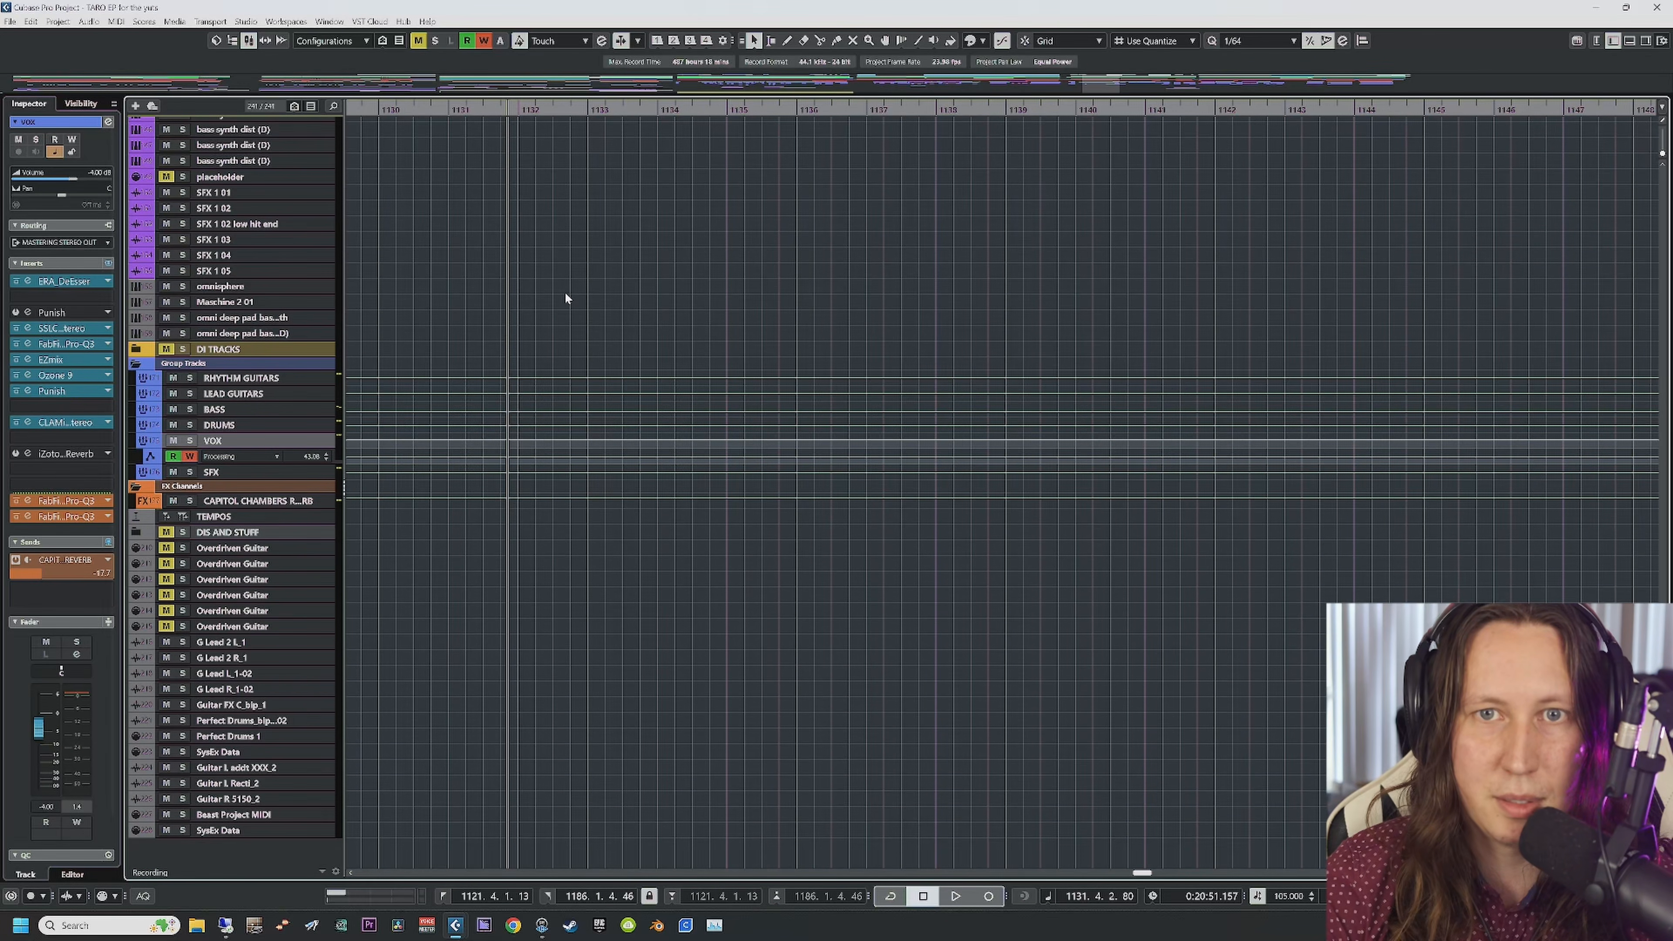
Step: Bypass all VOX group inserts and scroll up to the rhythm guitar, bass and drum tracks
left_click(108, 263)
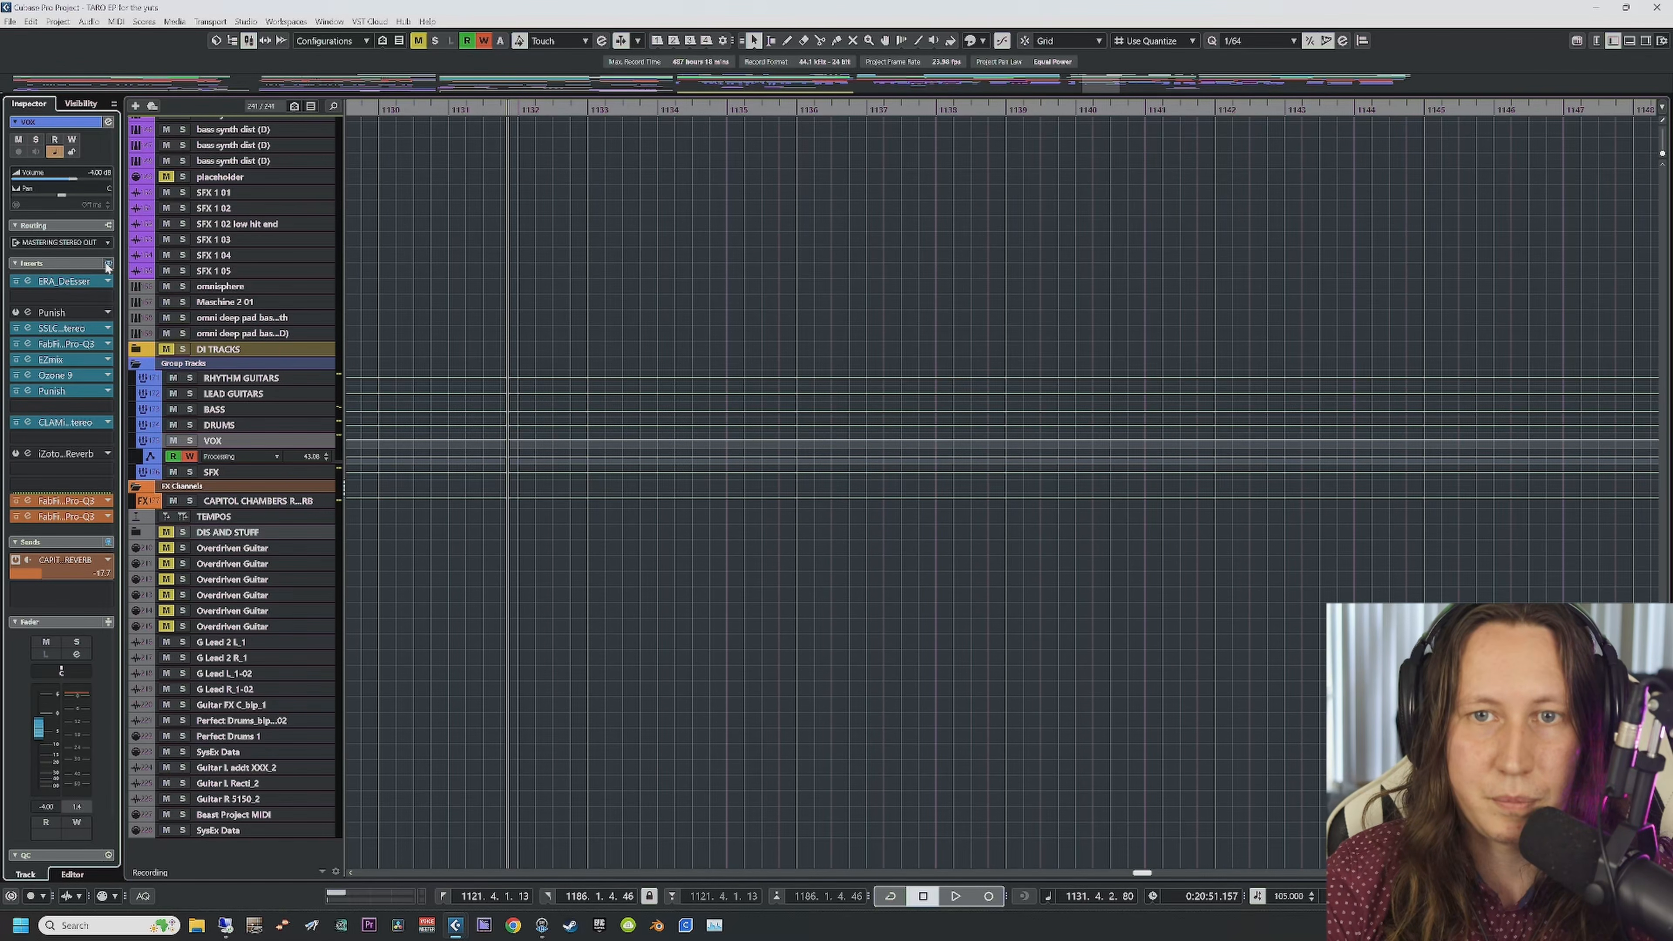
scroll(600, 322, "left", 3)
scroll(600, 319, "up", 15)
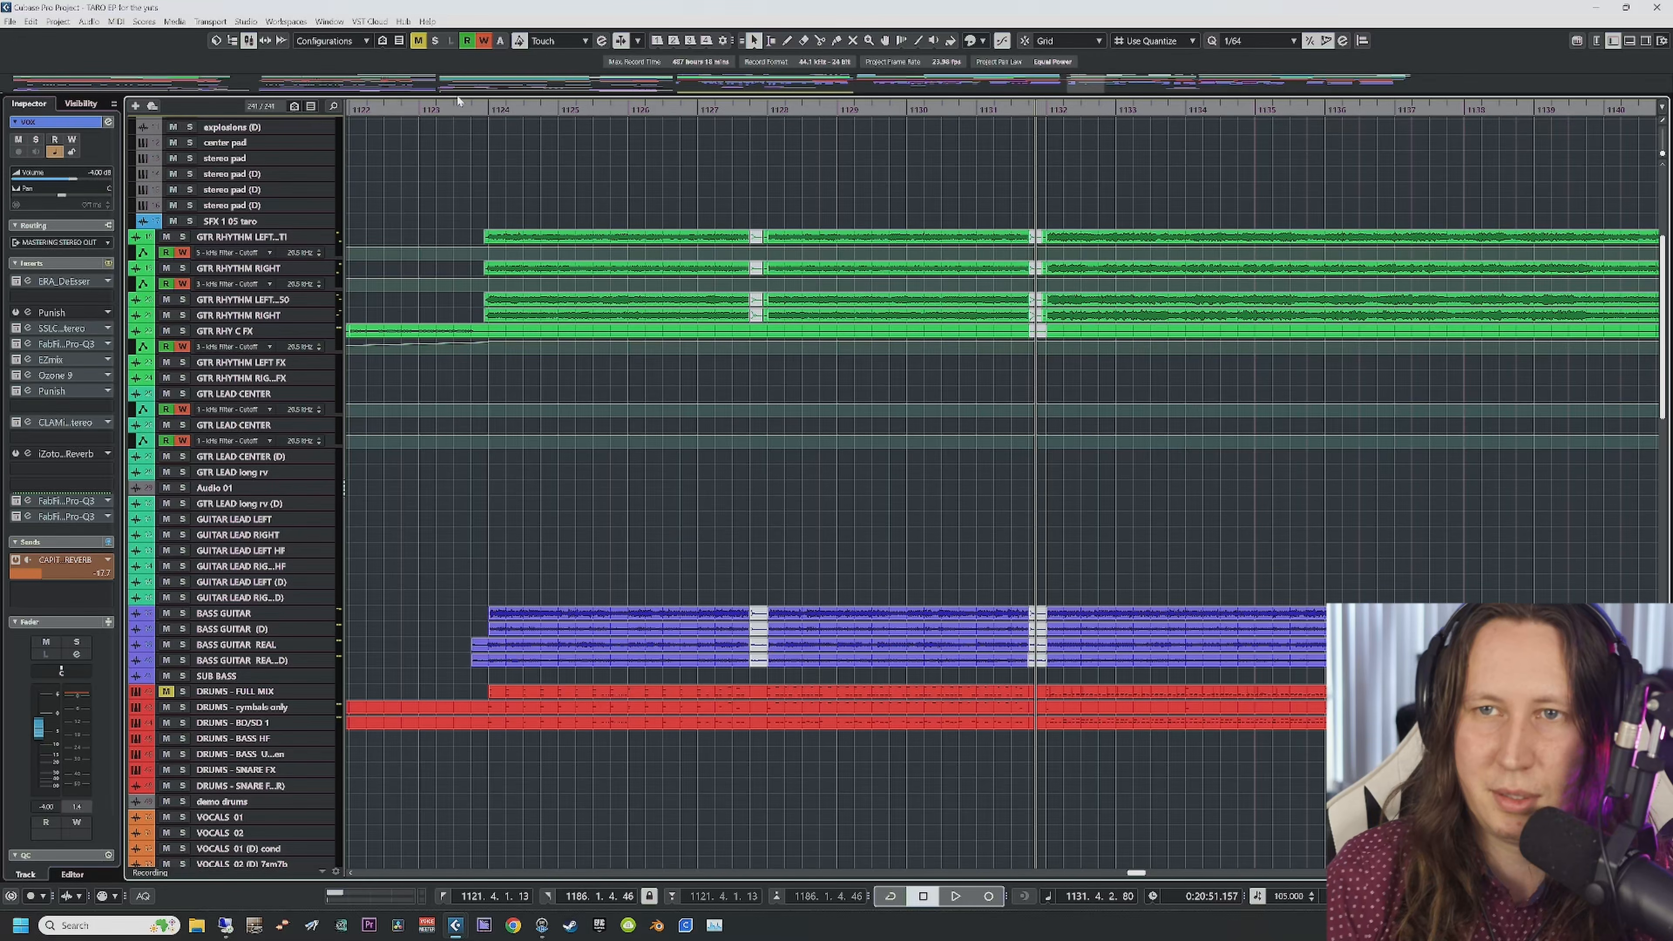
Step: Play from about bar 1124 and lower the VOX group volume to -9.86 dB
left_click(487, 112)
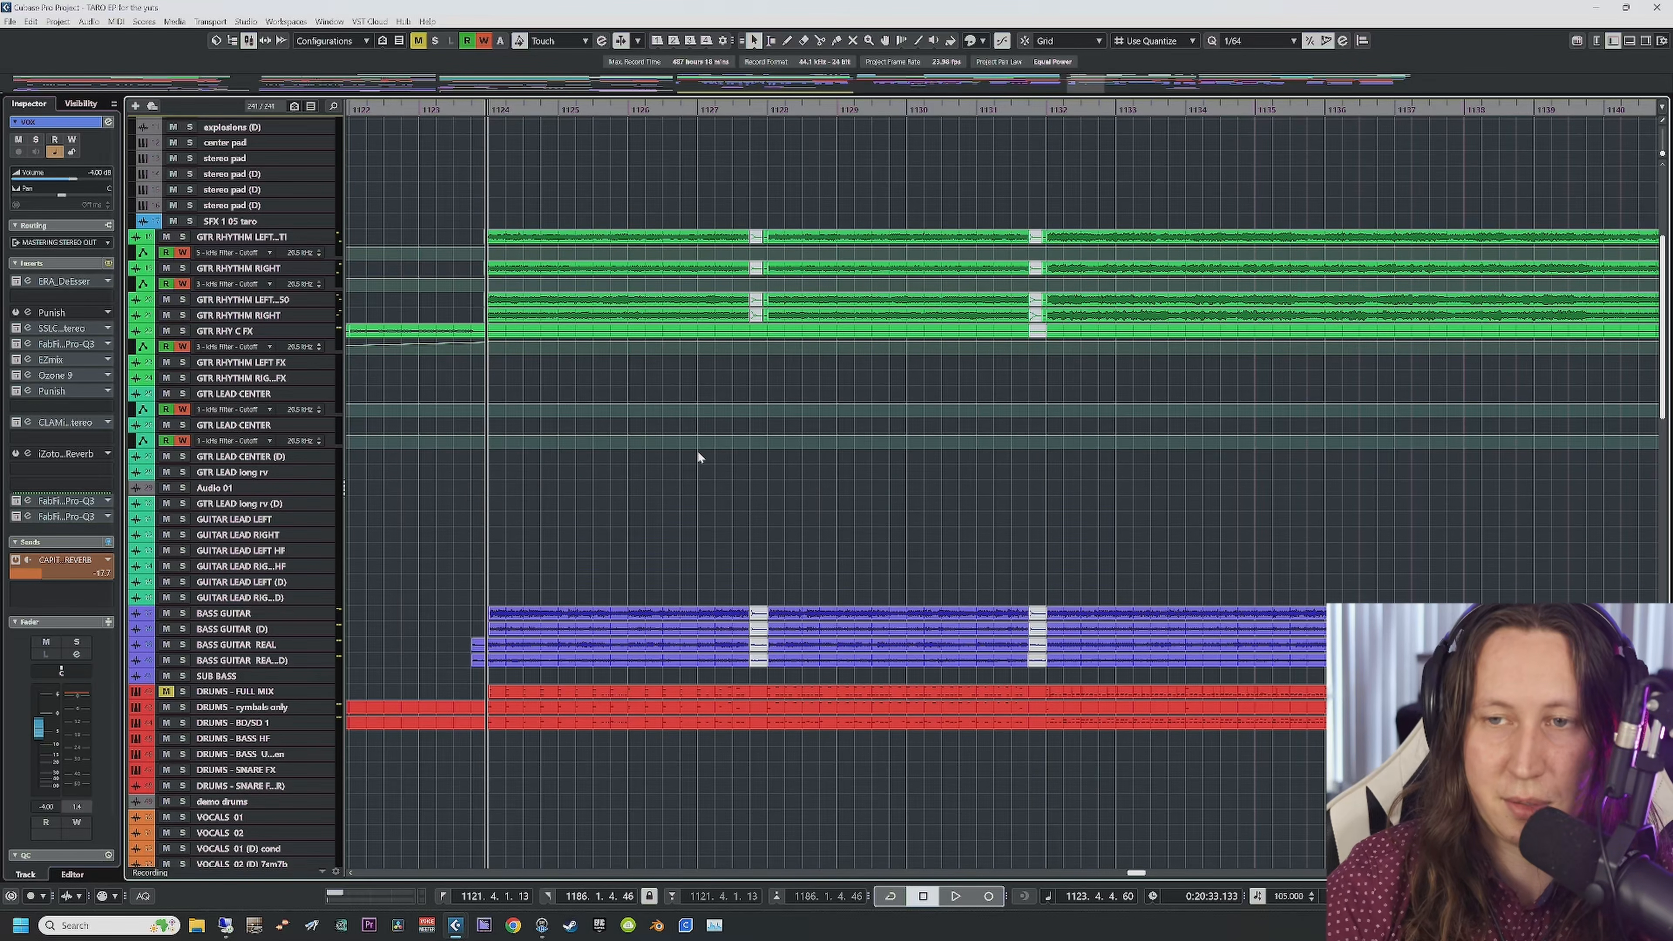
key("space")
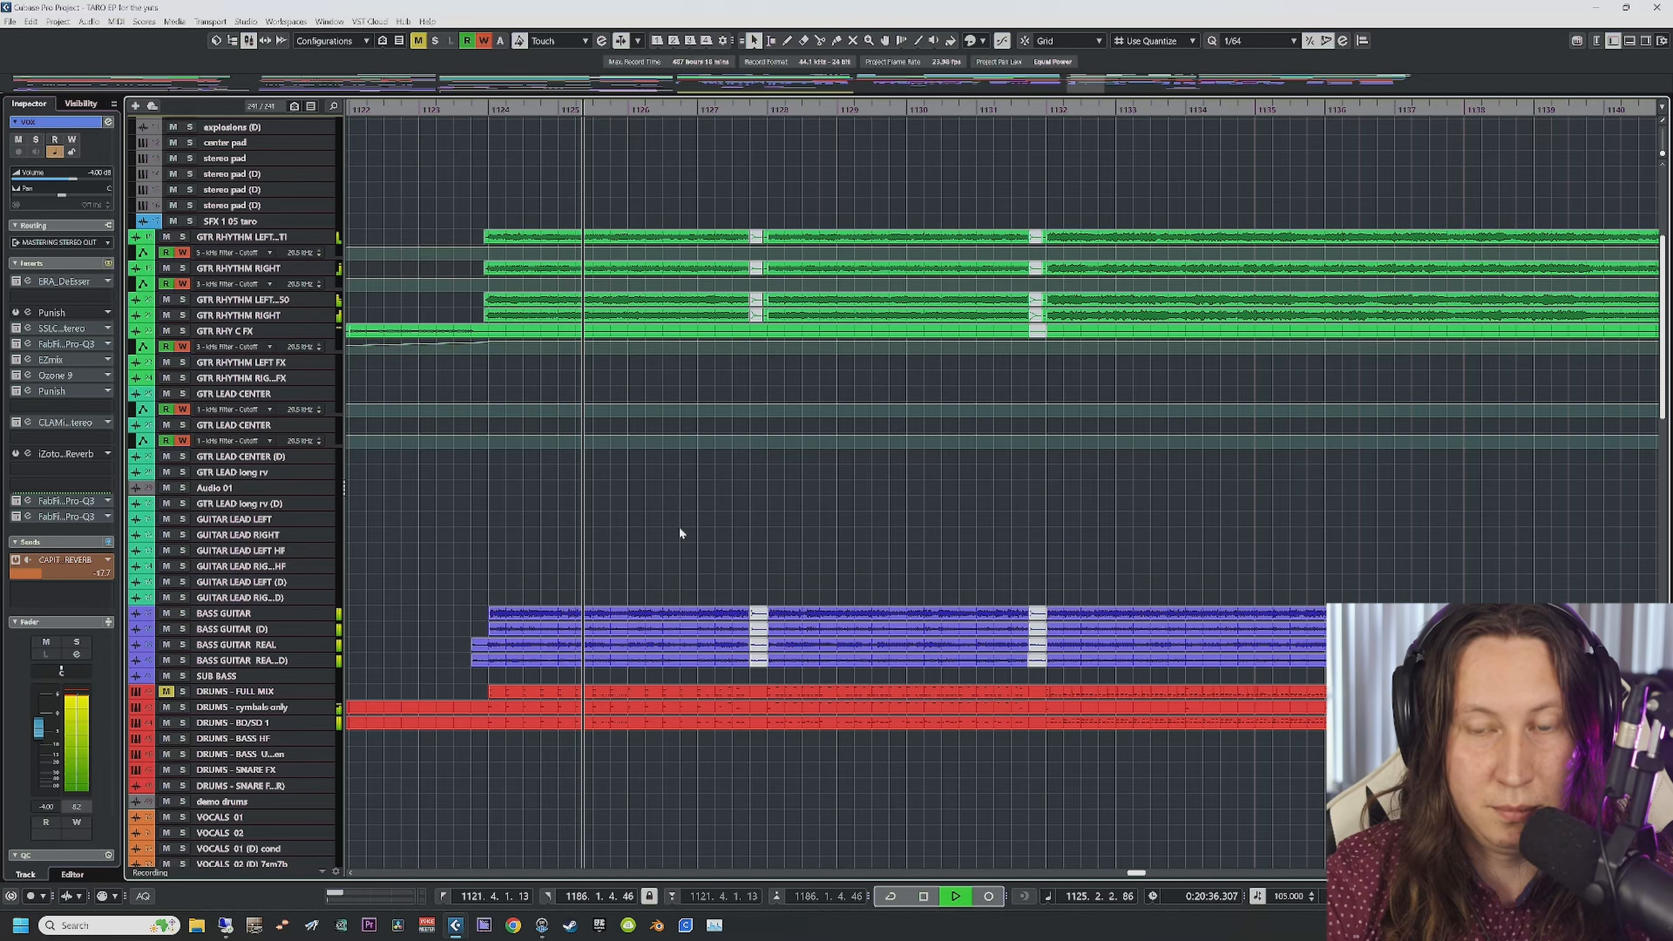
scroll(657, 593, "down", 10)
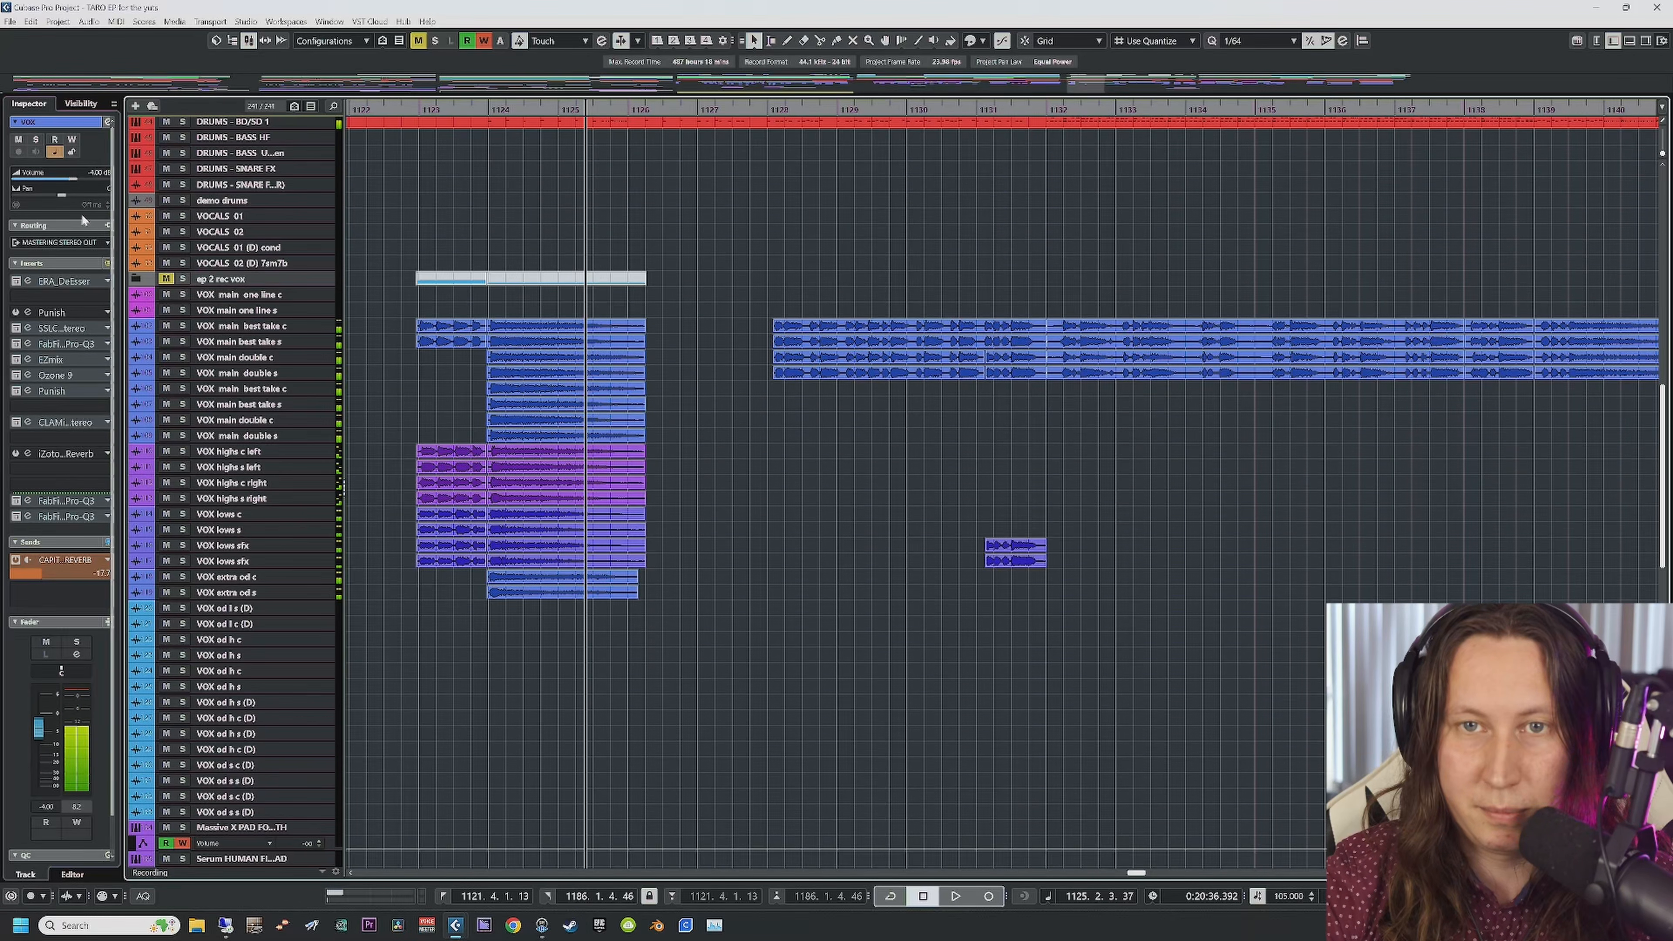
left_click_drag(73, 177, 57, 178)
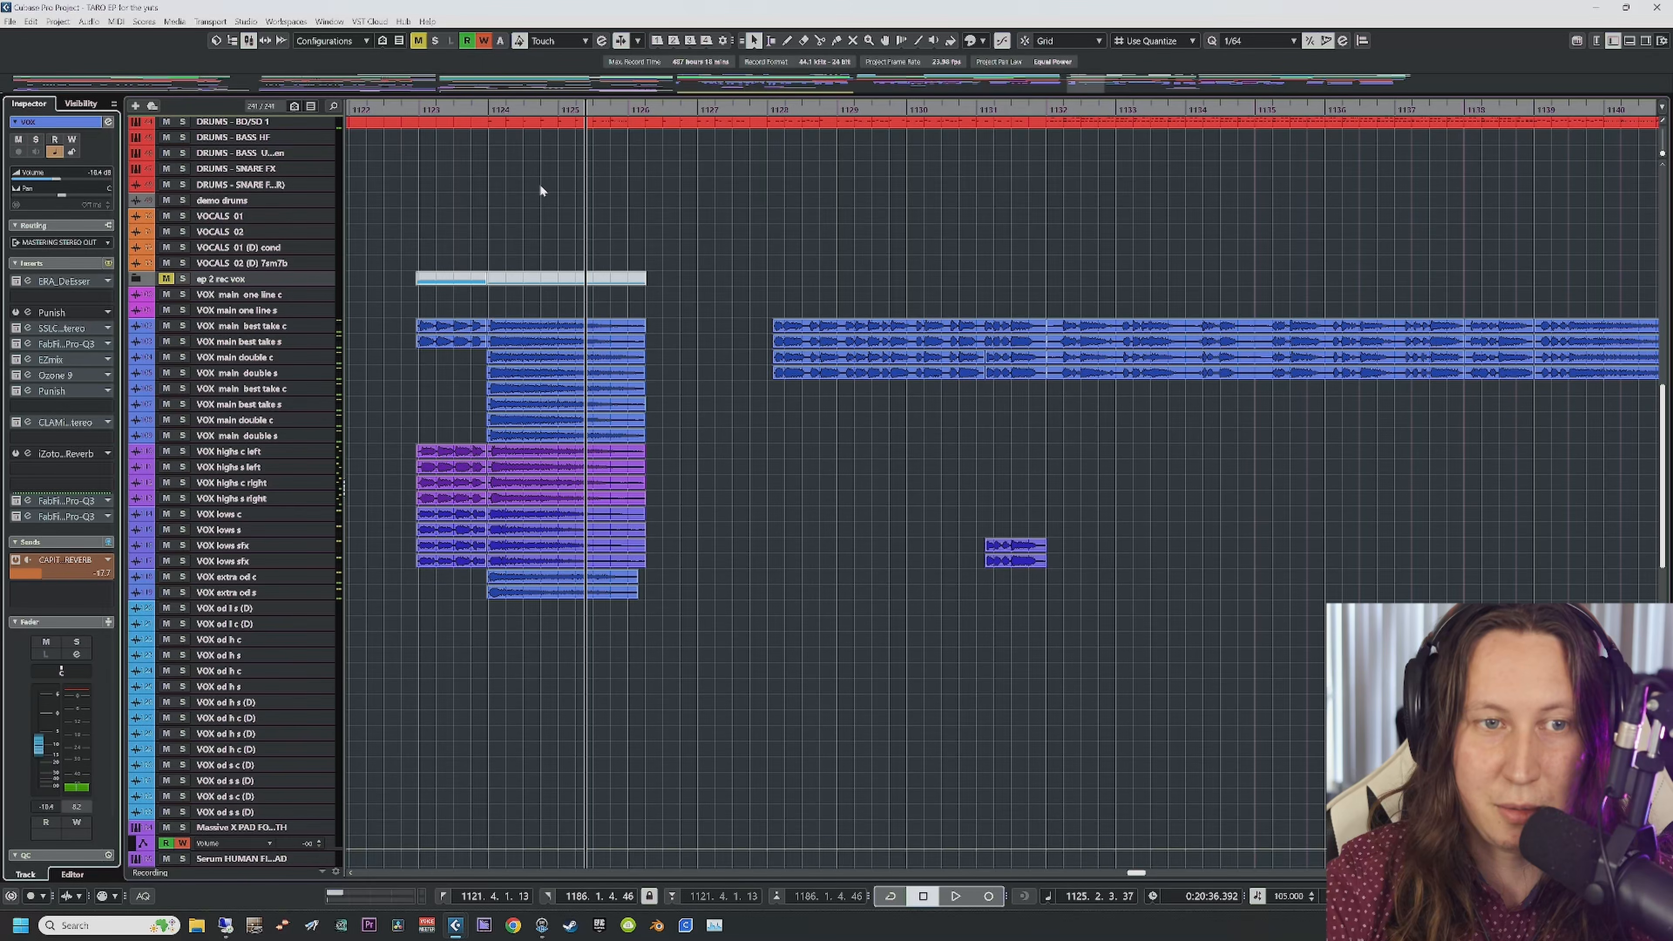
Step: Replay from bar 1123, marquee-select the vocal clips, then replay from bar 1128
left_click(424, 108)
key("space")
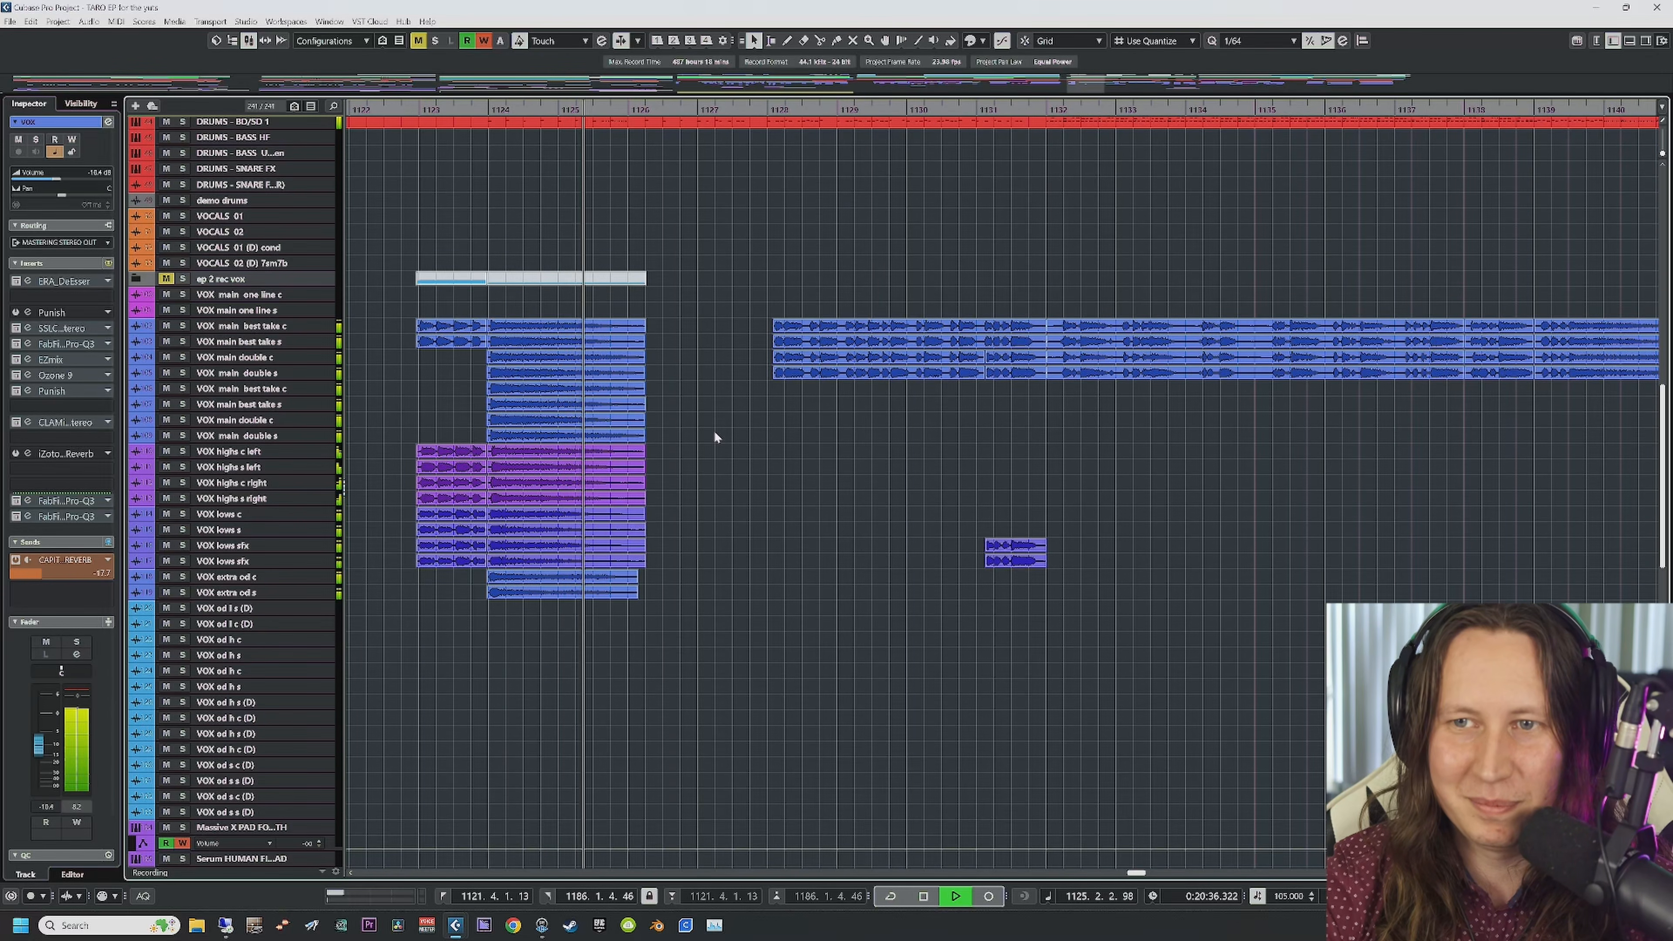
key("space")
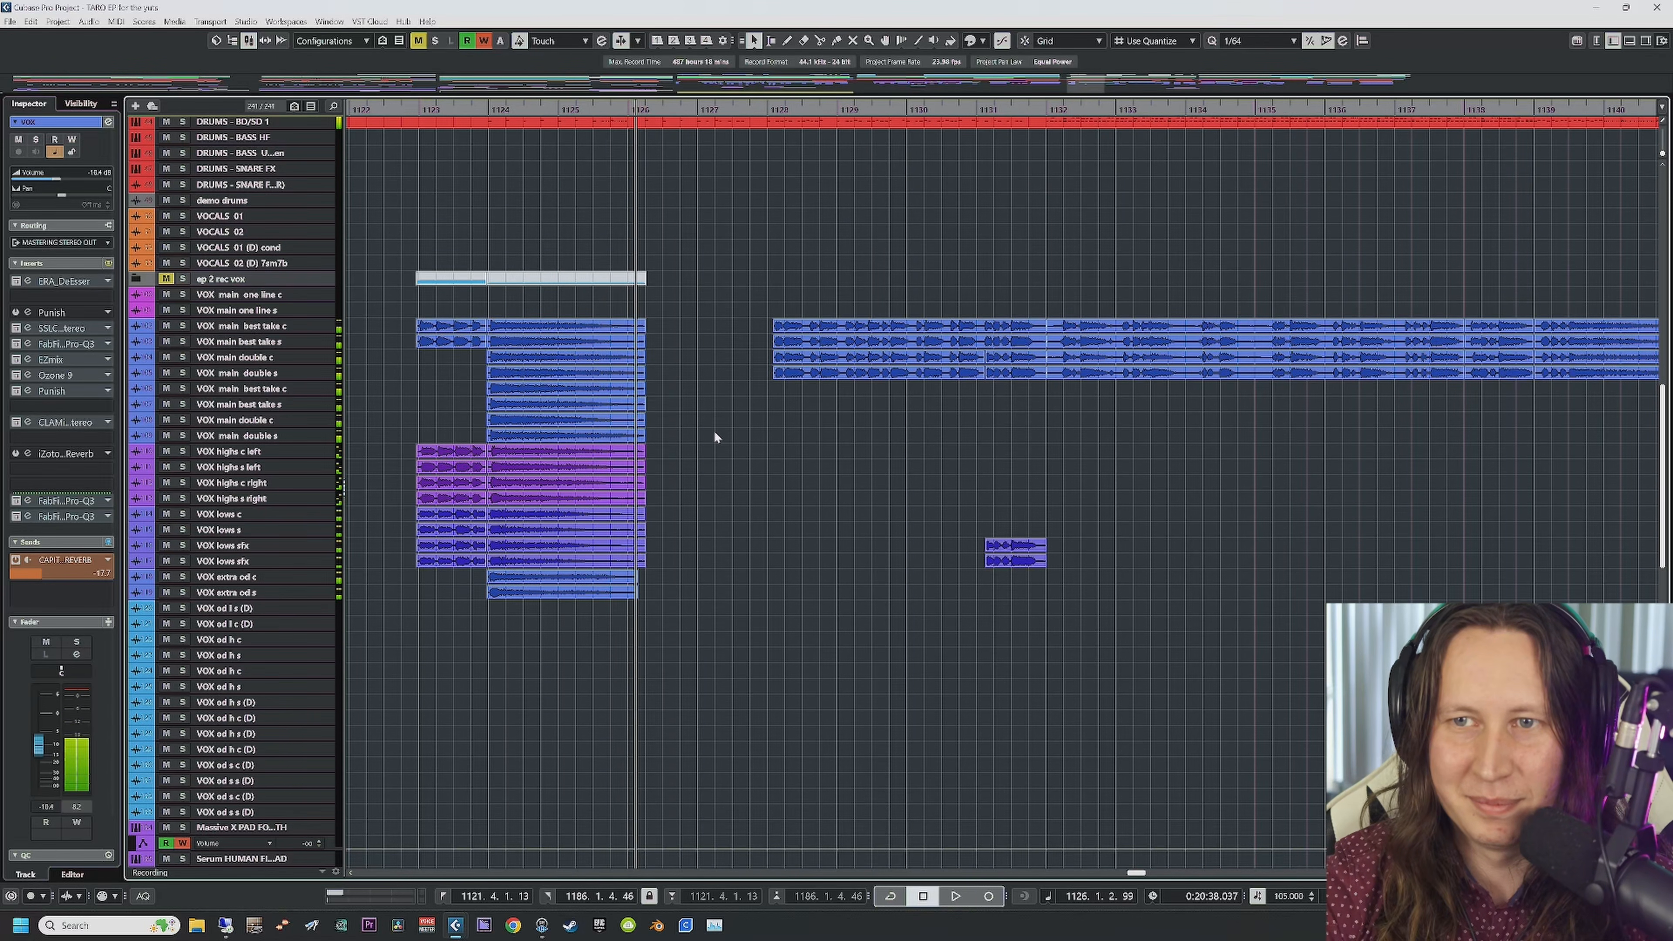
scroll(754, 465, "right", 3)
scroll(755, 467, "left", 3)
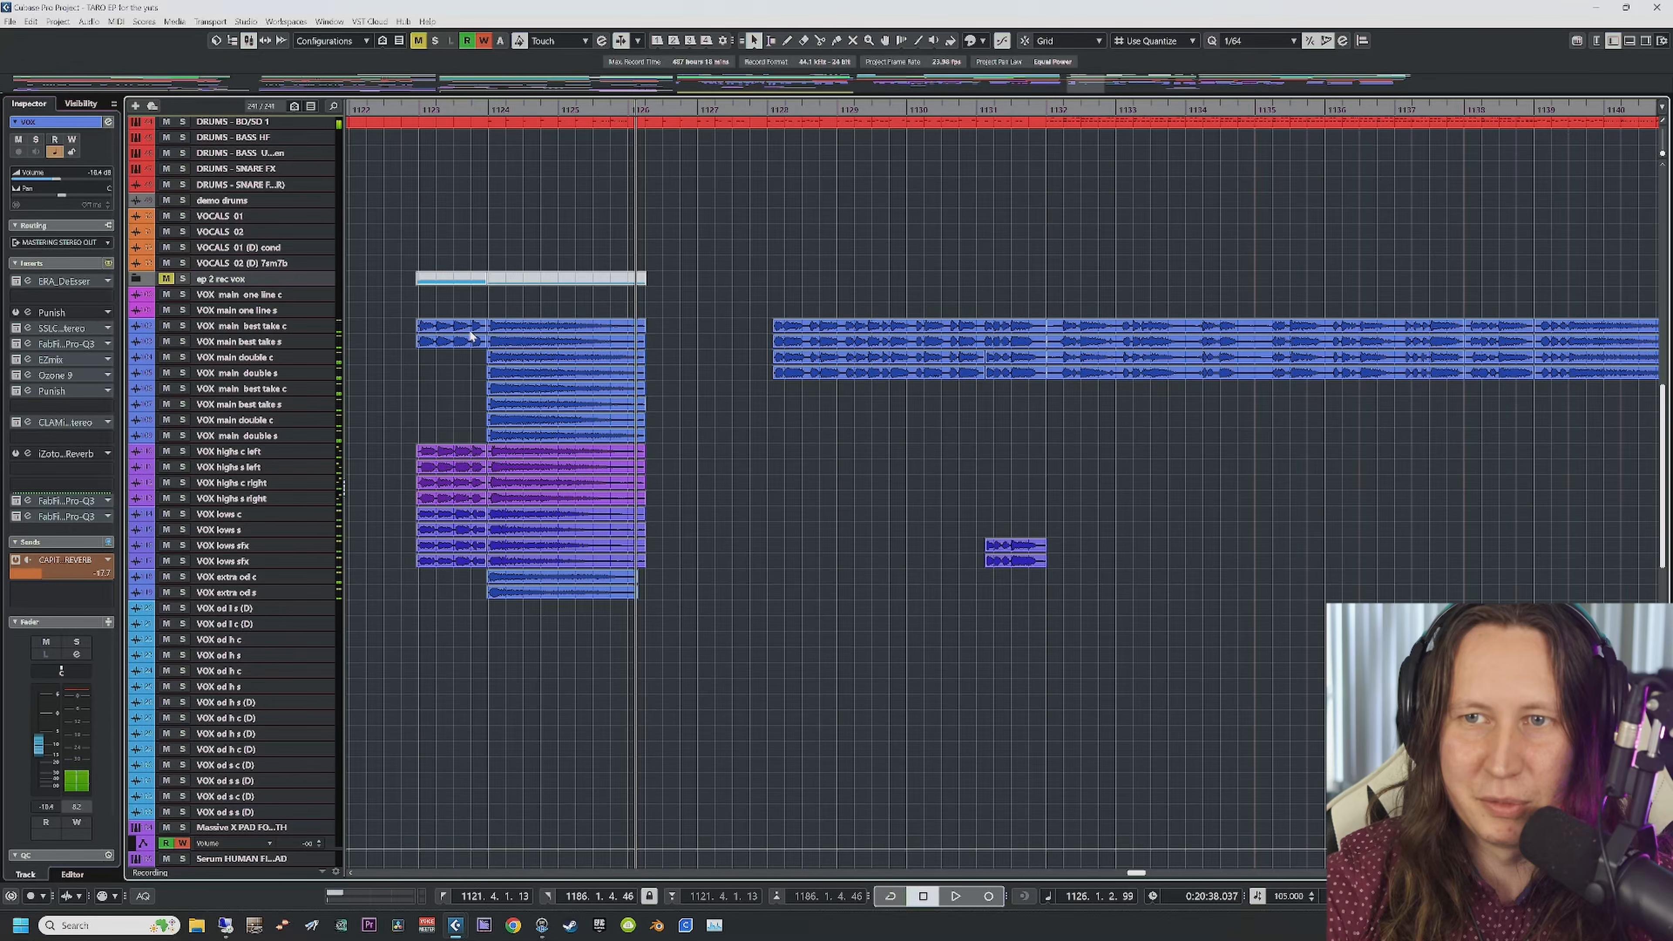
left_click_drag(397, 310, 630, 614)
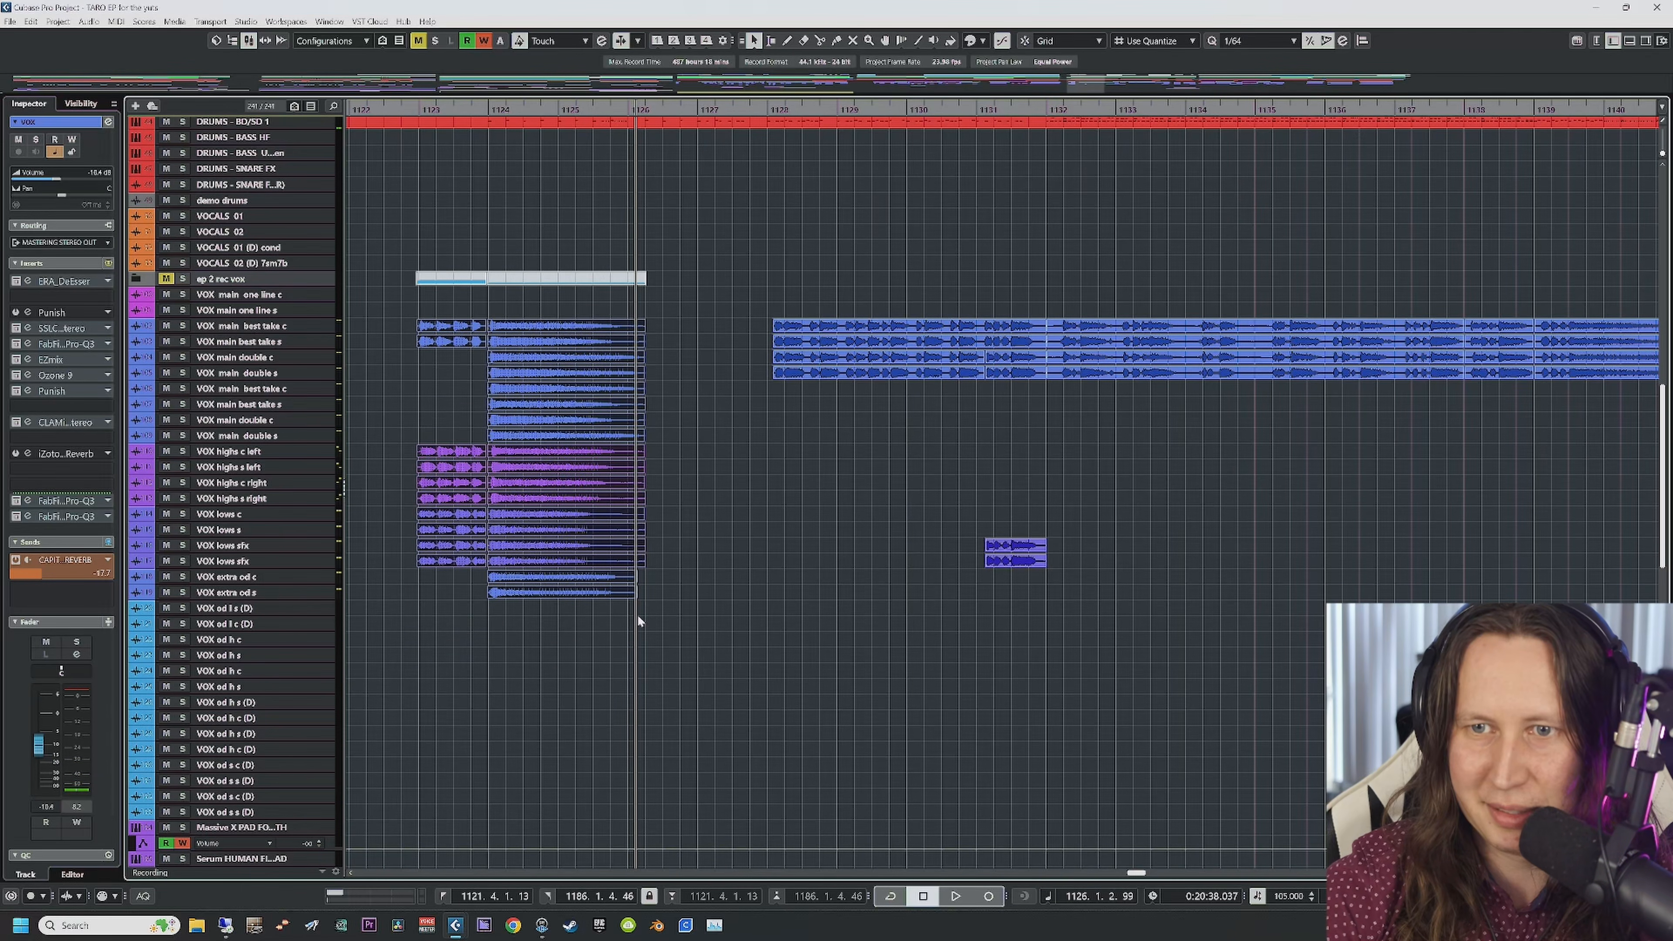
scroll(720, 582, "right", 2)
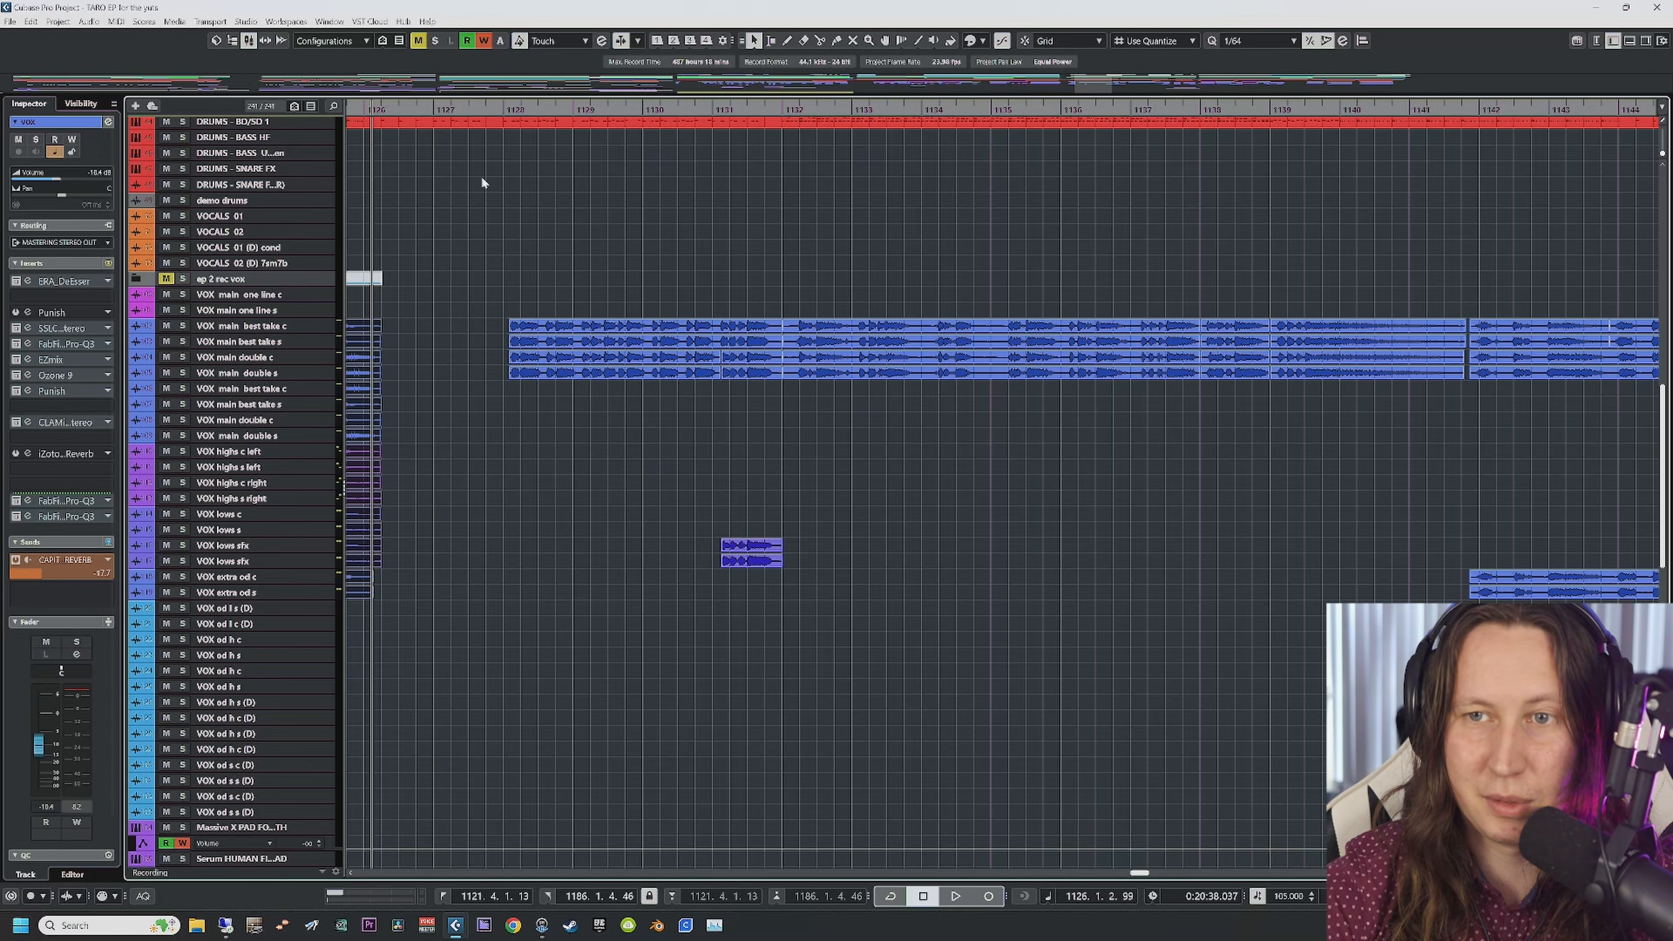
left_click(502, 110)
key("space")
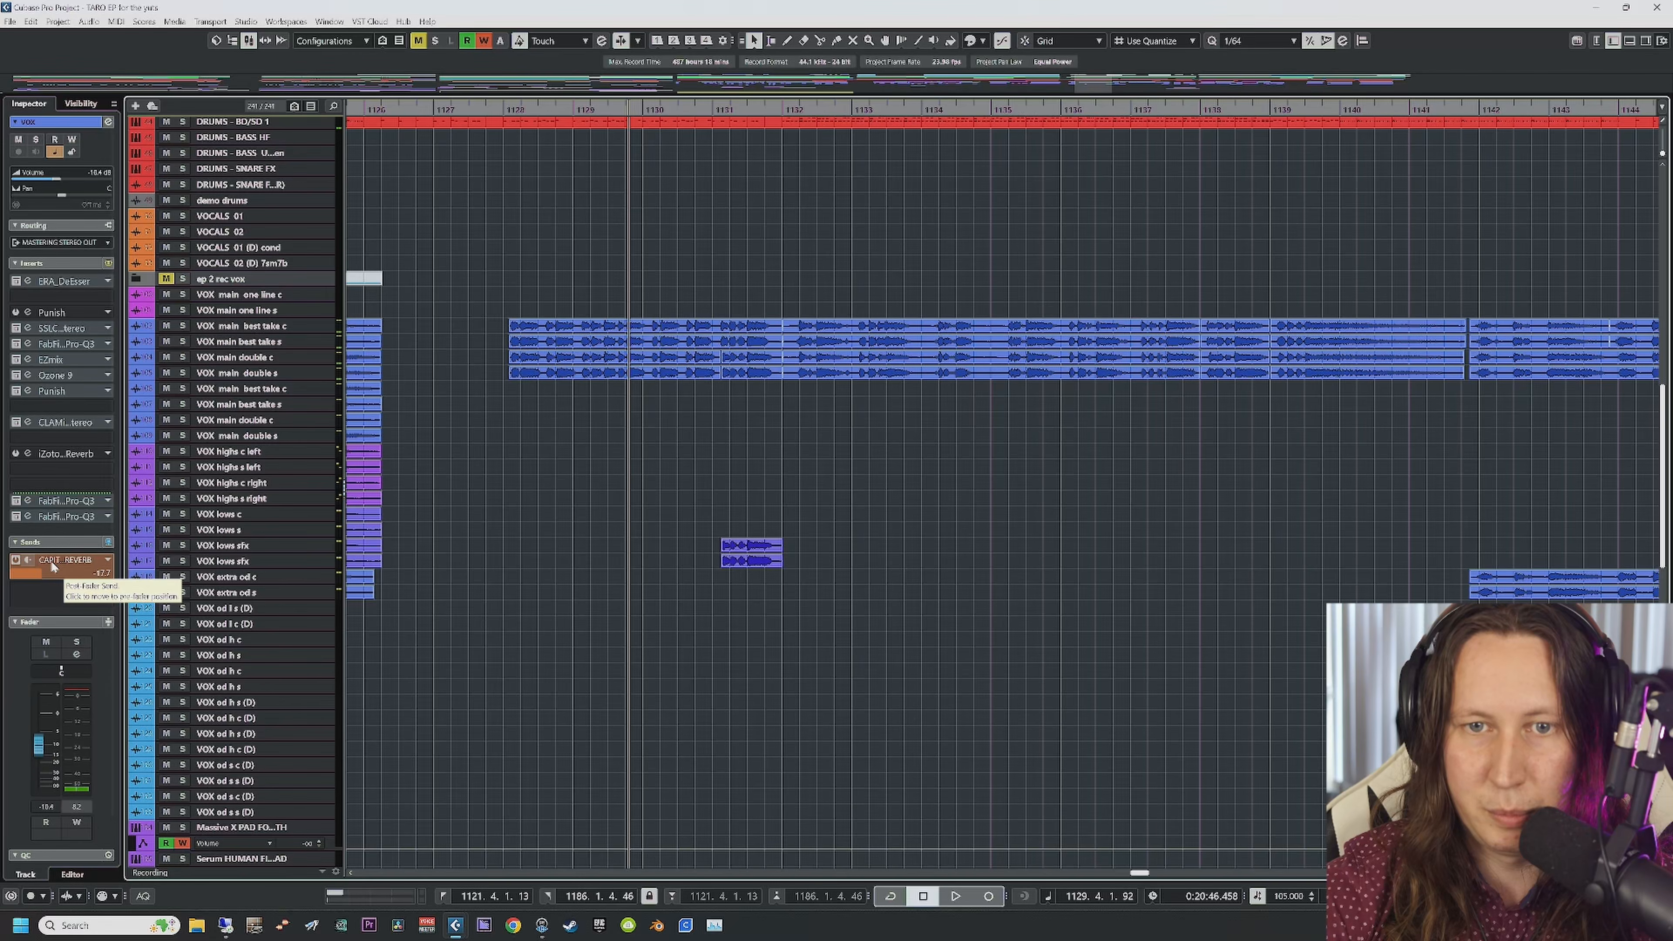
Step: Select the Capitol Chambers FX channel, inspect its UAD reverb and SSL compressor, then close both
scroll(563, 580, "down", 15)
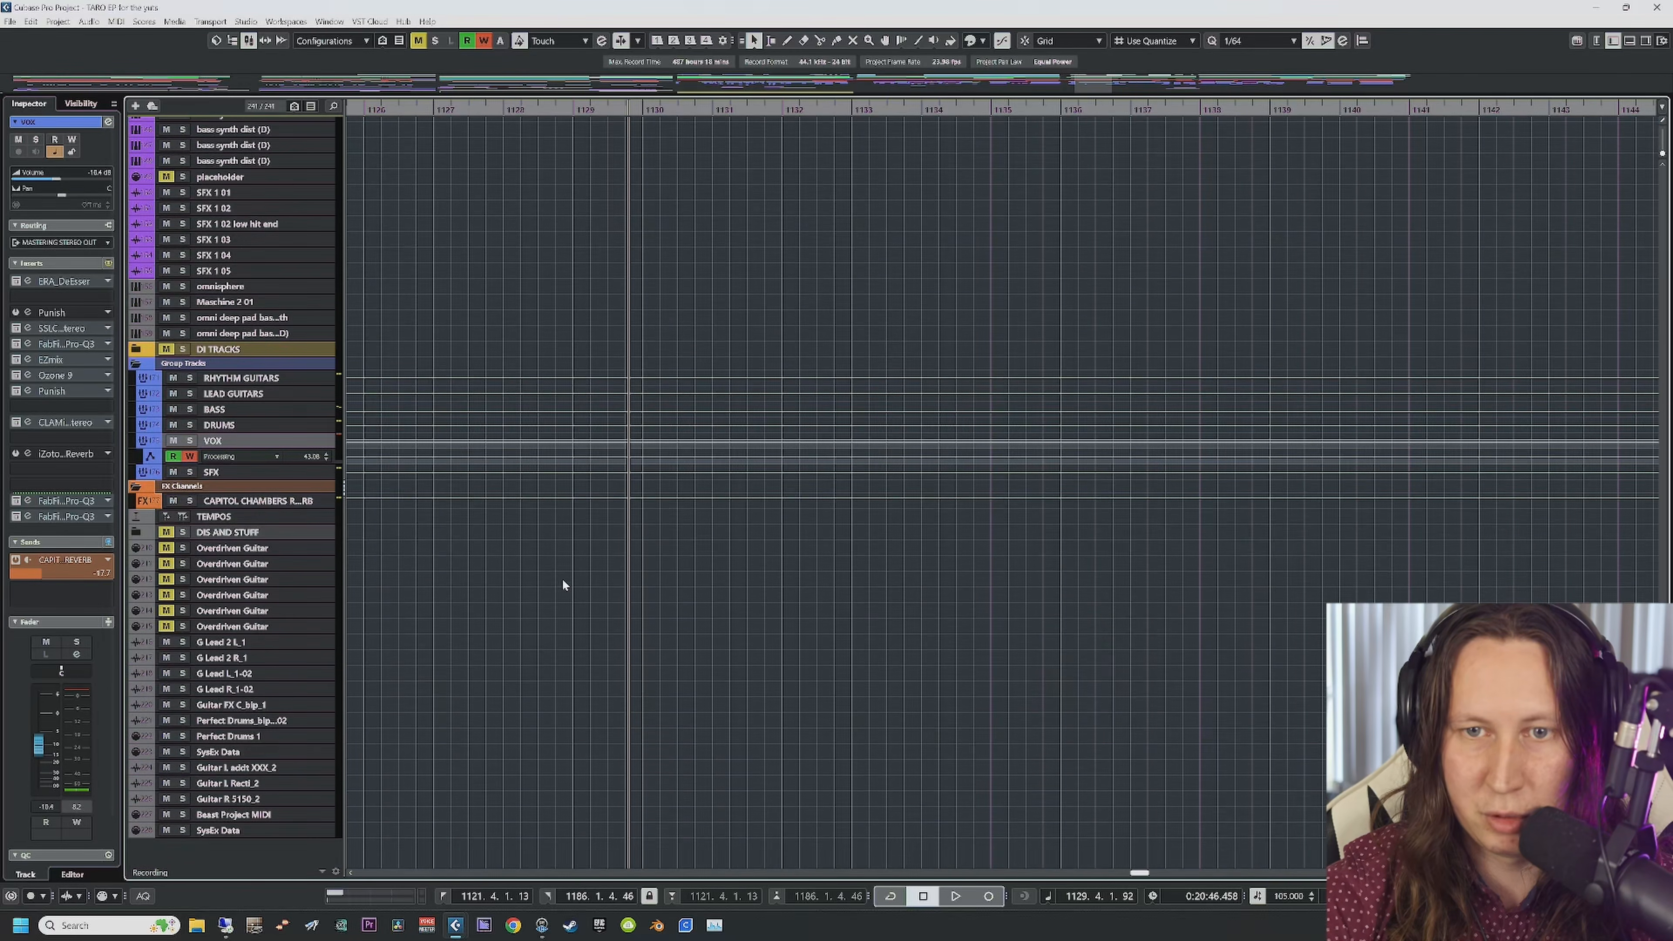
left_click(240, 504)
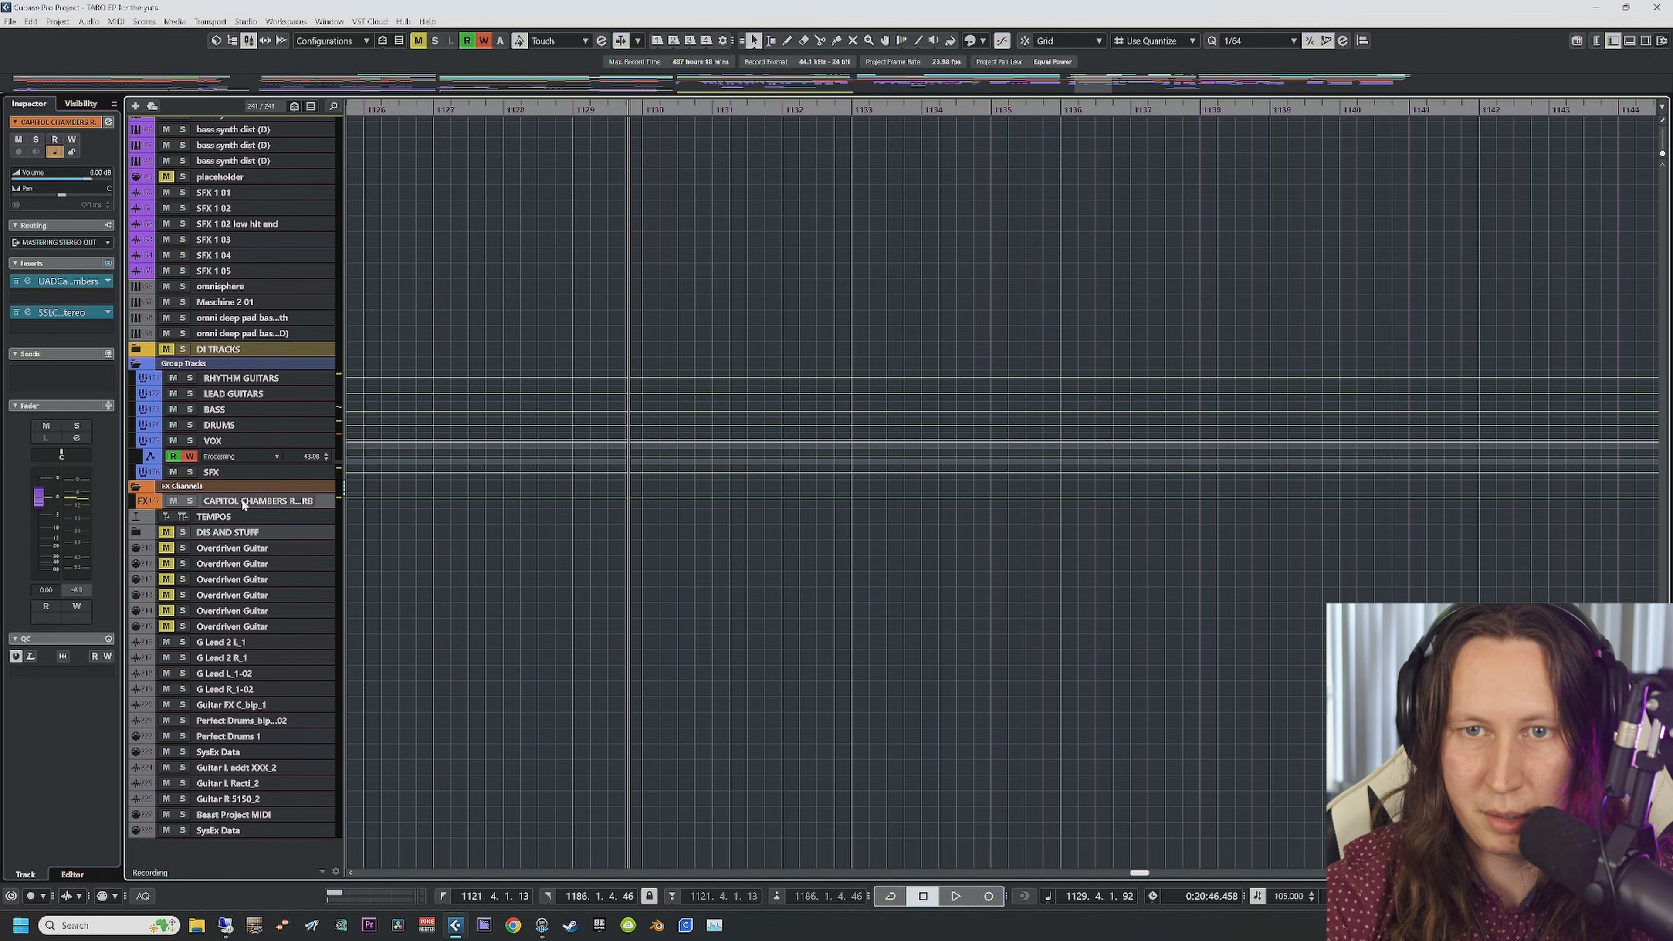
left_click(28, 281)
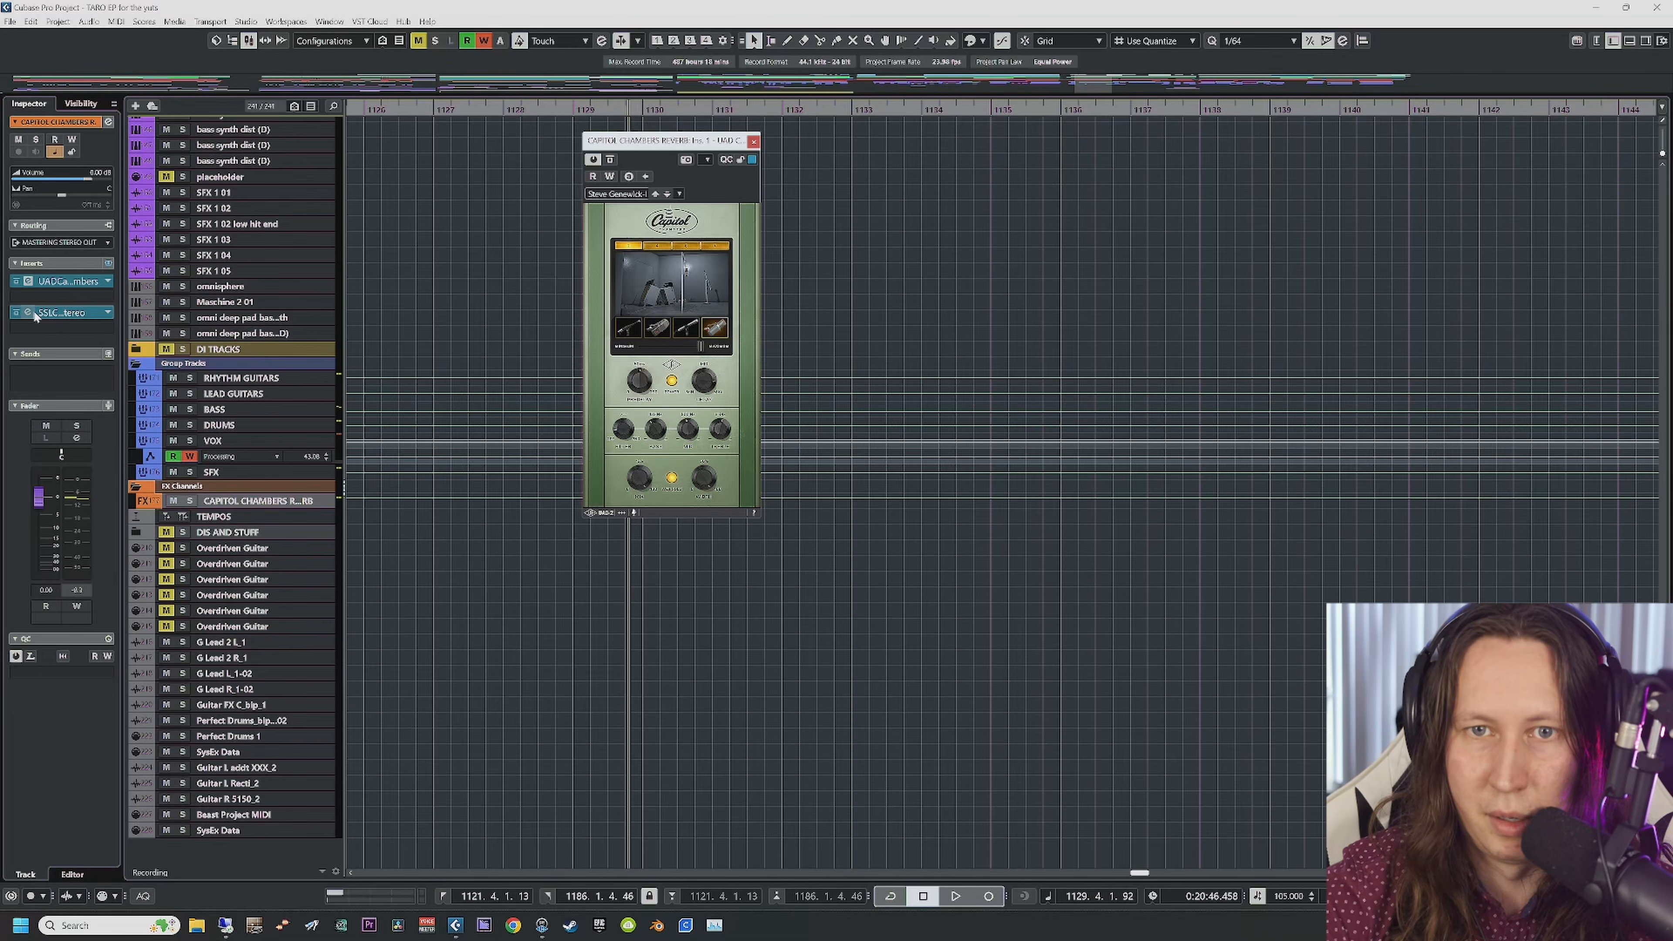
left_click(61, 313)
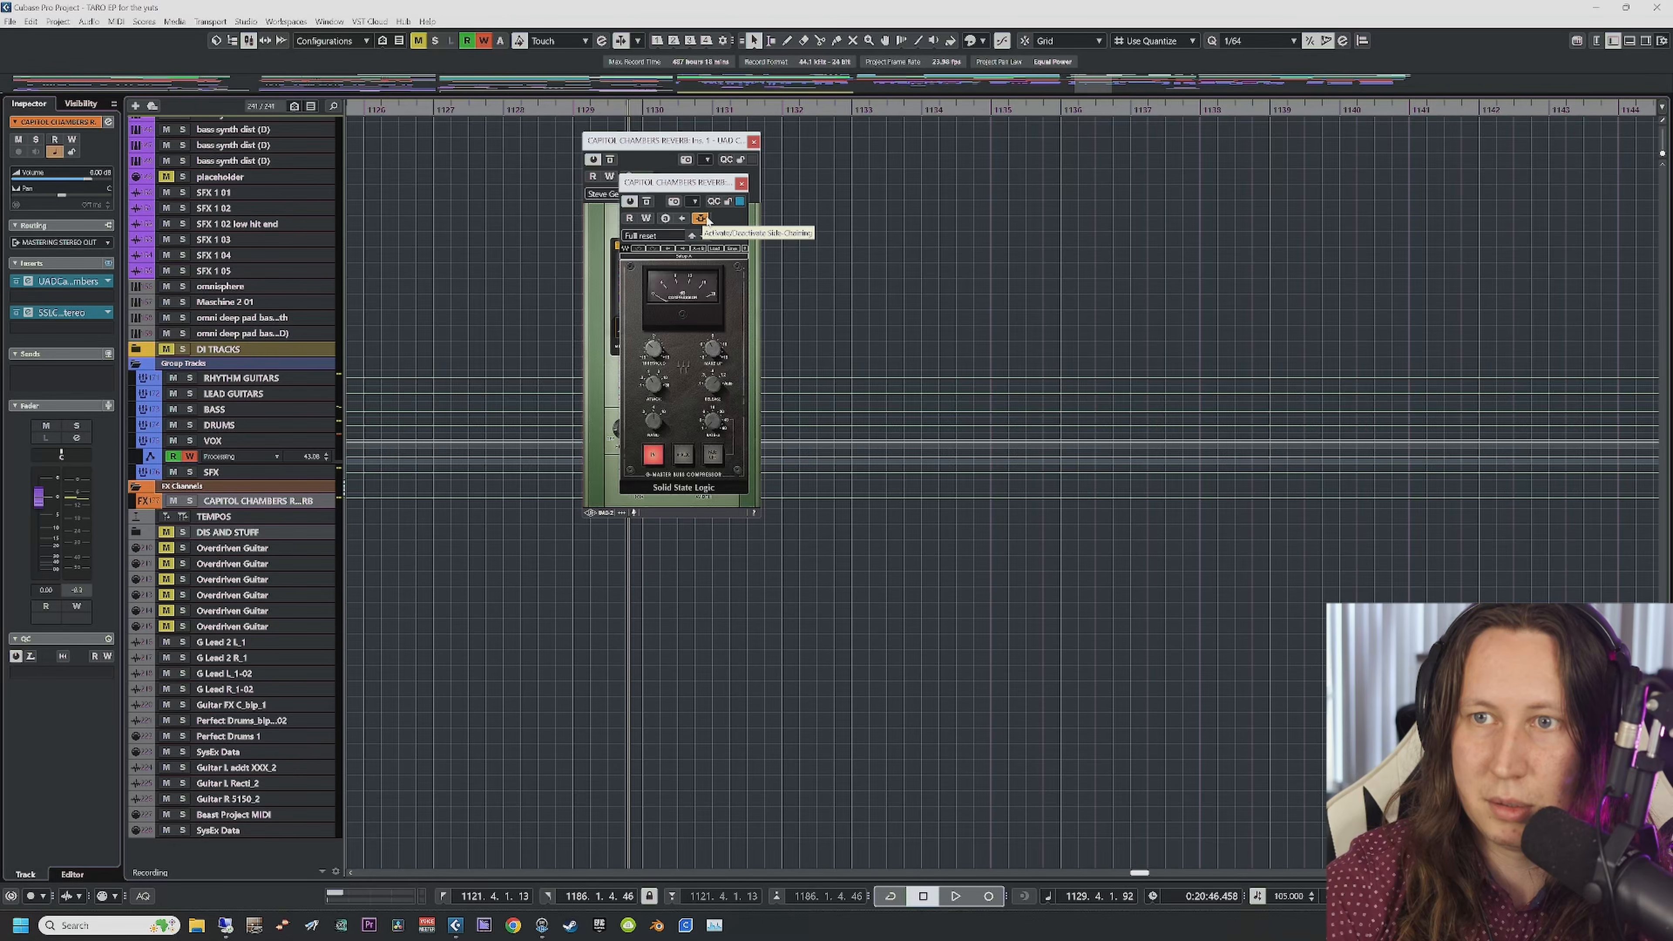
left_click(742, 184)
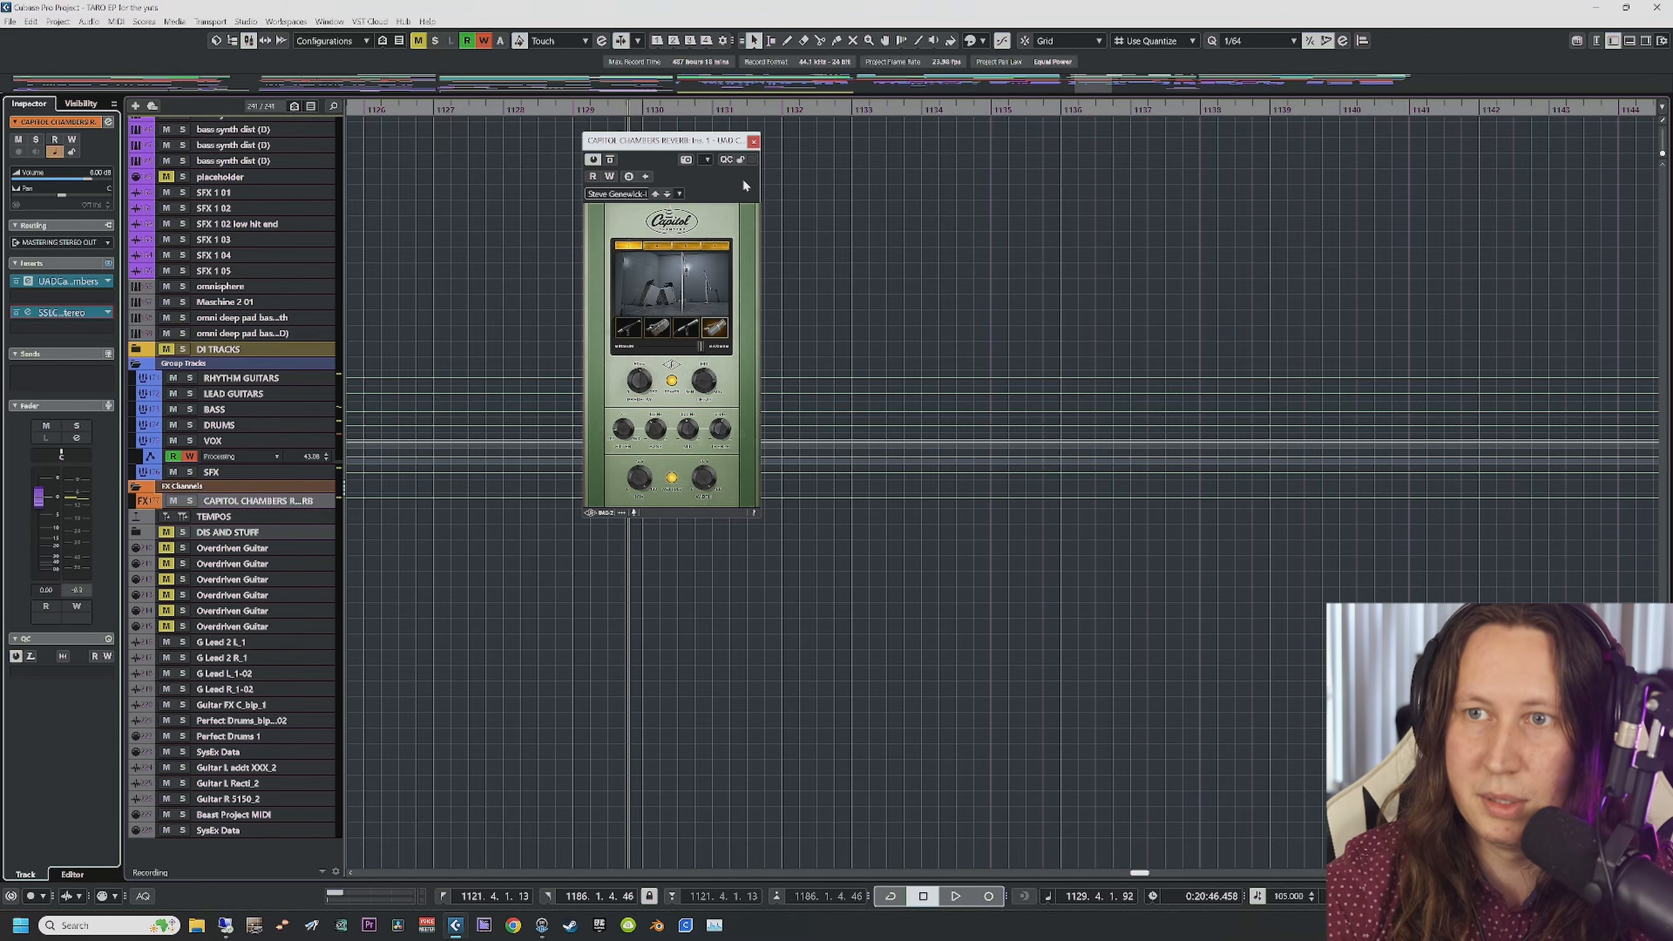
left_click(754, 141)
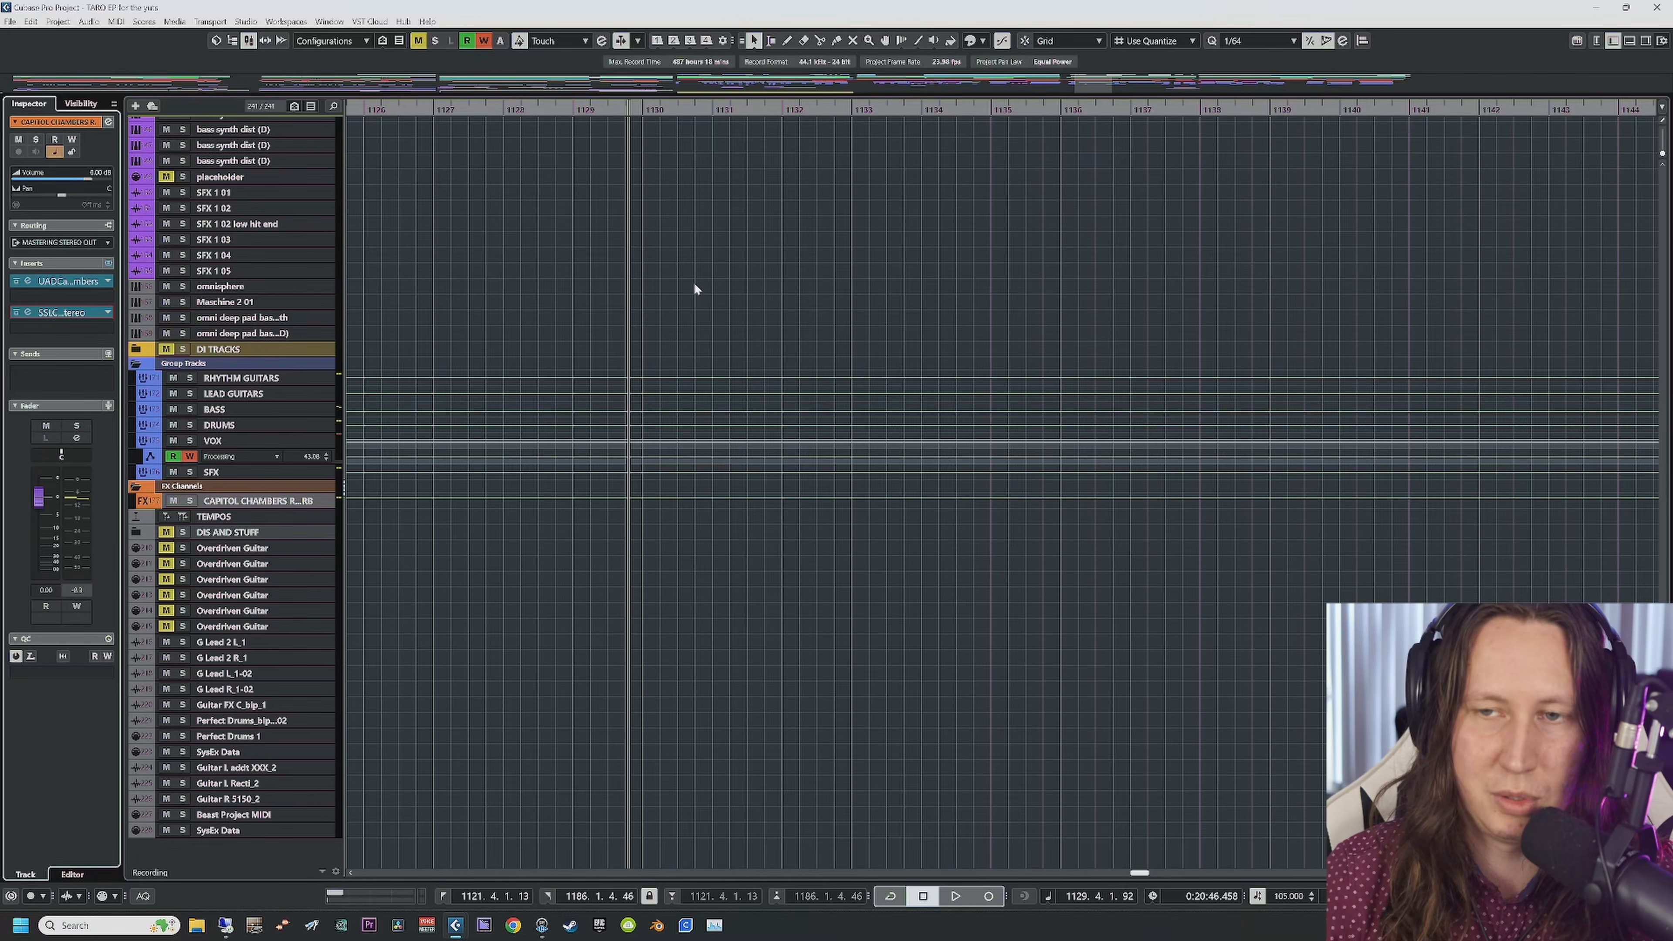
Step: Play with Auto-Scroll following the playhead, stop, and select the VOX group track
scroll(694, 283, "up", 10)
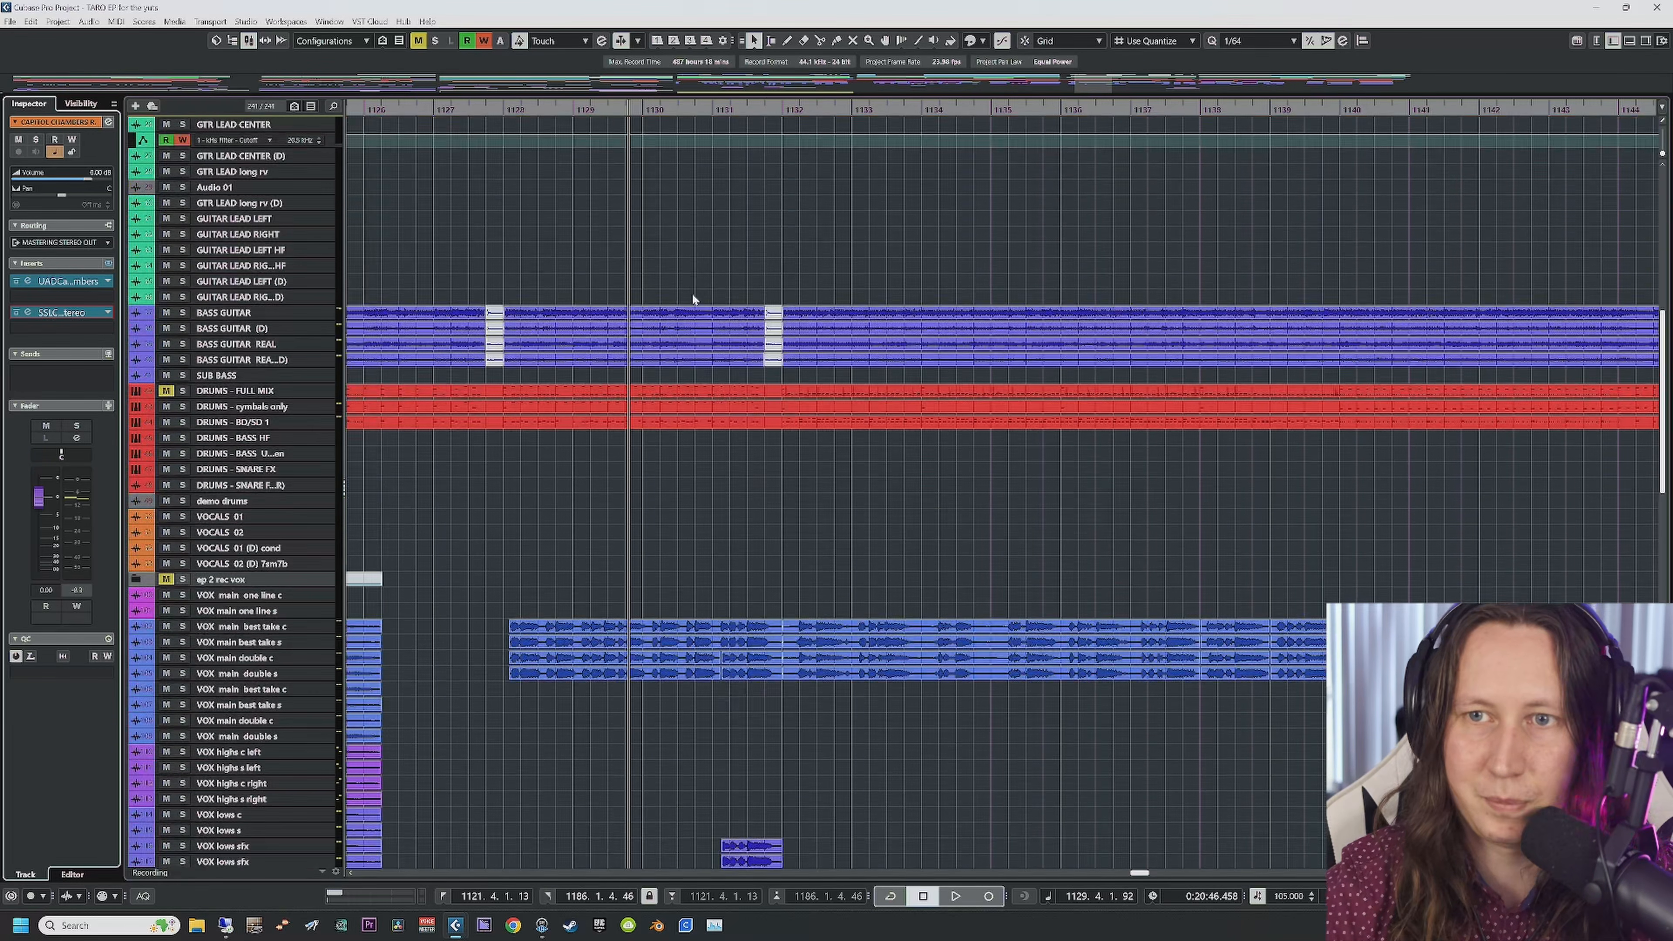
key("space")
key("f")
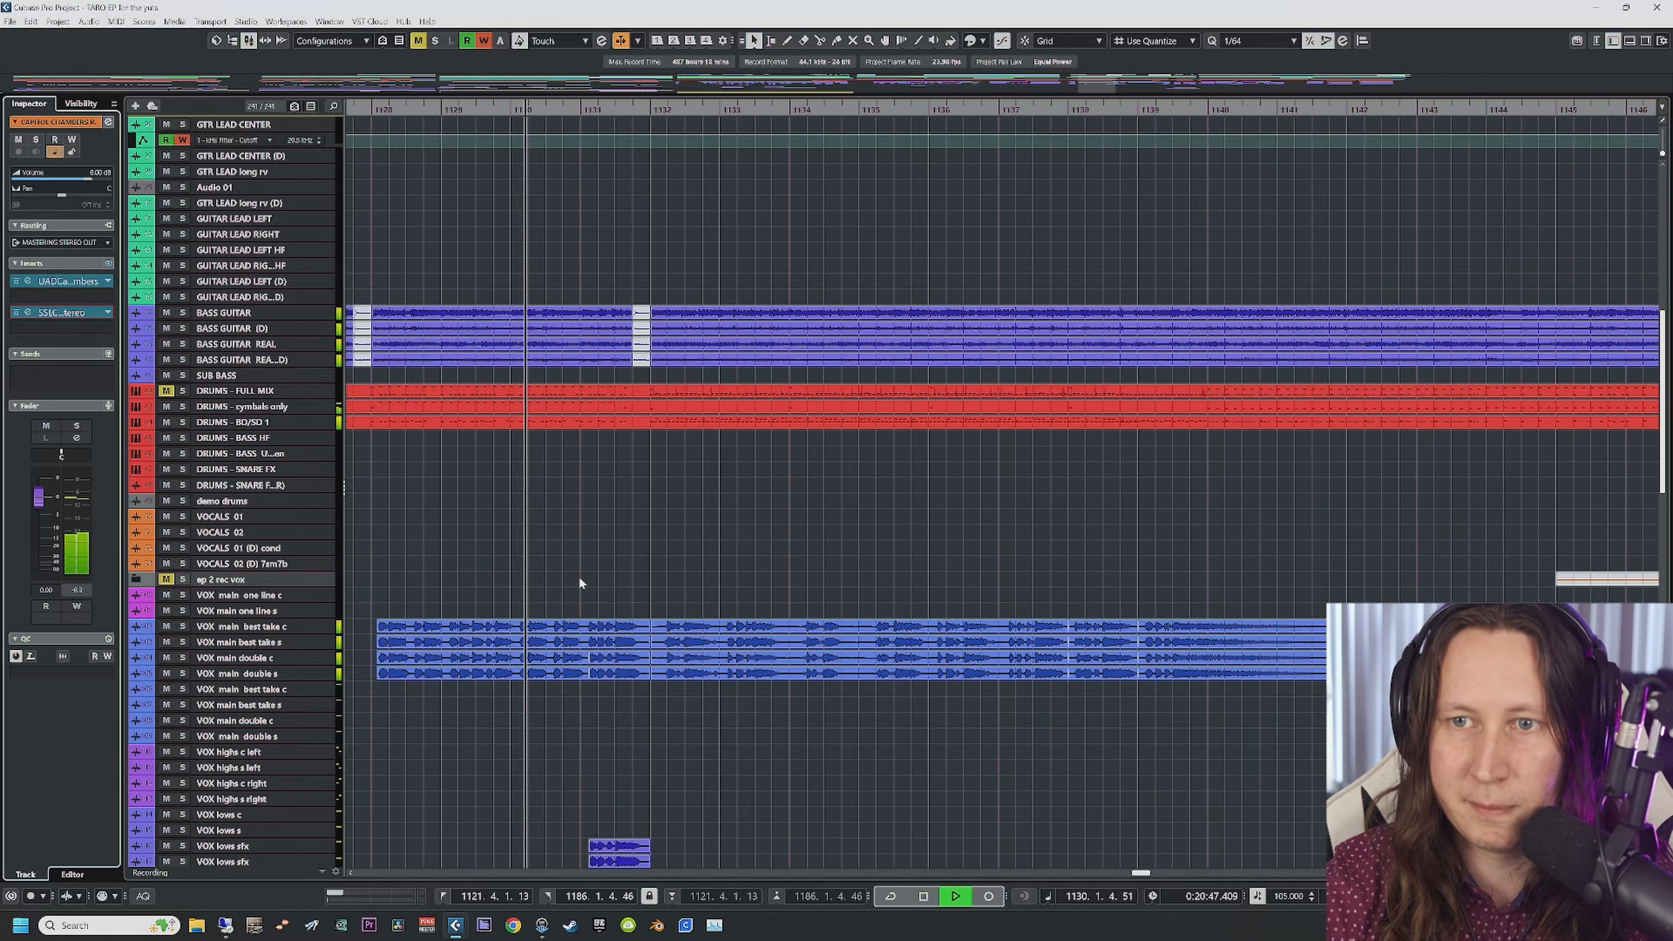
scroll(581, 567, "down", 15)
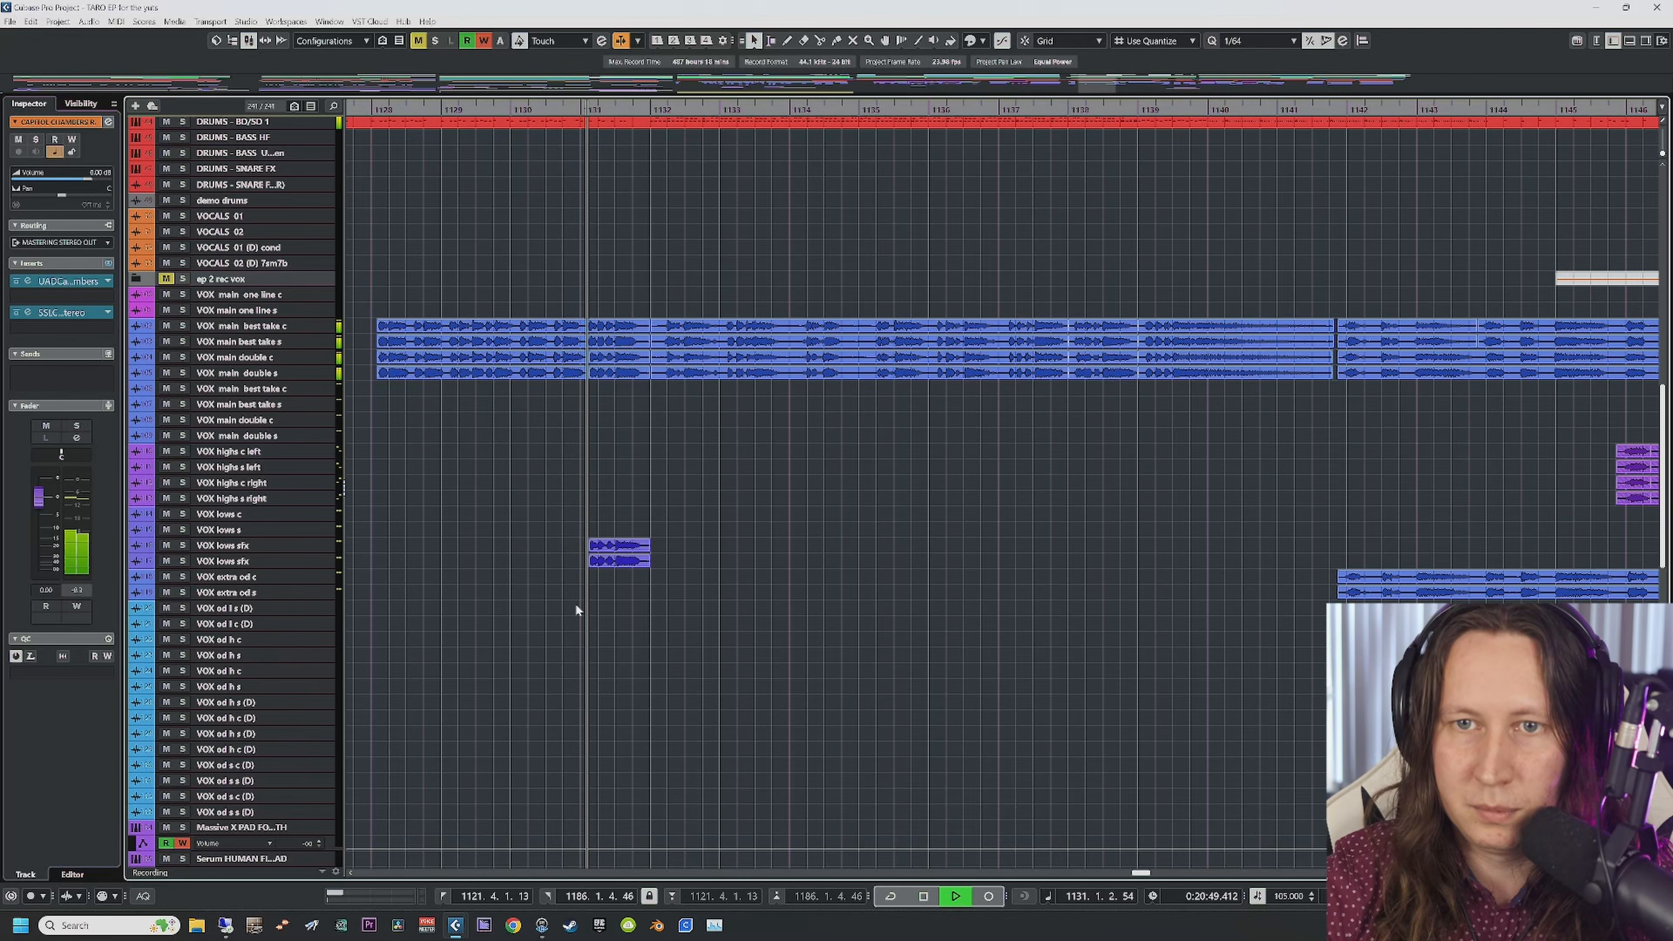
key("space")
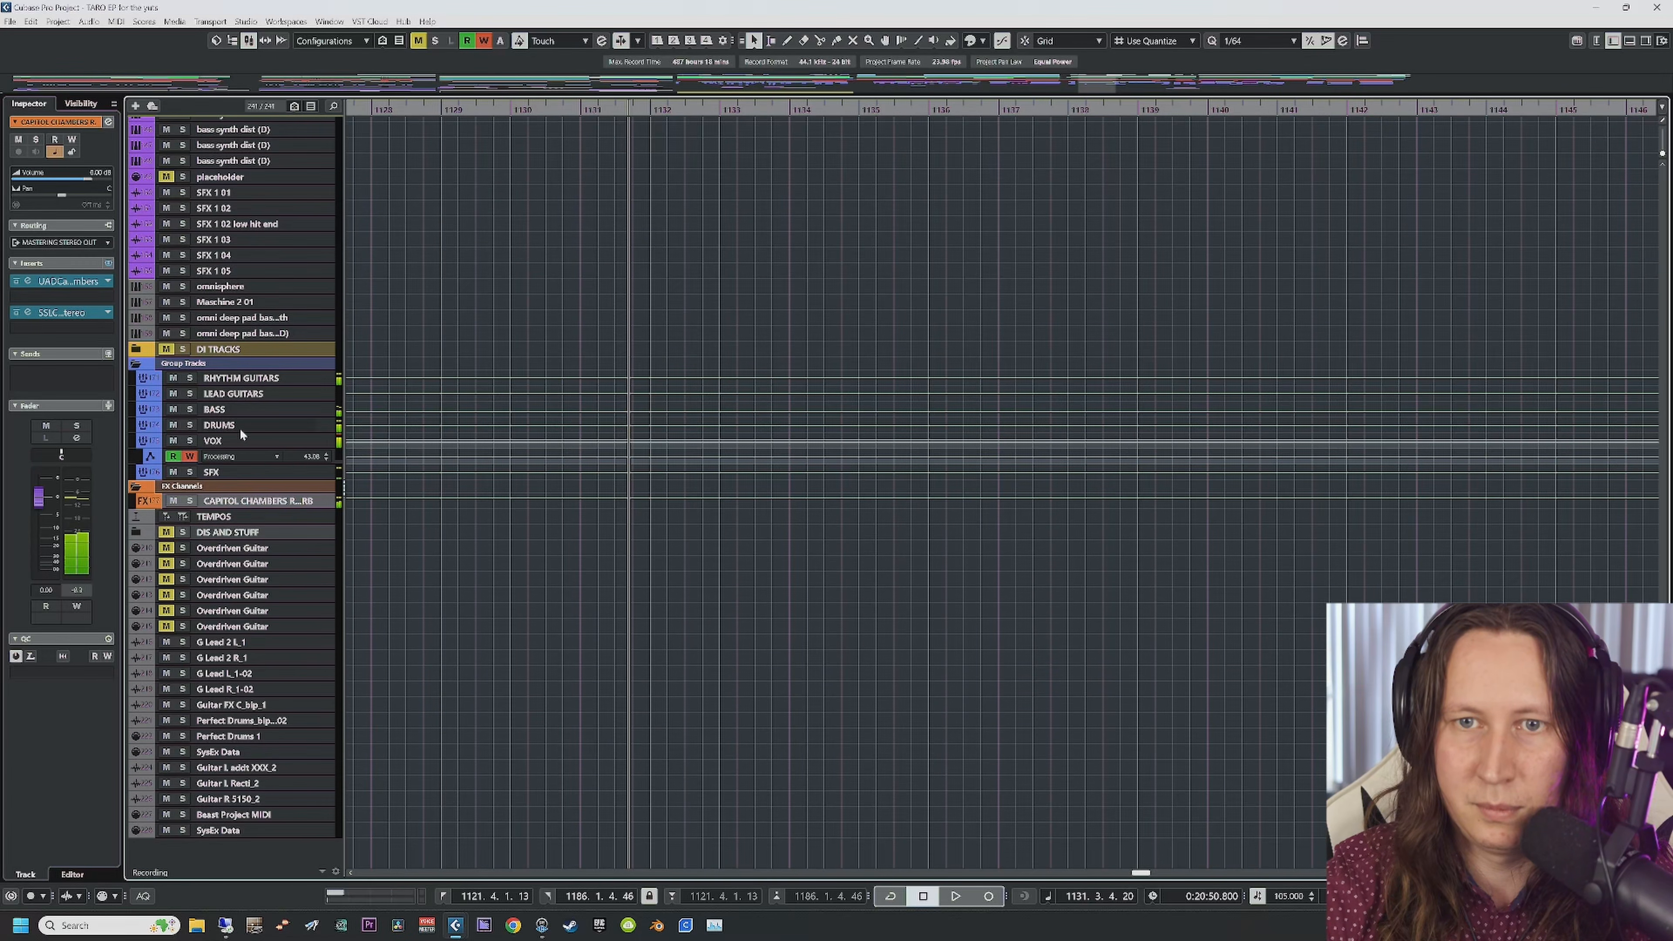
left_click(240, 438)
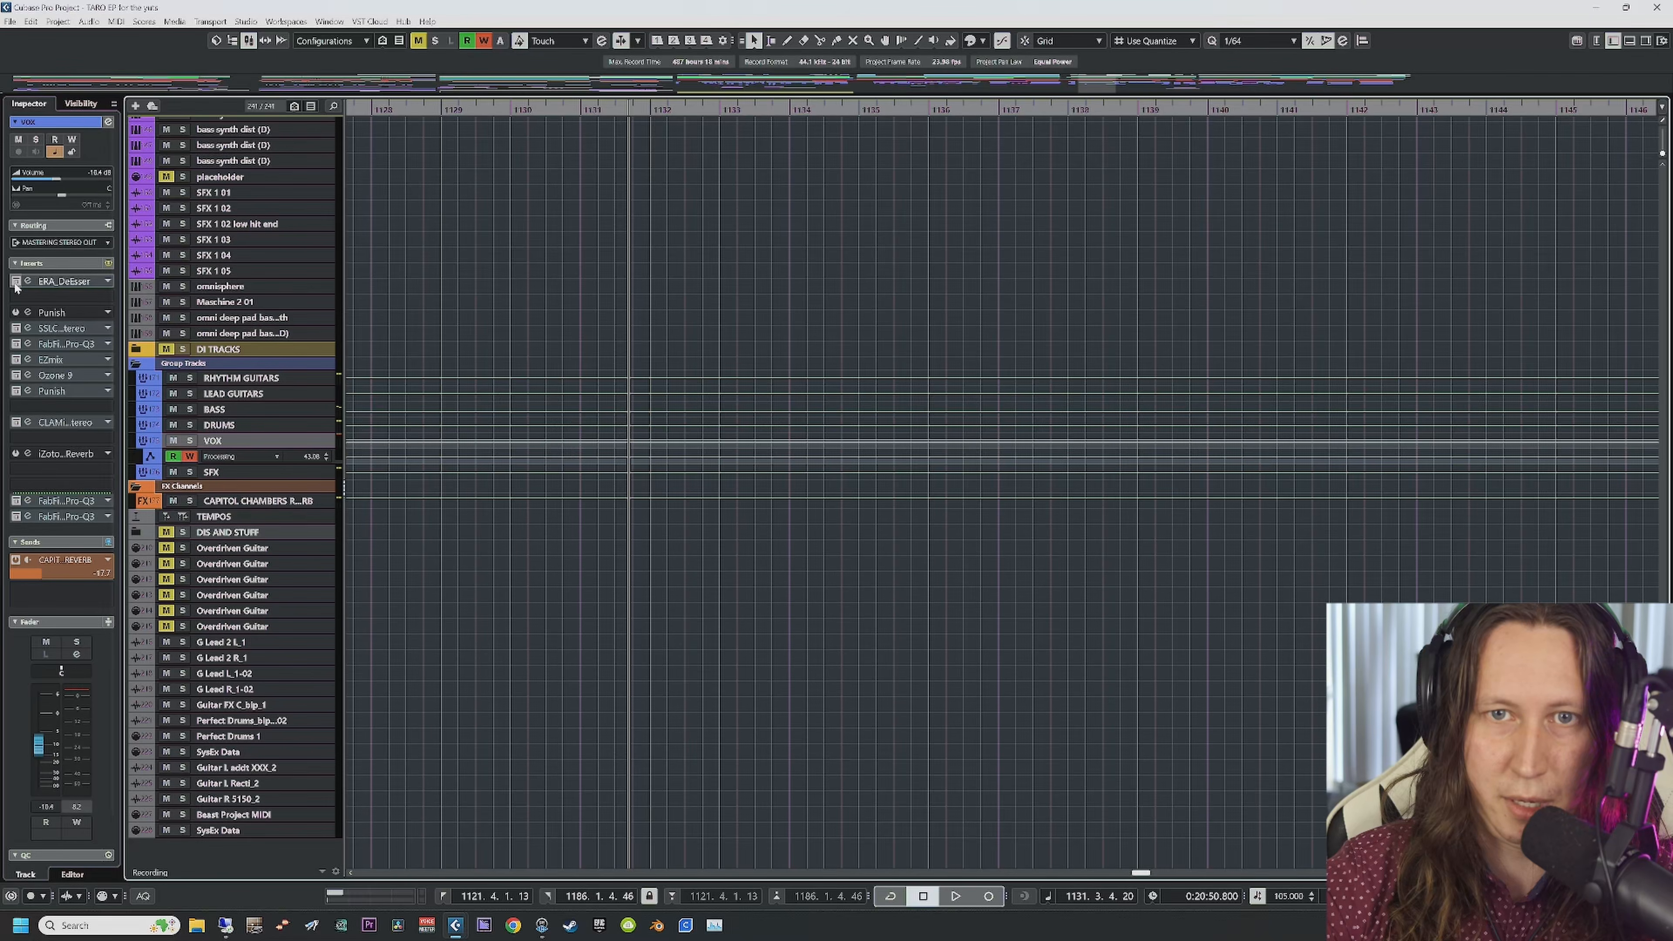
Step: Re-enable the ERA_DeEsser on the VOX group and audition it from bar 1128
left_click(16, 281)
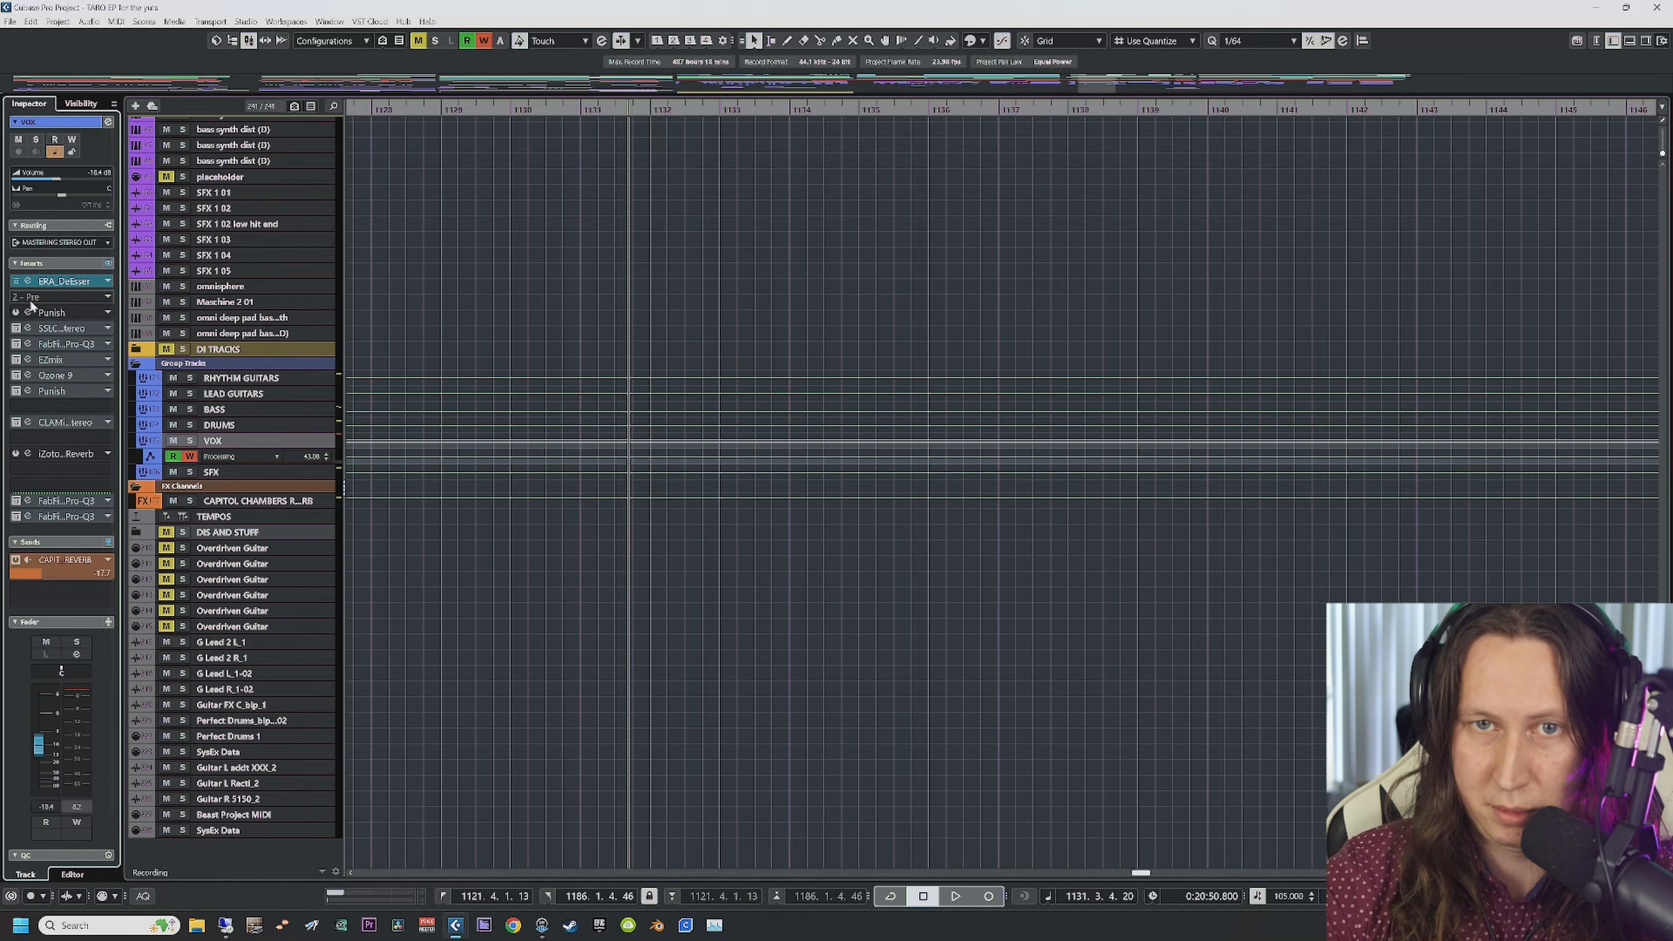
left_click(432, 113)
key("space")
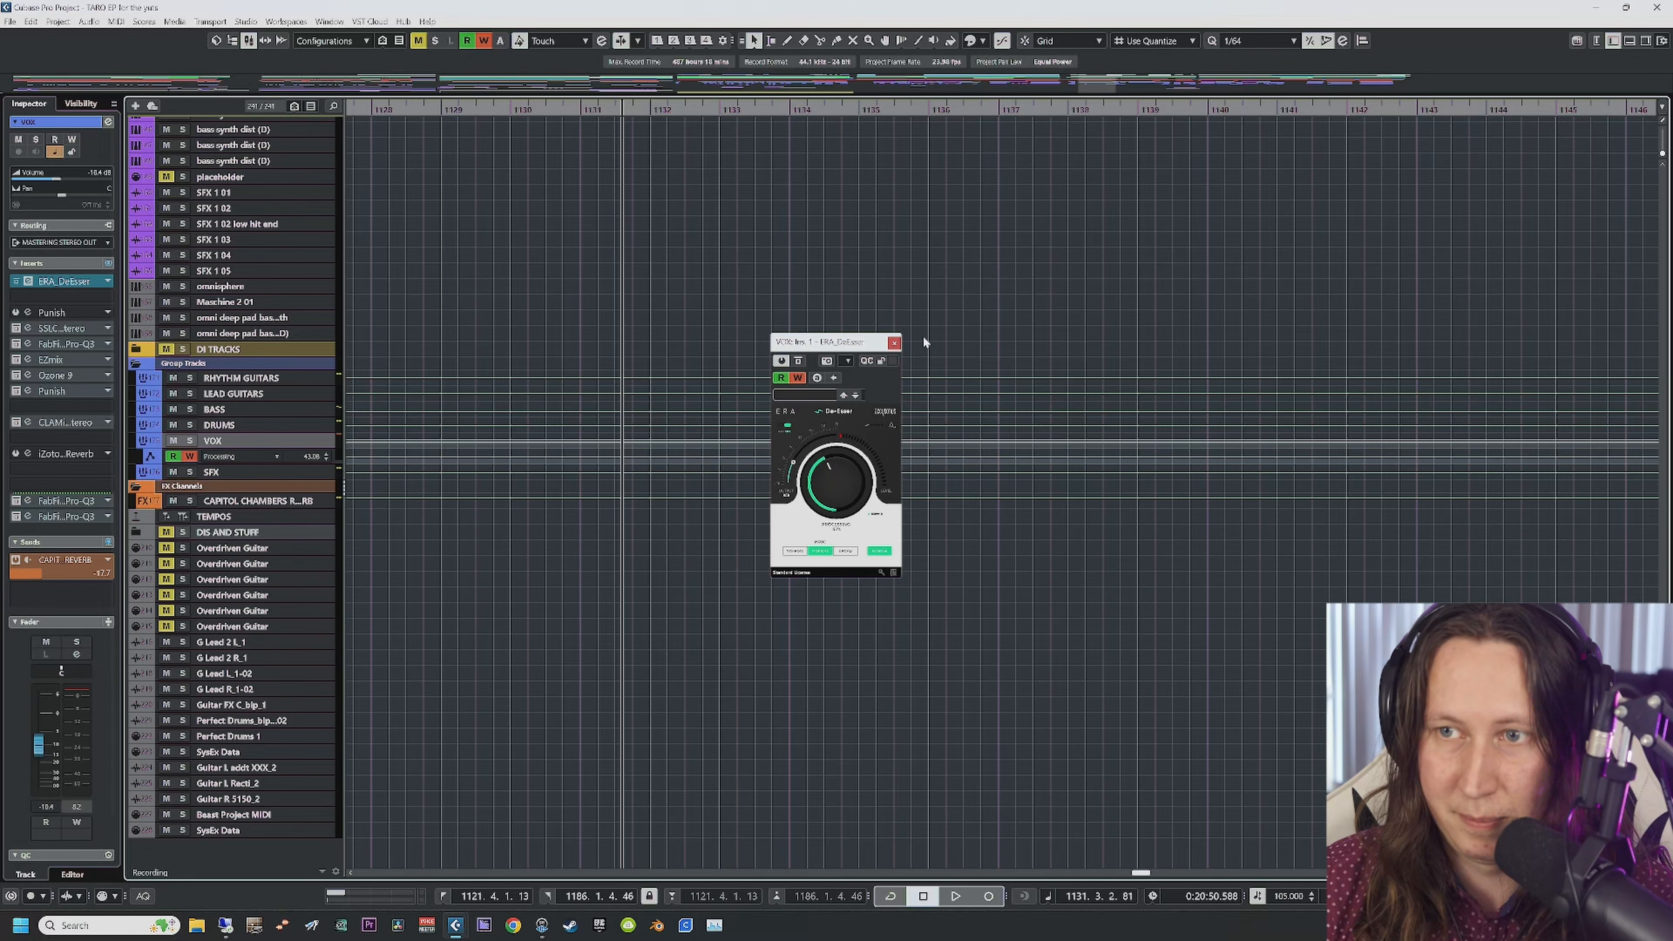
left_click(894, 343)
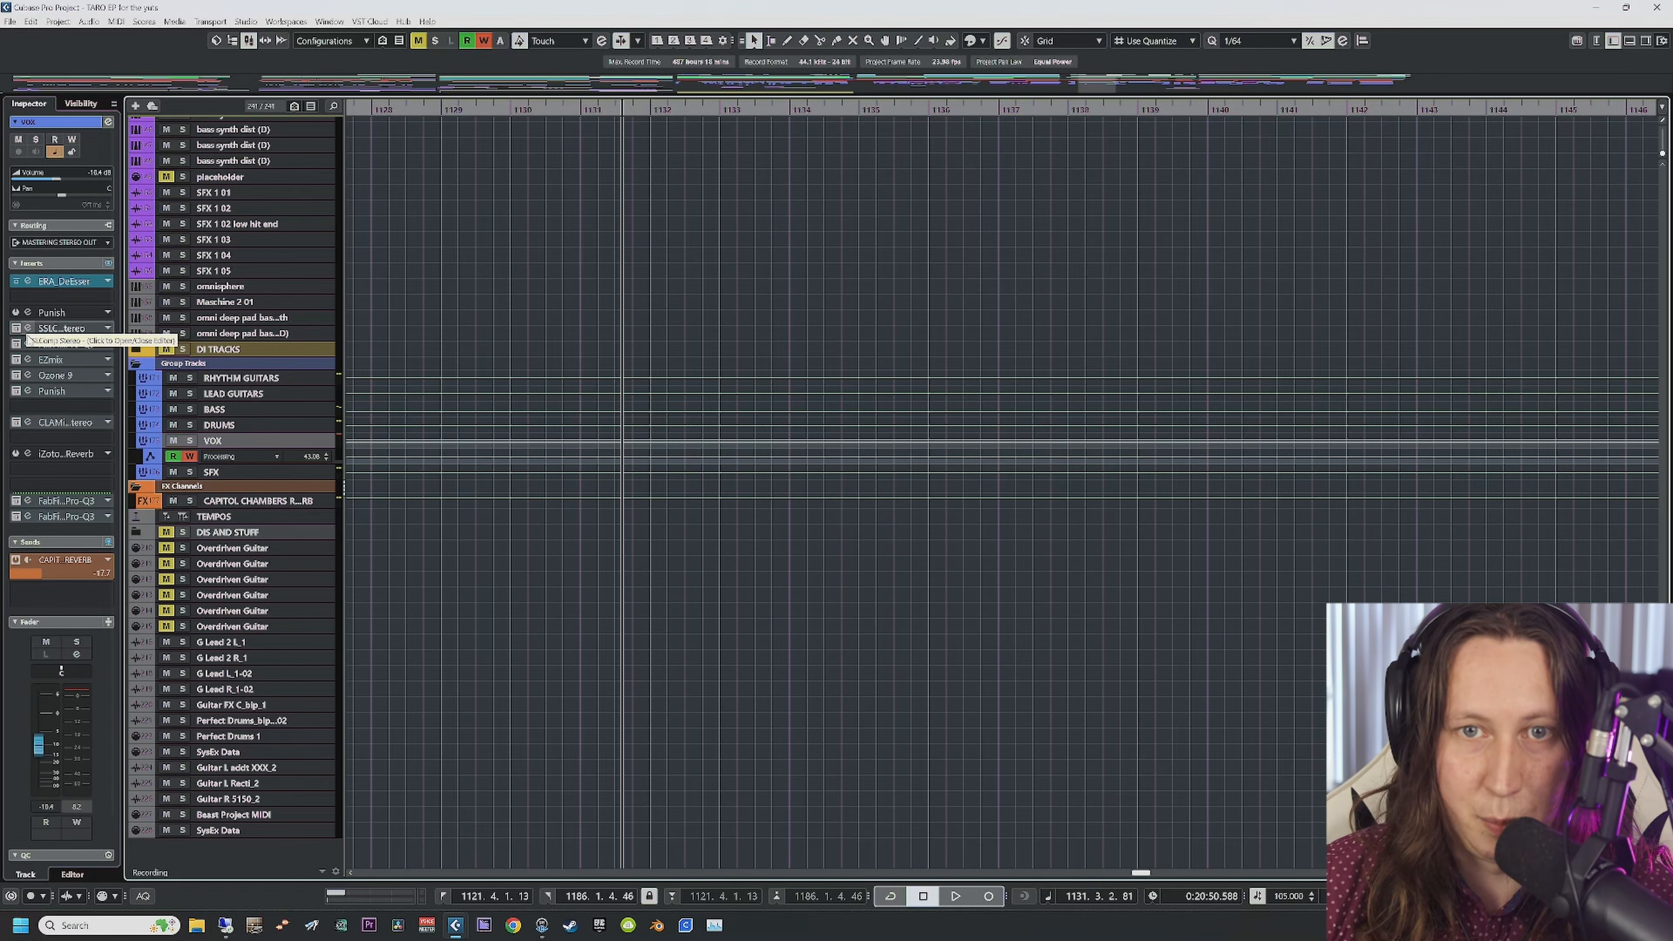
Step: Open the VOX group's SSL compressor, play from bar 1128, and solo the VOX group
left_click(13, 332)
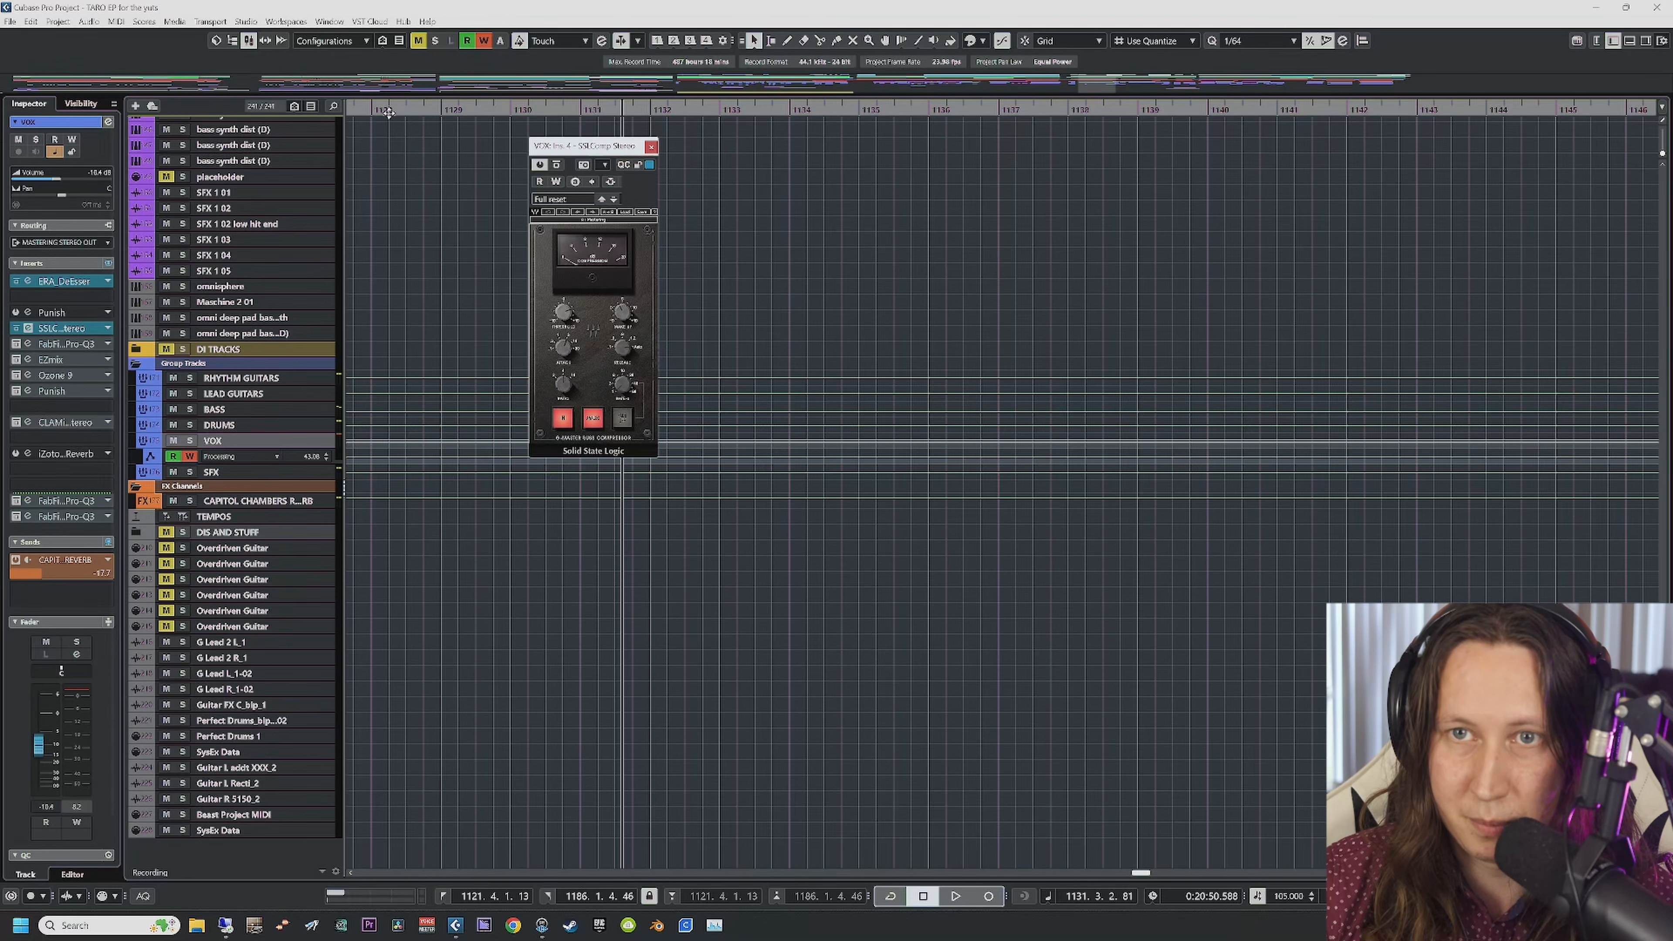
left_click(376, 113)
key("space")
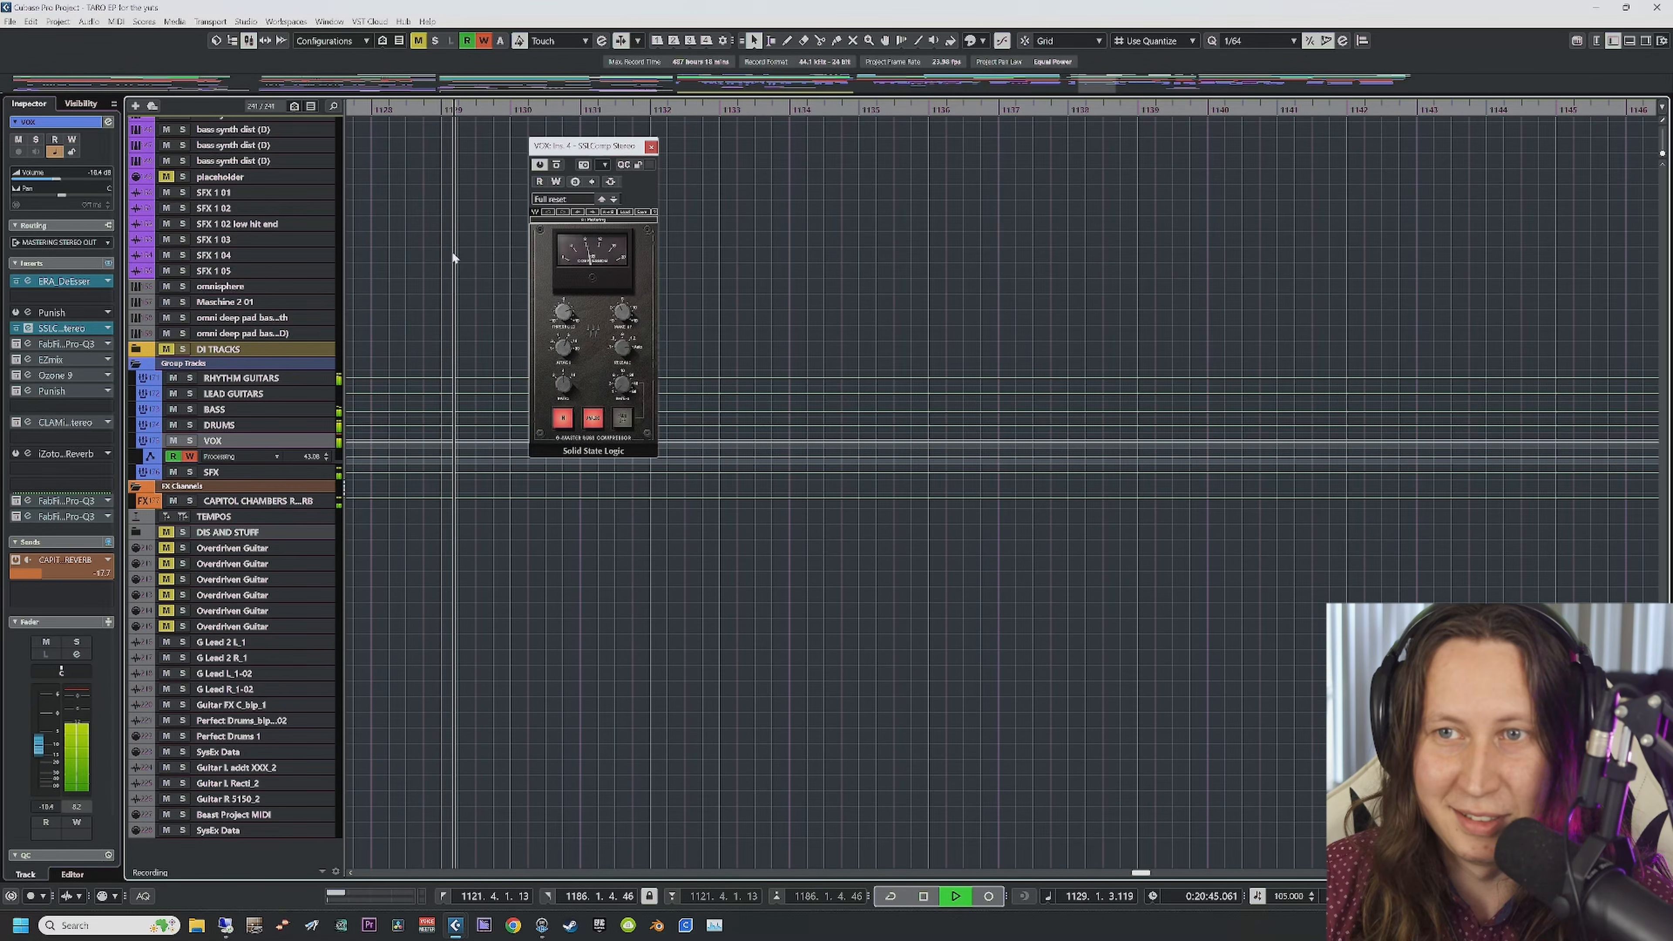
key("space")
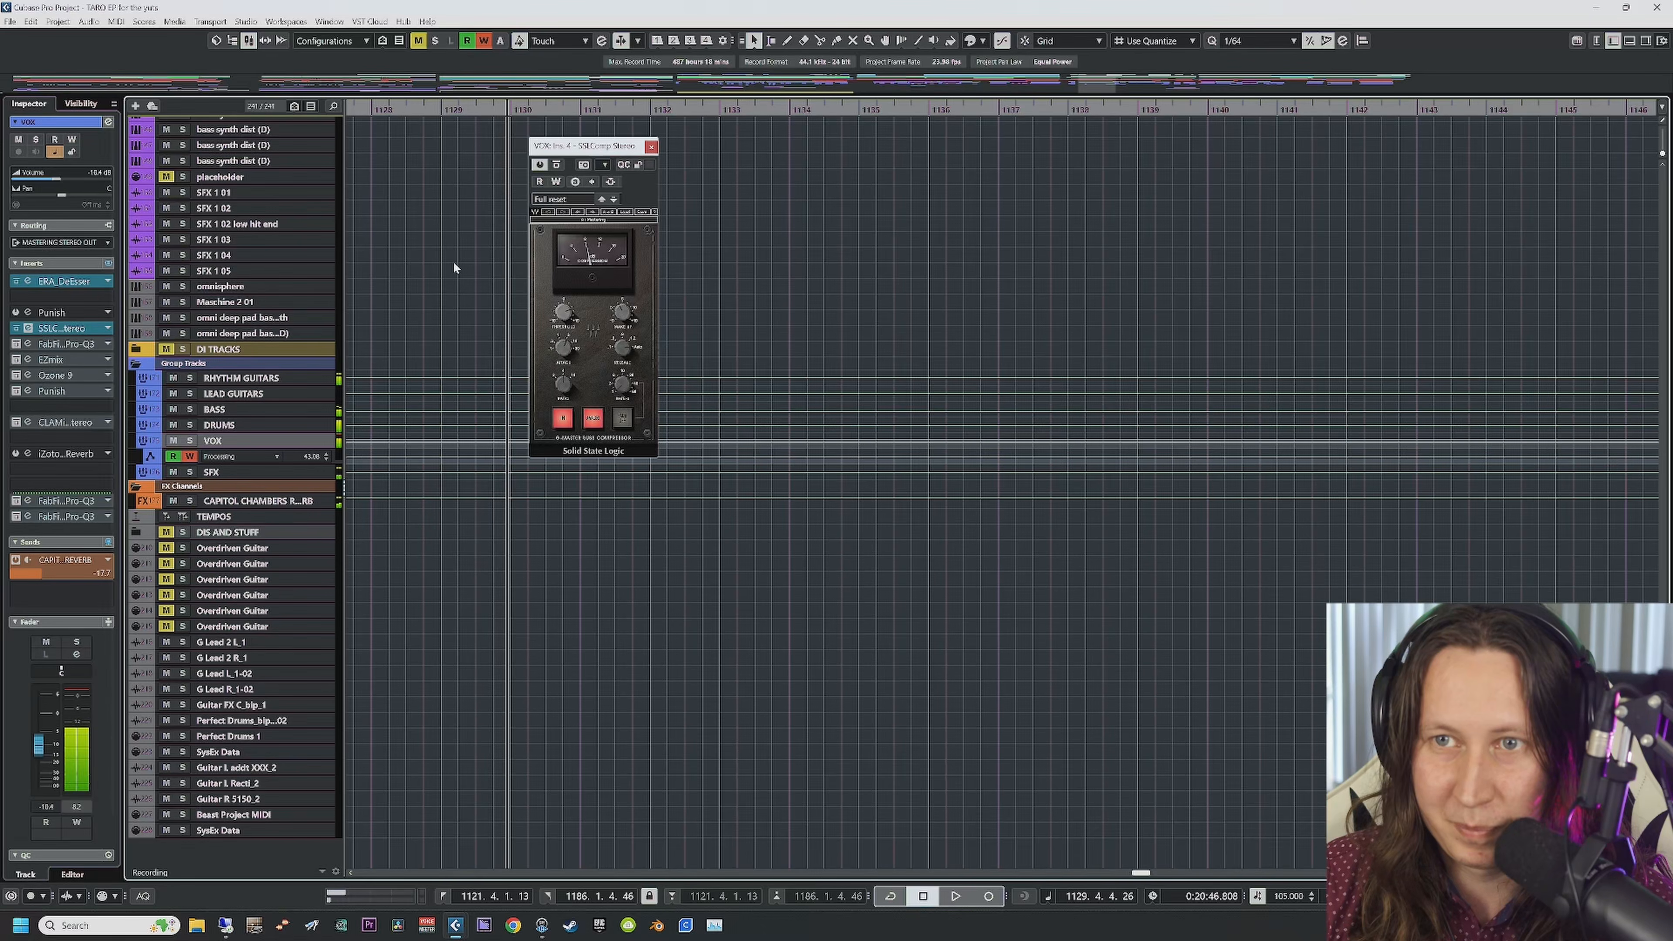
left_click(190, 440)
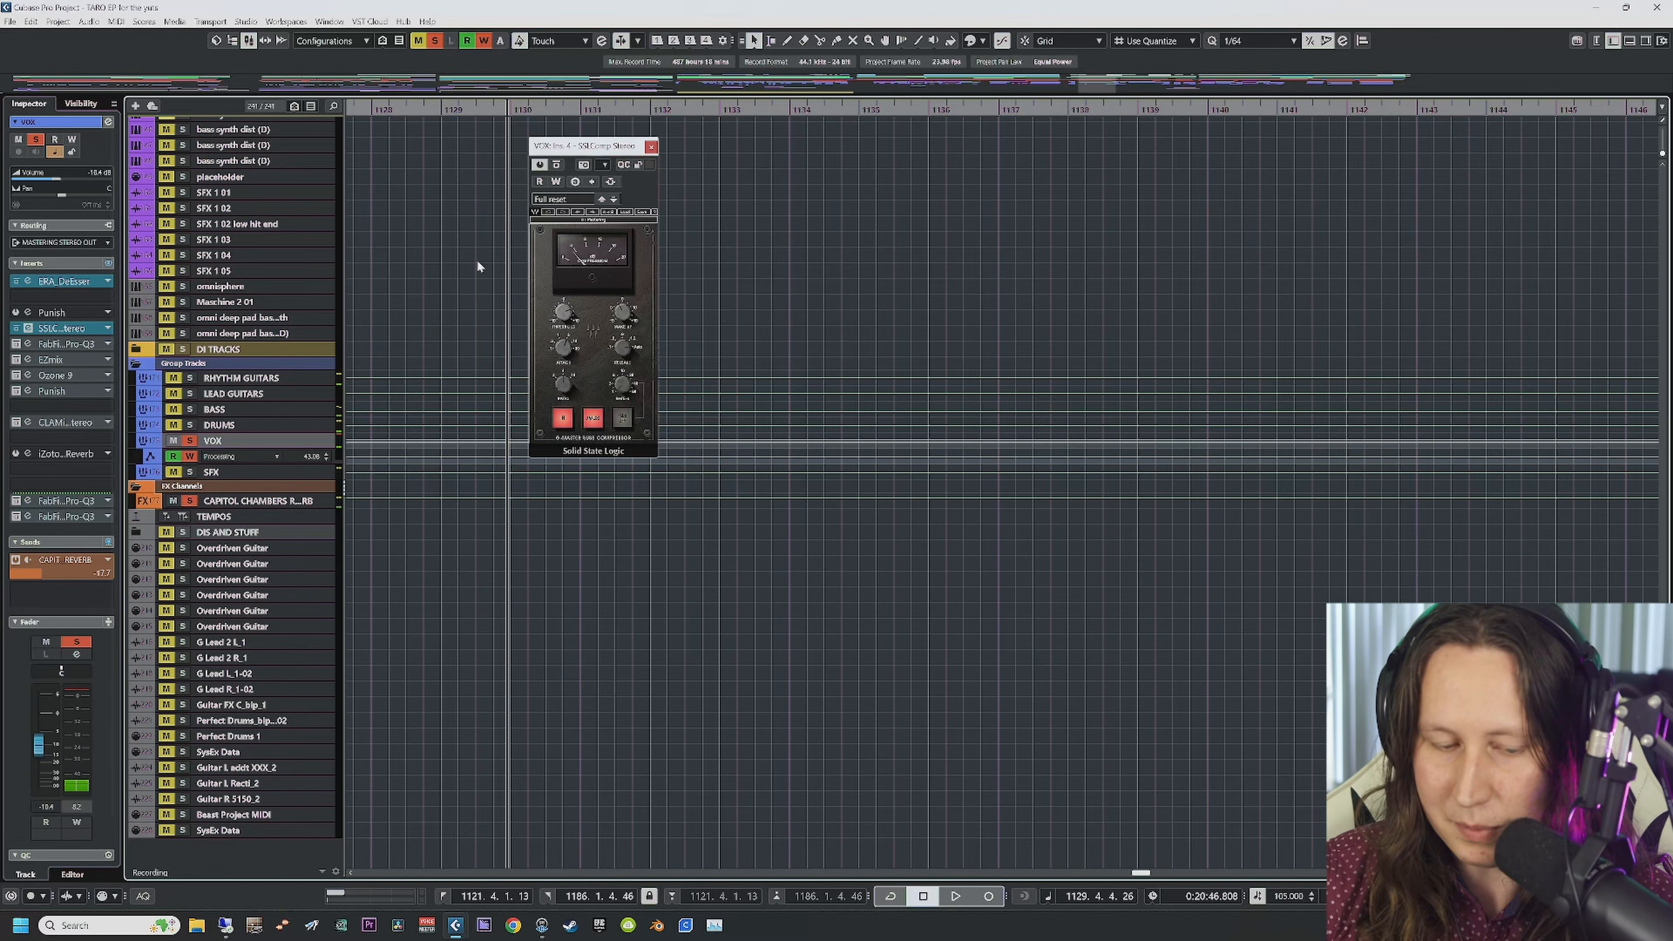
key("space")
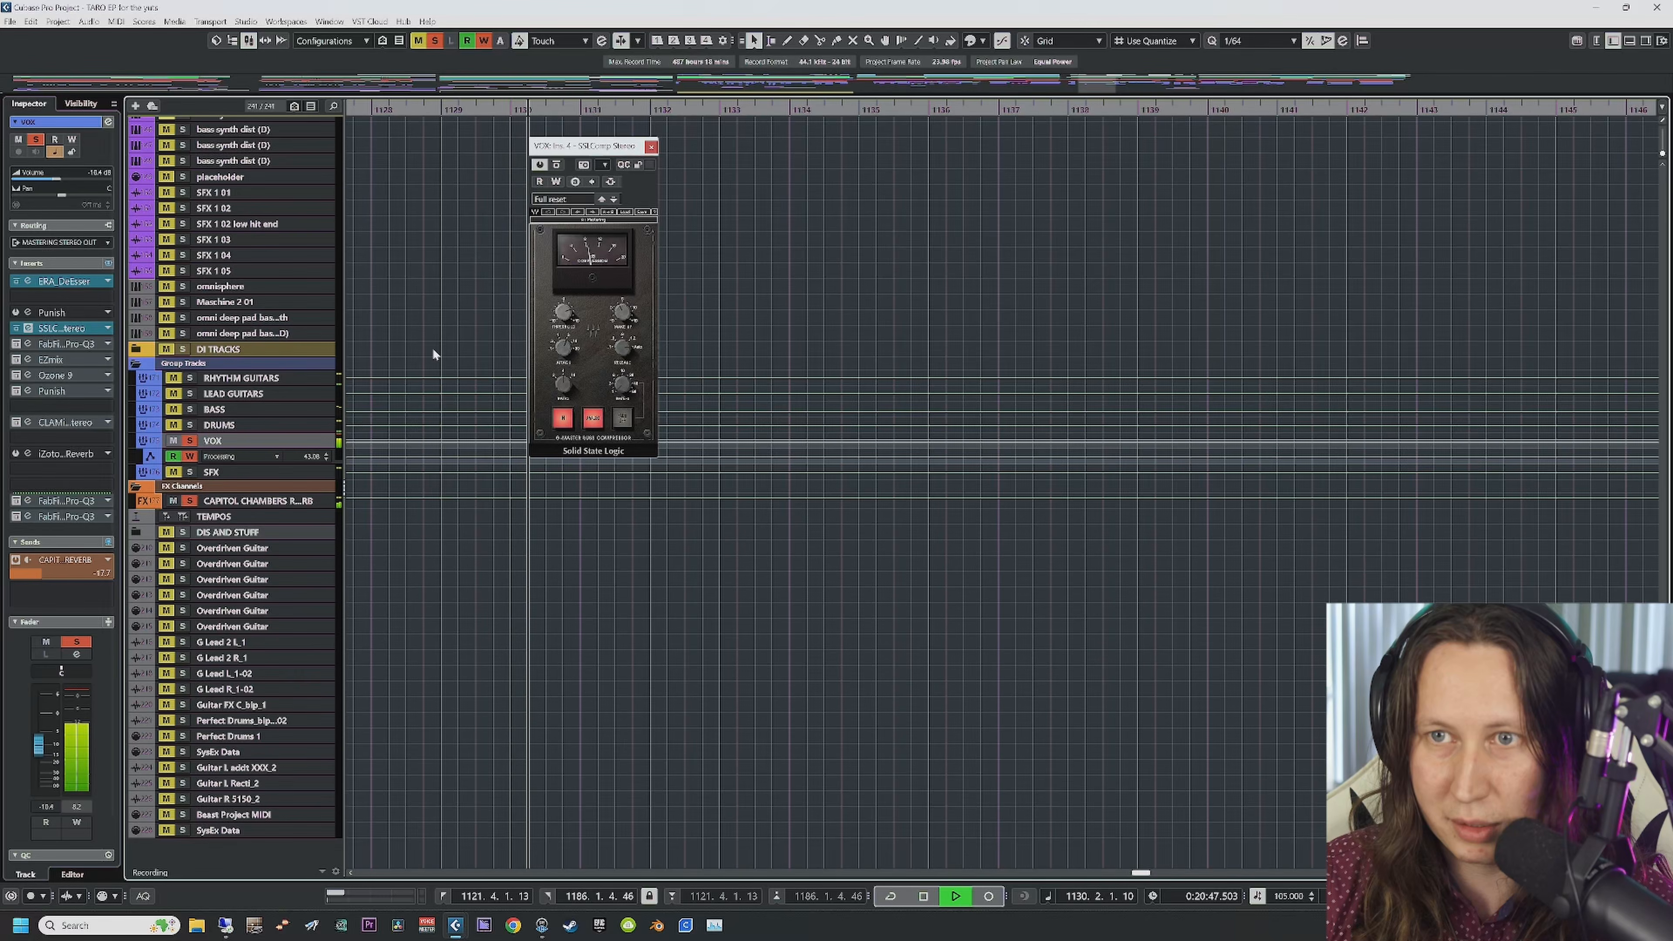
Step: Compare the vocals with and without the SSL compressor, then open Pro-Q 3
left_click(557, 165)
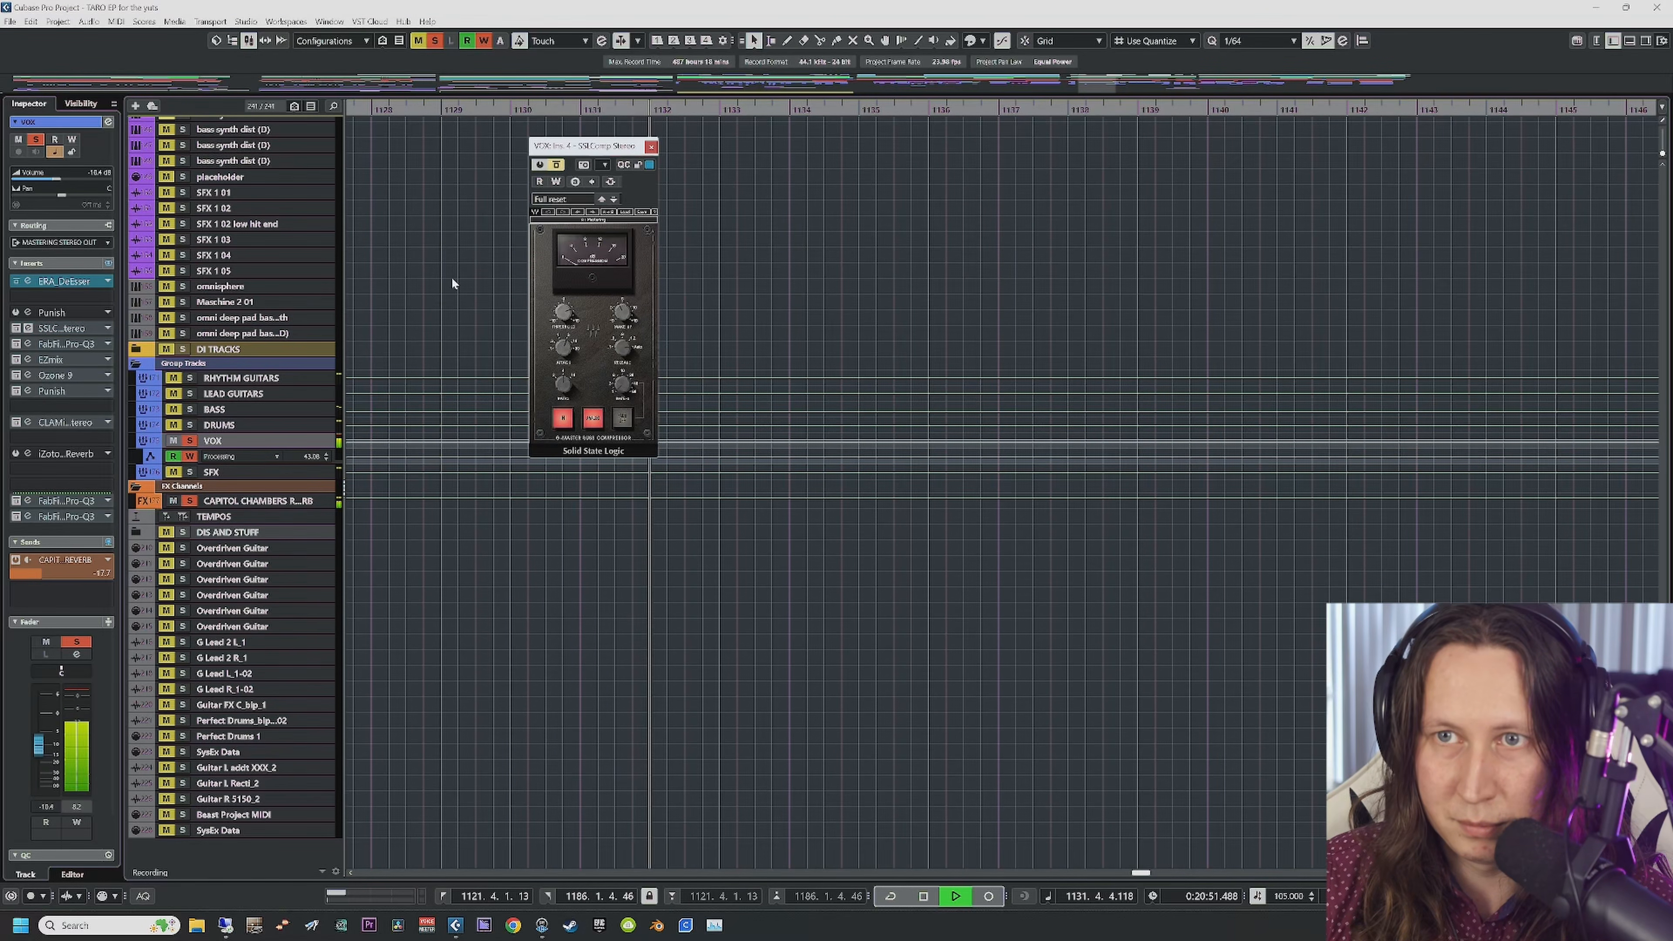
scroll(451, 280, "up", 10)
scroll(452, 281, "up", 8)
scroll(474, 242, "down", 4)
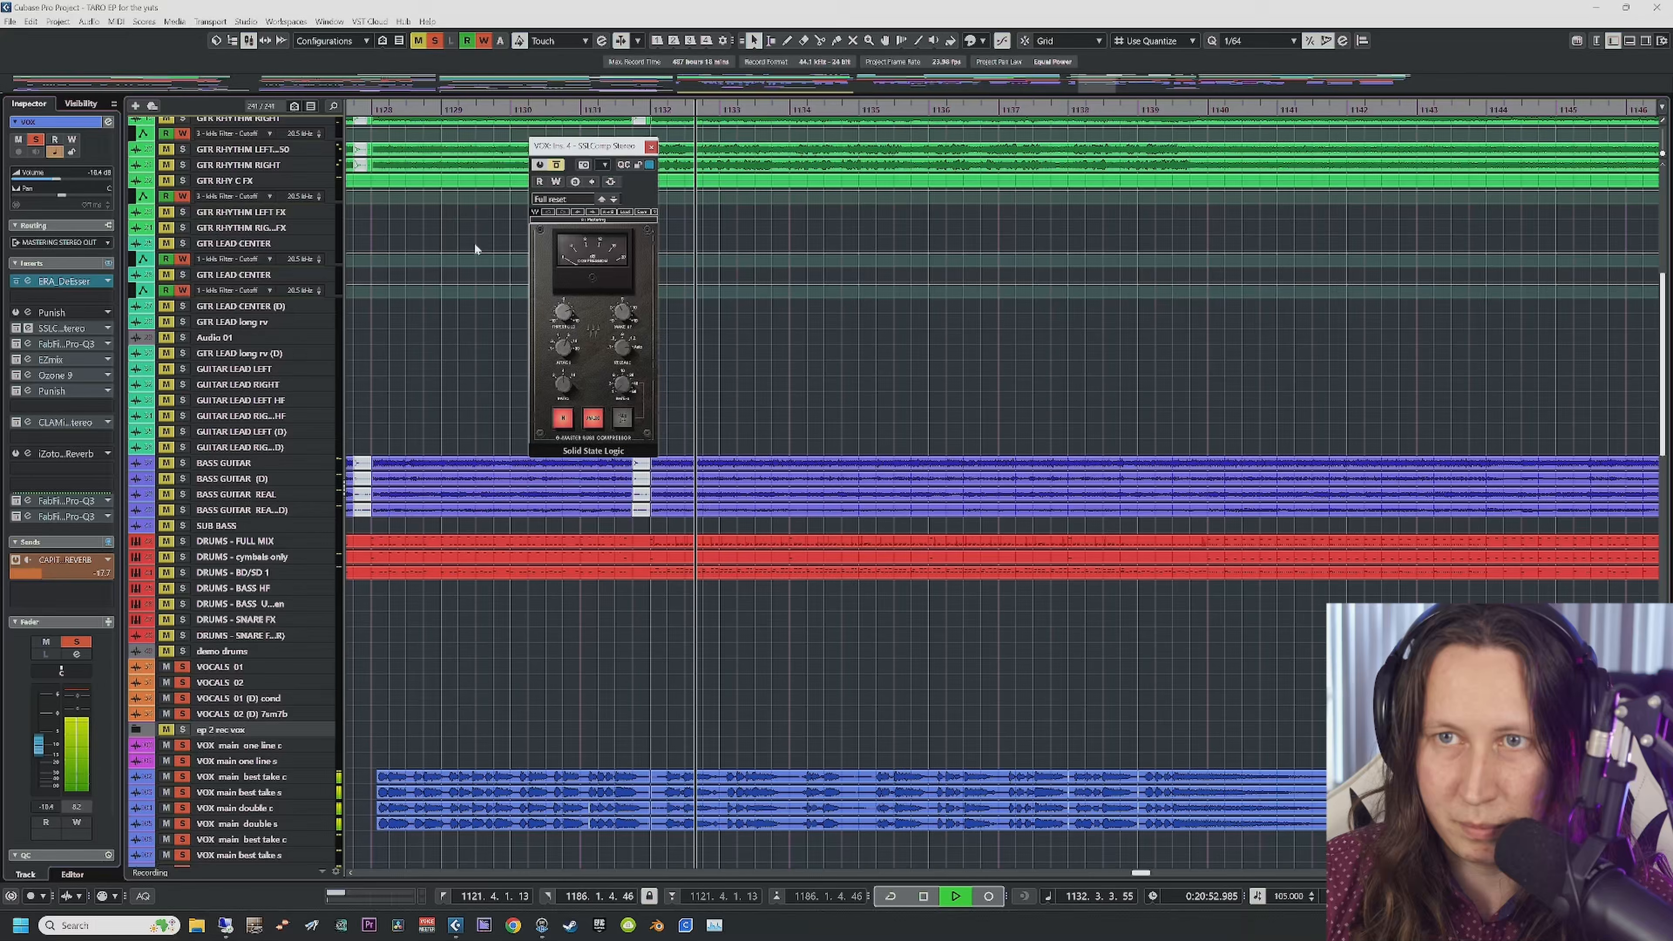
left_click(557, 165)
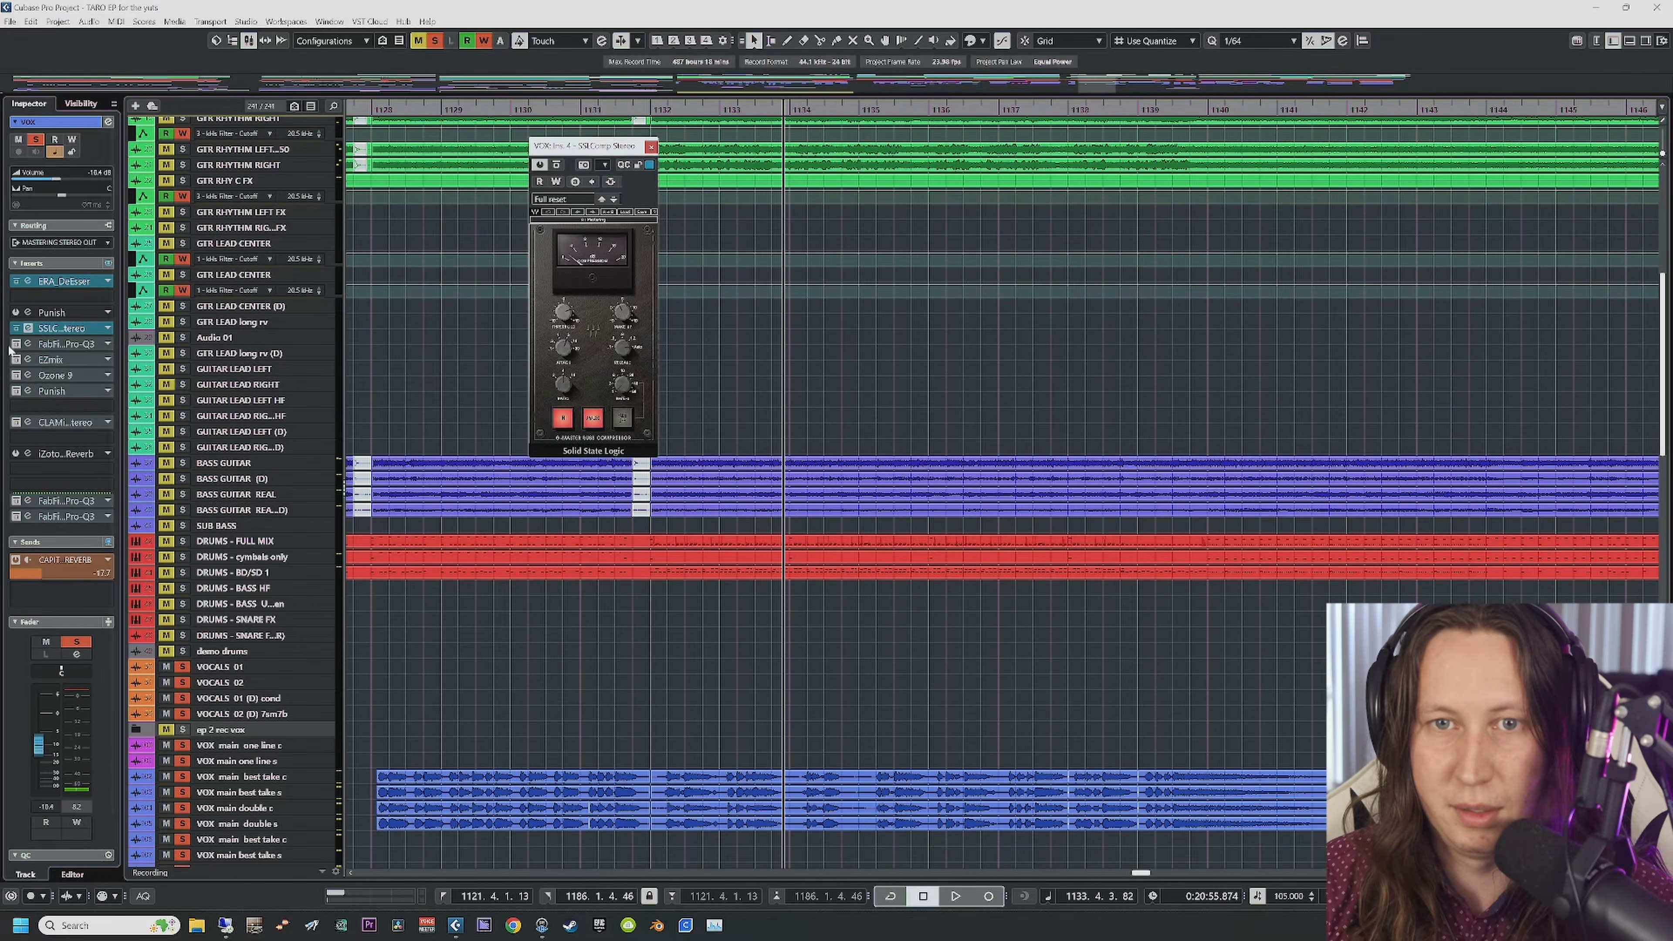
left_click(31, 348)
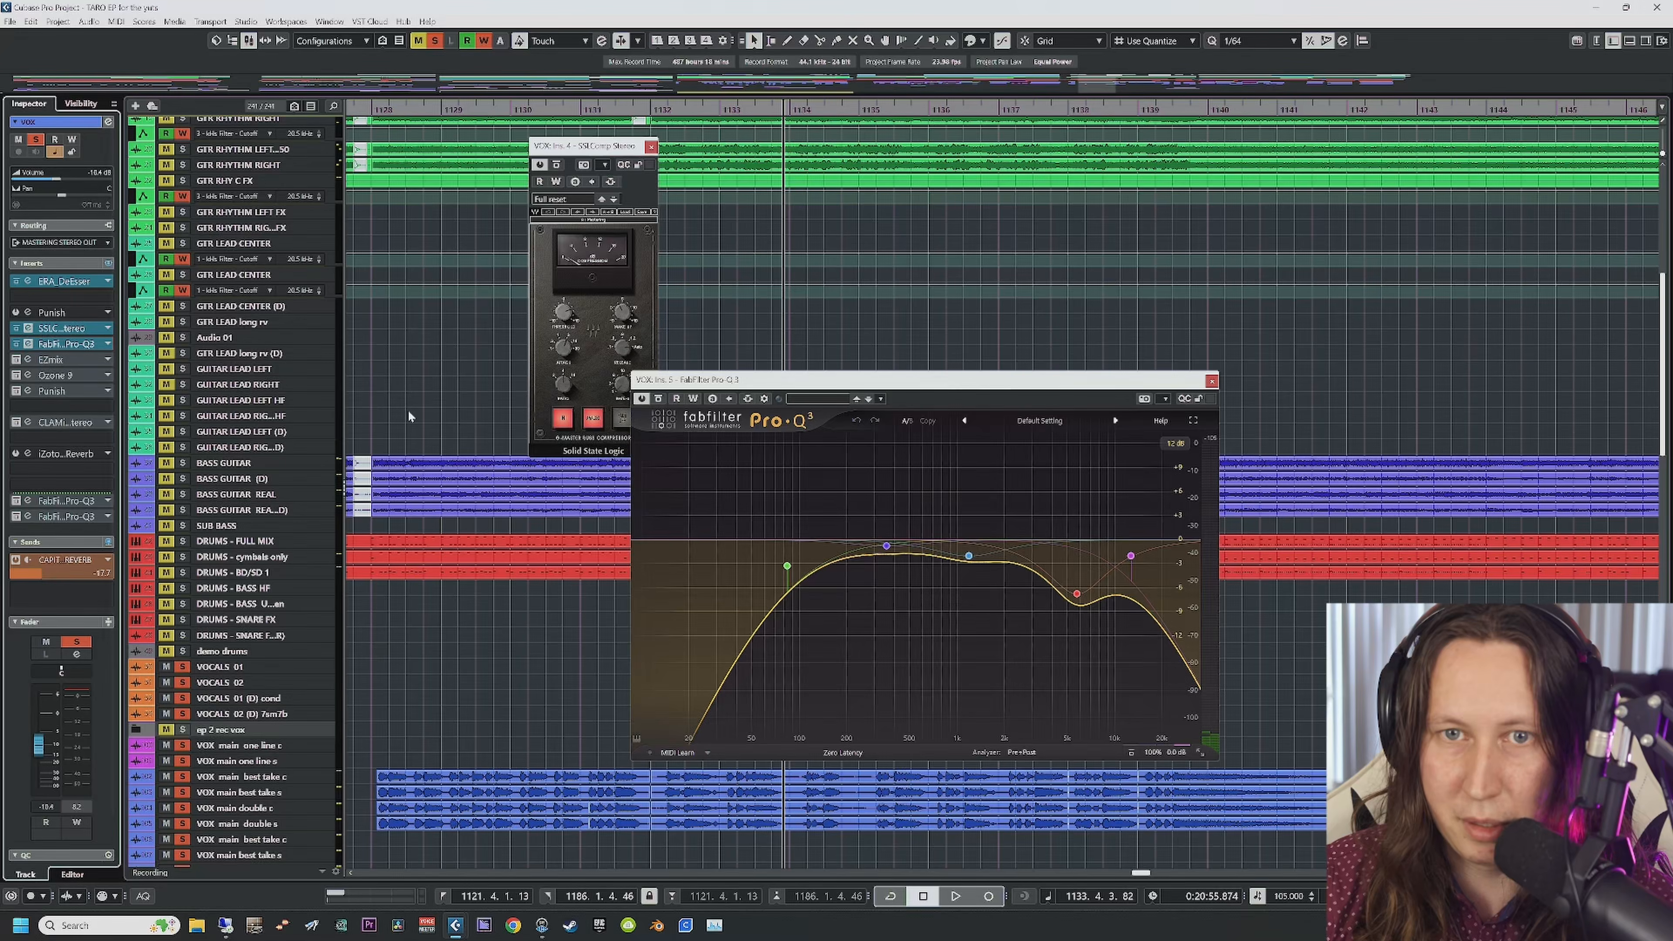
Step: Play the vocals from bar 1123 and stop
scroll(408, 416, "down", 15)
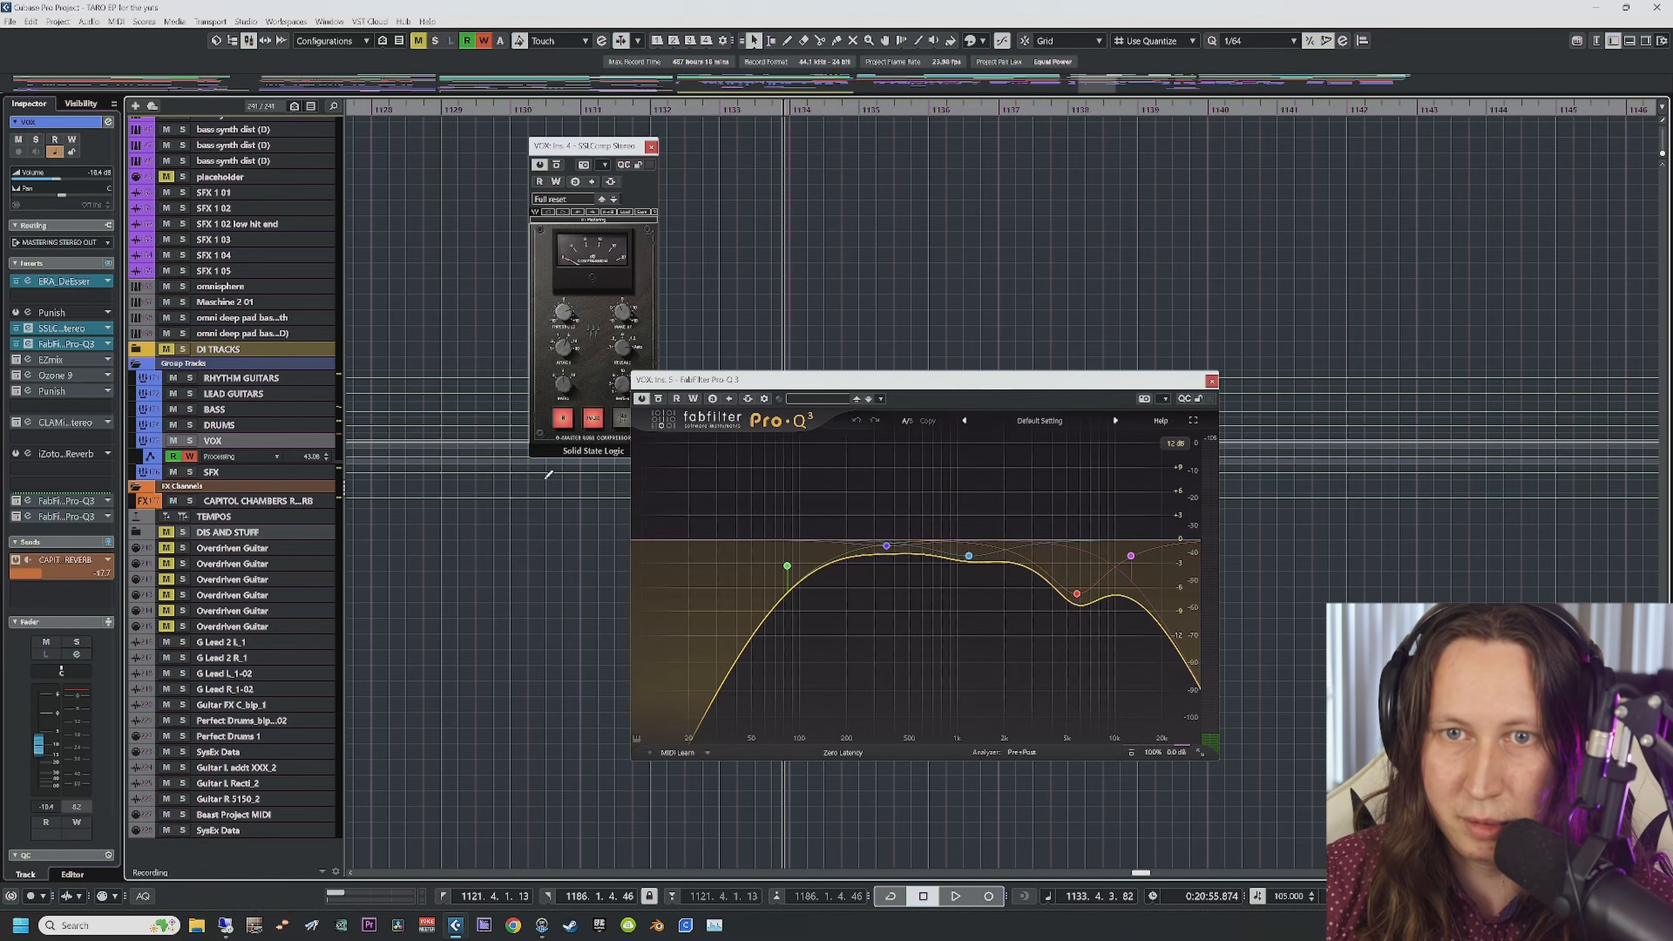
scroll(560, 567, "up", 15)
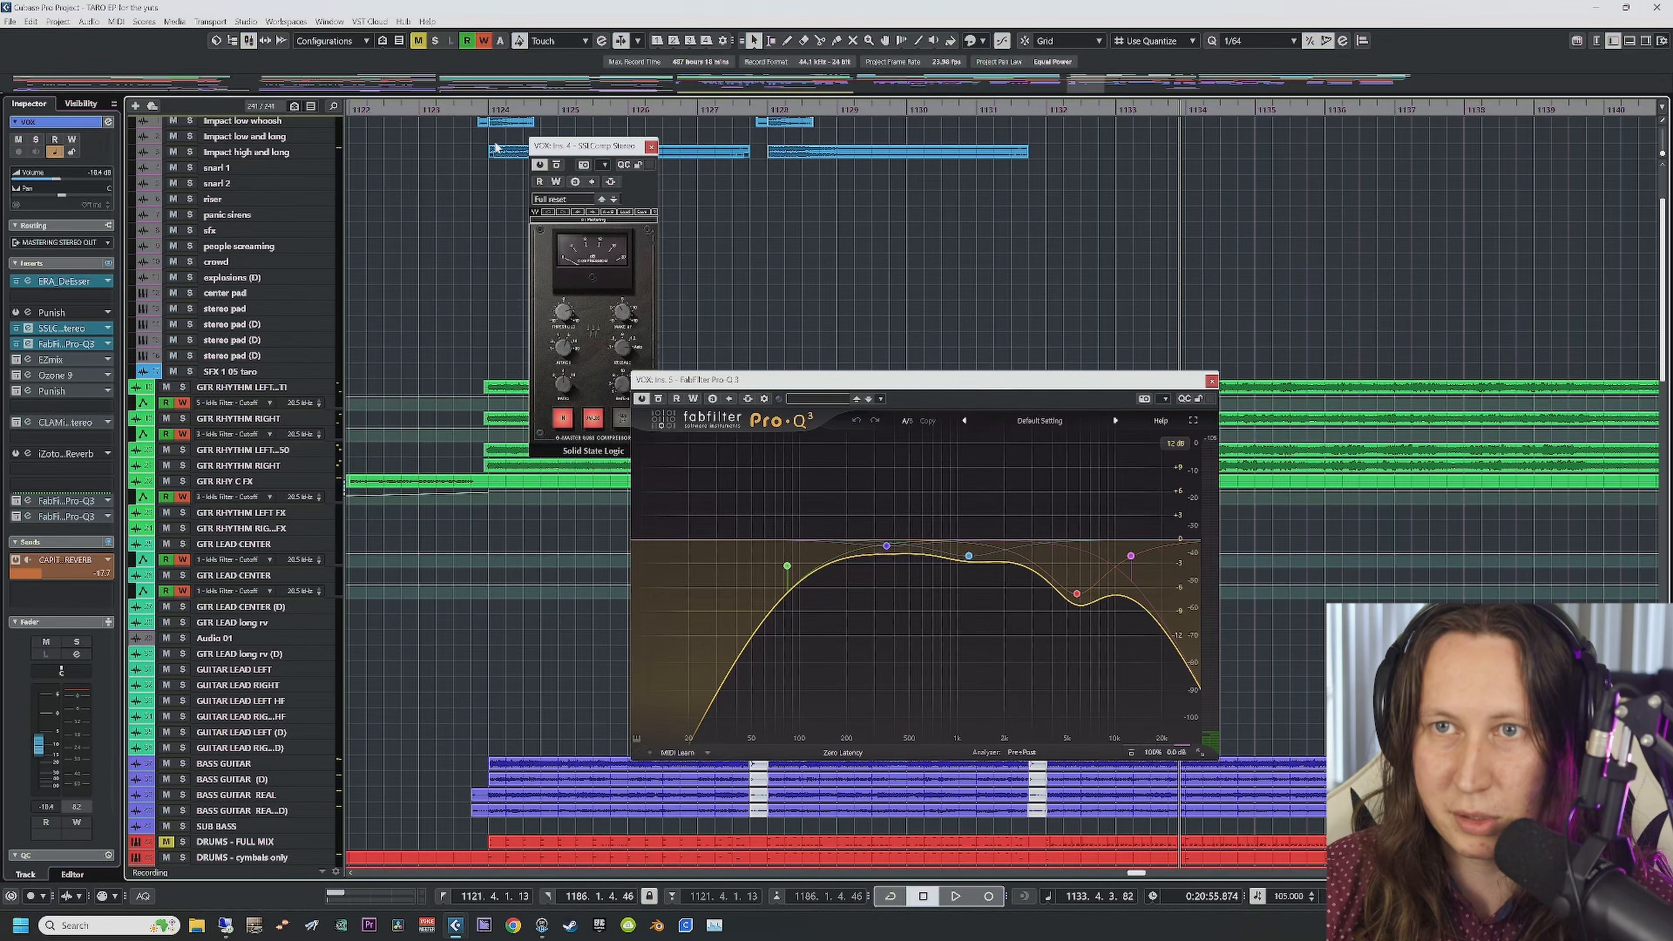
left_click(486, 109)
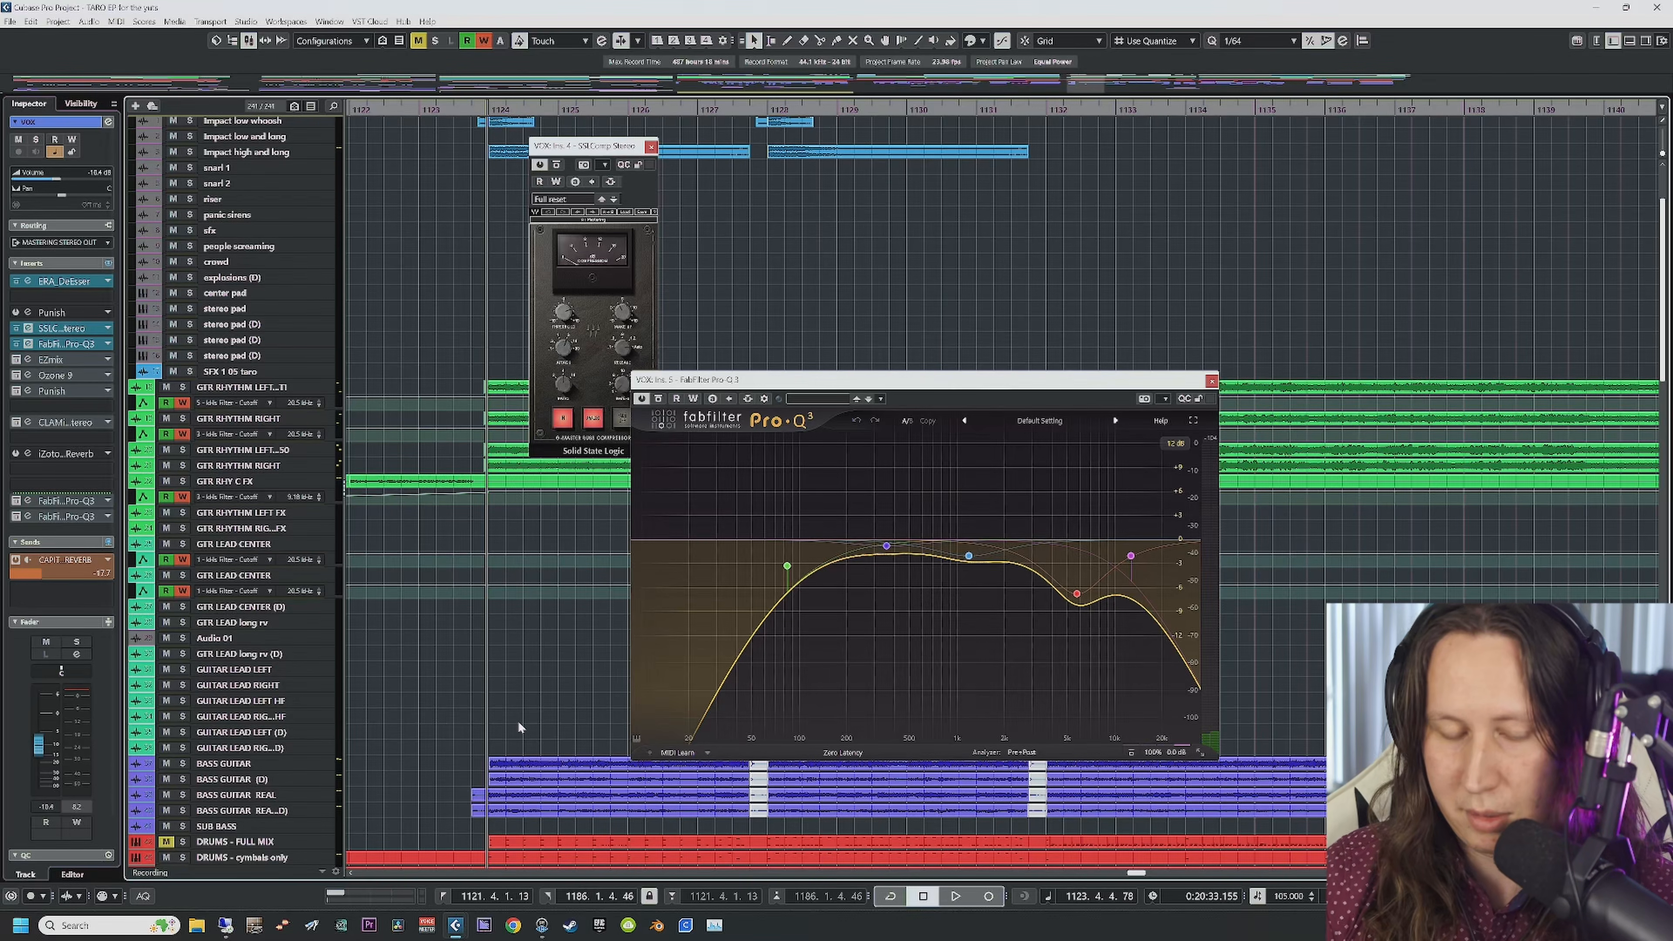
key("space")
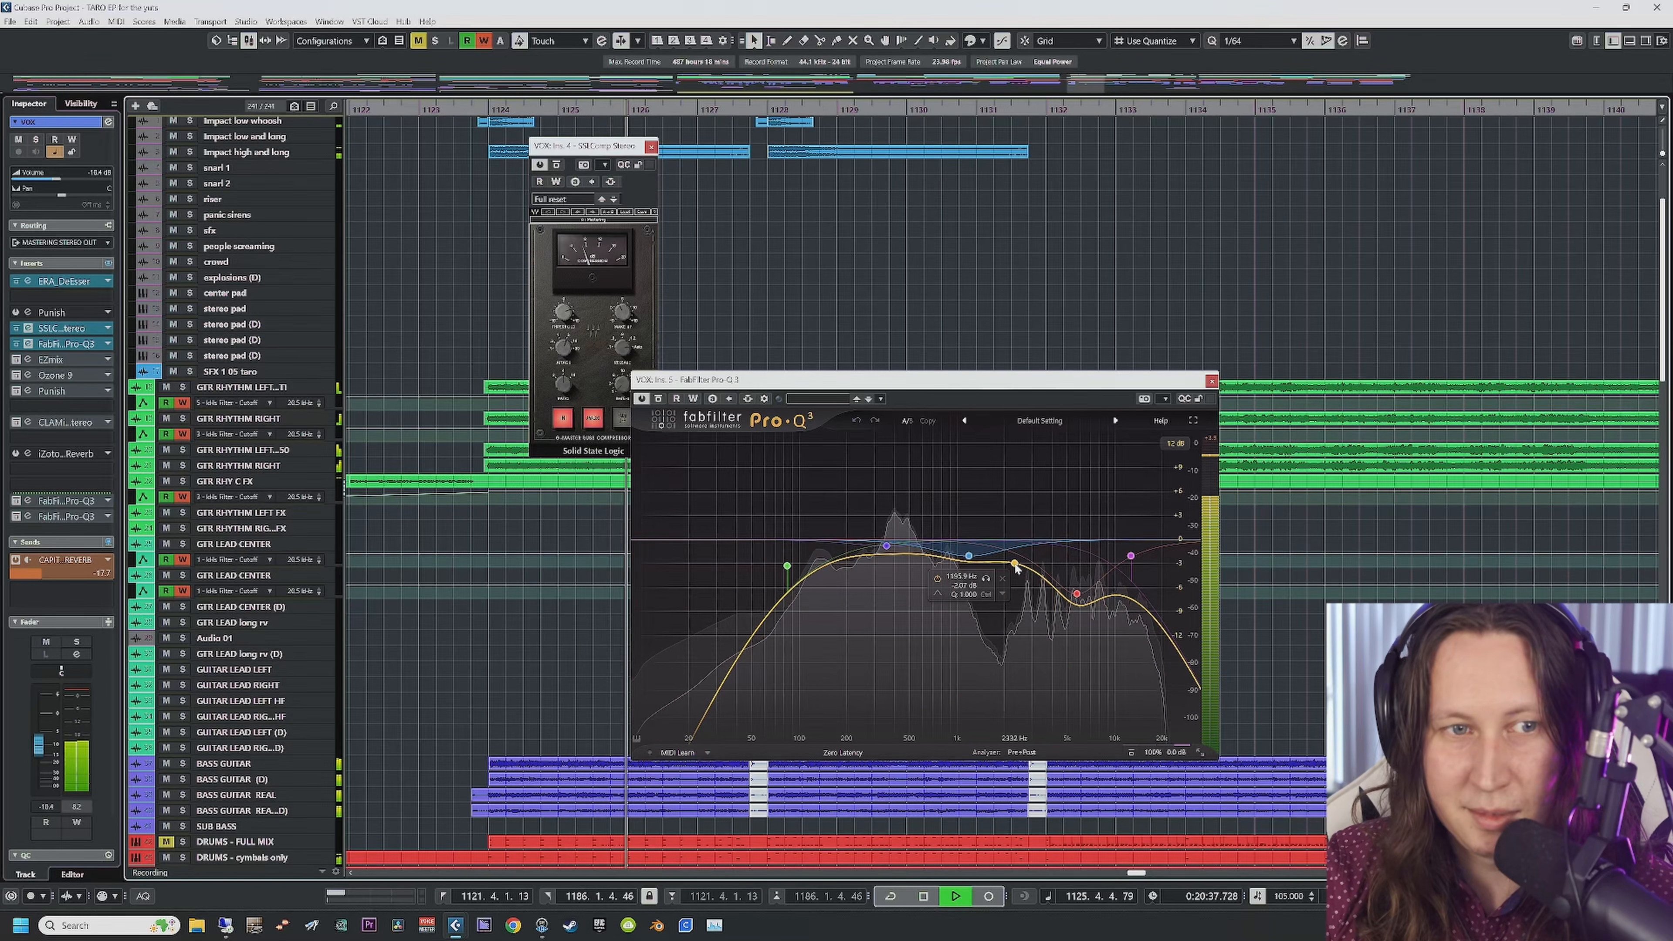
key("space")
Step: Select the red Pro-Q 3 band and audition it soloed, toggling its solo twice
left_click(1077, 594)
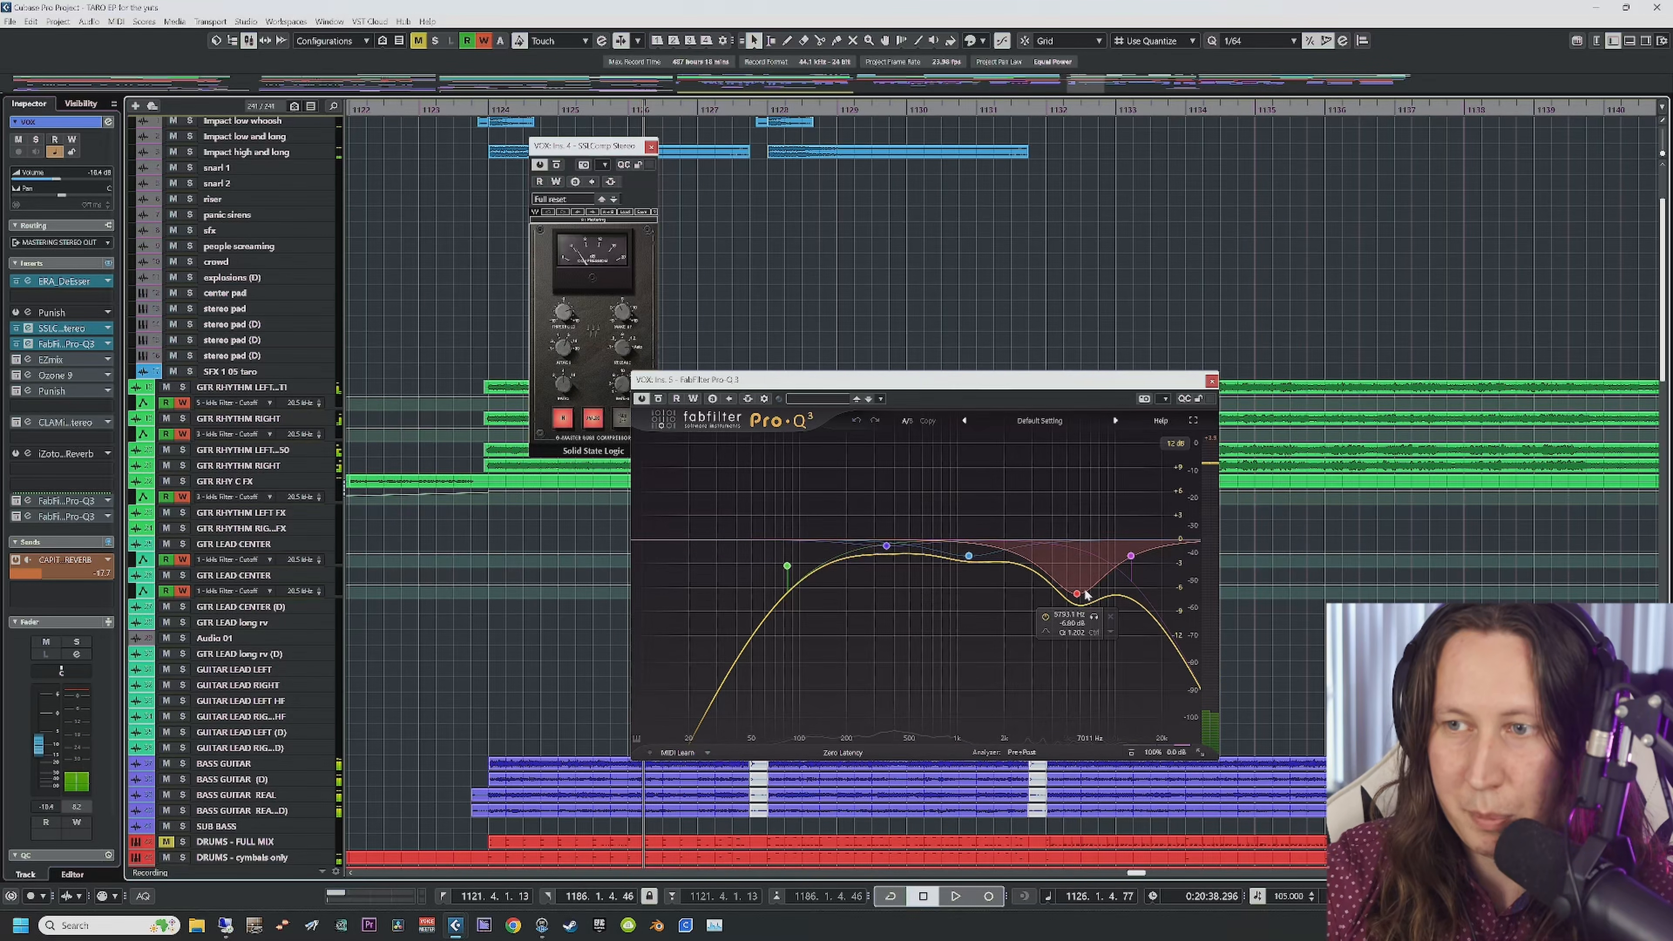
left_click(1094, 617)
key("space")
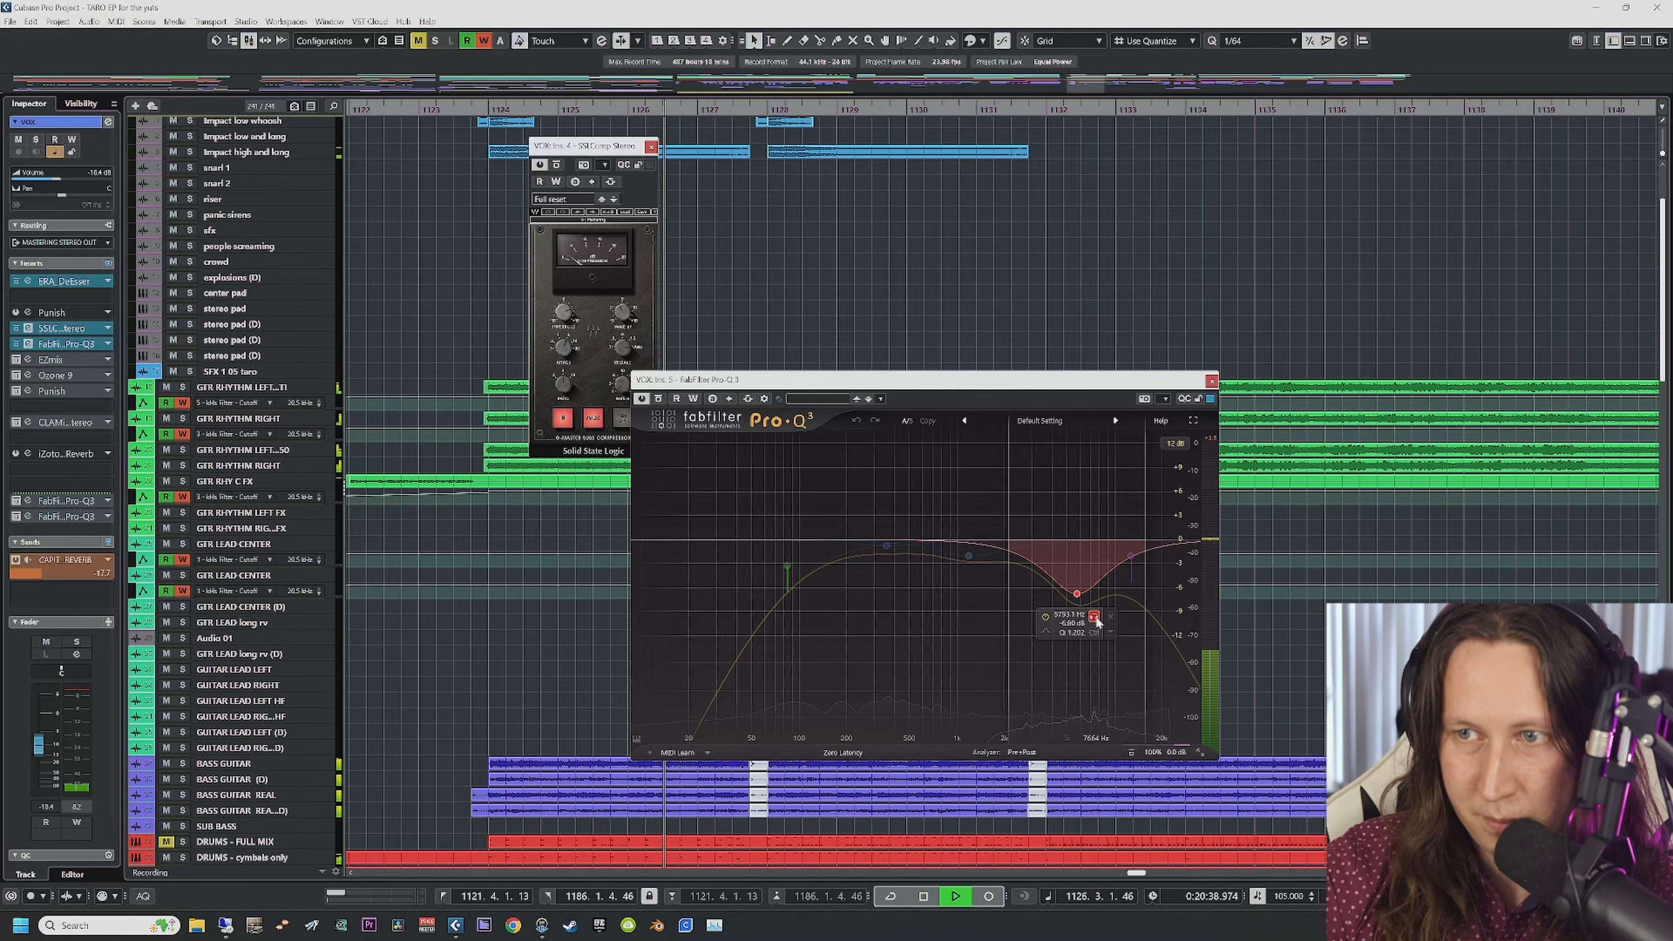
left_click(1094, 617)
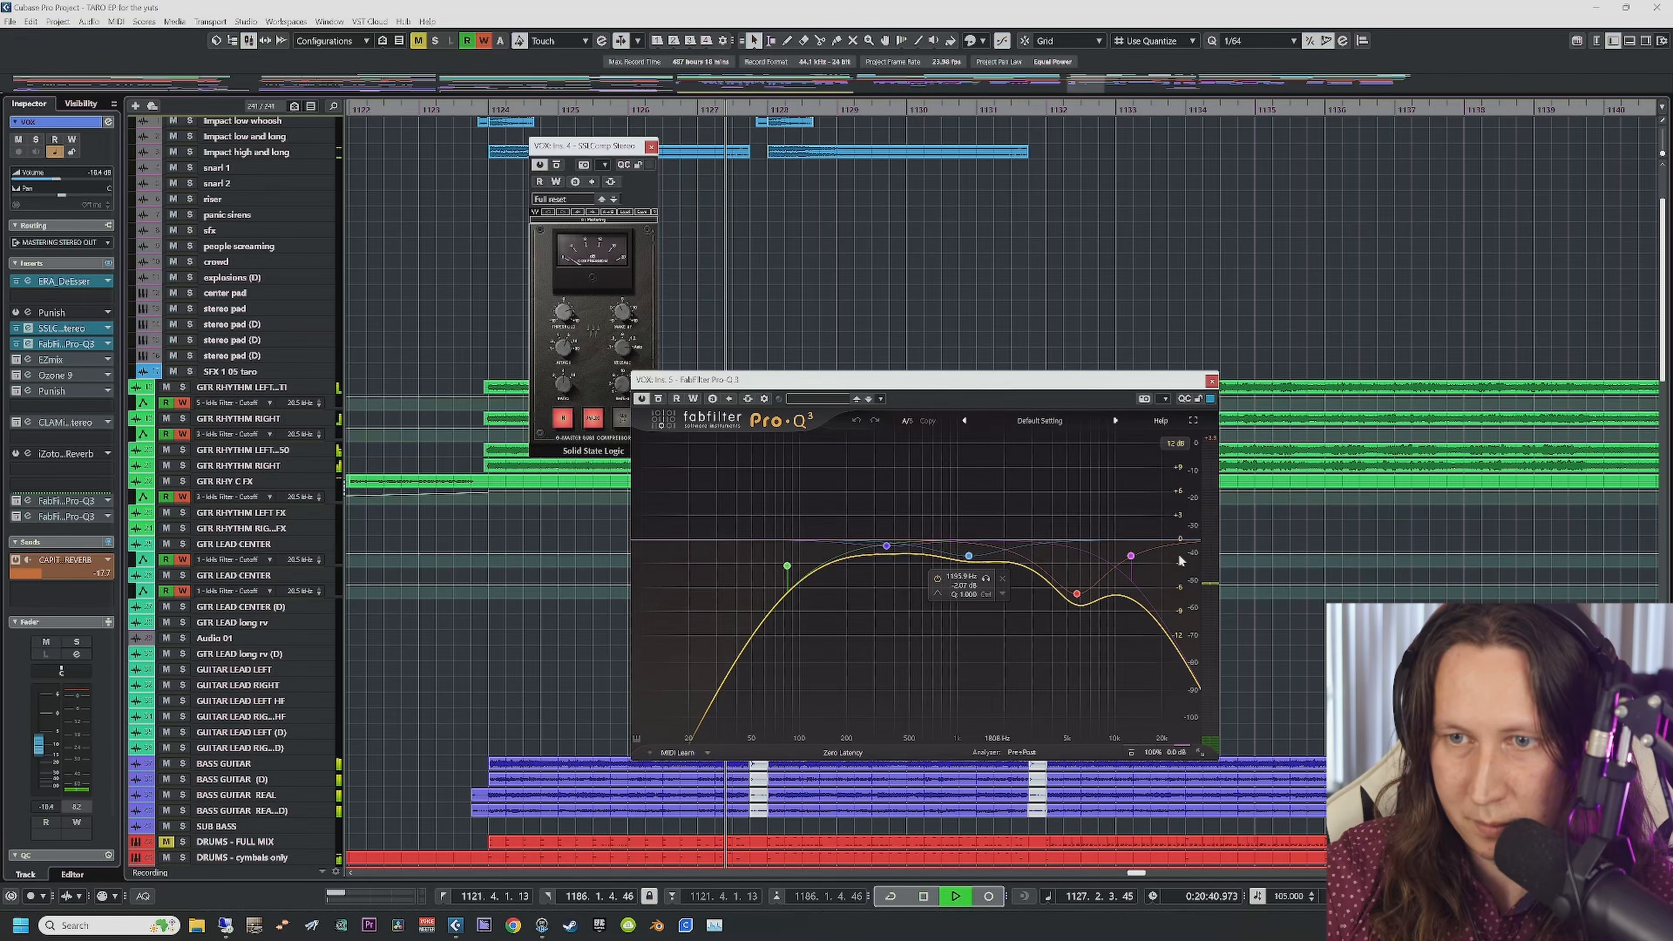
scroll(1118, 515, "down", 5)
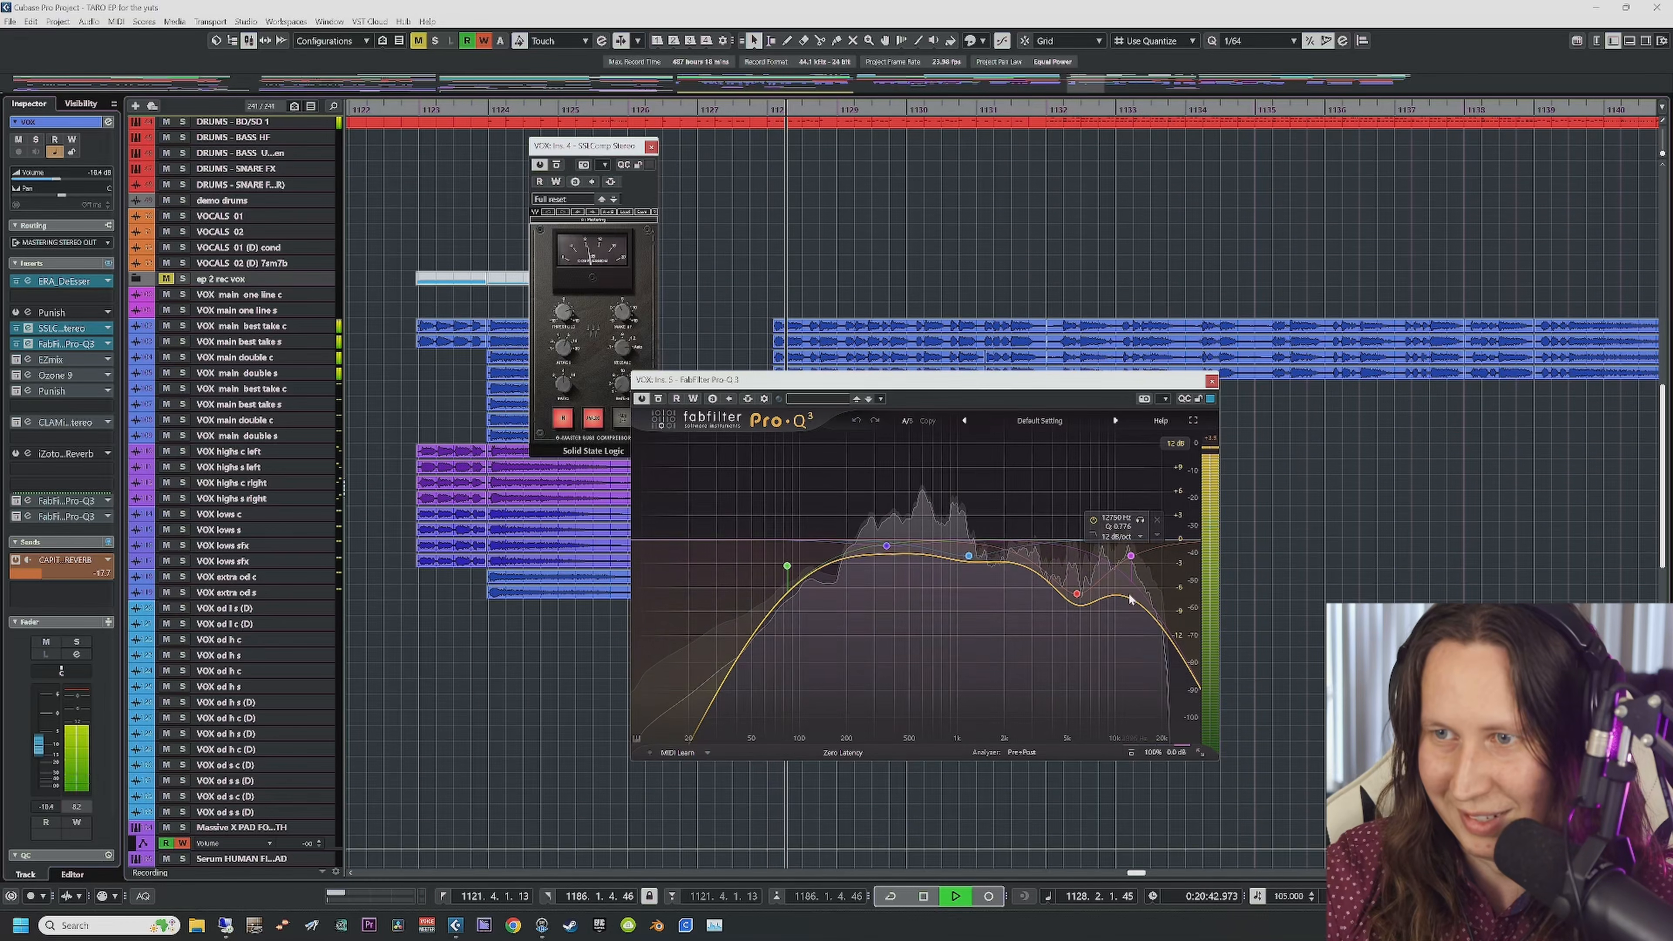
left_click(1094, 618)
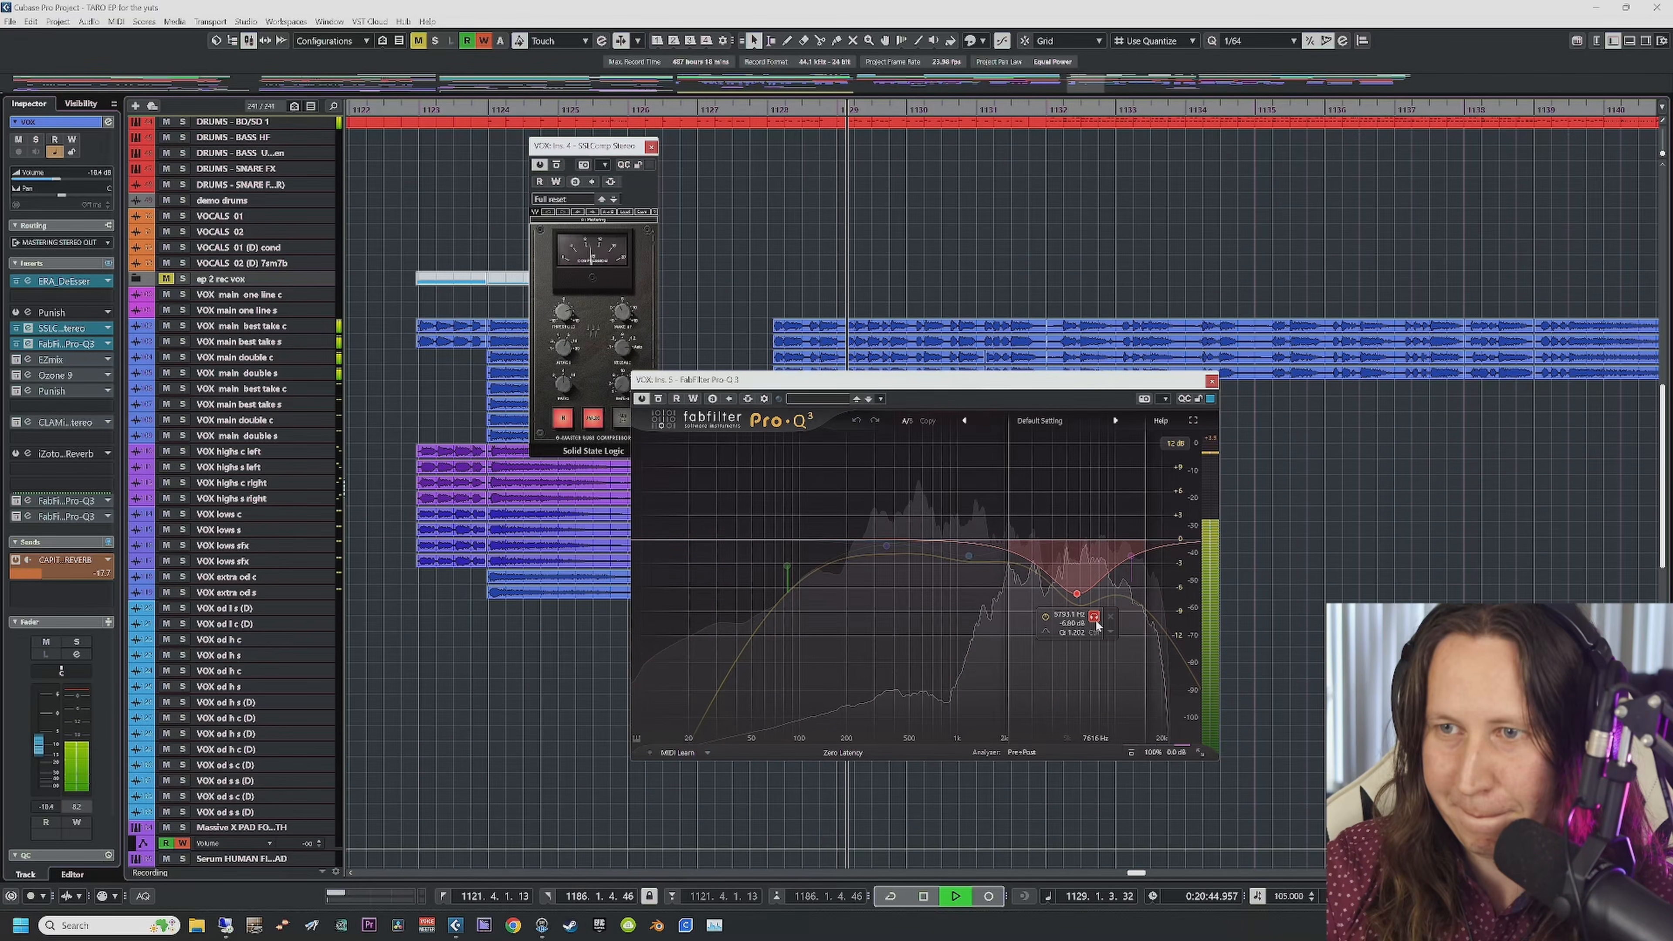
left_click(1094, 617)
scroll(356, 648, "down", 6)
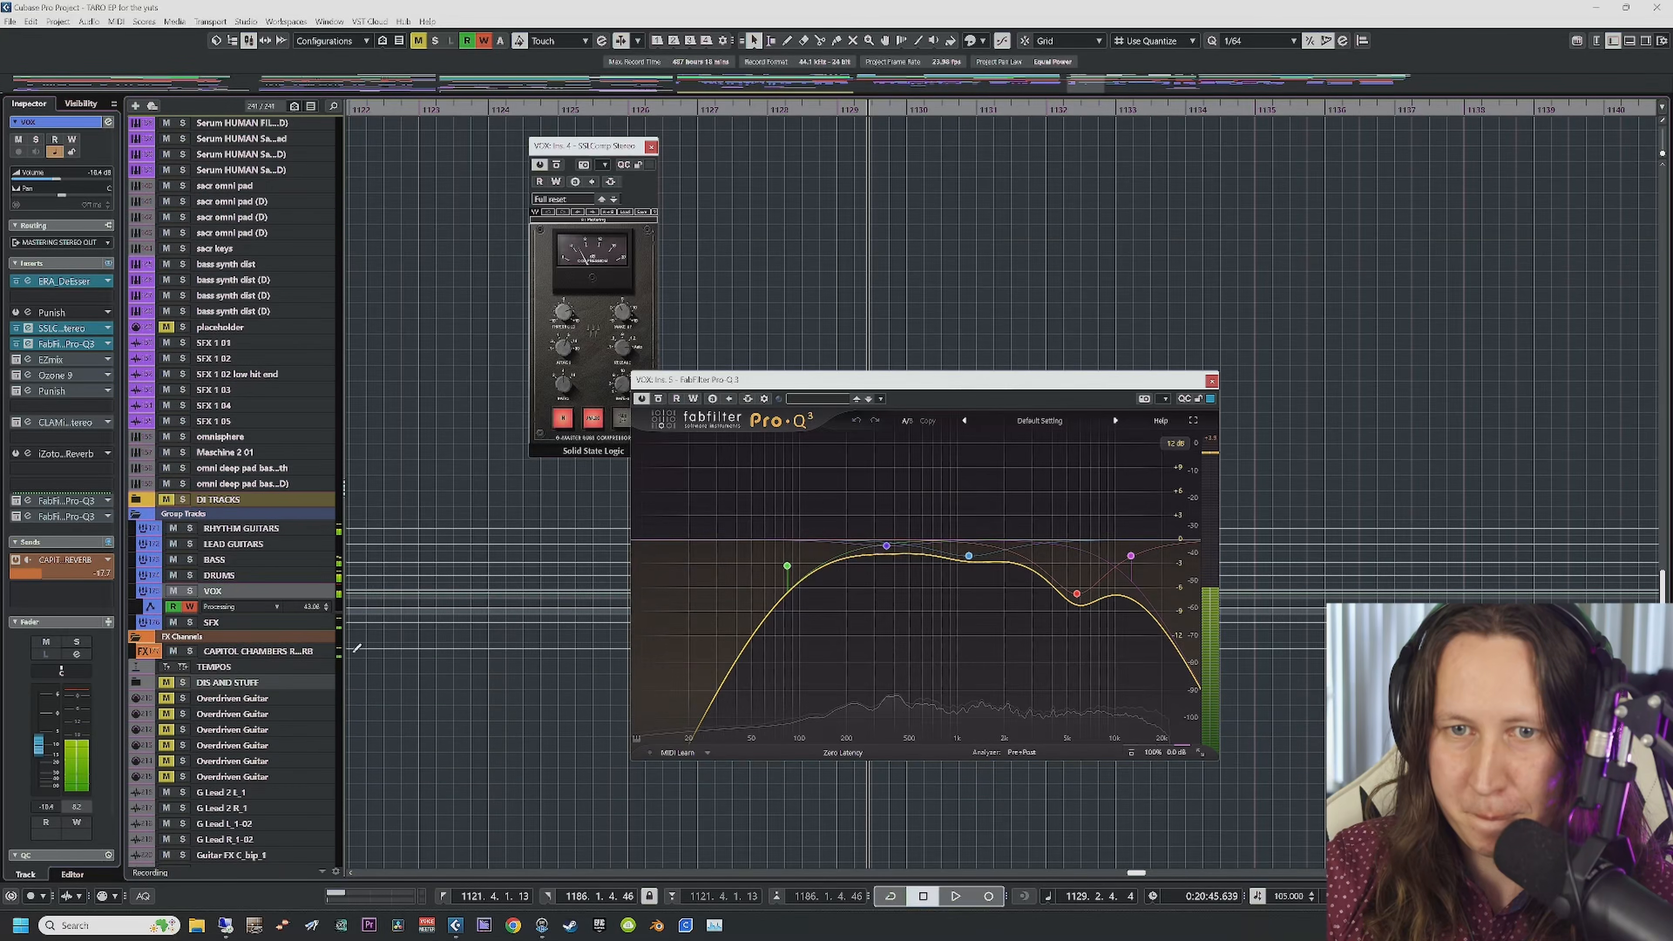
Step: Solo the VOX track and audition the 5793, 1195.9, 359.35 and 84.251 Hz Low Cut bands
key("s")
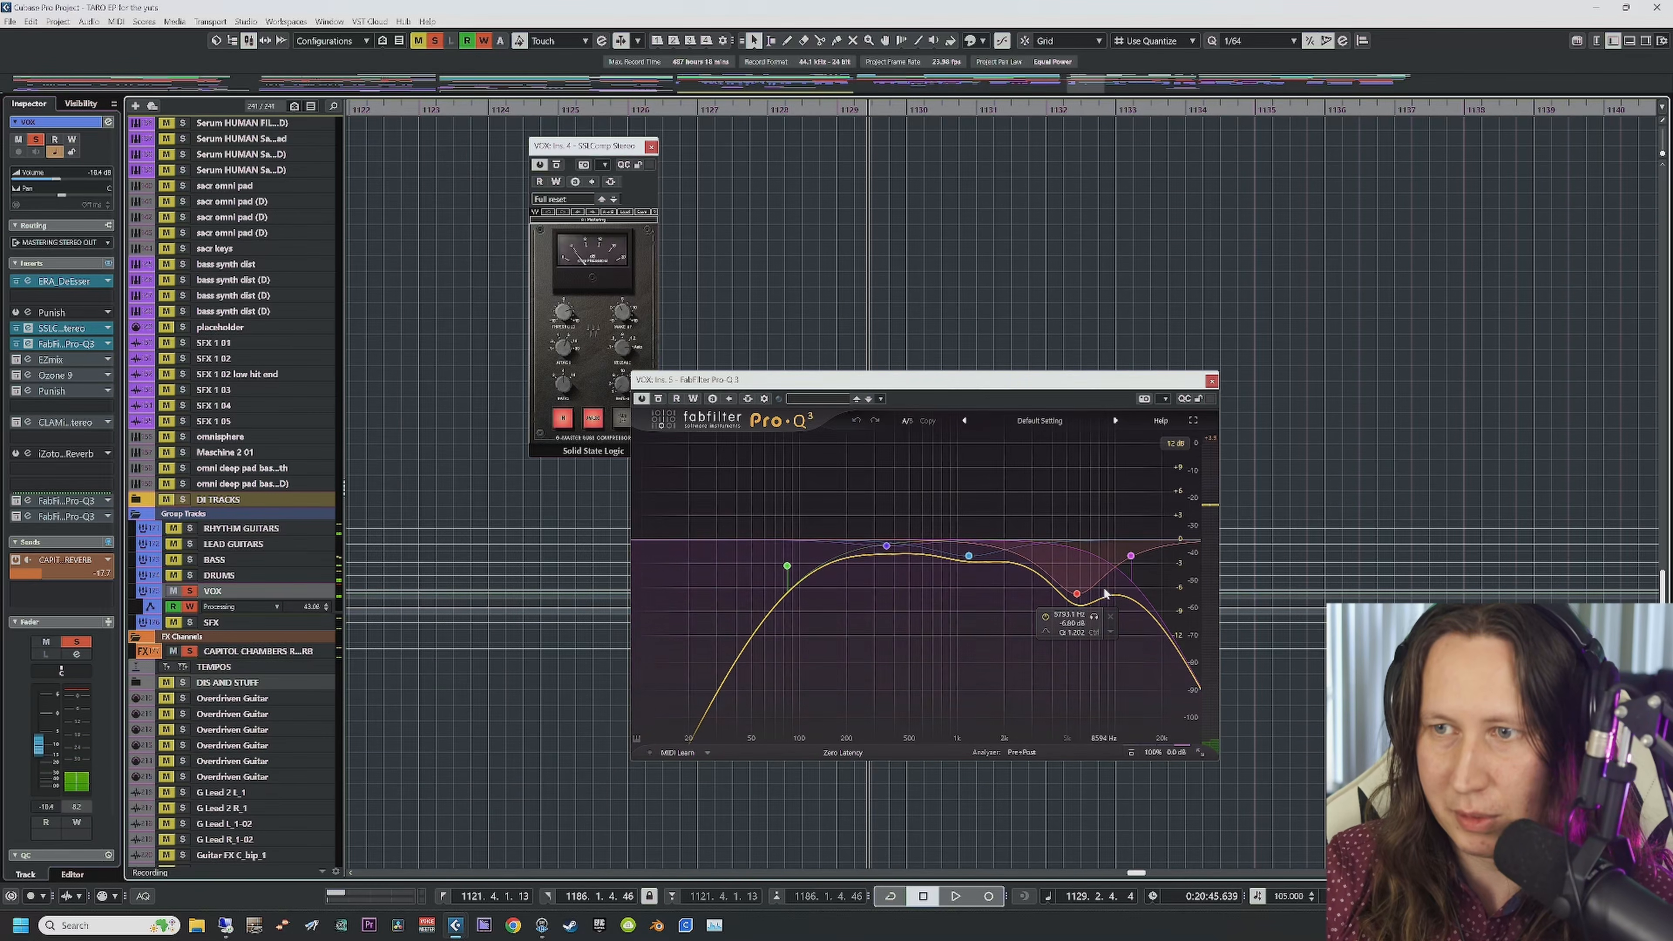
key("space")
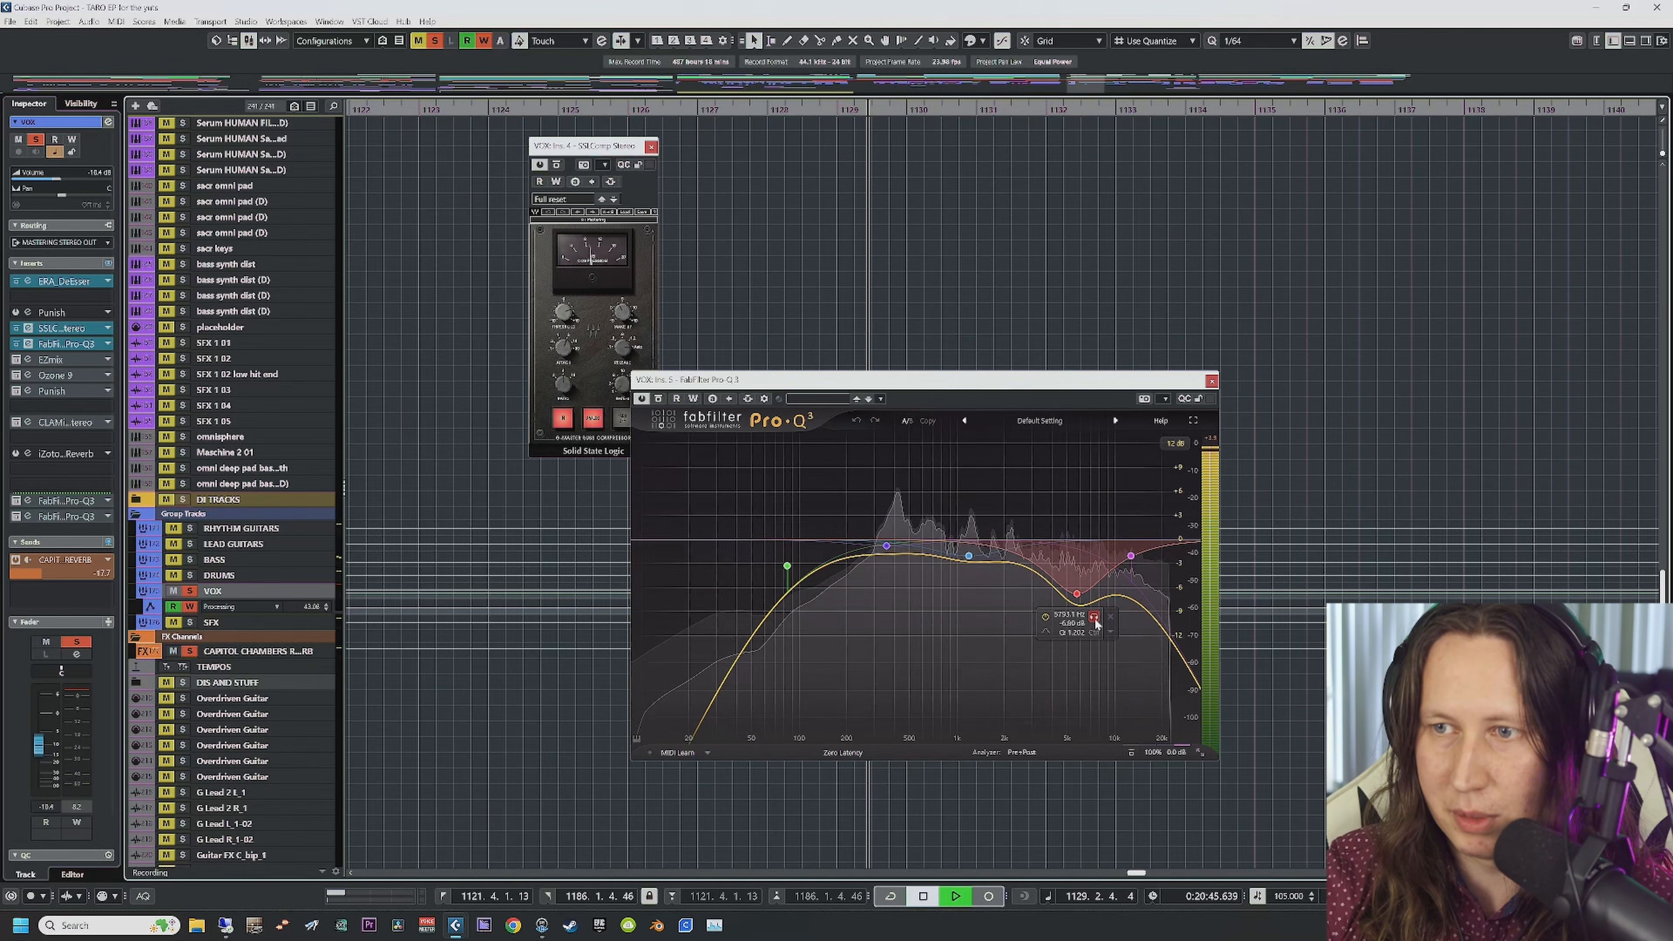
left_click(1094, 617)
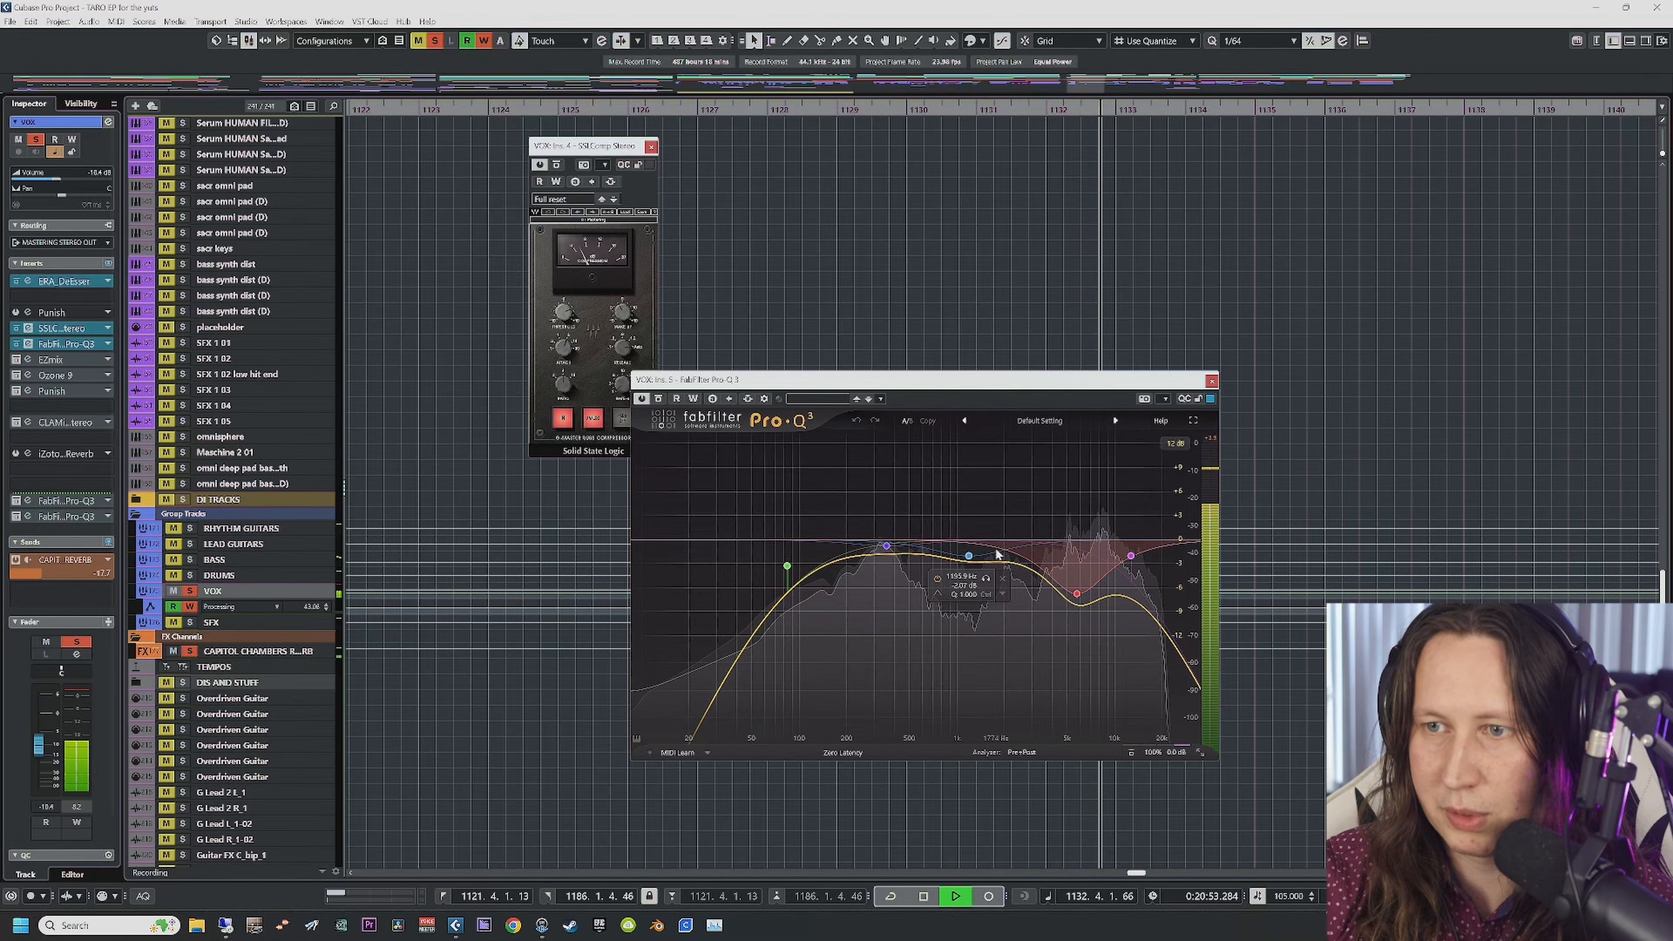
left_click(986, 578)
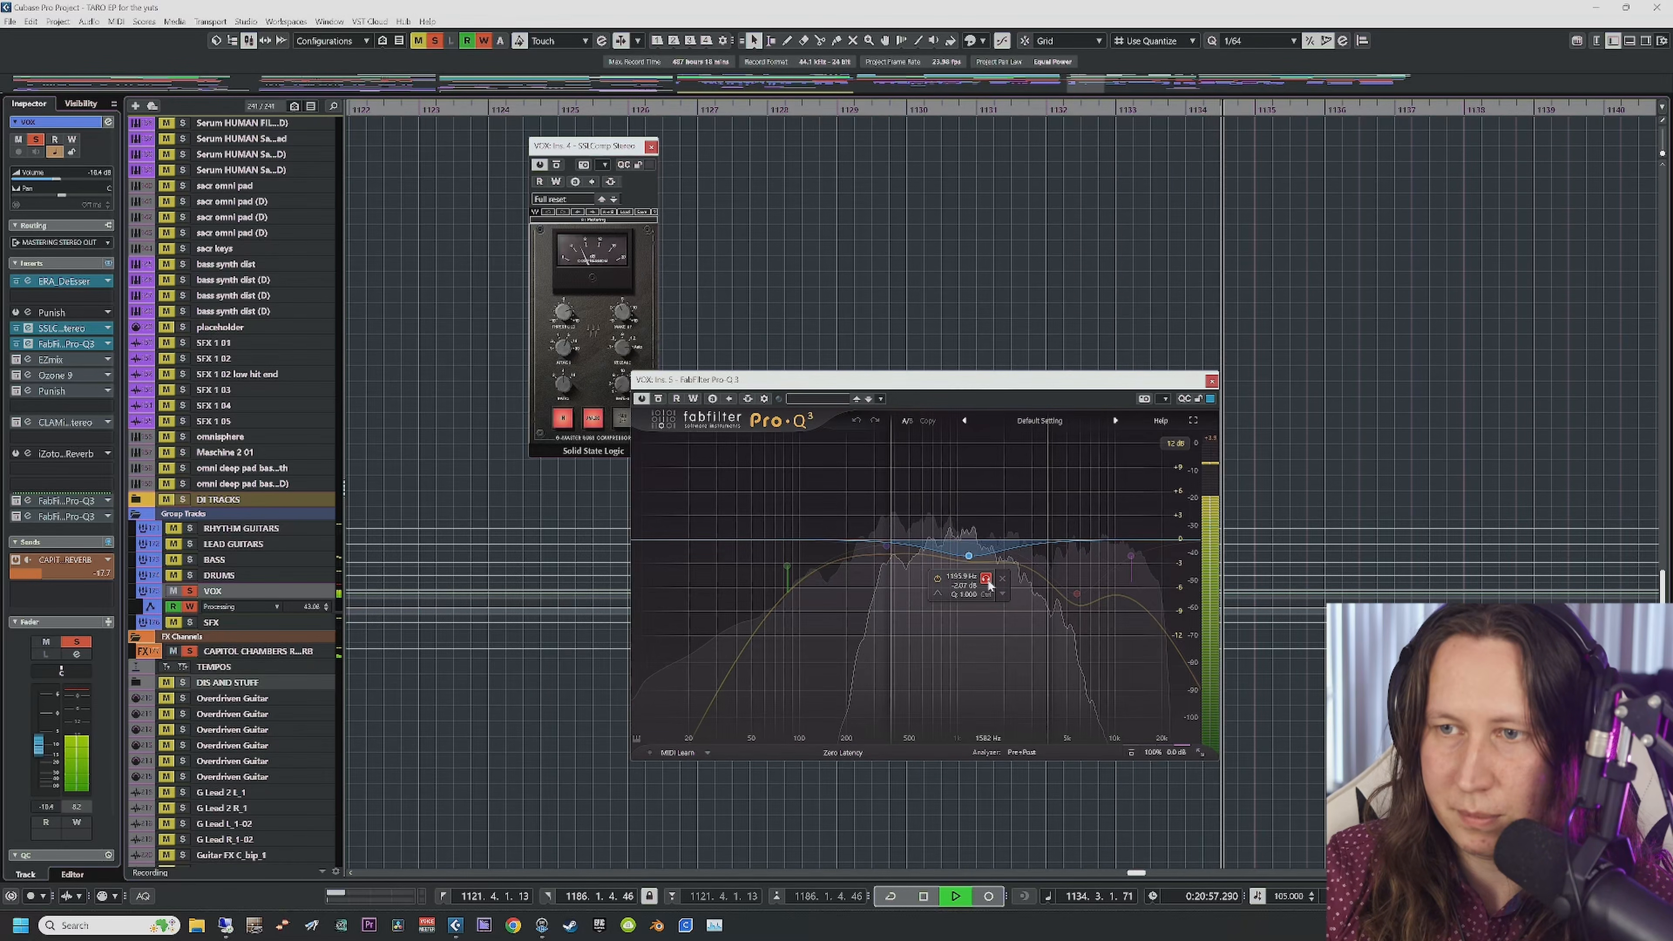
left_click(906, 572)
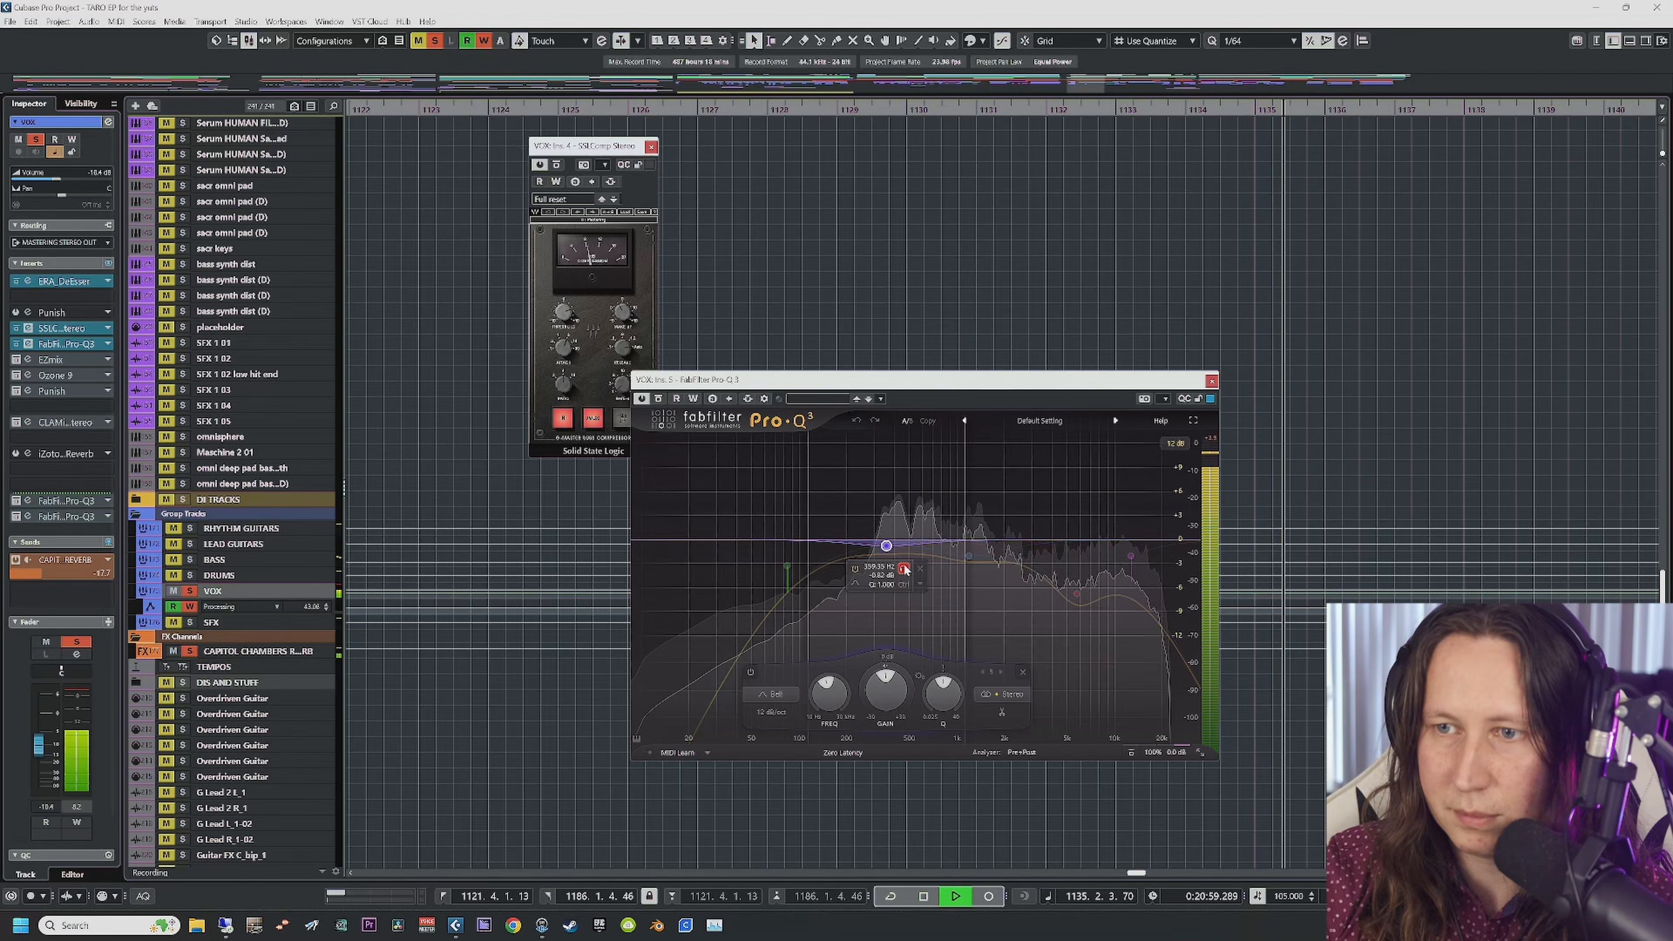
left_click(904, 570)
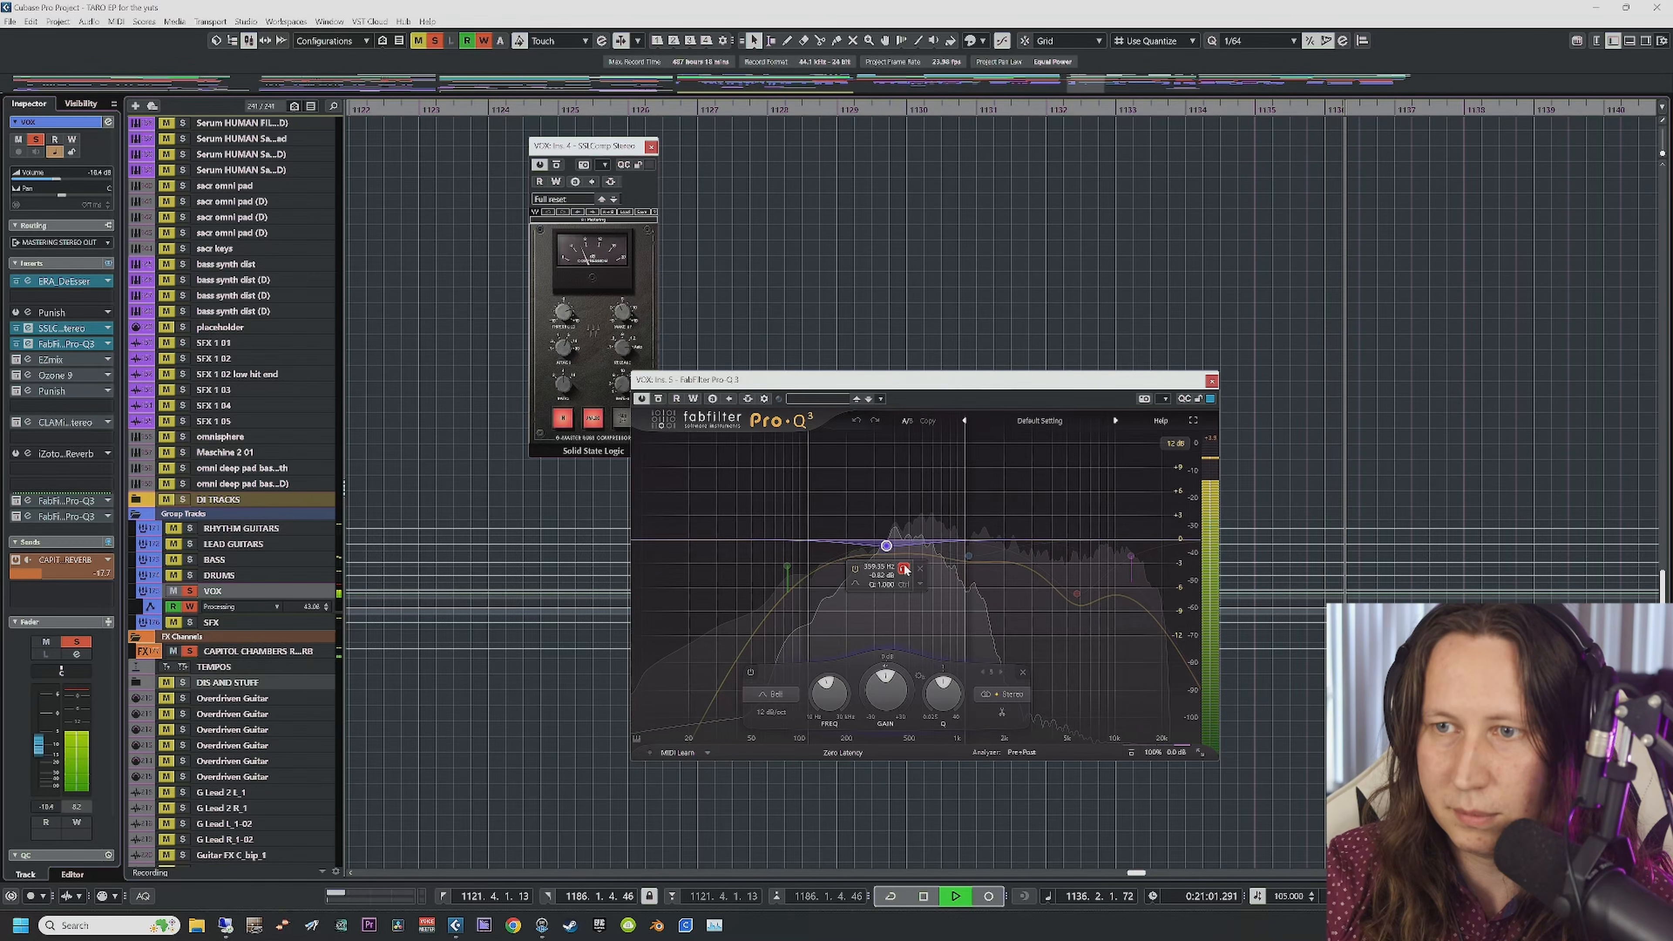
left_click(904, 569)
left_click(787, 565)
left_click(805, 531)
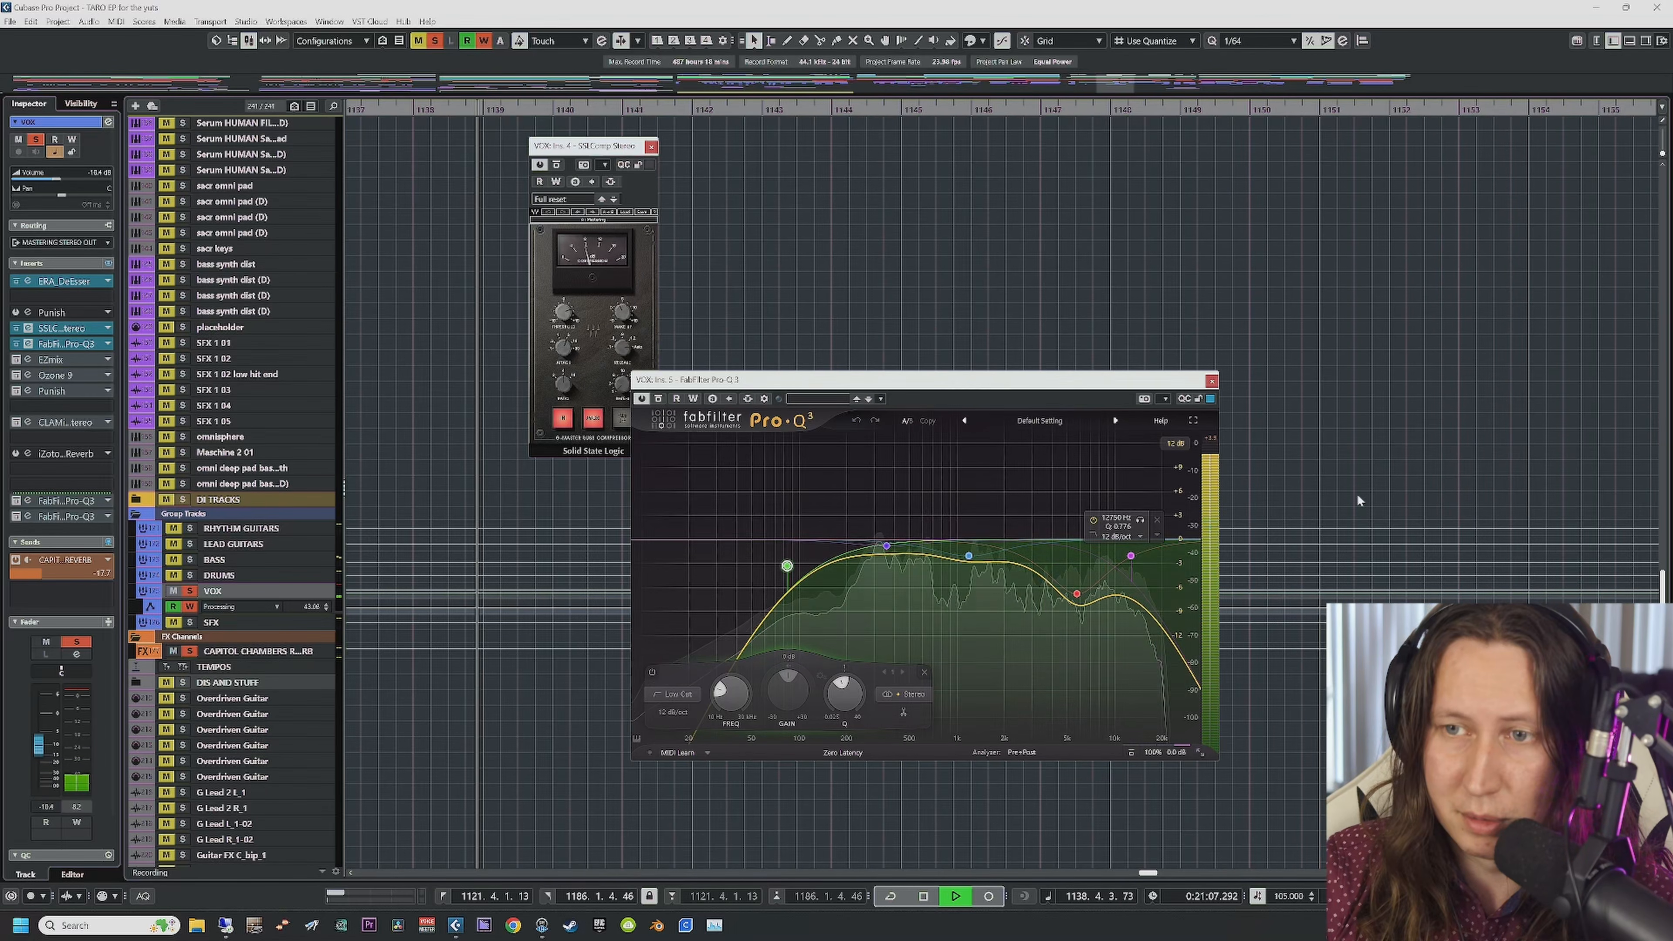
left_click(804, 531)
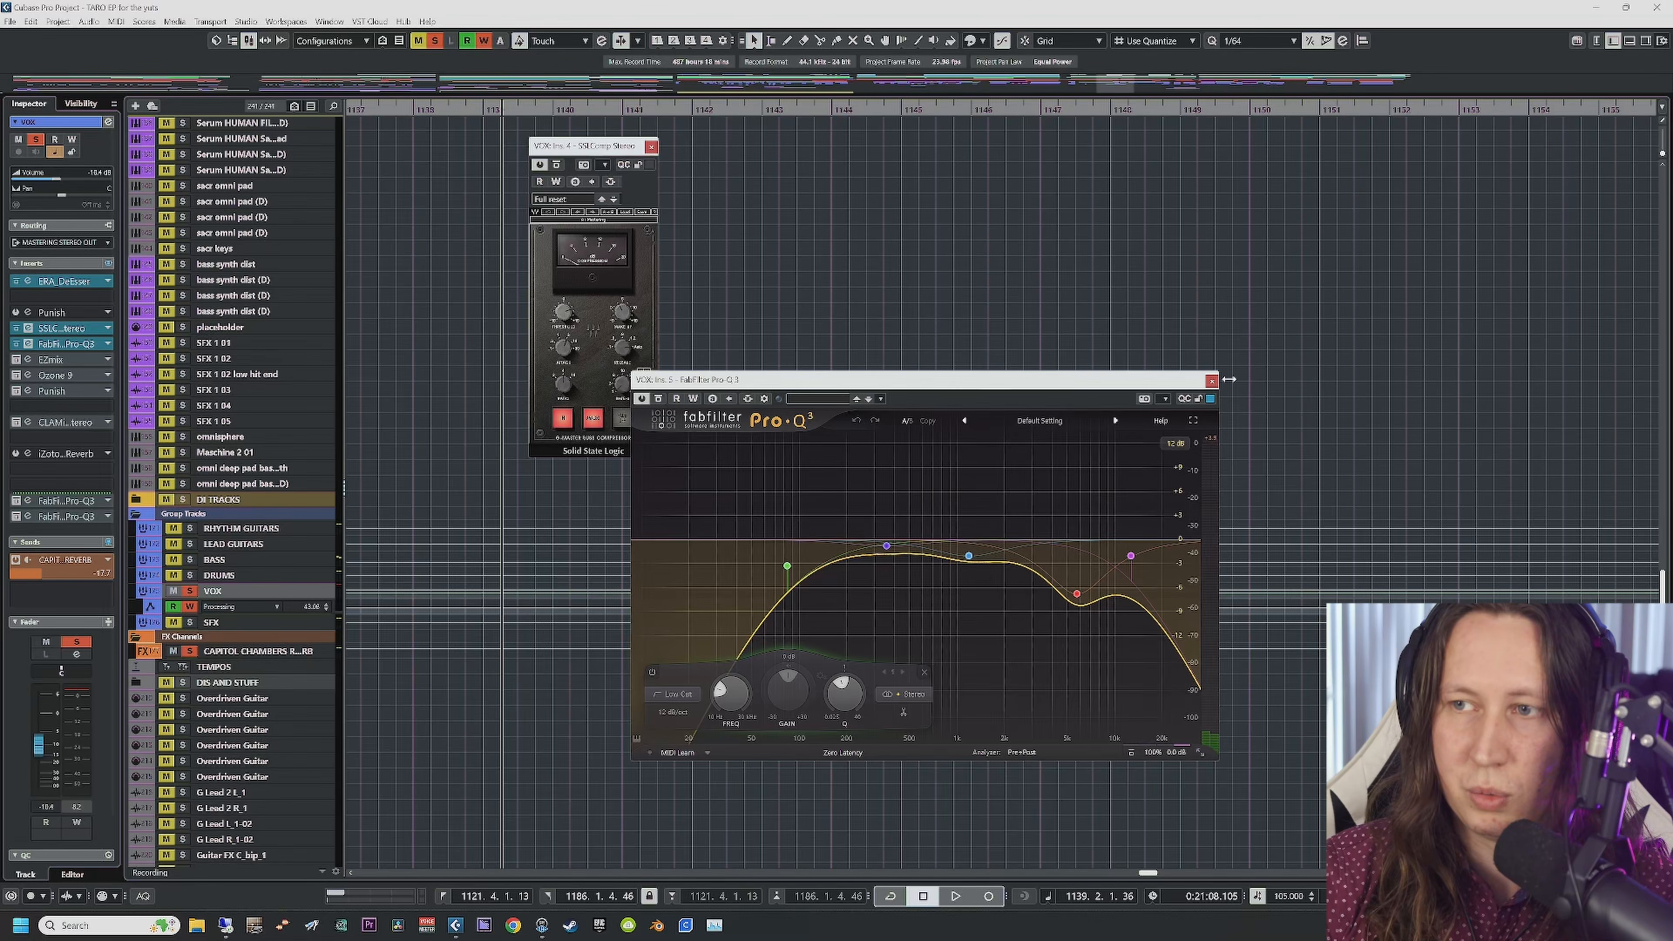
Step: Close the Pro-Q 3 and SSL editors, unsolo the VOX group, and bypass Pro-Q 3
left_click(1211, 382)
left_click(651, 147)
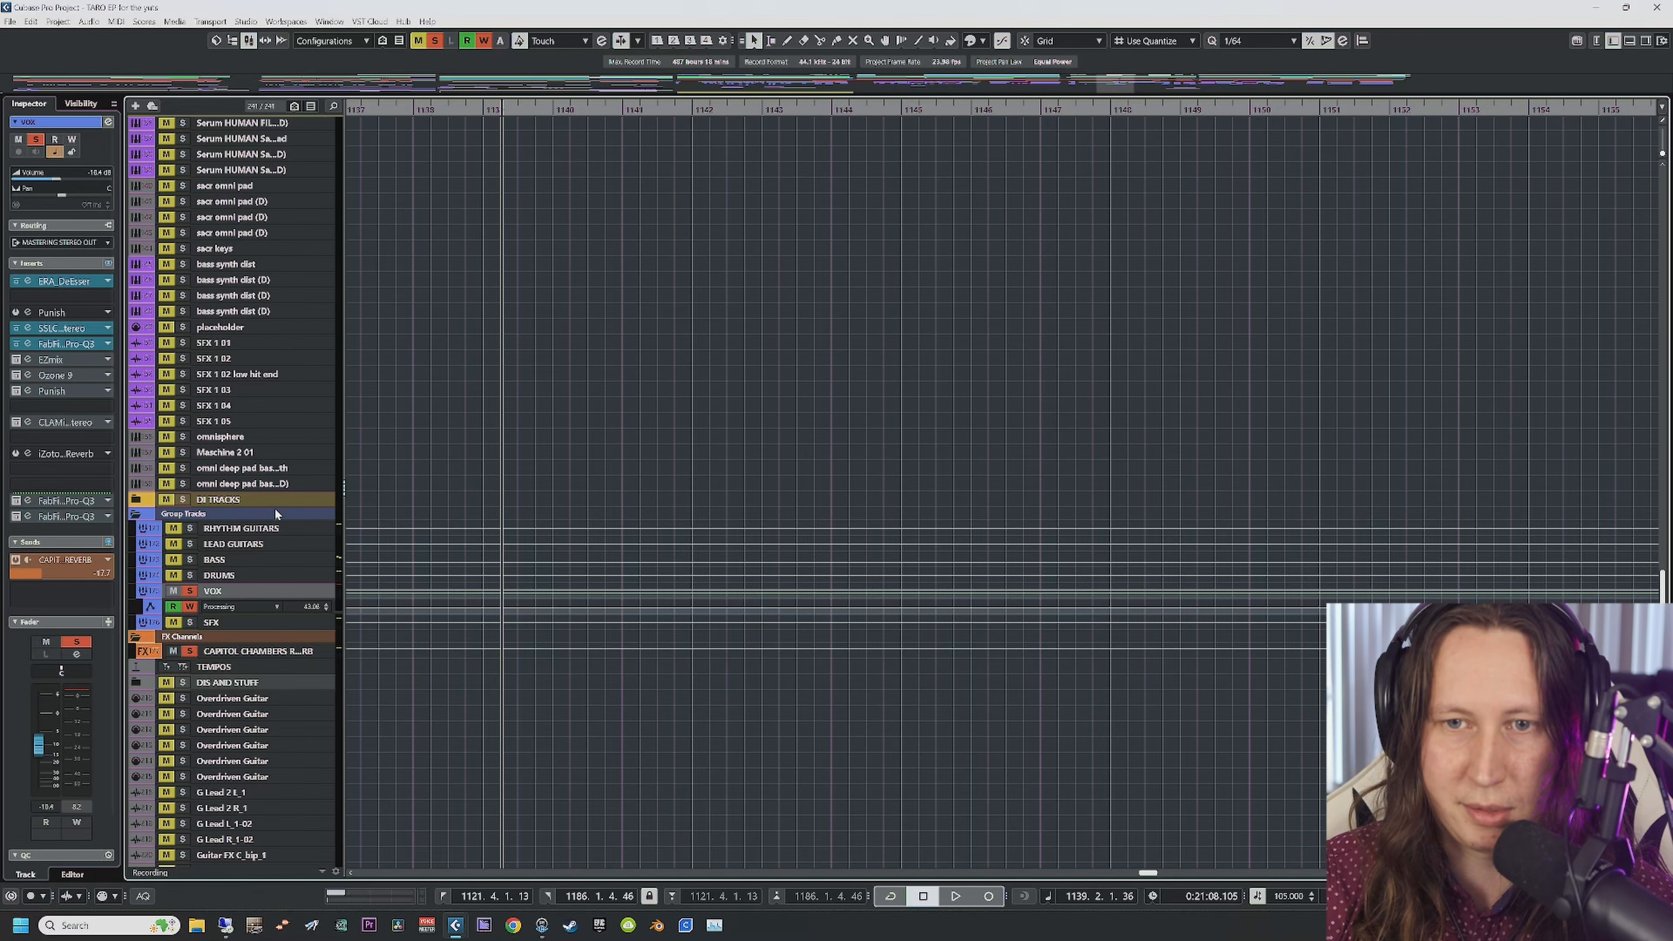
left_click(189, 590)
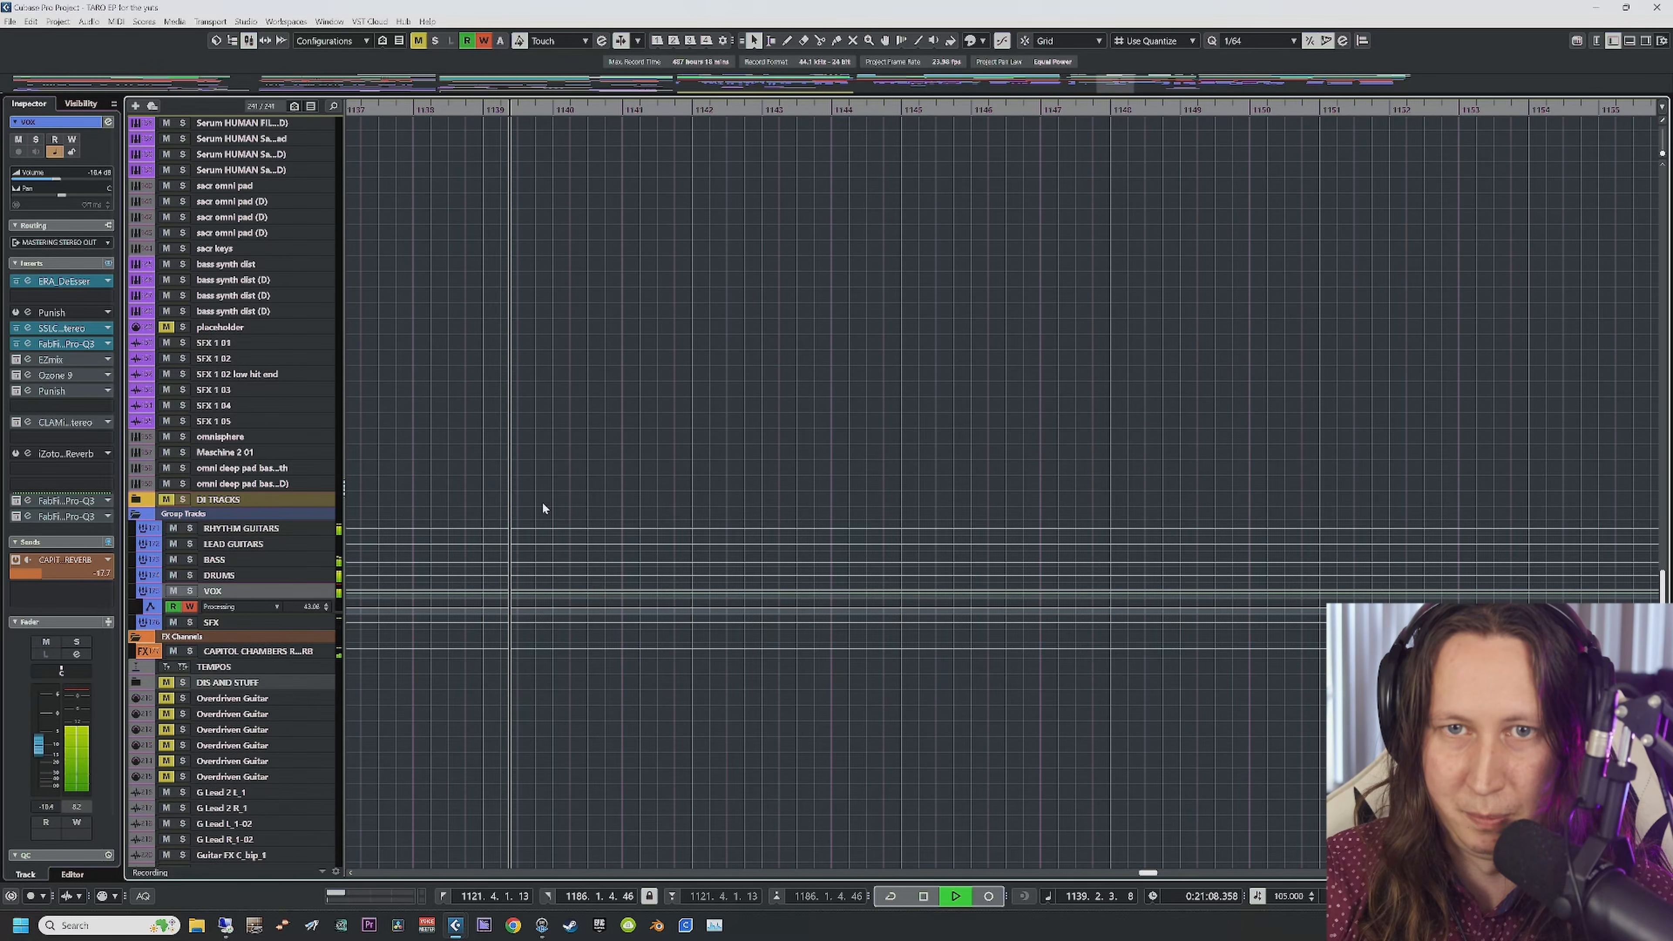
scroll(685, 619, "up", 12)
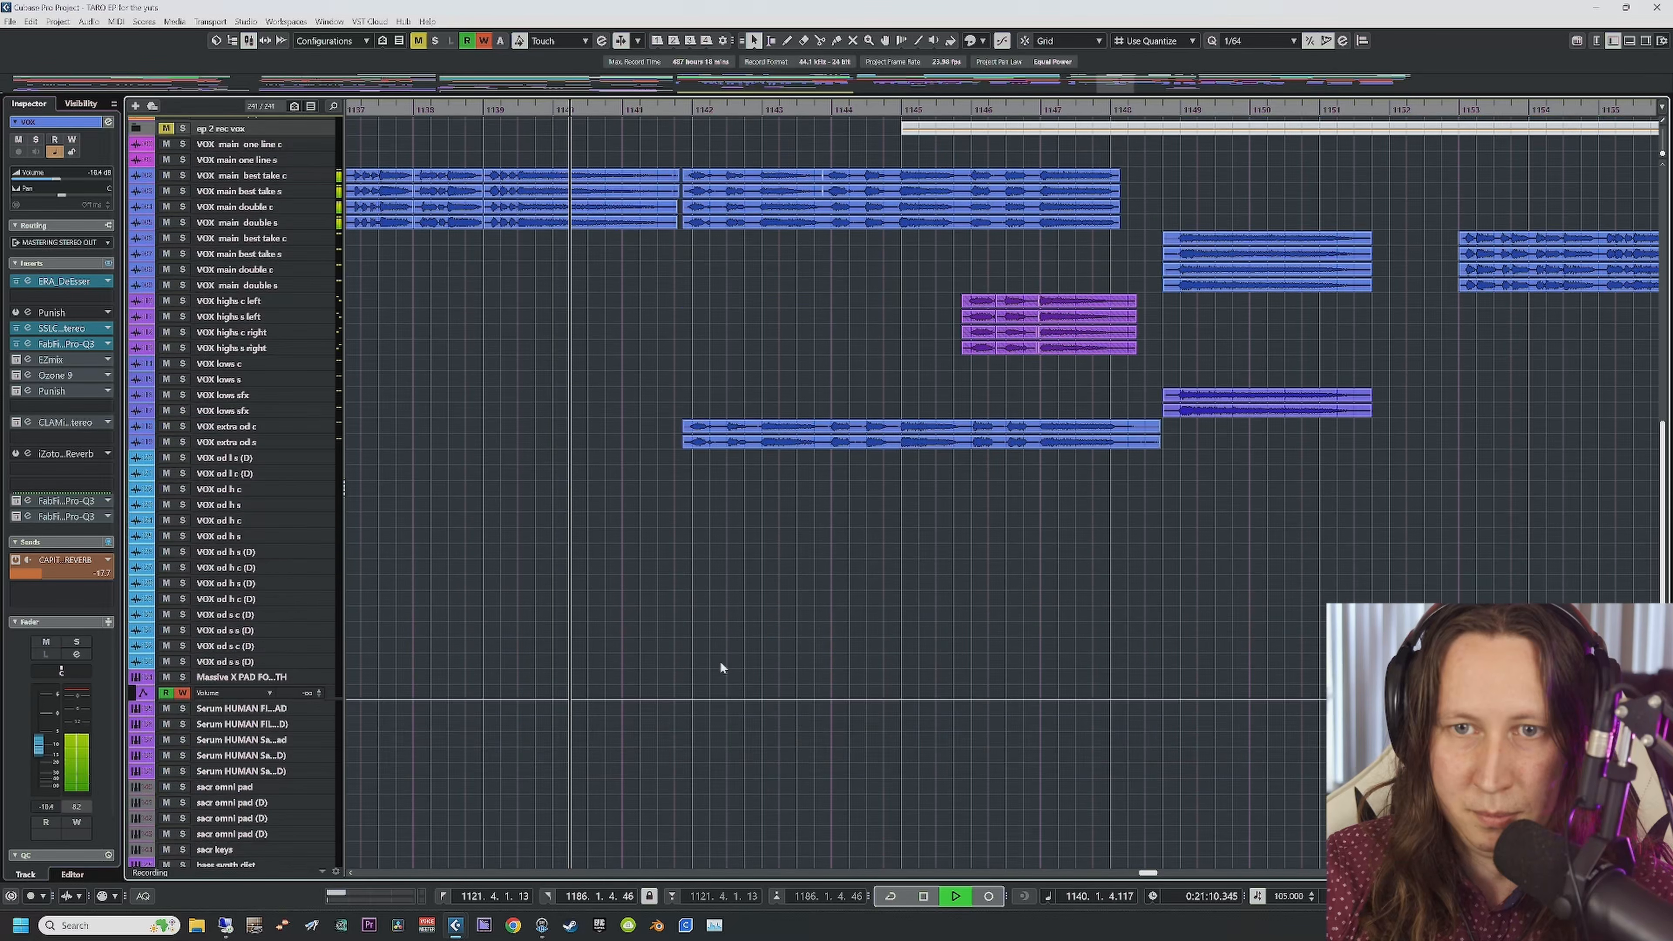
left_click(16, 344)
Step: Replay the vocals from bar 1132 without Pro-Q 3
key("space")
scroll(700, 588, "left", 3)
scroll(636, 262, "left", 4)
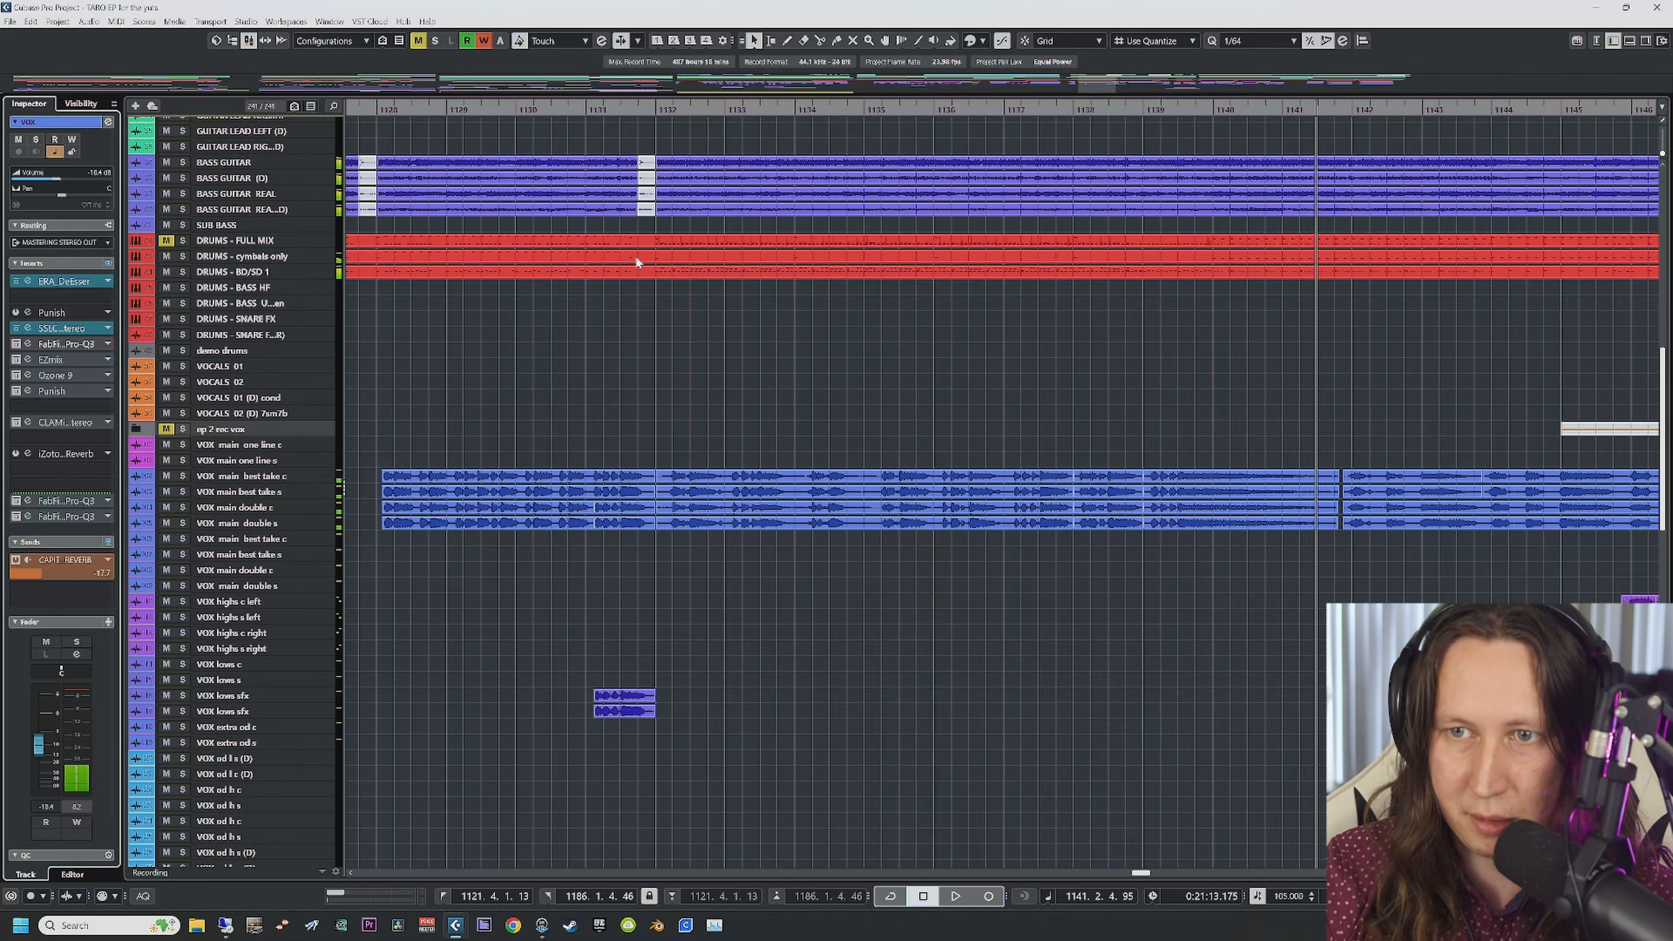
left_click(685, 121)
key("space")
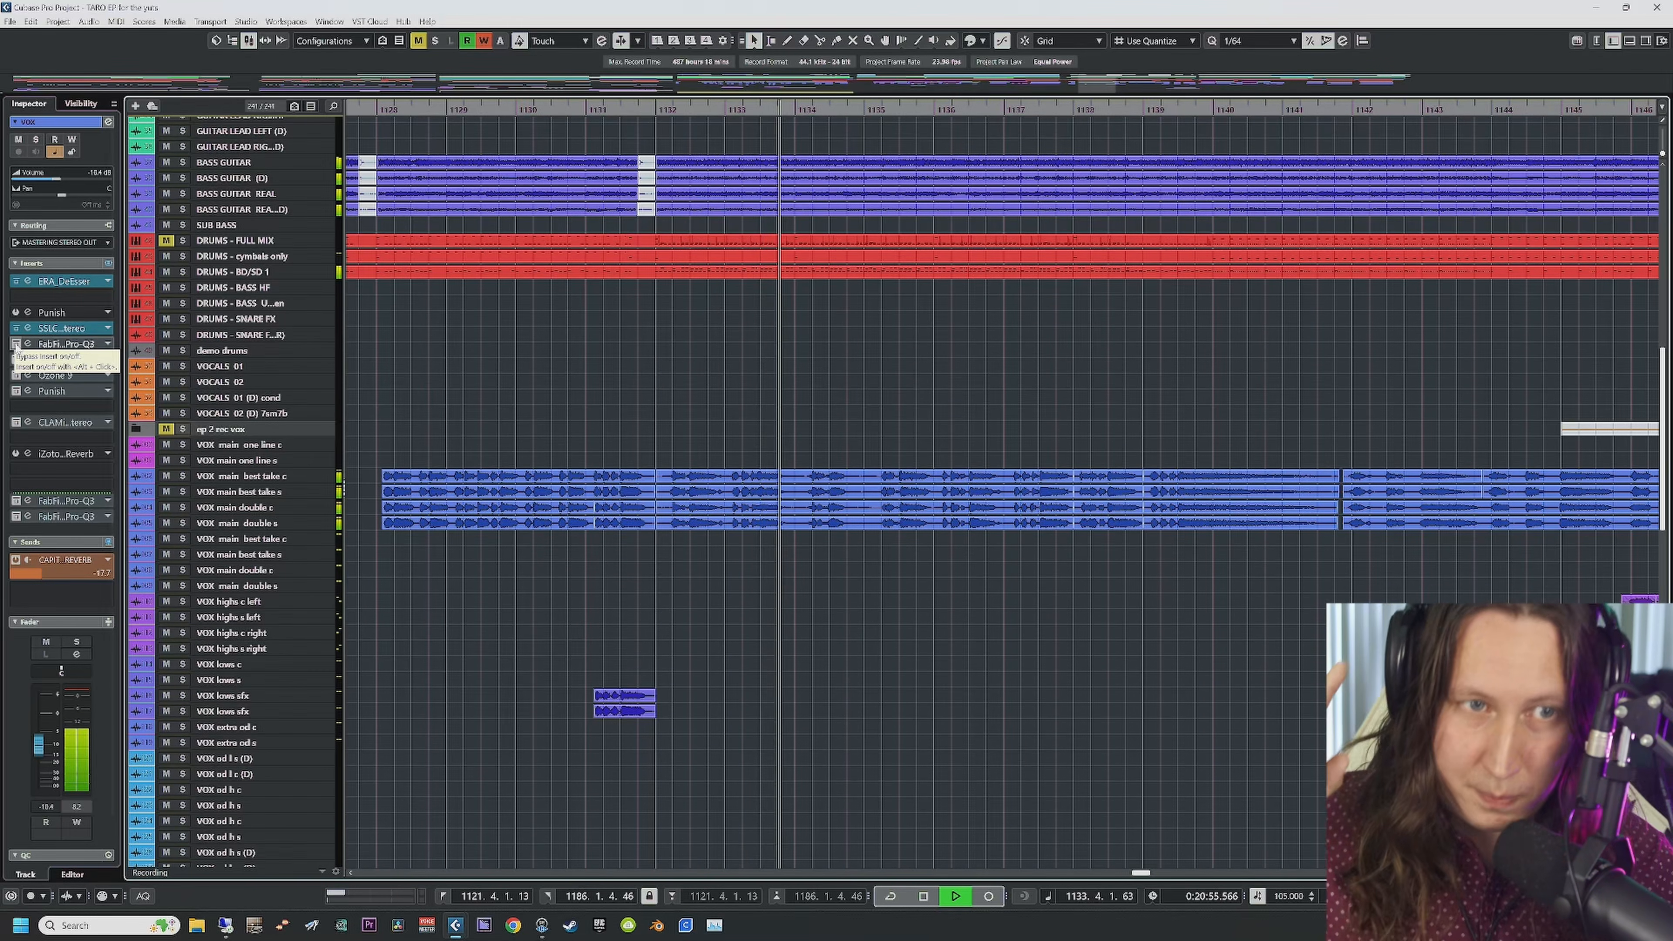
key("space")
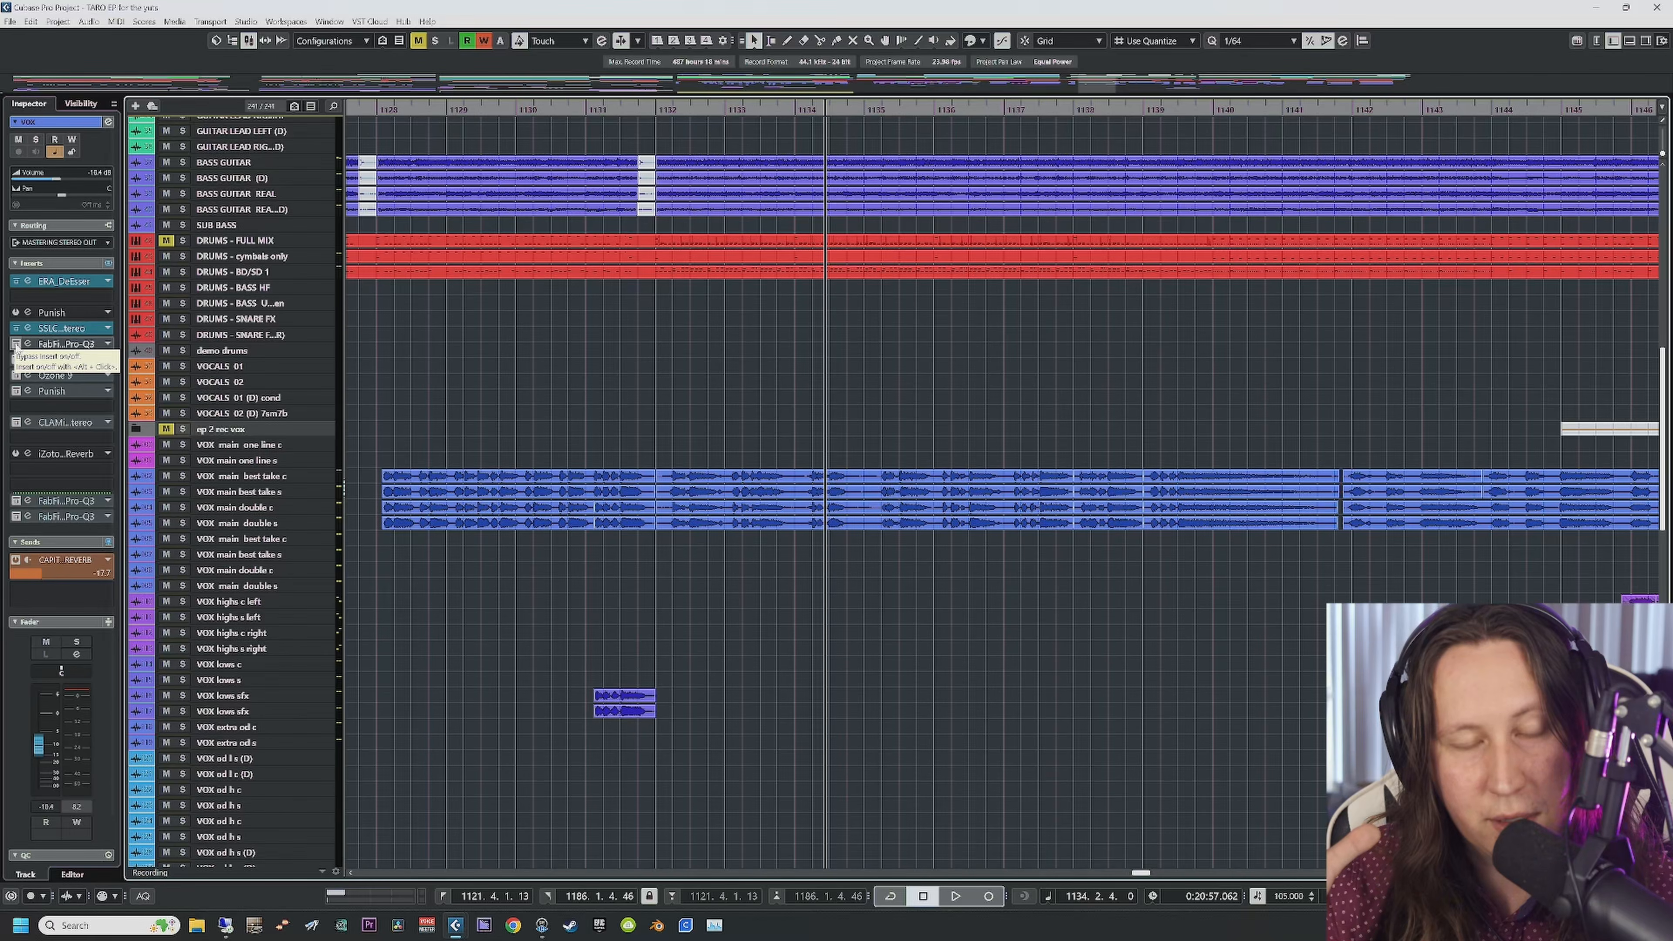
Step: Reopen Pro-Q 3 for a short playback, then enable and open EZmix, closing Pro-Q 3
left_click(27, 343)
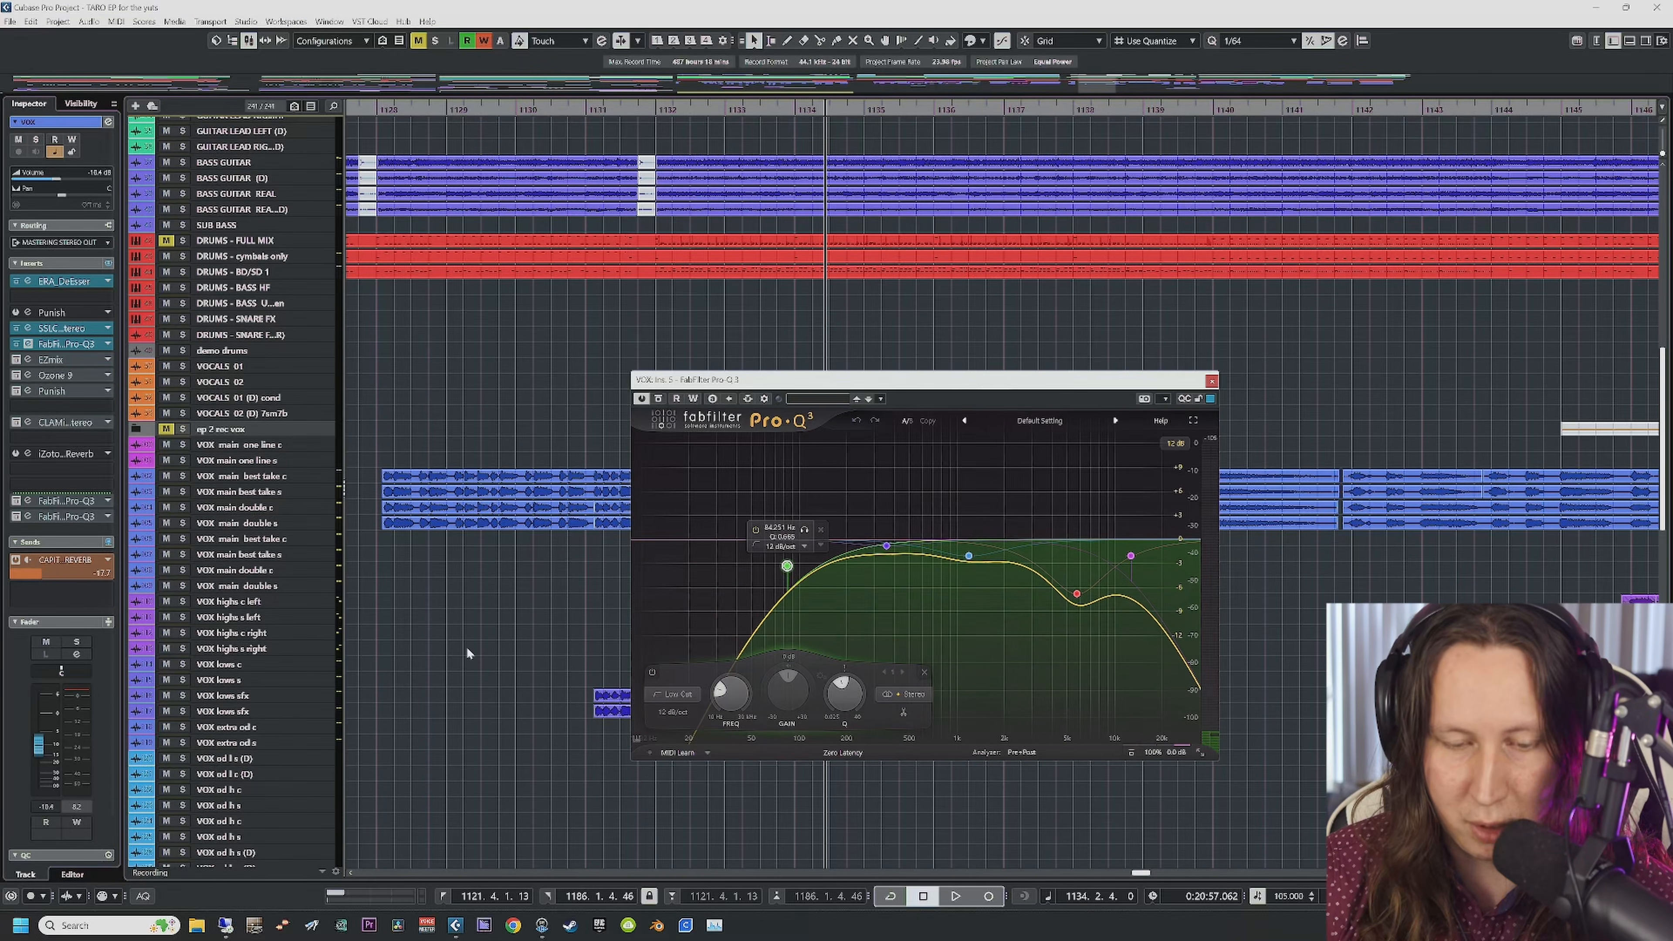
key("space")
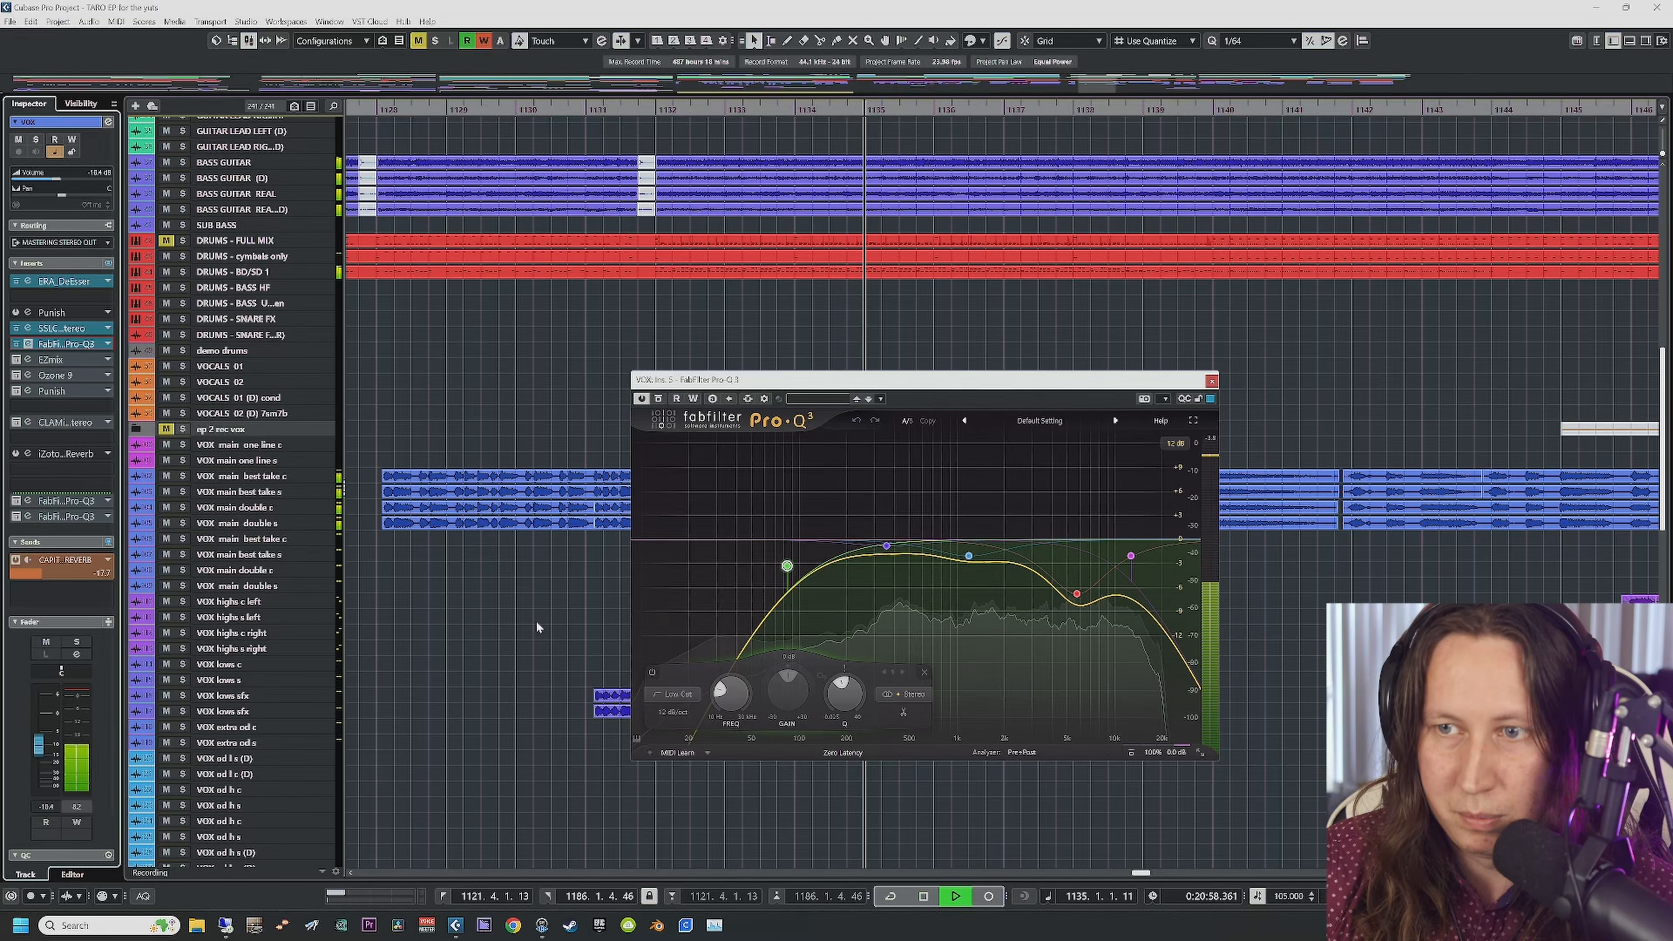
key("space")
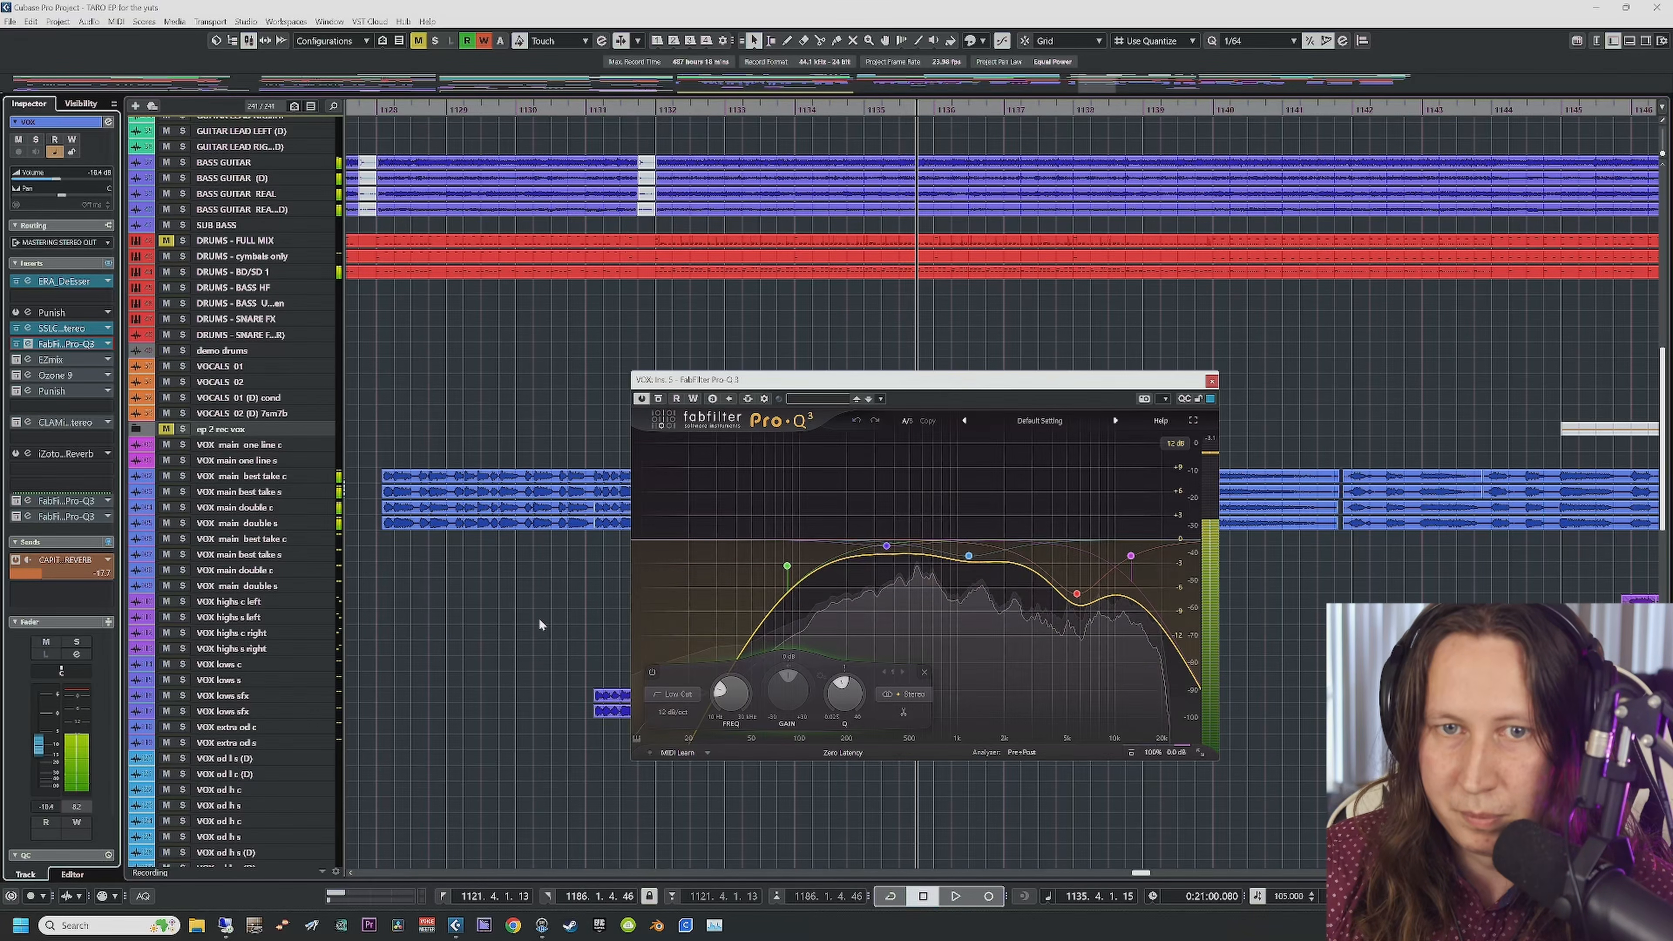
left_click(16, 360)
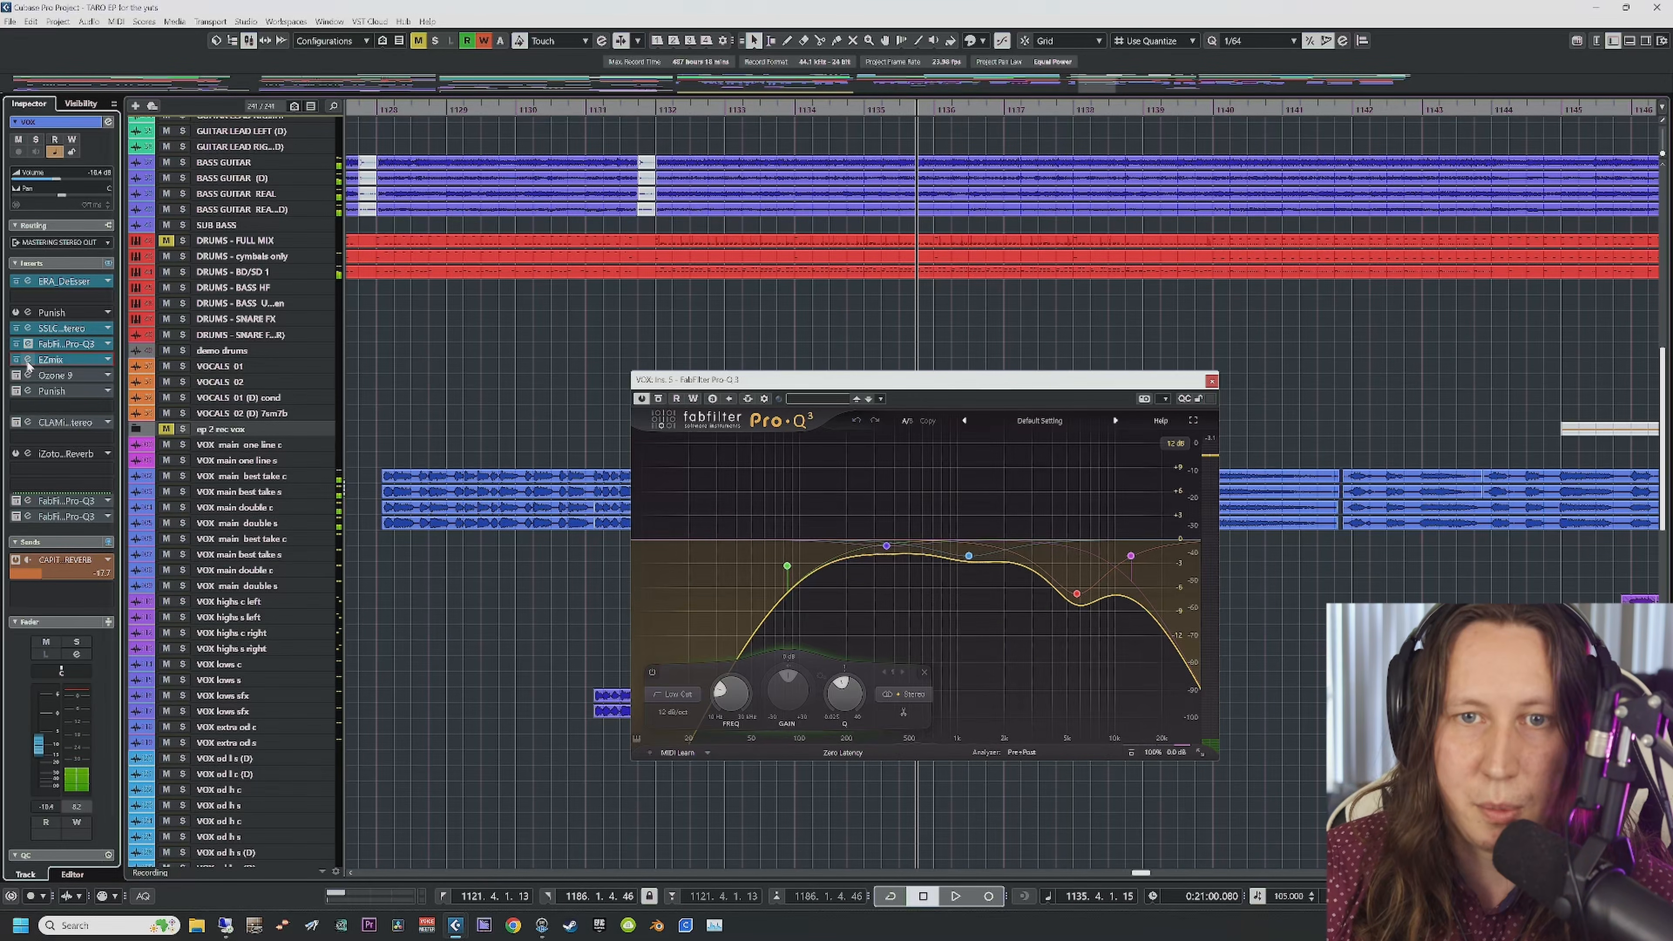
left_click(27, 360)
left_click(1211, 381)
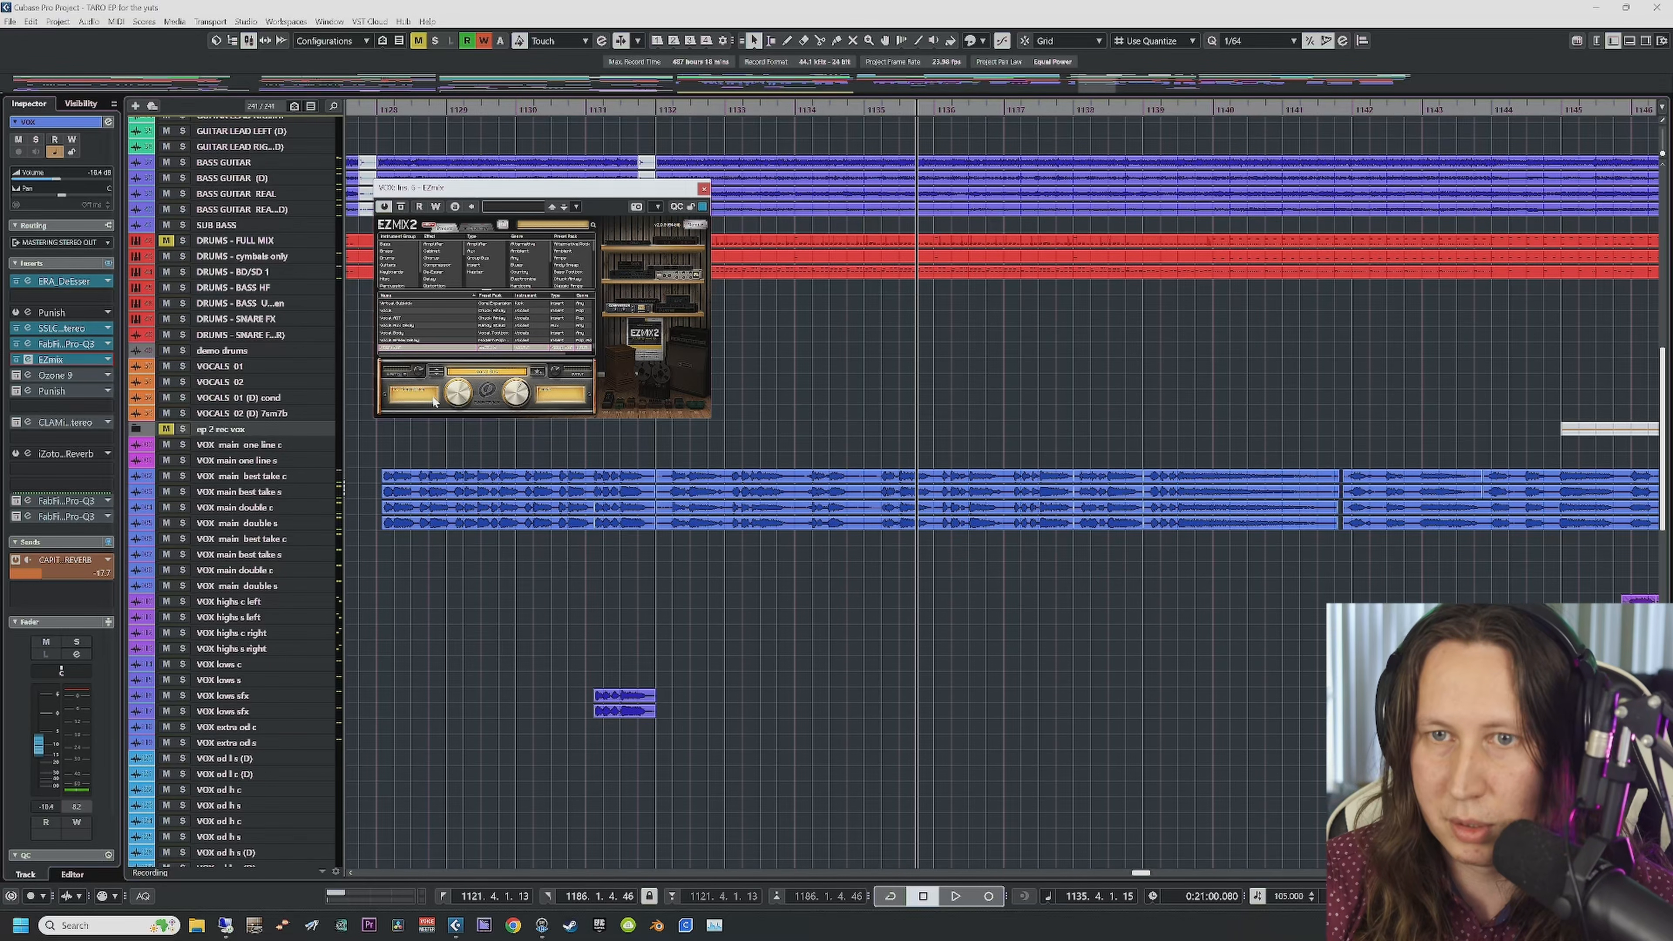
Step: Close EZmix 2, open Ozone 9 on the vocals, and audition from about bar 1124
left_click(704, 189)
left_click(15, 376)
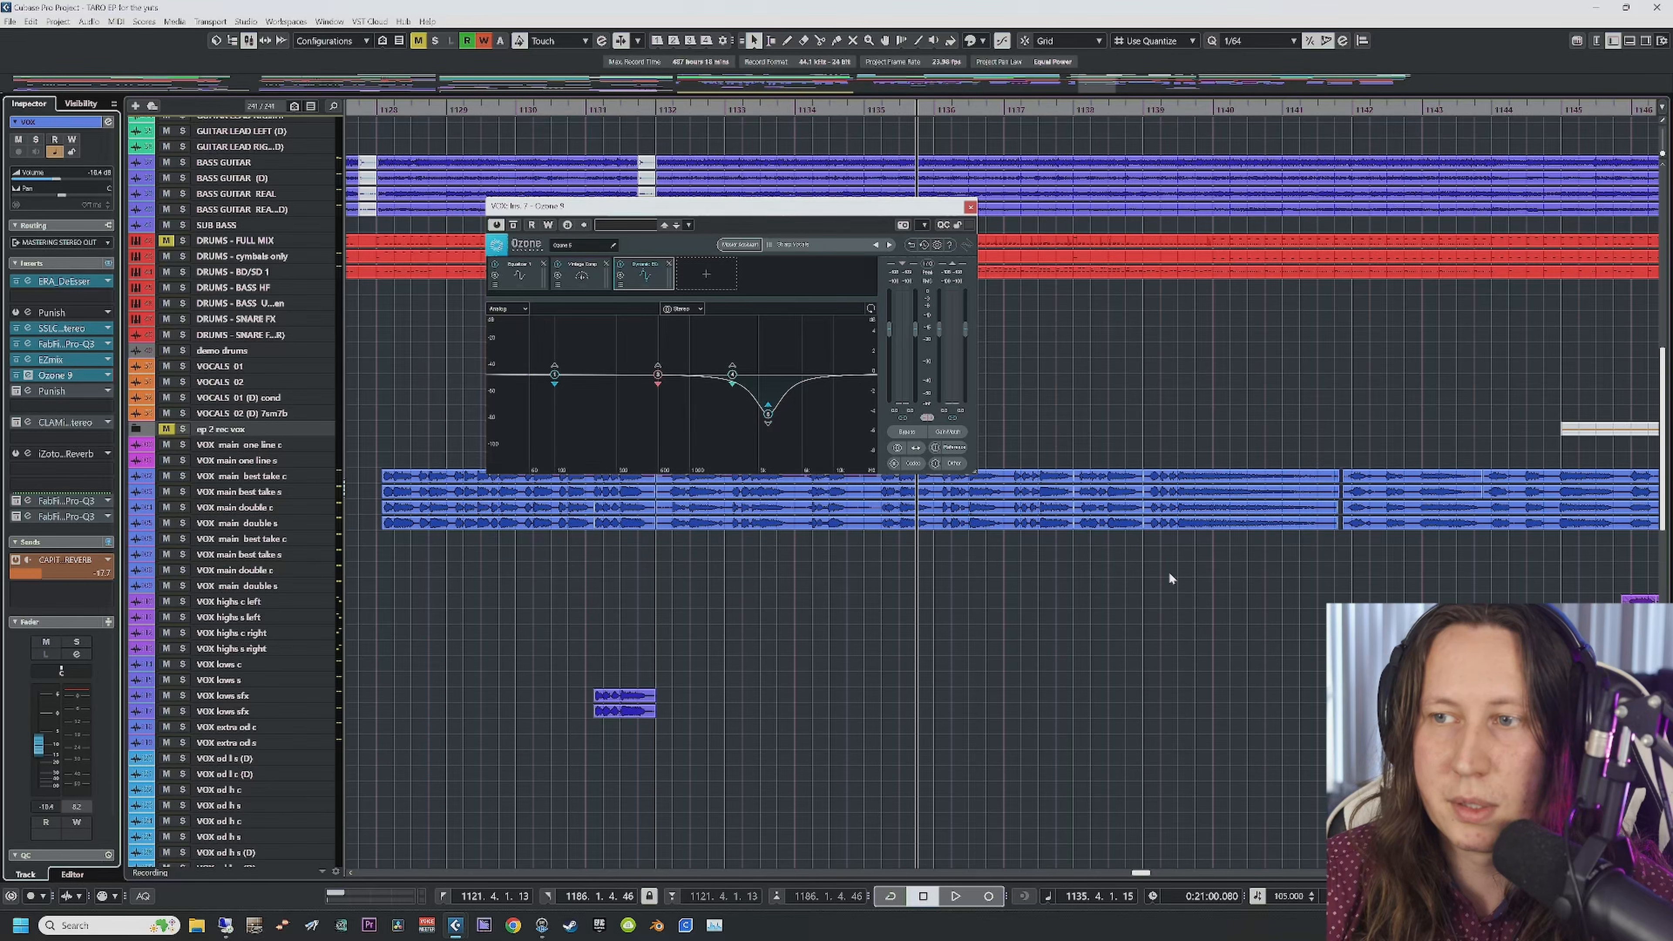
scroll(1168, 572, "right", 3)
scroll(403, 377, "left", 8)
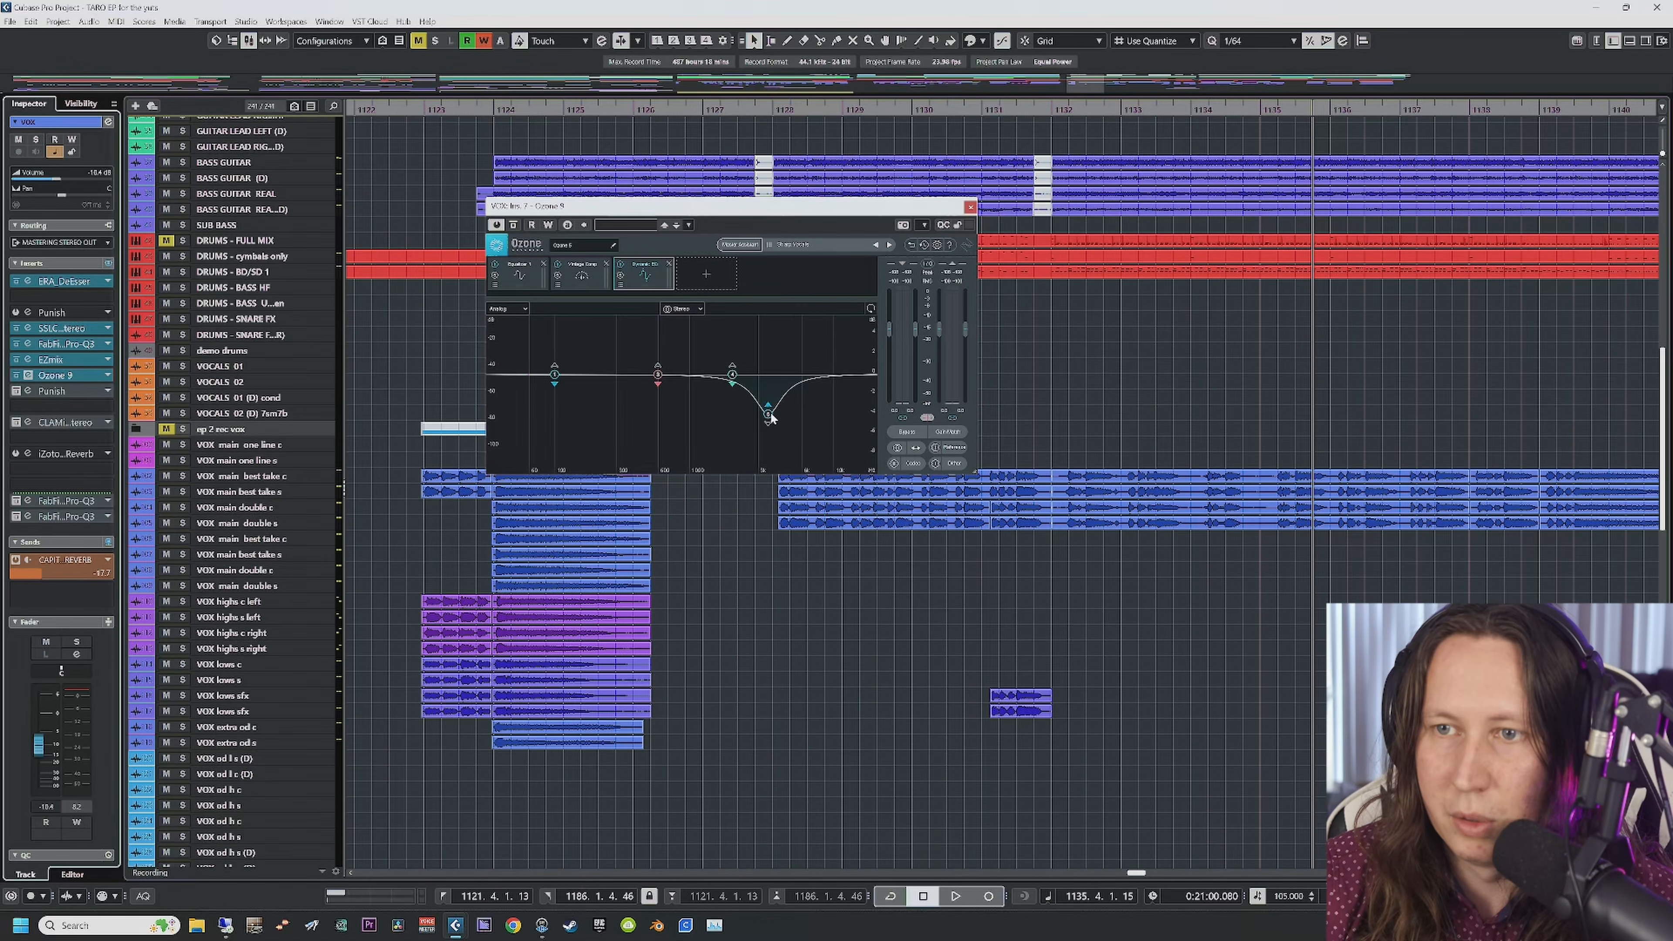
scroll(534, 112, "left", 2)
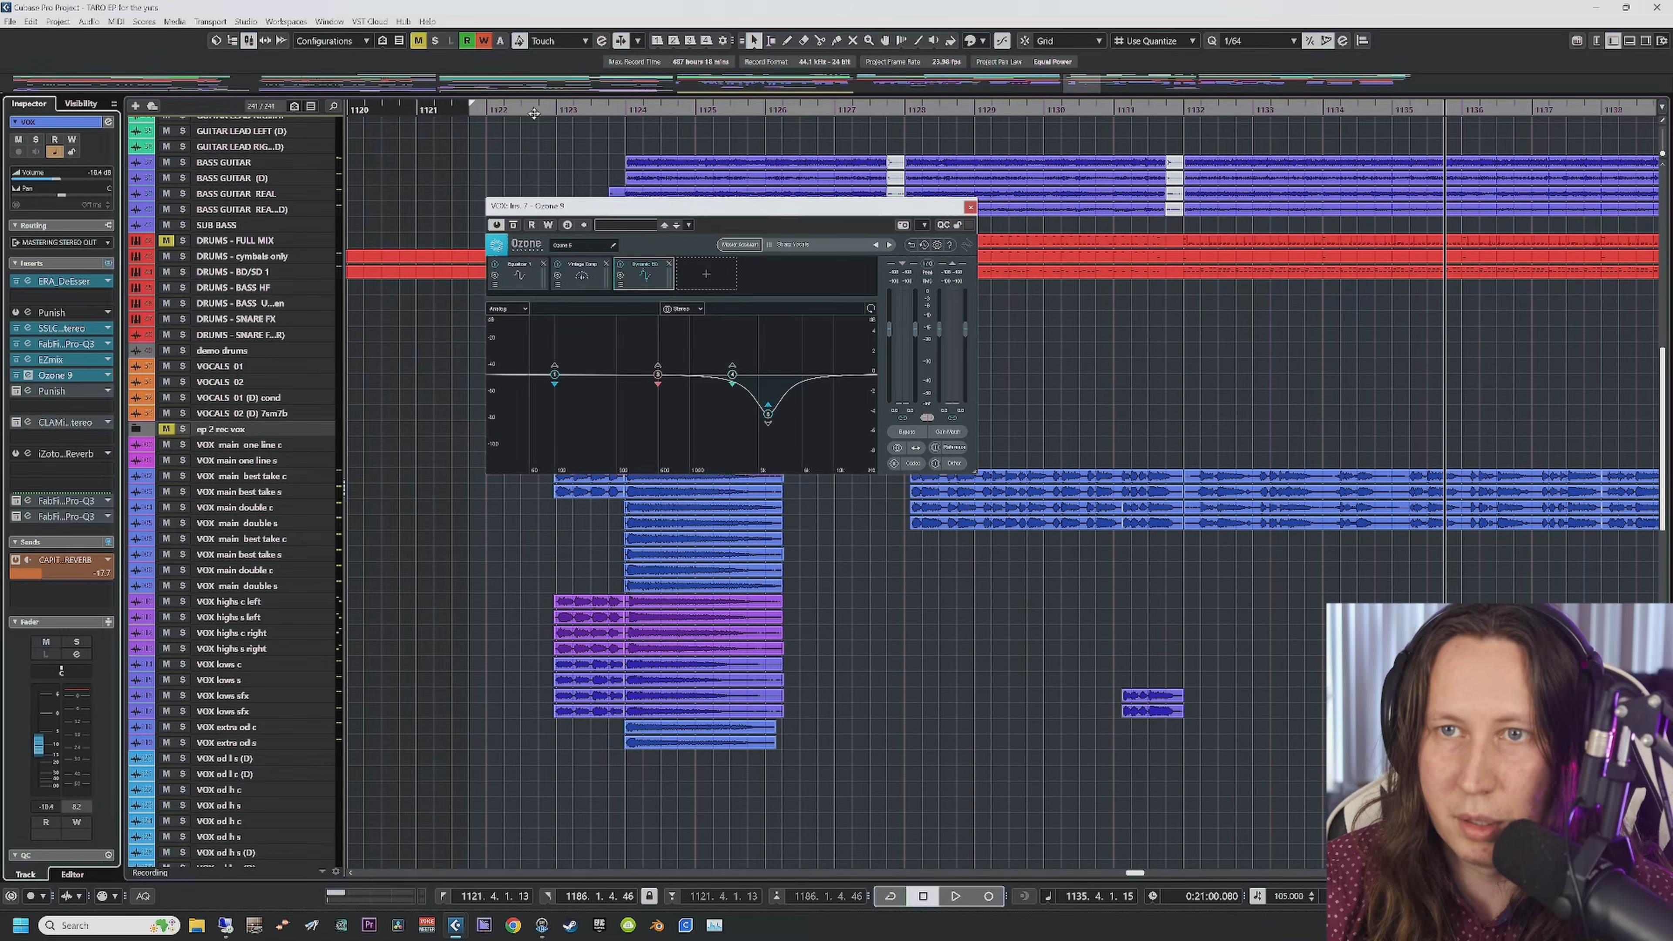
left_click(623, 109)
key("space")
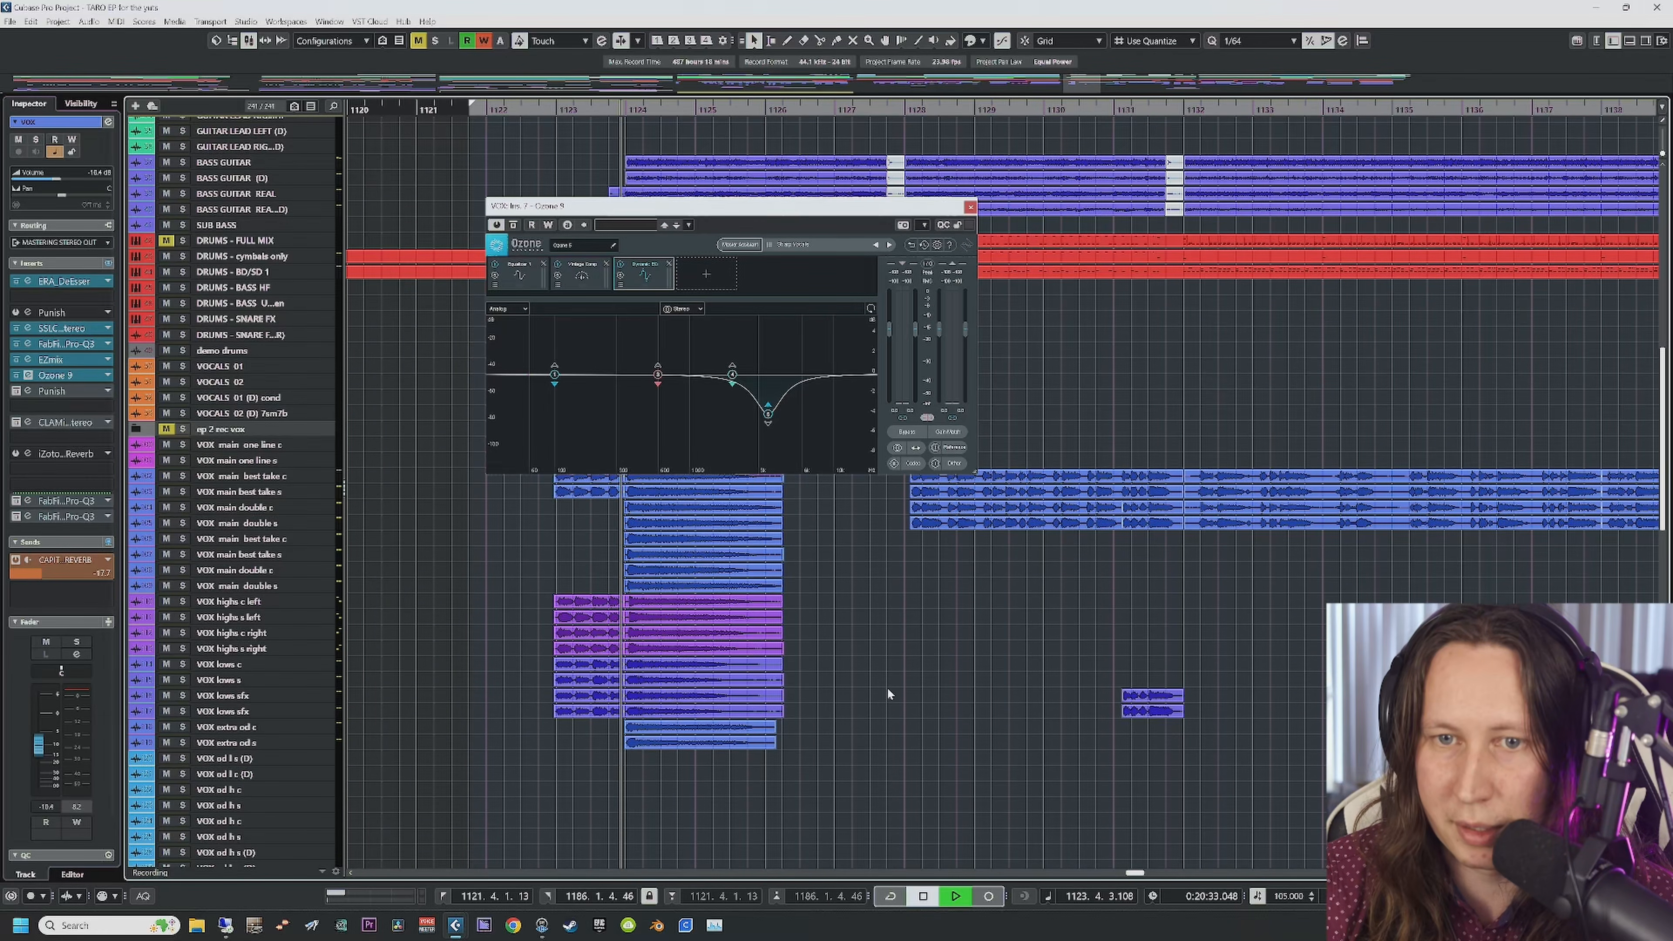
scroll(889, 670, "right", 6)
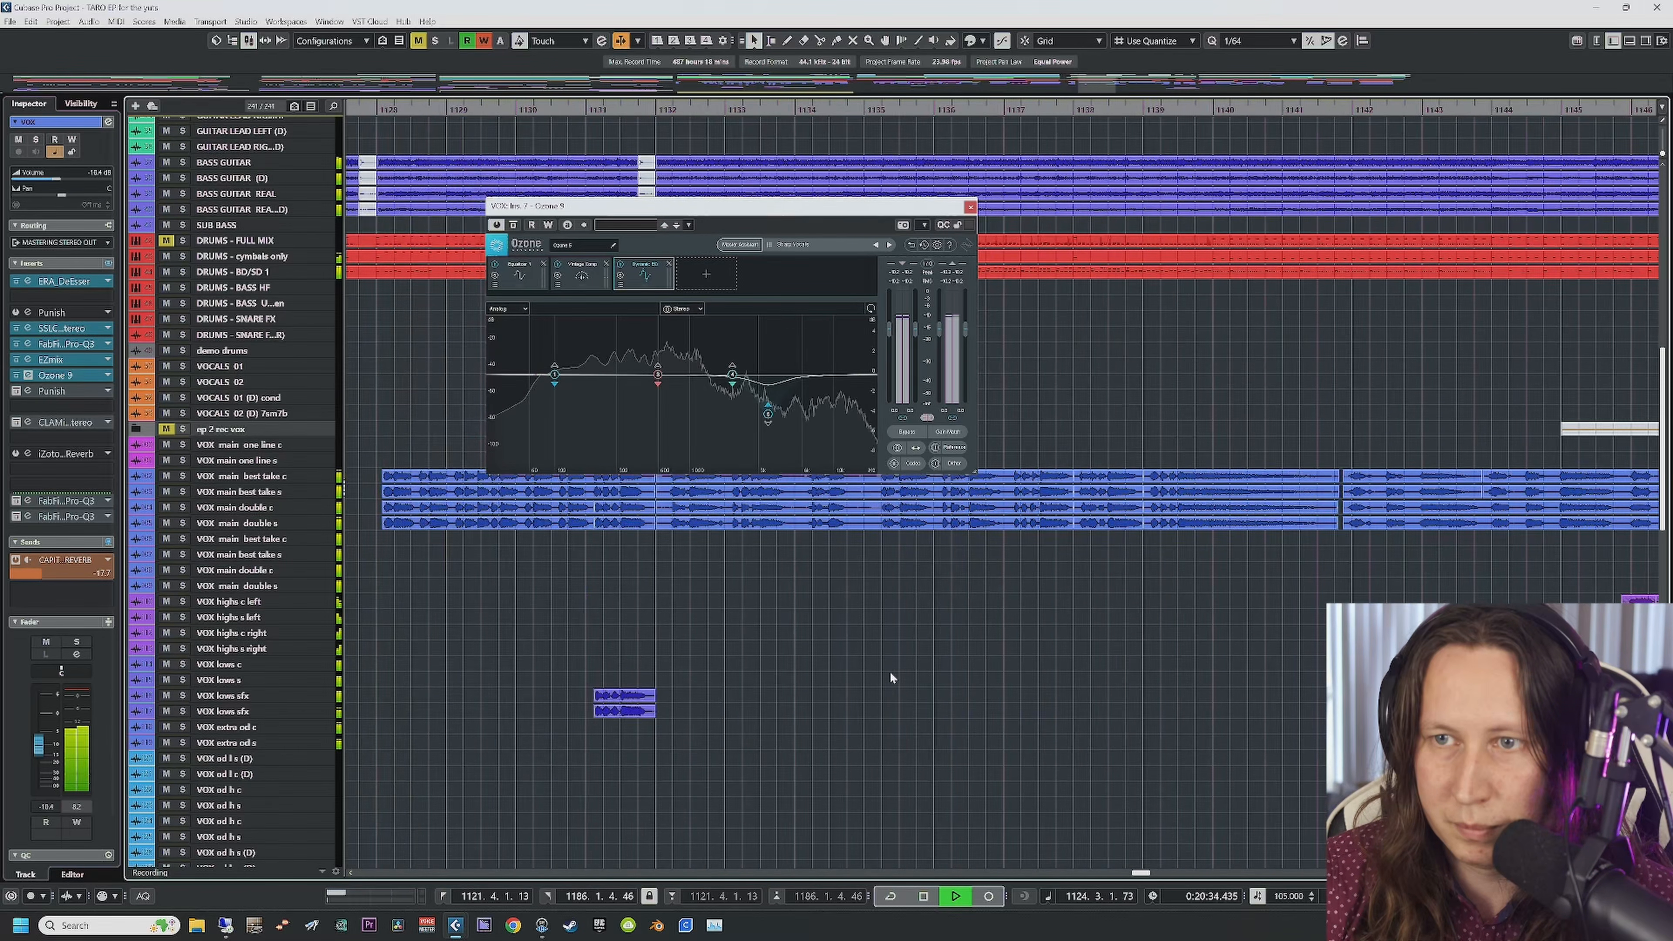
scroll(889, 677, "left", 6)
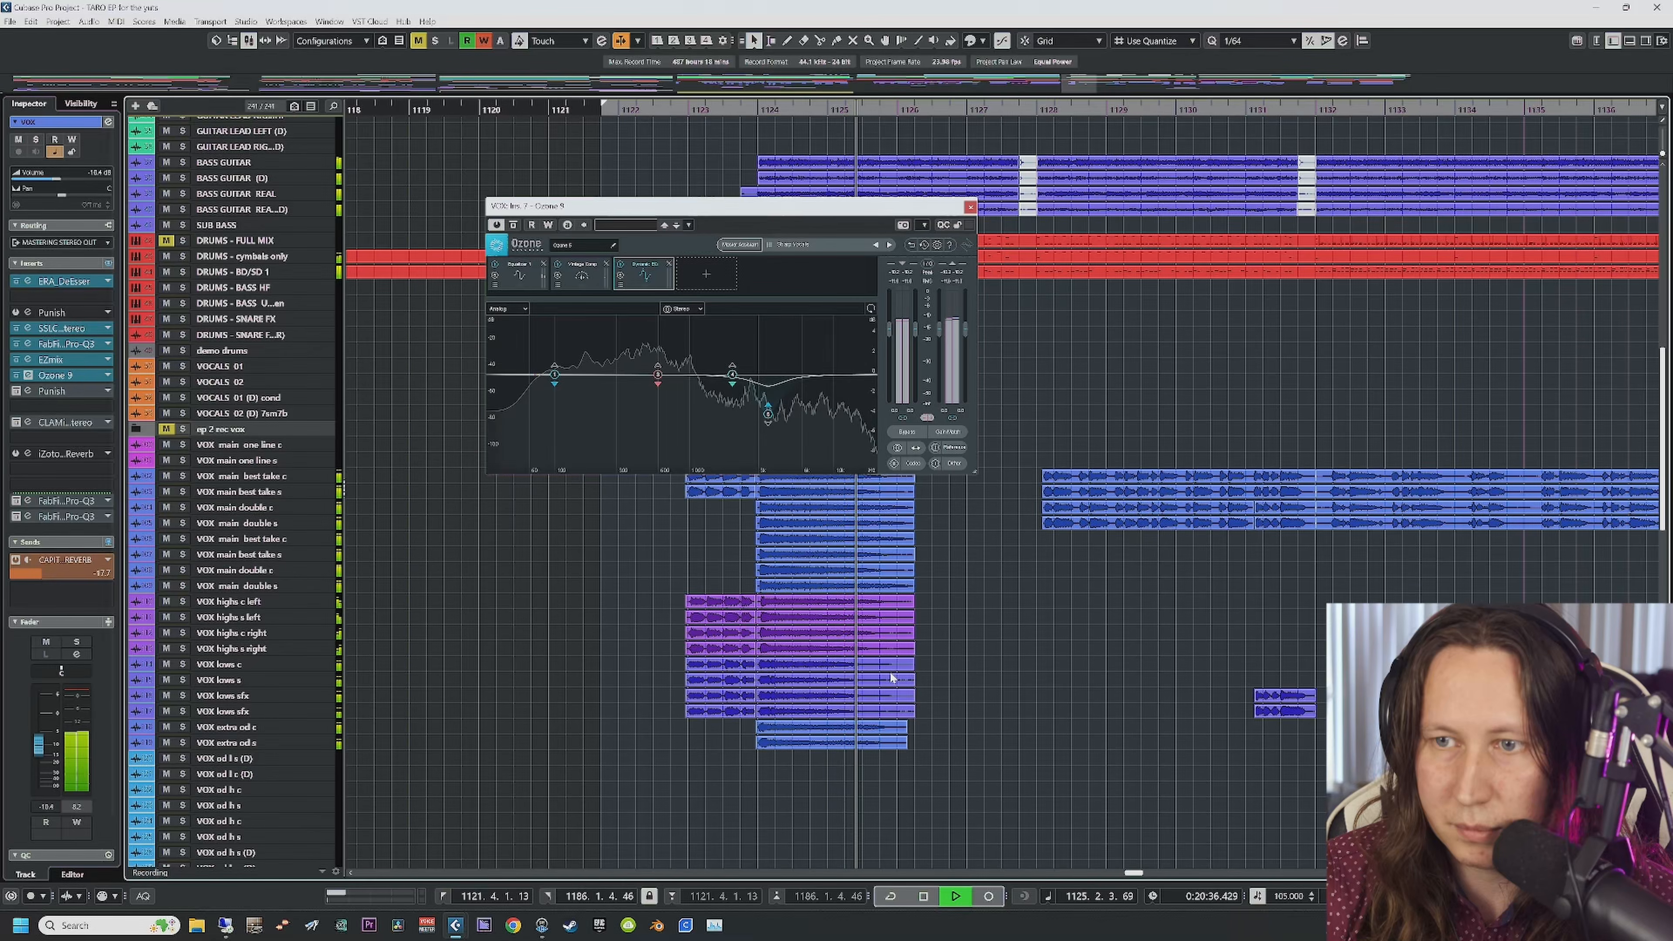
key("space")
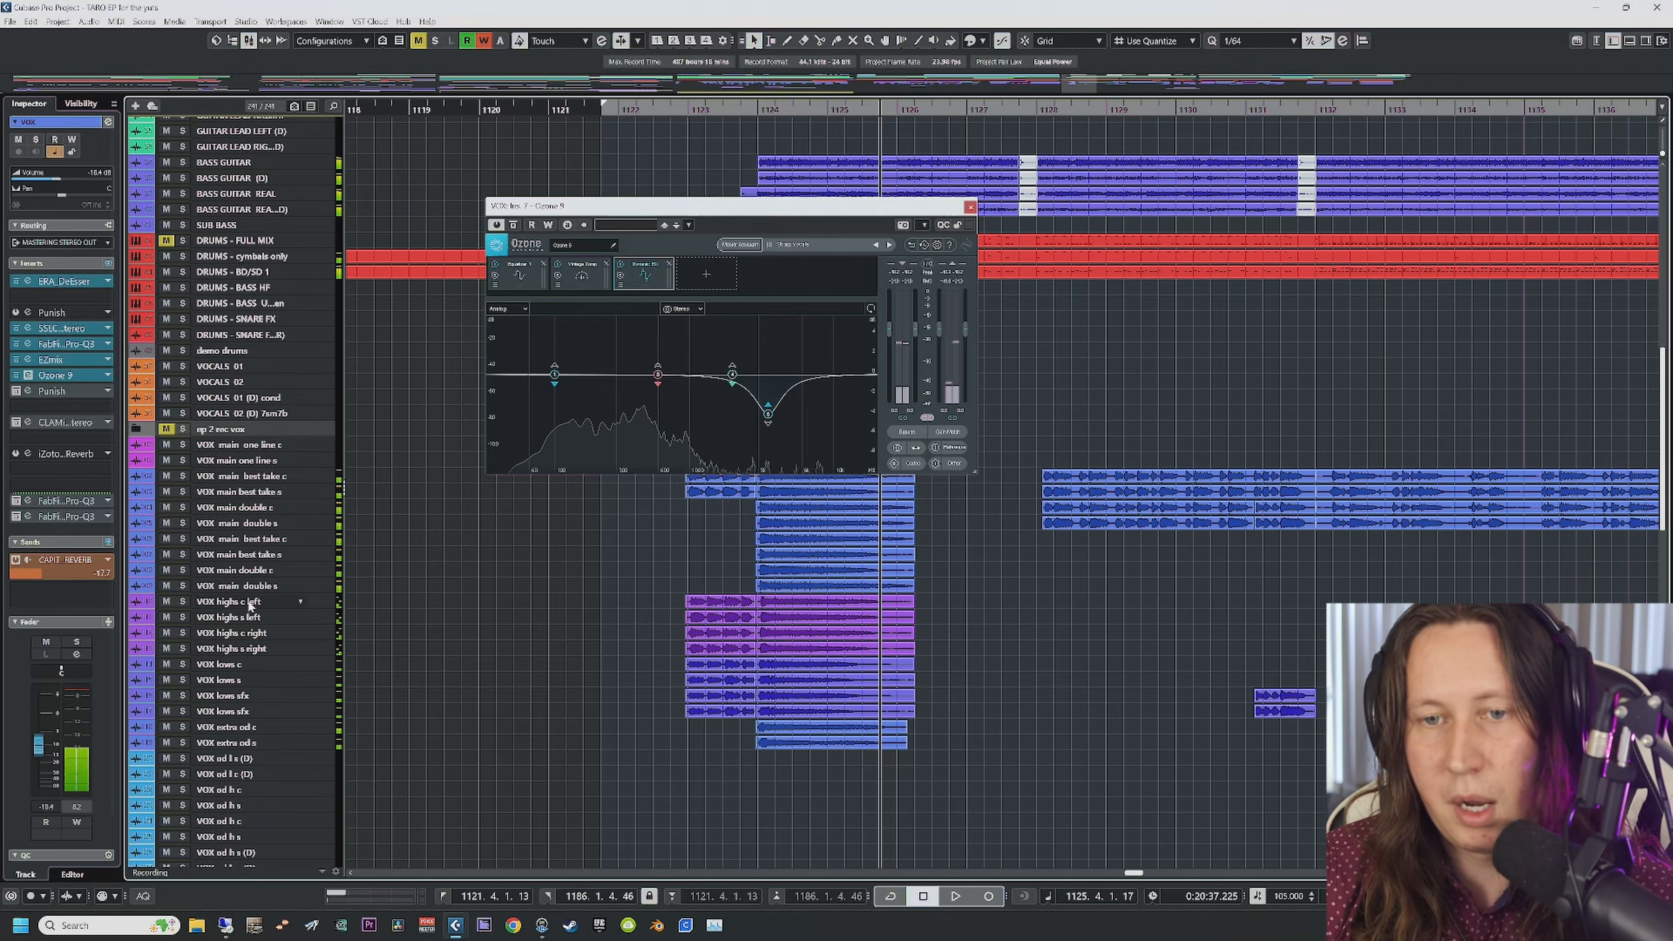
Step: Select the VOX highs c left through VOX highs s right tracks and replay from bar 1124
left_click(245, 602)
left_click(248, 617)
left_click(250, 633)
left_click(250, 649)
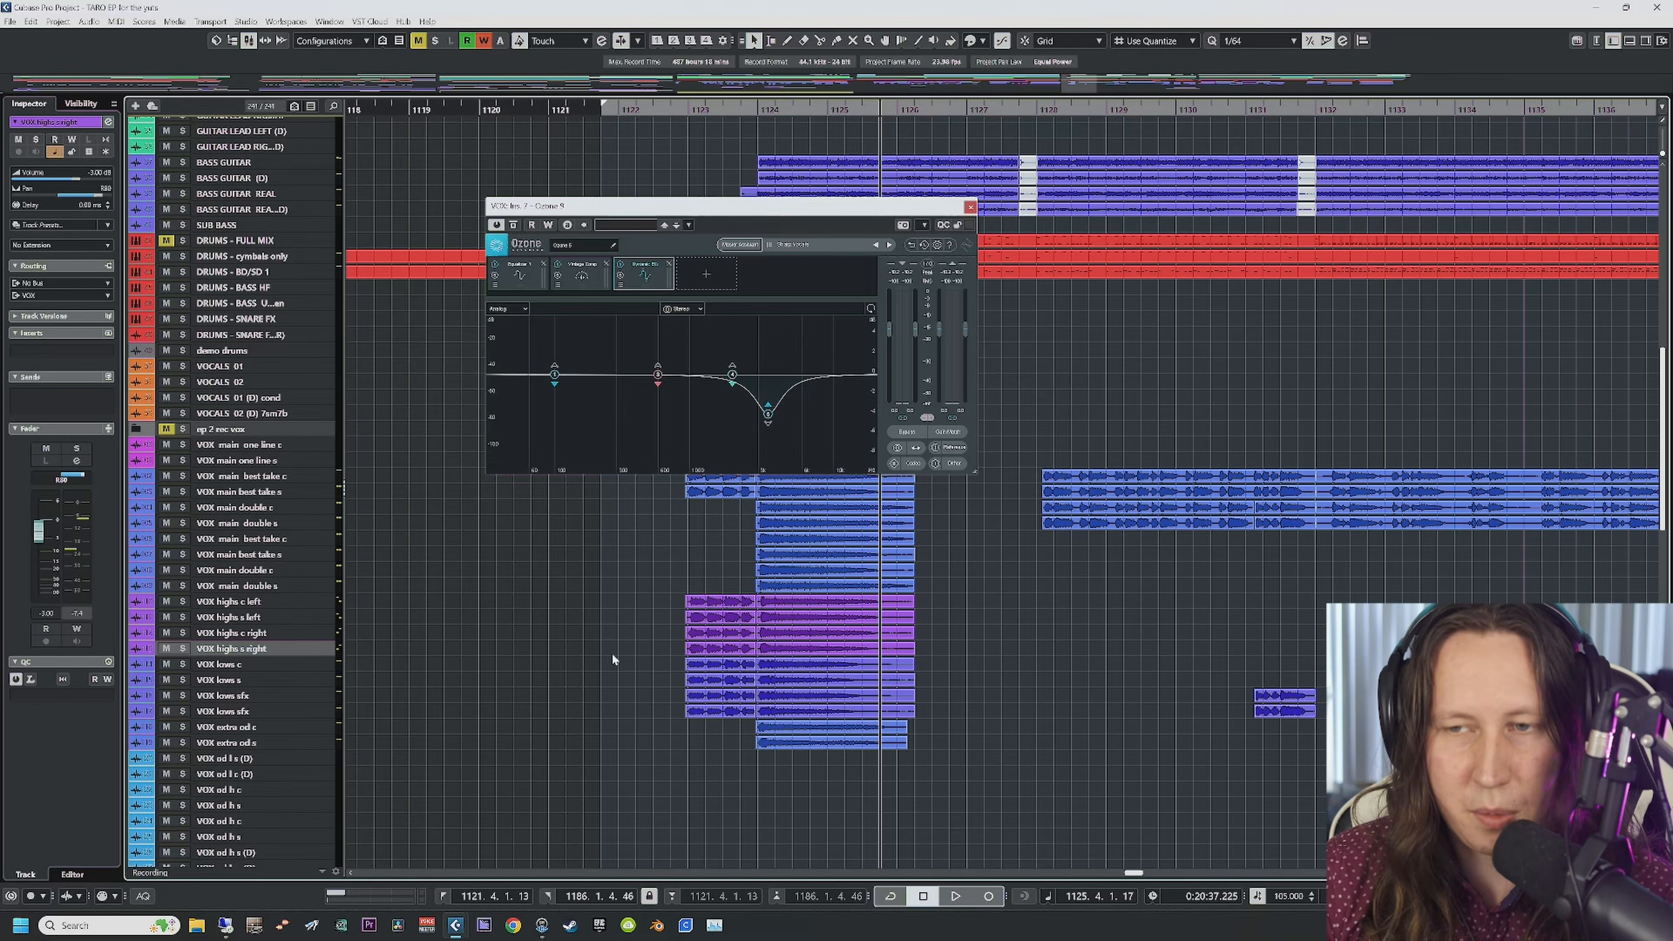
left_click(758, 111)
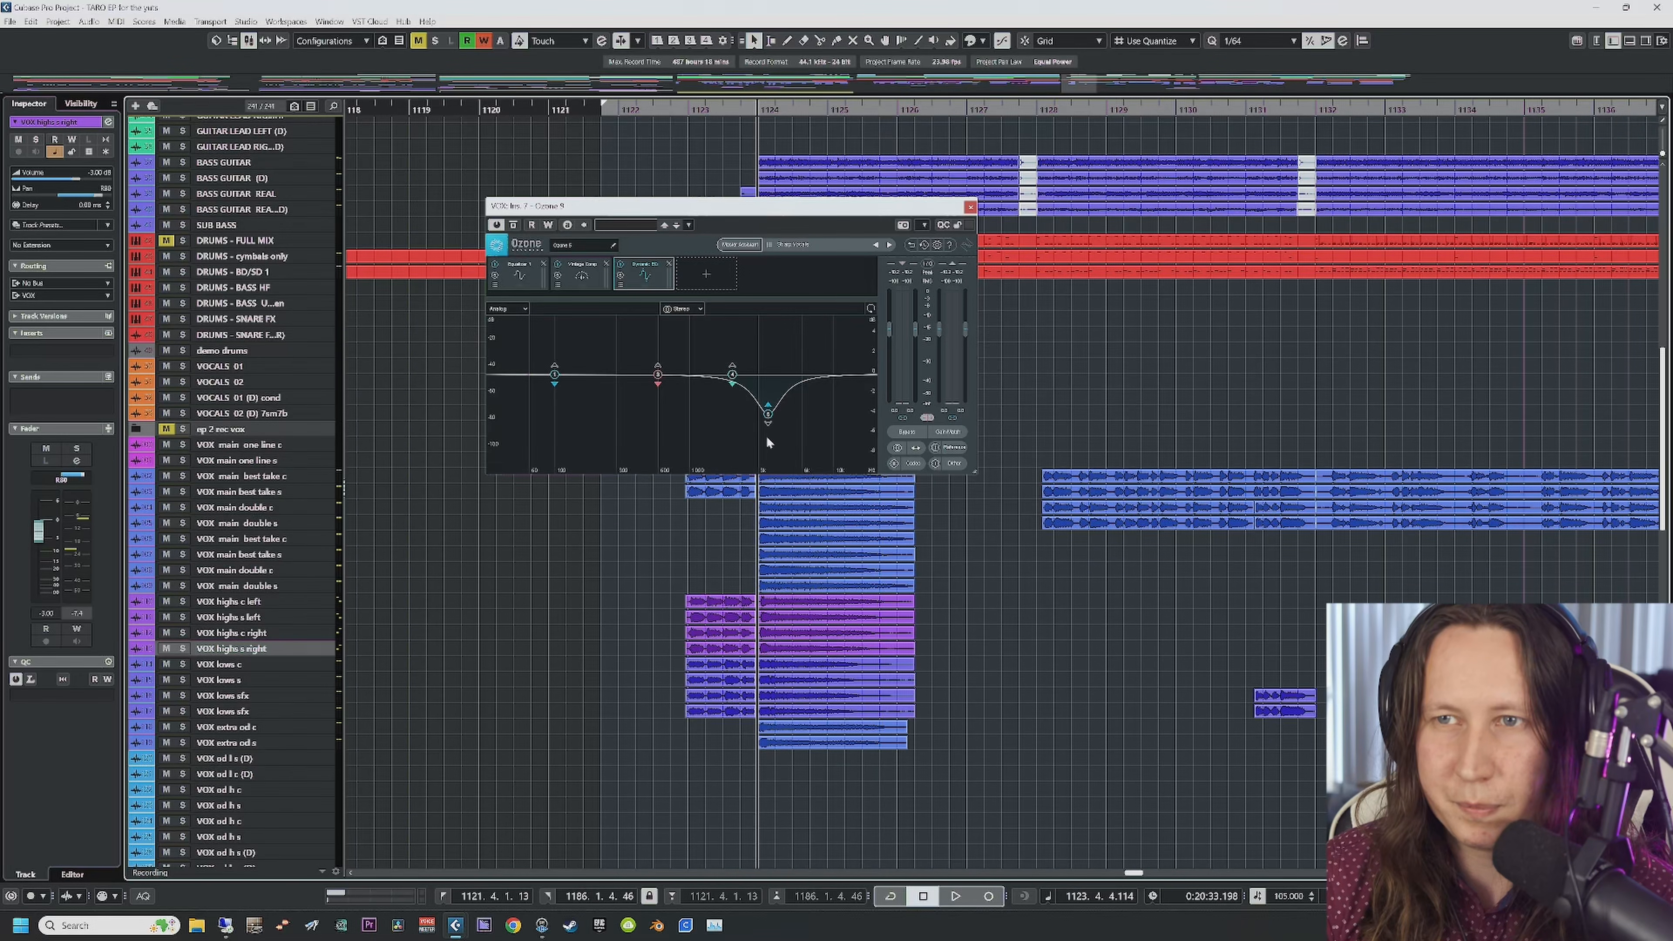
key("space")
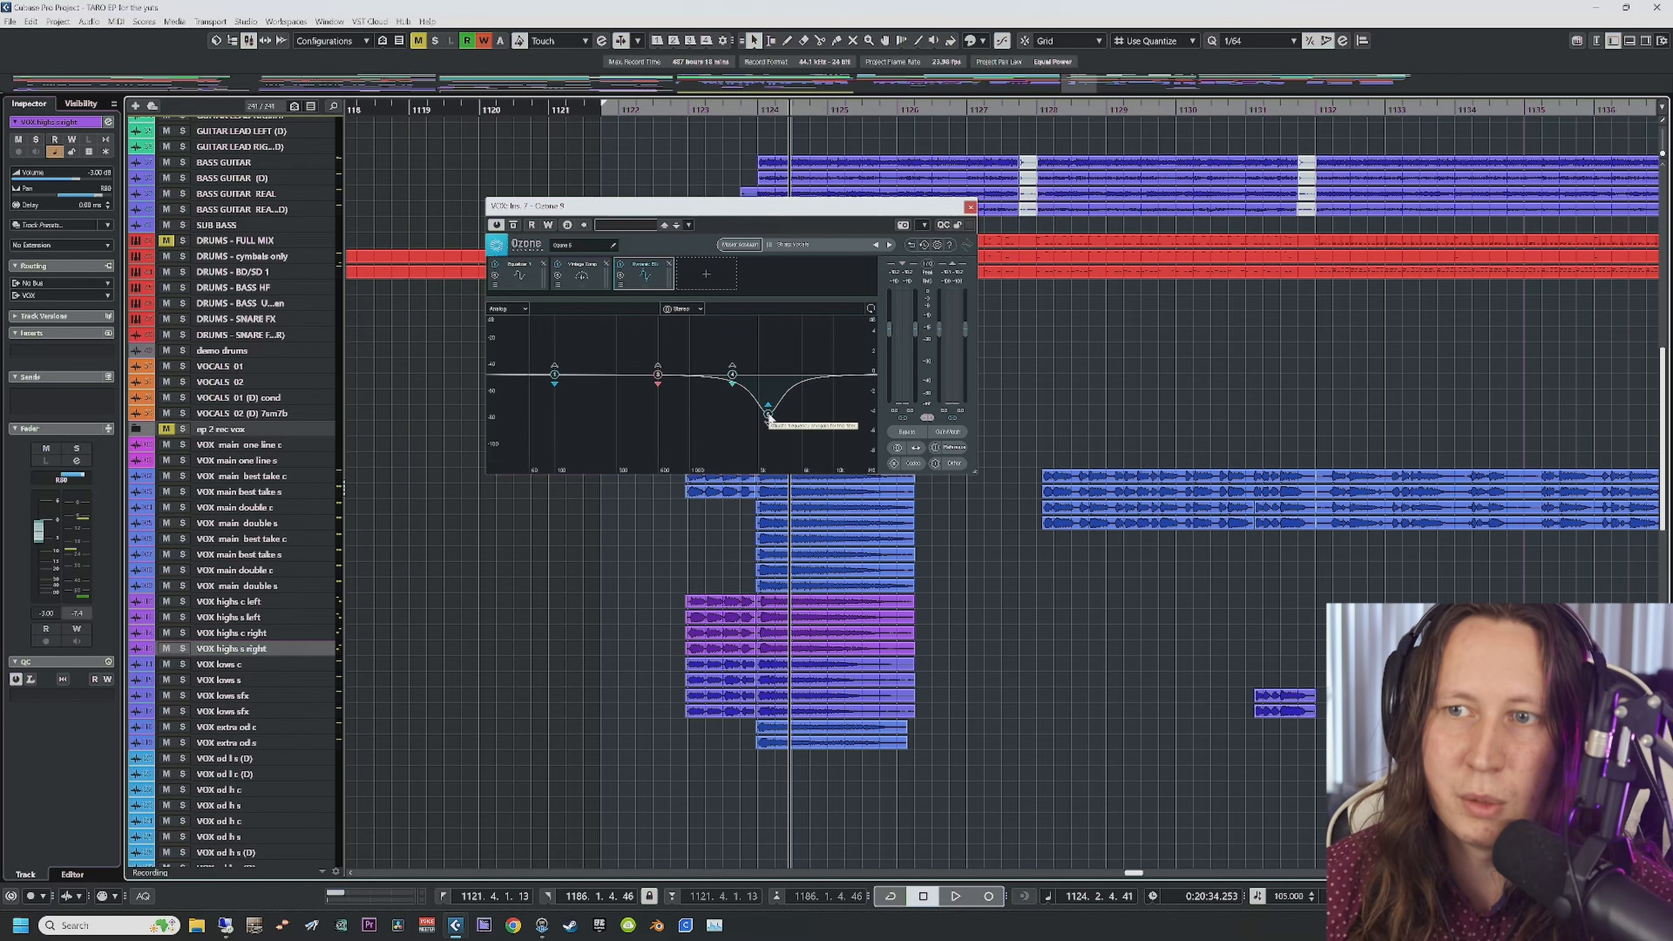
Step: Switch Ozone between its Vintage Compressor and Equalizer modules during playback
left_click(582, 275)
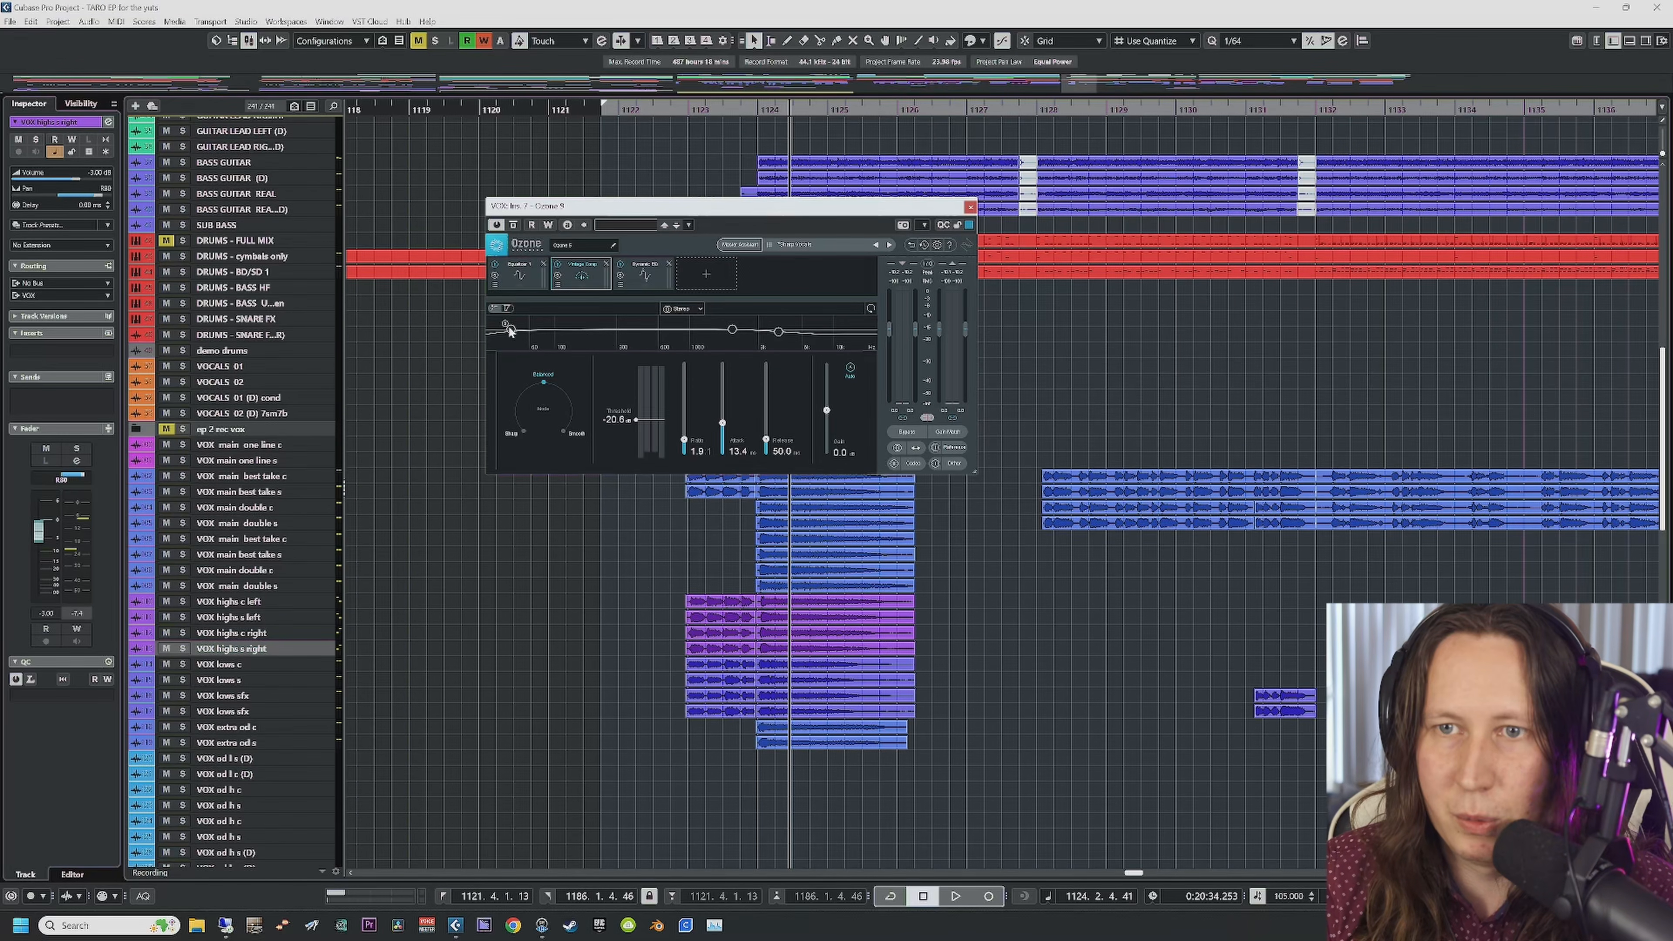
left_click(523, 276)
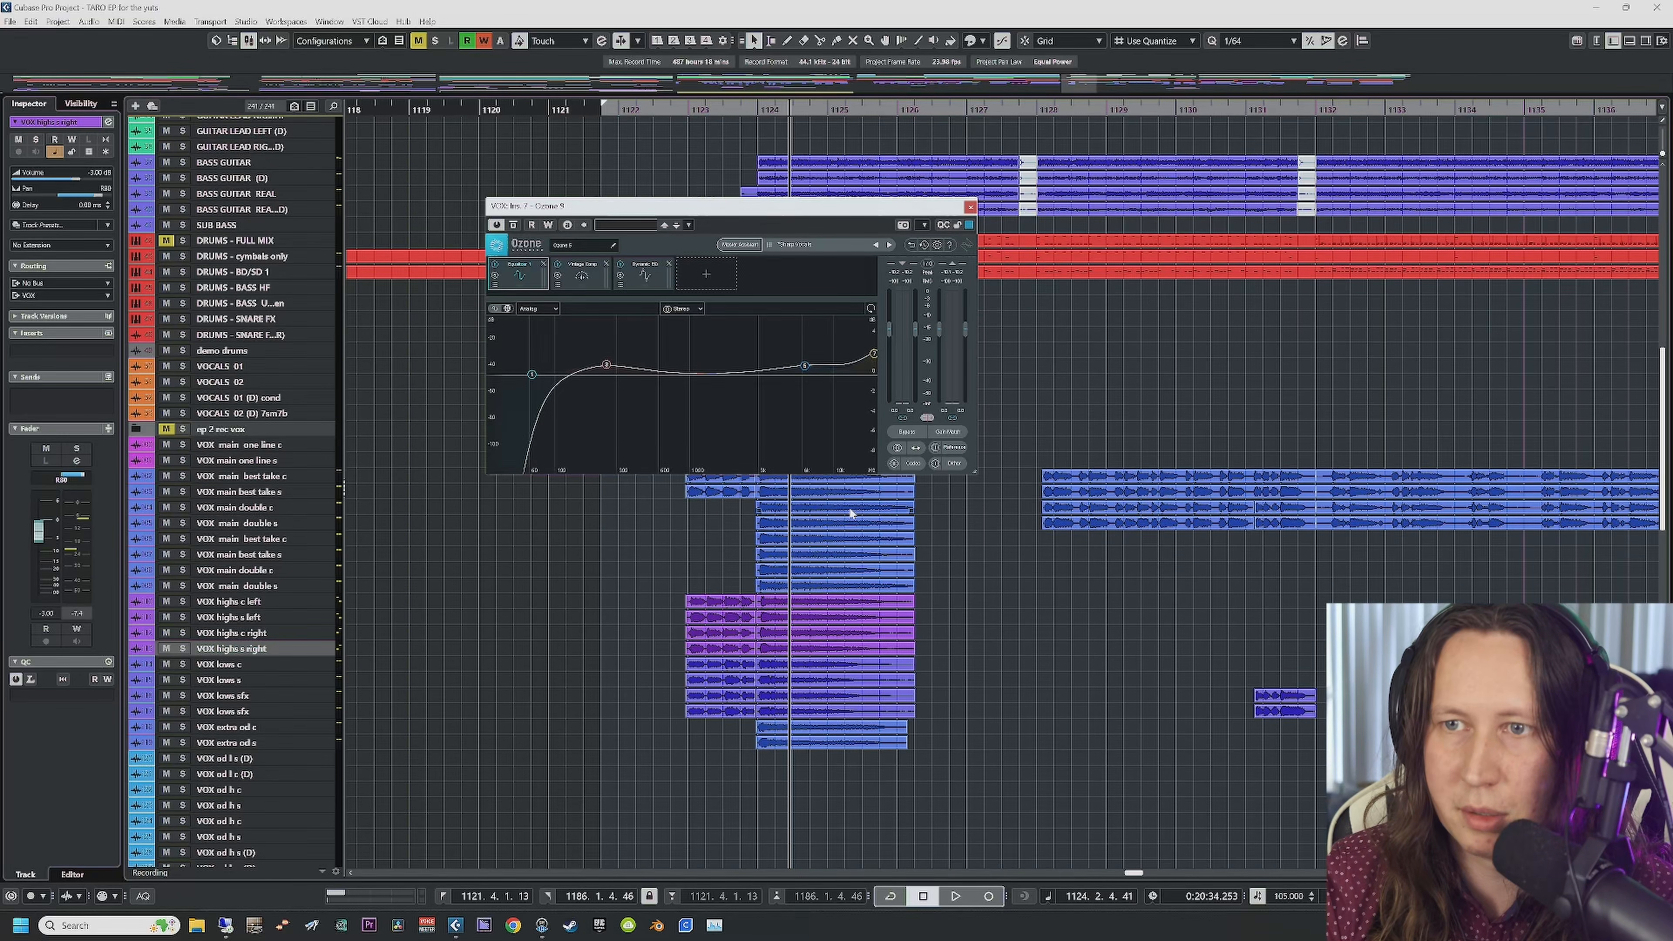
key("space")
scroll(774, 606, "right", 5)
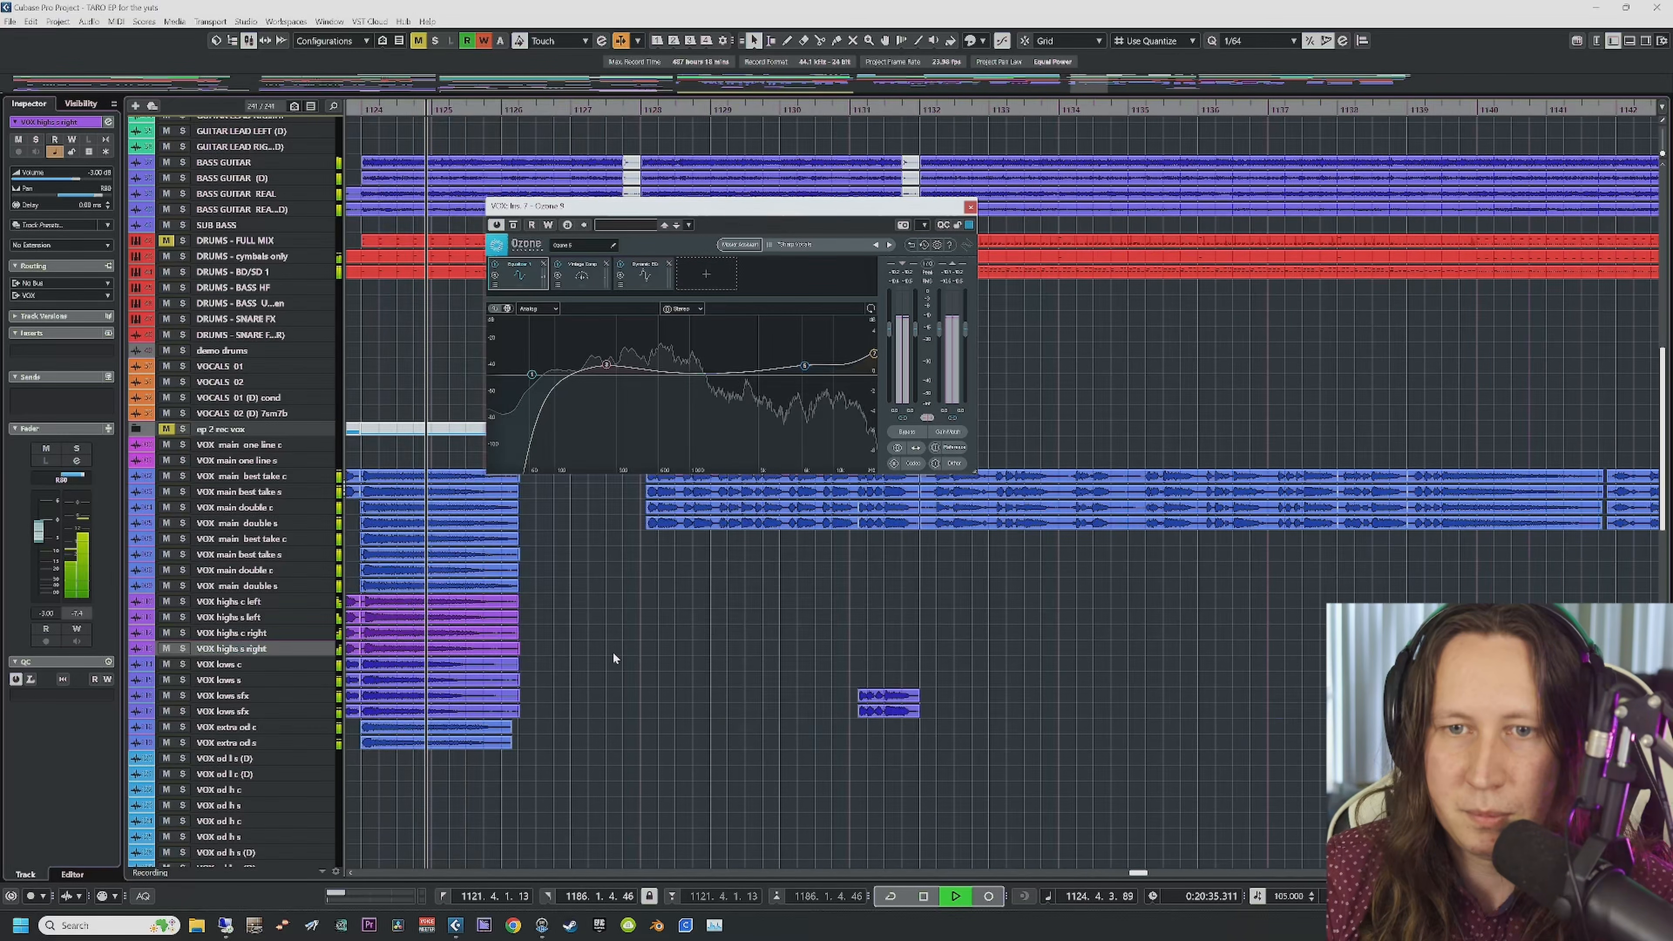
scroll(579, 672, "down", 12)
Step: Select the VOX group, stop playback, re-enable the Punish insert and open its editor
left_click(251, 742)
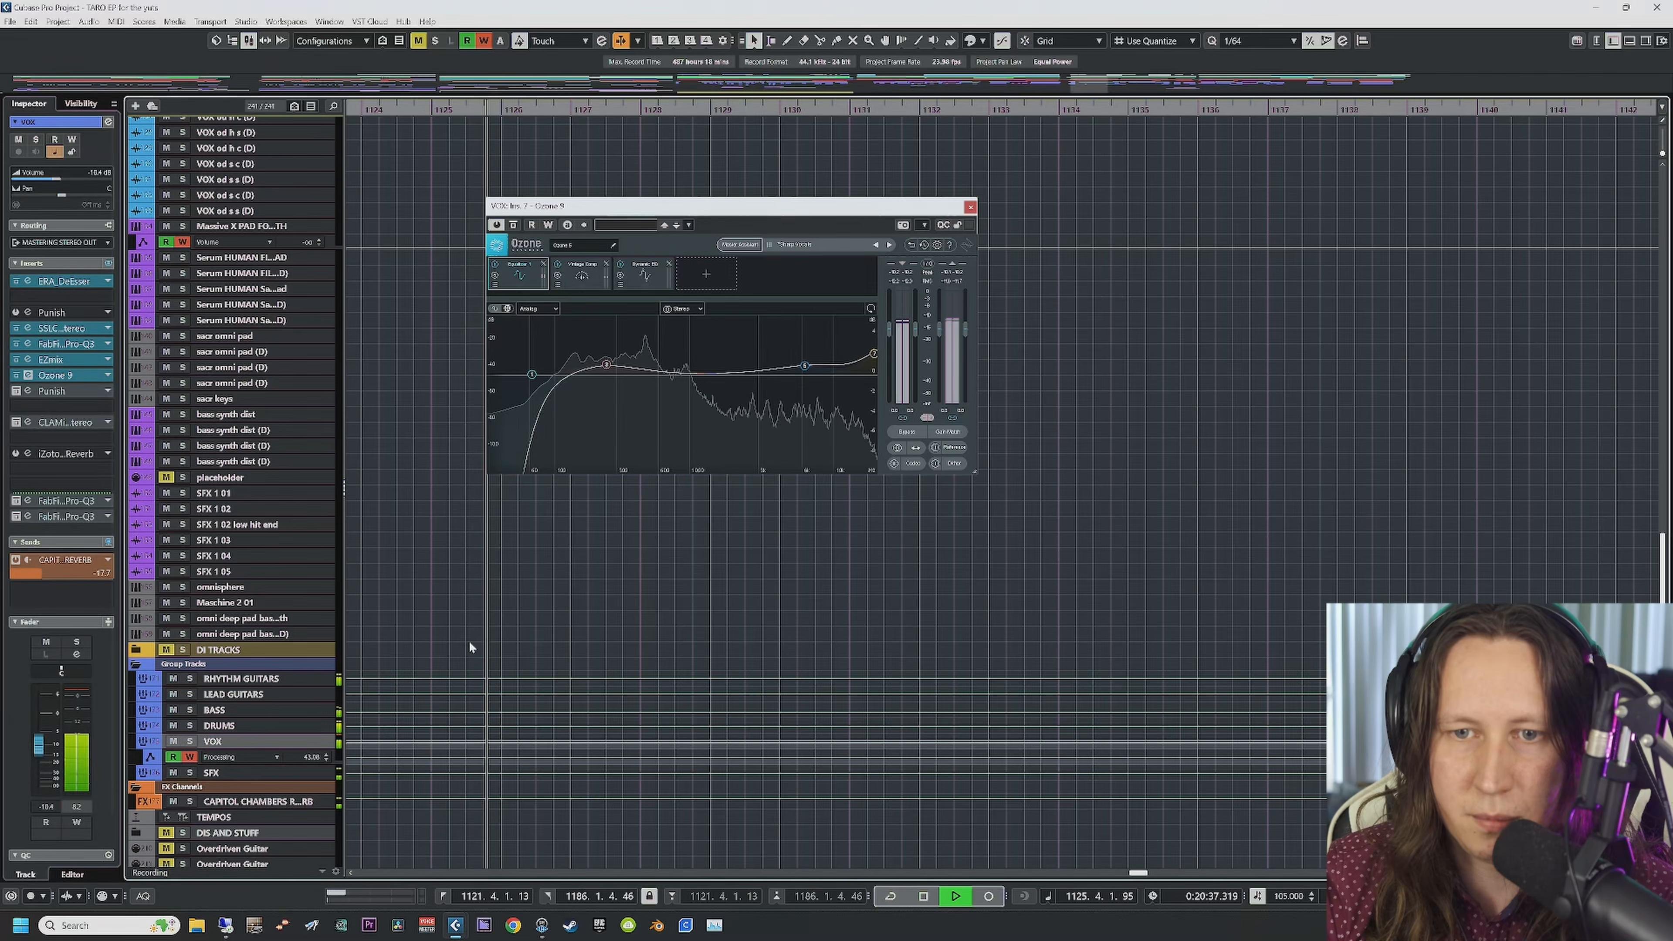
scroll(470, 640, "up", 10)
key("space")
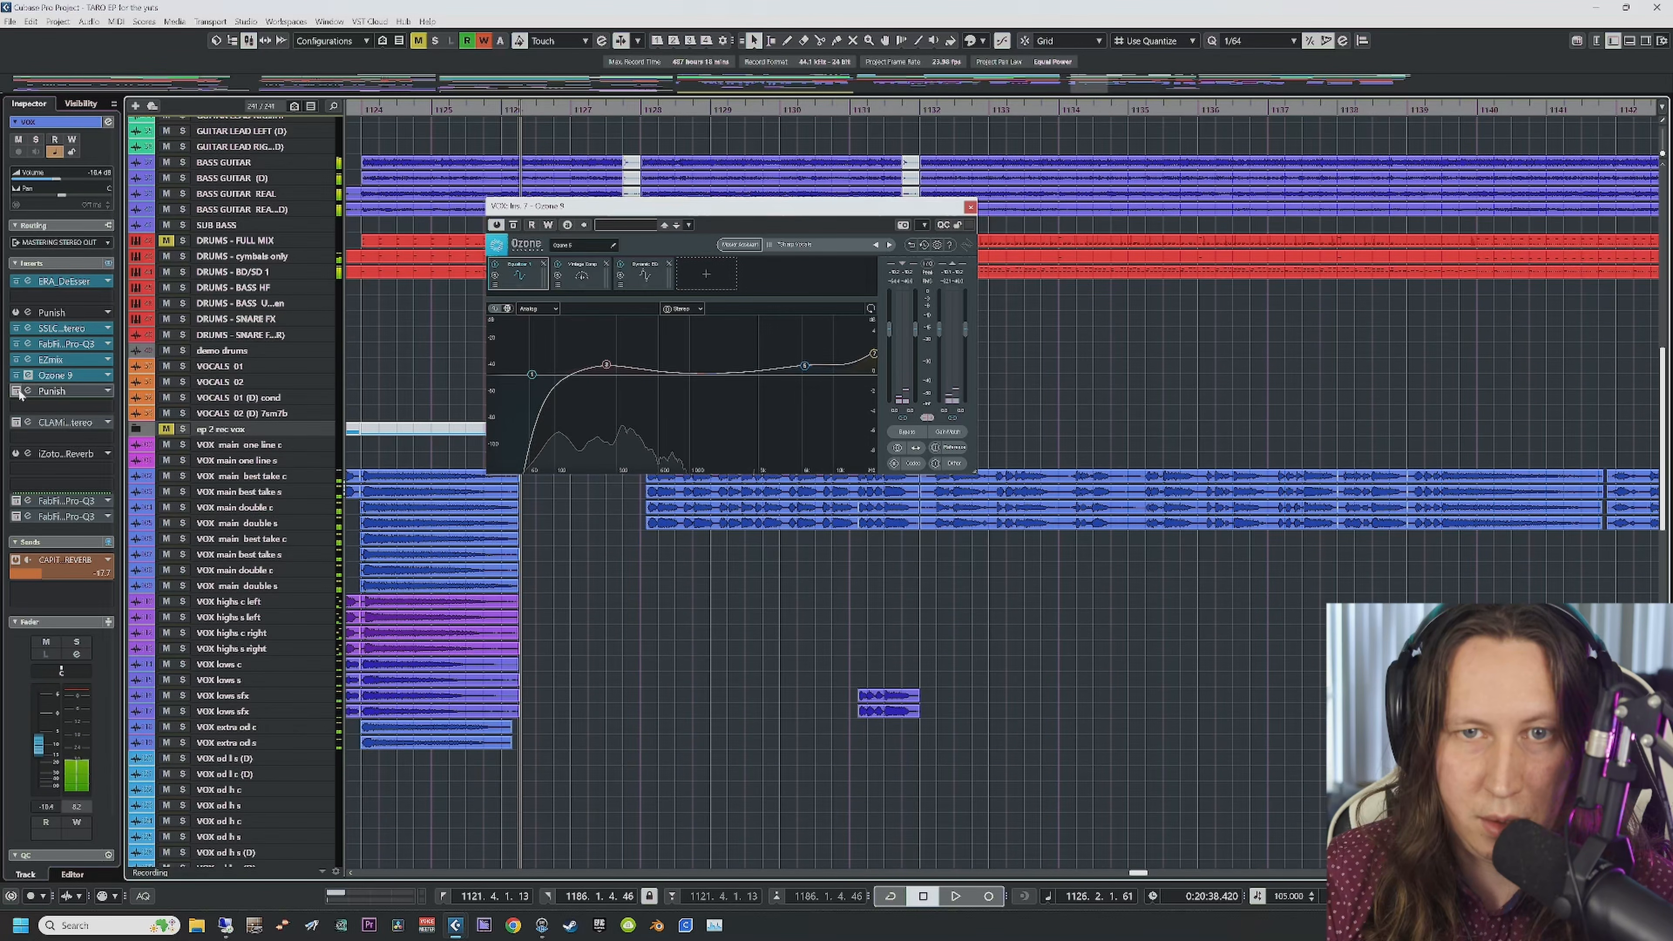
left_click(18, 391)
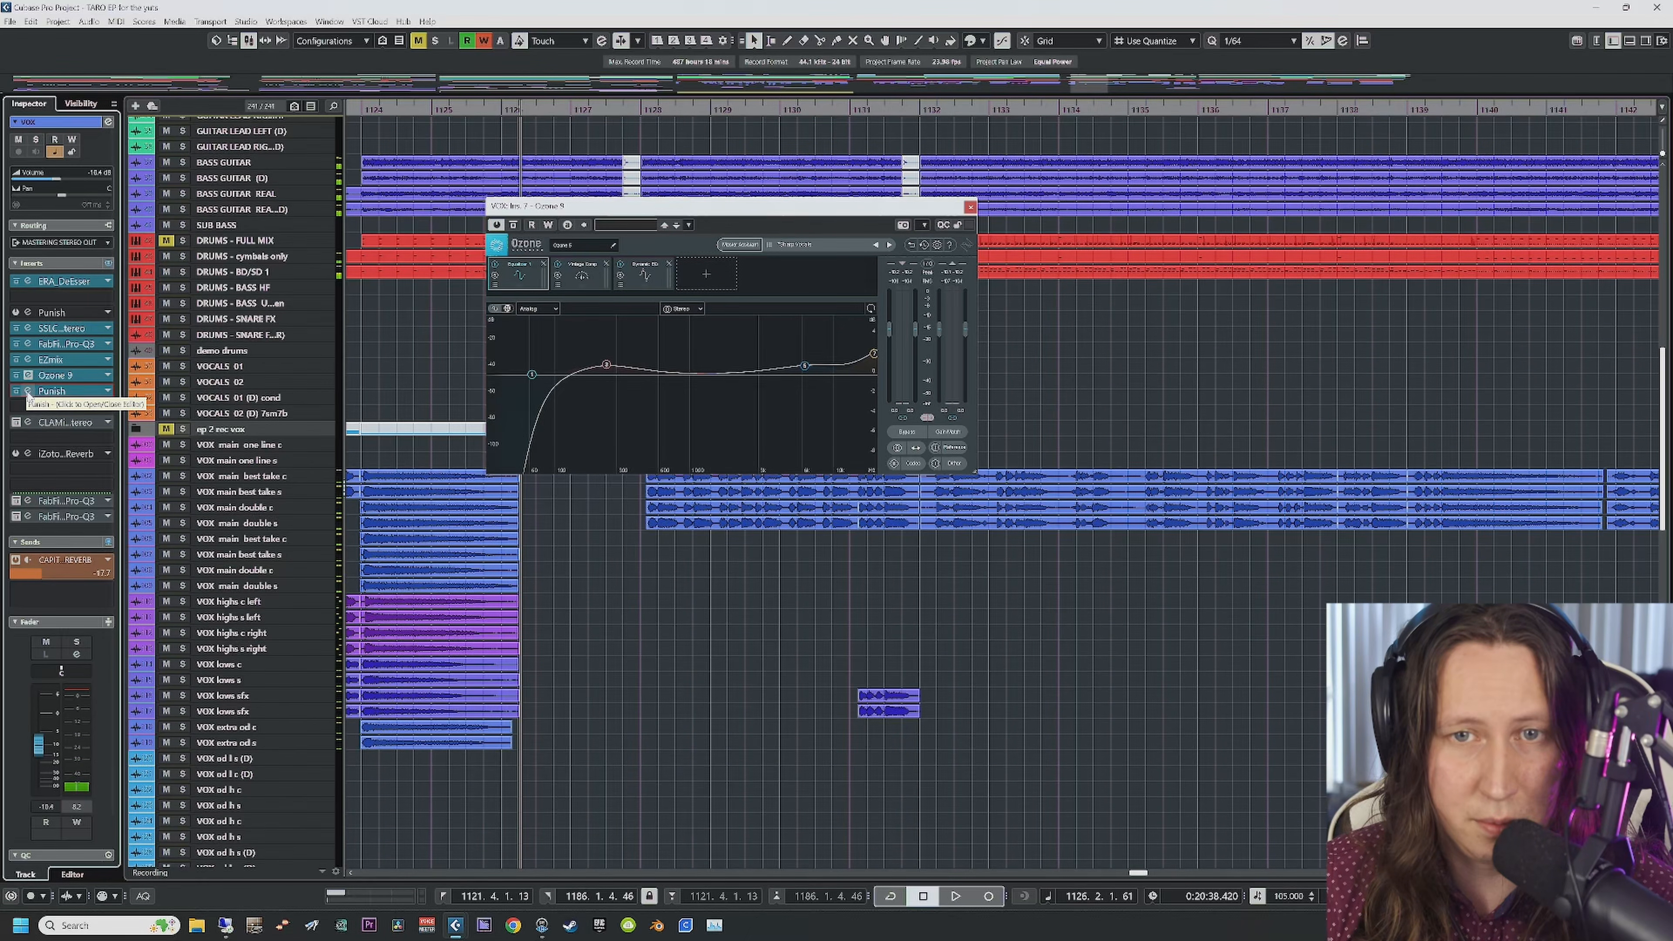
left_click(27, 393)
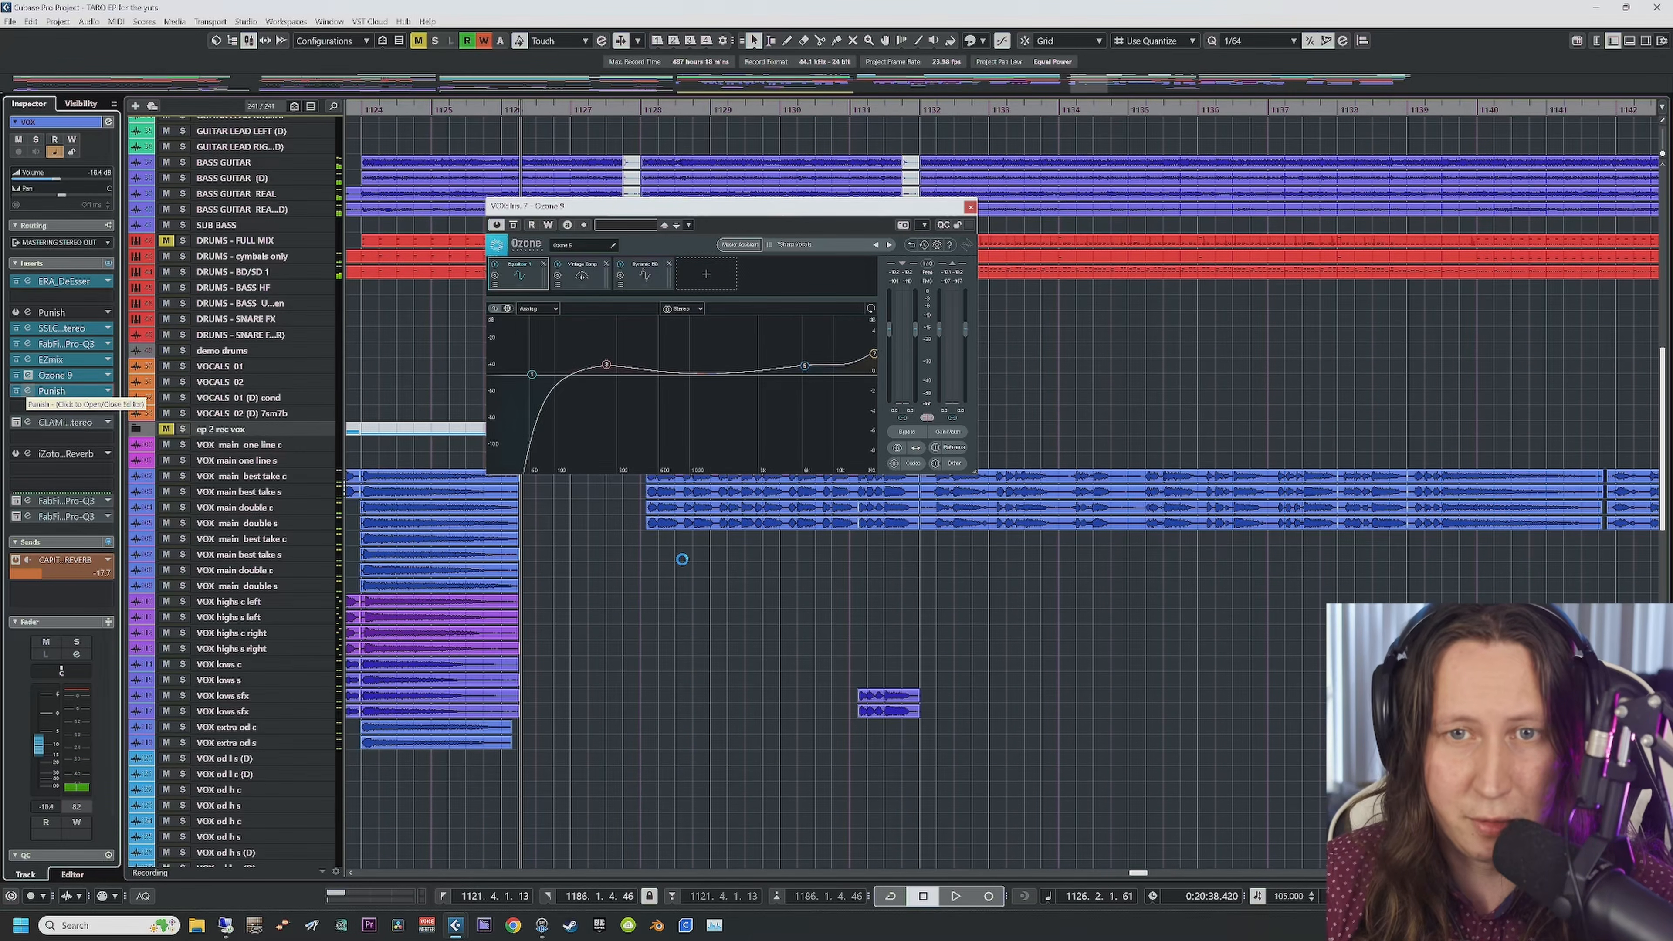
Step: Close Ozone 9, reposition Punish, play from bar 1124, then close the Punish window
left_click(970, 207)
left_click_drag(588, 298, 653, 320)
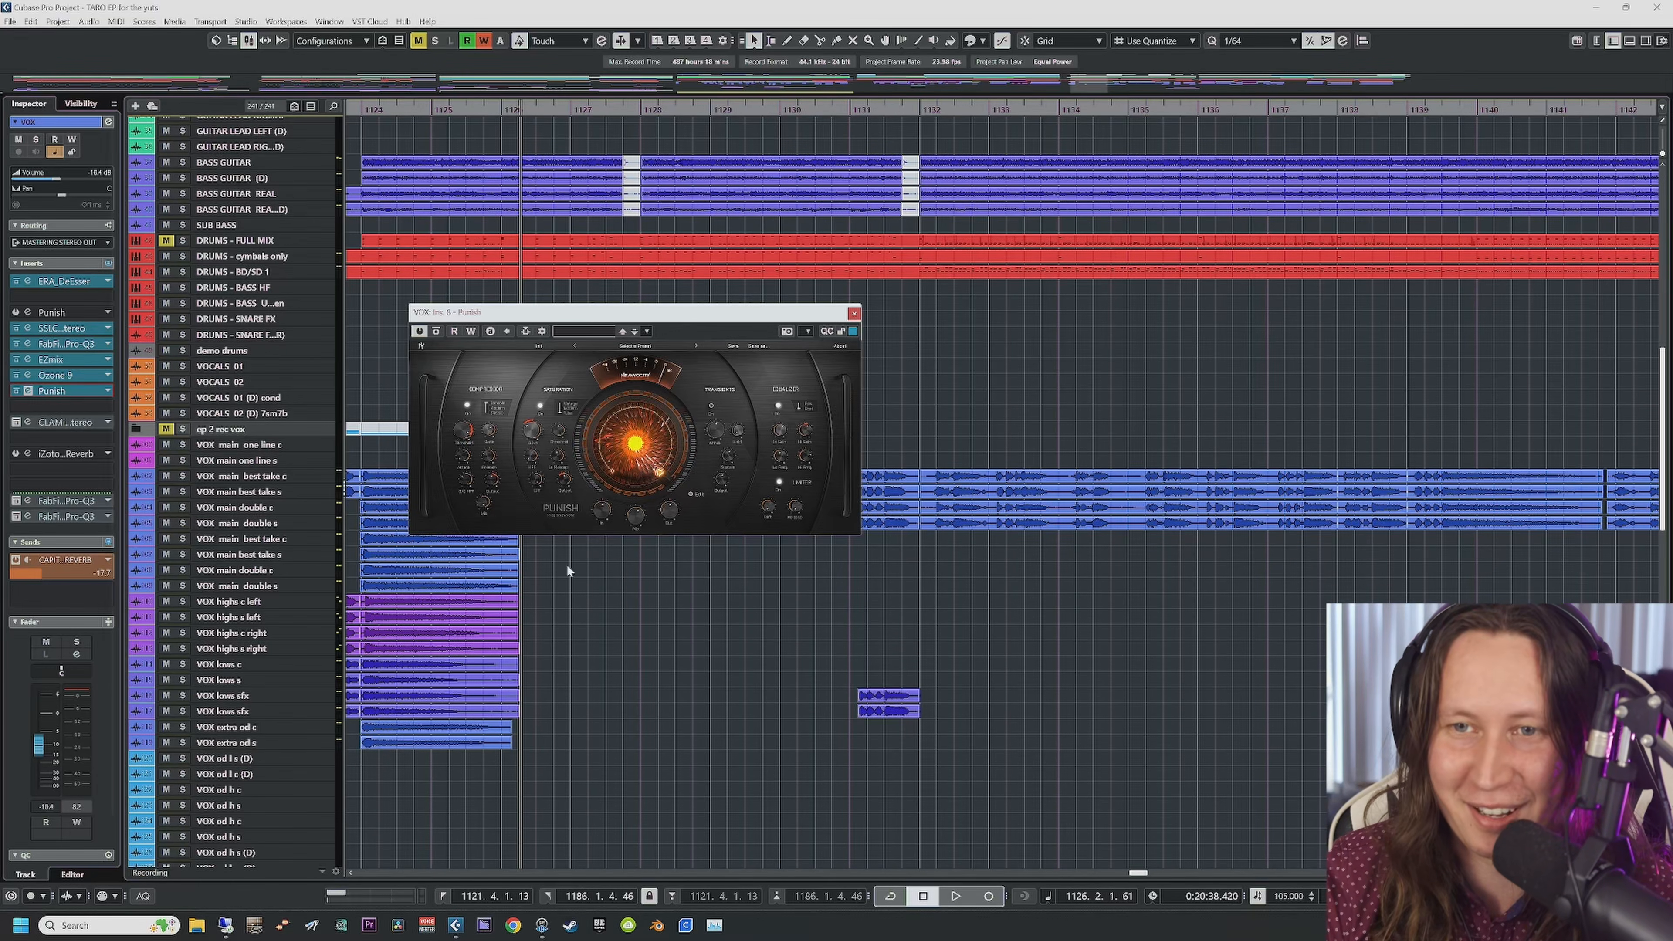
scroll(600, 650, "left", 2)
scroll(599, 651, "right", 2)
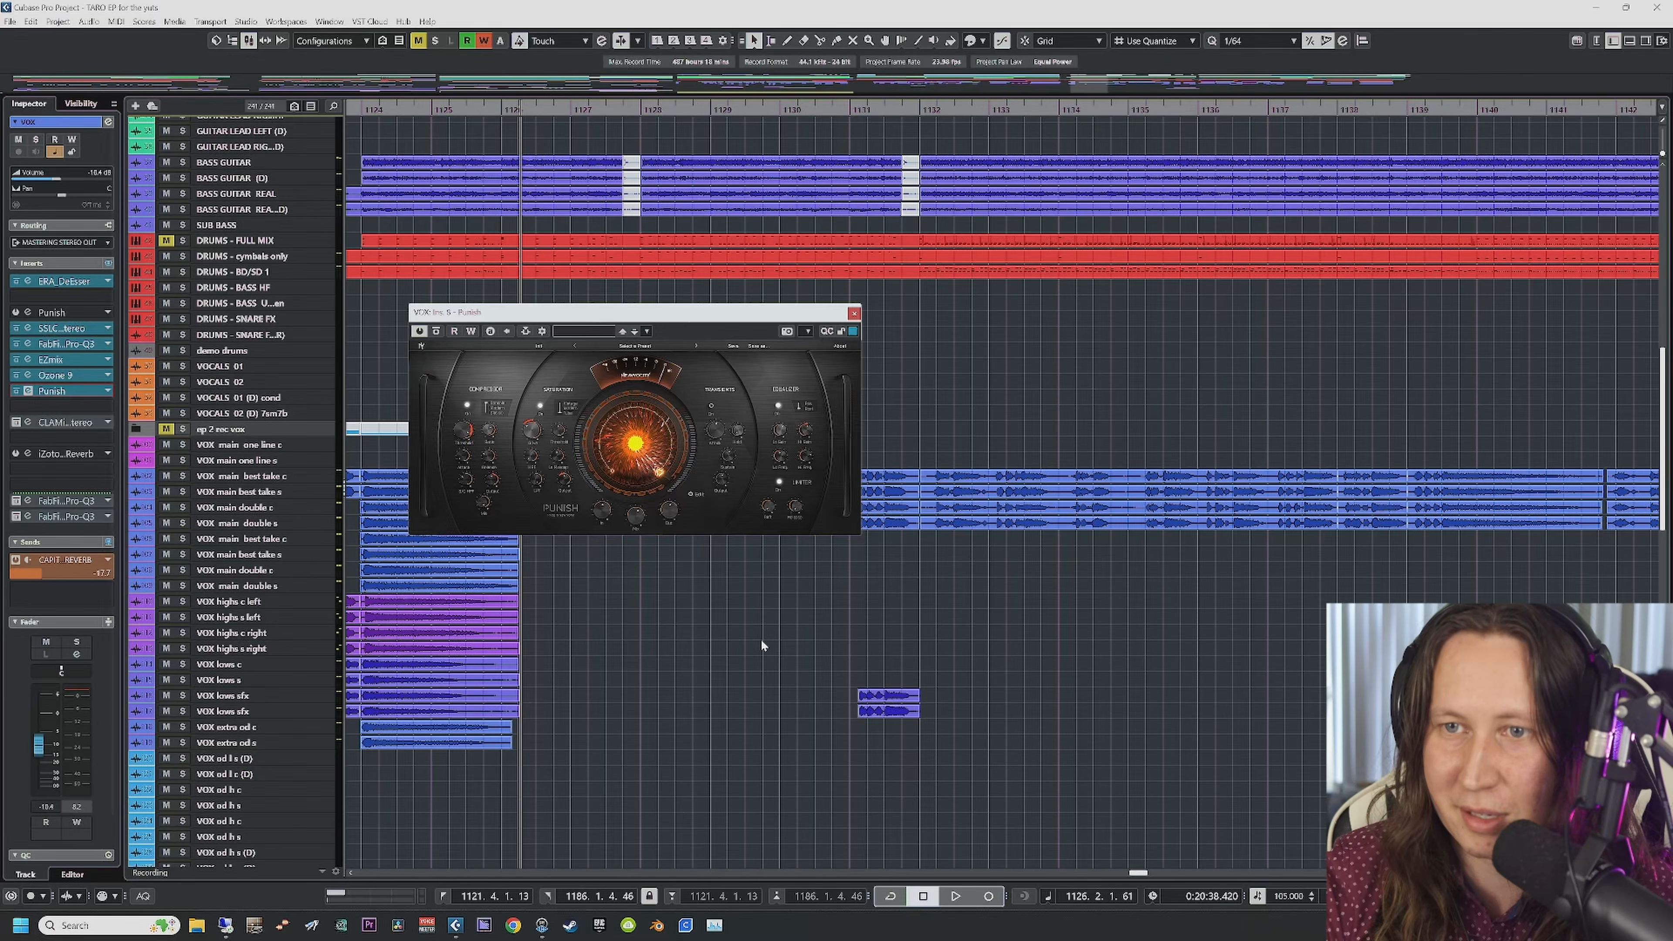
scroll(761, 642, "right", 3)
scroll(569, 621, "left", 3)
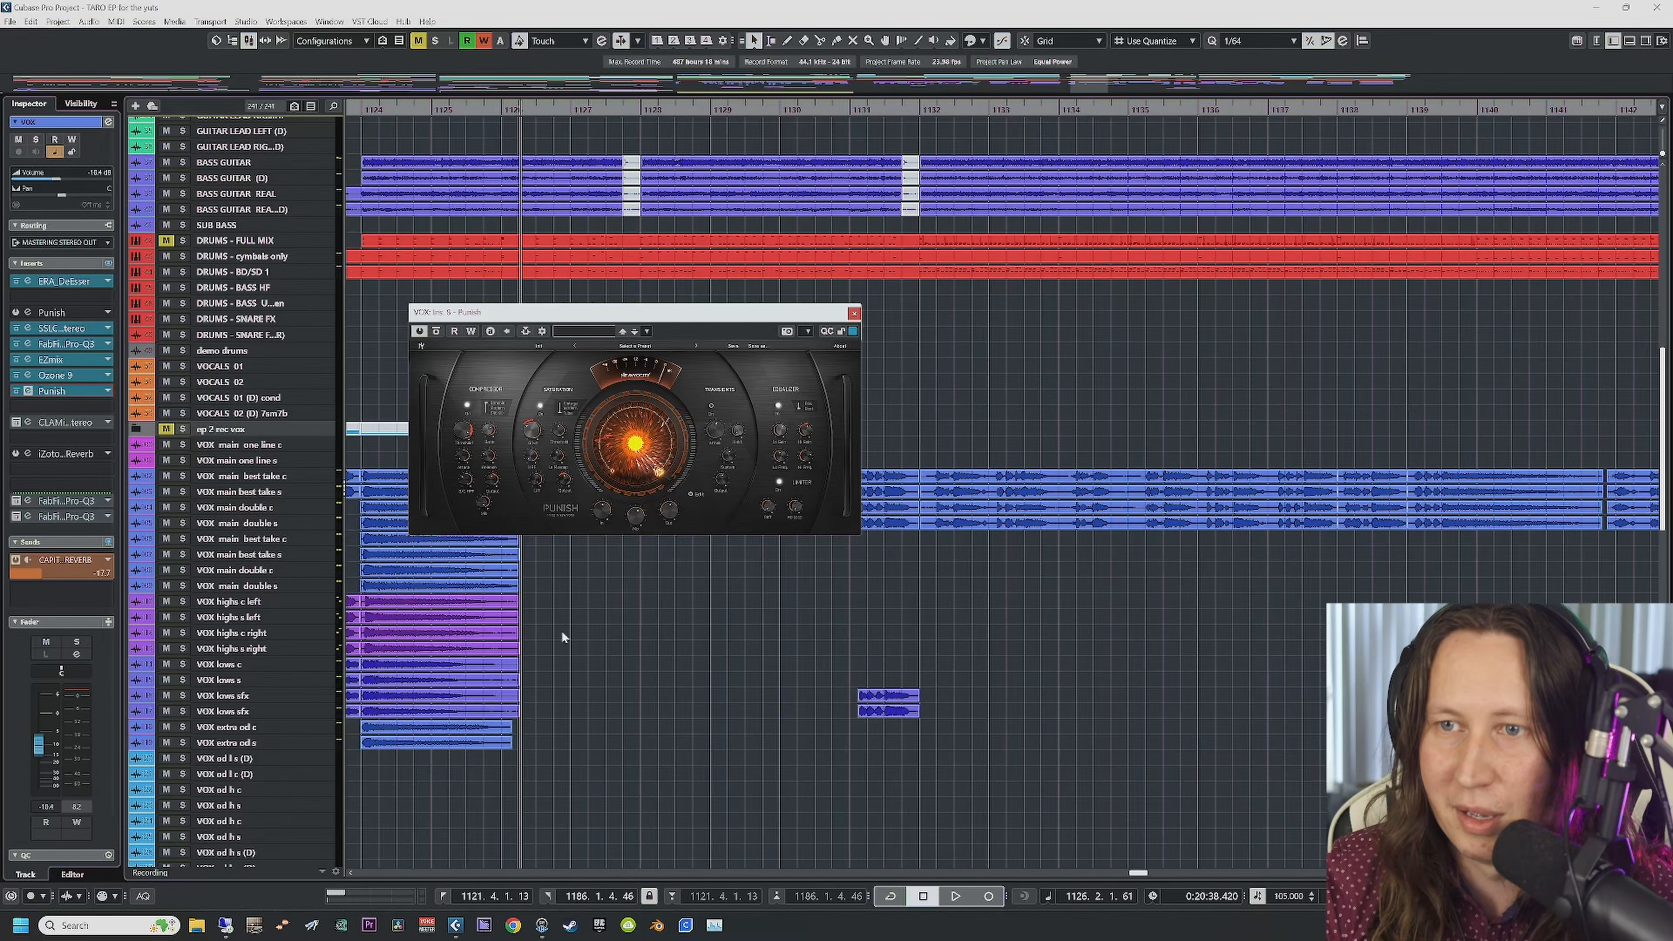
left_click(364, 111)
key("space")
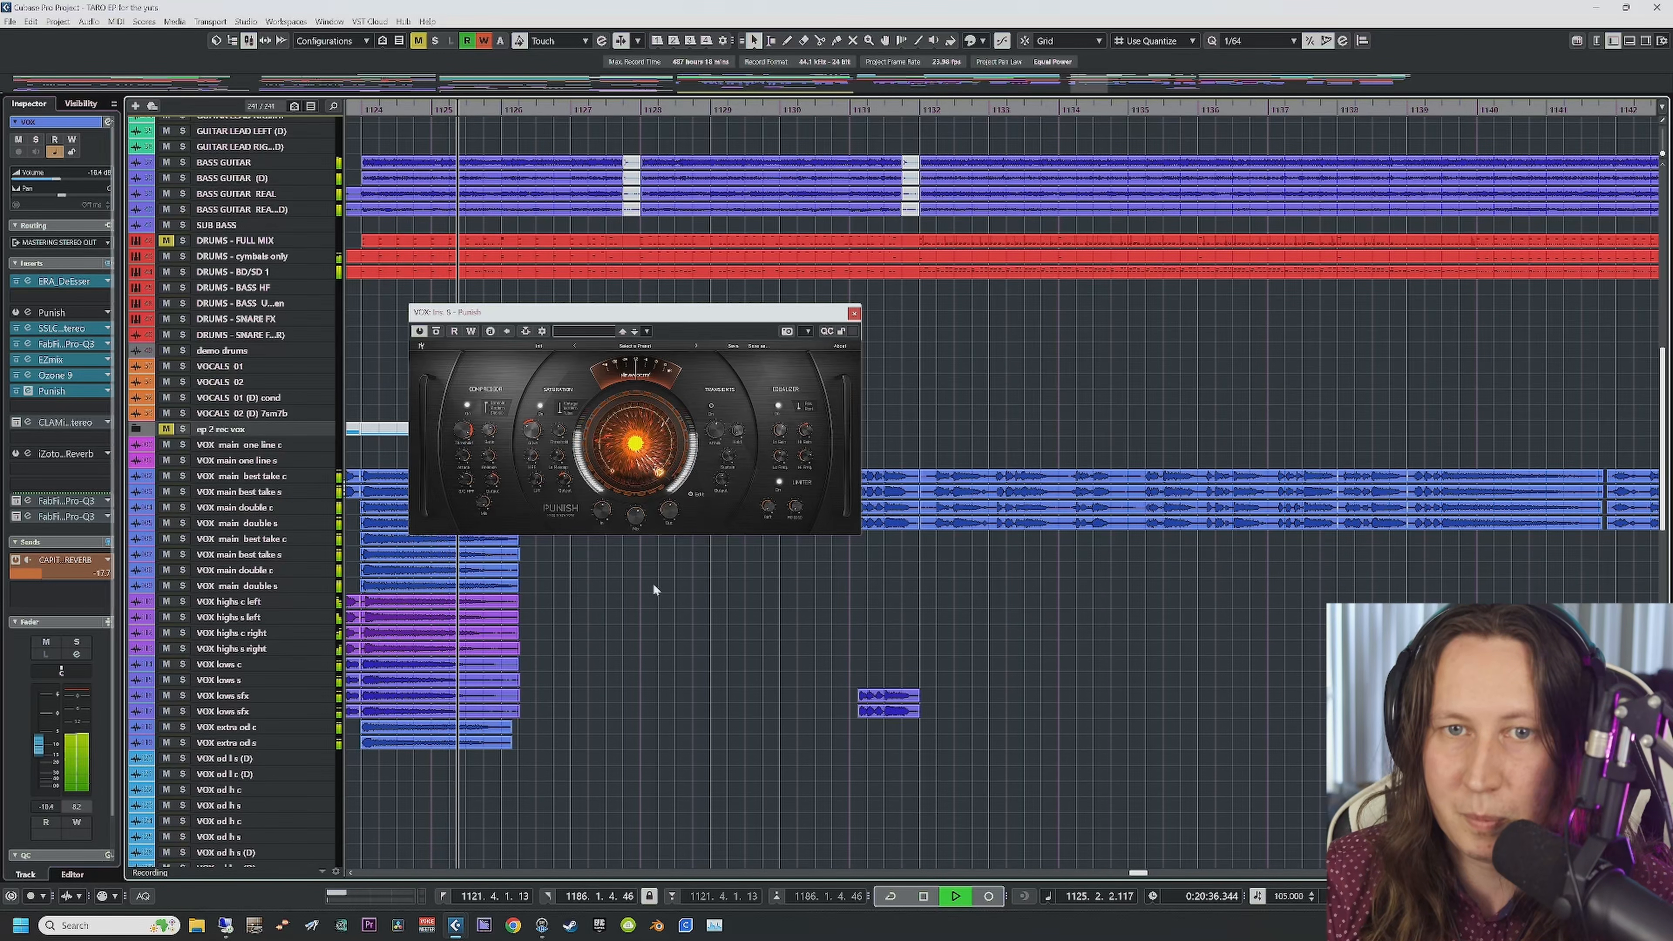
left_click(854, 312)
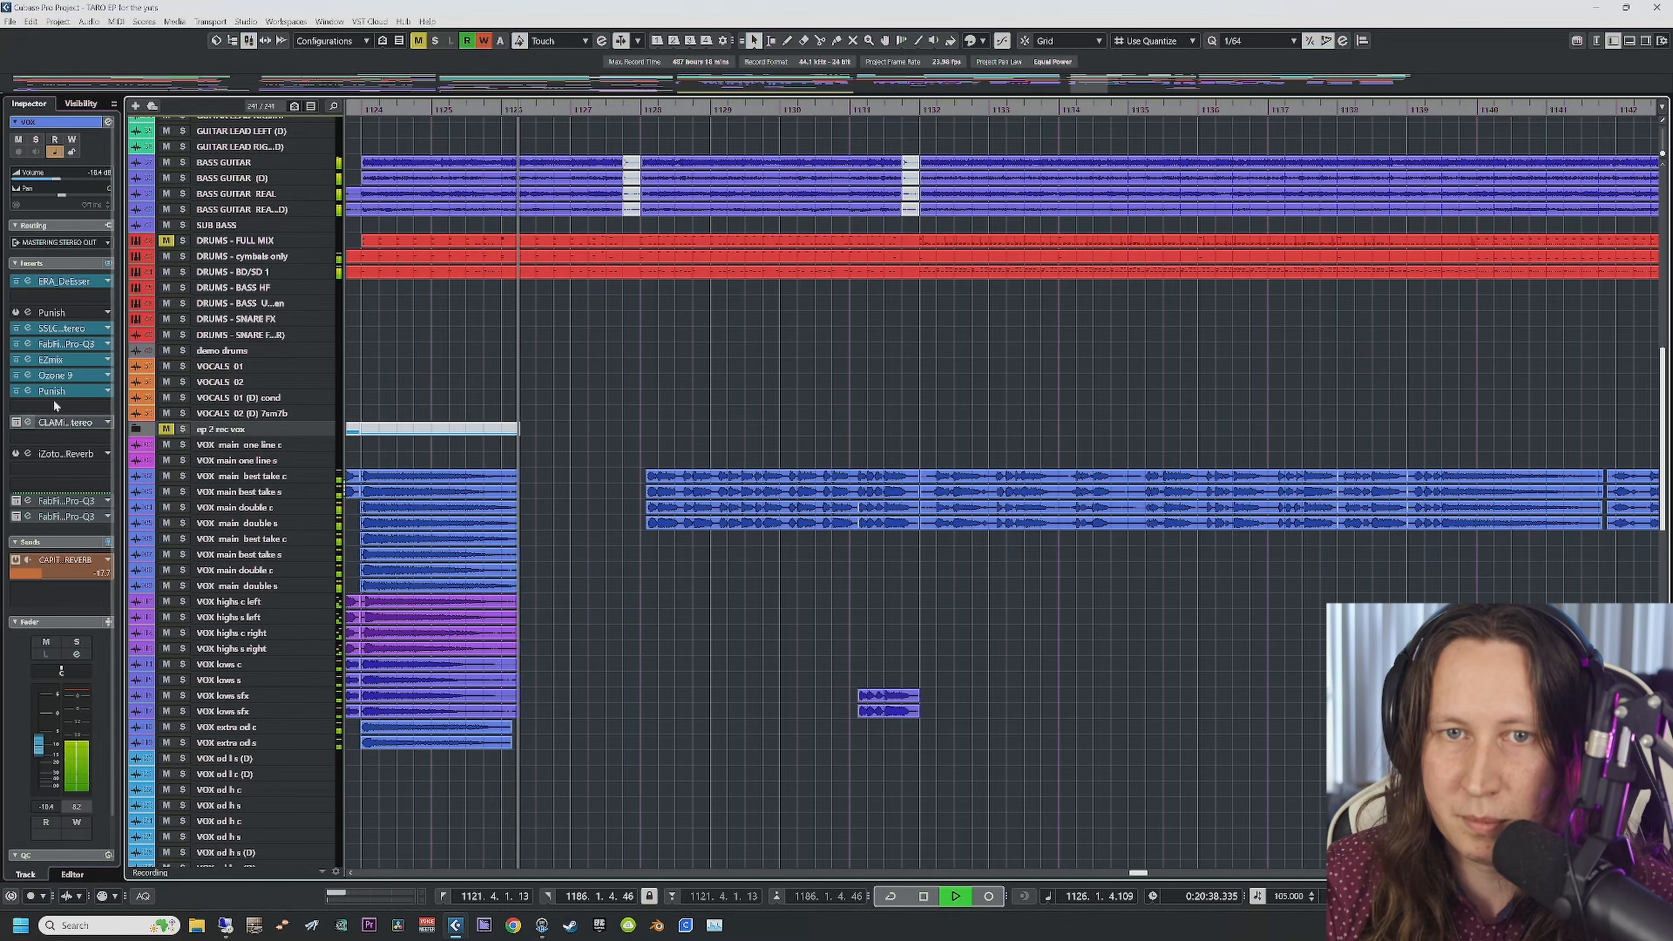
Step: Bypass Punish to compare, re-enable it, and stop playback at bar 1131
left_click(16, 391)
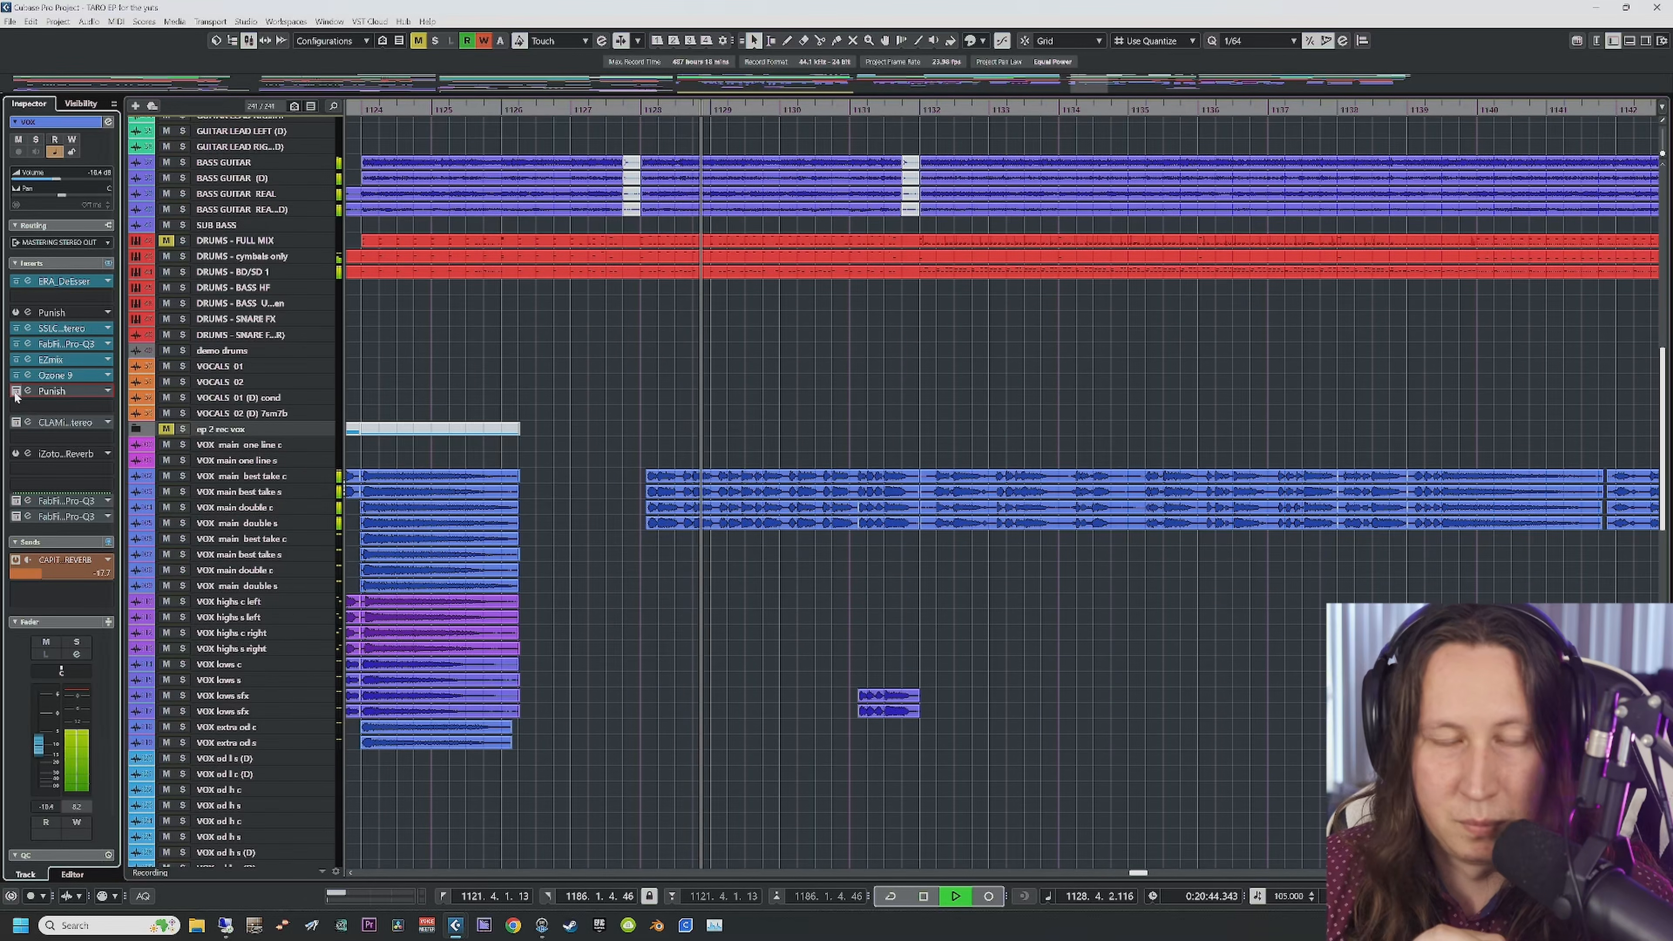
left_click(15, 391)
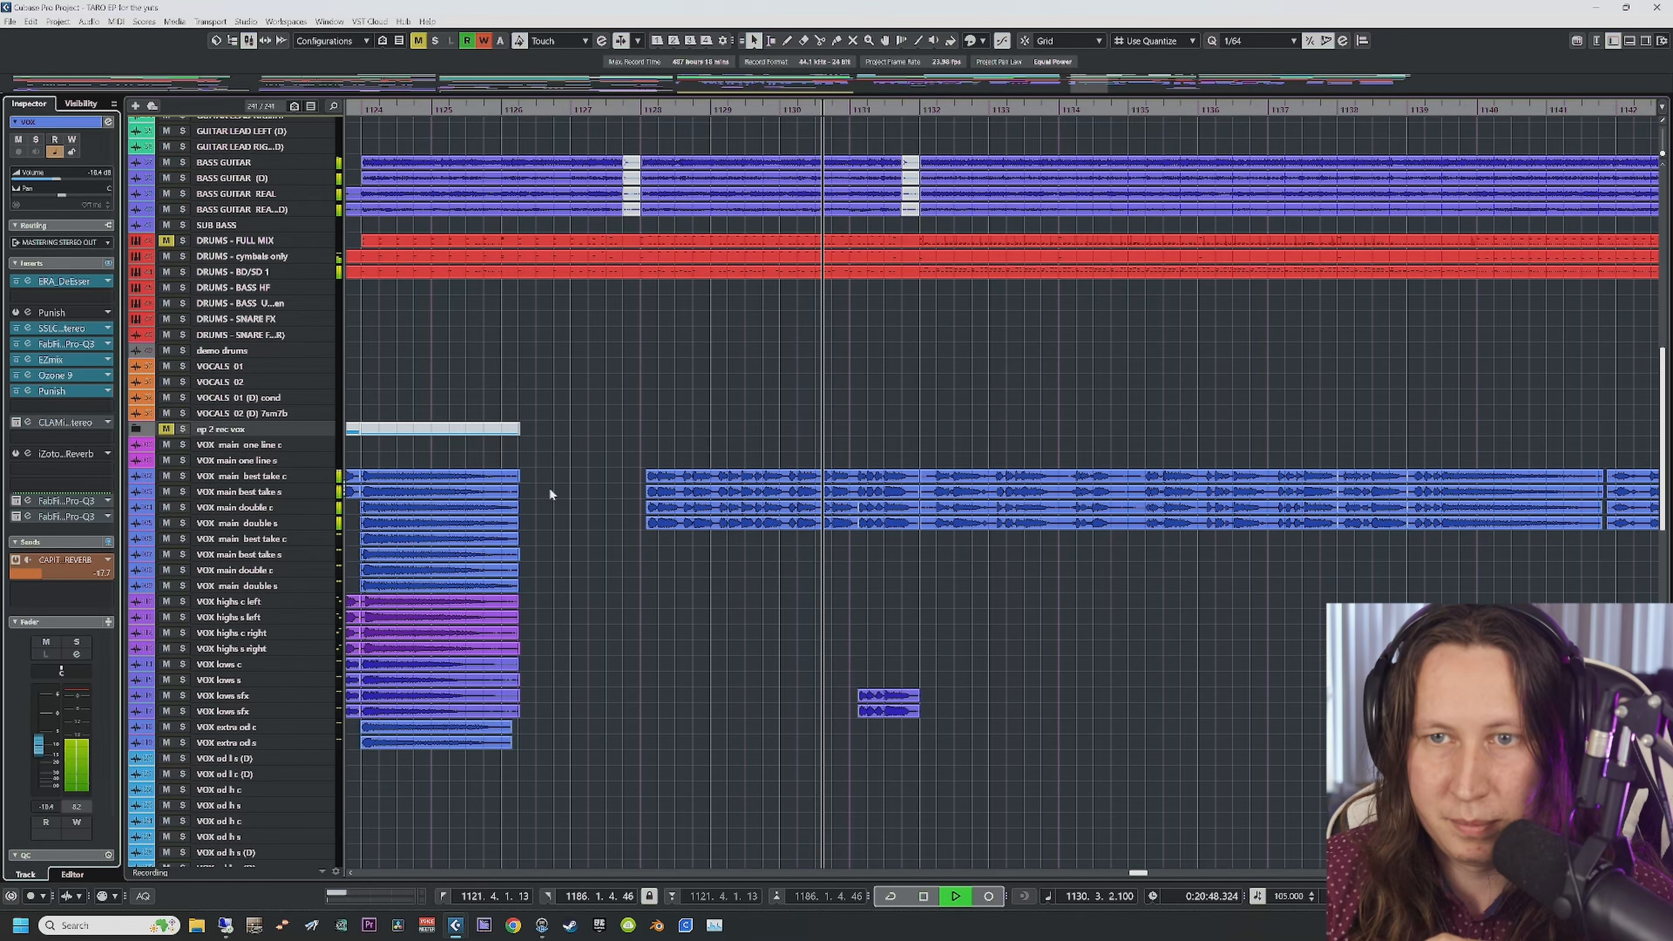
key("space")
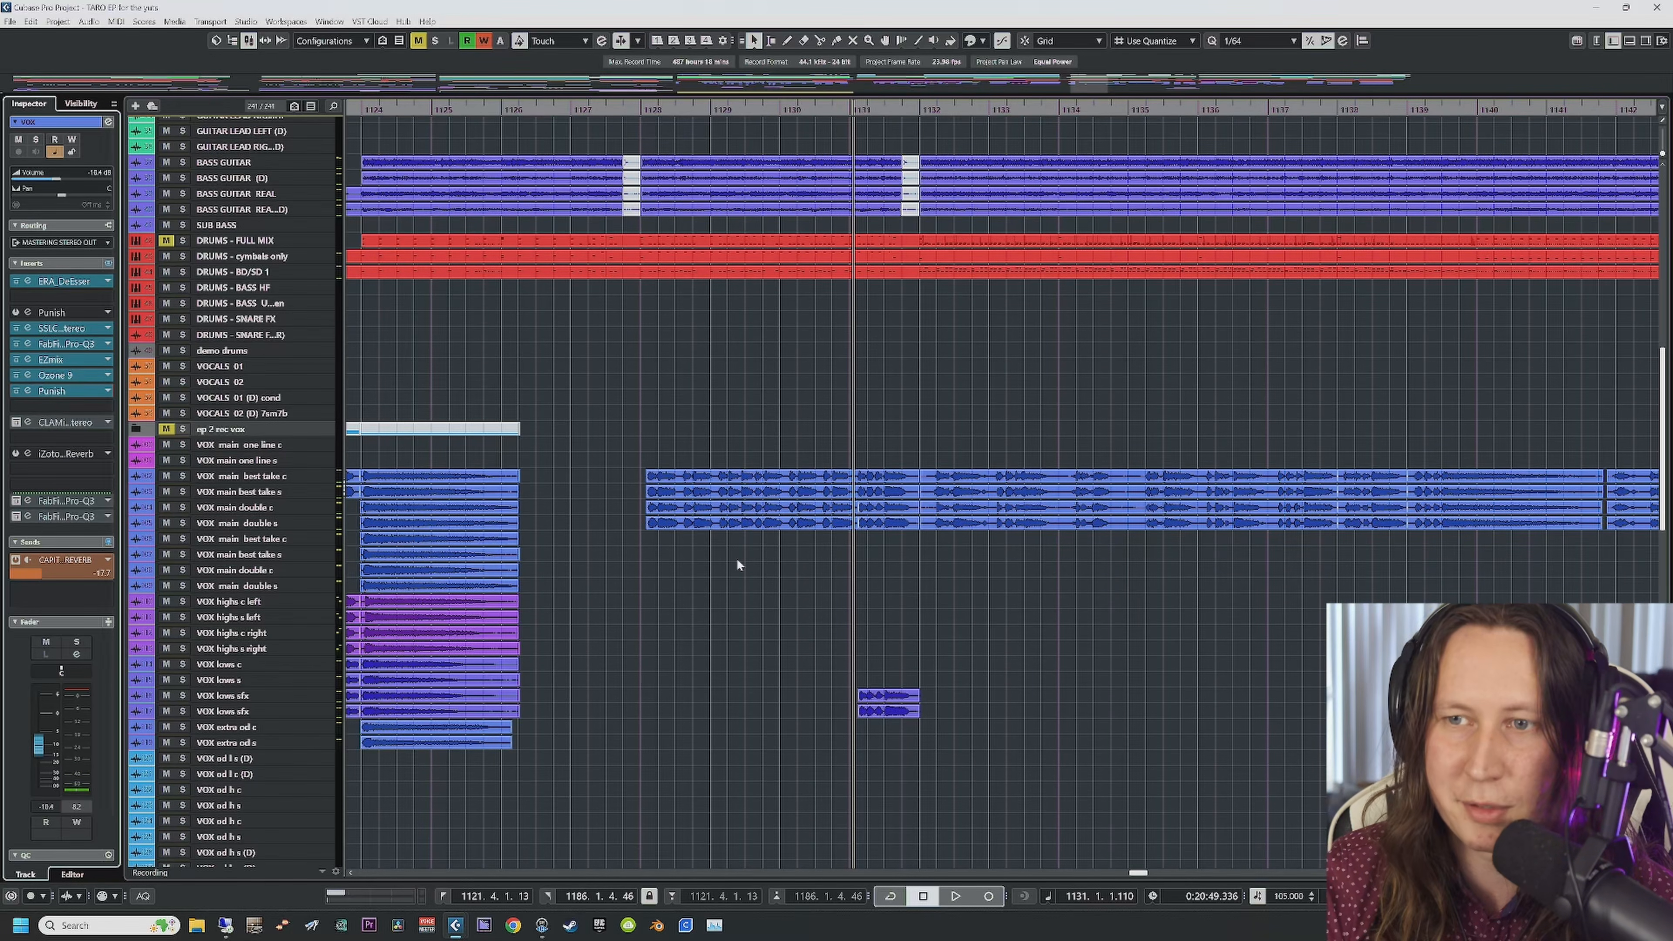
scroll(736, 558, "right", 5)
scroll(691, 652, "left", 3)
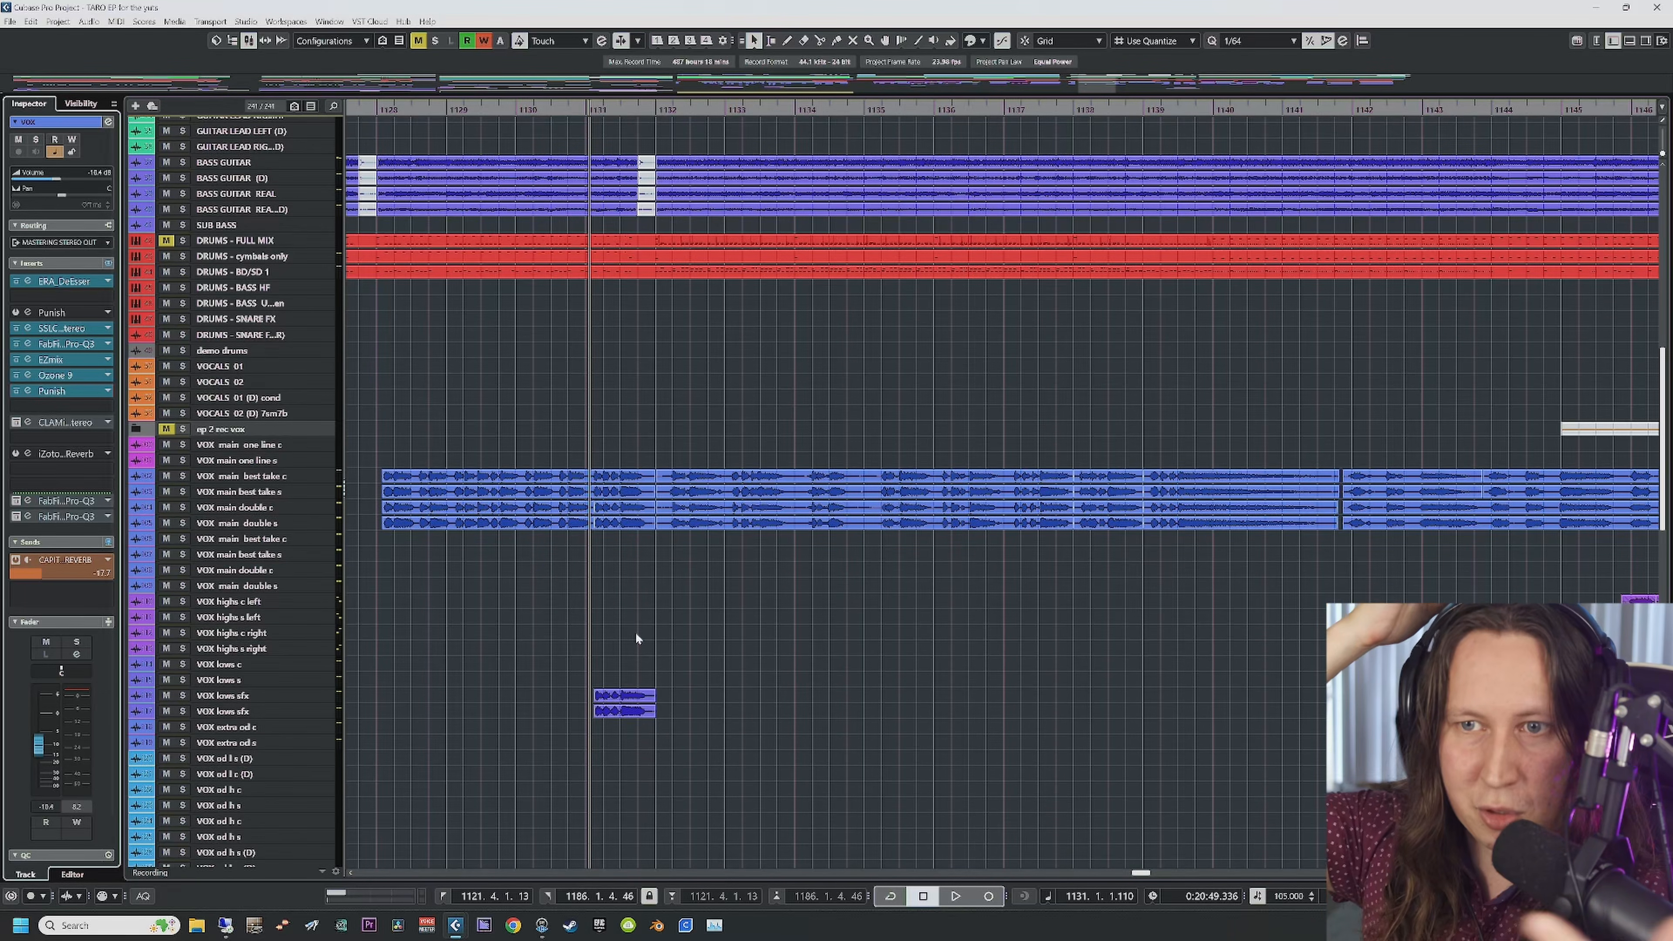
scroll(637, 633, "right", 5)
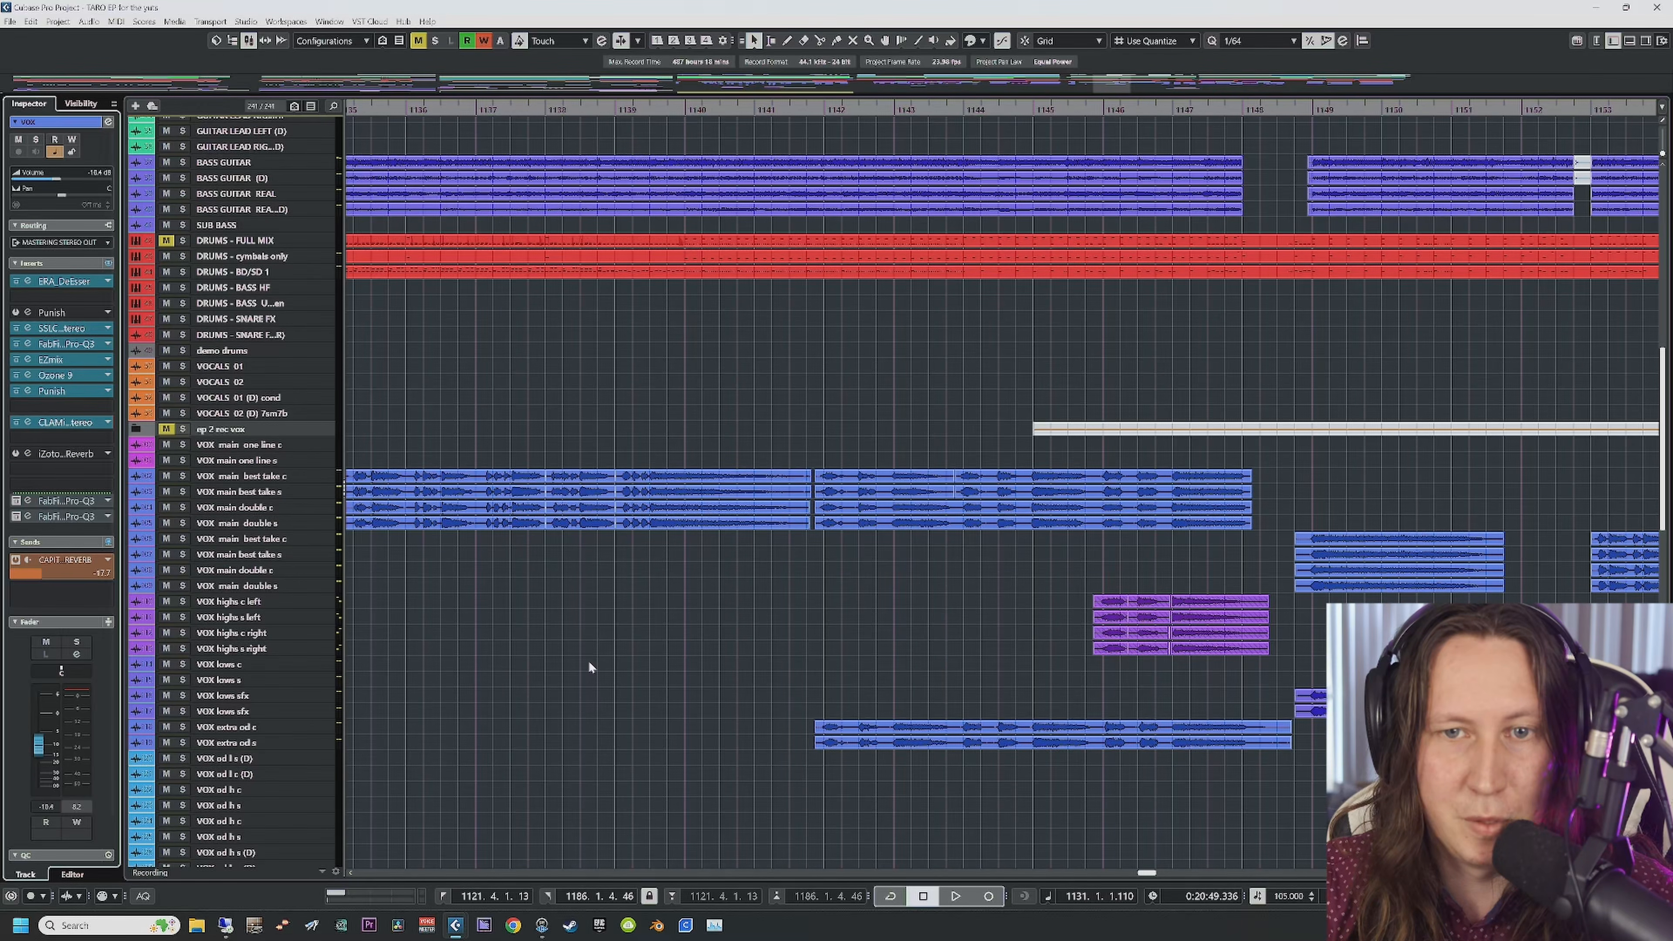
scroll(589, 667, "left", 3)
Step: Open the CLA MixDown window over the arrangement and start playback
left_click(28, 422)
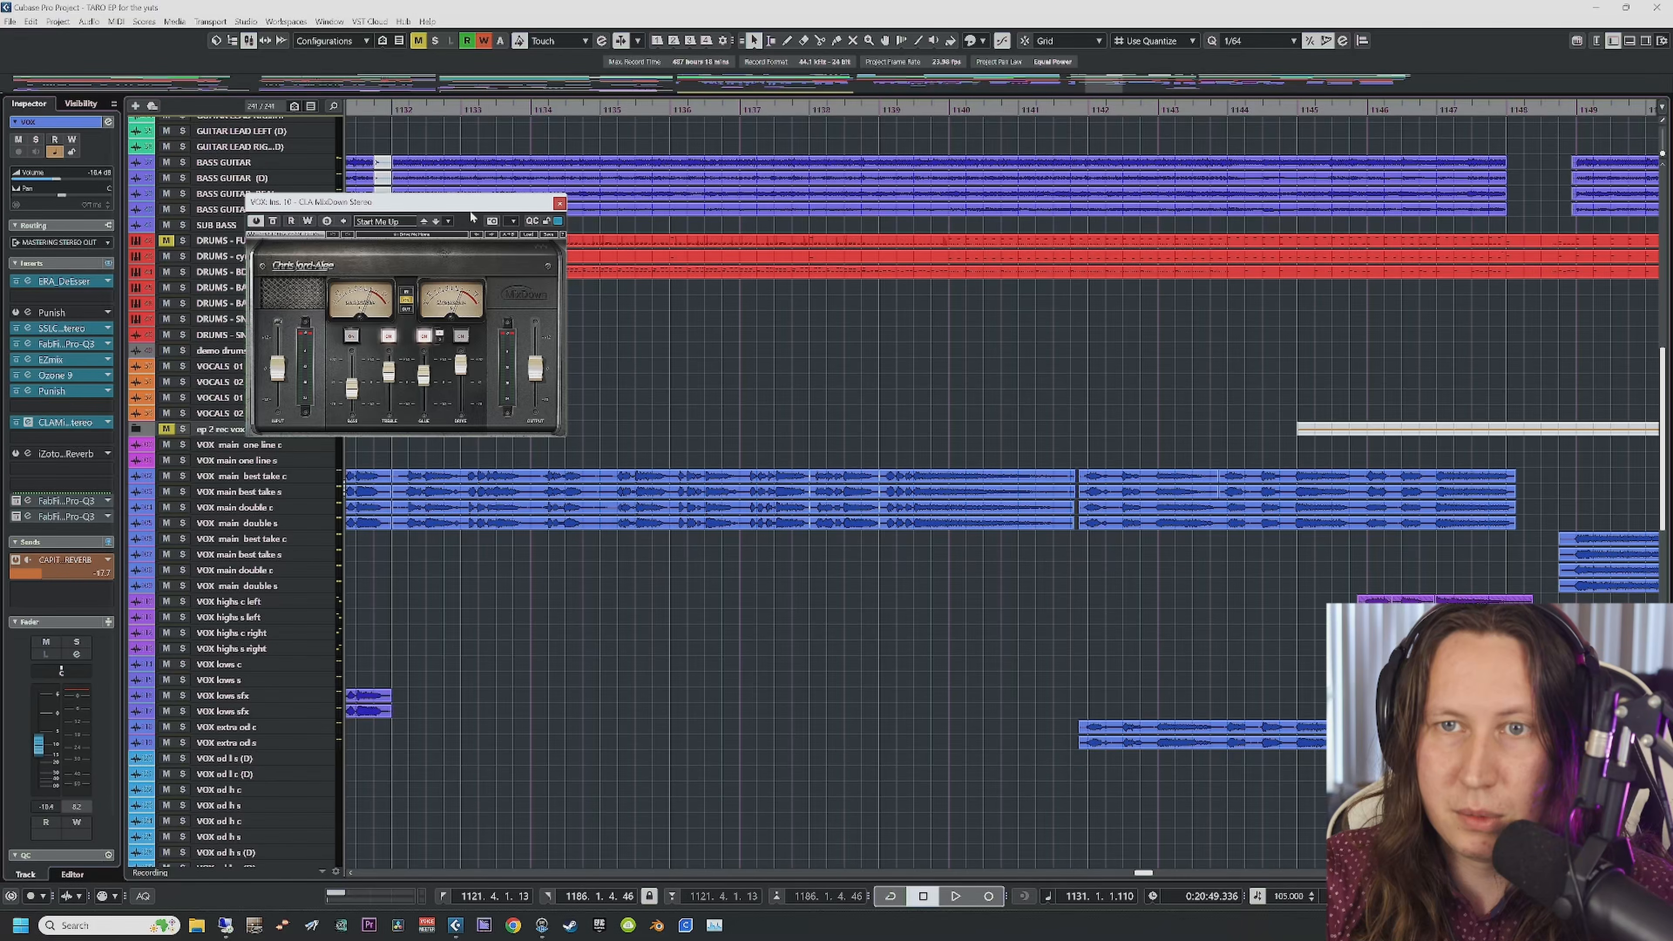
left_click_drag(471, 215, 703, 213)
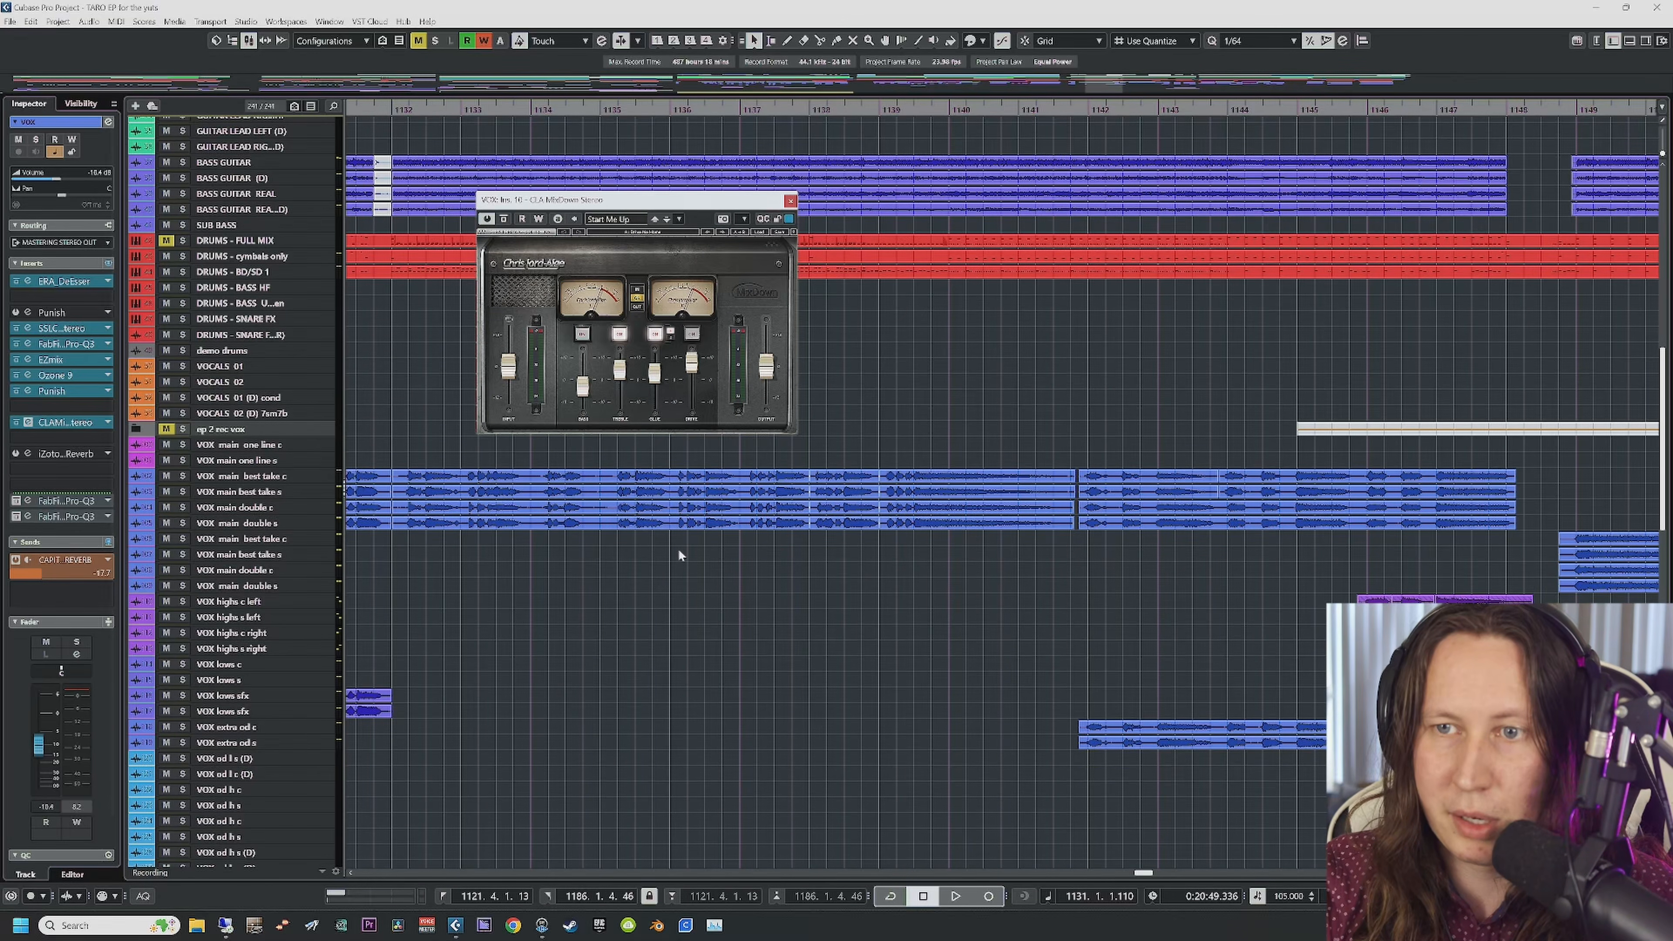
key("space")
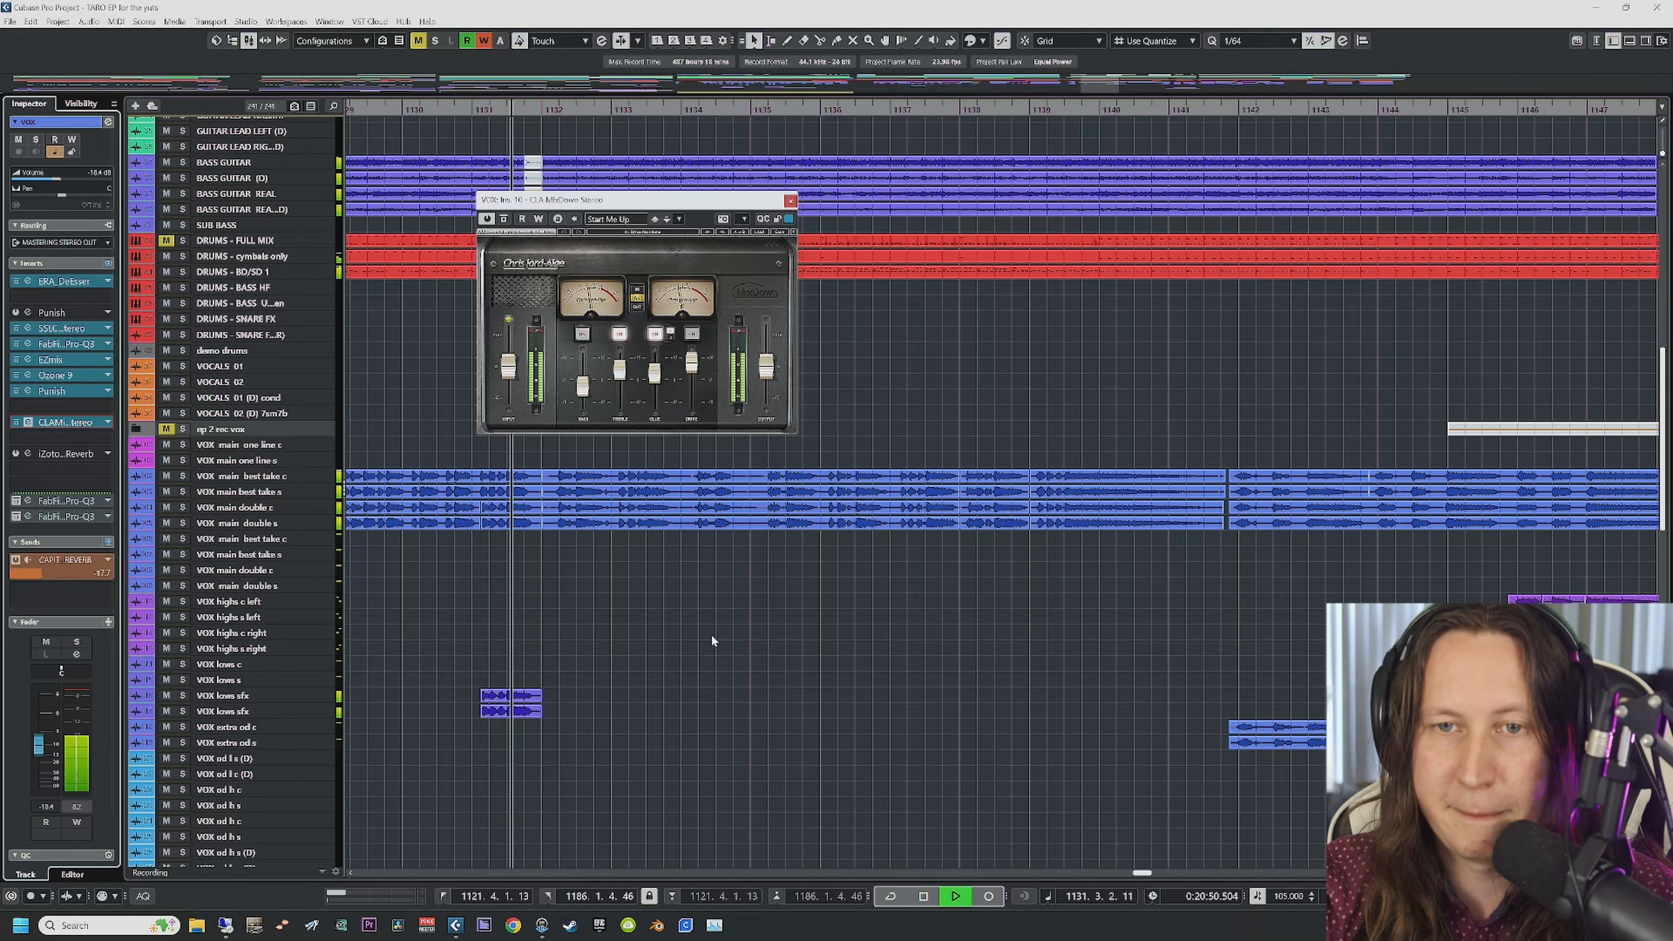
Step: Enable and open both Pro-Q 3 inserts, then close them and CLA MixDown
left_click(18, 503)
left_click(17, 517)
left_click(27, 501)
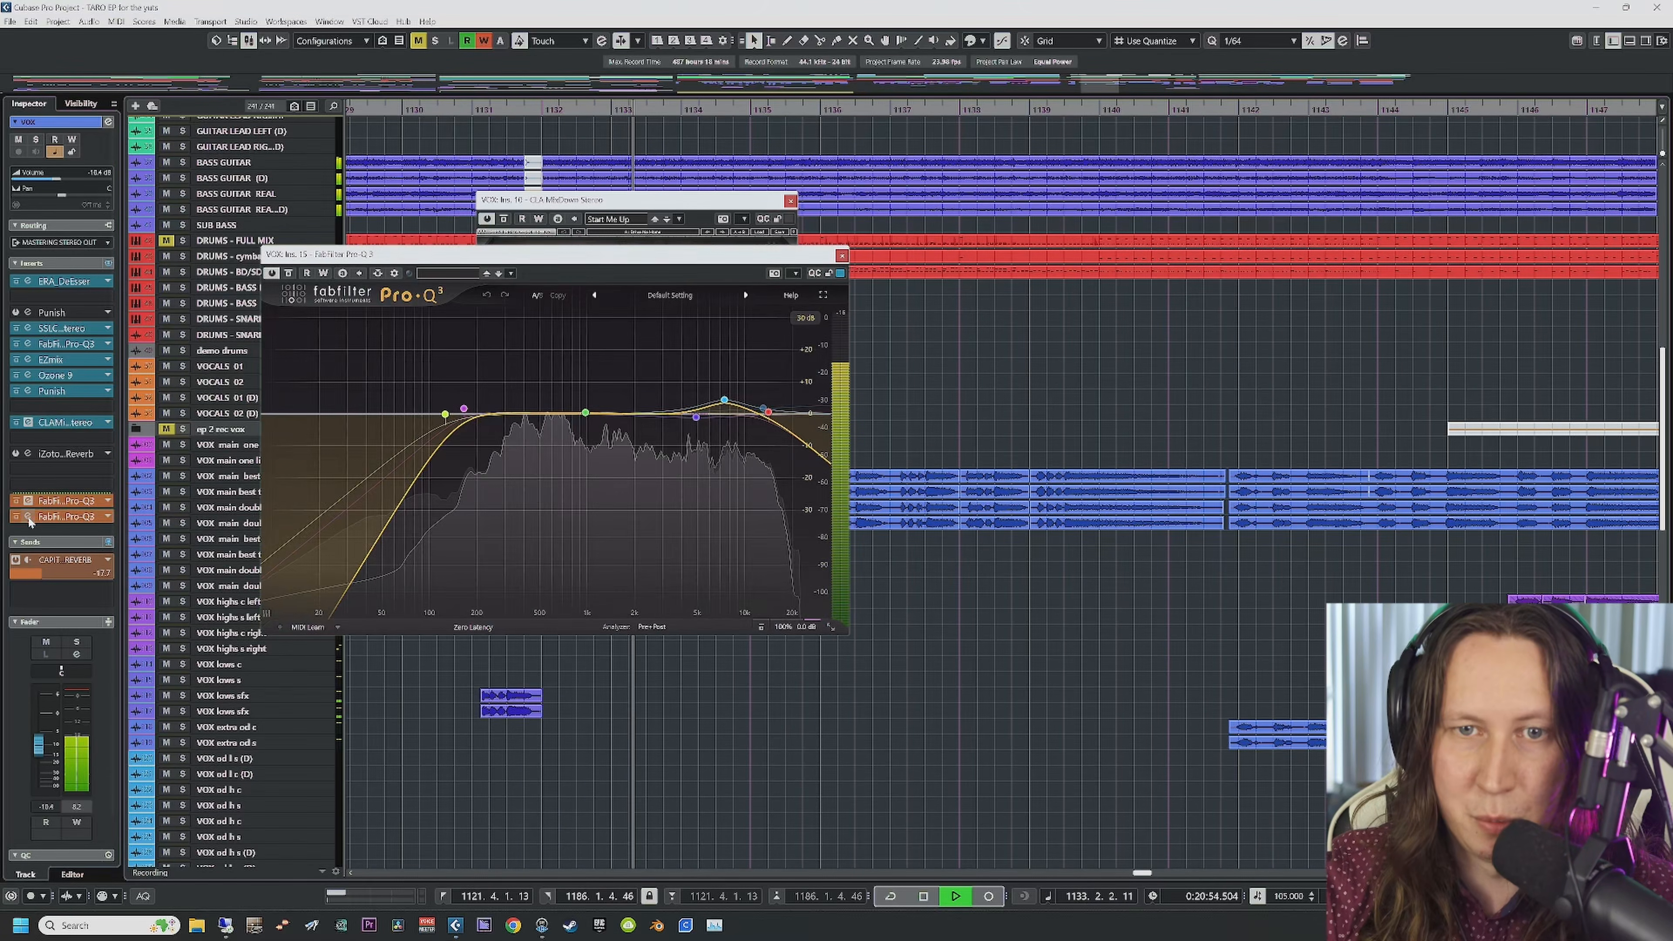
left_click(28, 517)
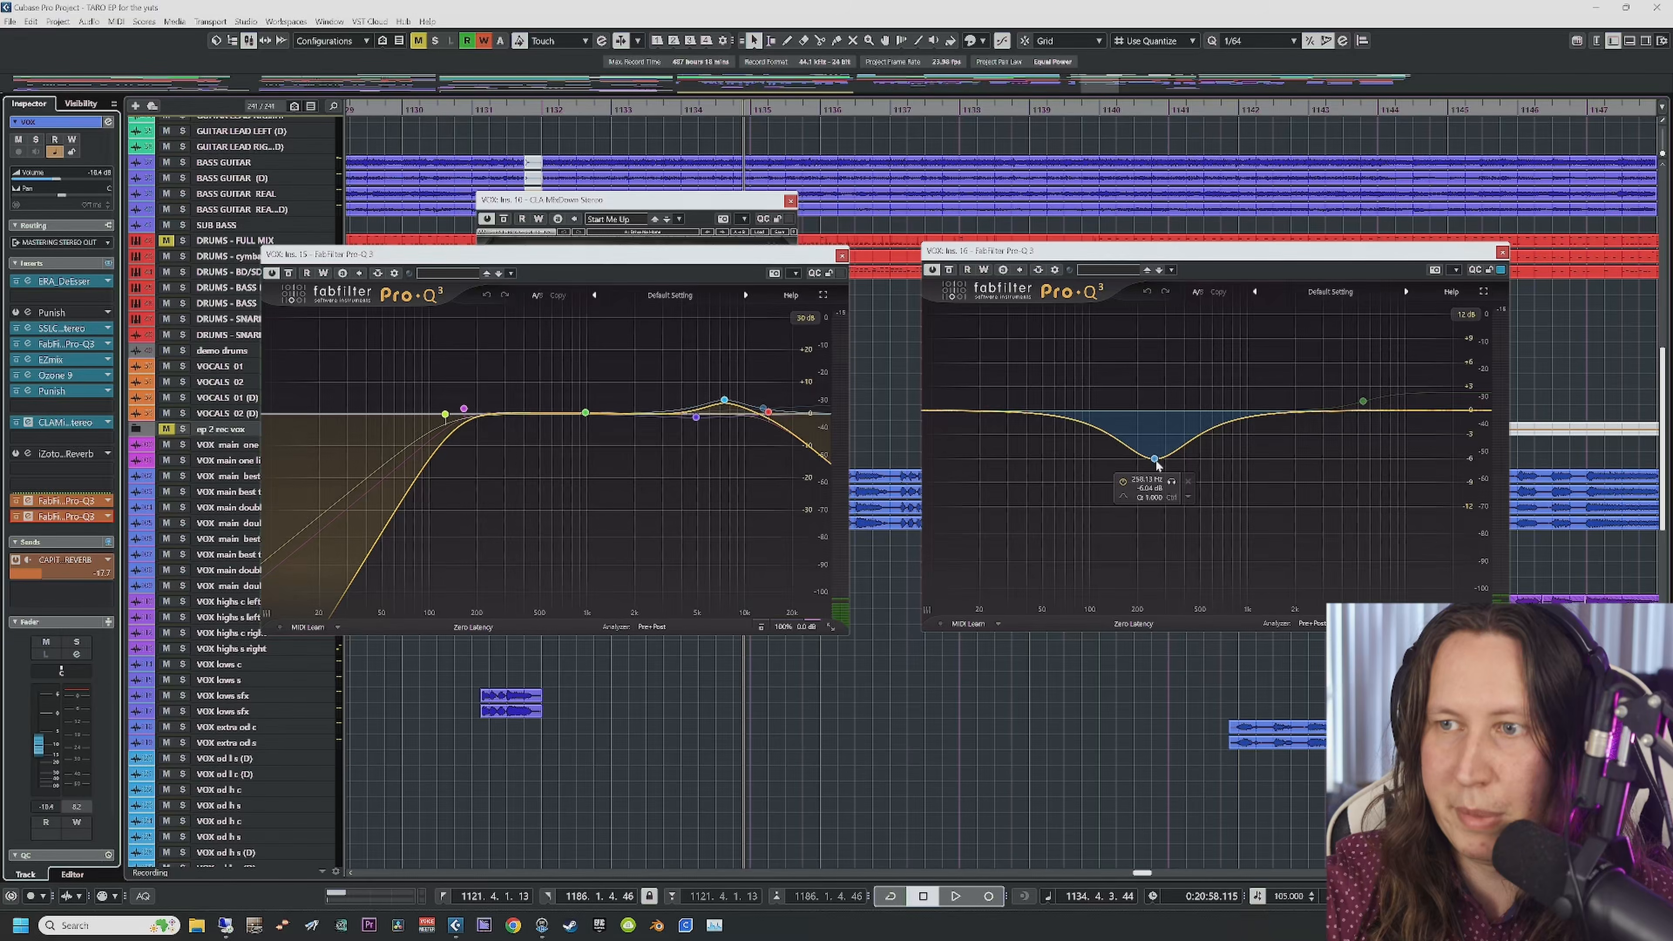
left_click(841, 255)
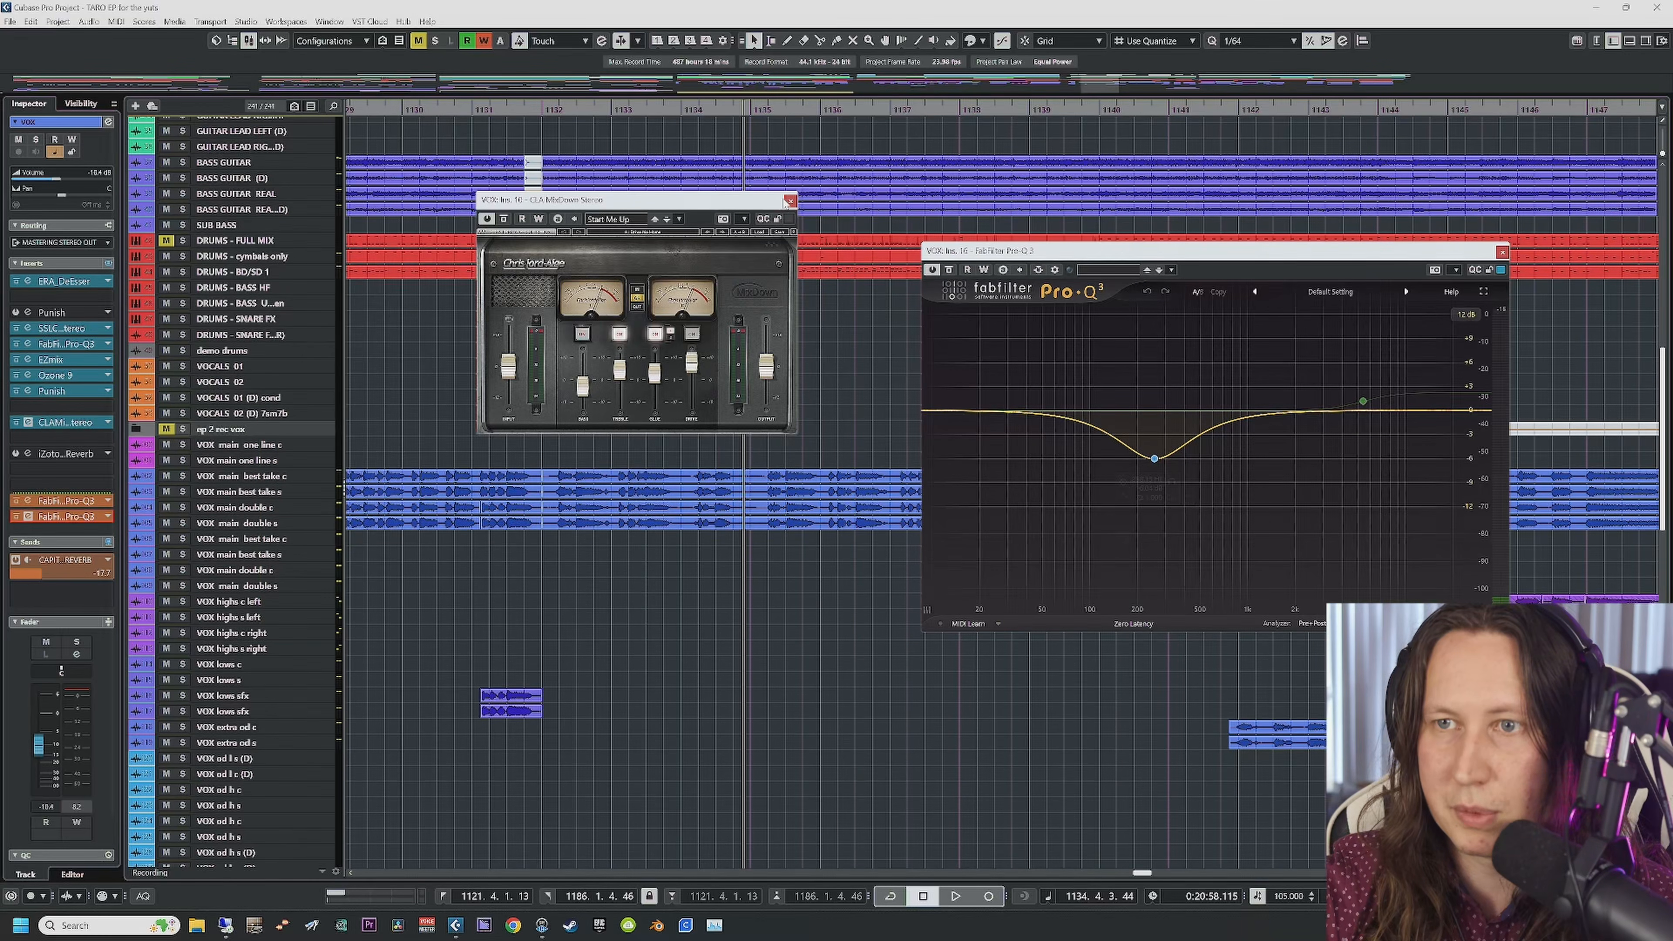
left_click(790, 201)
left_click(1502, 252)
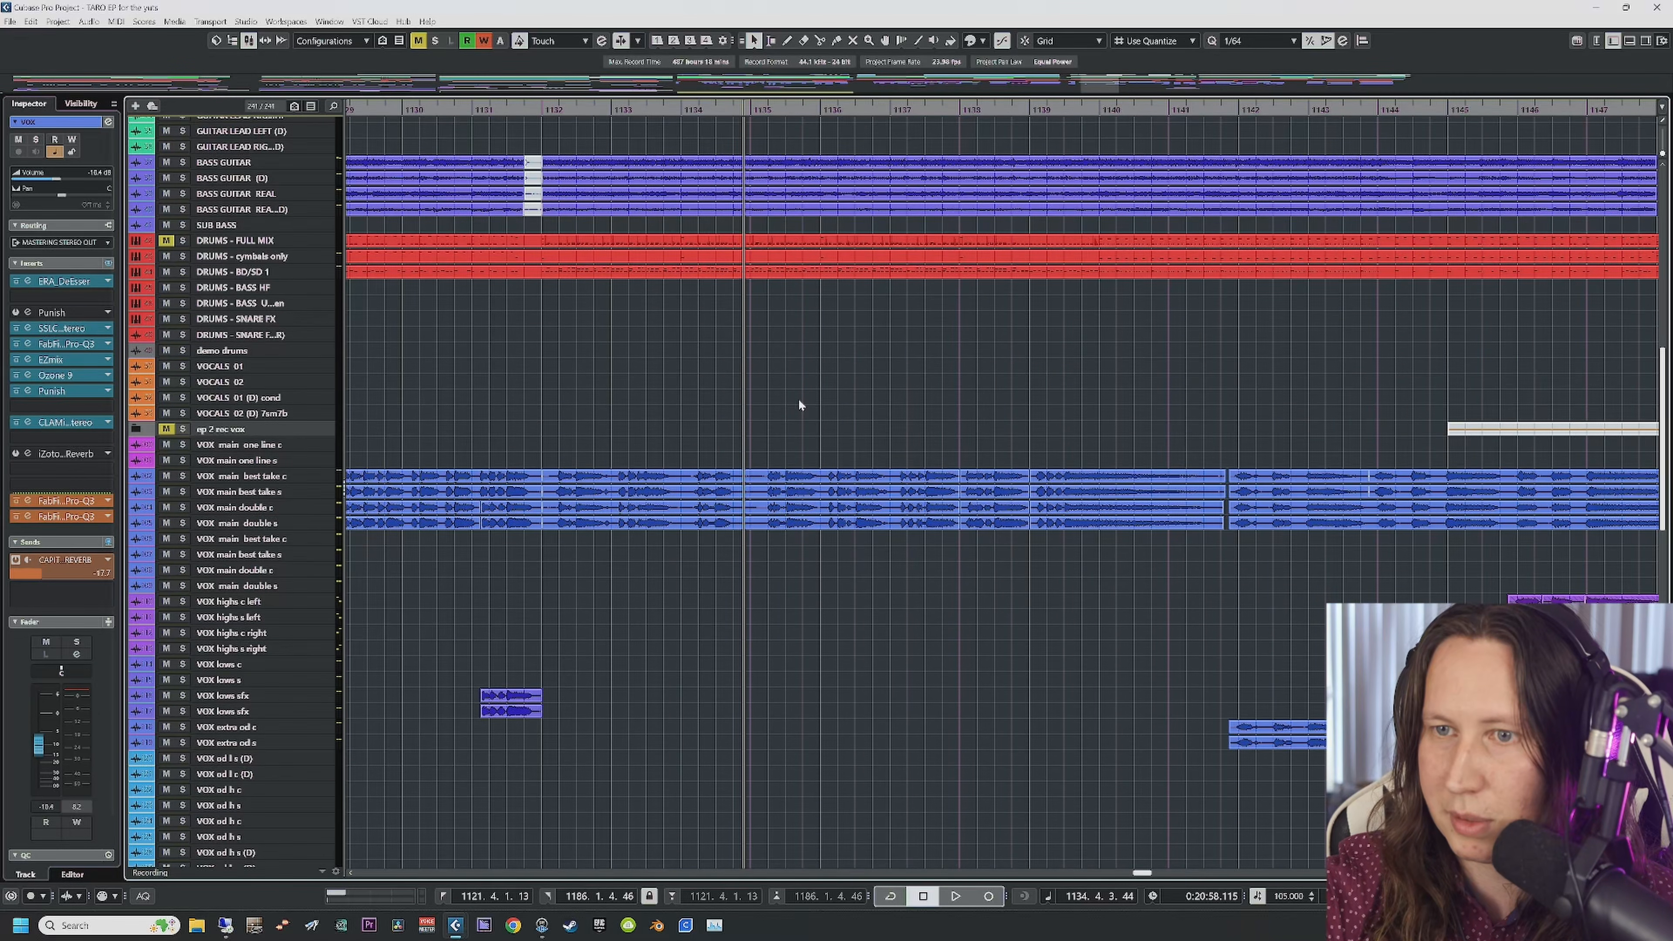
Step: Play the song while scrolling down the track list, then stop playback
scroll(807, 395, "down", 10)
key("space")
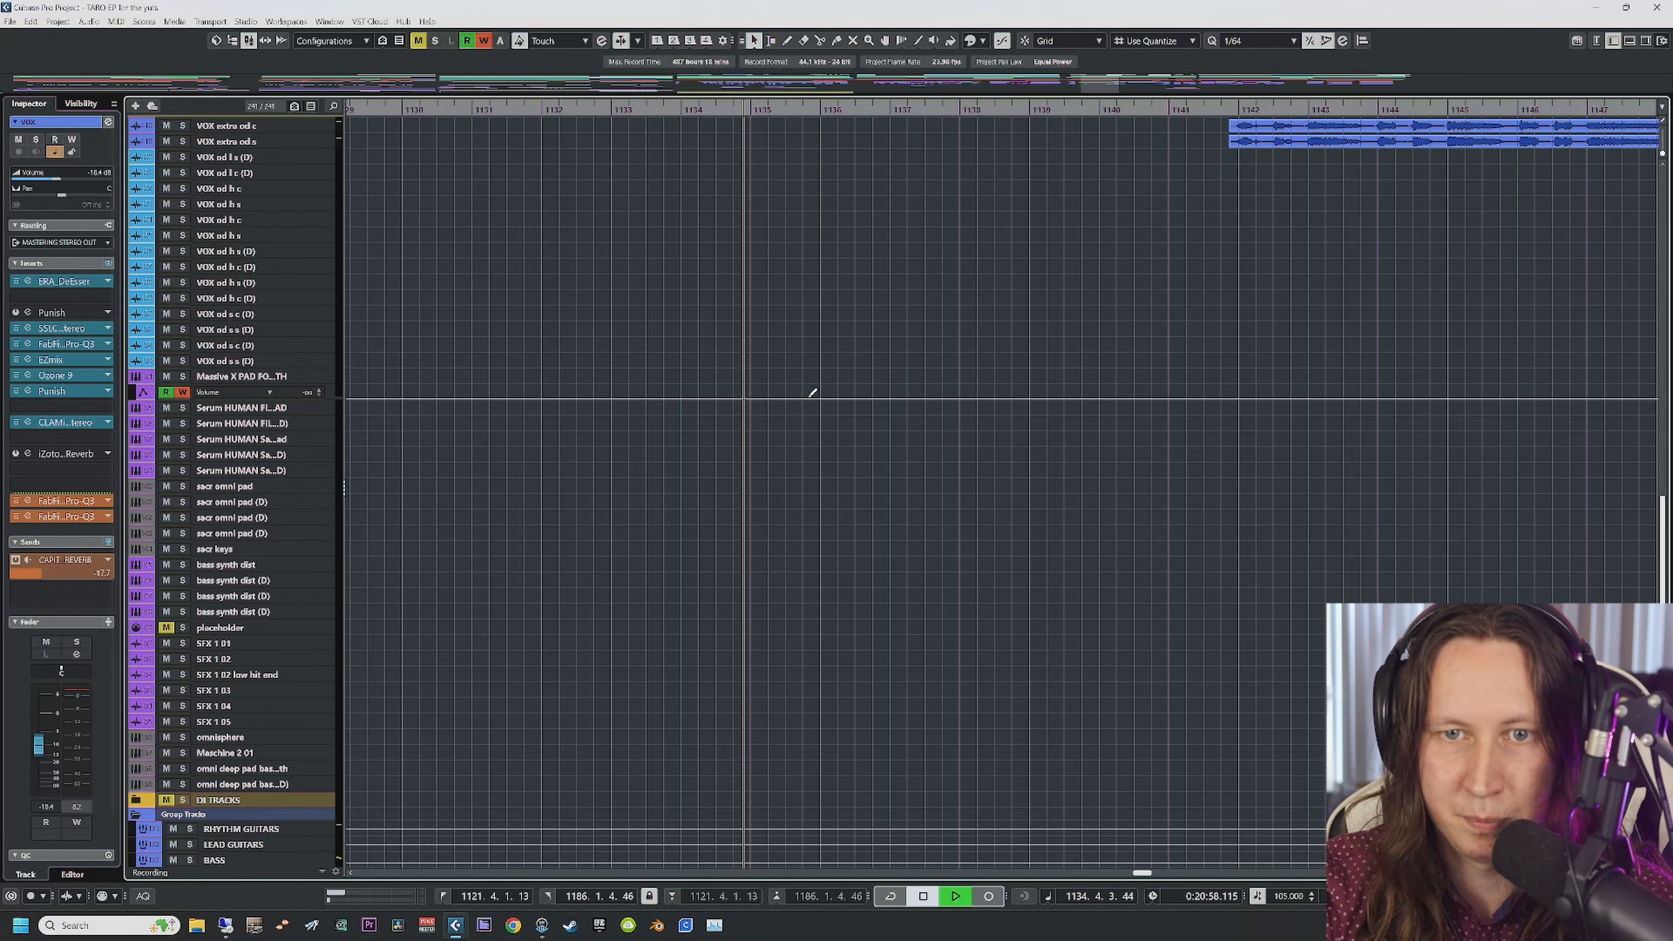
scroll(775, 587, "down", 6)
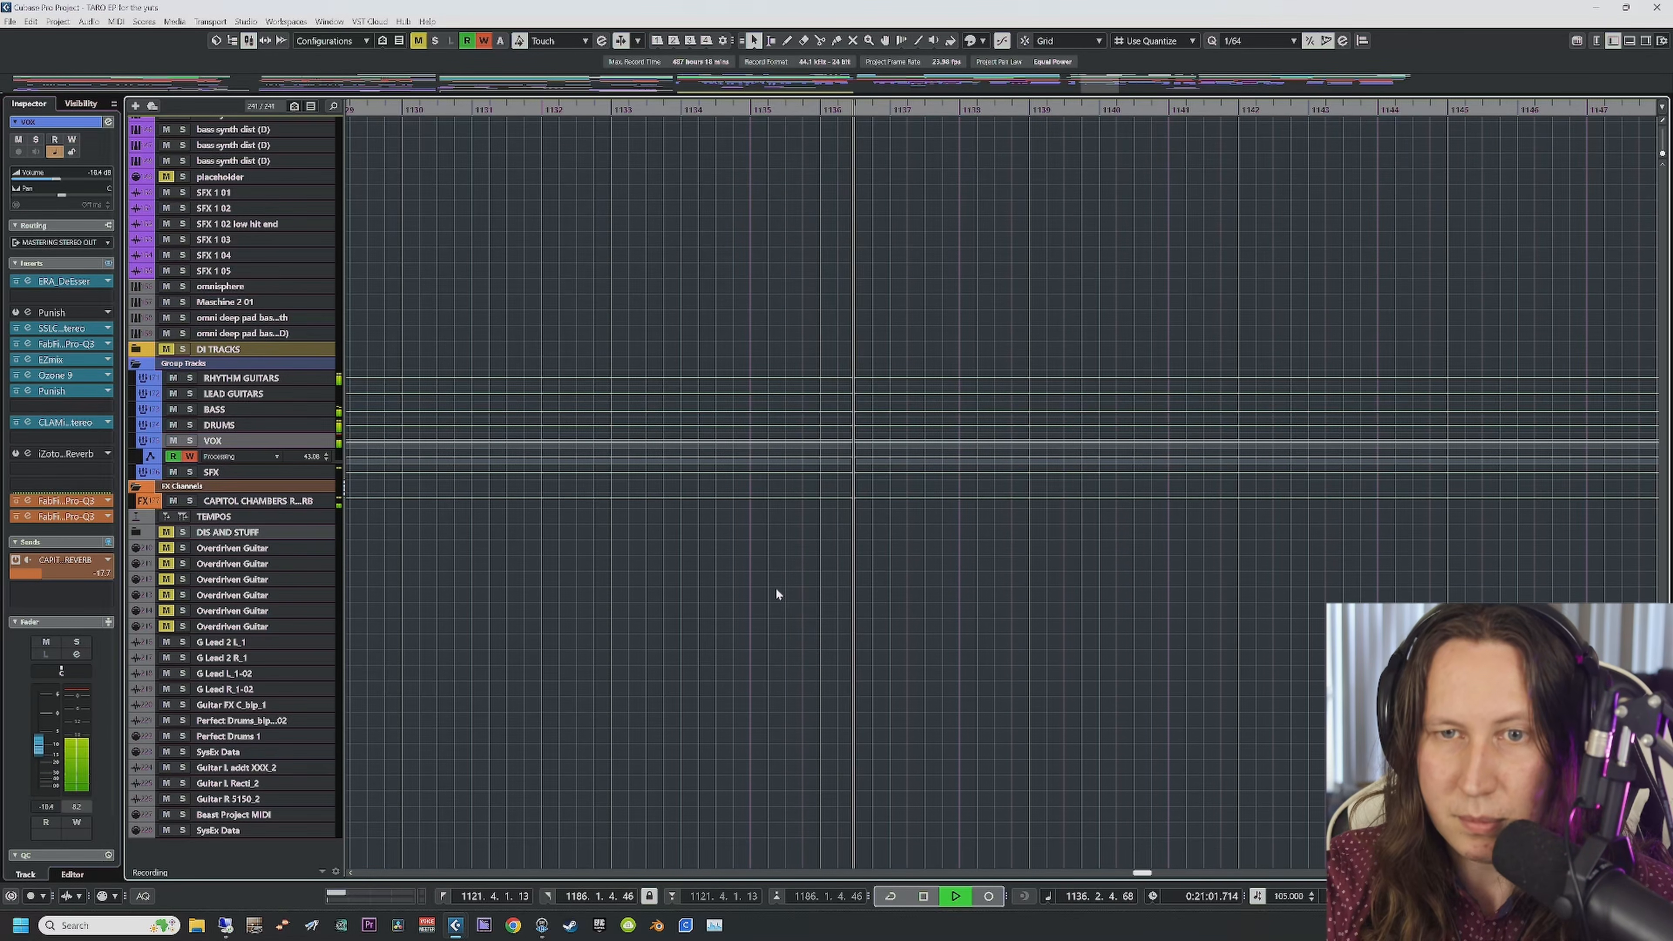
scroll(775, 587, "up", 15)
key("space")
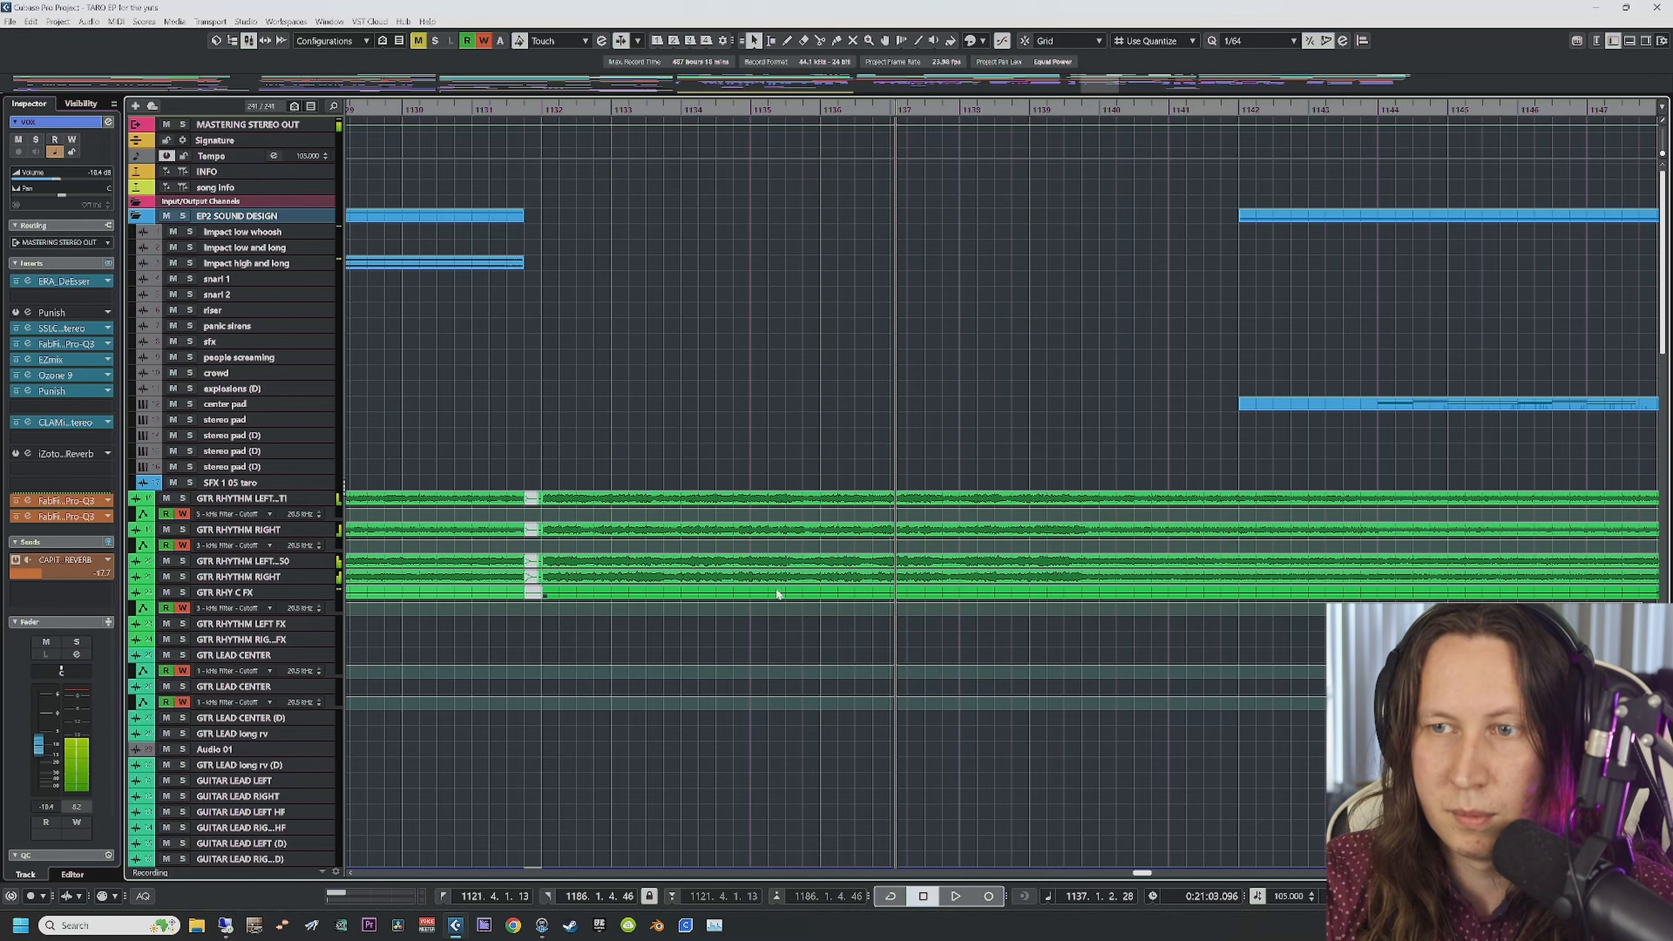
Step: Return the playhead to the start position at bar 1123
scroll(776, 594, "right", 6)
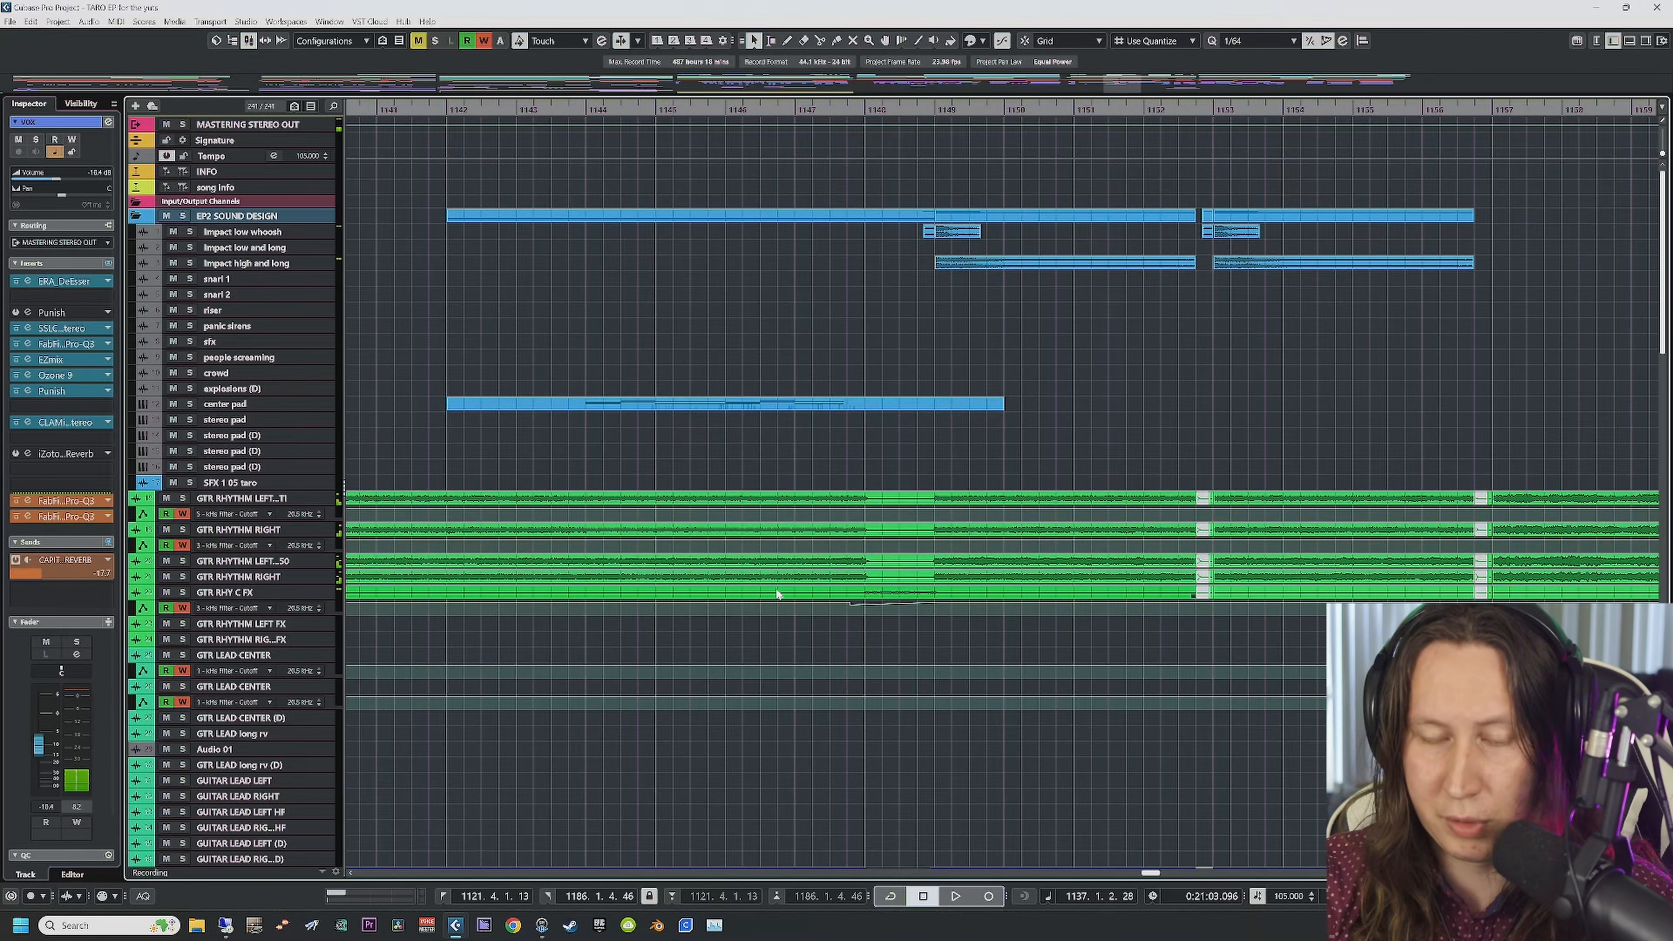
scroll(776, 594, "left", 7)
scroll(777, 594, "left", 6)
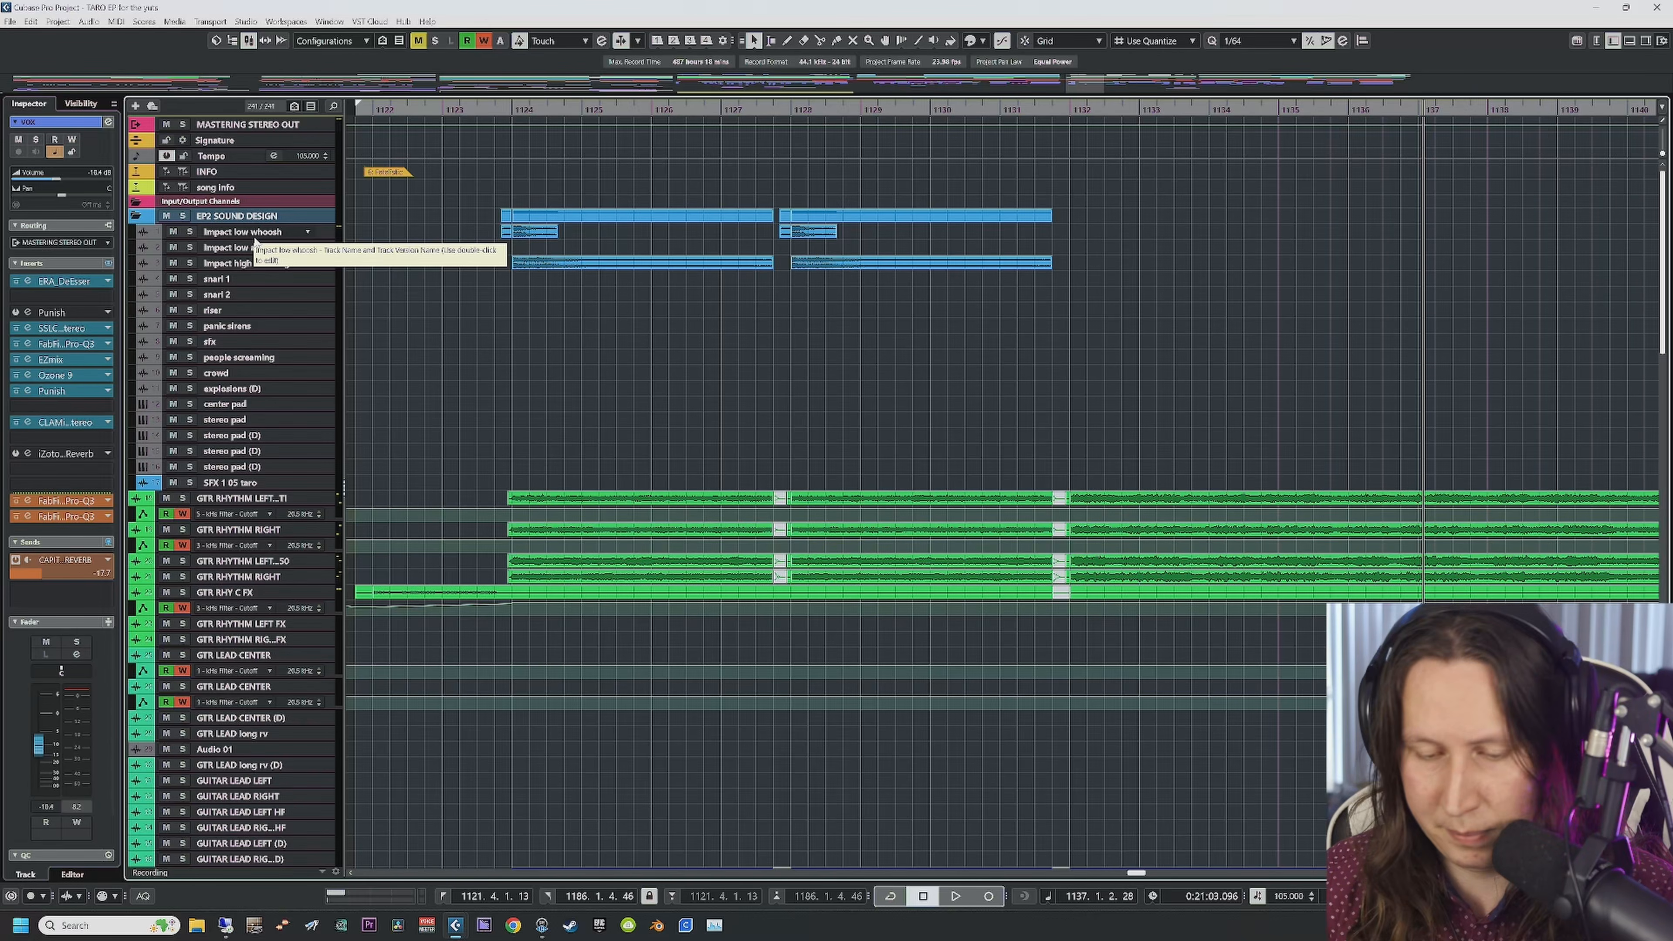
key("space")
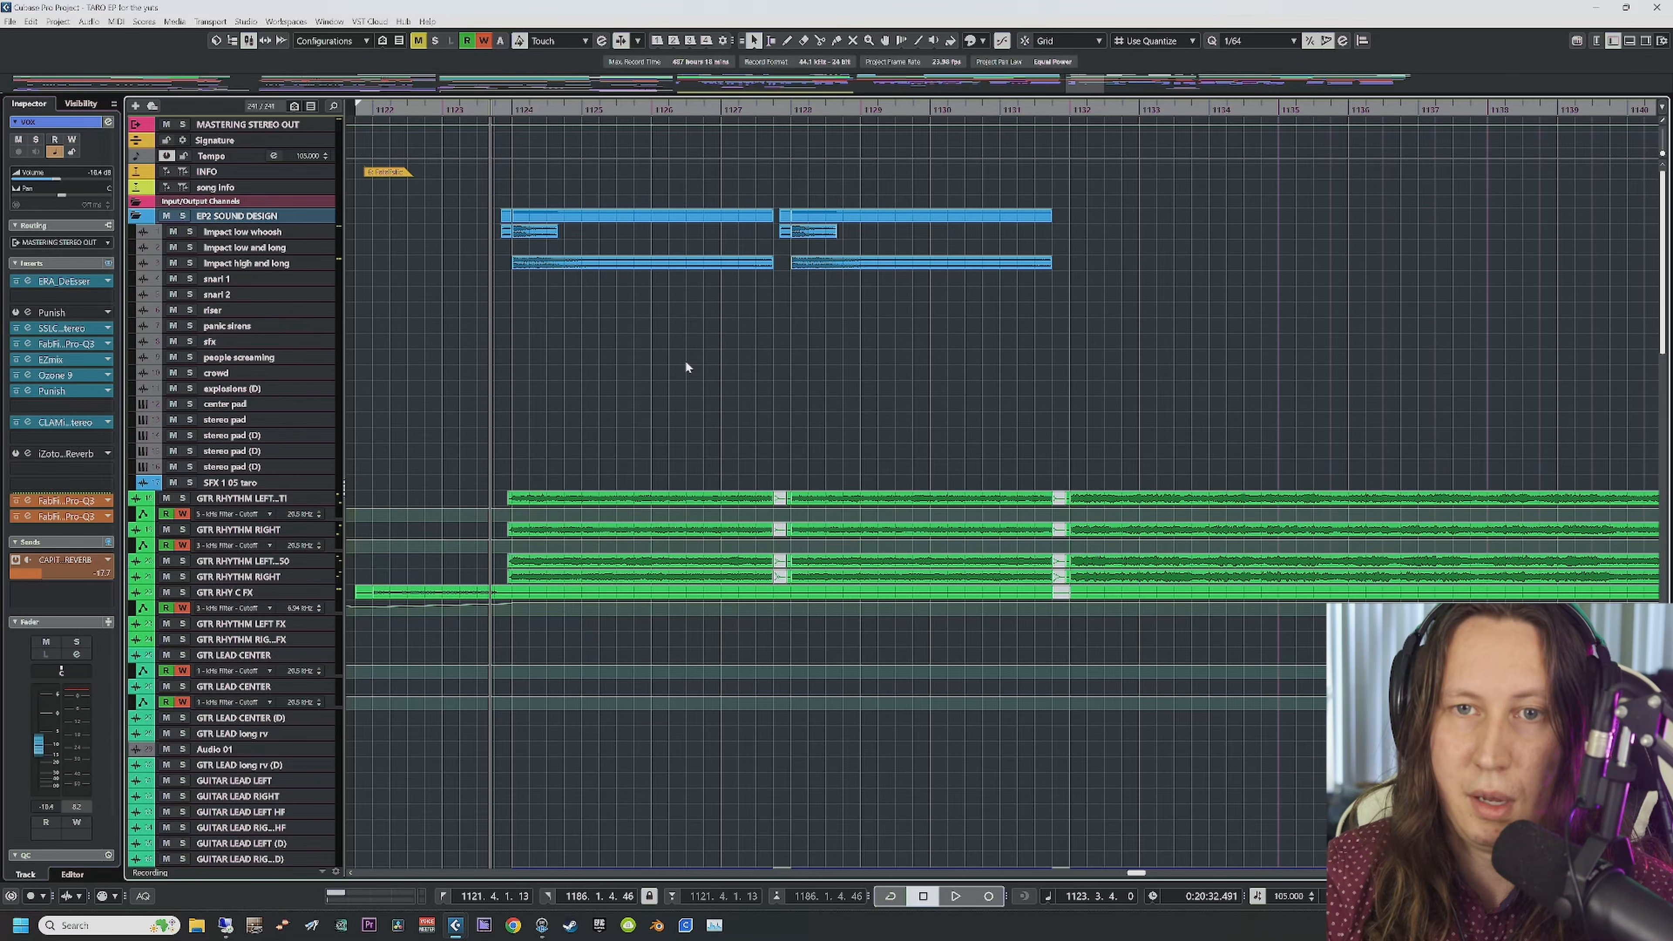
scroll(684, 362, "right", 2)
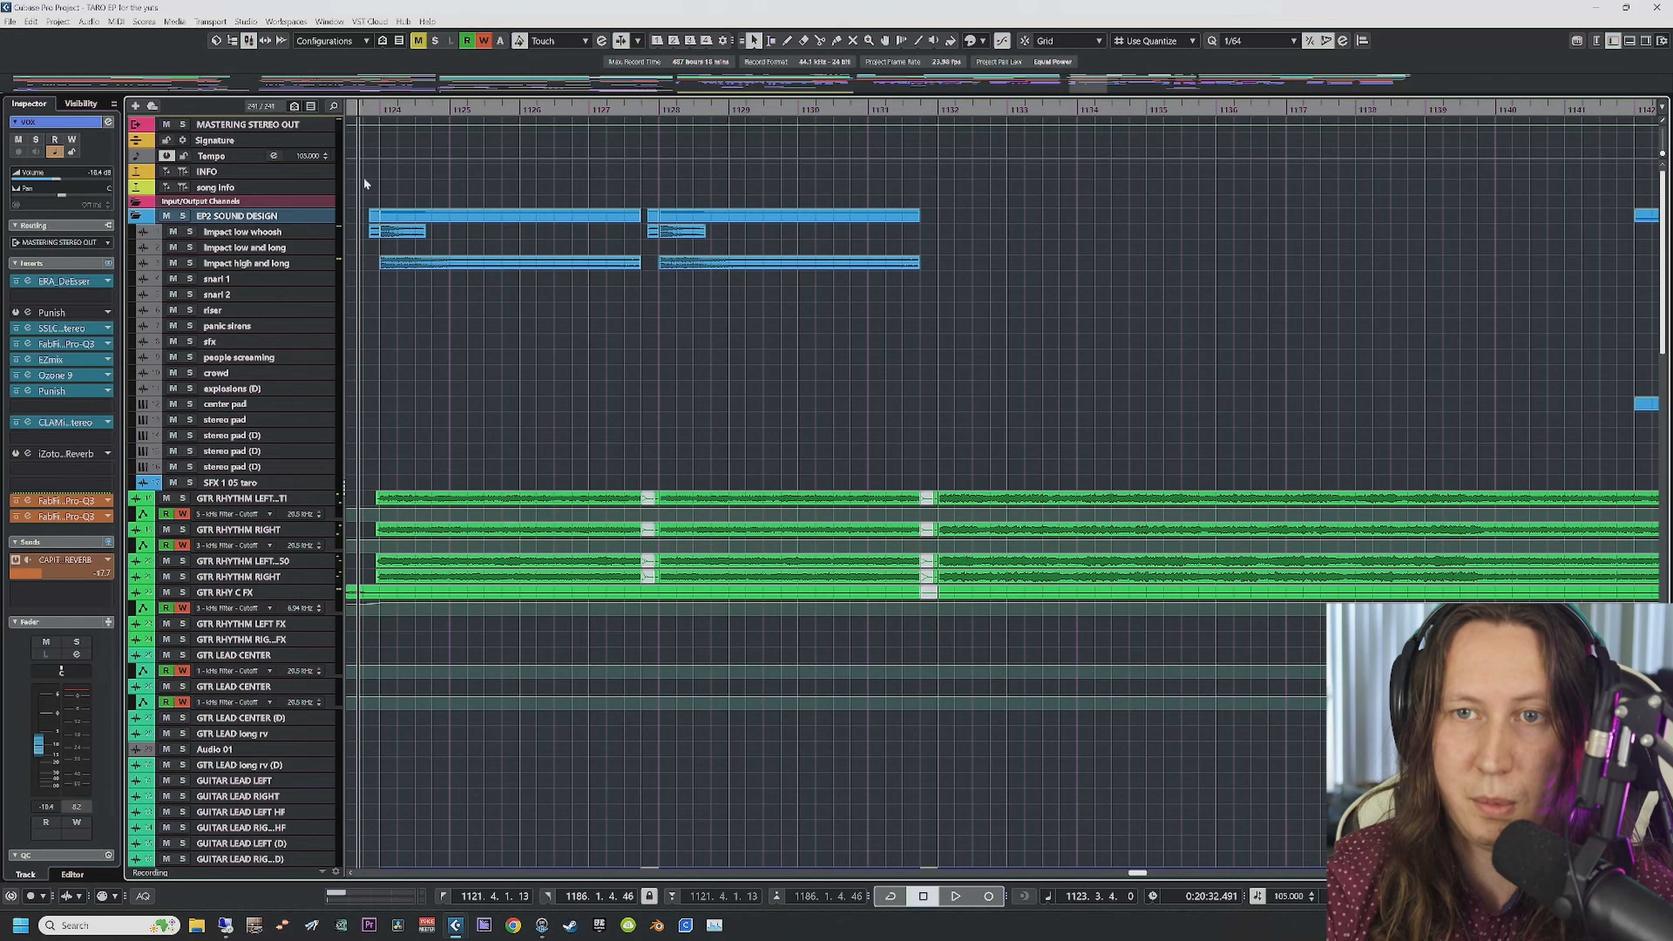
Step: Solo the Impact low whoosh track and audition it from just before bar 1128
left_click(239, 218)
left_click(240, 232)
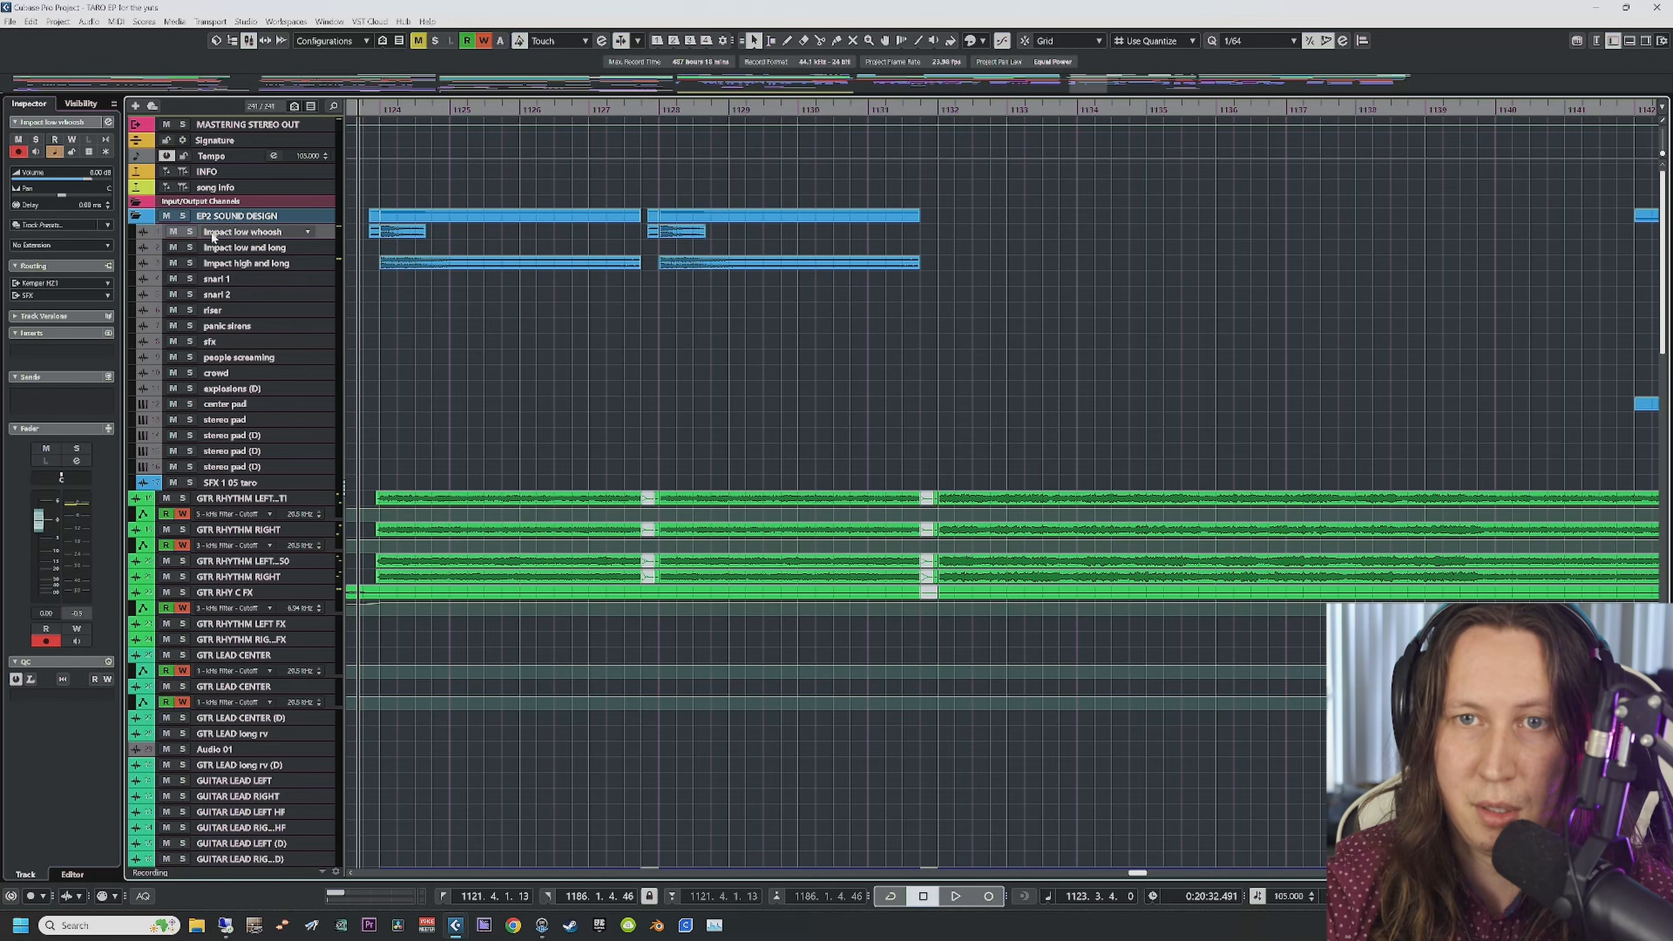
left_click(189, 231)
key("space")
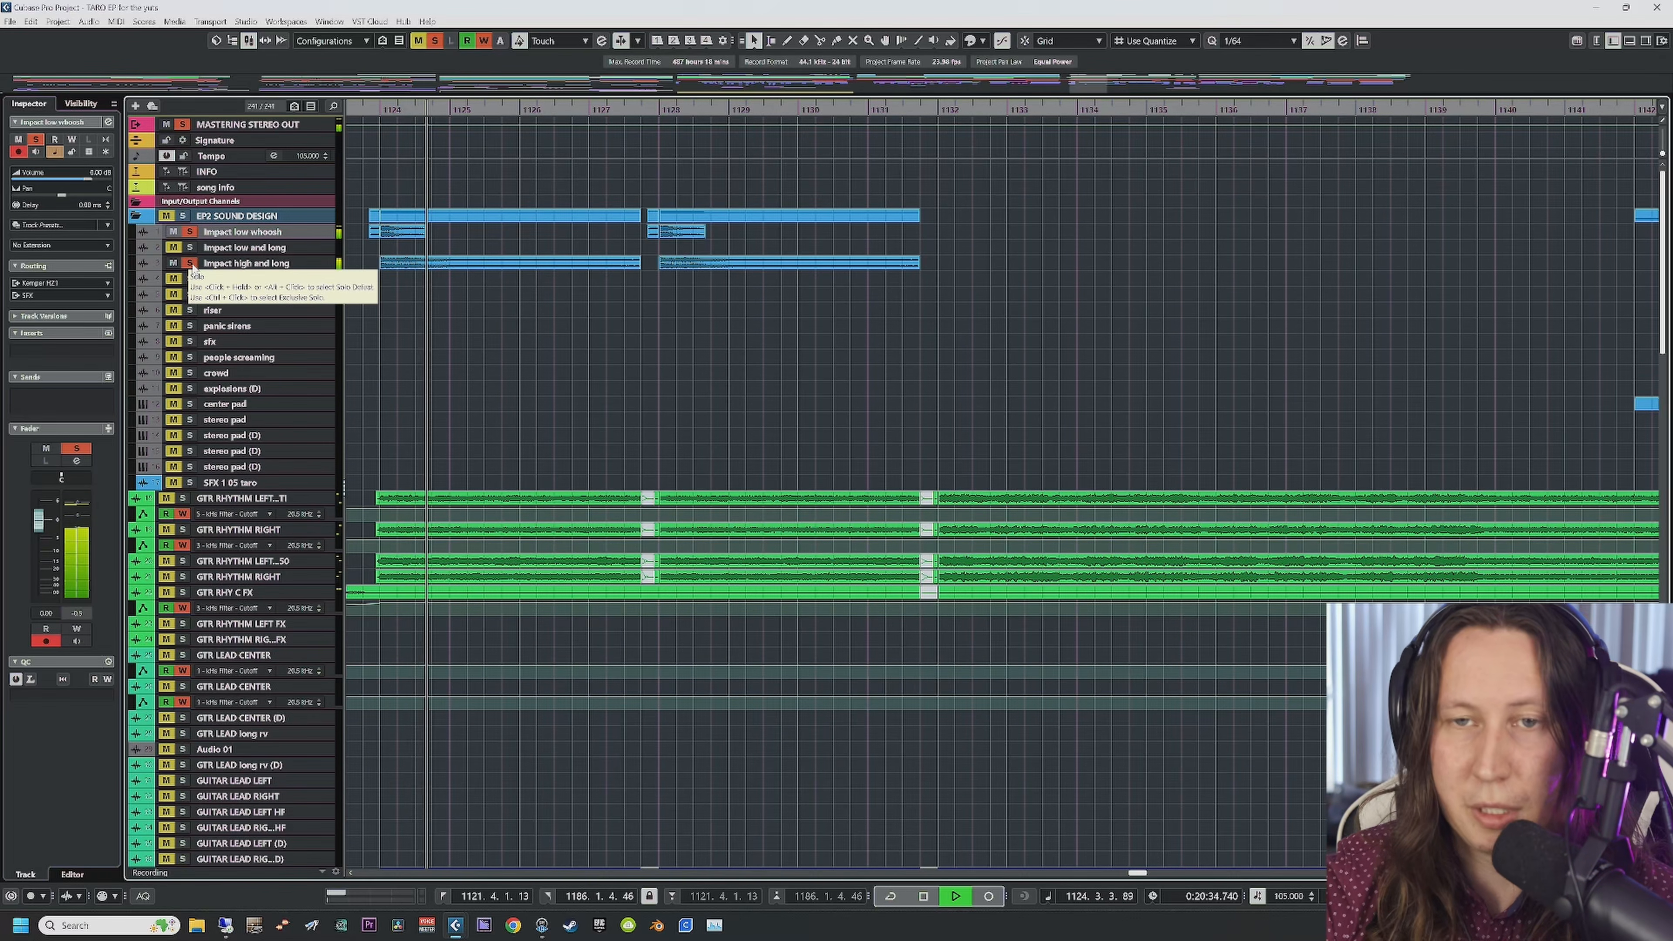
left_click(637, 111)
key("space")
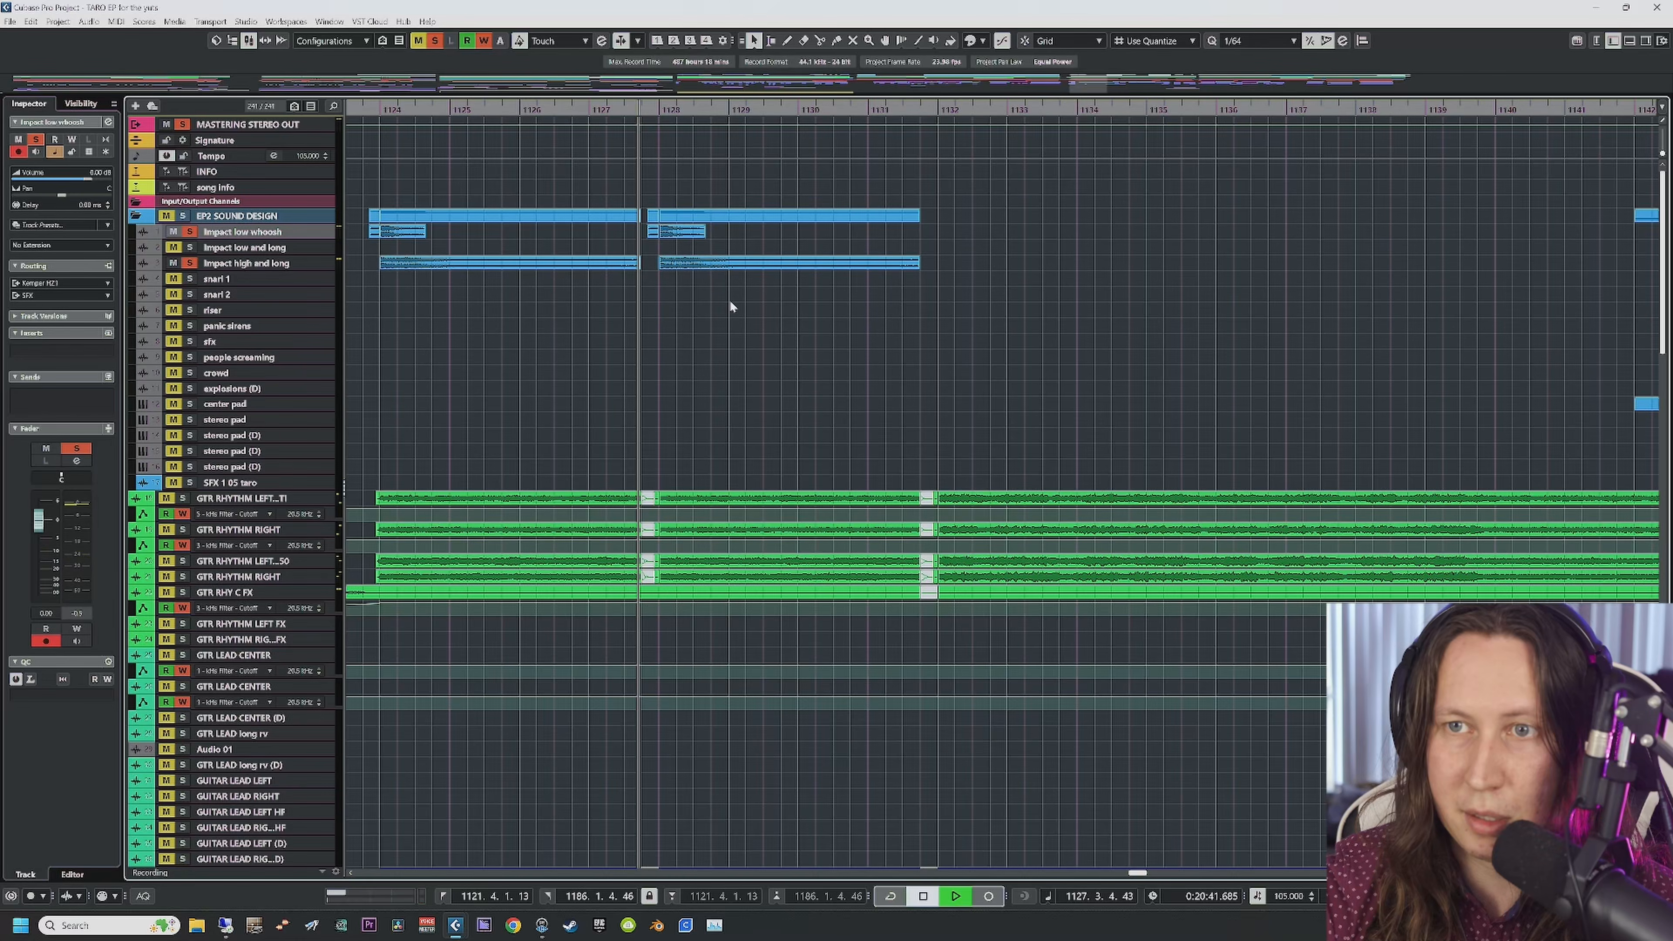
key("space")
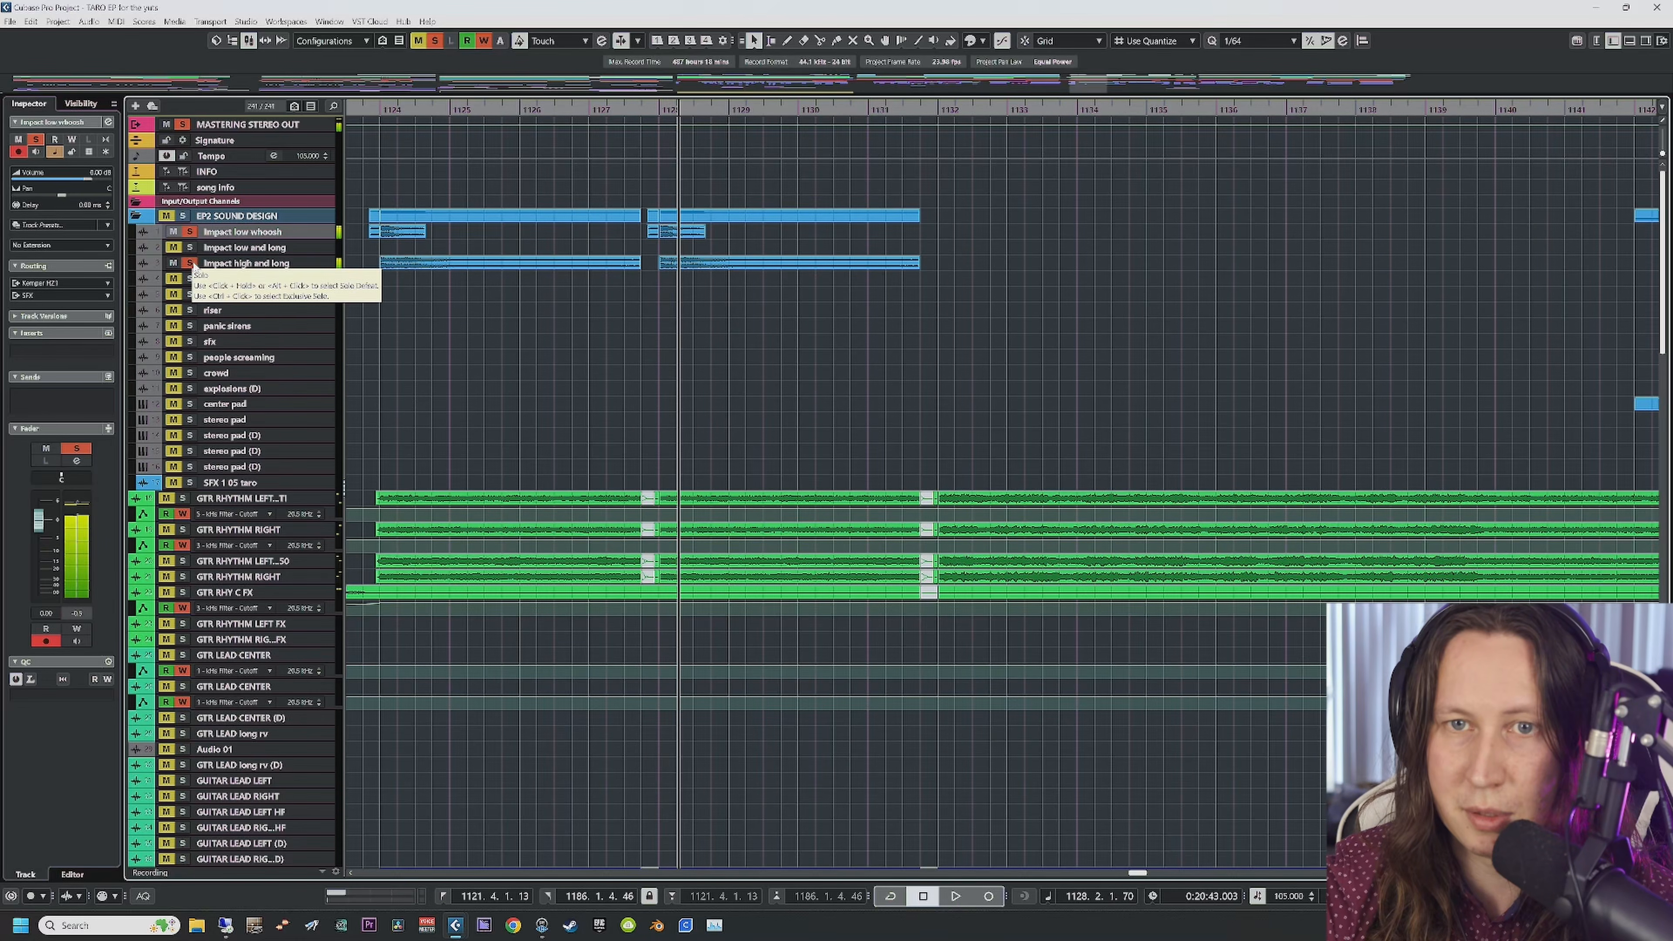
Step: Unsolo both impact tracks and replay from bar 1123.4 with the view following the playhead
left_click(190, 263)
left_click(189, 232)
scroll(628, 375, "left", 3)
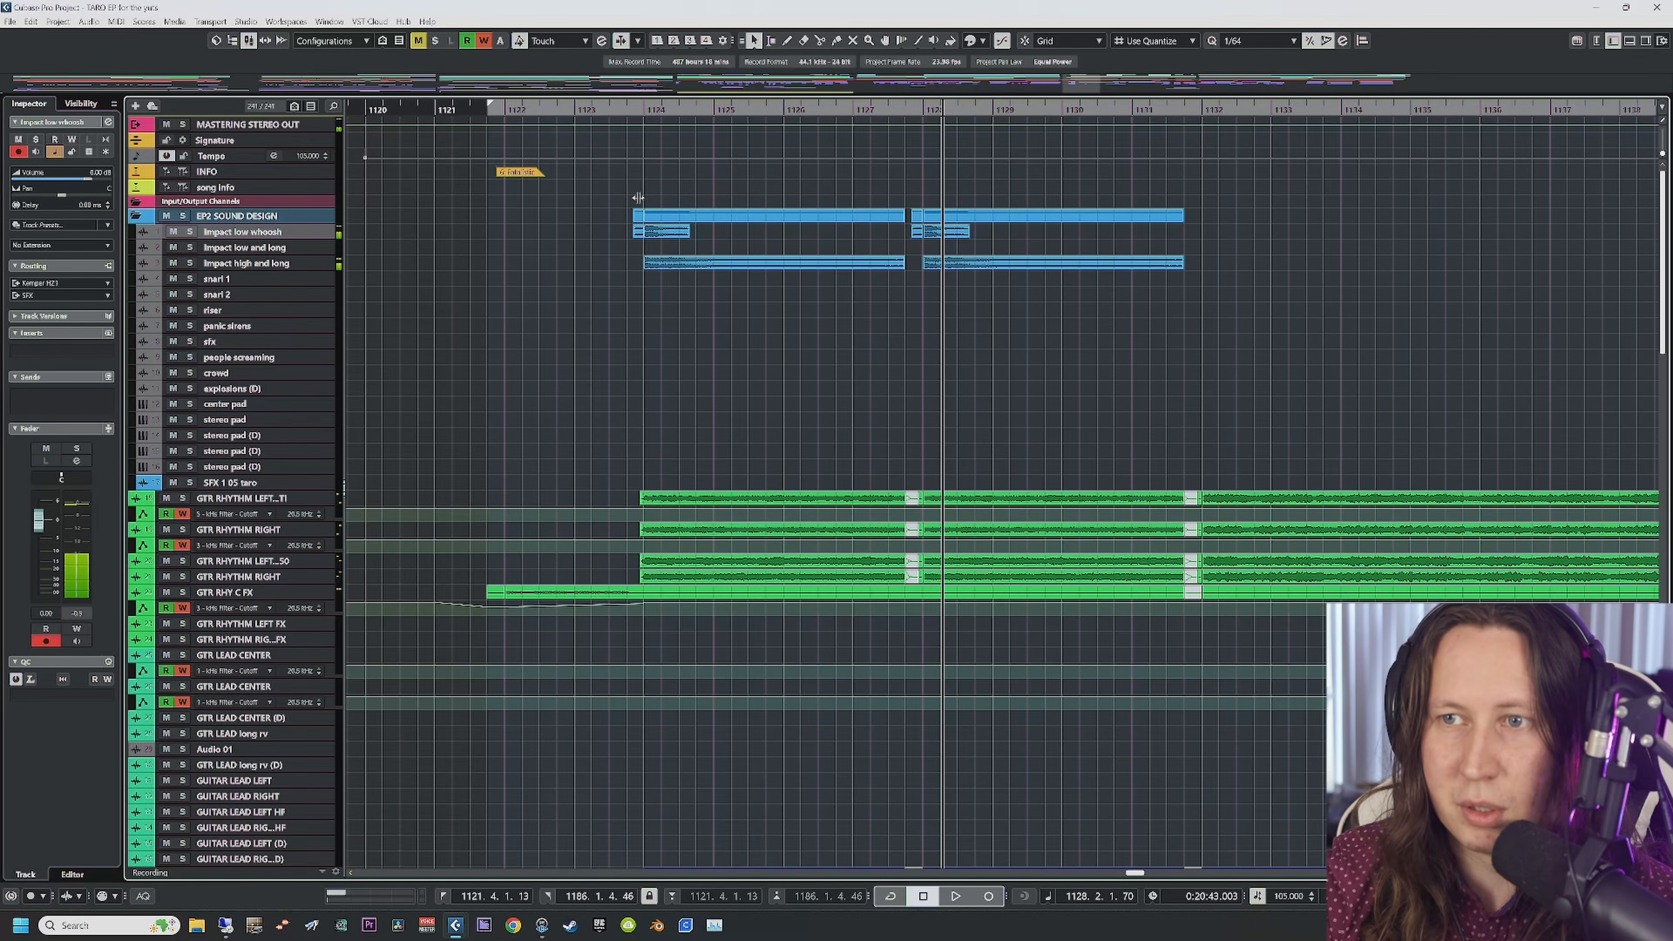
left_click(627, 111)
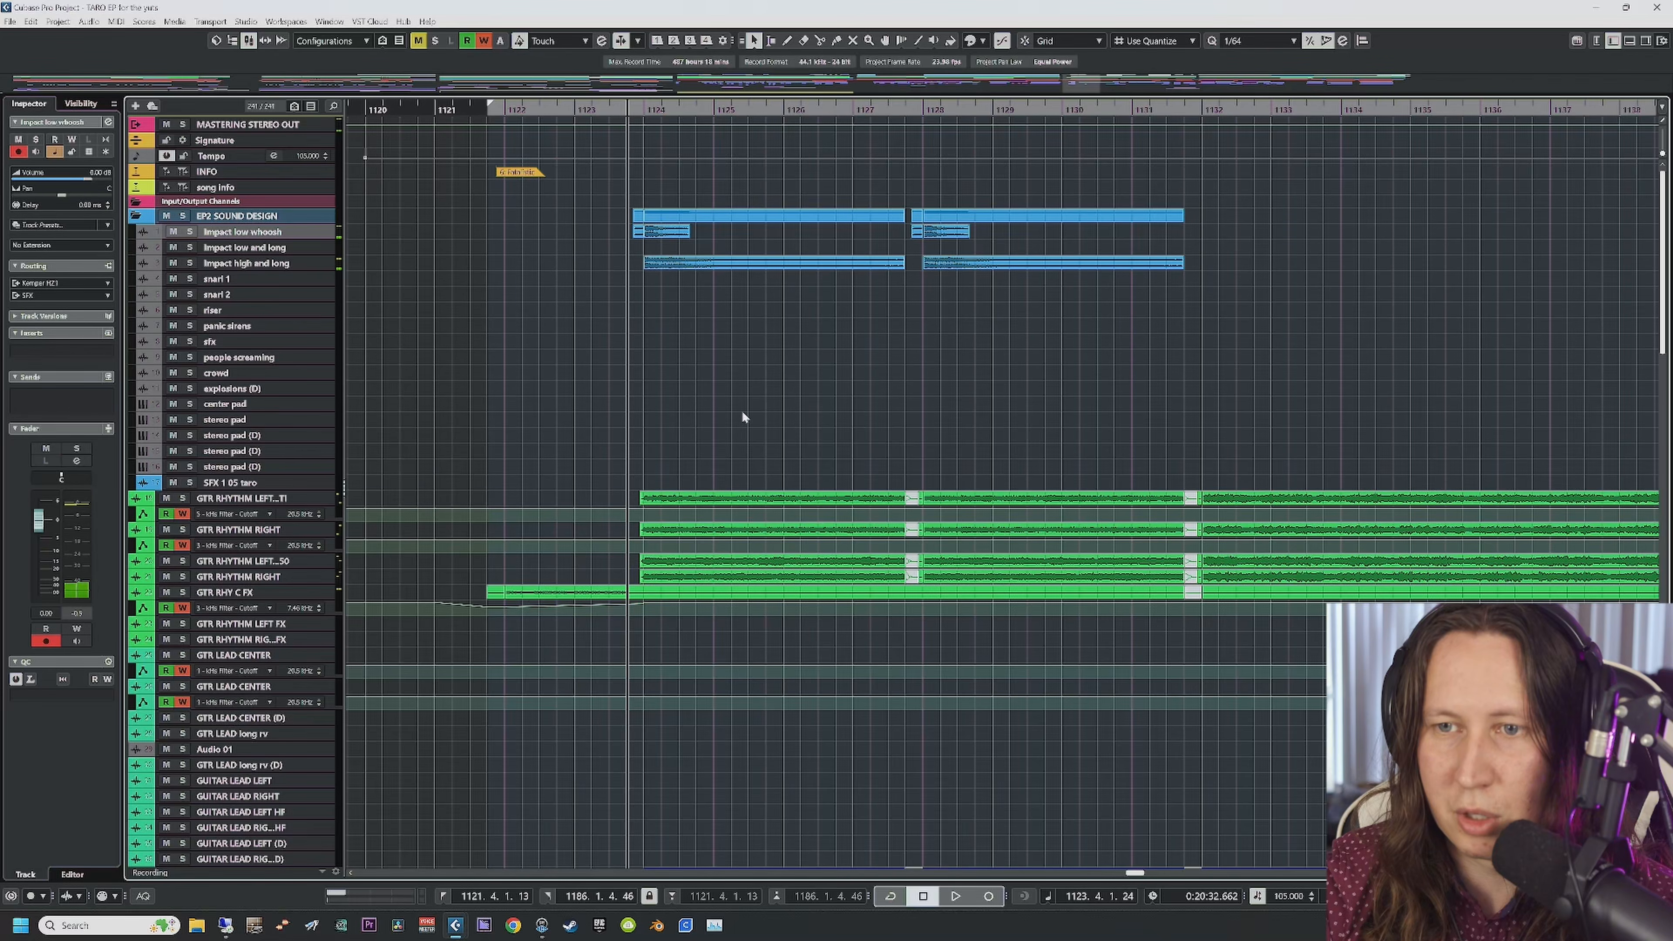
key("space")
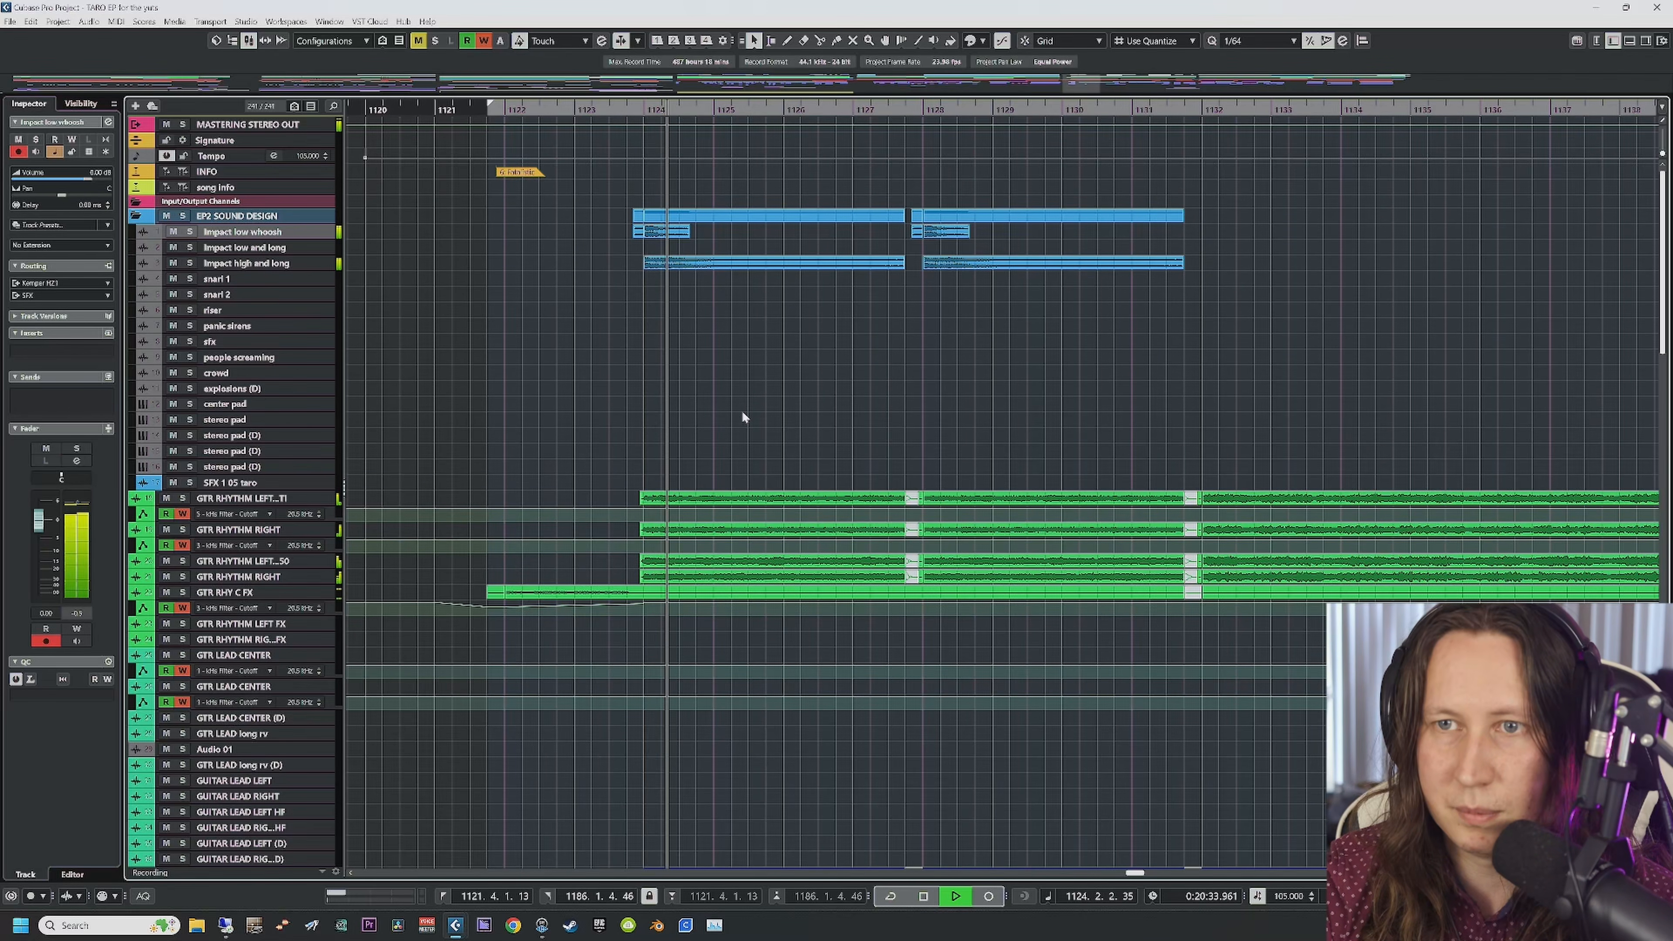
key("f")
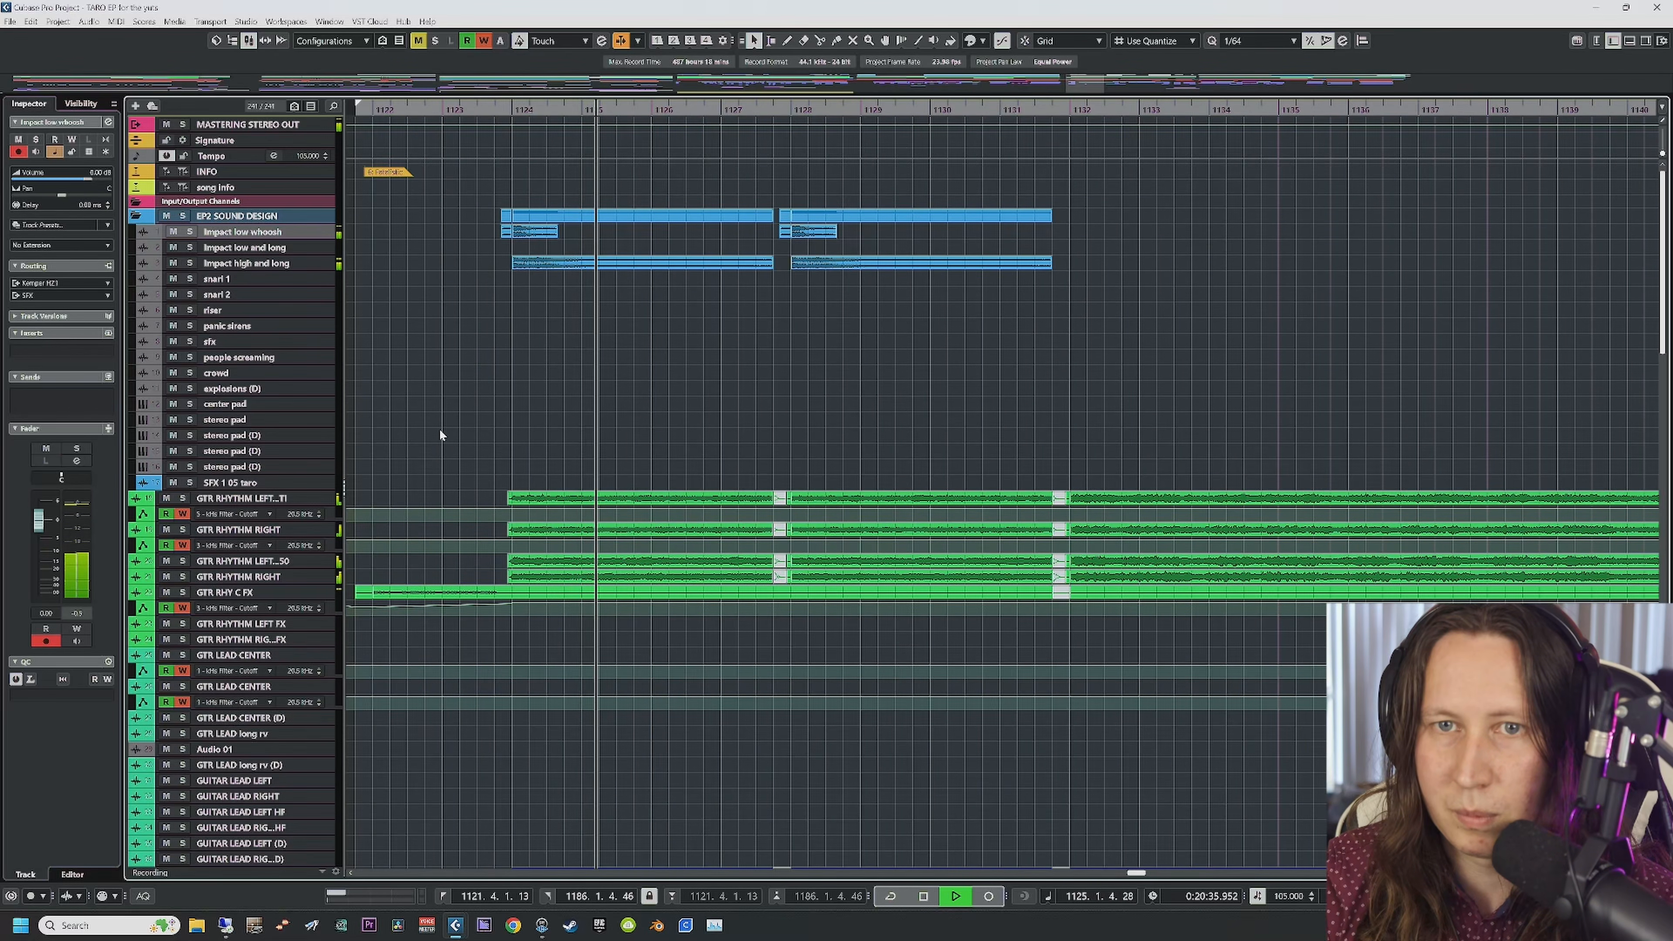
key("space")
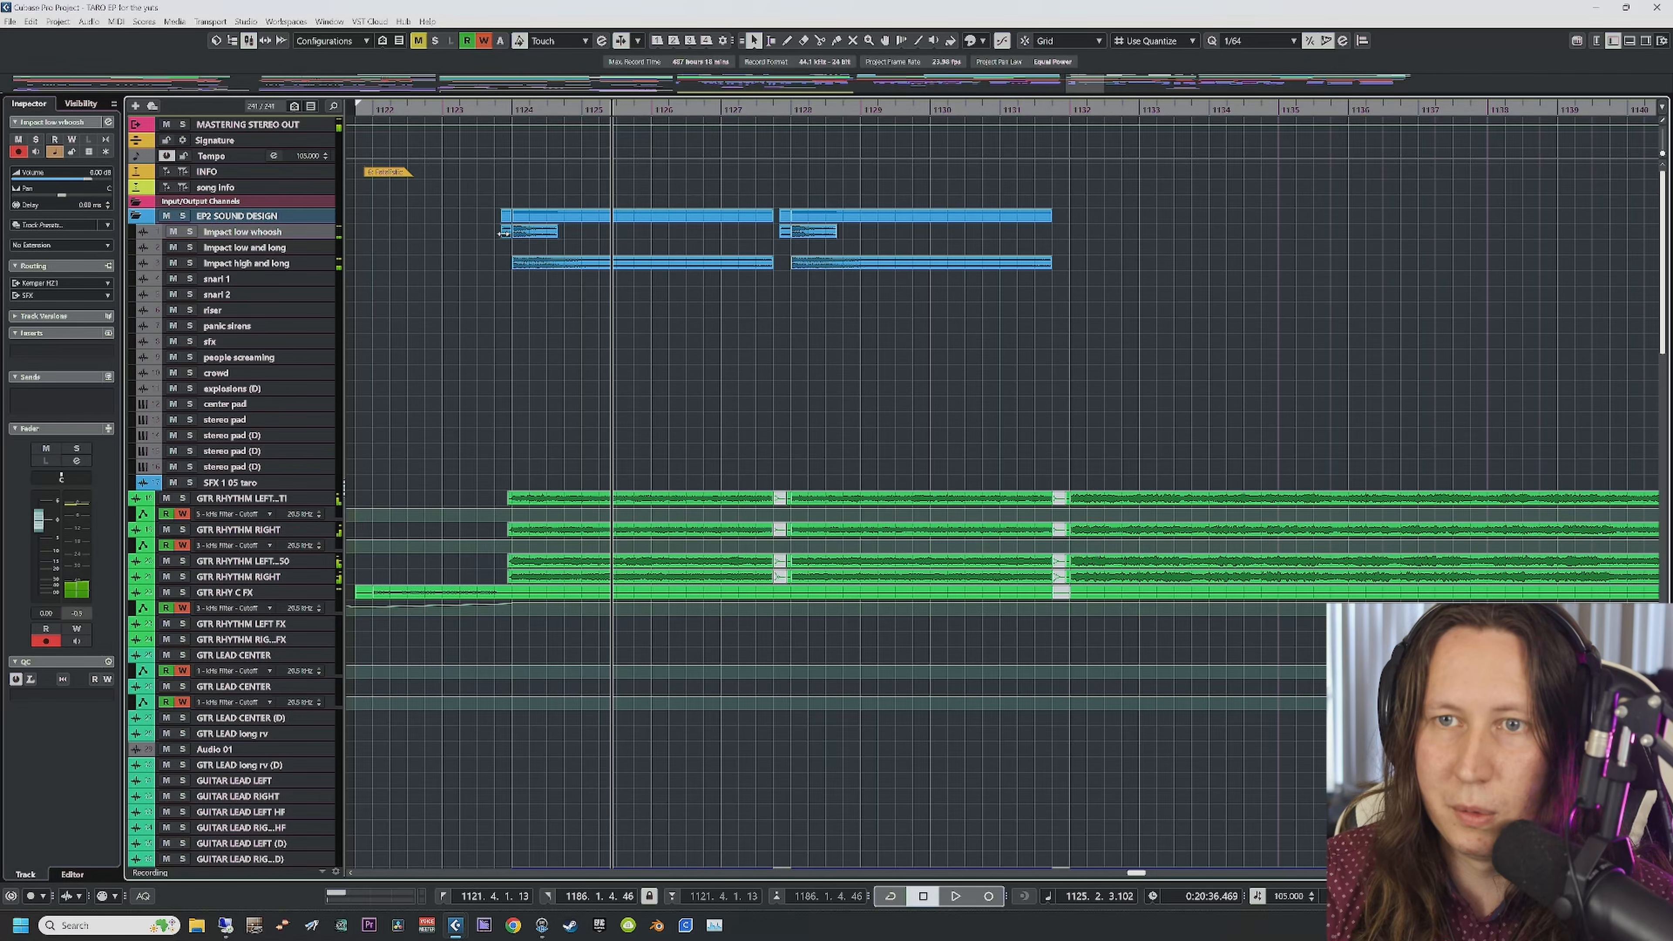
Step: Audition Impact low whoosh, then Impact high and long alone, from bar 1123.7
key("s")
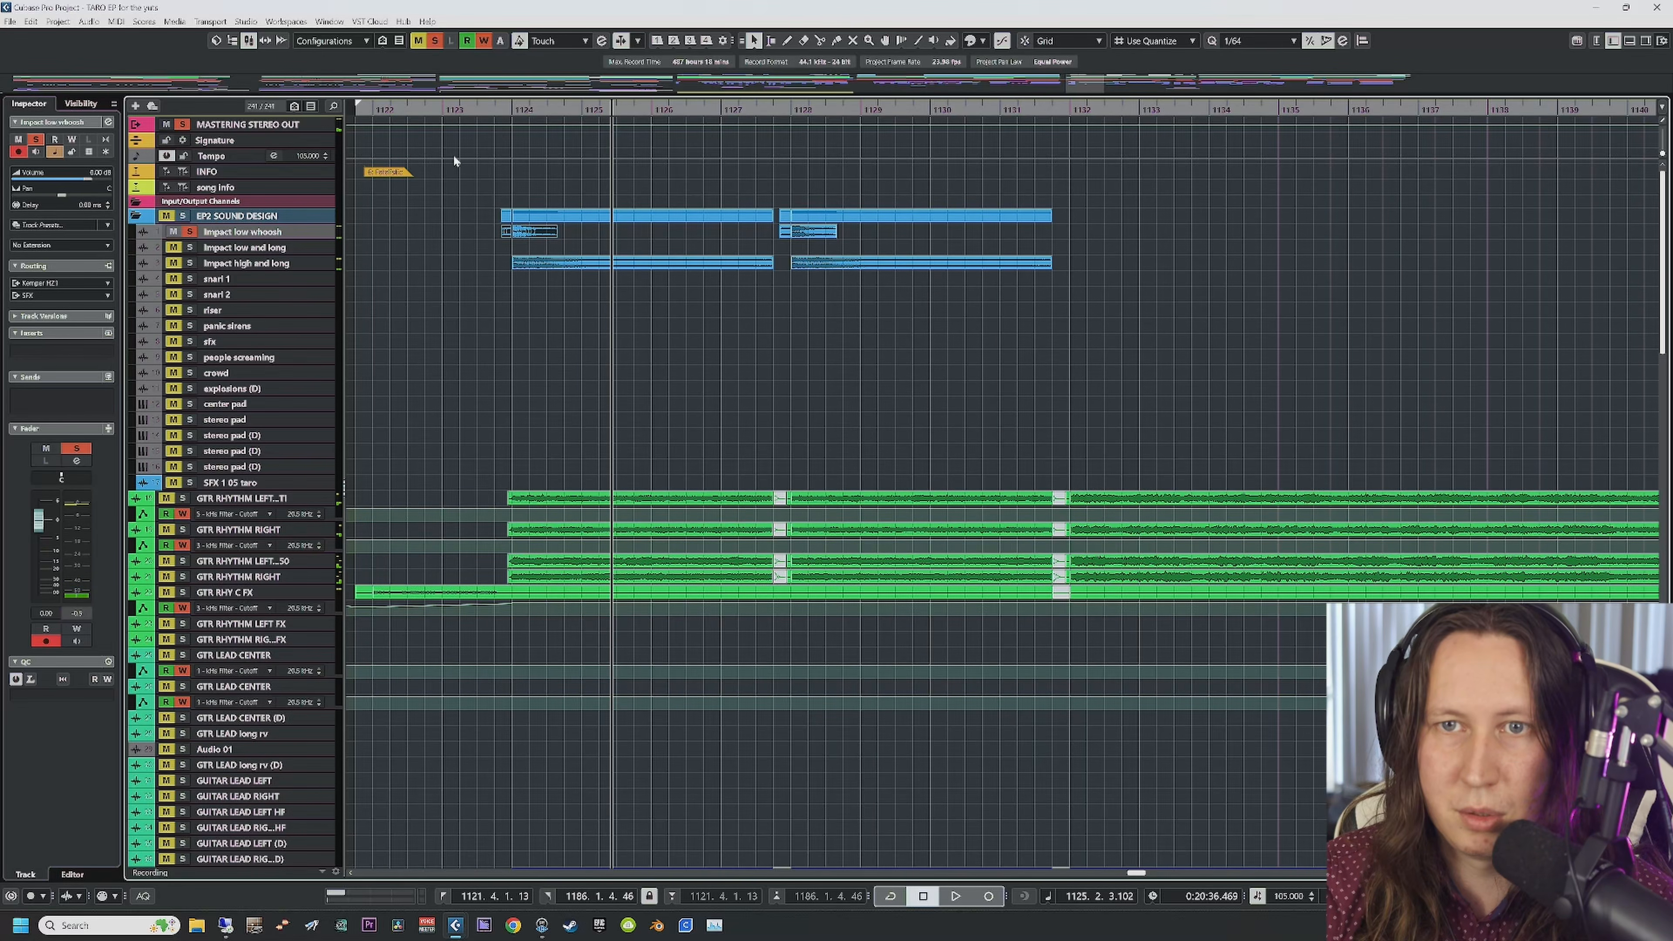
left_click(497, 108)
key("space")
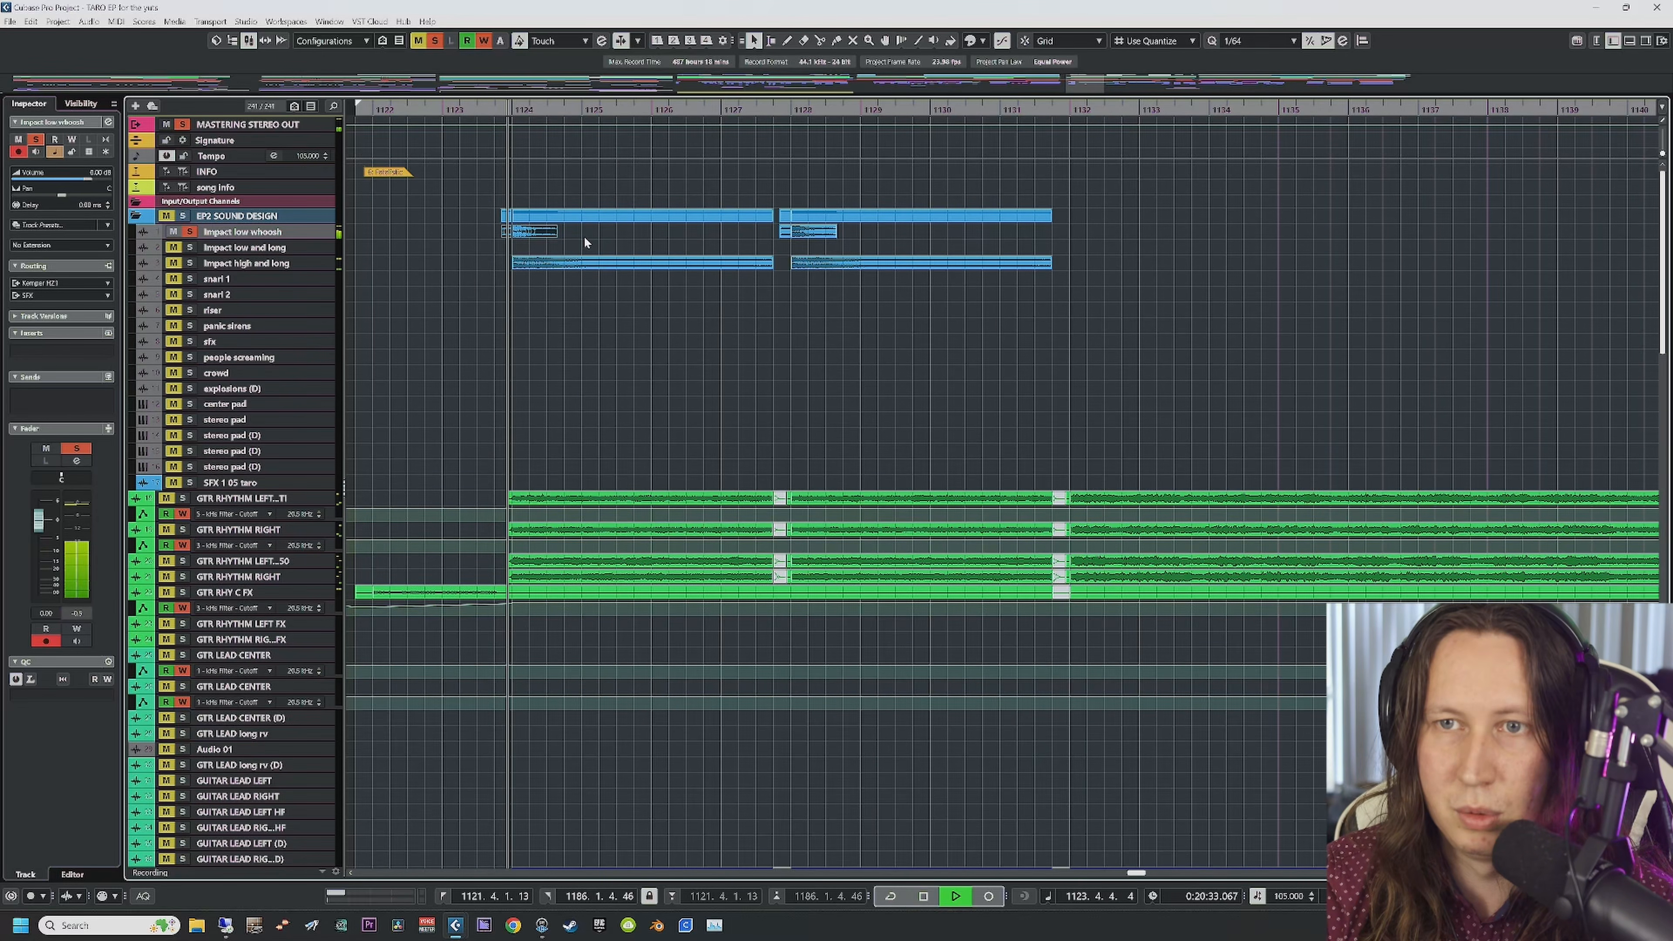
left_click(189, 263)
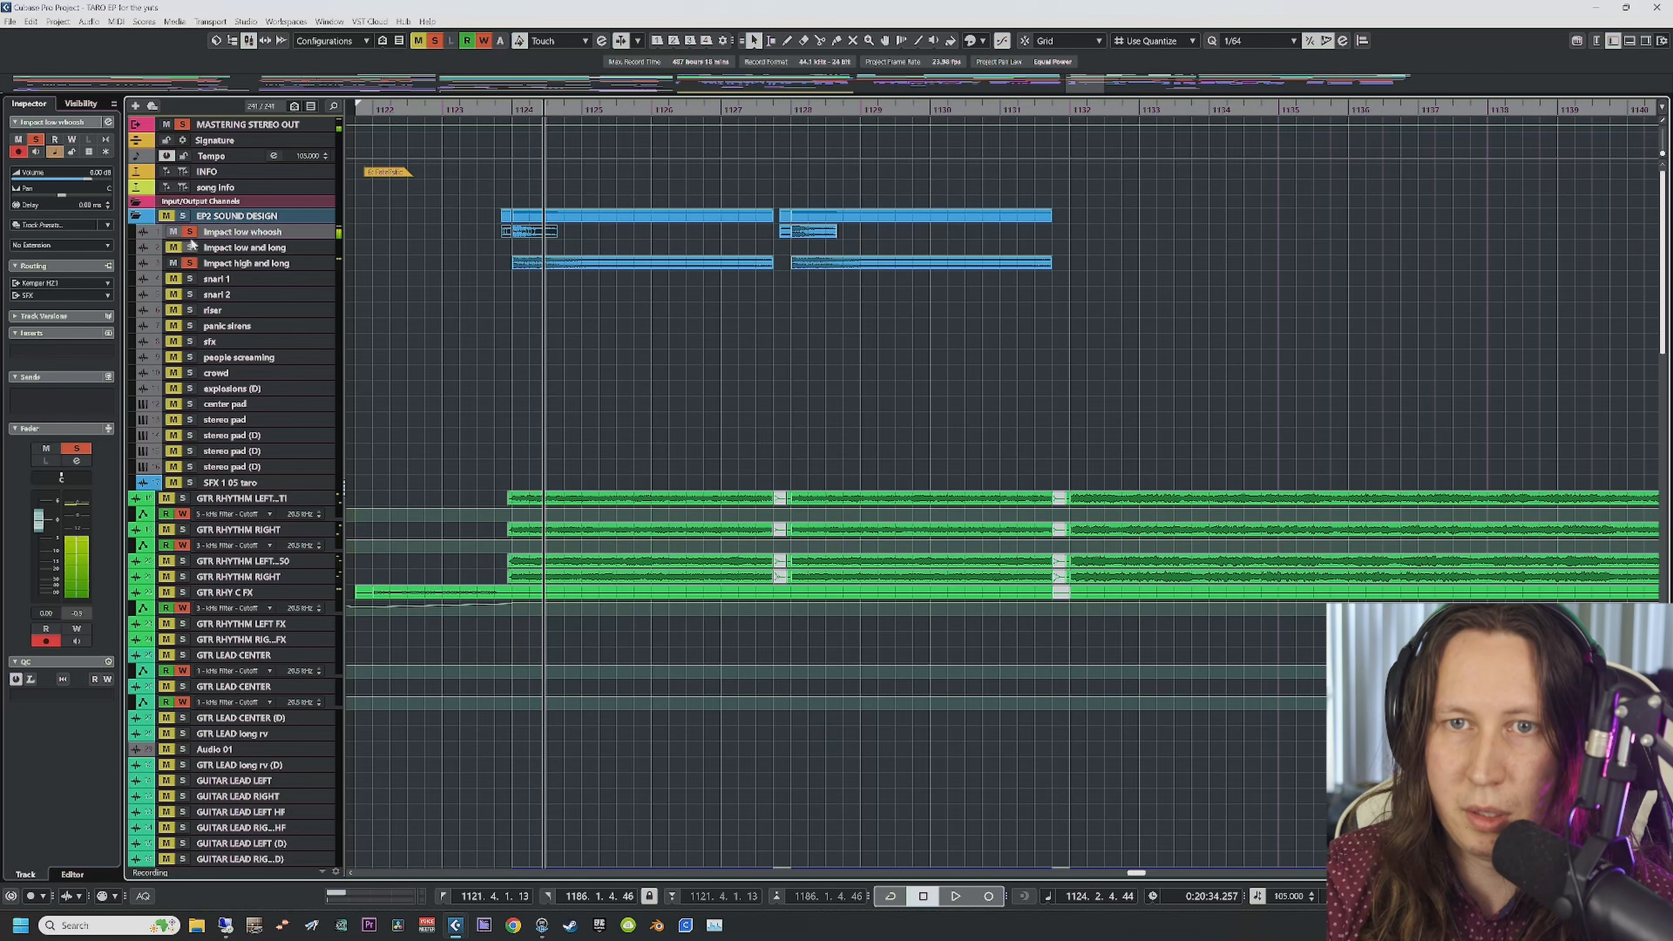
left_click(189, 231)
key("space")
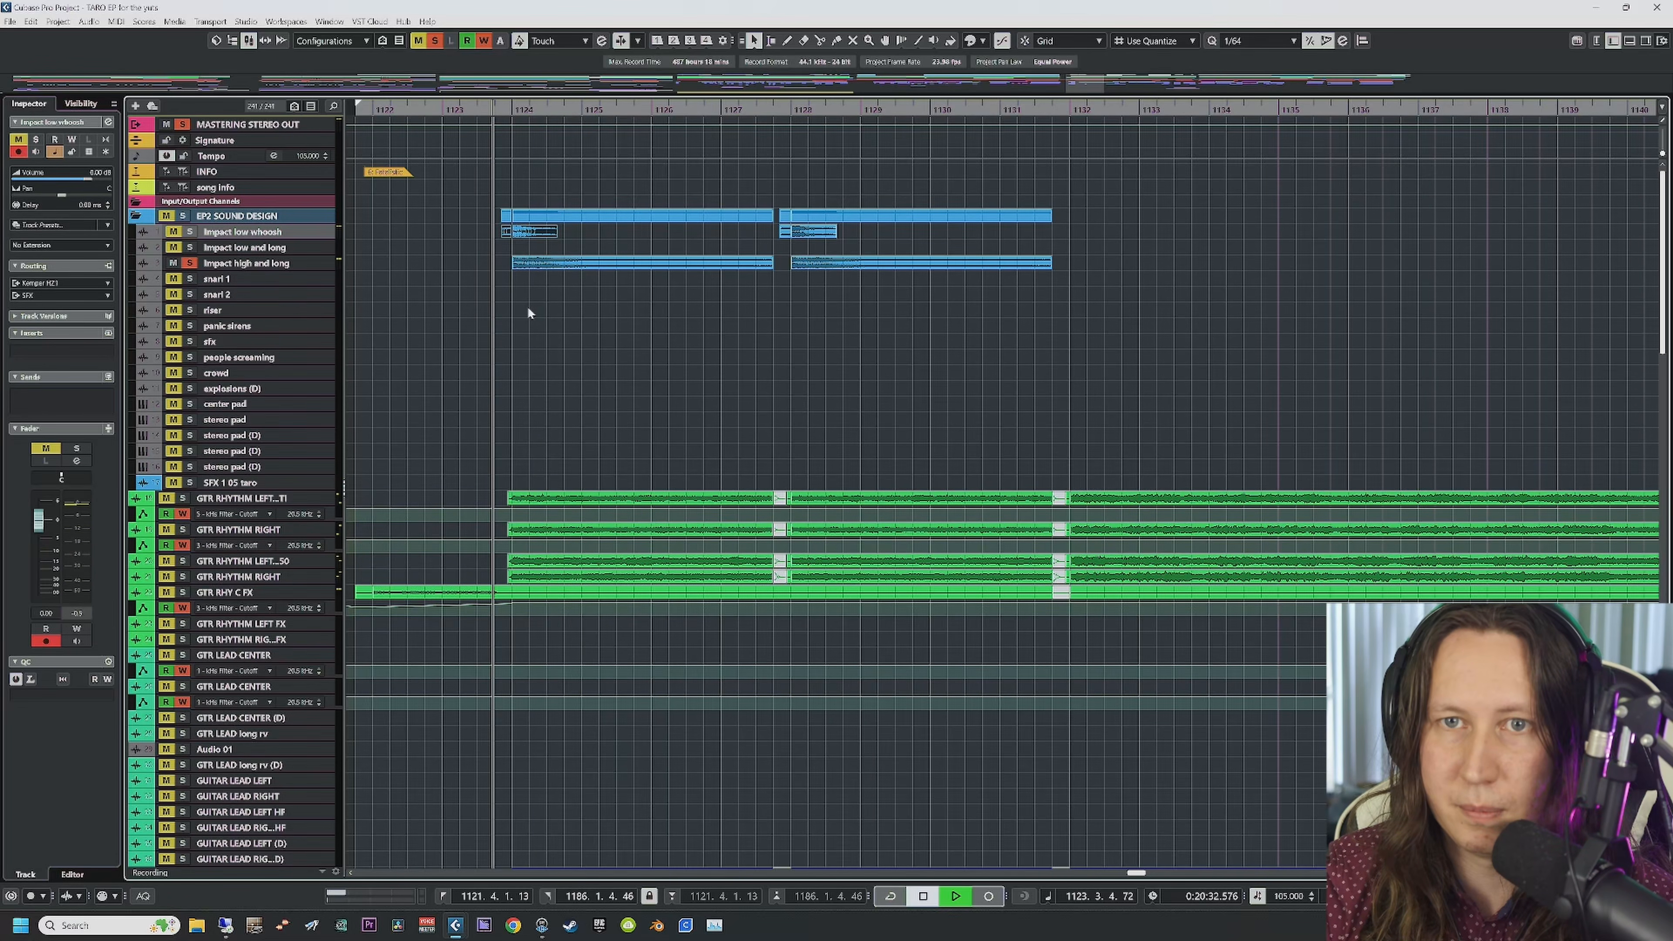
Step: Stop playback and unsolo the Impact high and long track so nothing stays soloed
key("space")
left_click(224, 125)
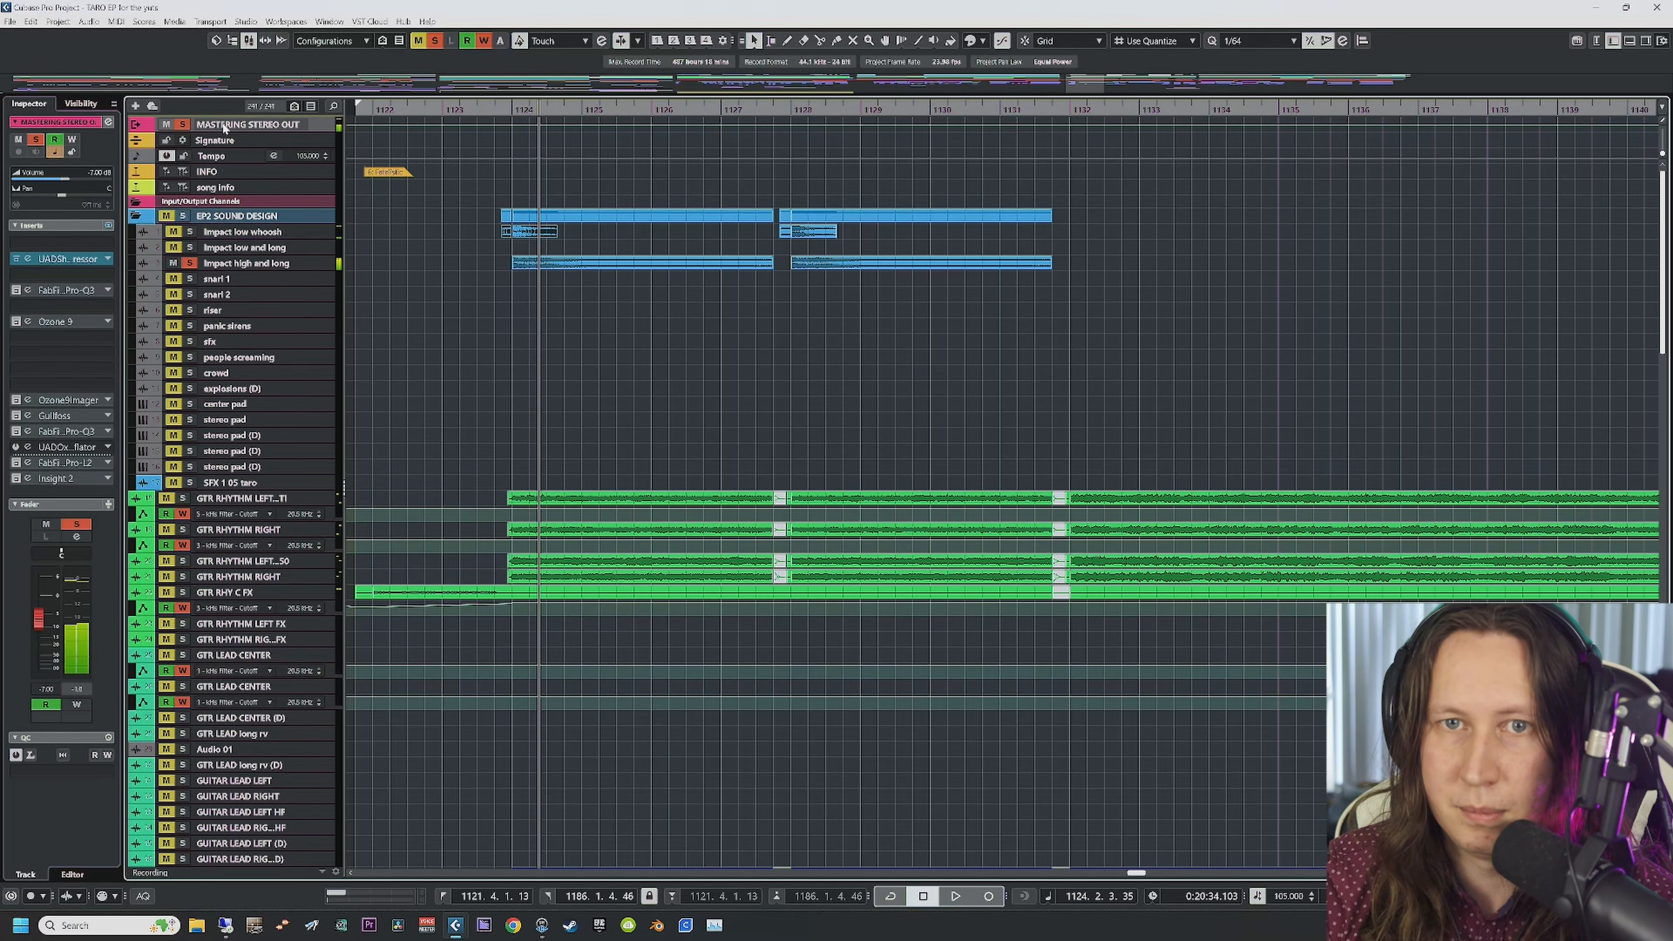
left_click(224, 266)
left_click(189, 263)
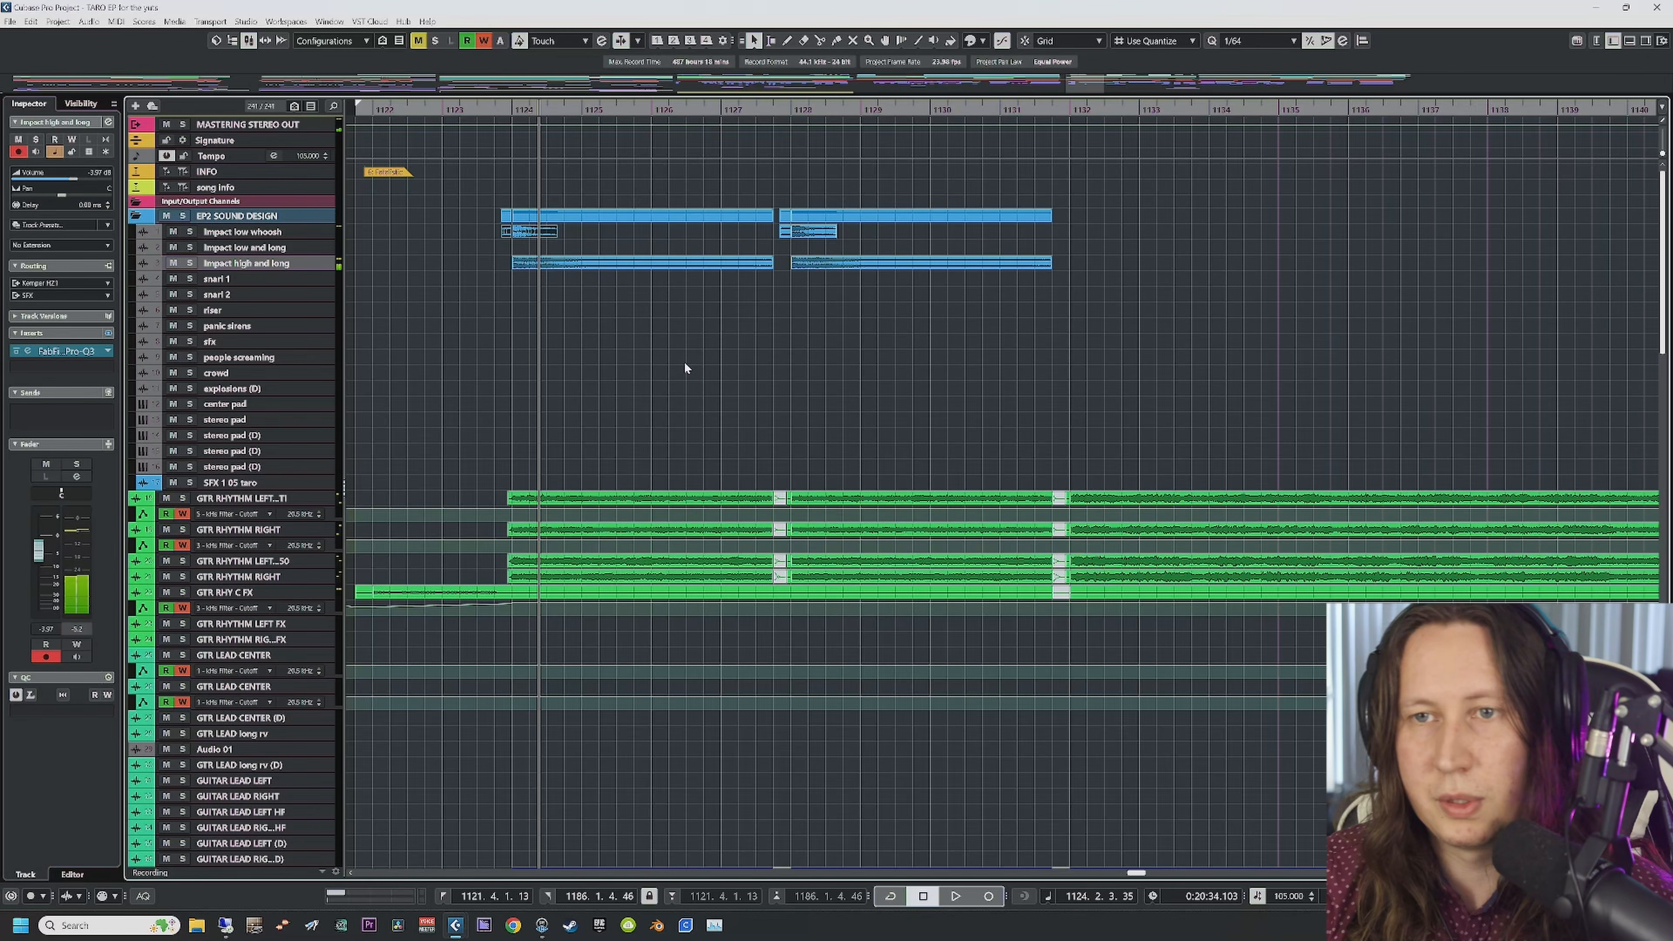
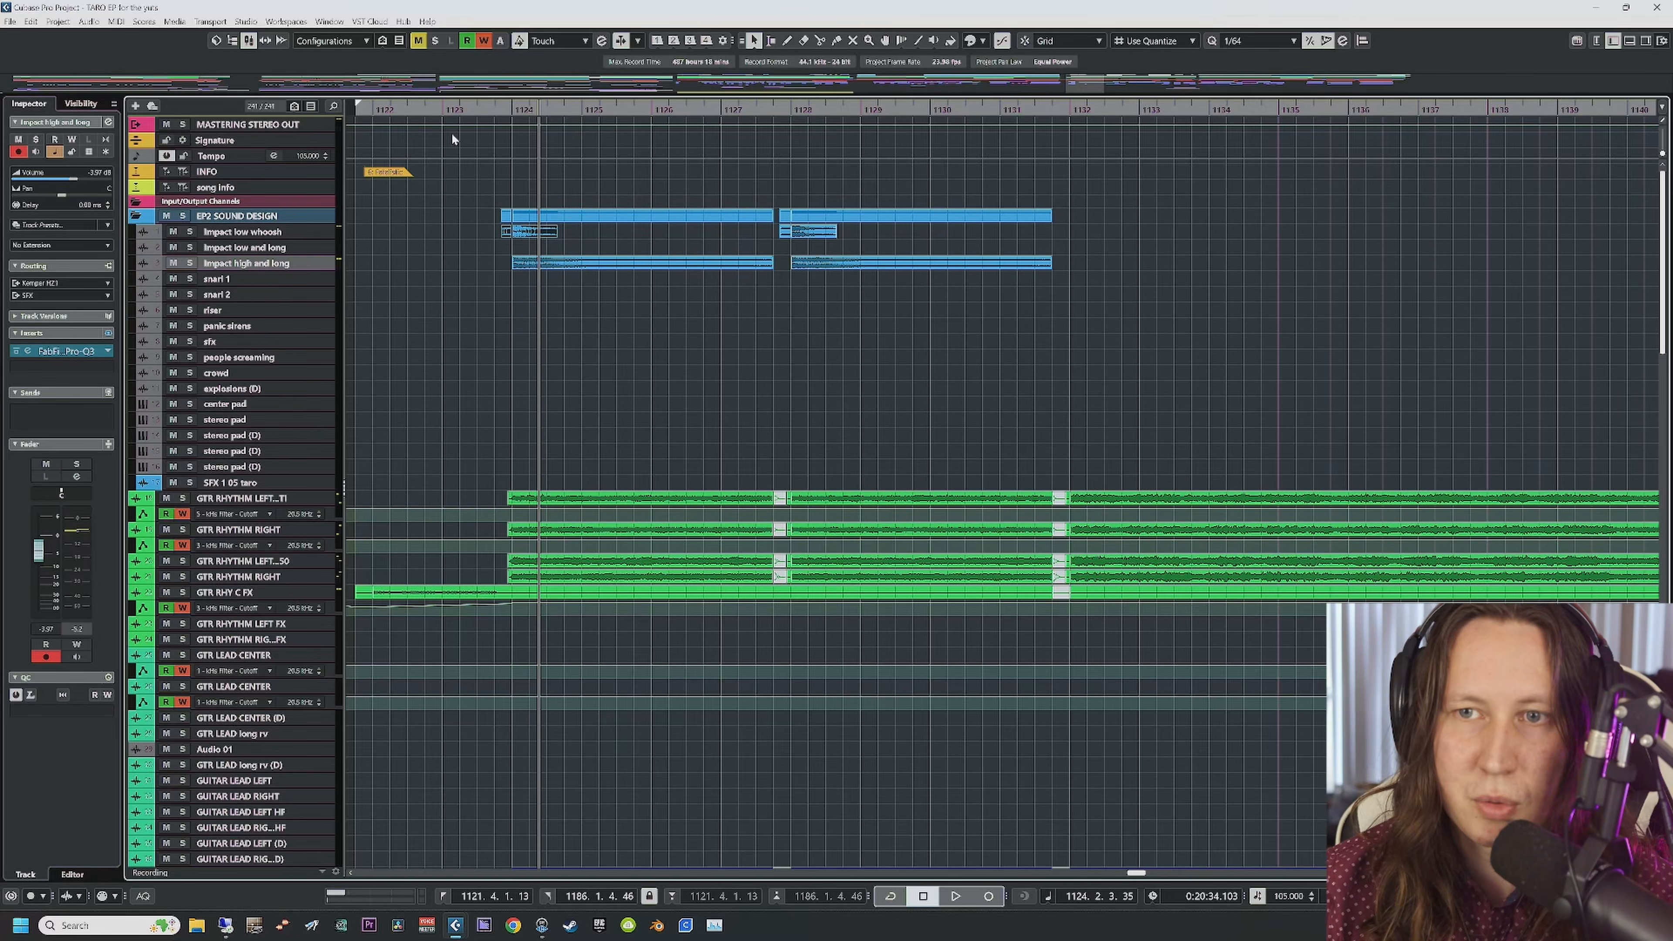
Step: Replay from bar 1123, then audition Impact high and long soloed and unsolo it
left_click(444, 116)
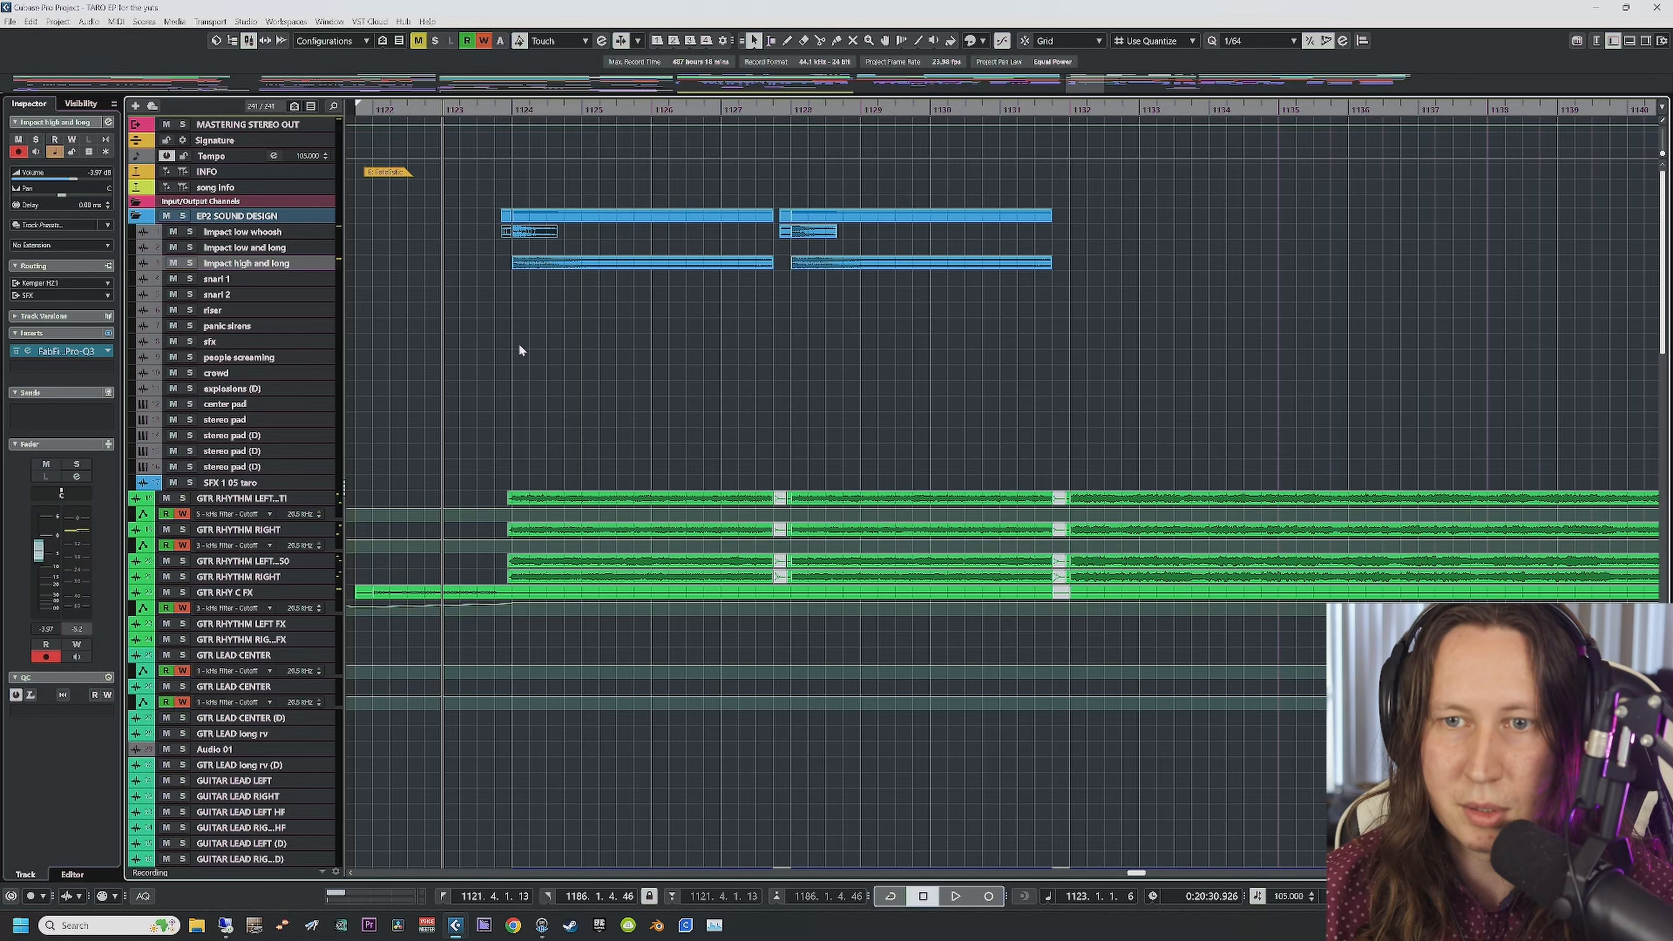
key("space")
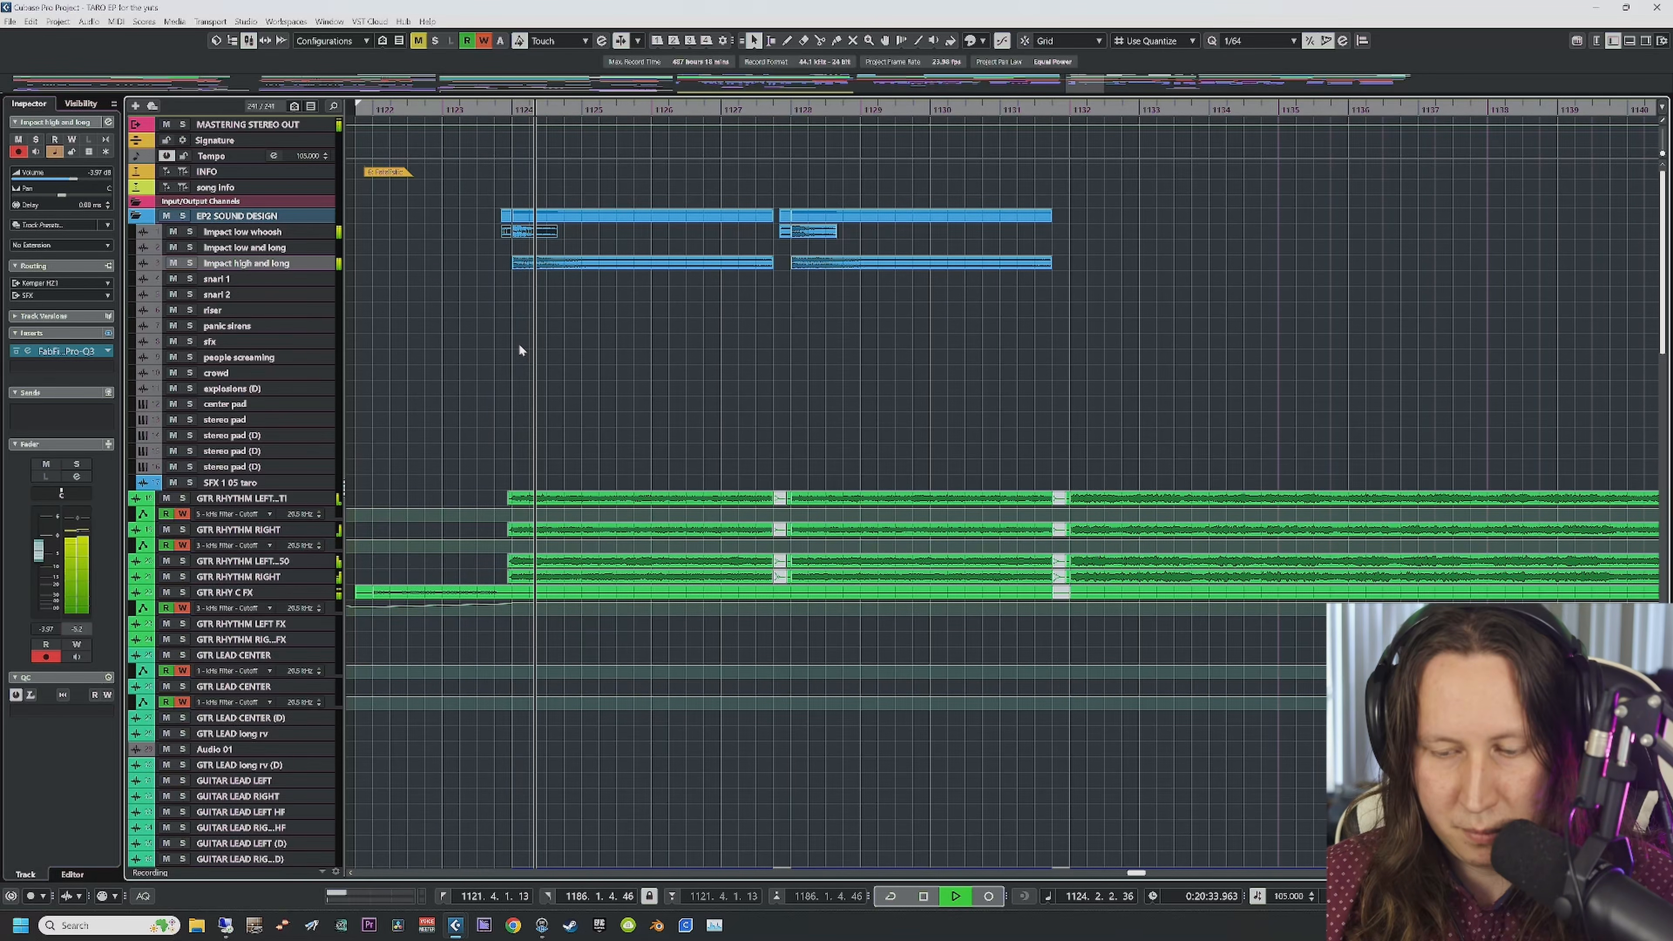
key("space")
left_click(191, 263)
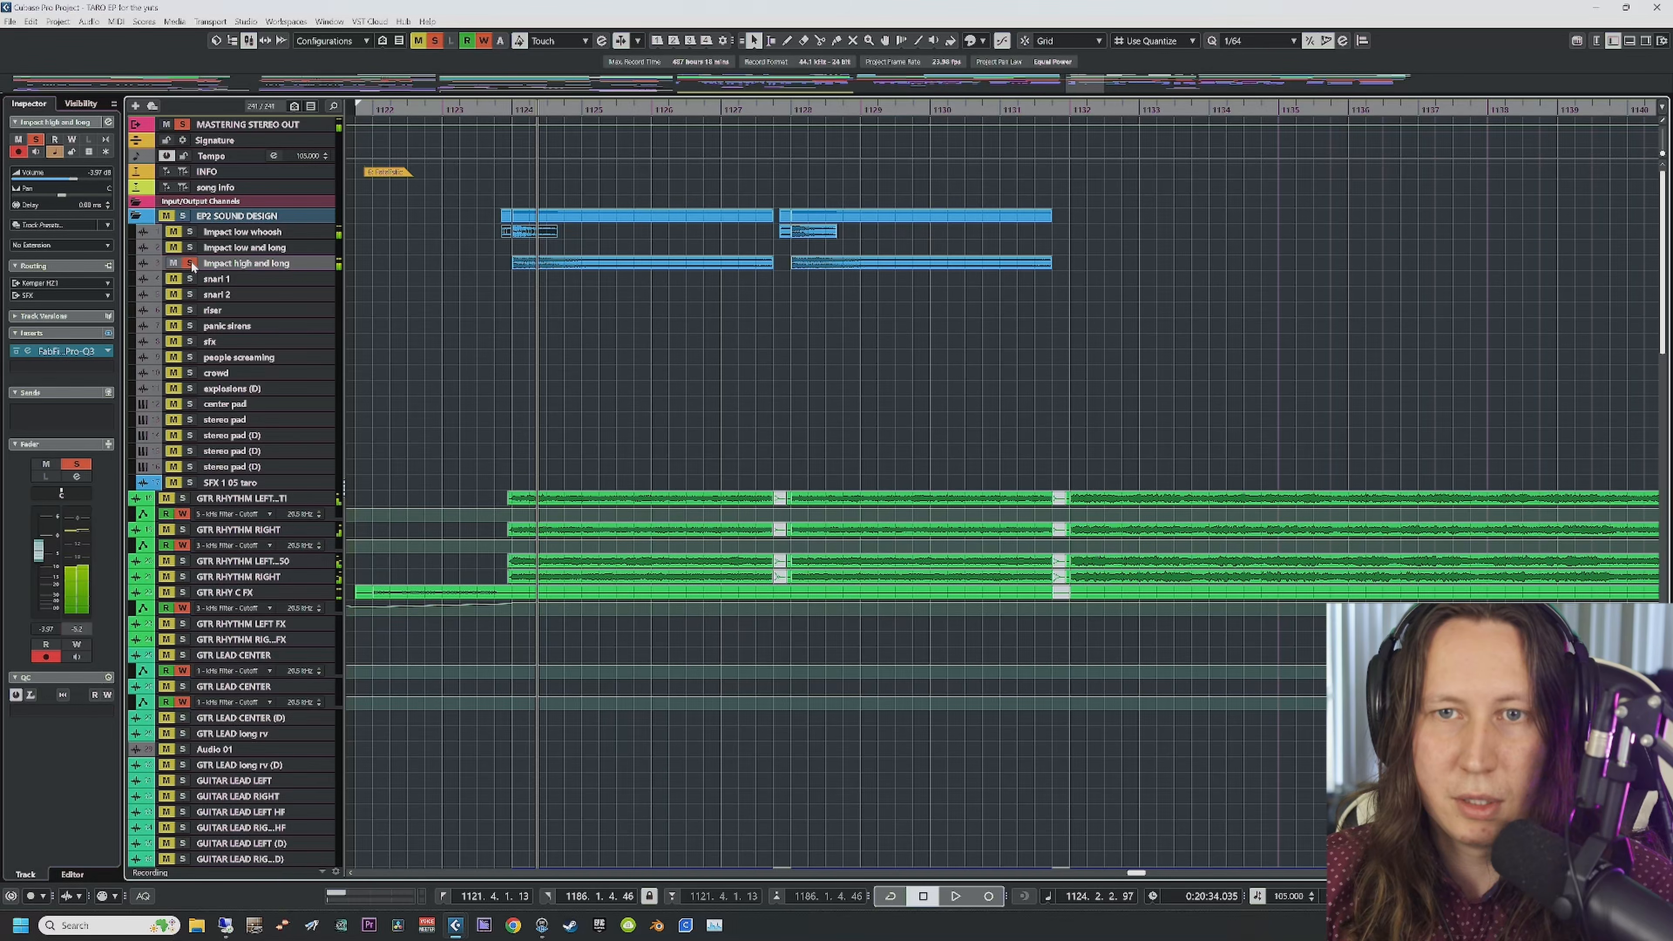
left_click(484, 108)
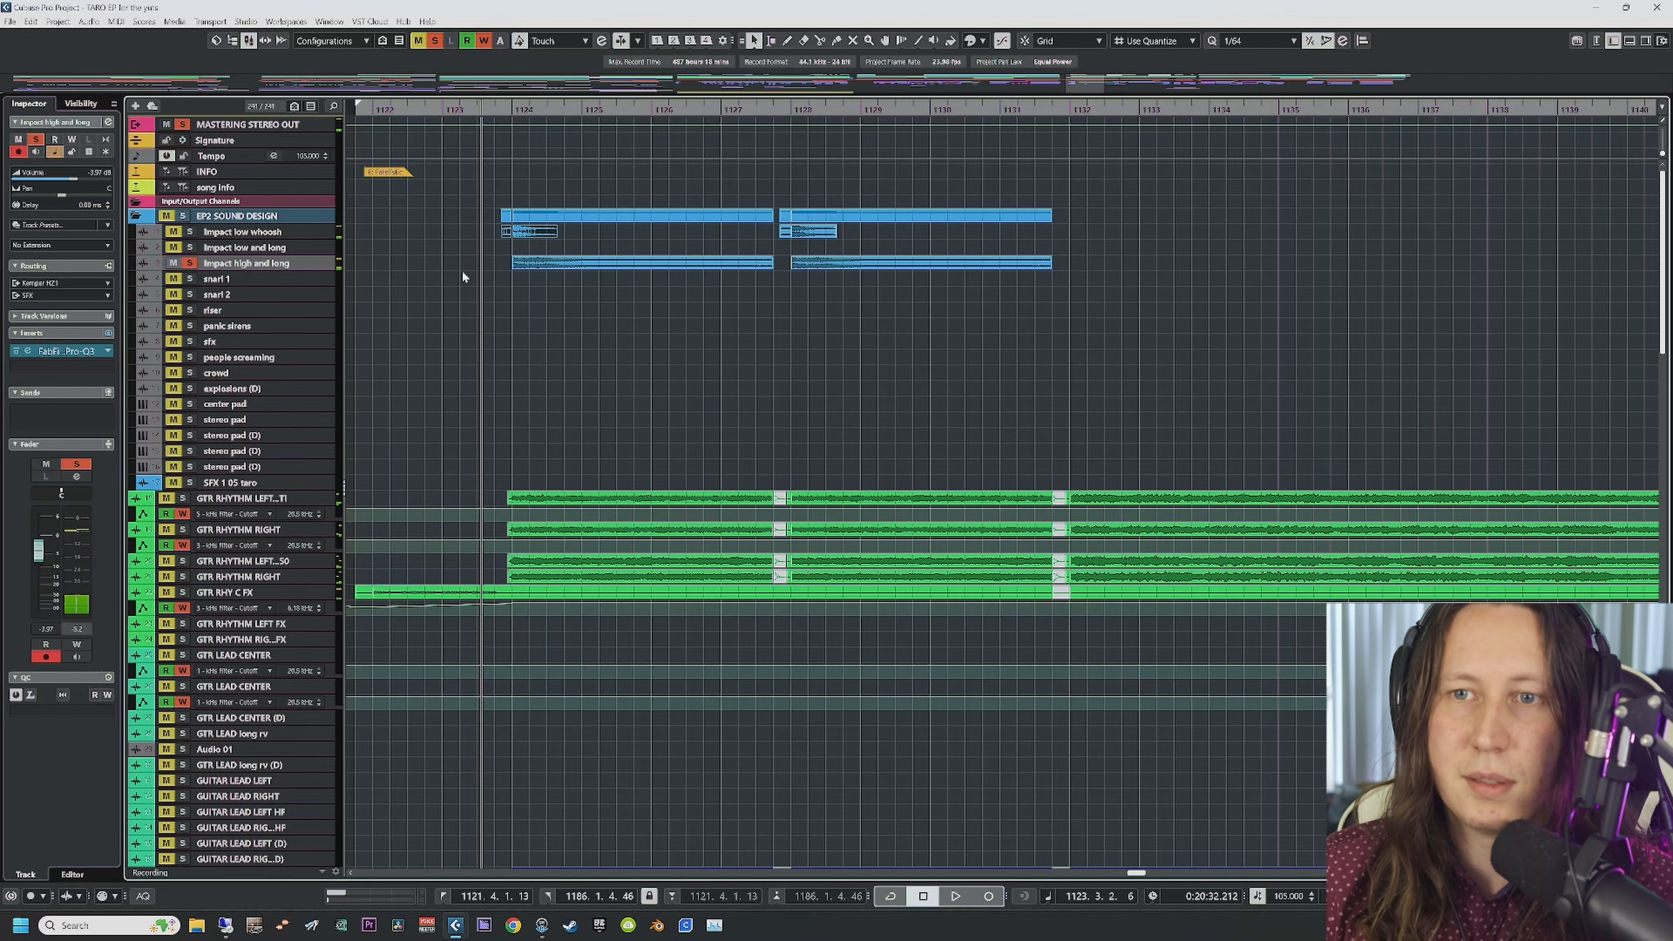
key("space")
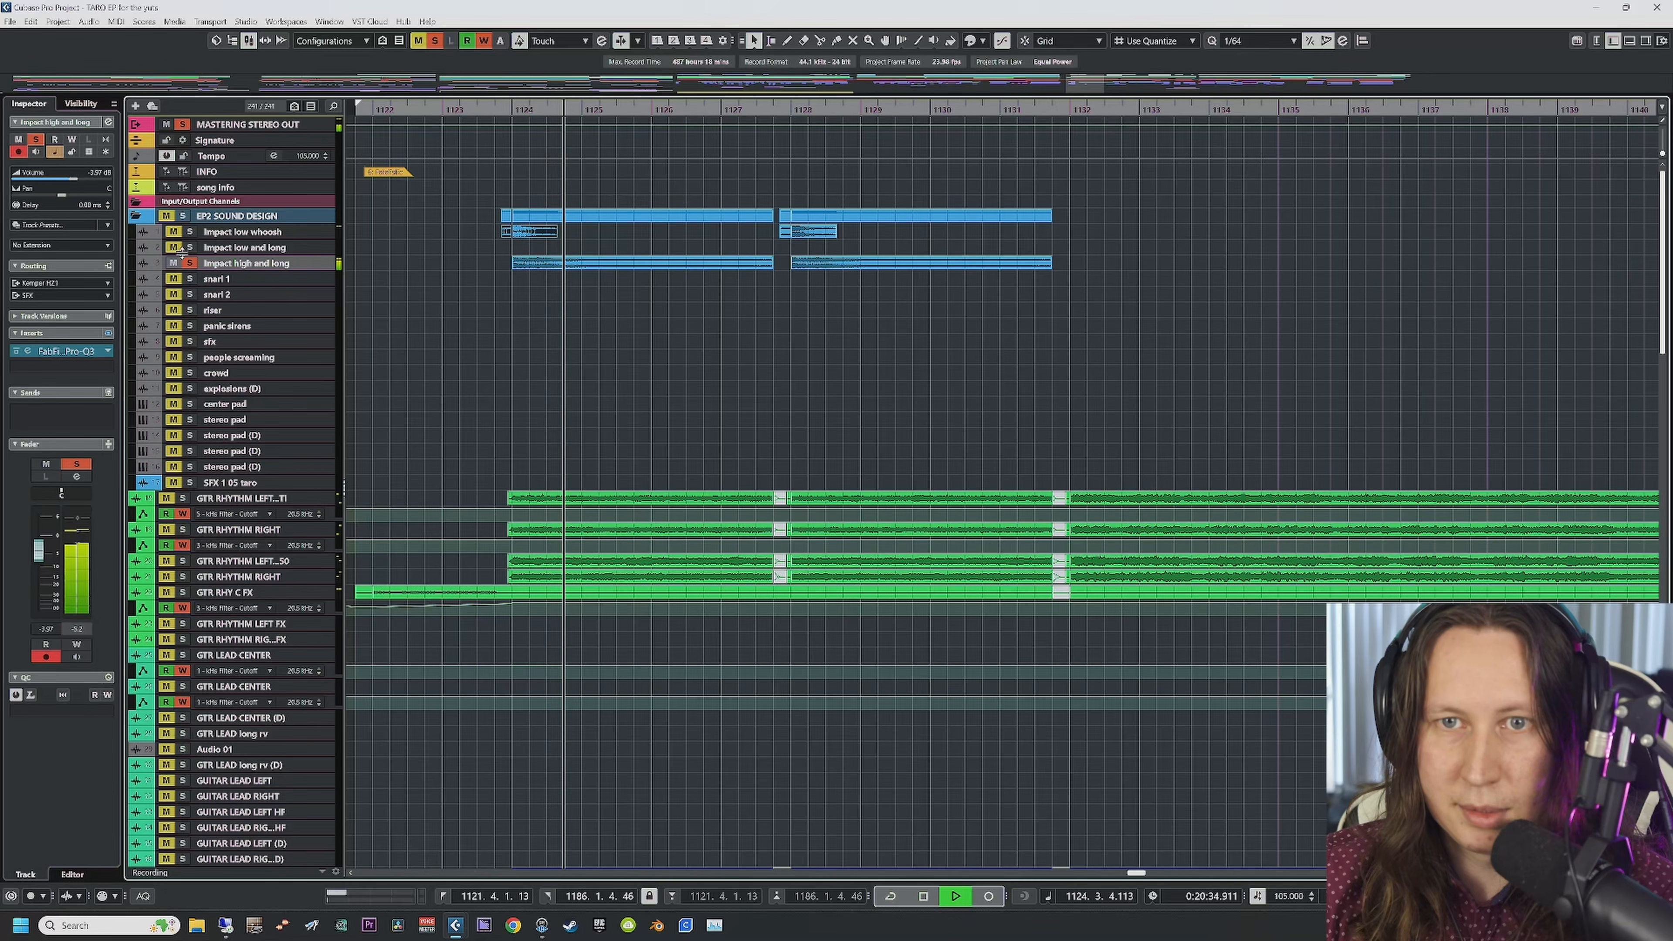
left_click(190, 264)
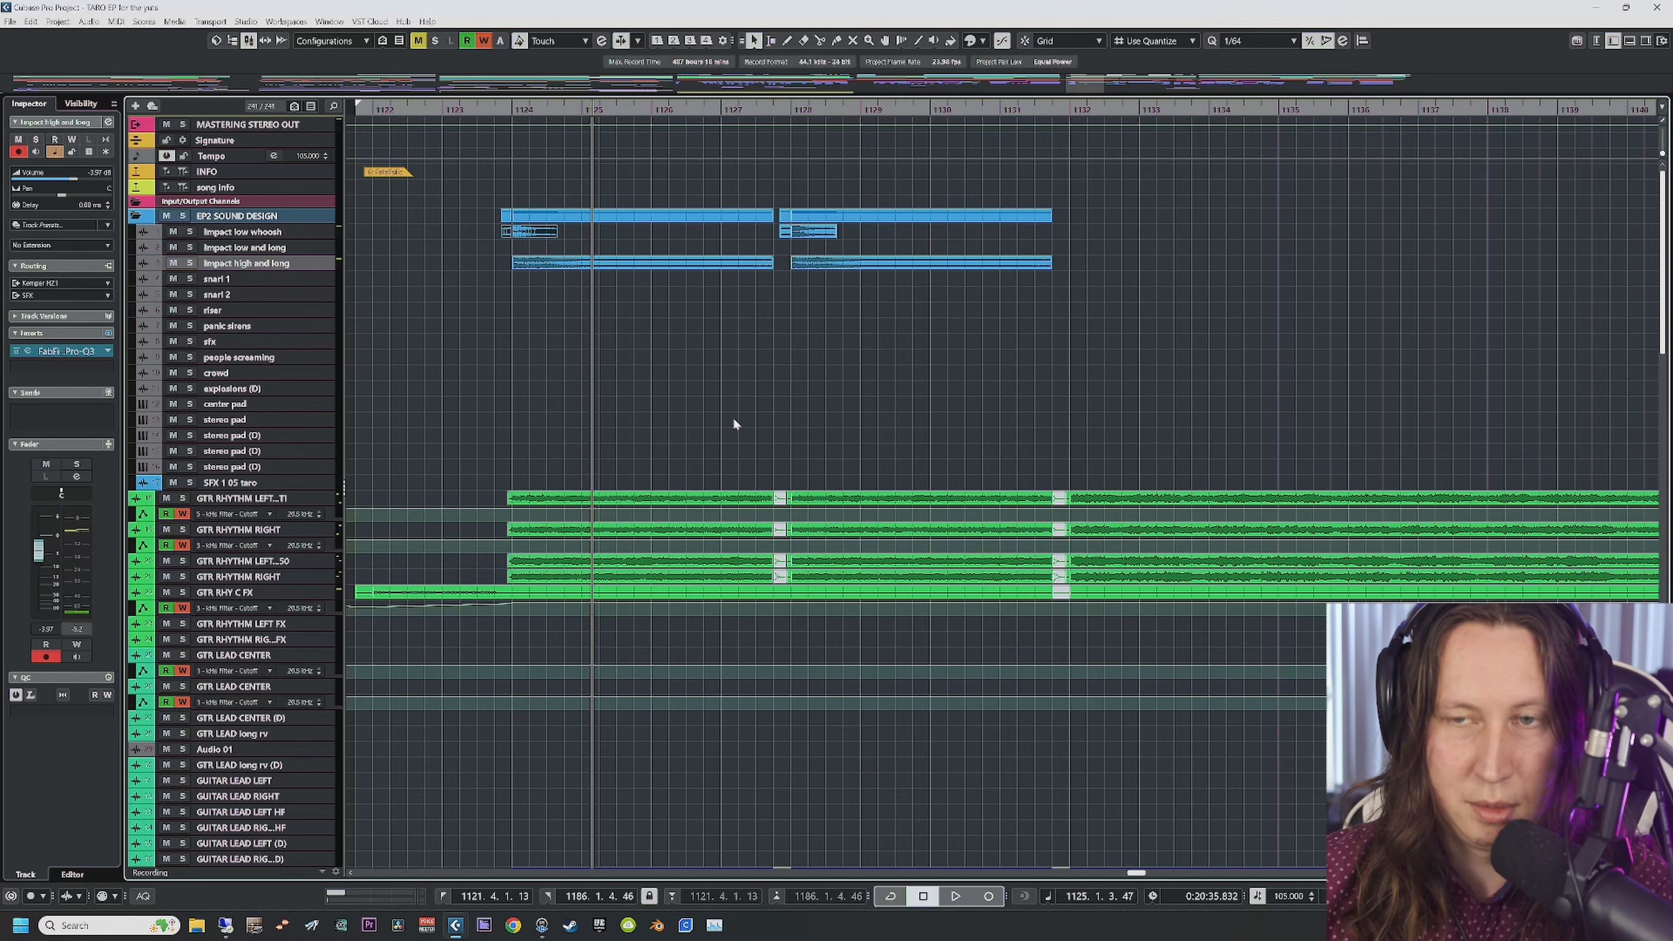
Step: Select the center pad track and play briefly from bar 1144
scroll(749, 388, "right", 5)
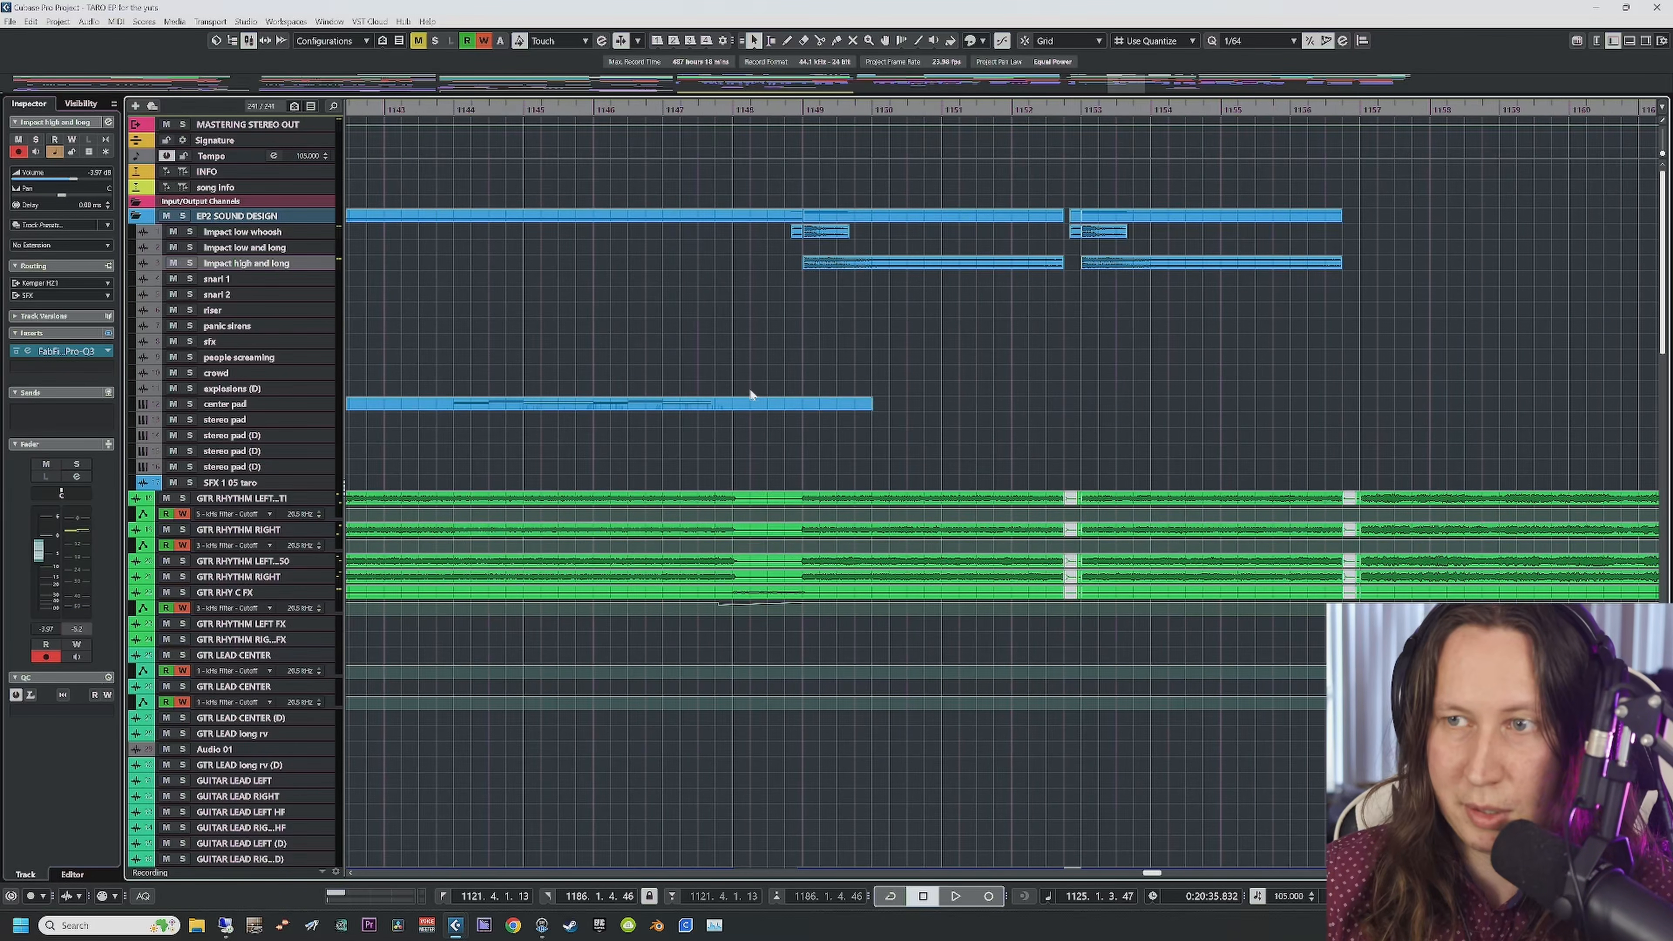
left_click(454, 112)
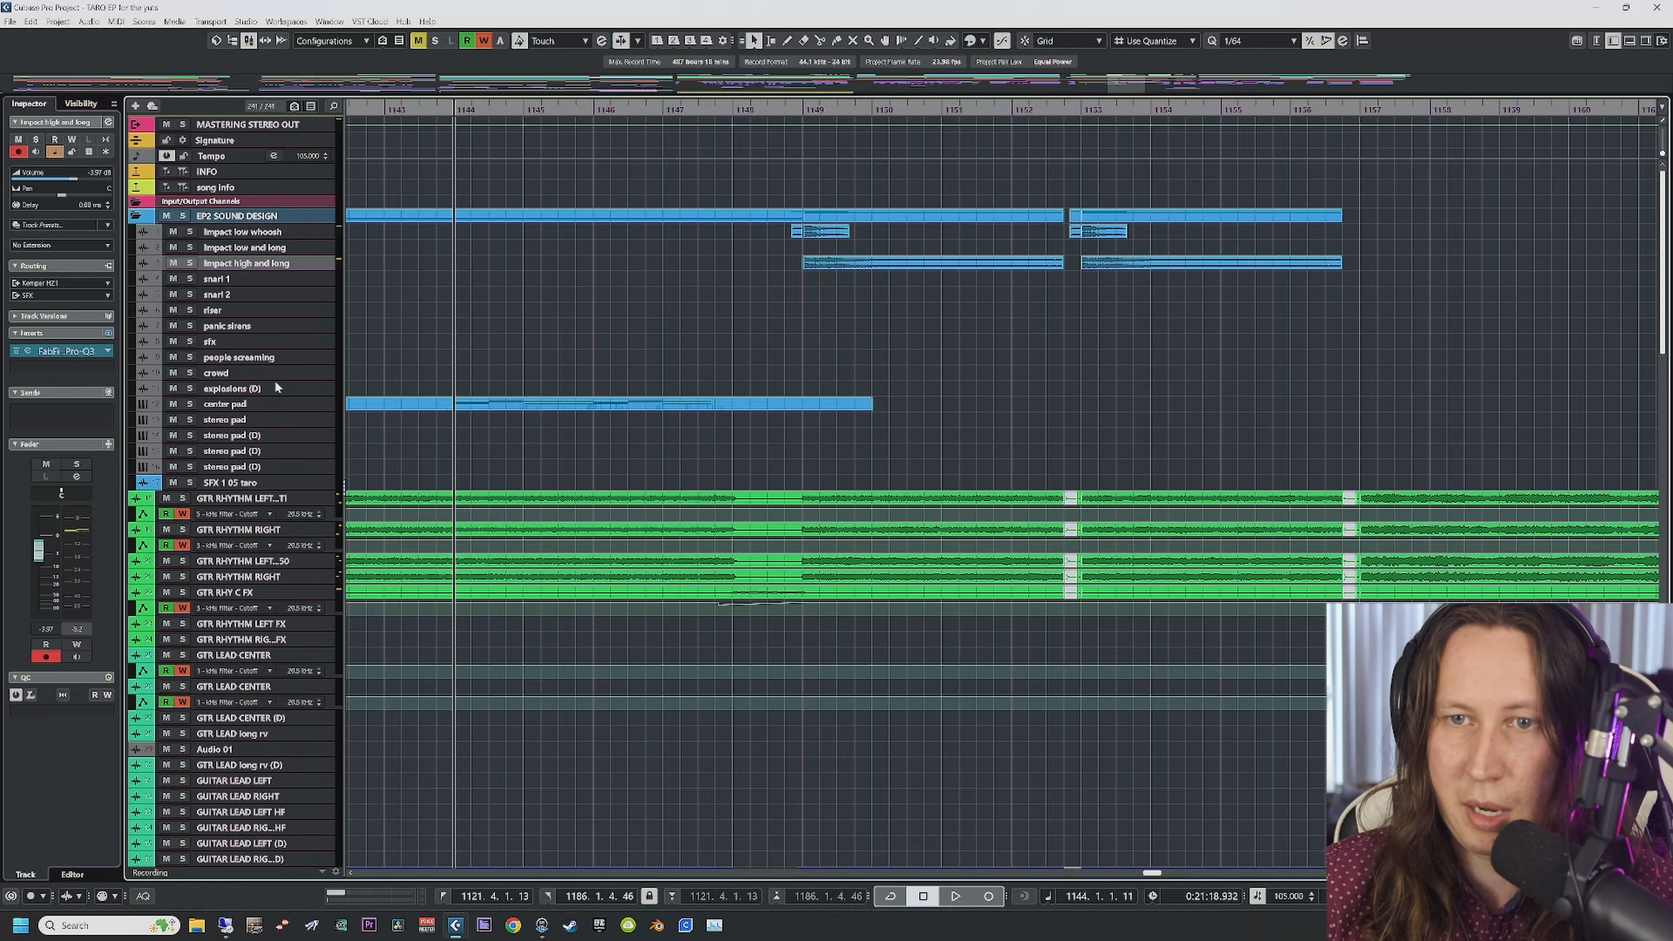
left_click(247, 404)
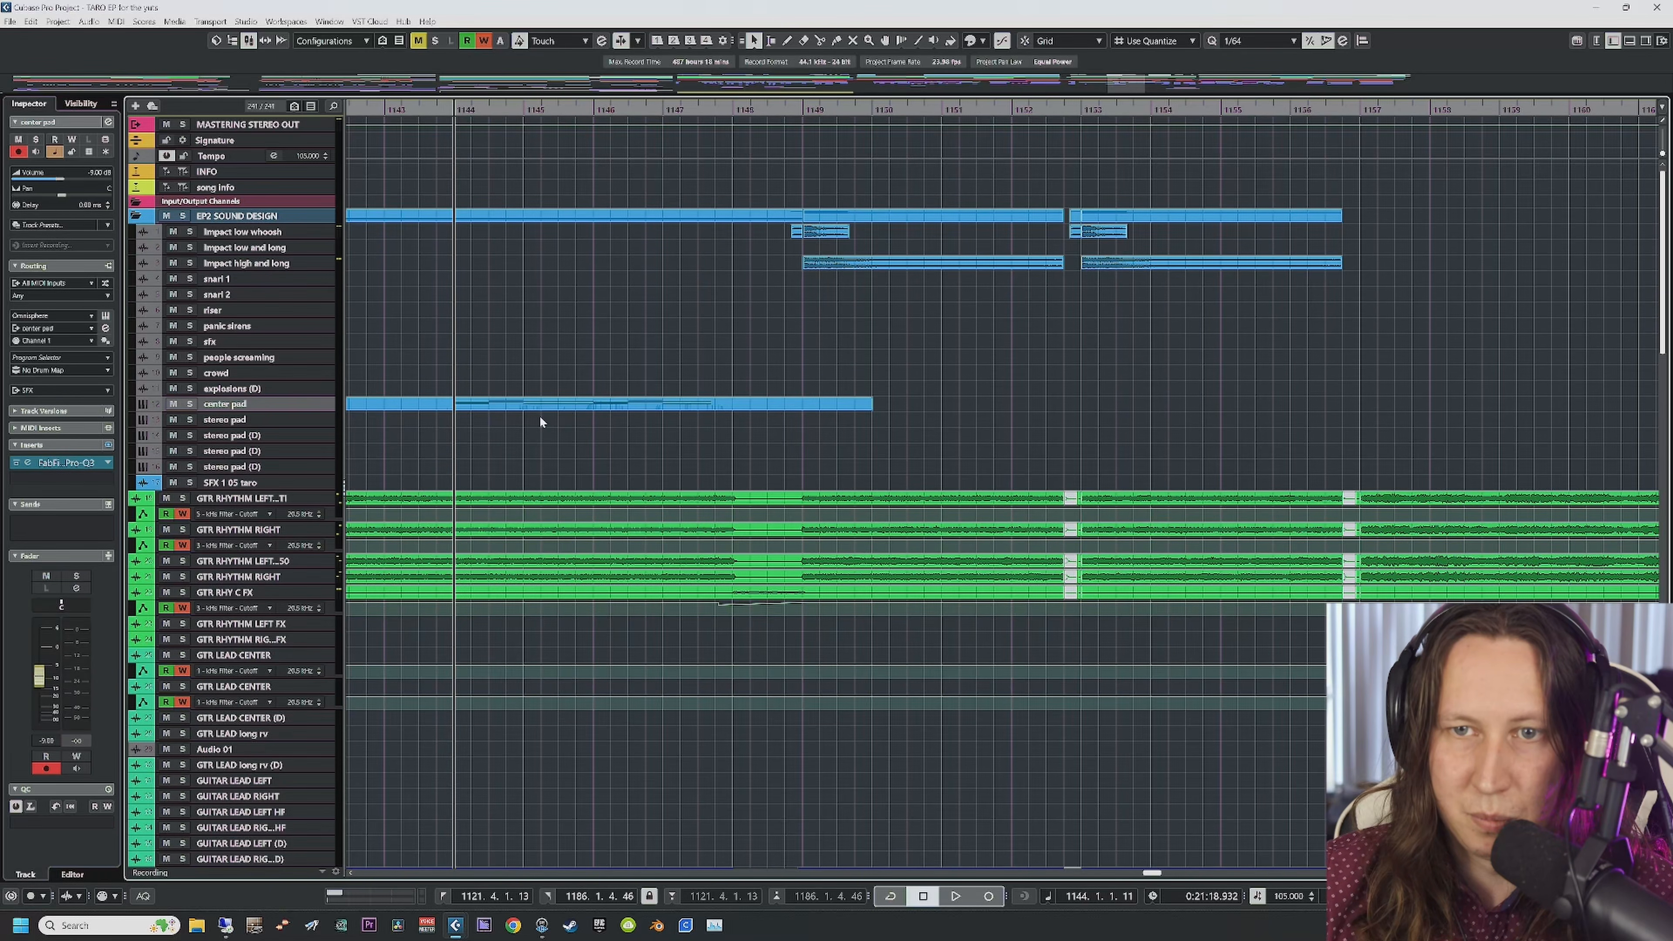
scroll(501, 508, "down", 6)
scroll(500, 508, "up", 6)
scroll(500, 507, "down", 4)
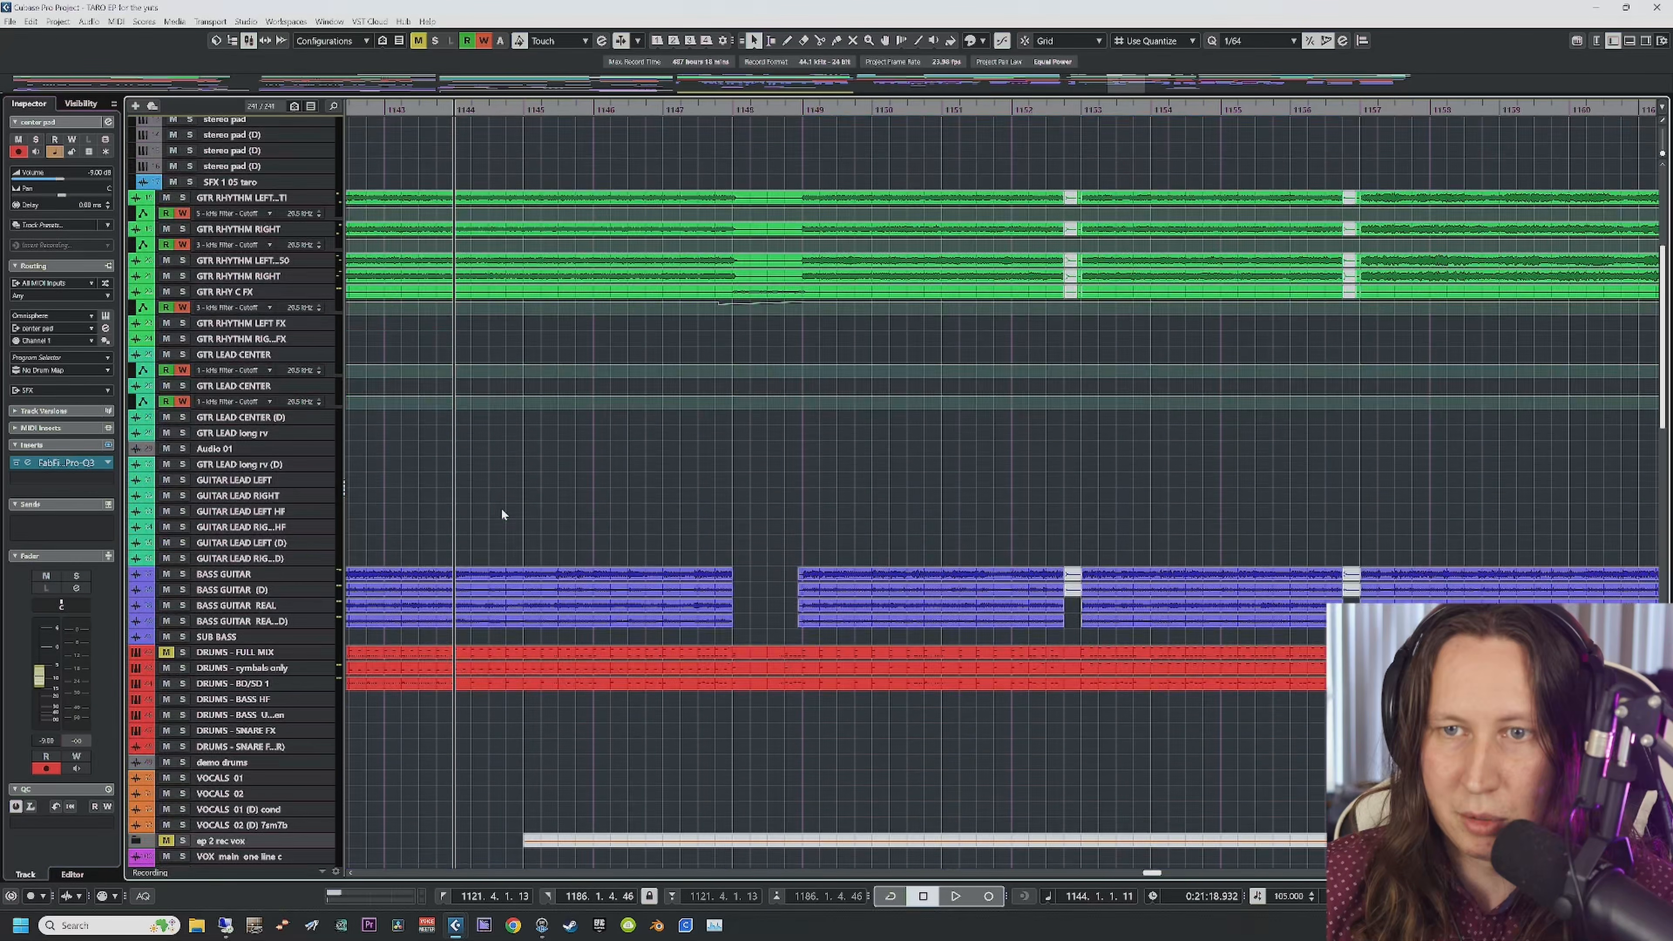
key("space")
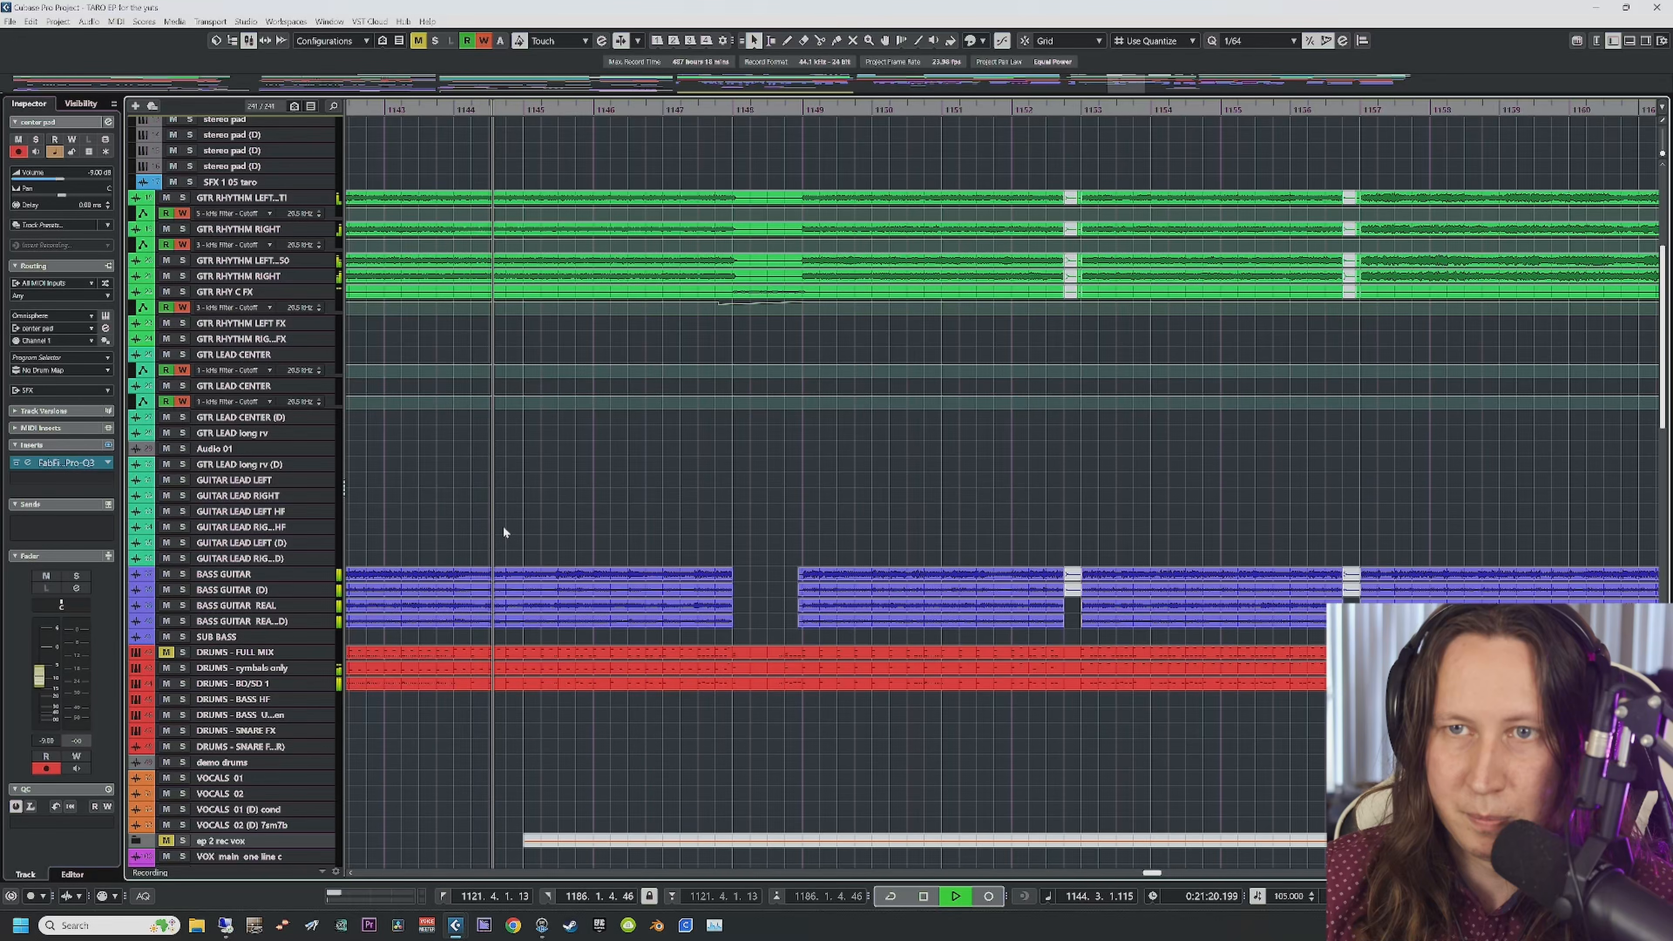
scroll(504, 528, "down", 15)
key("space")
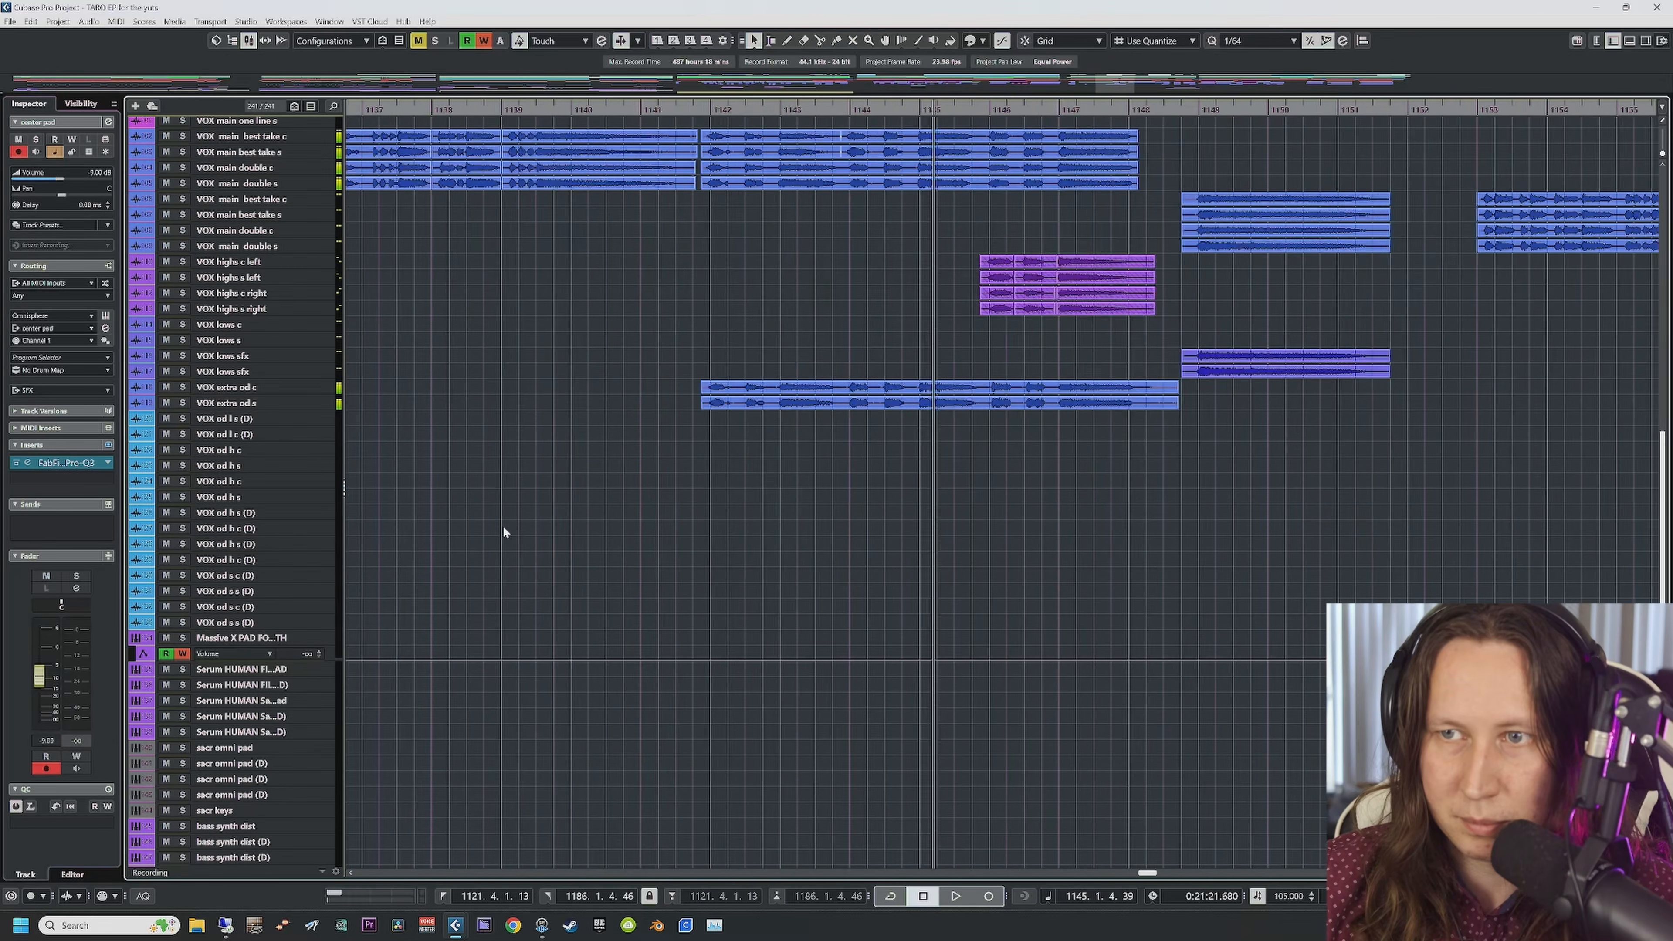
Step: Return the view and the playback position to bar 1121
scroll(503, 526, "up", 20)
scroll(543, 468, "left", 8)
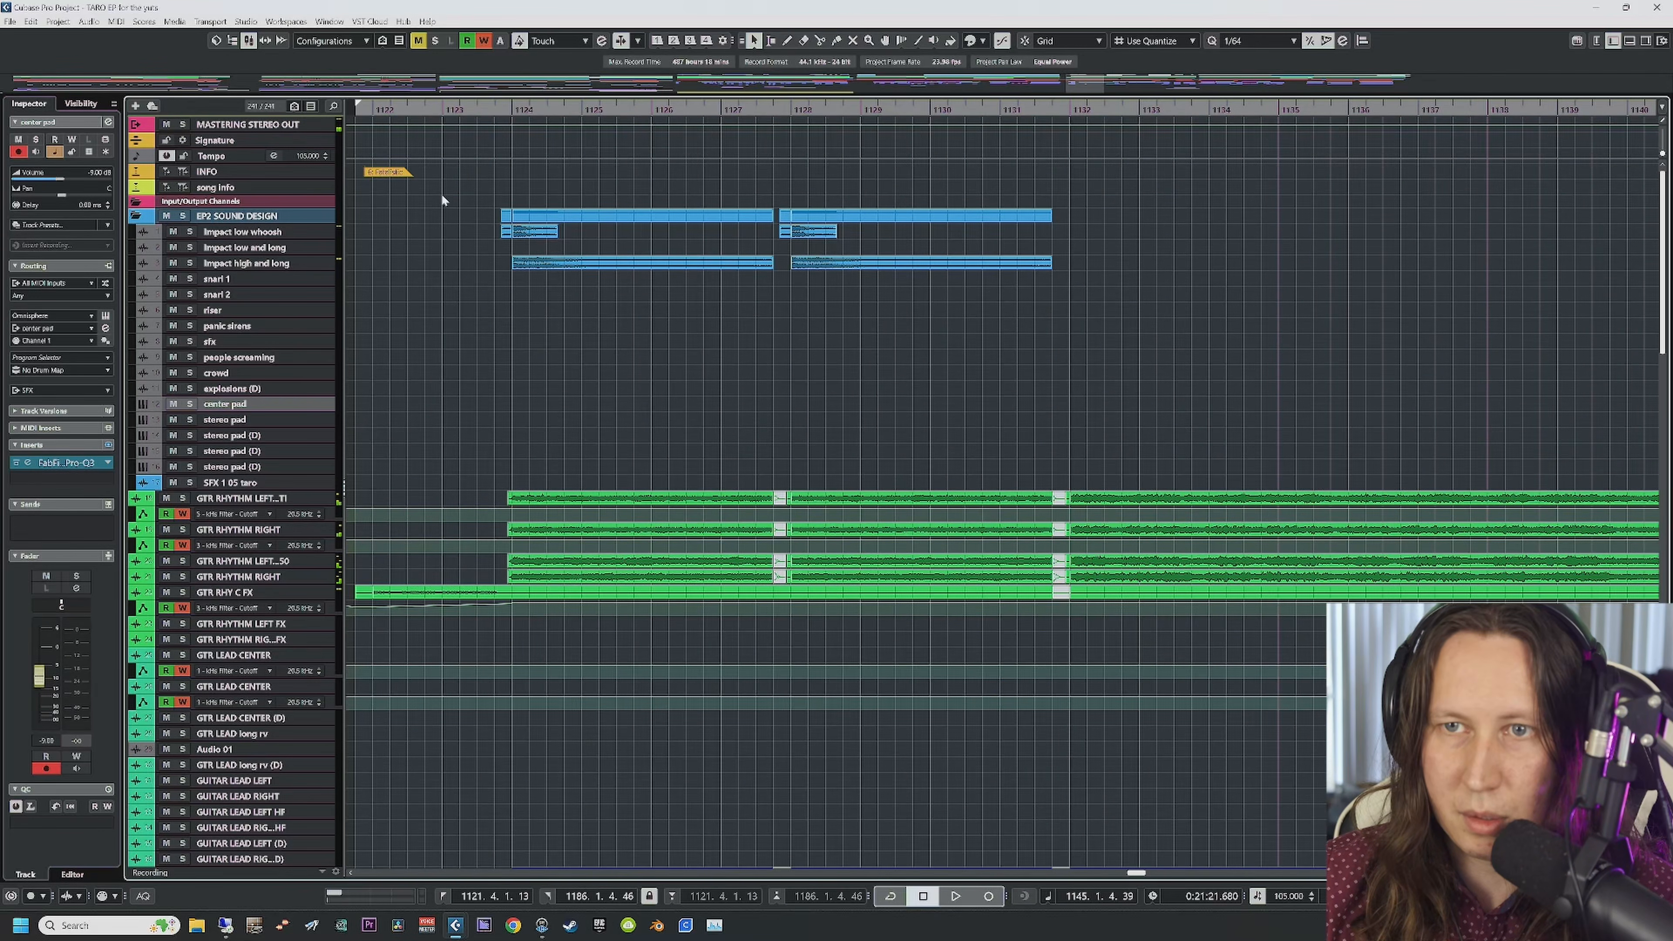
left_click(362, 110)
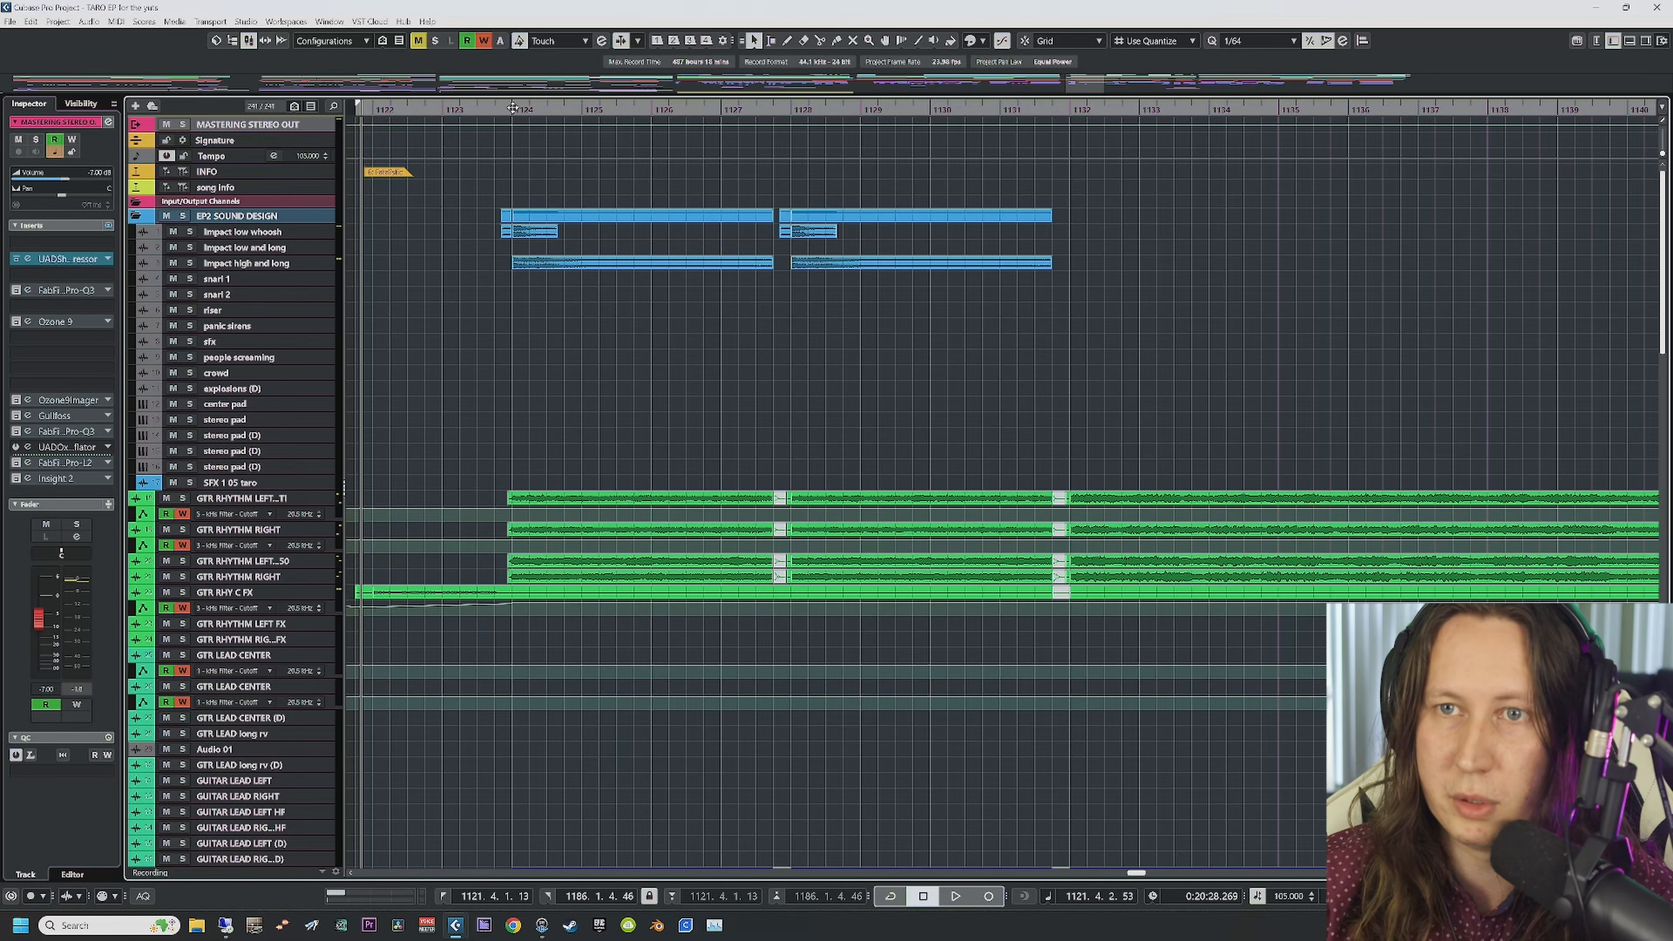
Step: Play from bar 1123 and check the LEAD GUITARS, BASS, DRUMS, VOX and SFX group inserts
left_click(494, 108)
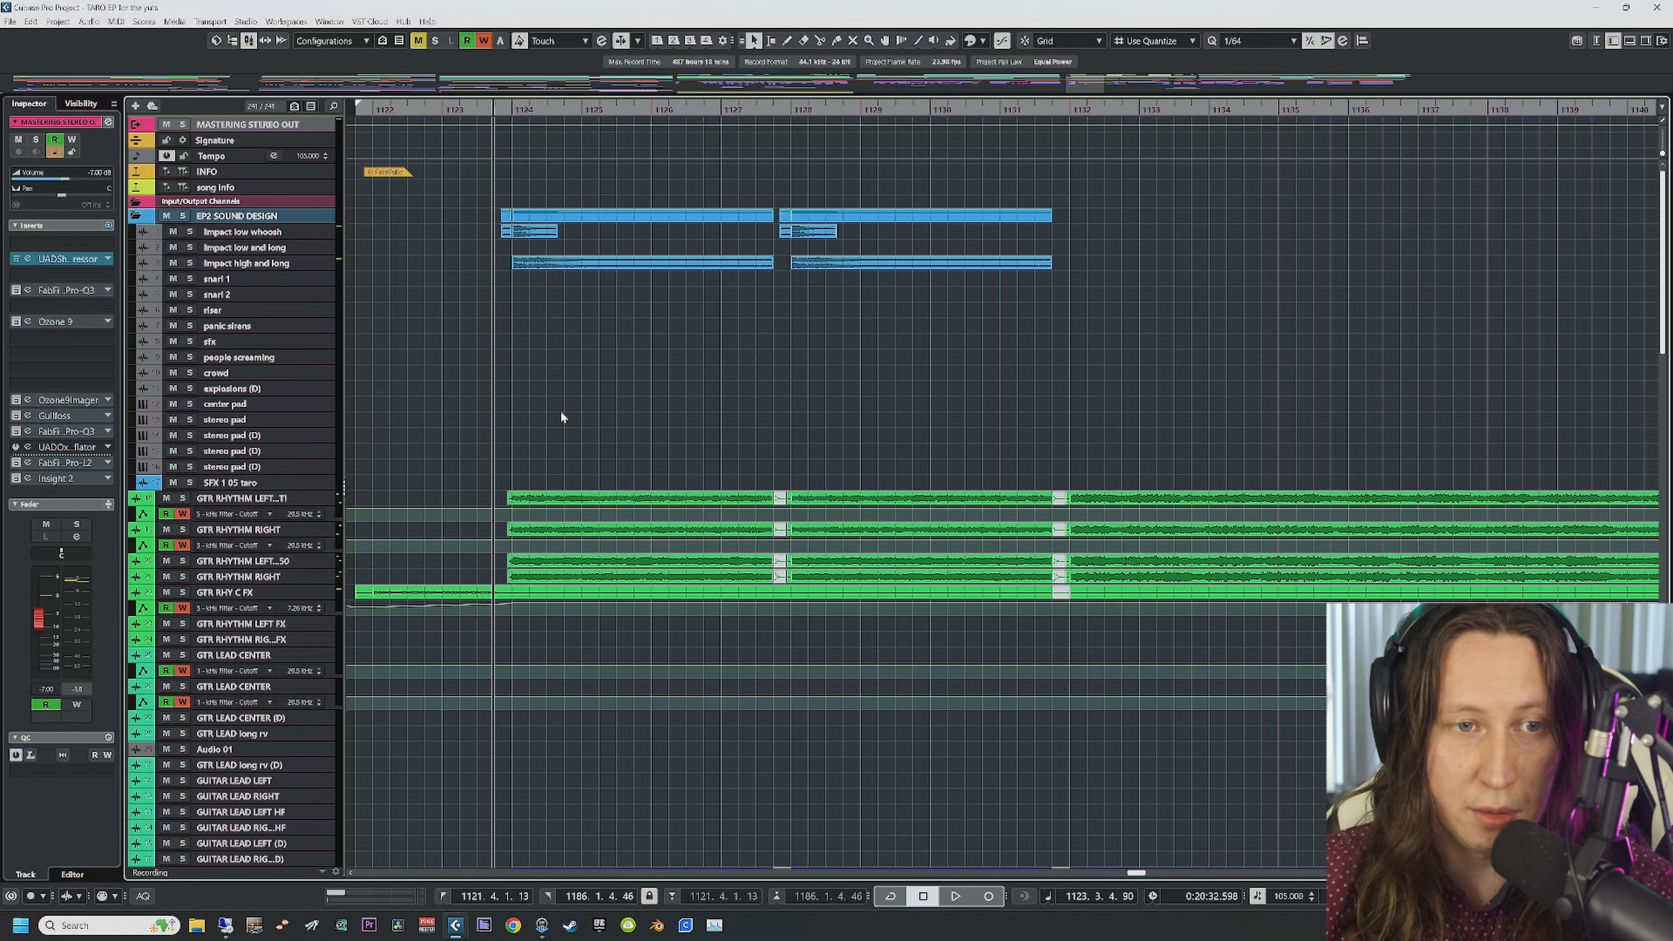
key("space")
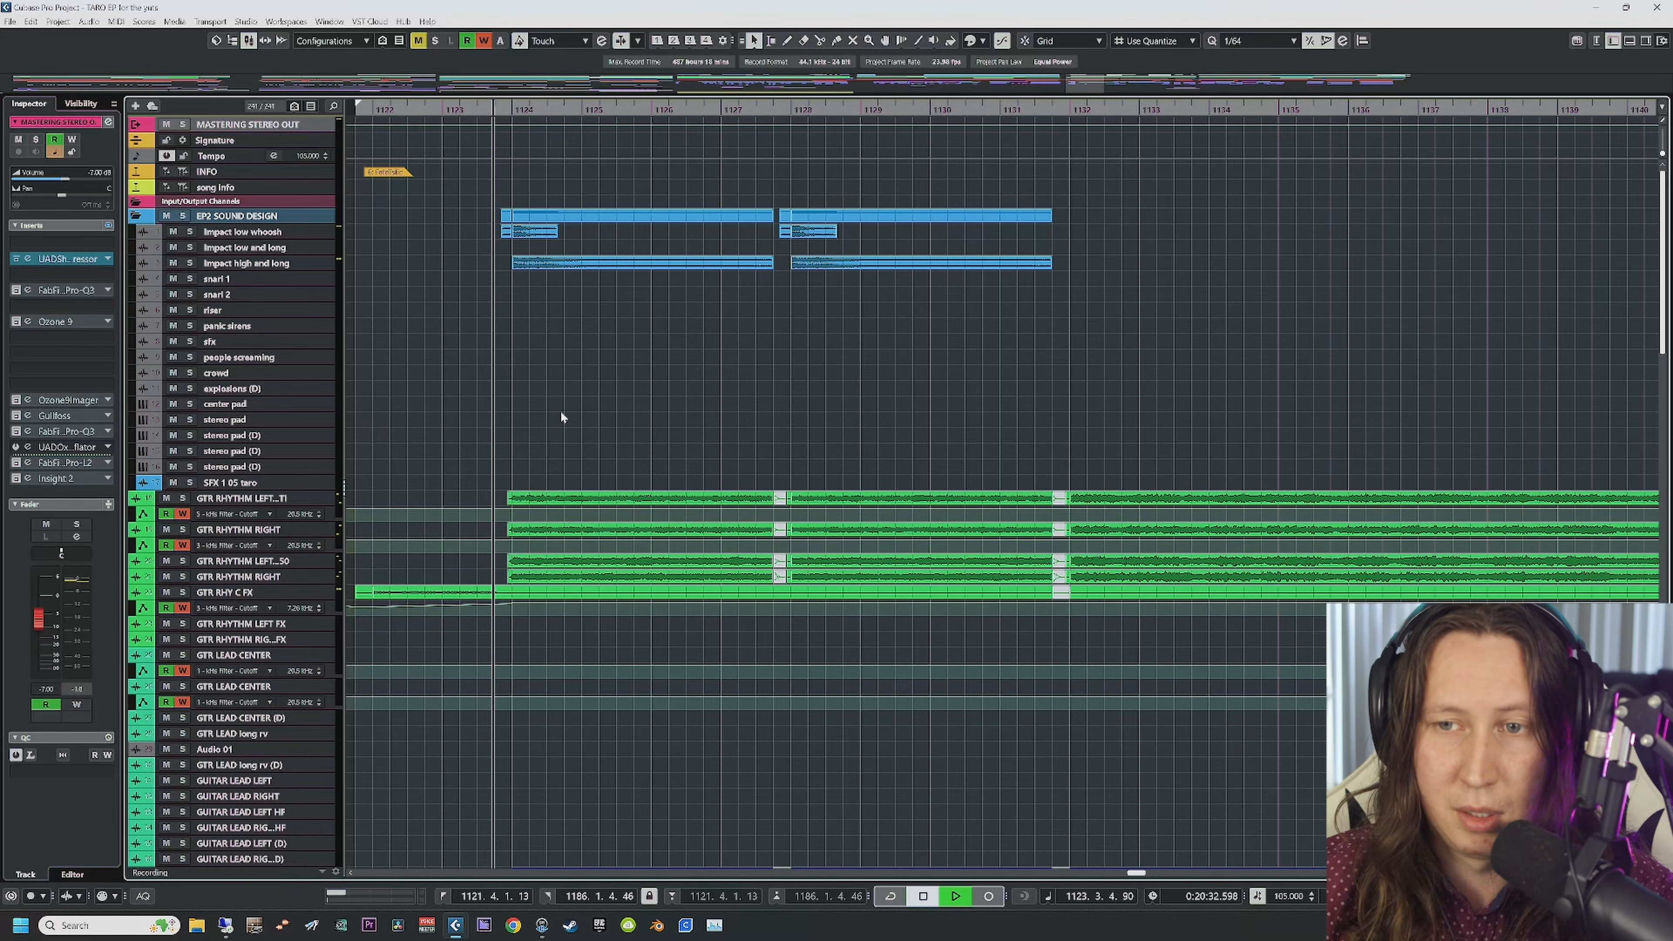
scroll(566, 463, "down", 20)
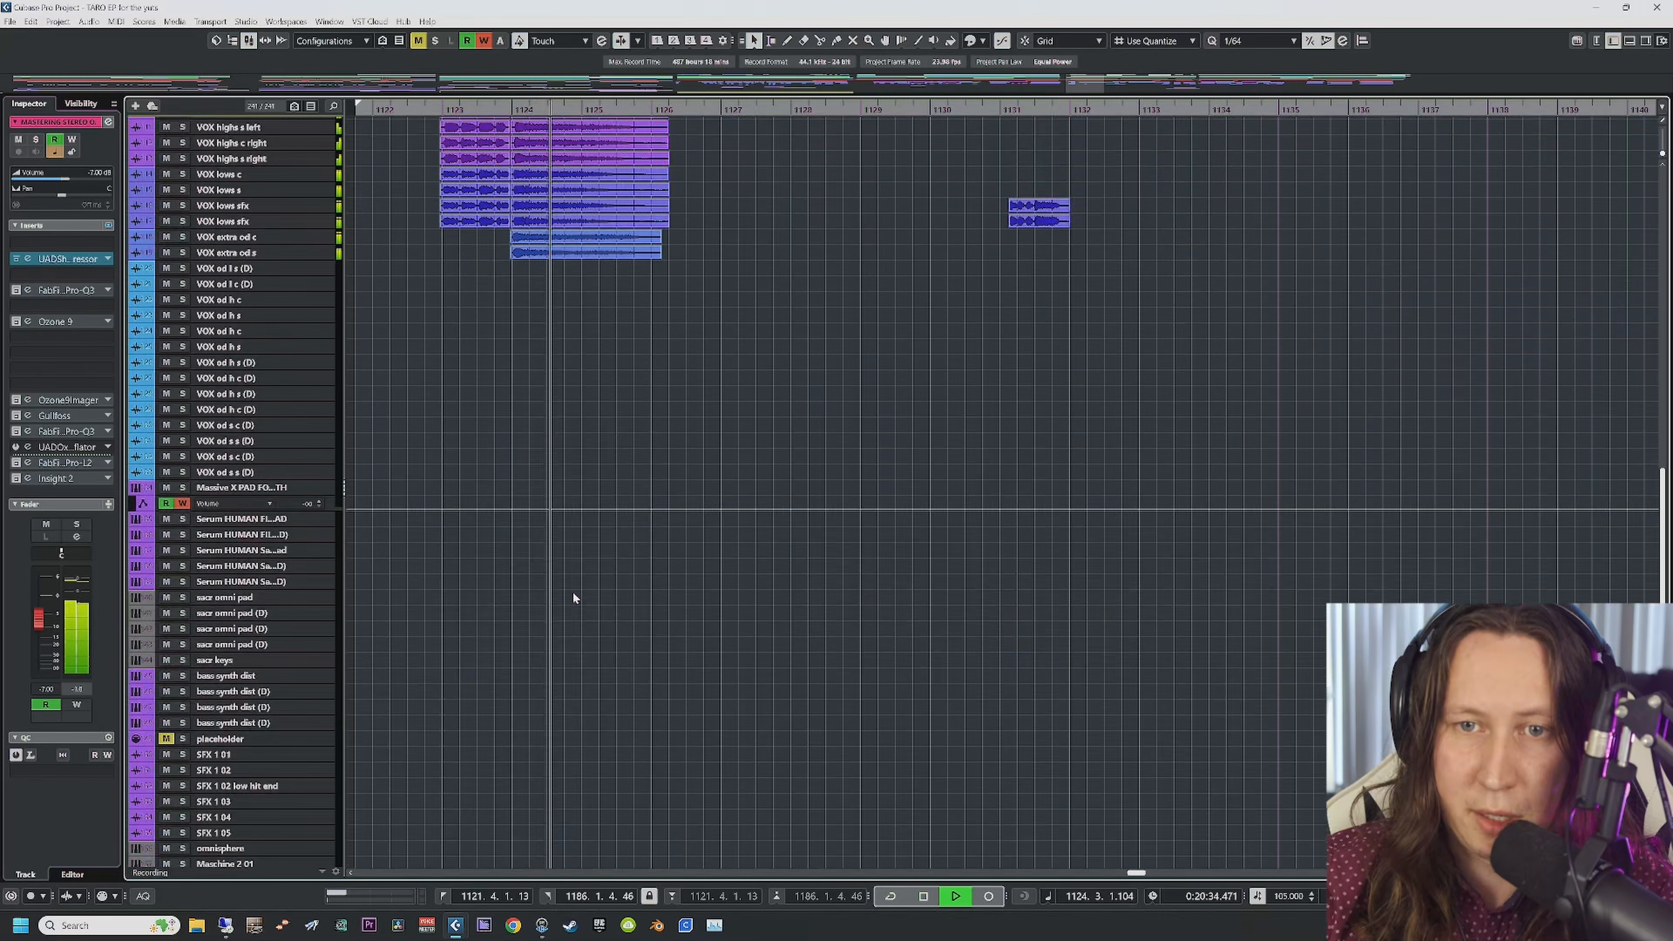
left_click(223, 393)
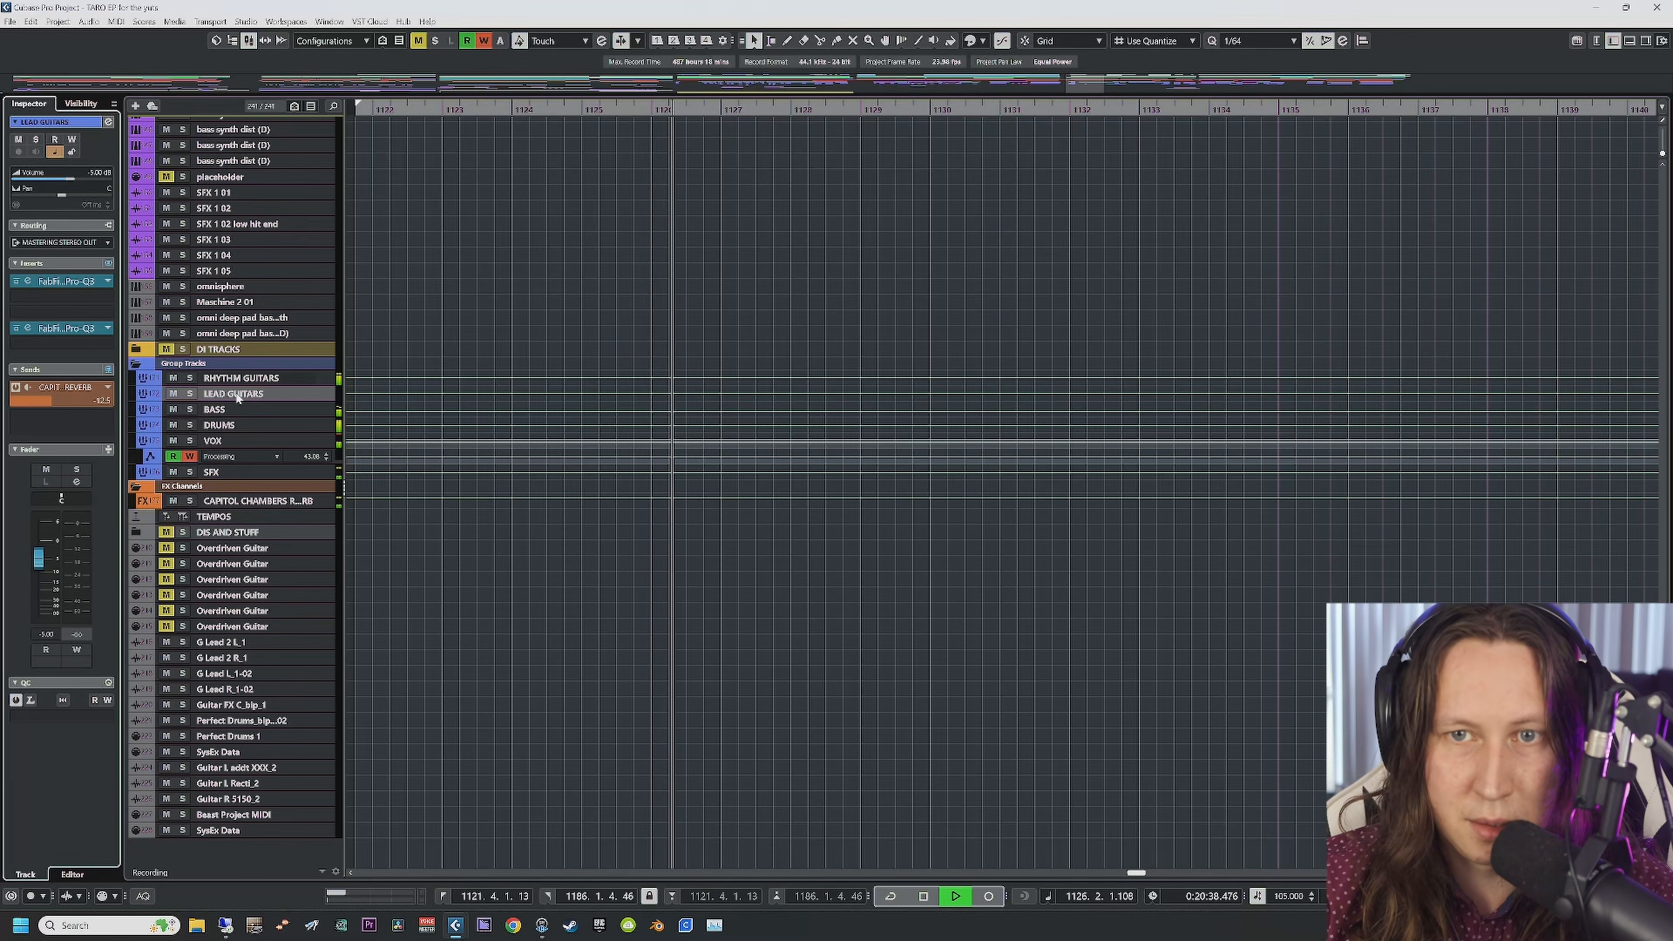
left_click(255, 409)
left_click(254, 425)
left_click(247, 441)
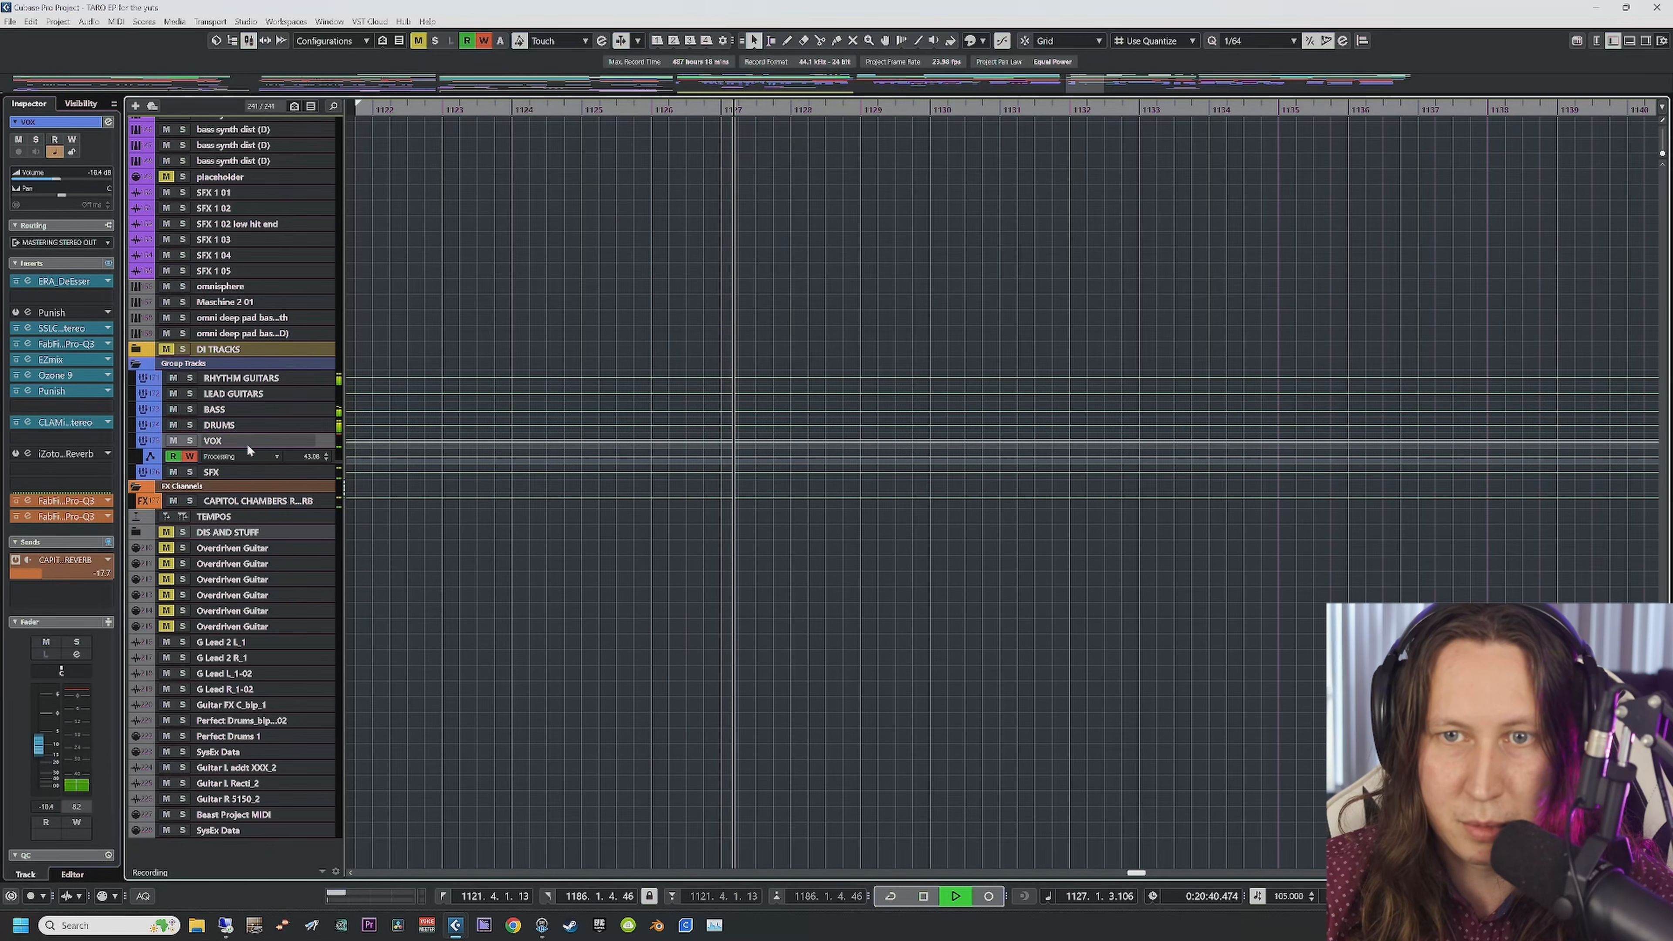
left_click(247, 469)
Step: Stop, select MASTERING STEREO OUT and open its Shadow Hills Mastering Compressor
key("space")
scroll(584, 581, "up", 20)
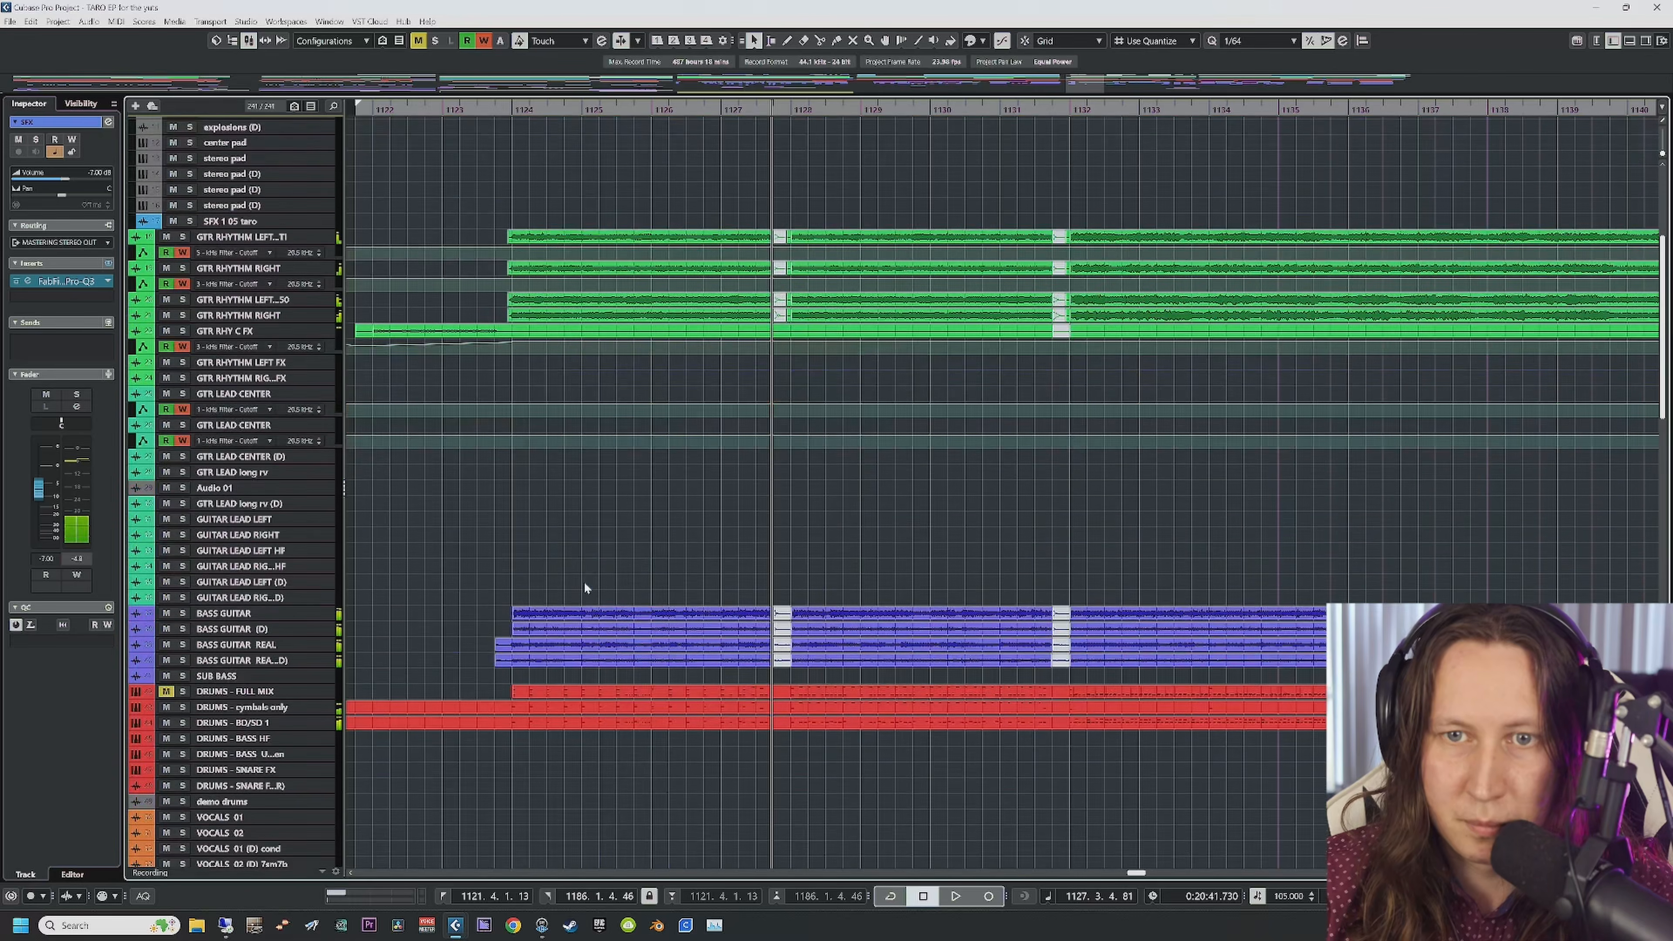
left_click(252, 126)
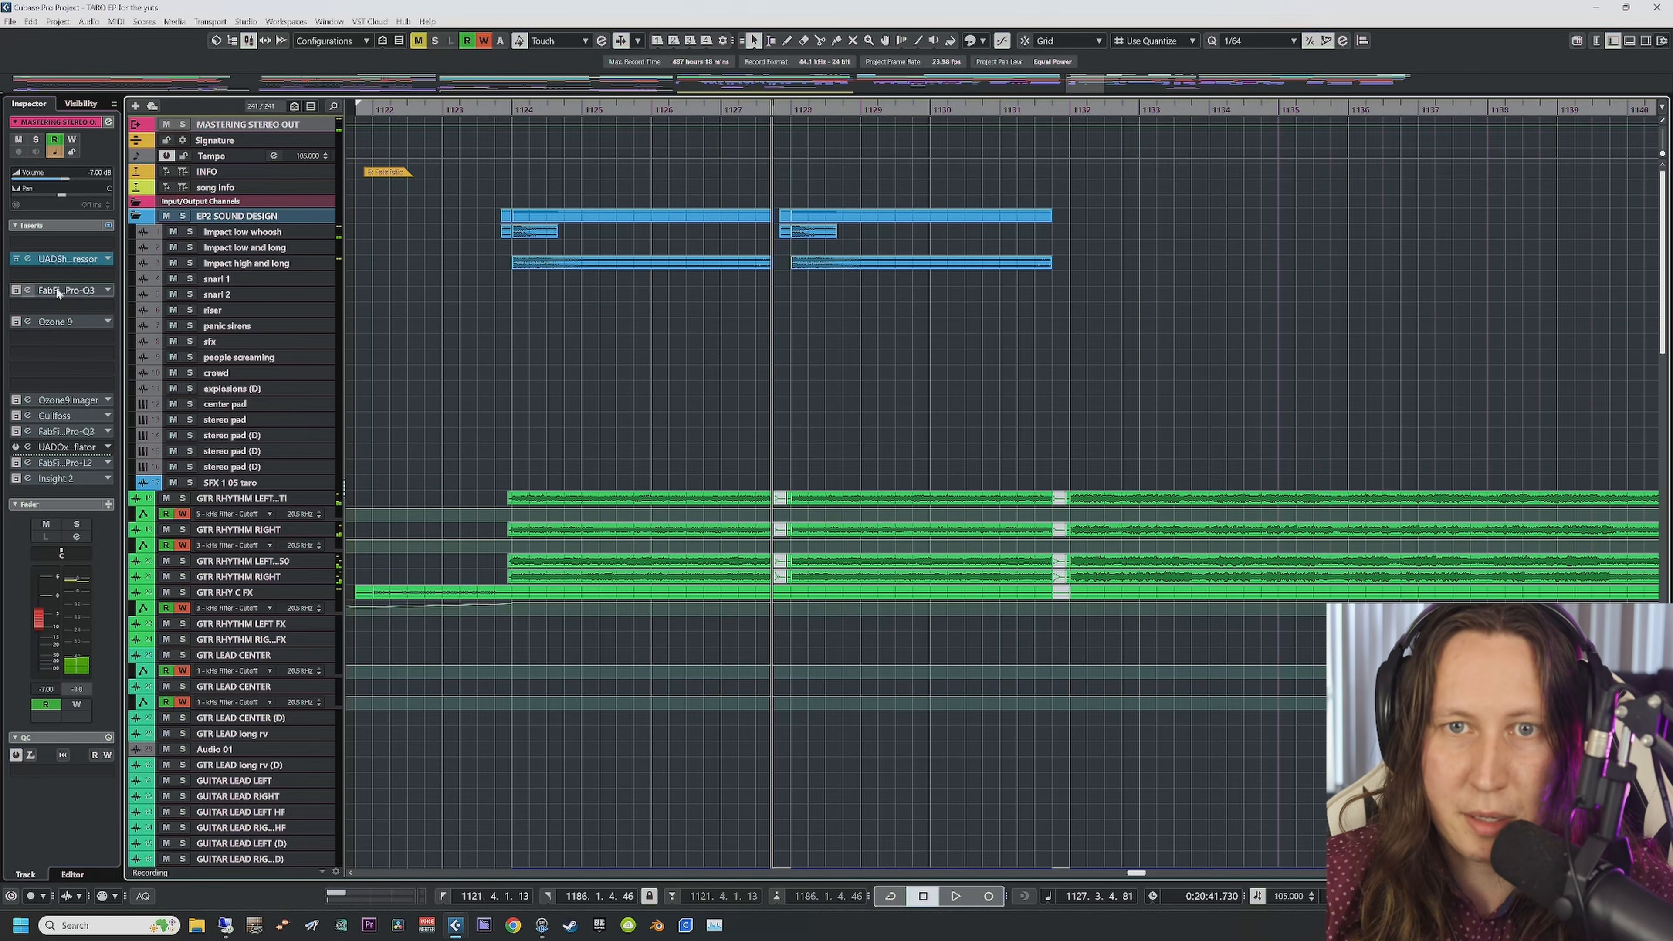
left_click(27, 259)
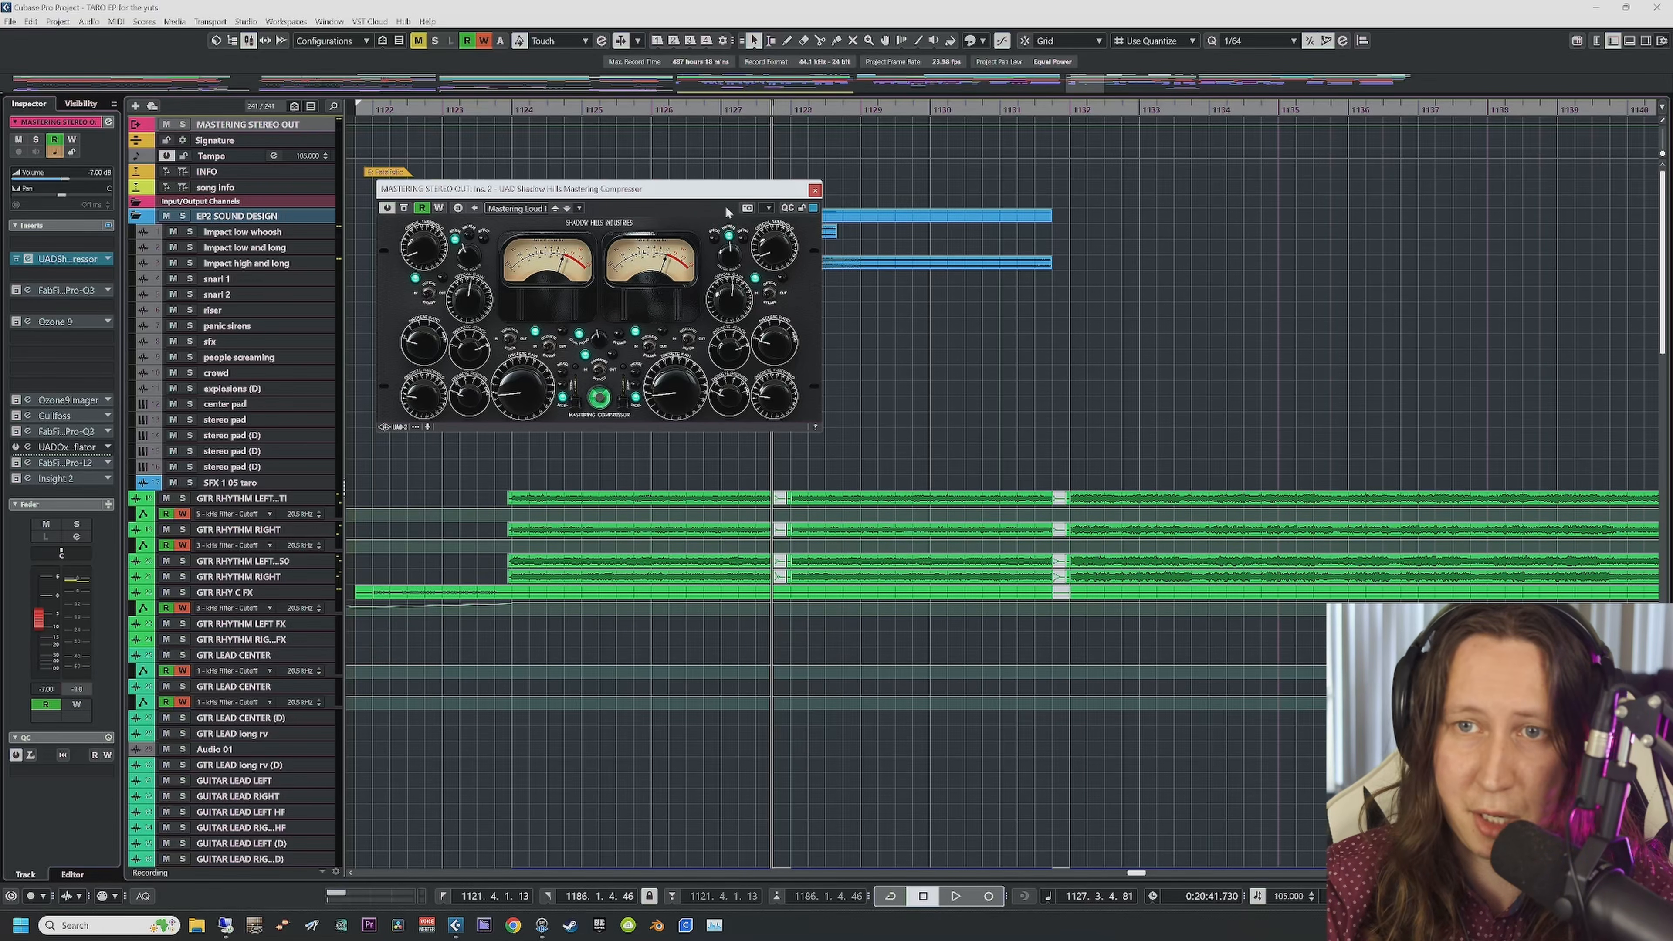
Step: Close Shadow Hills, glance at Pro-Q 3, and play from bar 1124
left_click(815, 190)
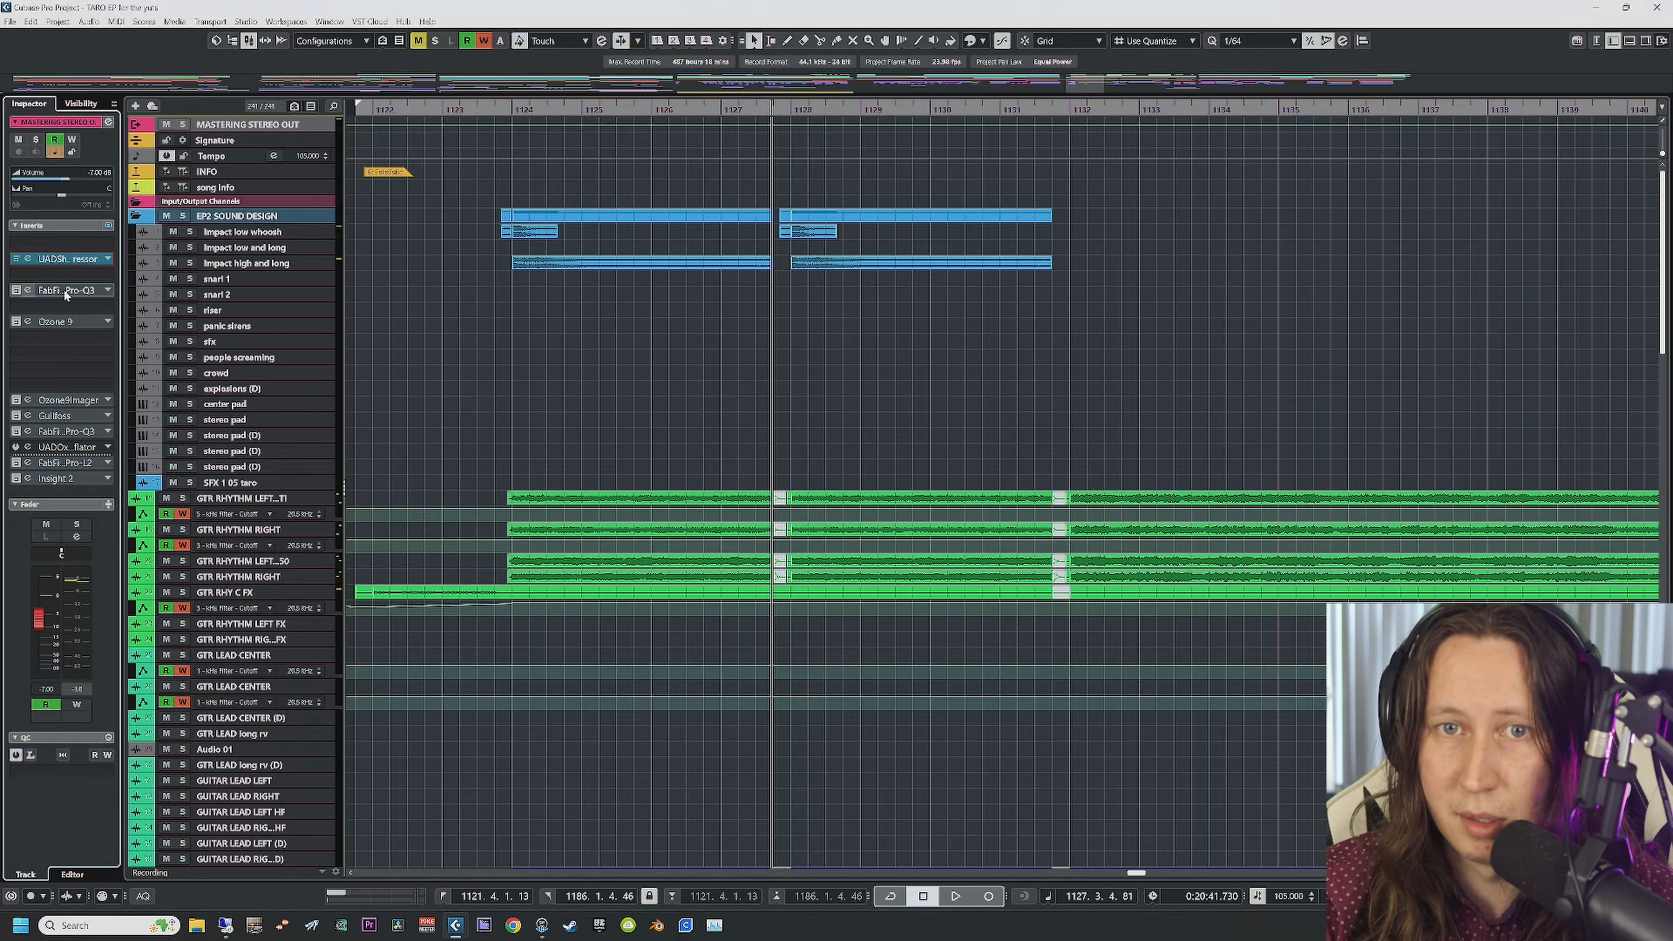
left_click(28, 290)
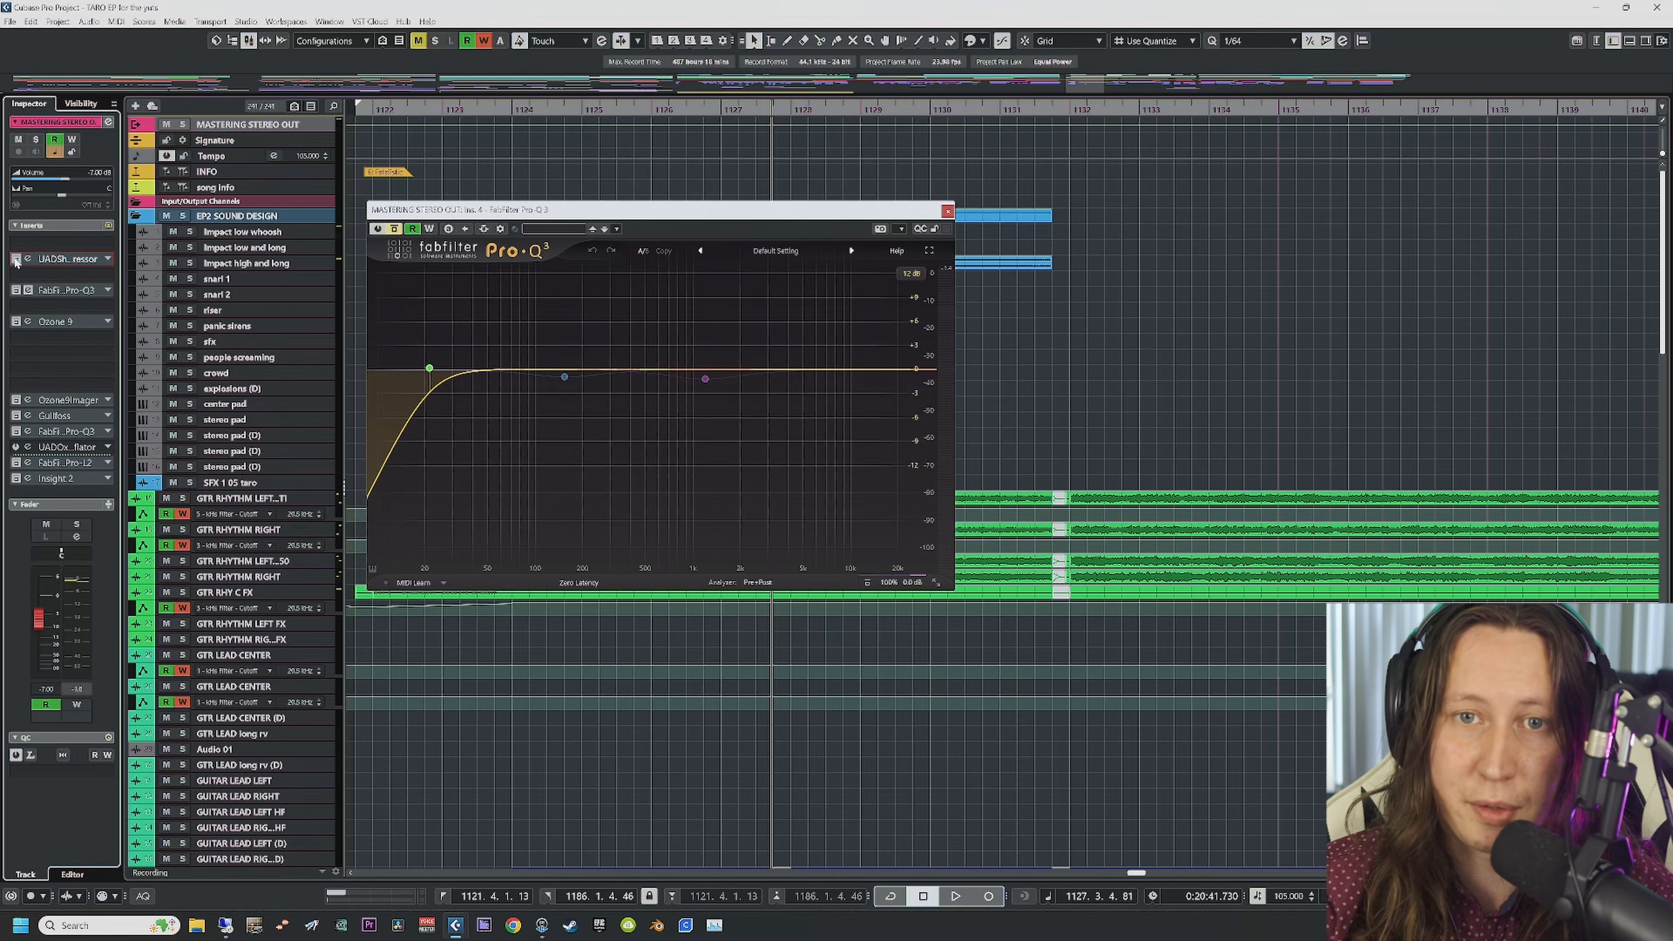
left_click(948, 212)
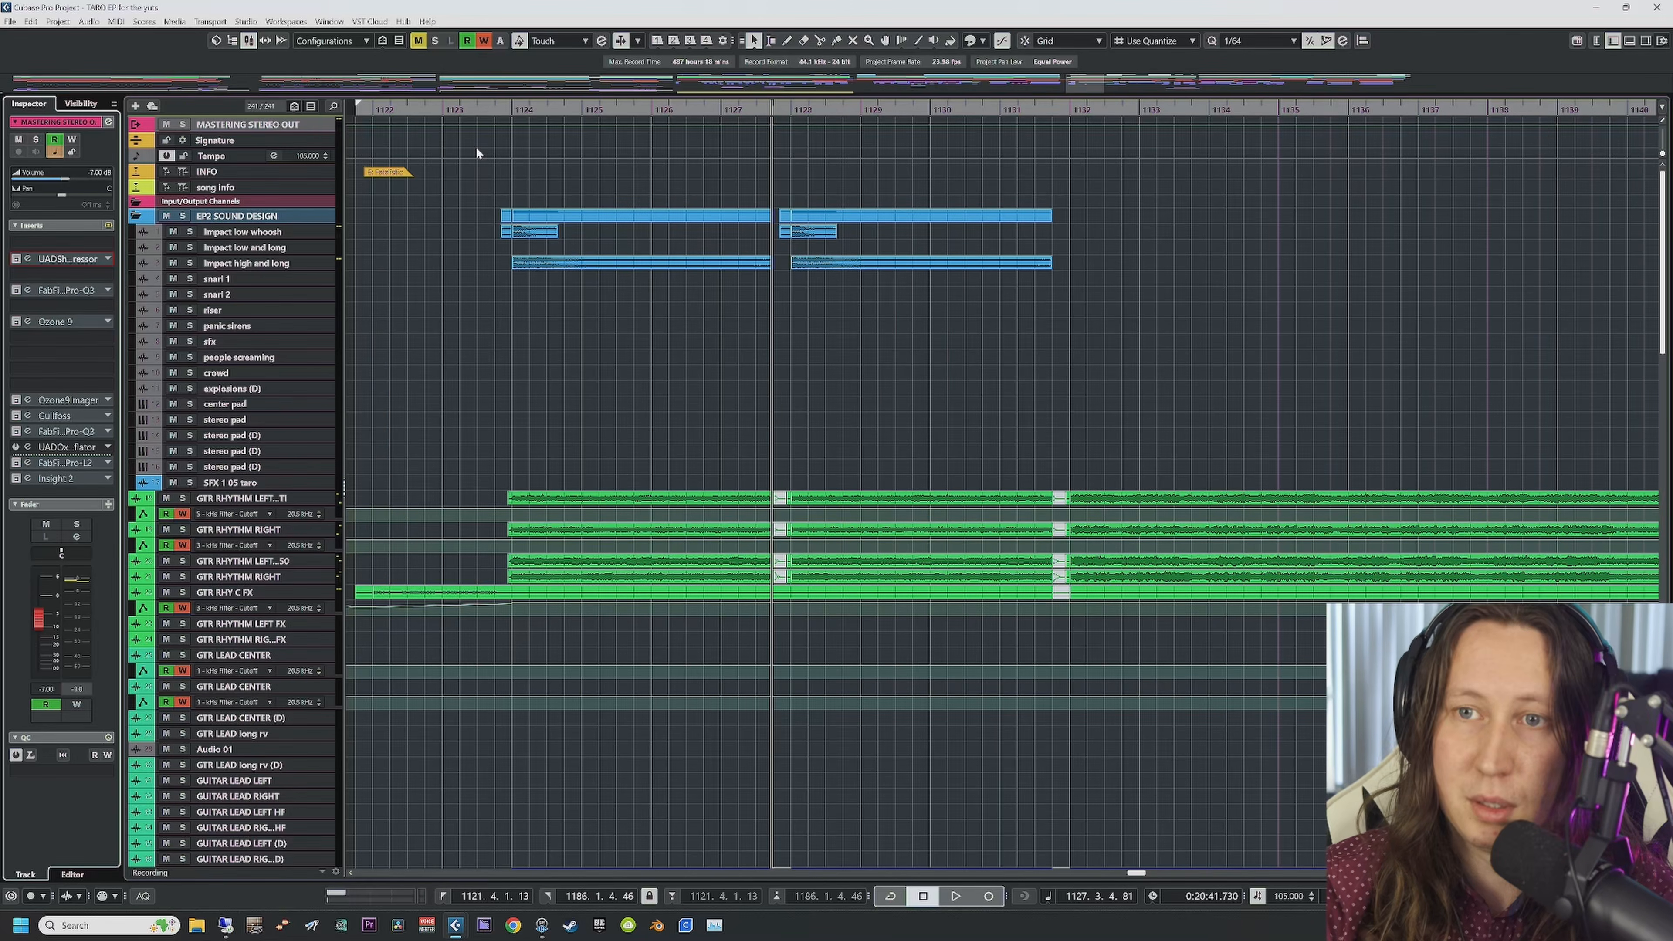
left_click(513, 110)
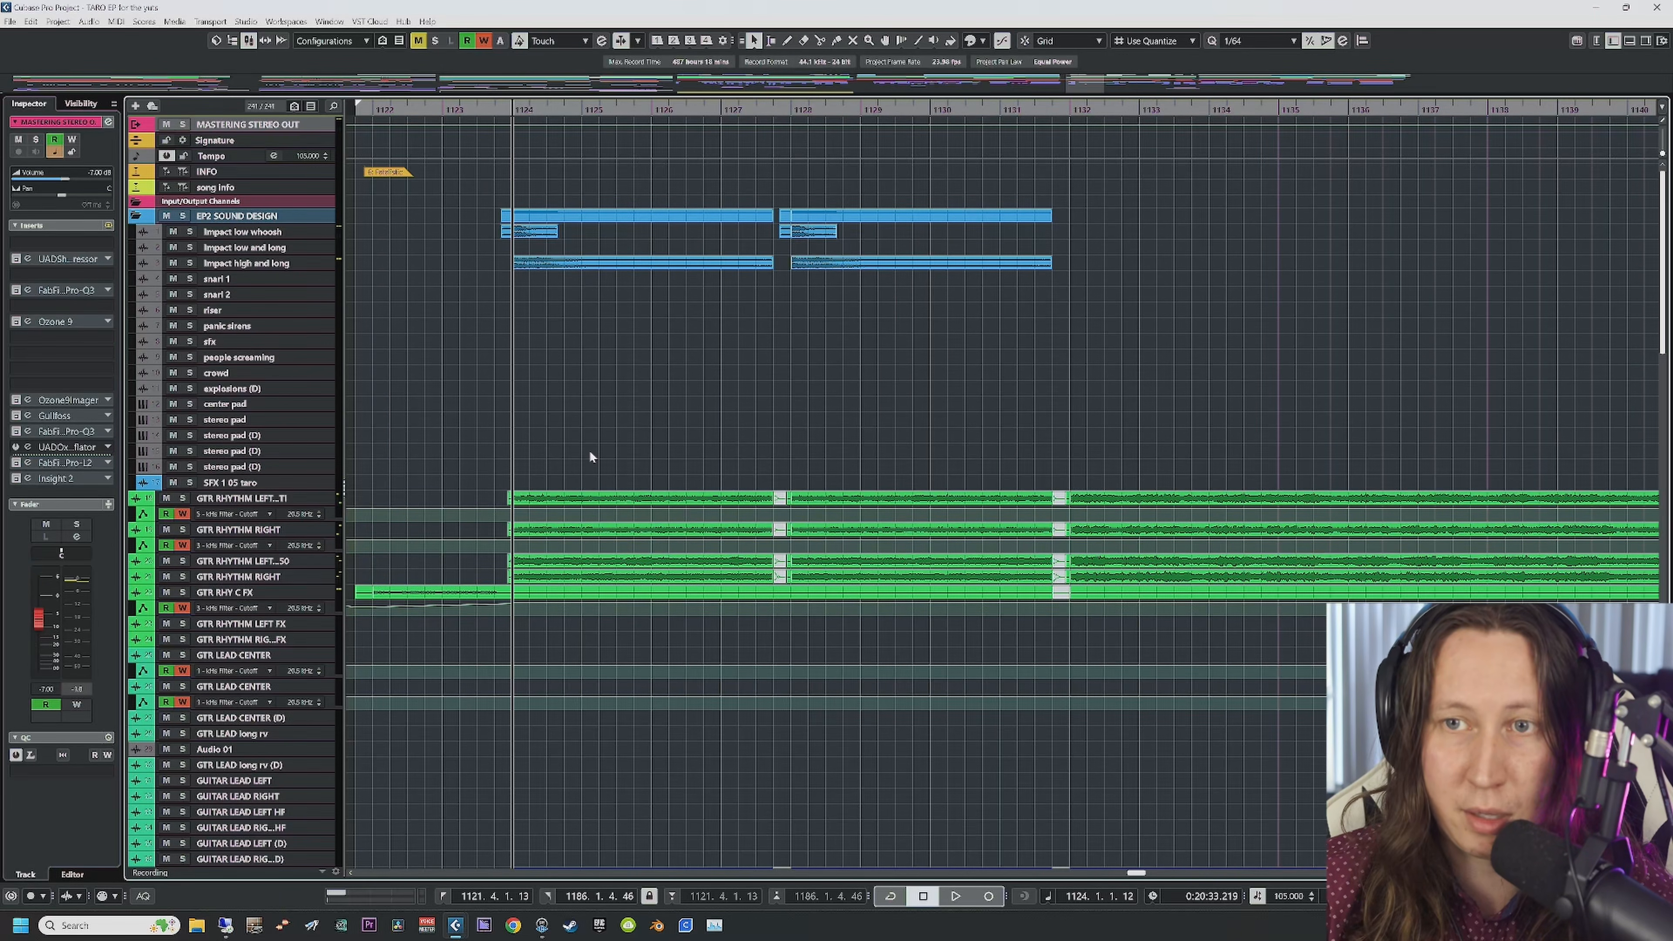
key("space")
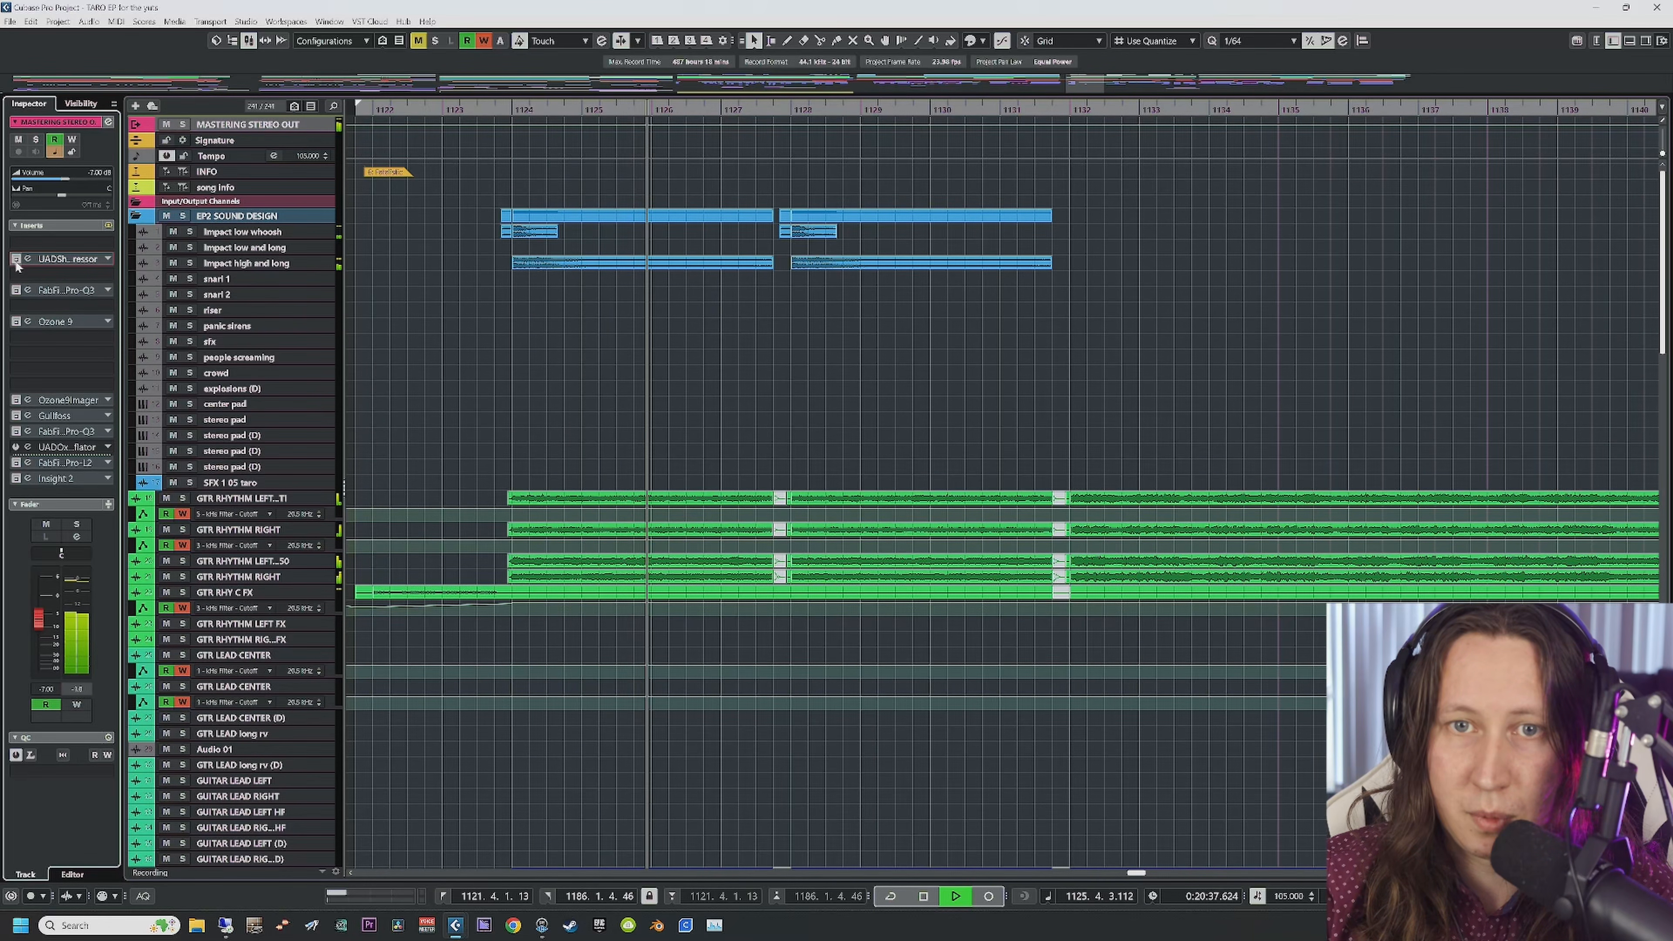
key("space")
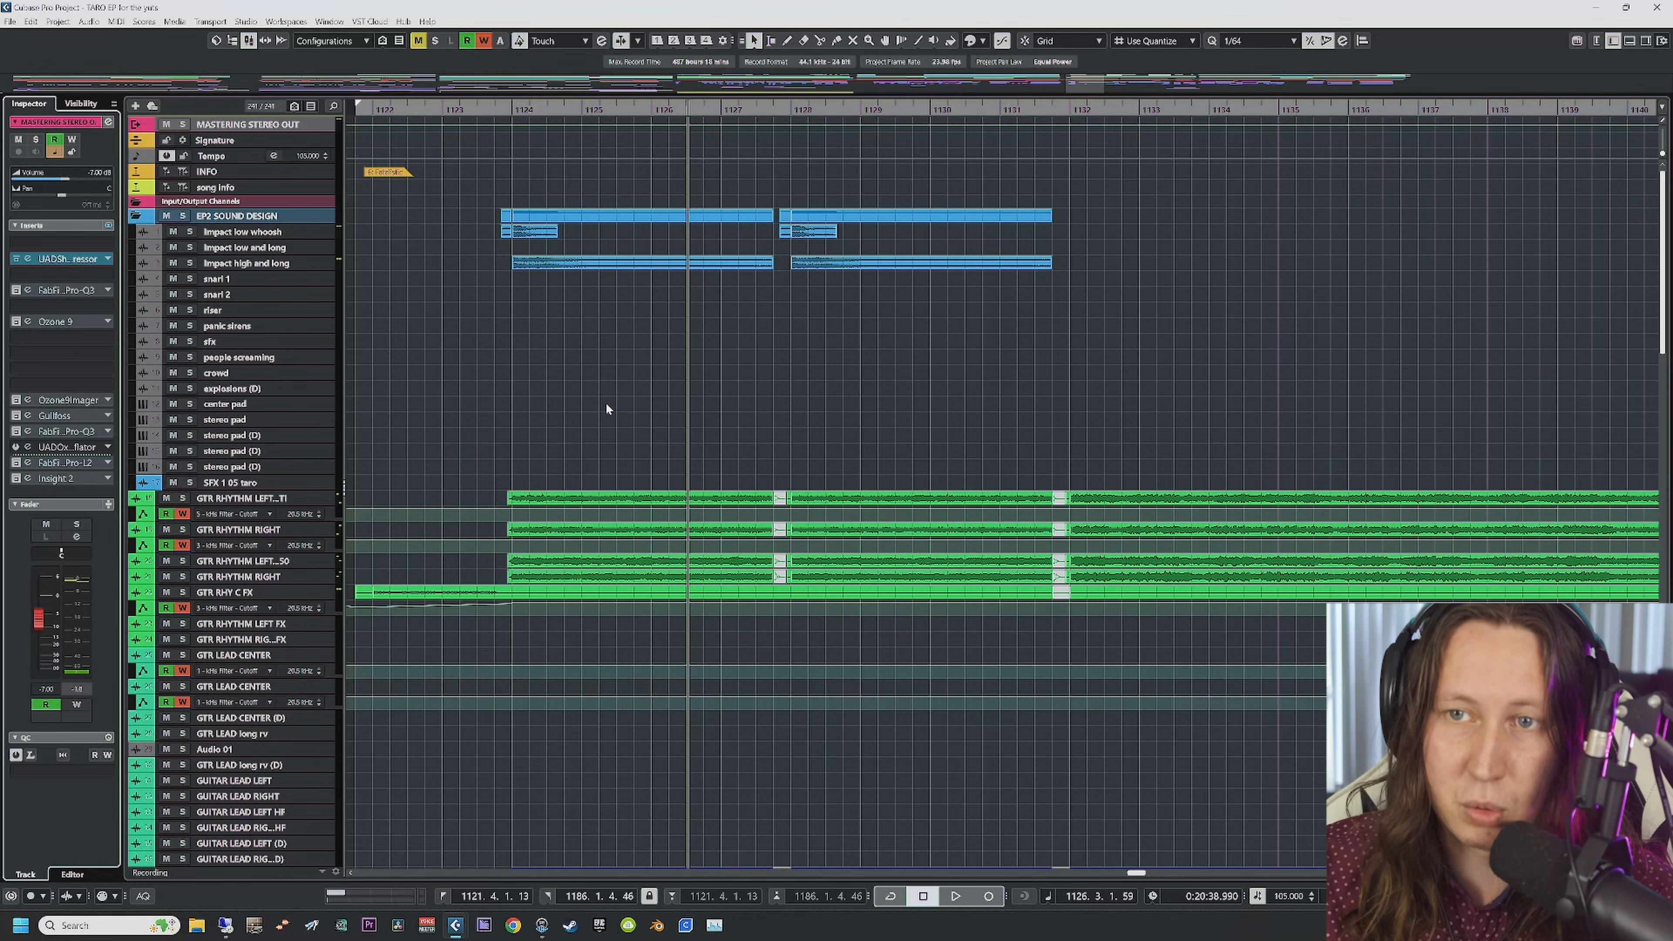
Step: Reopen Pro-Q 3 and inspect its 12 dB/oct low-cut band near 21 Hz
key("space")
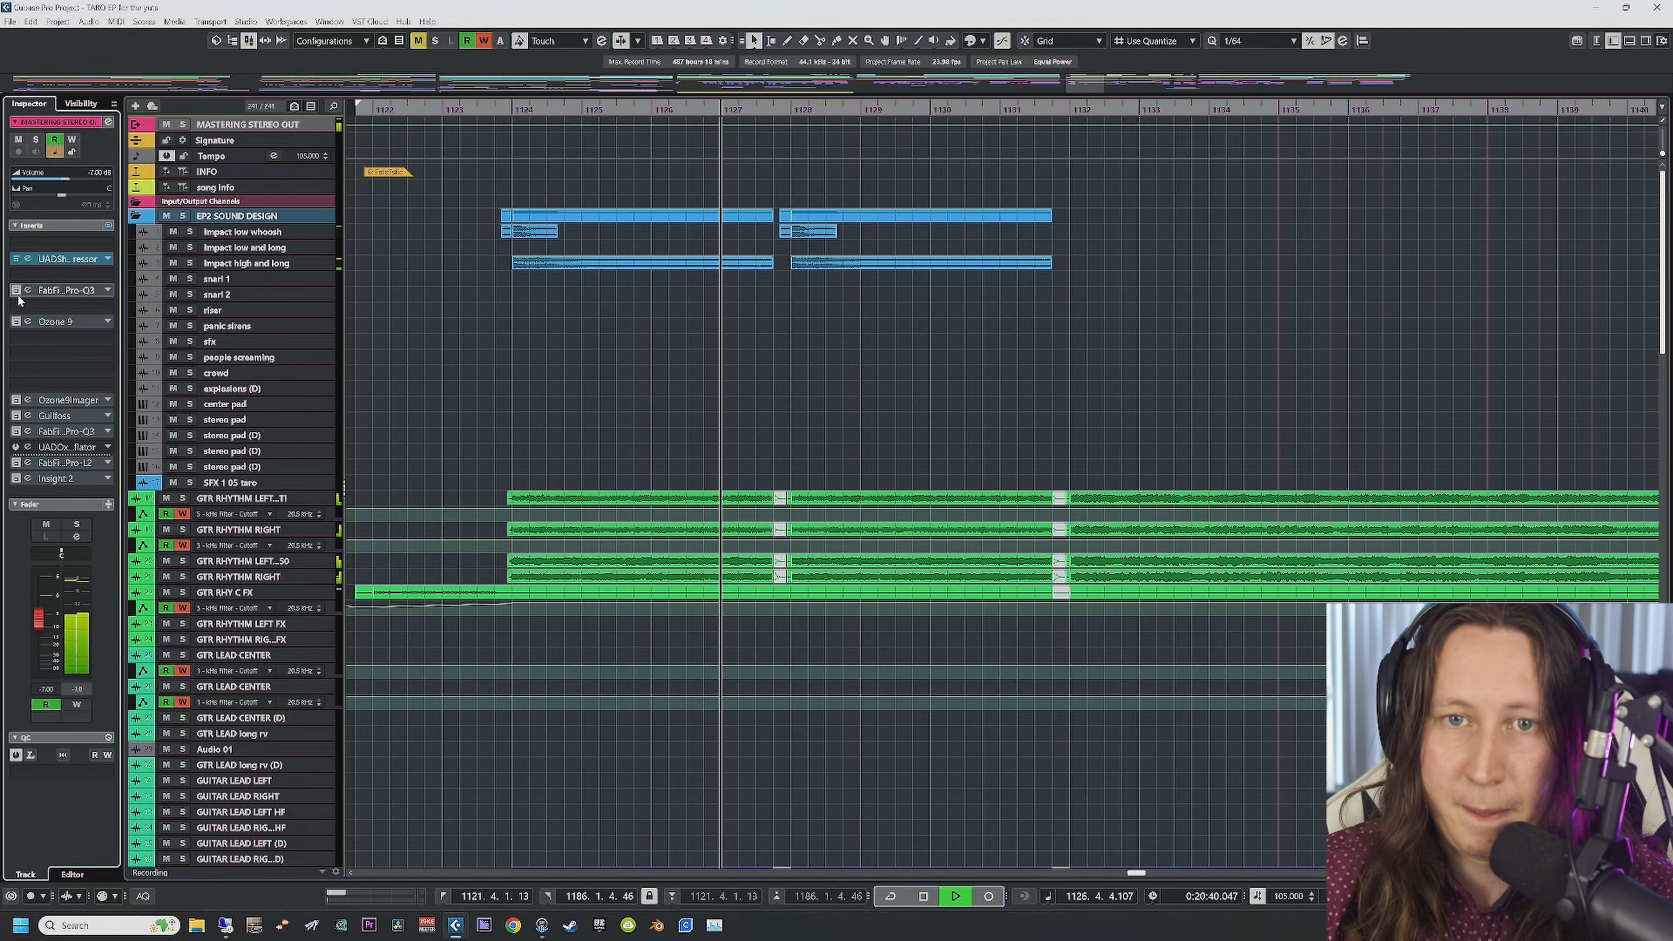
key("space")
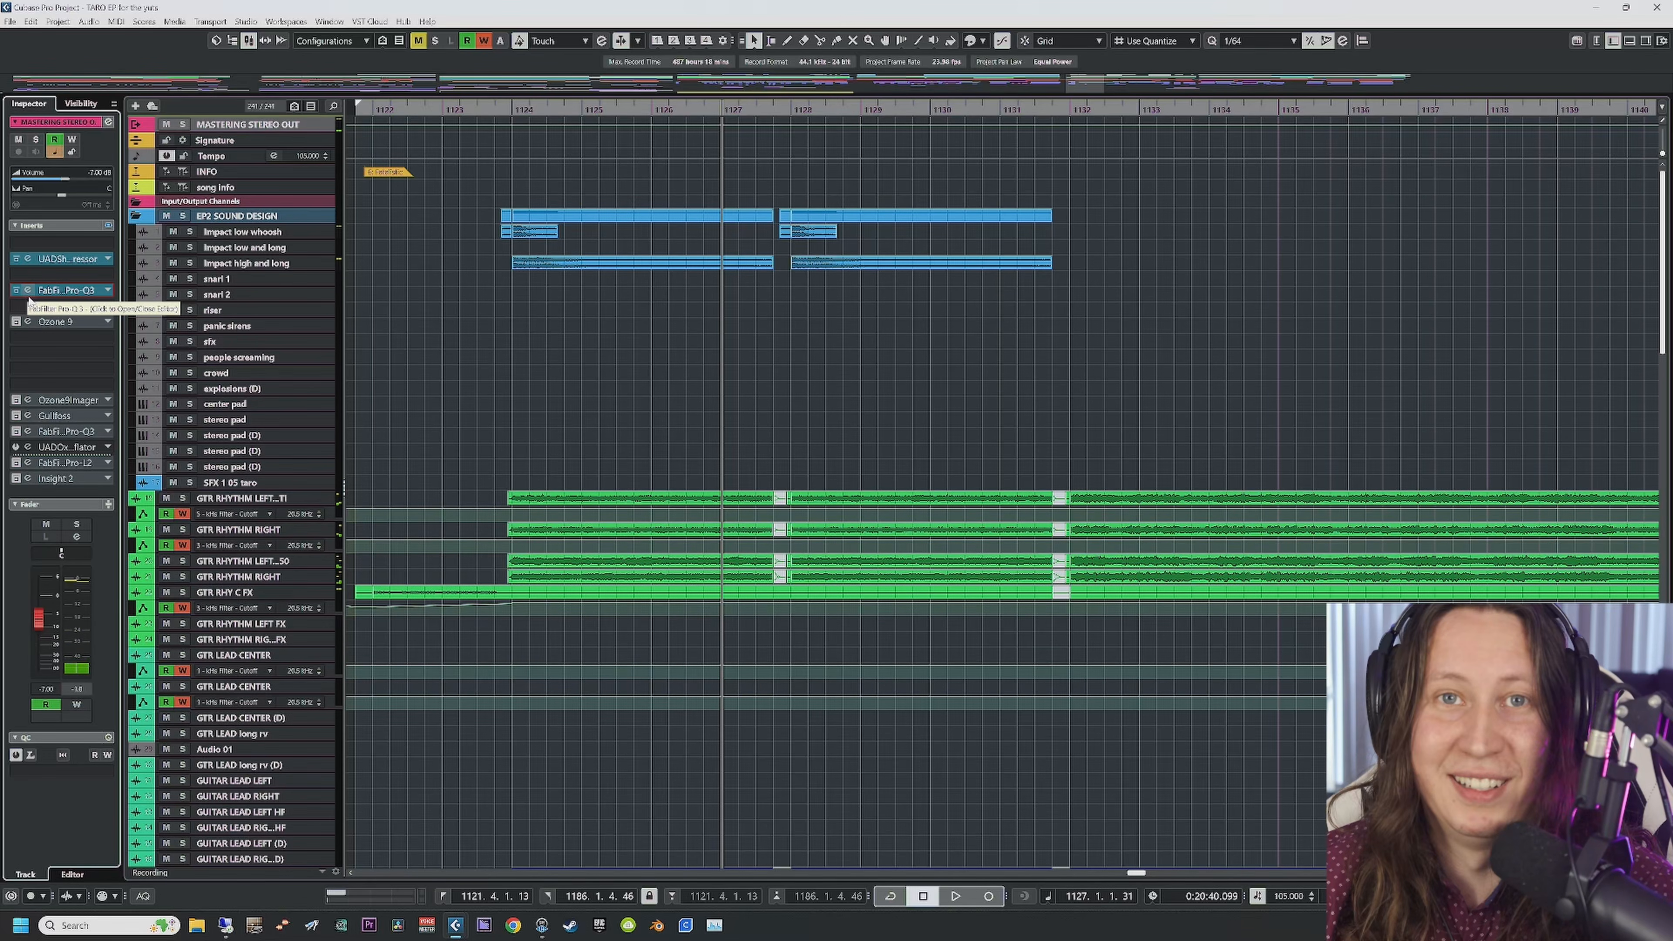
left_click(29, 295)
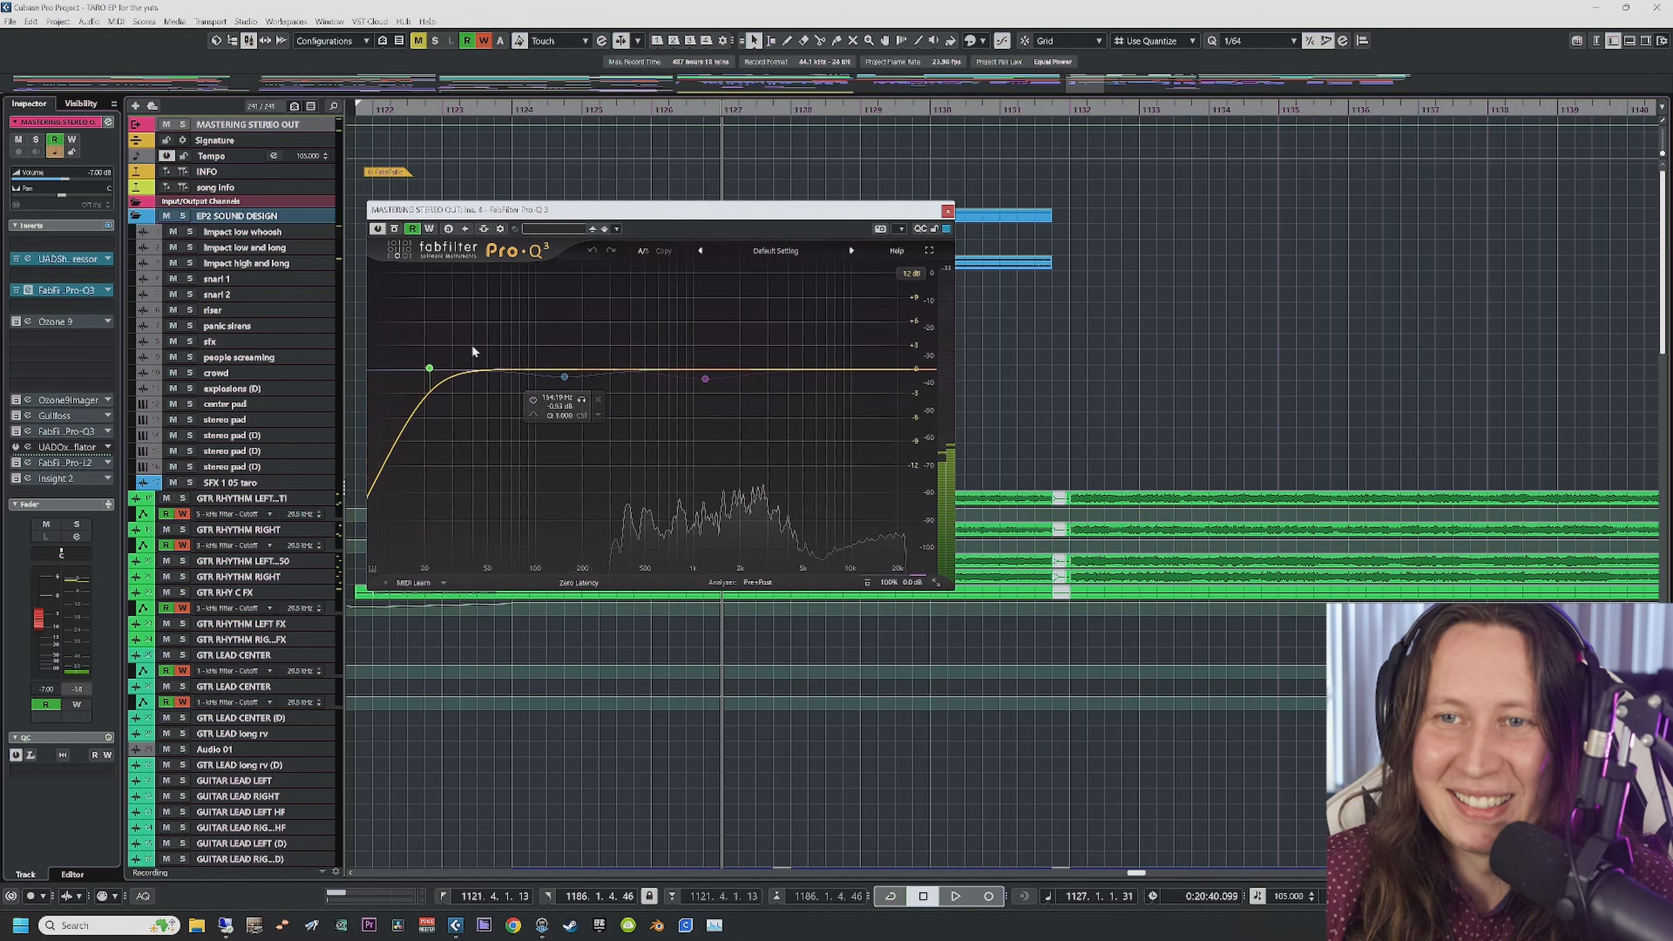
left_click(429, 369)
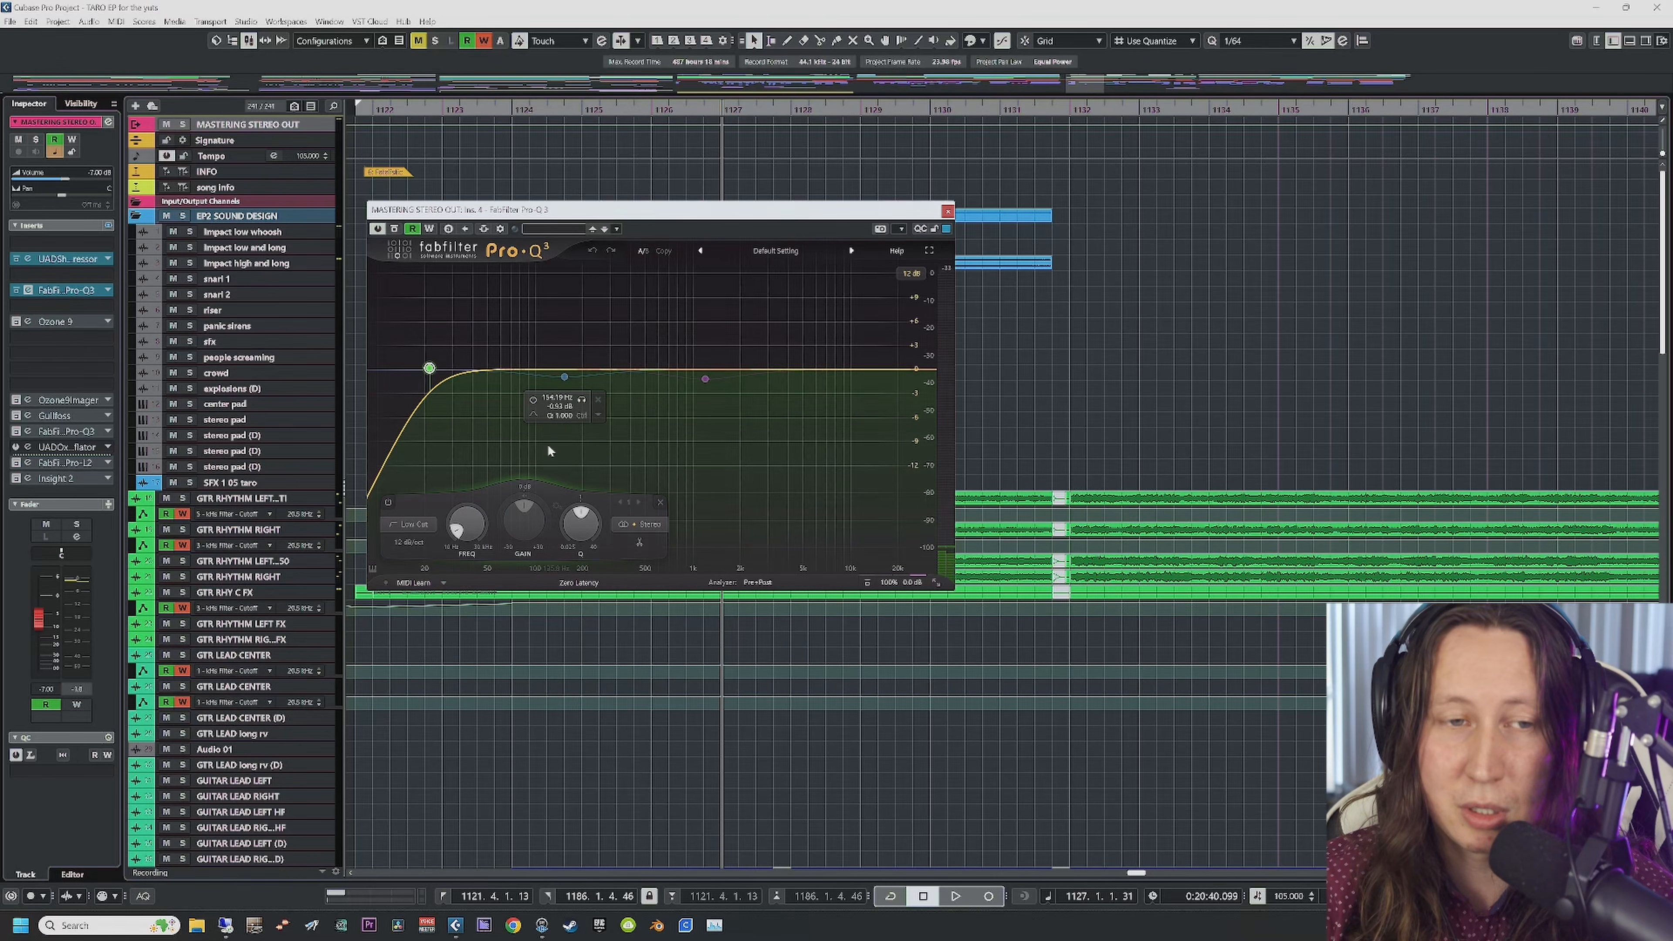
Step: Open Ozone 9, close Pro-Q 3, and reposition the Ozone window
left_click(31, 322)
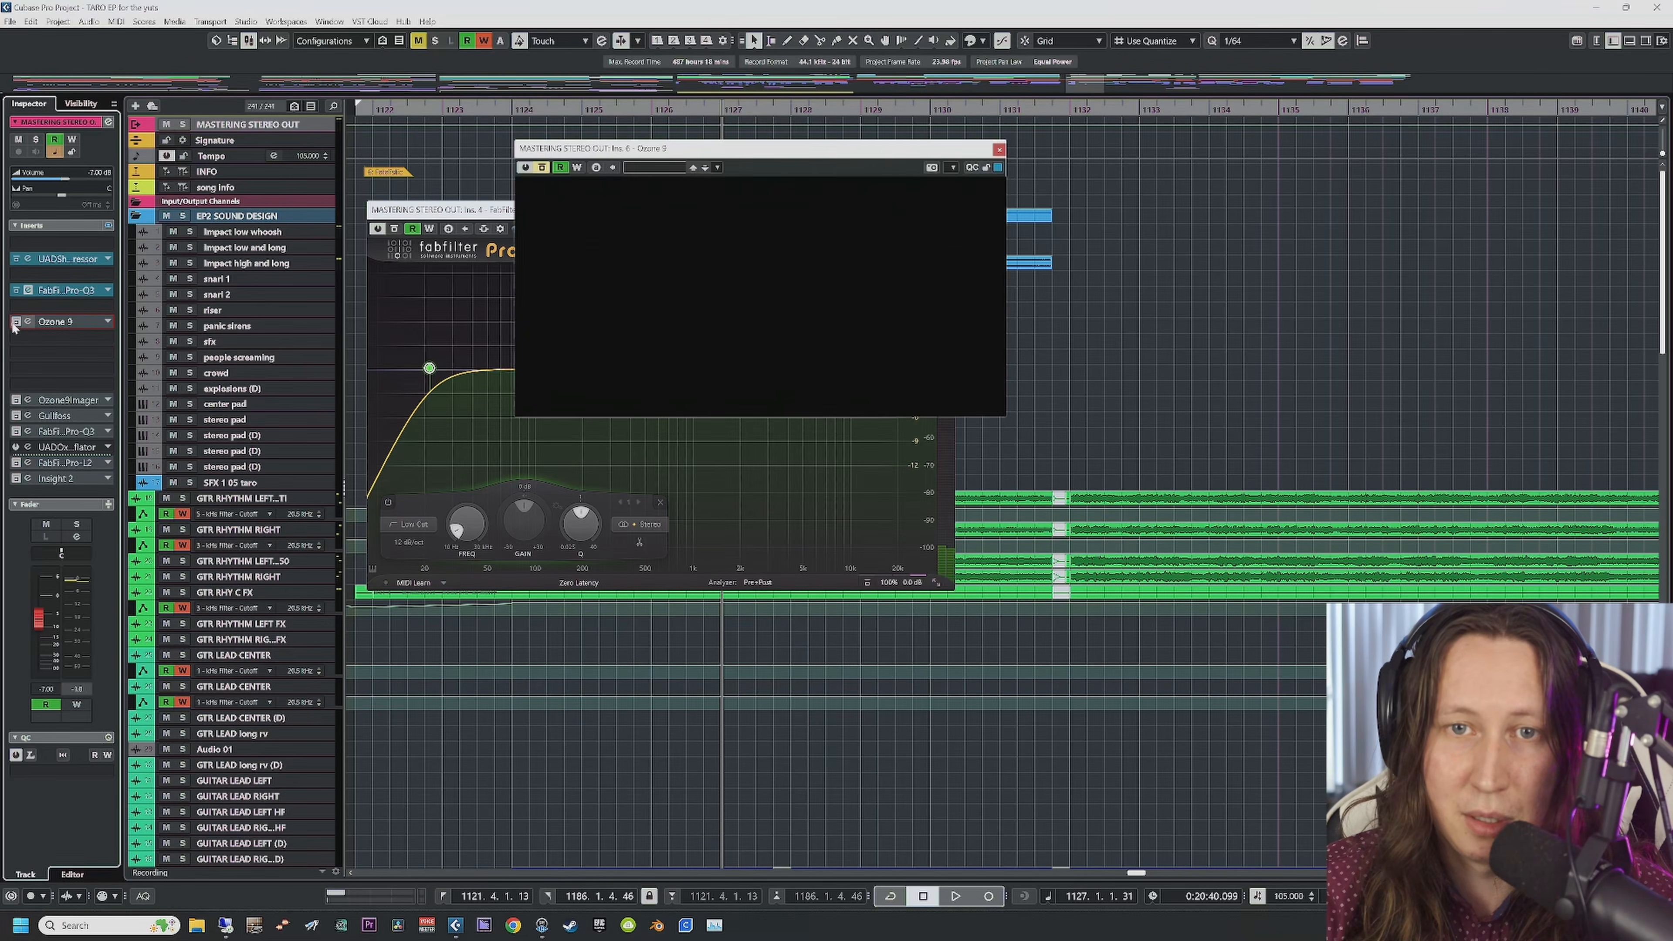
left_click_drag(807, 152, 1255, 312)
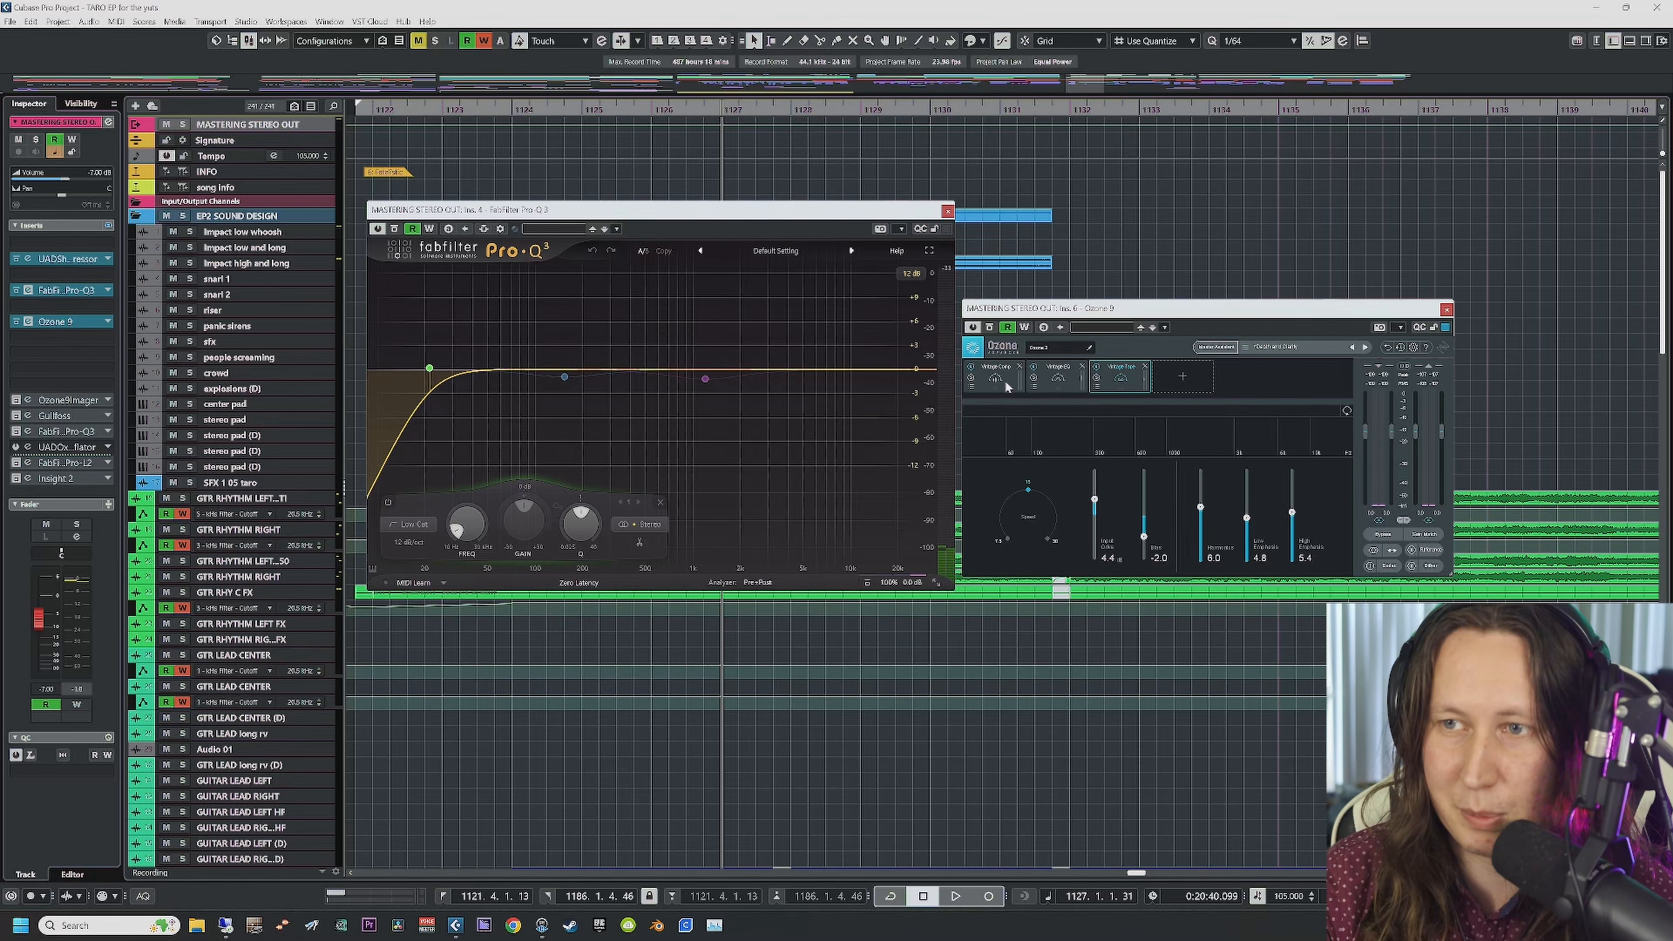
mouse_move(443, 370)
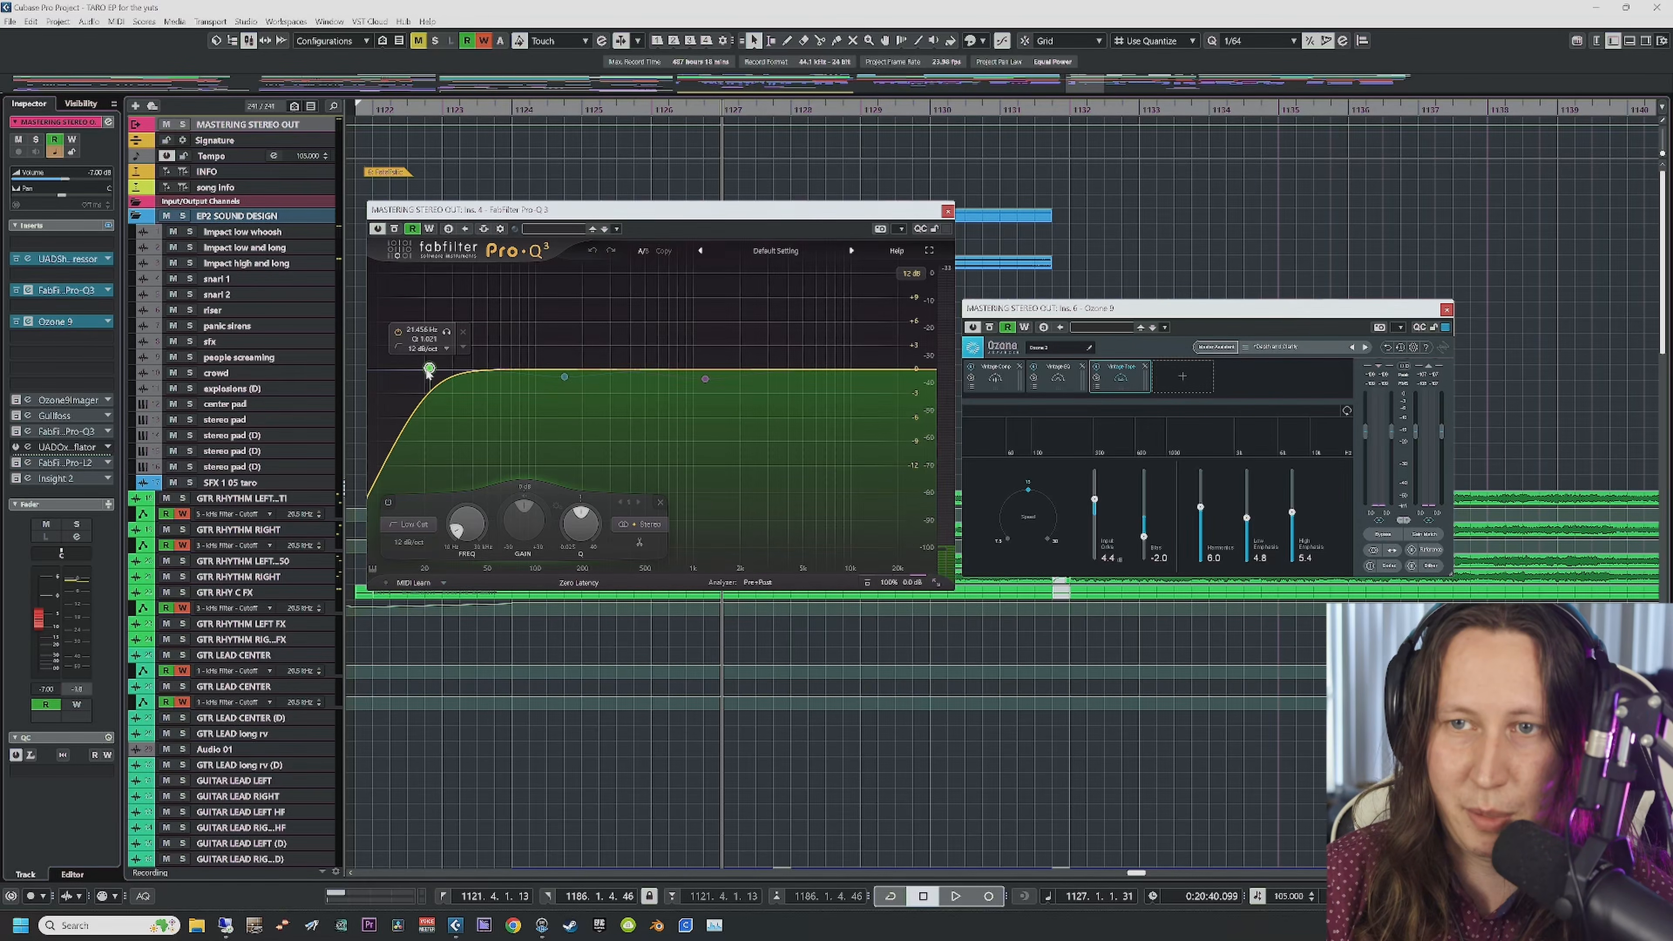
left_click(947, 210)
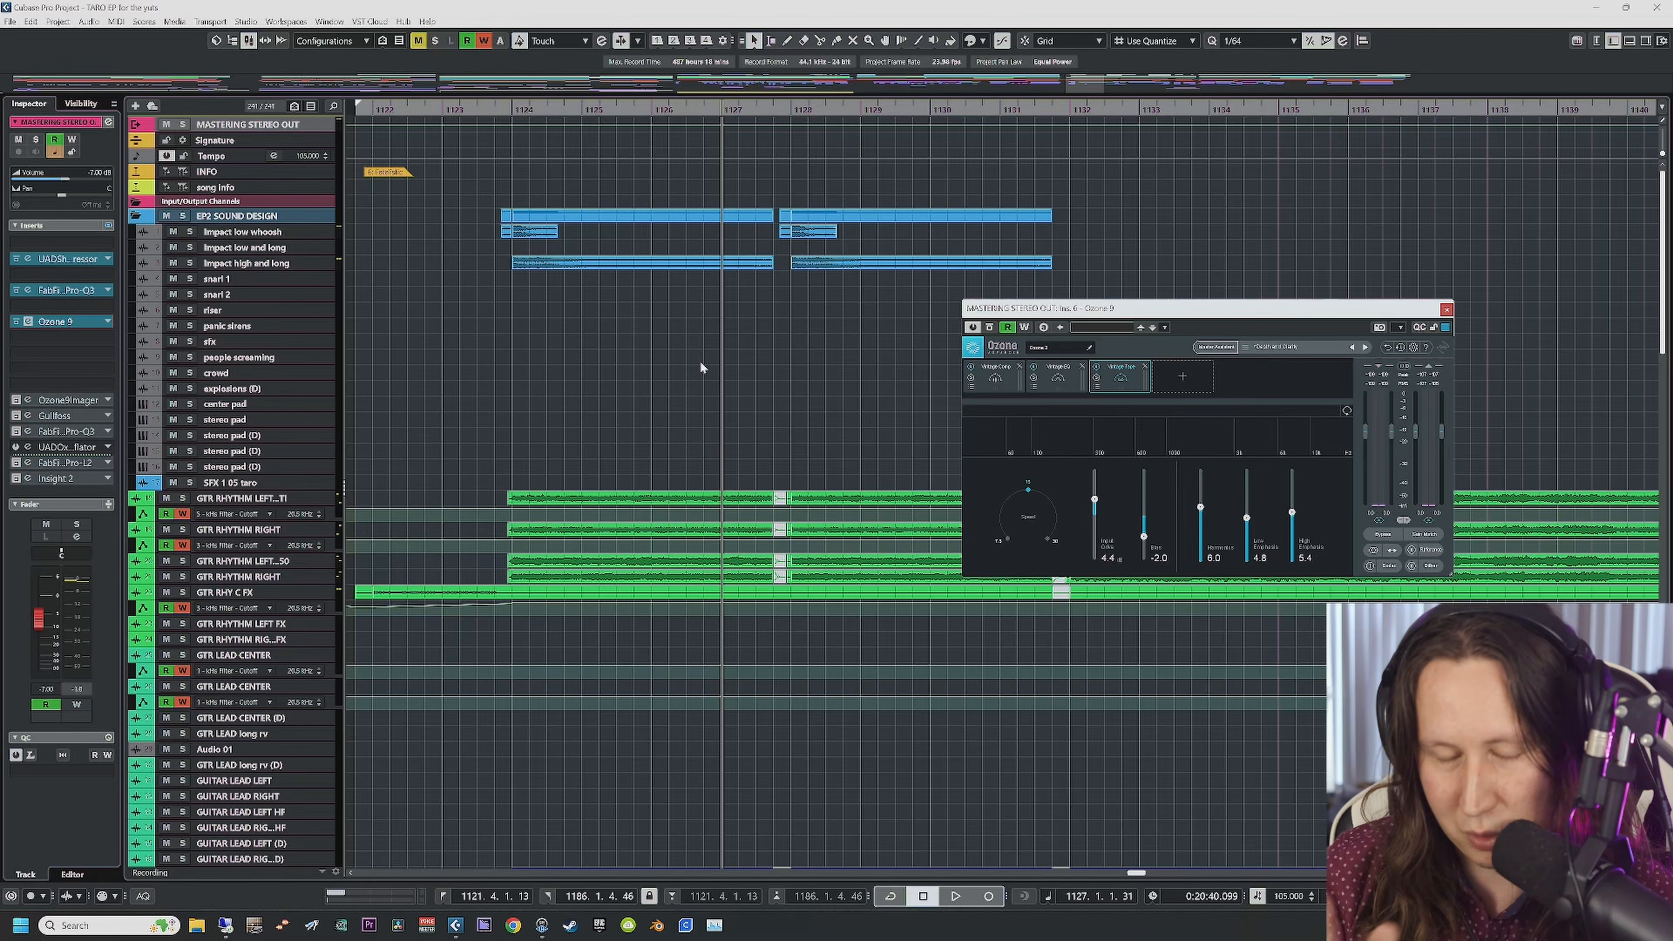
left_click_drag(1098, 307, 514, 313)
Step: View Ozone's Vintage Comp (-18 dB, 4.0:1), A/B the bypass during playback, then show Vintage EQ
left_click(378, 375)
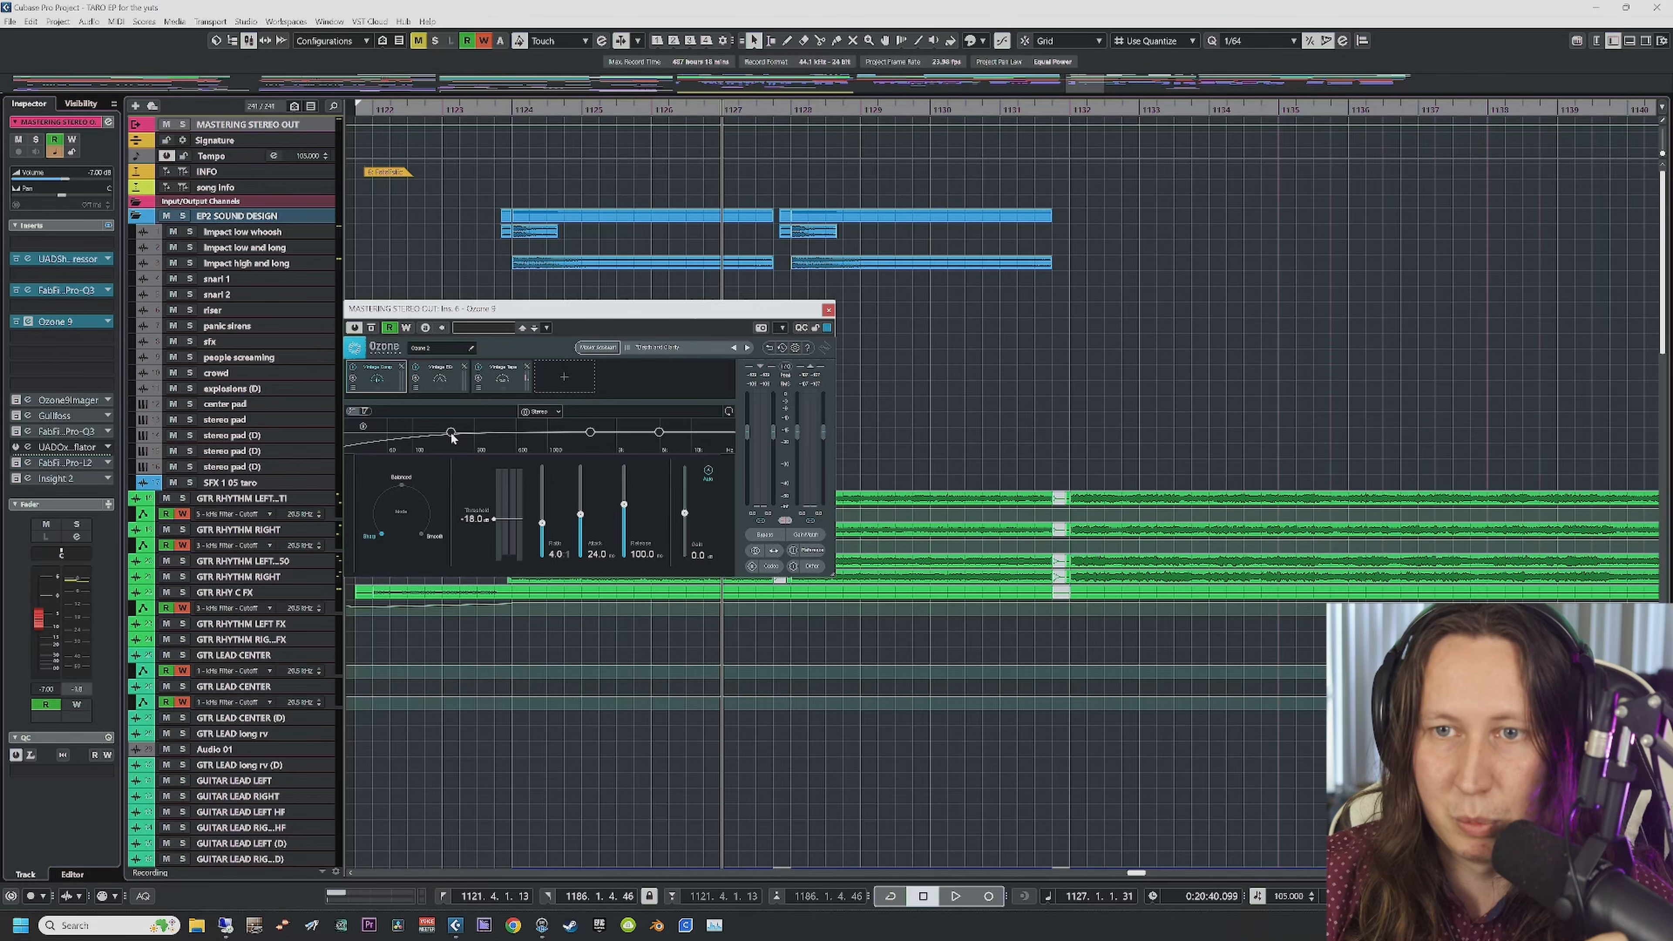
key("space")
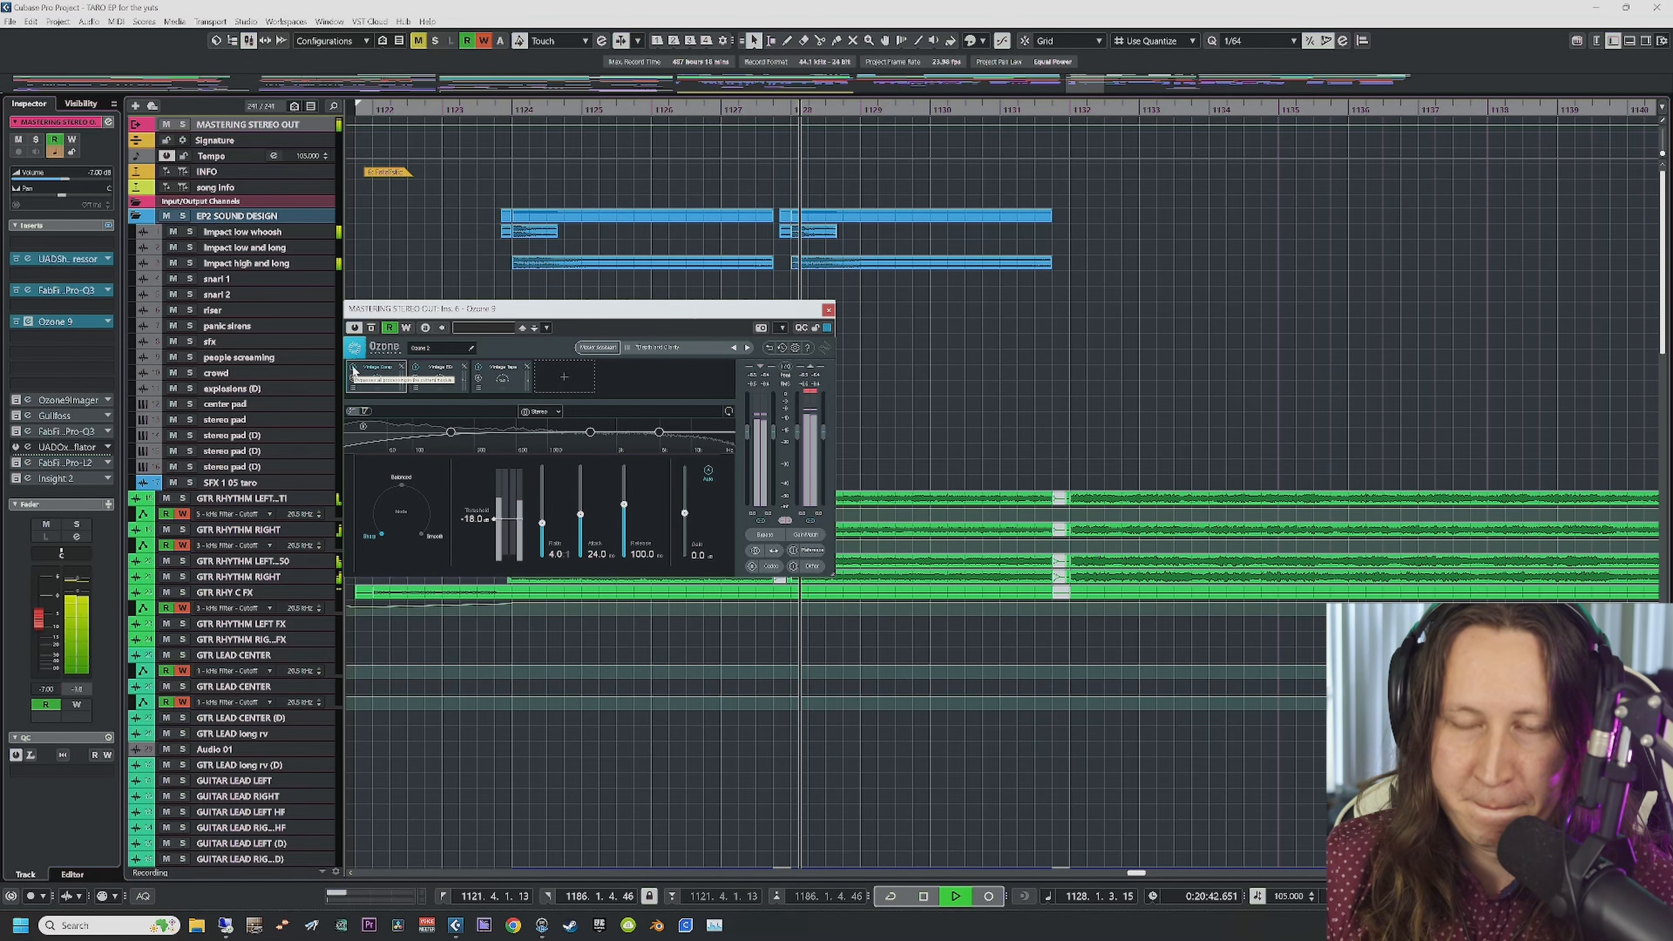
left_click(372, 328)
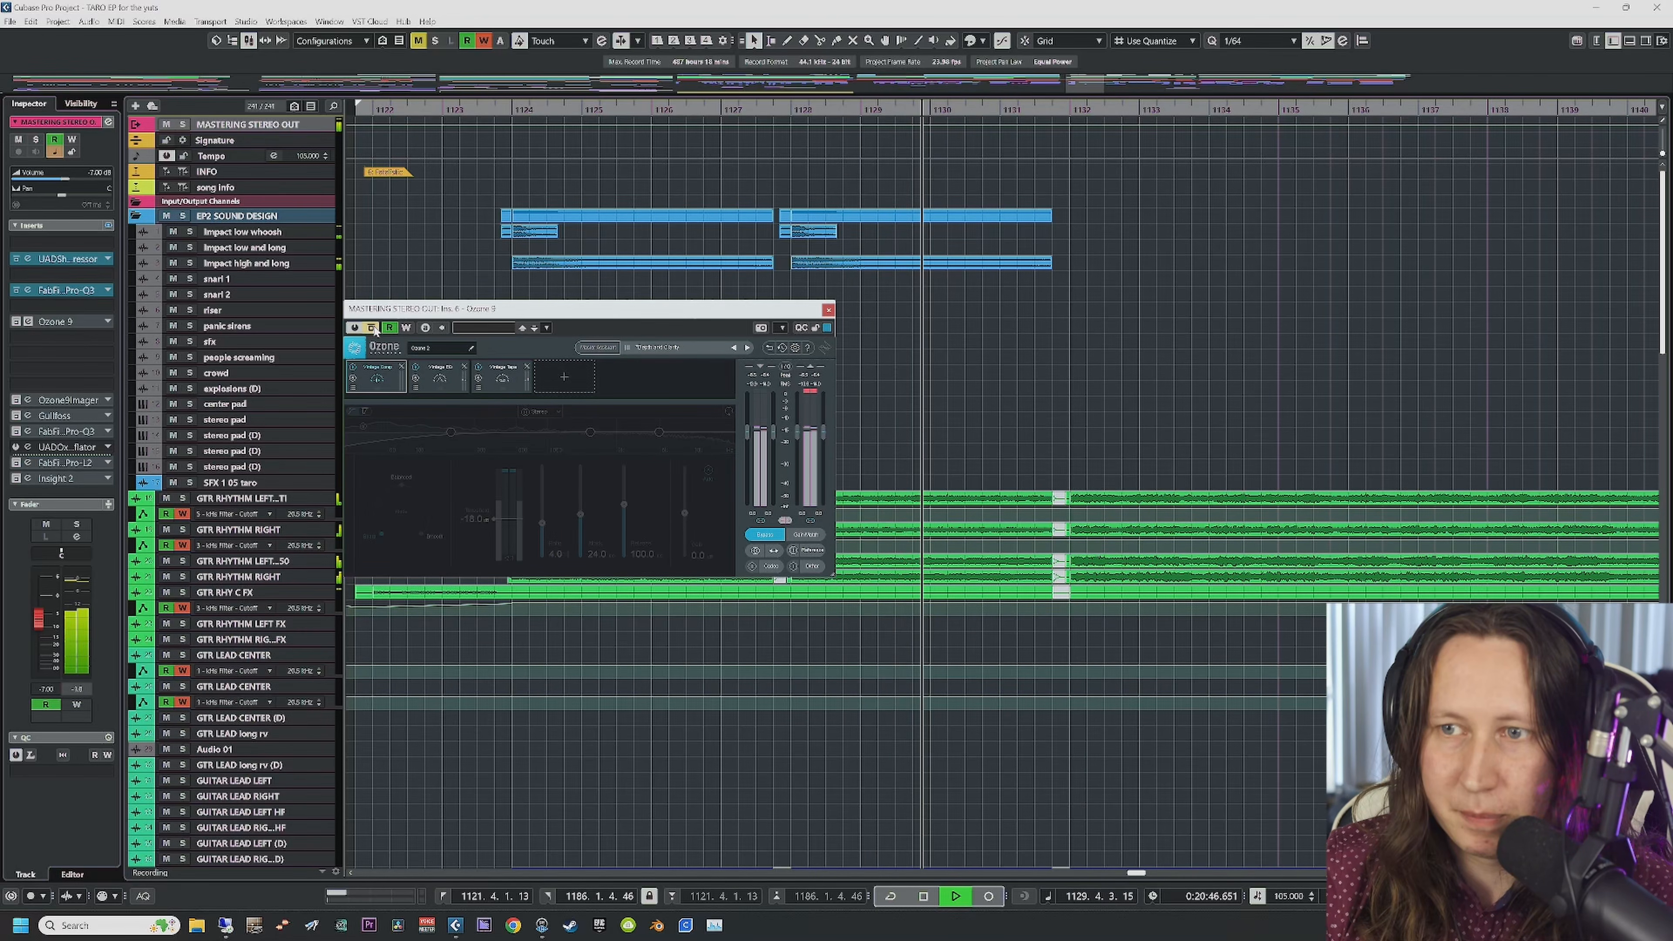
left_click(373, 328)
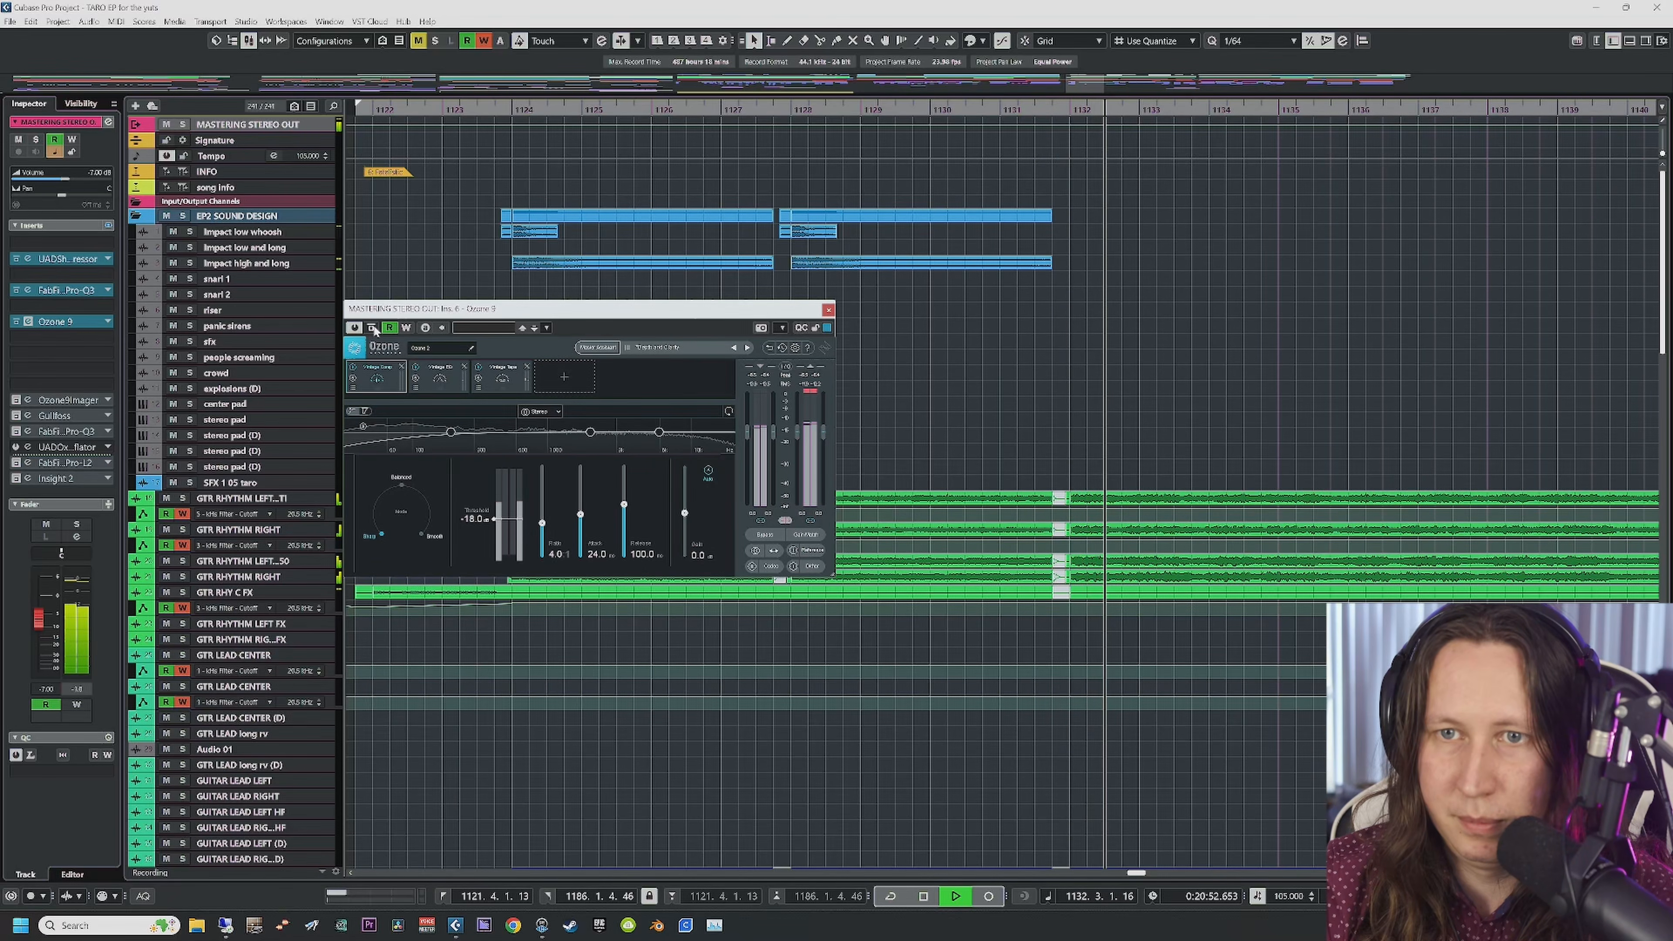
left_click(372, 328)
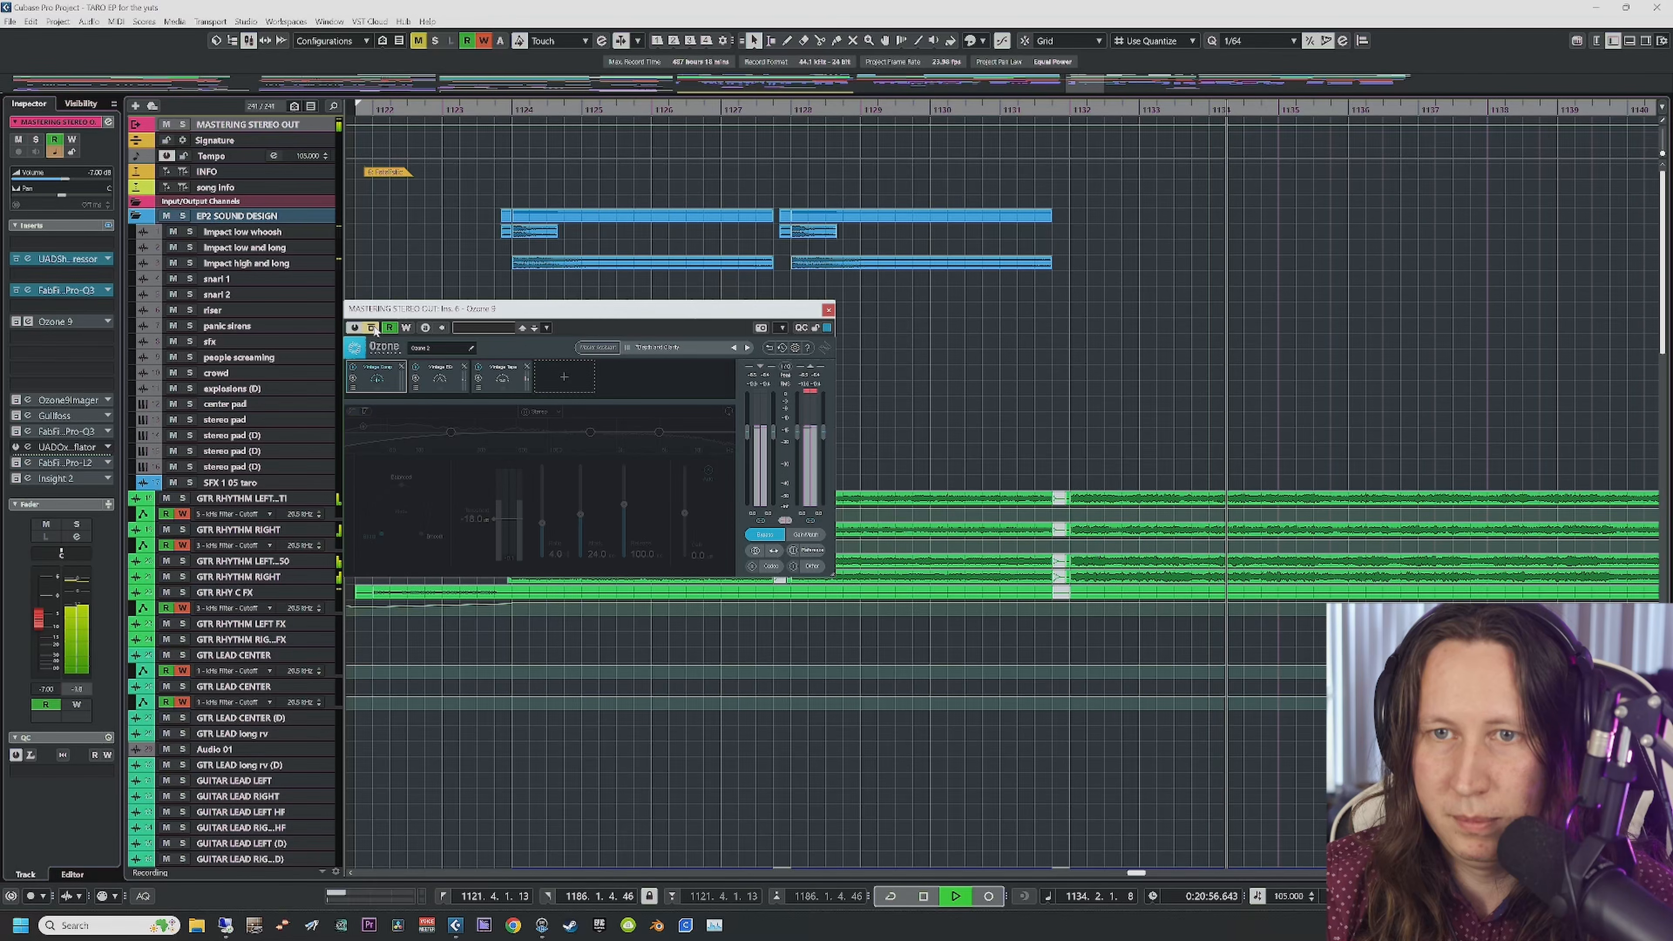
left_click(372, 328)
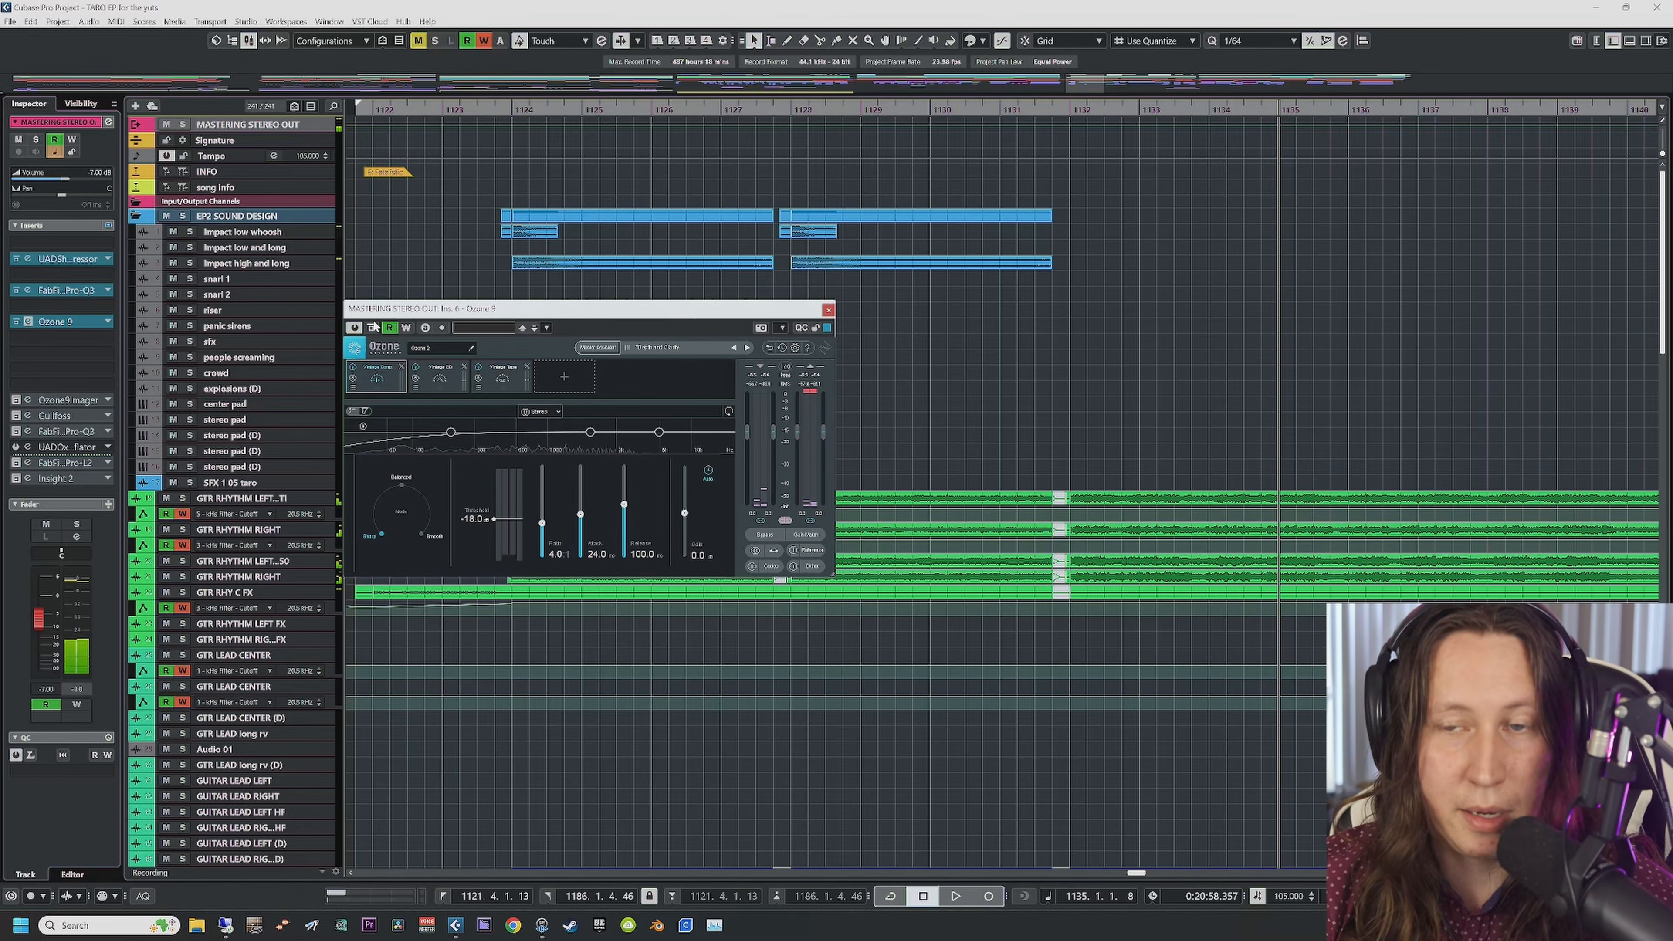
left_click(451, 370)
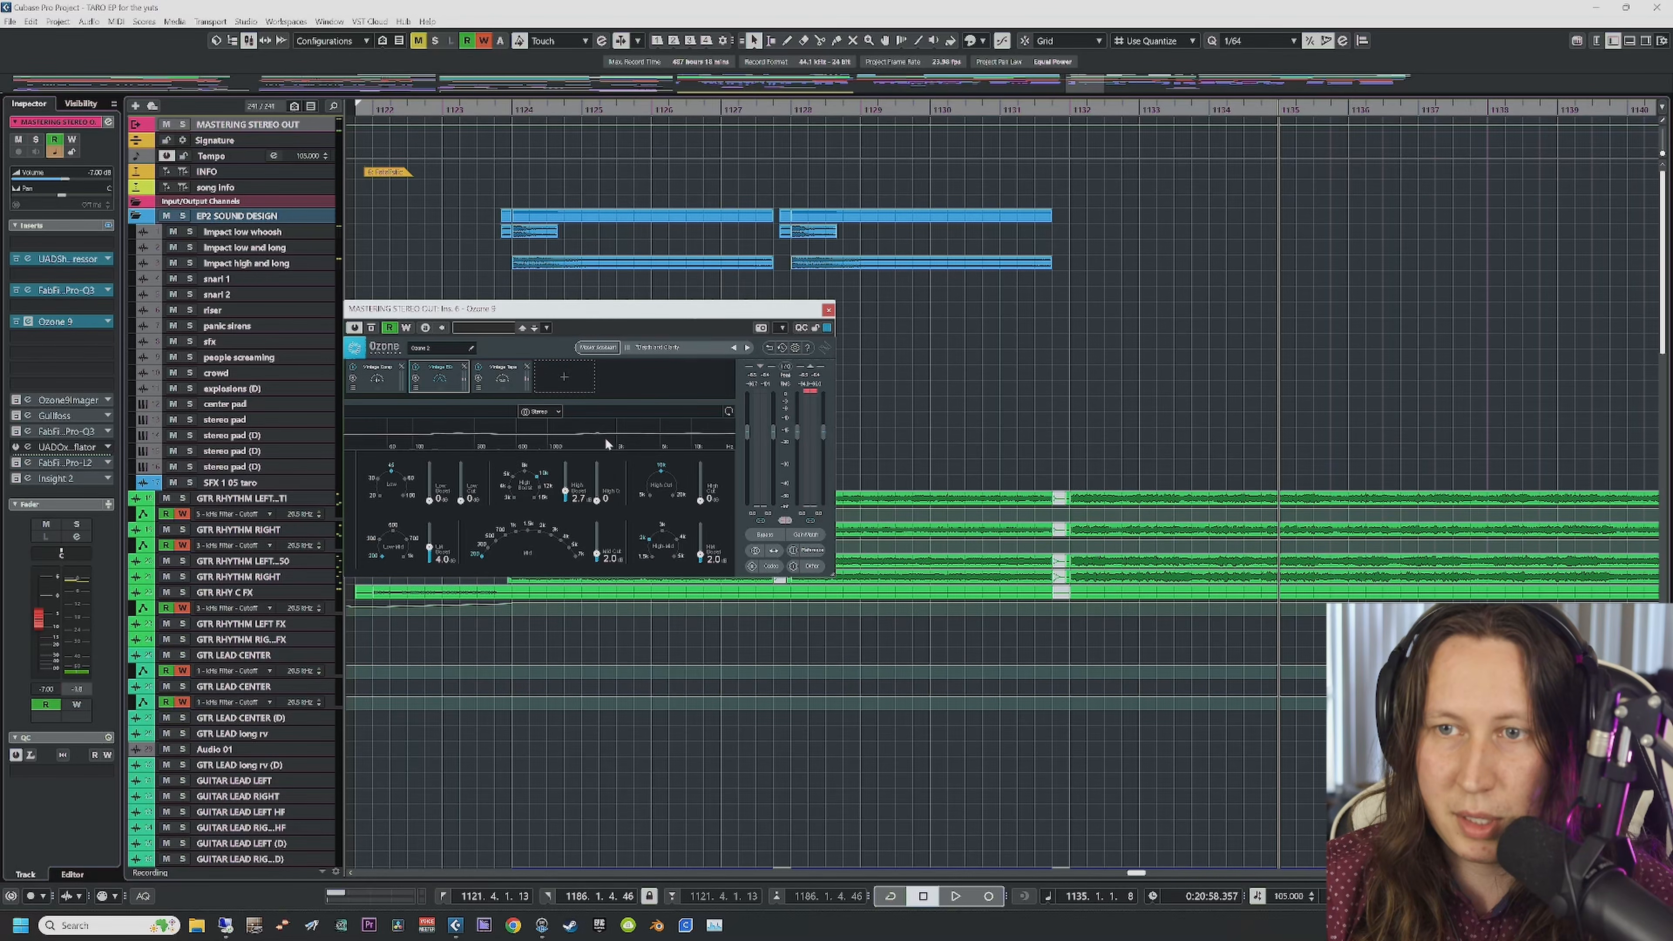
Step: View Ozone's Vintage Tape module, A/B its bypass during playback, then close Ozone 9
left_click(498, 379)
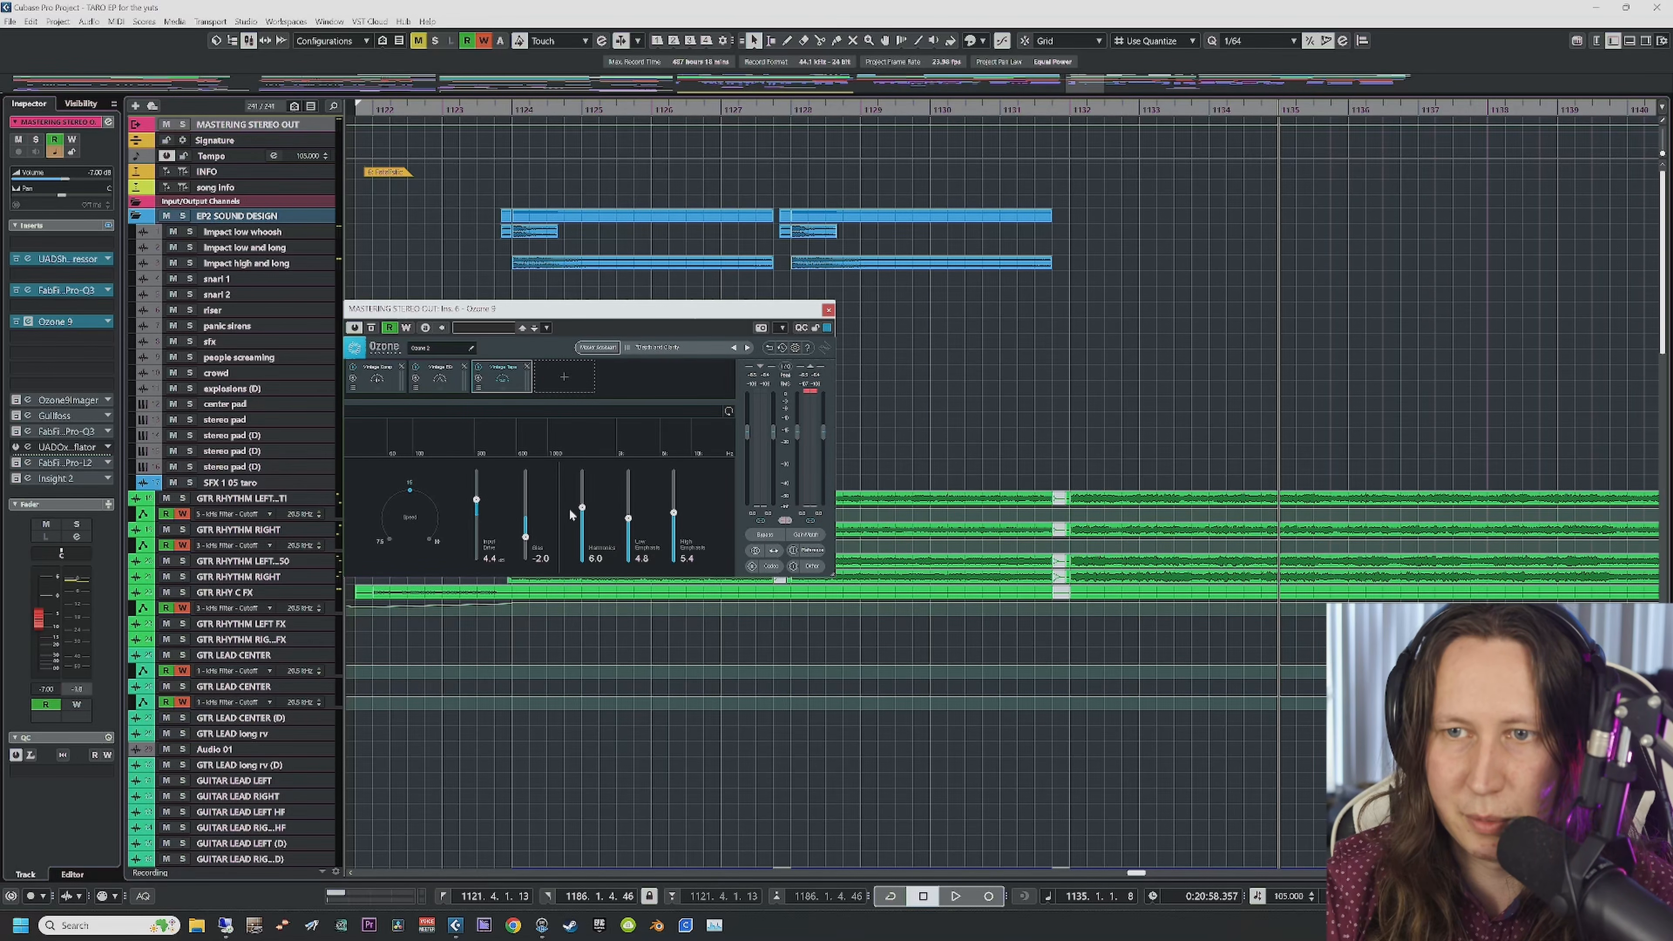
key("space")
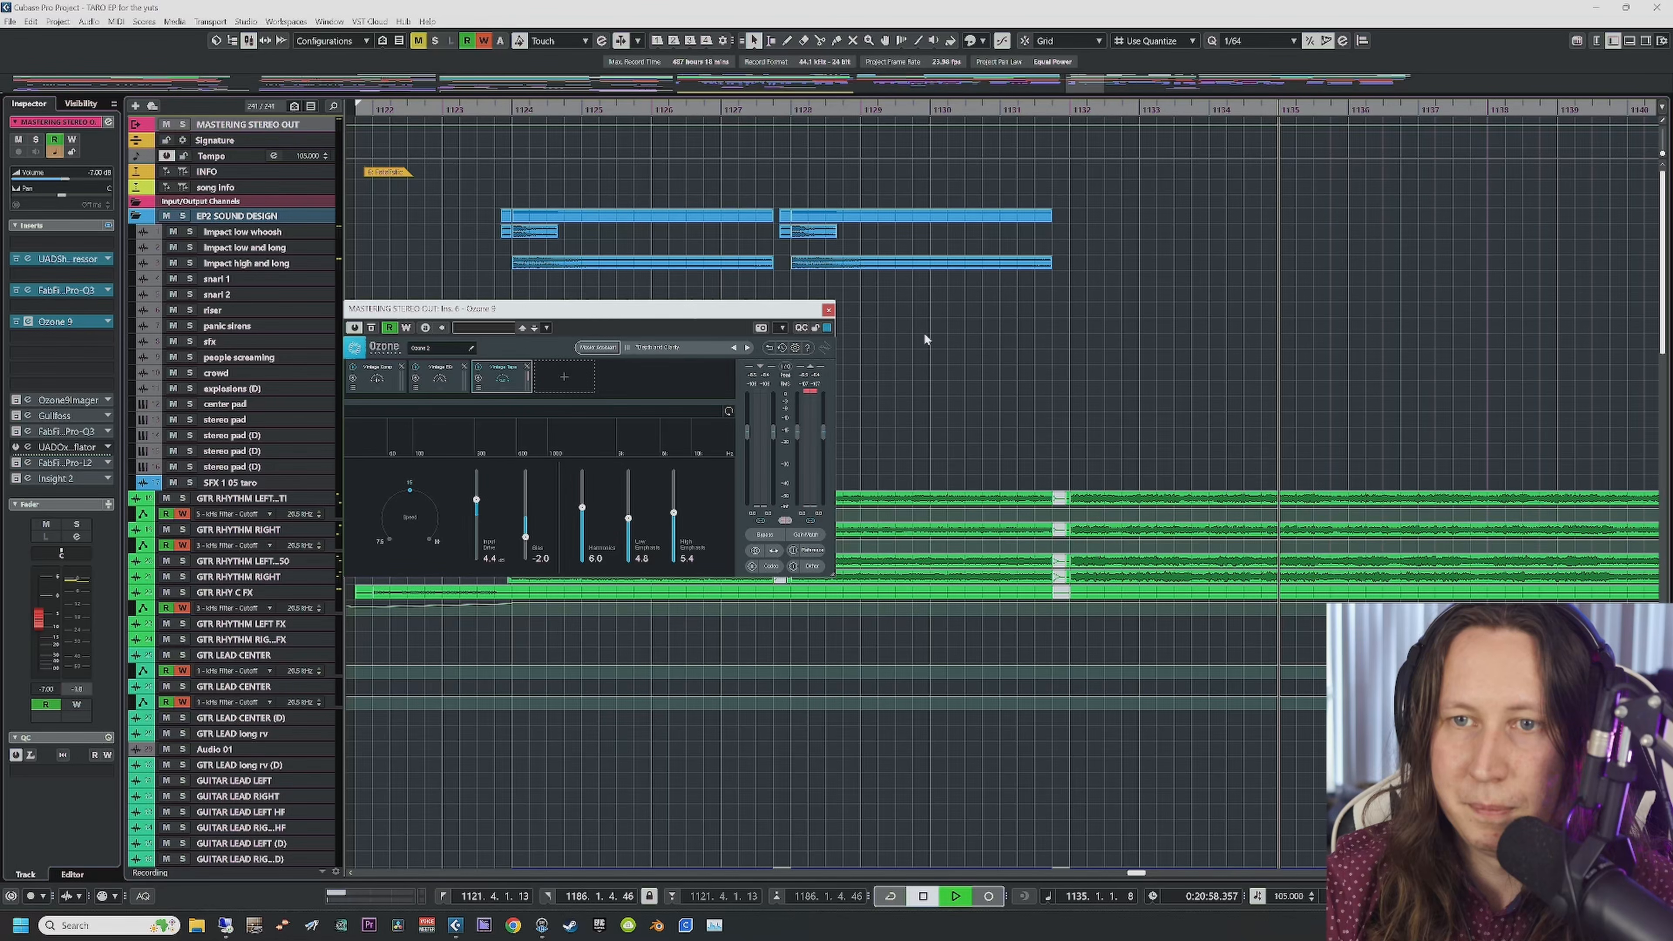
left_click(373, 330)
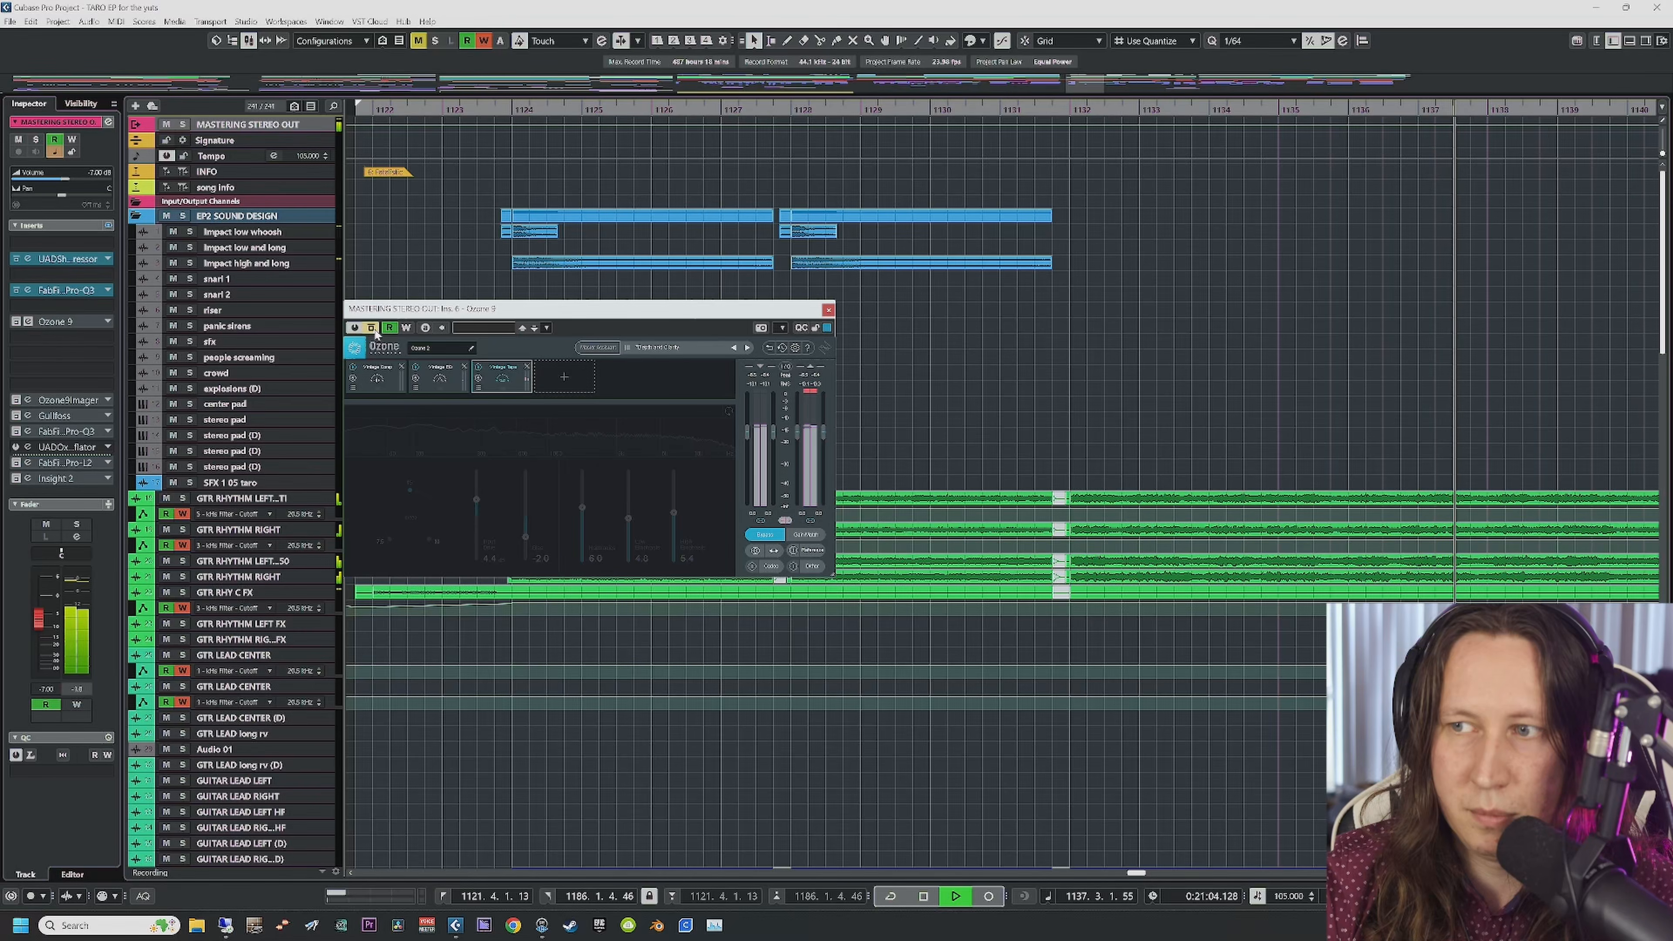
left_click(373, 330)
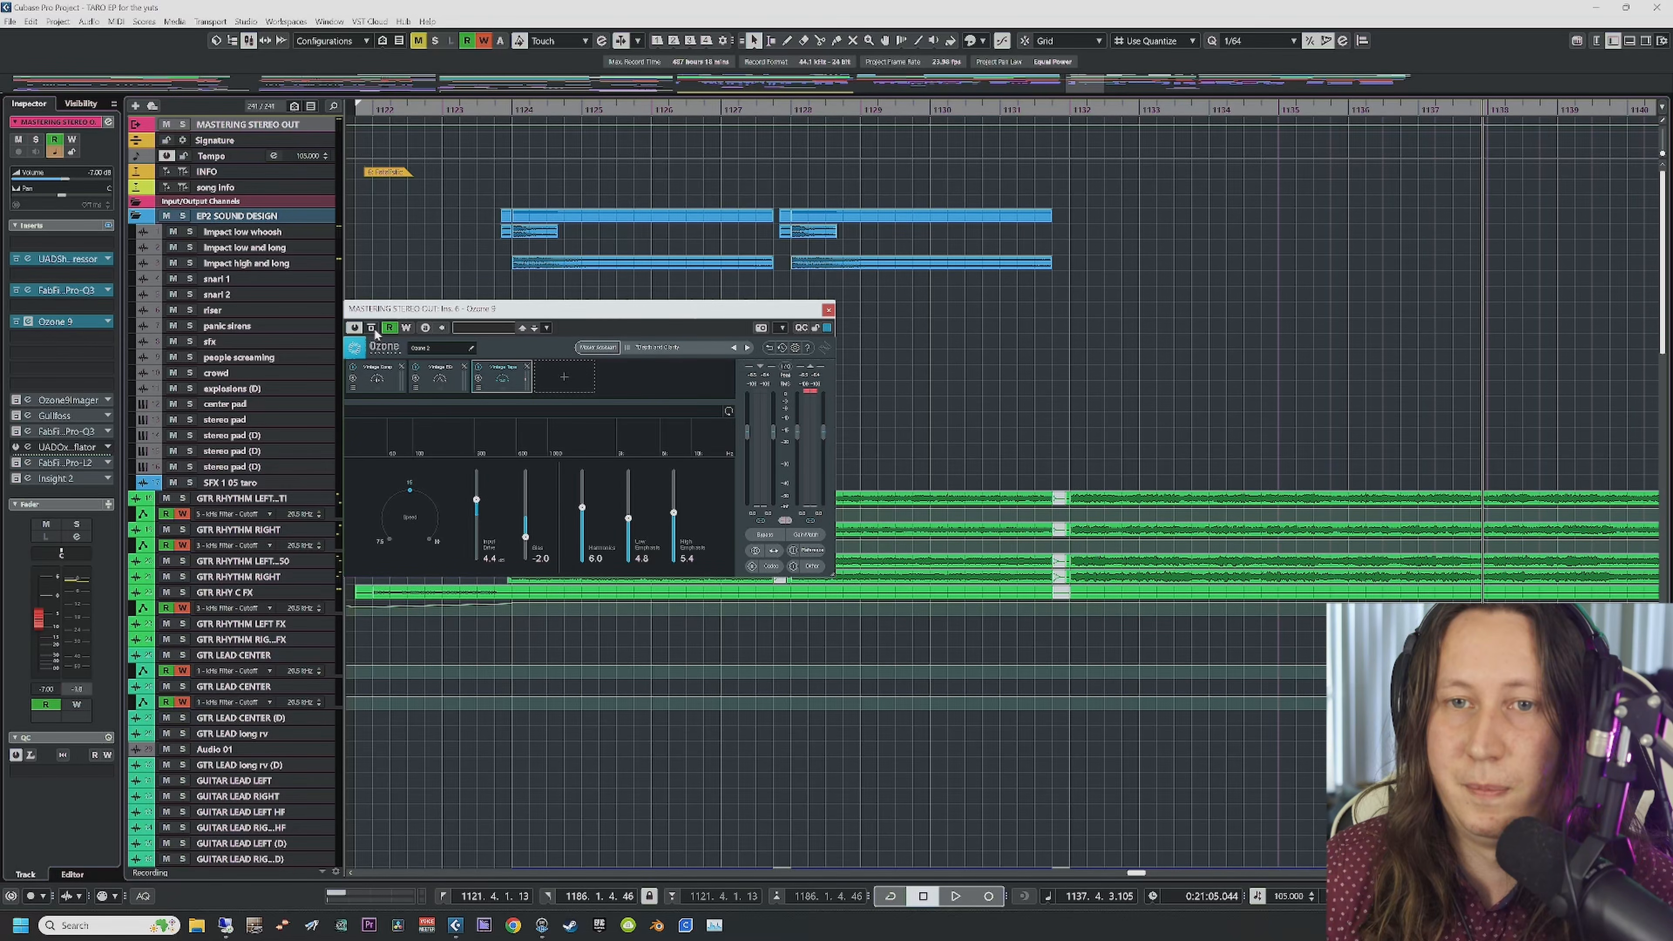
left_click(827, 309)
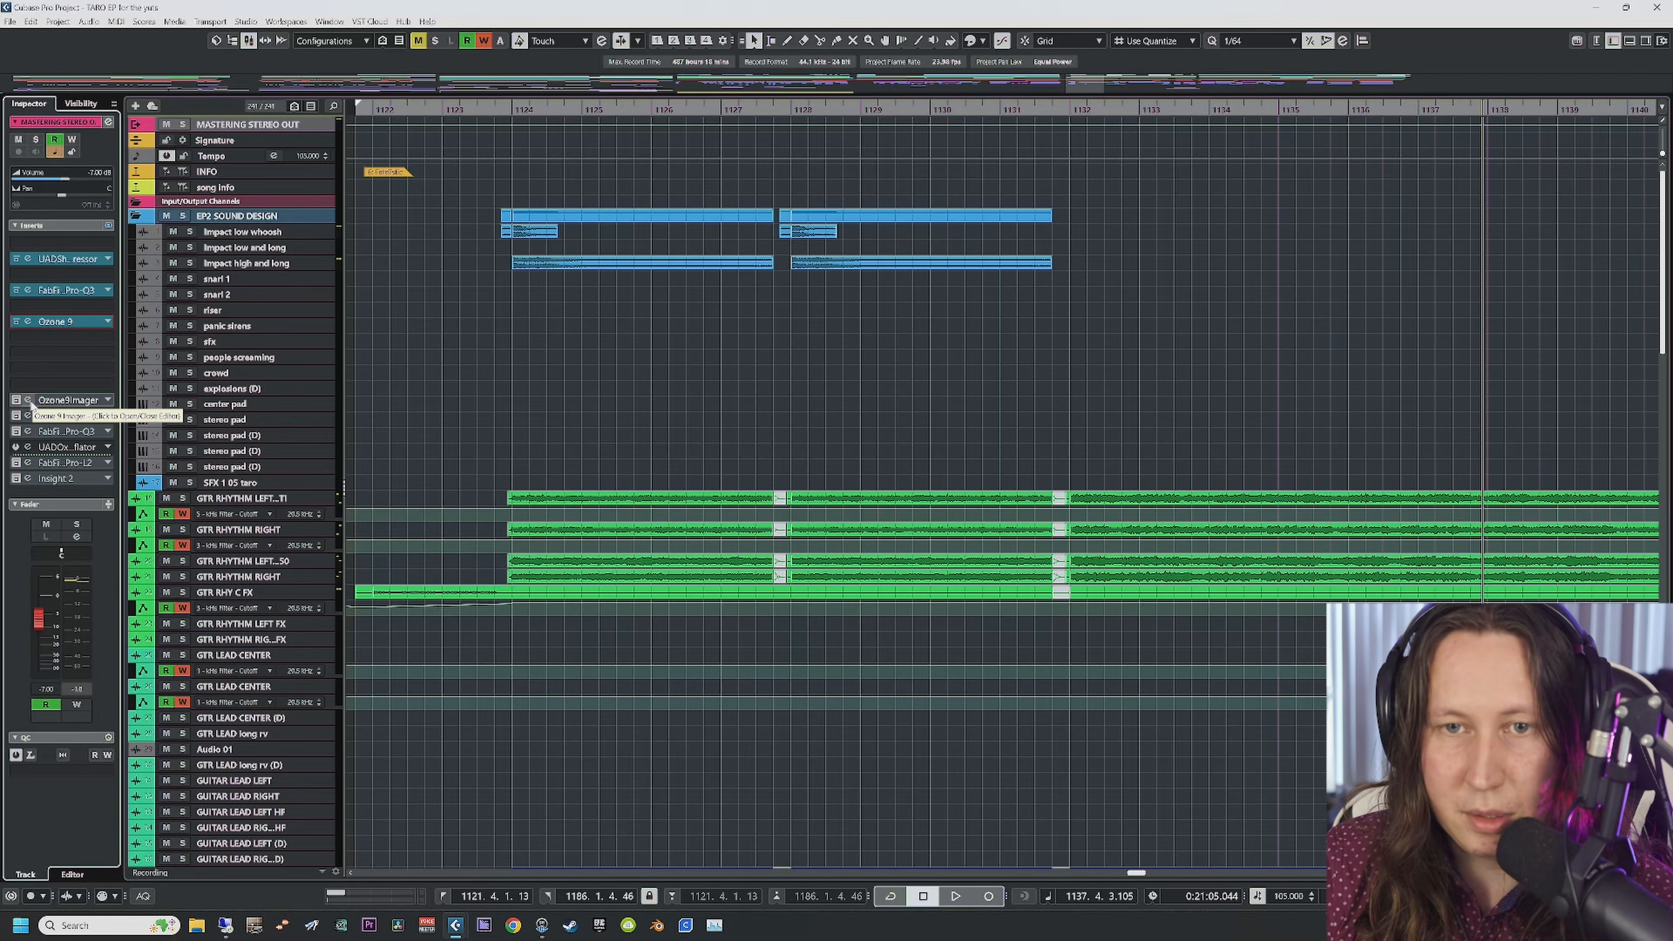
Step: Start playback and switch on Ozone 9 Imager, showing band widths -18.5, 0.0, 5.1, 11.4
scroll(863, 386, "right", 10)
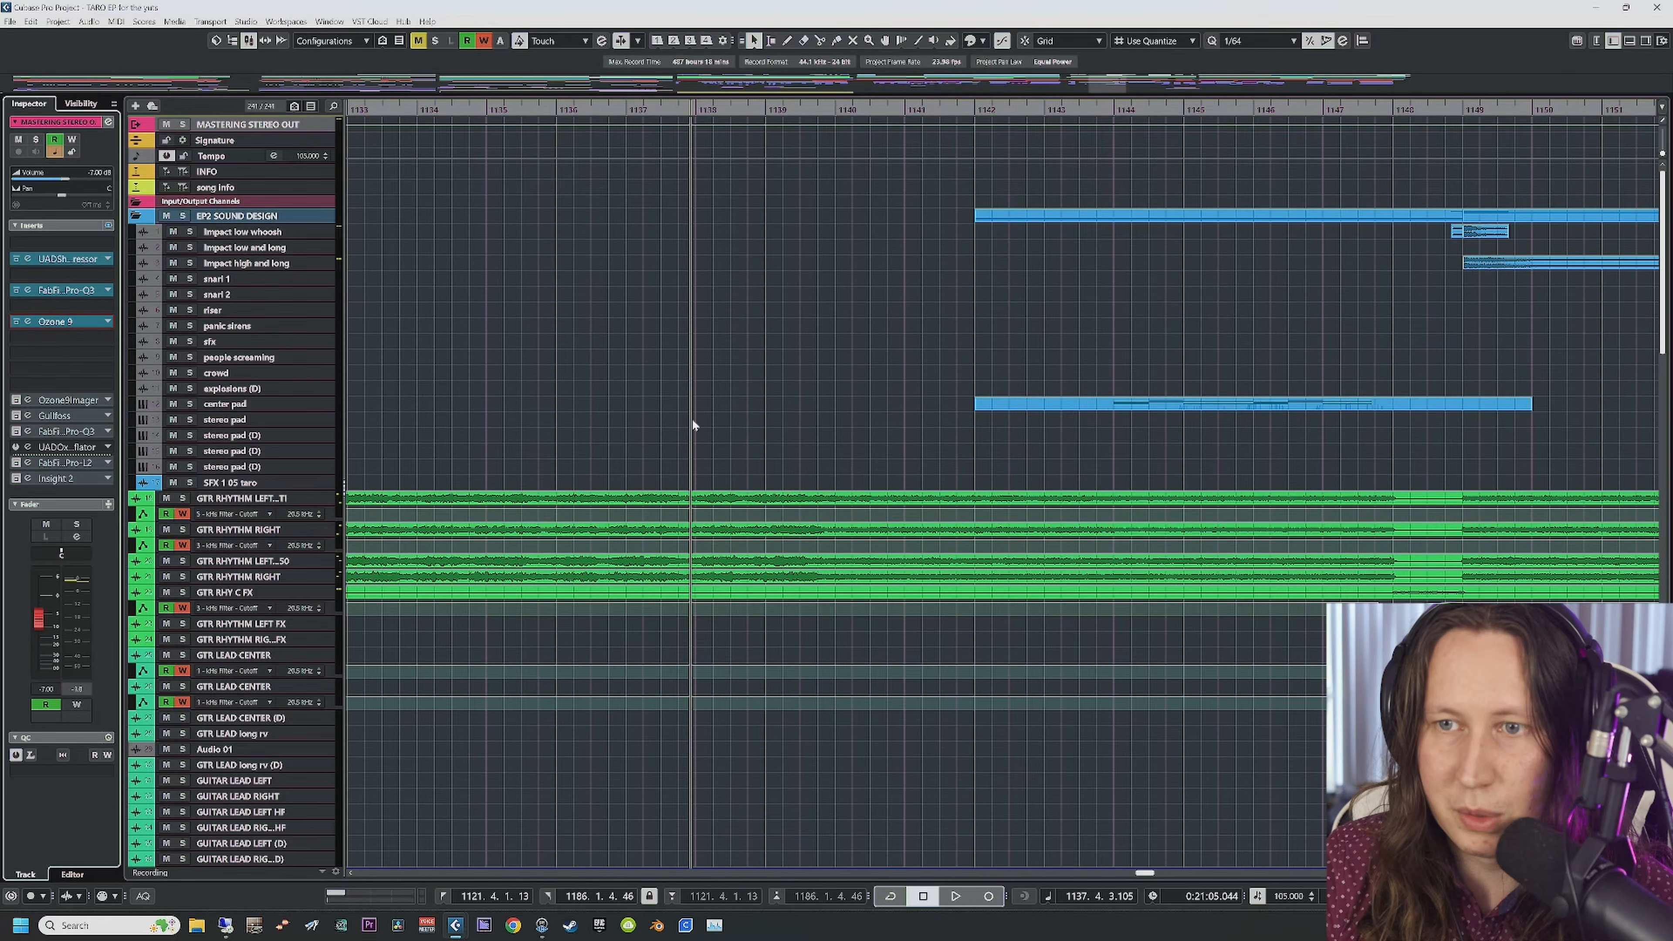
scroll(685, 419, "right", 4)
scroll(461, 228, "left", 8)
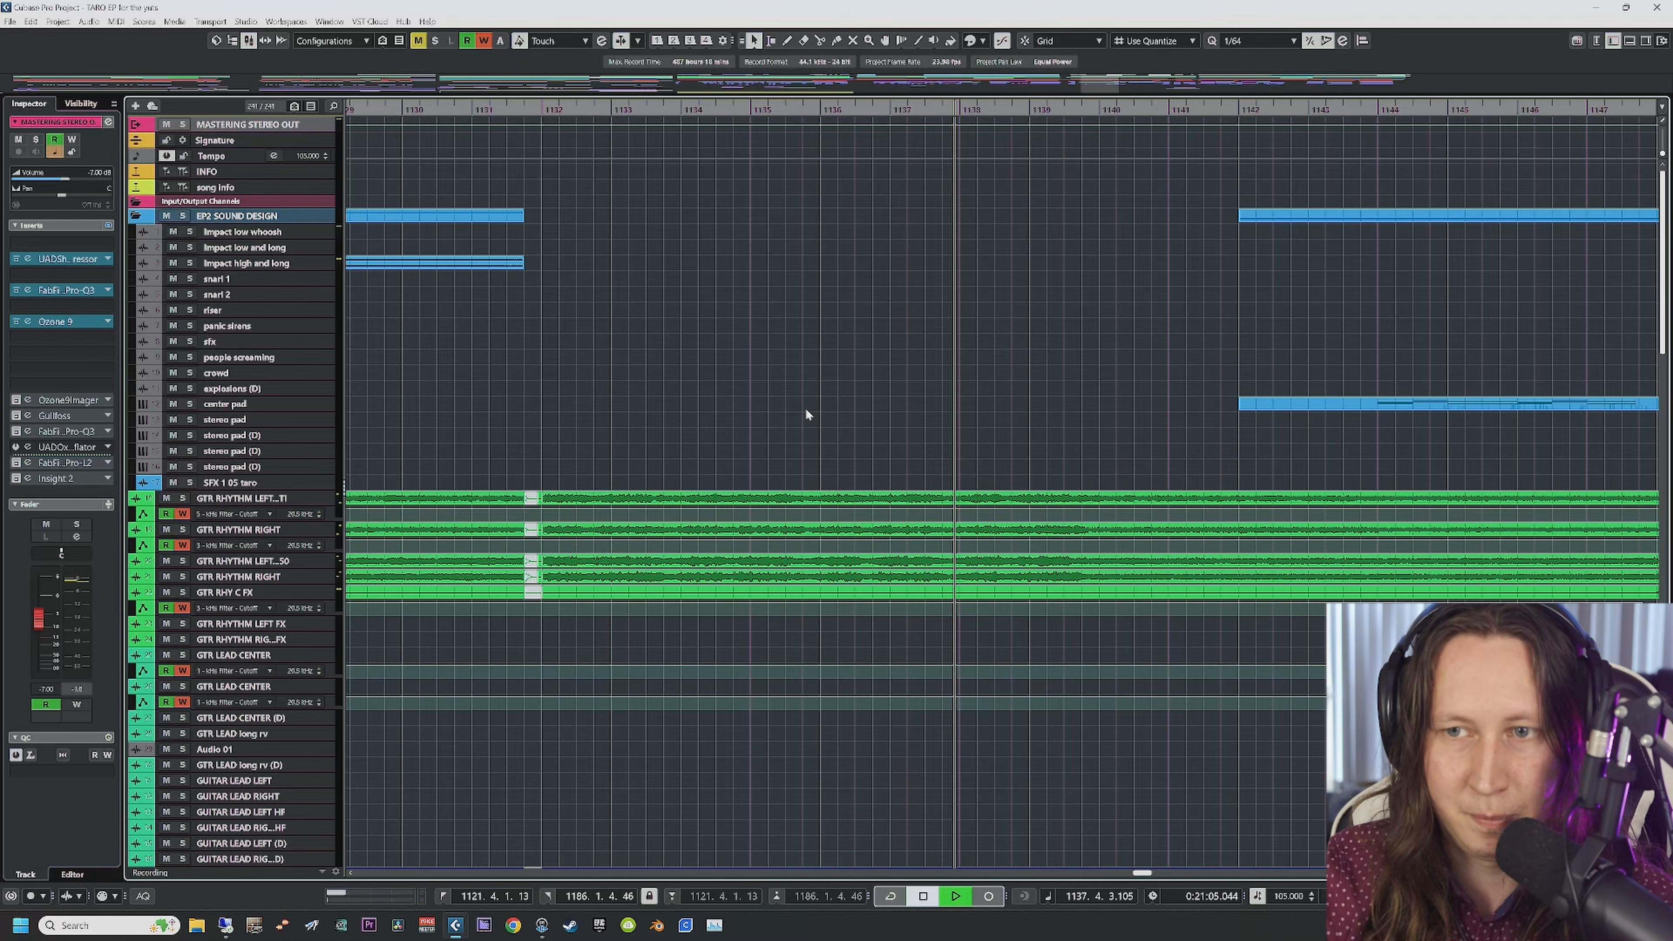
key("space")
left_click(27, 400)
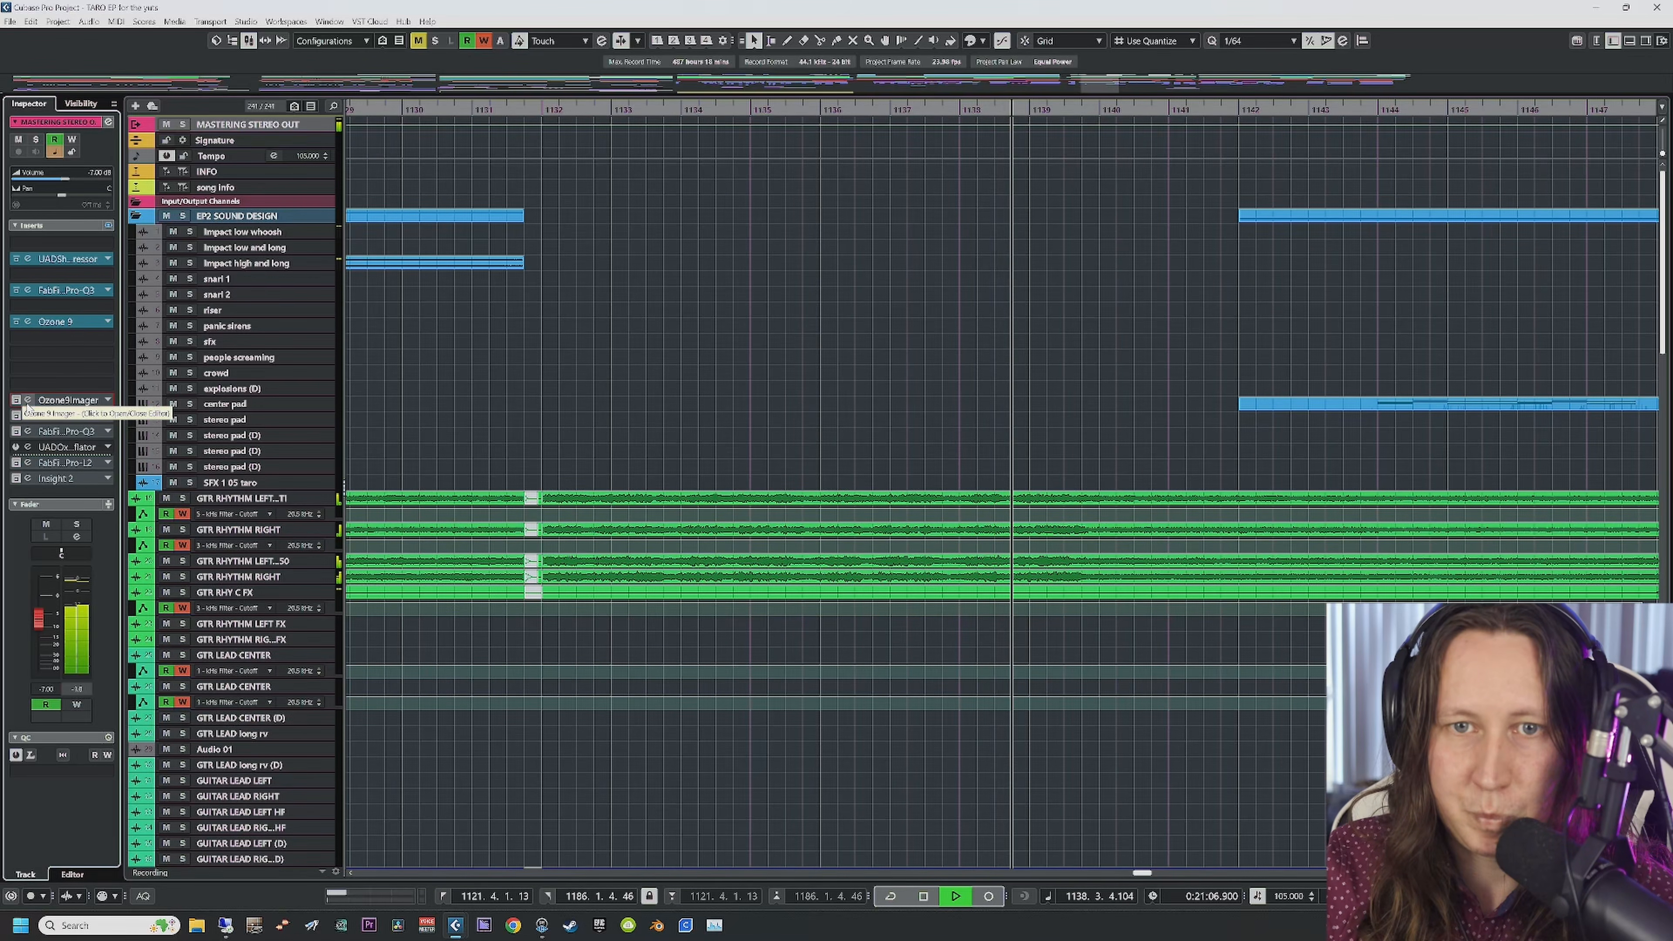
left_click(17, 401)
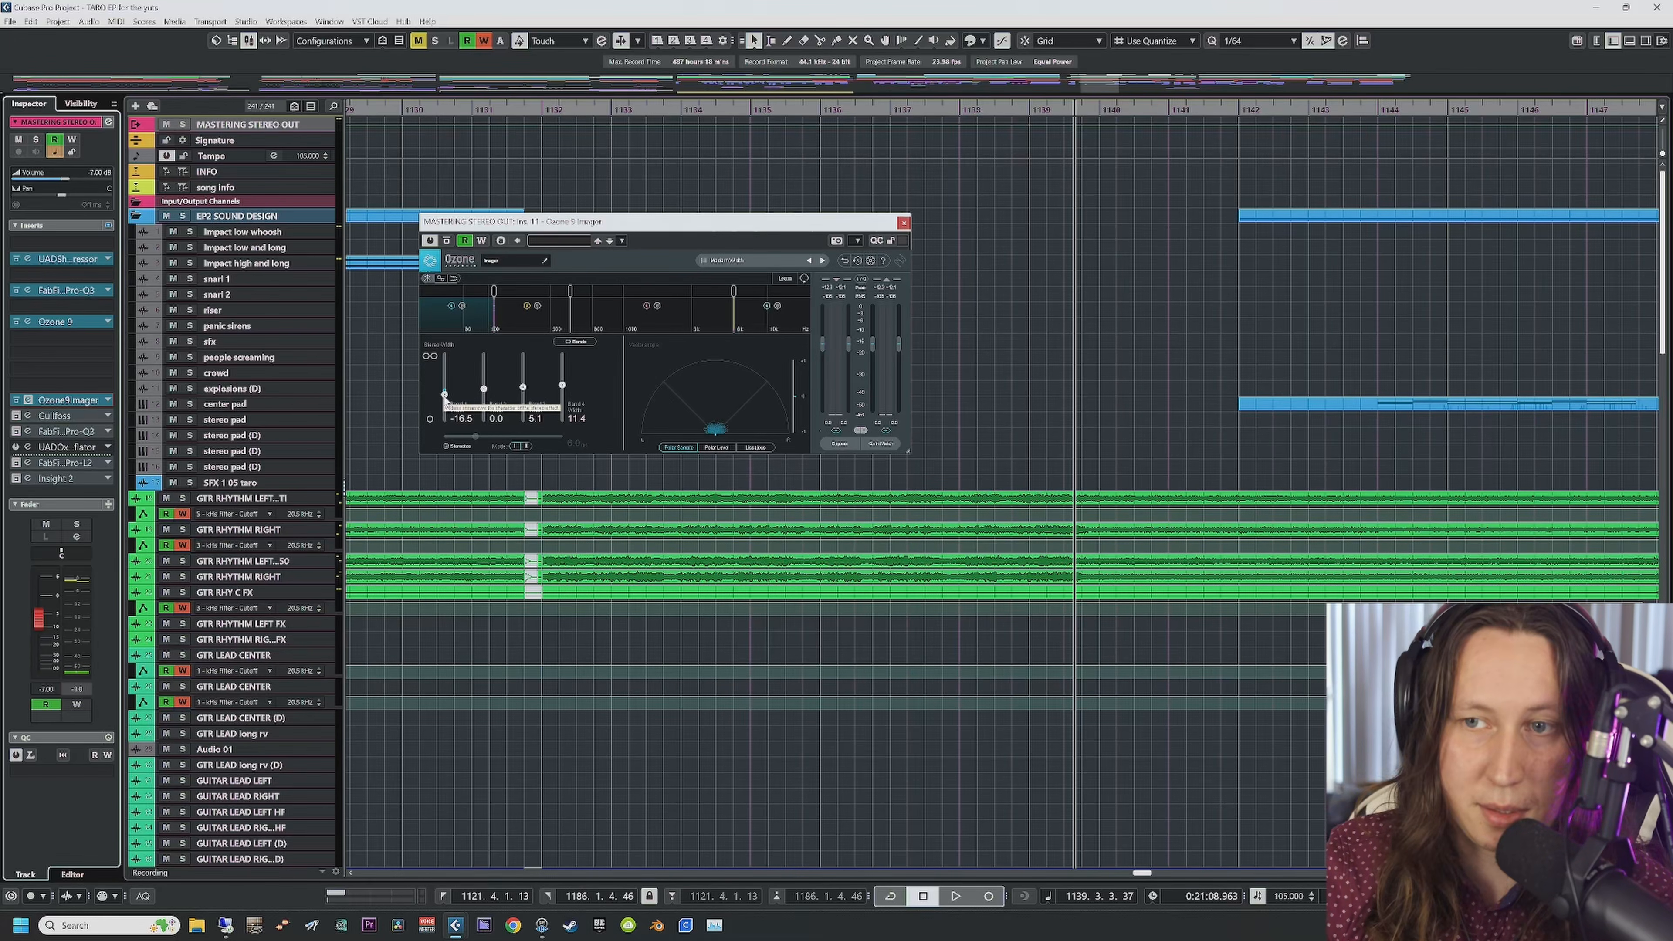
Step: Listen to the Ozone Imager from bar 1131, then open the Gullfoss editor
key("space")
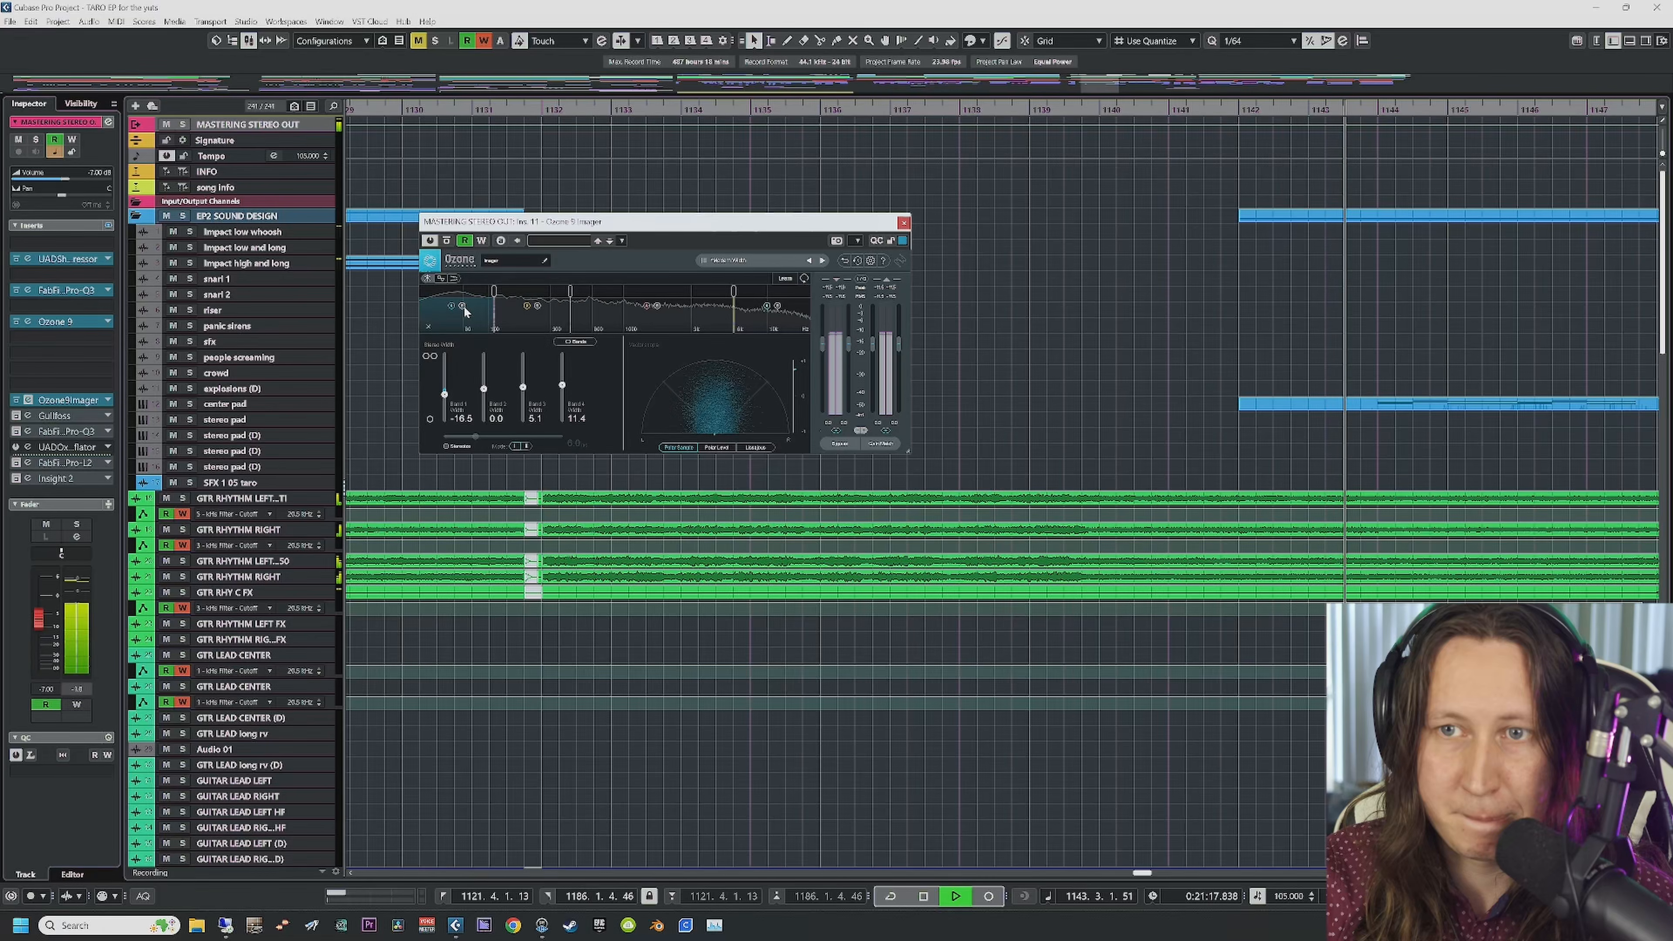
key("space")
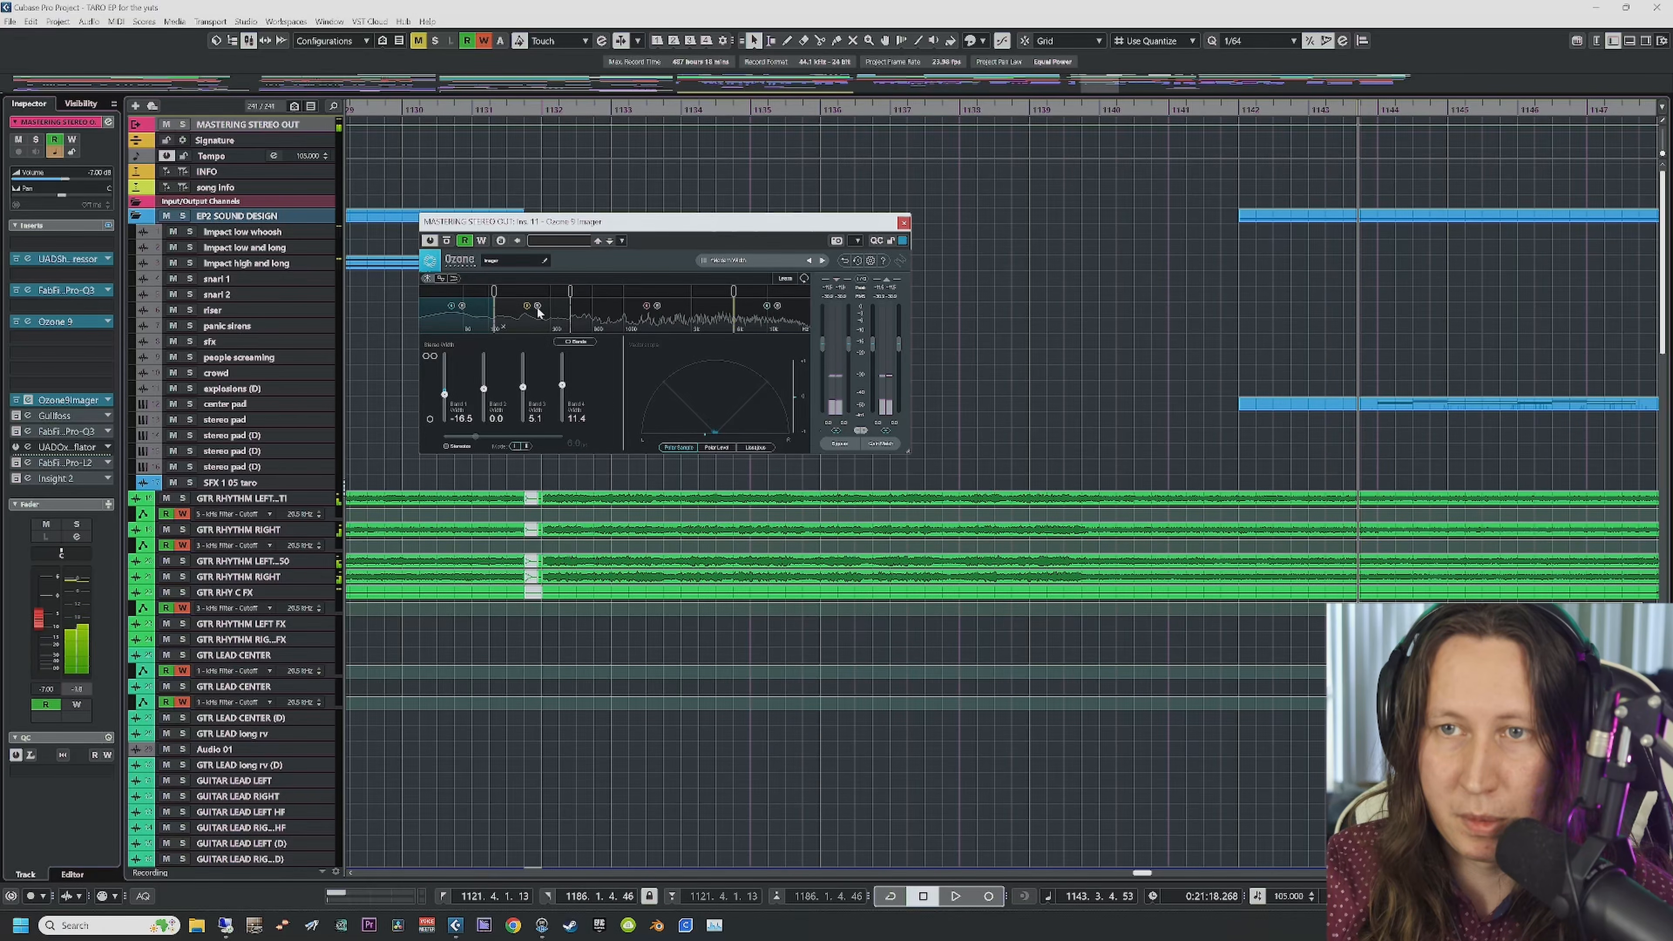
left_click(544, 112)
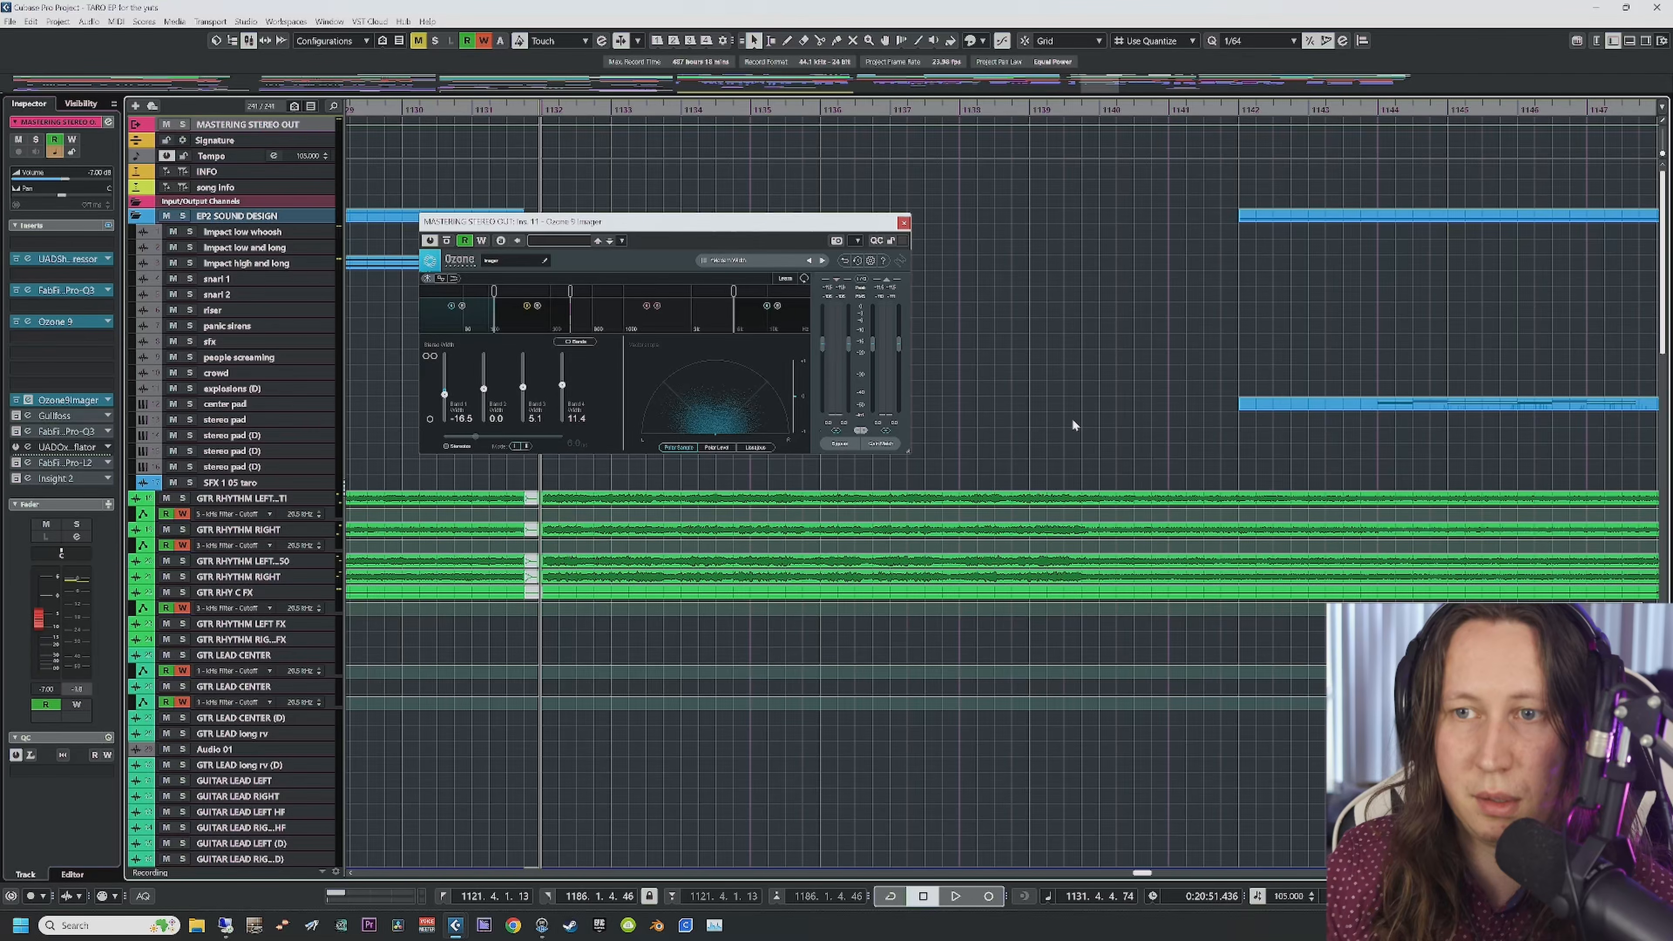
key("space")
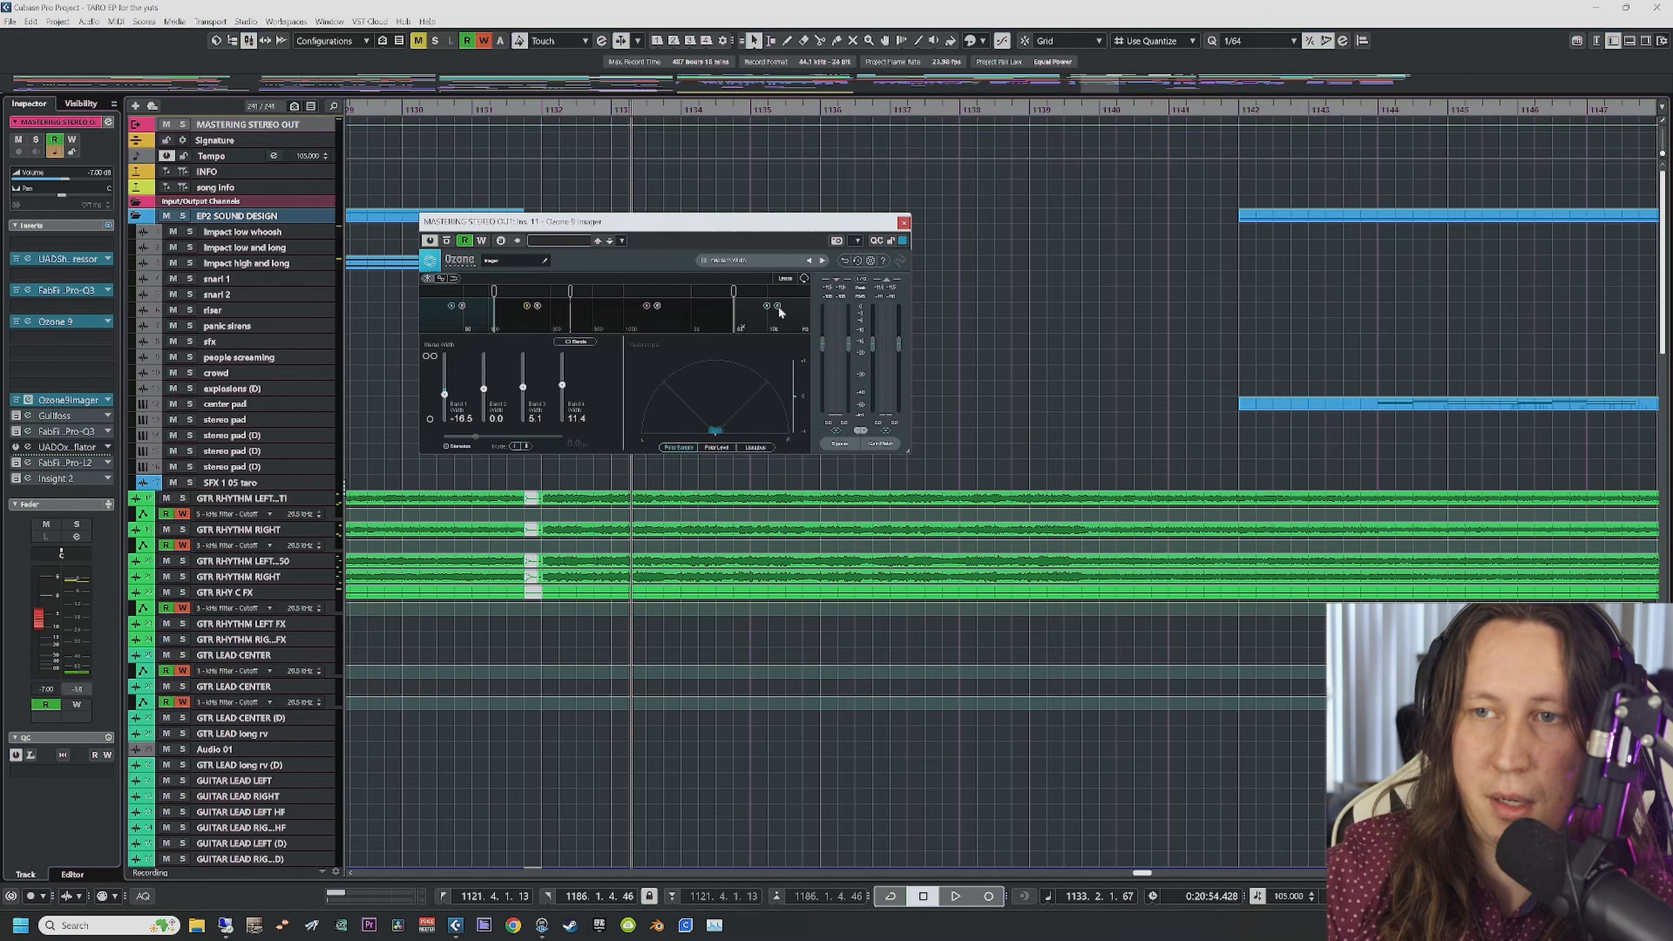
key("space")
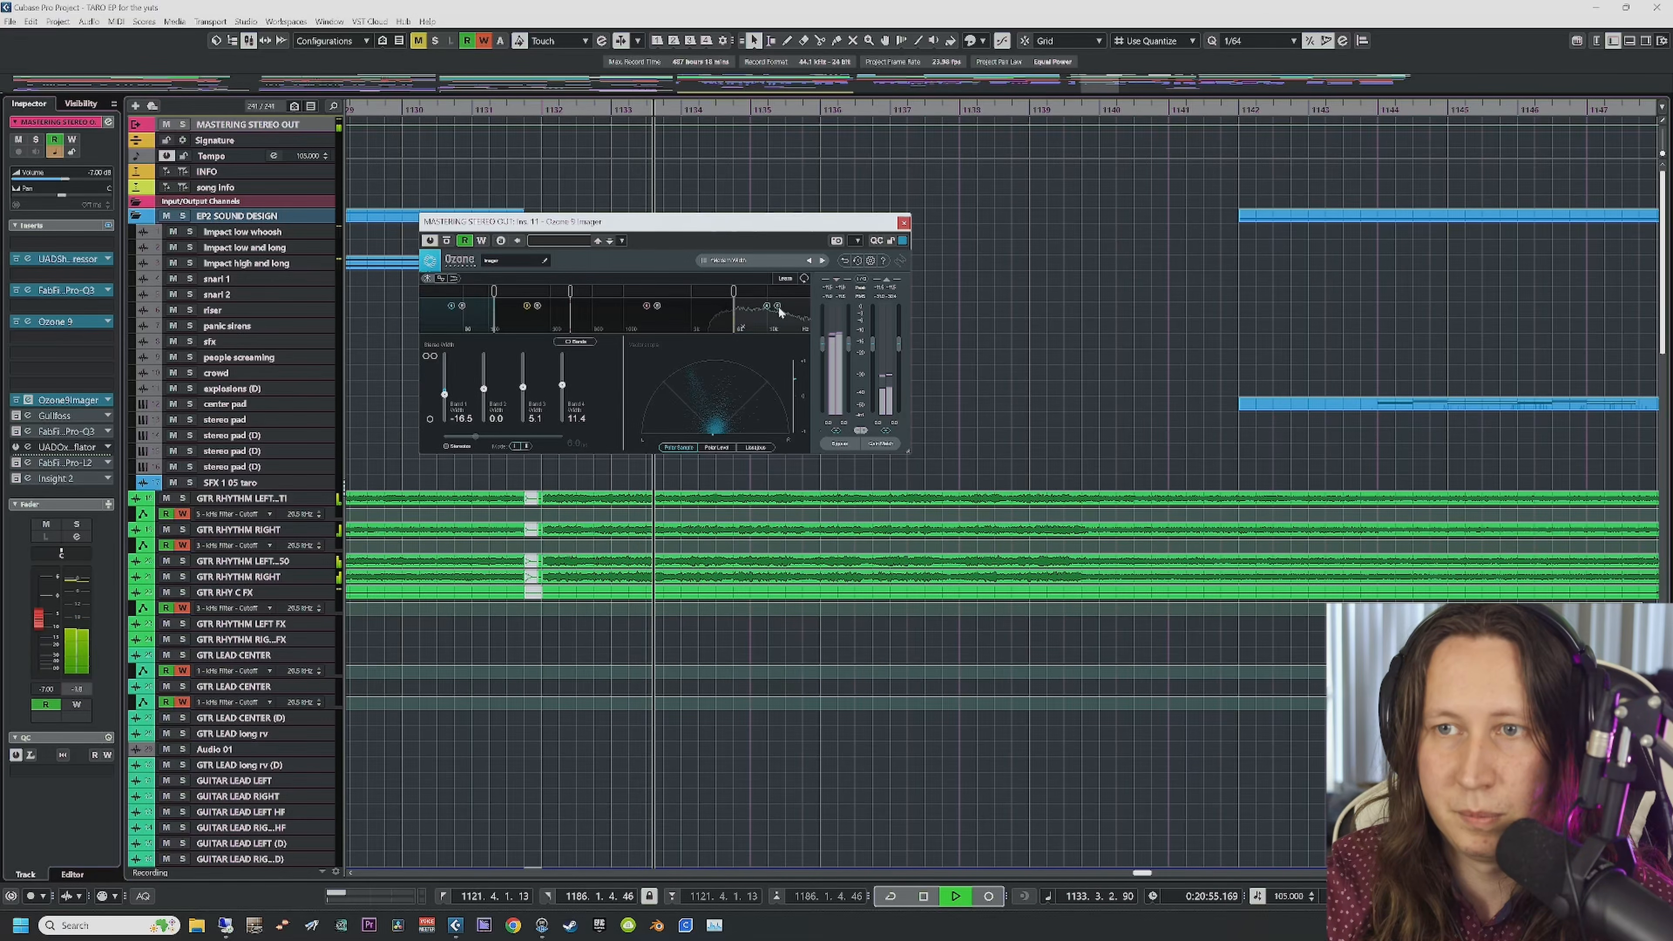
key("space")
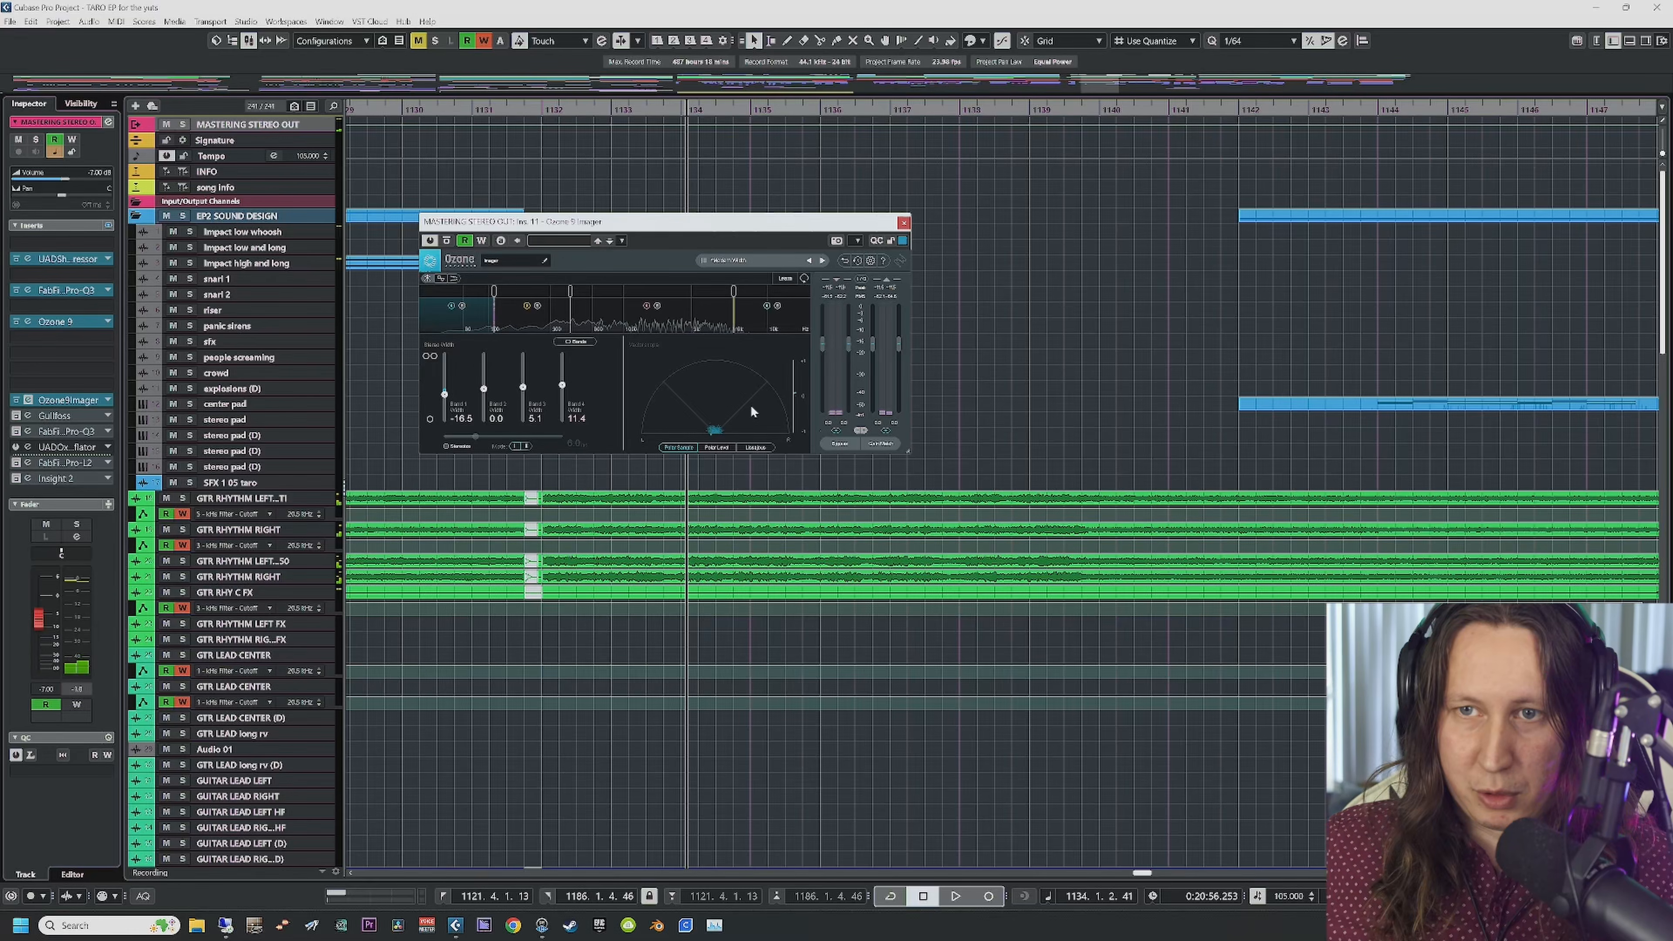
key("space")
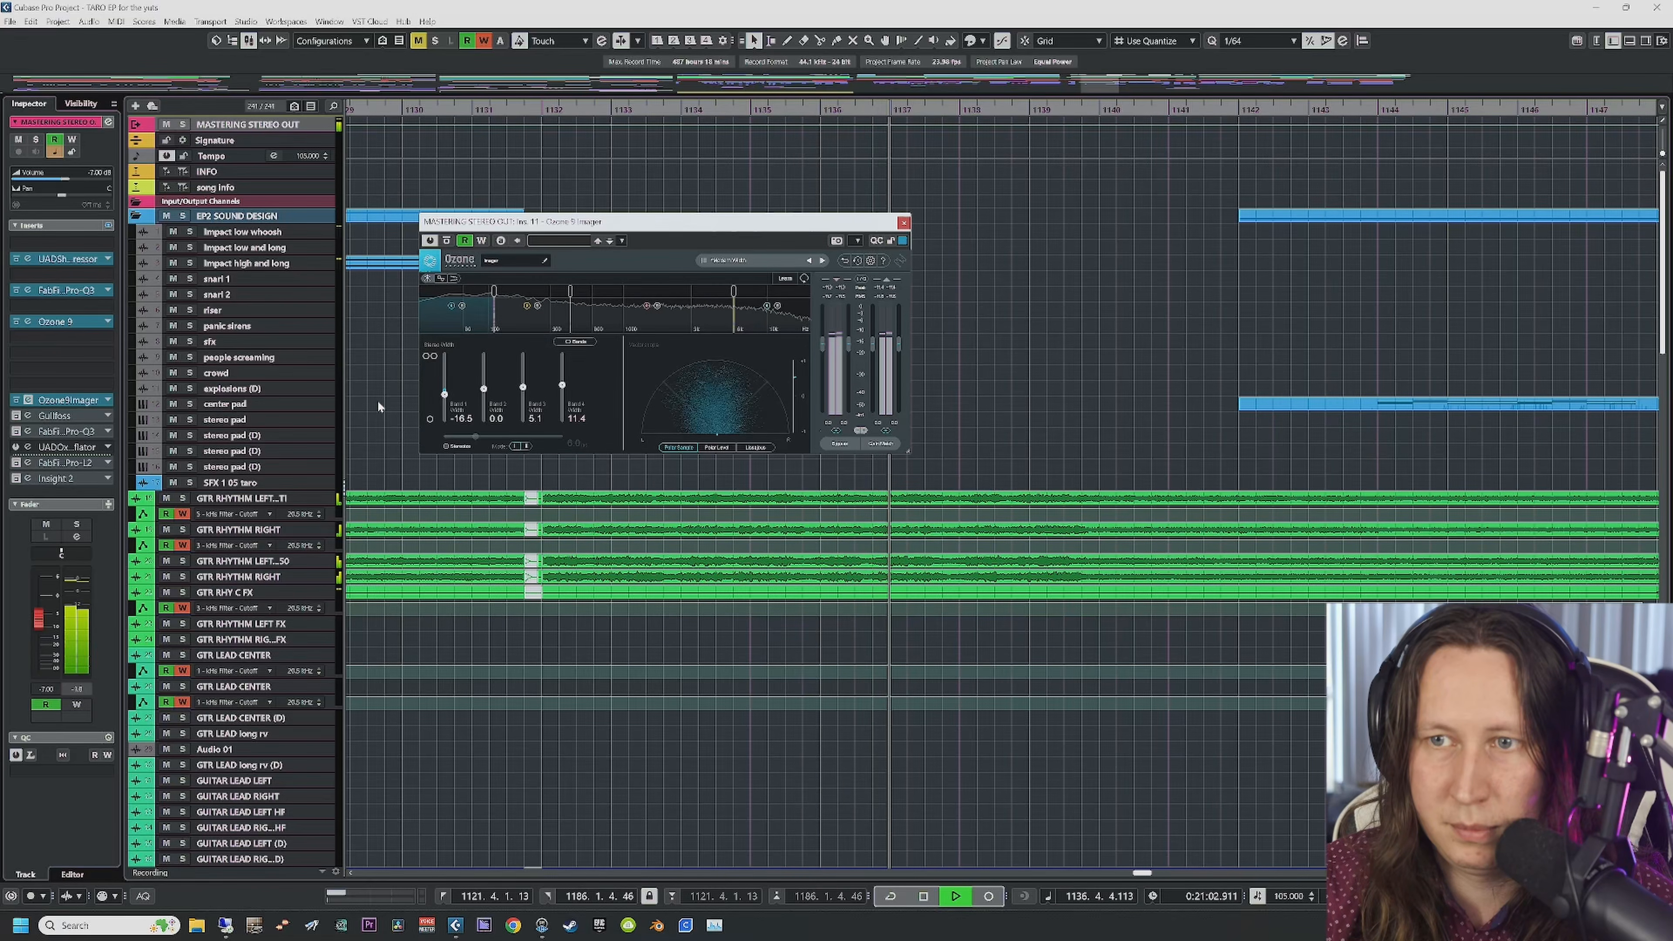
key("space")
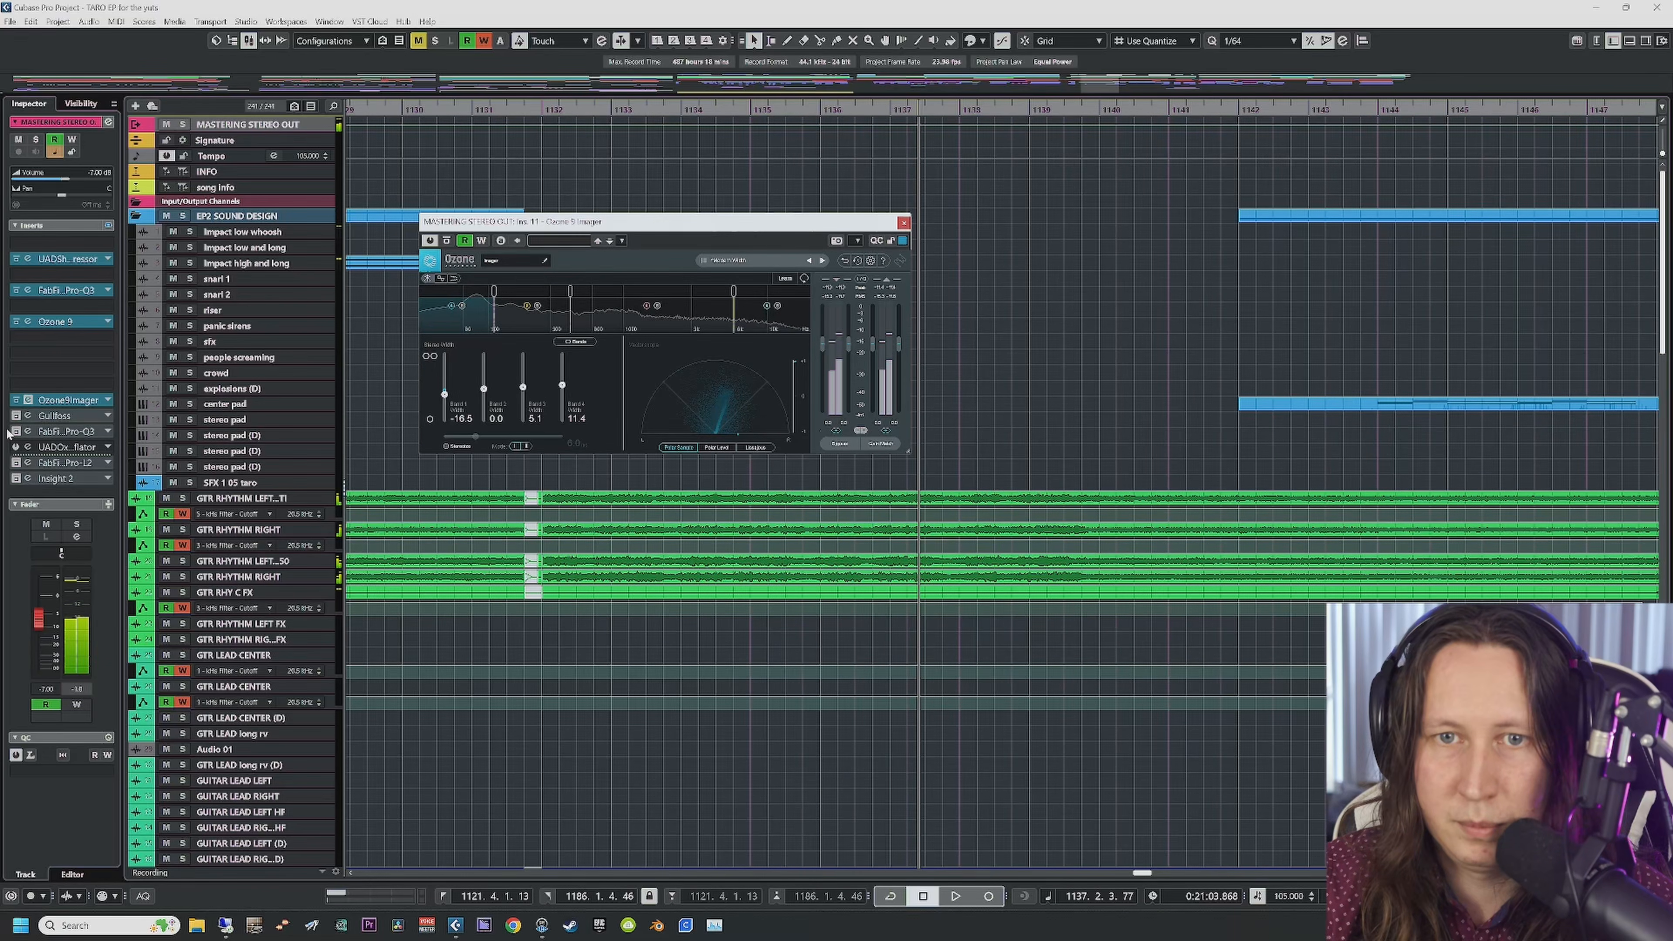
left_click(27, 416)
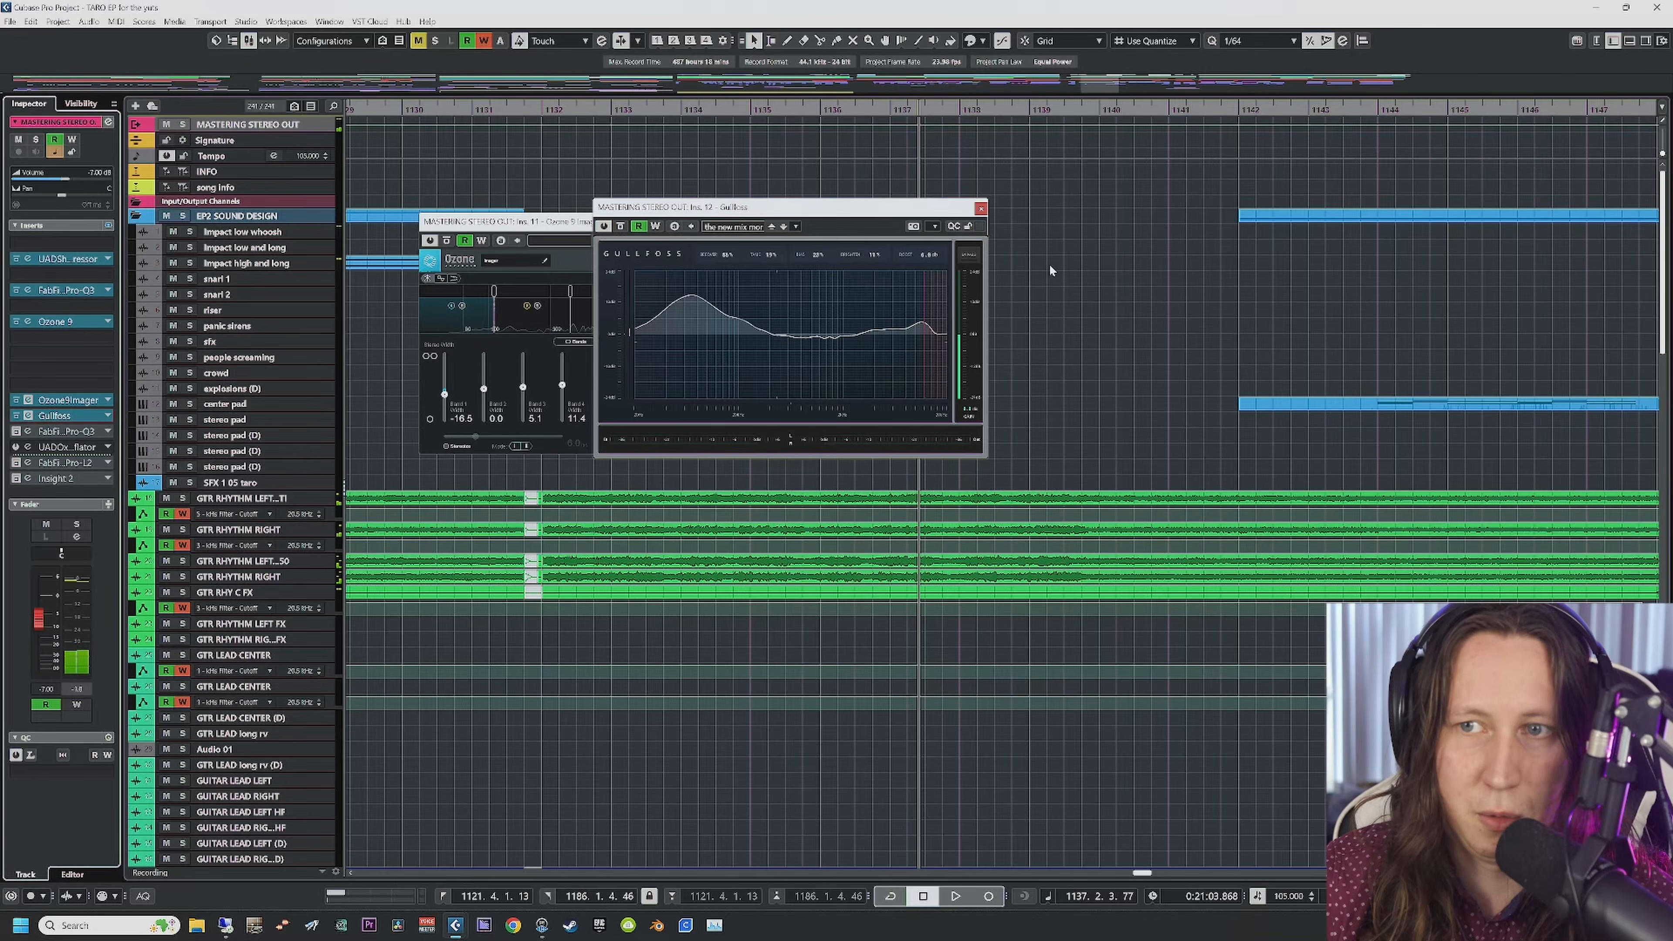
Step: Close the Ozone Imager window and move Gullfoss further left
left_click(583, 224)
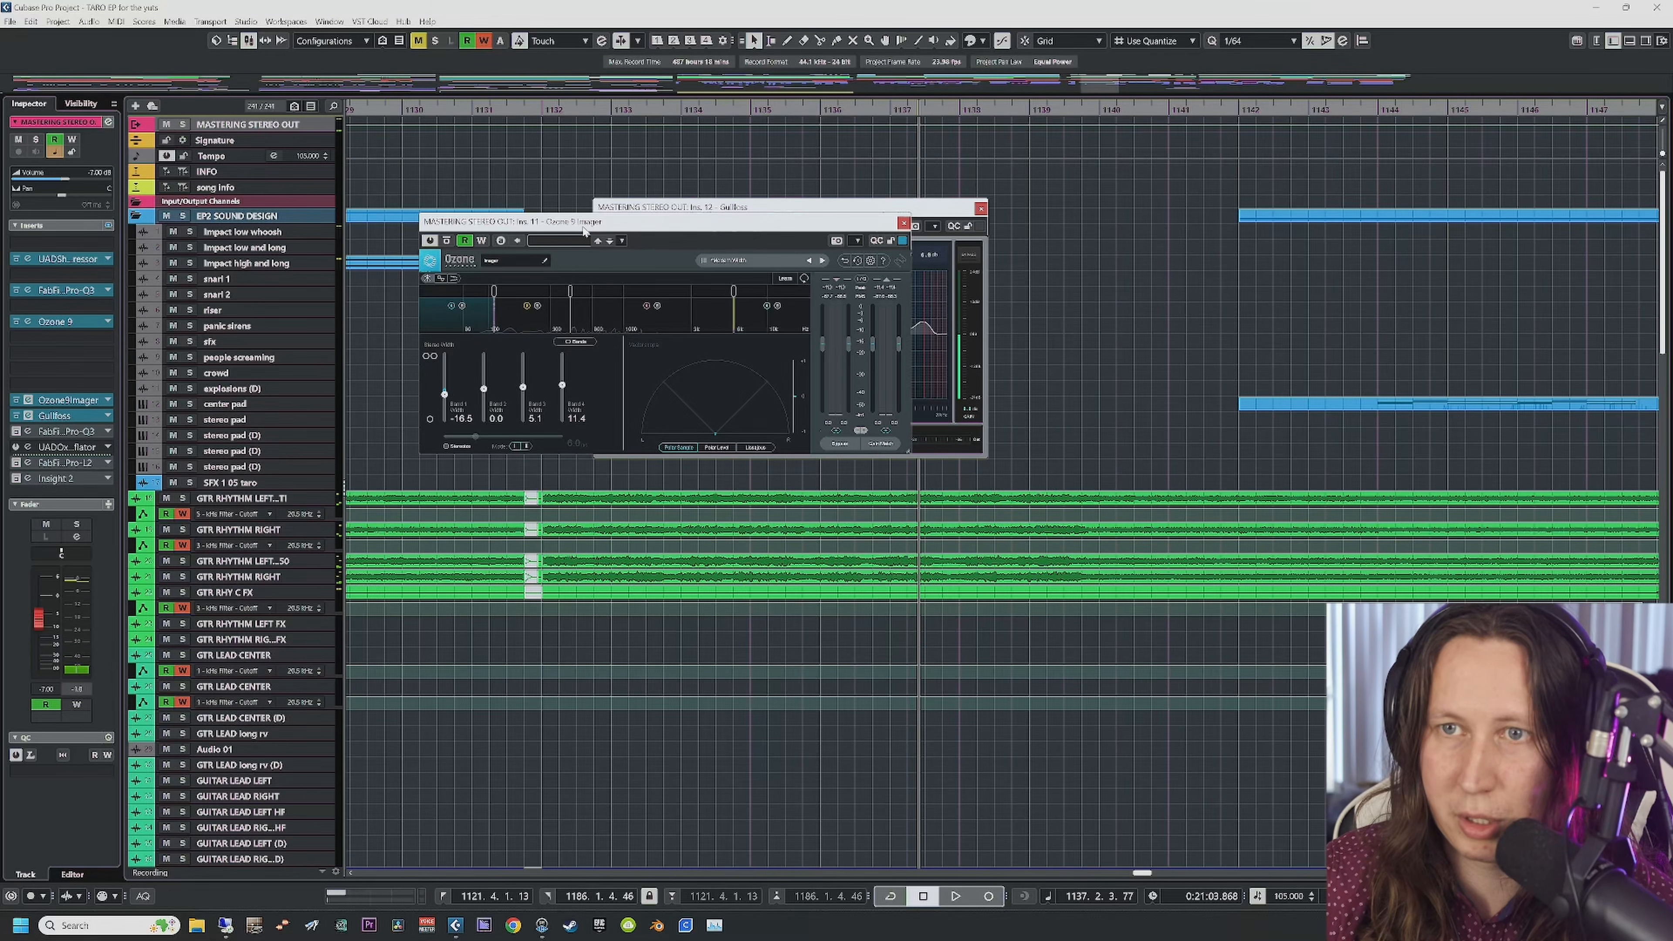
left_click(904, 223)
left_click_drag(855, 213, 795, 221)
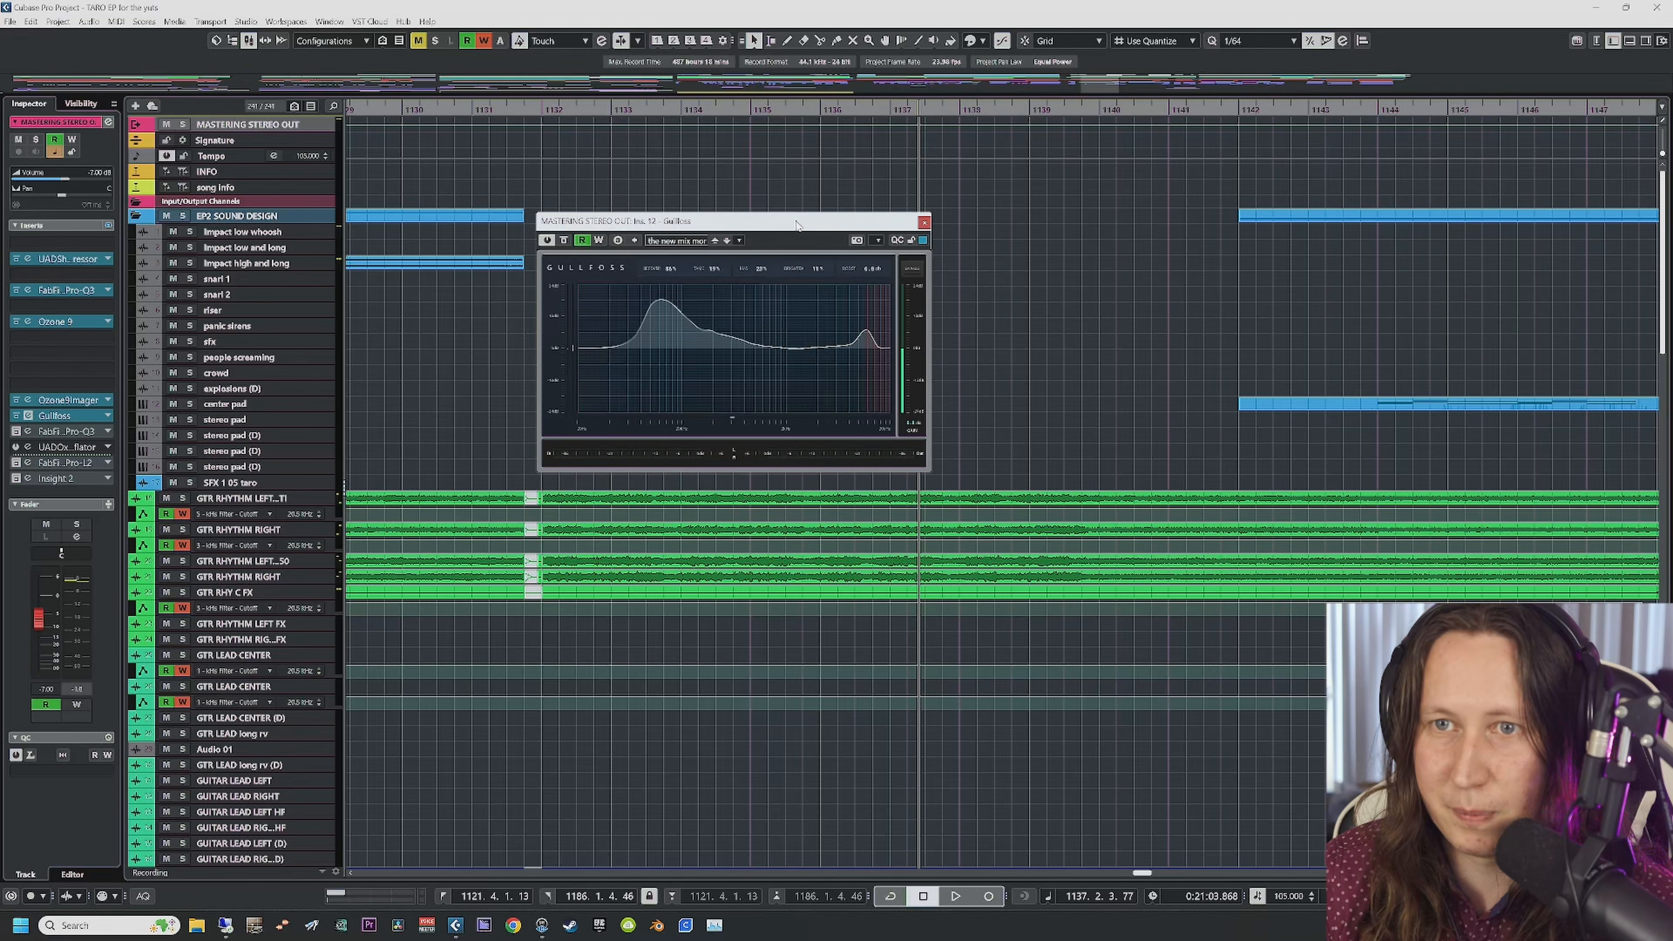
Step: A/B Gullfoss's bypass during playback, then activate FabFilter Pro-L 2 and open its editor
key("space")
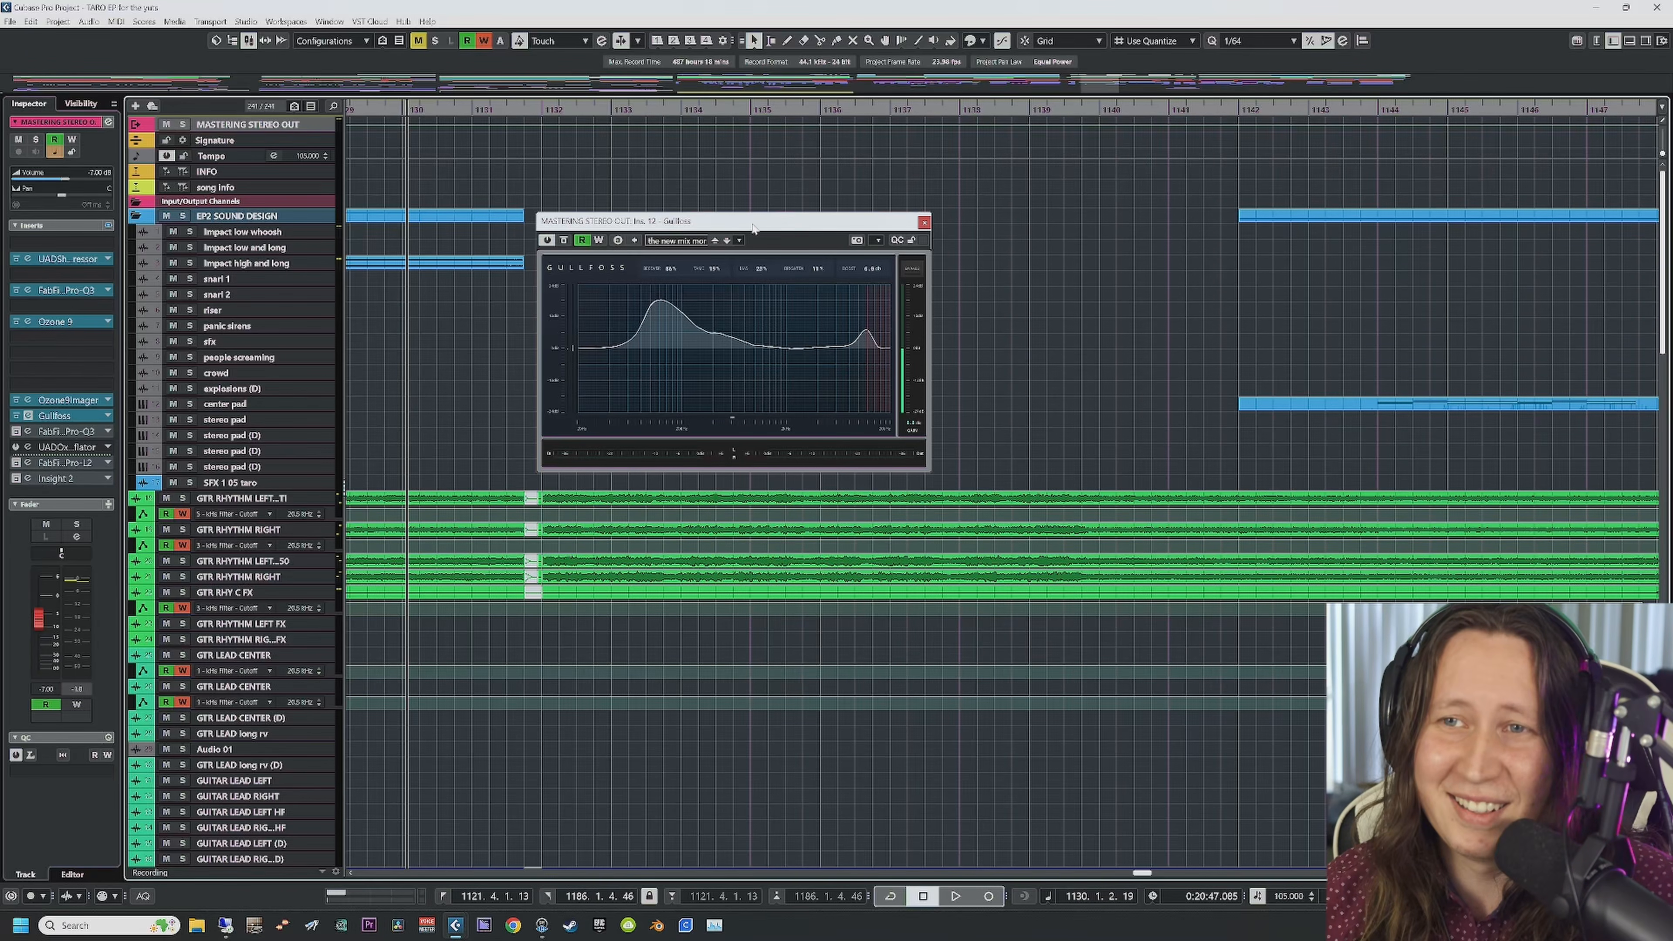
key("space")
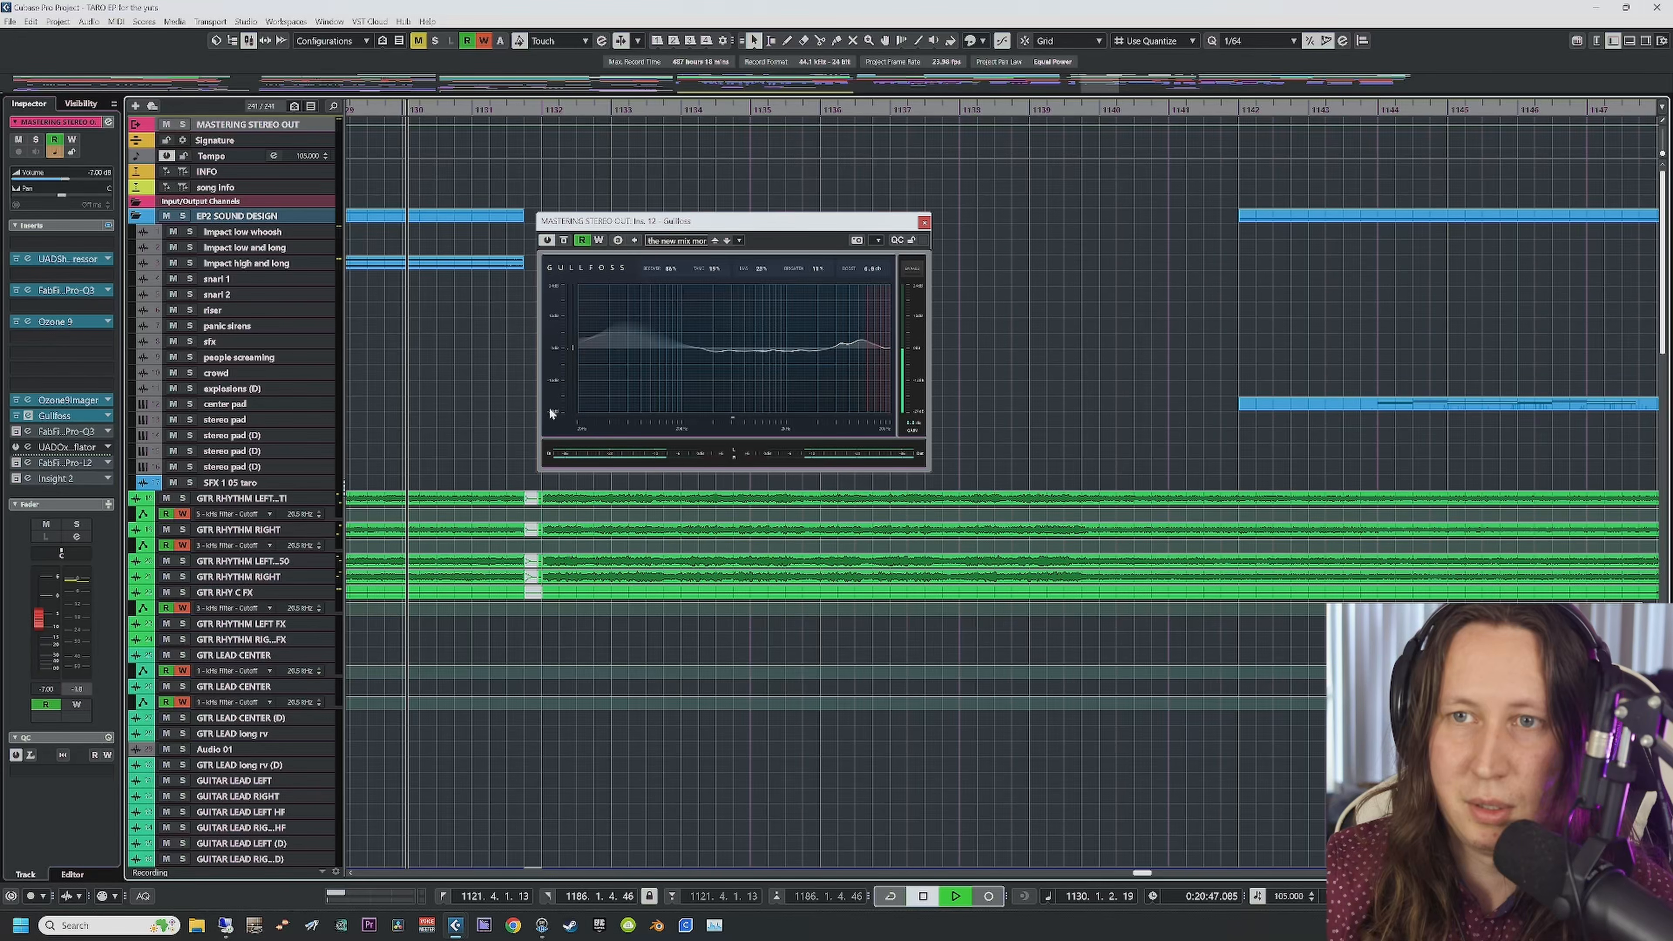
left_click(565, 240)
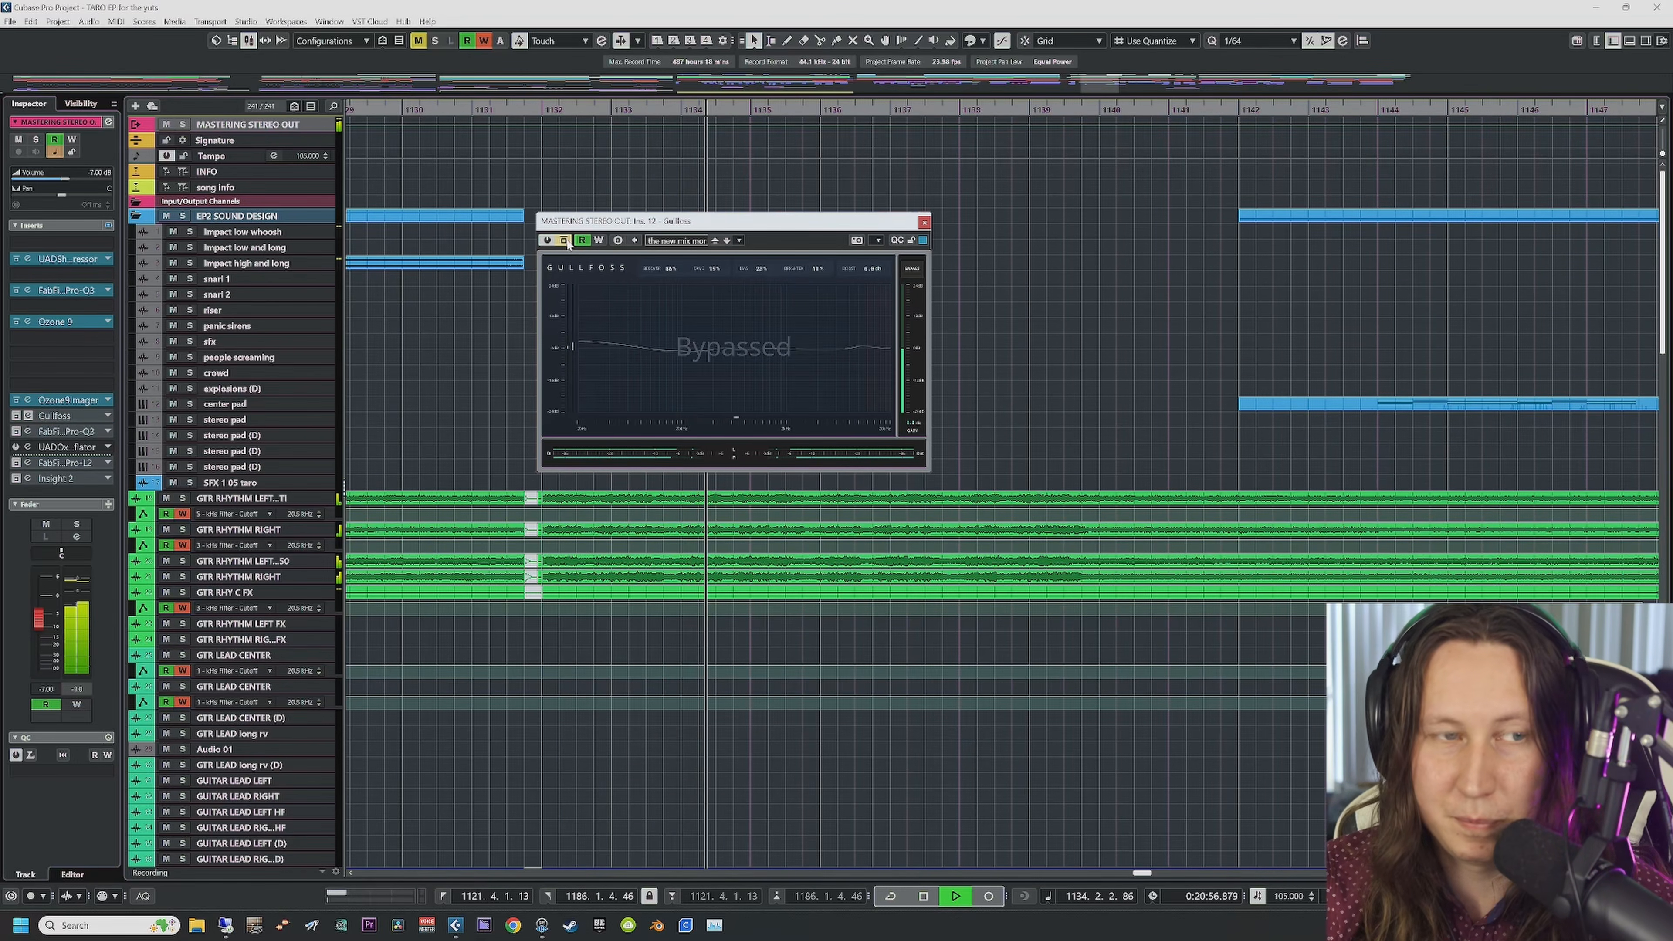
left_click(564, 241)
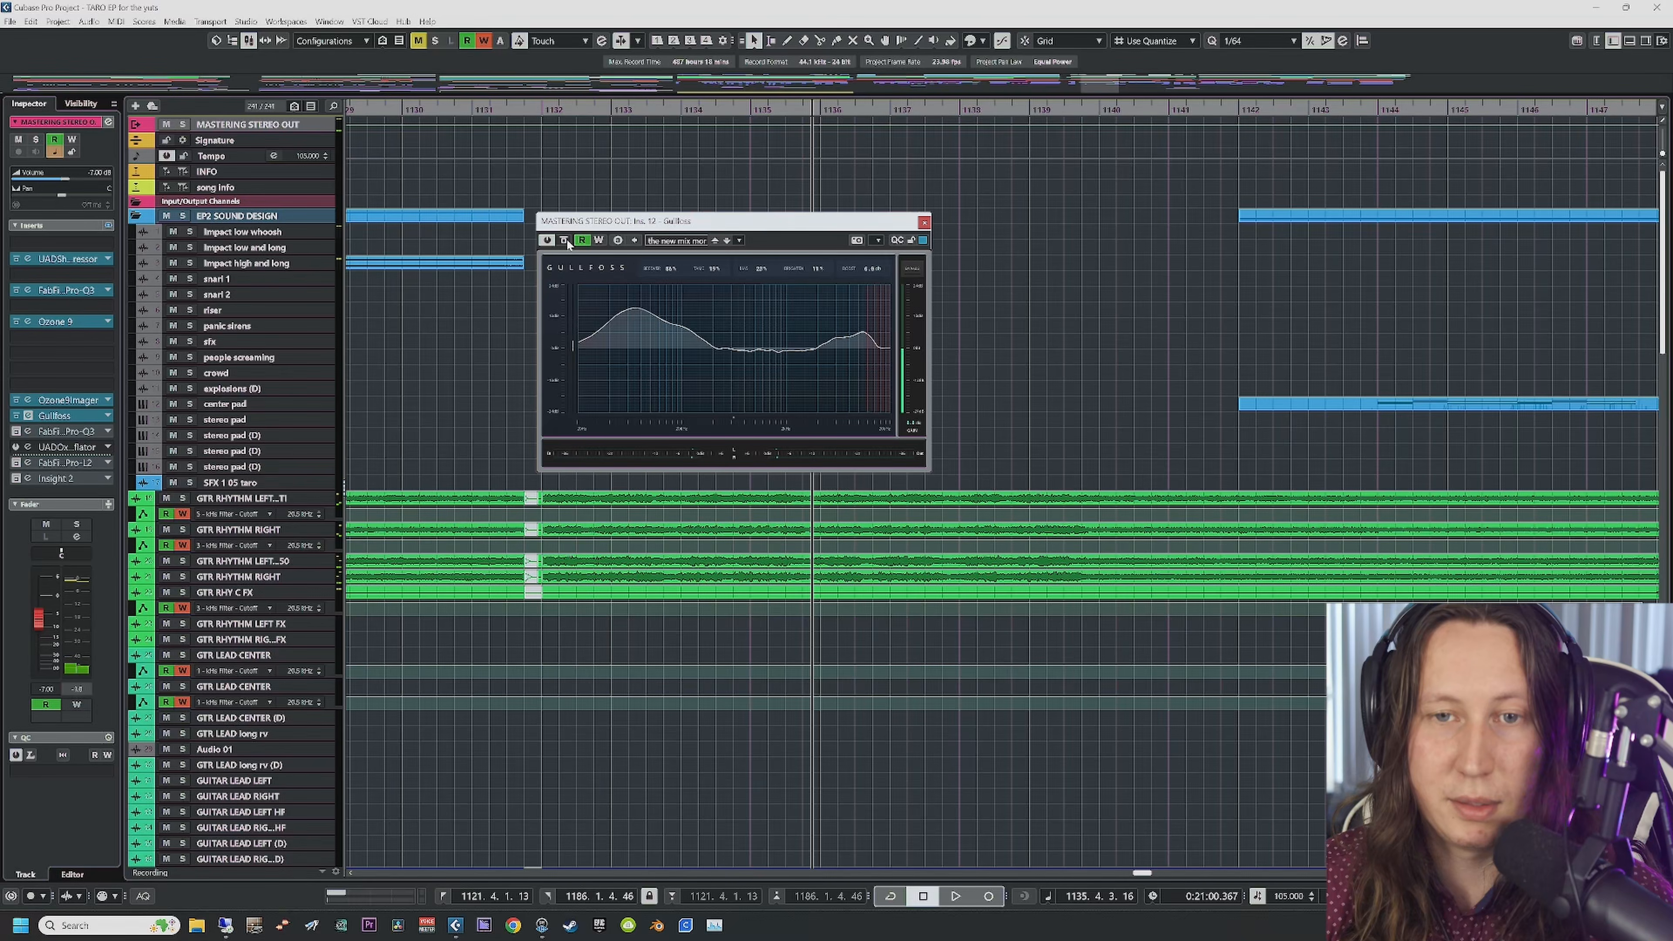
left_click(18, 464)
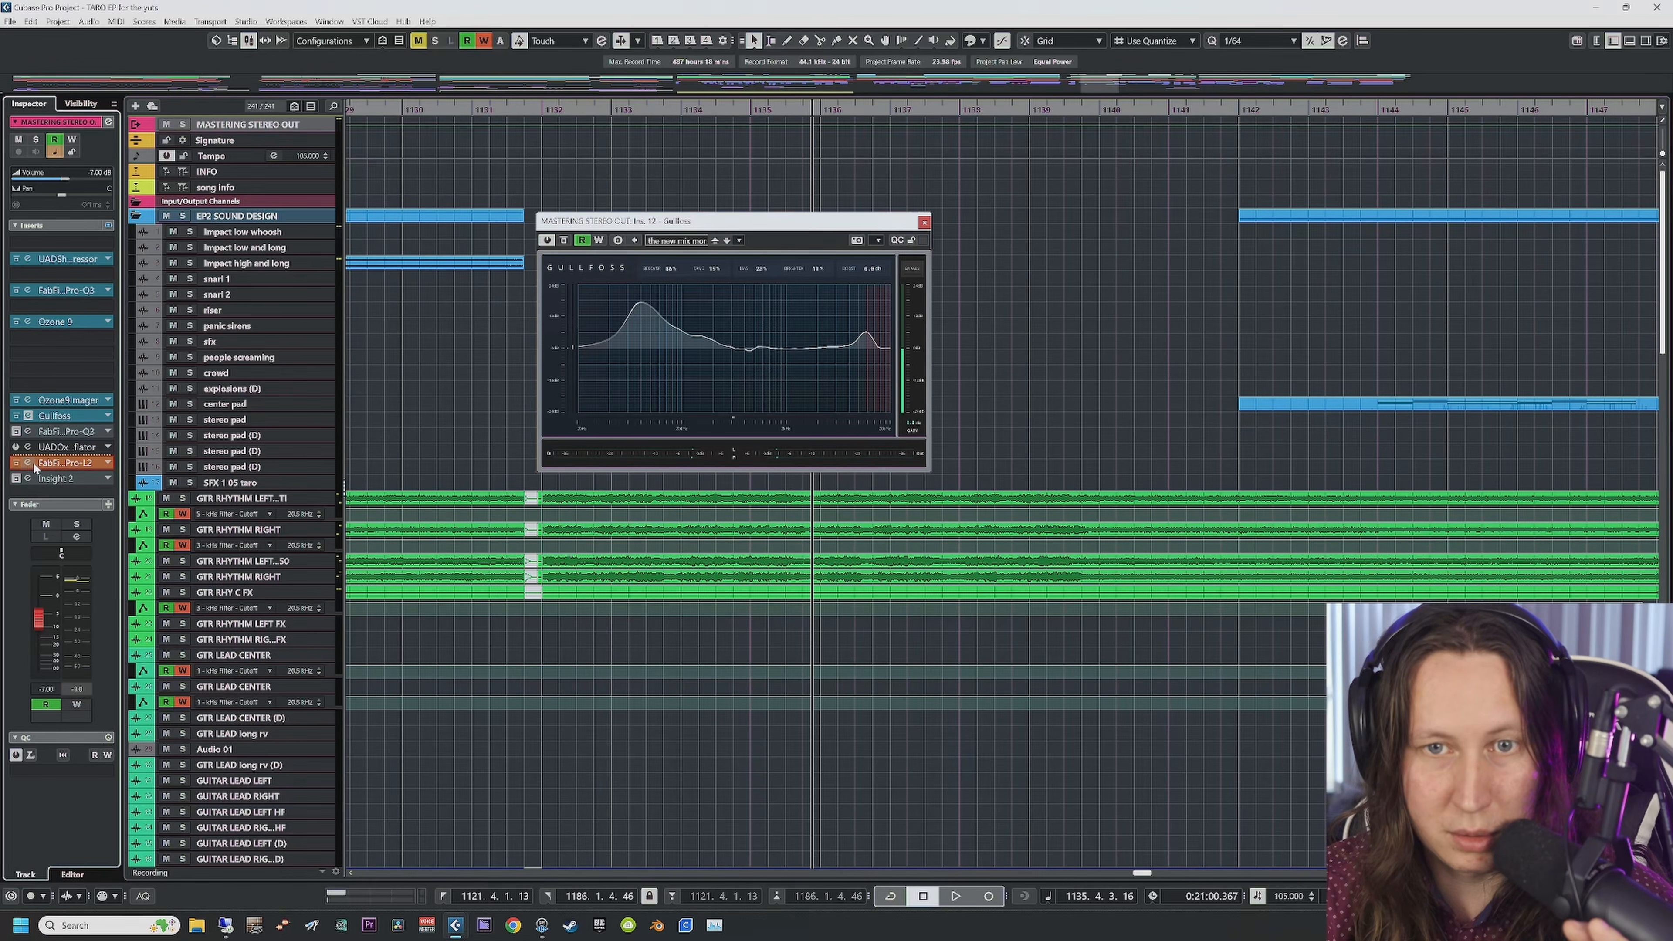
left_click(61, 463)
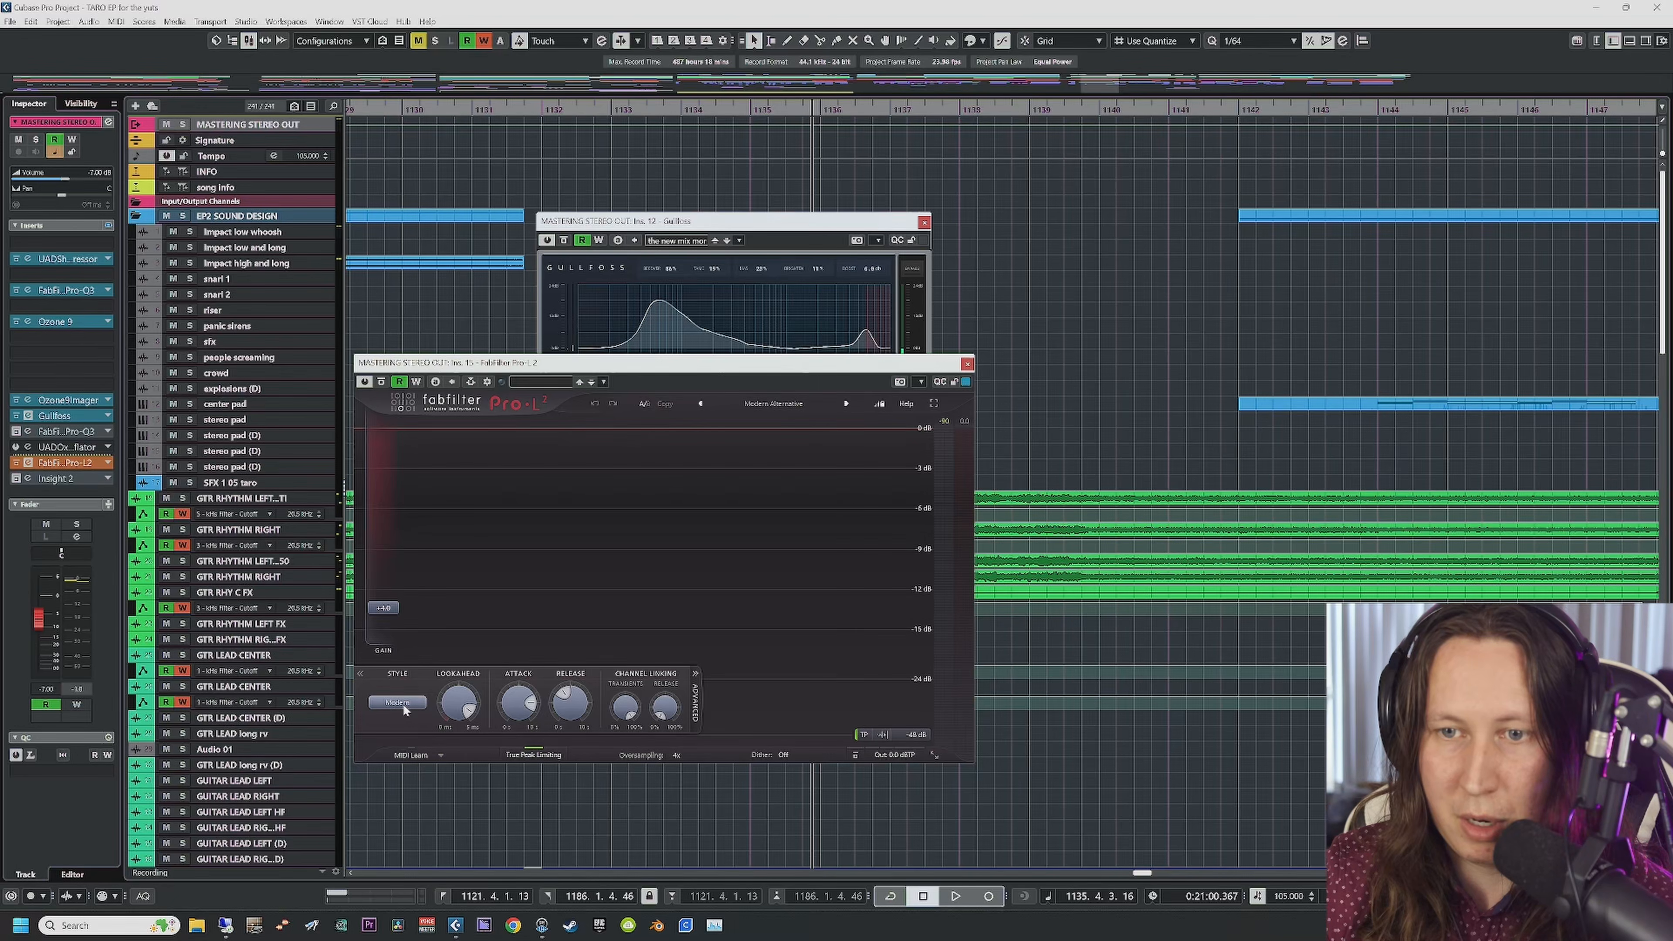
Step: Look over Pro-L 2's controls, play from bar 1131, and close the Pro-L 2 editor
mouse_move(470, 712)
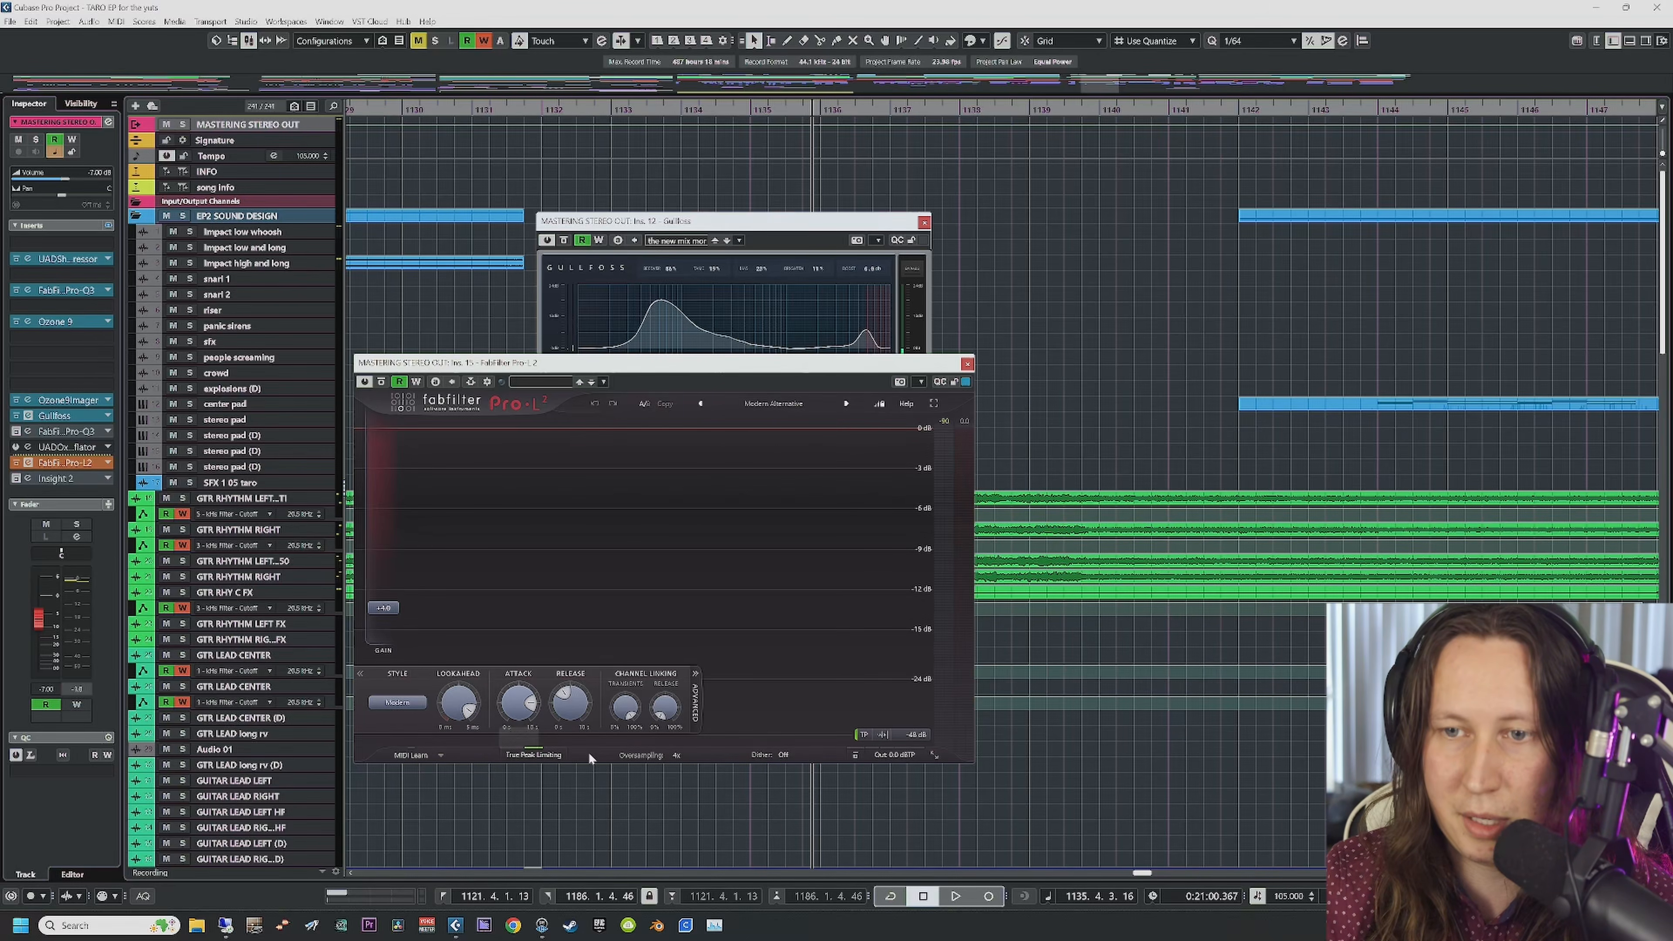
mouse_move(574, 716)
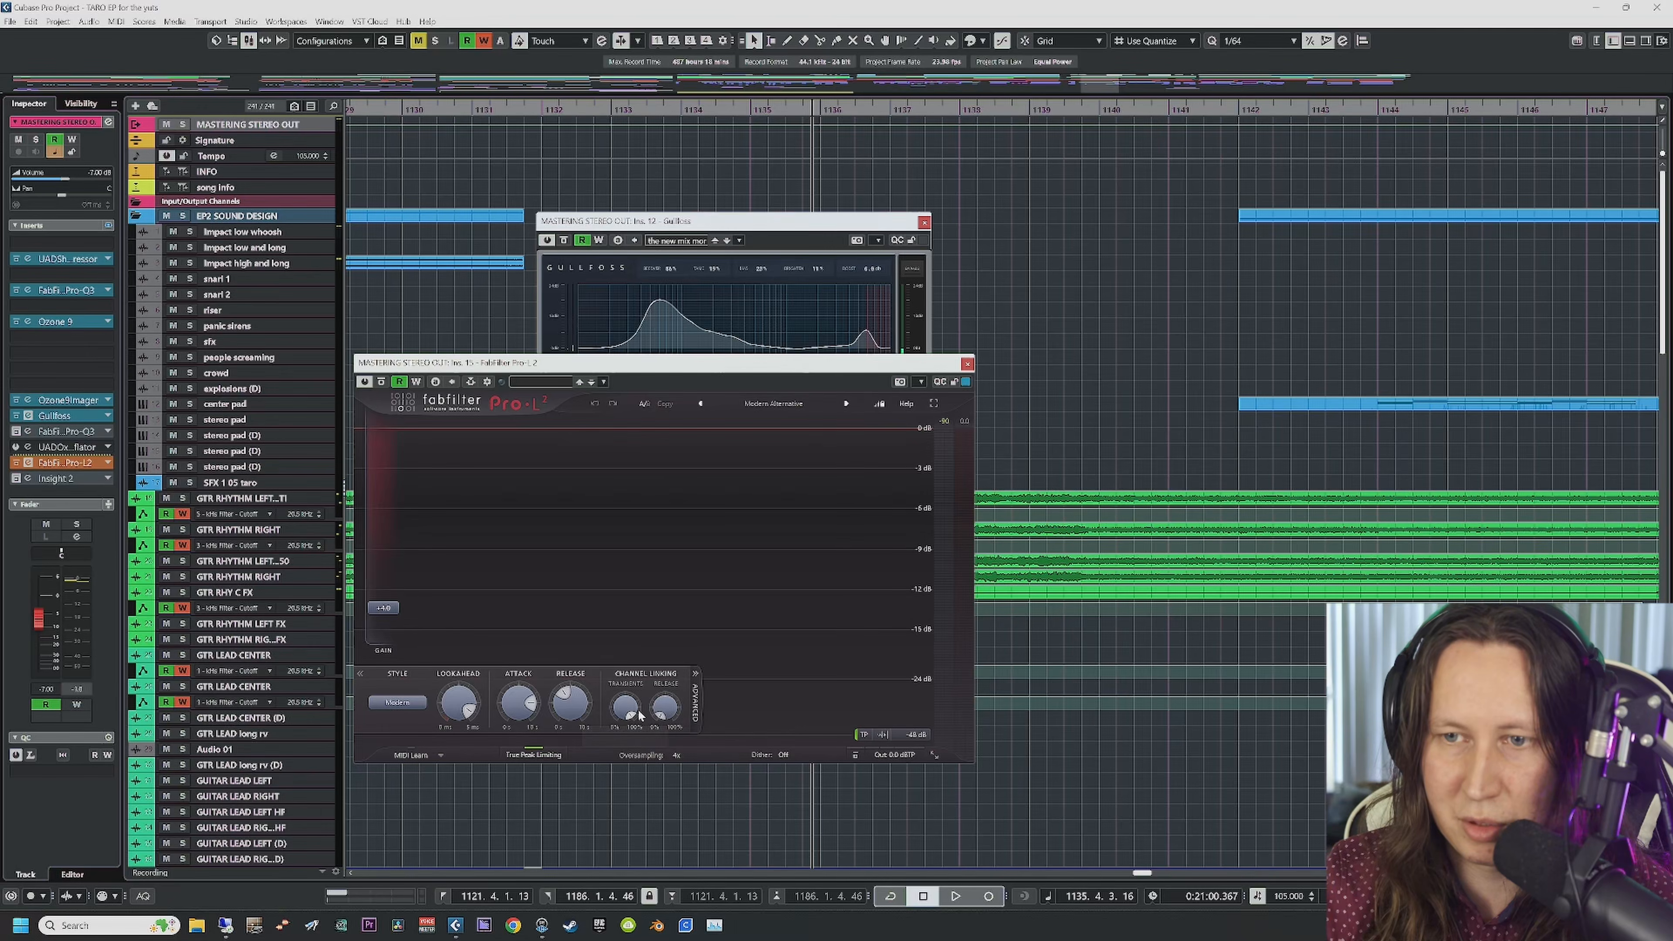
mouse_move(629, 711)
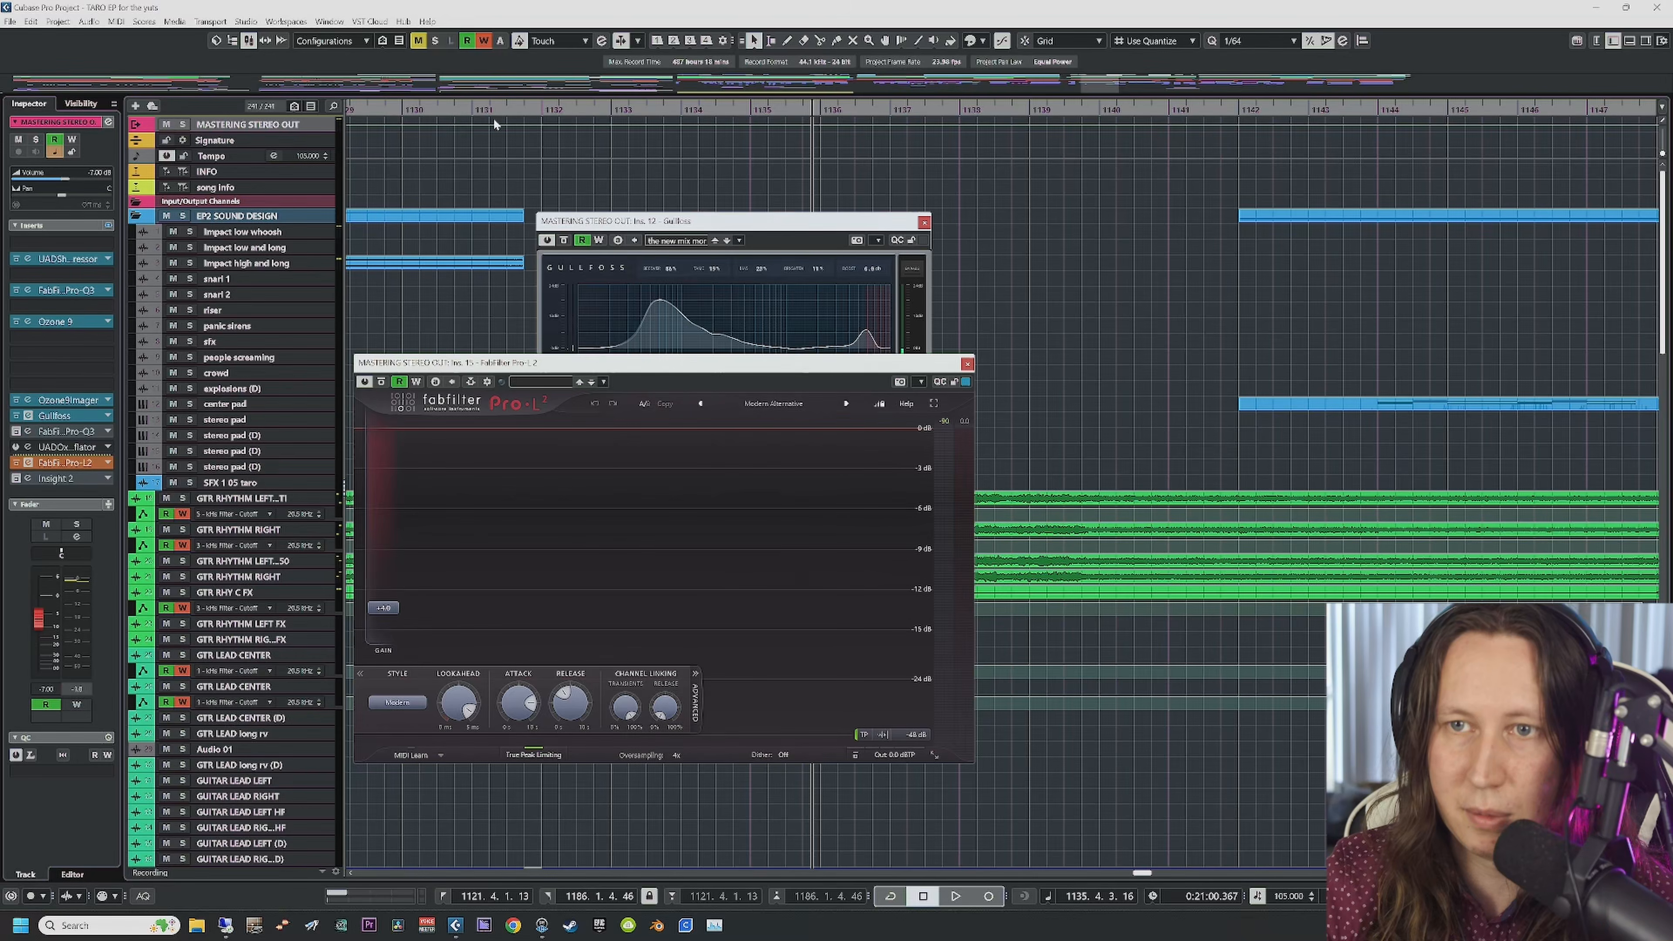
key("space")
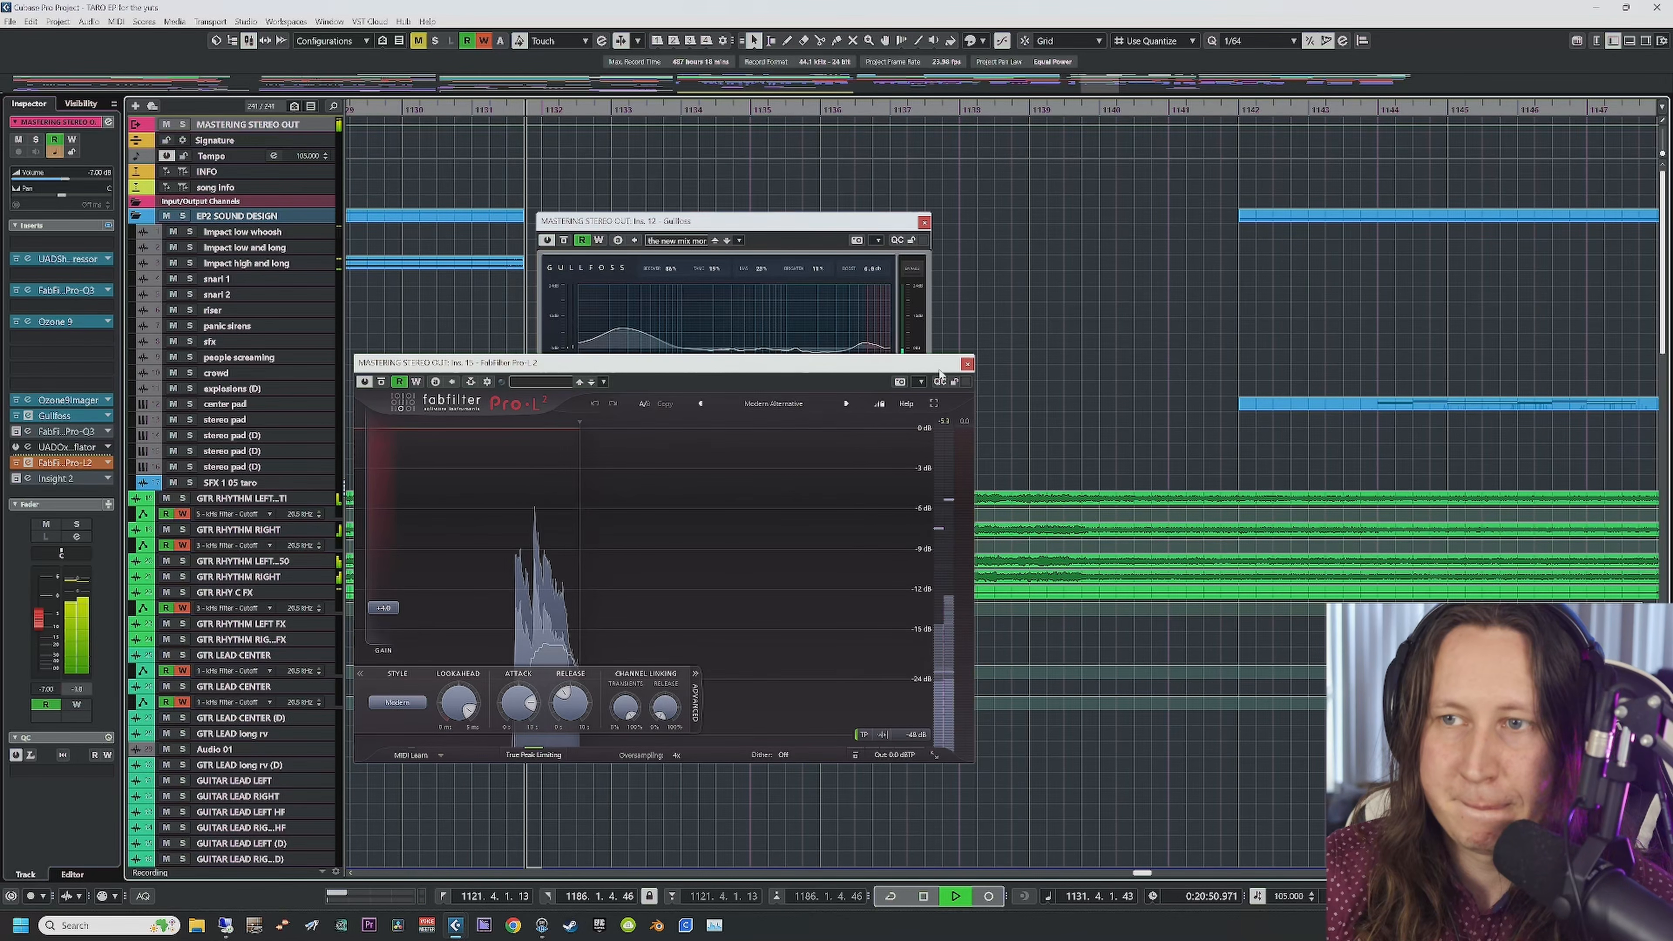
left_click(966, 363)
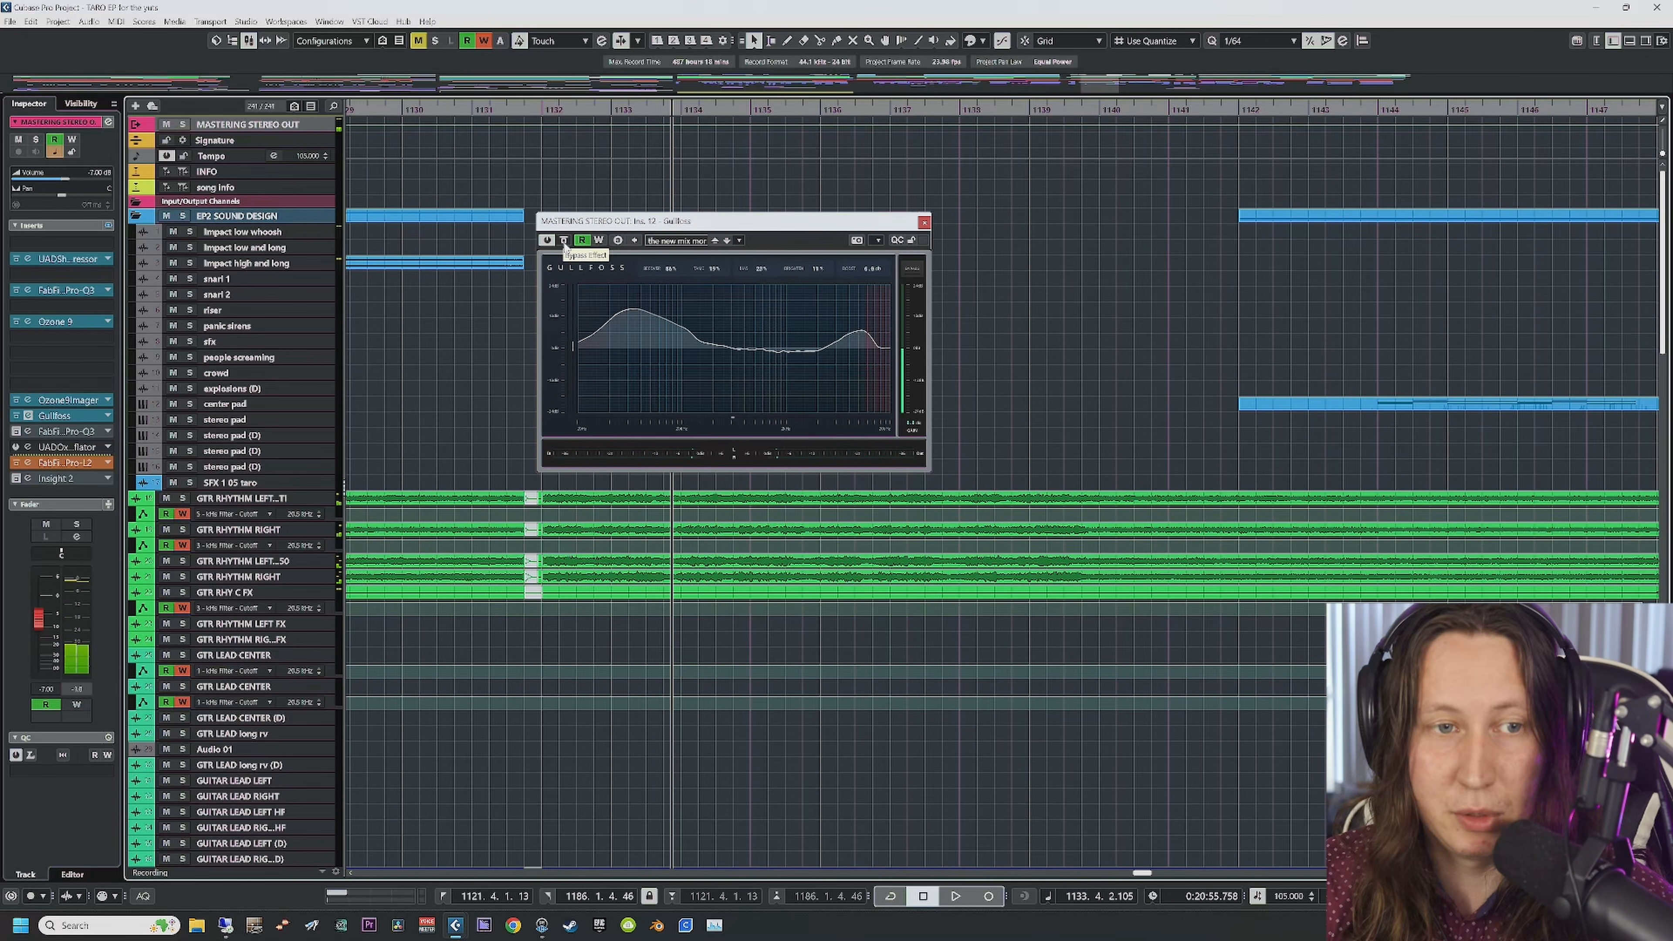
Step: Bypass and re-enable Gullfoss twice during playback, leave it on, and close its window
left_click(564, 242)
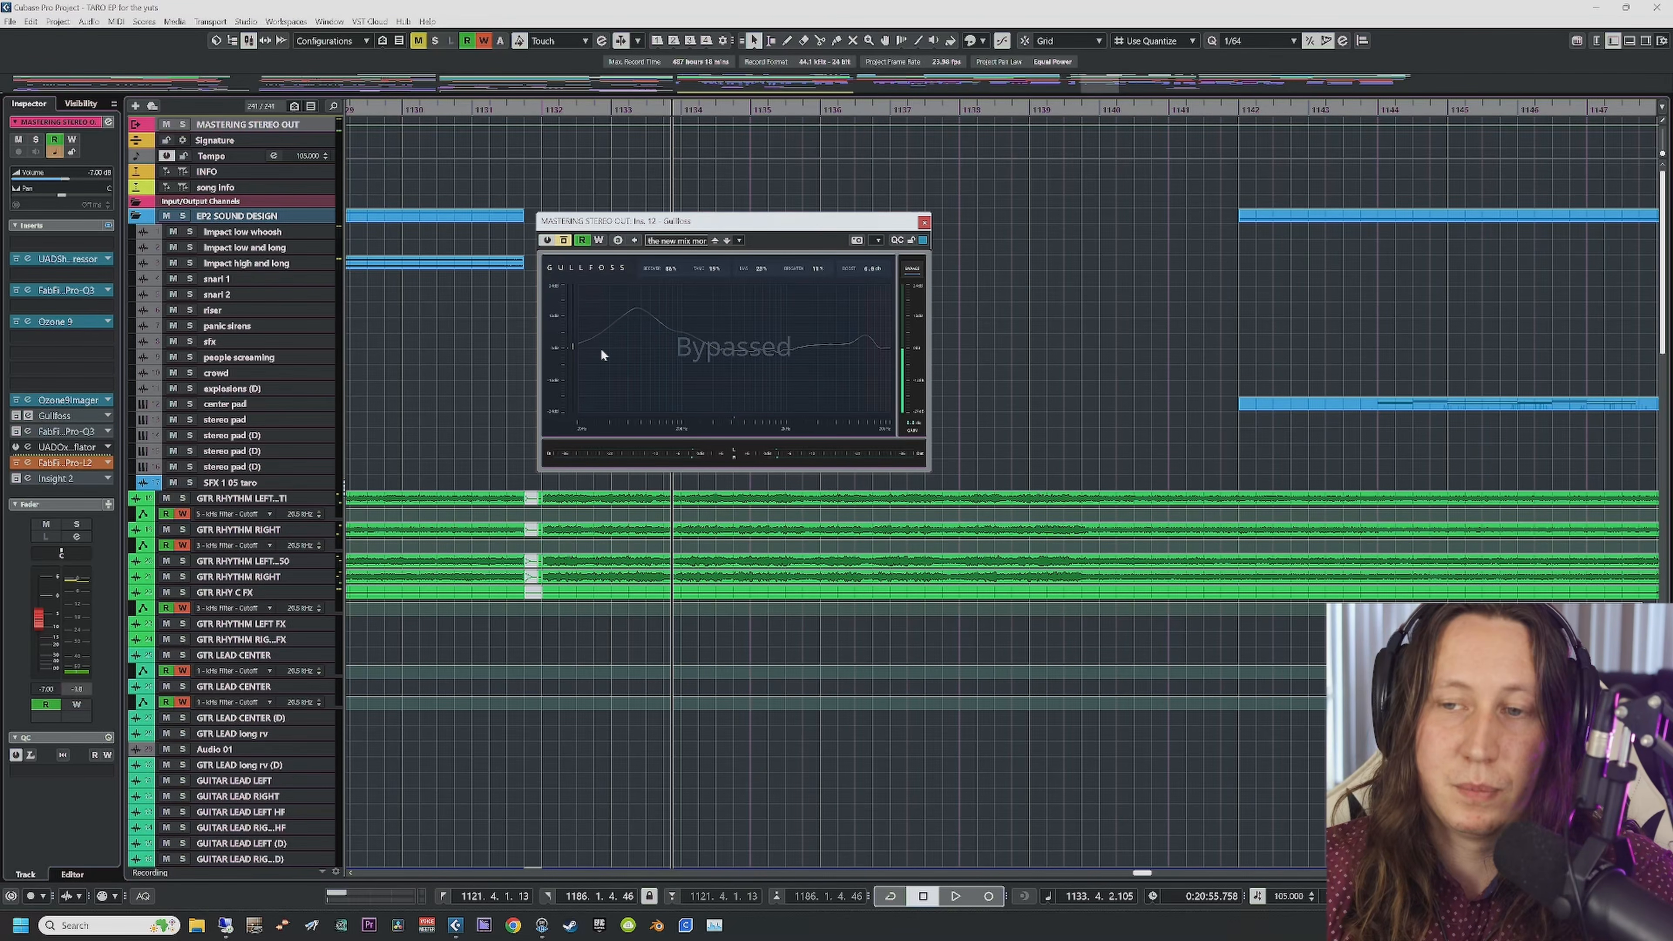
key("space")
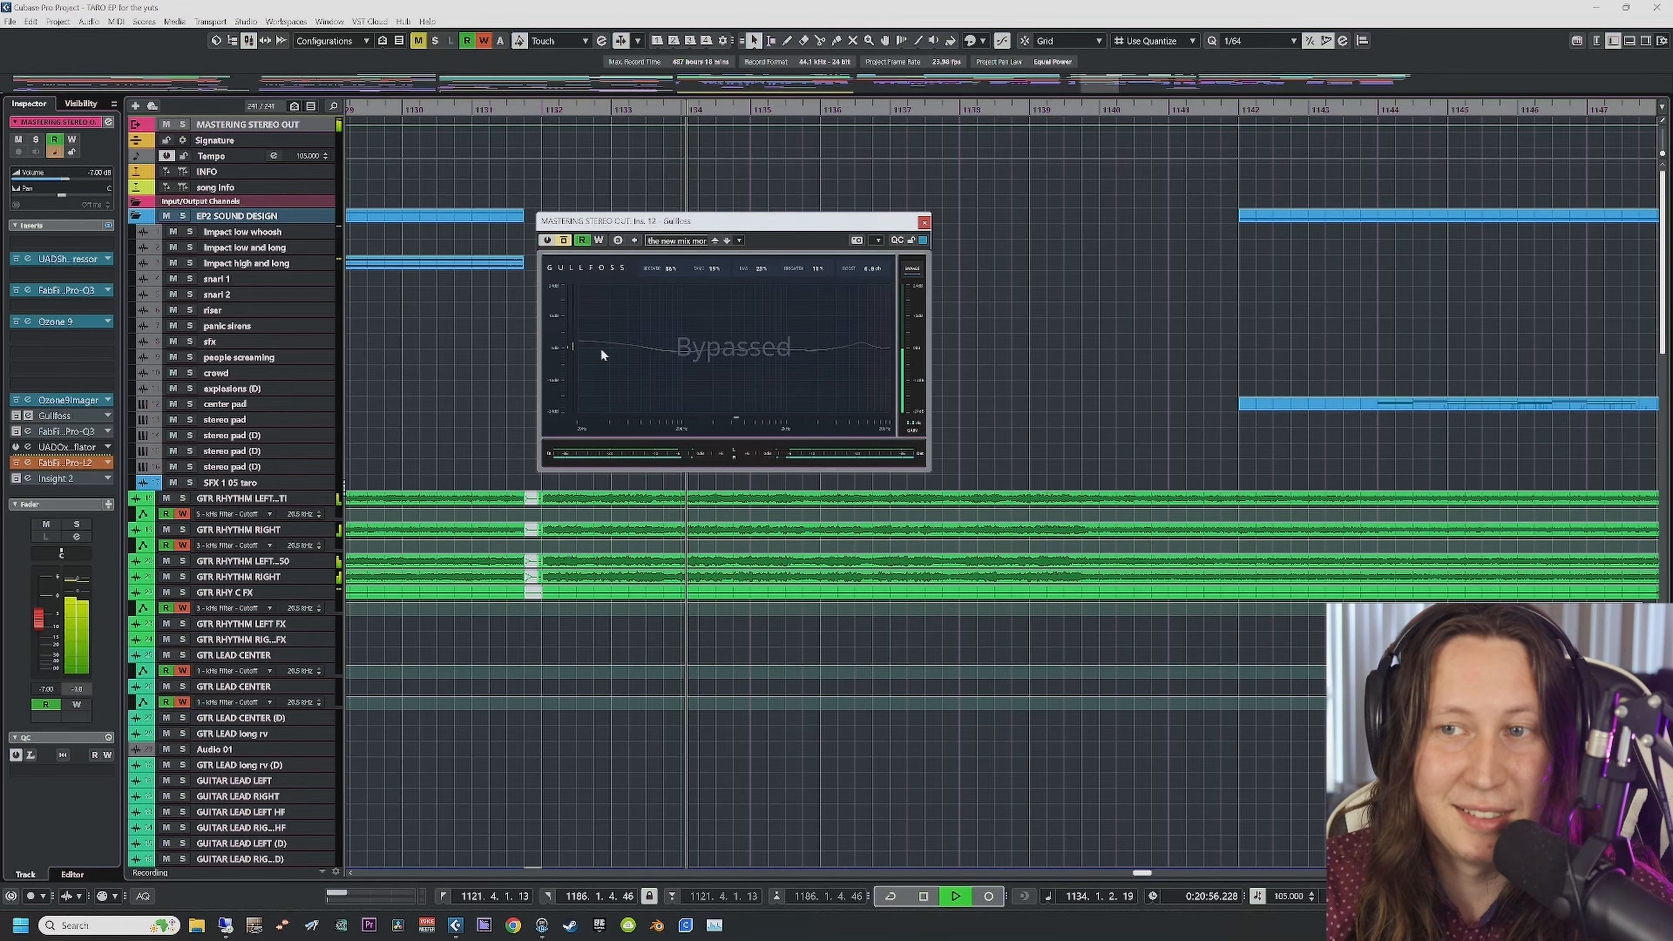
left_click(565, 241)
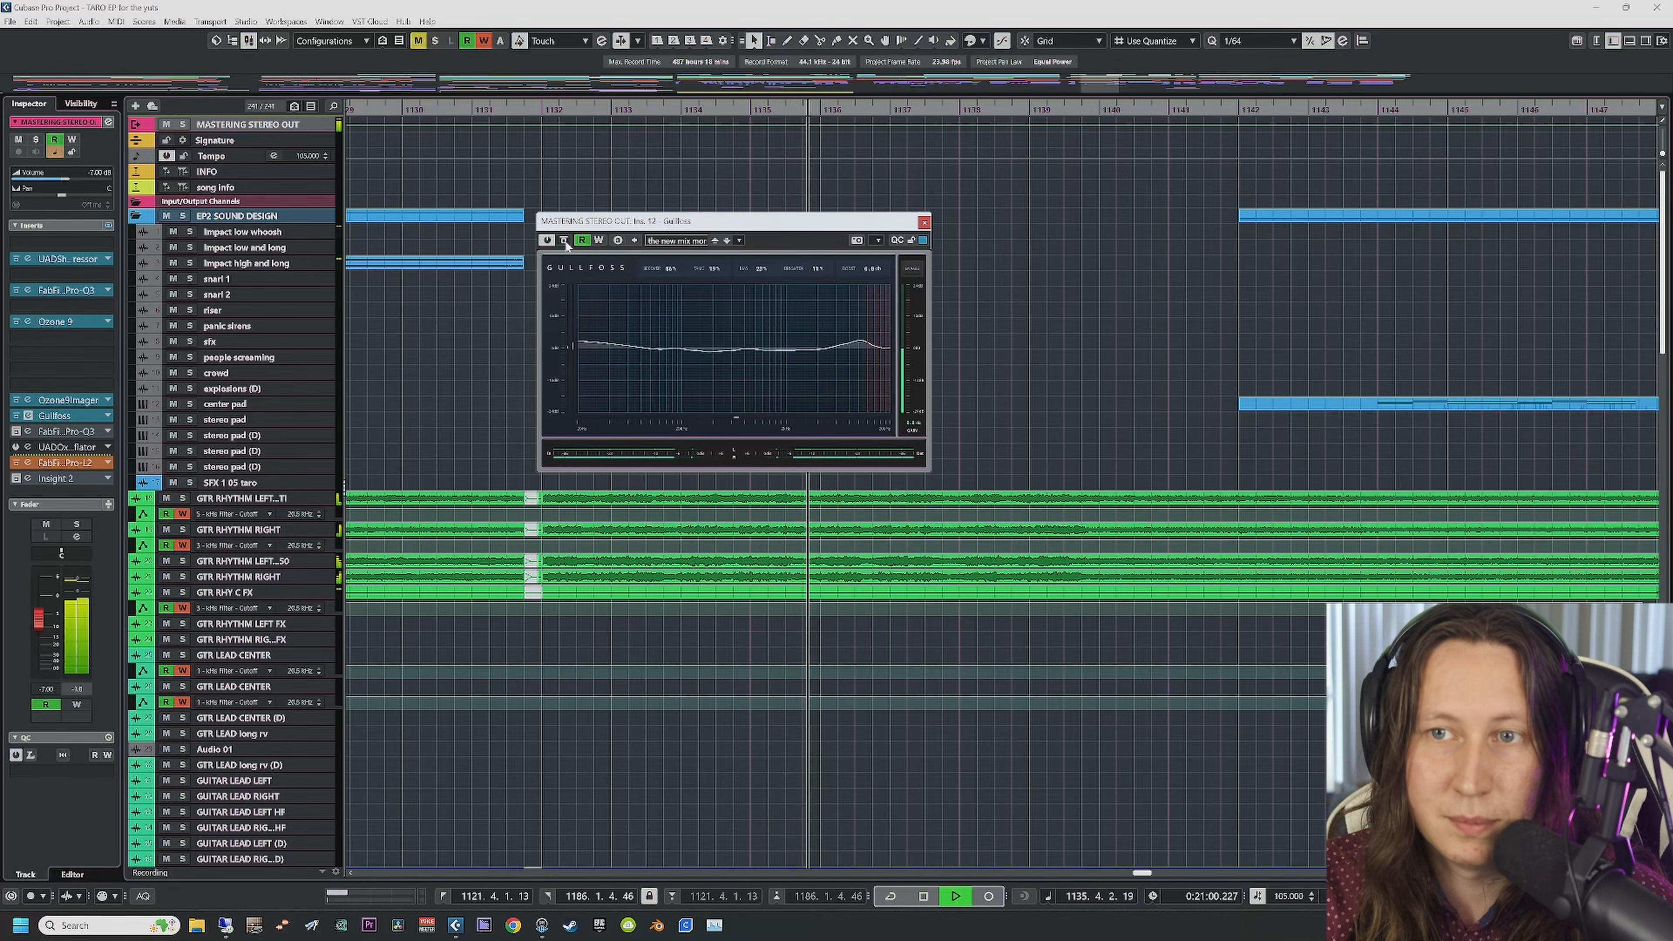
left_click(565, 241)
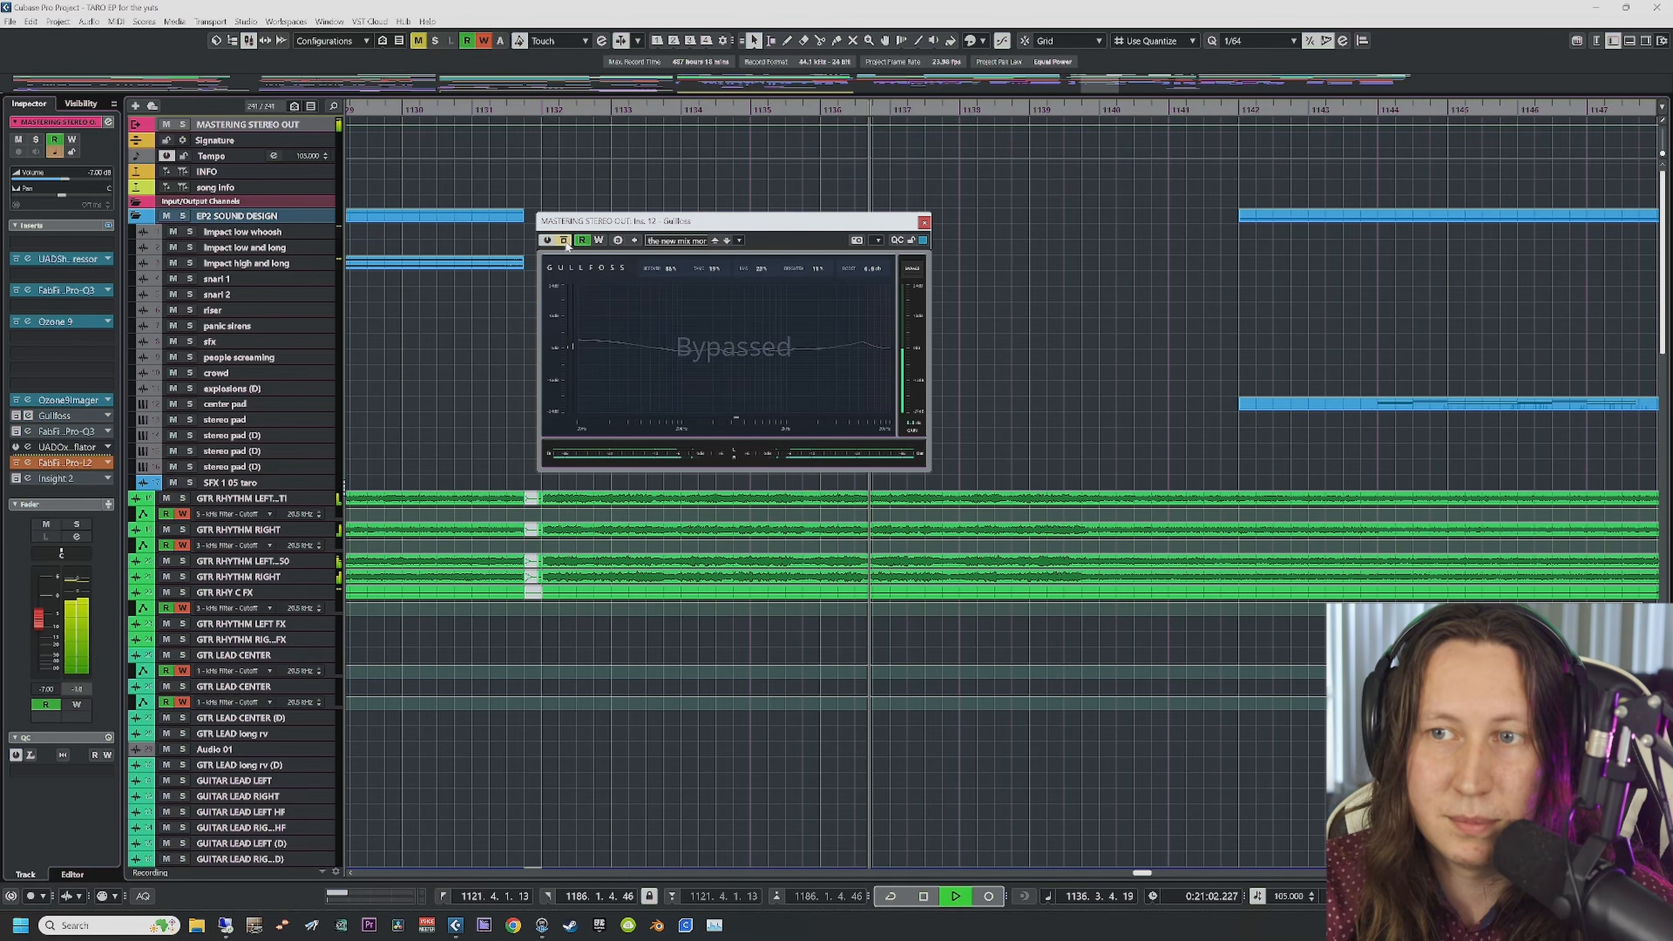
left_click(565, 242)
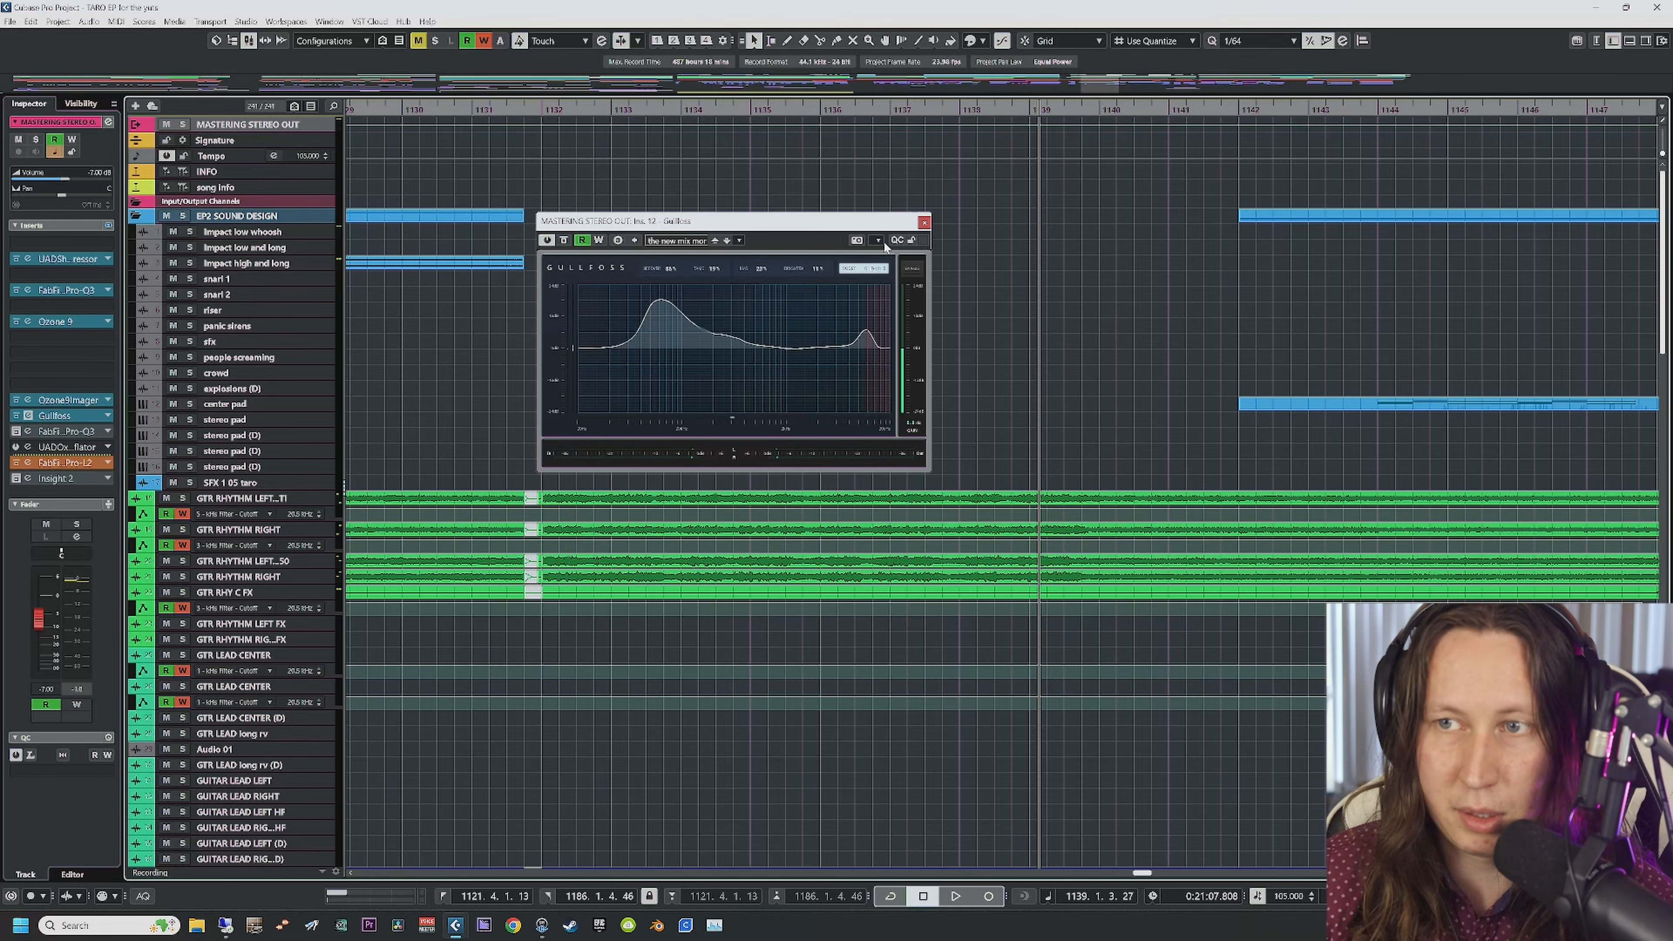
left_click(924, 222)
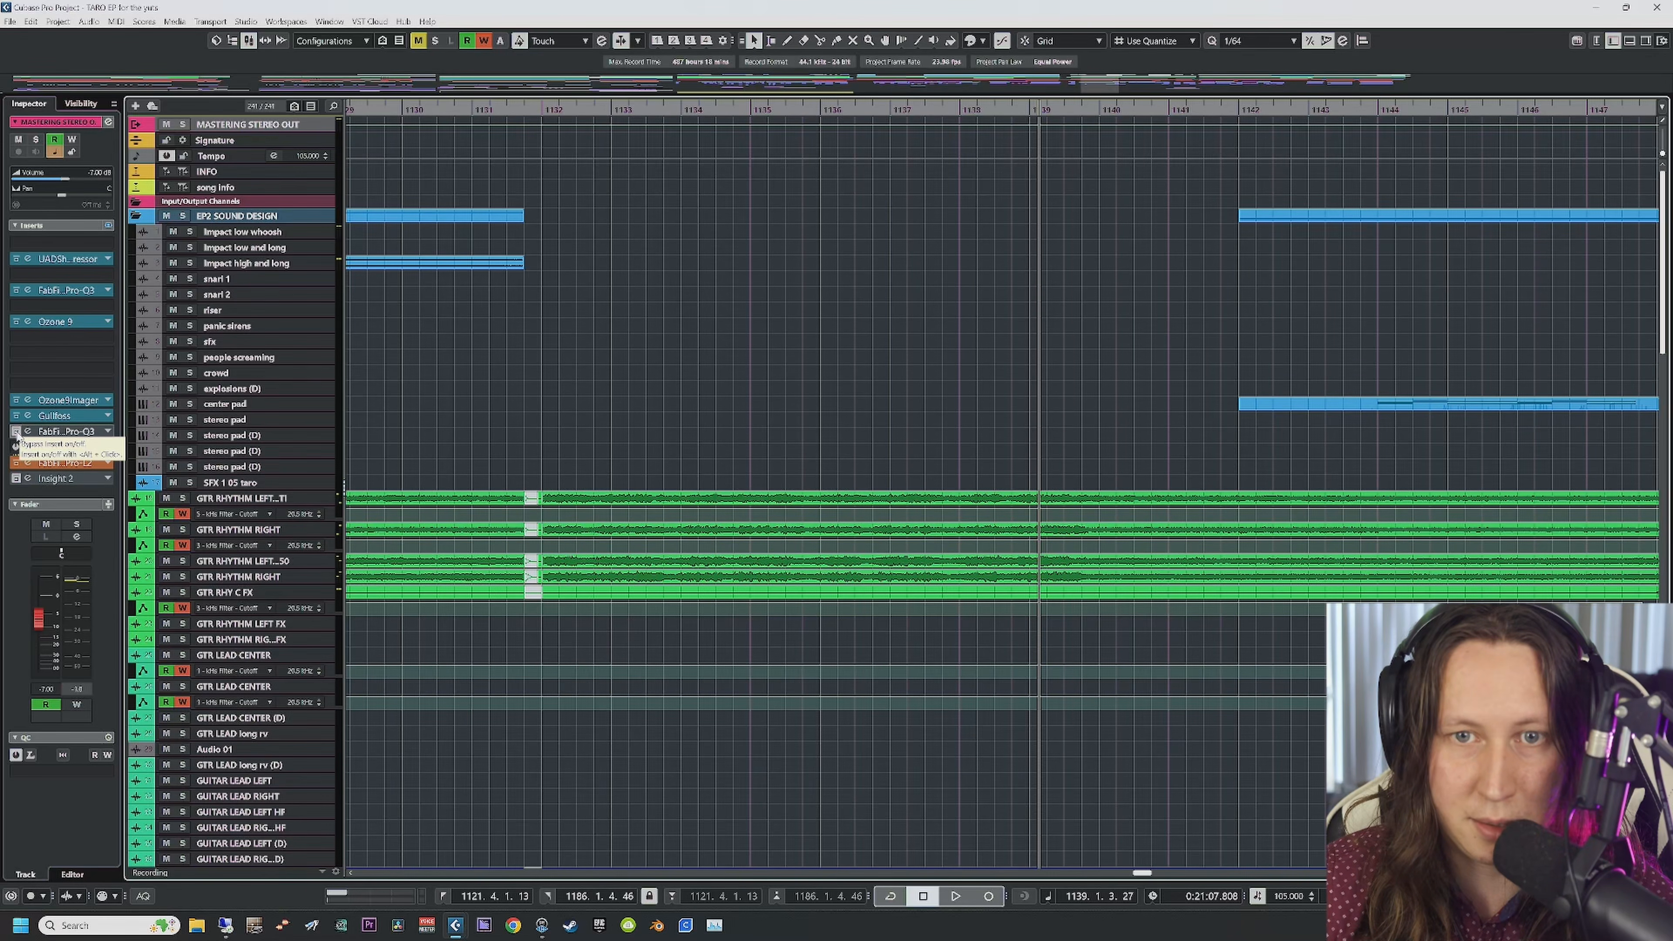
Step: Open the master's FabFilter Pro-Q 3 editor and shift its window further left to show the EQ curve
left_click(63, 431)
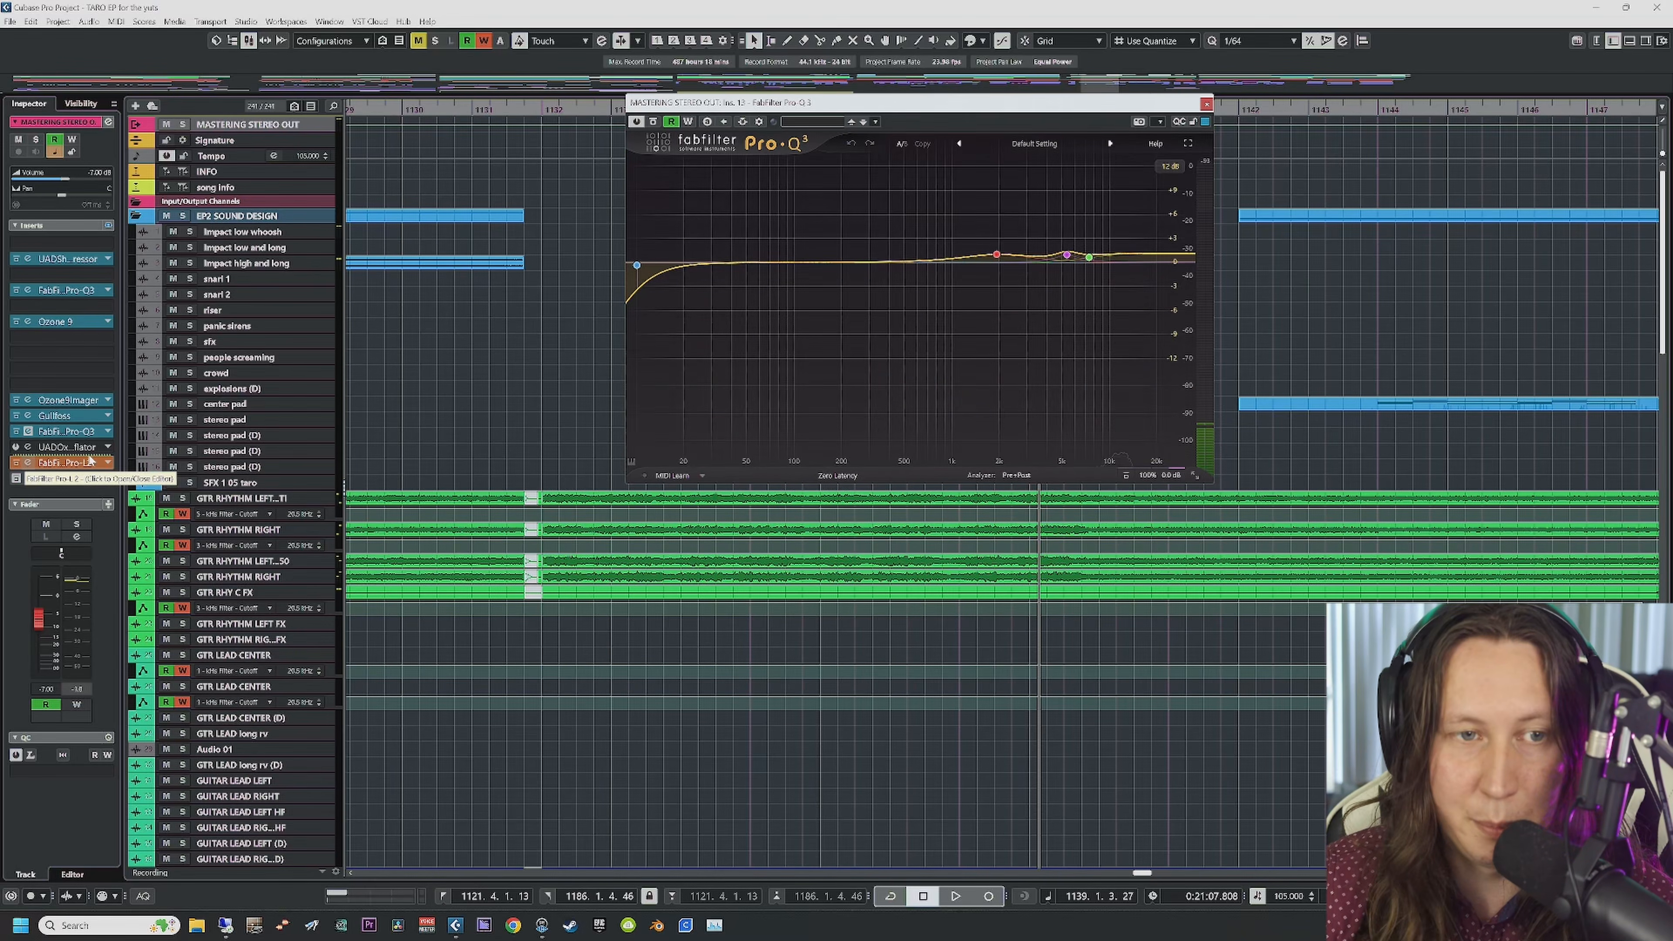
mouse_move(636, 269)
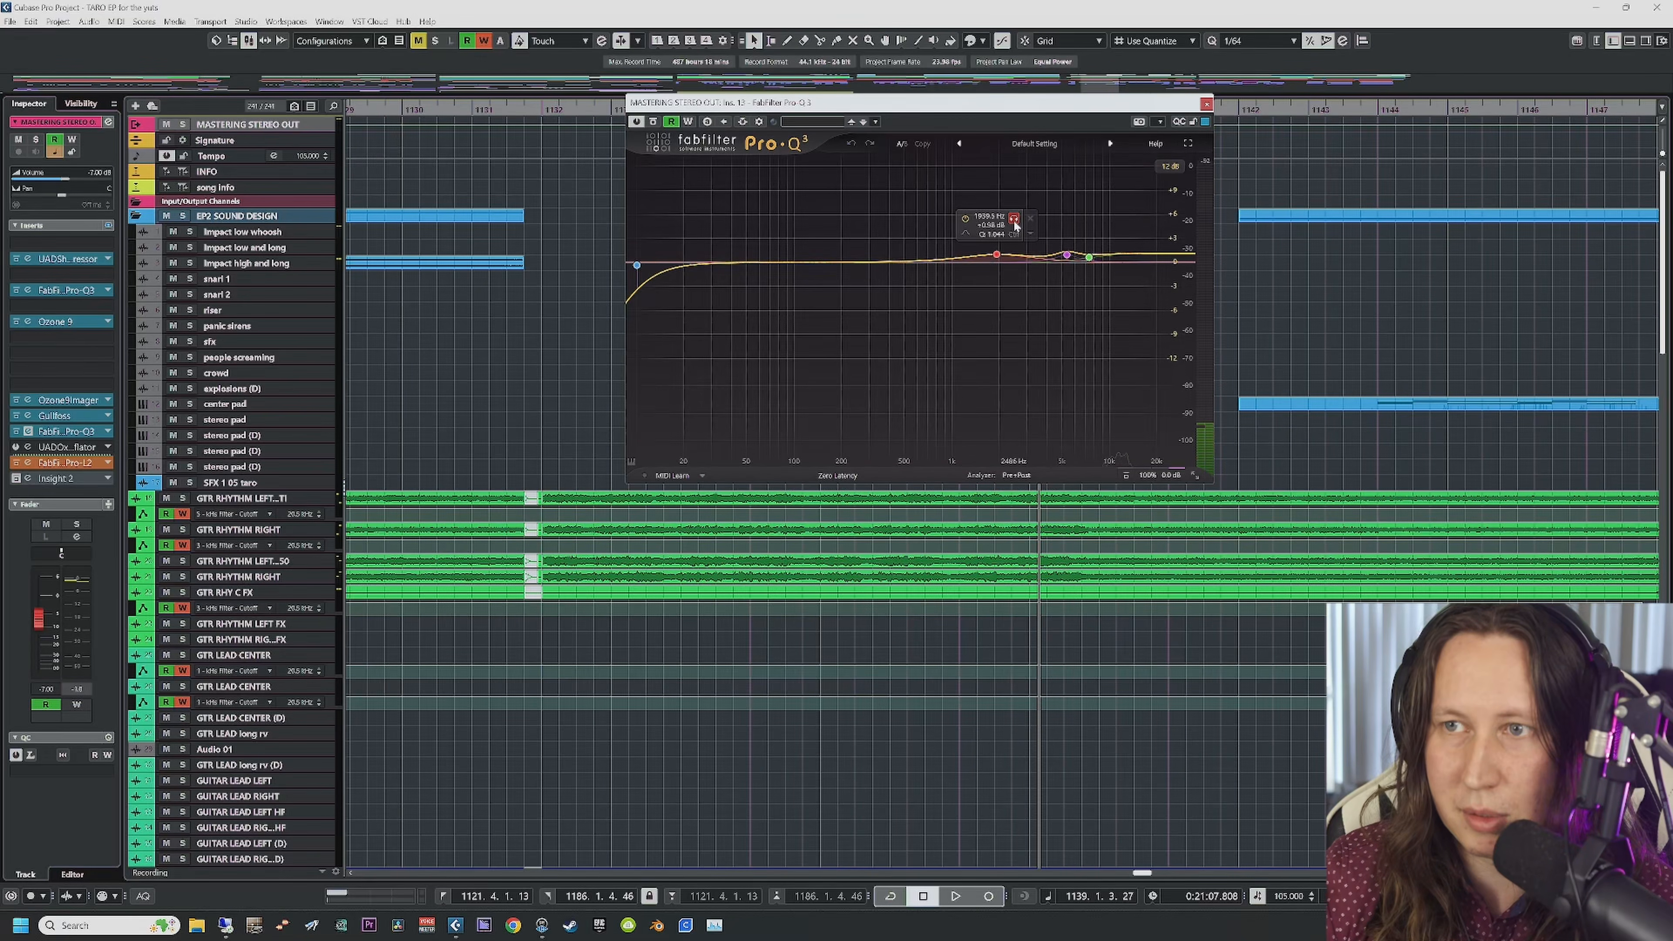
left_click_drag(988, 107, 628, 138)
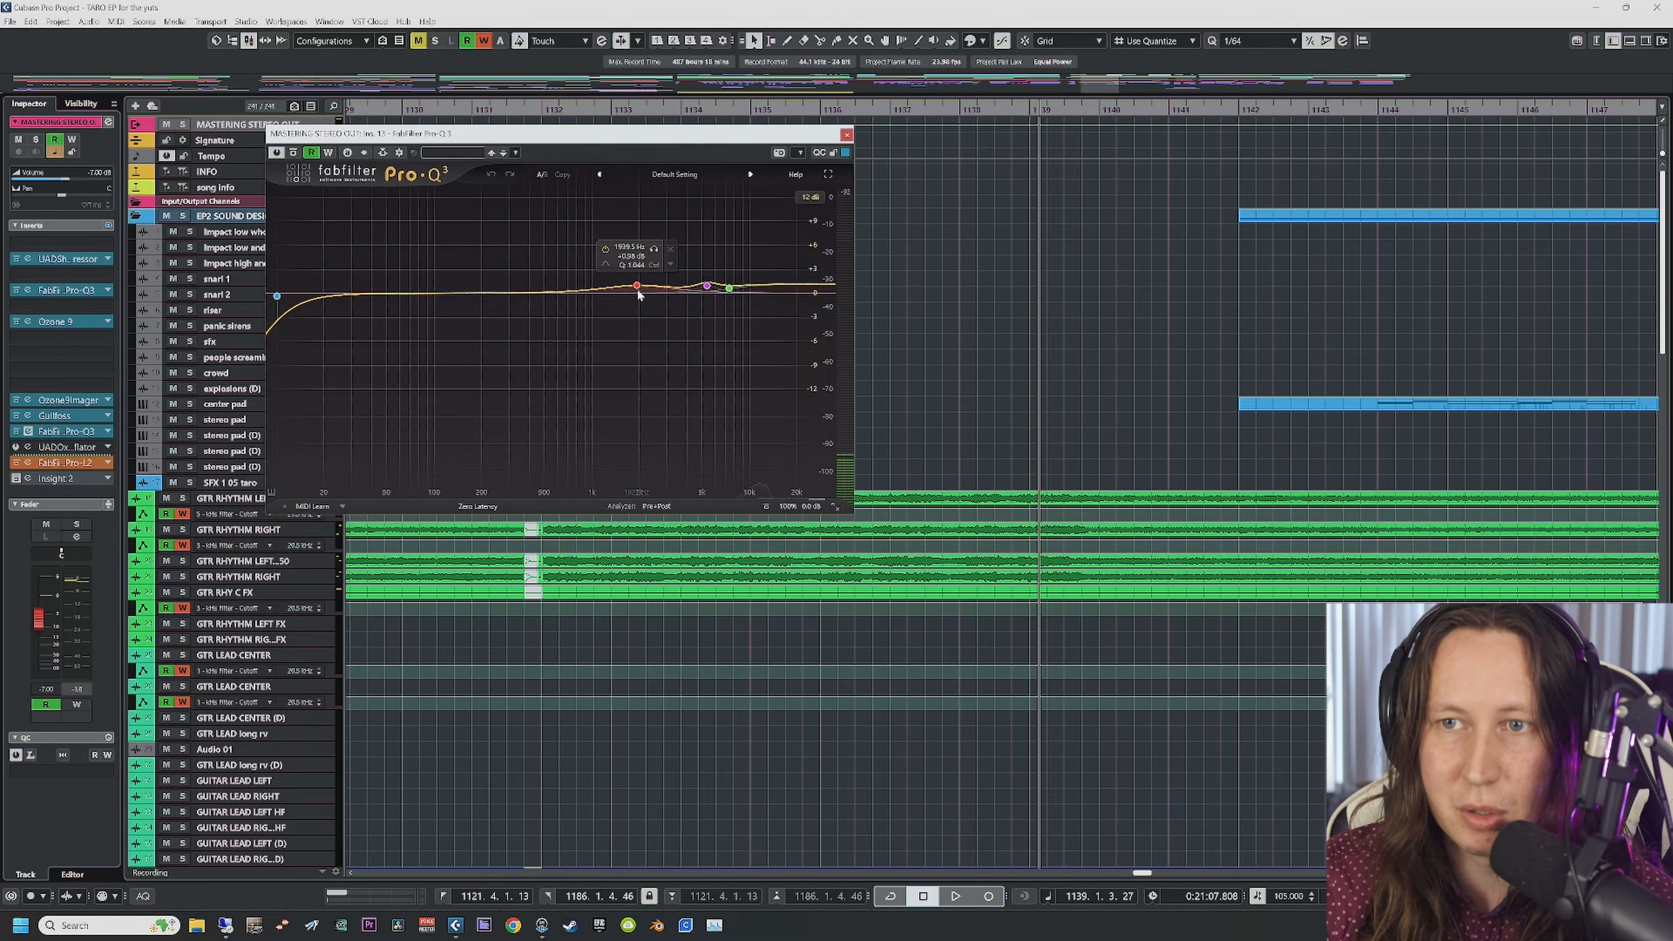
Step: A/B the mastering Pro-Q 3 by bypassing it twice during playback, leaving it active, then stop near bar 1136
key("space")
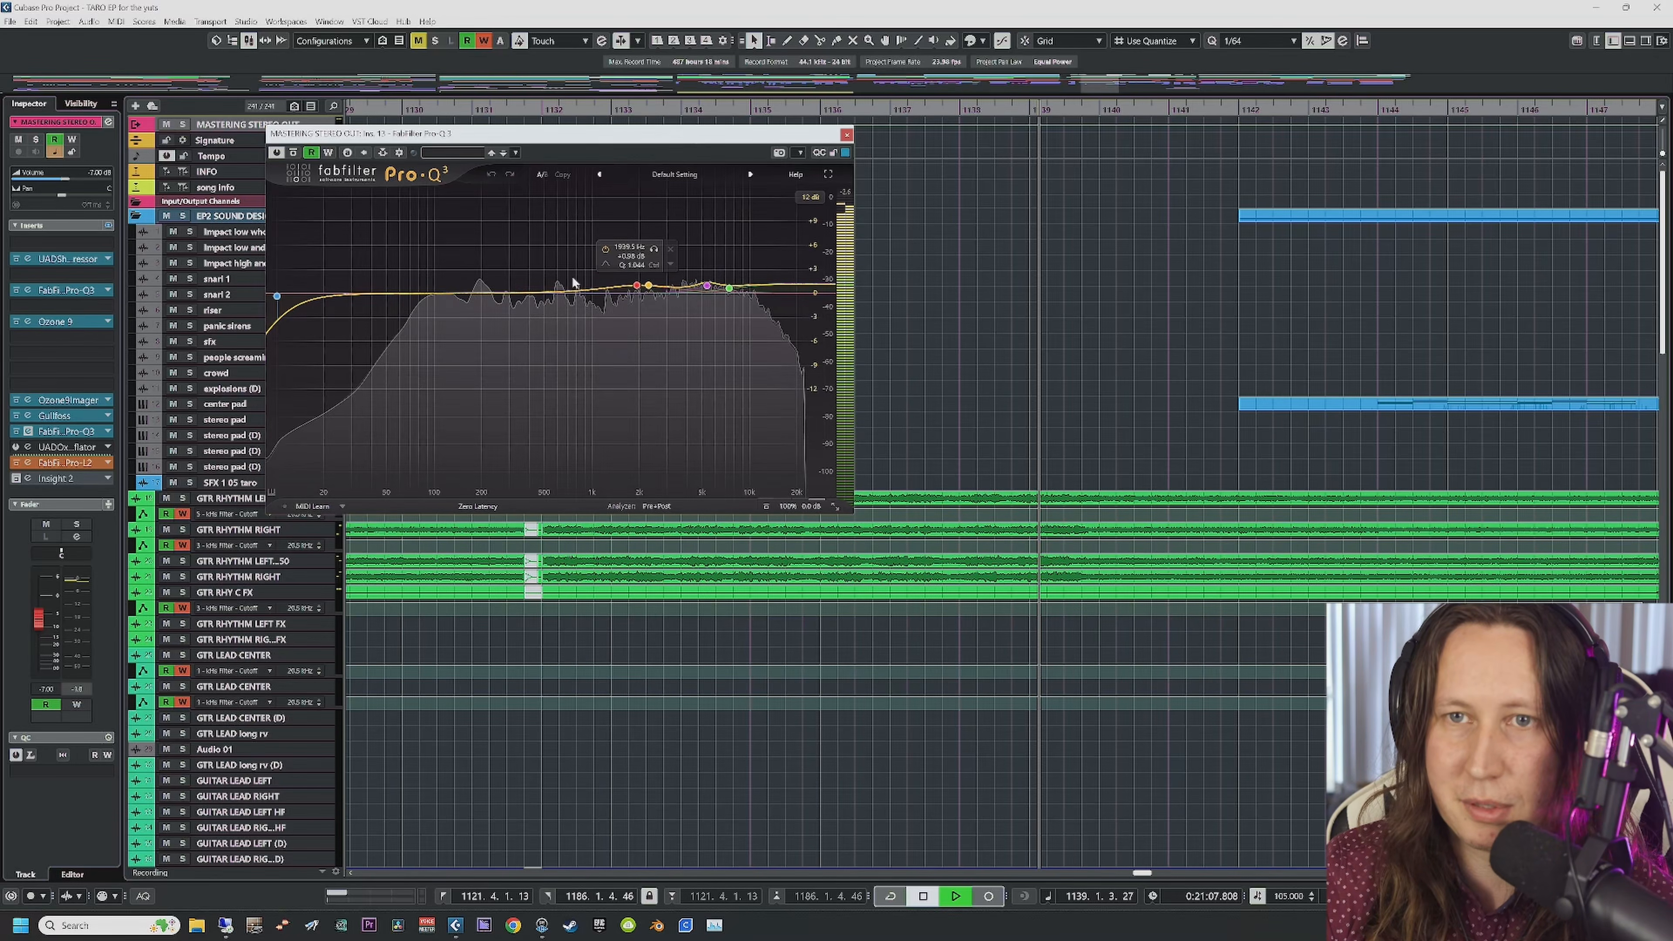
left_click(294, 154)
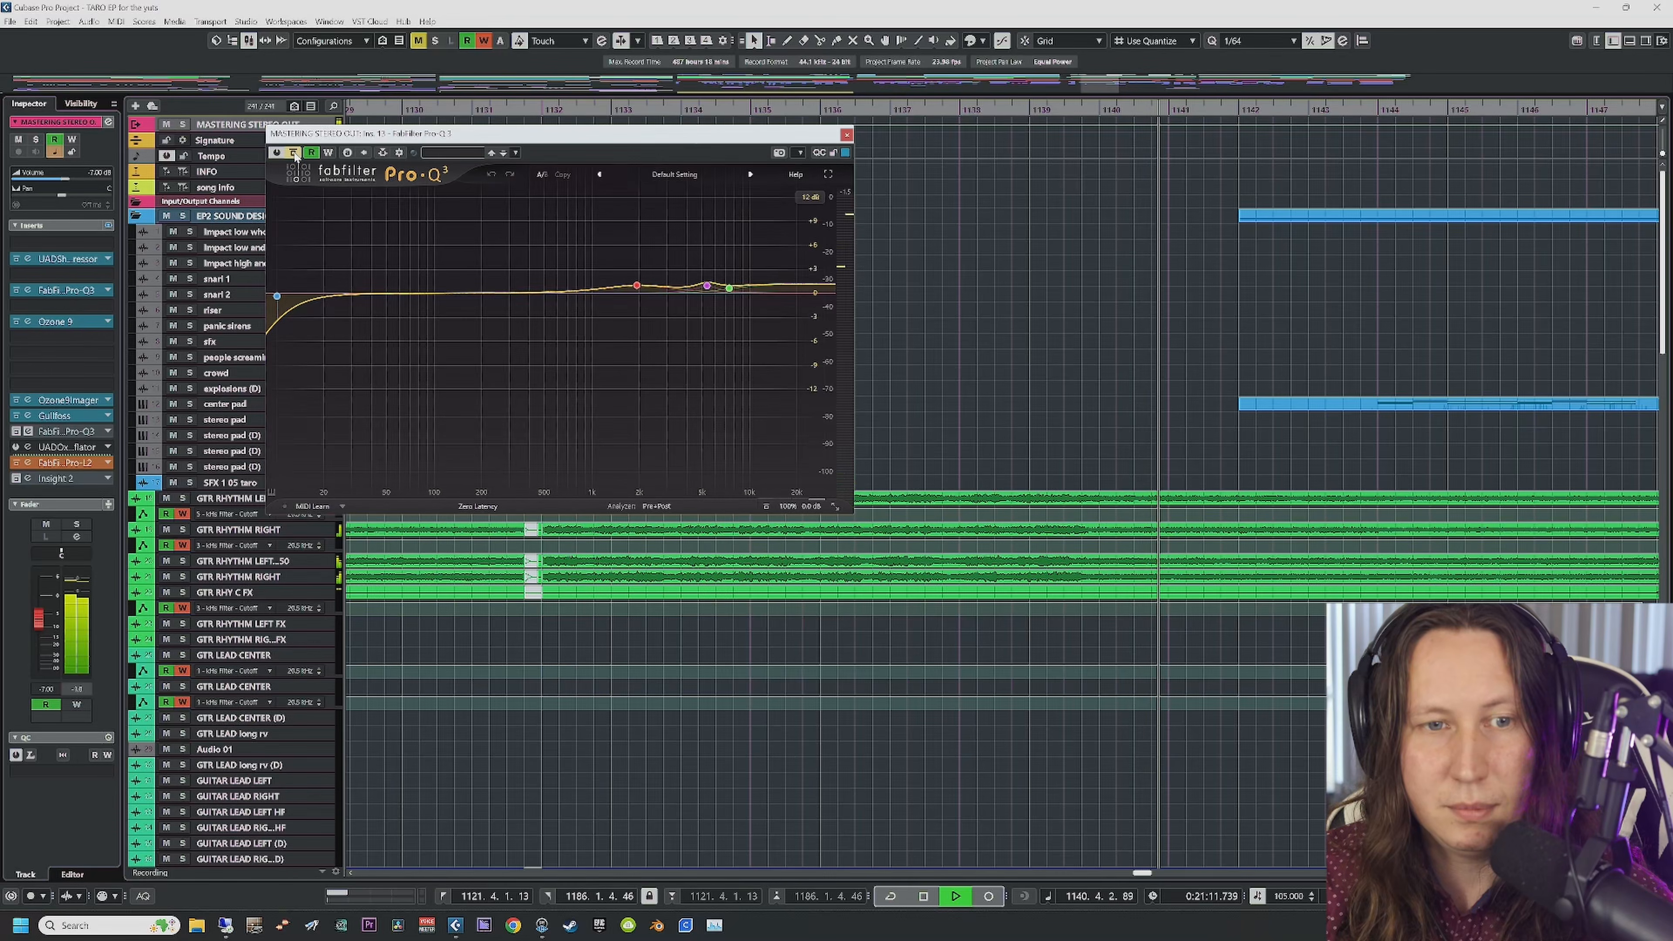
left_click(294, 153)
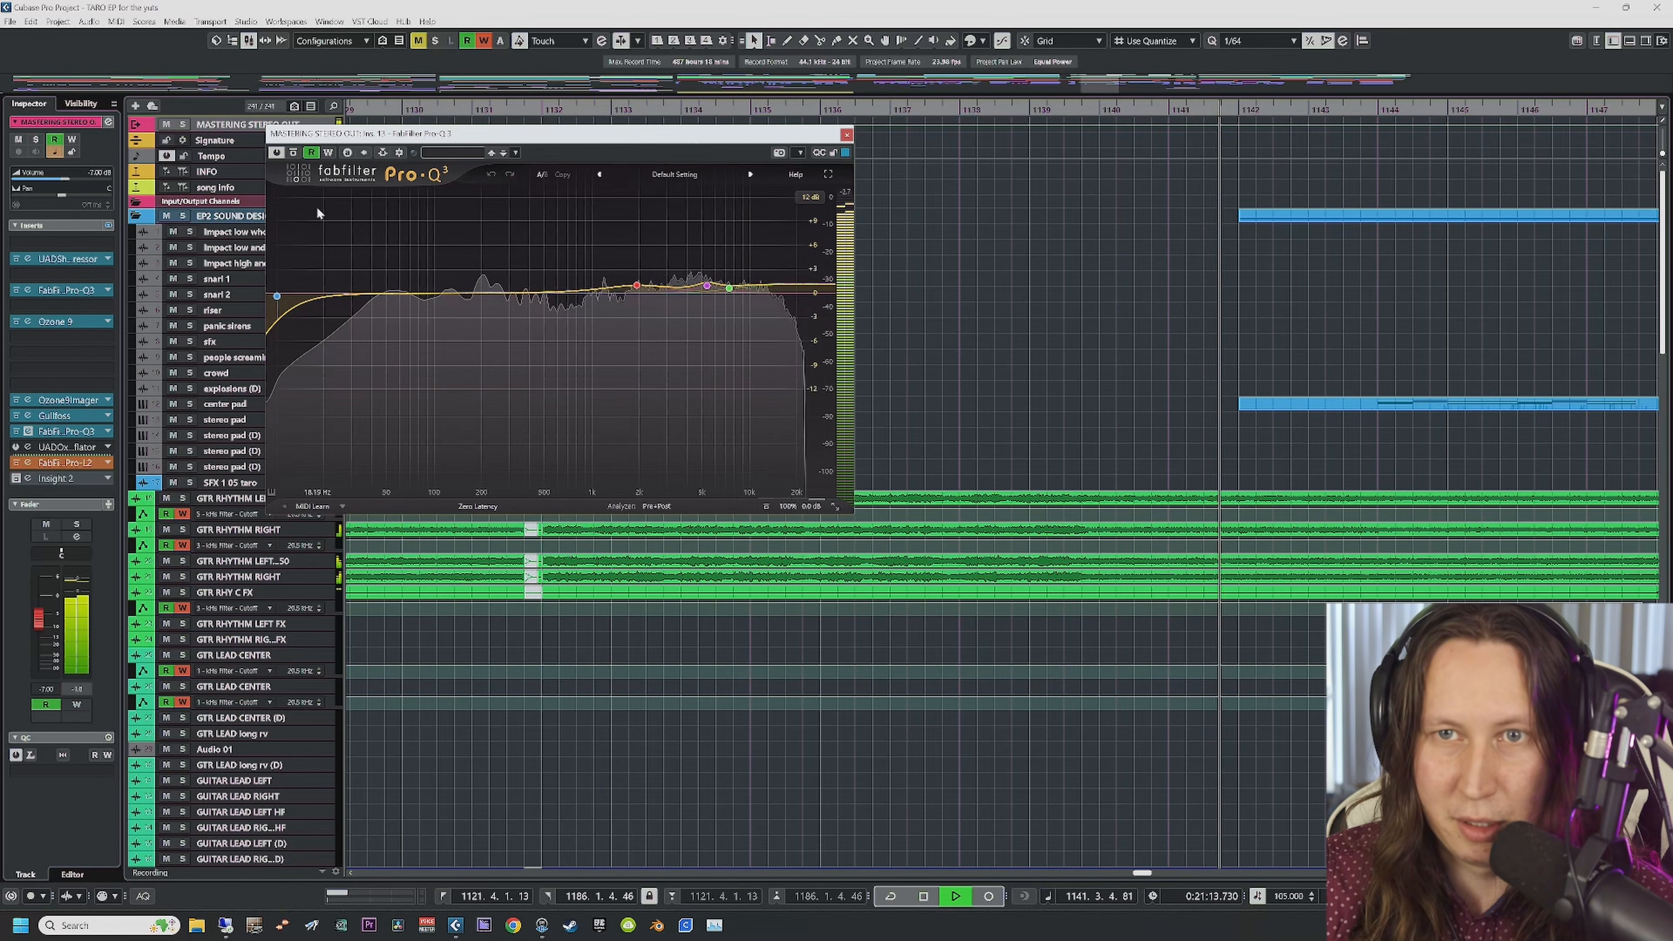
left_click(294, 154)
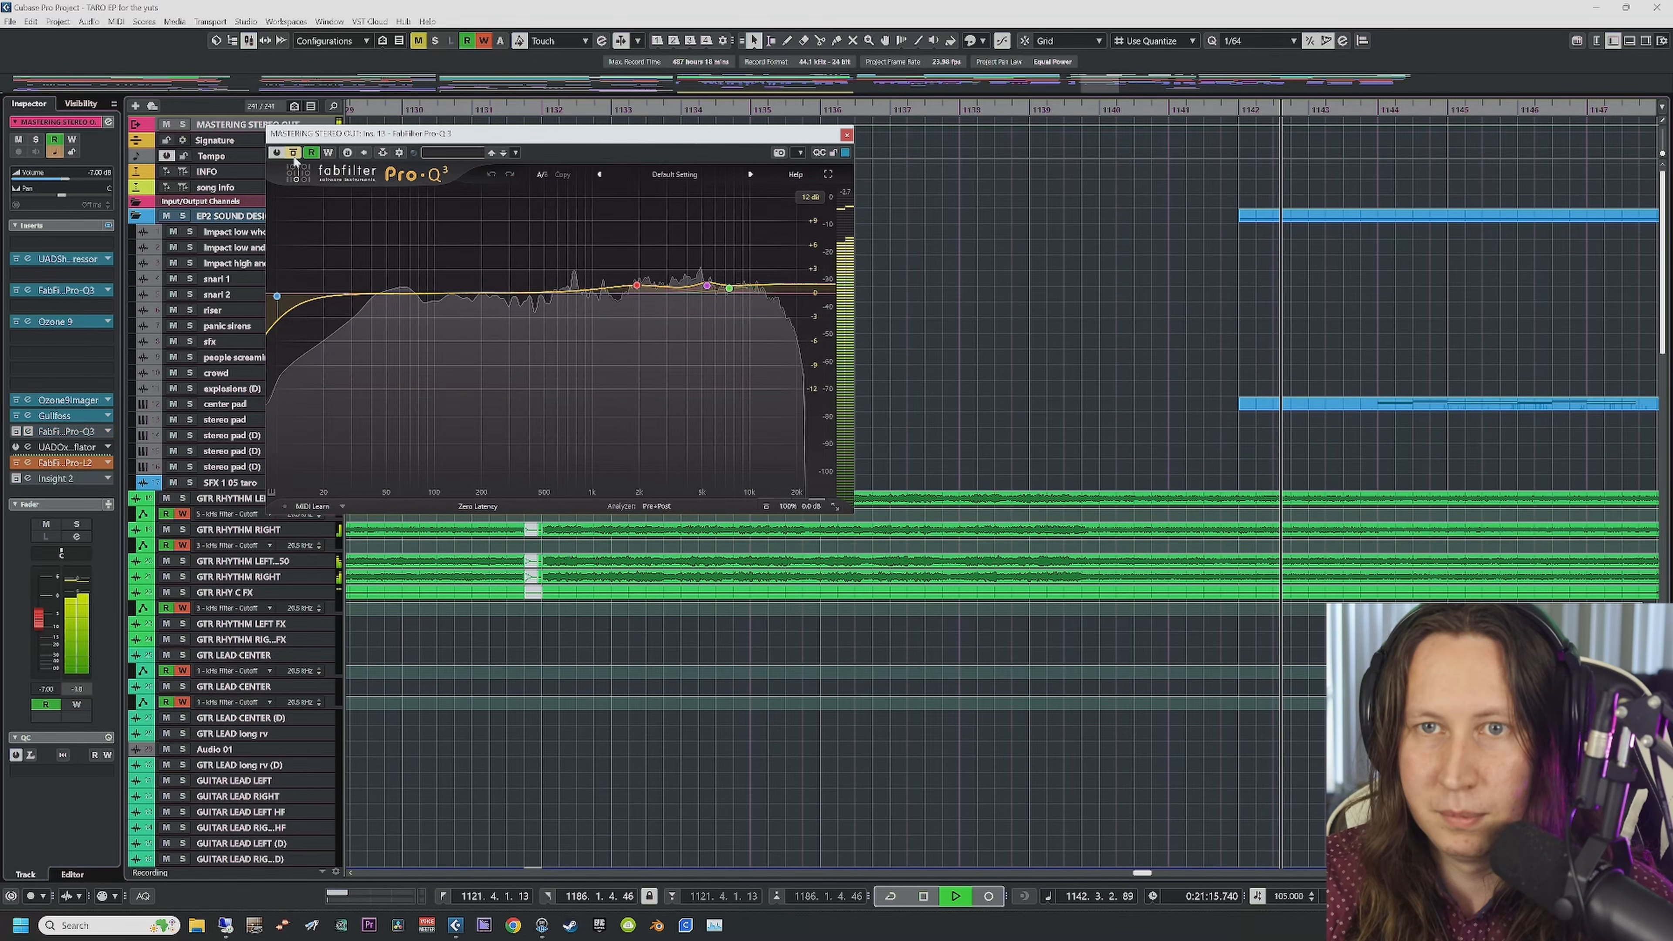
left_click(293, 156)
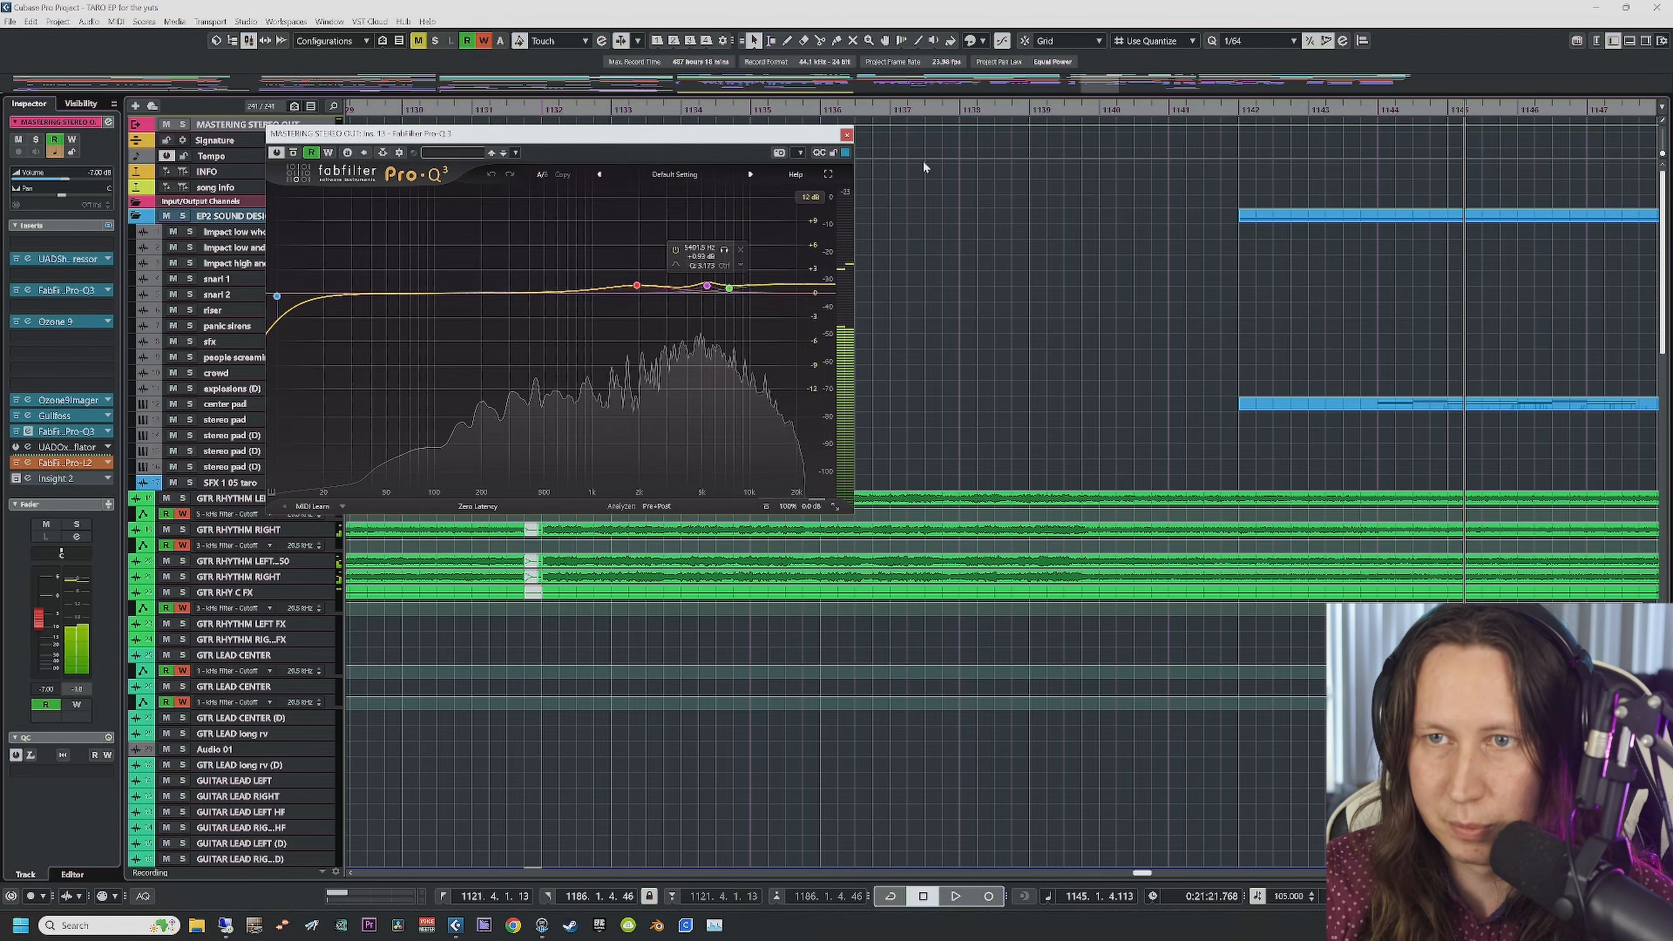
left_click(884, 111)
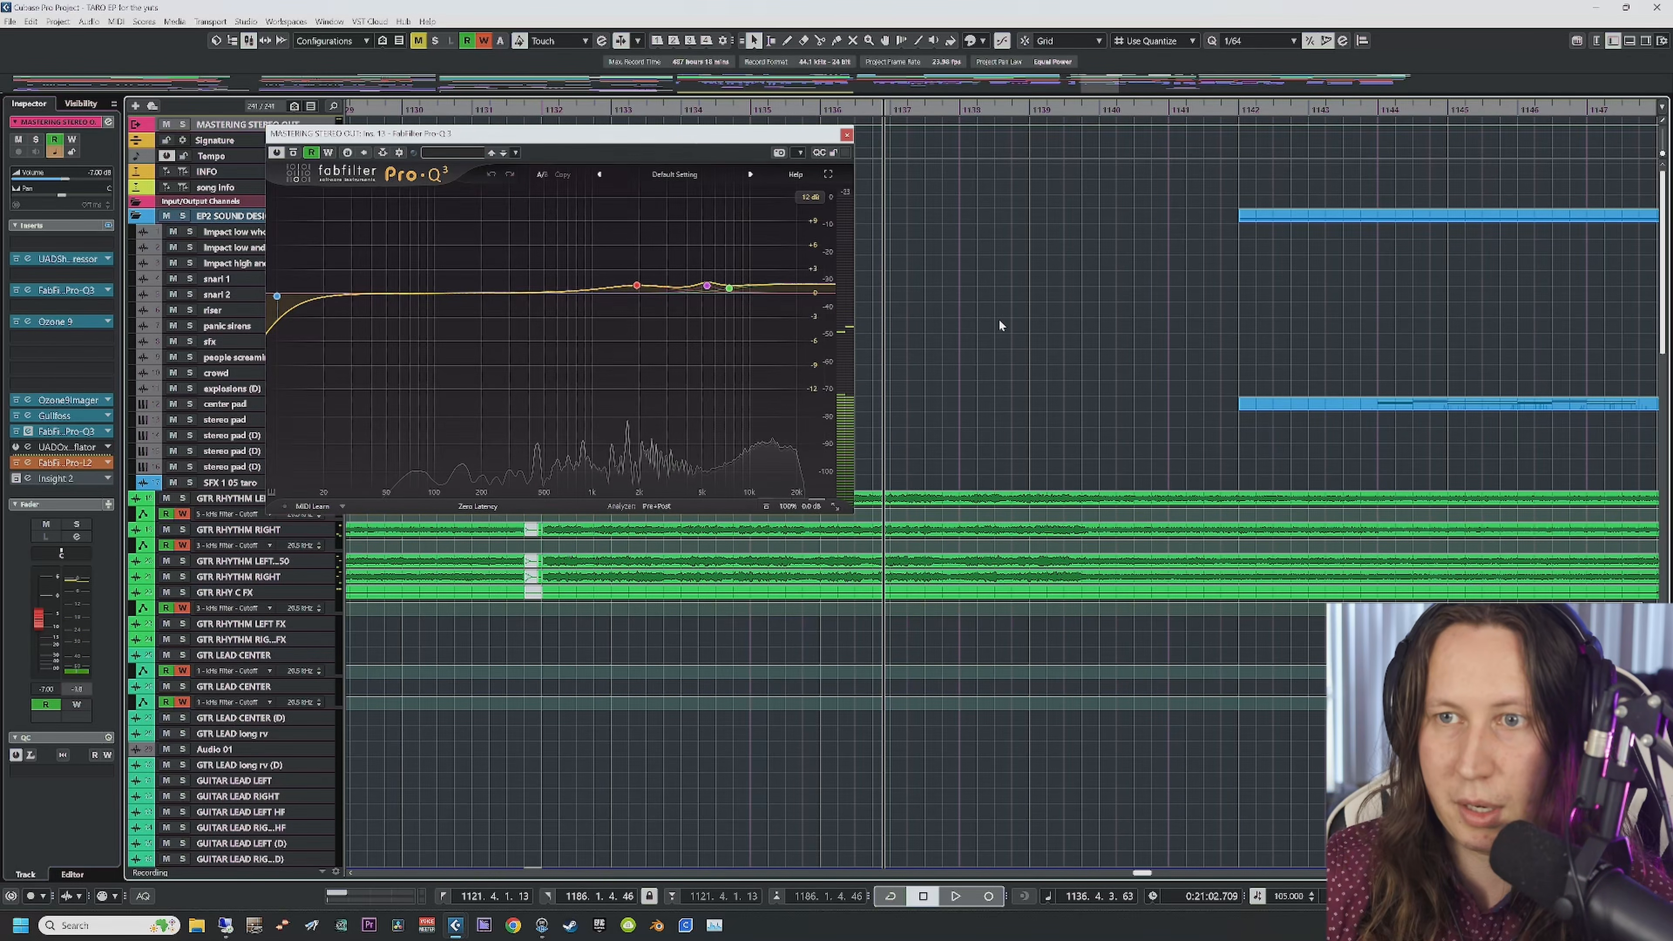
mouse_move(636, 290)
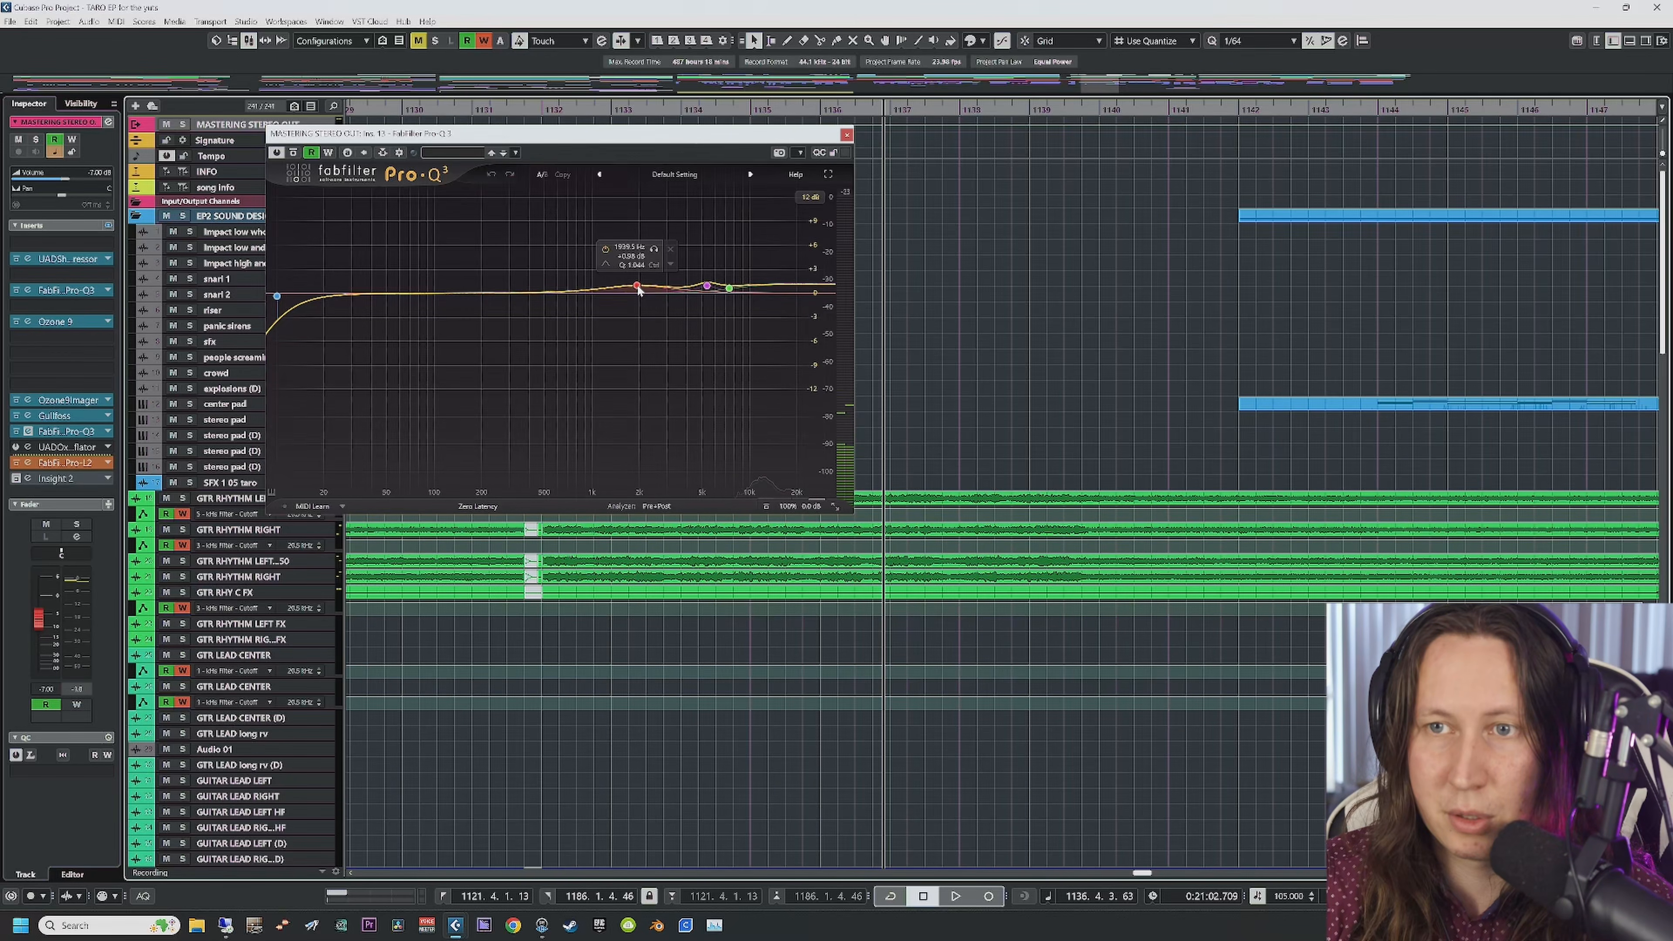
left_click(655, 256)
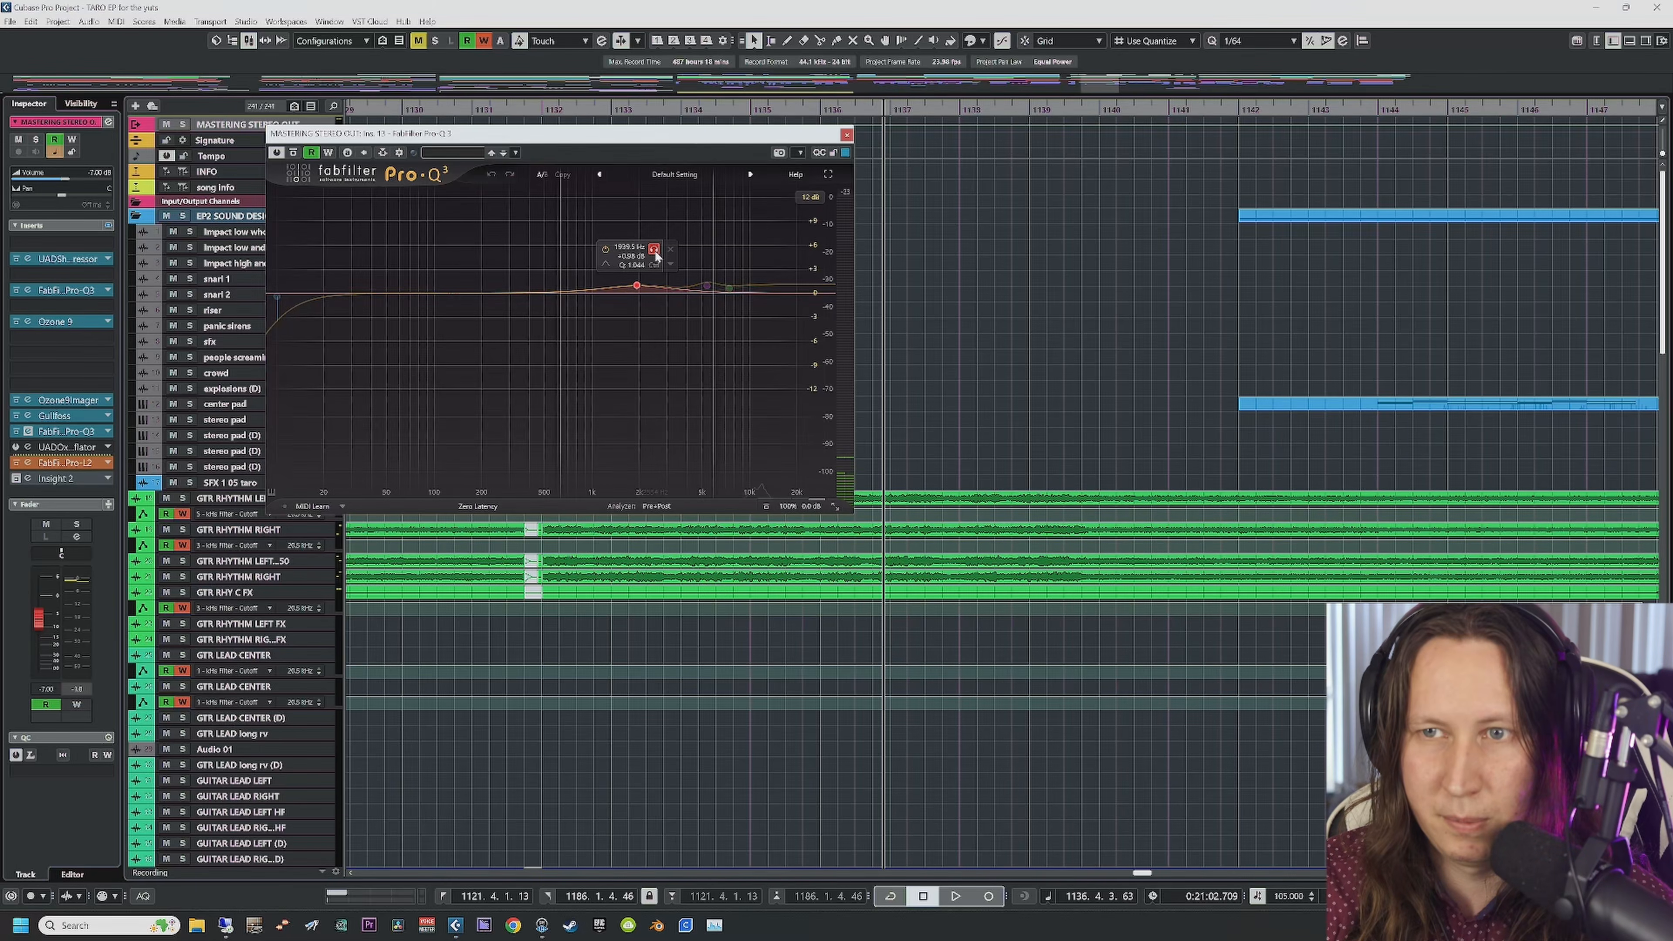
key("space")
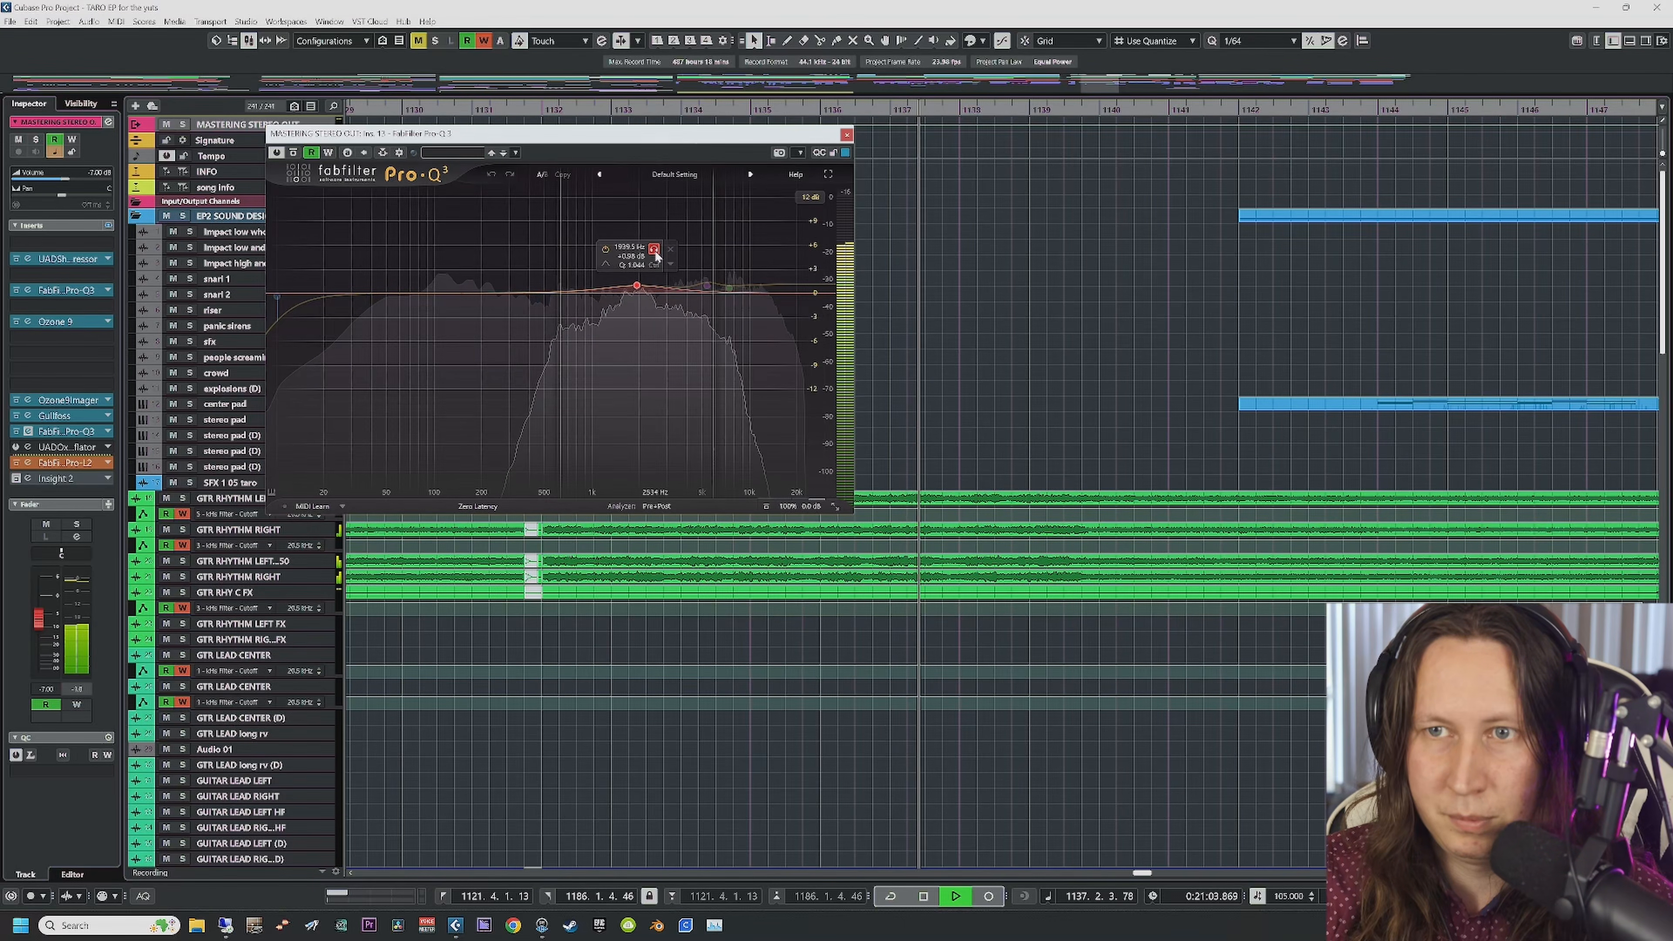
left_click(655, 256)
left_click(655, 255)
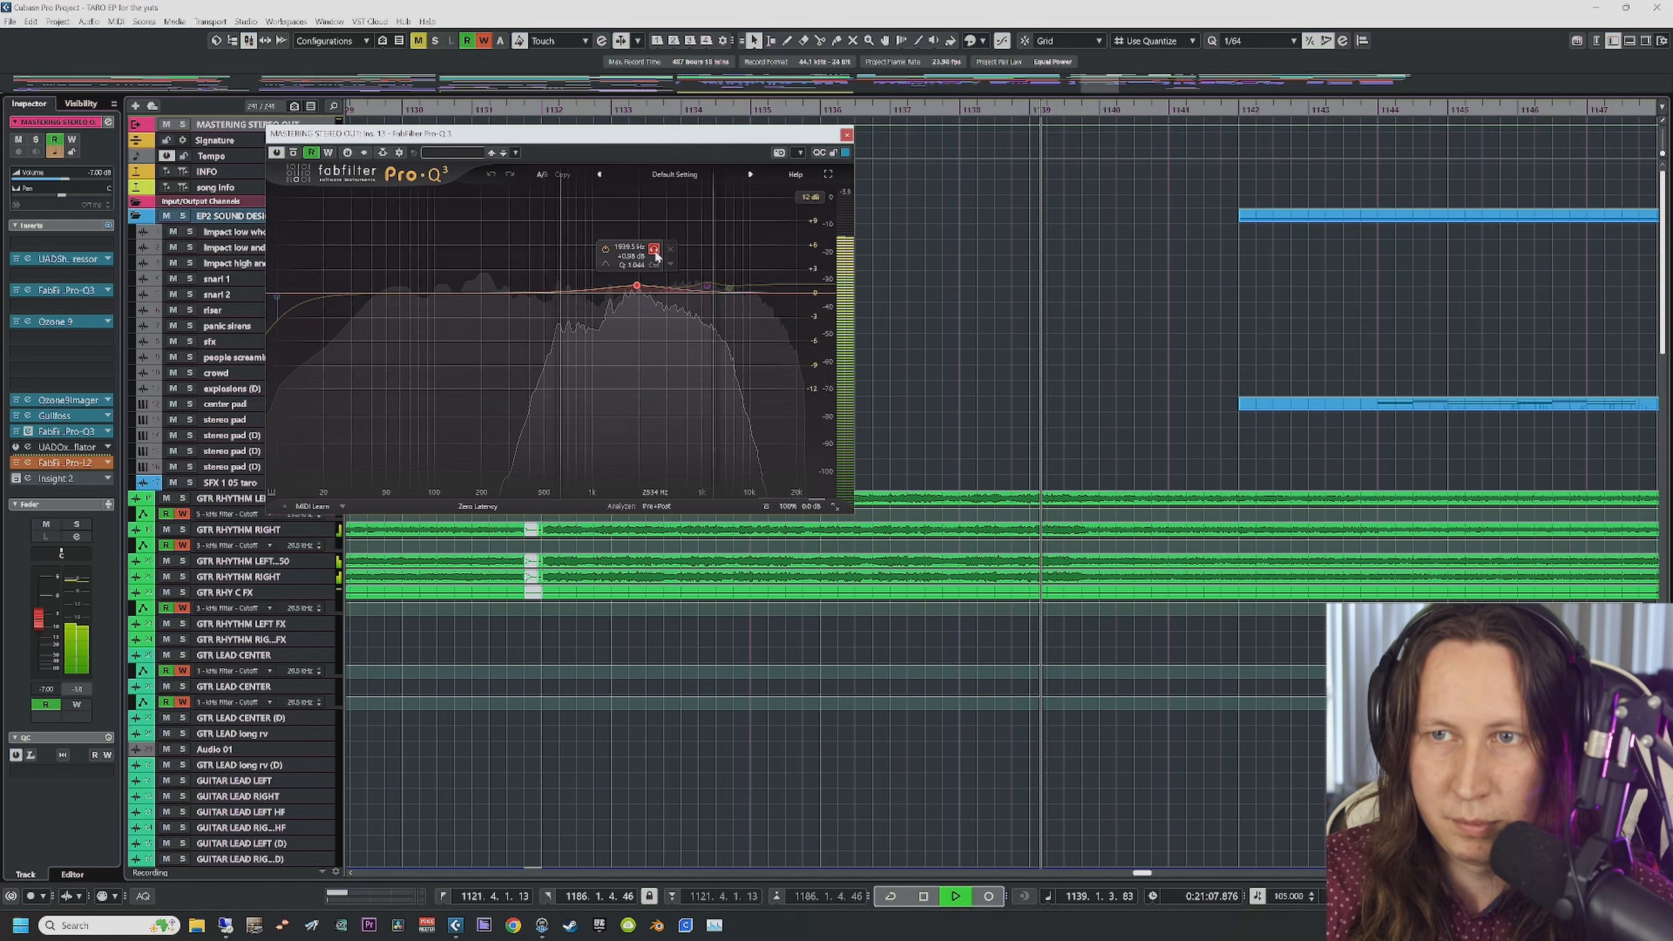
left_click(655, 255)
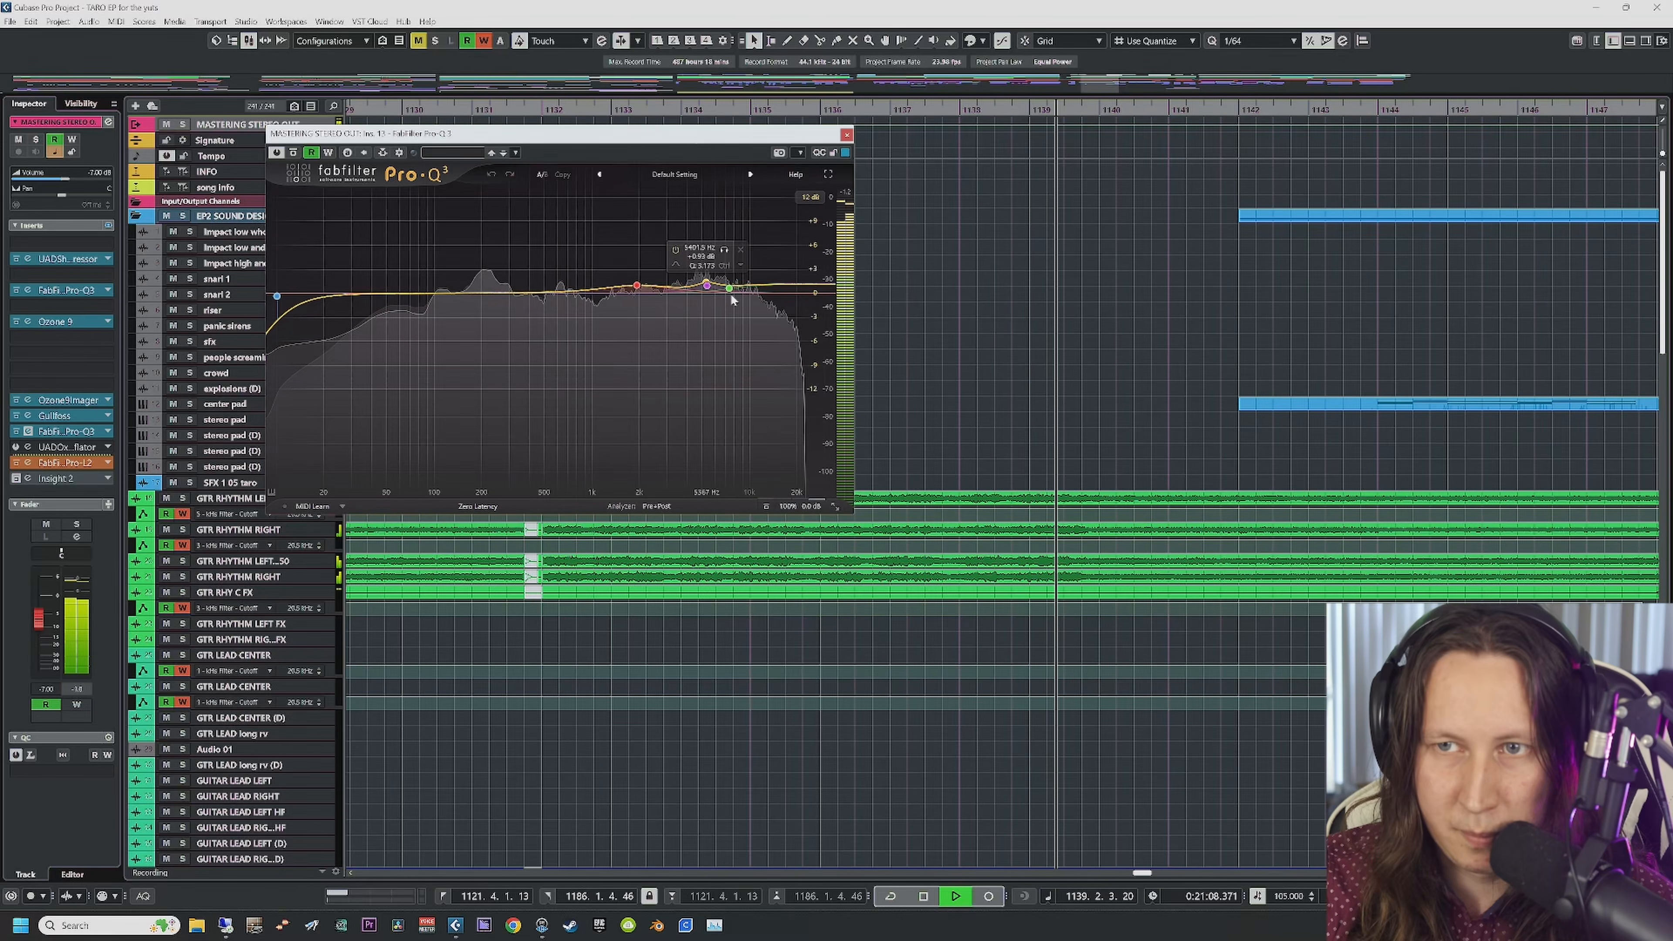
left_click(707, 287)
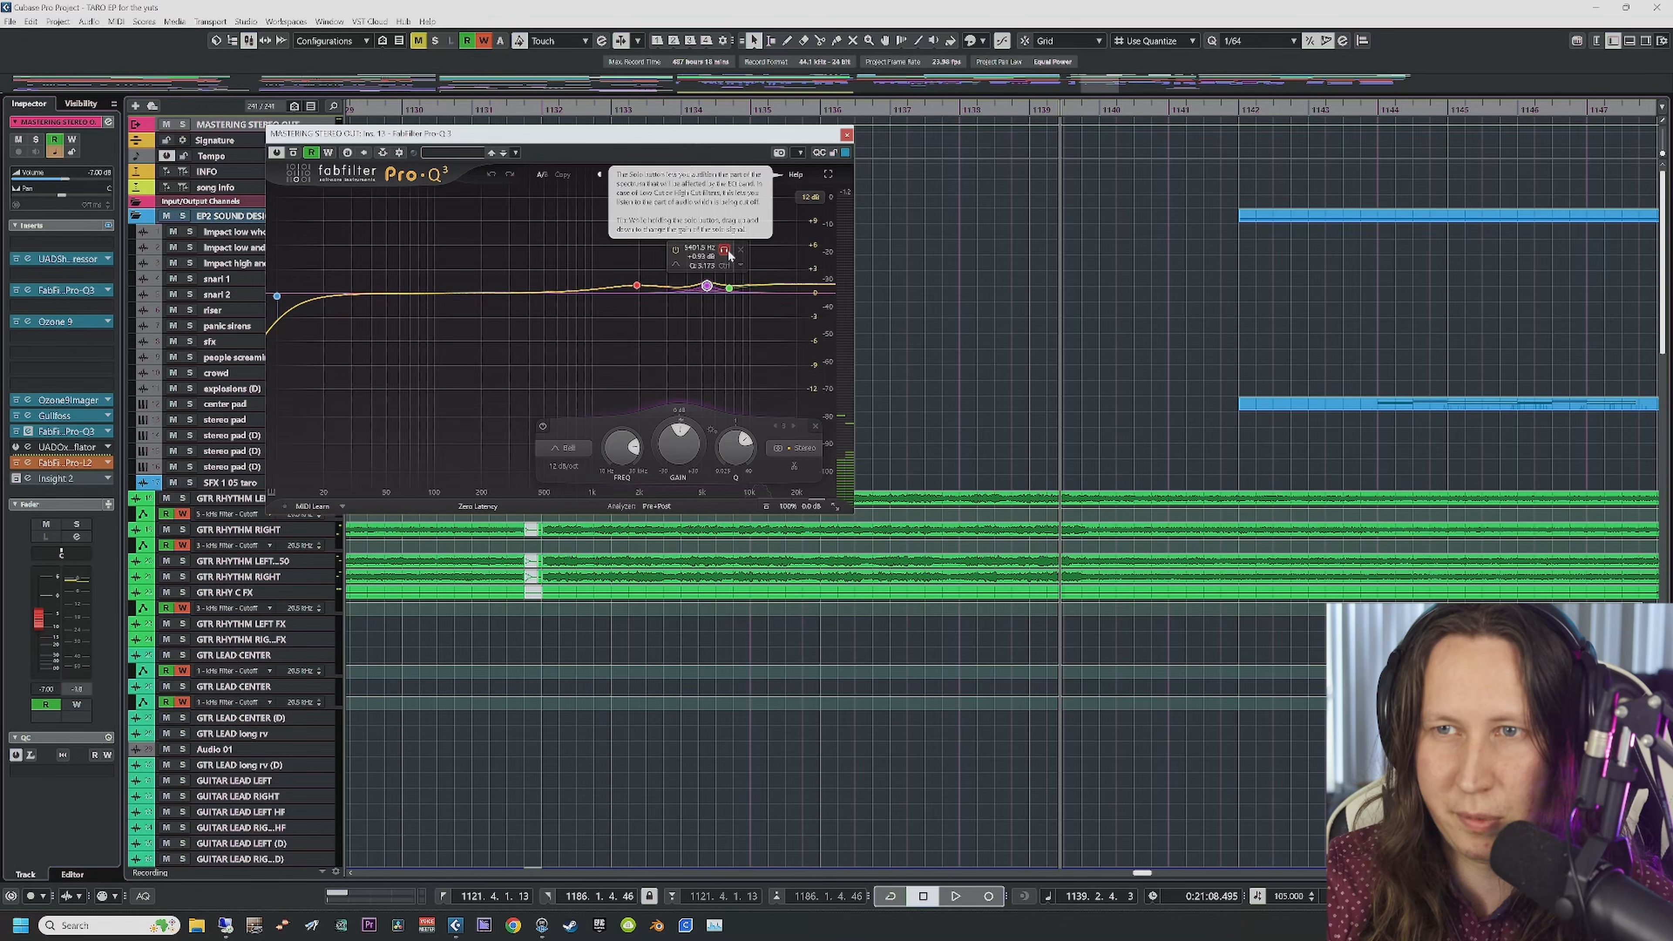
left_click(724, 251)
key("space")
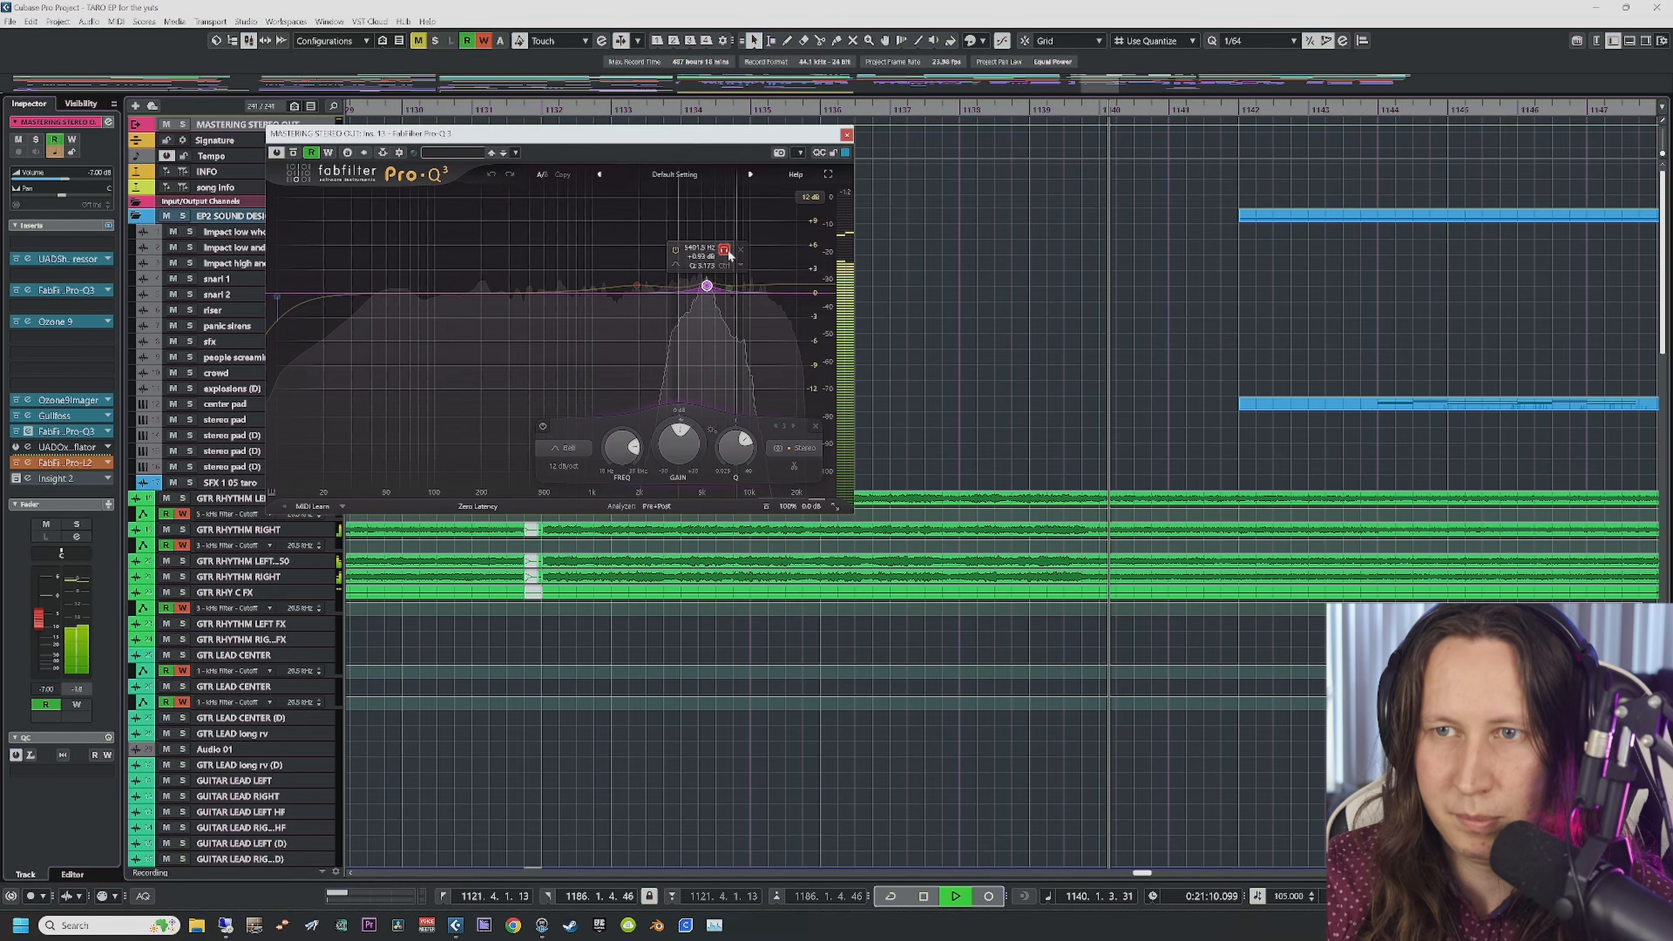
key("space")
left_click(727, 252)
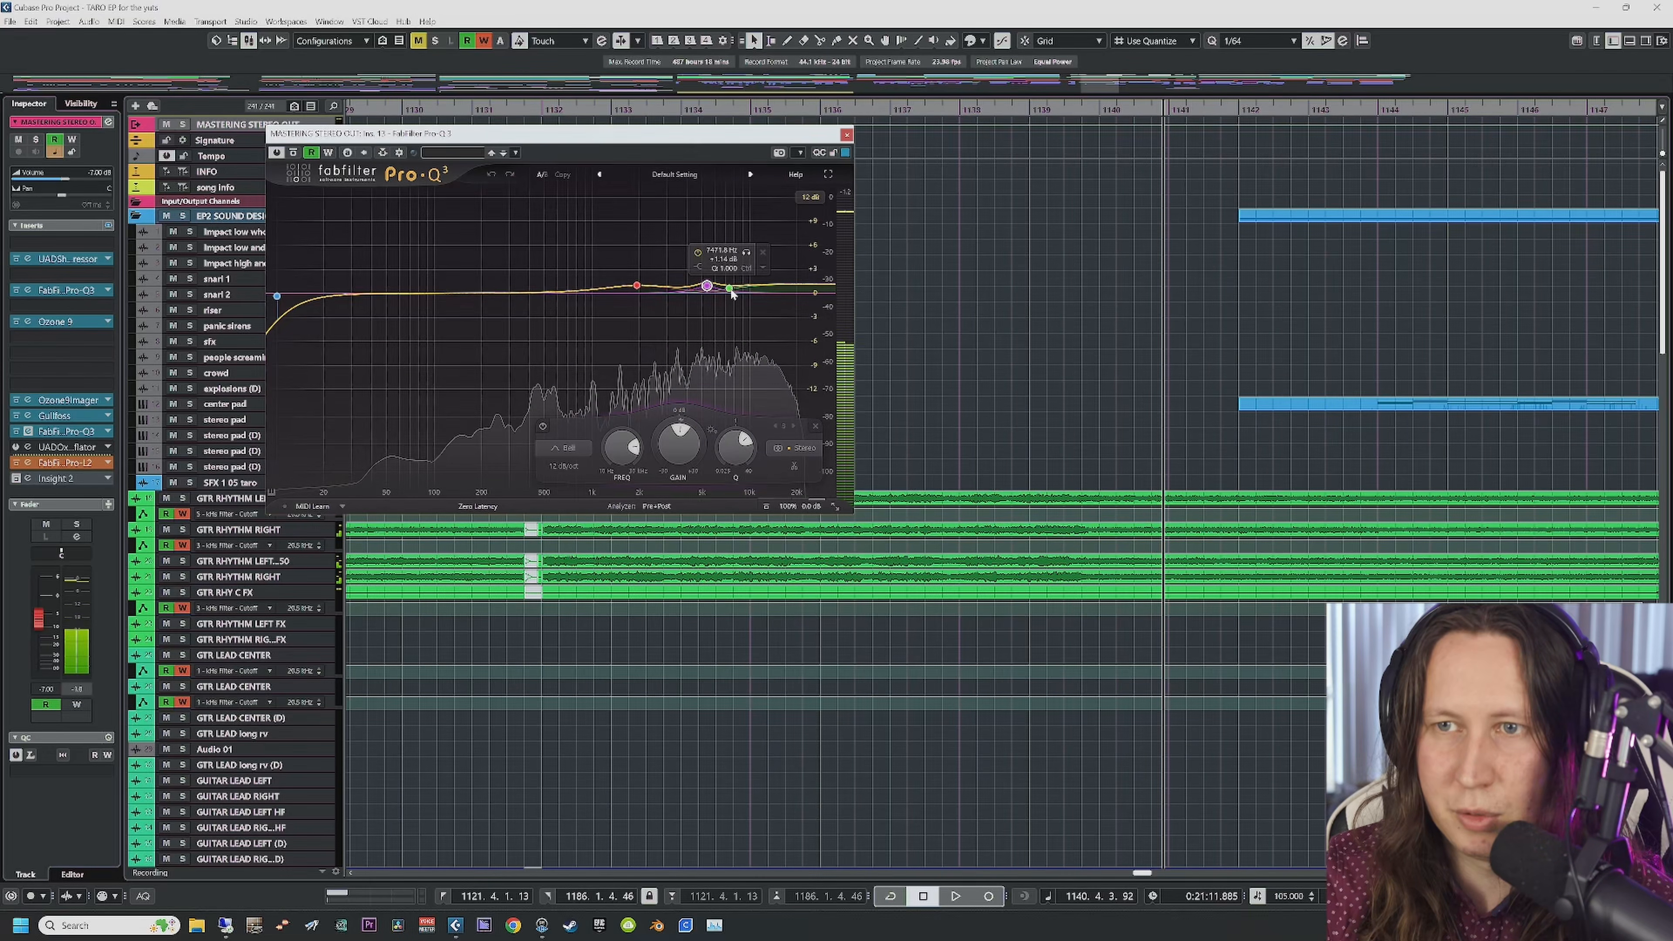
left_click(729, 288)
left_click(747, 254)
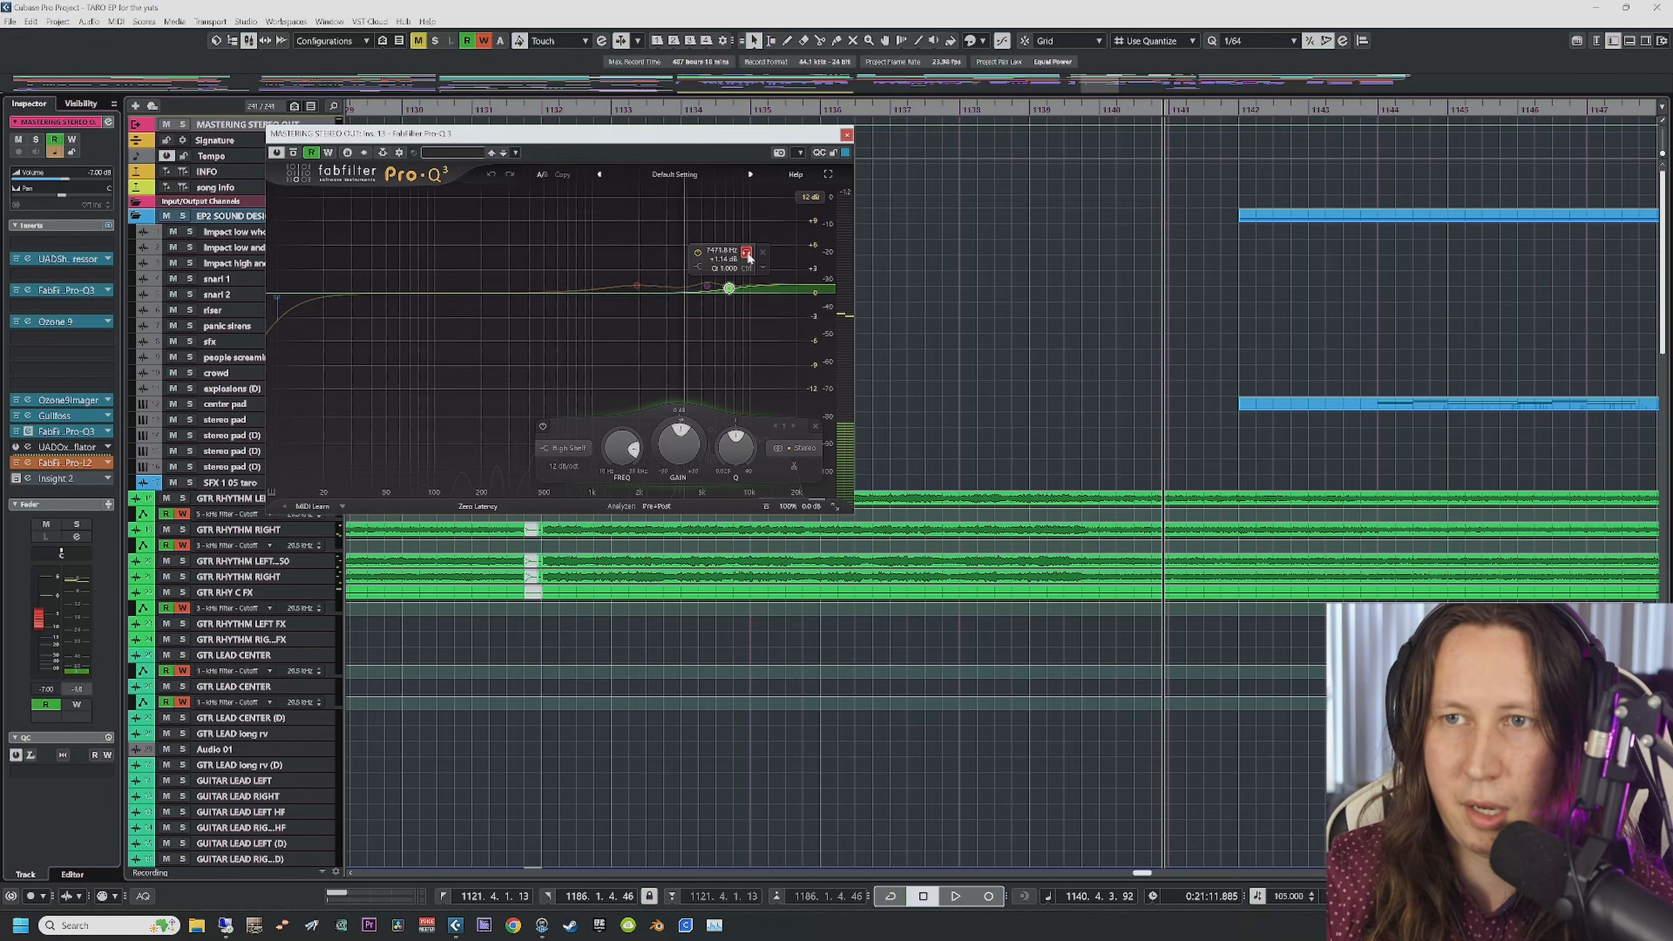
key("space")
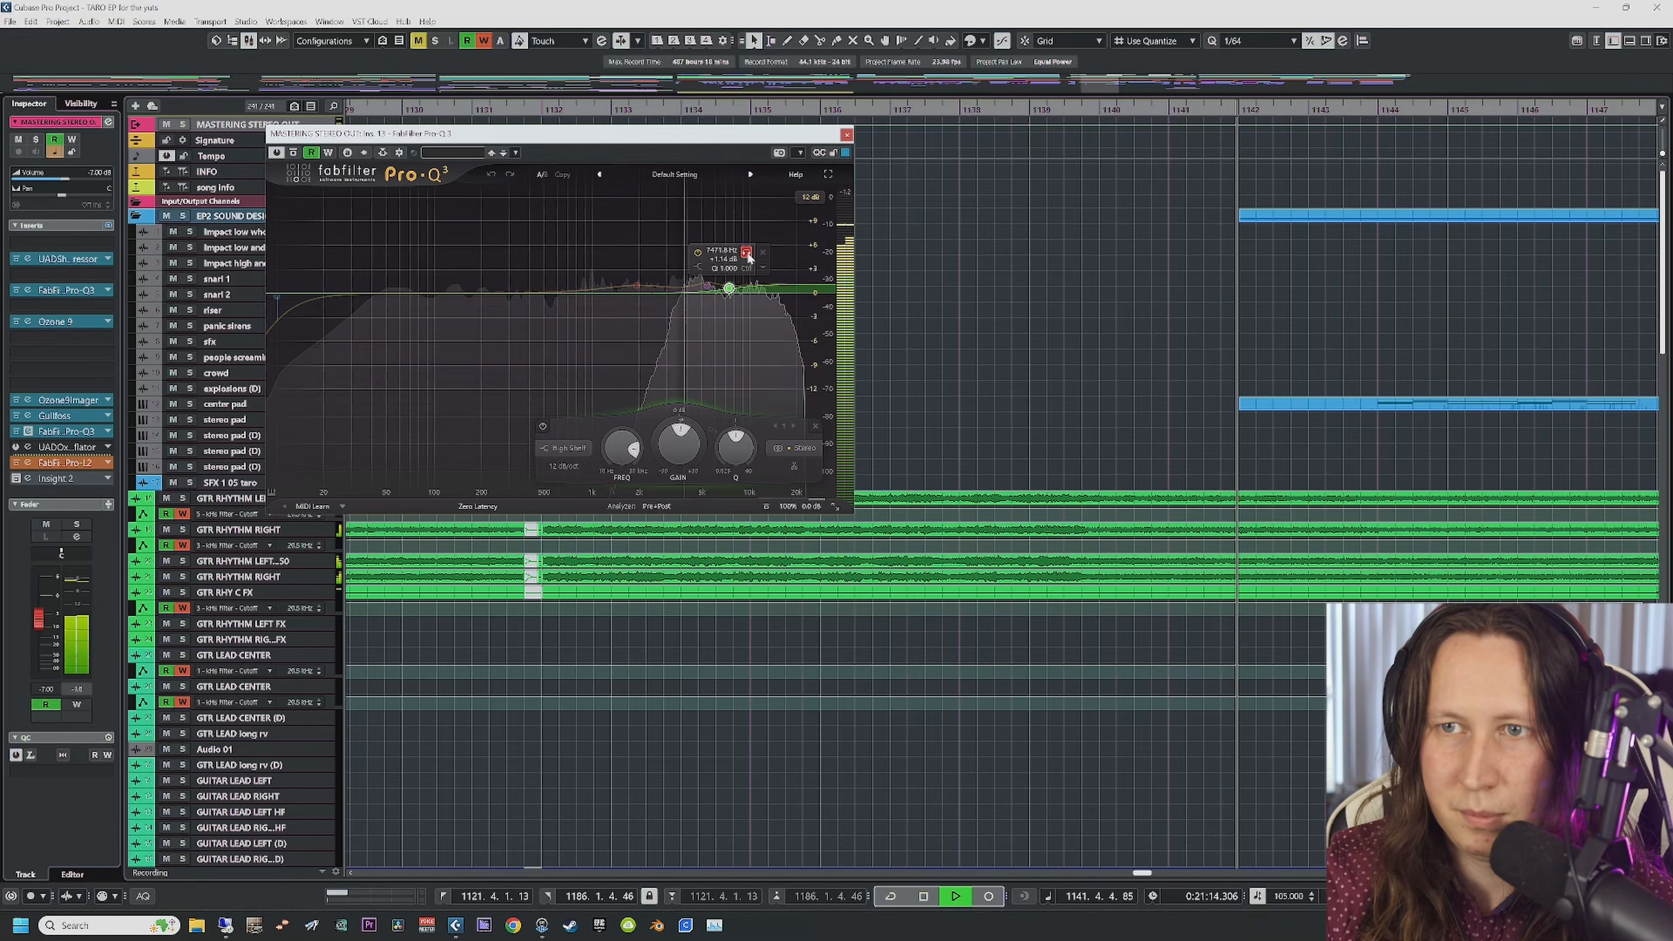
key("space")
left_click(747, 255)
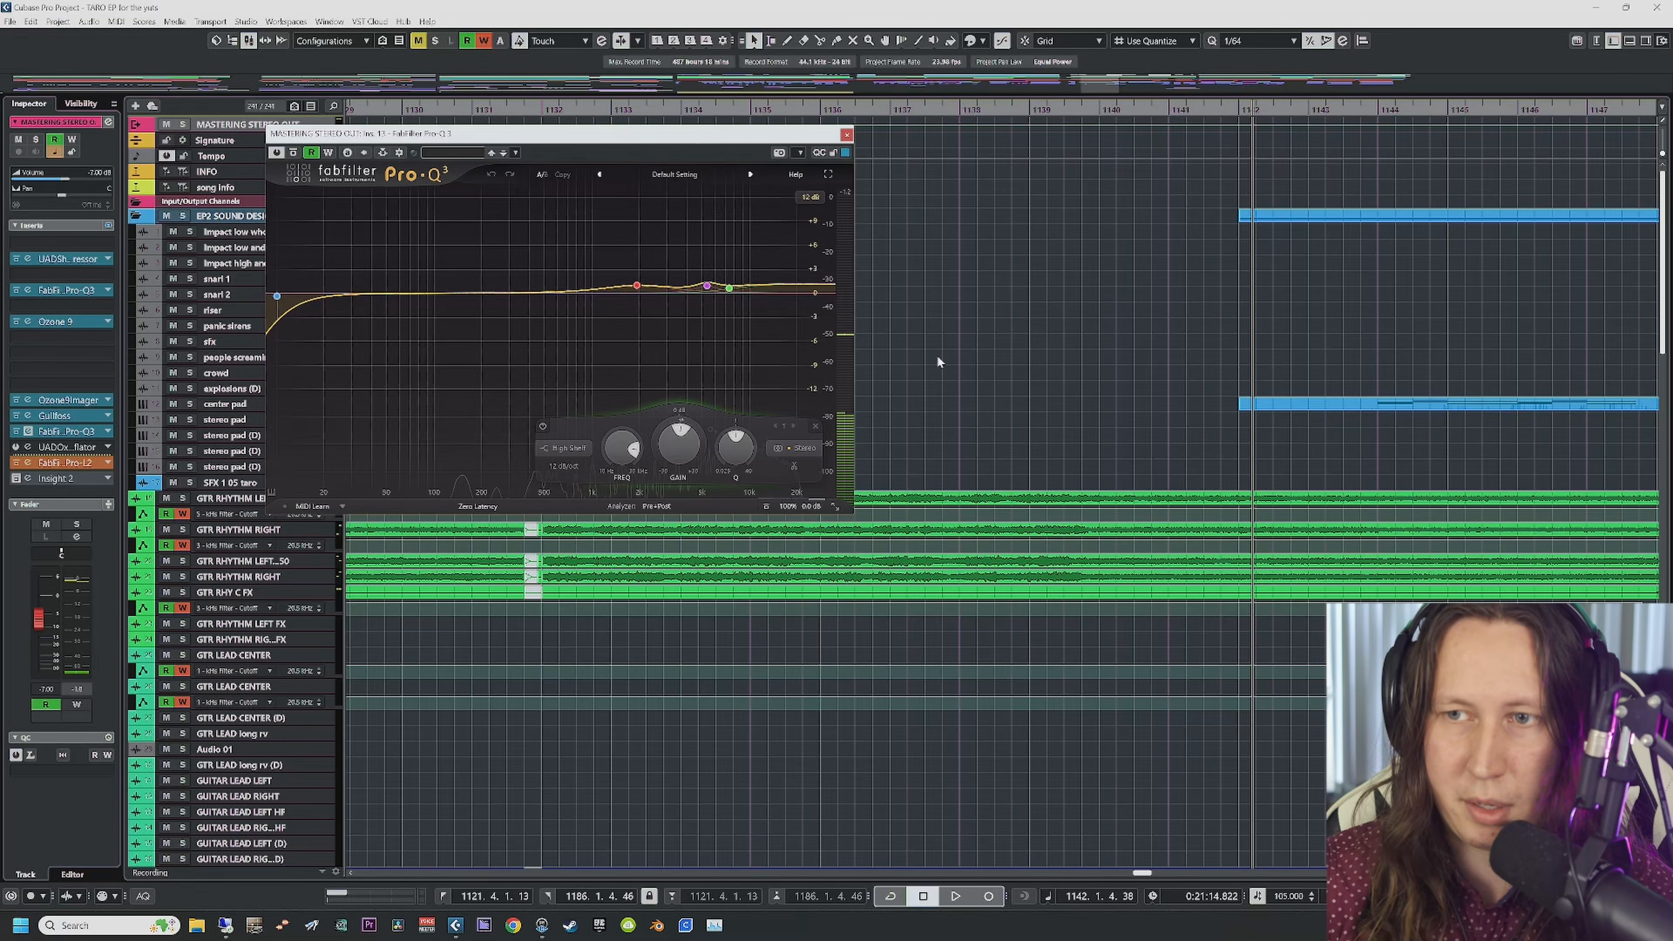
Step: Close the Pro-Q 3 window and play from bar 1132 with Auto-Scroll on, then stop
left_click(846, 135)
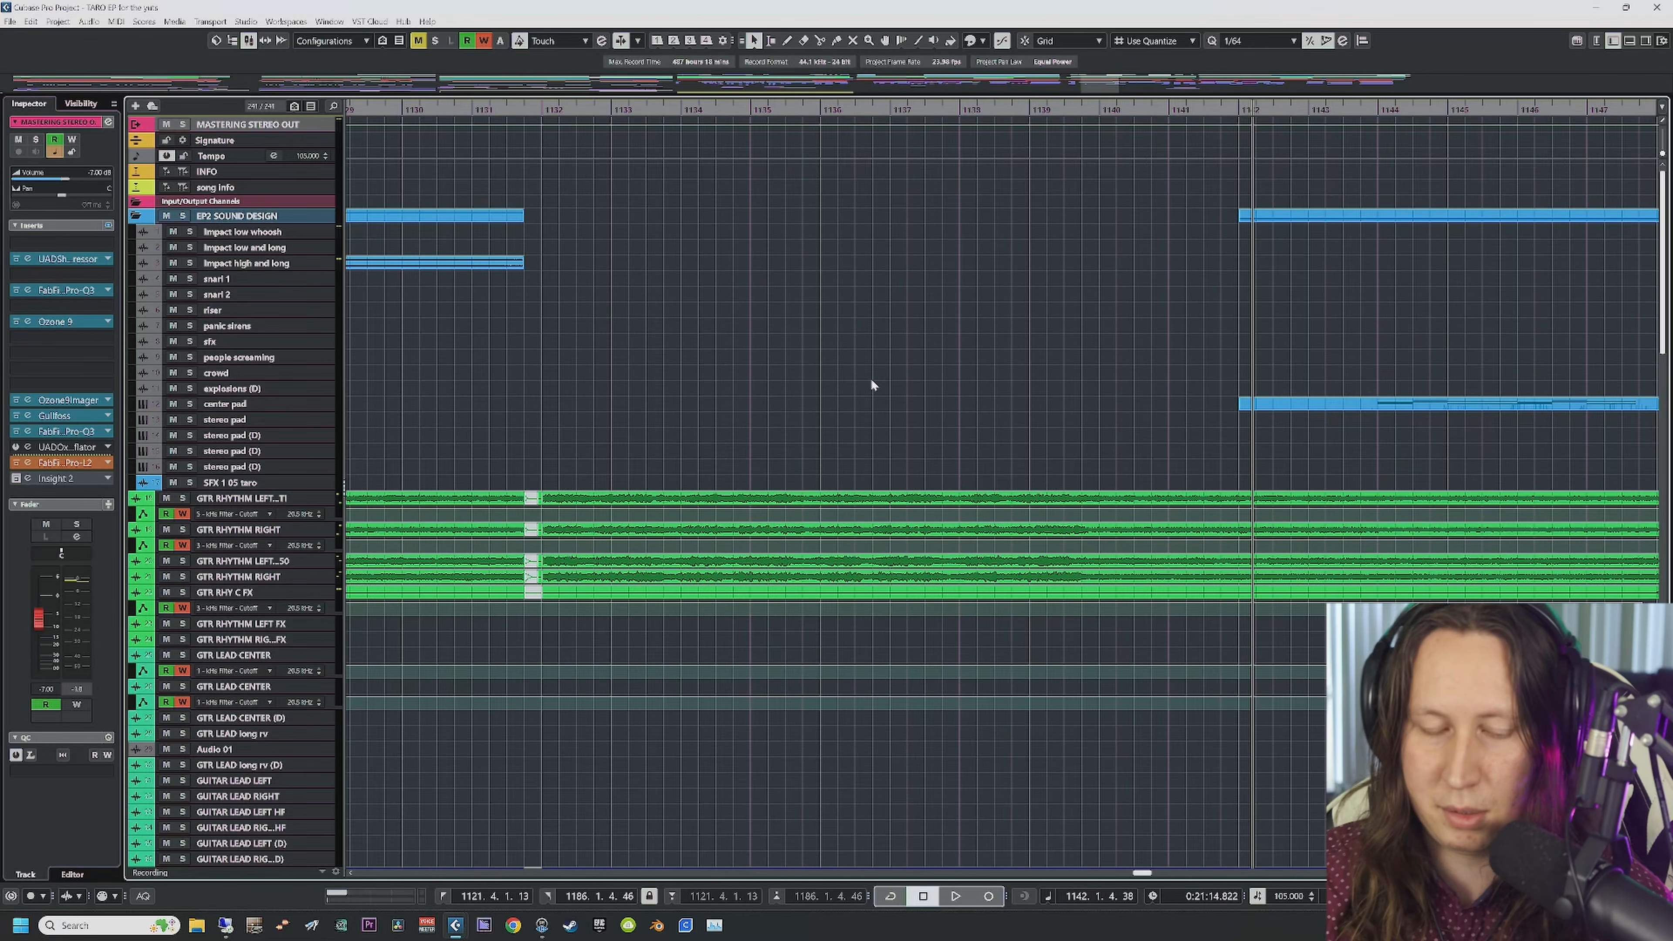
key("KP_0")
key("space")
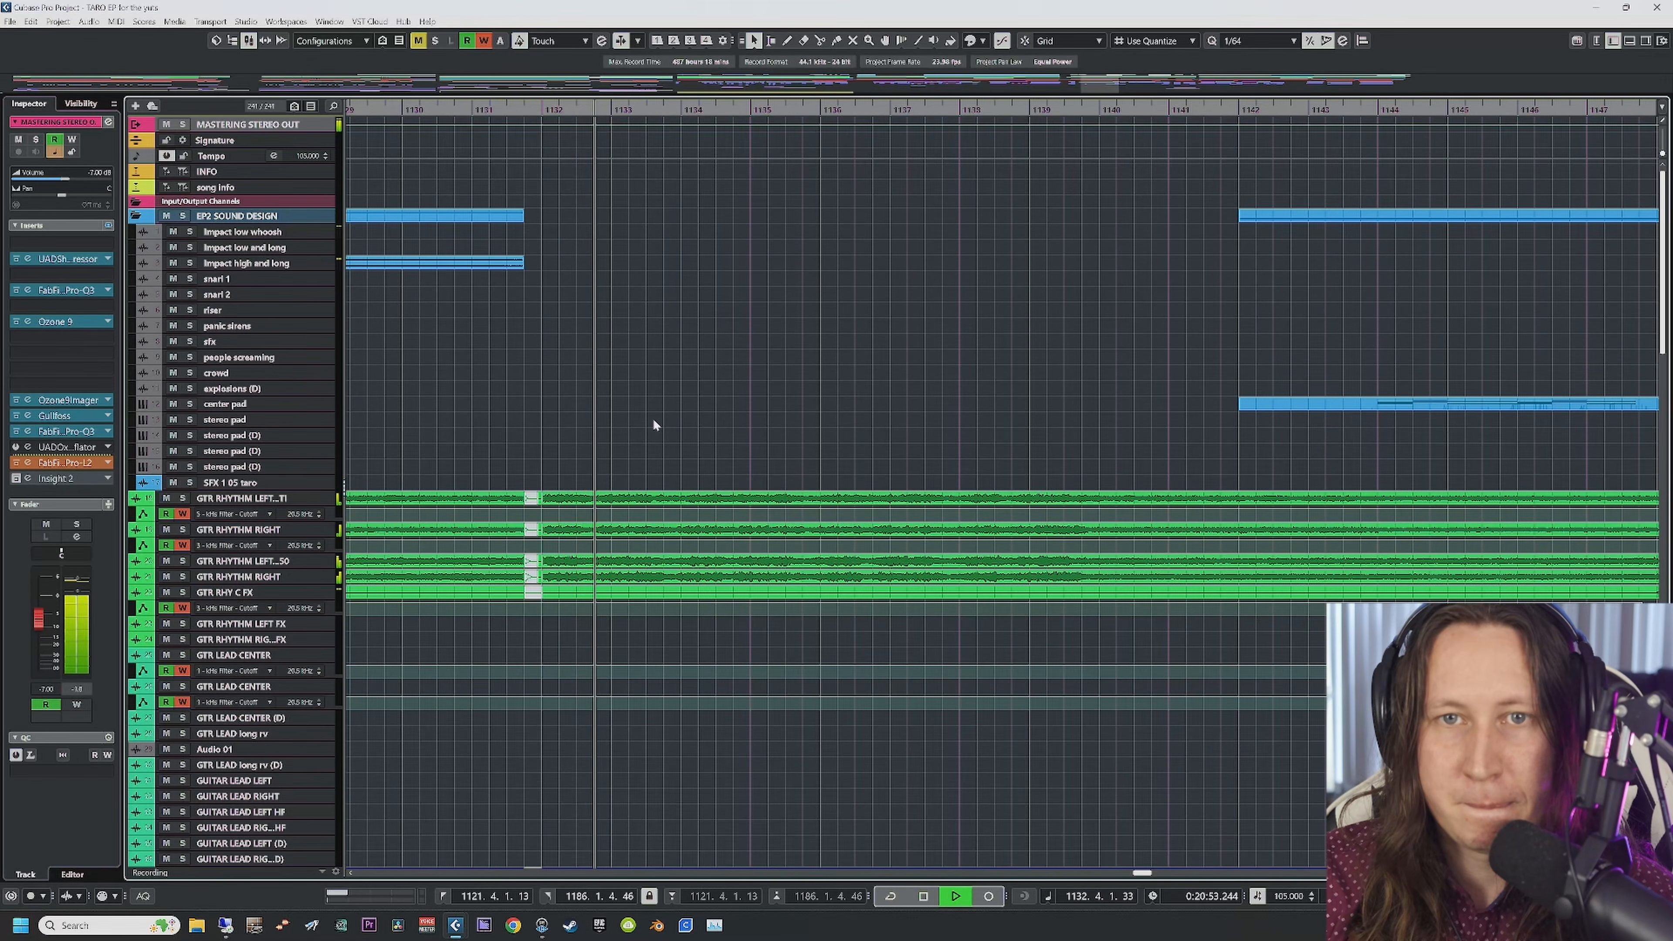
key("f")
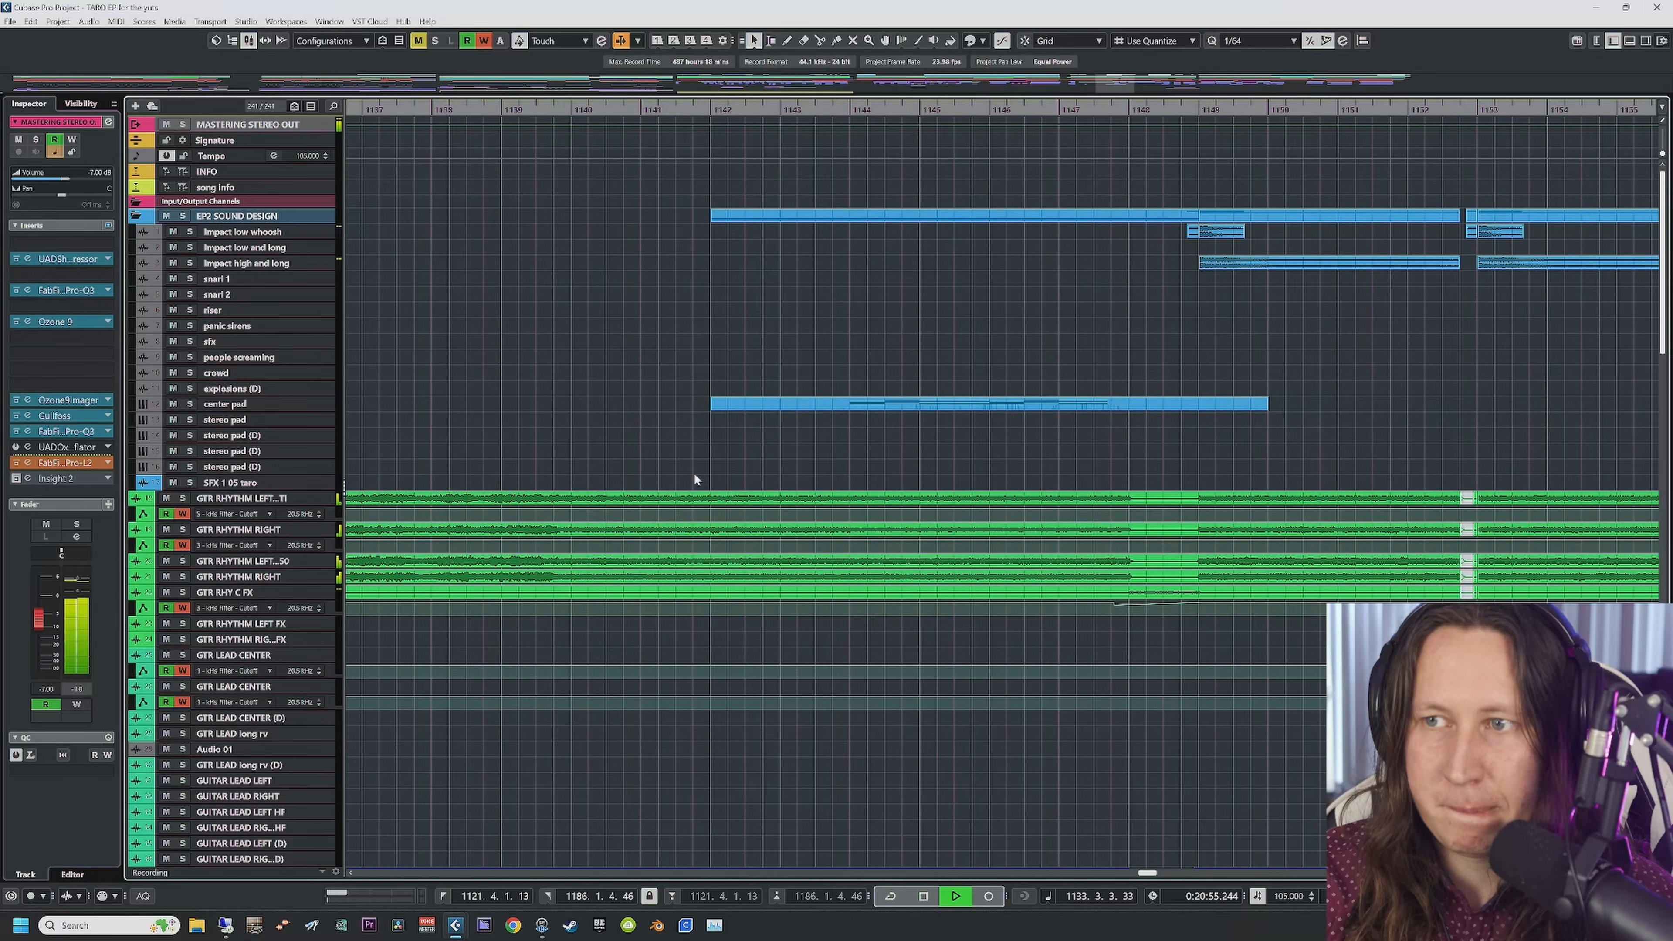
key("space")
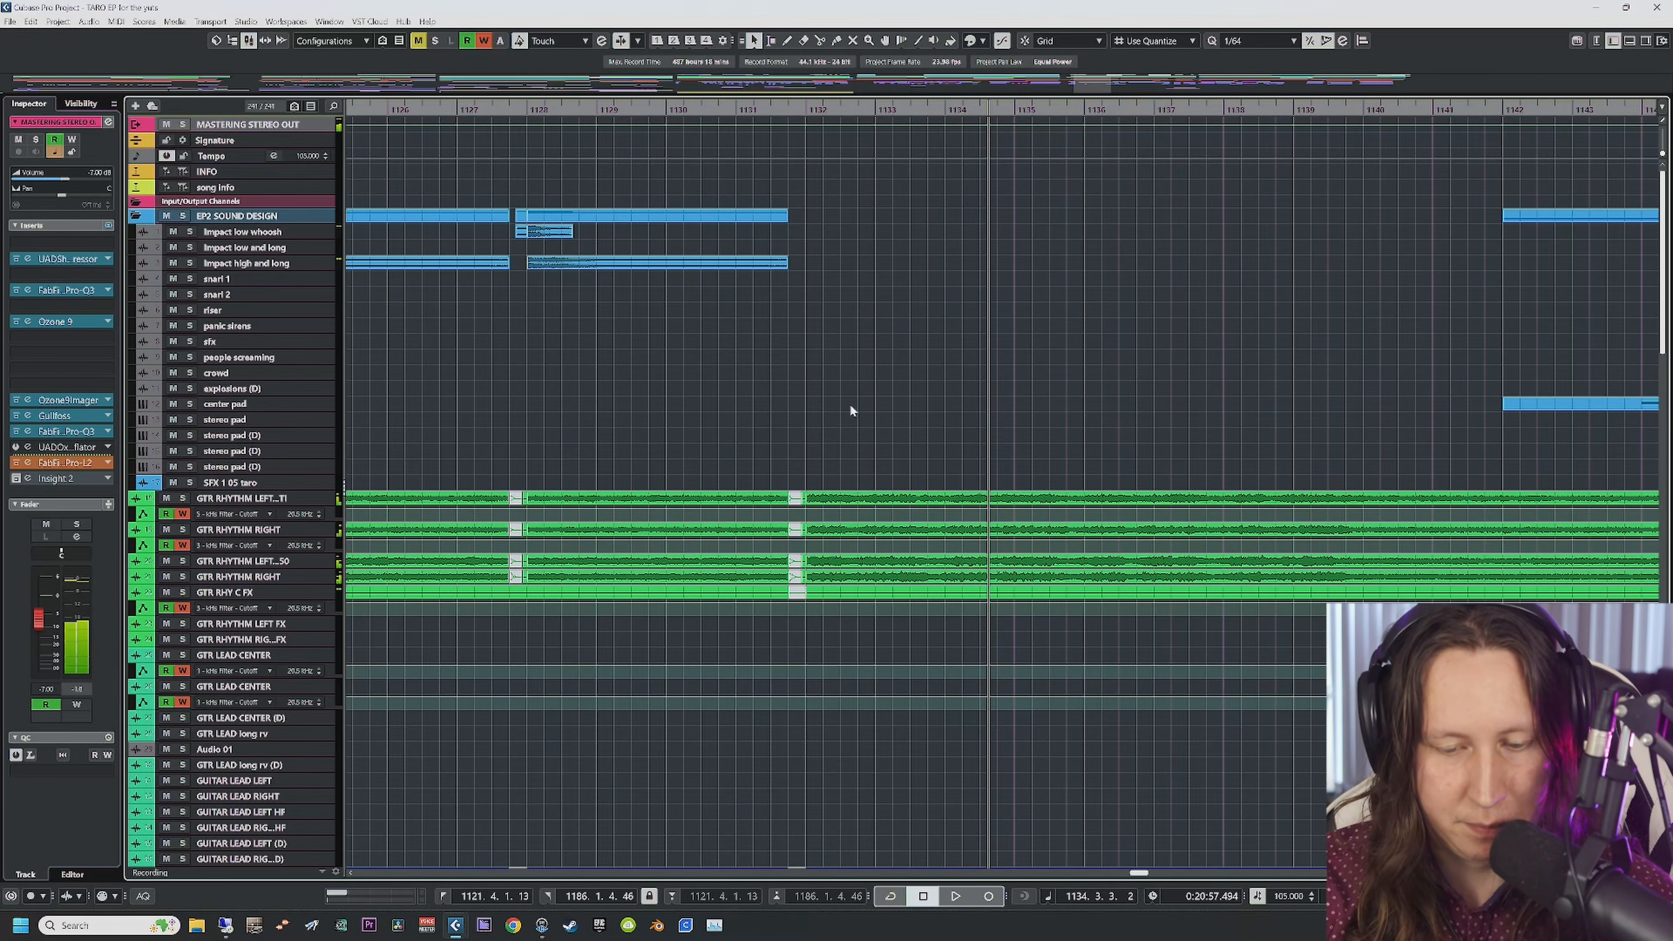
Step: Zoom the arrangement out with G to show bars around 1131–1175
key("g")
key("g")
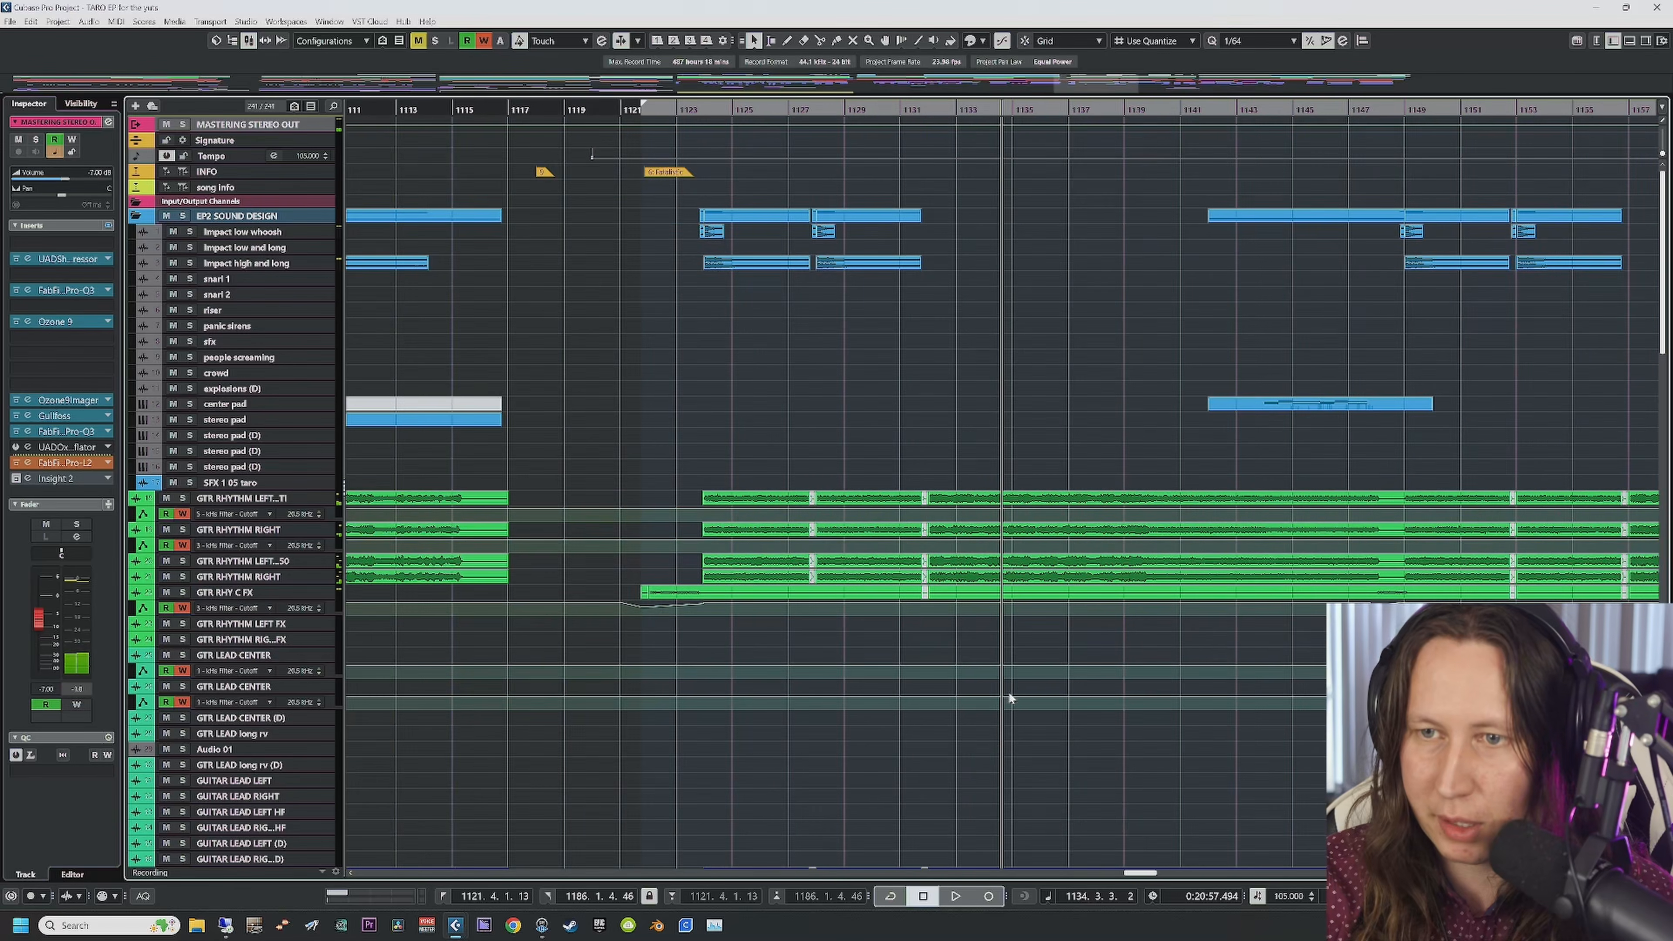
scroll(1008, 694, "down", 3)
scroll(1008, 694, "up", 3)
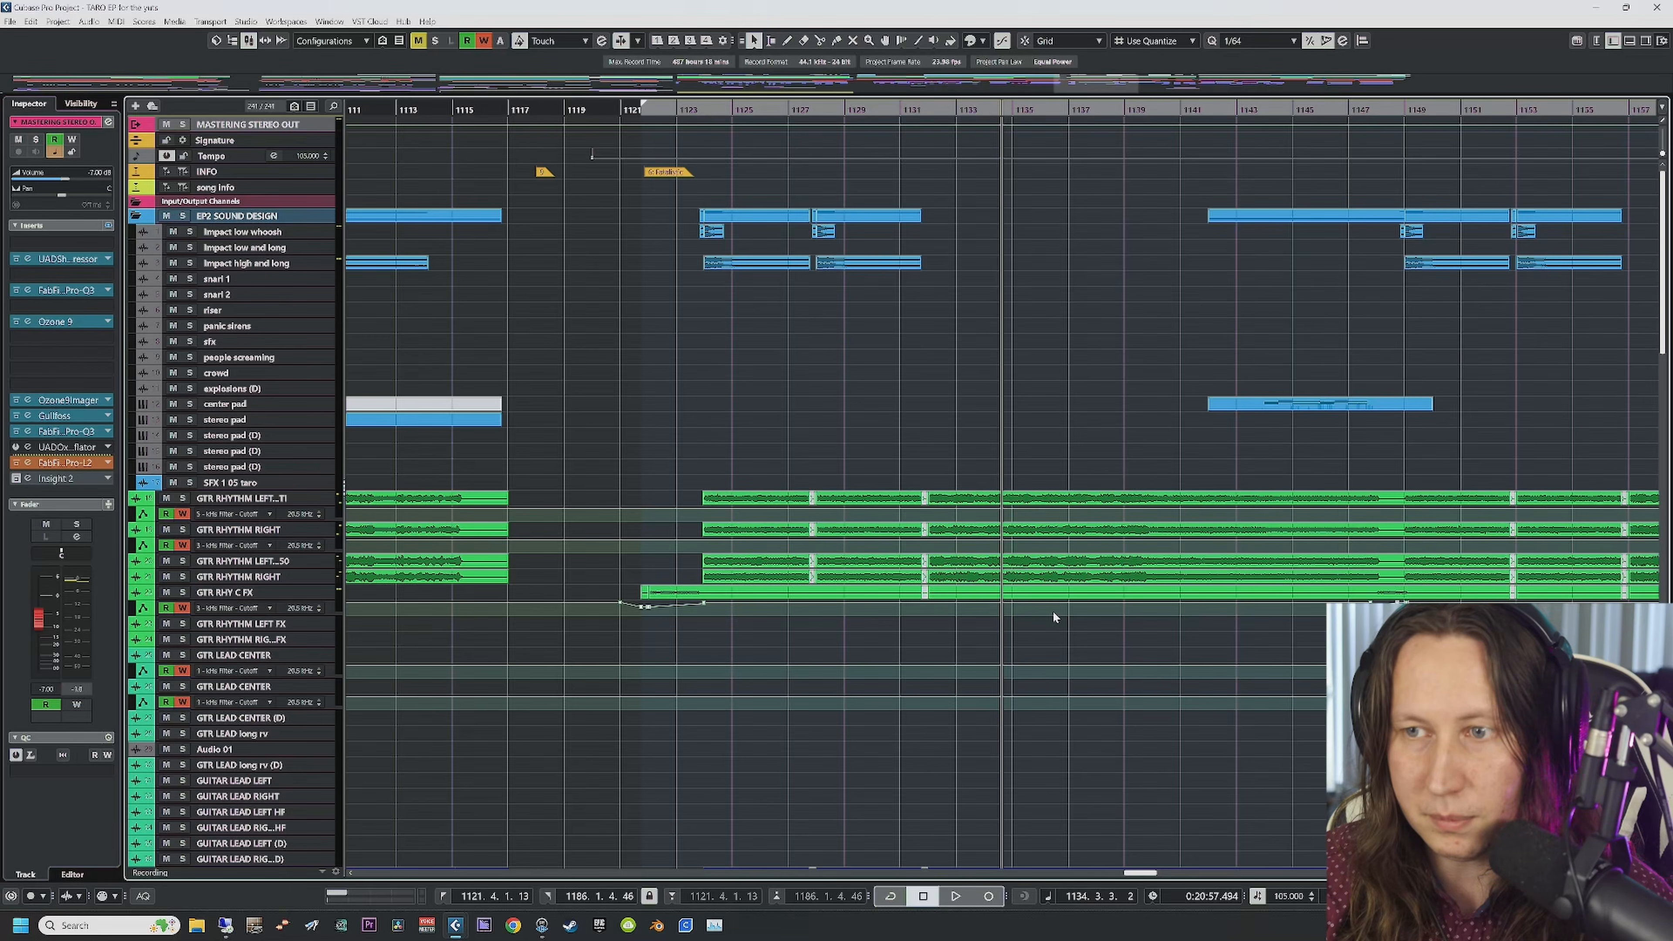
scroll(1052, 611, "right", 5)
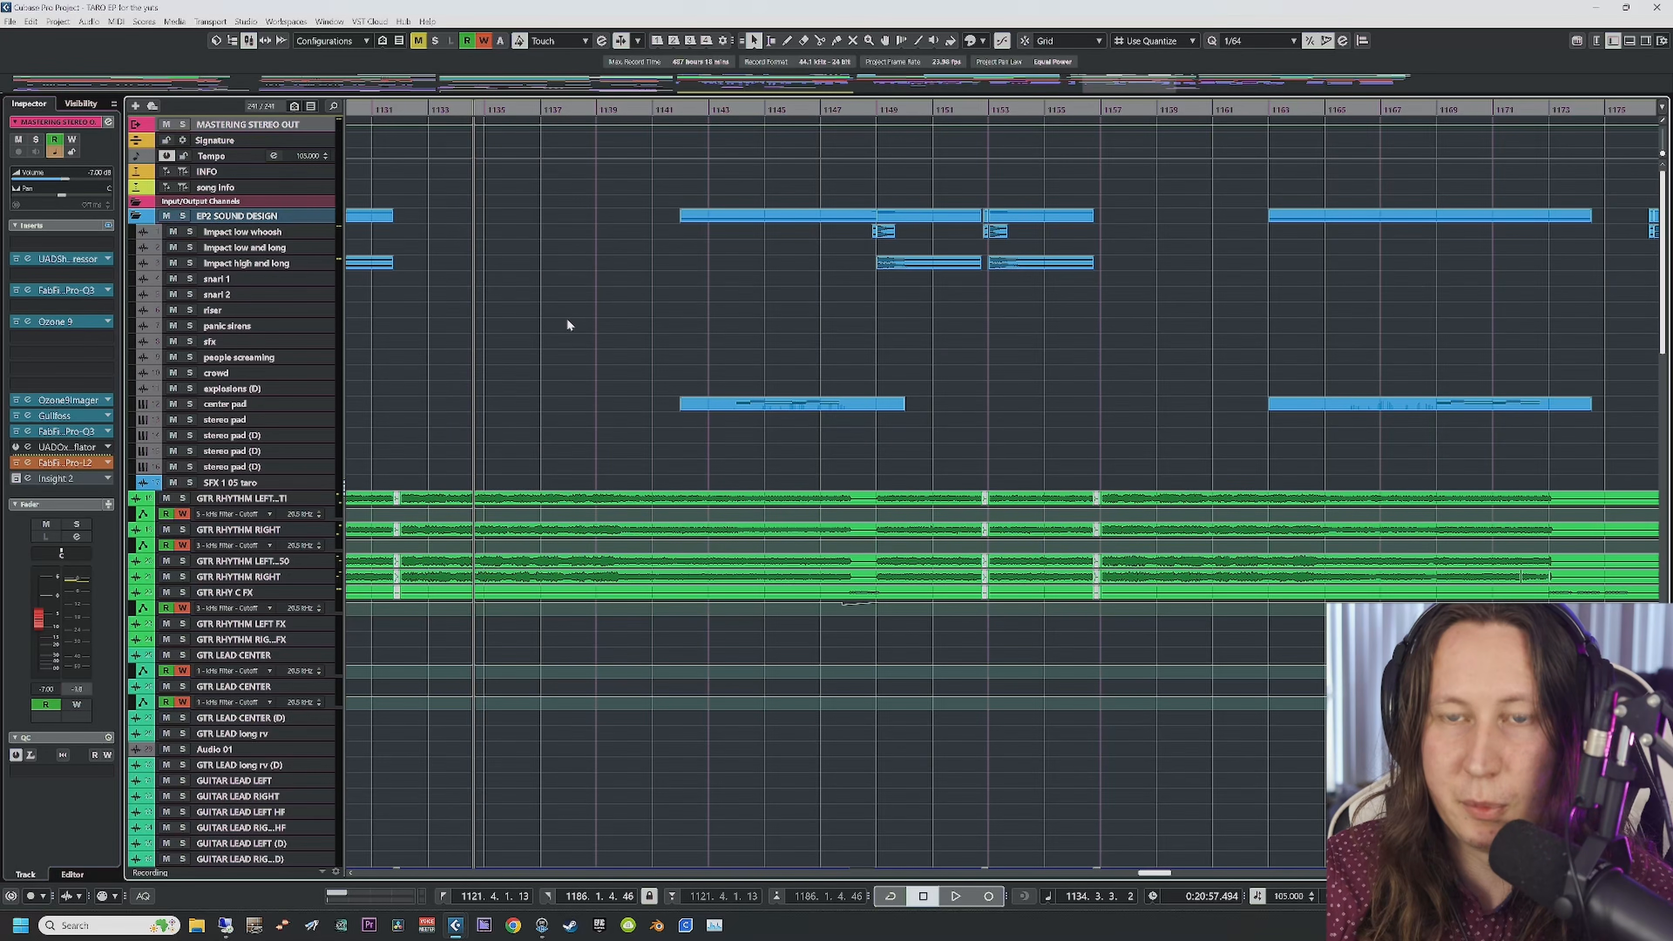
scroll(568, 353, "down", 10)
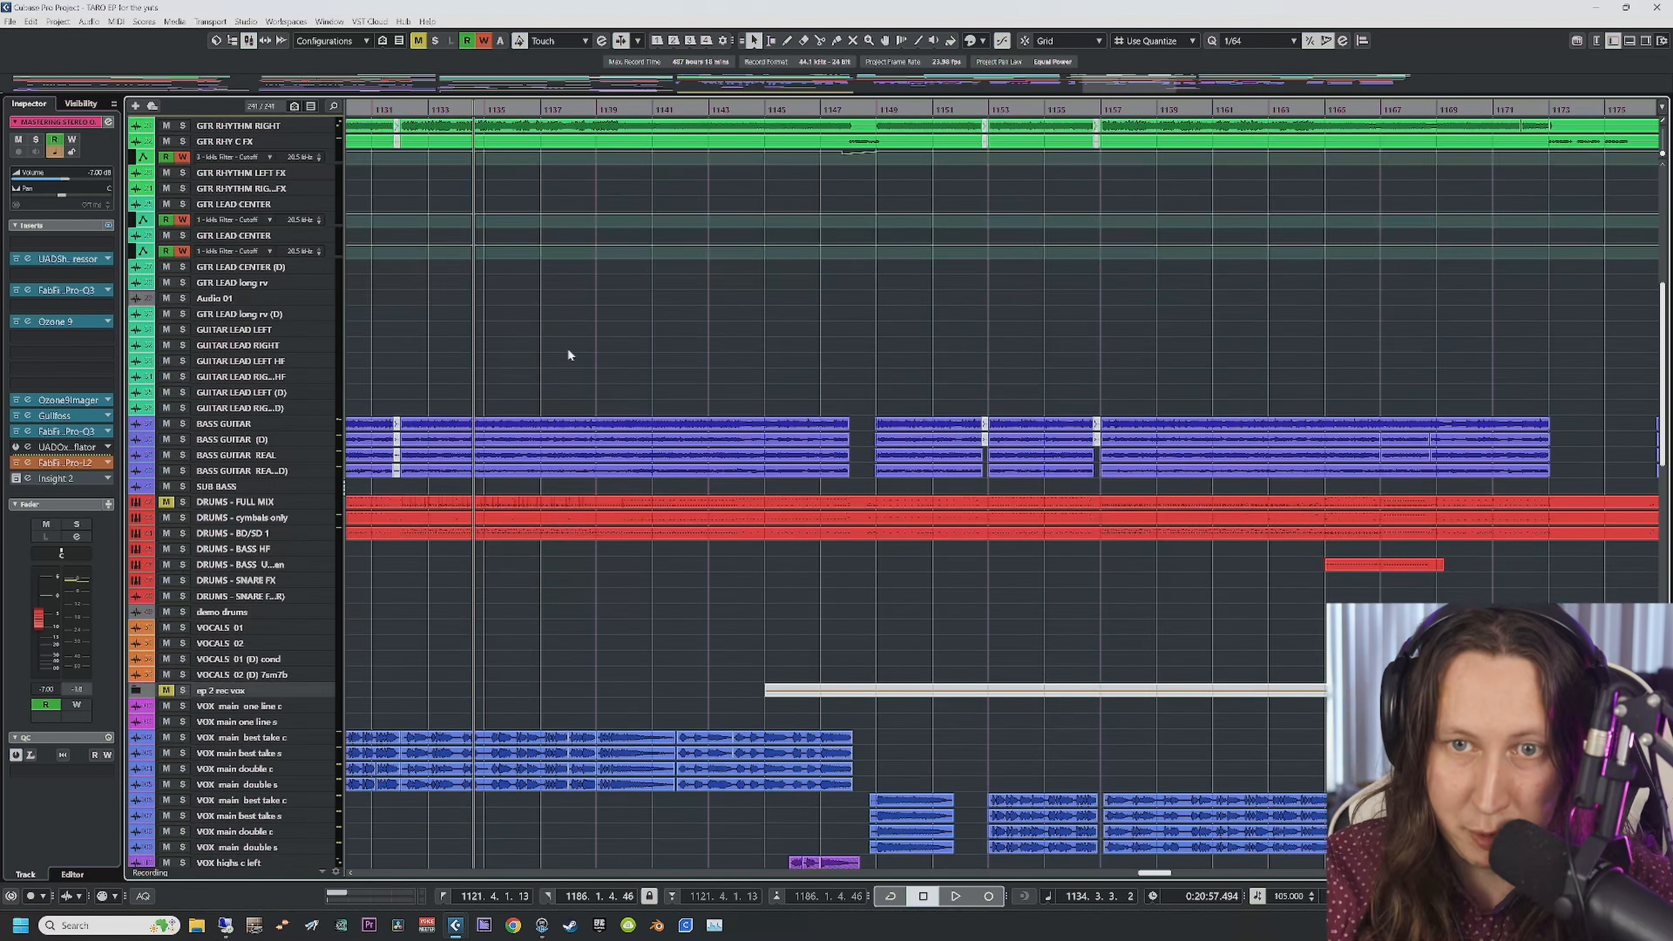
scroll(569, 354, "up", 10)
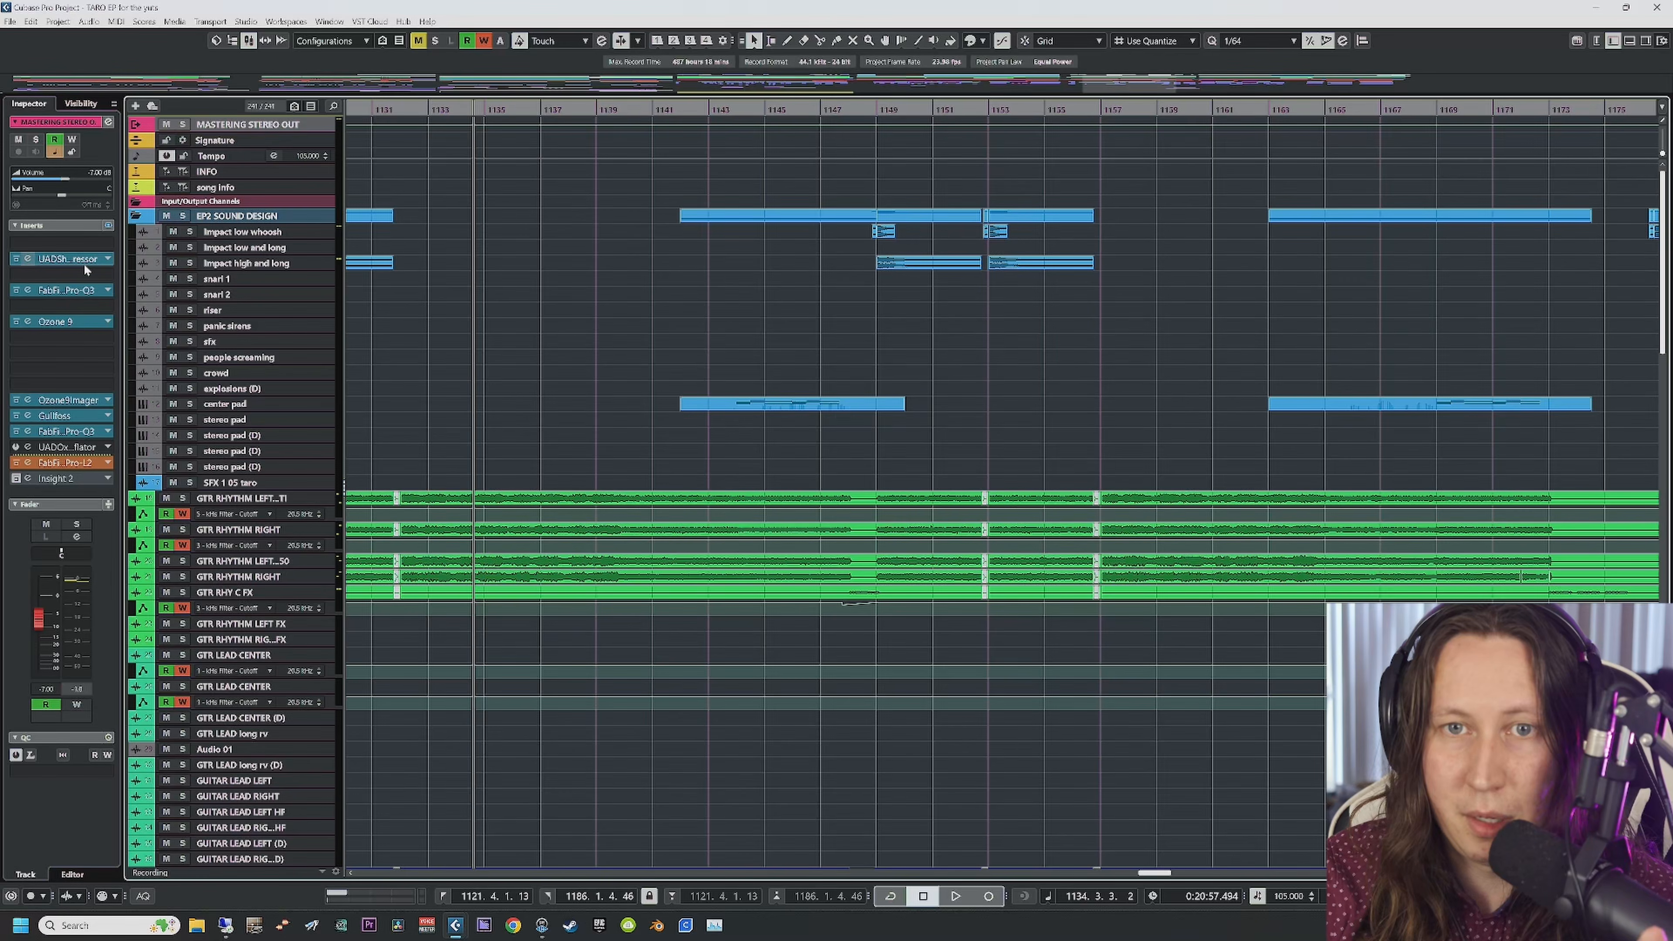